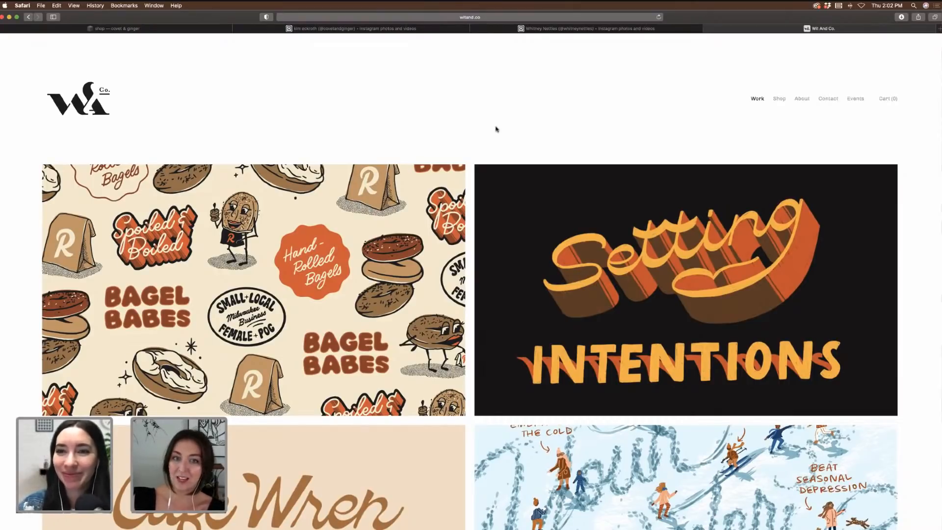
Step: Scroll the portfolio and look through the Select Lettering II project
scroll(476, 123, "down", 5)
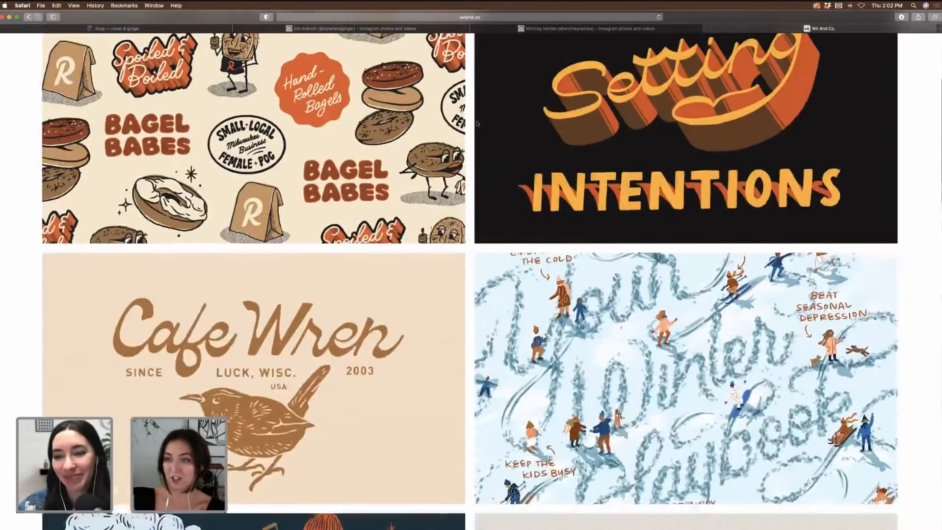
scroll(477, 123, "down", 8)
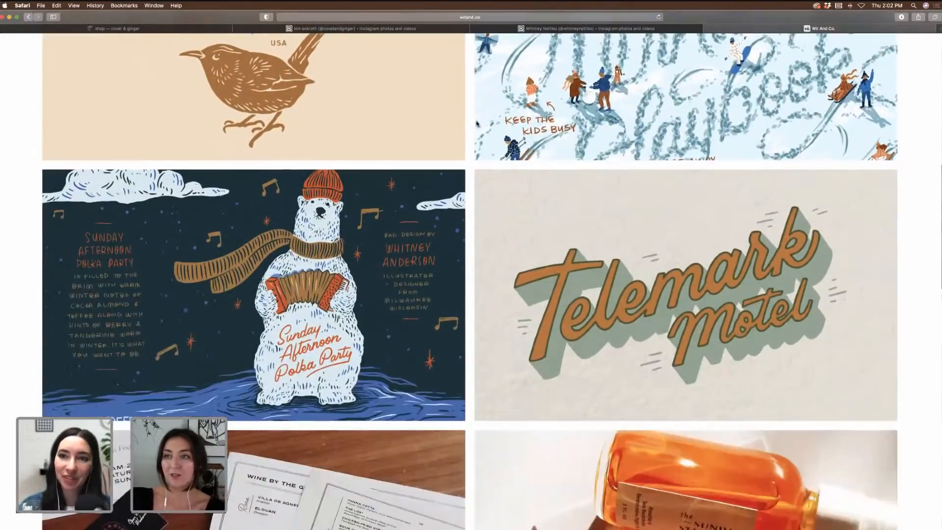
scroll(478, 124, "down", 3)
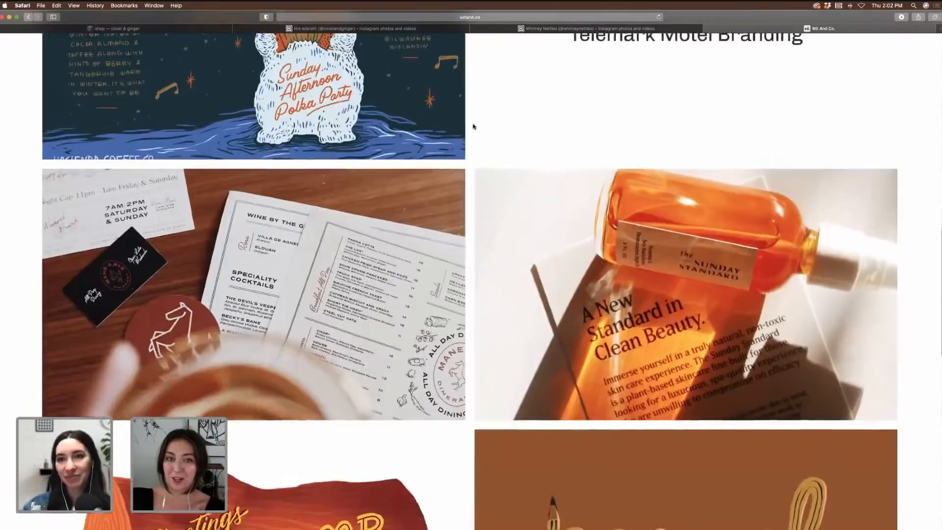
scroll(471, 127, "up", 9)
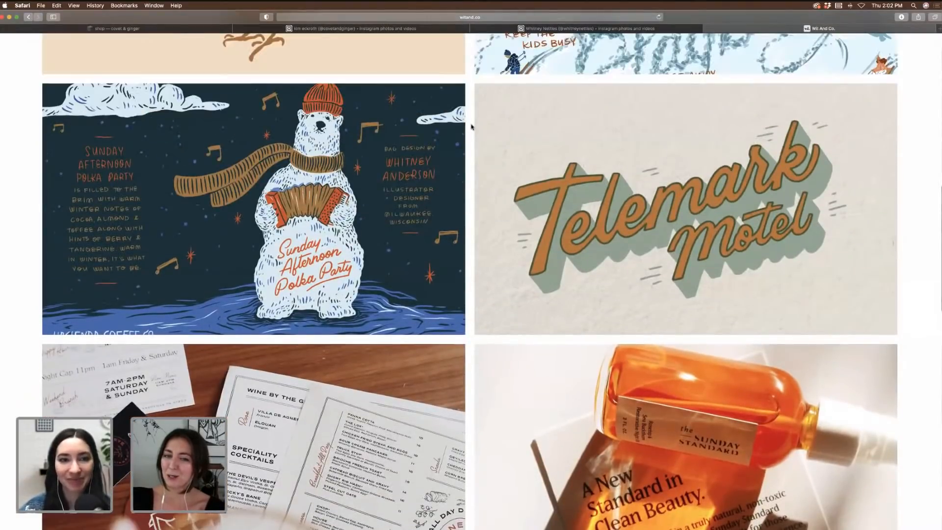
scroll(471, 126, "up", 7)
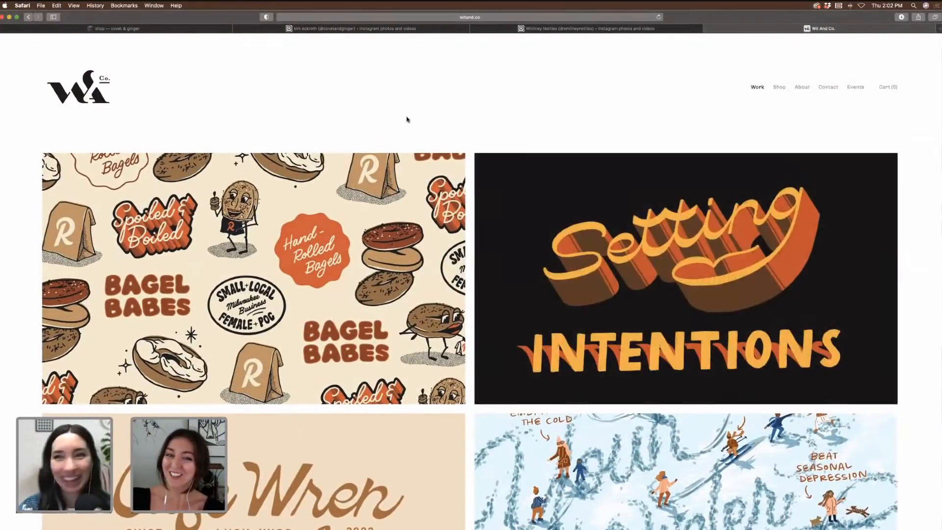
left_click(566, 215)
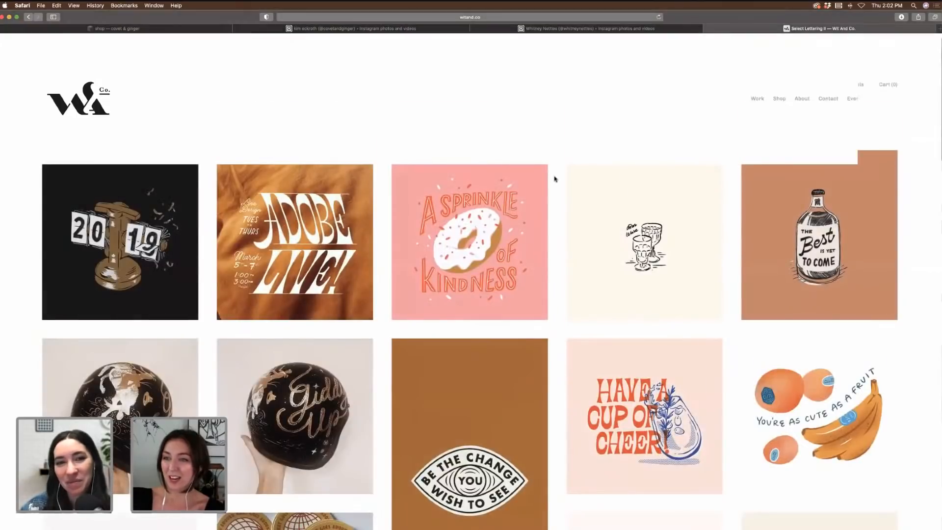
scroll(556, 179, "down", 12)
scroll(555, 179, "down", 3)
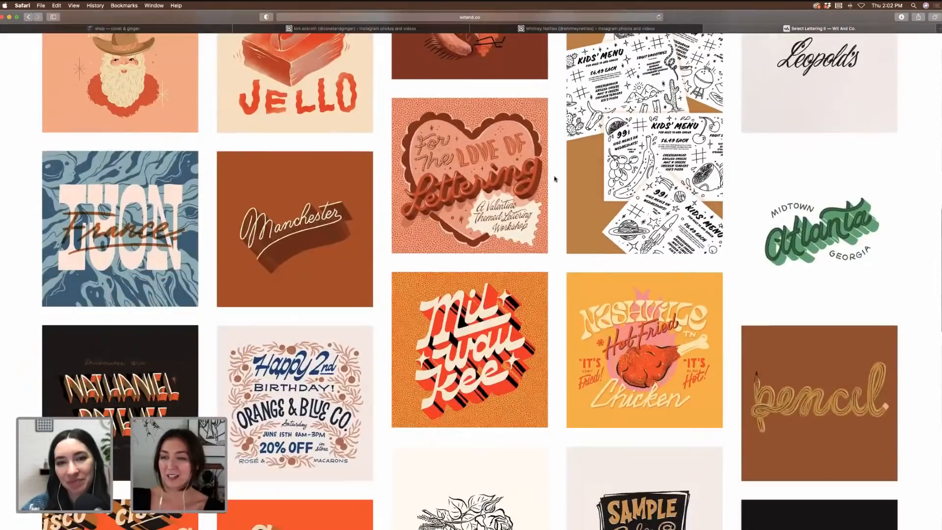
scroll(555, 178, "down", 8)
scroll(555, 179, "down", 6)
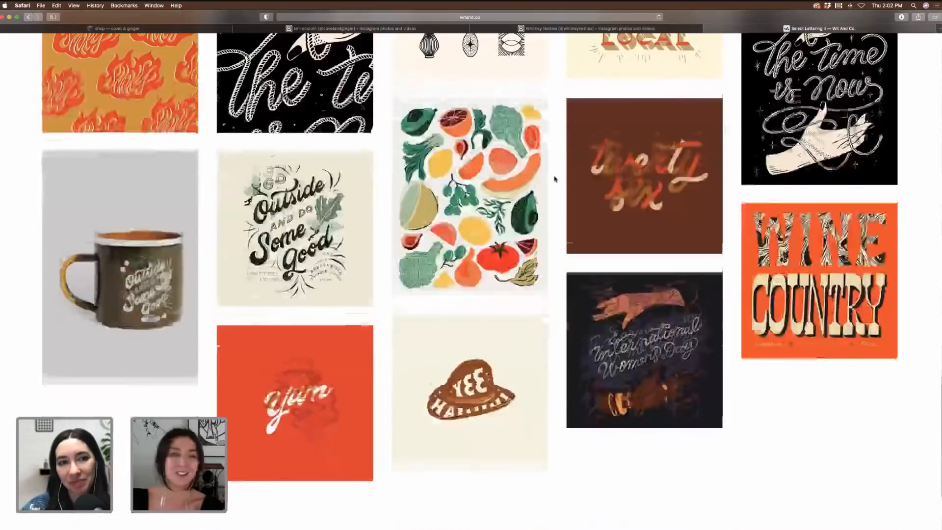
scroll(555, 179, "up", 18)
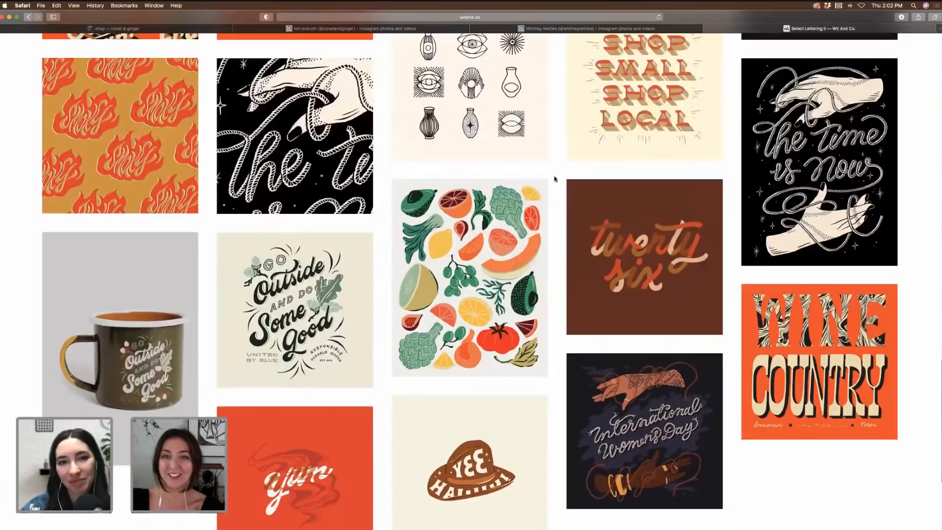
scroll(556, 179, "up", 6)
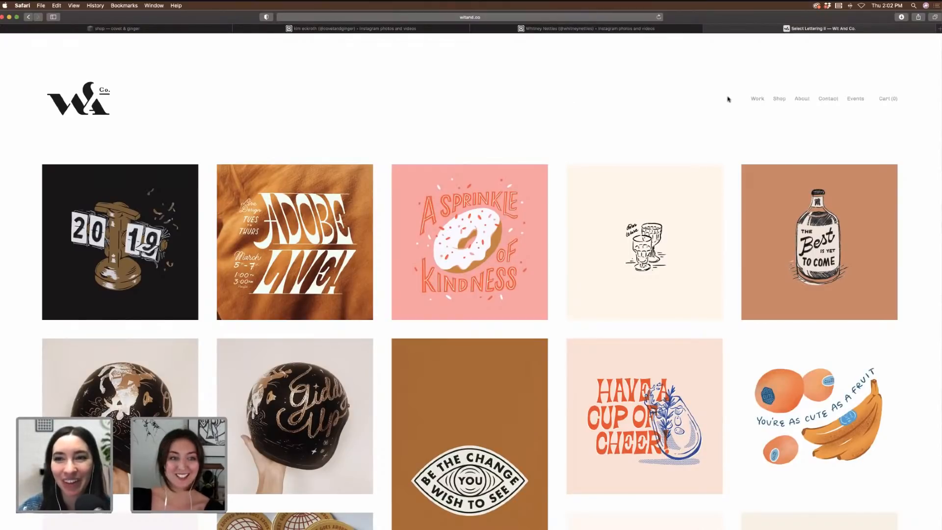
Step: Open Ruby's Bagels, browse its images enlarged back to the Bagel Babes pattern, then hide Safari
left_click(758, 99)
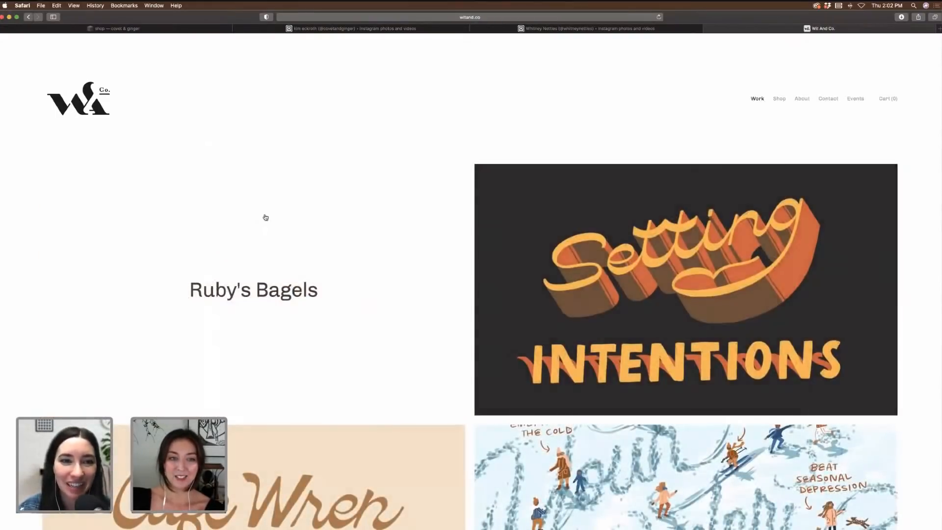
left_click(265, 216)
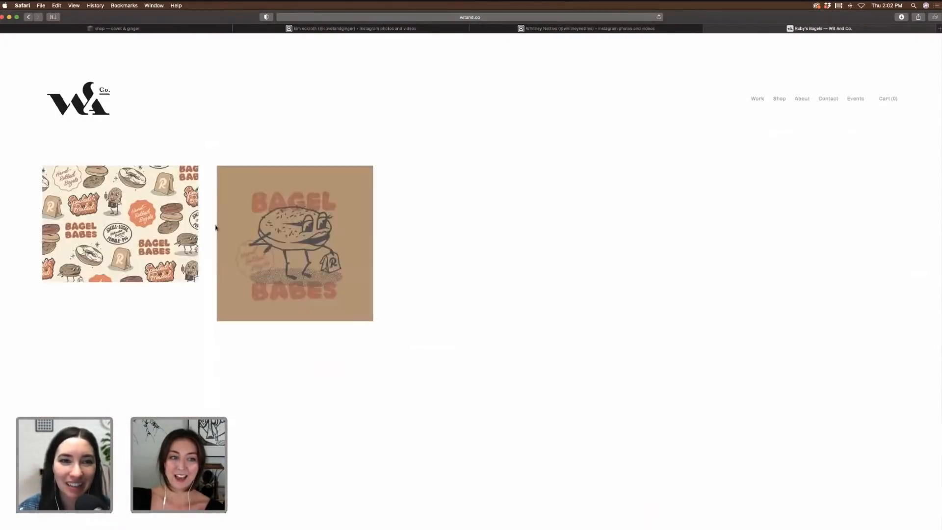
left_click(175, 209)
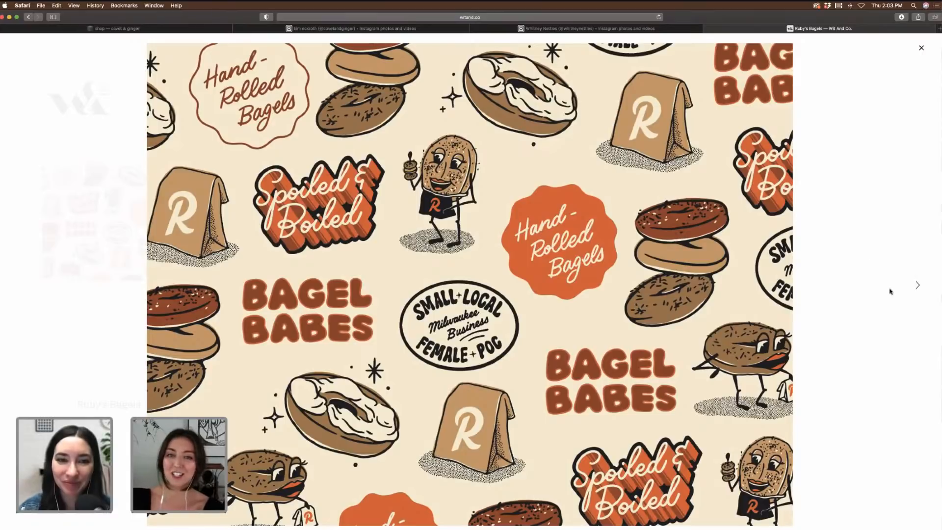
left_click(918, 286)
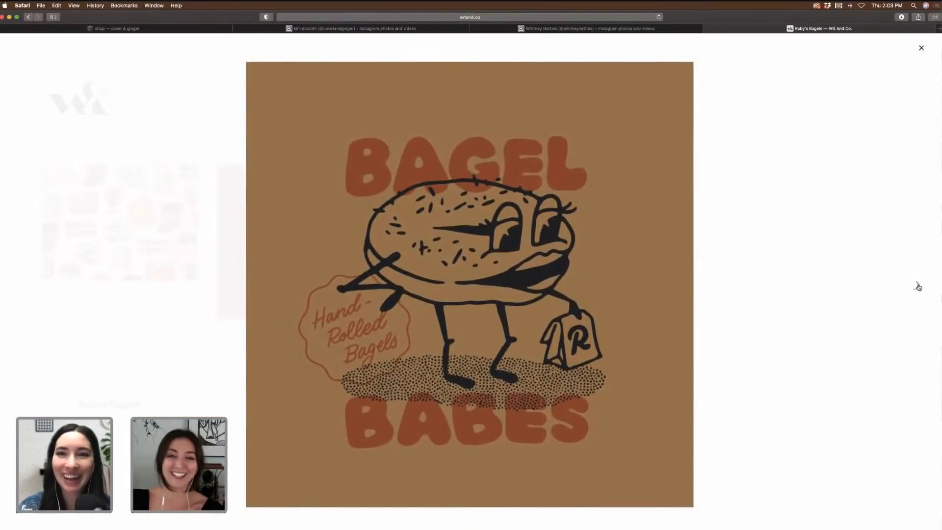
left_click(918, 286)
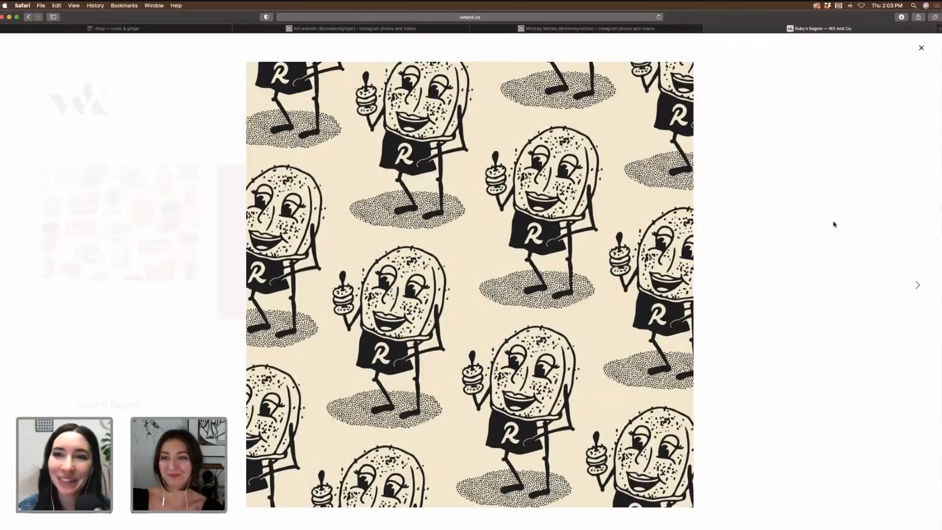
key("Left")
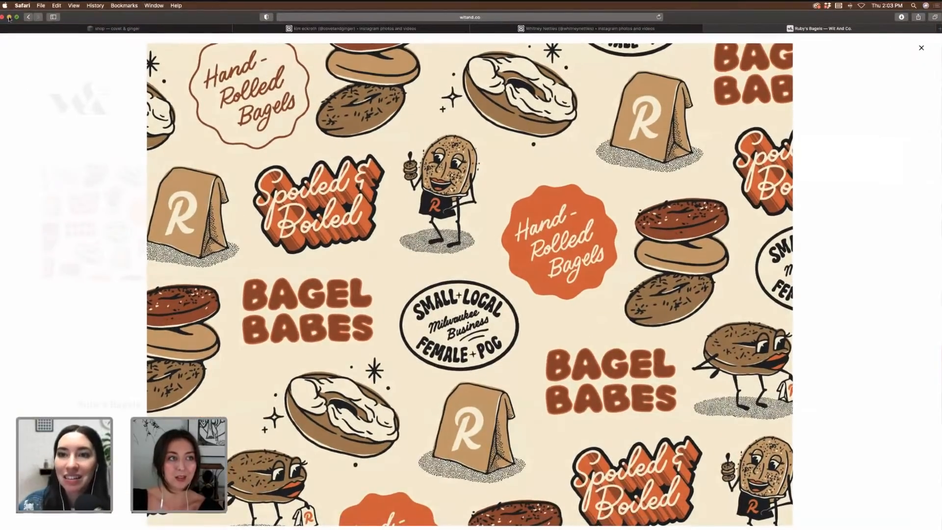
left_click(9, 17)
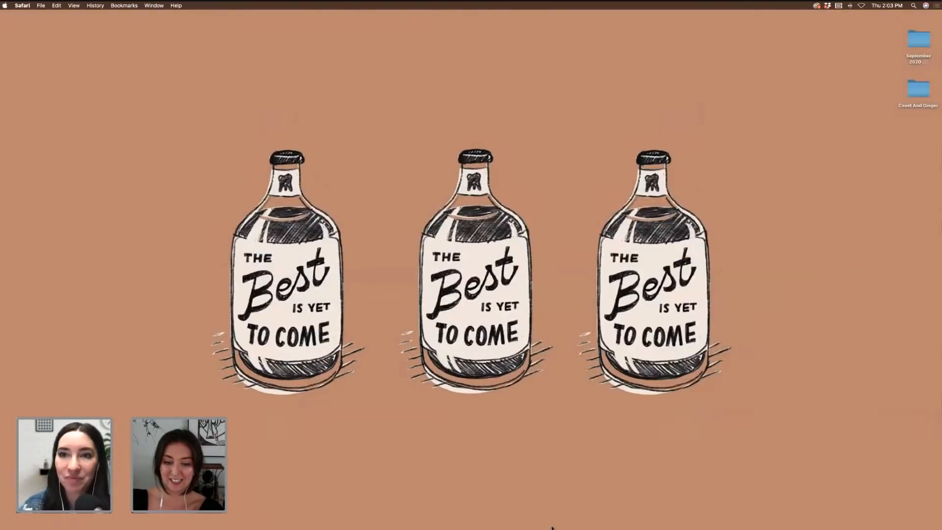
Step: Restore Illustrator and review the branding boards zoomed to 66.67%
left_click(571, 519)
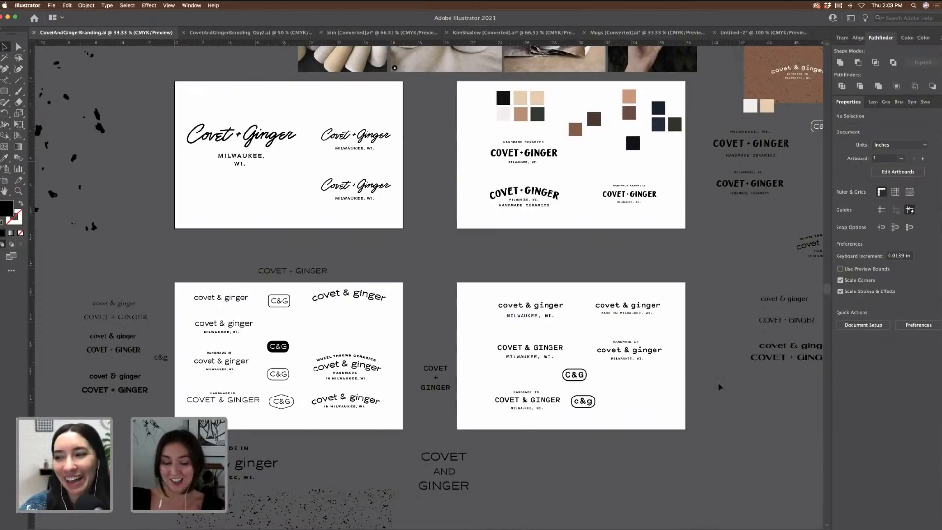
key("super+equal")
key("super+equal")
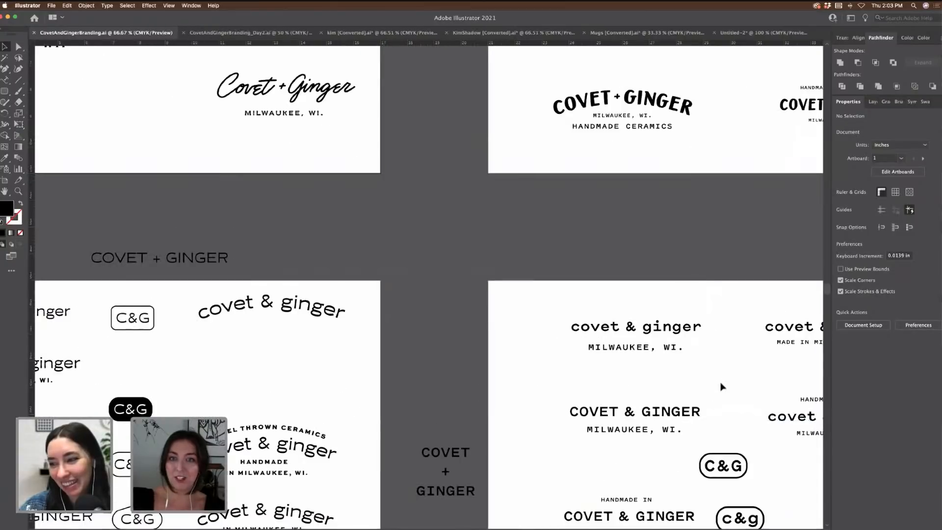
scroll(539, 338, "up", 5)
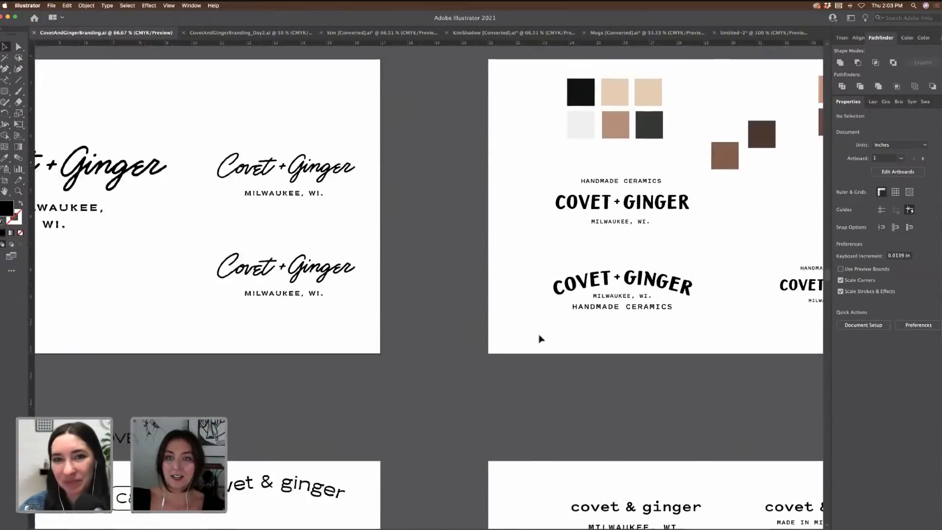
scroll(539, 338, "right", 5)
scroll(539, 338, "up", 2)
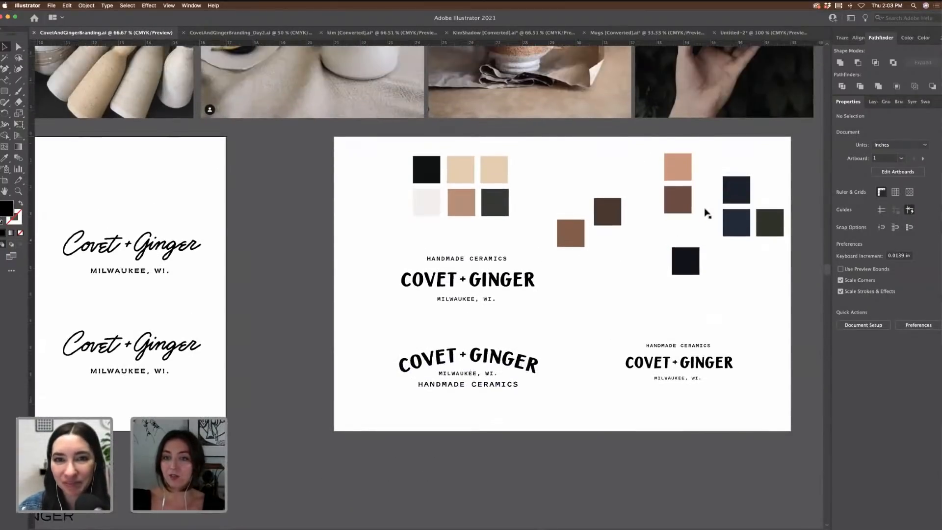
scroll(682, 231, "up", 3)
scroll(715, 257, "up", 3)
scroll(715, 256, "right", 1)
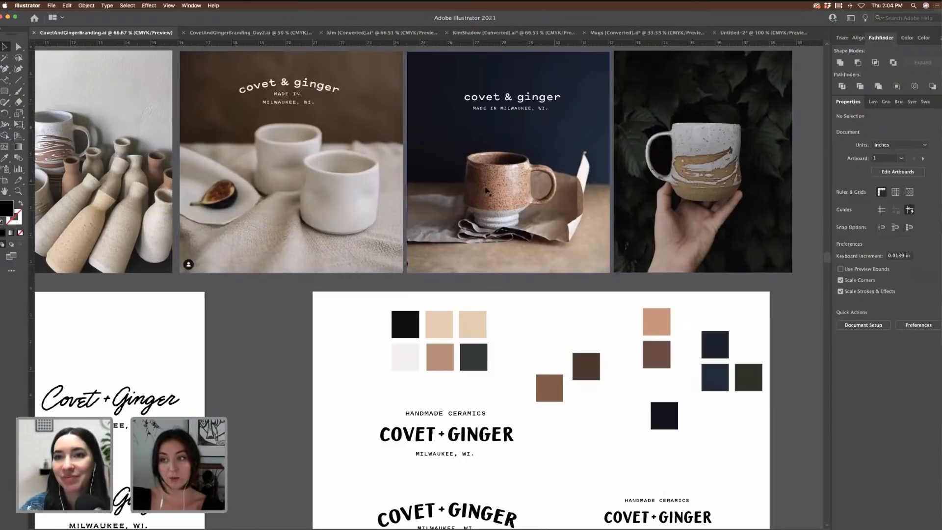
scroll(505, 216, "right", 4)
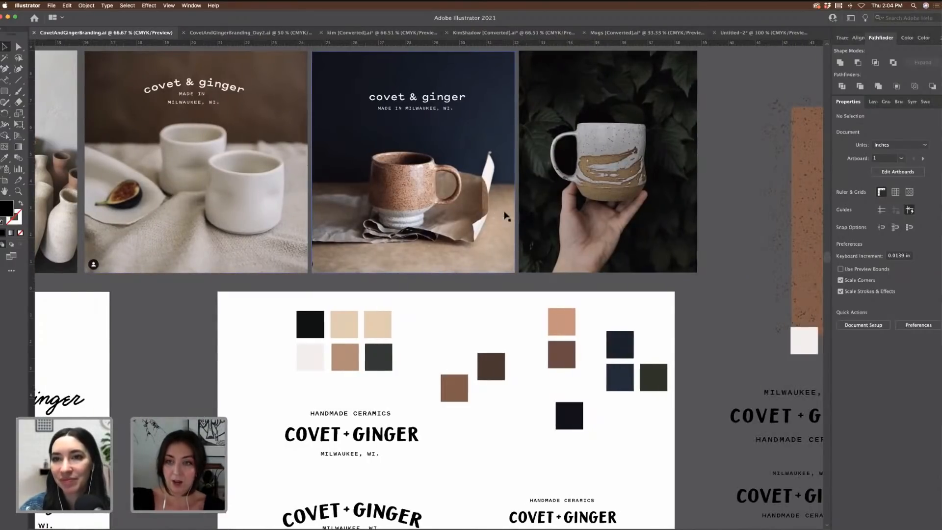
Step: Inspect the brown speckled board at 100%, view the layout at 50%, then switch to the Day 2 file
key("super+minus")
scroll(510, 213, "right", 4)
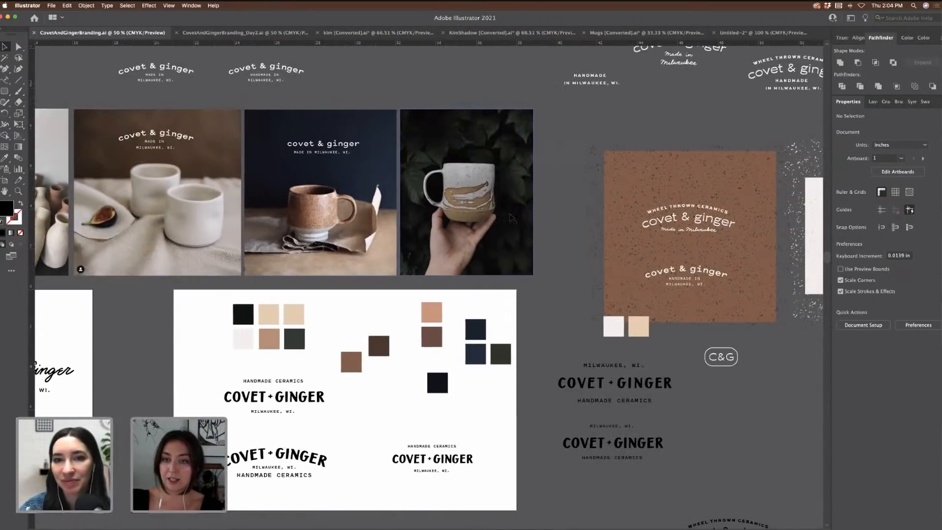
scroll(512, 218, "right", 5)
key("super+equal")
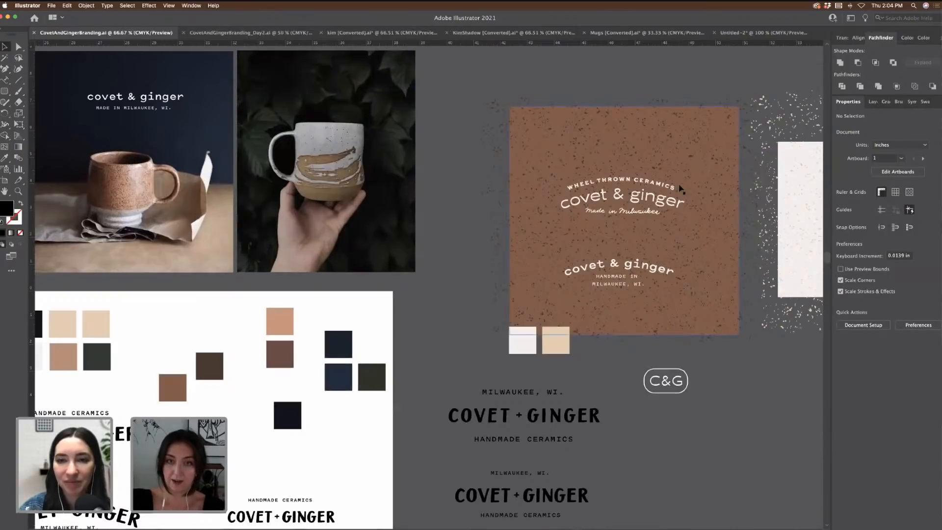
key("super+equal")
scroll(680, 194, "right", 10)
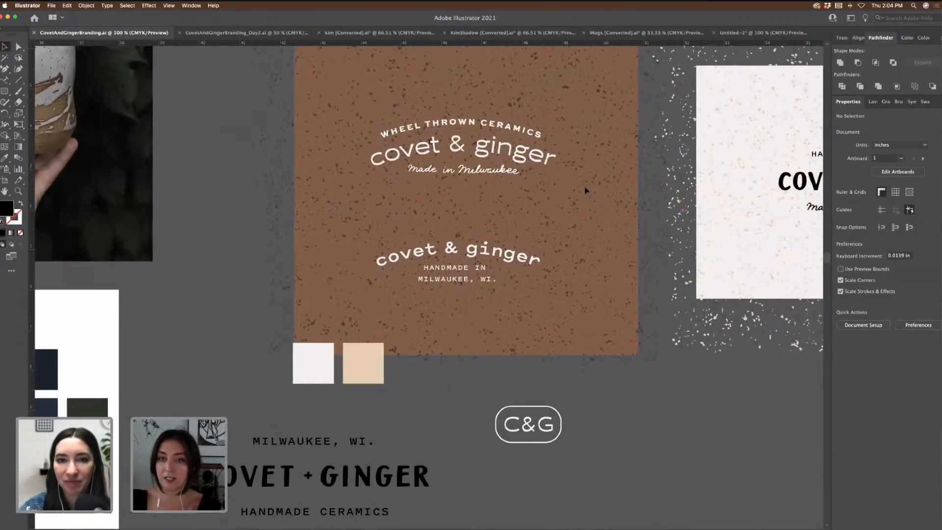
scroll(585, 190, "right", 3)
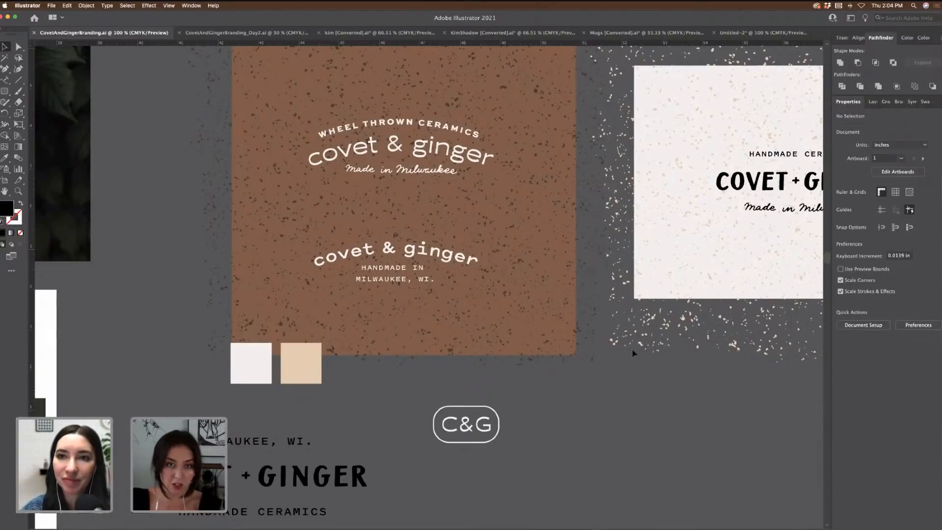
key("super+minus")
key("super+minus")
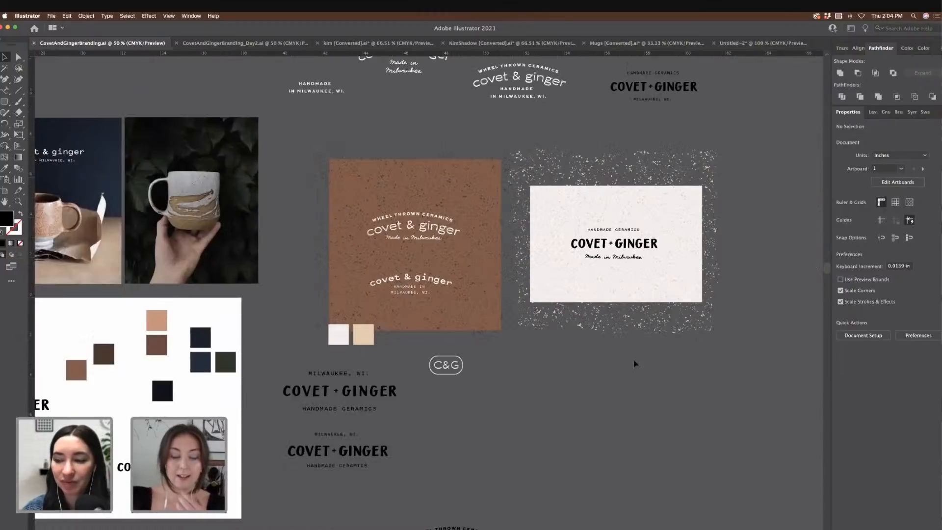
scroll(636, 364, "left", 10)
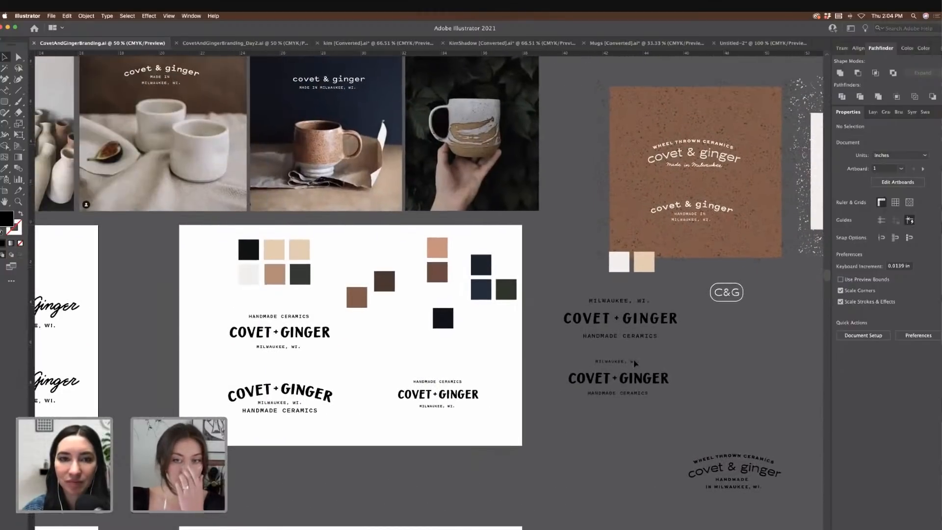
scroll(635, 363, "down", 10)
scroll(635, 363, "left", 8)
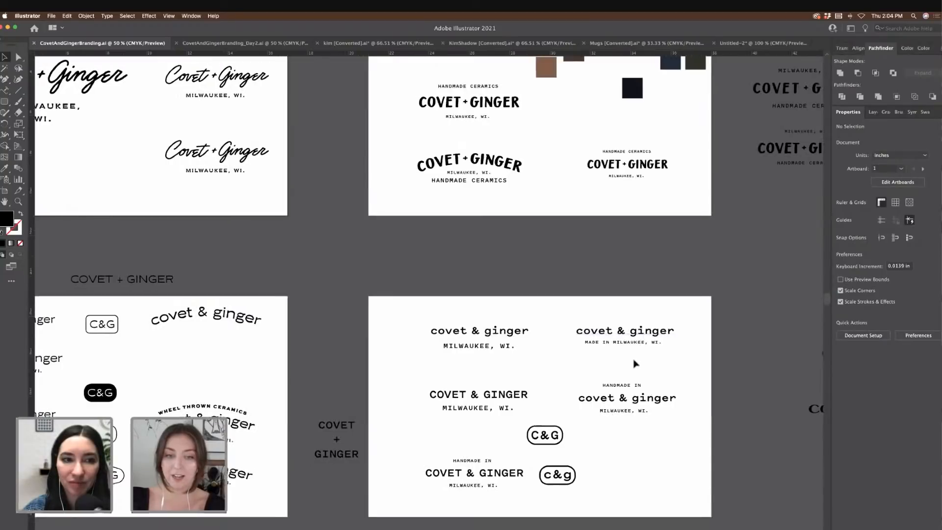
scroll(635, 363, "left", 7)
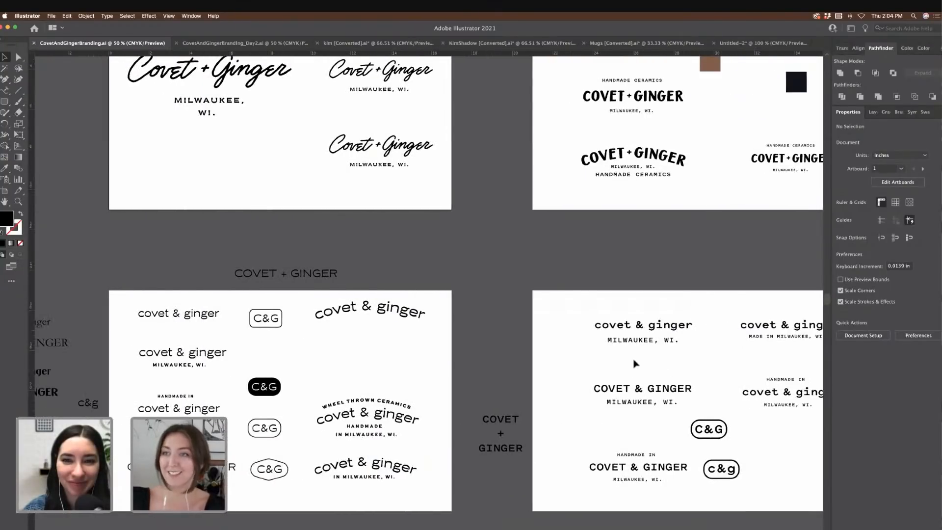
left_click(282, 44)
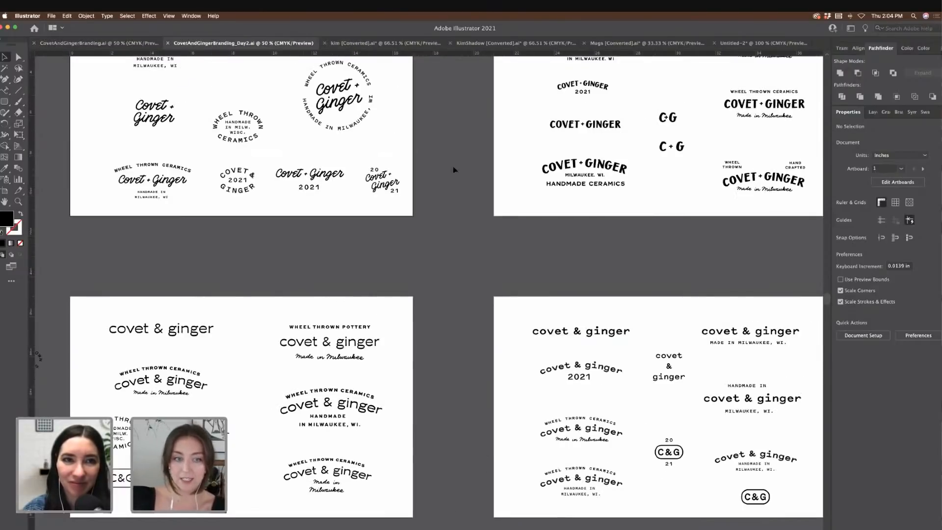
scroll(453, 170, "up", 5)
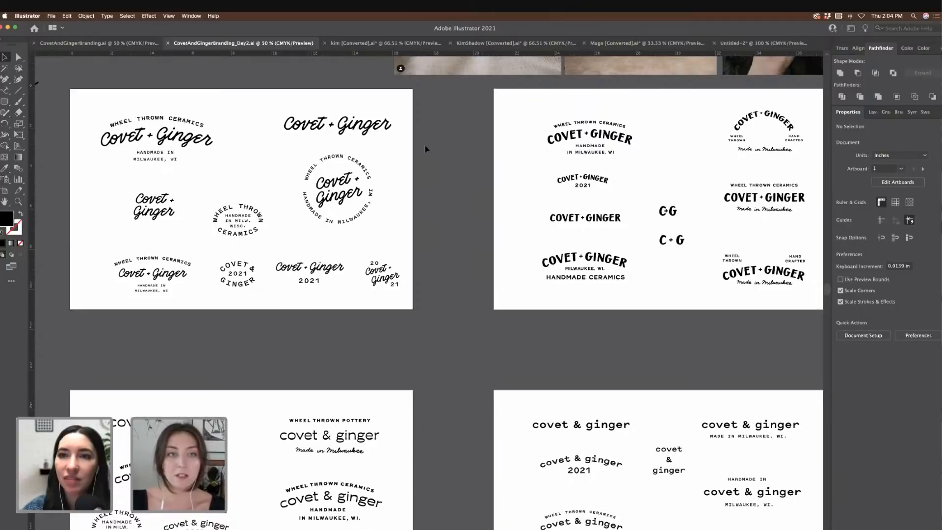
scroll(445, 160, "left", 1)
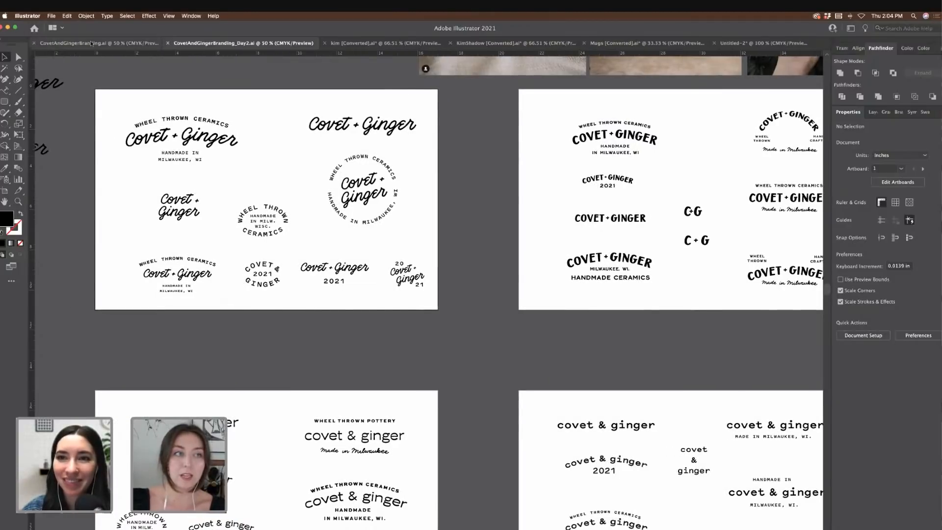
left_click(123, 43)
scroll(338, 157, "up", 3)
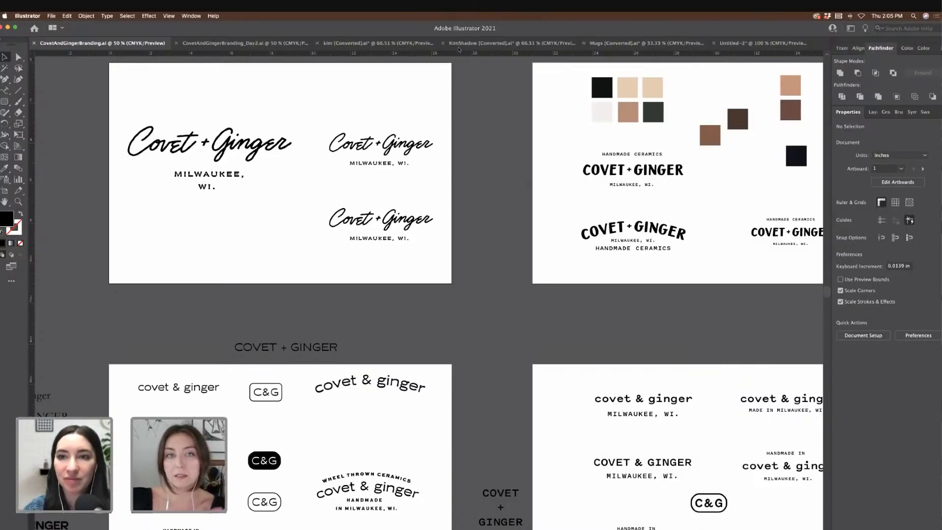
left_click(278, 43)
scroll(430, 168, "left", 3)
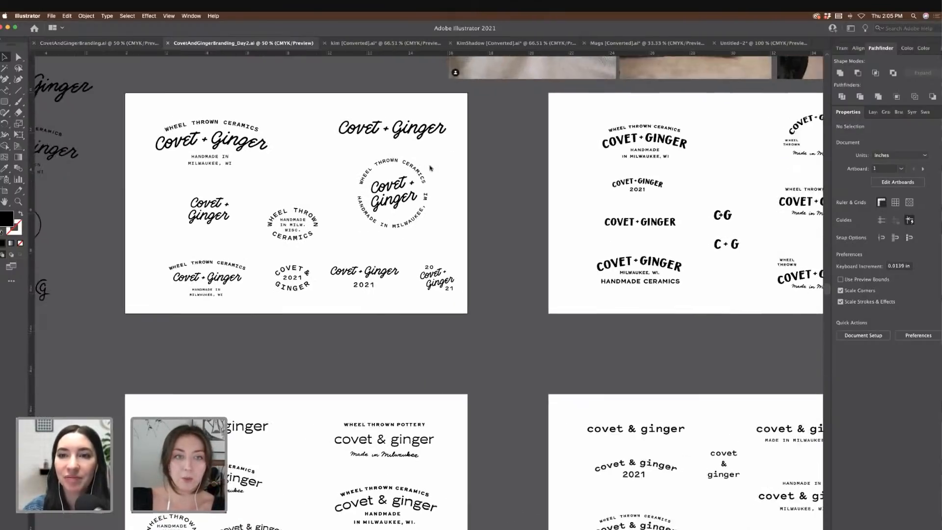
key("super+equal")
key("super+equal")
scroll(430, 168, "up", 5)
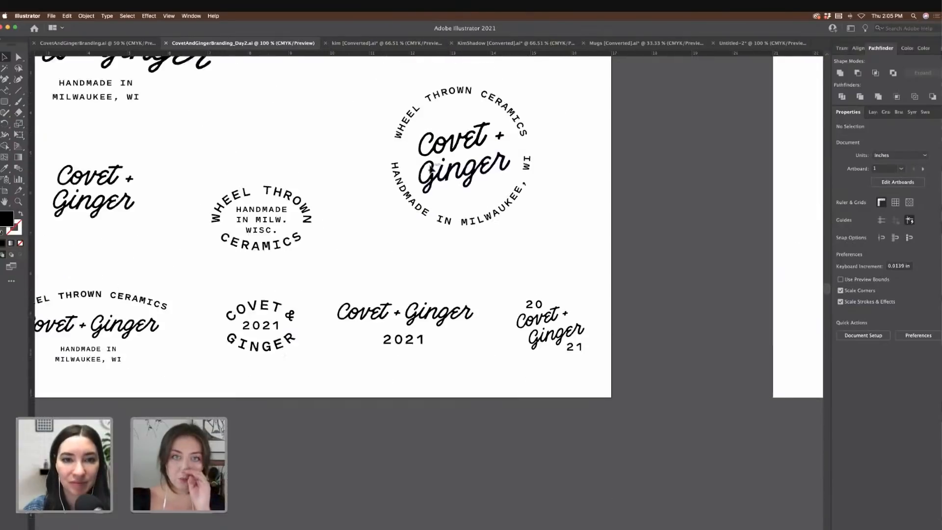
scroll(430, 169, "up", 2)
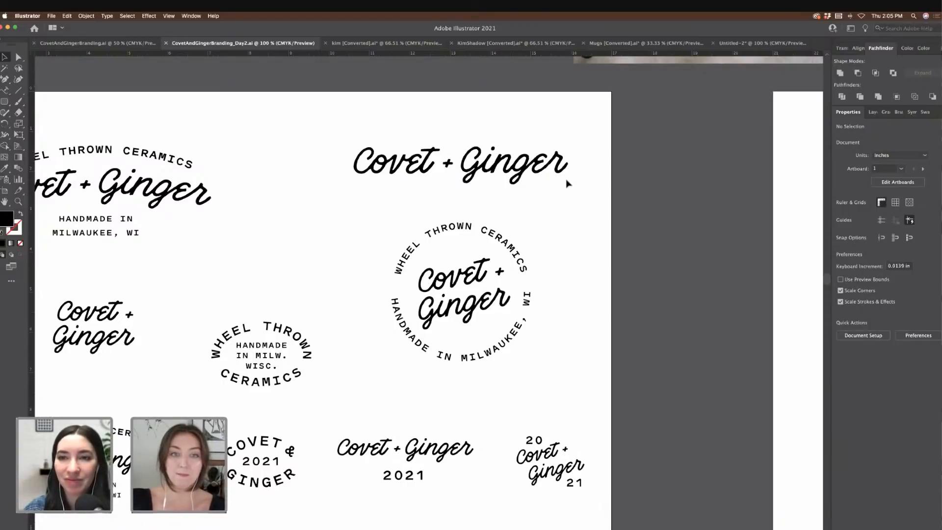
key("super+equal")
key("super+equal")
key("super+equal")
scroll(567, 183, "up", 3)
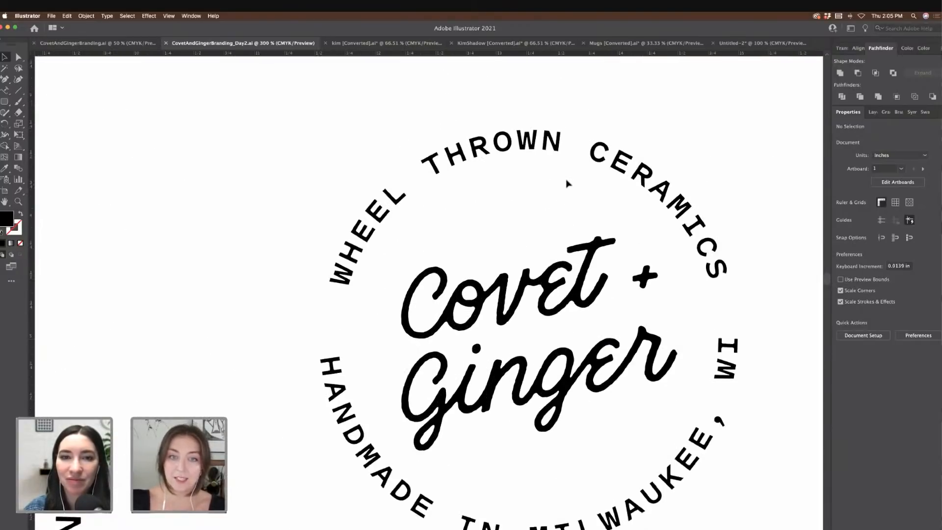
scroll(567, 183, "up", 6)
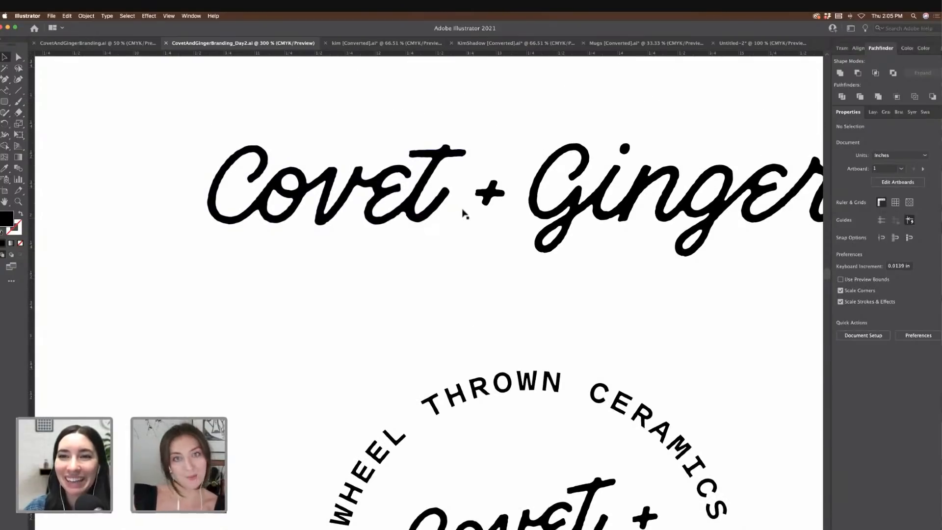
scroll(490, 216, "right", 2)
key("super+minus")
key("super+minus")
key("super+minus")
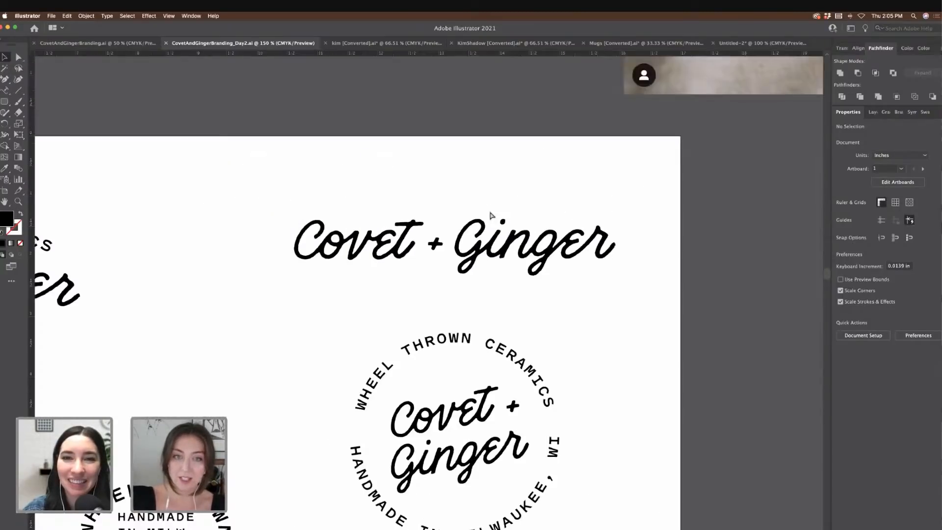
key("super+minus")
scroll(481, 217, "left", 3)
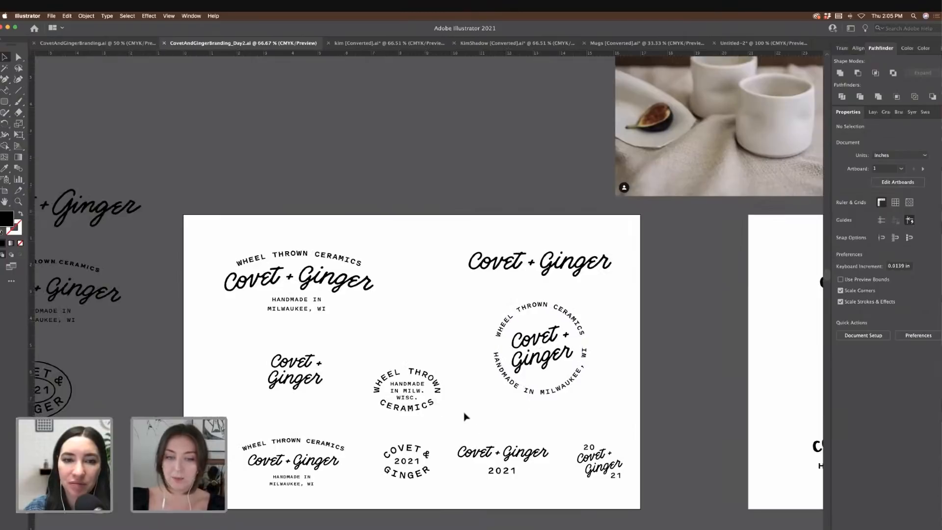
scroll(478, 414, "down", 2)
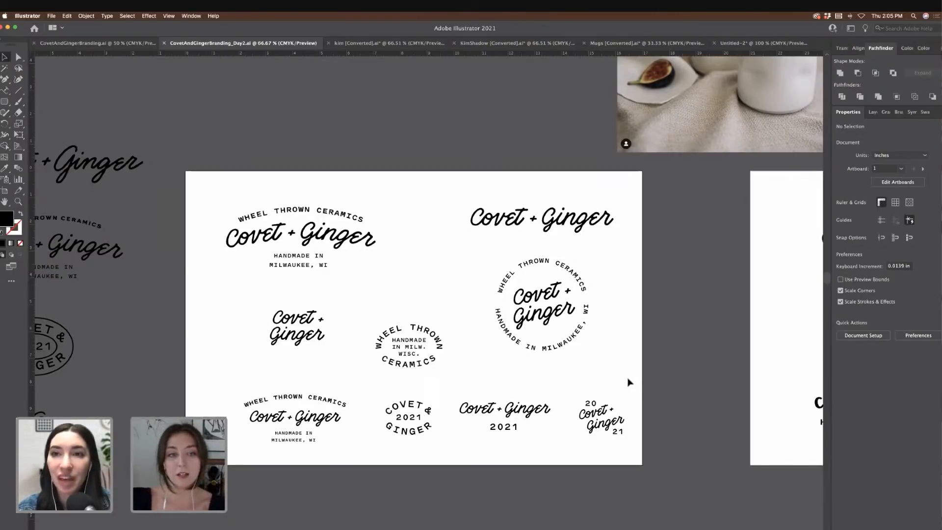
scroll(628, 378, "right", 5)
scroll(620, 379, "down", 4)
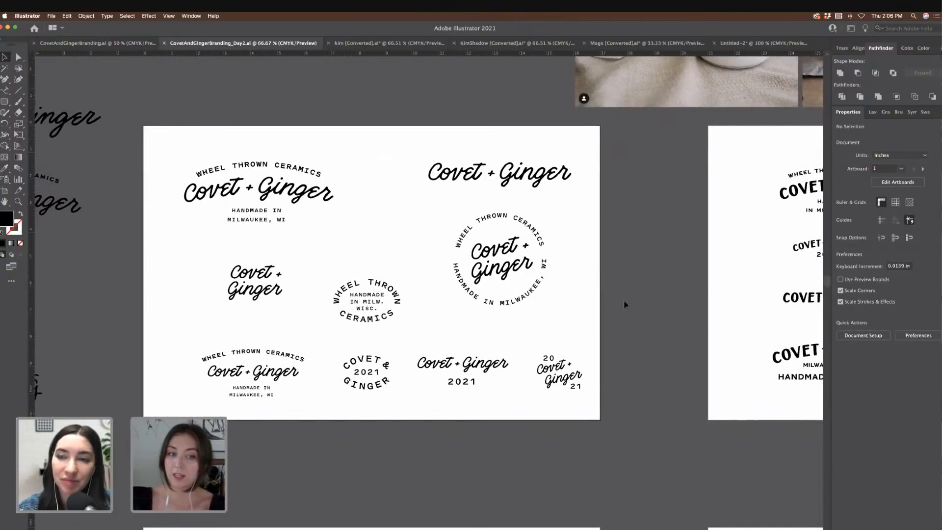
scroll(625, 305, "right", 10)
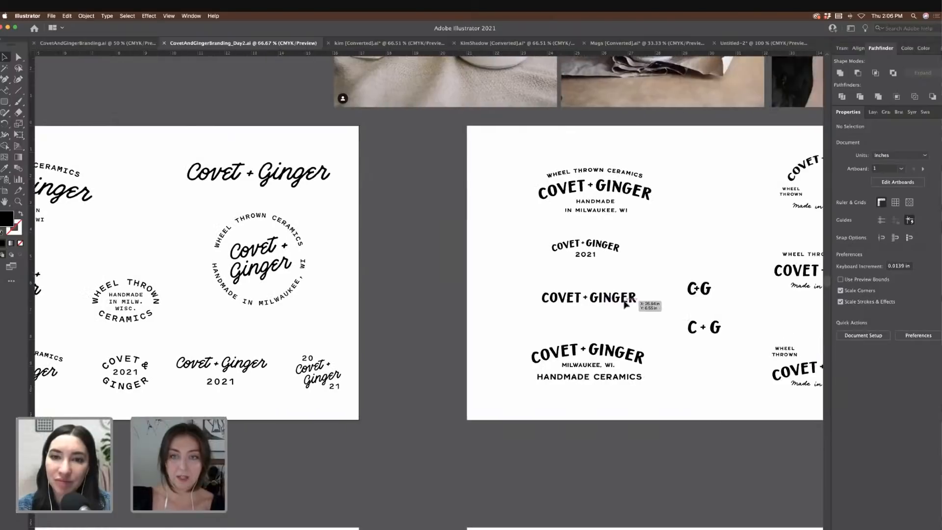
scroll(625, 305, "right", 7)
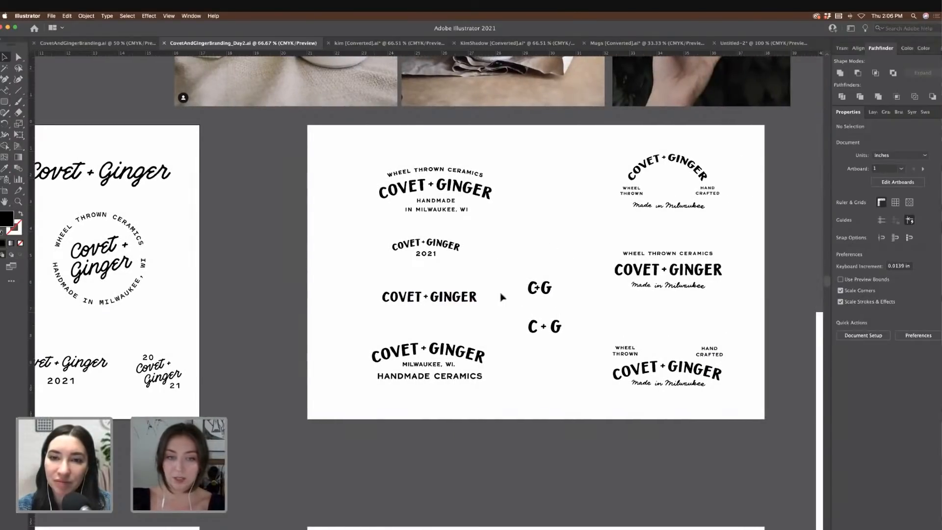
scroll(441, 297, "up", 5)
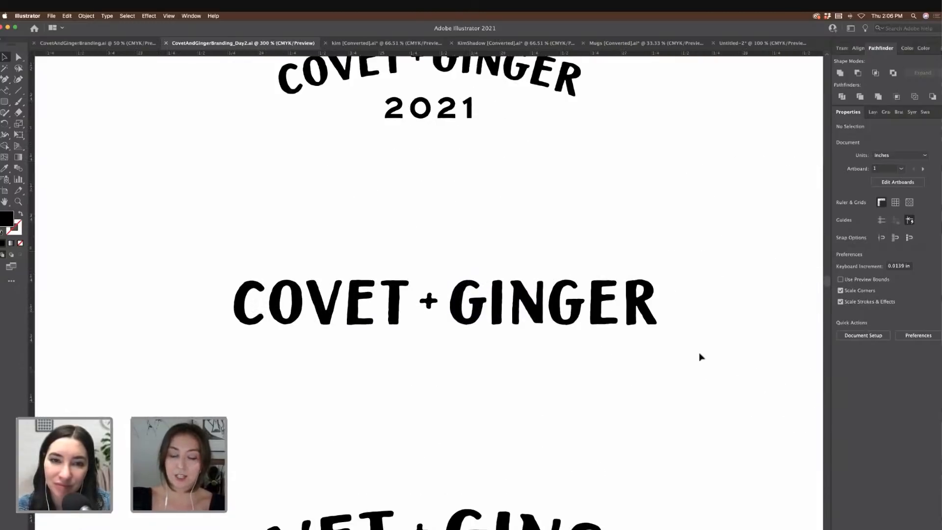
scroll(701, 357, "right", 2)
scroll(701, 357, "down", 3)
key("p")
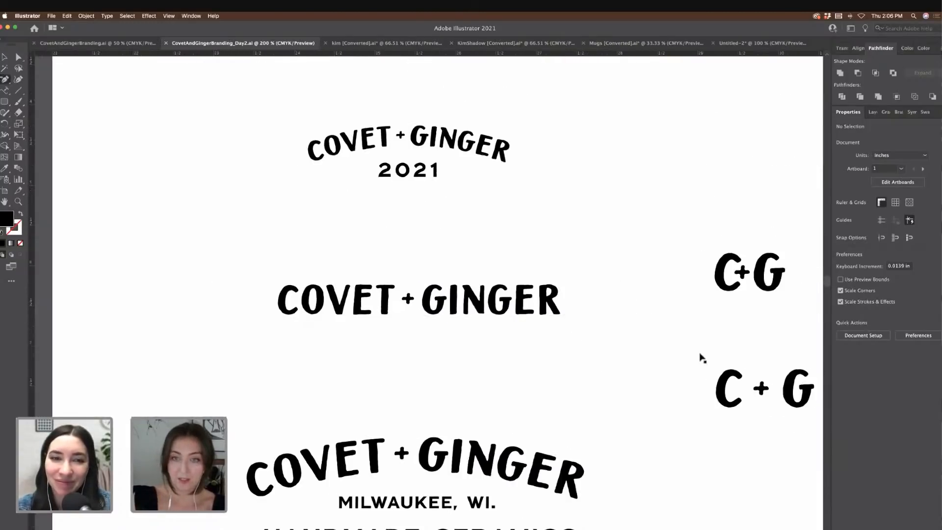
scroll(701, 357, "down", 3)
scroll(701, 357, "down", 3)
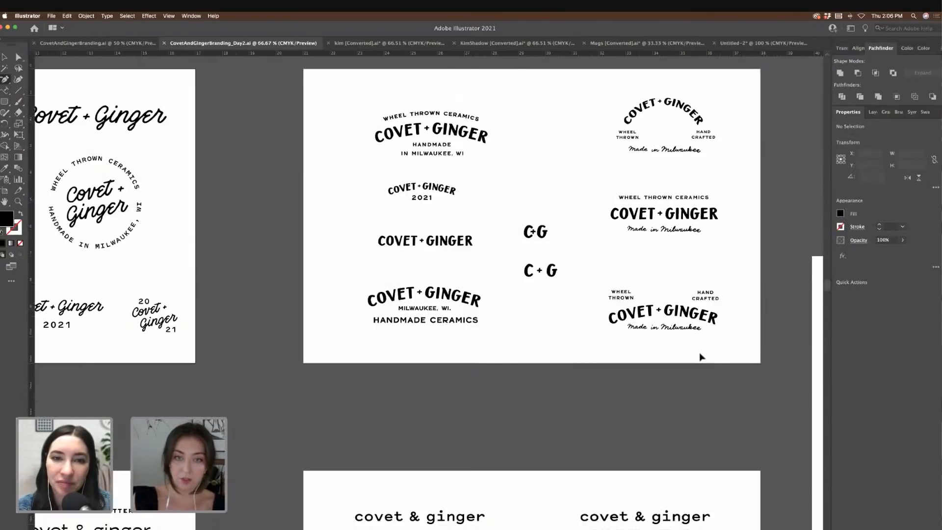
scroll(701, 357, "down", 6)
scroll(700, 357, "left", 2)
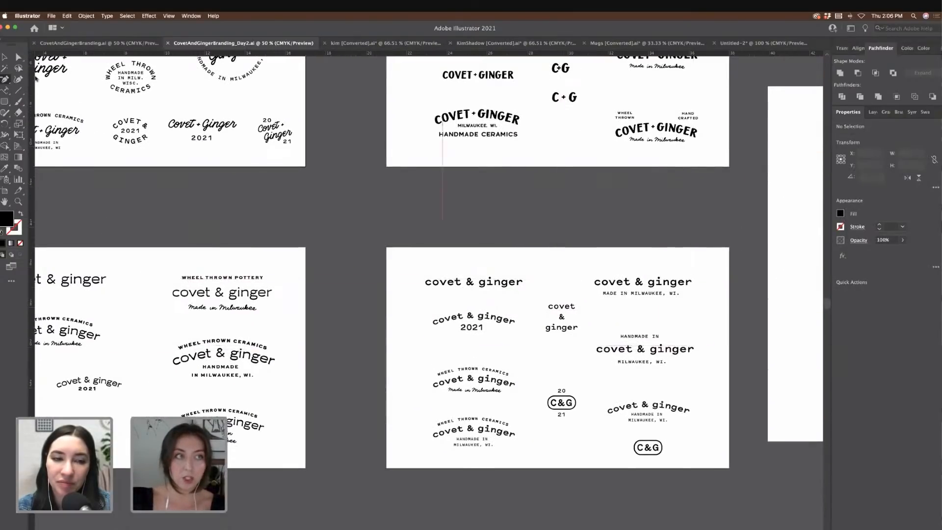
key("v")
scroll(351, 211, "left", 3)
scroll(352, 211, "left", 2)
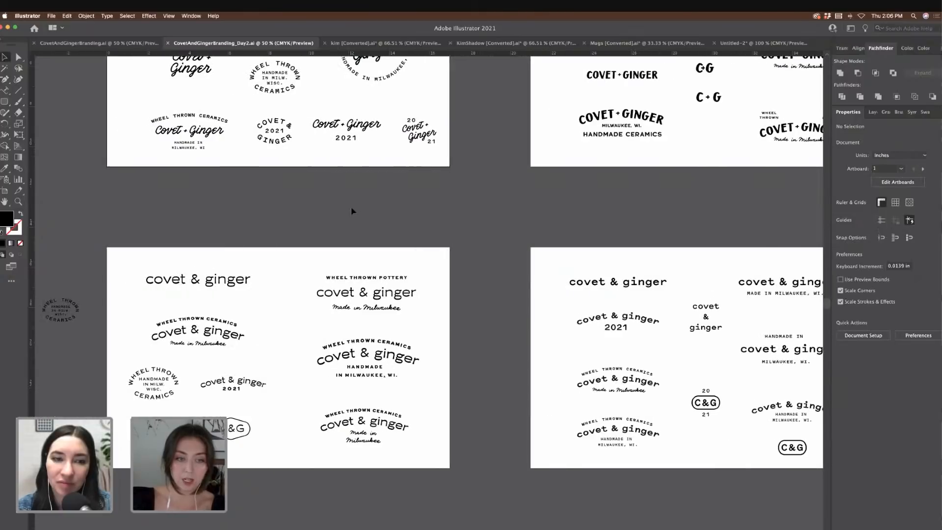
key("super+equal")
scroll(442, 251, "left", 3)
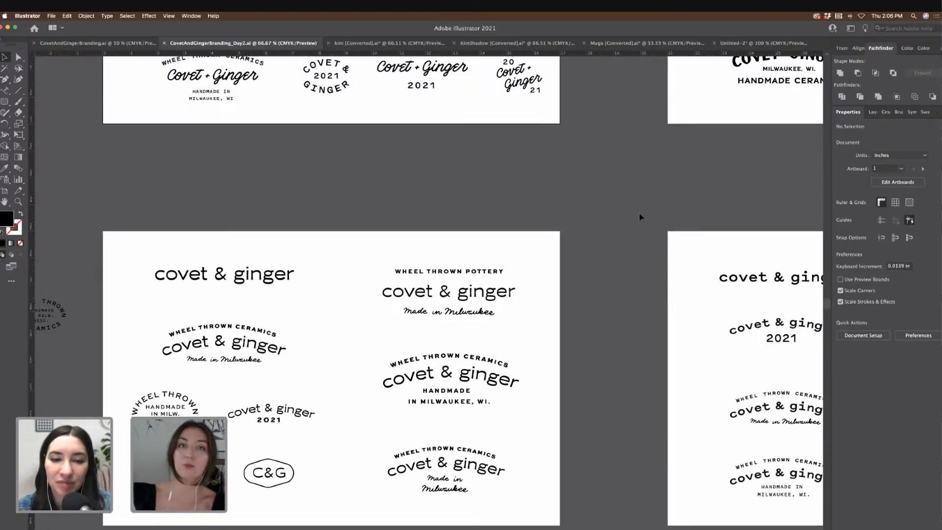
scroll(644, 228, "right", 5)
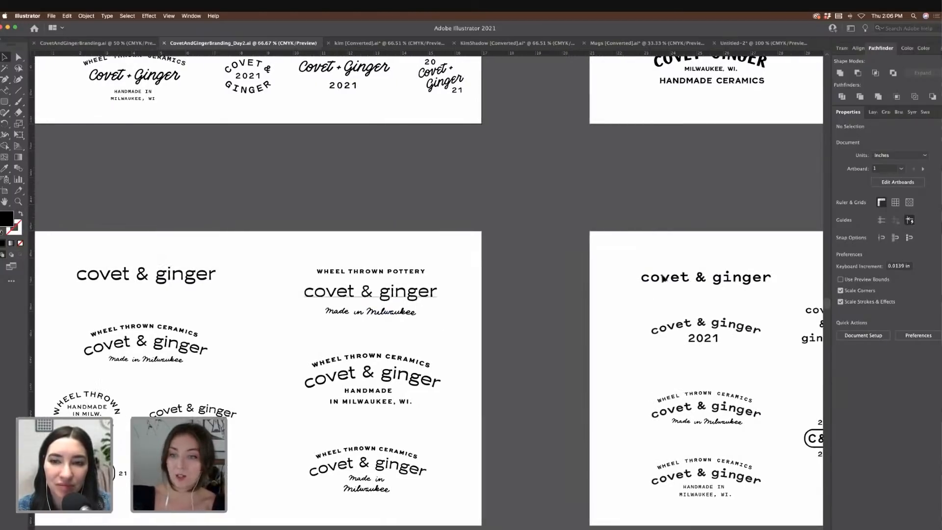
scroll(505, 267, "left", 3)
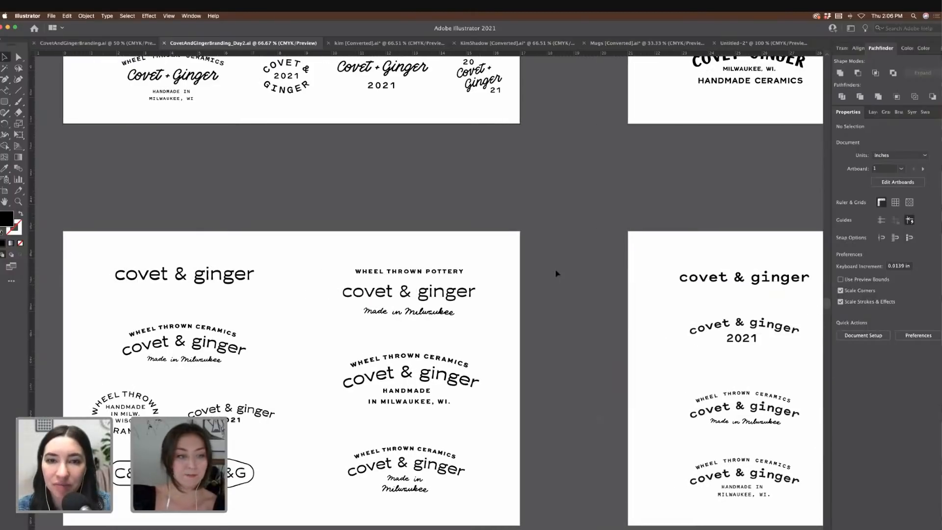
scroll(584, 277, "right", 20)
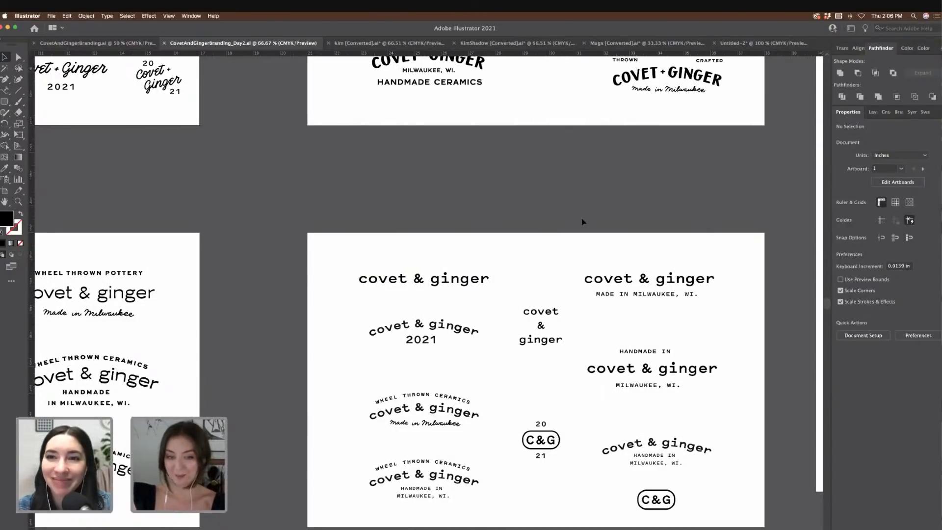
scroll(583, 222, "right", 3)
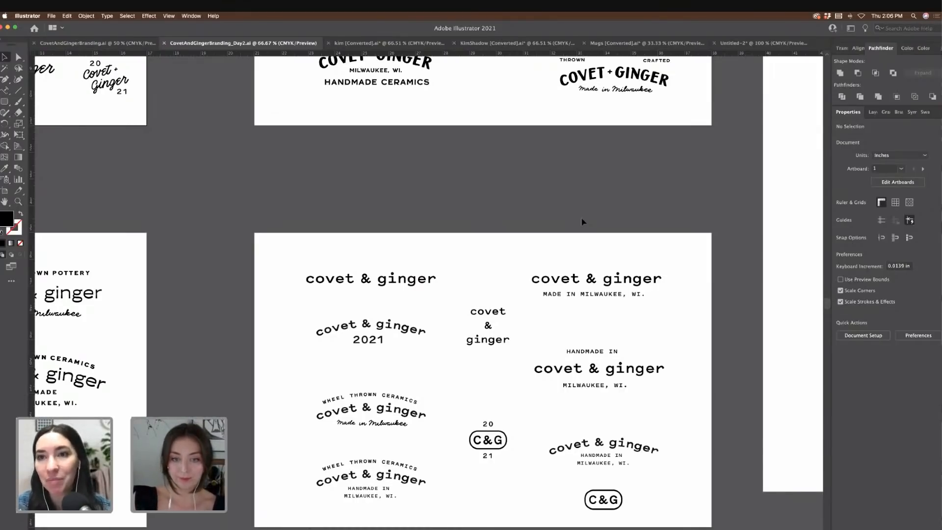
key("super+minus")
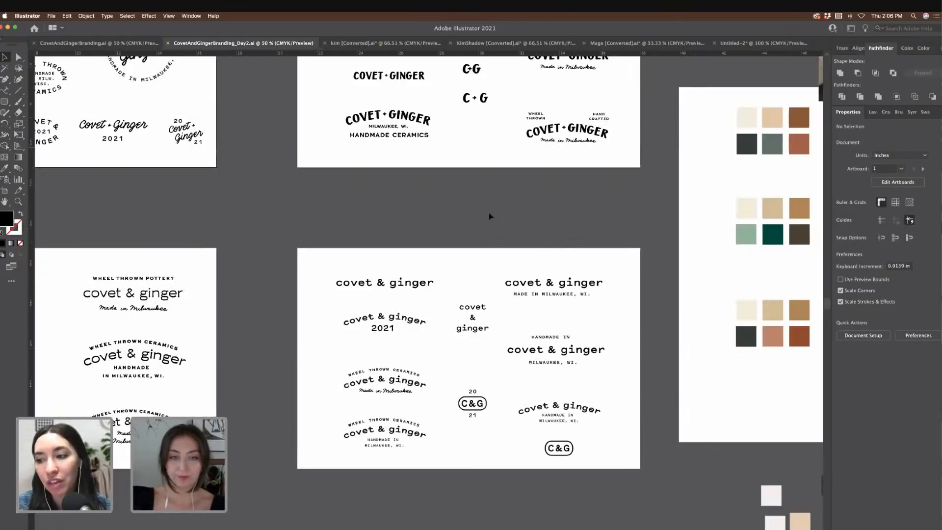
scroll(490, 216, "left", 3)
scroll(490, 216, "up", 2)
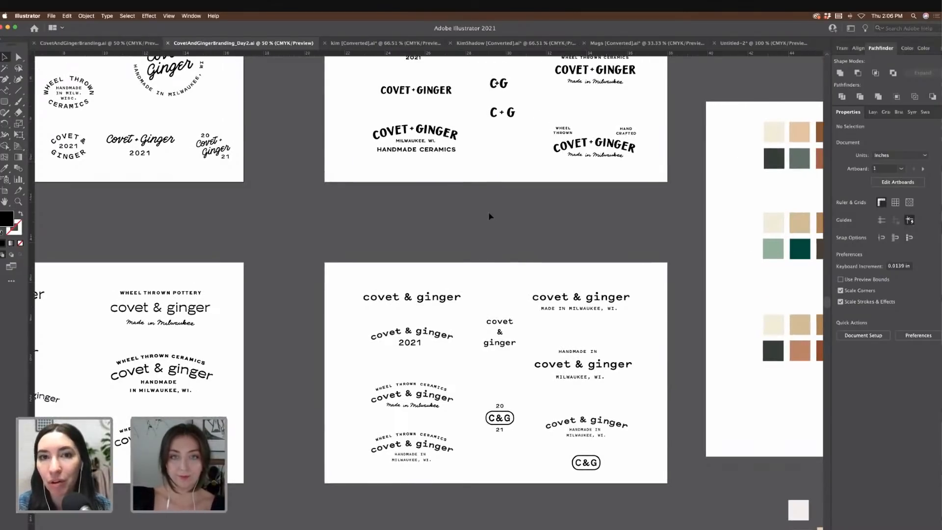
scroll(489, 216, "up", 5)
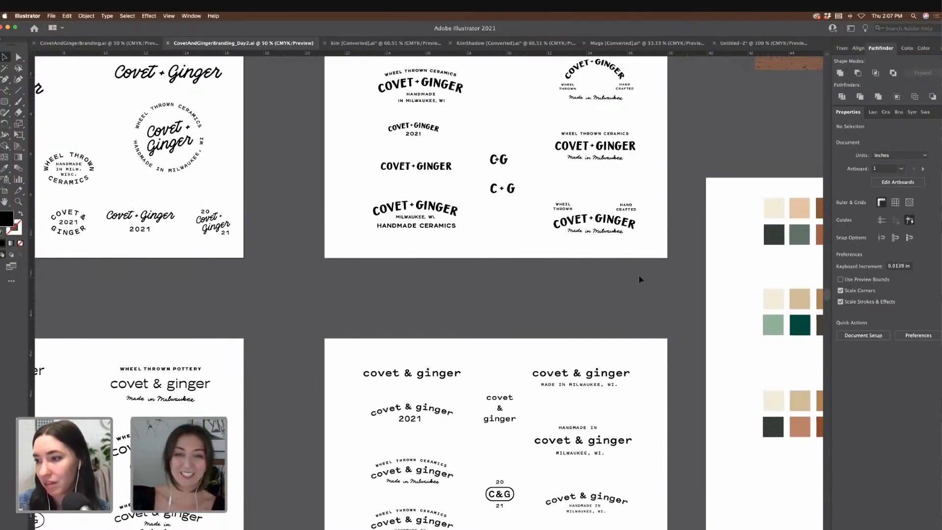
scroll(639, 279, "right", 8)
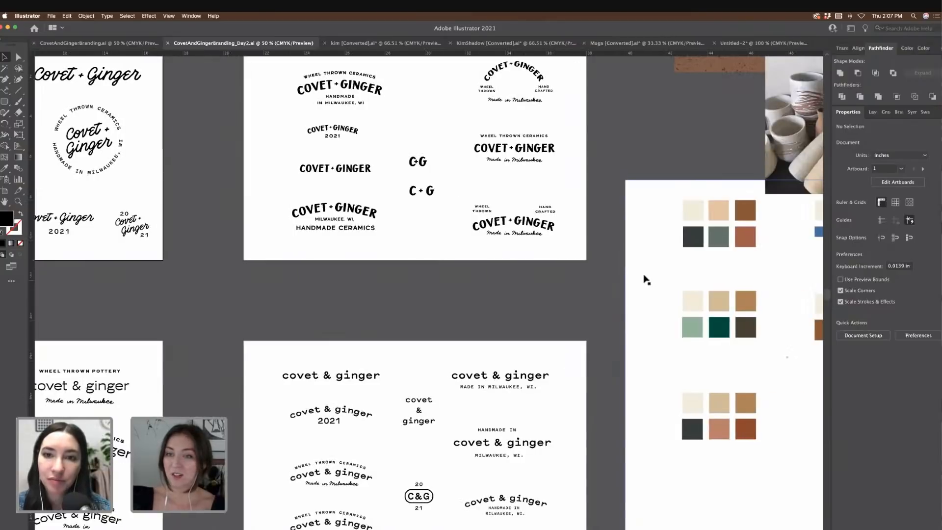
scroll(644, 279, "right", 8)
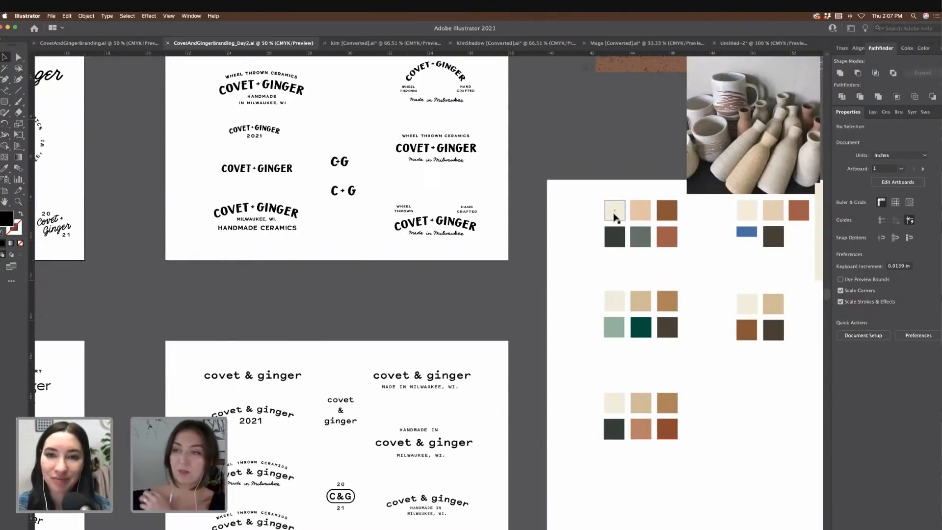
scroll(614, 216, "right", 3)
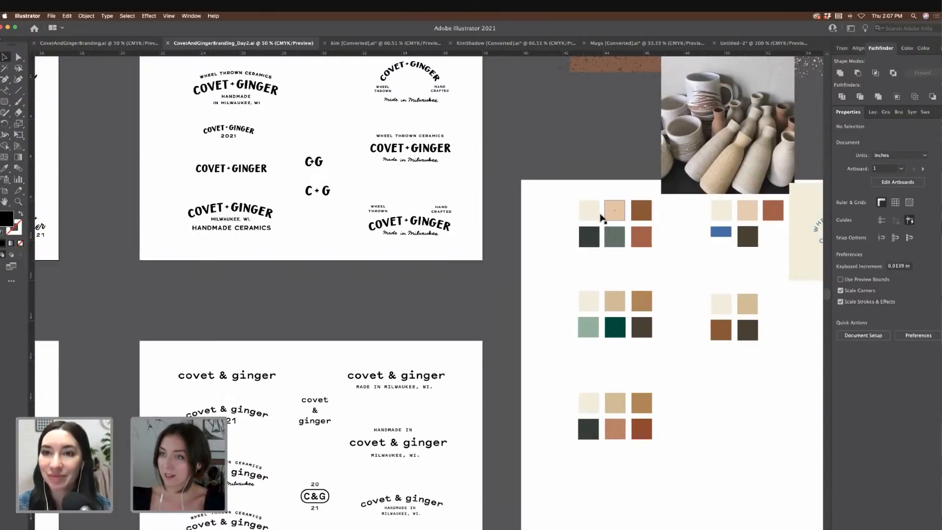
scroll(595, 216, "right", 6)
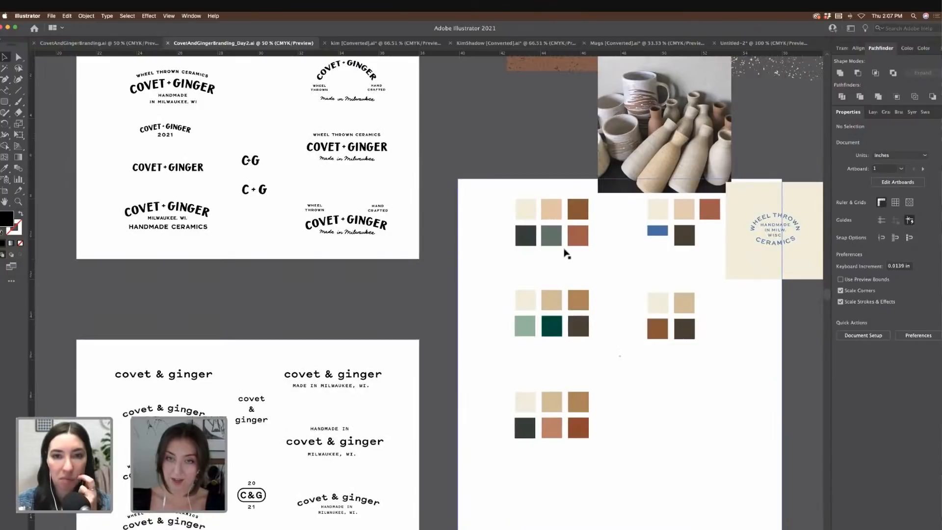
scroll(620, 242, "right", 1)
scroll(621, 243, "right", 4)
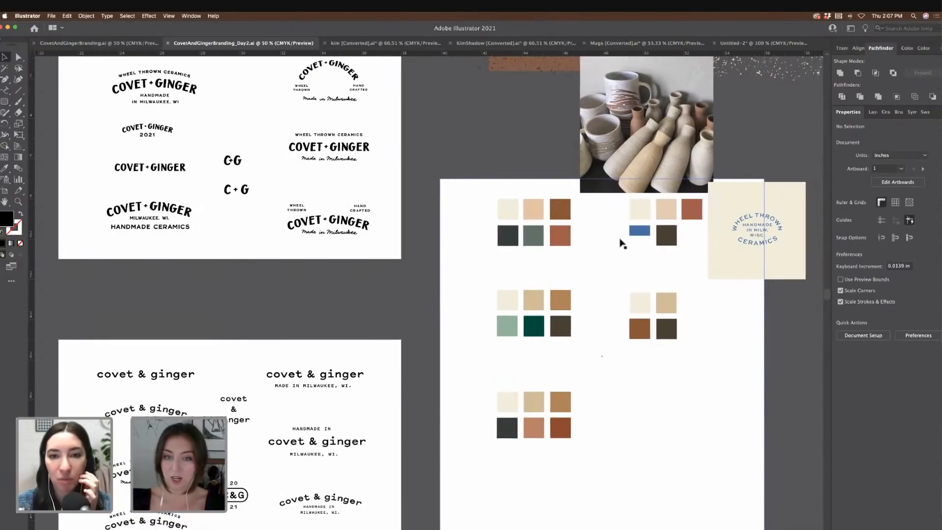
key("super+equal")
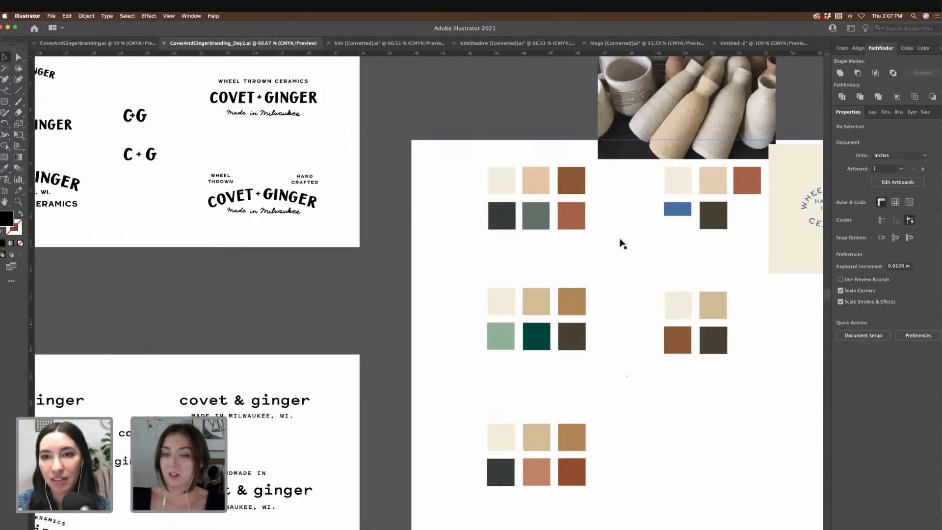
key("super+equal")
scroll(622, 244, "right", 3)
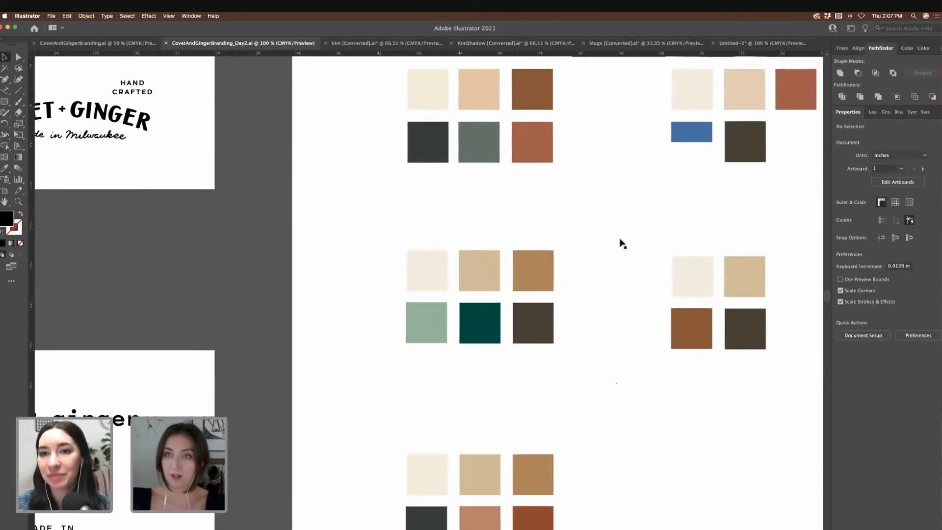
scroll(622, 243, "up", 5)
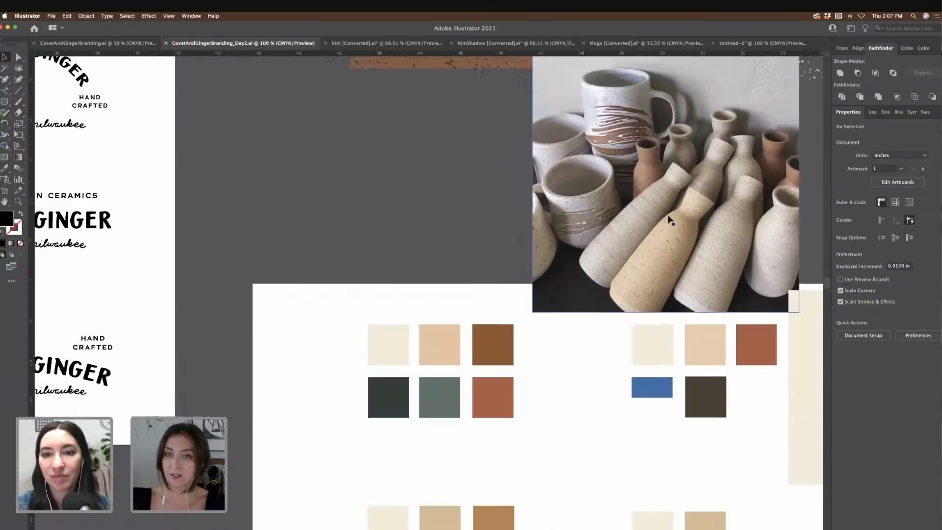
scroll(660, 218, "down", 4)
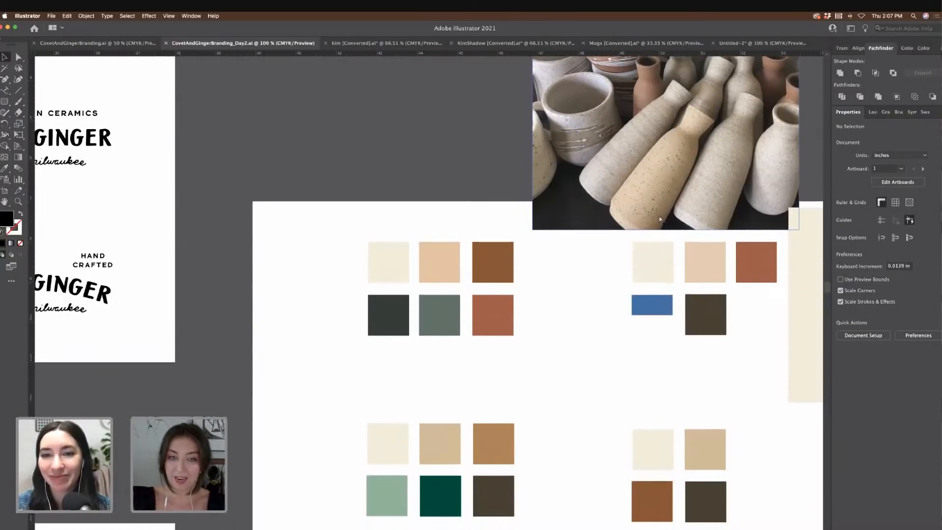
key("super+minus")
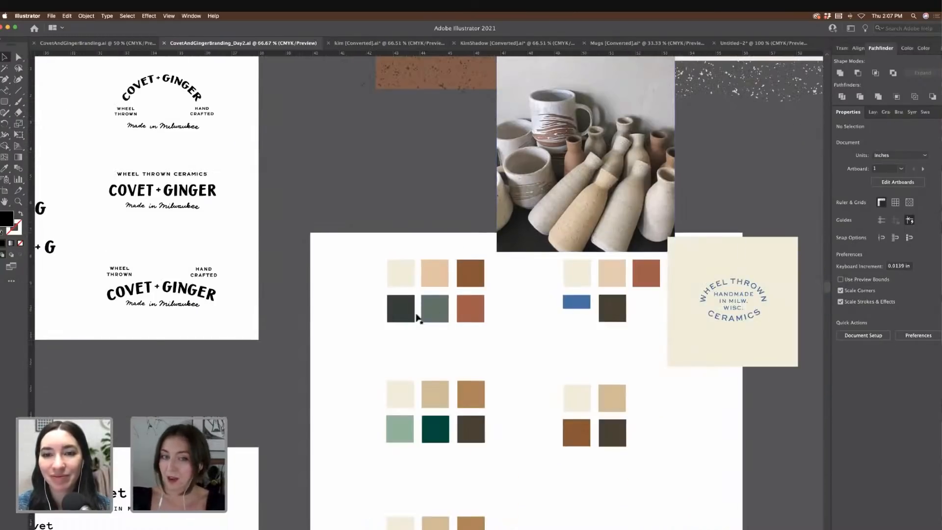
scroll(521, 324, "down", 2)
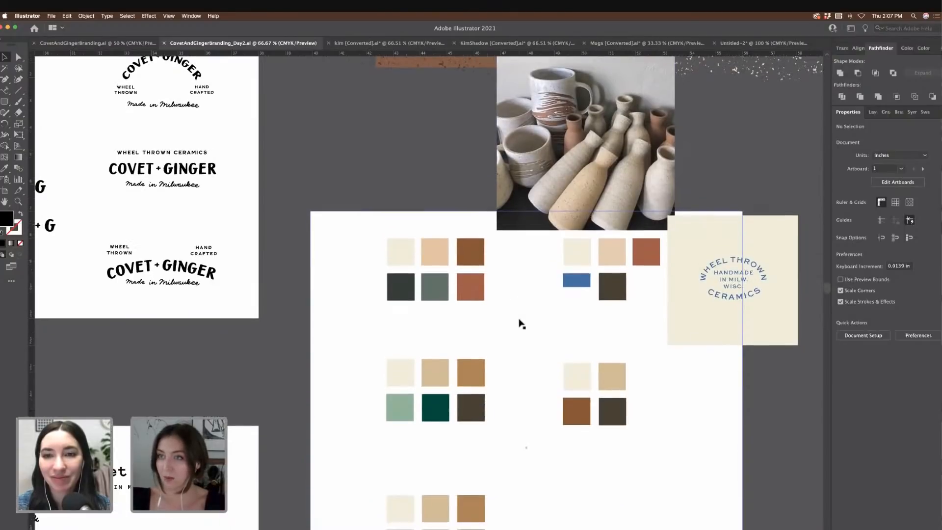
scroll(521, 323, "down", 2)
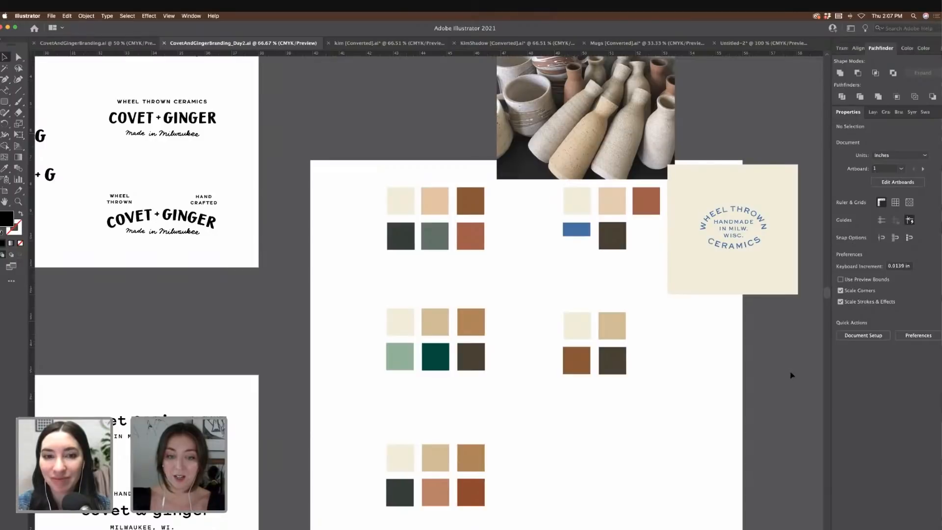
scroll(793, 371, "right", 1)
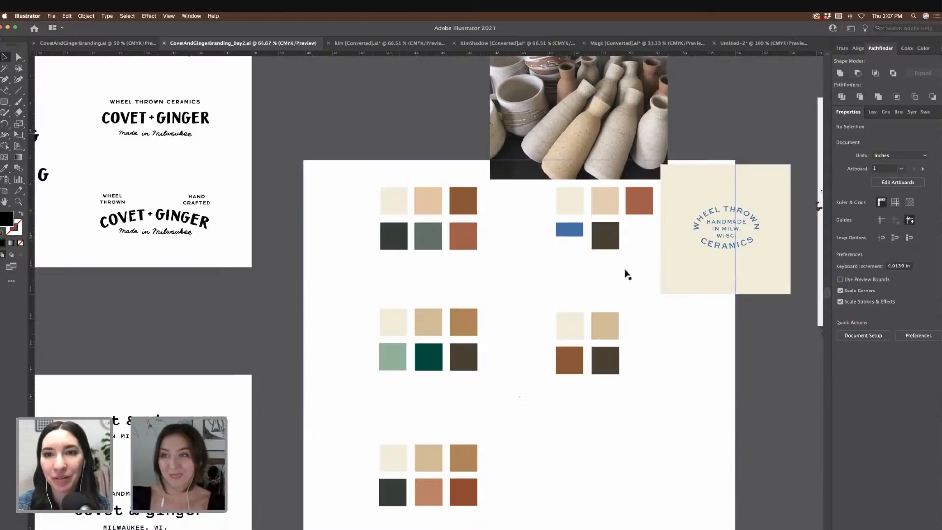
scroll(627, 274, "up", 10)
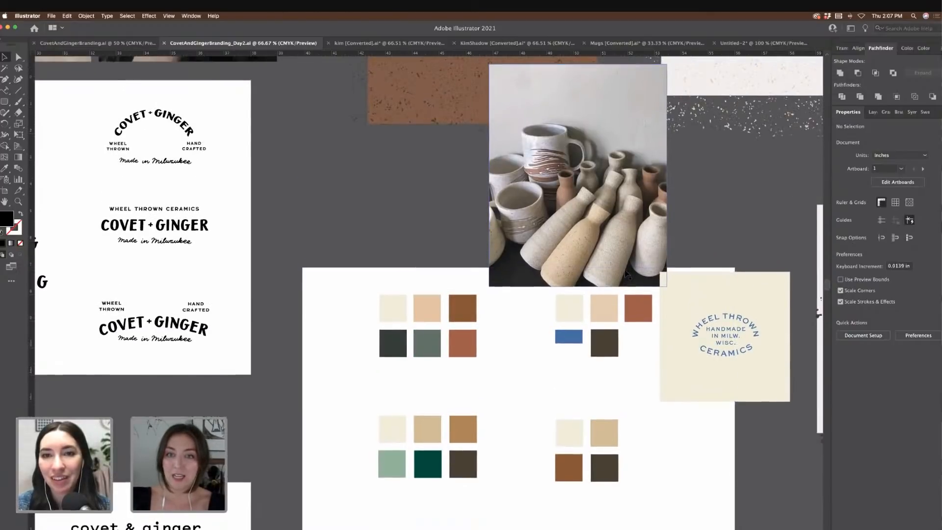
scroll(627, 275, "left", 10)
scroll(627, 274, "up", 3)
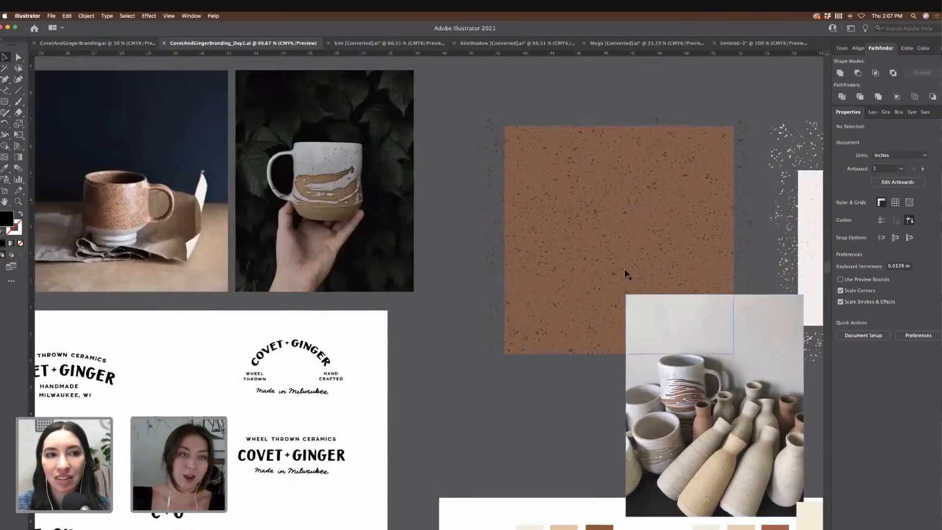
Step: Pan across the moodboard, zoom out to 50%, and switch to the Mugs [Converted].ai document
scroll(626, 275, "left", 1)
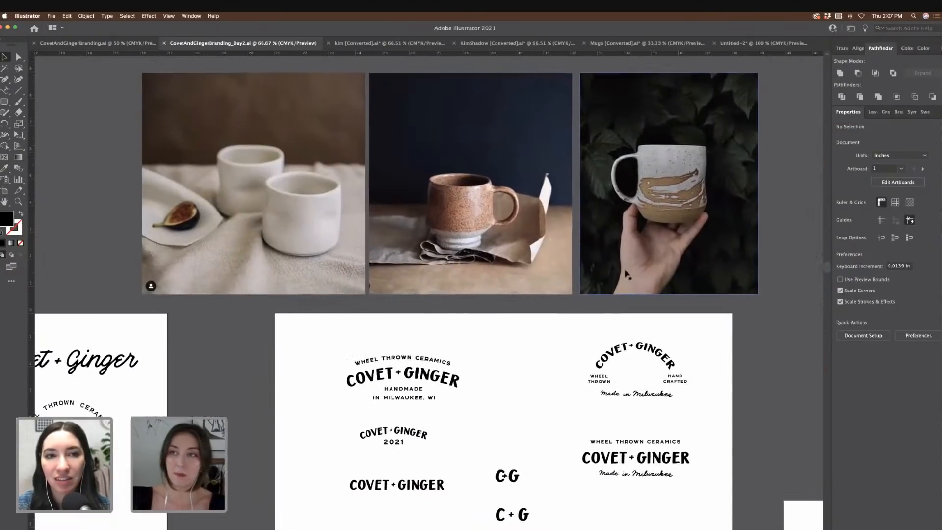
scroll(626, 275, "right", 6)
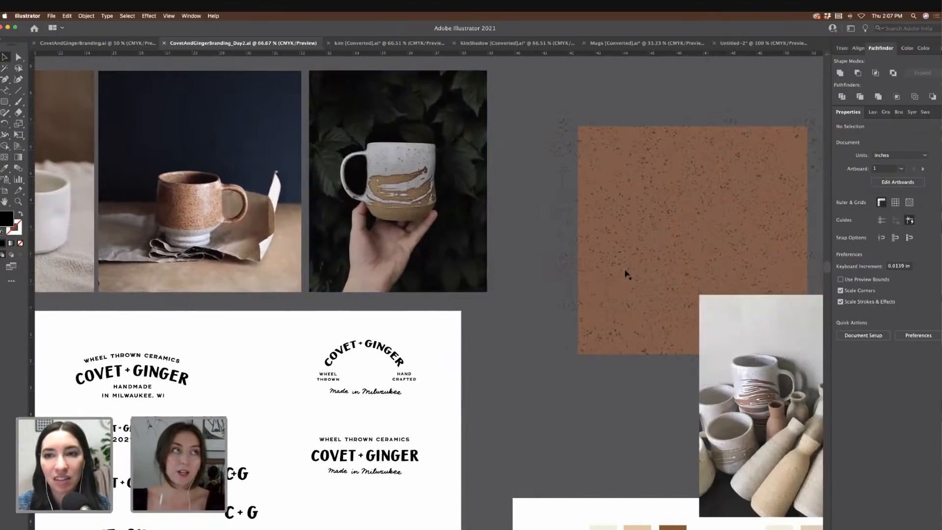
scroll(627, 275, "right", 7)
scroll(627, 274, "down", 1)
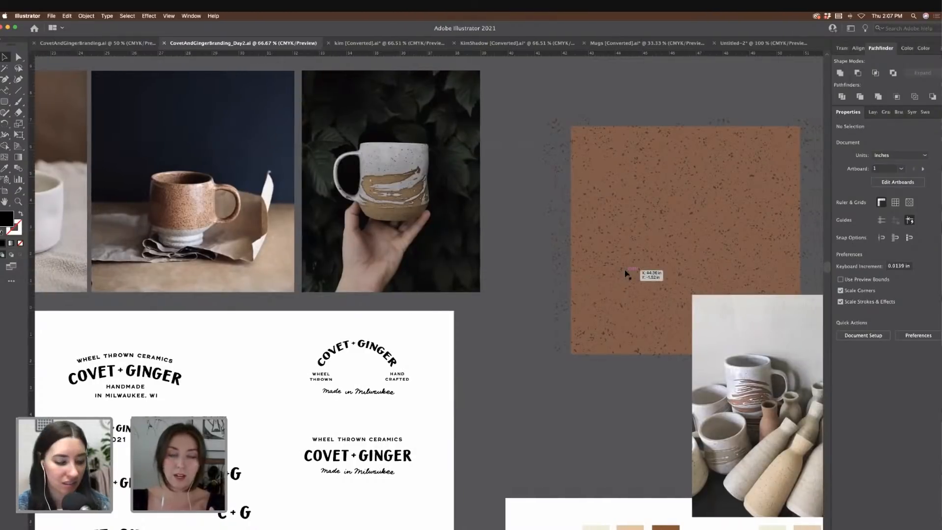
scroll(627, 274, "right", 1)
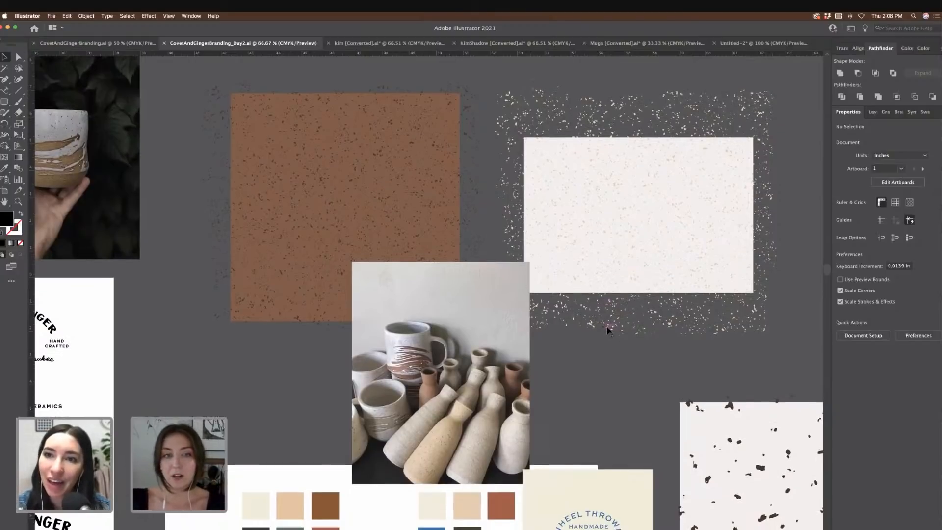
scroll(608, 326, "down", 4)
scroll(597, 337, "down", 2)
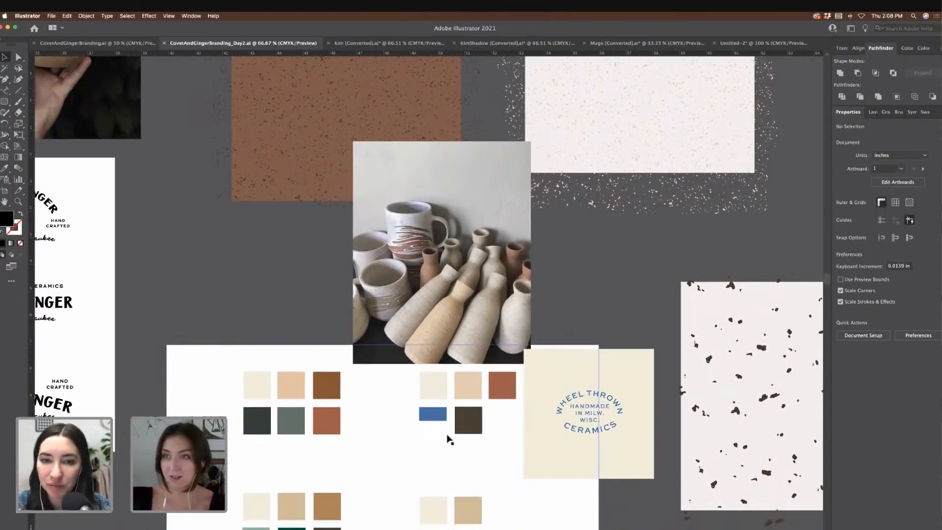
scroll(605, 299, "down", 2)
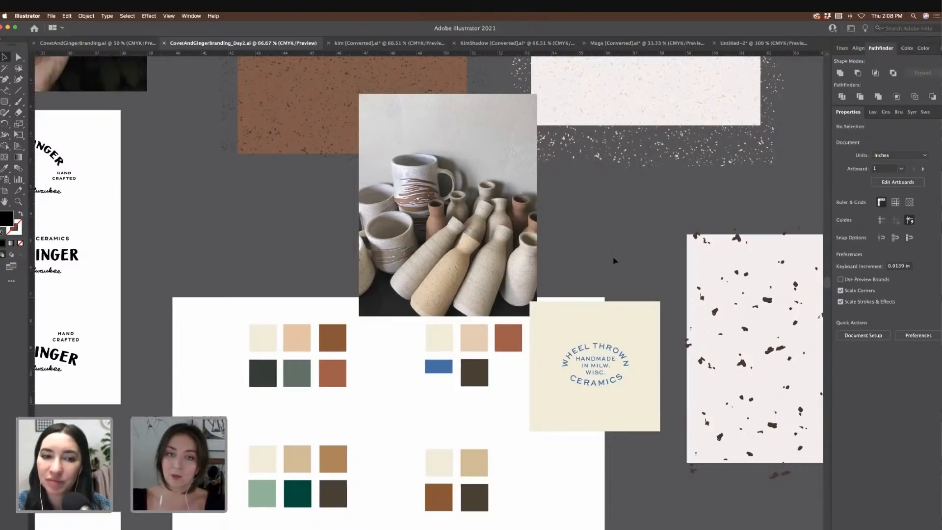
scroll(615, 260, "down", 3)
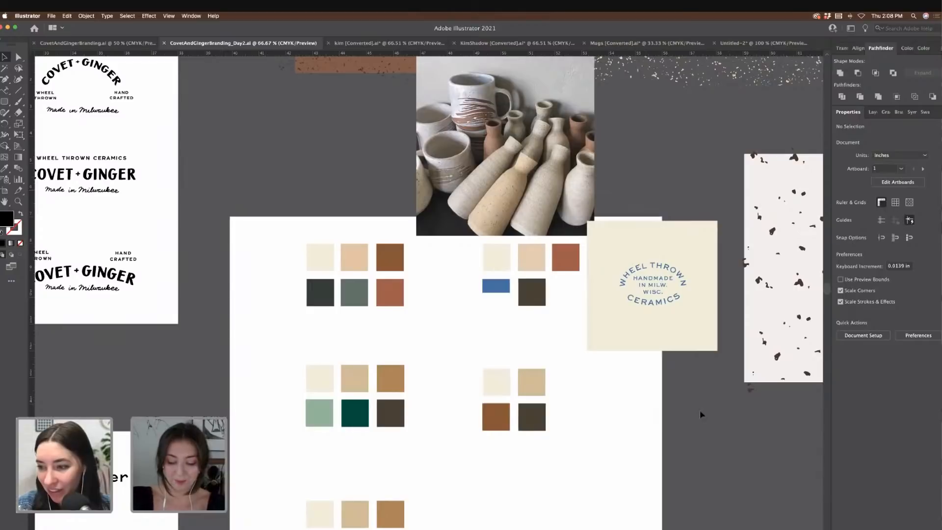
key("super+minus")
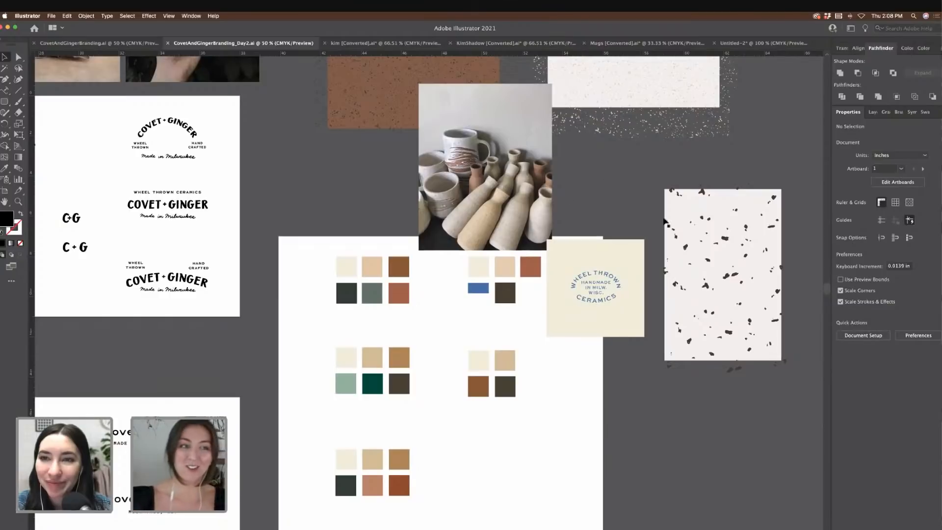
scroll(669, 214, "up", 2)
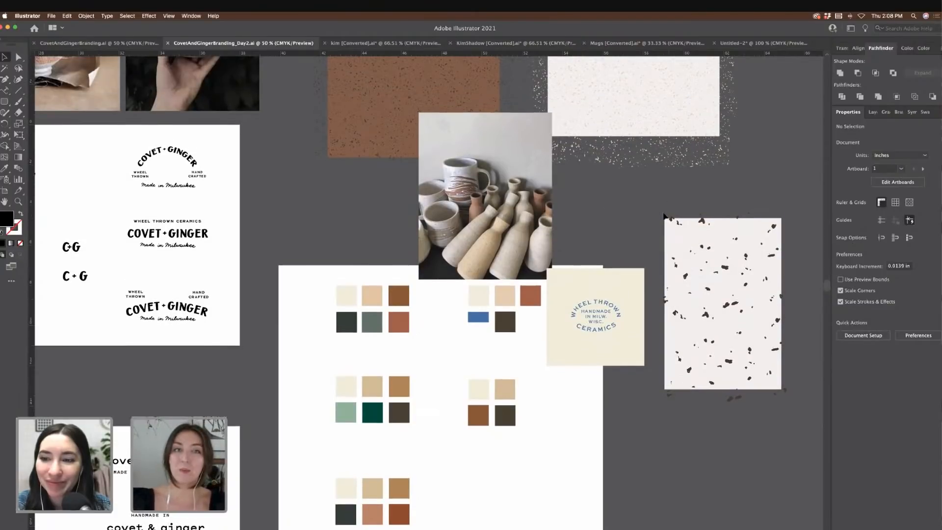
left_click(644, 44)
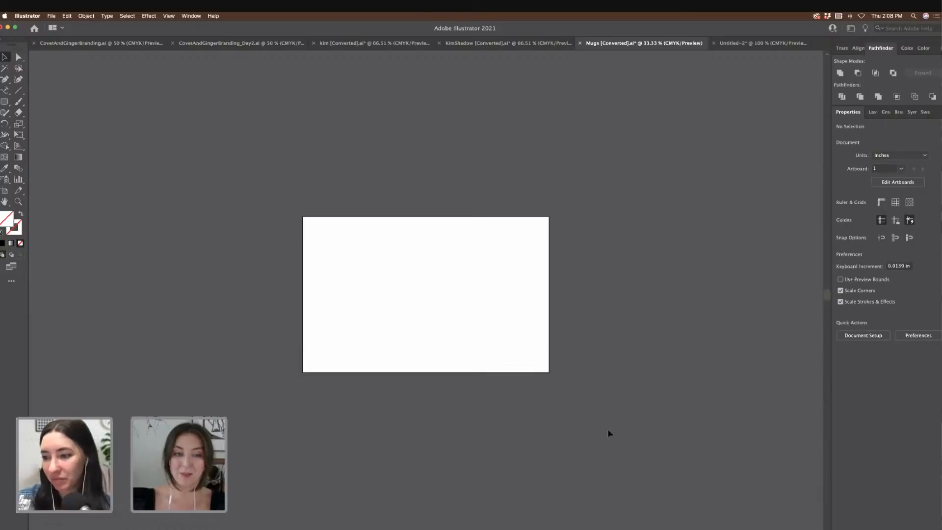
Step: Select all the hidden white mug and Covet + Ginger artwork, zoom in, and return to the Day2 board
key("super+a")
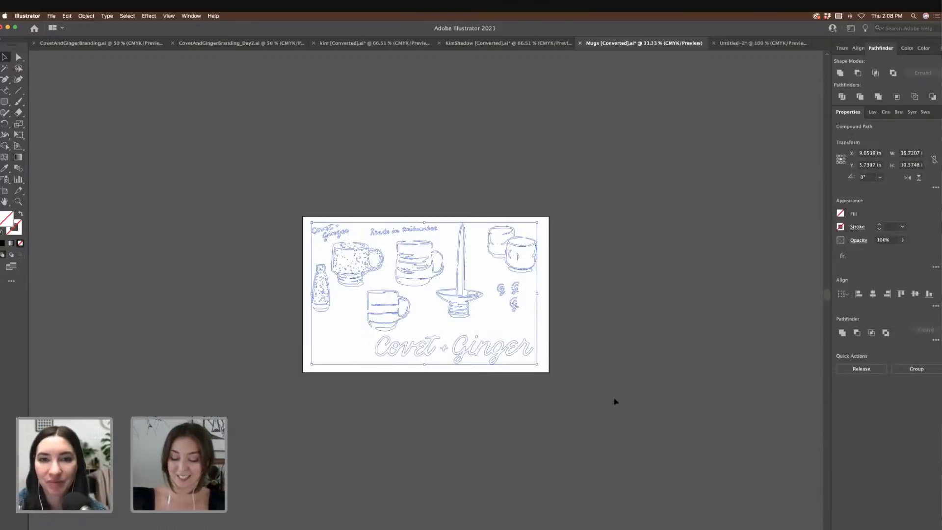
key("super+equal")
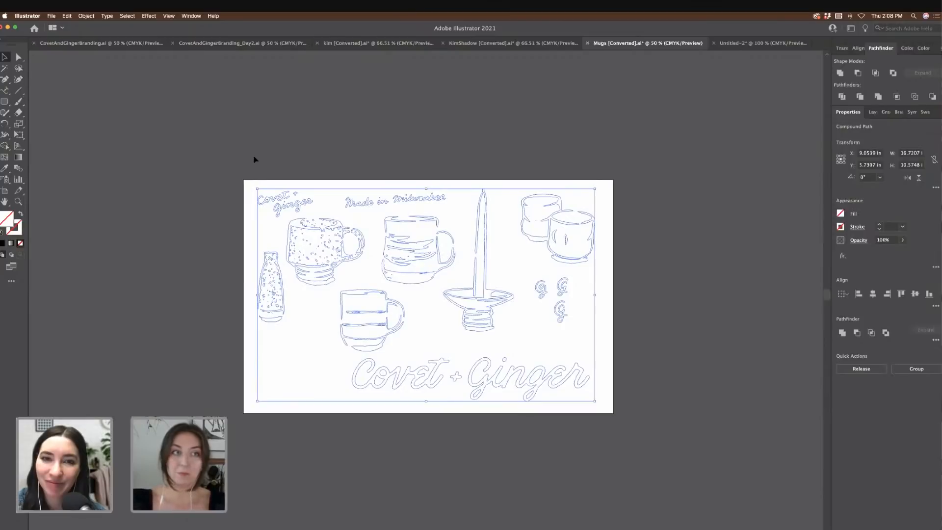
left_click(261, 44)
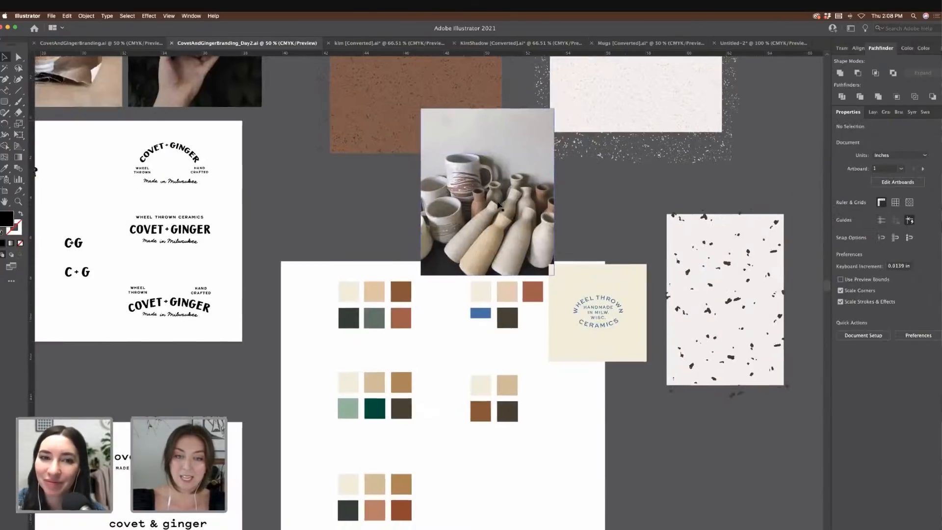
Step: Paste the mug drawing, colour it with the dark swatch using the Eyedropper, and group it
scroll(500, 205, "down", 4)
scroll(500, 205, "right", 6)
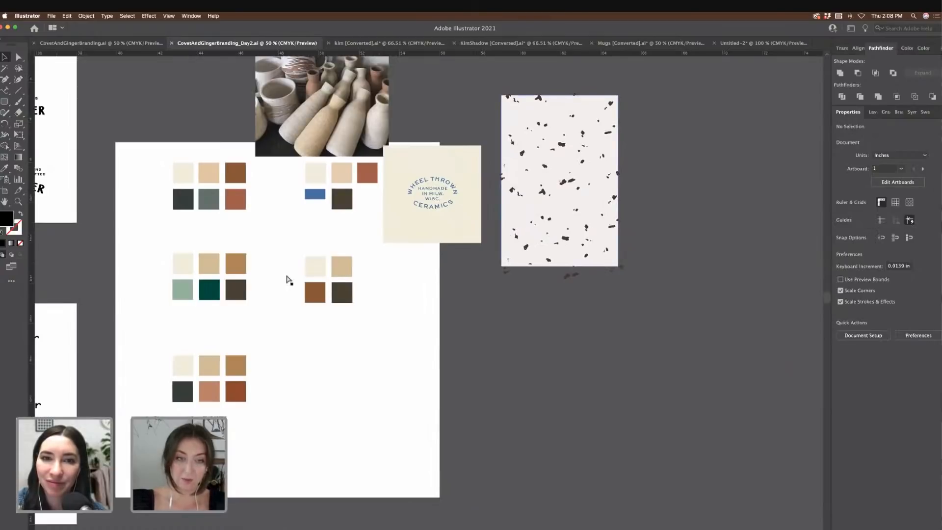
key("super+v")
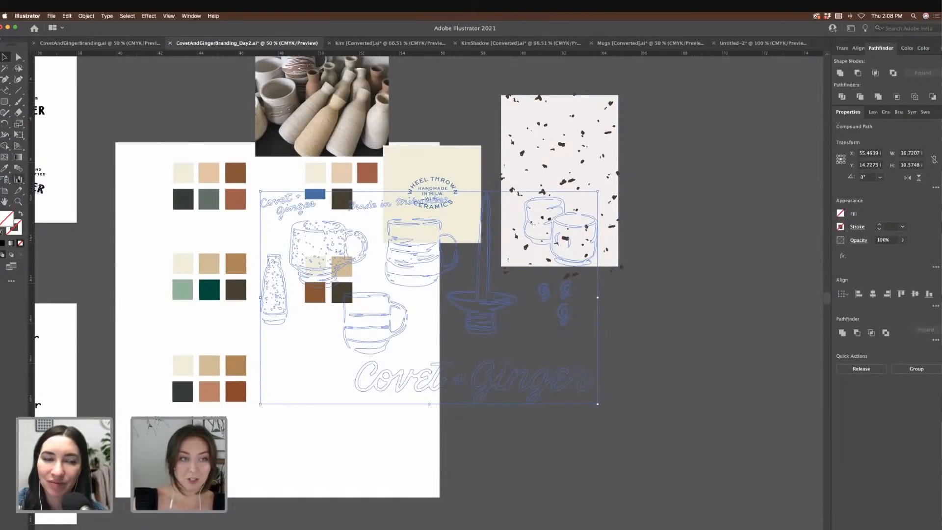
left_click(4, 168)
left_click(187, 197)
left_click(187, 196)
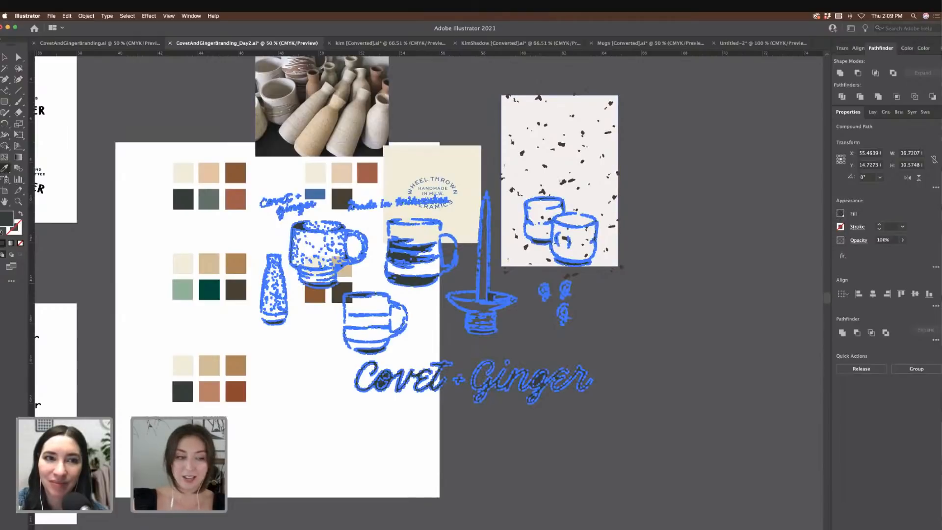
left_click(4, 57)
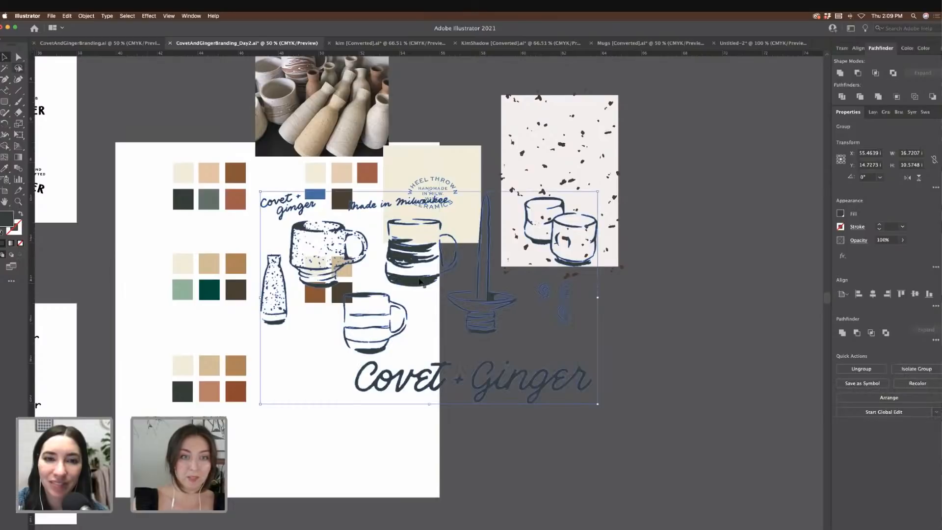
Step: Move the mug group right and reposition the white rectangle behind it
mouse_move(418, 256)
left_mouse_down()
mouse_move(472, 320)
mouse_move(614, 358)
left_mouse_up()
scroll(620, 229, "down", 3)
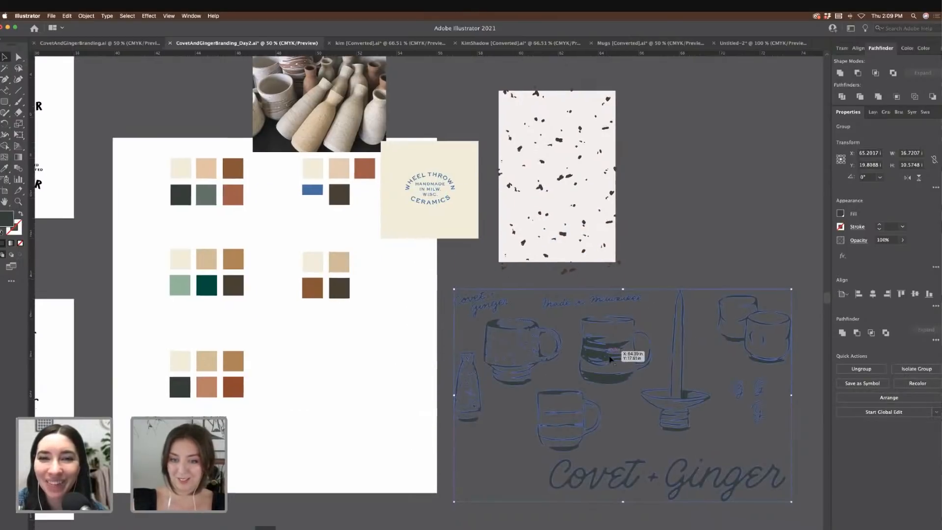
scroll(638, 197, "right", 1)
left_click(647, 181)
scroll(649, 183, "right", 3)
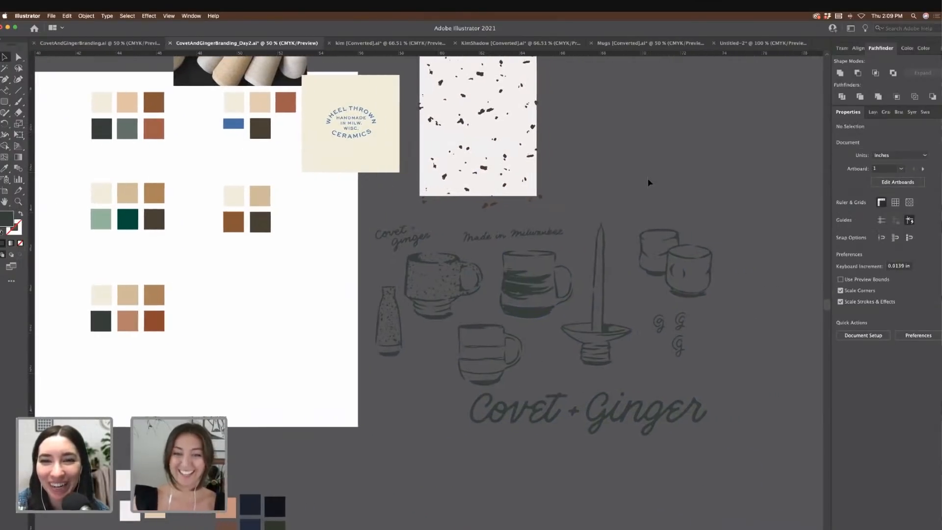
scroll(665, 228, "down", 2)
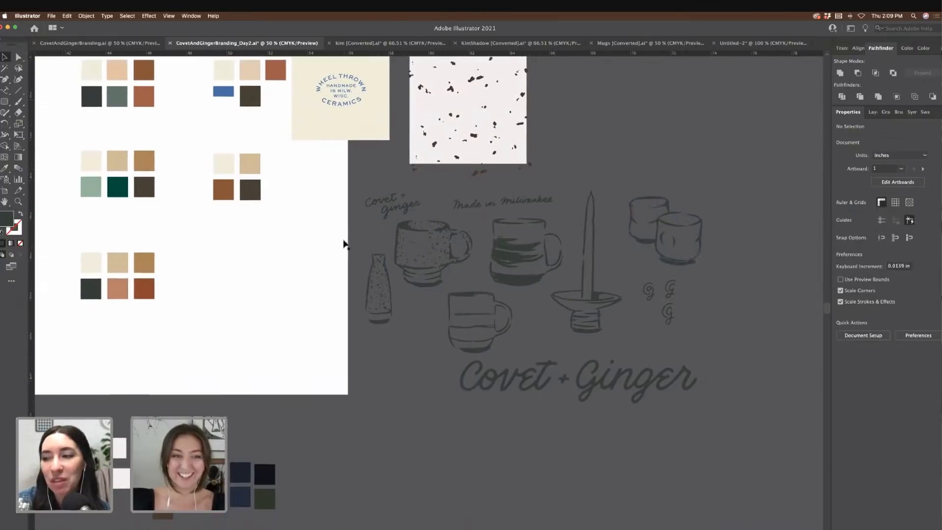
left_click(337, 249)
left_click_drag(305, 235, 757, 349)
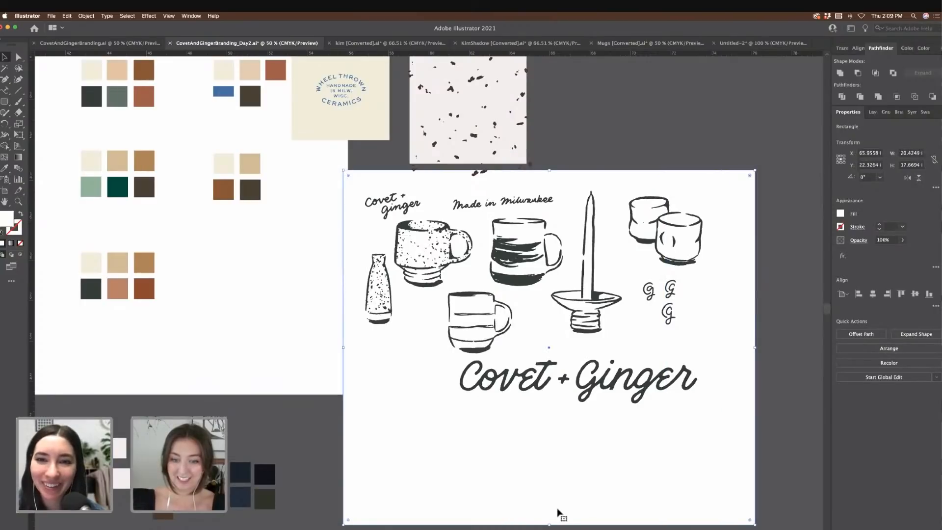
left_click_drag(549, 523, 549, 510)
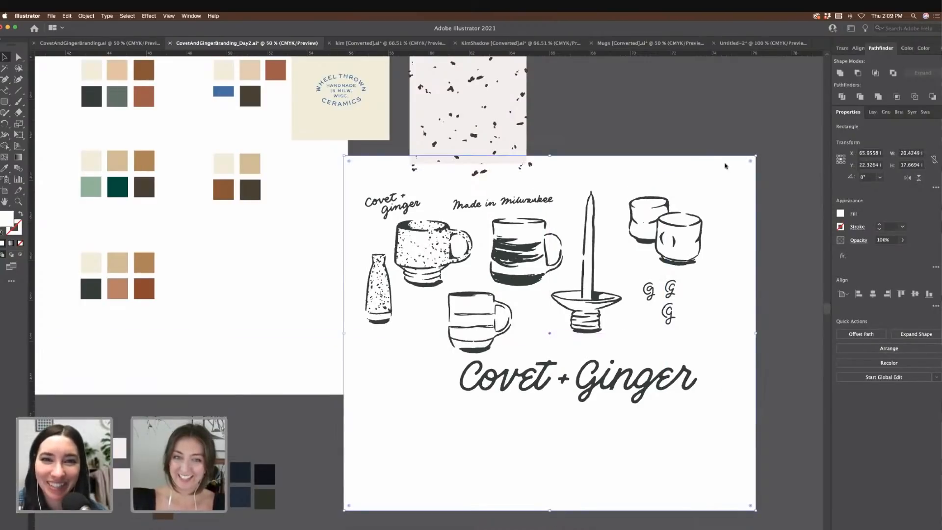
left_click(675, 107)
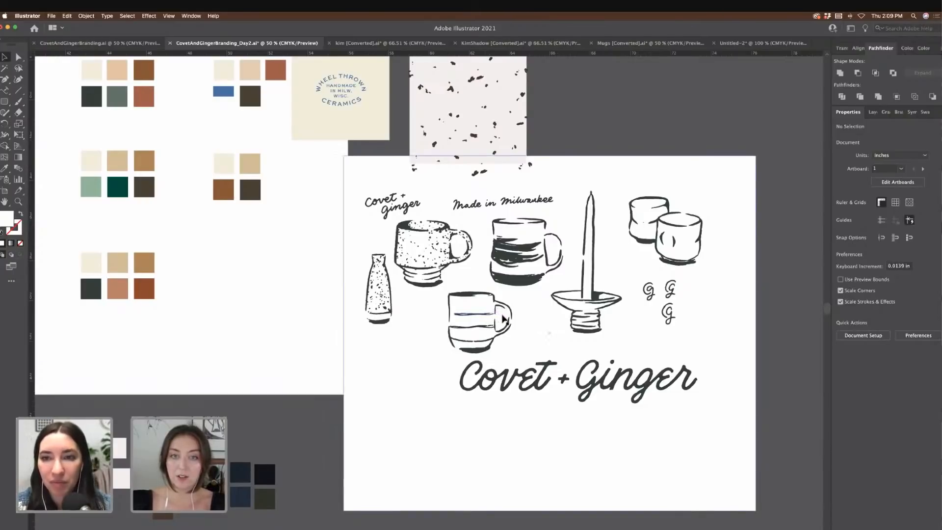
scroll(540, 270, "right", 2)
left_click(656, 178)
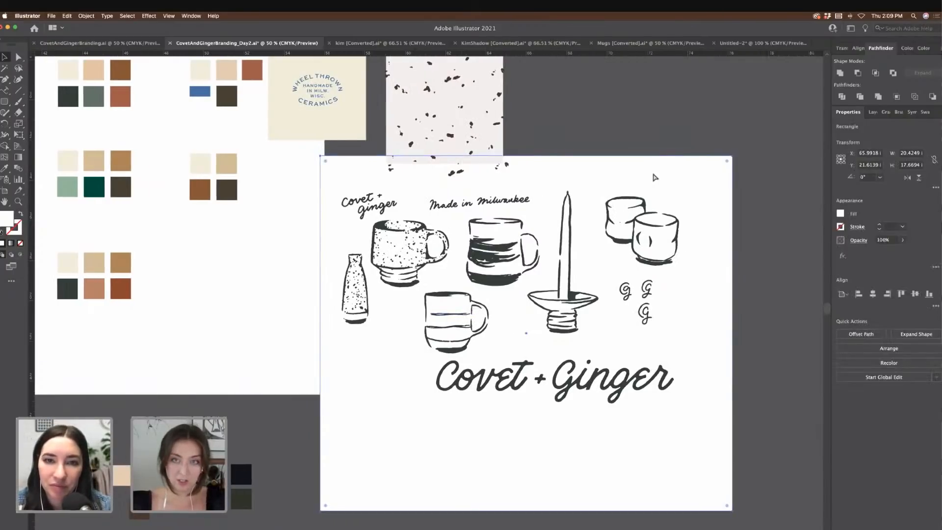
left_click(633, 142)
double_click(645, 225)
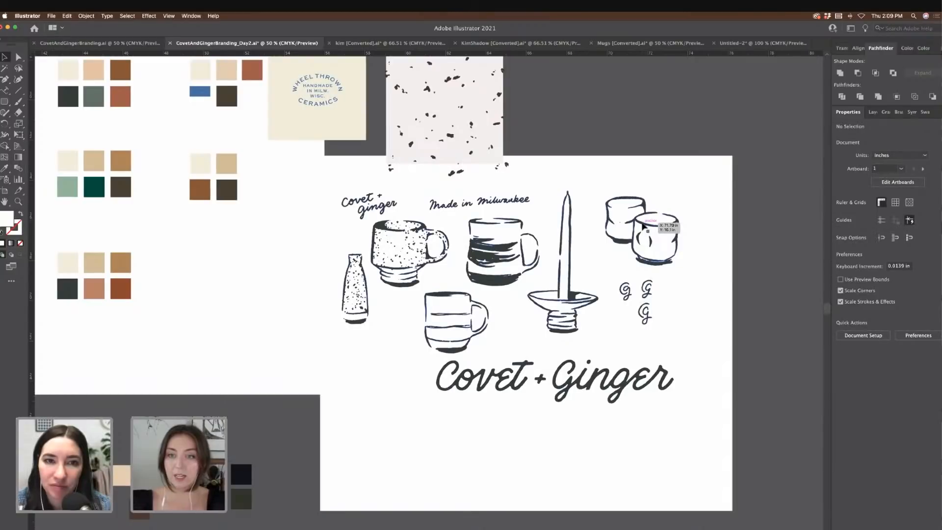
double_click(755, 254)
left_click(571, 238)
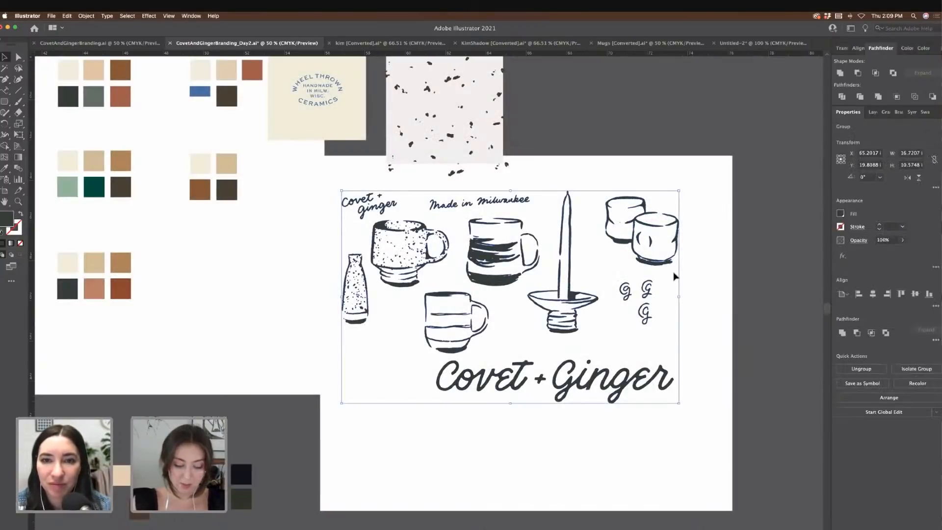
Step: Ungroup the illustration and regroup the two cups and the candle with its holder separately
key("super+shift+g")
left_click_drag(597, 172, 690, 270)
key("super+g")
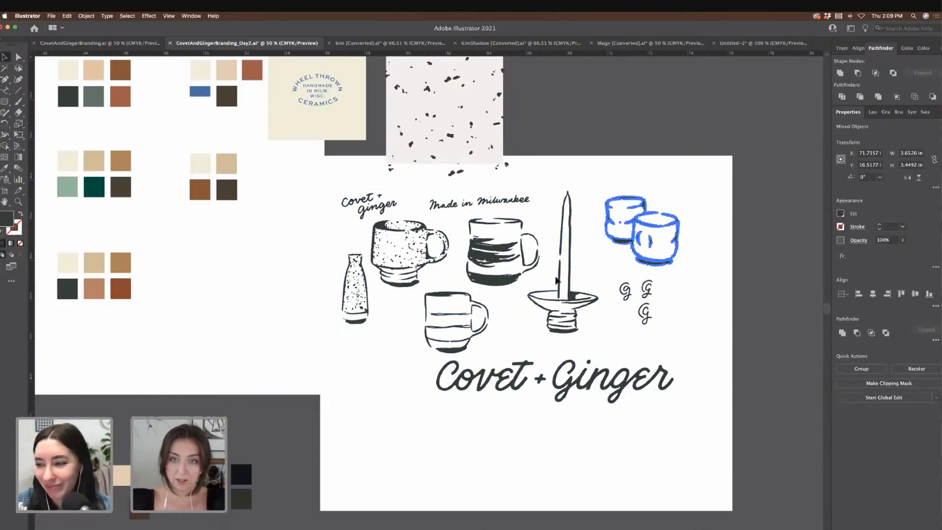
left_click_drag(552, 188, 585, 343)
key("super+g")
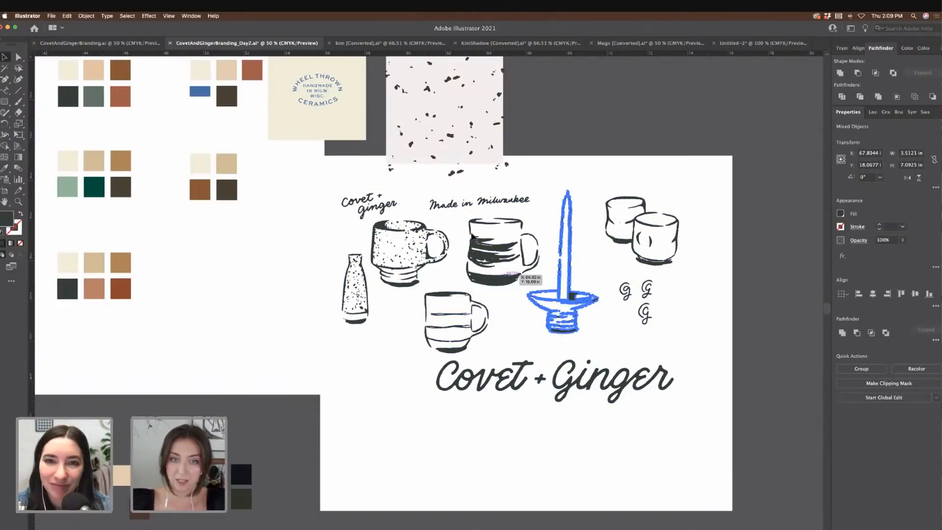
Step: Group the dark-striped, lower striped and speckled mugs individually, then select the speckled bottle
left_click_drag(528, 287, 535, 286)
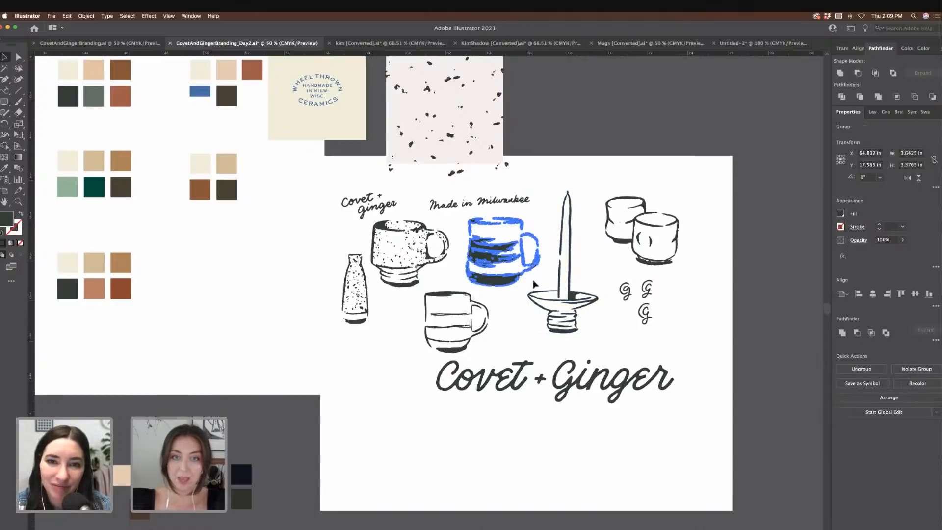
key("super+g")
scroll(511, 305, "left", 2)
scroll(464, 304, "left", 2)
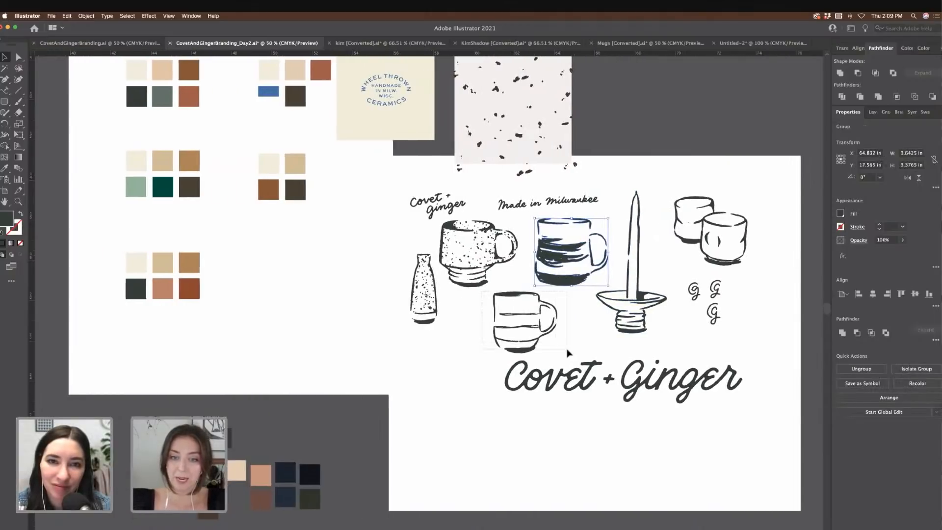
left_click_drag(567, 350, 566, 355)
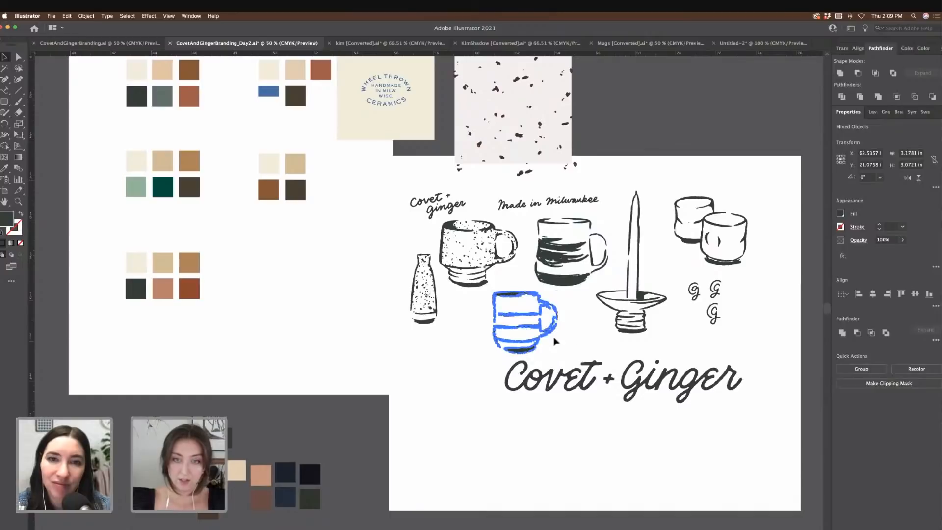
key("super+g")
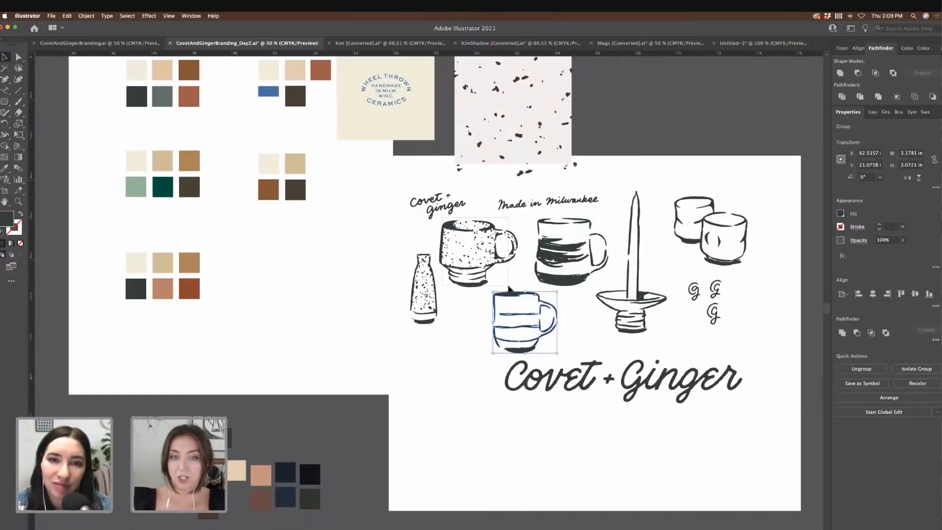
left_click_drag(519, 290, 516, 288)
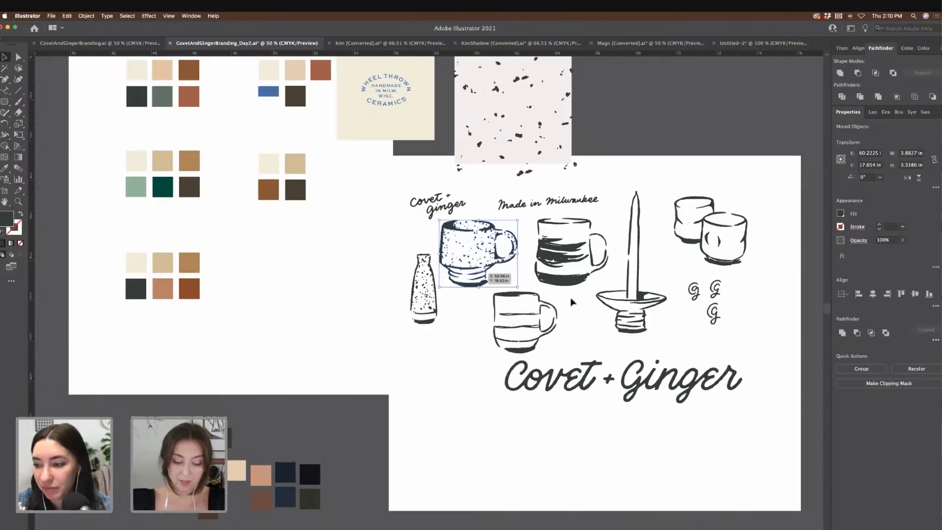
key("super+g")
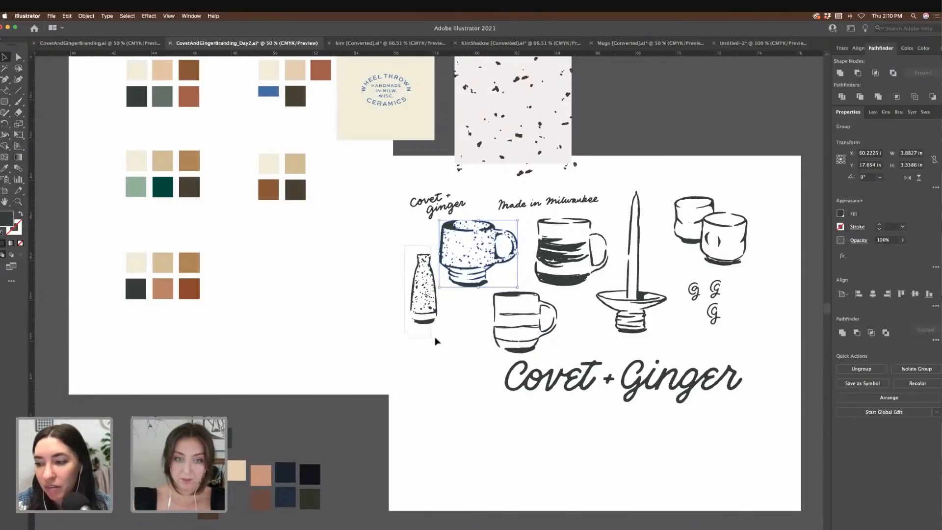
left_click(423, 304)
scroll(295, 246, "left", 3)
scroll(294, 245, "up", 2)
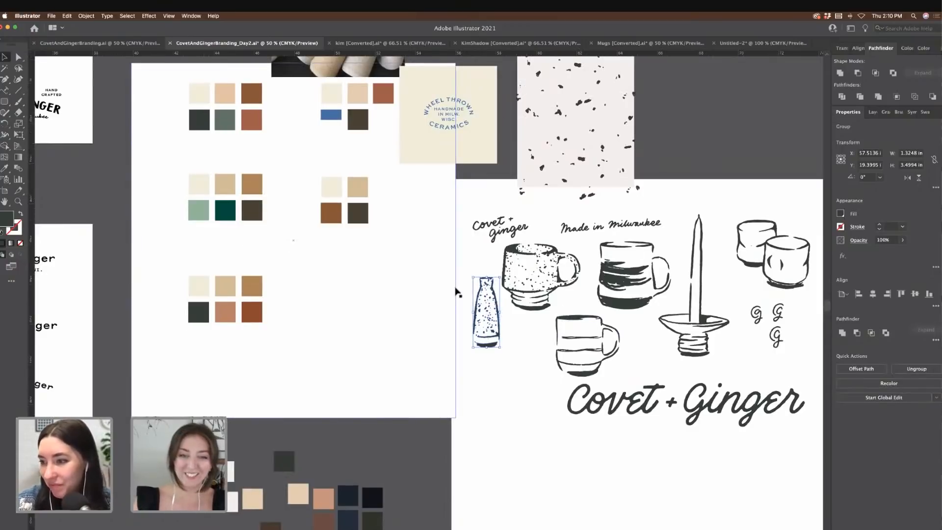
Step: Select the dark-striped mug and speckled bottle and paste them onto the logo artboard
scroll(458, 295, "up", 2)
scroll(568, 328, "left", 3)
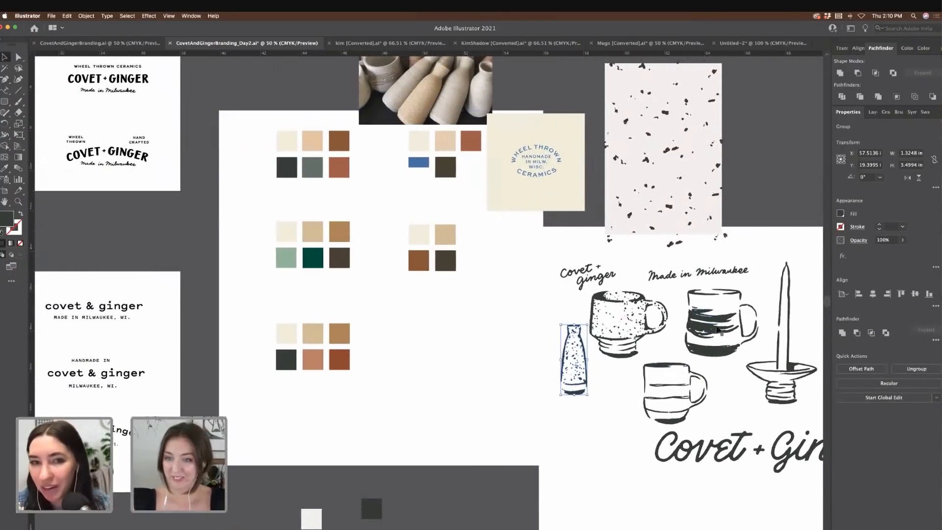
left_click(722, 327)
left_click(573, 361, "shift")
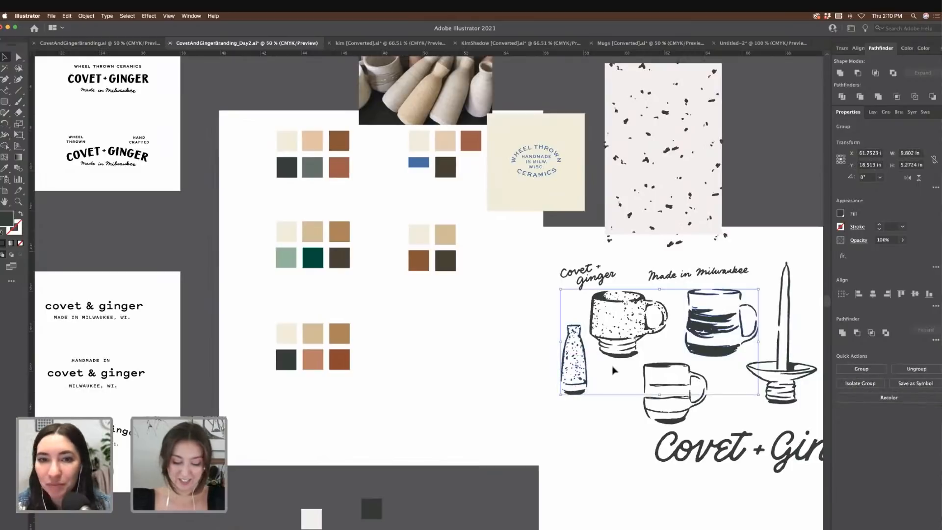
scroll(613, 370, "left", 10)
scroll(613, 370, "up", 6)
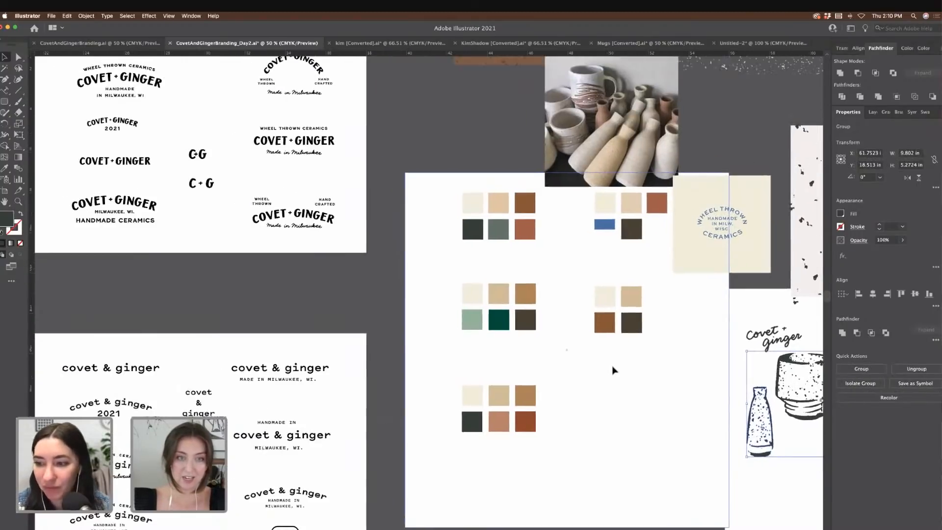
scroll(614, 370, "up", 2)
key("super+v")
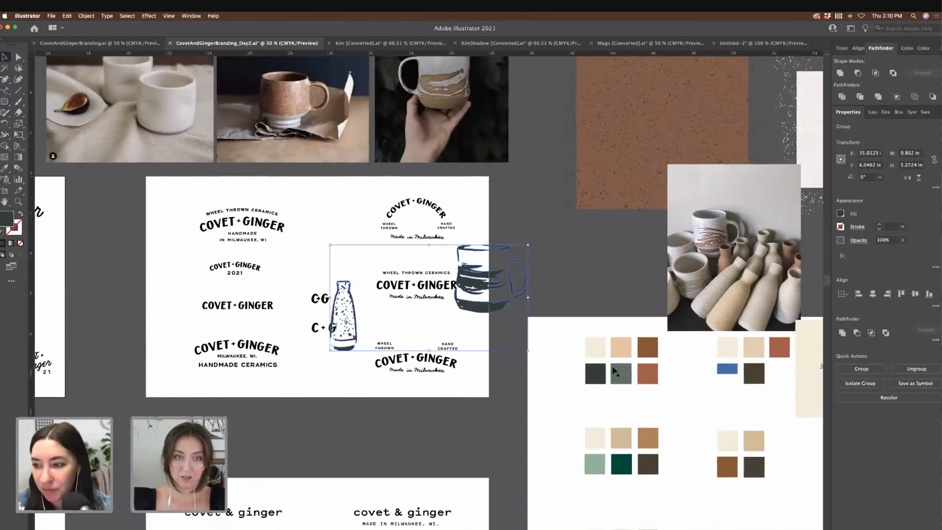
key("super+equal")
key("super+equal")
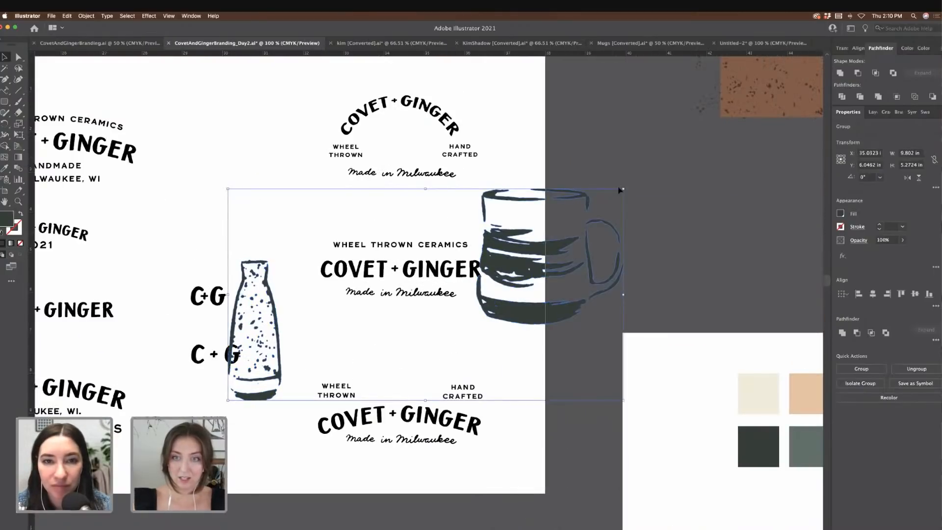
Step: Shrink the bottle and mug and arrange them side by side beside the logo badges
left_click_drag(623, 189, 478, 270)
left_click_drag(421, 329, 577, 228)
left_click(694, 213)
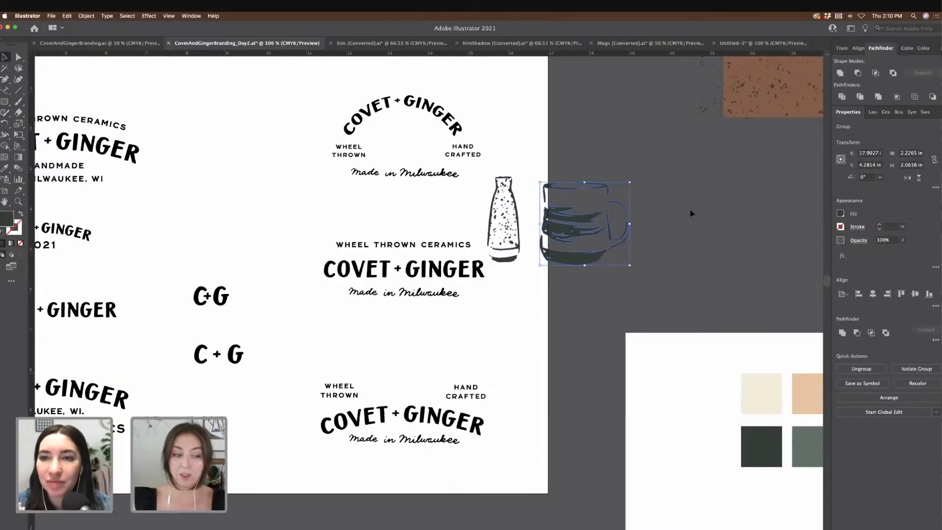
scroll(697, 213, "left", 3)
scroll(664, 210, "left", 6)
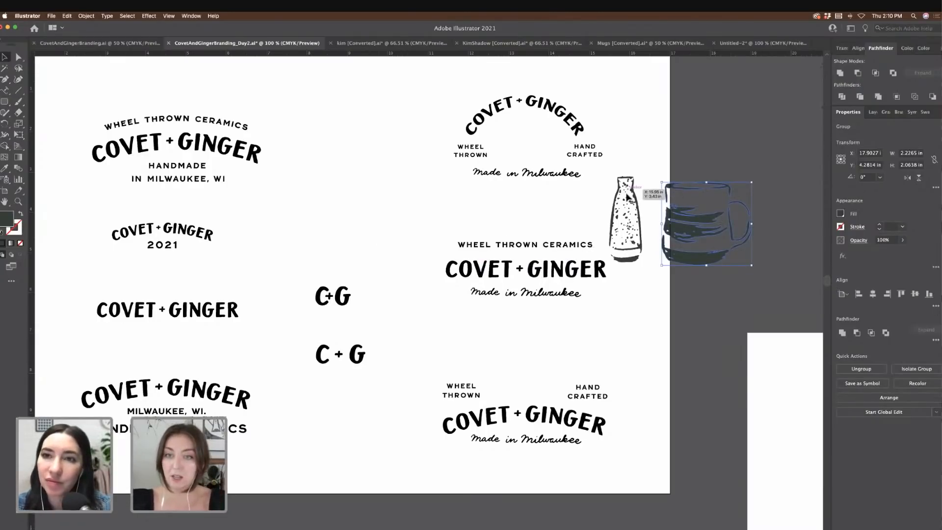
left_click_drag(622, 186, 632, 192)
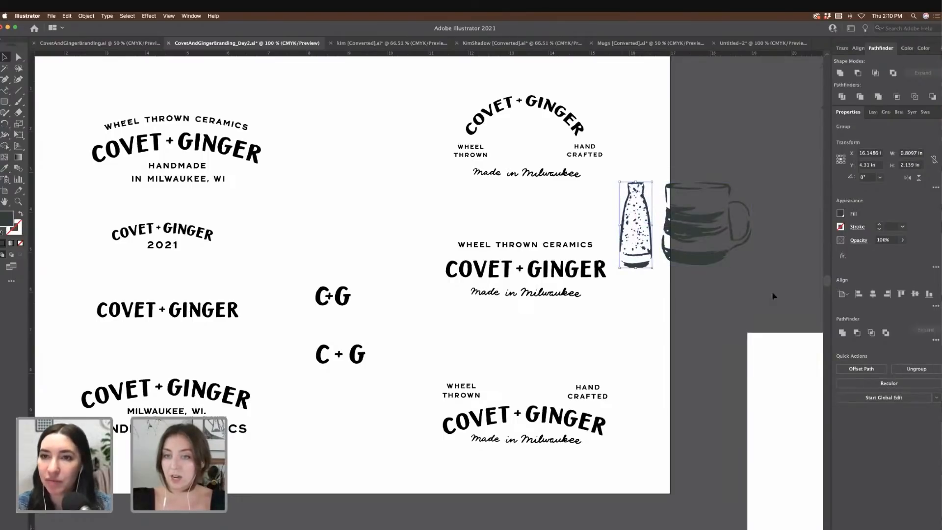
left_click_drag(774, 295, 623, 167)
left_click_drag(753, 268, 719, 246)
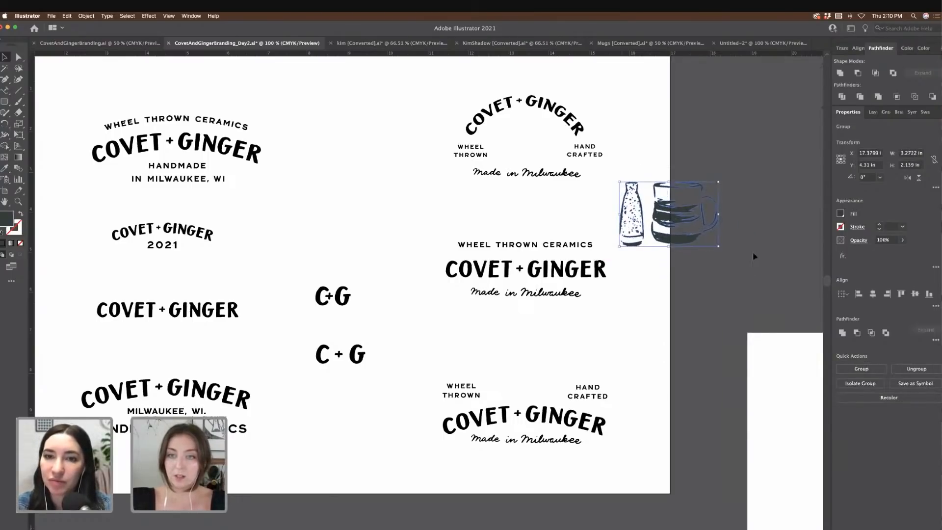
left_click(740, 249)
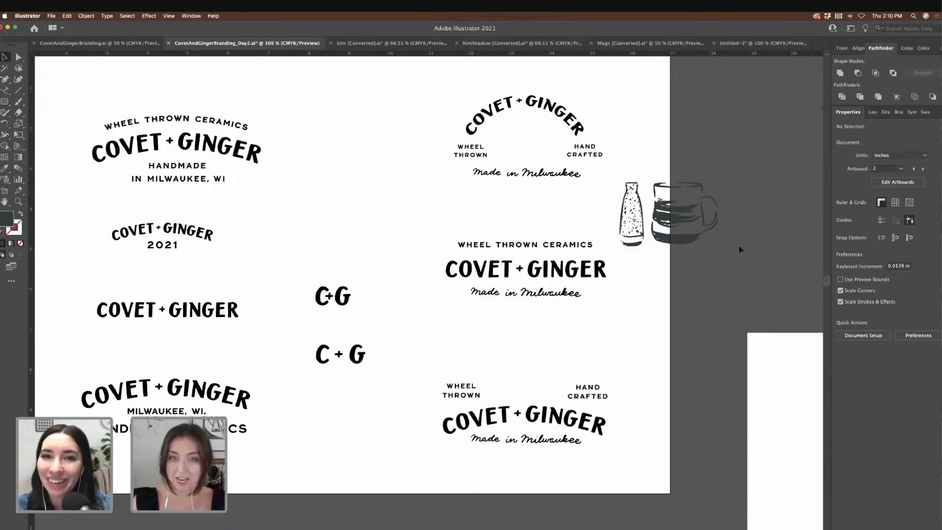
key("super+equal")
scroll(740, 250, "up", 4)
Step: Shrink the mug and speckled vase and place them together inside the top arched logo
scroll(741, 250, "right", 2)
left_click_drag(752, 273, 746, 168)
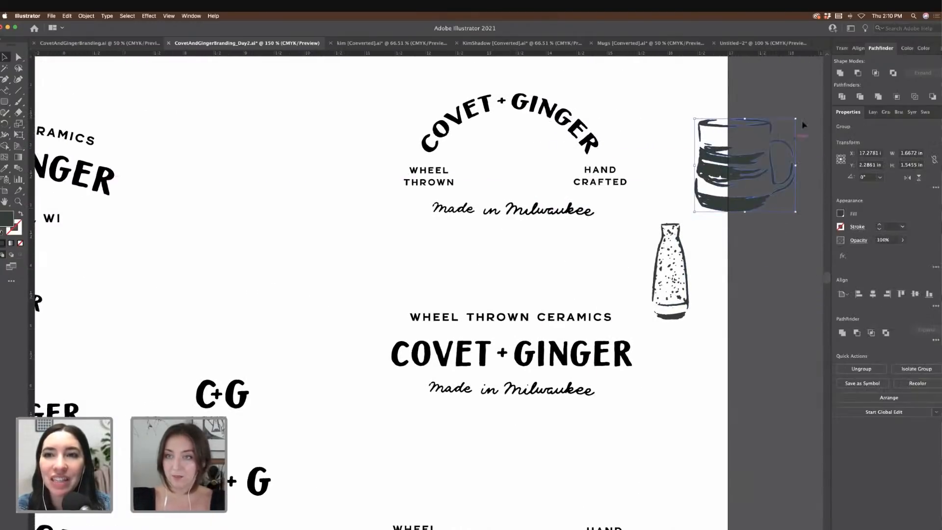
left_click_drag(797, 118, 763, 149)
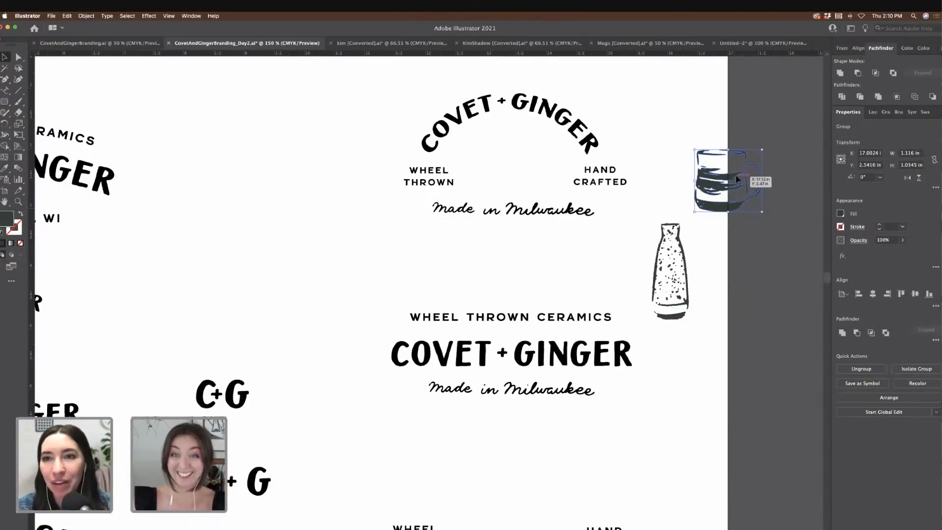
left_click_drag(715, 177, 547, 161)
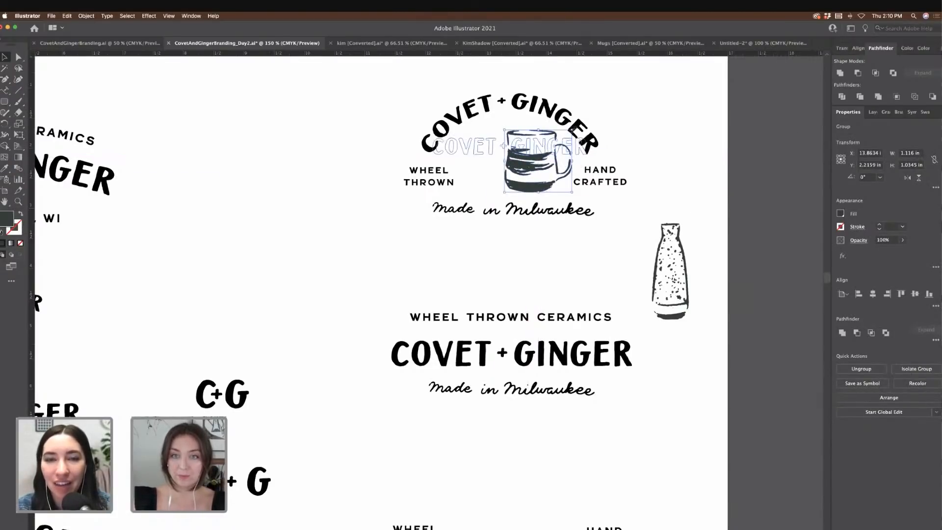
left_click_drag(572, 131, 570, 129)
left_click(685, 253)
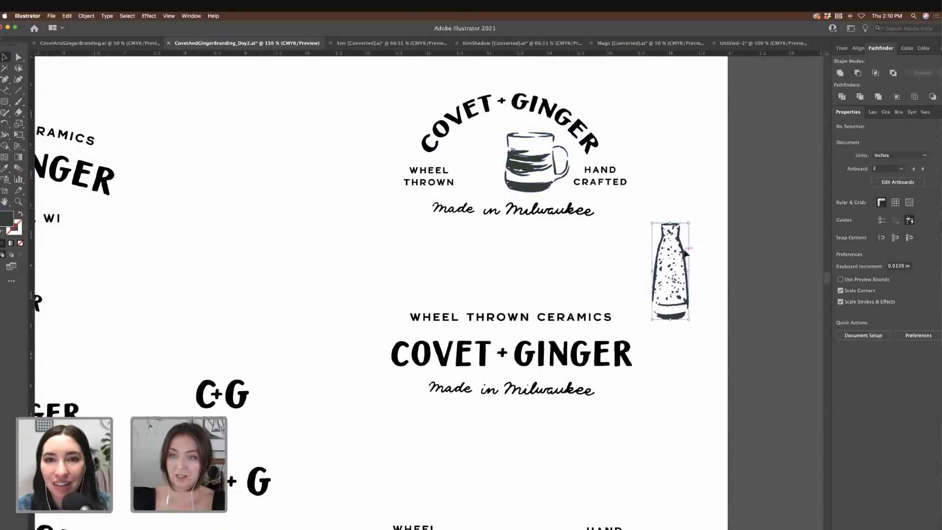
left_click_drag(689, 223, 488, 145)
left_click(365, 93)
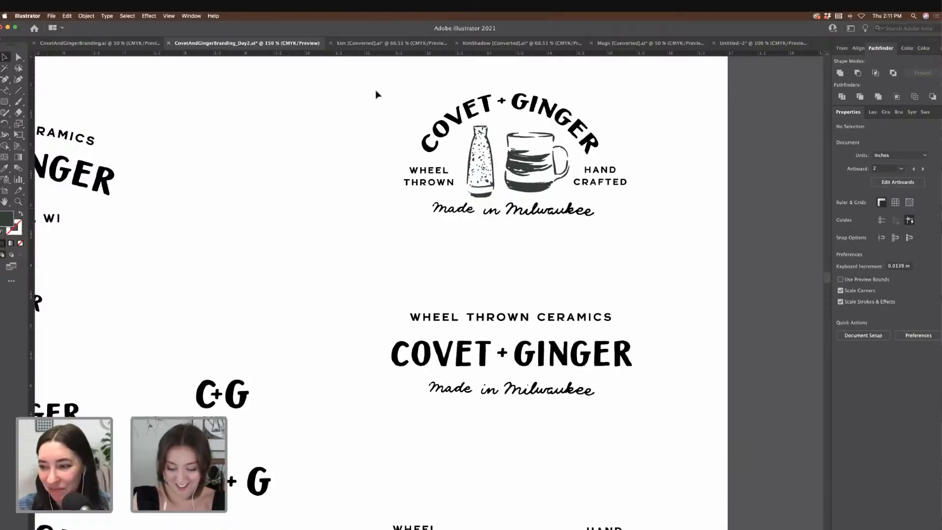
Step: Copy the vase-and-mug pair into the bottom Hand Crafted lockup, enlarge it and nudge it into place
key("super+minus")
scroll(633, 180, "down", 2)
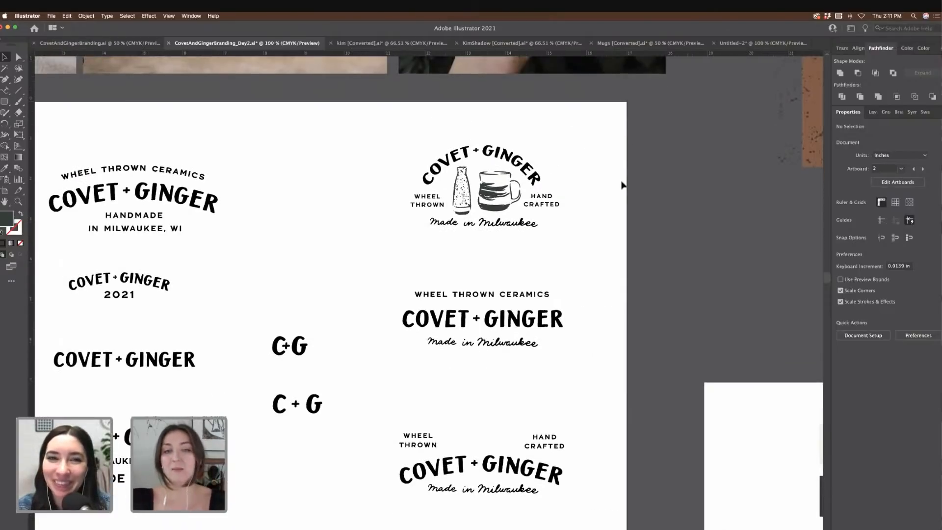
left_click(464, 177)
left_click(514, 182, "shift")
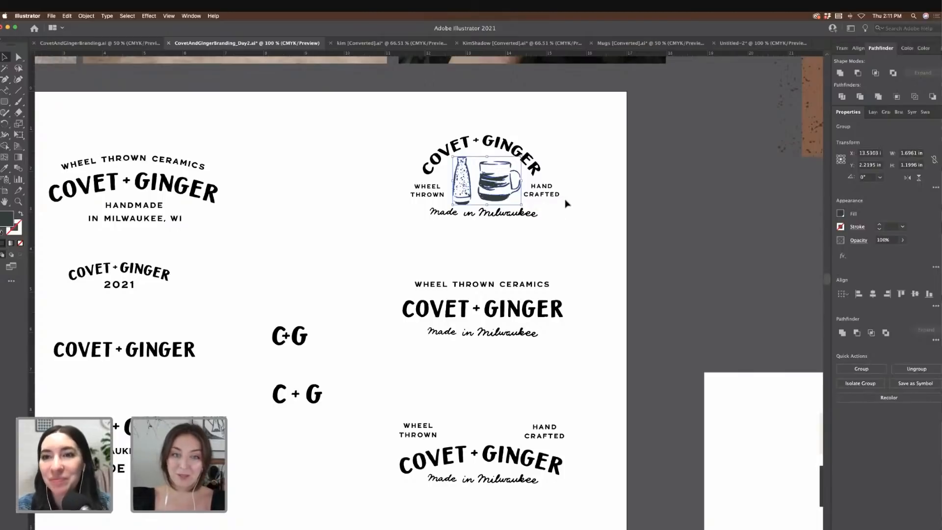
scroll(567, 204, "down", 8)
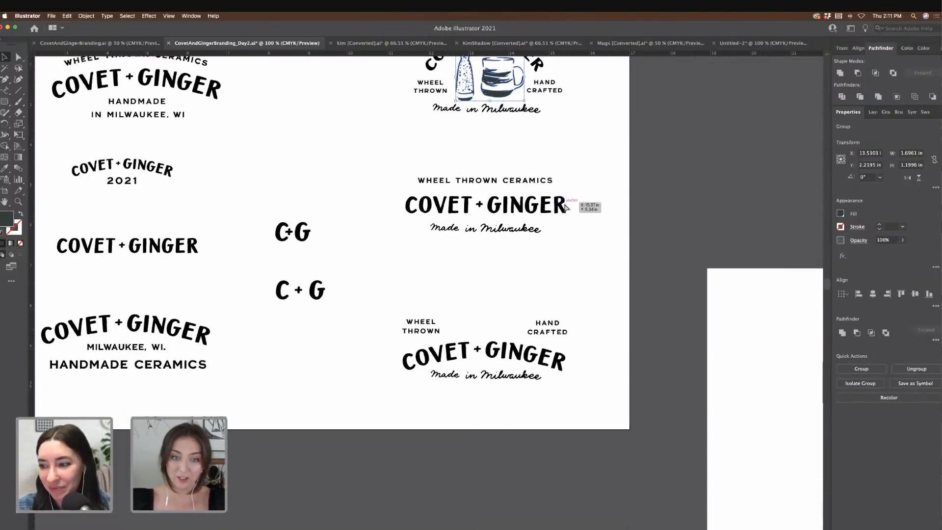
key("super+c")
key("super+v")
left_click_drag(419, 301, 483, 313)
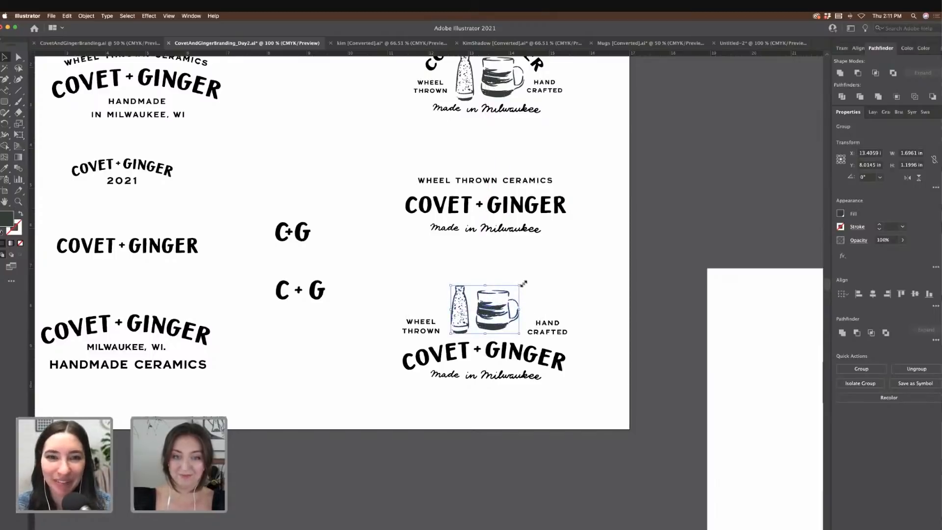
left_click_drag(522, 284, 529, 279)
left_click(500, 300)
left_click_drag(496, 307, 498, 311)
Step: Deselect the repositioned mug and zoom out to look over the logo artboards
left_click(625, 249)
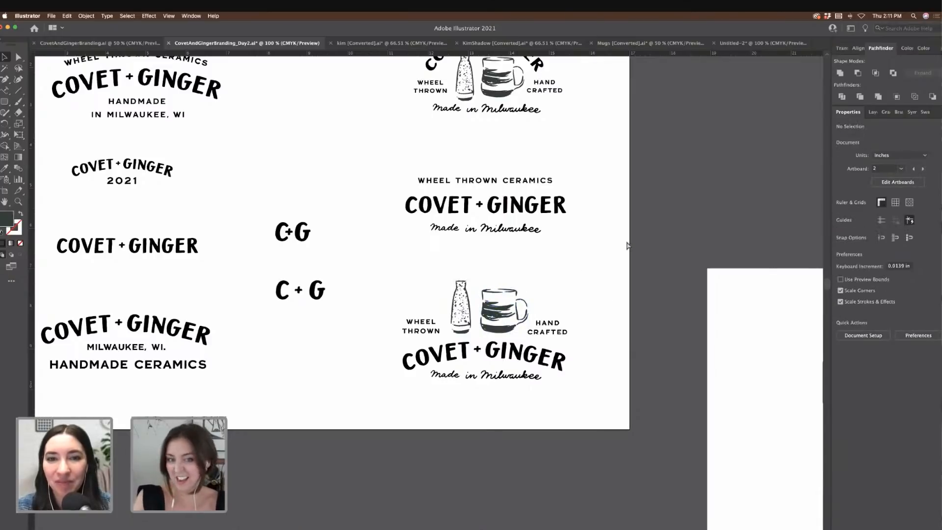
key("super+minus")
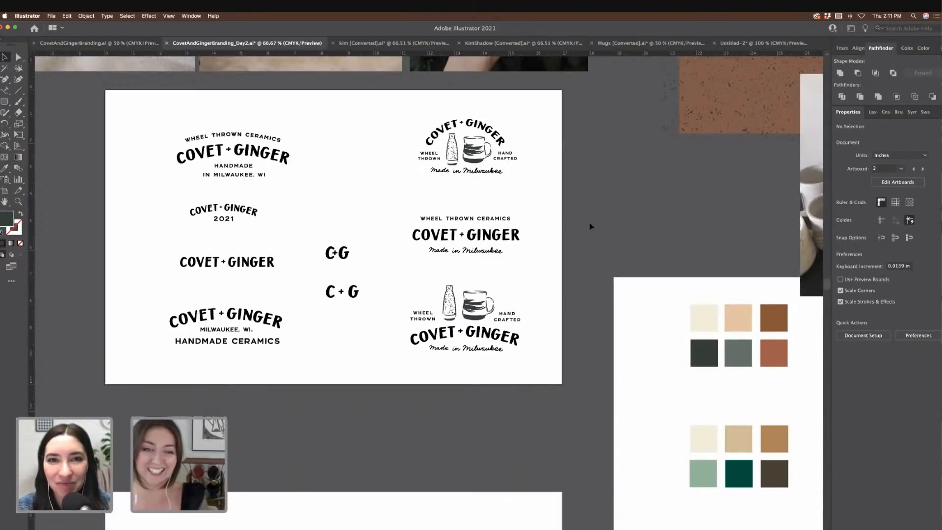
scroll(589, 226, "left", 5)
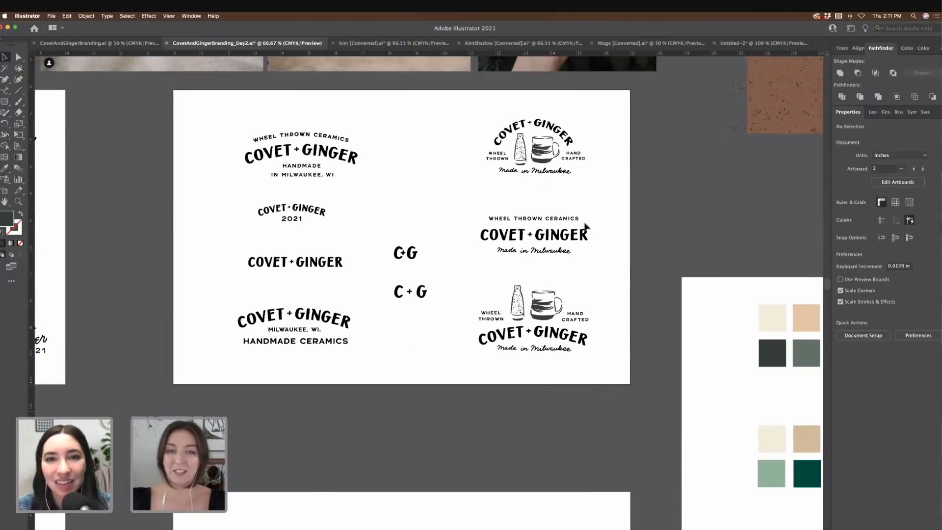
scroll(586, 227, "left", 15)
scroll(515, 199, "left", 3)
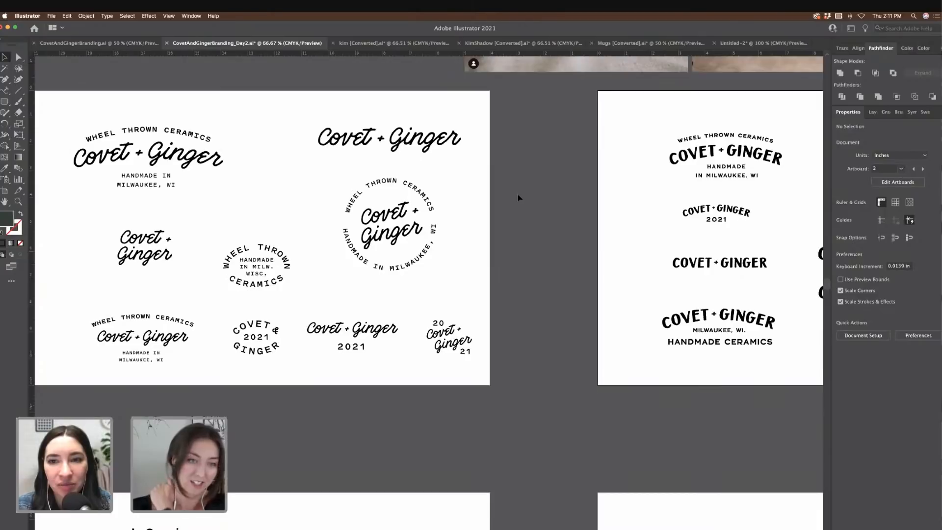
scroll(599, 203, "right", 10)
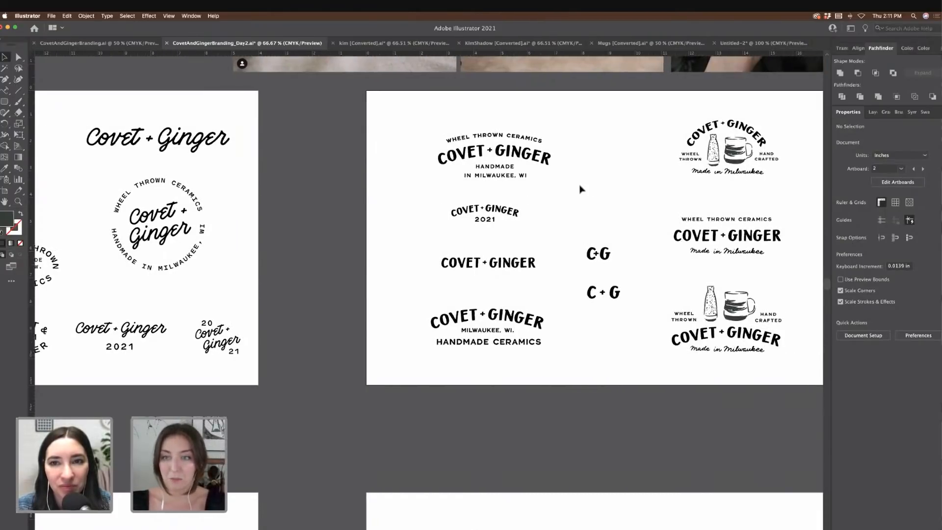
scroll(537, 193, "down", 3)
scroll(537, 193, "right", 2)
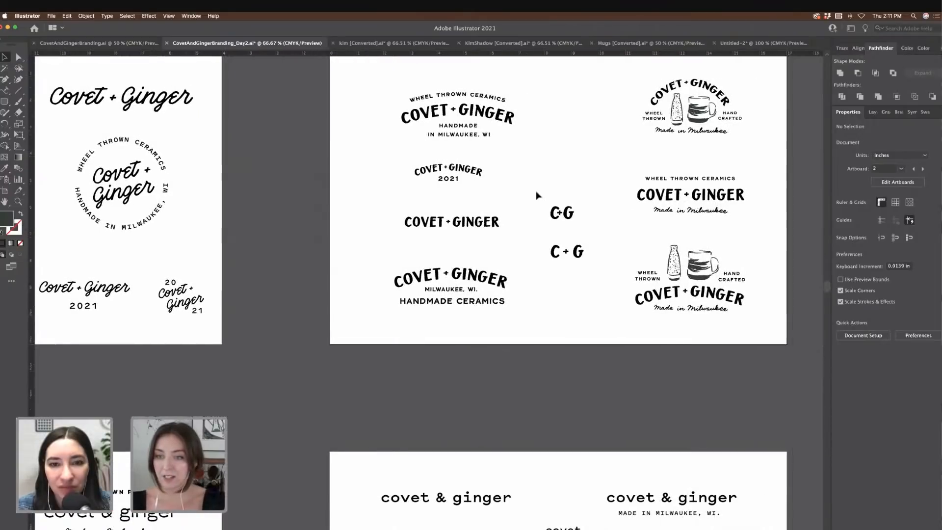
scroll(537, 195, "down", 8)
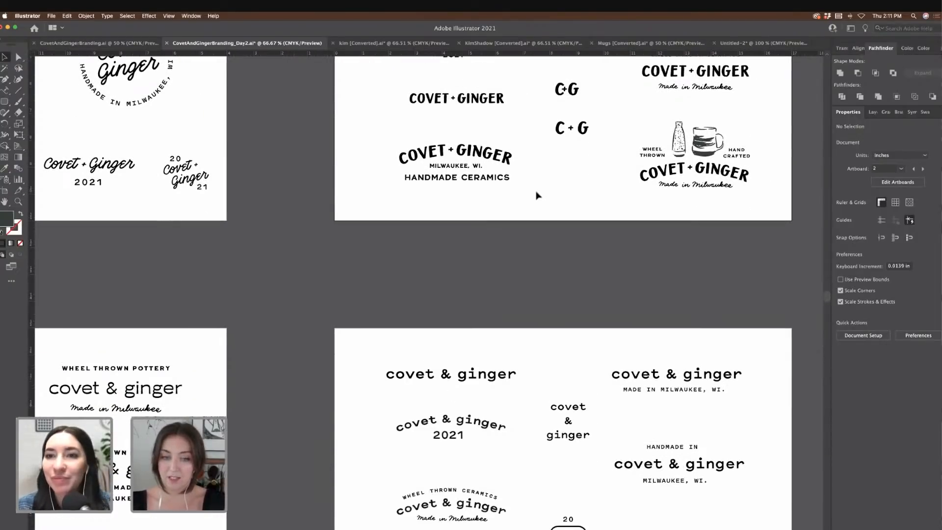
scroll(537, 195, "down", 4)
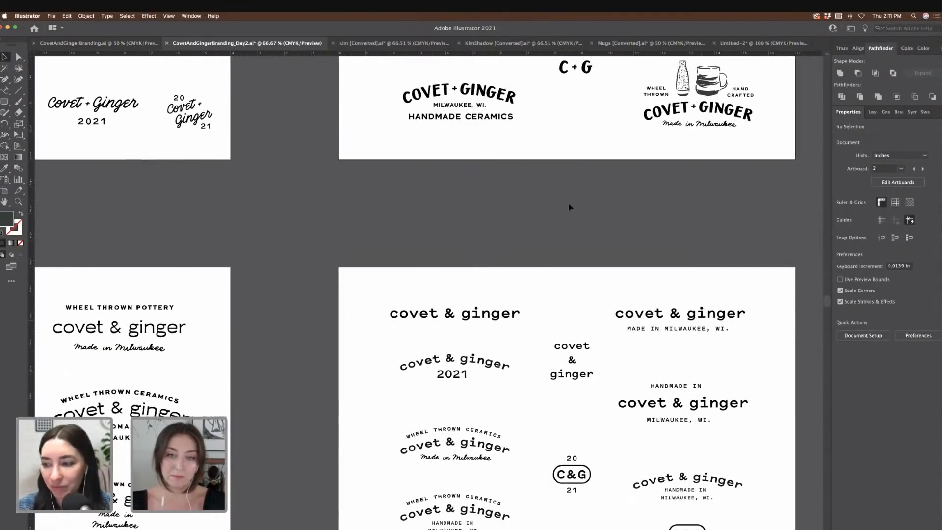
scroll(568, 206, "up", 5)
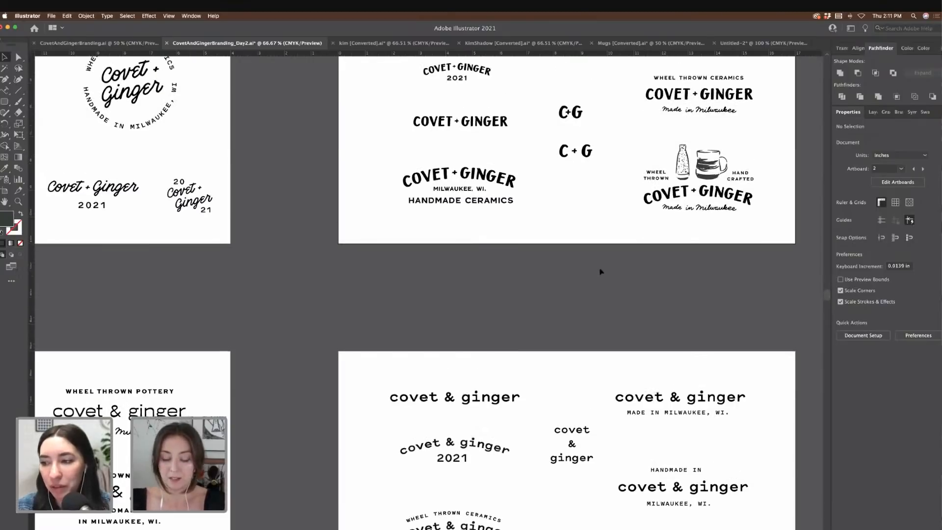
Step: Zoom out further and move over to the colour palette and illustrations artboard
key("super+minus")
scroll(601, 272, "right", 10)
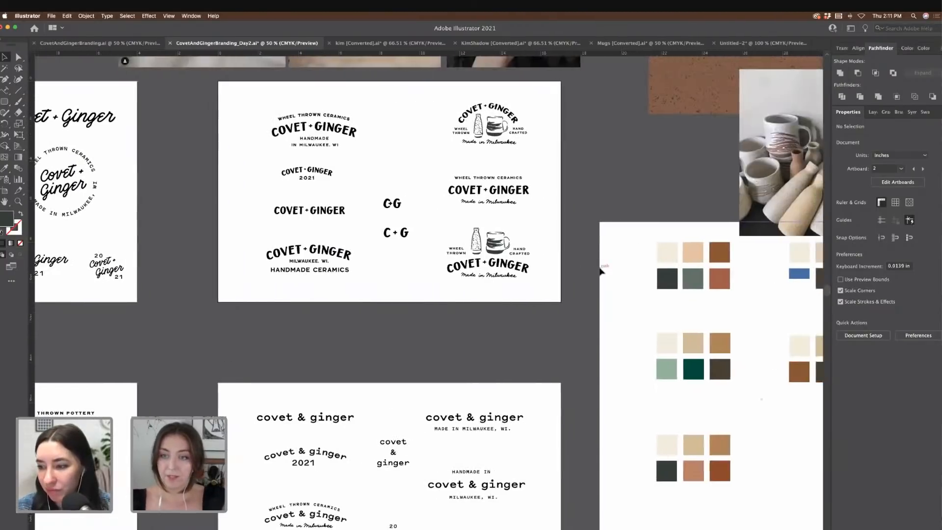
scroll(601, 272, "right", 10)
scroll(601, 271, "down", 5)
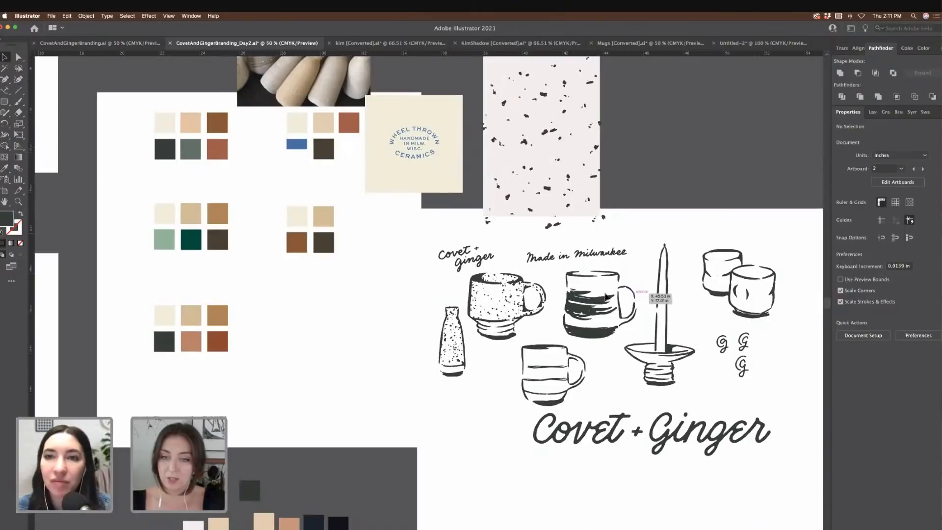
Step: Copy the striped mug, candle holder and two cups illustrations together
left_click(602, 301)
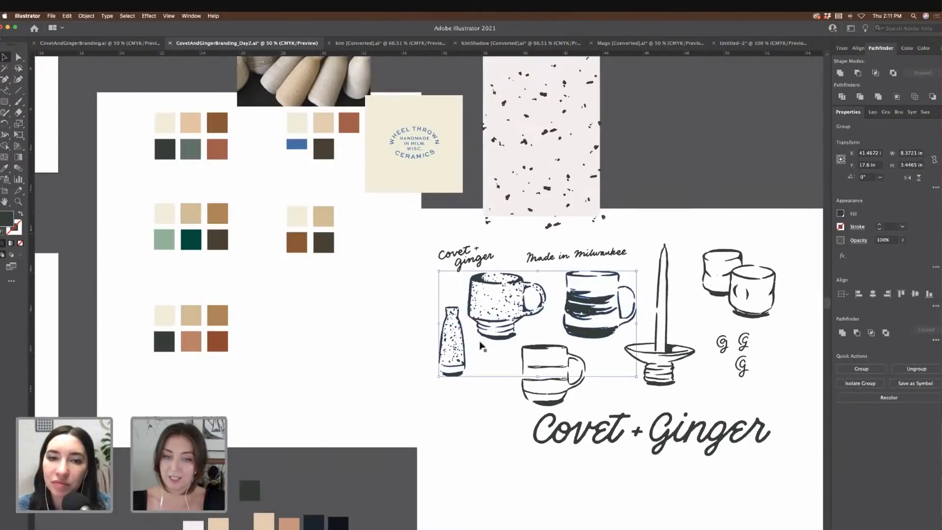
left_click(657, 360, "shift")
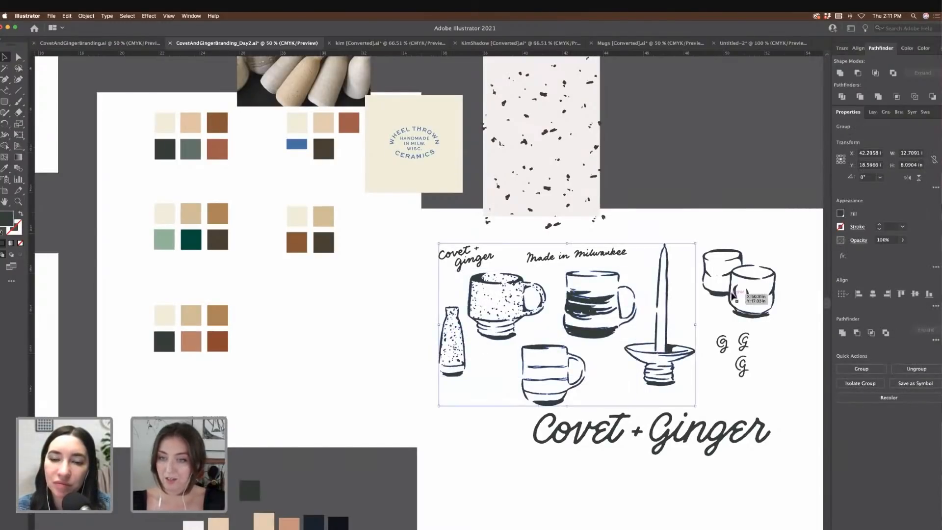
left_click(731, 297, "shift")
key("super+c")
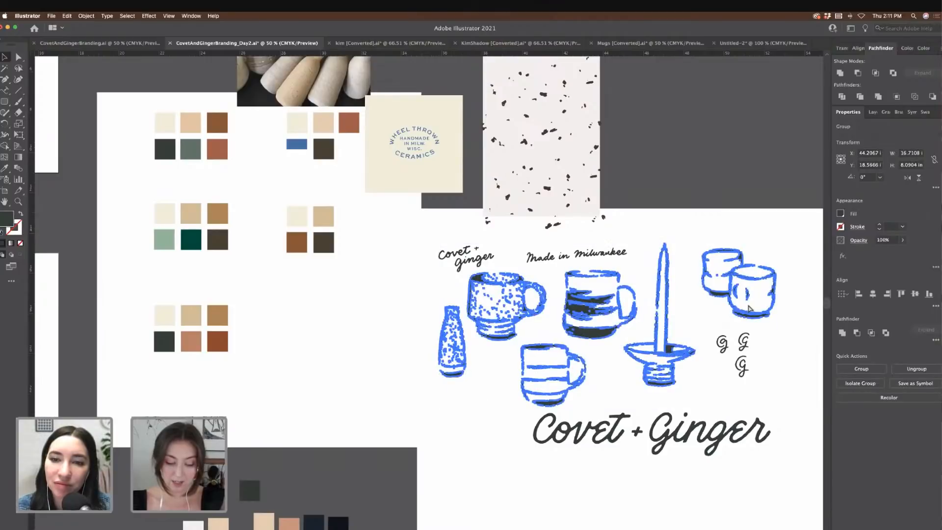
Step: Paste a smaller copy of the illustrations onto empty canvas beside the speckle textures
scroll(748, 306, "right", 5)
scroll(748, 305, "up", 5)
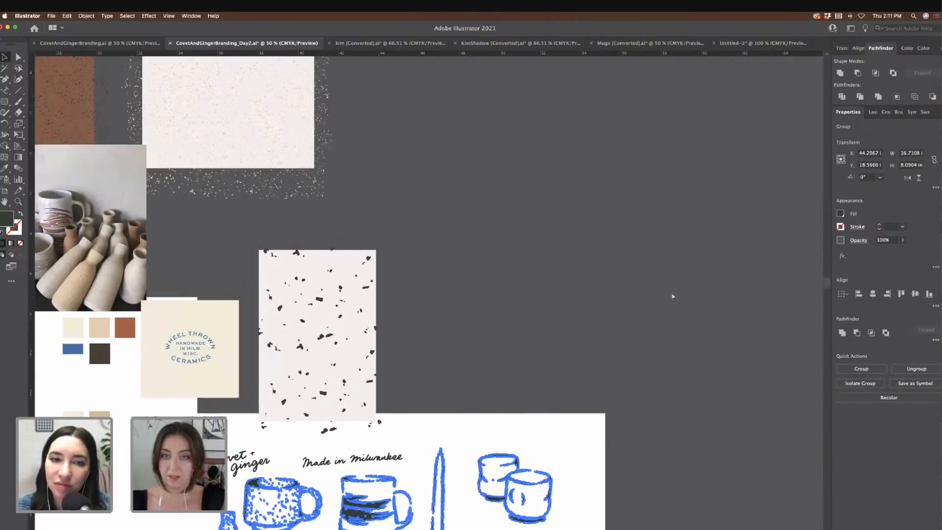
key("super+v")
left_click_drag(482, 257, 475, 256)
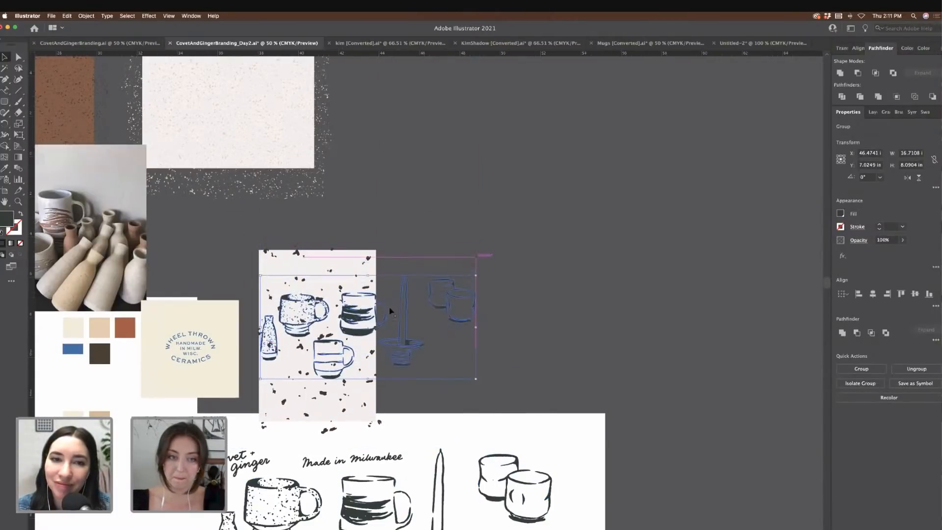
left_click_drag(354, 314, 463, 102)
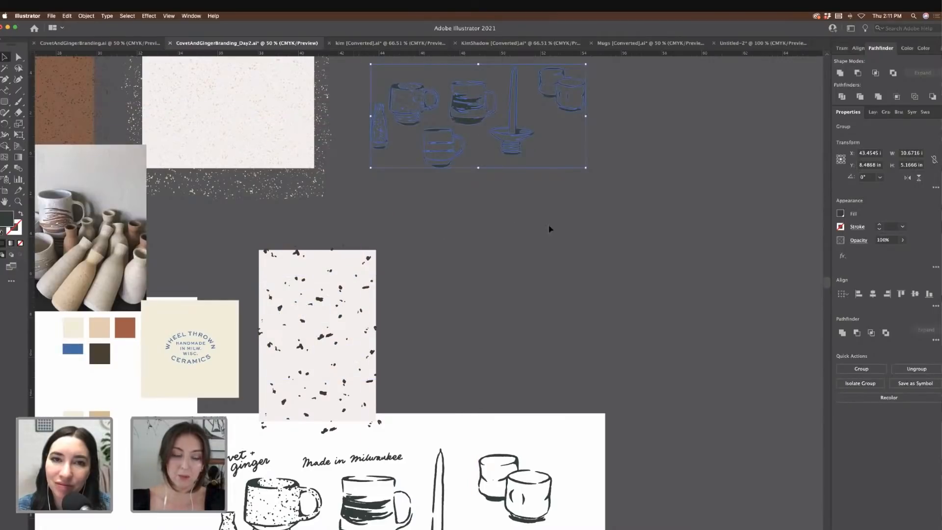
scroll(544, 225, "up", 5)
left_click_drag(457, 245, 439, 233)
left_click(596, 267)
scroll(597, 267, "left", 5)
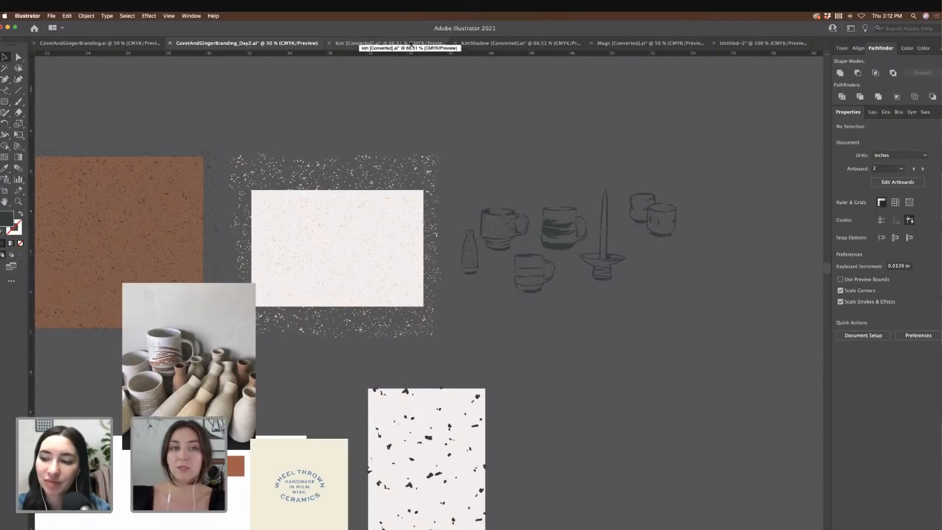
Step: Copy the whole two-potters drawing from kim [Converted].ai into CovetAndGingerBranding
left_click(411, 44)
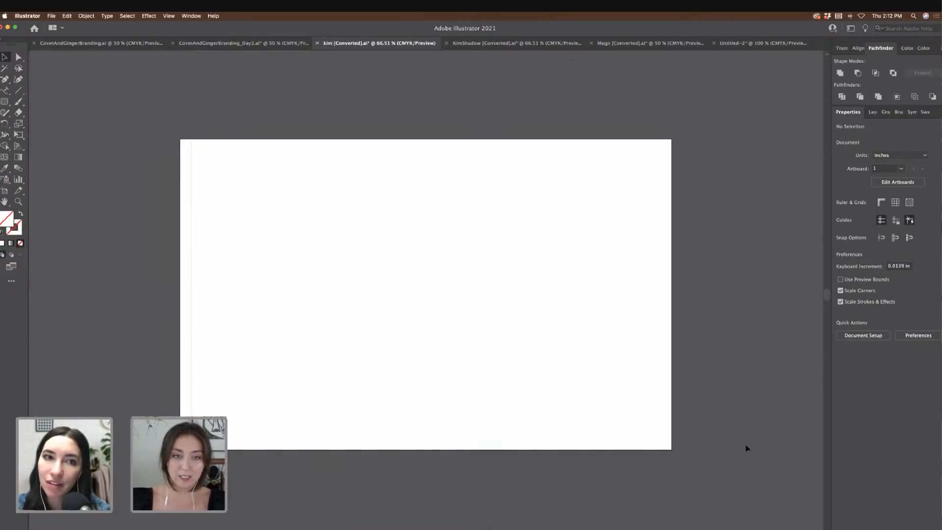
key("super+a")
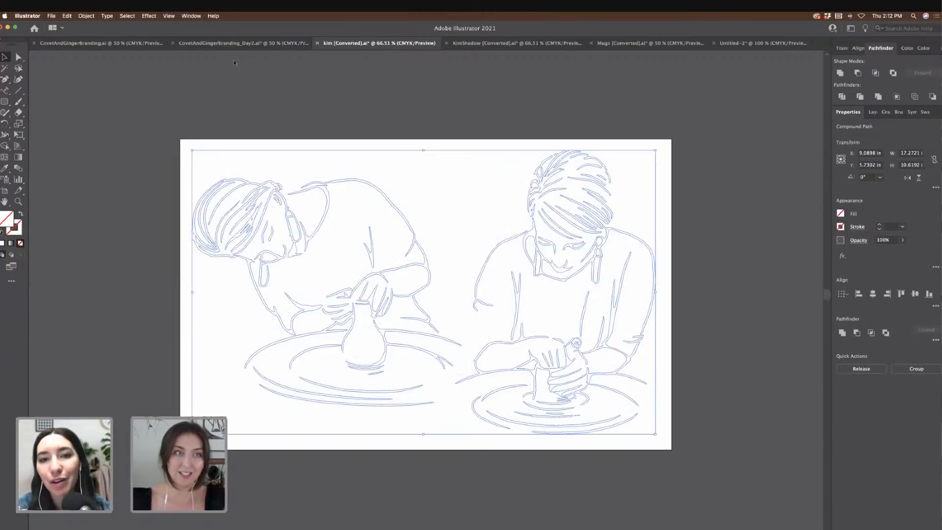
left_click(141, 44)
scroll(442, 142, "right", 10)
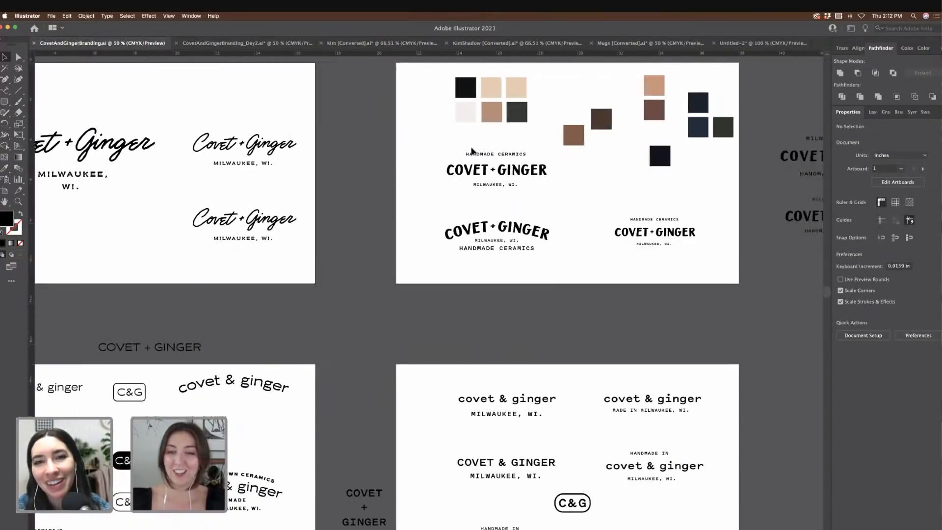
scroll(473, 151, "right", 3)
key("super+v")
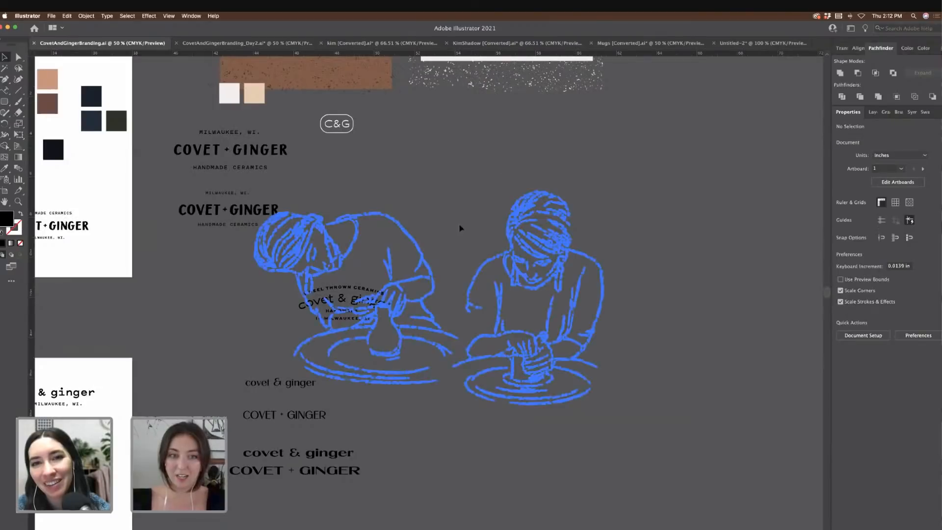
Step: Colour the pasted potters drawing dark green, group it and position it on the board
left_click(5, 168)
left_click(112, 127)
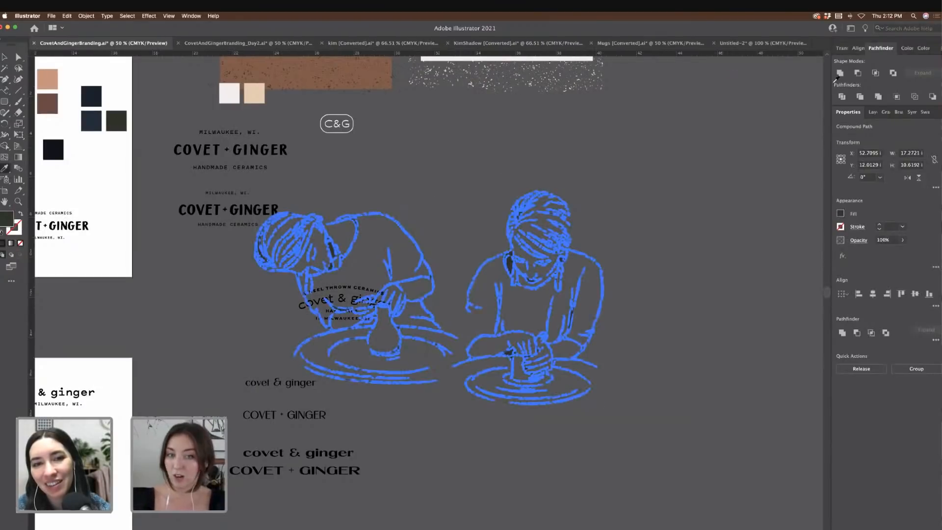
key("super+g")
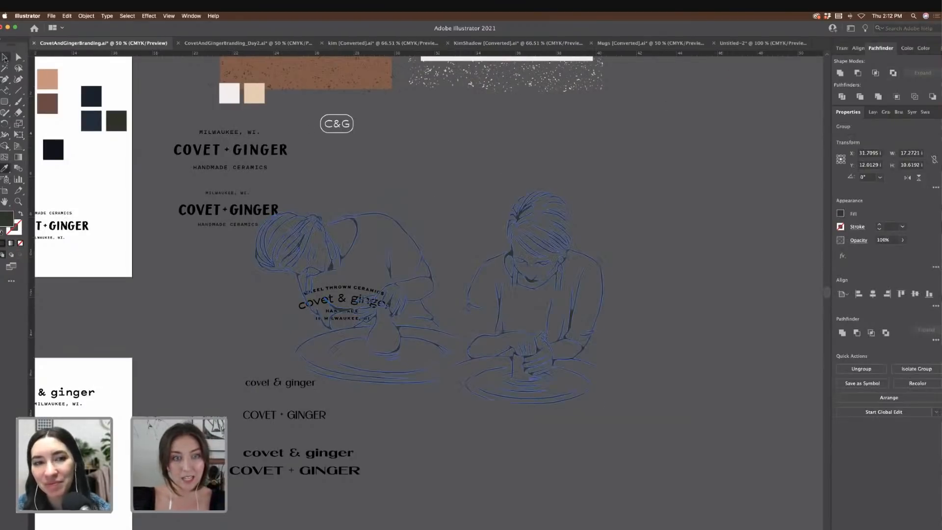
key("v")
left_click_drag(513, 253, 654, 195)
left_click(599, 410)
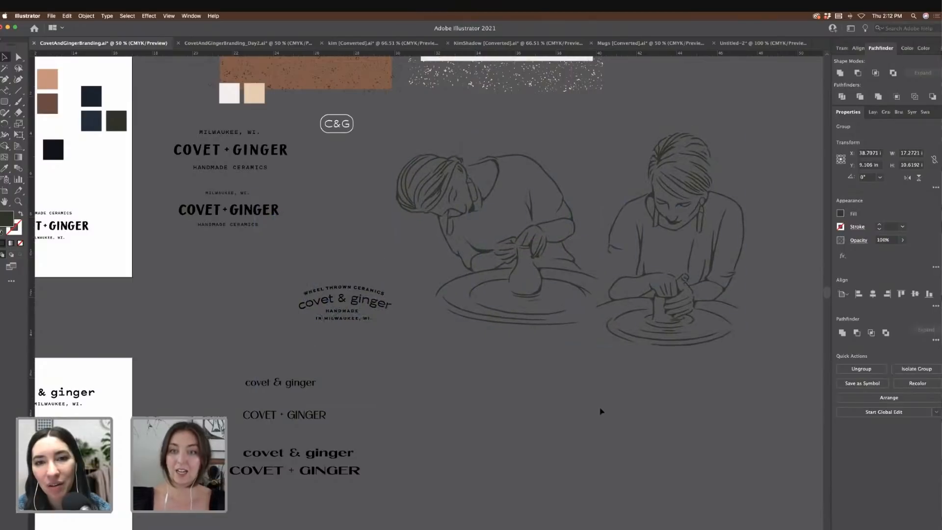
Step: Inspect the green potters drawing up close, then close CovetAndGingerBranding.ai without saving
scroll(600, 409, "right", 3)
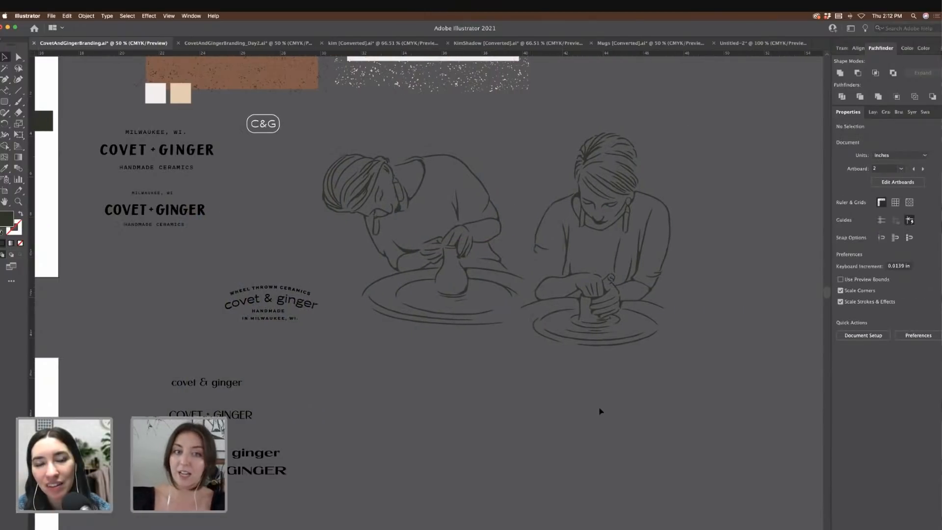
key("super+equal")
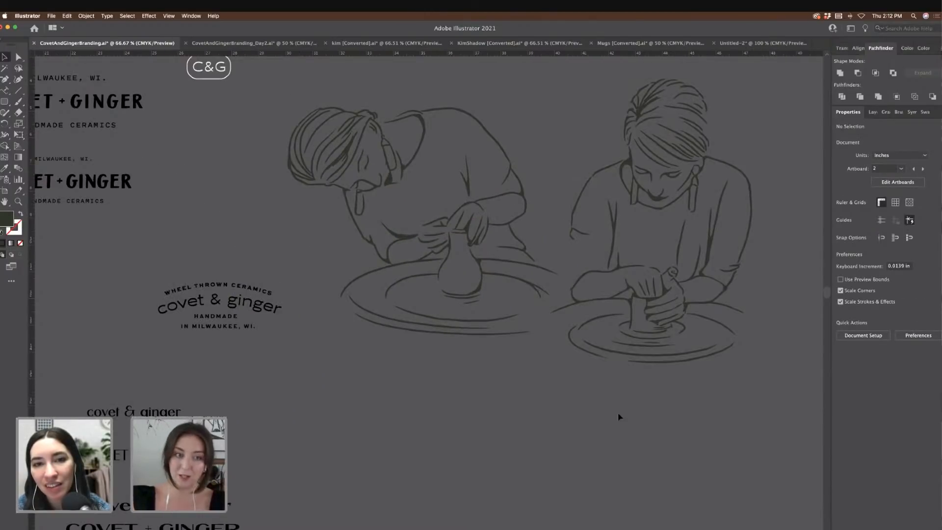
scroll(556, 393, "up", 1)
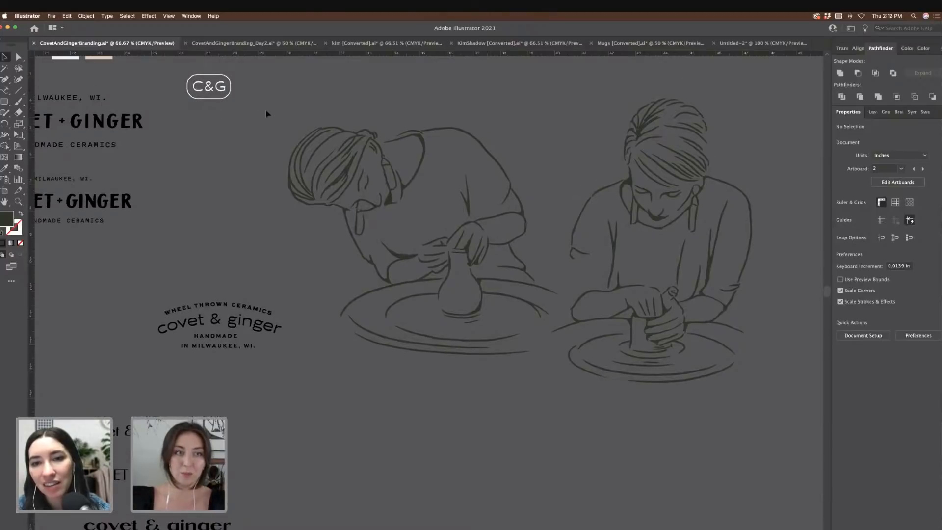
left_click_drag(788, 389, 771, 383)
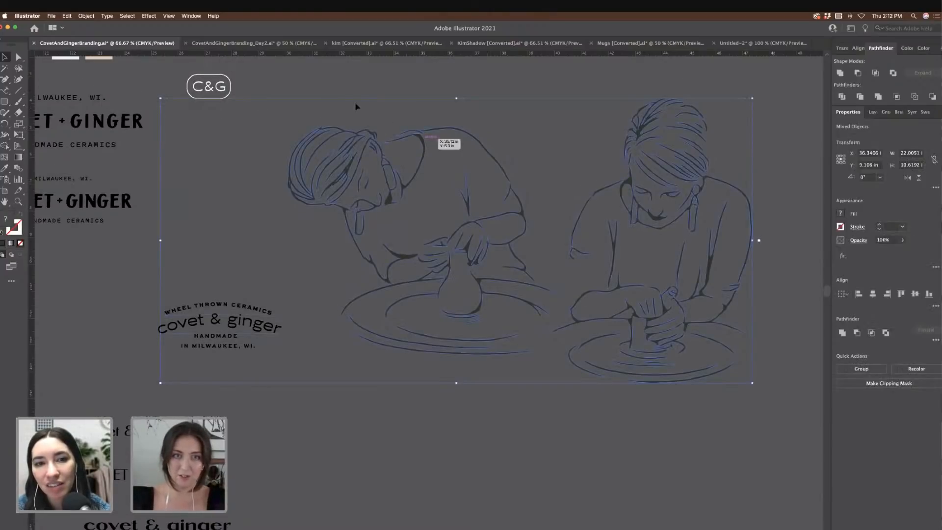
key("super+z")
left_click(408, 110)
left_click(726, 357)
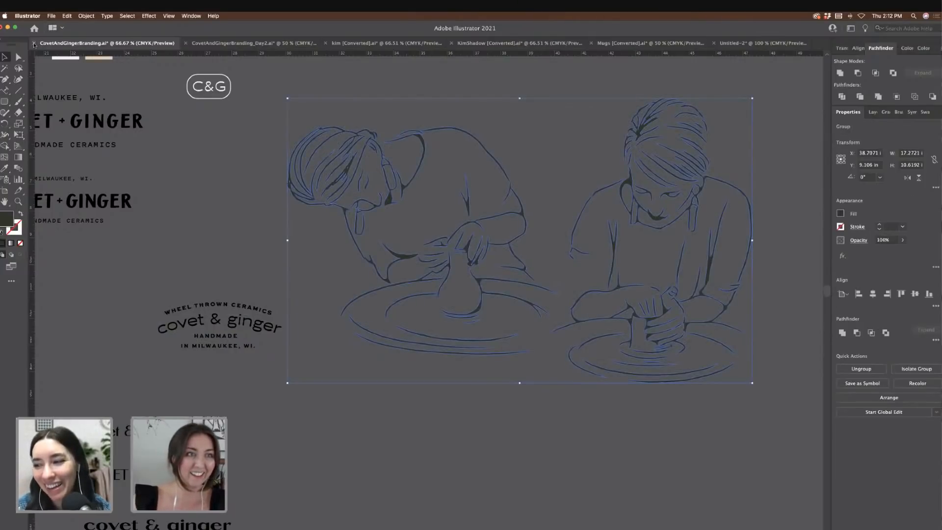
left_click(34, 43)
left_click(475, 304)
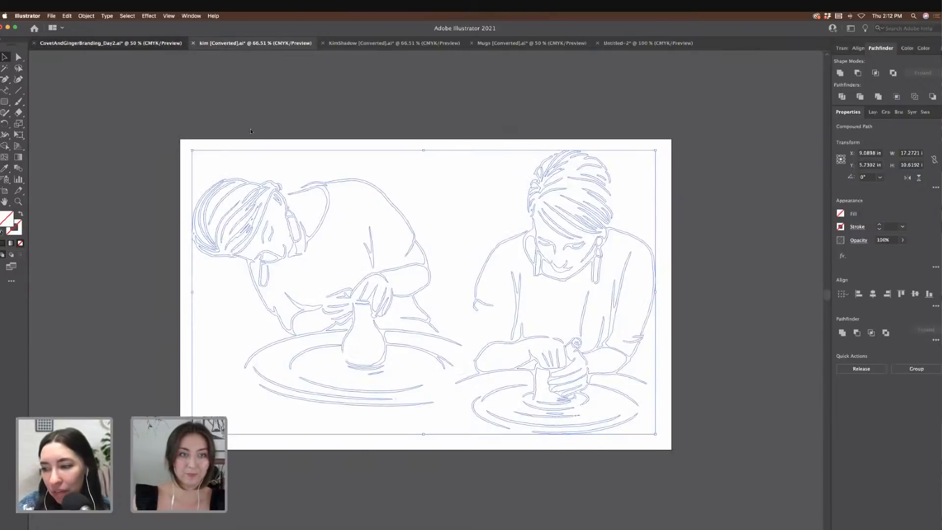
Step: Paste the potters drawing, scale it down and place it below the mug sketches
scroll(593, 289, "right", 3)
key("super+v")
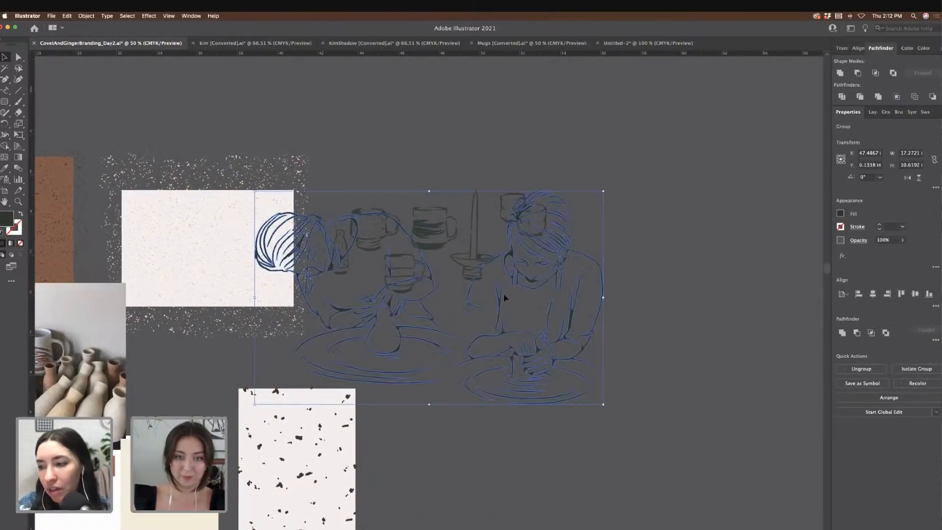
mouse_move(505, 297)
left_mouse_down()
mouse_move(618, 387)
mouse_move(623, 377)
left_mouse_up()
mouse_move(721, 274)
left_mouse_down()
mouse_move(743, 272)
mouse_move(587, 303)
left_mouse_up()
scroll(587, 303, "down", 2)
scroll(587, 303, "left", 1)
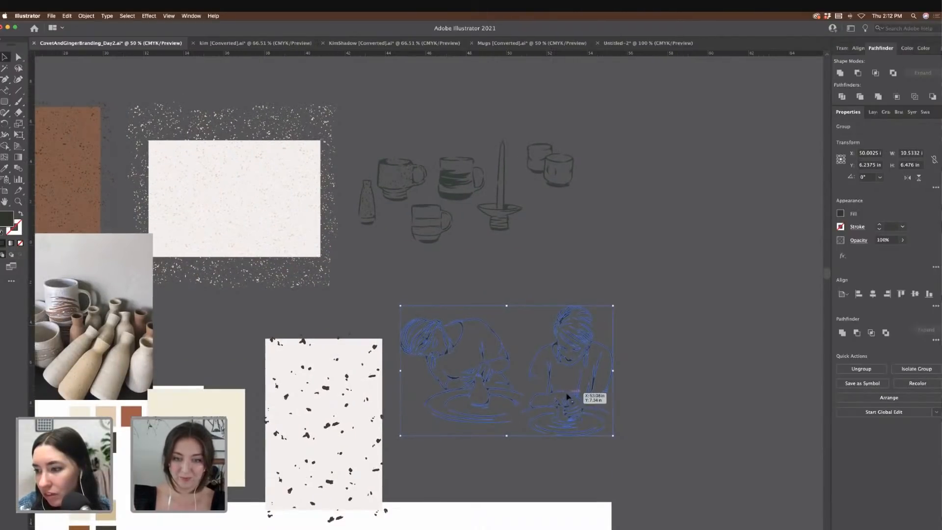
left_click_drag(607, 401, 626, 369)
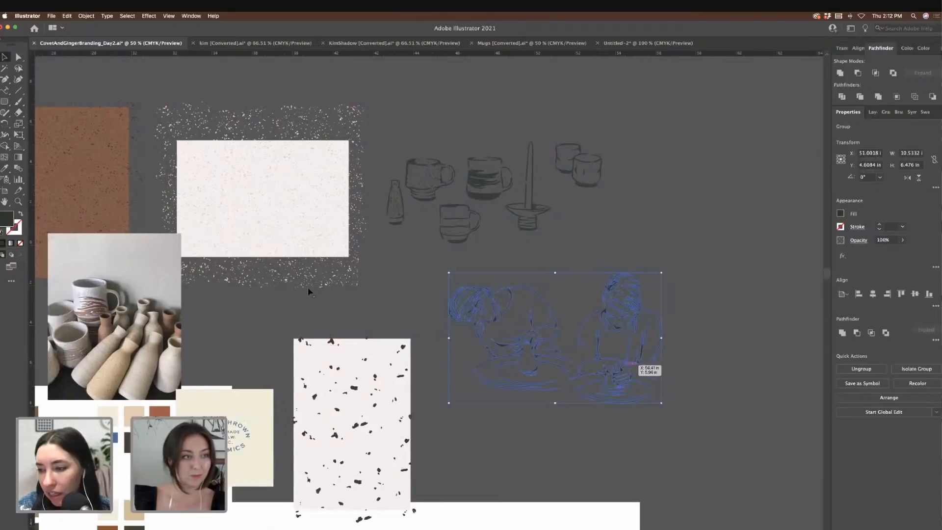
scroll(307, 287, "left", 4)
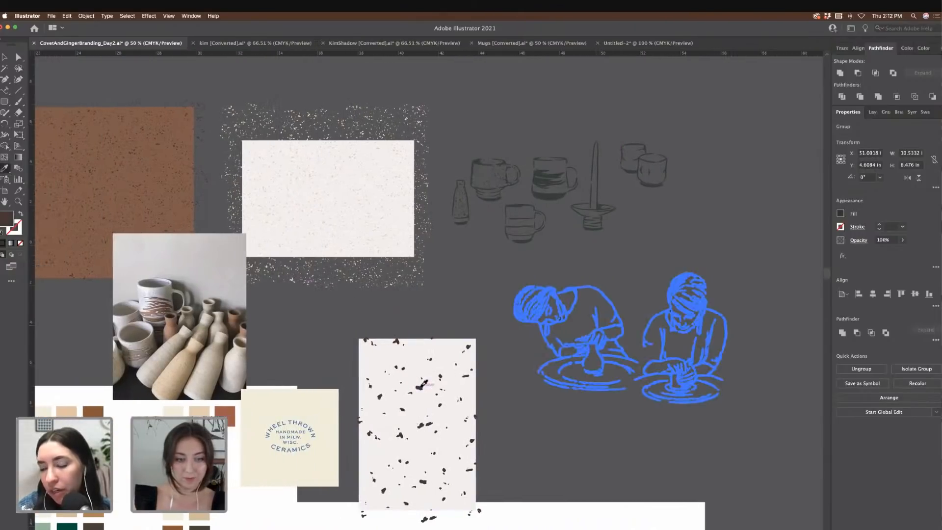
Step: Reselect the pottery drawing and zoom in and out to check its placement
left_click(6, 57)
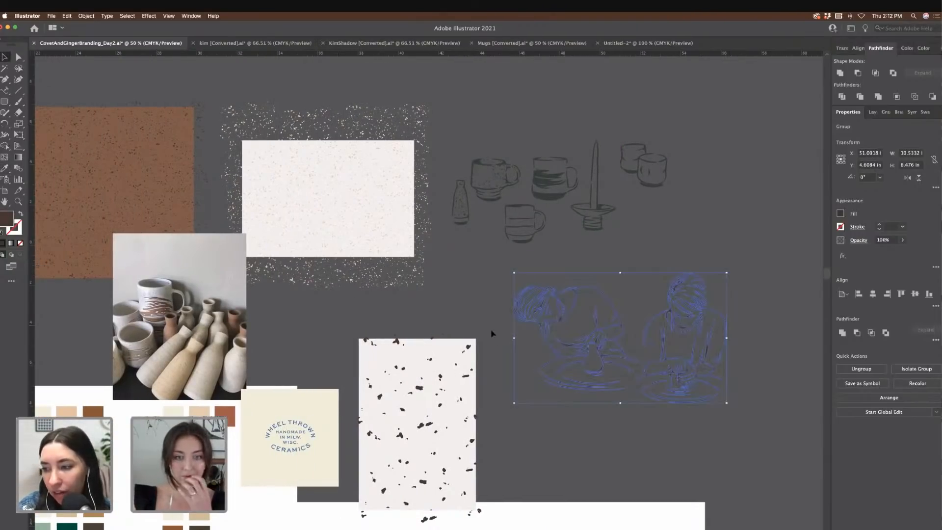
left_click(482, 315)
scroll(482, 314, "right", 3)
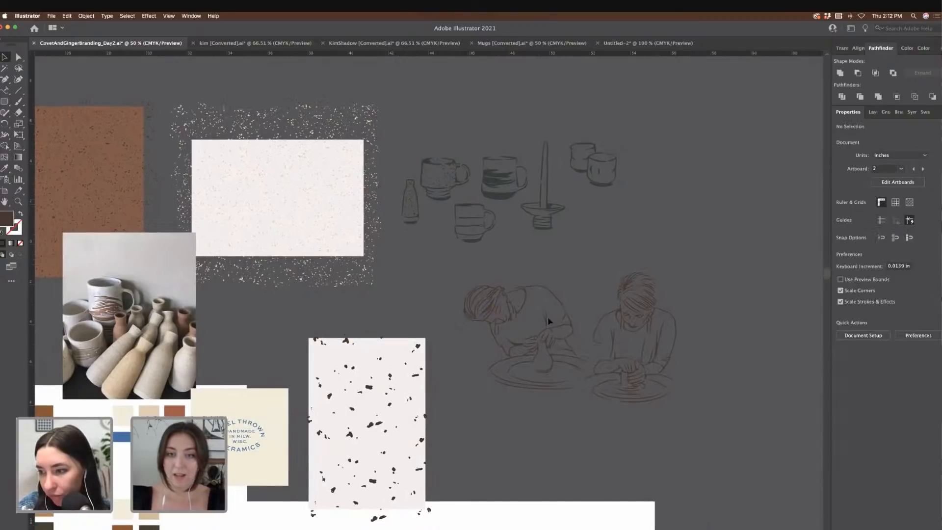
left_click(459, 280)
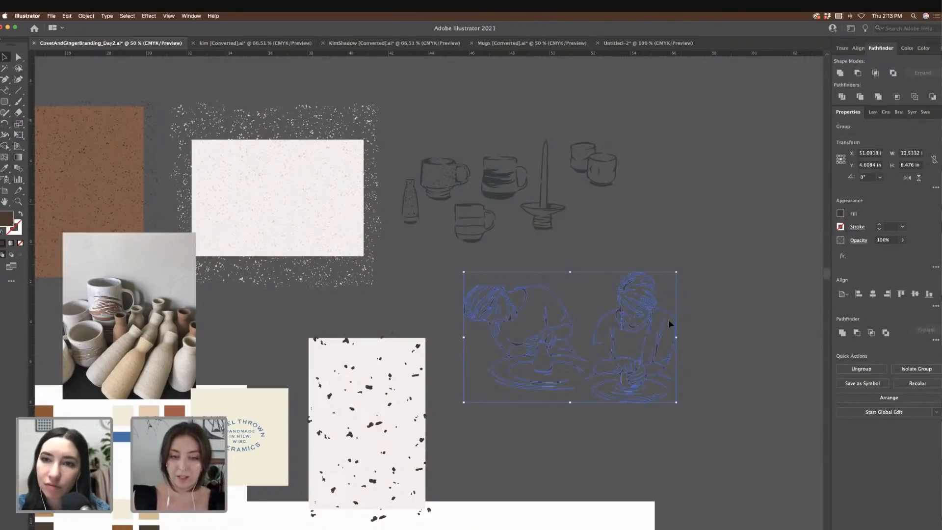
key("super+=")
key("super+=")
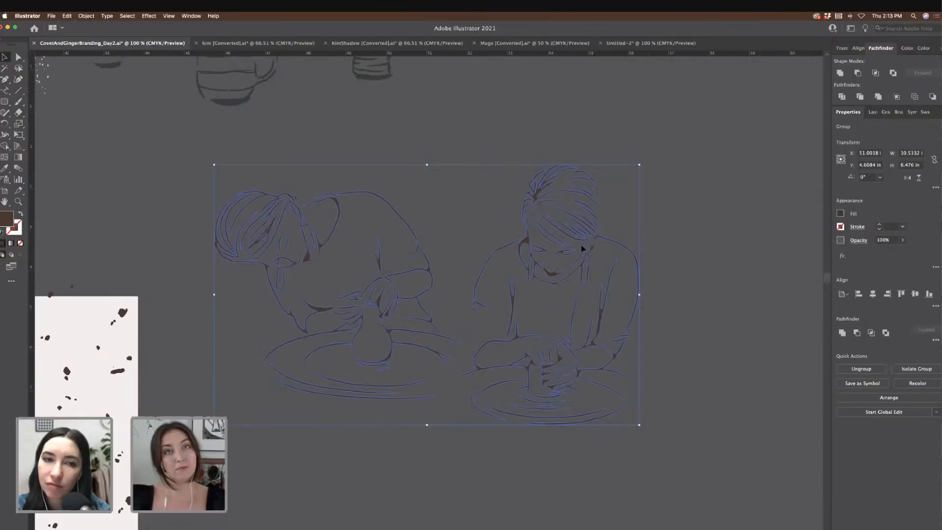
left_click(680, 296)
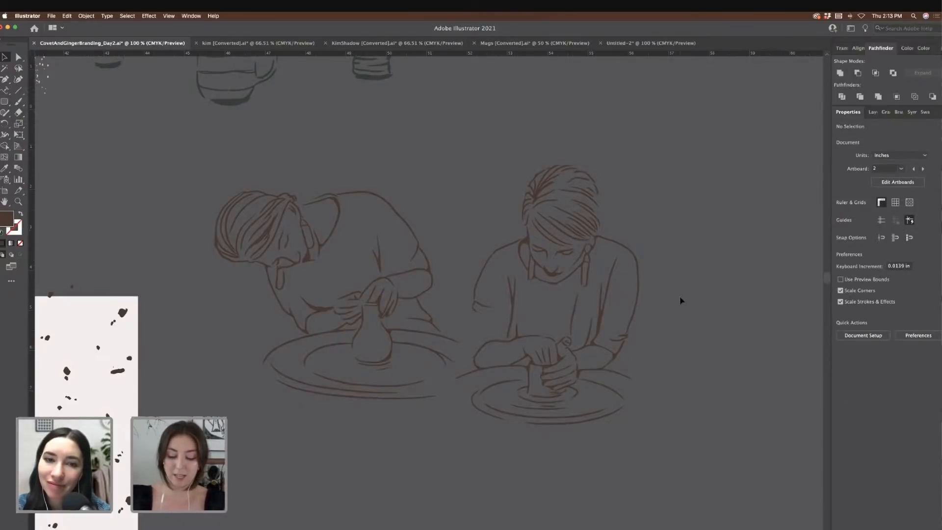
key("super+minus")
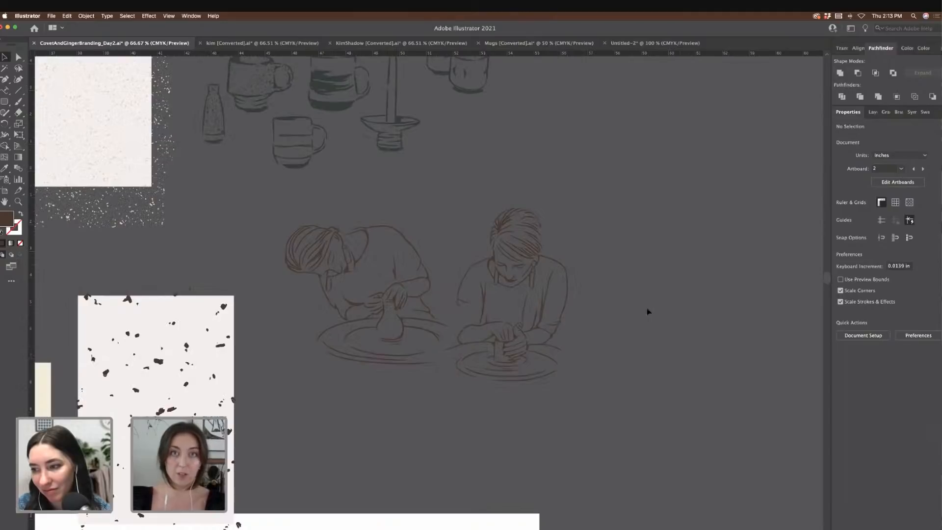
scroll(633, 330, "right", 3)
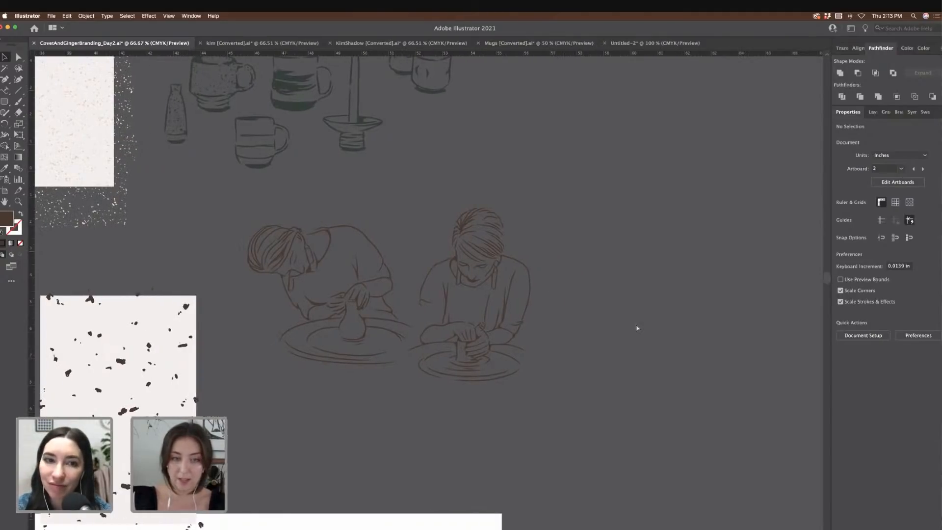
key("super+plus")
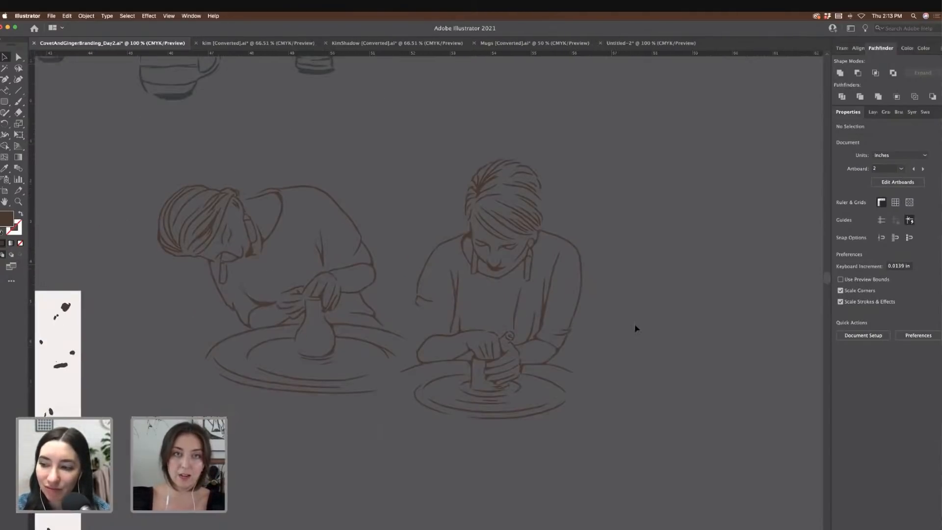
scroll(634, 326, "down", 8)
scroll(635, 326, "left", 7)
Step: Duplicate the speckled cream rectangle, widen it to about 11.77 in, and set it behind the potters
left_click(118, 220)
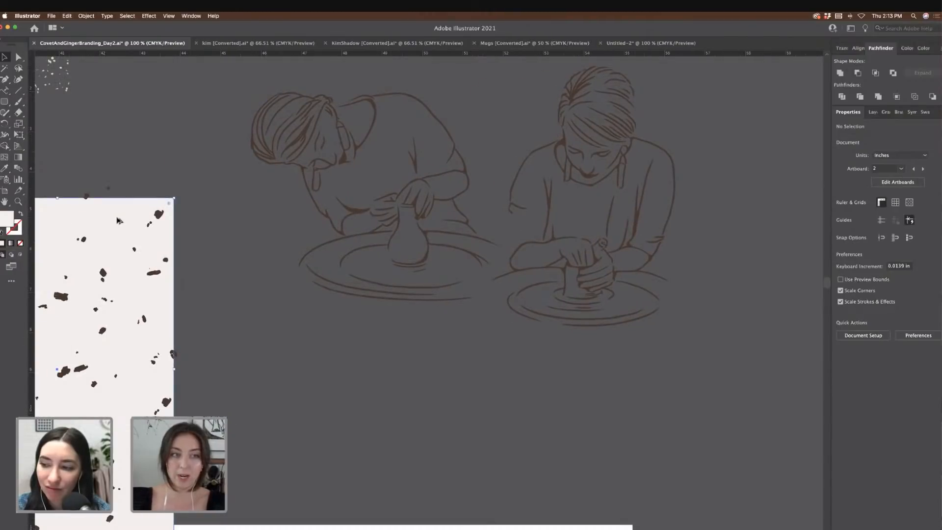
left_click_drag(118, 220, 402, 86, "alt")
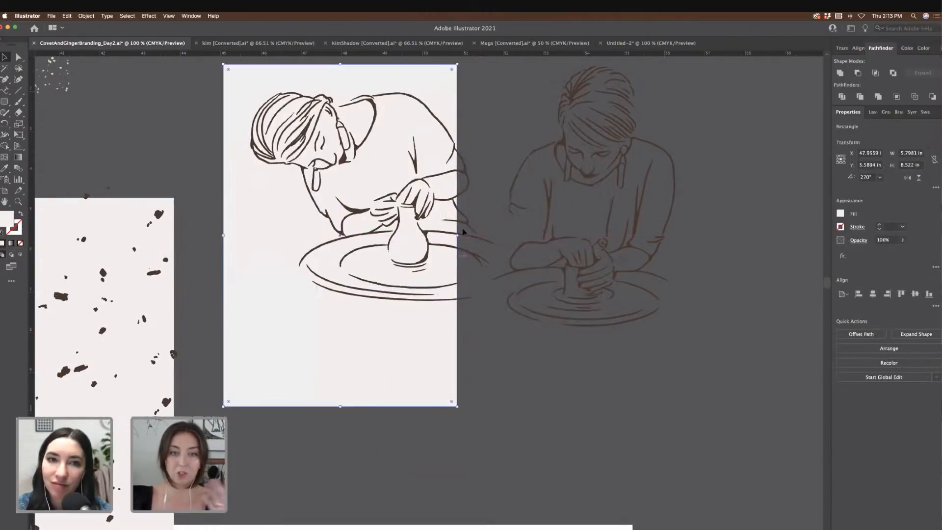
left_click_drag(458, 236, 699, 236)
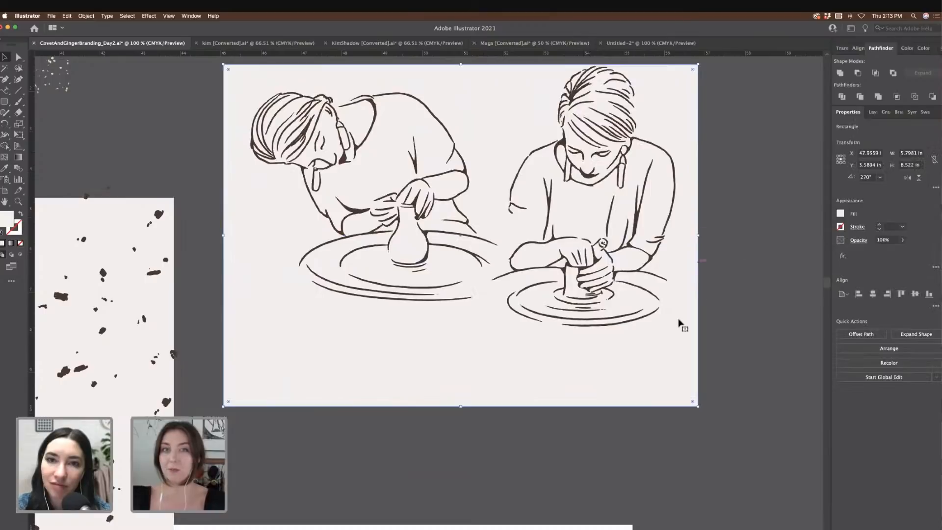
scroll(585, 337, "up", 5)
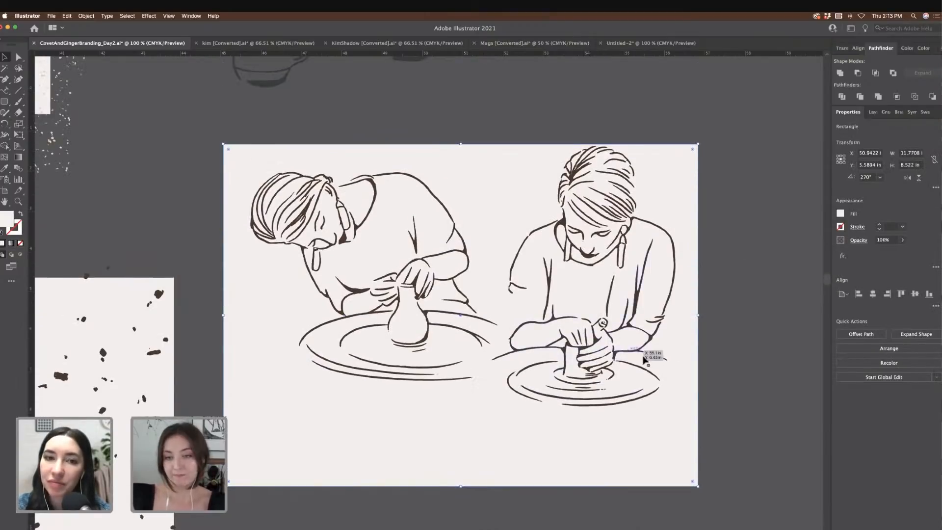
left_click_drag(682, 408, 688, 374)
left_click(766, 375)
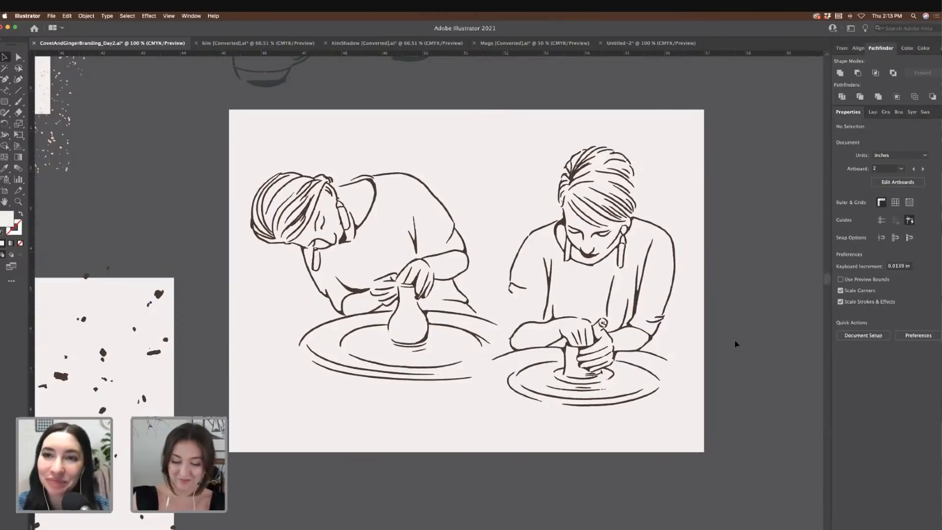
key("super+minus")
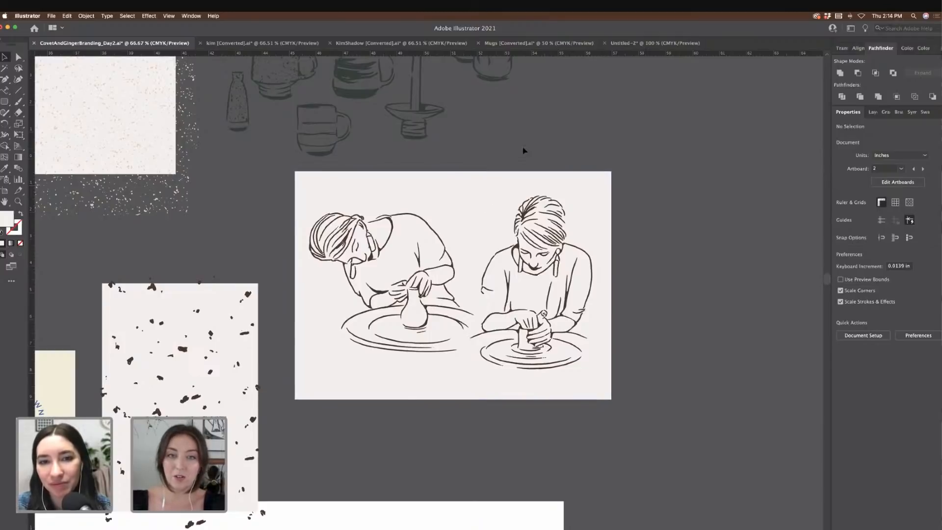
scroll(521, 150, "right", 3)
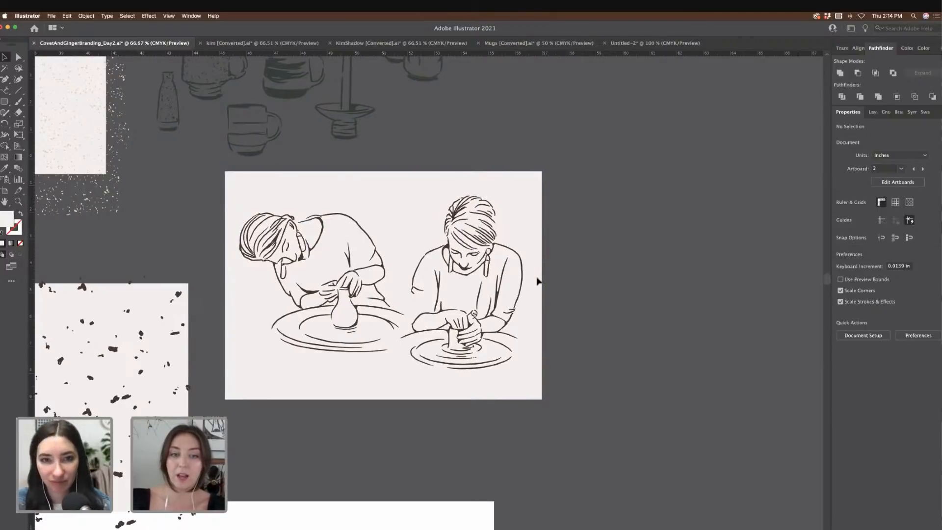
Step: Inside the group, move the right potter left so the two figures slightly overlap
left_click(523, 288)
double_click(524, 288)
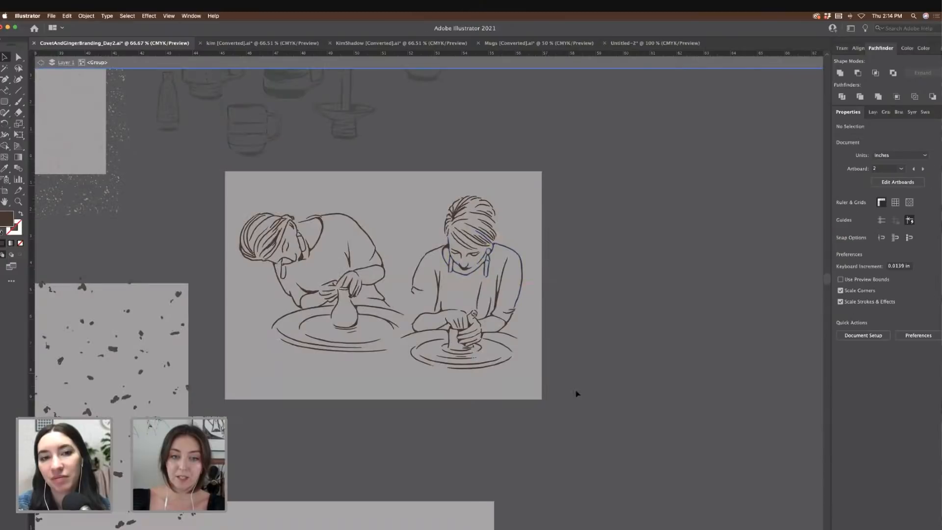
left_click_drag(414, 185, 530, 252)
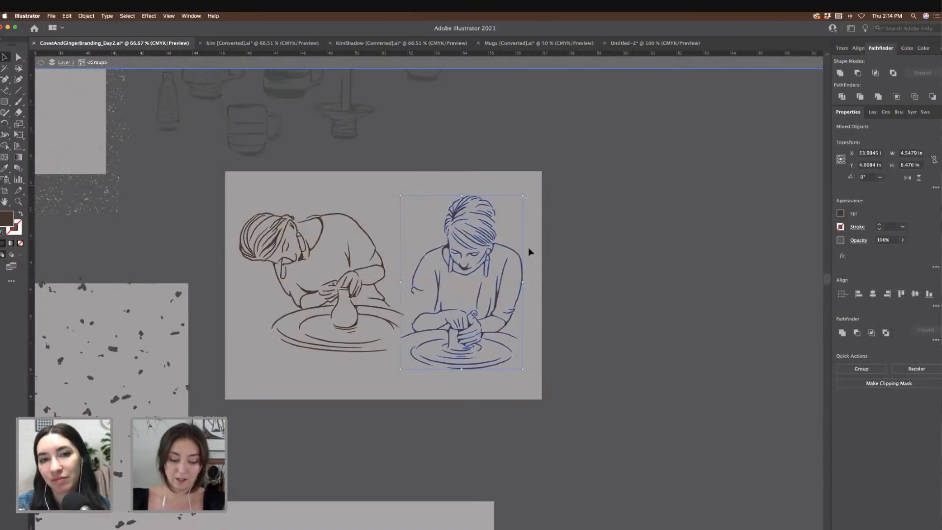
double_click(620, 291)
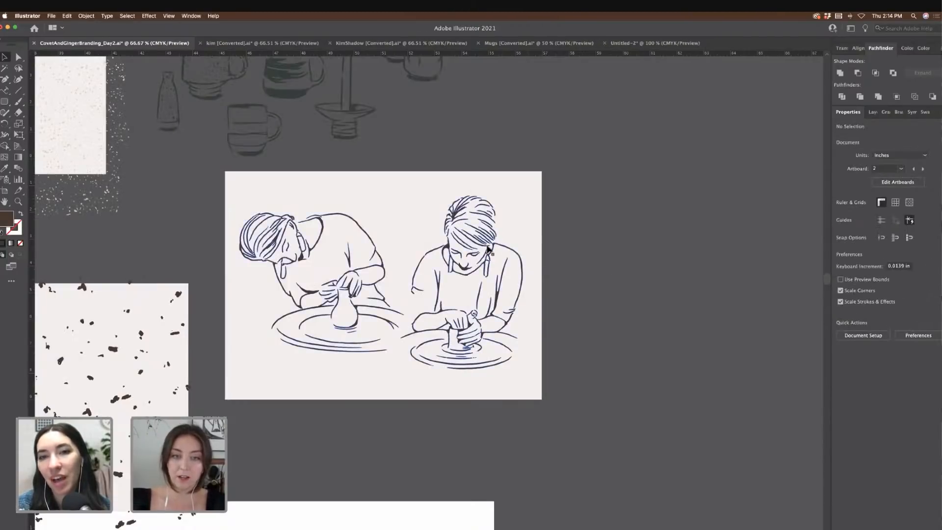
left_click(484, 251)
double_click(485, 250)
left_click_drag(484, 251, 434, 249)
left_click(644, 265)
double_click(644, 265)
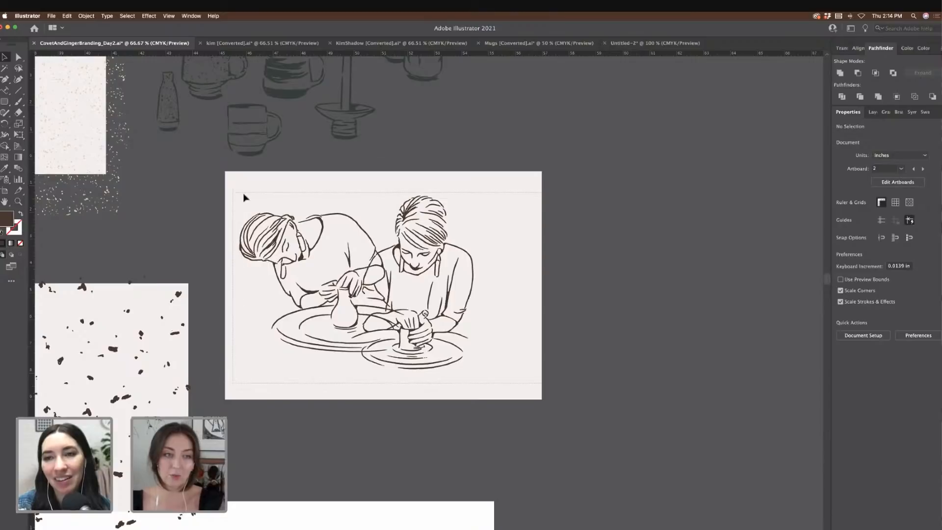
Step: Shift the potters drawing right to centre it on the cream card
left_click_drag(243, 197, 251, 198)
left_click(303, 199, "shift")
left_click_drag(312, 228, 338, 228)
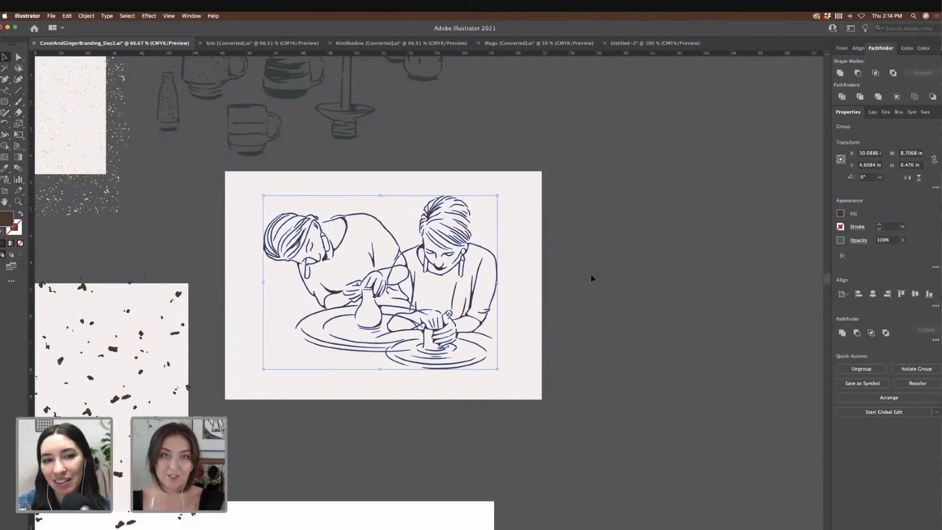
left_click(592, 278)
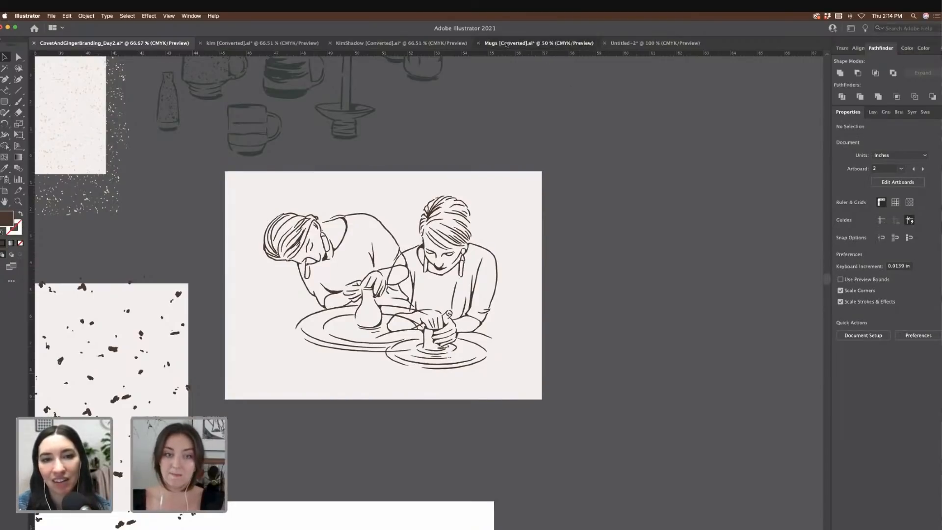
Step: Copy the shadow blob from KimShadow and paste it, scaled down, onto the potters card
left_click(570, 43)
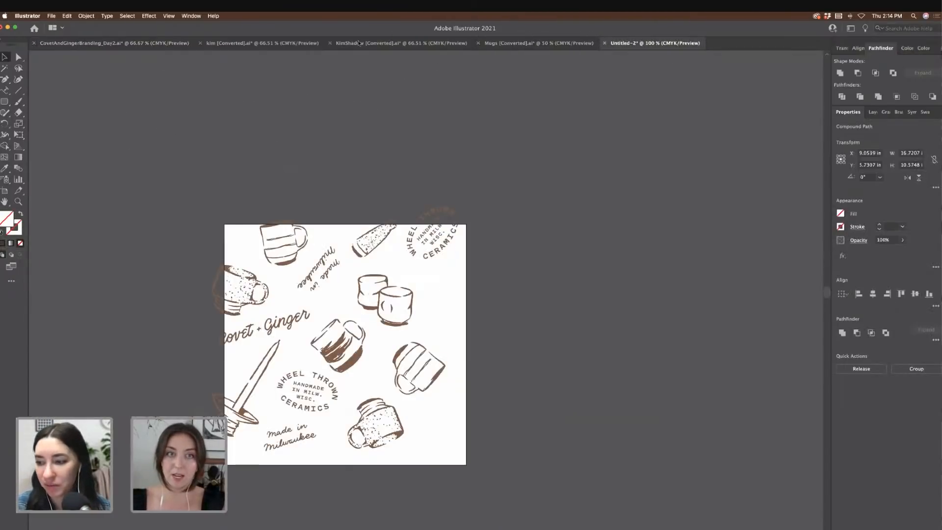
left_click(402, 43)
key("super+a")
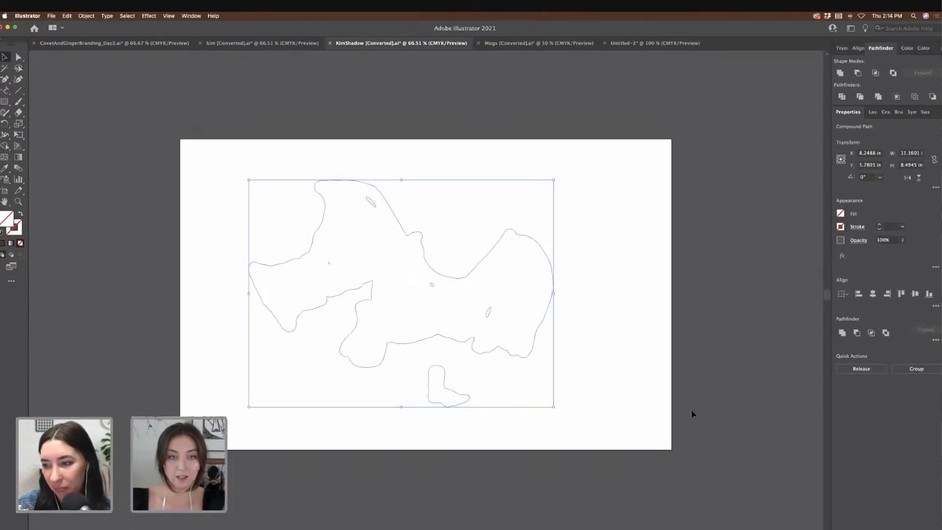
key("super+c")
left_click(114, 43)
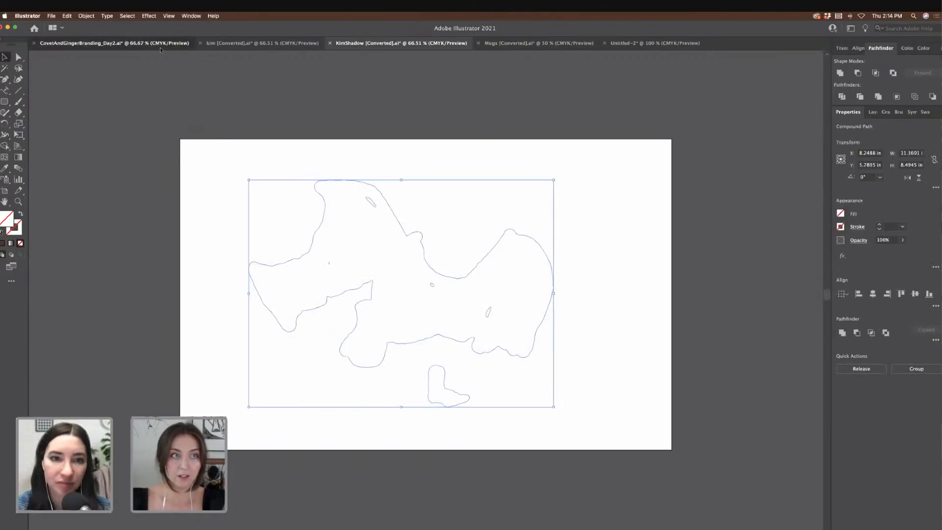
key("super+v")
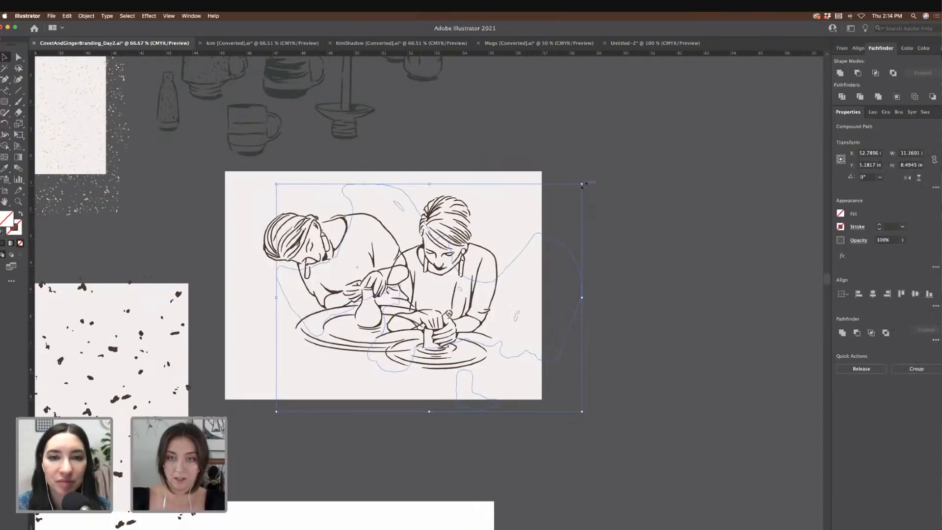
left_click_drag(583, 183, 486, 247)
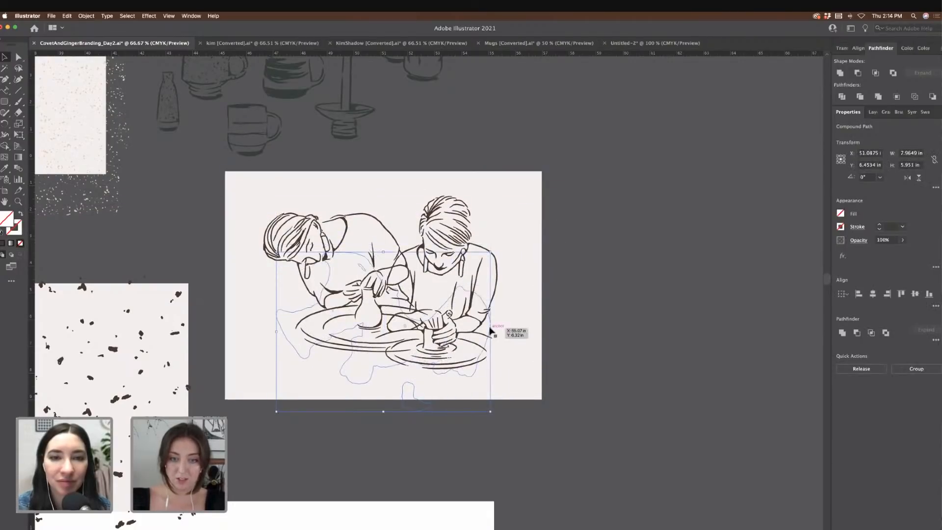
left_click_drag(507, 296, 506, 296)
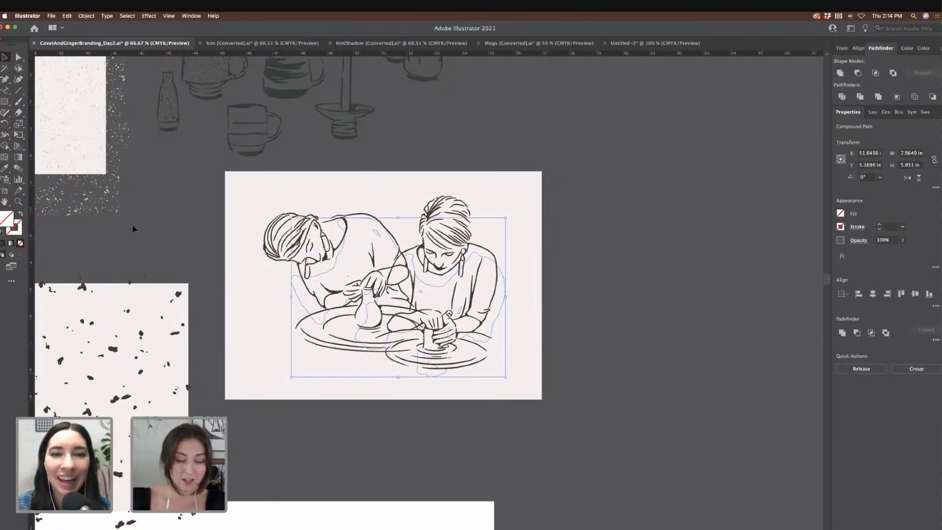
Step: Fill the shape beige, apply Pathfinder Exclude, fit it under the figures and layer it behind the line art
key("i")
left_click(63, 121)
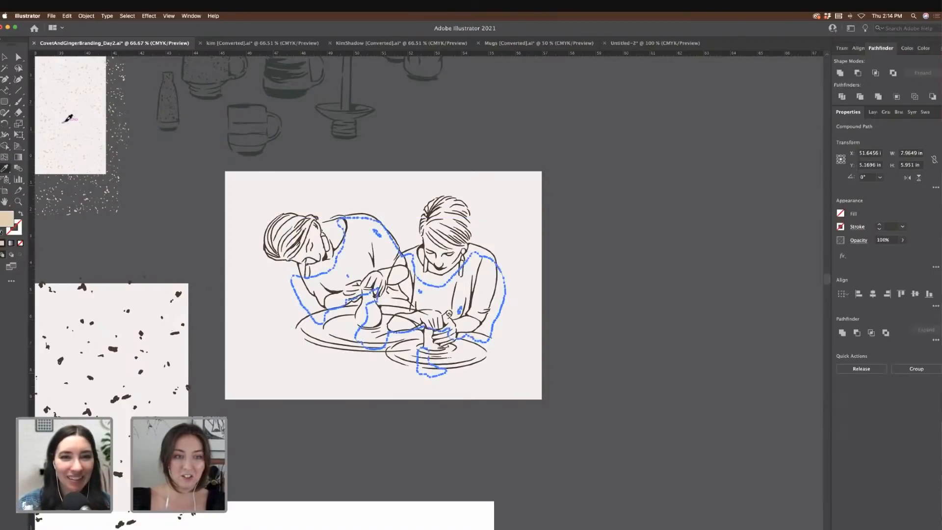
left_click(894, 73)
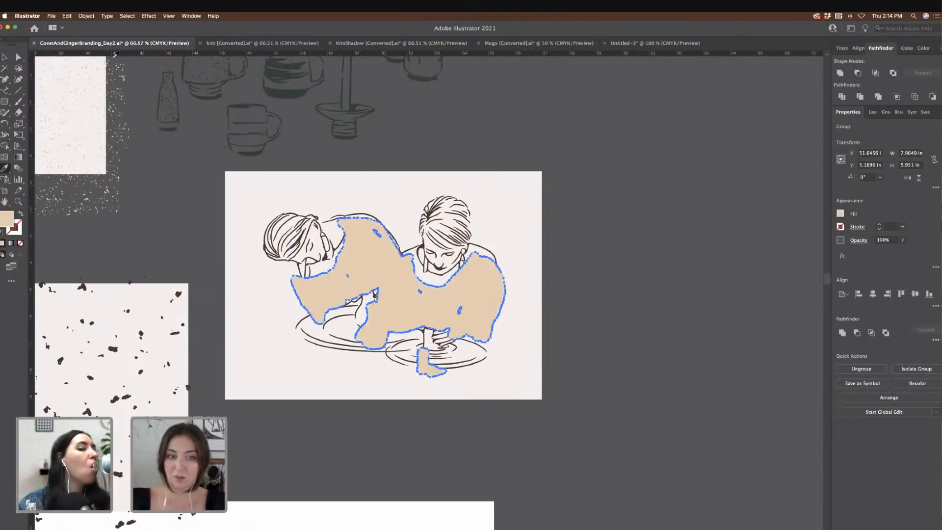
left_click(4, 57)
left_click_drag(336, 265, 340, 253)
left_click_drag(510, 212, 486, 216)
left_click_drag(440, 298, 444, 287)
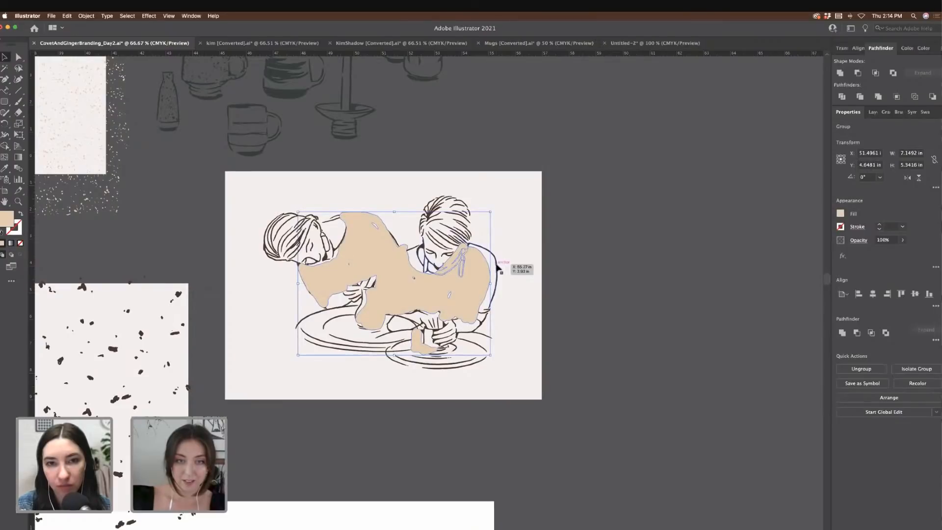
key("super")
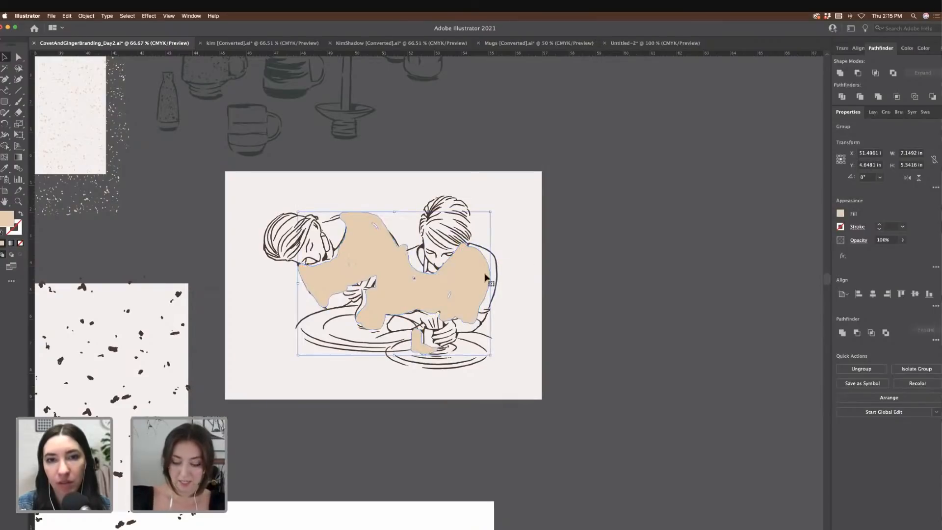
key("super+shift+bracketleft")
key("super+z")
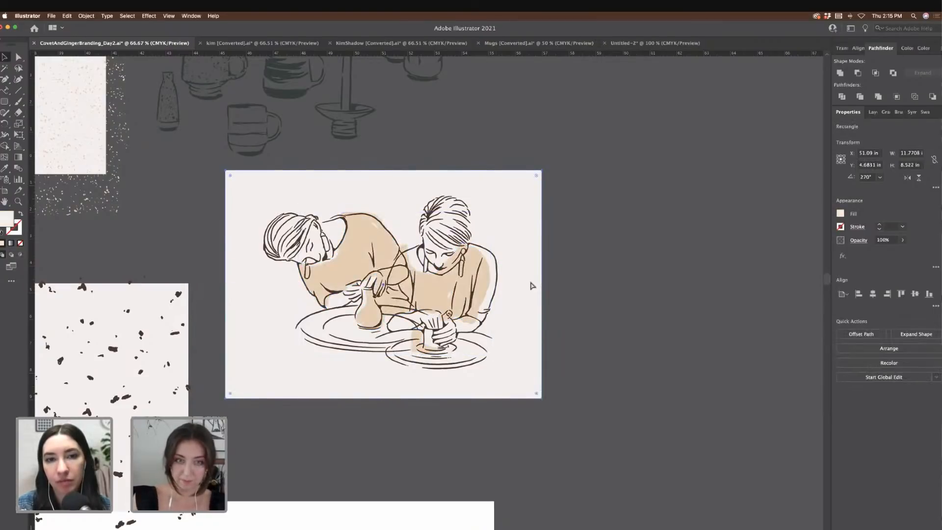
Step: Nudge the right-hand woman's line art slightly left within the group, then zoom in to inspect
left_click(594, 293)
double_click(498, 260)
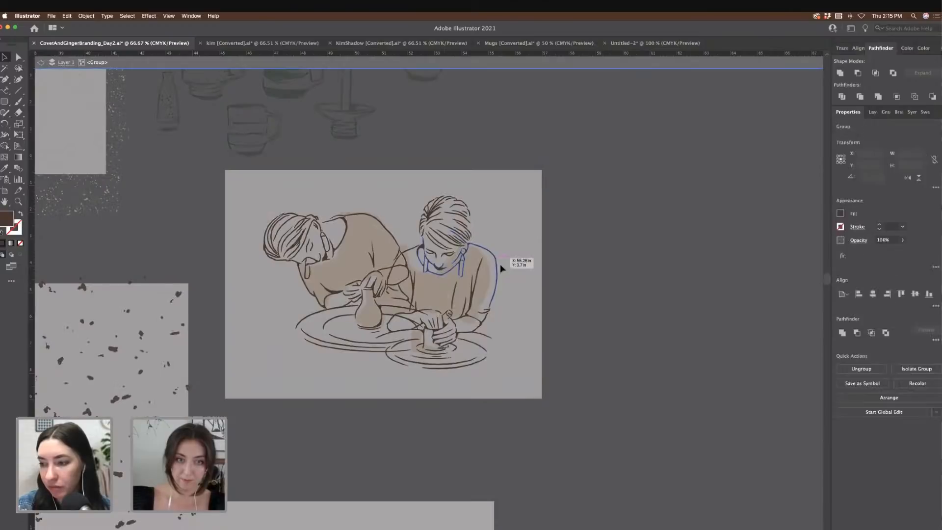
left_click(508, 328)
left_click_drag(414, 180, 442, 196)
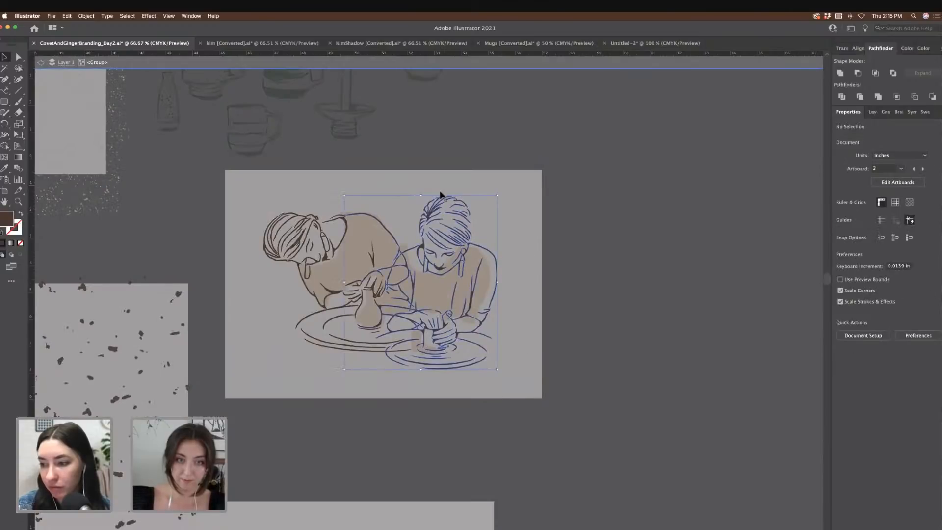
left_click(521, 293)
left_click(474, 224)
left_click_drag(474, 224, 459, 224)
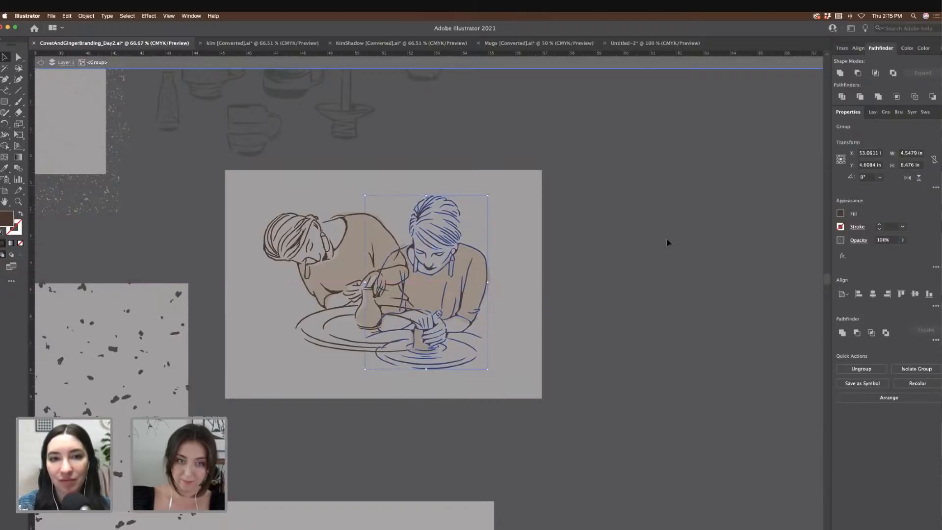
left_click(666, 243)
double_click(654, 240)
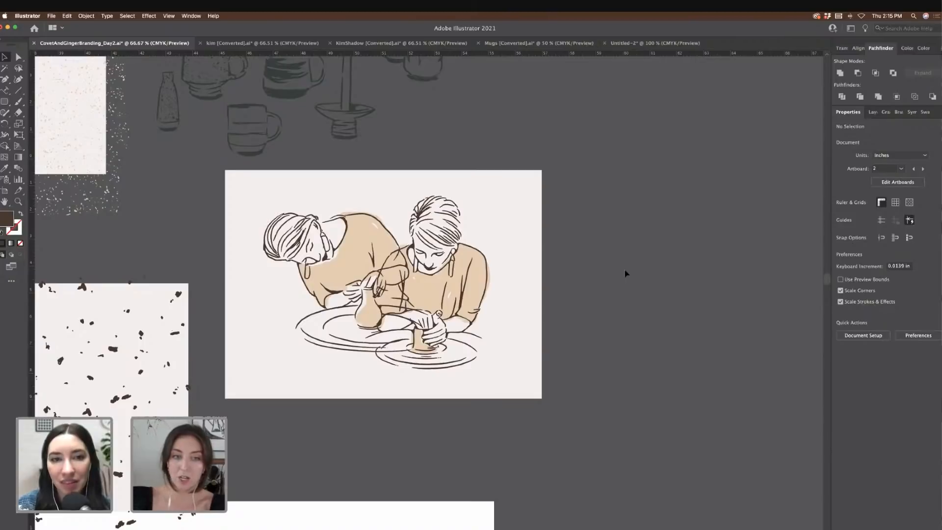
key("super+equal")
key("super+equal")
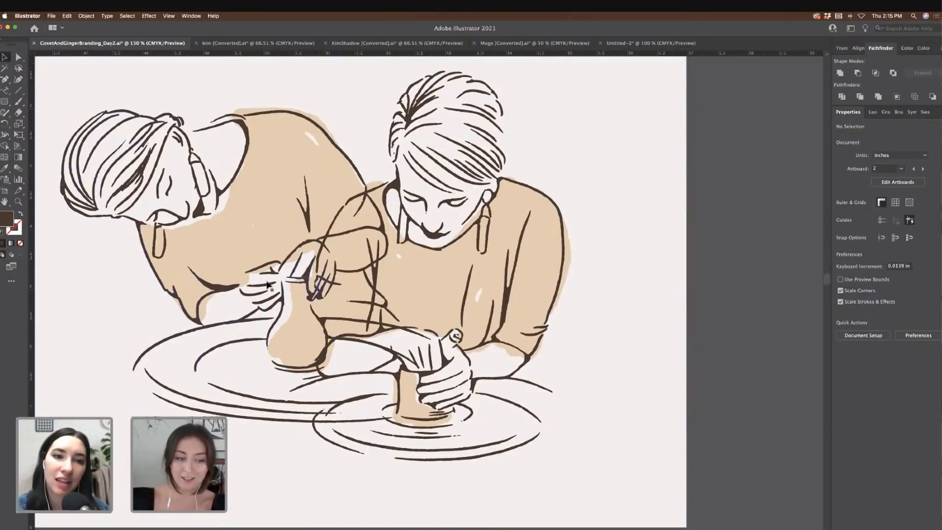
Step: Zoom out from the potters illustration to see the nearby artboards
key("super+minus")
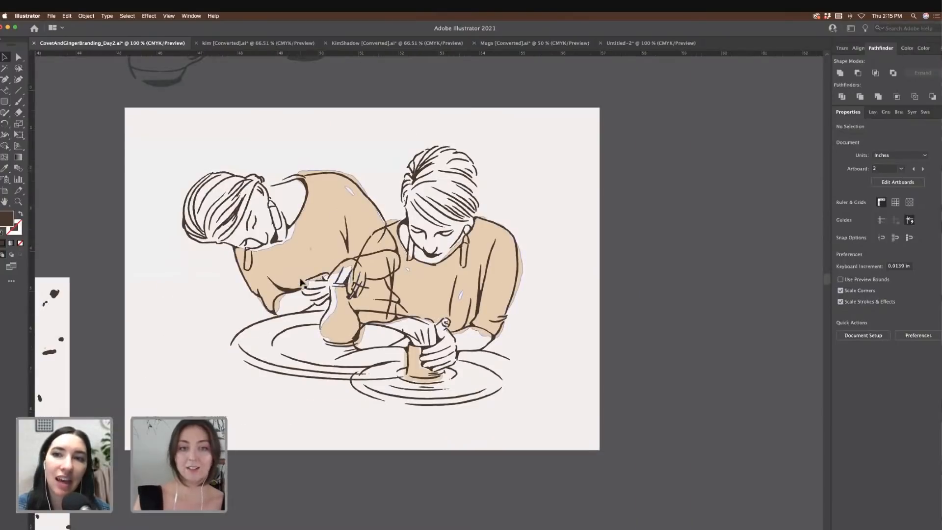
key("super+minus")
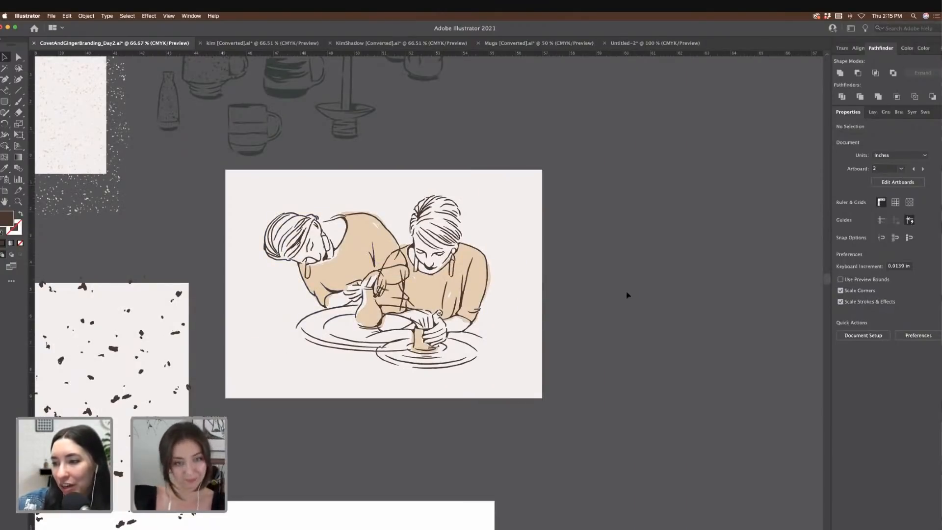
scroll(690, 323, "left", 2)
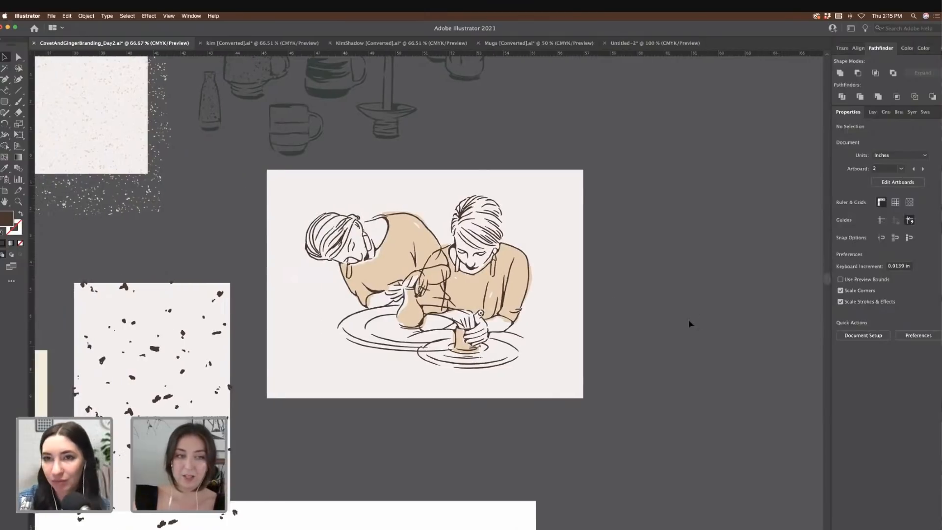
scroll(690, 324, "down", 3)
scroll(690, 324, "left", 2)
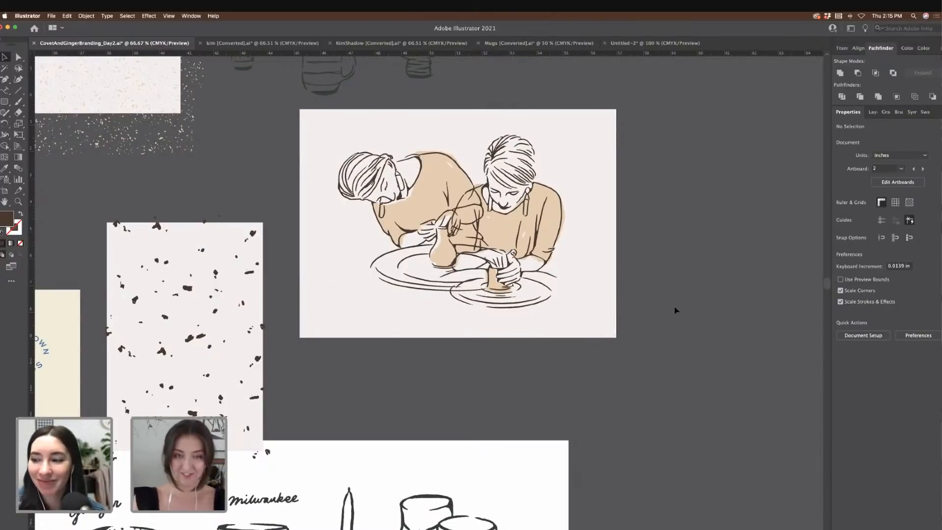
Step: Zoom out to 33.33% and scroll across the logos, moodboard, swatches and illustrations
key("super+minus")
scroll(684, 314, "down", 3)
scroll(683, 314, "left", 4)
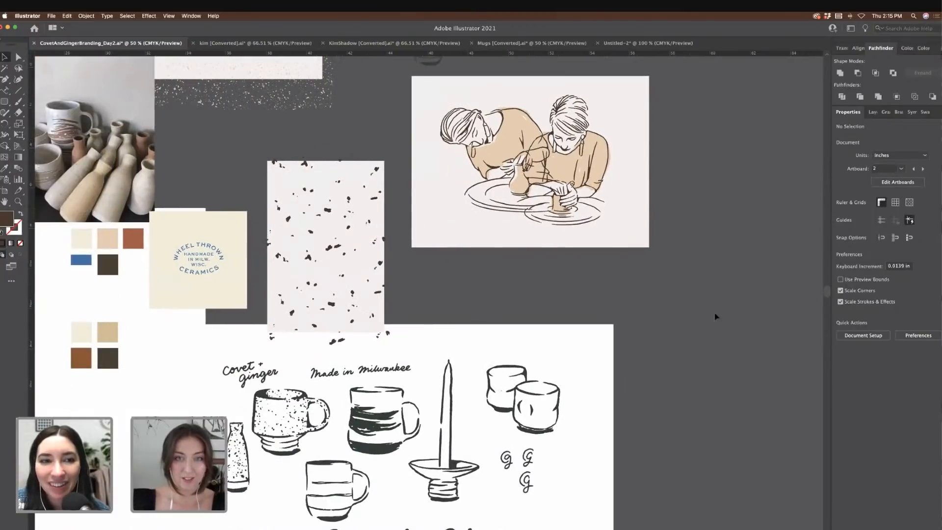
scroll(718, 316, "left", 5)
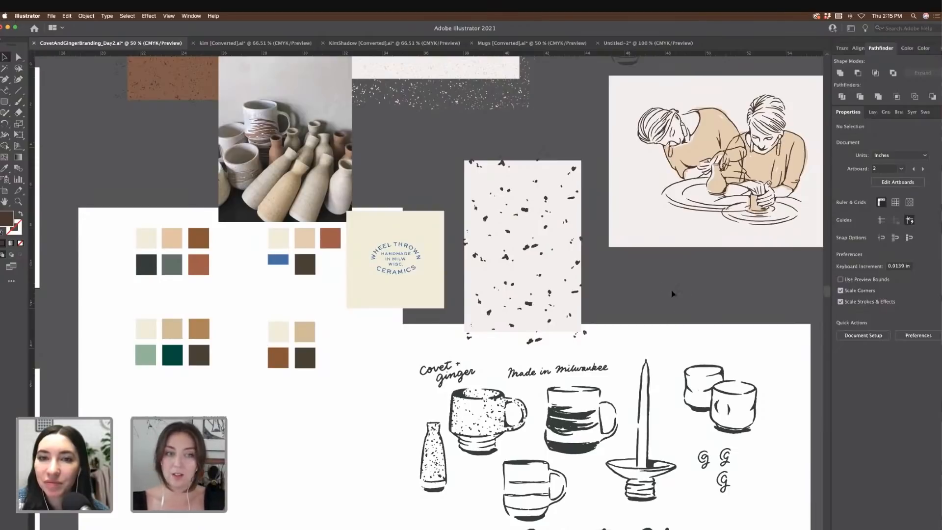
scroll(671, 295, "right", 1)
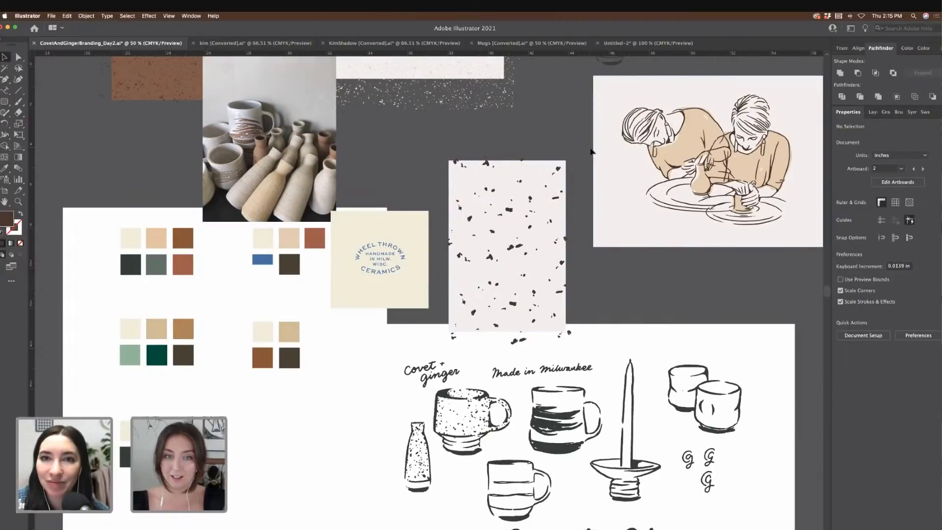
scroll(591, 152, "up", 4)
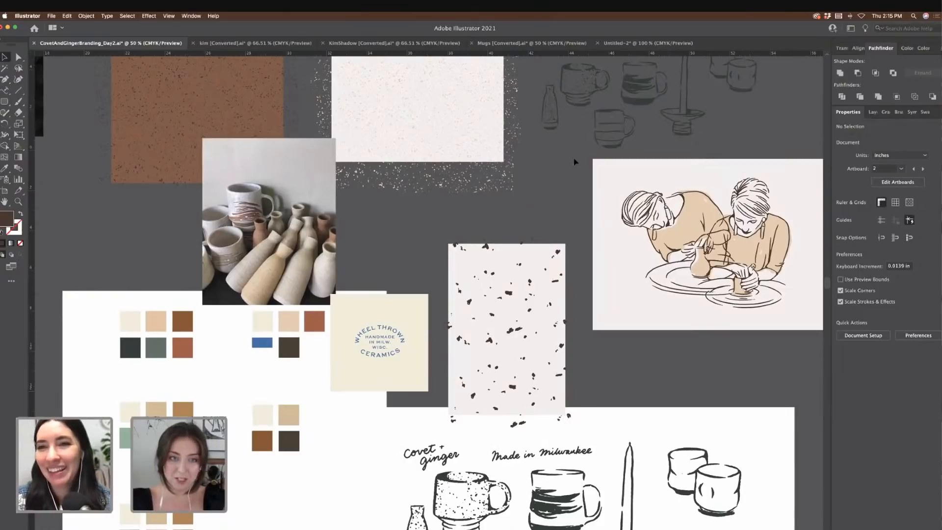
key("super+minus")
scroll(614, 214, "left", 5)
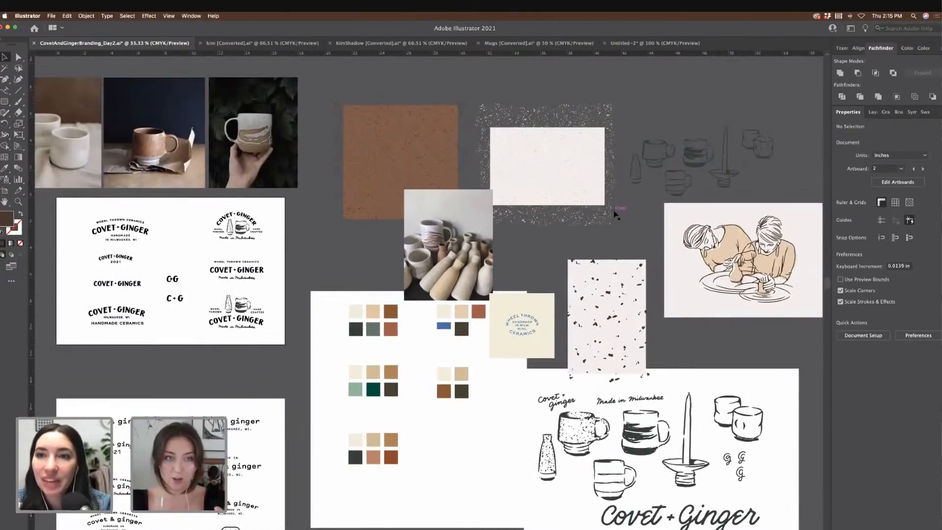
Step: Select the mug sketches and Covet + Ginger lettering and scale them to about two-thirds size
scroll(614, 214, "left", 10)
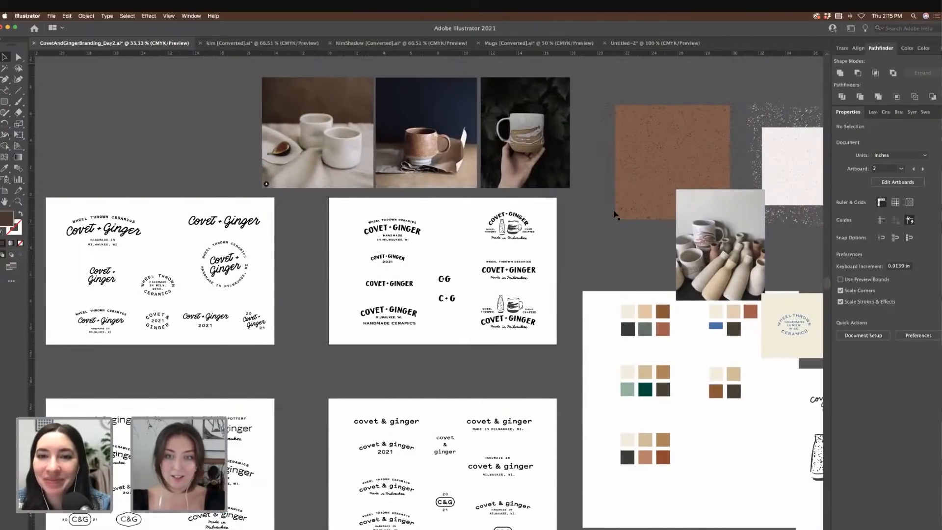
scroll(614, 214, "right", 5)
scroll(614, 214, "left", 8)
scroll(614, 214, "down", 5)
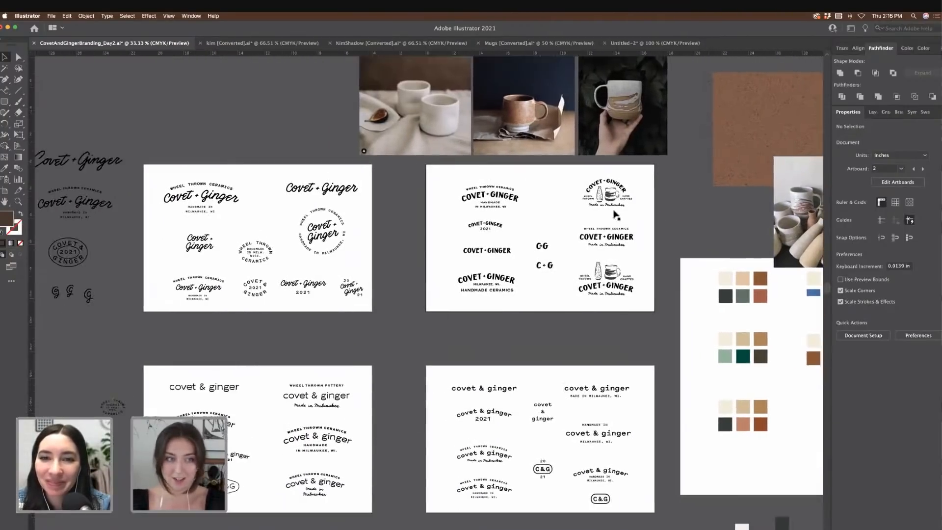
scroll(614, 214, "up", 3)
scroll(614, 214, "right", 12)
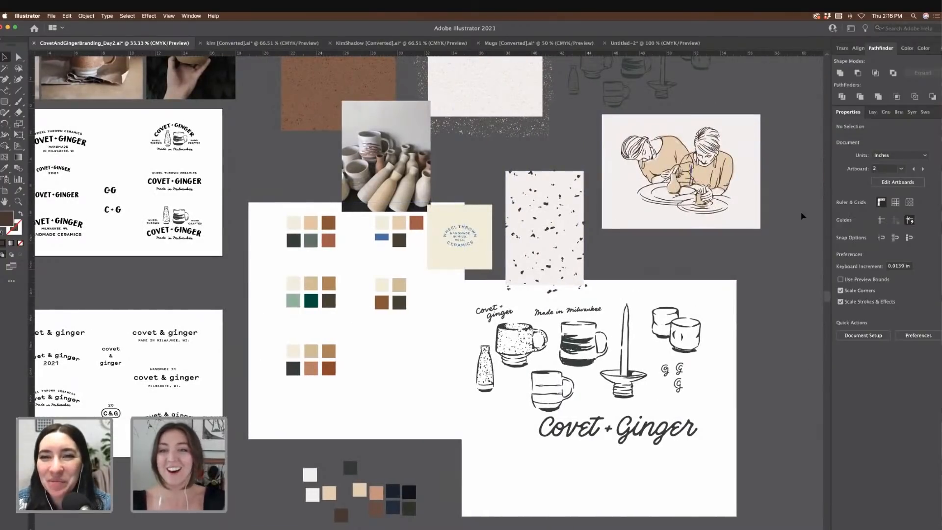
scroll(800, 212, "up", 1)
scroll(785, 211, "up", 3)
scroll(770, 400, "down", 6)
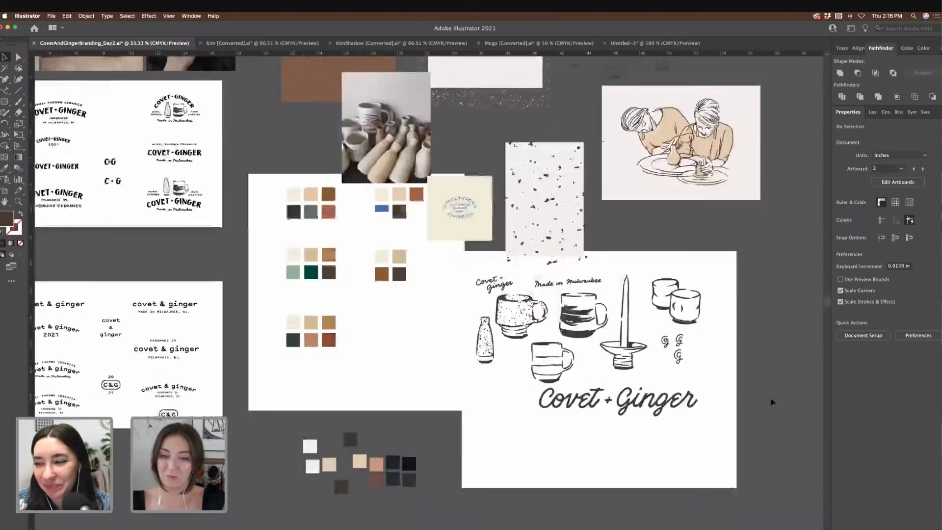
left_click_drag(757, 449, 482, 268)
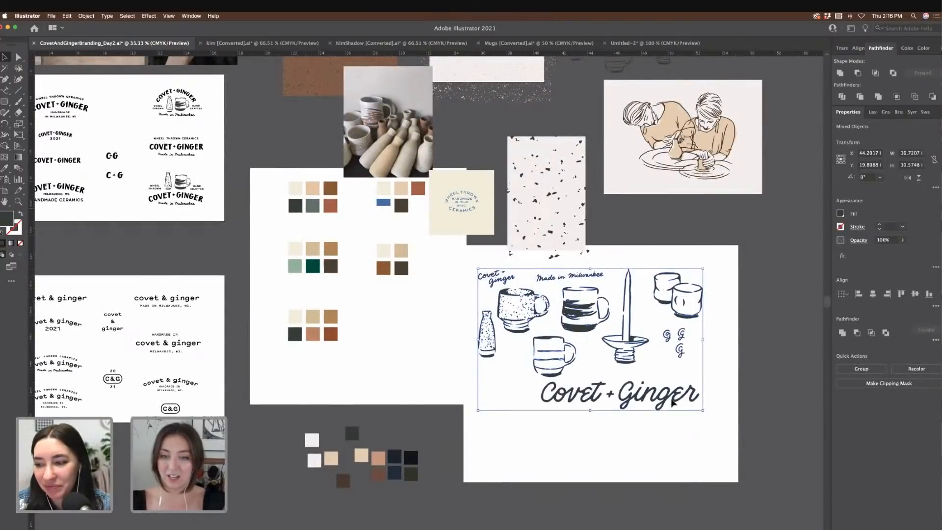
left_click_drag(703, 412, 631, 365)
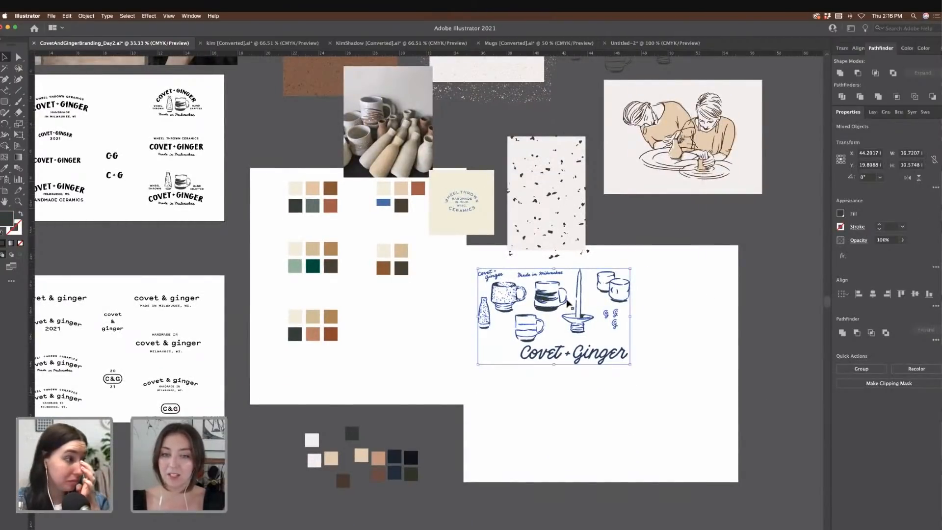
Step: Nudge the scaled artwork slightly right and down, deselect it, and glance at the File menu
left_click_drag(556, 303, 561, 310)
left_click(680, 338)
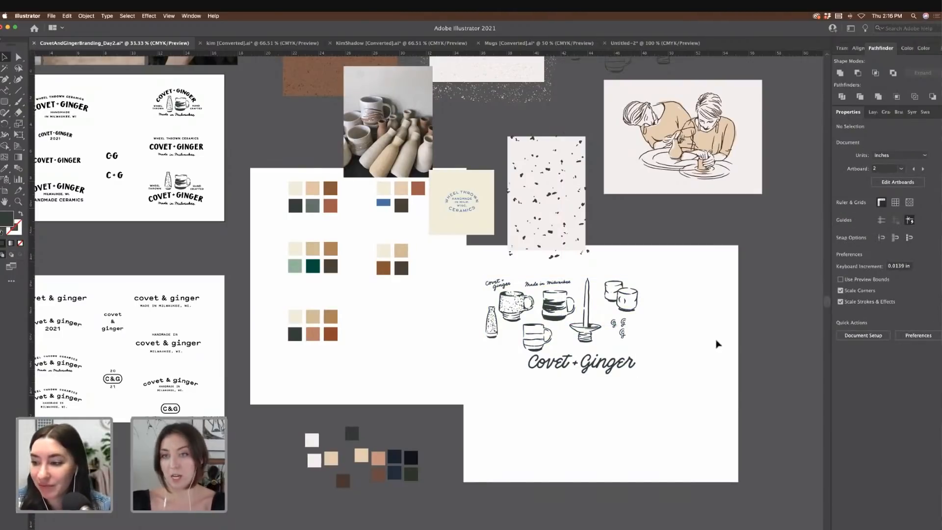
left_click(52, 16)
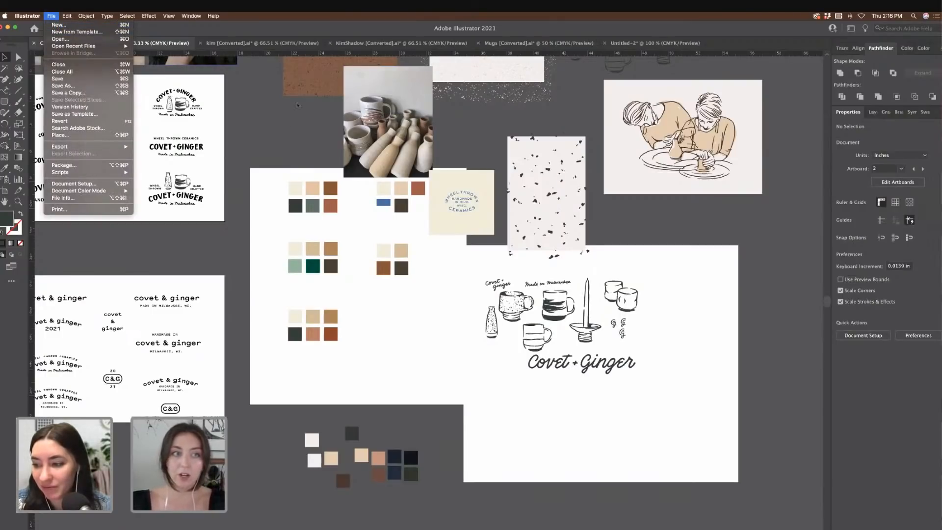
left_click(285, 128)
scroll(285, 127, "left", 5)
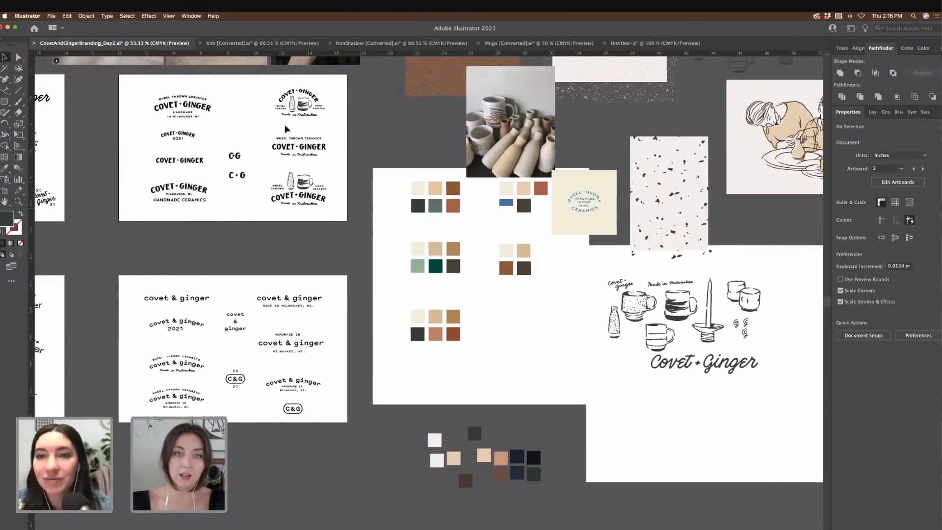
scroll(285, 128, "left", 2)
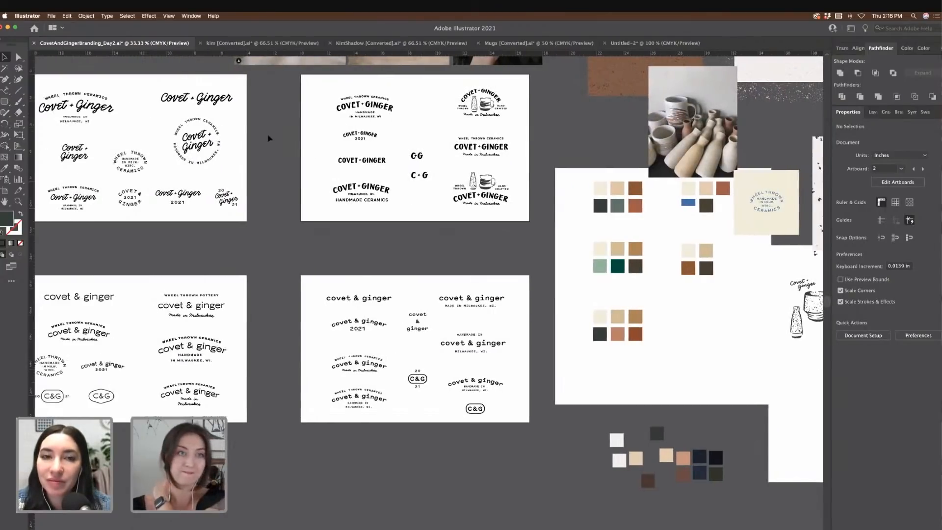
scroll(280, 128, "left", 2)
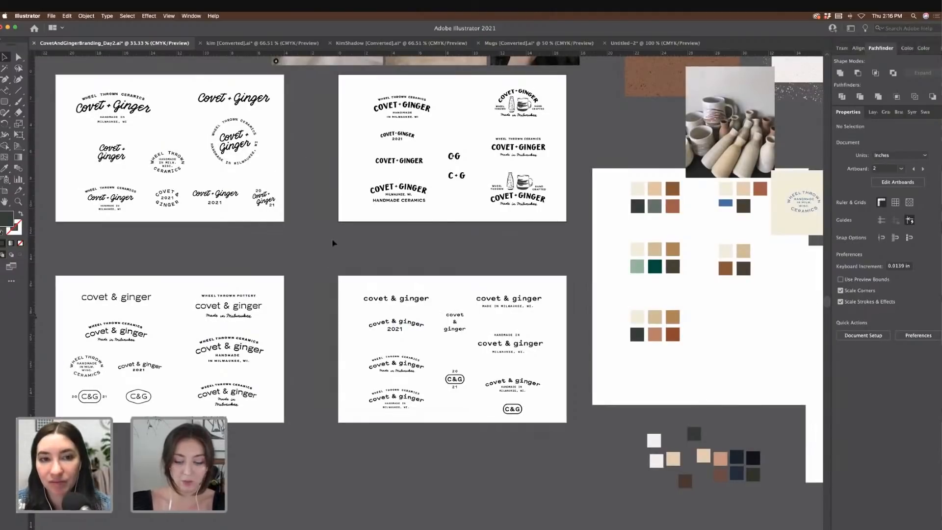
key("ctrl+equal")
scroll(332, 237, "left", 3)
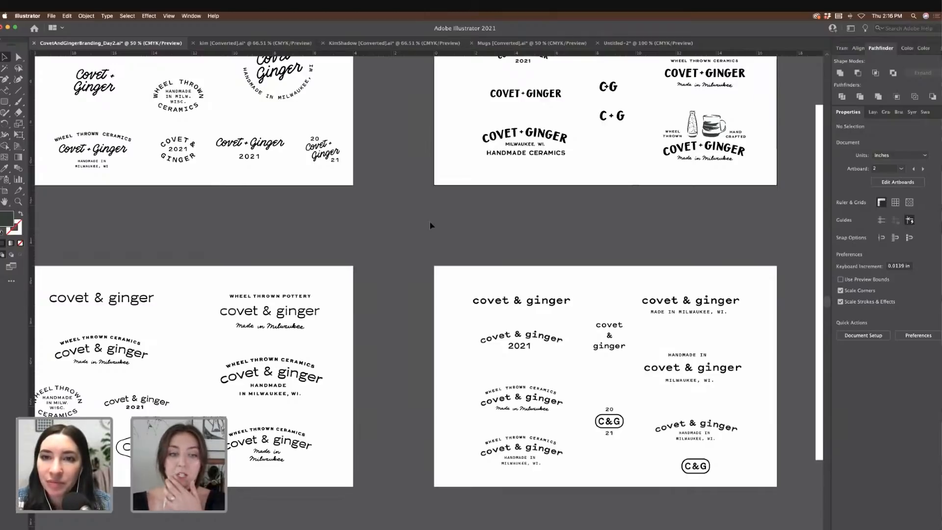
scroll(431, 221, "up", 2)
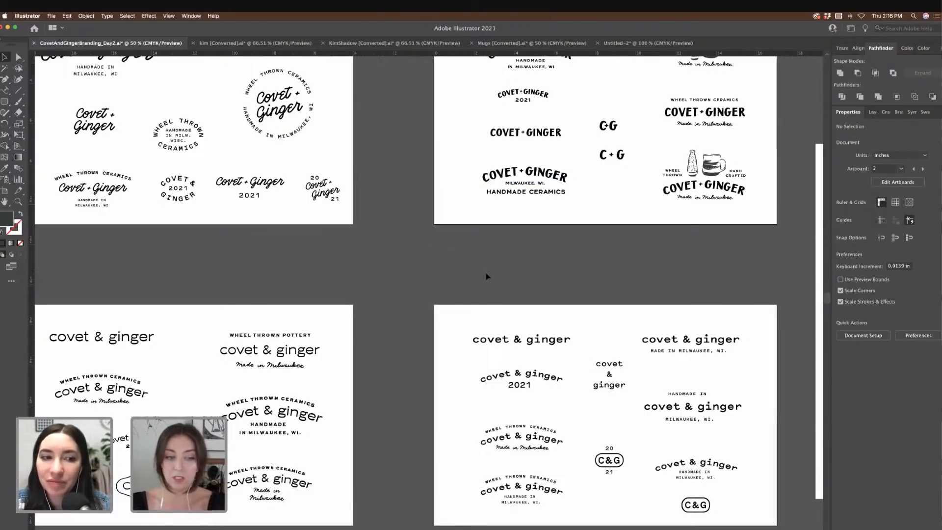
scroll(417, 314, "left", 3)
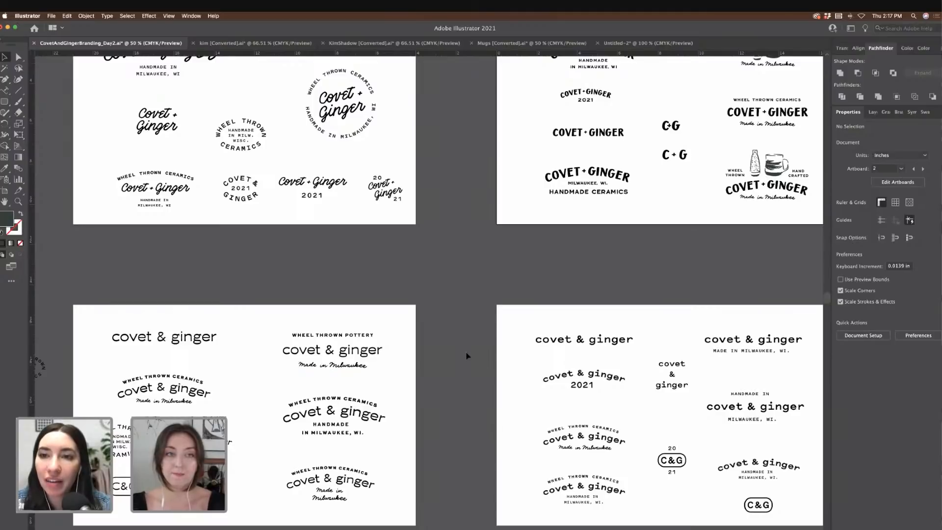
scroll(467, 356, "up", 3)
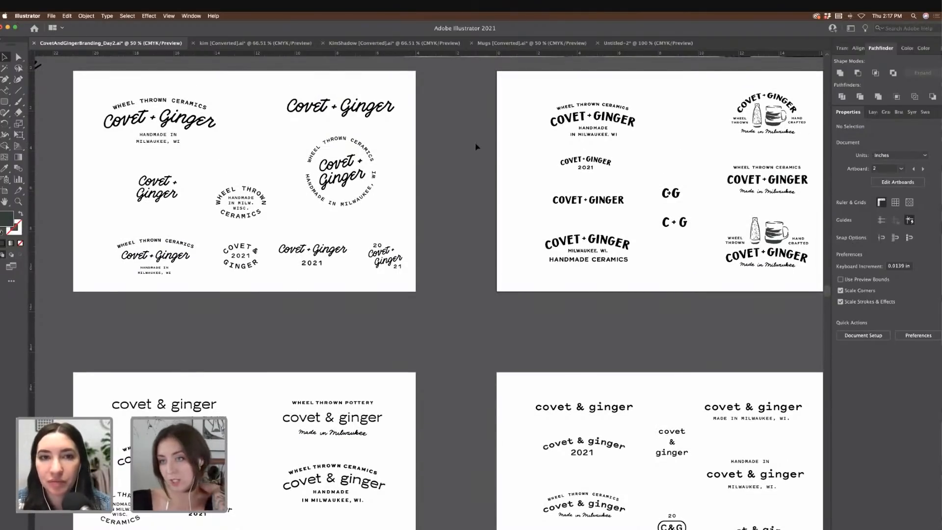
scroll(459, 149, "right", 1)
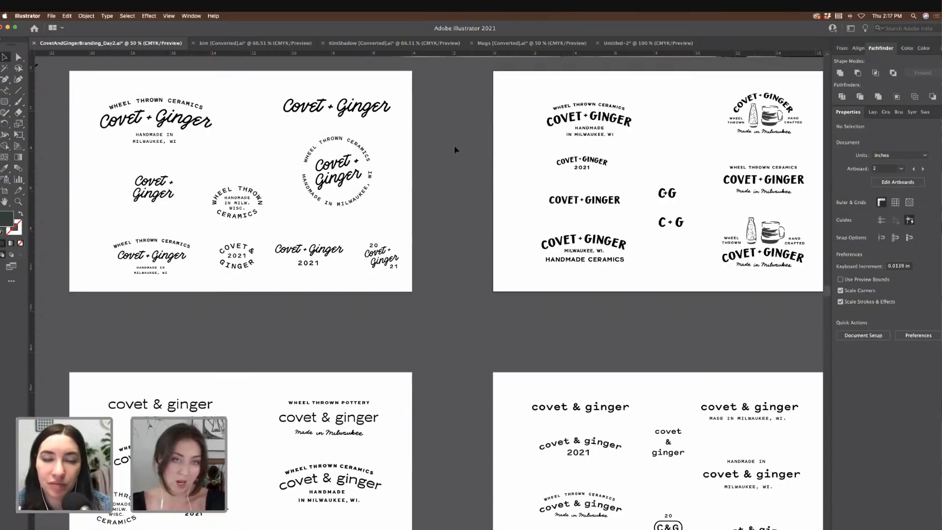
scroll(455, 149, "left", 5)
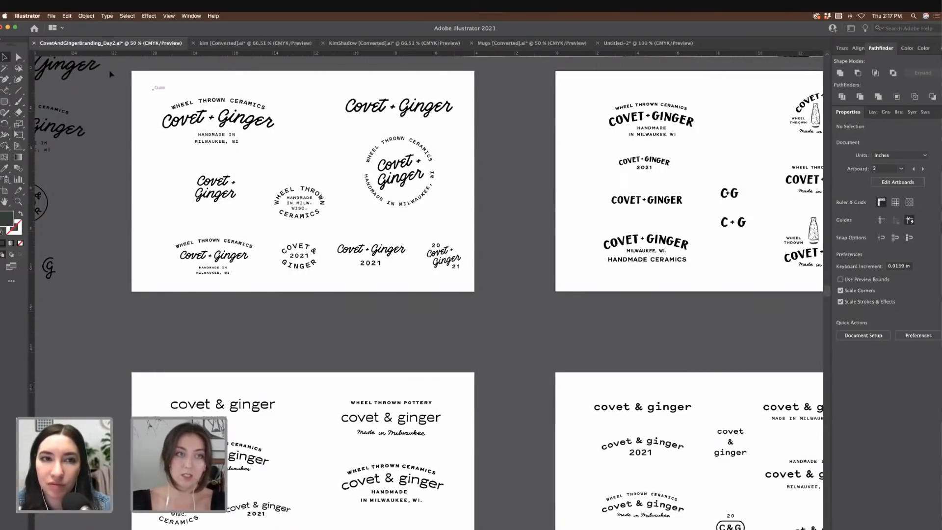
scroll(131, 89, "up", 3)
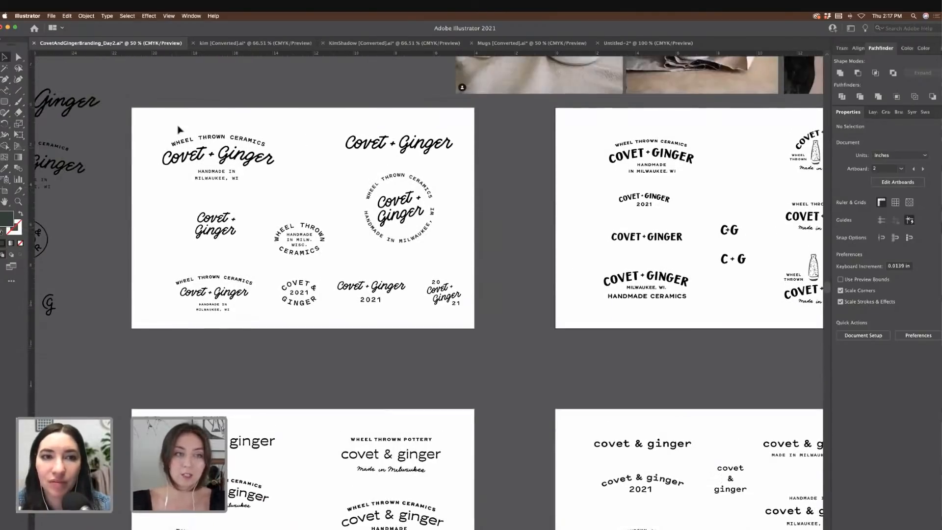
Step: Create a new document 12 in wide by 3 in high
left_click(52, 16)
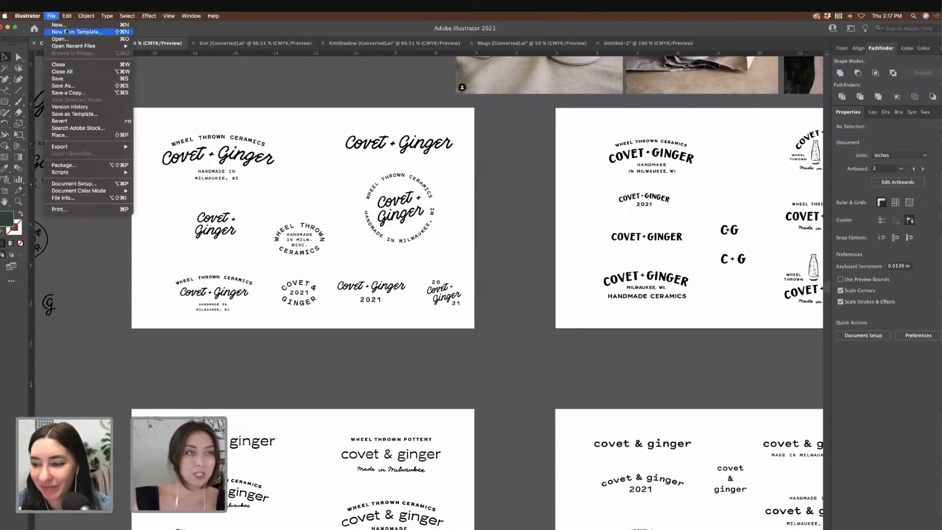
left_click(68, 26)
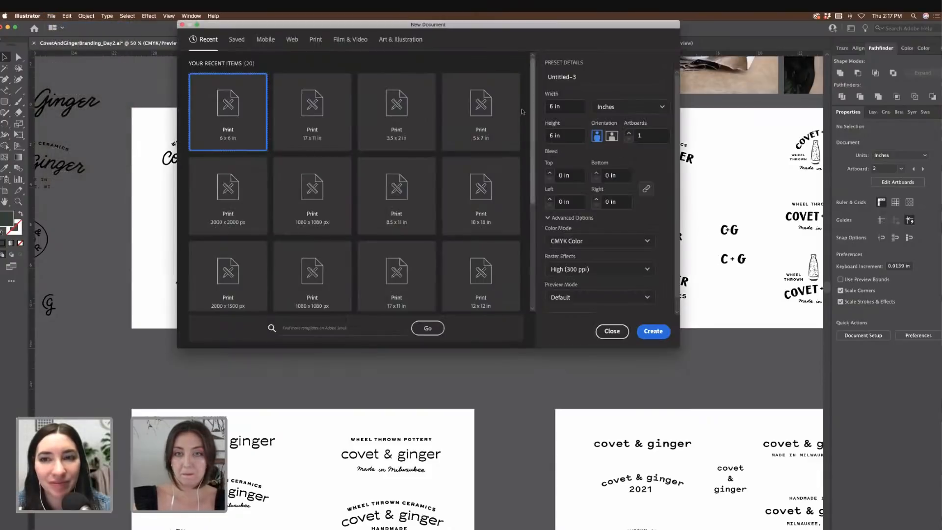
triple_click(571, 108)
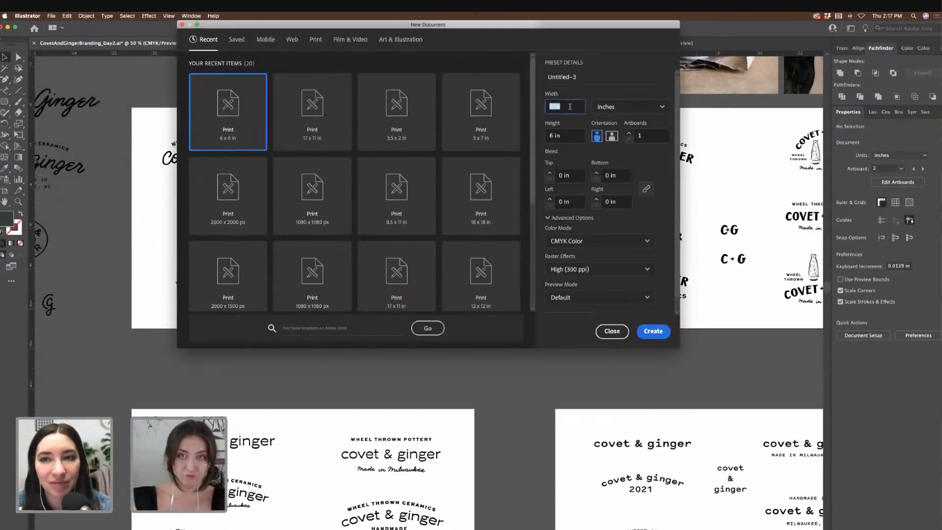
type("12")
key("Tab")
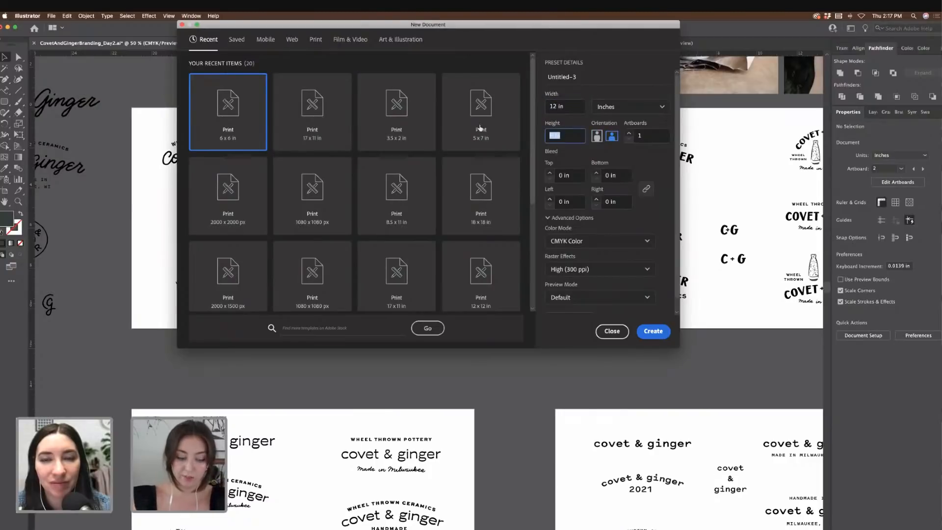
type("3")
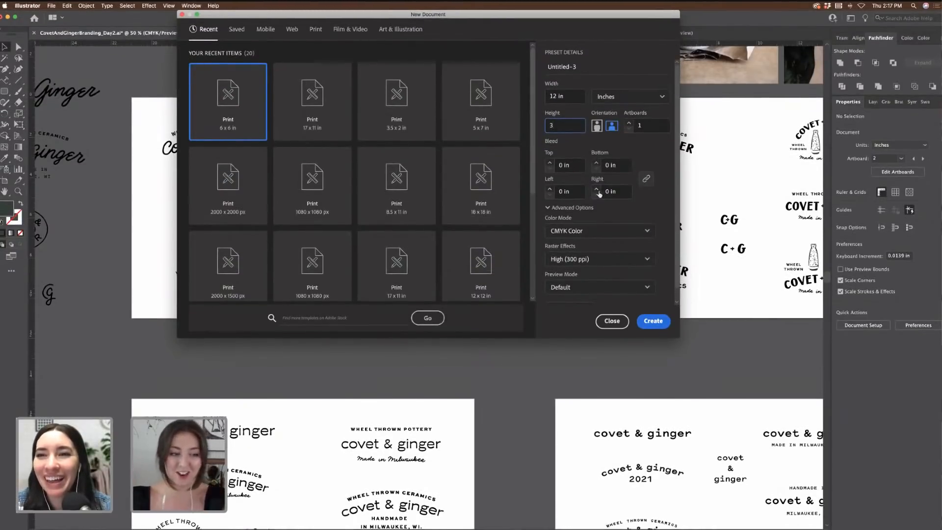
left_click(658, 321)
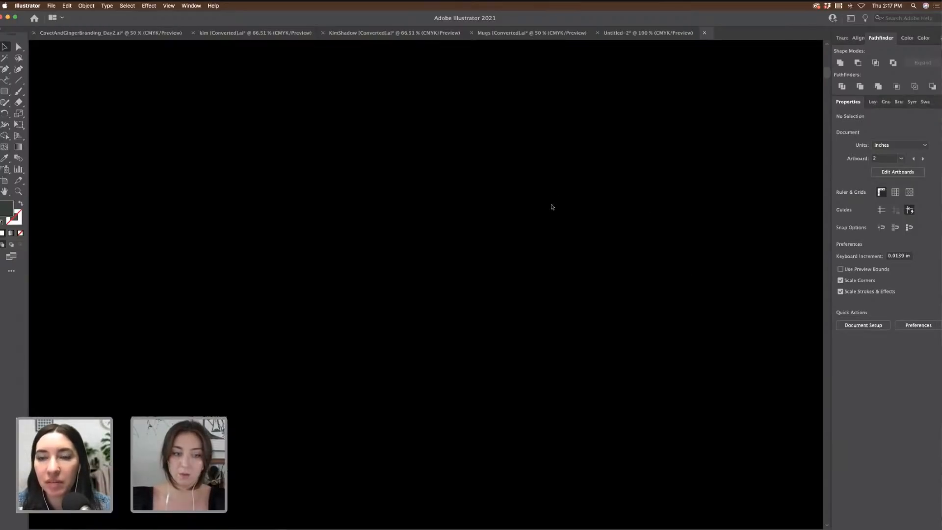
Step: Add banner artboards and rearrange all artboards into one column, stacking three 12 × 3 in artboards
key("super+1")
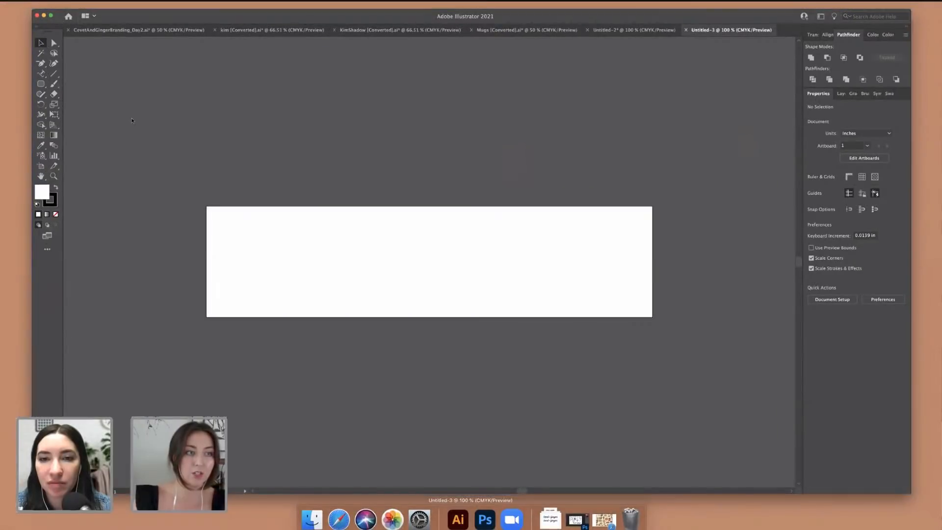
key("shift+o")
scroll(633, 249, "down", 5)
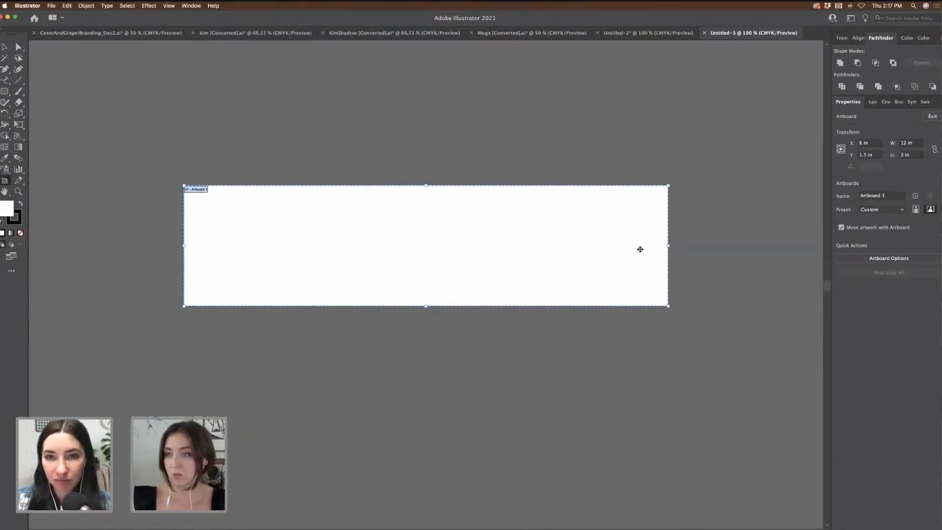
left_click(916, 195)
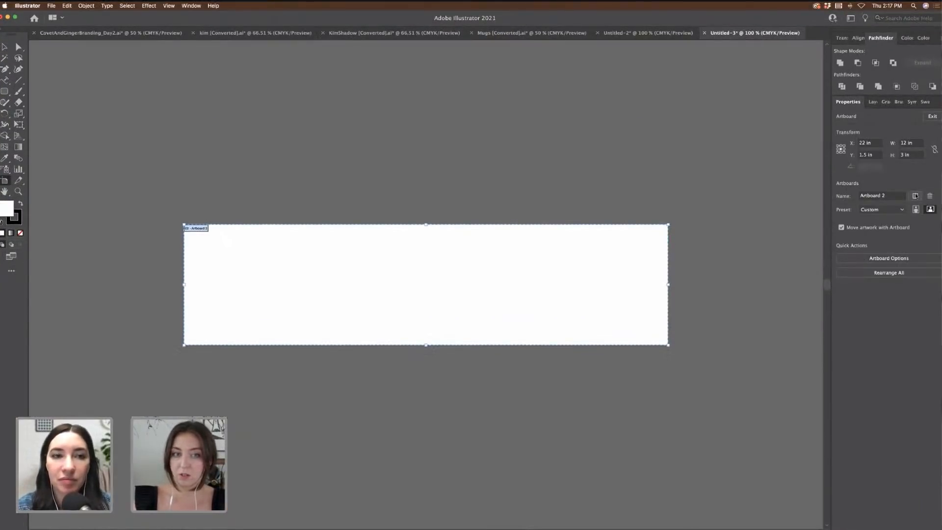
key("super+minus")
key("super+minus")
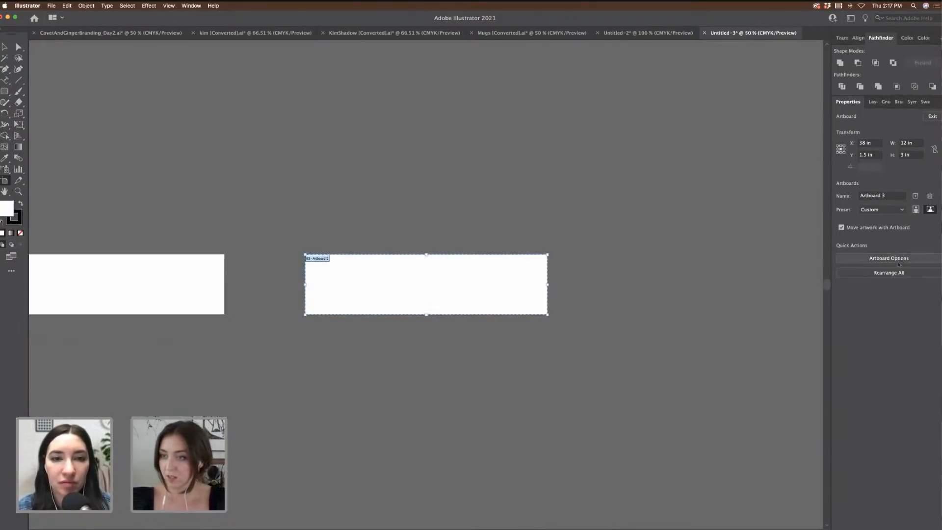
left_click(889, 273)
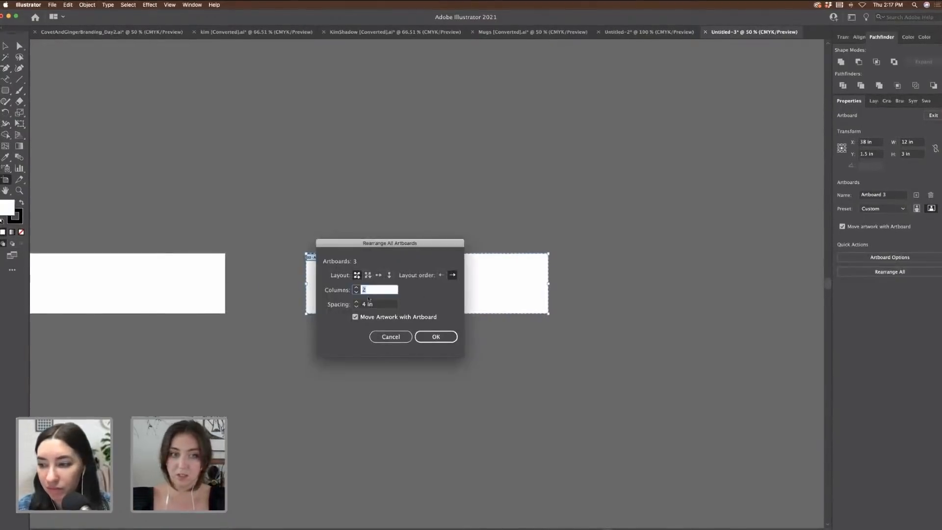
left_click(356, 293)
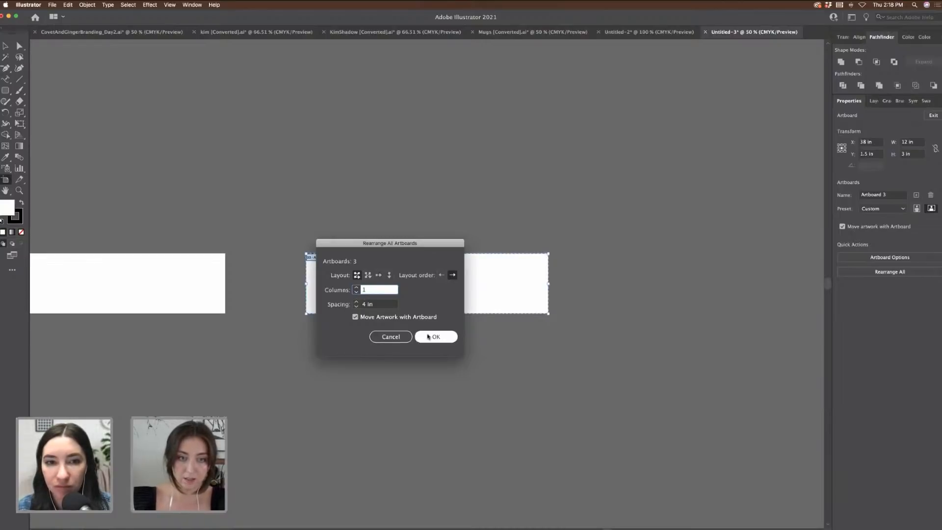
left_click(435, 337)
key("Escape")
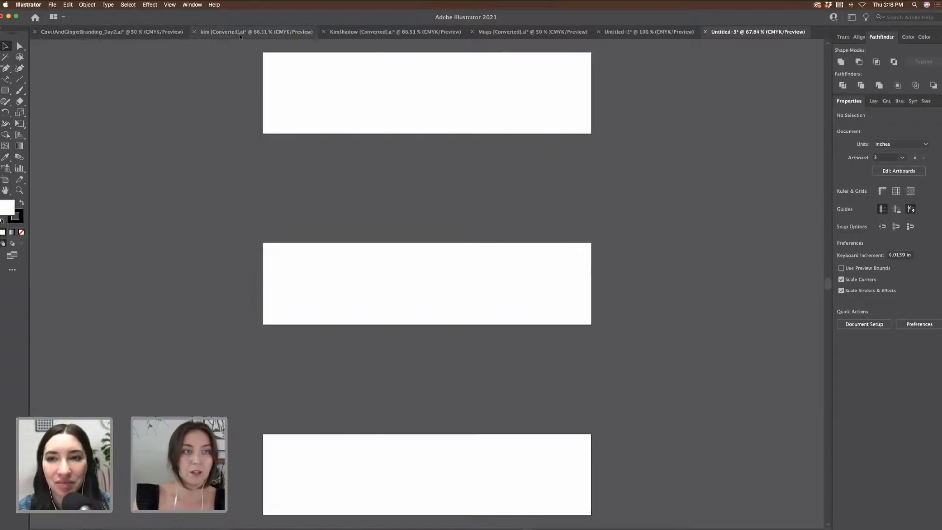
Step: Close the kim, KimShadow and Mugs documents without saving their changes
left_click(256, 32)
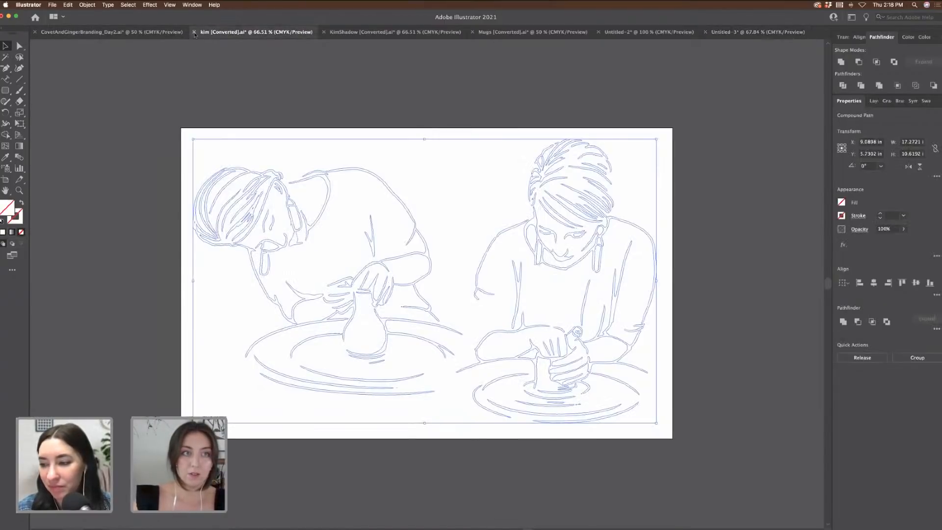
left_click(194, 32)
left_click(477, 294)
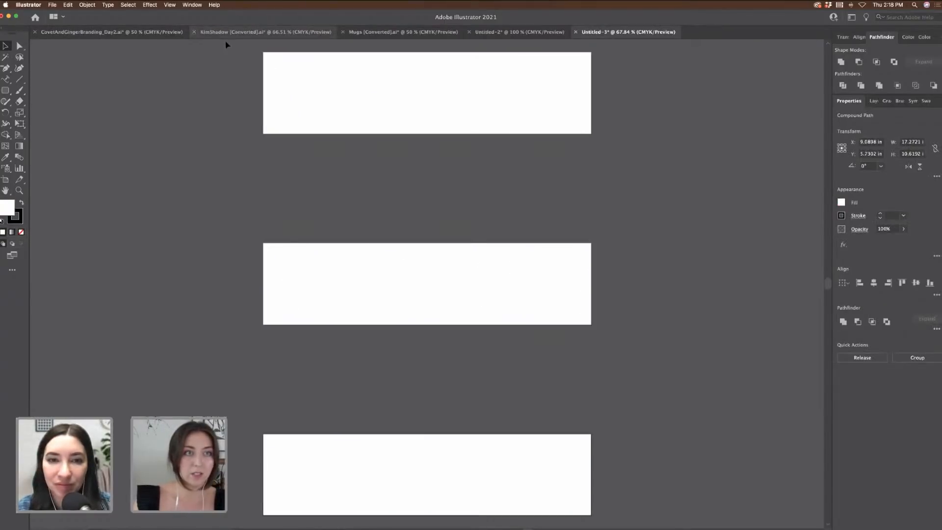
left_click(206, 32)
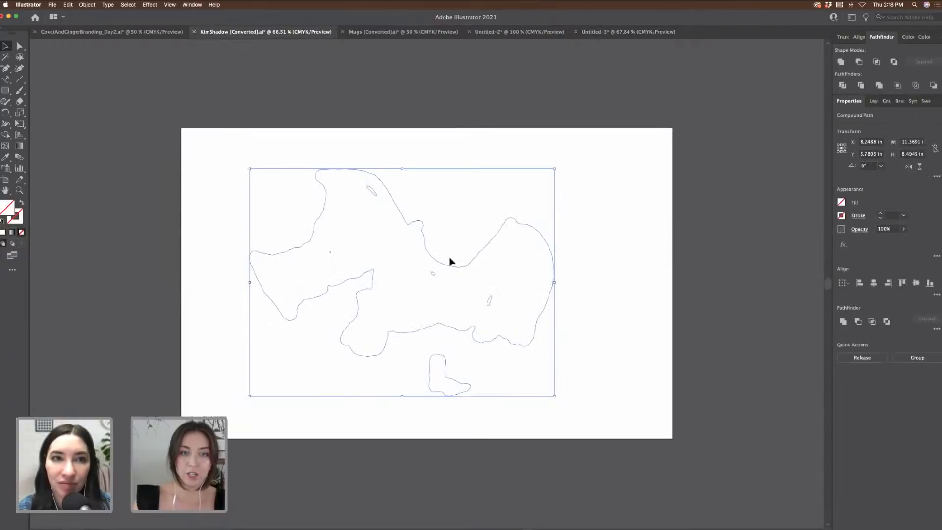
left_click(195, 32)
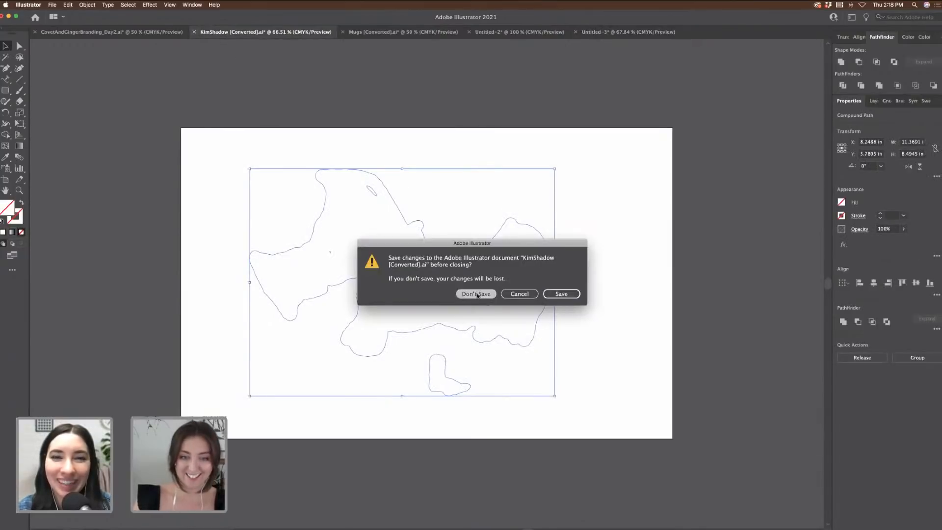
left_click(477, 293)
left_click(226, 33)
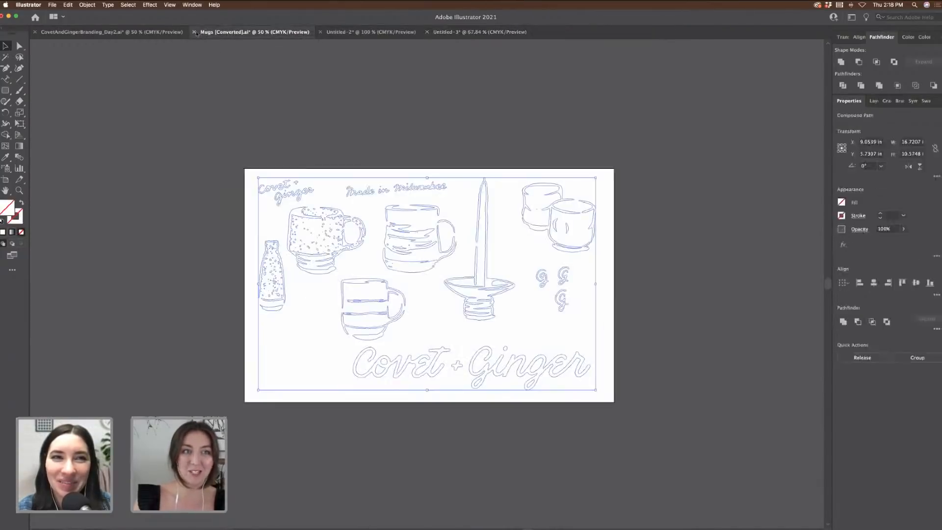
key("super+w")
key("Escape")
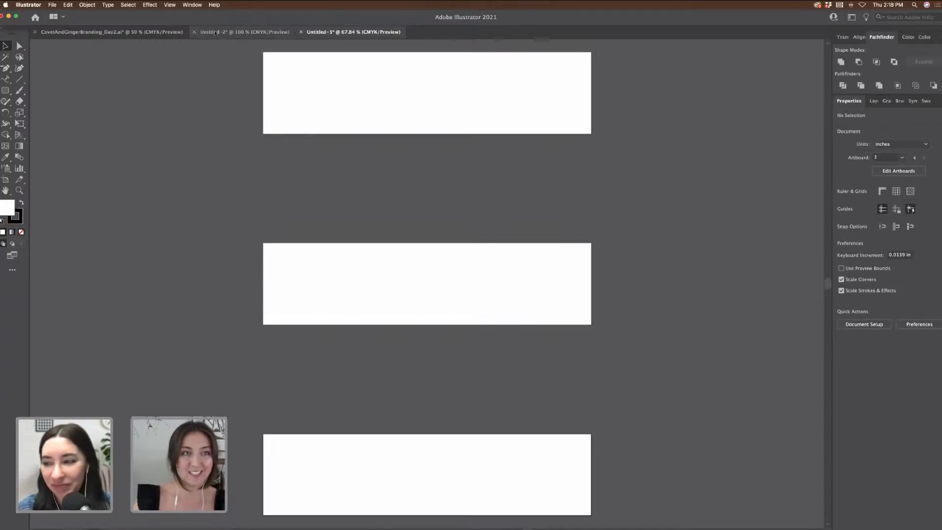
Step: Select the top-left Covet + Ginger logo lockup on the branding board
left_click(201, 34)
left_click(108, 32)
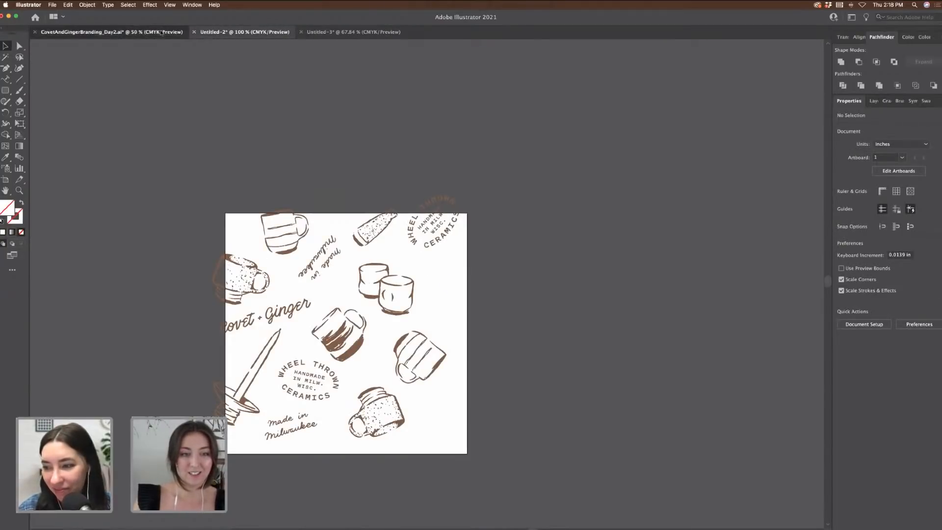
scroll(189, 144, "up", 1)
scroll(189, 144, "up", 1)
left_click_drag(154, 134, 295, 217)
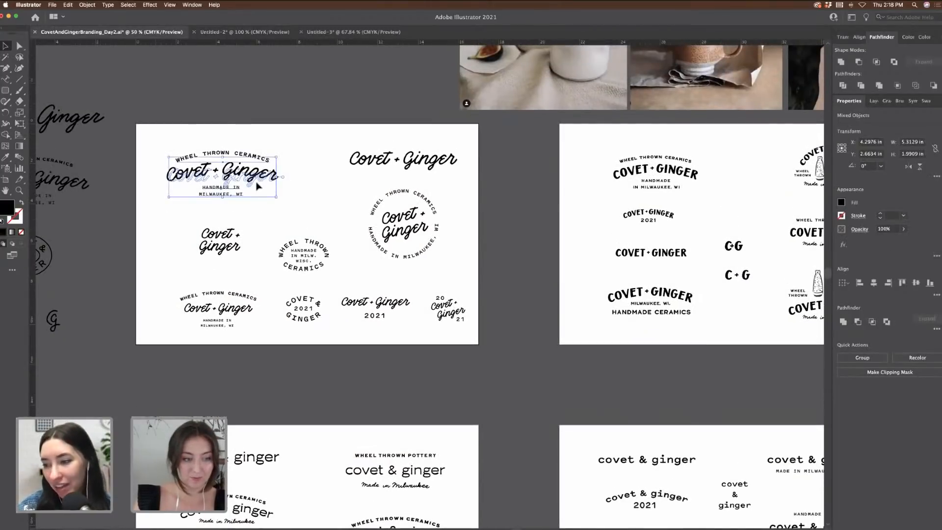
Step: Paste the logo into the banner document and shrink it to about 3.45 inches wide
left_click(345, 35)
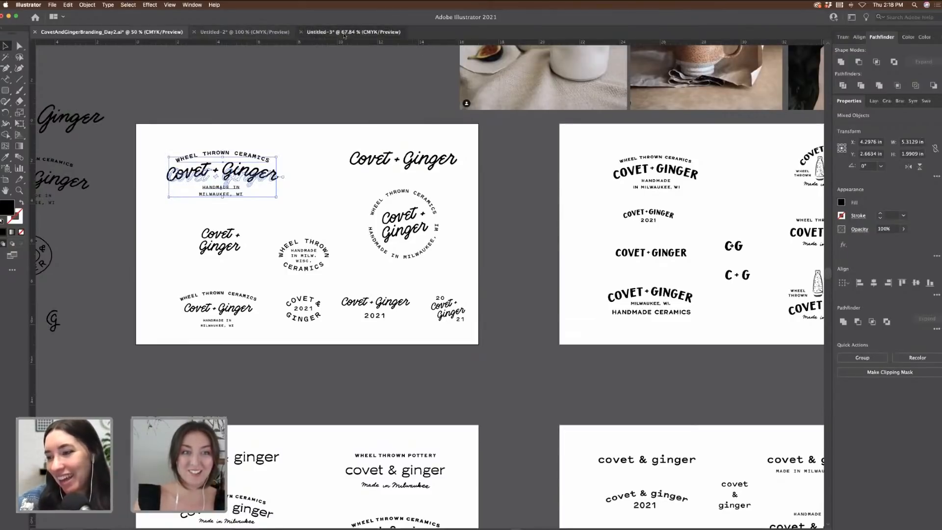
scroll(373, 120, "up", 3)
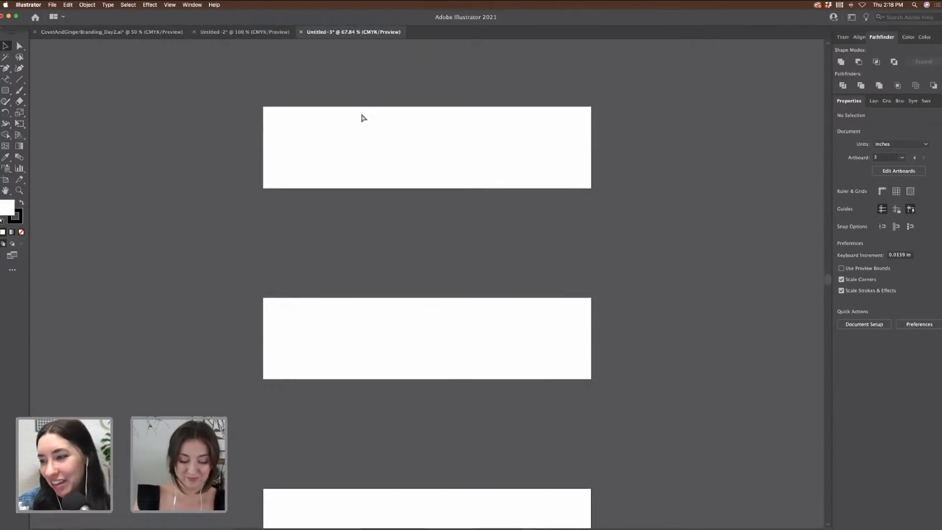
key("super+v")
left_click_drag(501, 260, 347, 84)
scroll(347, 84, "up", 3)
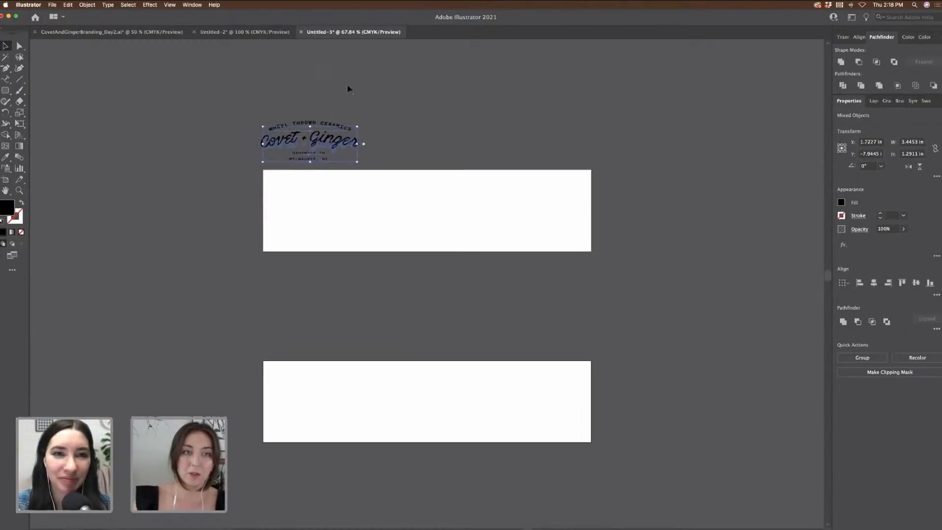
left_click_drag(346, 145, 347, 123)
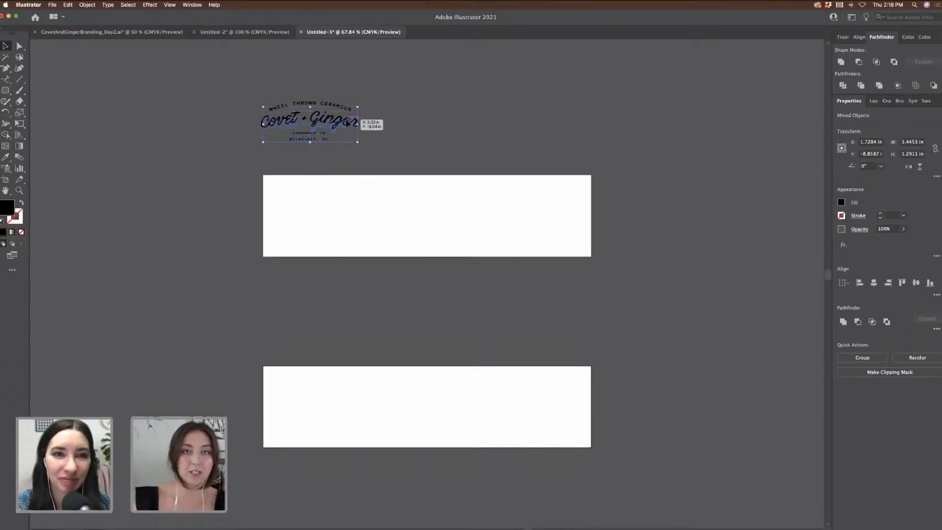
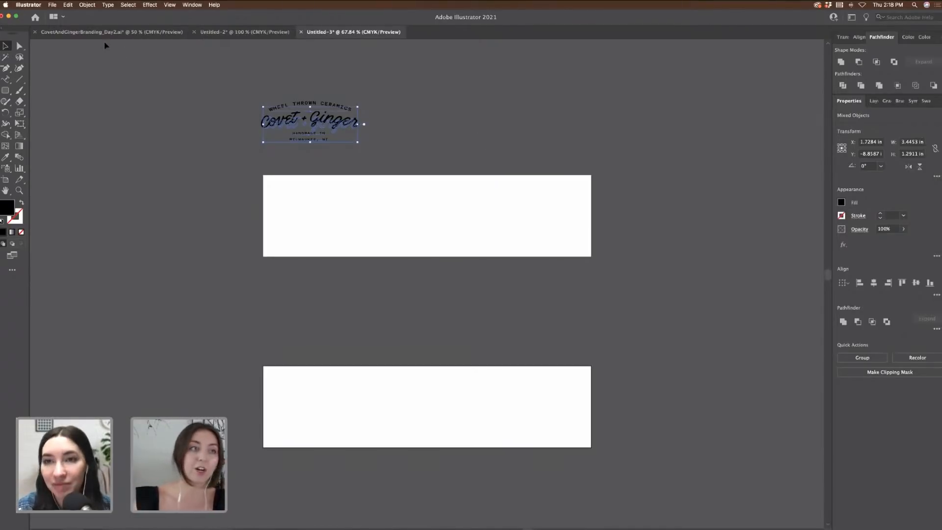
Step: Select and copy the stacked Covet + Ginger logo and both round badges in the branding file
left_click(136, 33)
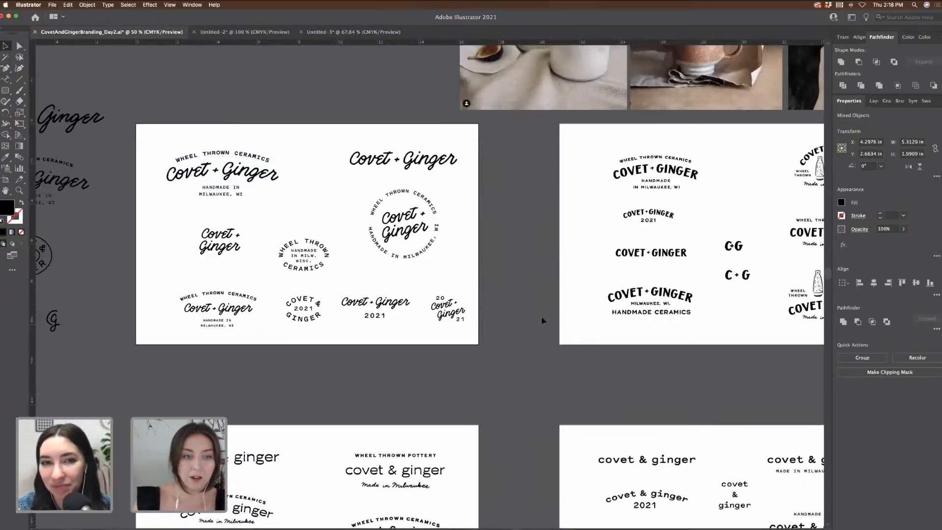
left_click(328, 273)
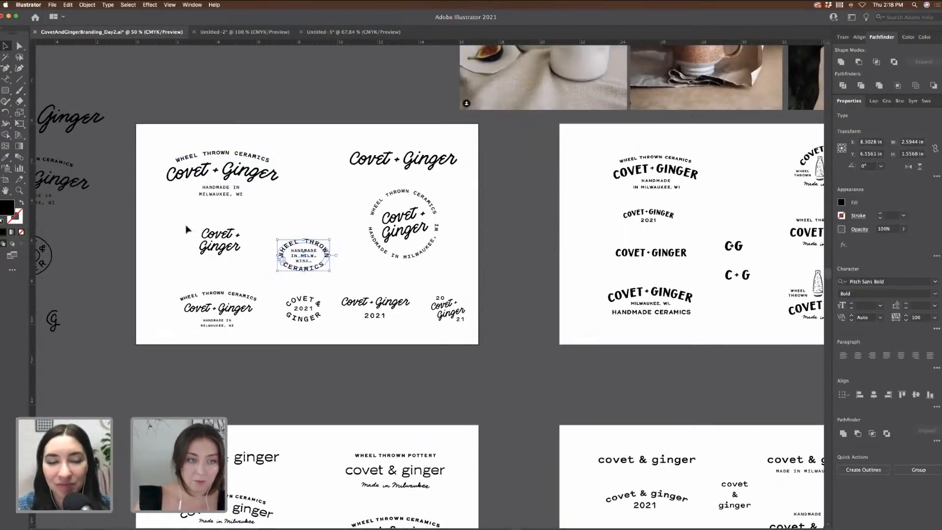
left_click(264, 266, "shift")
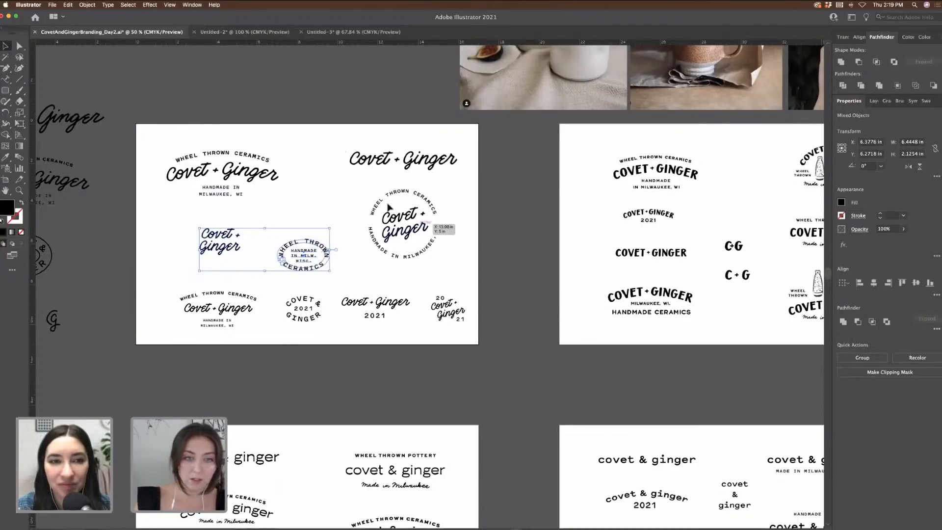
left_click_drag(456, 261, 456, 261)
key("super+c")
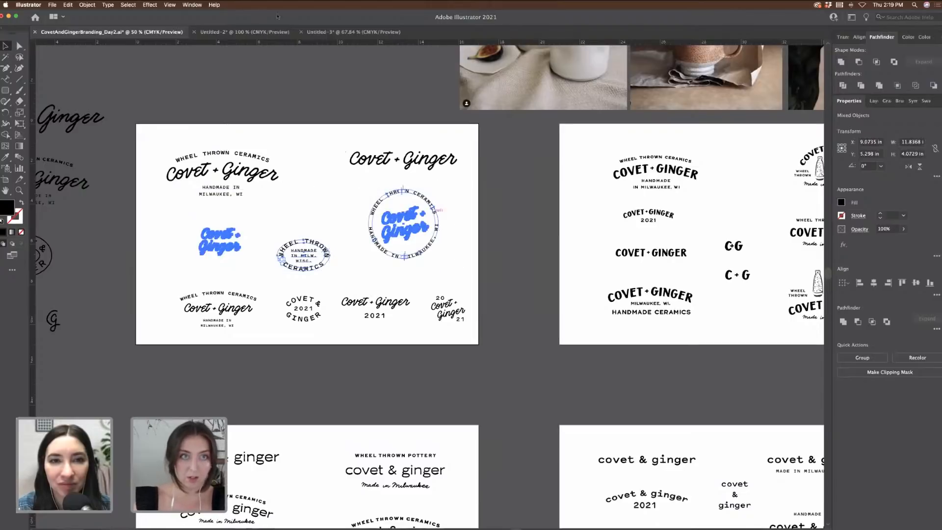
Step: Paste the logo and two badges into Untitled-3 beside the main logo
left_click(244, 32)
left_click(353, 32)
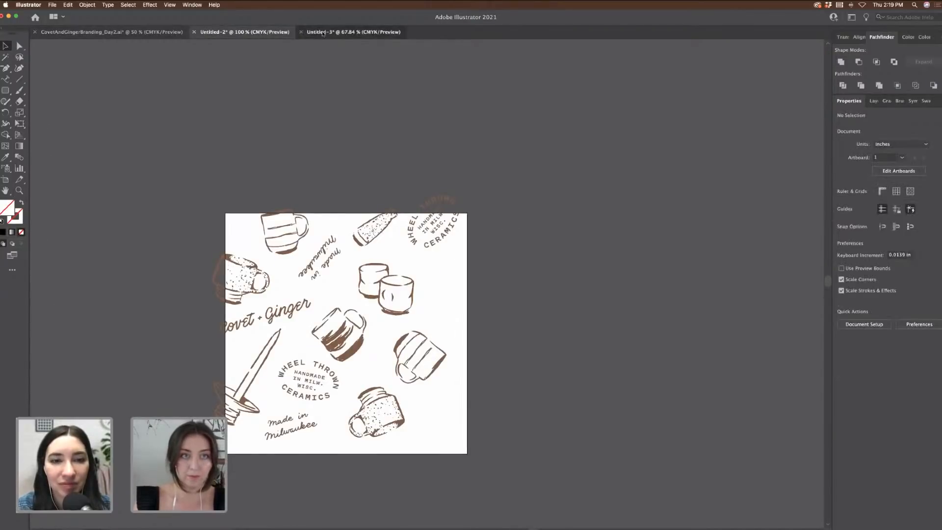
key("super+v")
scroll(461, 252, "up", 4)
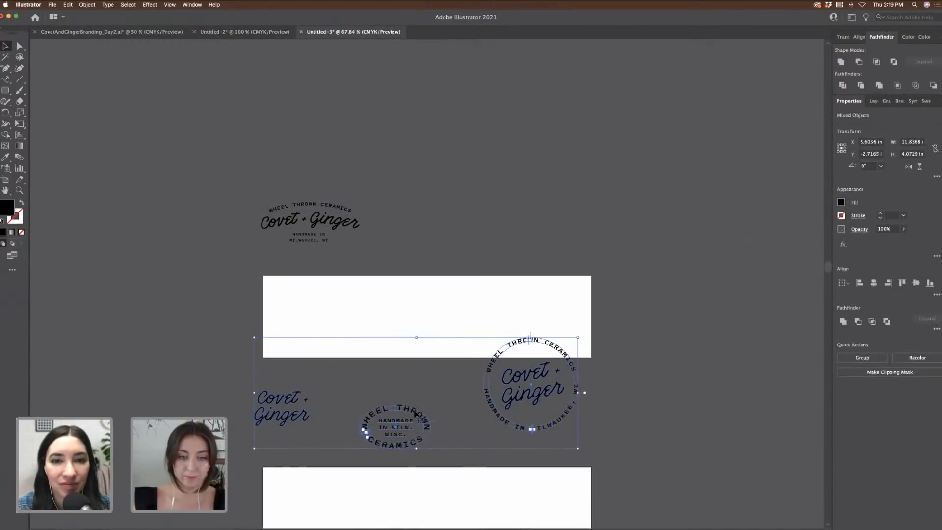
left_click_drag(419, 414, 642, 218)
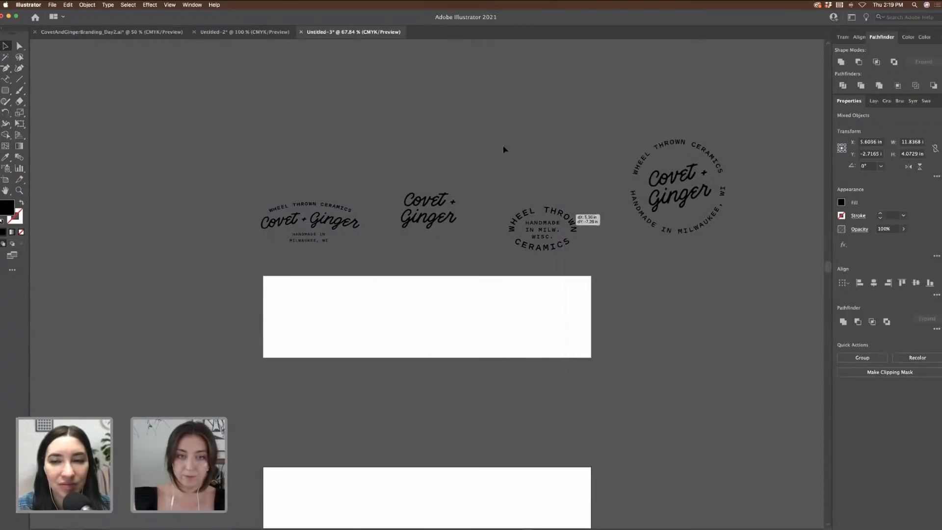
left_click(505, 150)
left_click(172, 32)
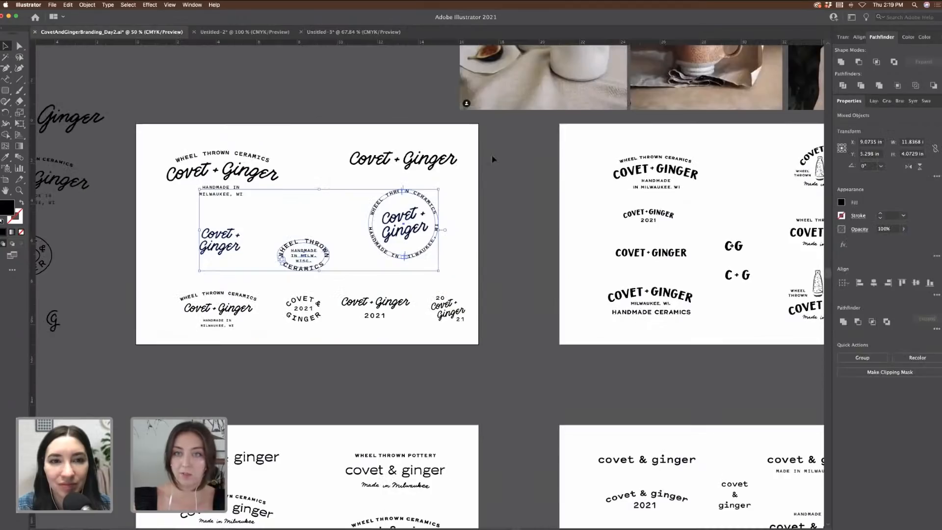
scroll(493, 158, "up", 3)
scroll(493, 158, "right", 15)
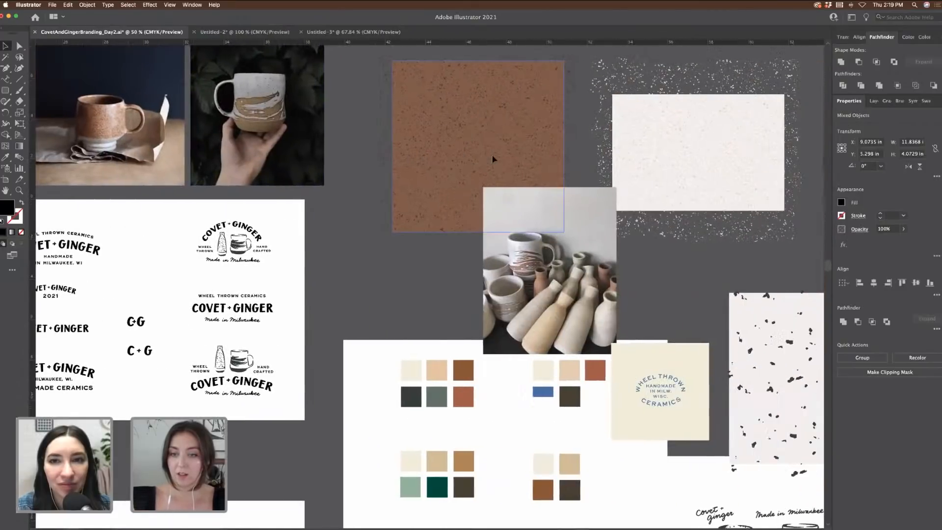
Step: Copy the pottery sketch group into Untitled-3, shrink it, and place it right of the banners
scroll(493, 159, "right", 15)
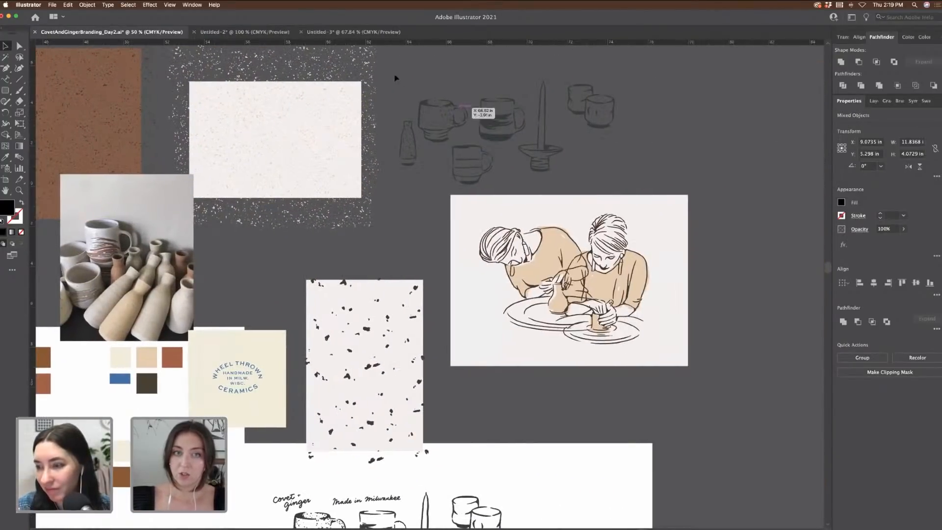
left_click_drag(661, 189, 656, 190)
key("super+c")
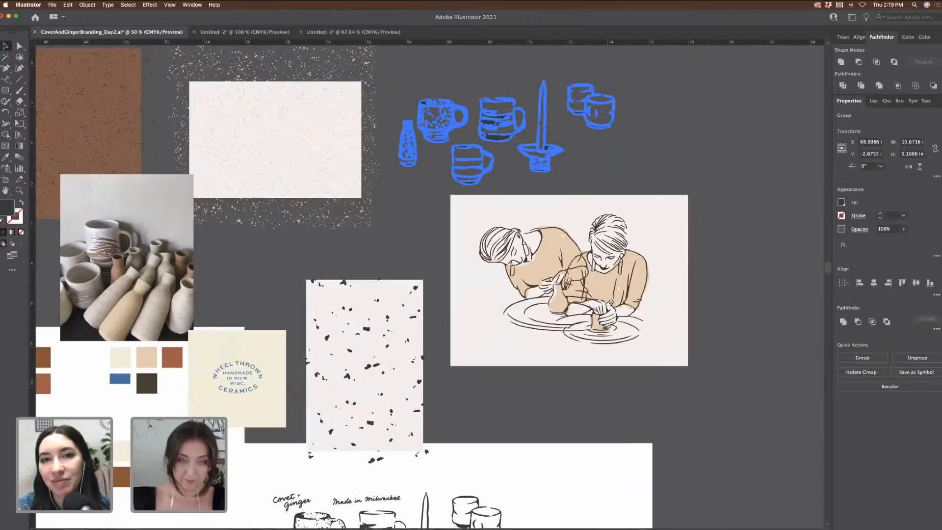
left_click(263, 33)
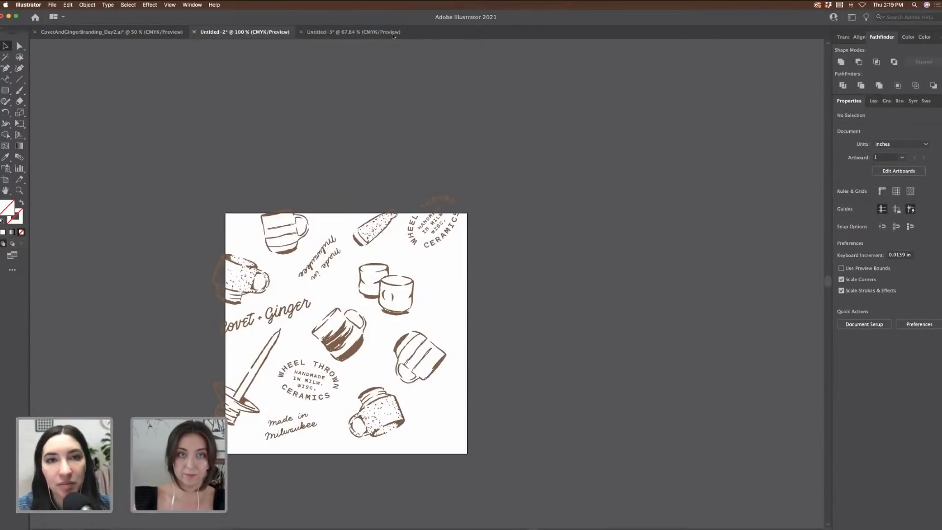
left_click(393, 33)
scroll(604, 263, "right", 3)
key("super+v")
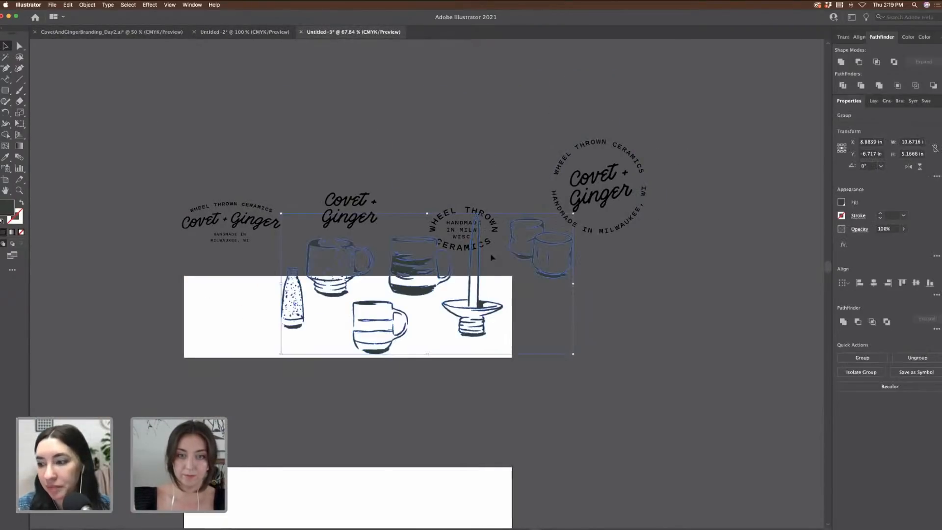
left_click_drag(505, 263, 727, 281)
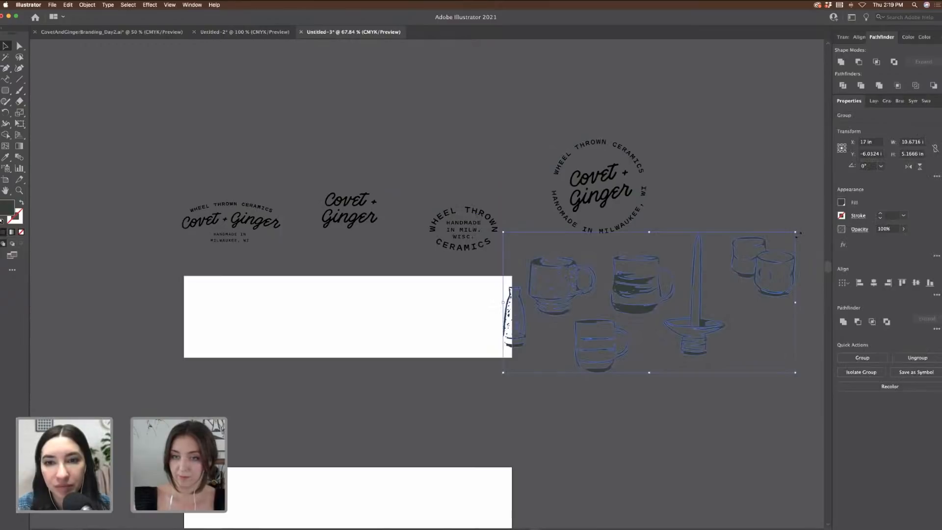
left_click_drag(797, 234, 731, 262)
left_click_drag(610, 294, 661, 296)
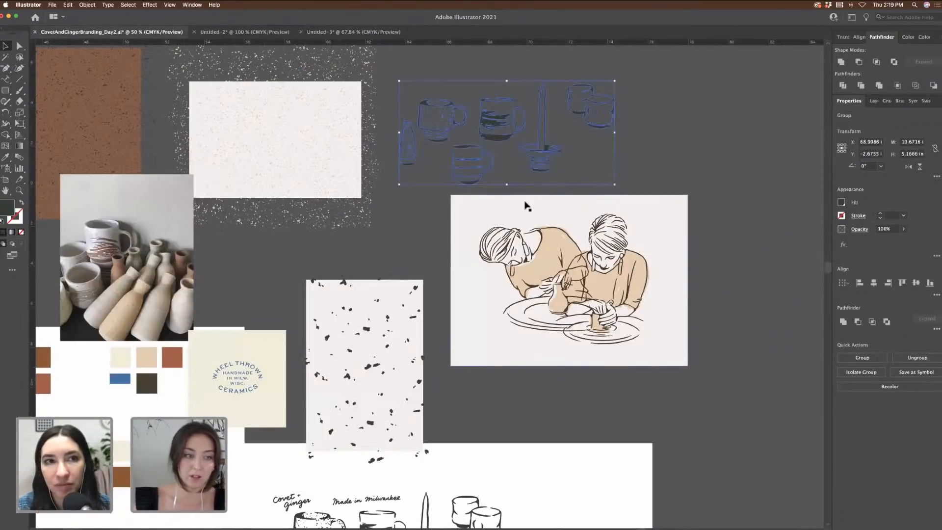
Step: Copy the five brand colour swatches into Untitled-3 beside the round badge
scroll(204, 360, "left", 3)
left_click(204, 360)
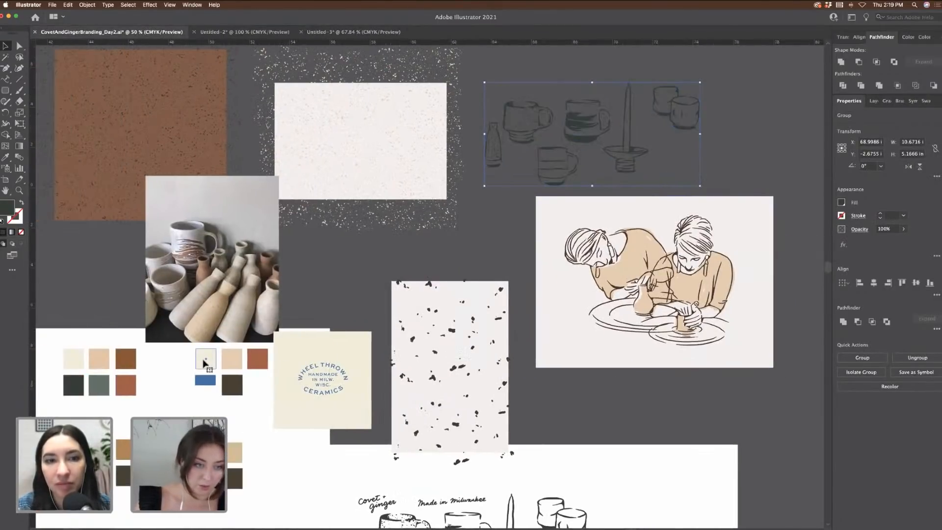
scroll(206, 373, "up", 1)
left_click(220, 402)
left_click(205, 412)
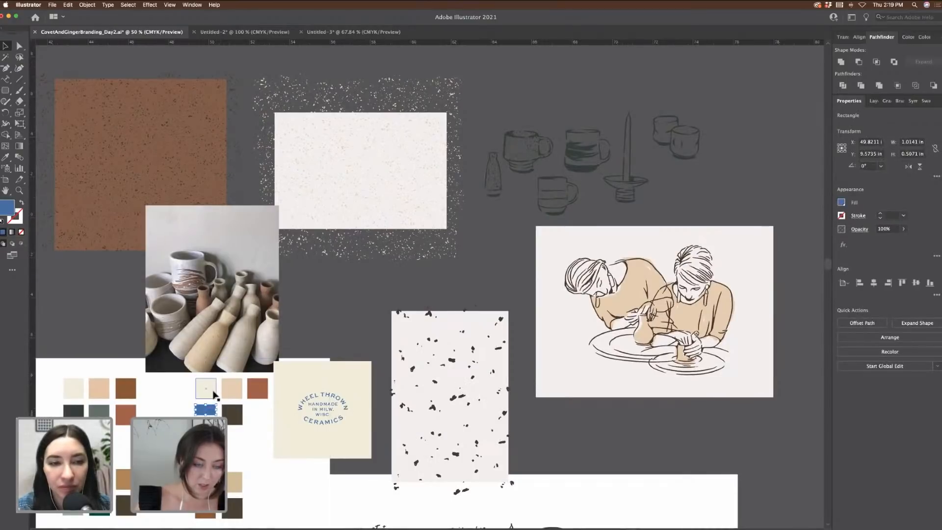
left_click(213, 391, "shift")
left_click(256, 392, "shift")
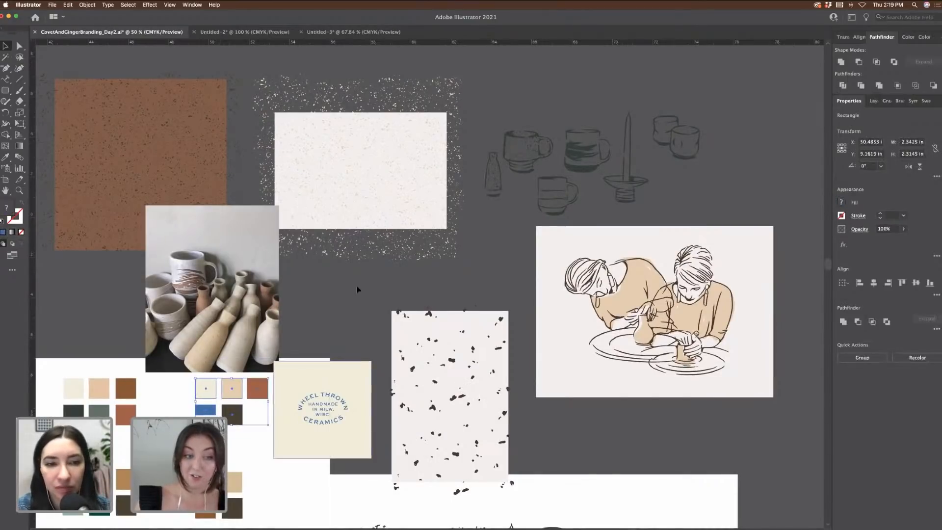
scroll(357, 283, "down", 3)
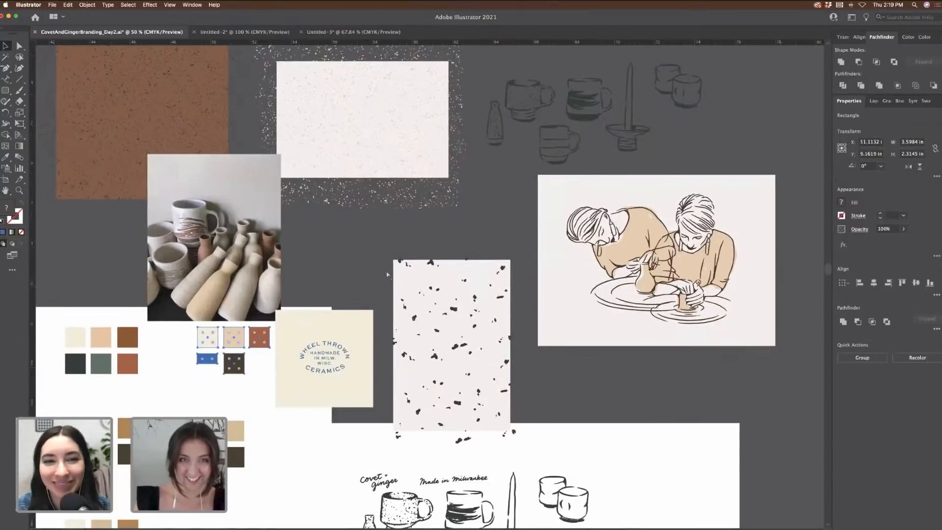
left_click(353, 32)
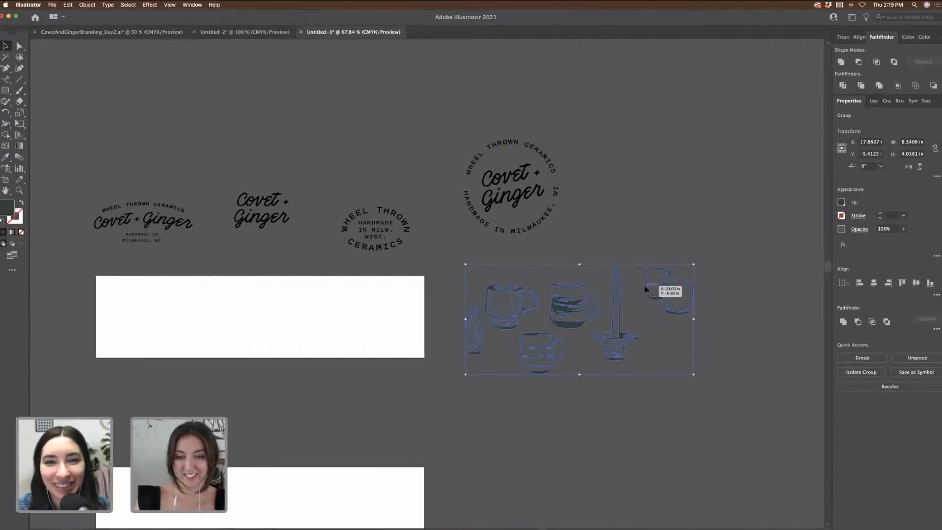
scroll(645, 286, "right", 1)
key("super+v")
left_click_drag(458, 273, 660, 185)
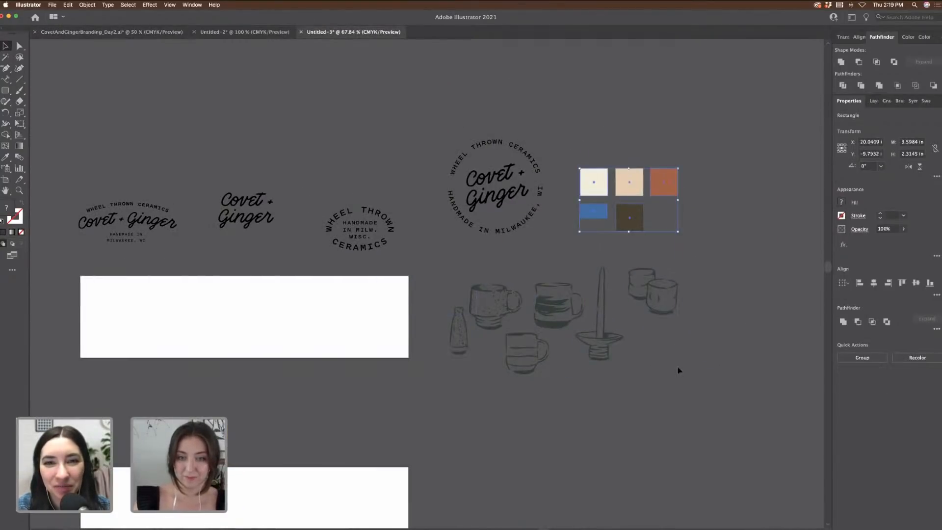
Step: Shrink the pottery sketch group further and select the small bottle sketch
left_click(580, 290)
left_click_drag(678, 267, 661, 271)
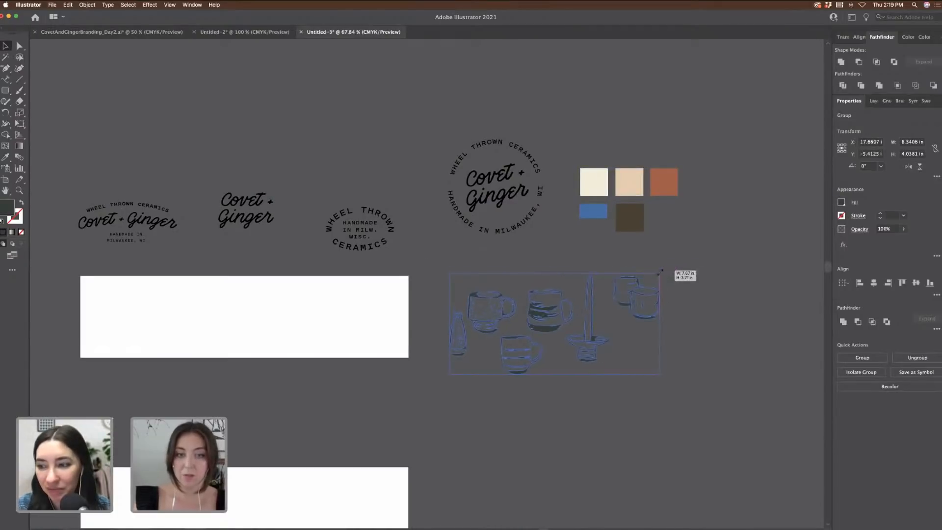
scroll(706, 332, "down", 3)
scroll(707, 331, "left", 2)
left_click(499, 268)
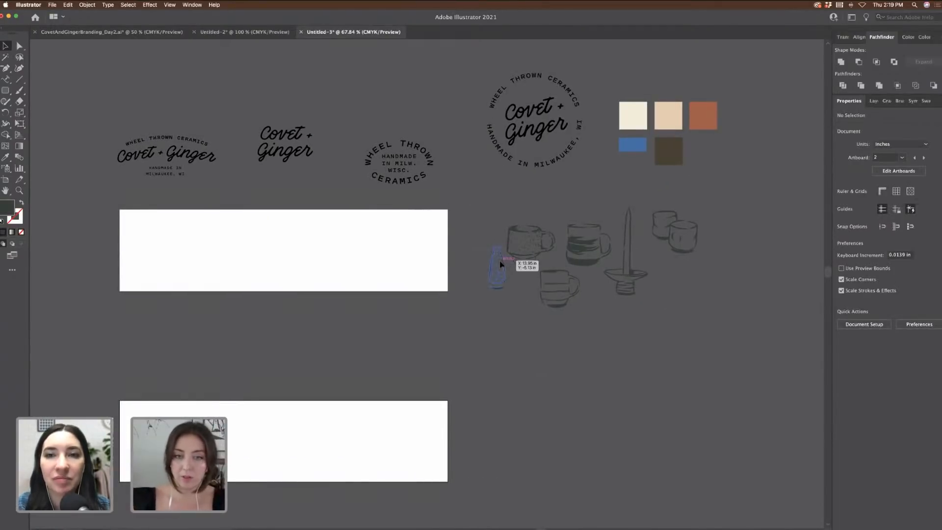
Step: Move the bottle and striped mug sketches onto the banner and nudge them into place
mouse_move(502, 276)
left_mouse_down()
mouse_move(160, 242)
mouse_move(151, 260)
left_mouse_up()
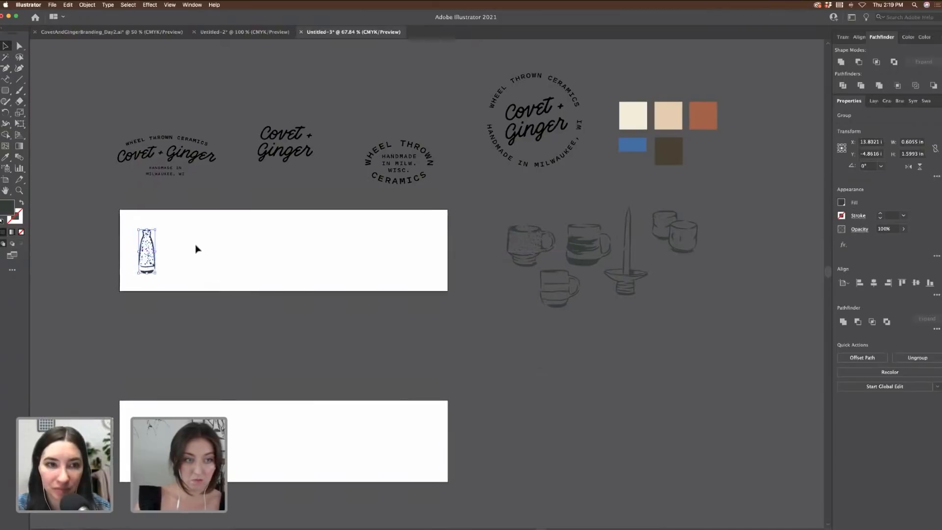
scroll(408, 248, "left", 1)
scroll(409, 248, "left", 1)
left_click(657, 248)
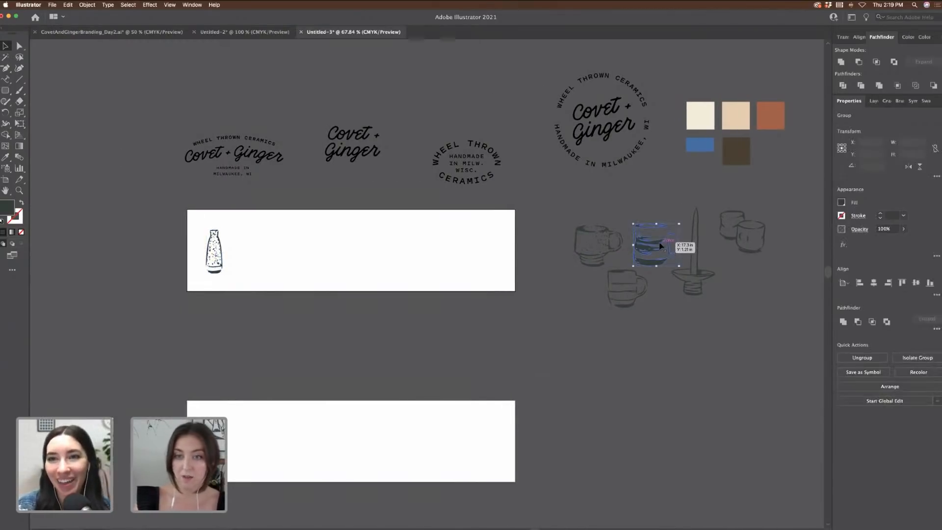
left_click_drag(657, 248, 259, 255)
left_click_drag(218, 251, 217, 248)
left_click_drag(254, 260, 257, 263)
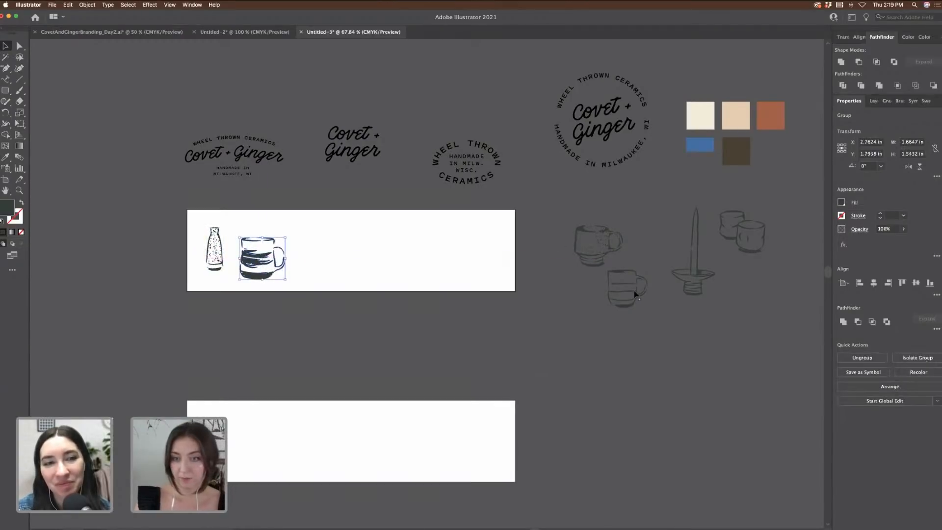
Step: Bring the candlestick onto the banner, shrink the sketches together, and line them up
mouse_move(695, 281)
left_mouse_down()
mouse_move(368, 240)
mouse_move(706, 282)
mouse_move(342, 251)
mouse_move(315, 271)
left_mouse_up()
left_click(685, 279)
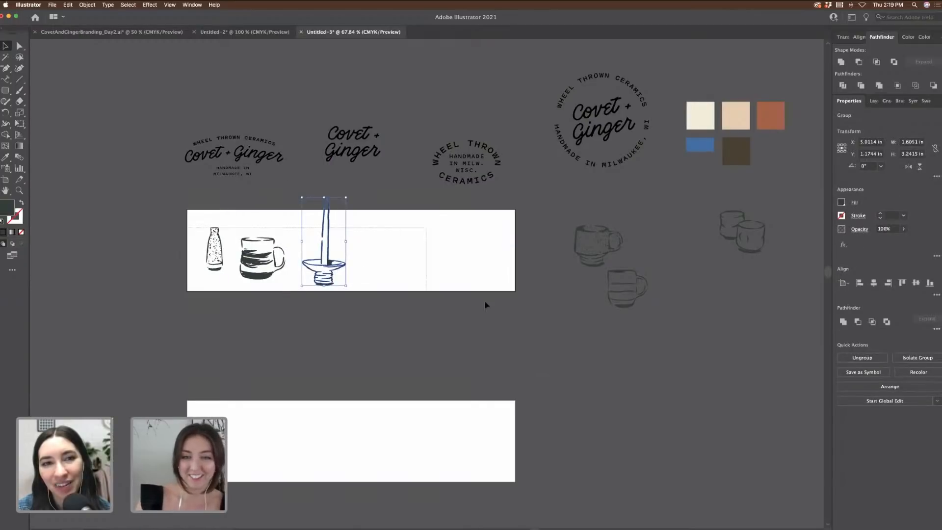
left_click_drag(485, 305, 490, 306)
left_click(579, 239, "shift")
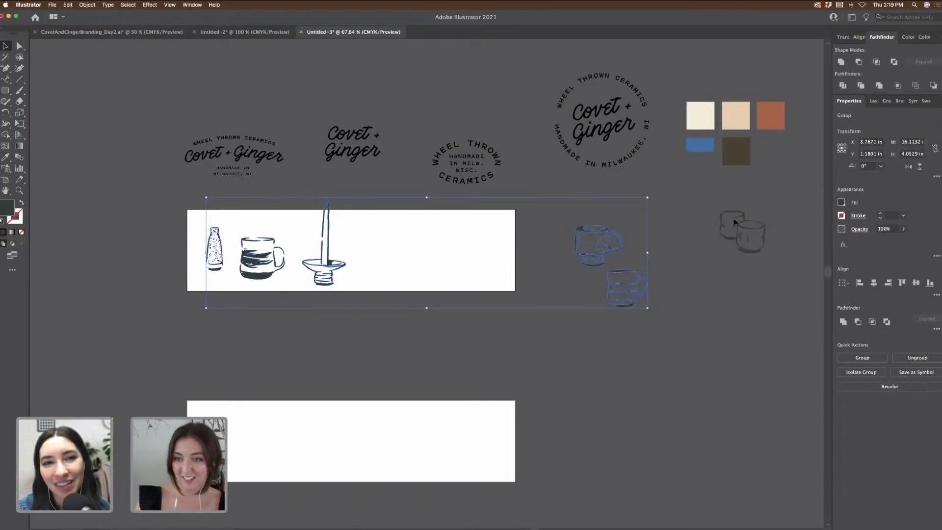
left_click_drag(760, 201, 680, 211)
left_click(712, 230)
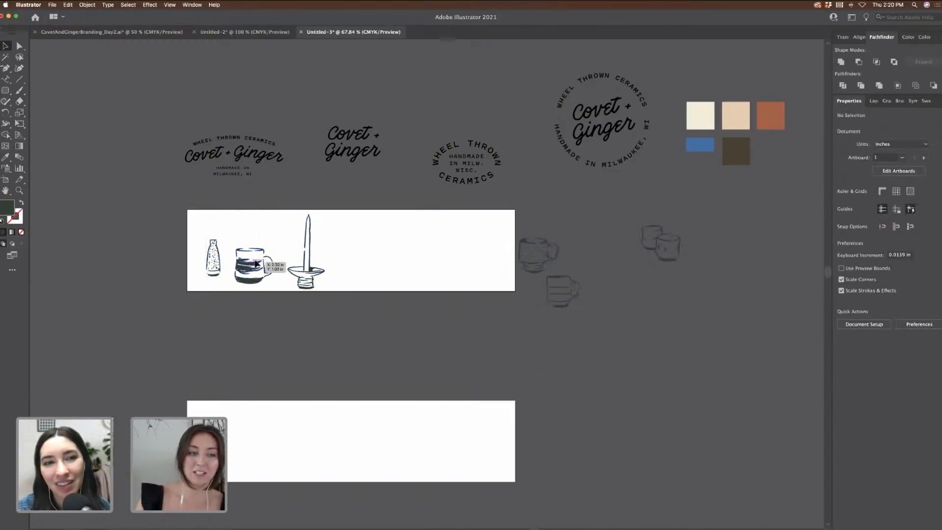
left_click_drag(252, 269, 212, 258)
left_click_drag(312, 276, 308, 269)
Step: Place the speckled and striped mugs beside the bottle and shrink the candlestick to match
key("super+equal")
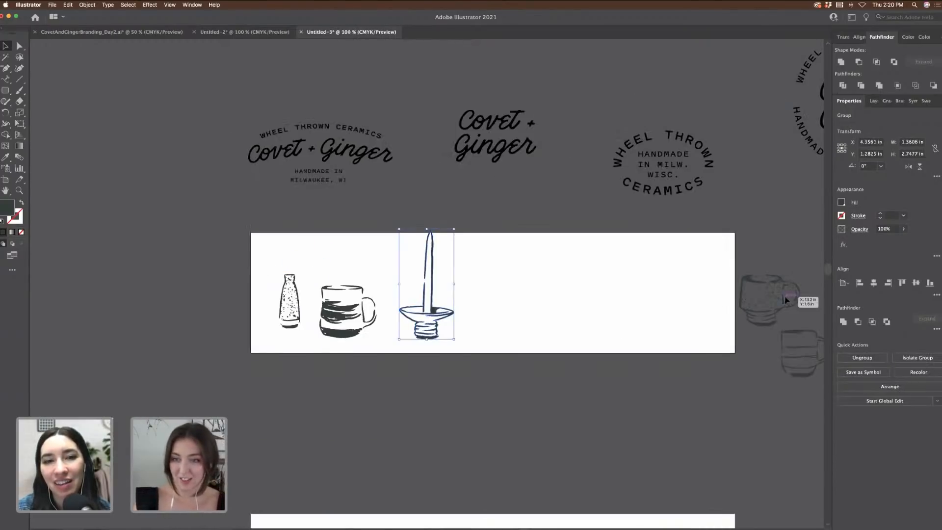
left_click_drag(785, 296, 505, 295)
left_click_drag(808, 350, 567, 306)
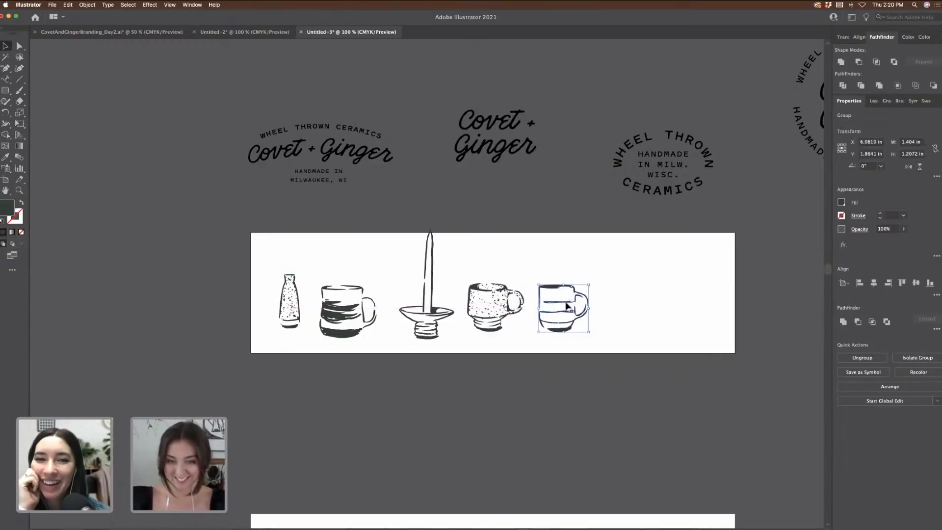
left_click(434, 293)
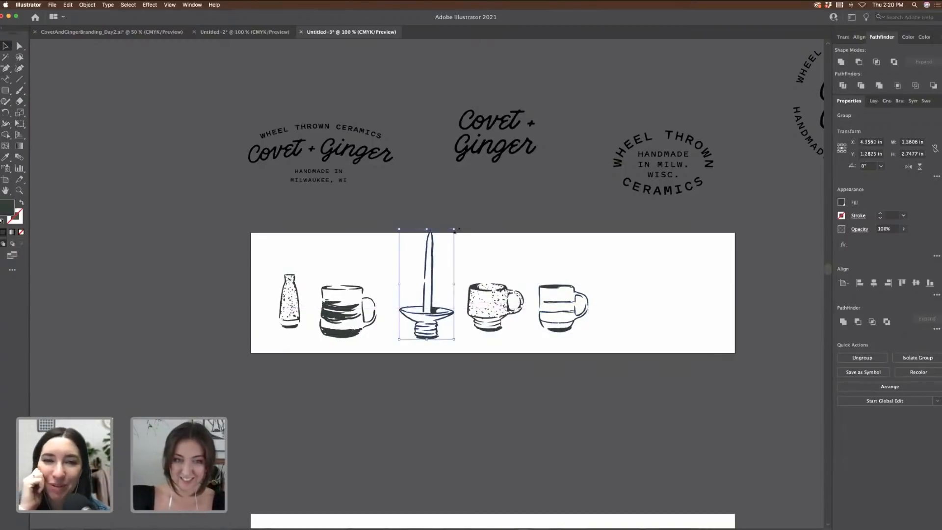
left_click_drag(455, 230, 449, 239)
left_click_drag(428, 271, 426, 273)
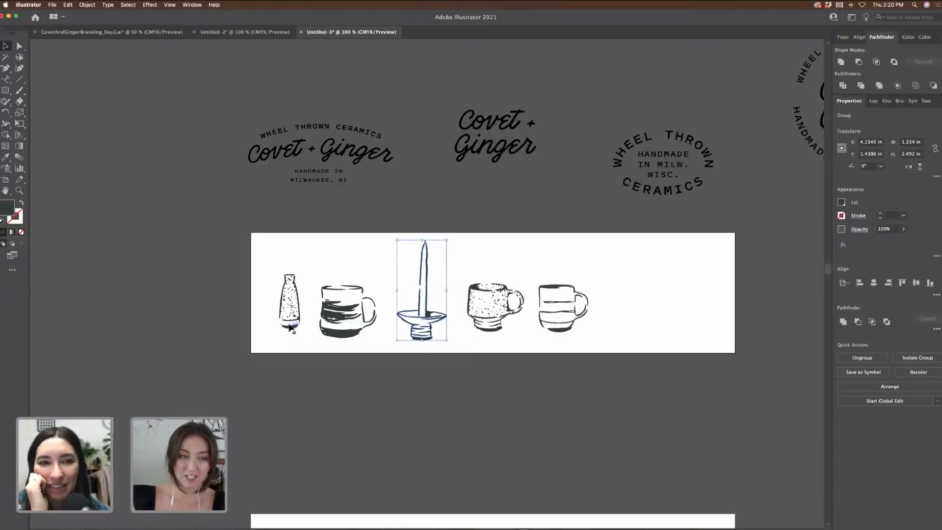
left_click(291, 302)
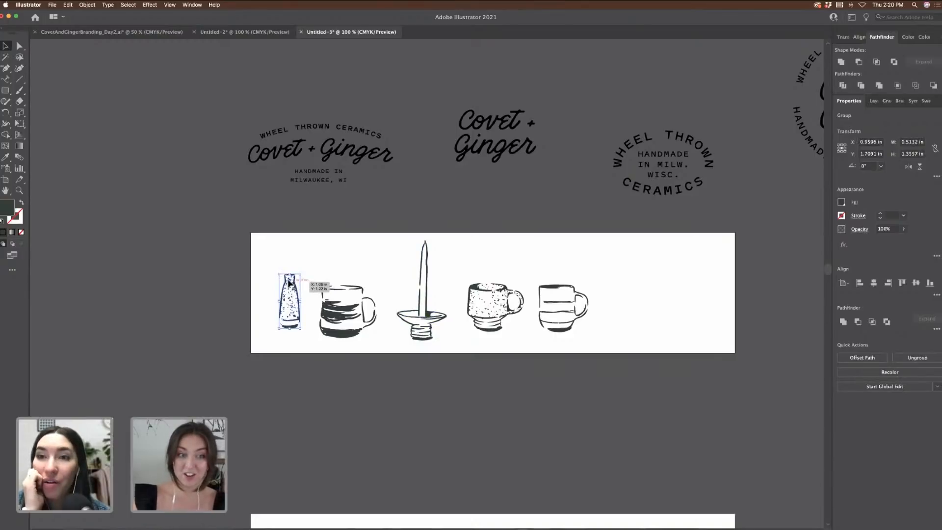
left_click(361, 270)
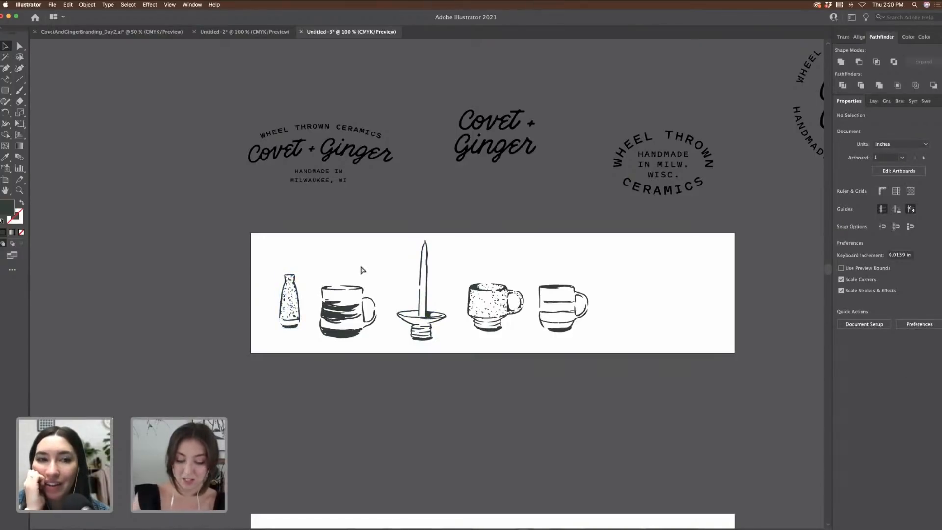
Step: Move the pair of cups onto the right side of the banner
key("super+minus")
mouse_move(765, 281)
left_mouse_down()
mouse_move(668, 292)
mouse_move(582, 276)
mouse_move(584, 285)
mouse_move(604, 269)
mouse_move(591, 269)
mouse_move(609, 294)
mouse_move(629, 293)
mouse_move(612, 294)
left_mouse_up()
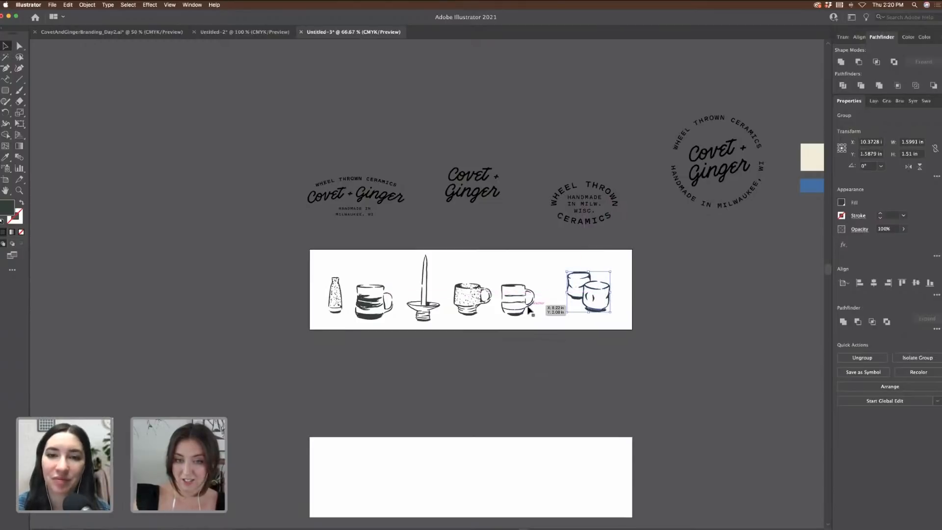
mouse_move(531, 310)
left_mouse_down()
mouse_move(545, 302)
mouse_move(522, 299)
left_mouse_up()
left_click(711, 307)
Step: Nudge the candlestick and striped mug into line at closer zoom
key("super+1")
left_click_drag(436, 328, 440, 329)
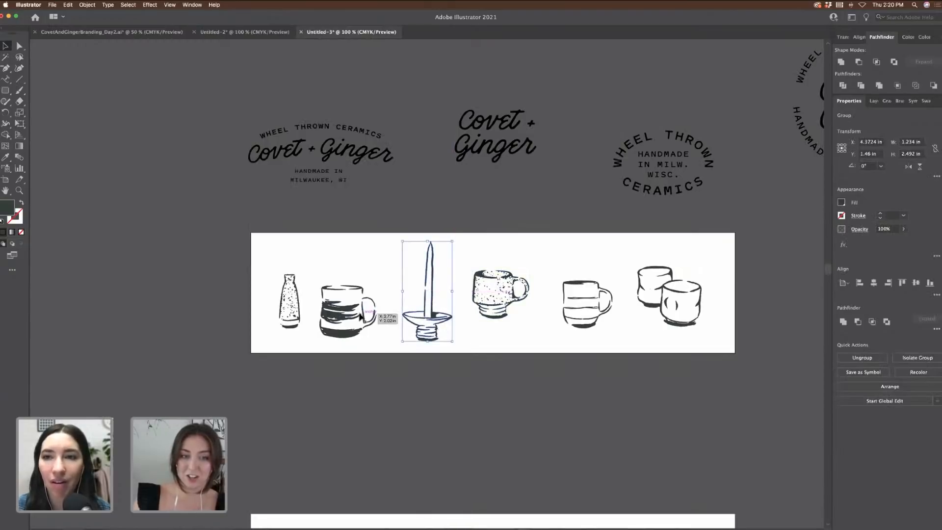
left_click_drag(359, 318, 366, 298)
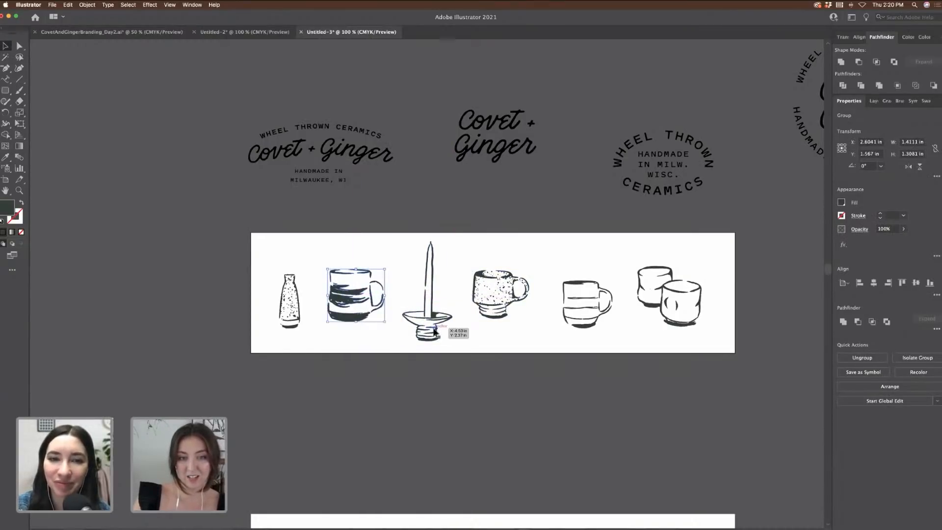
left_click_drag(433, 330, 435, 330)
left_click(490, 347)
Step: Fine-tune the mugs' and bottle's spacing, then select all six pottery drawings
key("super+minus")
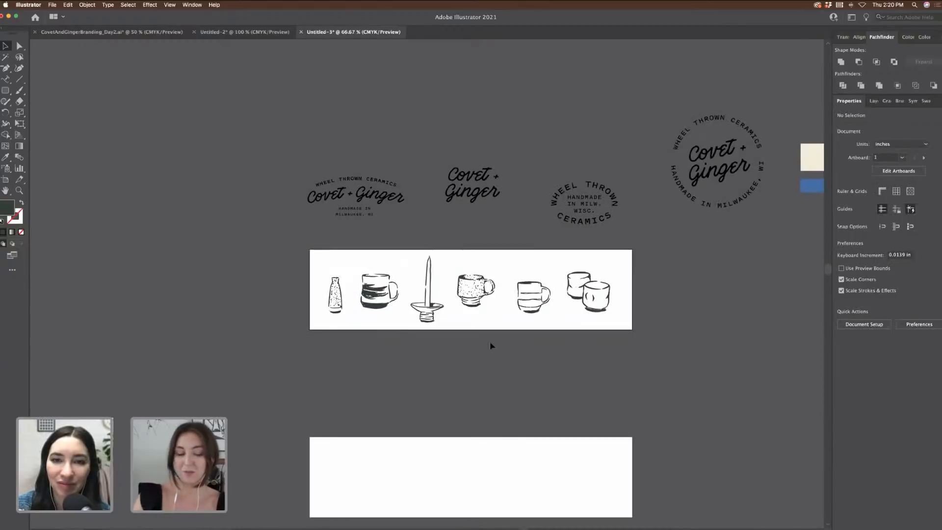
left_click_drag(379, 306, 378, 306)
left_click_drag(474, 300, 474, 296)
left_click_drag(537, 313, 533, 314)
left_click(561, 337)
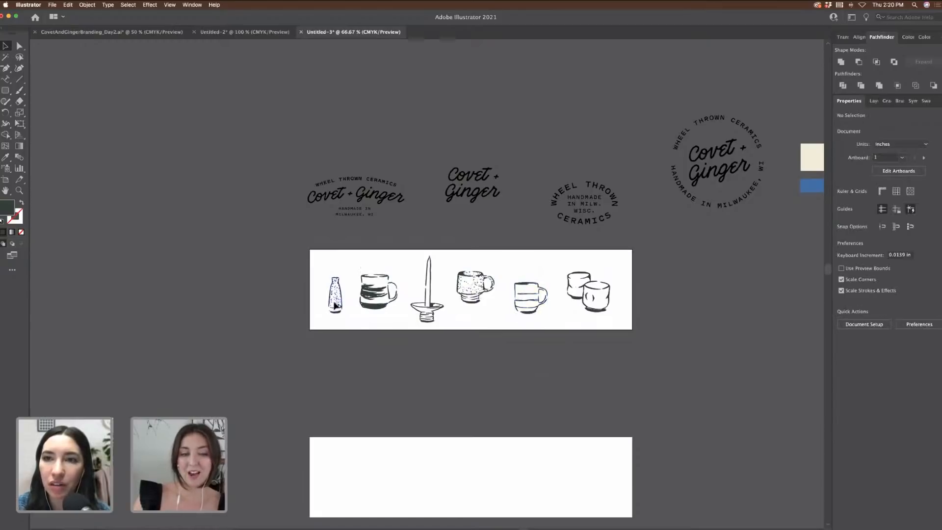
mouse_move(334, 304)
left_mouse_down()
mouse_move(373, 309)
mouse_move(334, 306)
left_mouse_up()
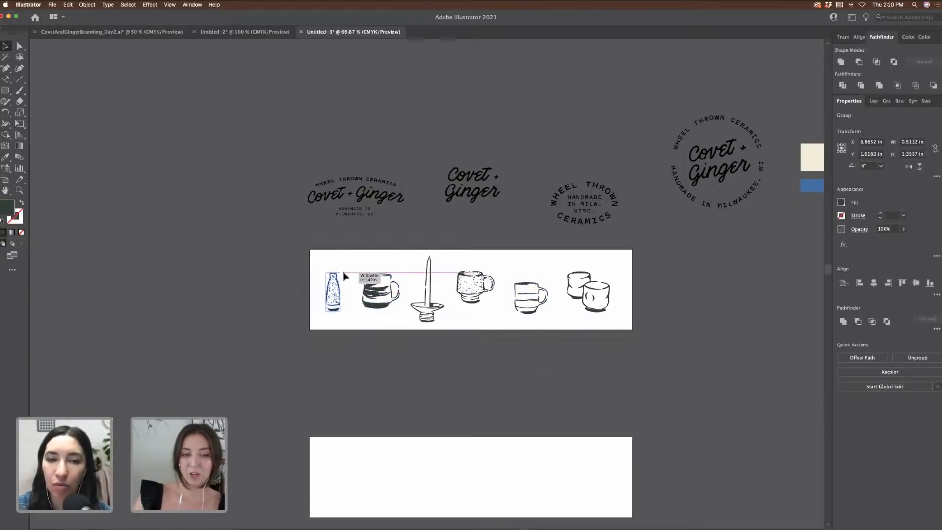
left_click(384, 276)
left_click_drag(665, 375, 663, 374)
scroll(661, 374, "right", 6)
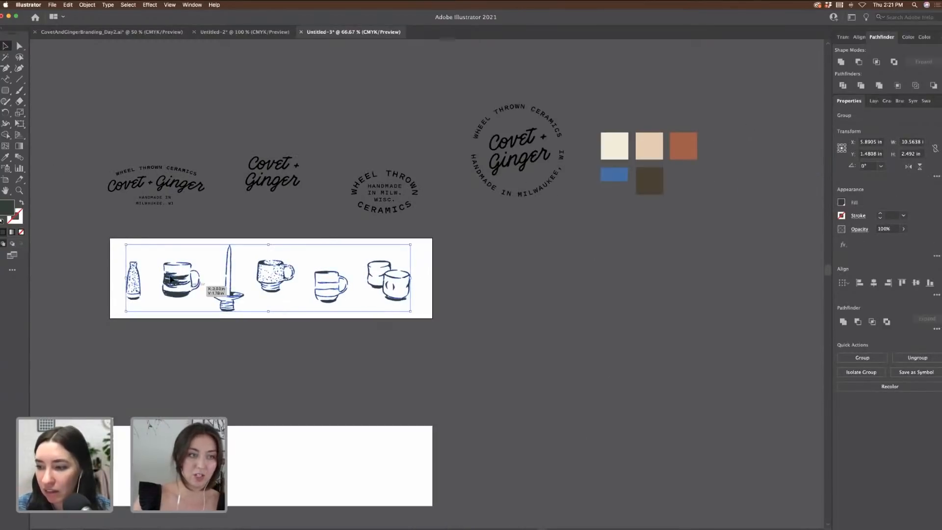
Step: Draw a 24.48 × 3 in rectangle across the top banner and fill it with the cream palette colour
left_click_drag(5, 90, 31, 89)
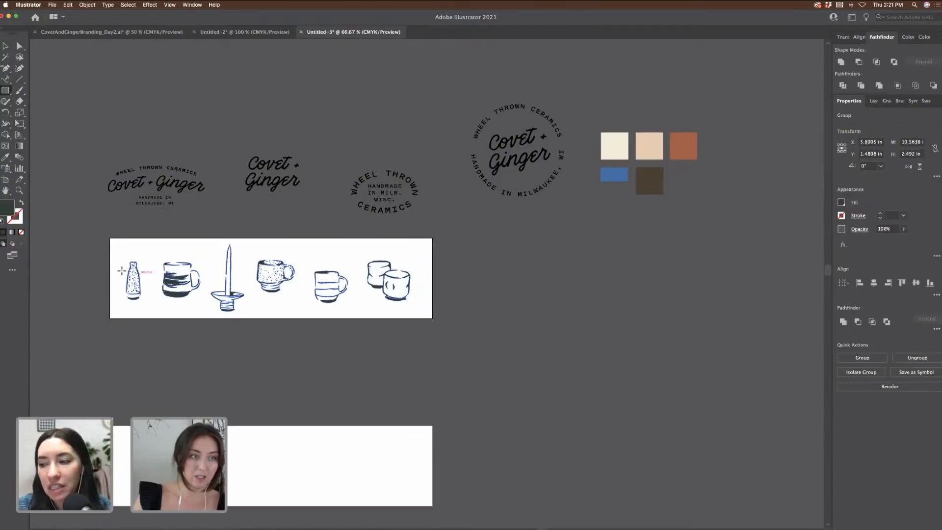
left_click_drag(110, 239, 768, 319)
left_click(128, 77)
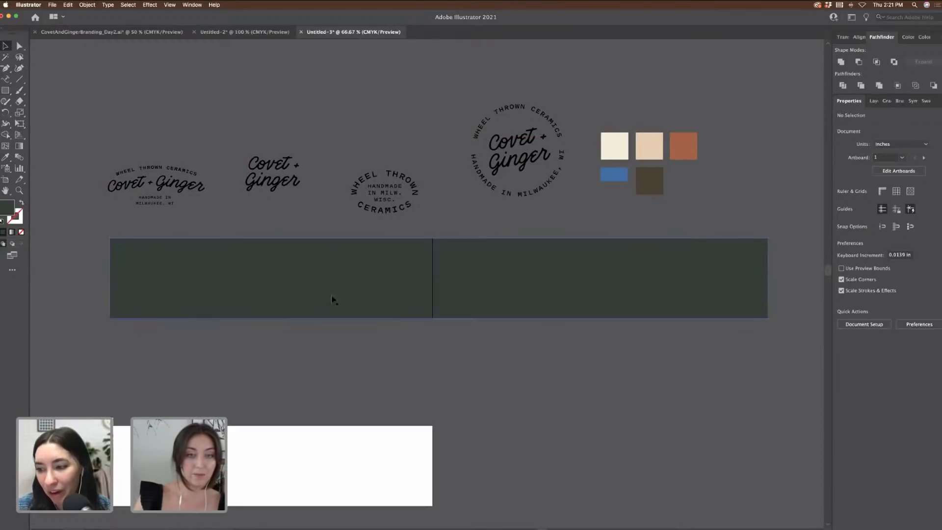
left_click(300, 292)
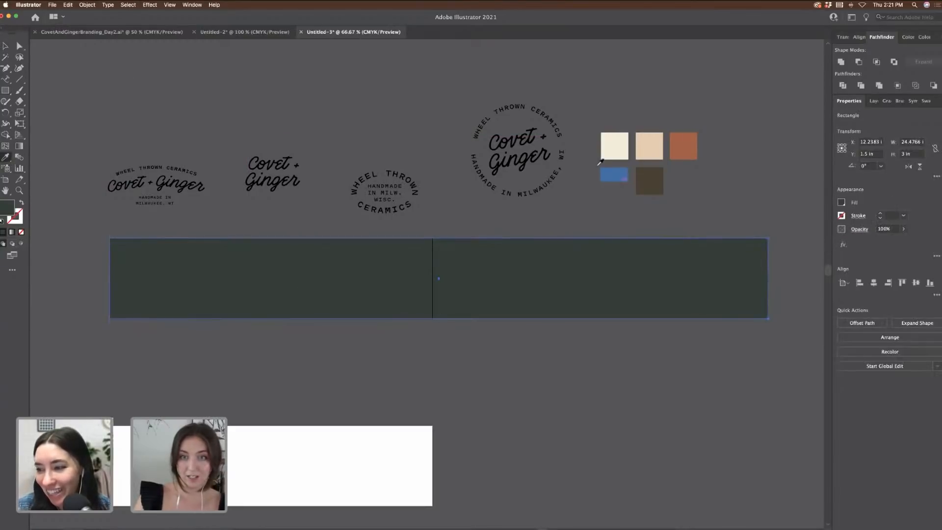
left_click(613, 149)
Step: Send the cream rectangle behind the pottery and select just the pottery row
left_click(5, 46)
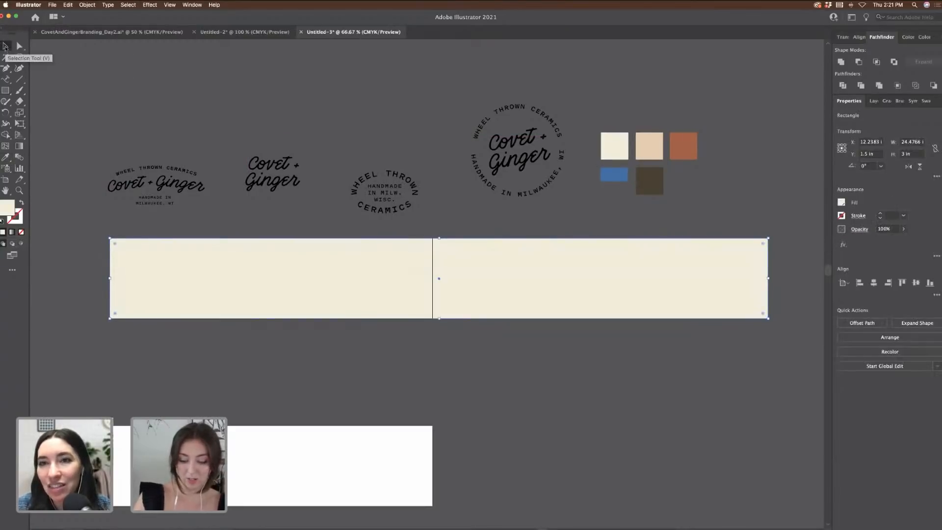
key("super+shift+bracketleft")
left_click(349, 378)
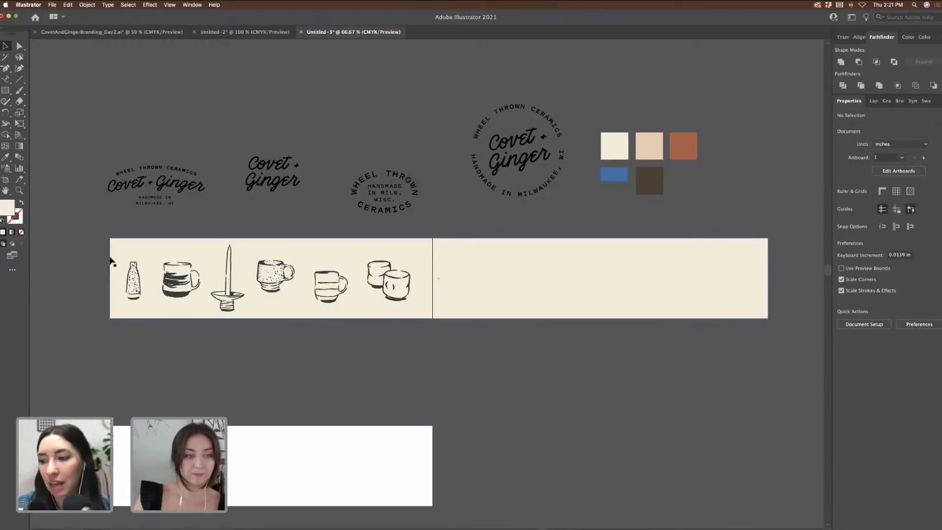
left_click_drag(403, 352, 654, 309)
left_click(355, 306, "shift")
Step: Stretch the cream strip to about 44.5 in and copy the pottery row to its right end
key("super+minus")
key("super+minus")
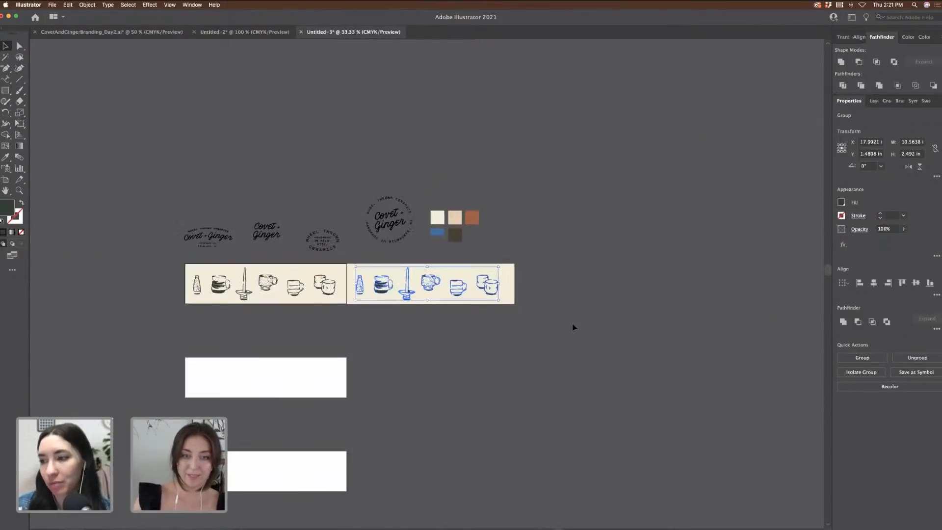
left_click(513, 290)
left_click_drag(779, 282, 782, 284)
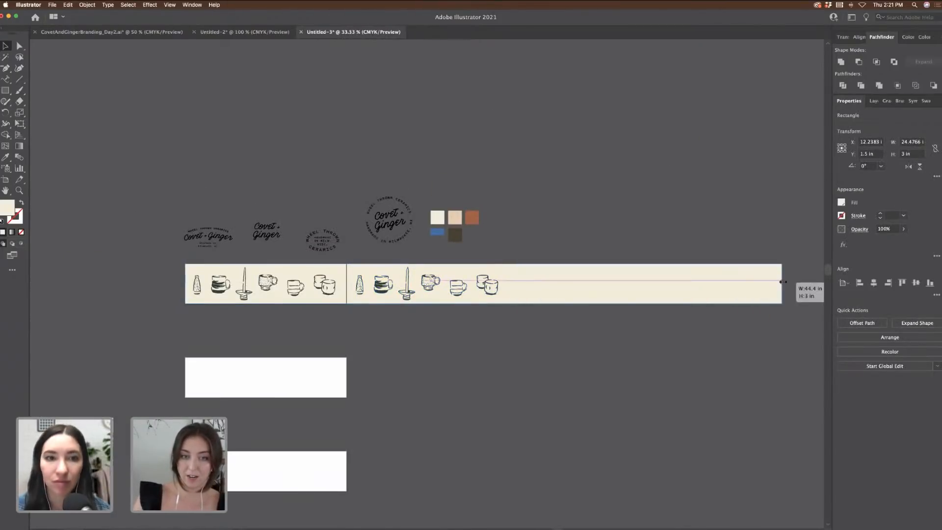
left_click(513, 204)
left_click(489, 288)
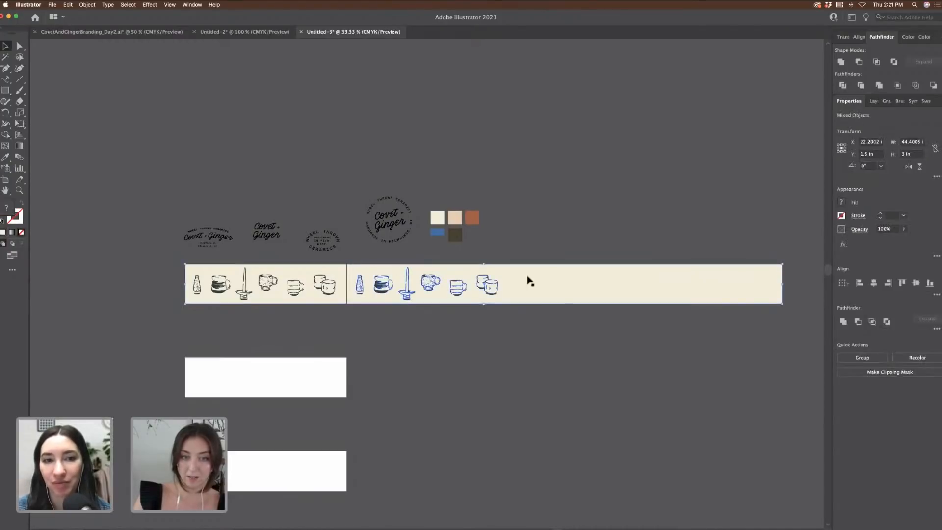
left_click_drag(488, 288, 645, 296)
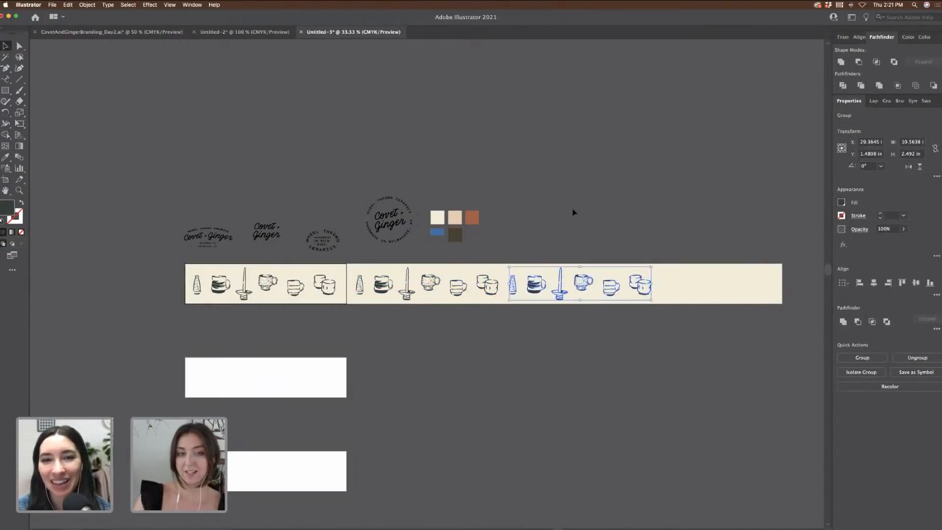
left_click(574, 211)
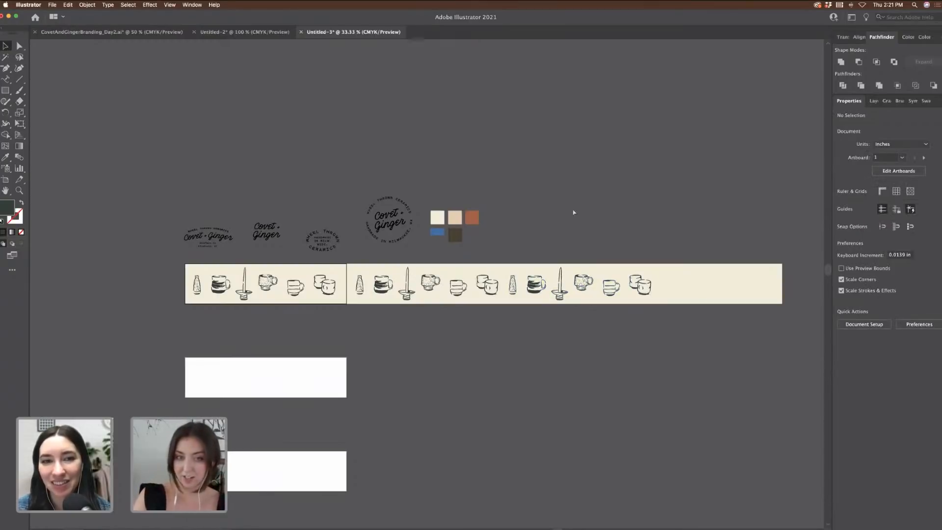
key("super+1")
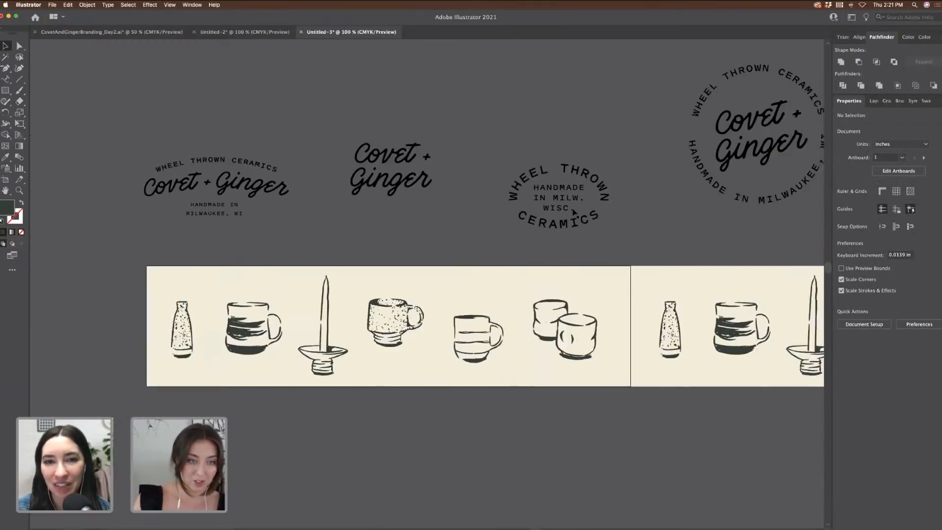
Step: Zoom in on the candlestick and select its anchor points with Direct Selection
scroll(573, 211, "left", 1)
key("super+plus")
key("super+plus")
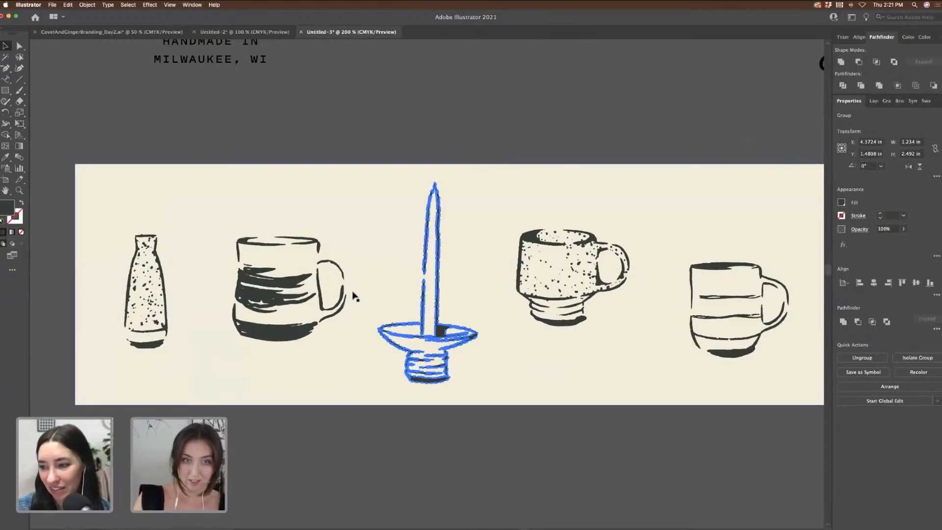
left_click(385, 127)
key("super+plus")
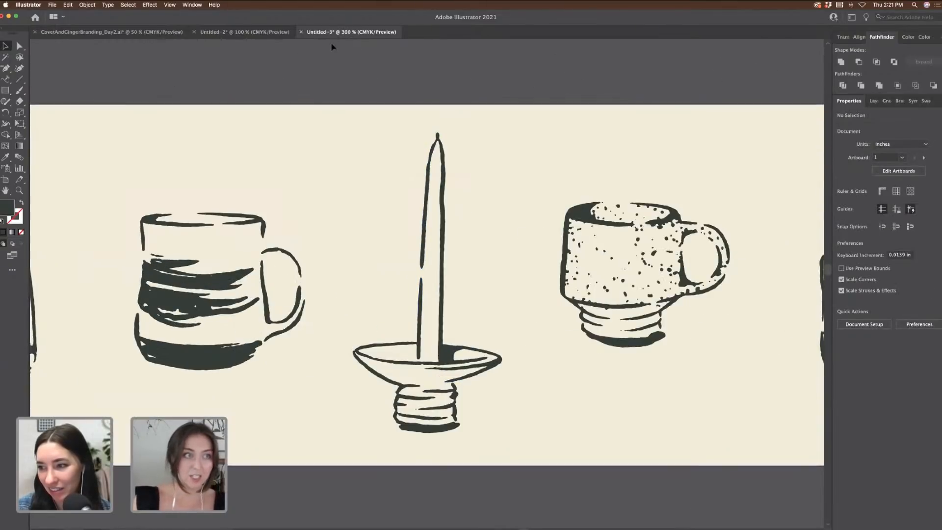
key("a")
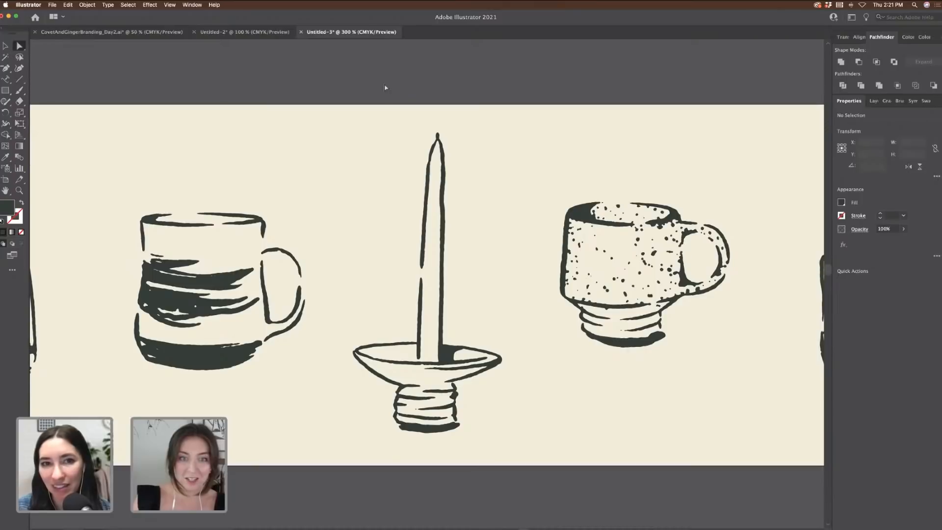
left_click_drag(491, 264, 491, 263)
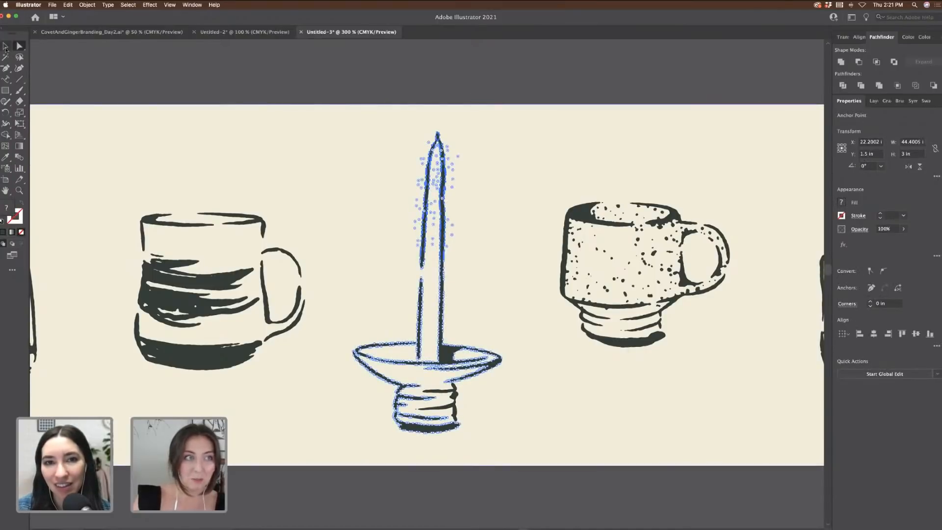
left_click(5, 48)
left_click(247, 70)
key("super+minus")
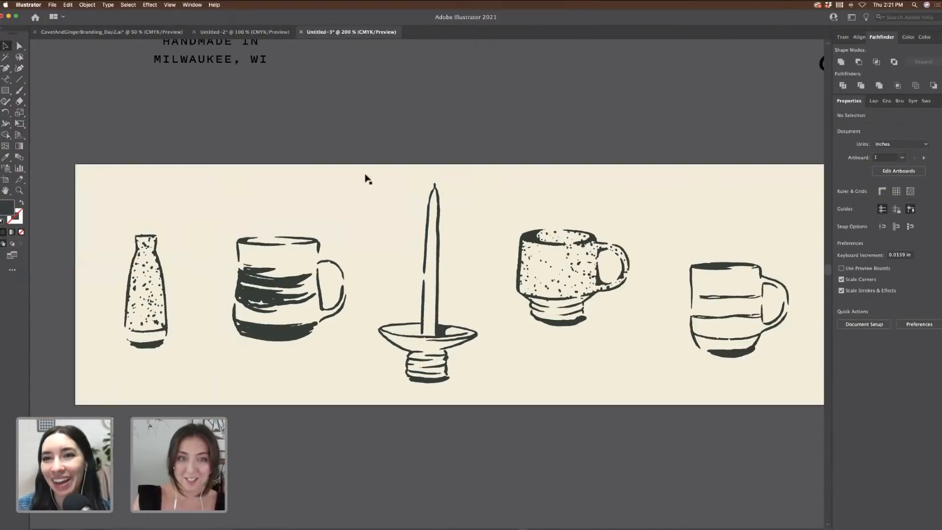
Step: Move the candlestick to the pasteboard and pull a candle anchor point downward
left_click(446, 231)
scroll(441, 236, "left", 10)
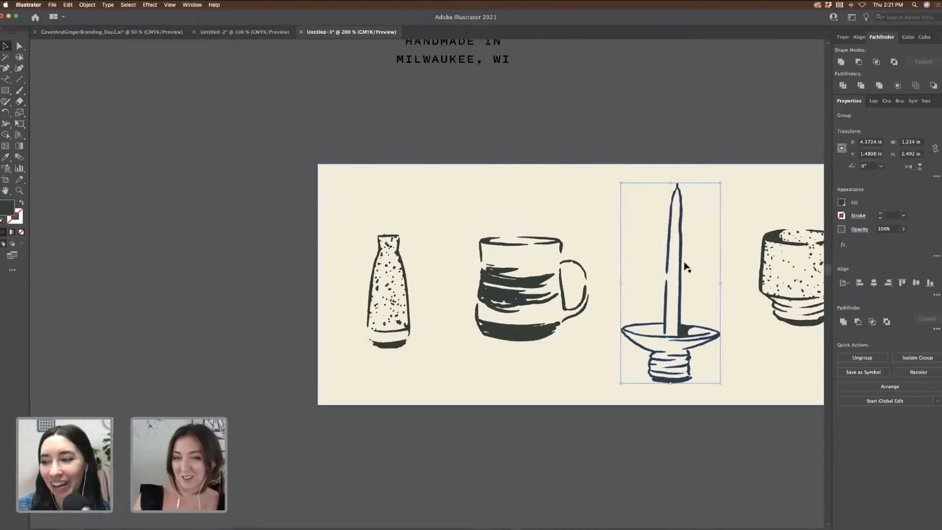
left_click_drag(686, 267, 194, 248)
scroll(193, 248, "left", 4)
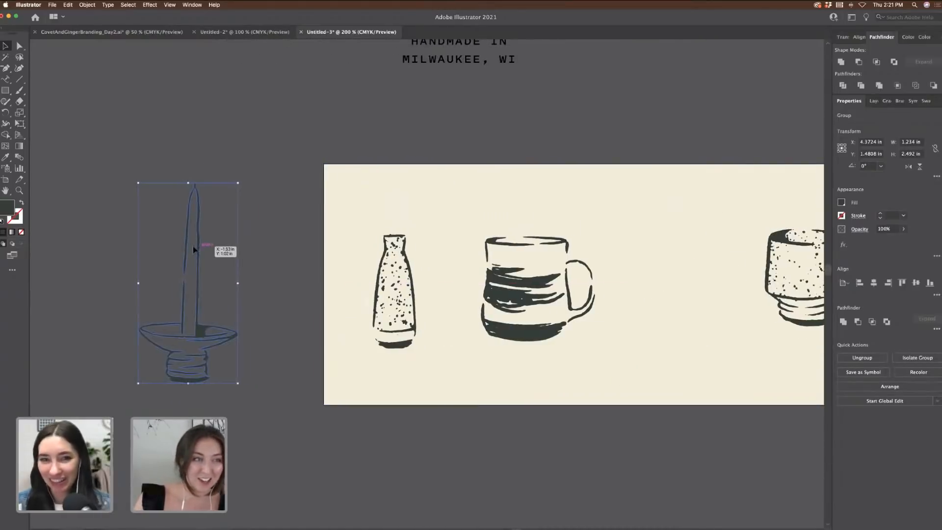
left_click(20, 47)
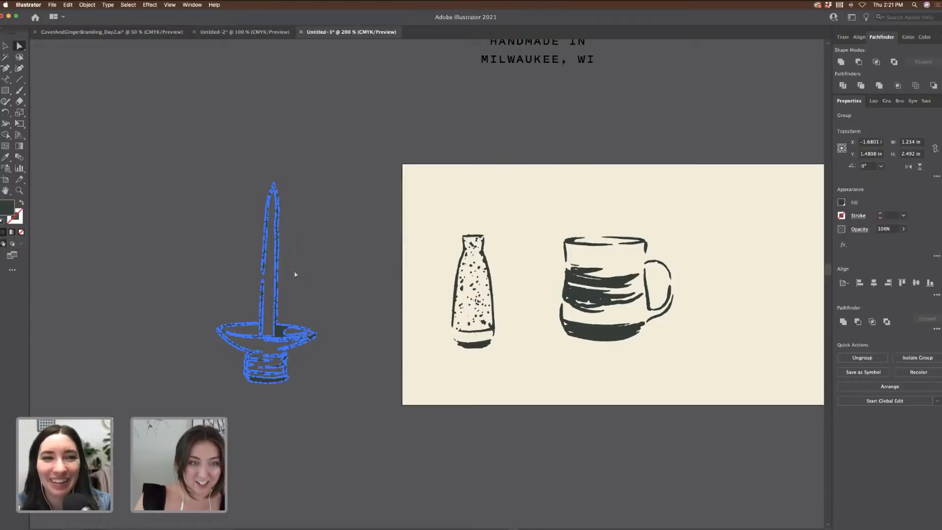
left_click_drag(279, 236, 278, 279)
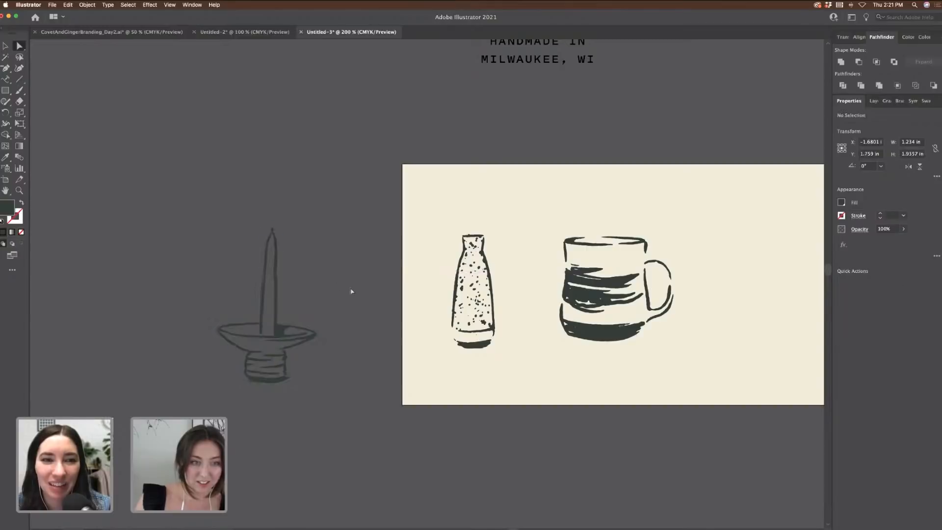
left_click(74, 88)
key("v")
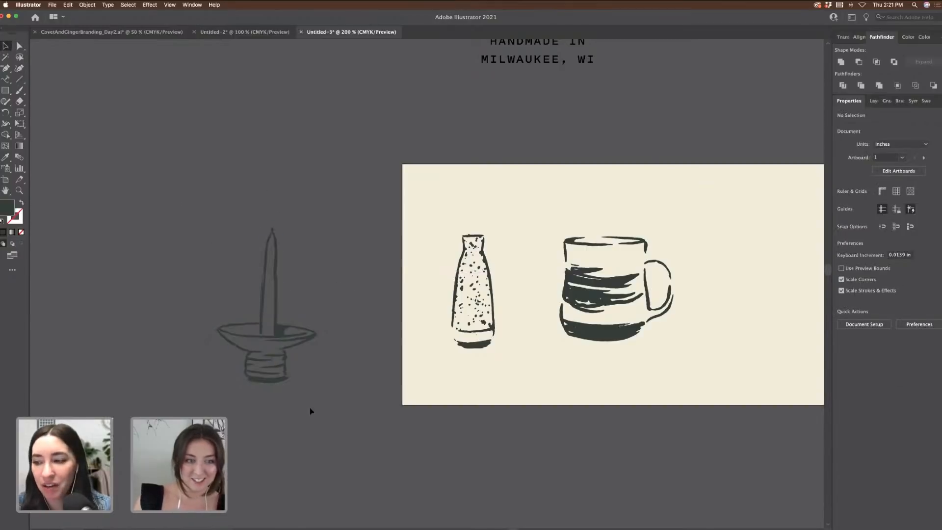
Step: Place the candlestick between the striped and speckled mugs, aligned with the other pots
left_click(280, 378)
scroll(318, 394, "right", 3)
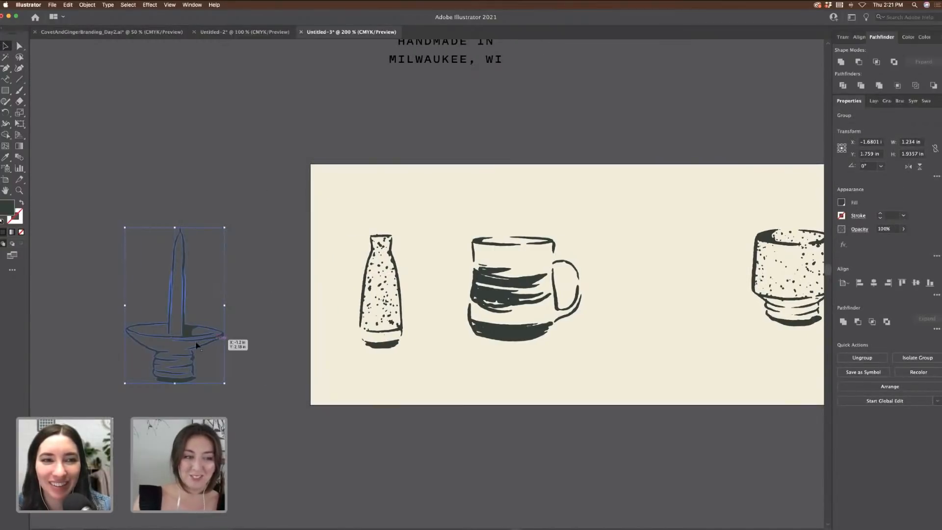
left_click_drag(196, 346, 673, 333)
scroll(673, 333, "right", 3)
key("super+0")
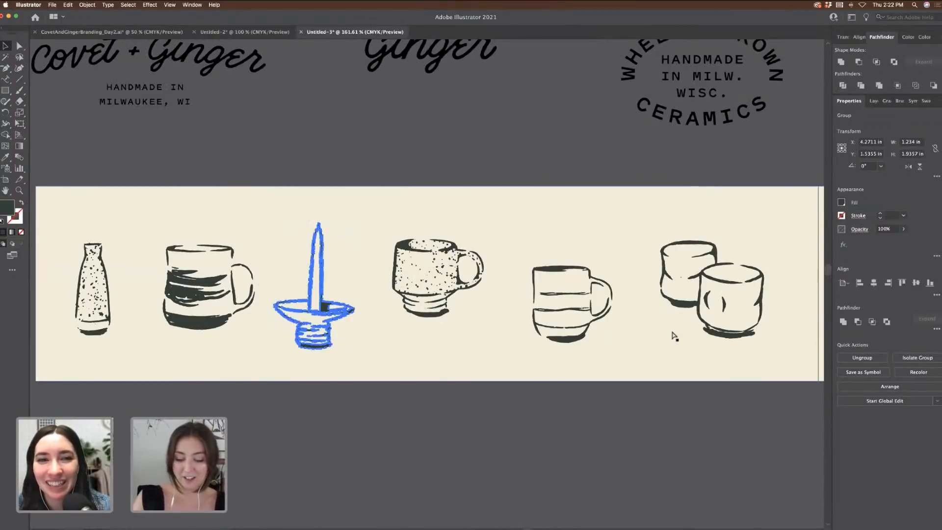
key("super+minus")
left_click(428, 165)
left_click_drag(447, 314, 448, 315)
left_click(441, 120)
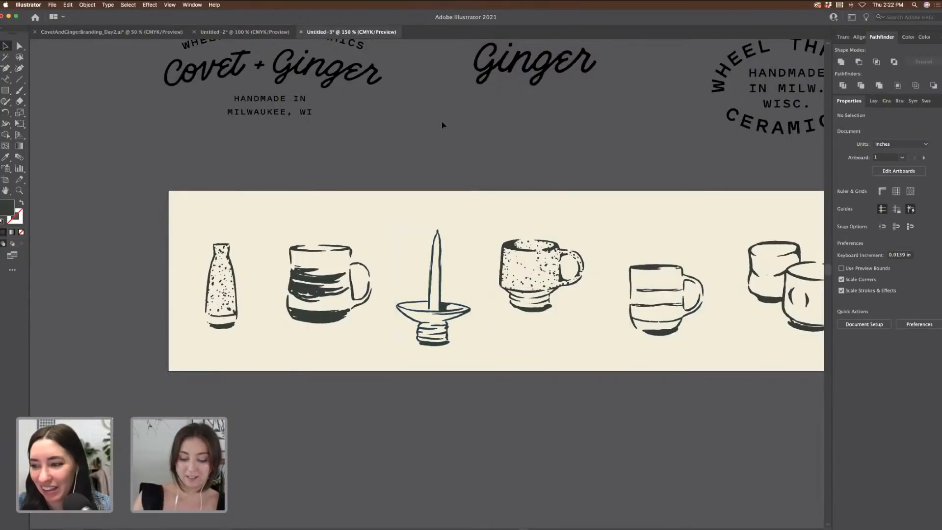
key("super+minus")
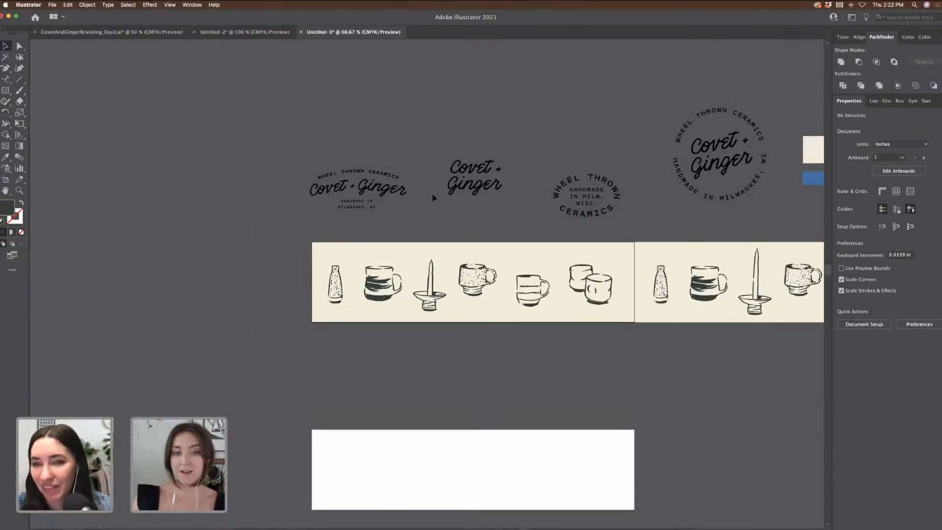
Step: Delete the candlestick and other duplicate pottery illustrations from the second banner
scroll(539, 245, "right", 3)
left_click(669, 281)
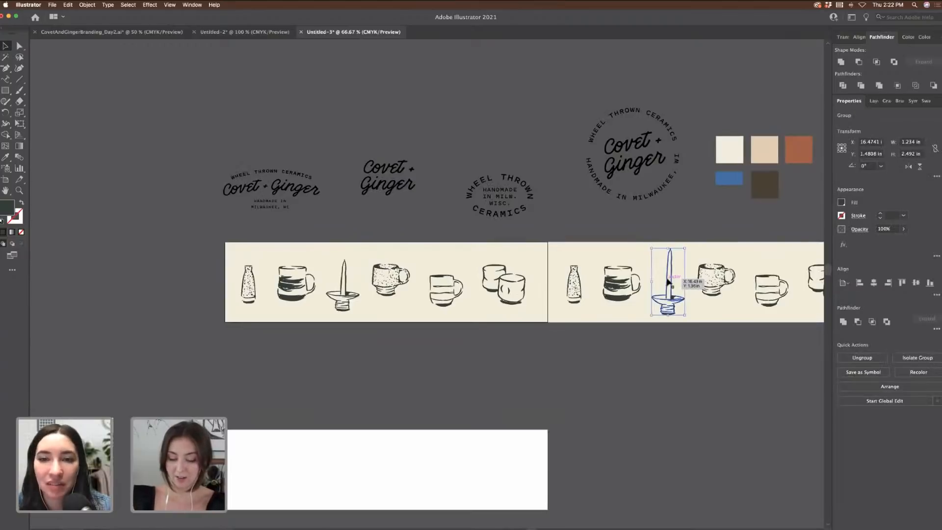
key("Delete")
scroll(419, 238, "right", 5)
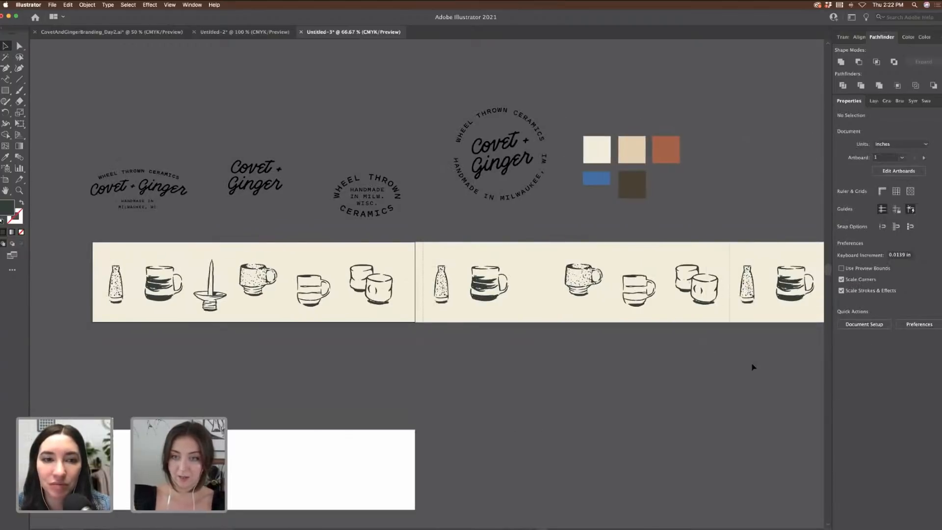
left_click_drag(752, 363, 769, 319)
left_click(768, 317, "shift")
key("Delete")
scroll(766, 313, "right", 2)
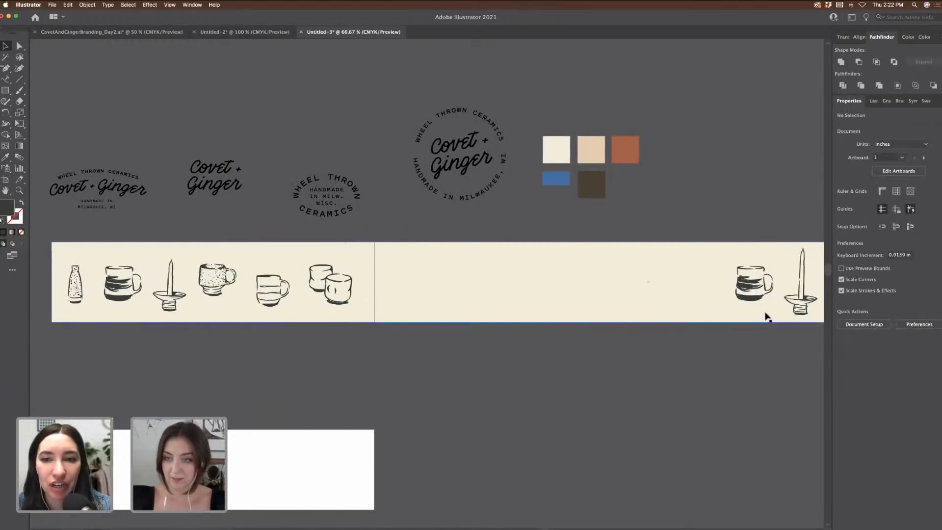
scroll(767, 315, "right", 5)
left_click(764, 314)
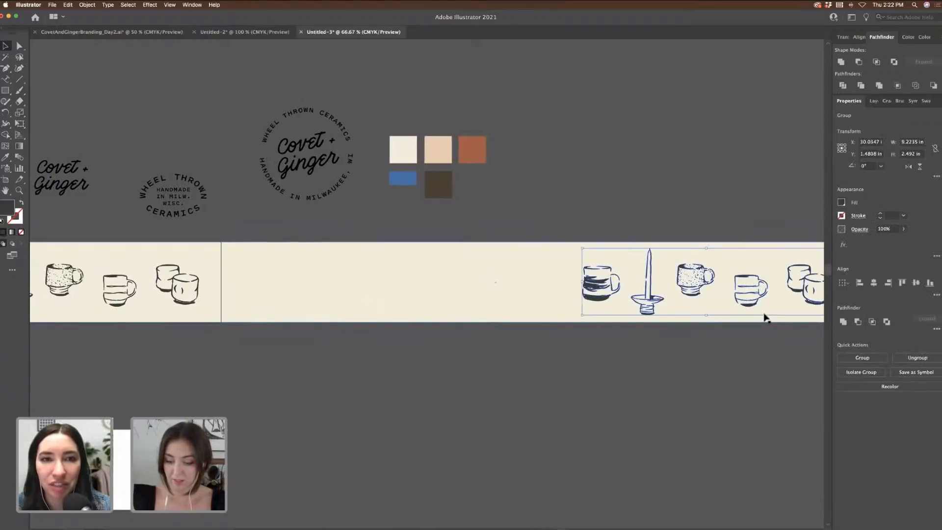
key("Delete")
scroll(765, 317, "right", 15)
Step: Move the empty cream strip to the lower artboard and place the Wheel Thrown Ceramics logo on it
scroll(765, 317, "down", 1)
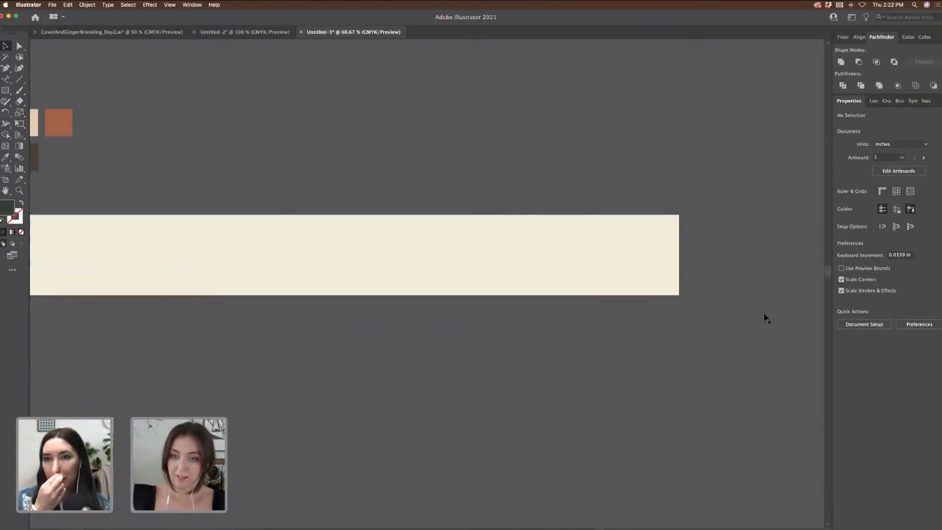
scroll(766, 317, "left", 20)
scroll(766, 317, "up", 1)
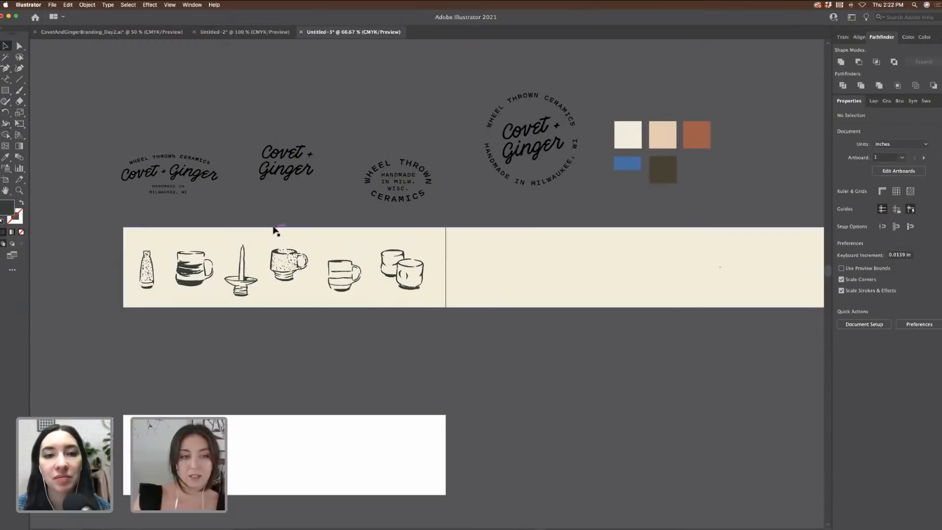
scroll(273, 231, "left", 3)
scroll(273, 231, "down", 2)
left_click_drag(399, 188, 406, 373)
left_click(370, 332)
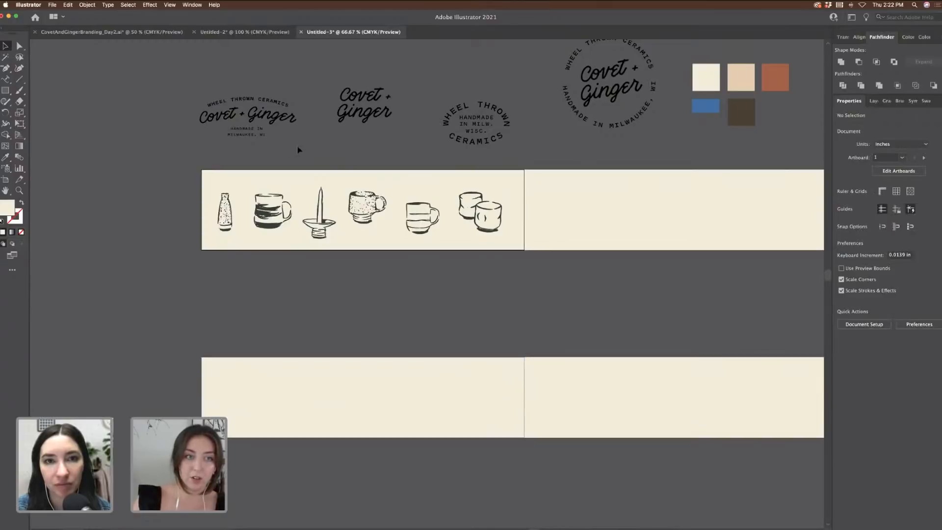
left_click_drag(276, 119, 317, 381)
Step: Scale up the Wheel Thrown Ceramics logo slightly on the lower banner
key("super+1")
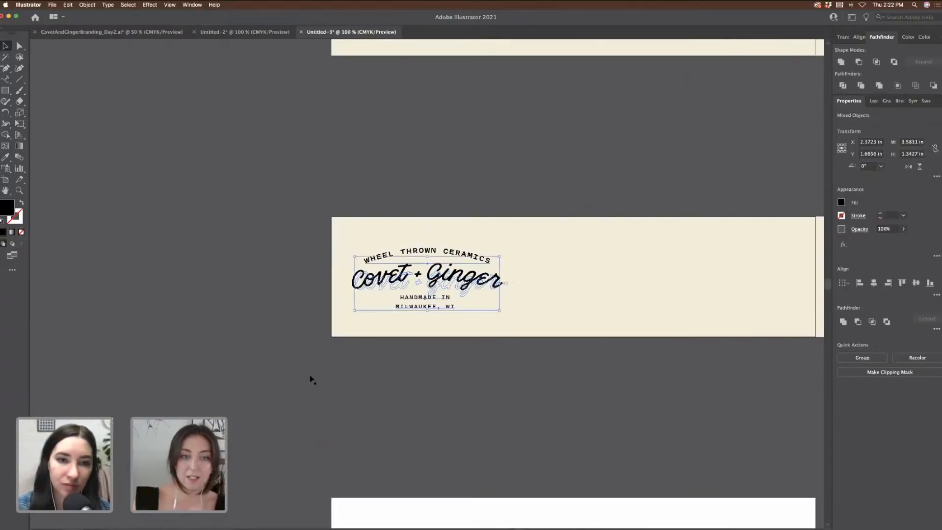
key("super+=")
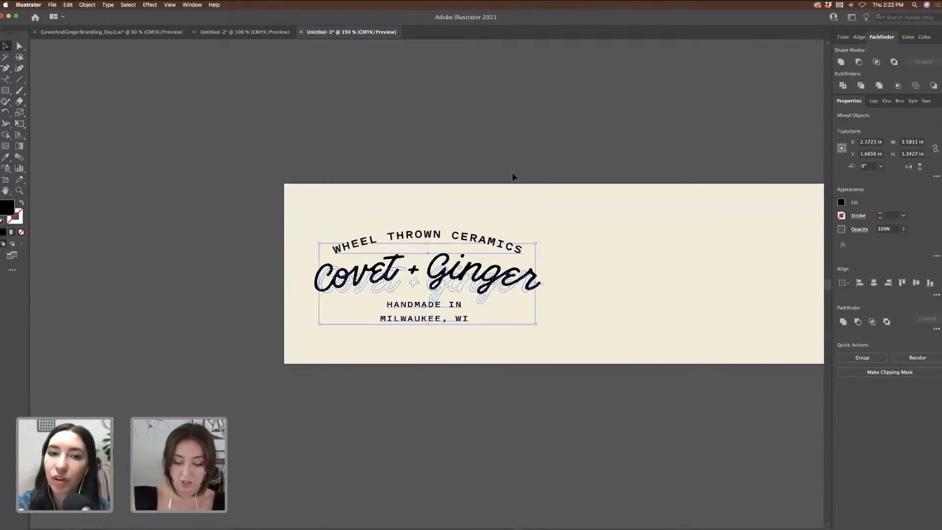
key("super+-")
key("super+minus")
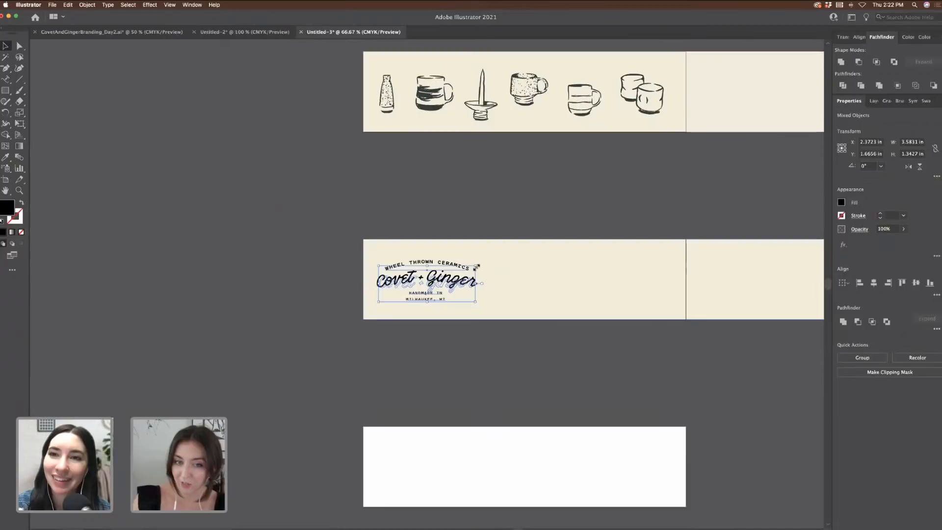
left_click_drag(477, 266, 478, 287)
left_click(448, 213)
Step: Duplicate the stacked Covet + Ginger logo
scroll(448, 213, "right", 5)
scroll(448, 213, "up", 4)
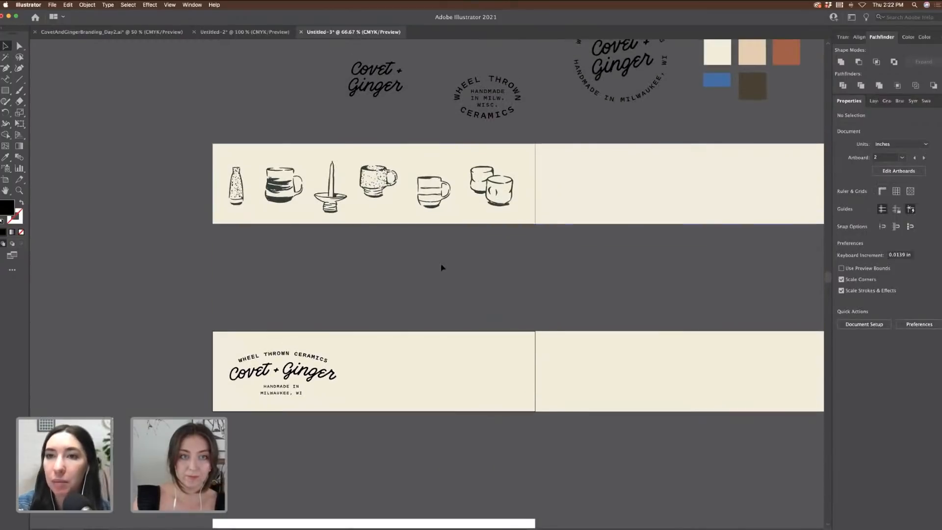
scroll(442, 268, "up", 2)
left_click(411, 154)
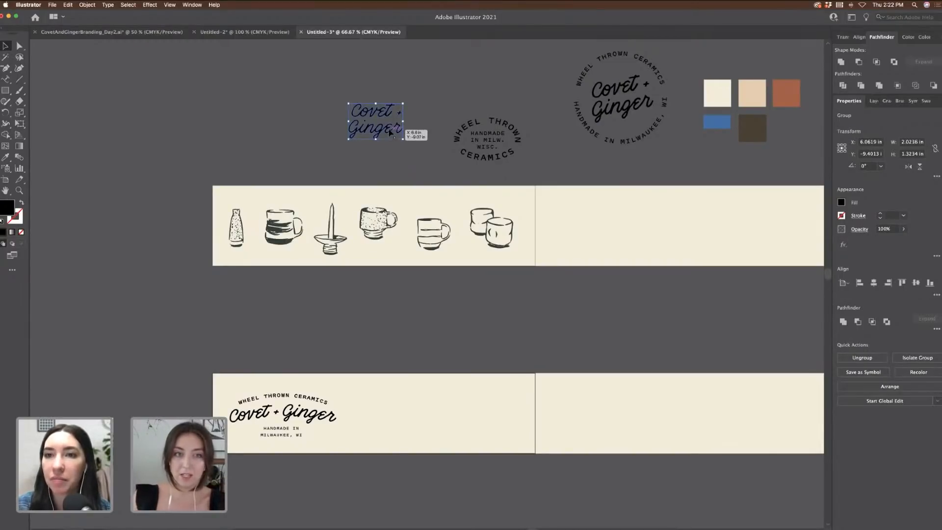
mouse_move(389, 129)
left_mouse_down()
mouse_move(403, 437)
mouse_move(400, 90)
mouse_move(389, 129)
left_mouse_up()
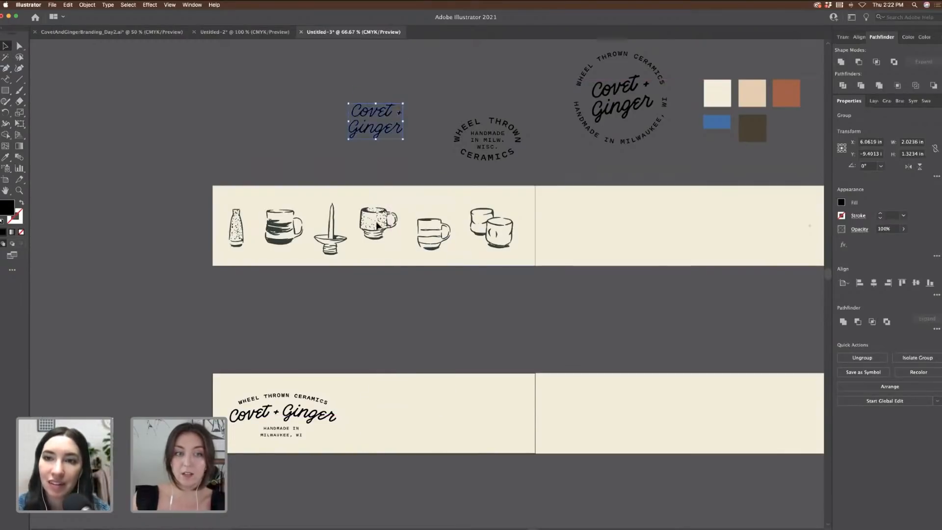
left_click(305, 149)
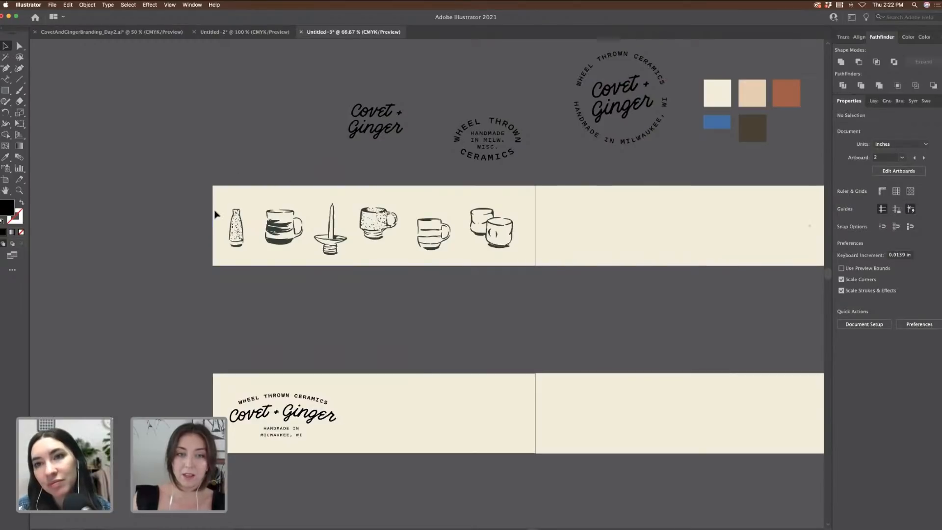
scroll(192, 174, "right", 3)
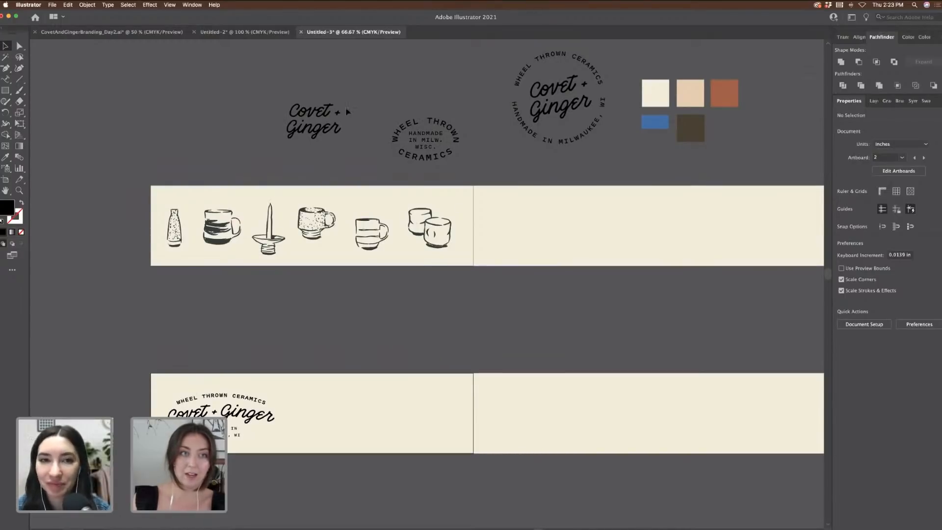
scroll(263, 100, "left", 5)
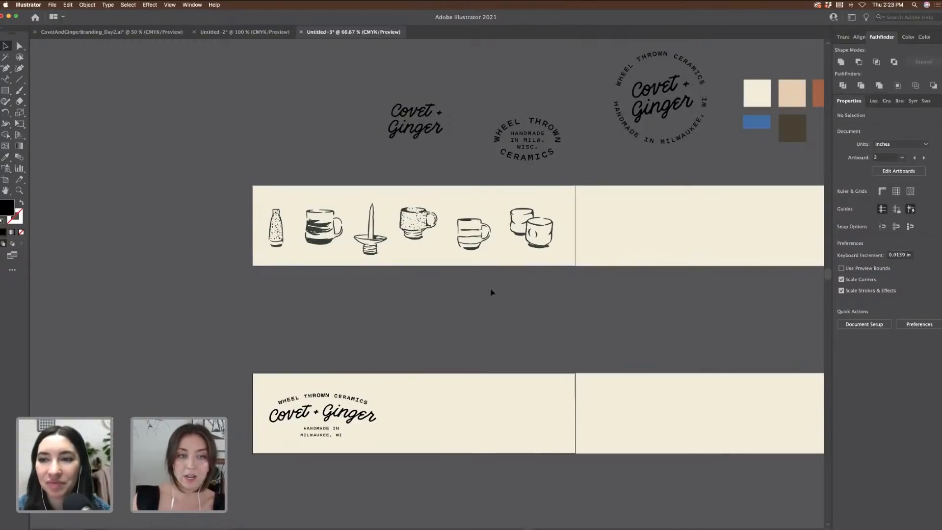
scroll(491, 289, "down", 2)
Step: Copy the striped mug and speckled bottle onto the lower banner and enlarge both
key("super+equal")
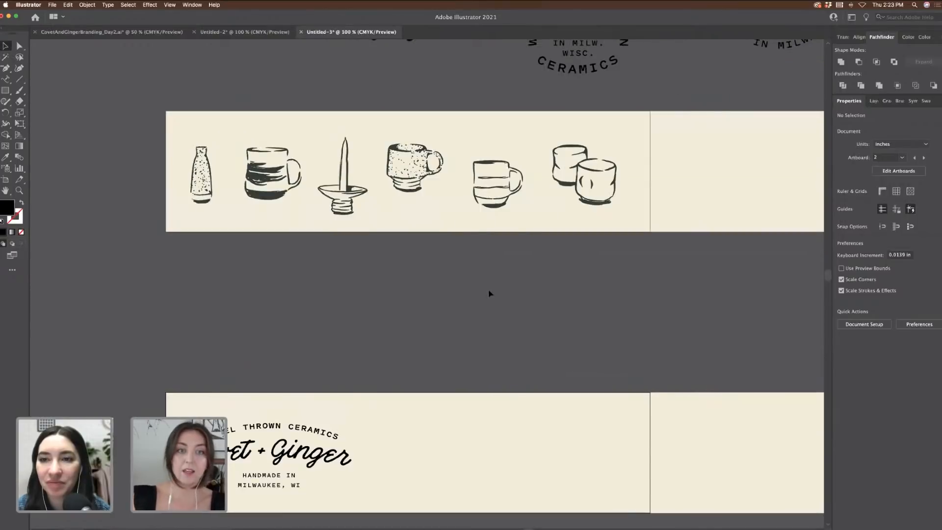
scroll(489, 293, "down", 3)
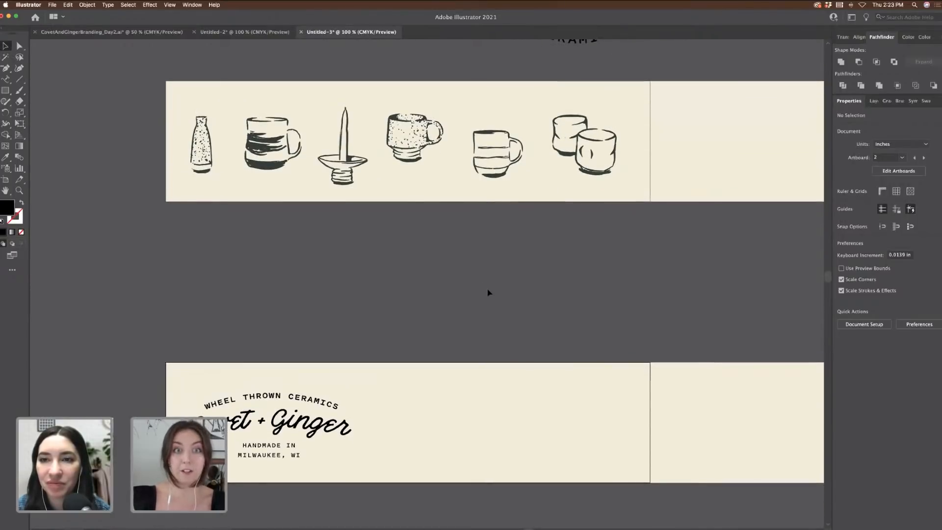
scroll(501, 295, "down", 2)
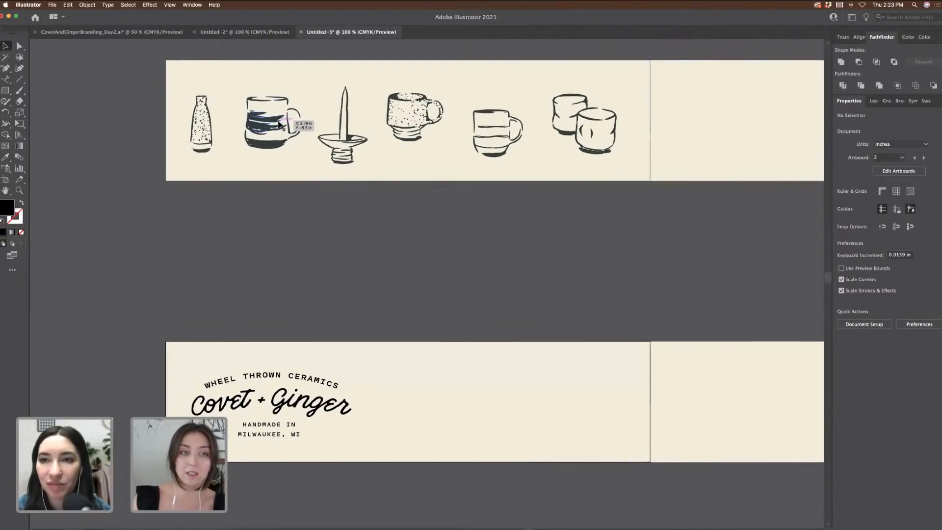
left_click_drag(292, 121, 413, 411)
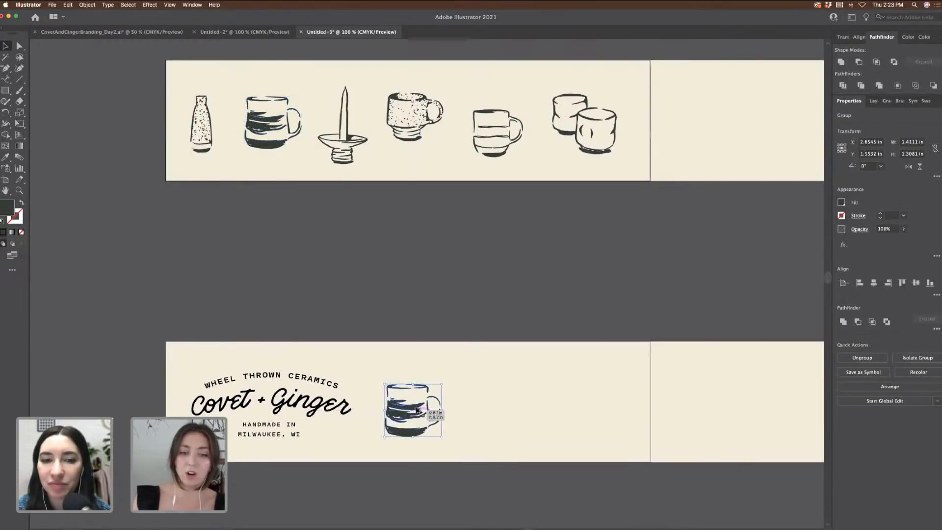
left_click_drag(440, 384, 432, 400)
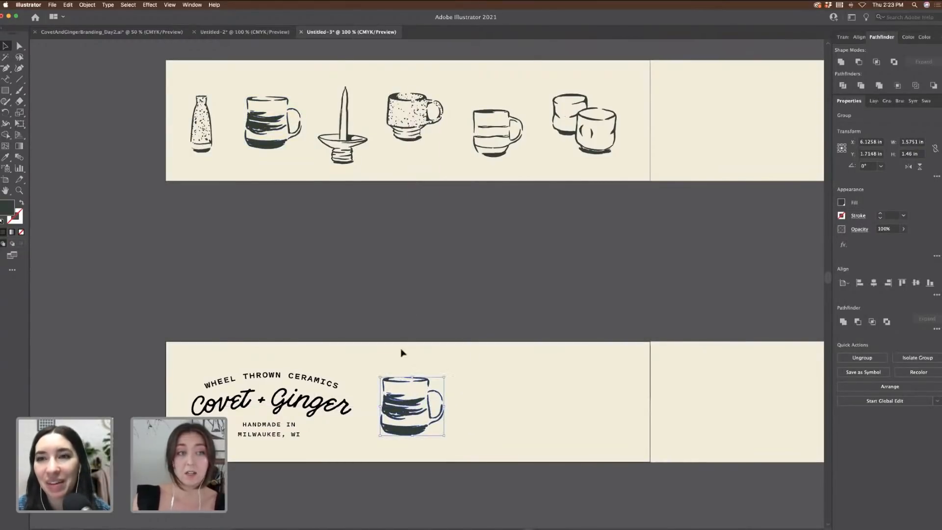
left_click(212, 142)
left_click_drag(212, 142, 483, 416)
mouse_move(490, 383)
left_mouse_down()
mouse_move(500, 372)
mouse_move(492, 387)
left_mouse_up()
Step: Add a scaled-down Wheel Thrown badge beside the mug and shift the bottle right
key("super+minus")
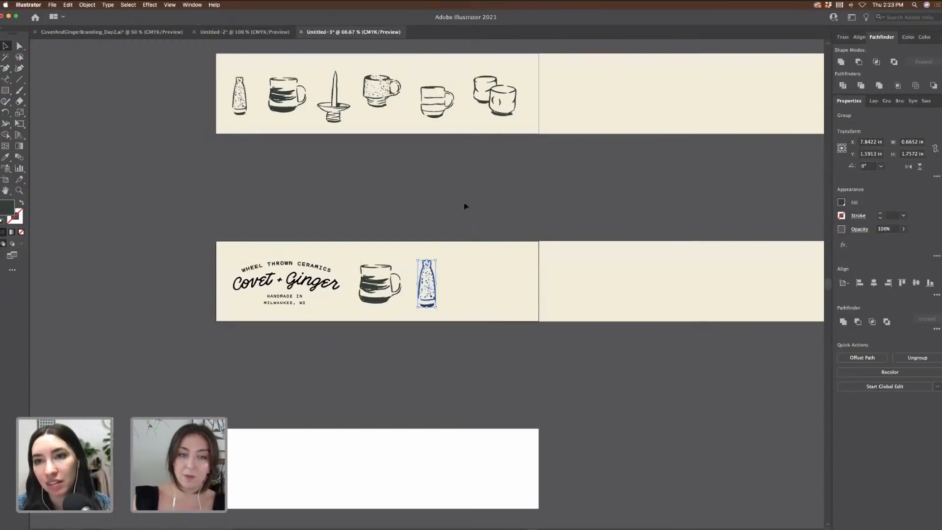
left_click(486, 111)
left_click_drag(485, 110, 502, 290)
key("Delete")
left_click(434, 290)
scroll(545, 195, "up", 5)
left_click_drag(509, 168, 453, 436)
key("super+equal")
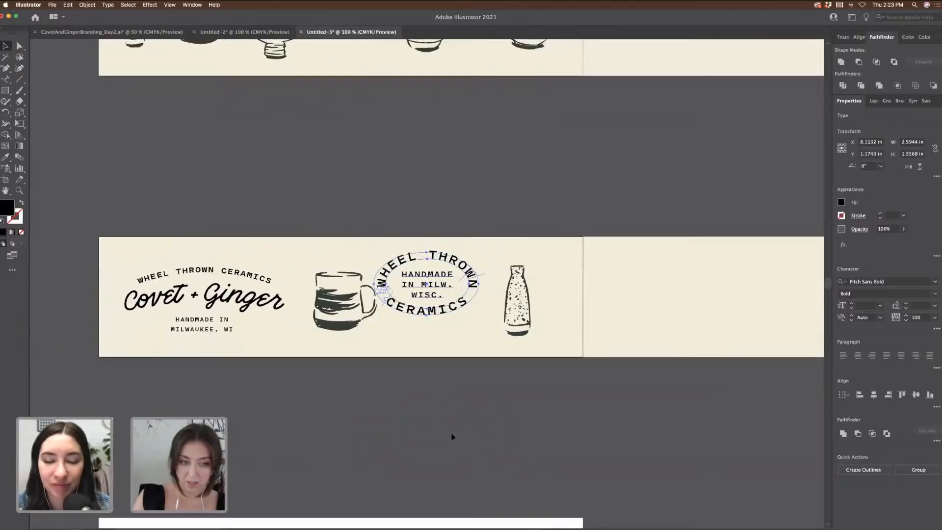
left_click_drag(474, 254, 476, 287)
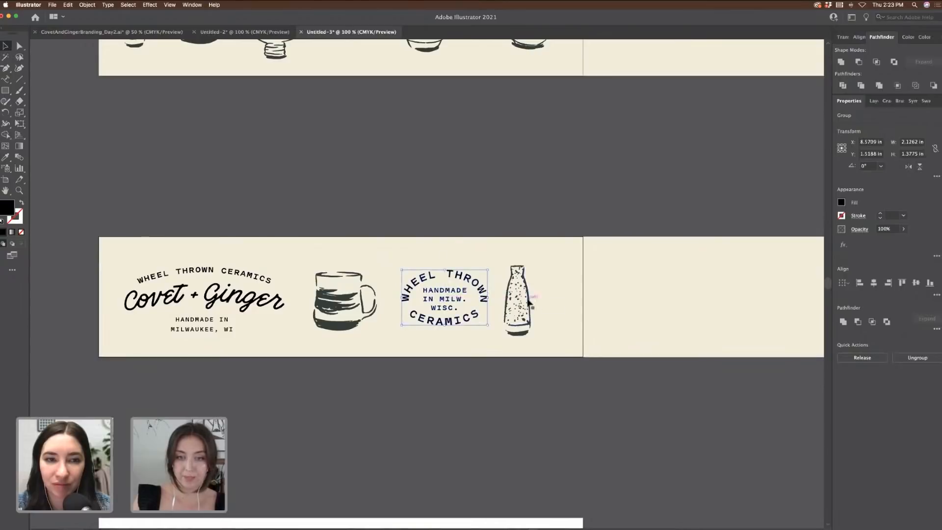
left_click_drag(532, 305, 549, 306)
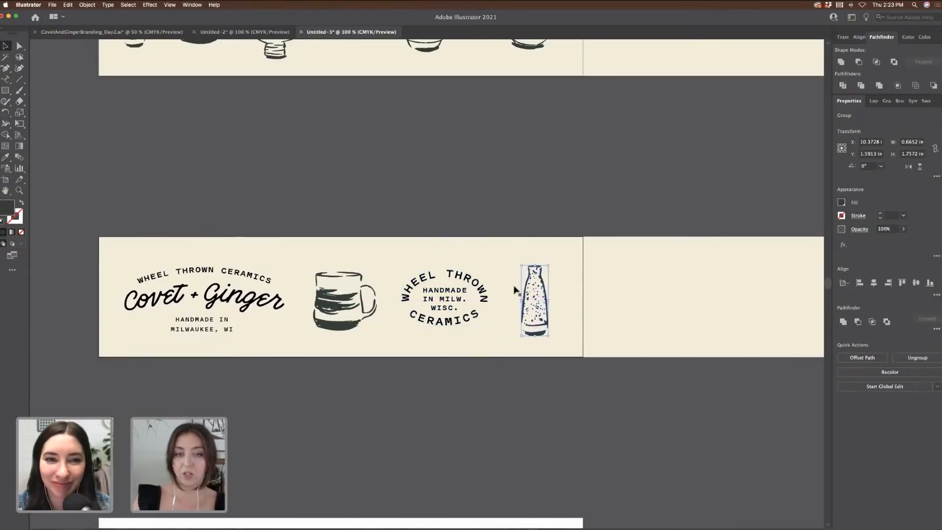
left_click(415, 216)
key("super+minus")
key("super+minus")
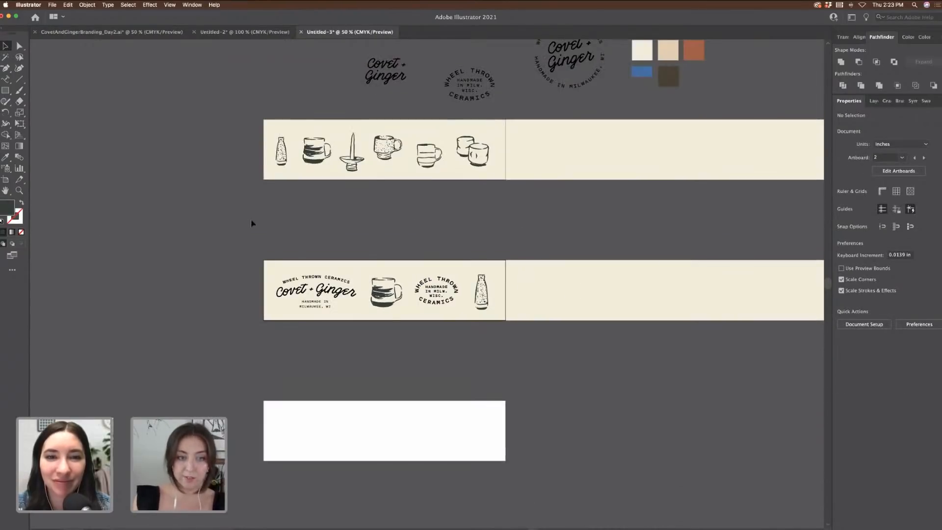
Step: Group the second banner's logo and pottery artwork together
left_click_drag(497, 298, 497, 297)
left_click(503, 277, "shift")
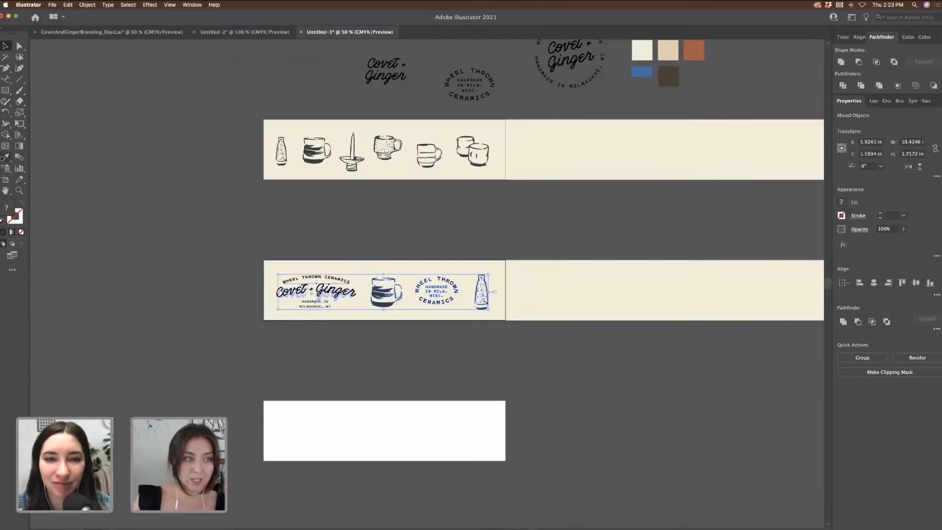
left_click(5, 157)
key("super+g")
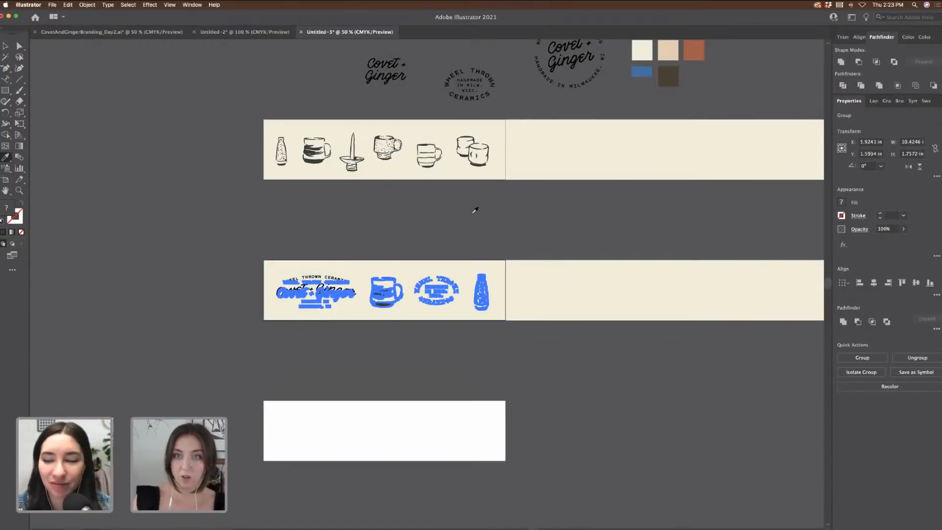
scroll(475, 206, "up", 3)
left_click(677, 165)
key("v")
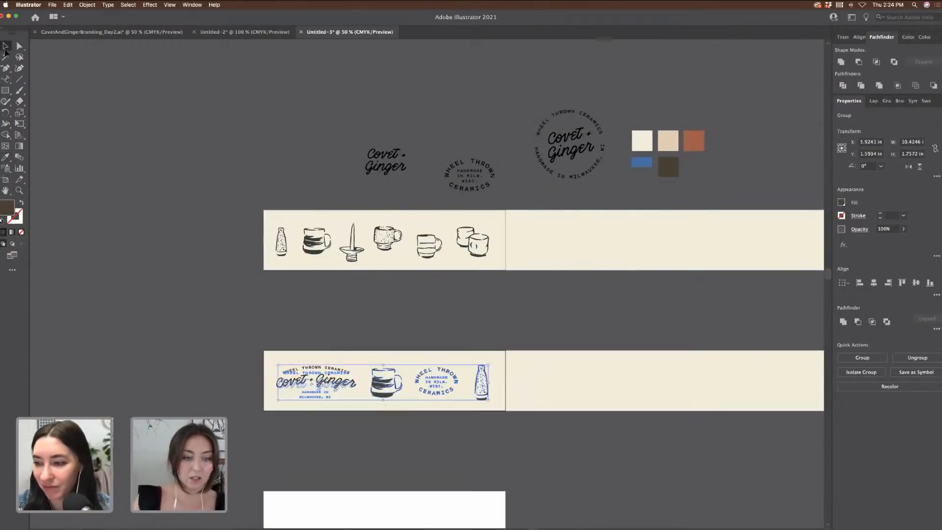
left_click(108, 96)
Step: Select the second banner's background rectangle, undoing an accidental move
scroll(111, 106, "down", 2)
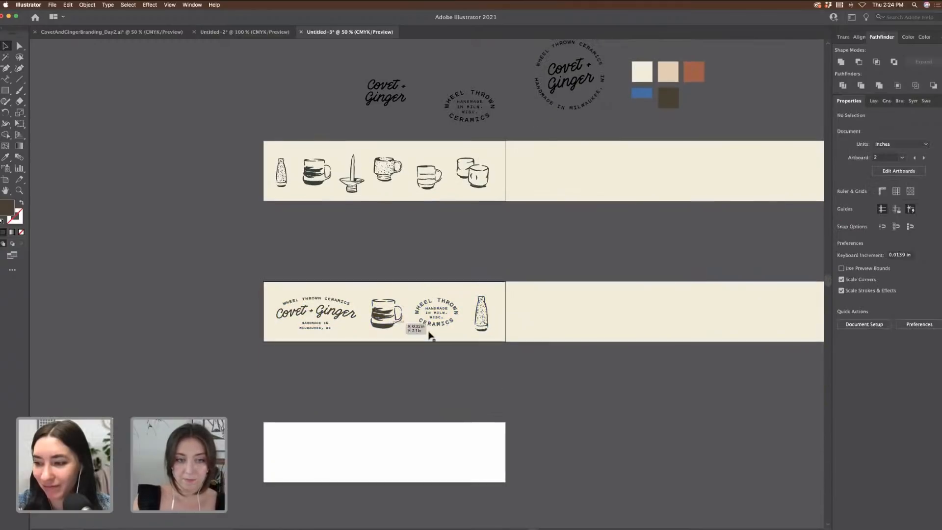
left_click_drag(270, 287, 432, 343)
key("super+z")
left_click(378, 245)
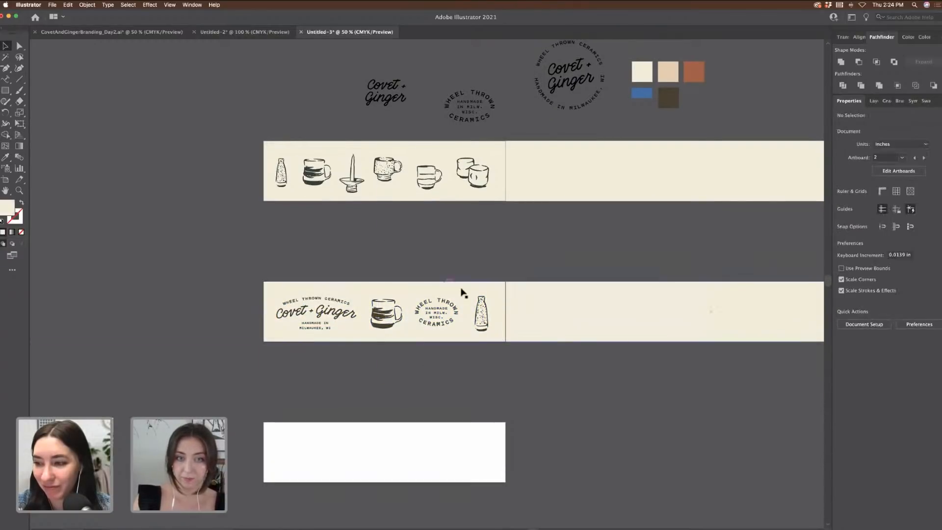
left_click(9, 157)
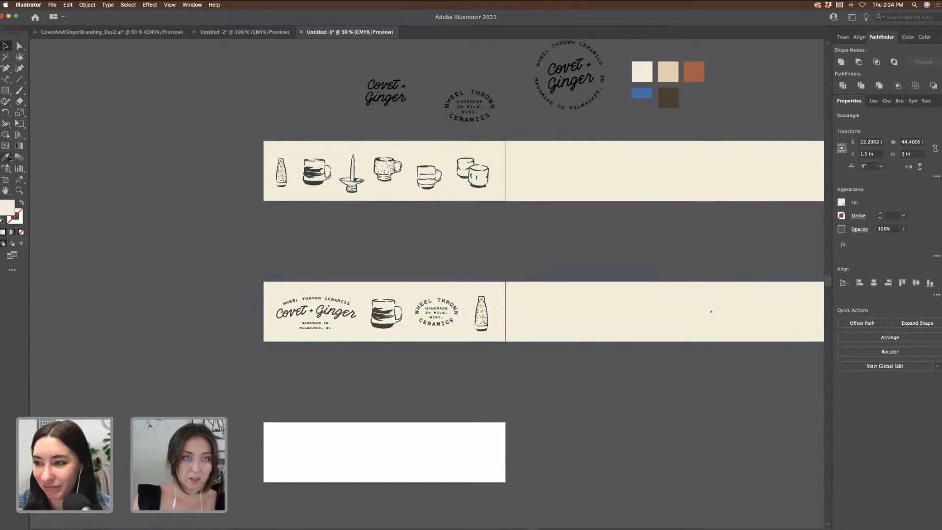
Step: Fill the second banner background with peach and recolour its artwork group terracotta
left_click(670, 72)
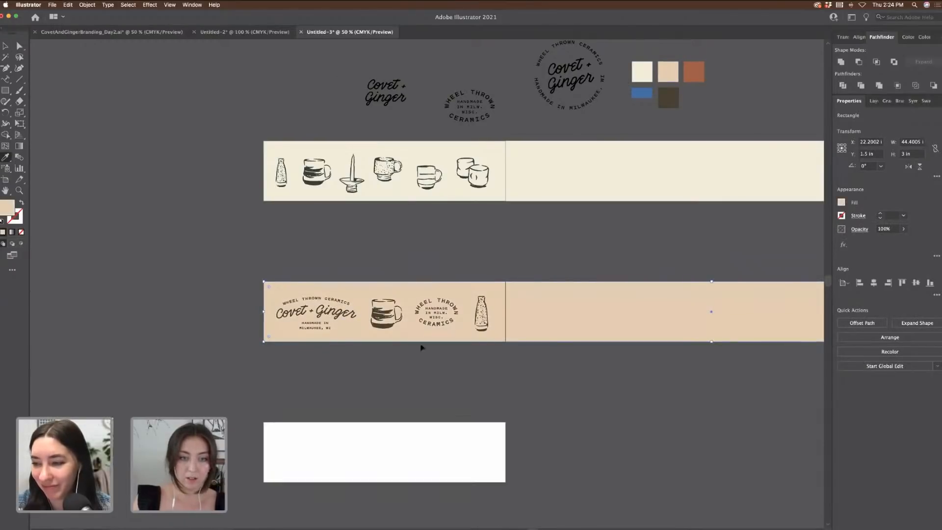
left_click(528, 297, "shift+super")
left_click(696, 70)
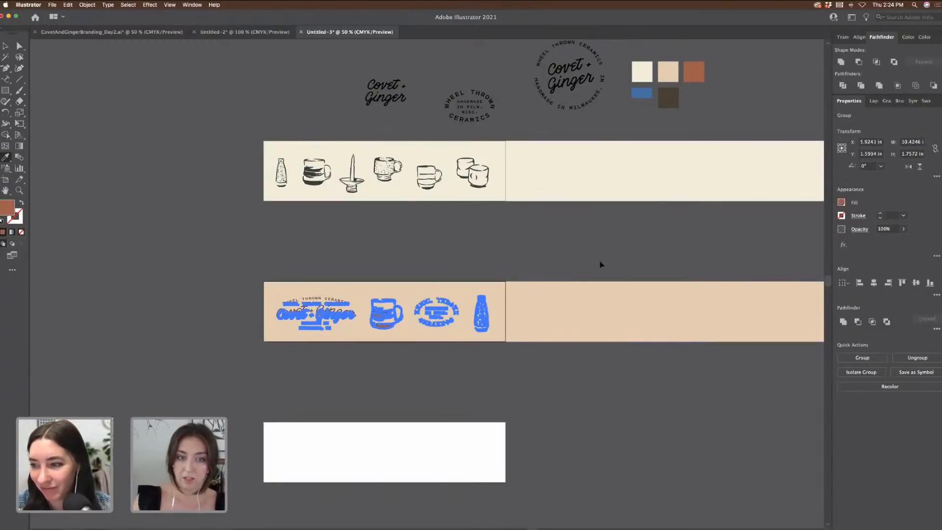
left_click(600, 265, "super")
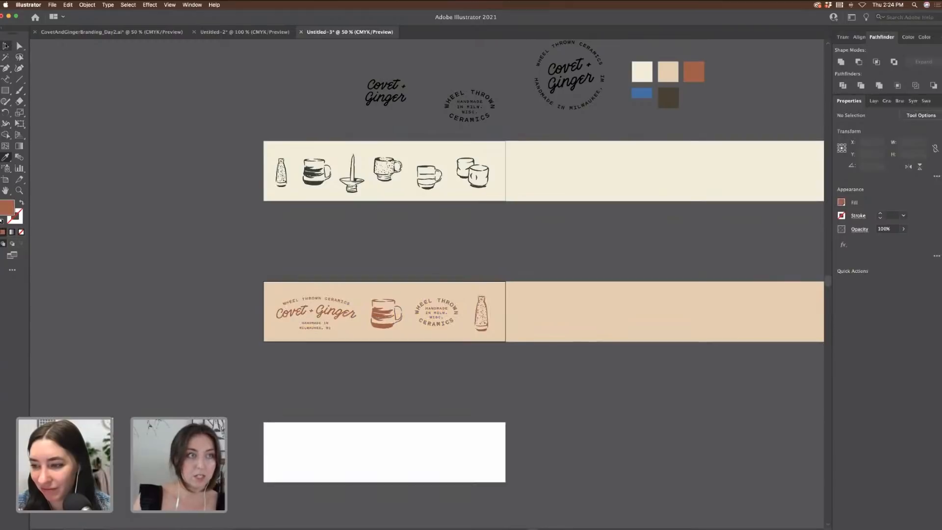
left_click(6, 46)
Step: Place a copy of the artwork group on the banner's right half
key("super+equal")
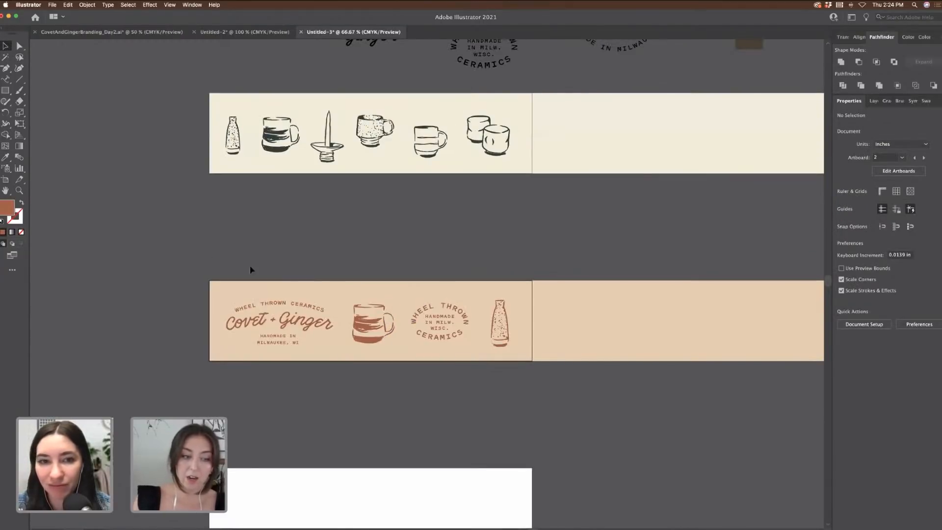
left_click(511, 348)
scroll(514, 349, "right", 3)
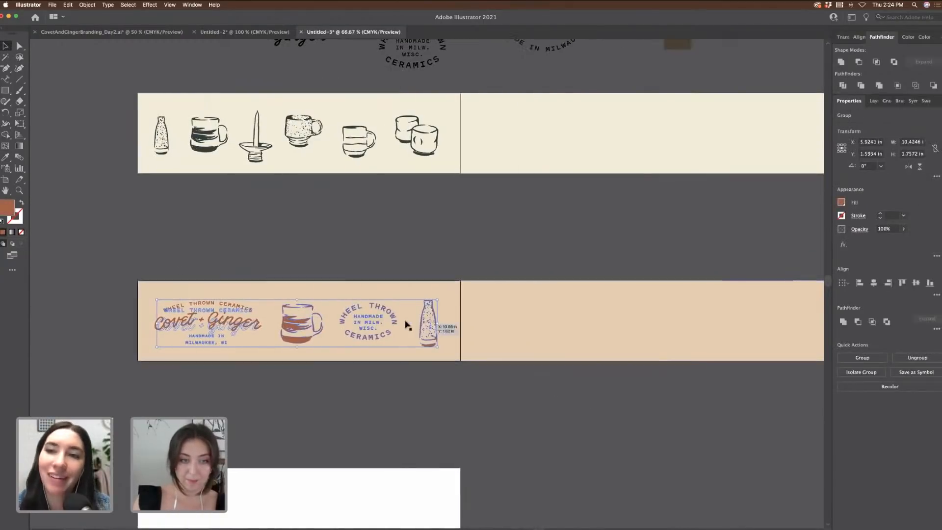
left_click_drag(288, 321, 609, 328)
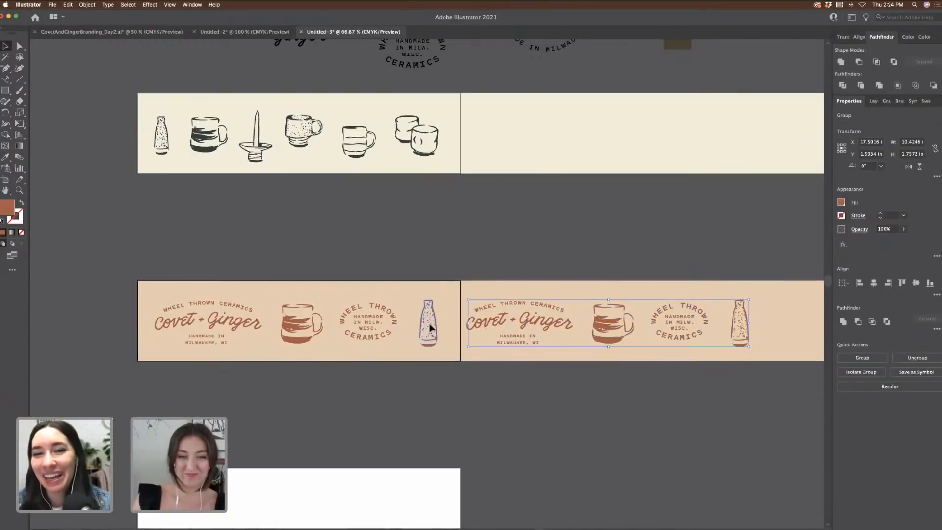
Step: Nudge the bottle and Wheel Thrown badge on the left half to even the spacing
left_click_drag(429, 328, 406, 324)
left_click(394, 324)
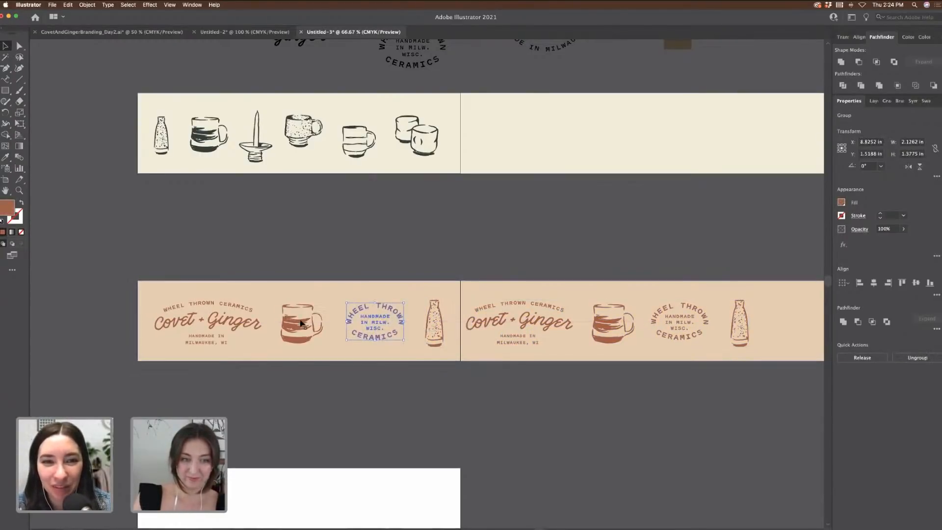
left_click_drag(302, 325, 305, 326)
left_click(485, 271)
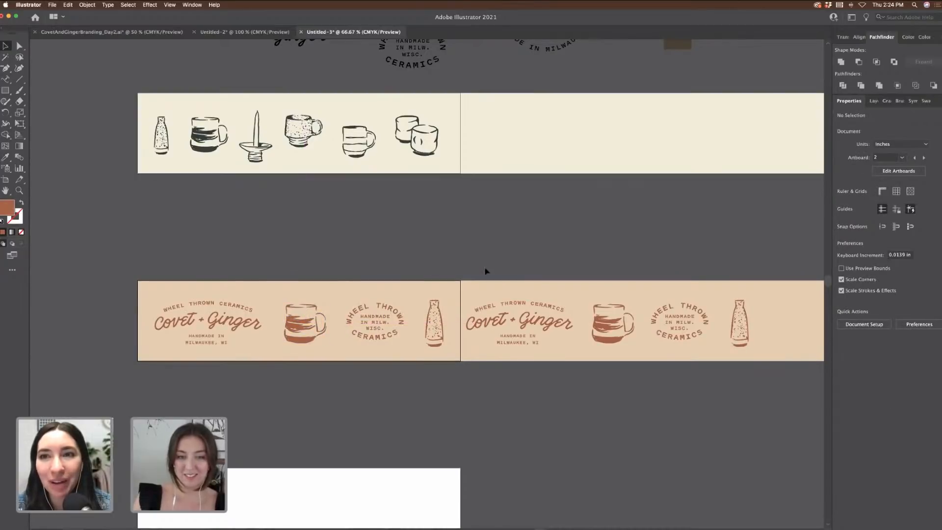
Step: Replace the outdated right-half artwork with a fresh copy of the updated group
left_click_drag(771, 402, 767, 358)
left_click(767, 358, "shift")
key("Delete")
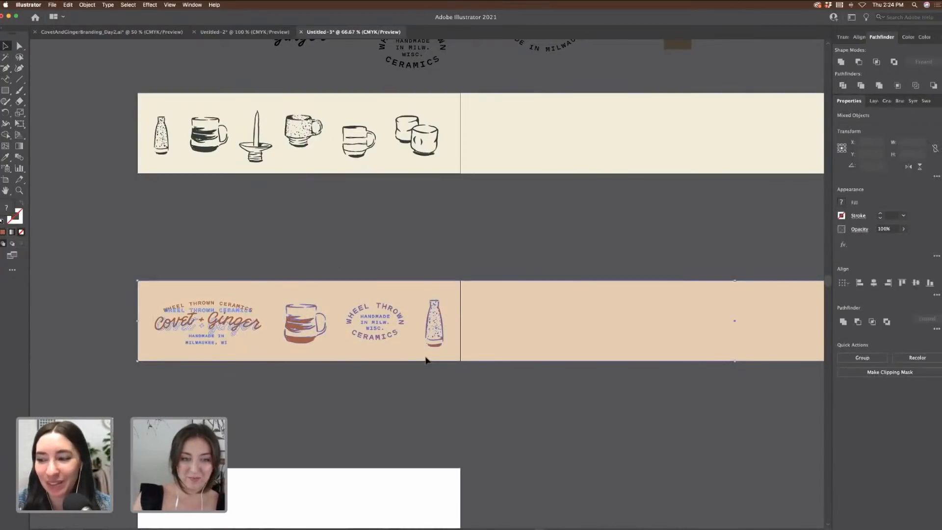
left_click_drag(369, 318, 688, 329)
left_click(549, 250)
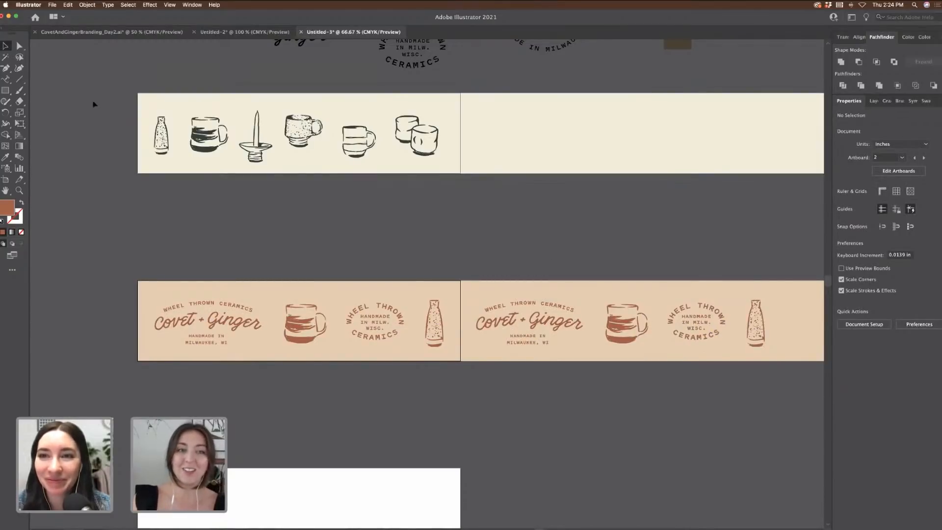
Step: Copy the top banner's pottery drawings onto its right half
left_click(423, 158)
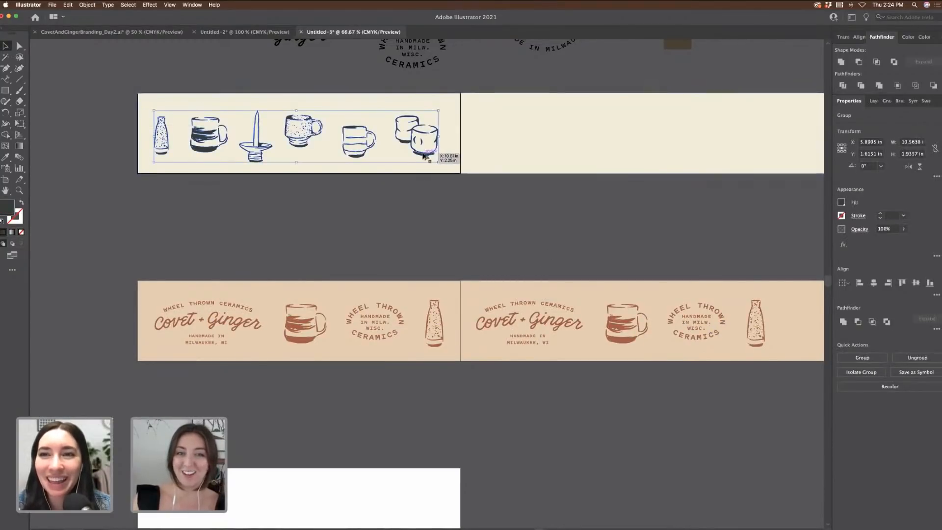
left_click_drag(423, 156, 738, 160)
left_click(740, 210)
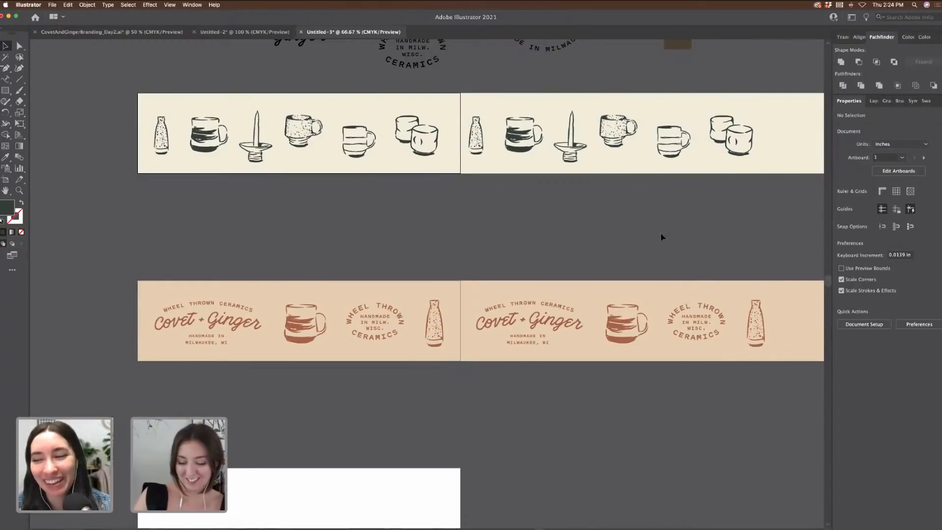
Step: Duplicate the peach banner background as a third strip below the others
key("super+minus")
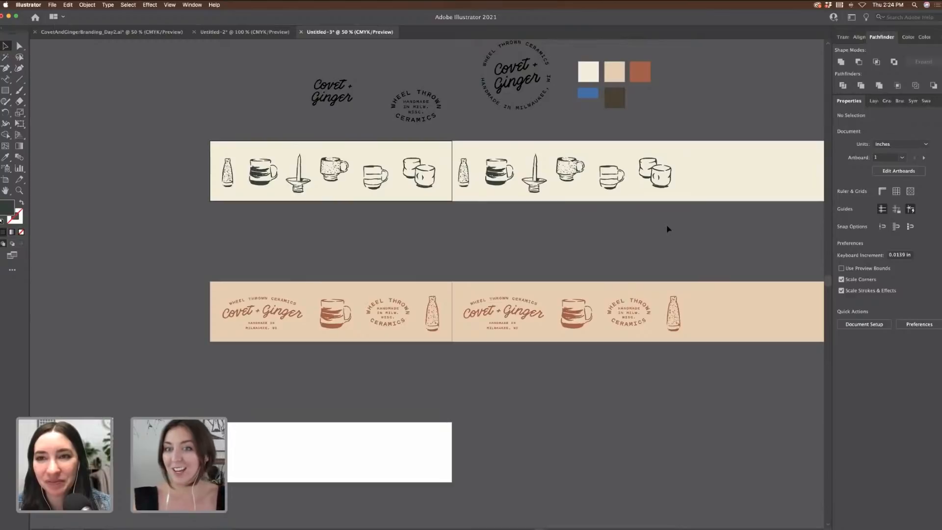
scroll(663, 226, "down", 1)
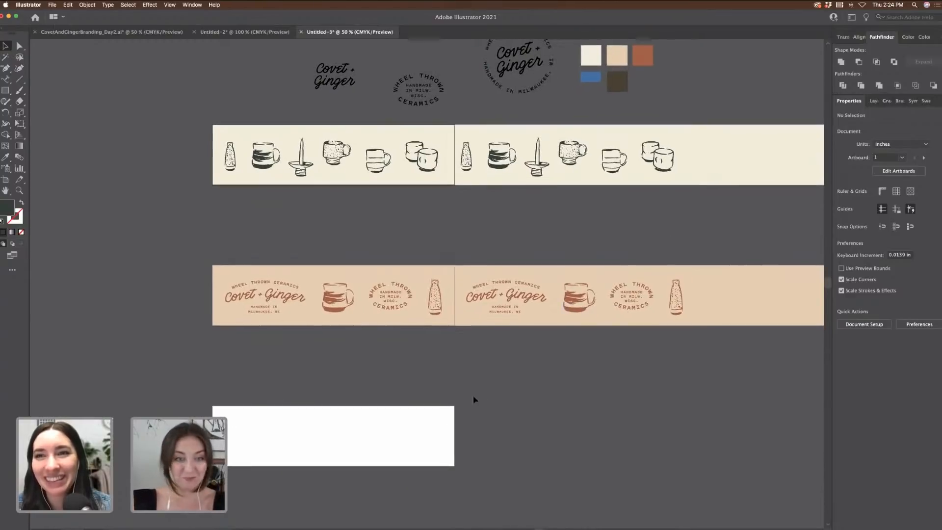
scroll(505, 390, "down", 2)
left_click_drag(427, 245, 435, 379)
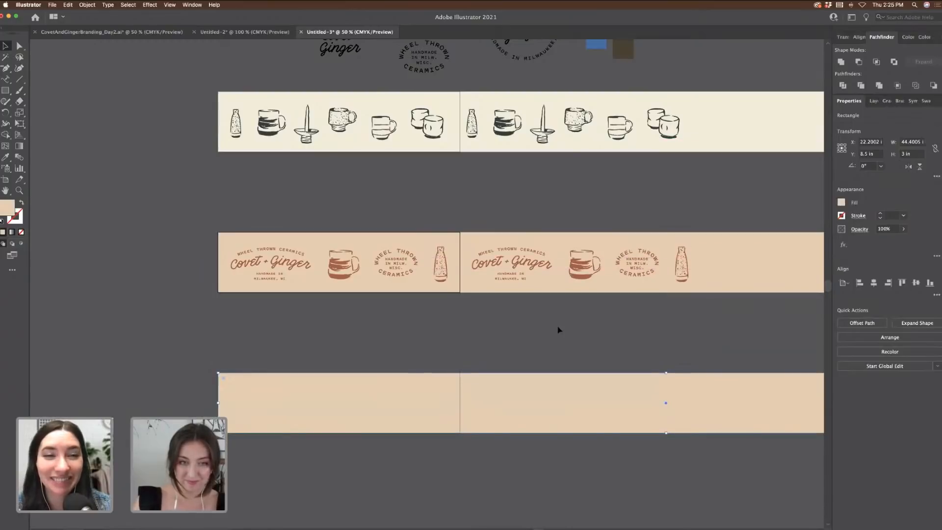
Step: Recolour the bottom strip's copied peach background with the dark brown swatch
left_click(560, 339)
scroll(560, 363, "up", 4)
scroll(587, 414, "down", 3)
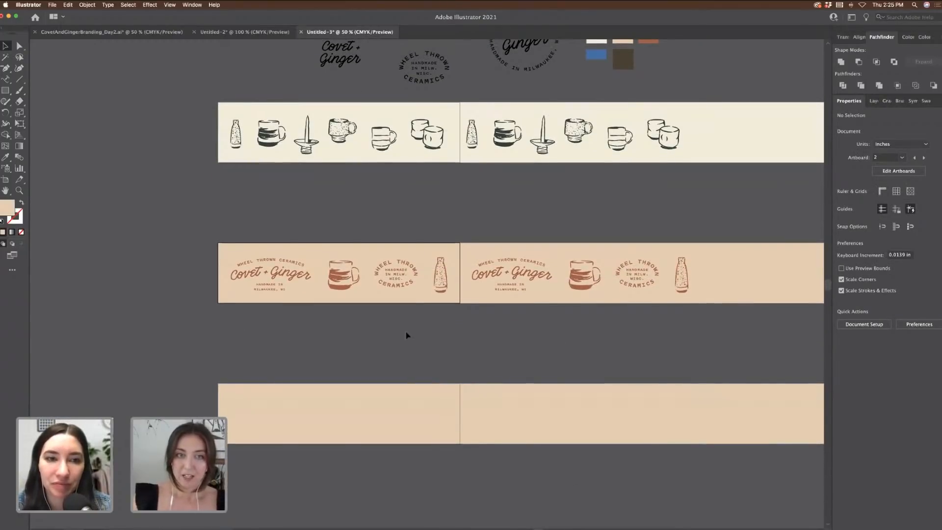
scroll(417, 383, "up", 1)
left_click(427, 429)
left_click(6, 156)
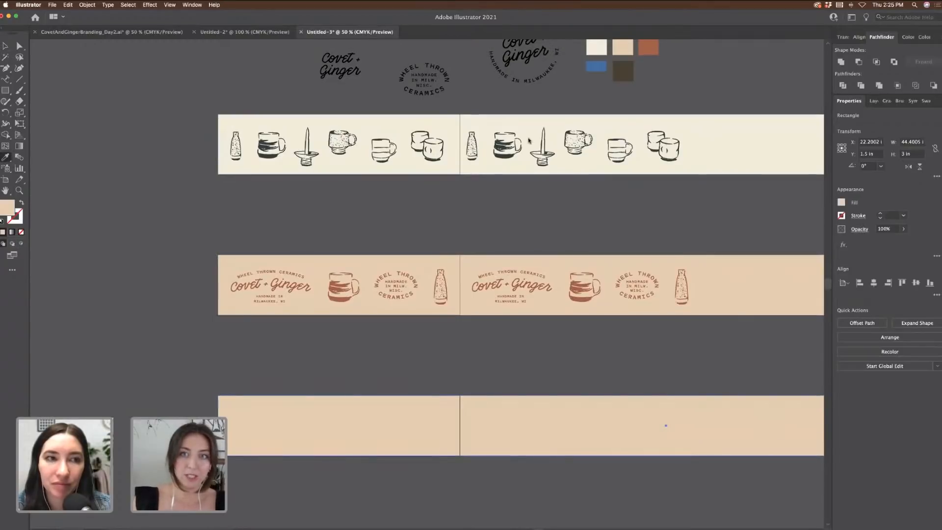
left_click(623, 72)
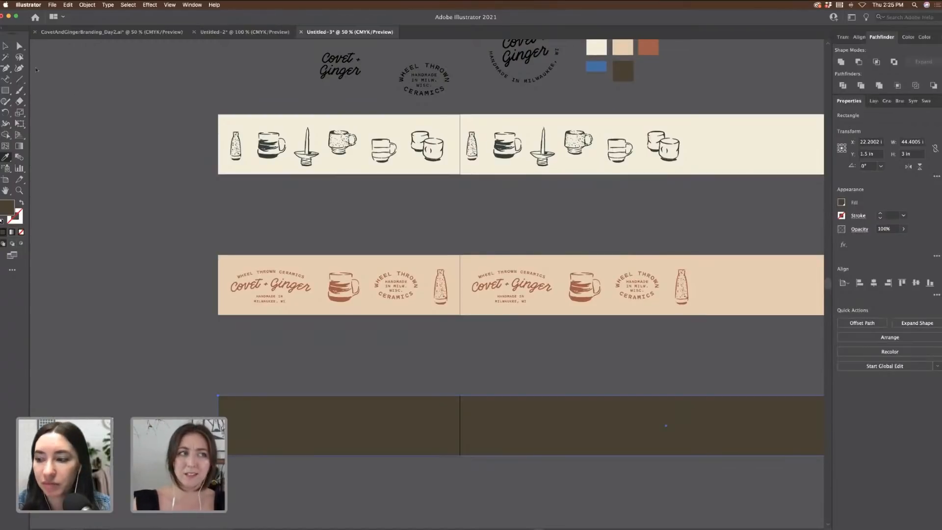
left_click(6, 45)
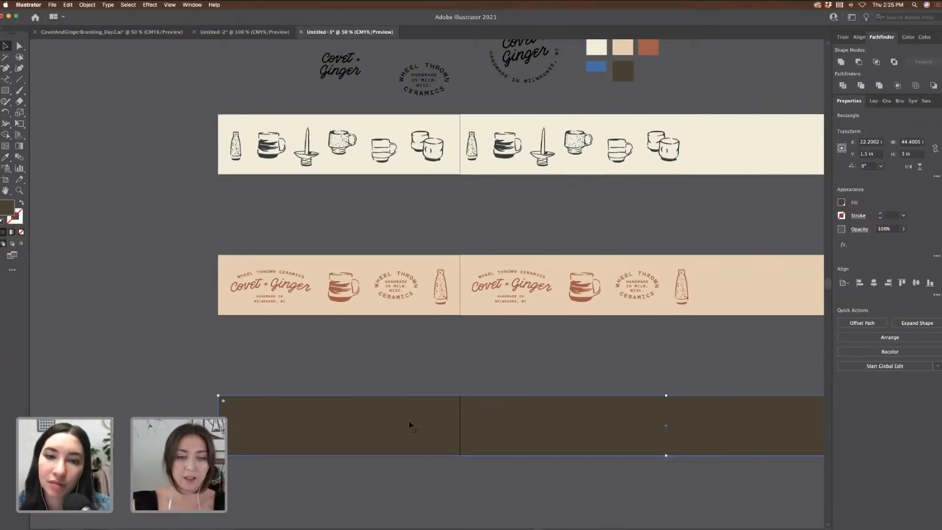
left_click(429, 371)
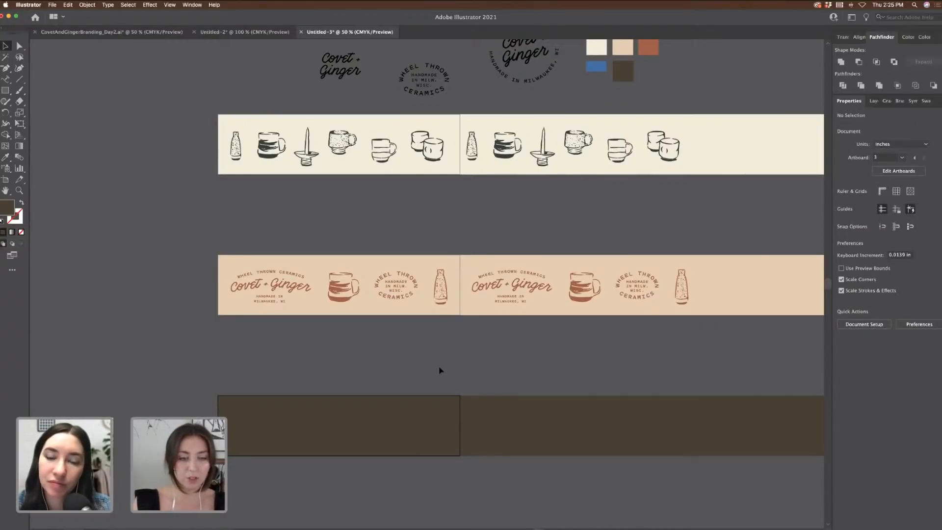
key("super+equal")
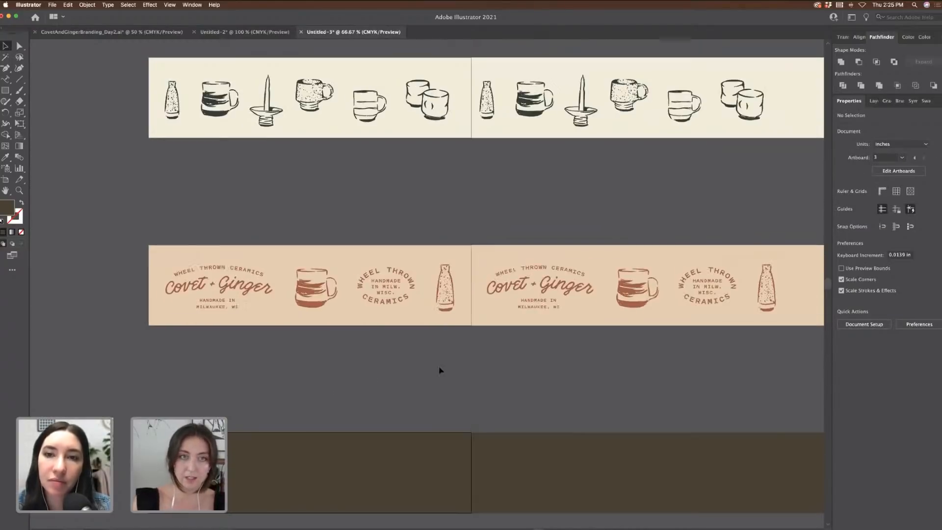
Step: Try the moodboard's pottery-throwing illustration on the banner, then delete it
scroll(441, 370, "down", 2)
scroll(441, 370, "left", 2)
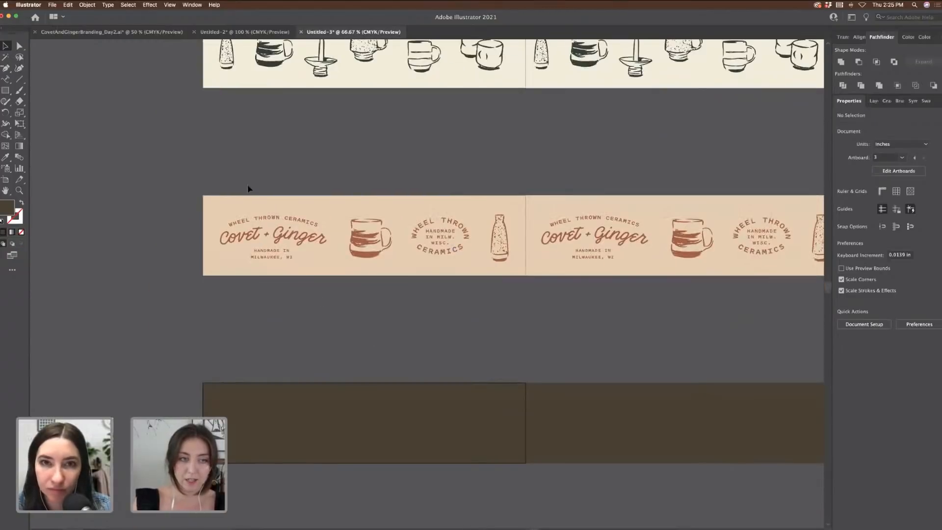
scroll(193, 182, "up", 8)
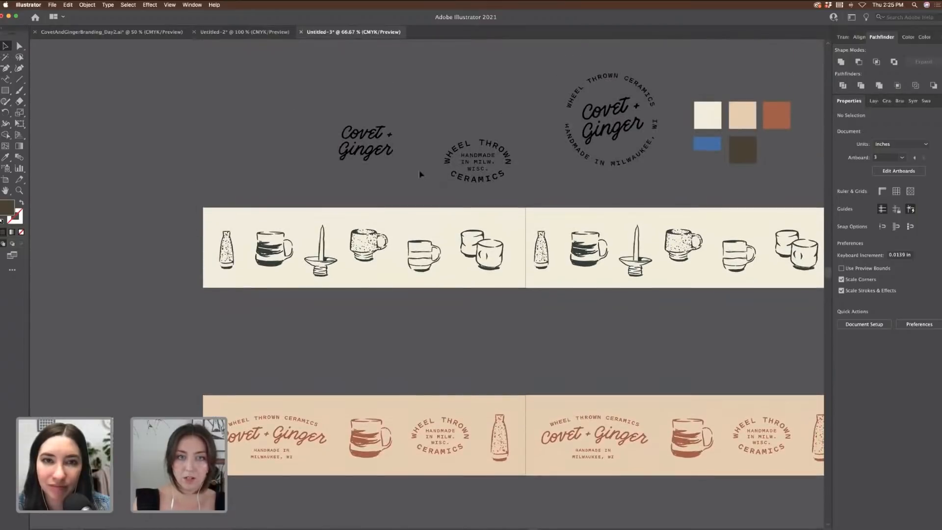
left_click(373, 147)
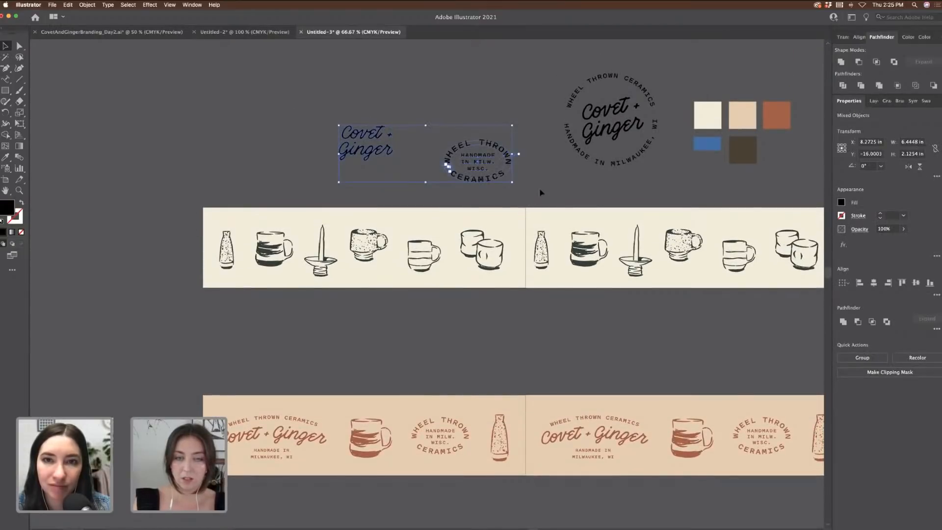
left_click(112, 32)
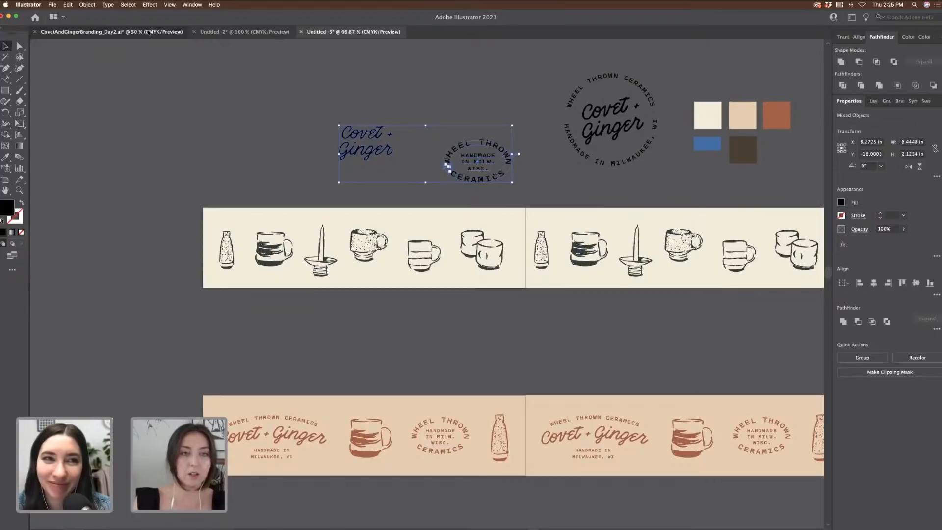
left_click(598, 222)
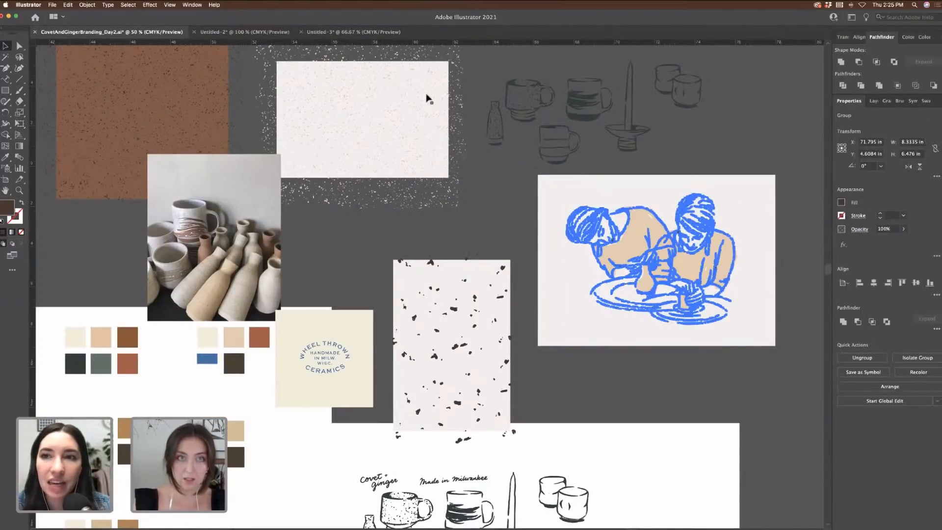
left_click_drag(340, 39, 467, 219)
scroll(487, 172, "down", 5)
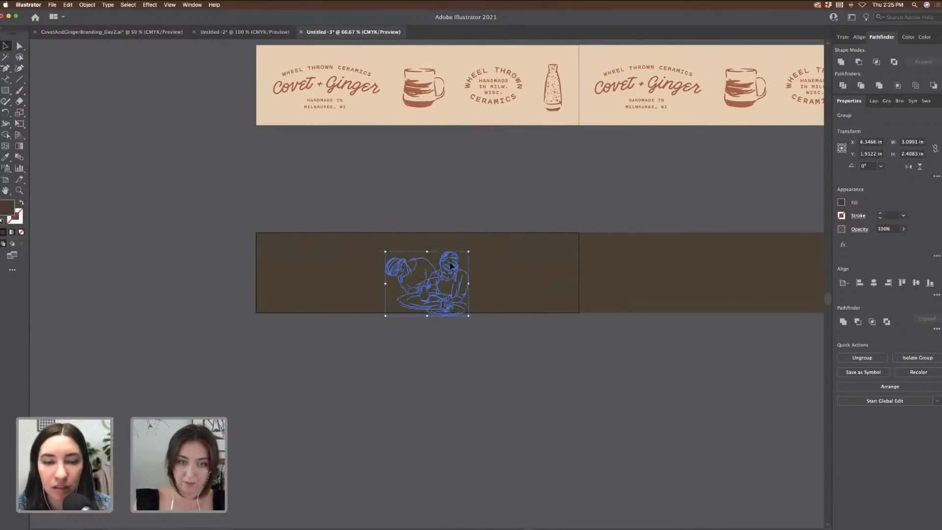
left_click_drag(451, 274, 451, 263)
key("Delete")
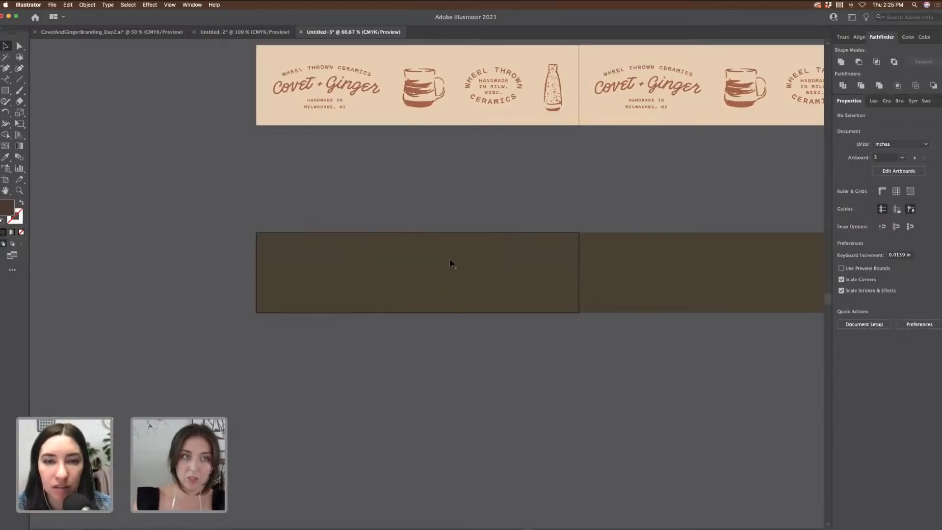
Step: Select the speckled pattern card on the moodboard and return to the banner document
left_click(168, 32)
left_click(500, 284)
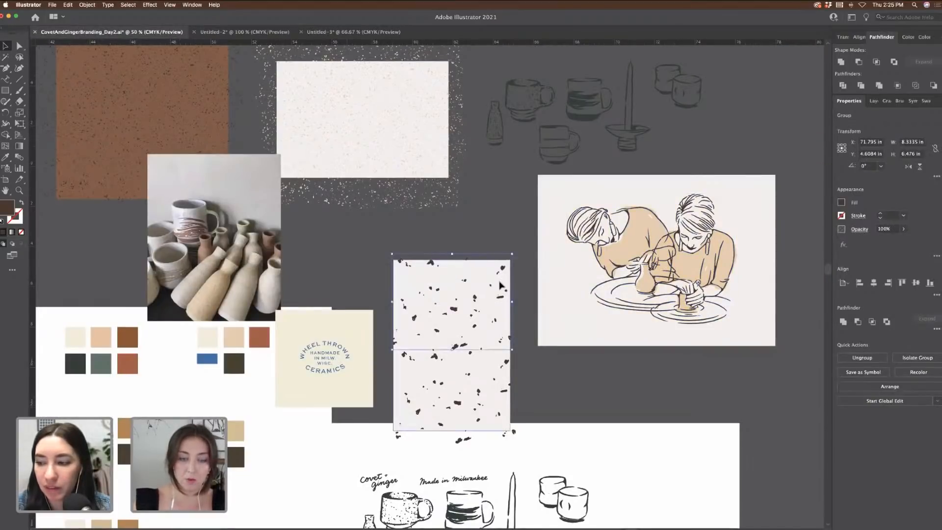
left_click(464, 361, "shift")
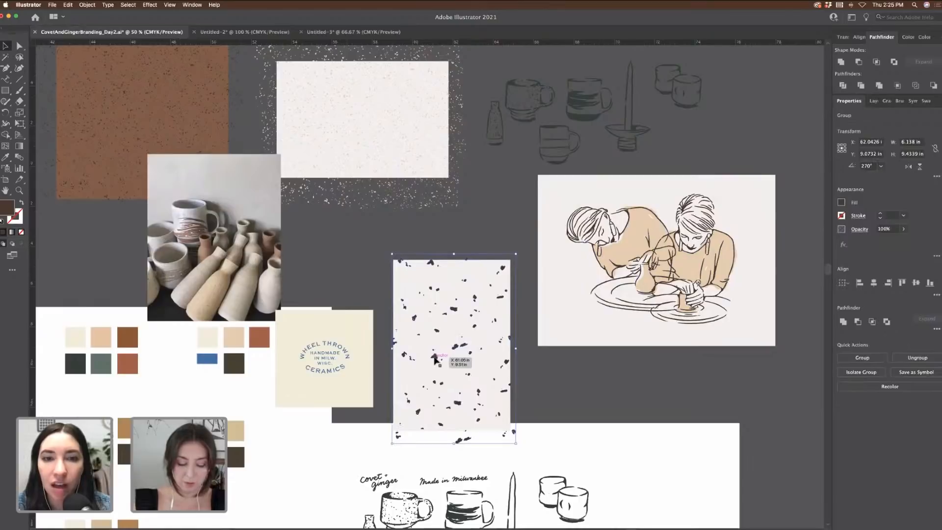
left_click(349, 32)
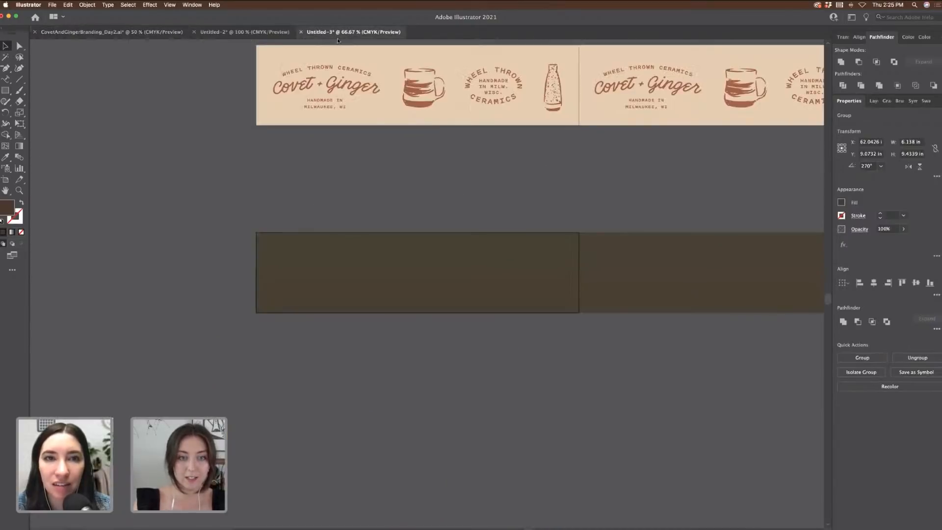
Step: Paste the speckle pattern, then move and slightly rotate it over the dark bottom strip
key("super+v")
left_click_drag(464, 253, 334, 262)
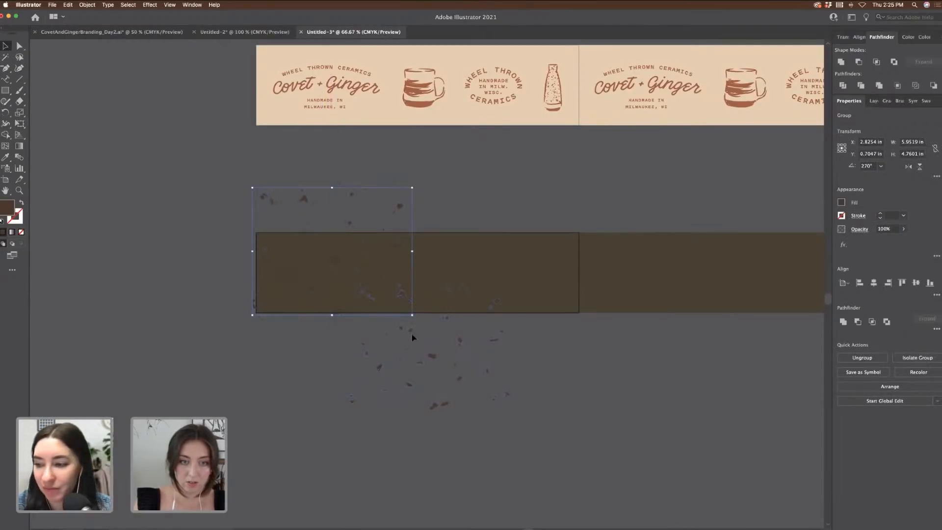
left_click_drag(412, 338, 467, 212)
left_click_drag(391, 277, 387, 300, "shift")
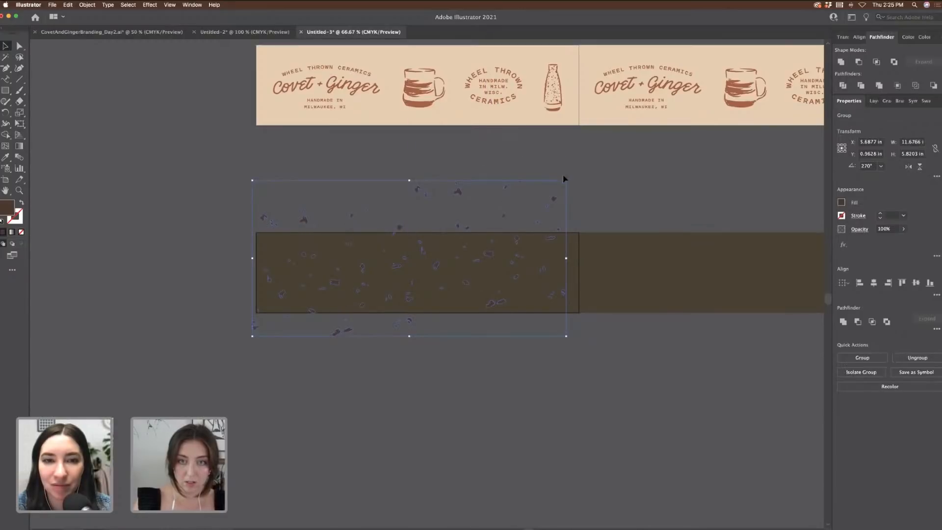
left_click_drag(569, 179, 583, 216)
left_click_drag(471, 245, 476, 262)
scroll(540, 265, "up", 10)
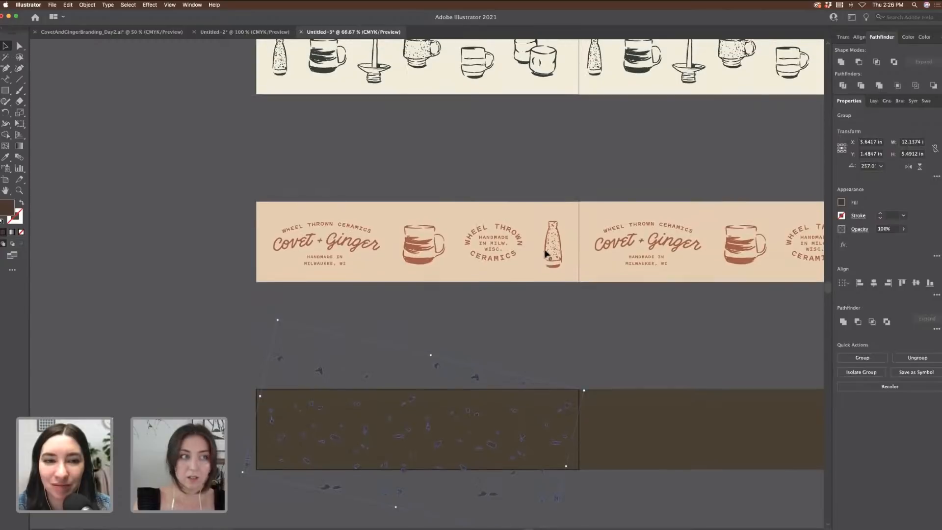
scroll(564, 211, "up", 8)
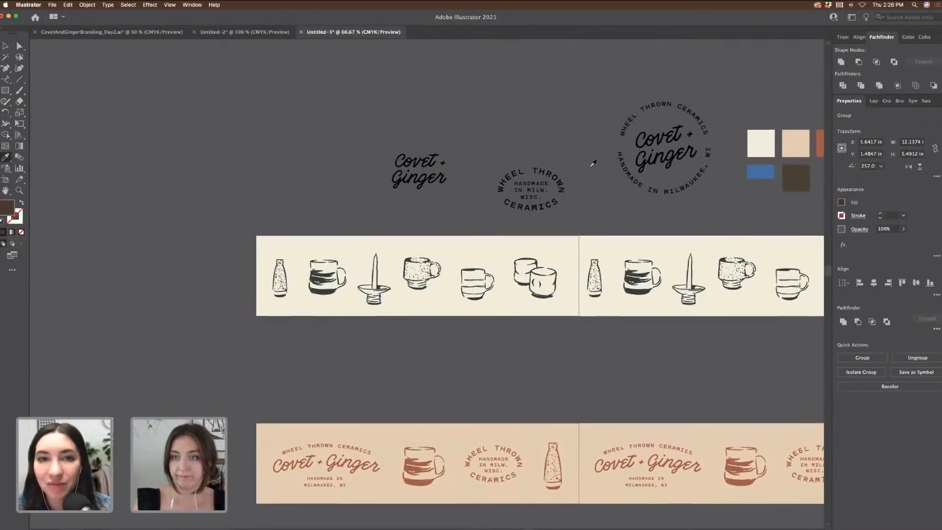
scroll(592, 162, "right", 3)
scroll(604, 162, "right", 3)
scroll(647, 162, "down", 2)
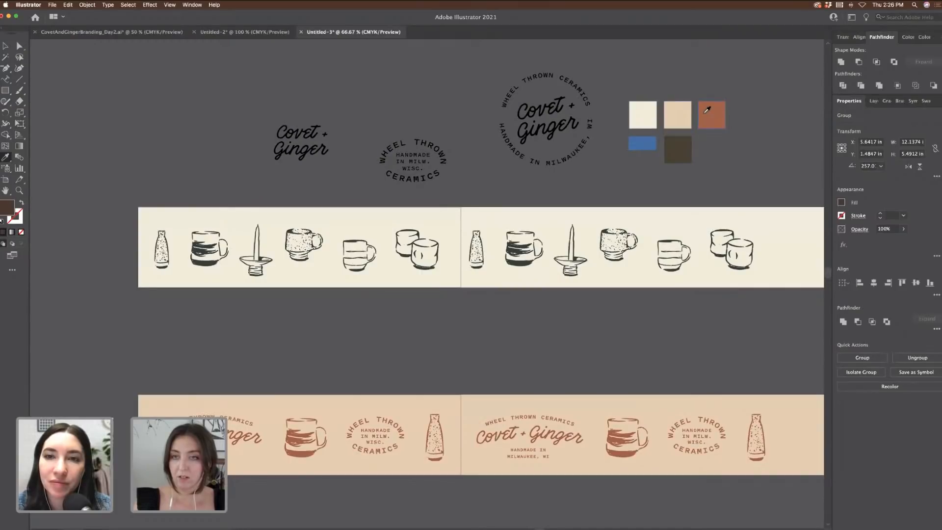
Step: Use the Eyedropper on palette colours to make the bottom strip cream
left_click(684, 110)
scroll(705, 111, "down", 13)
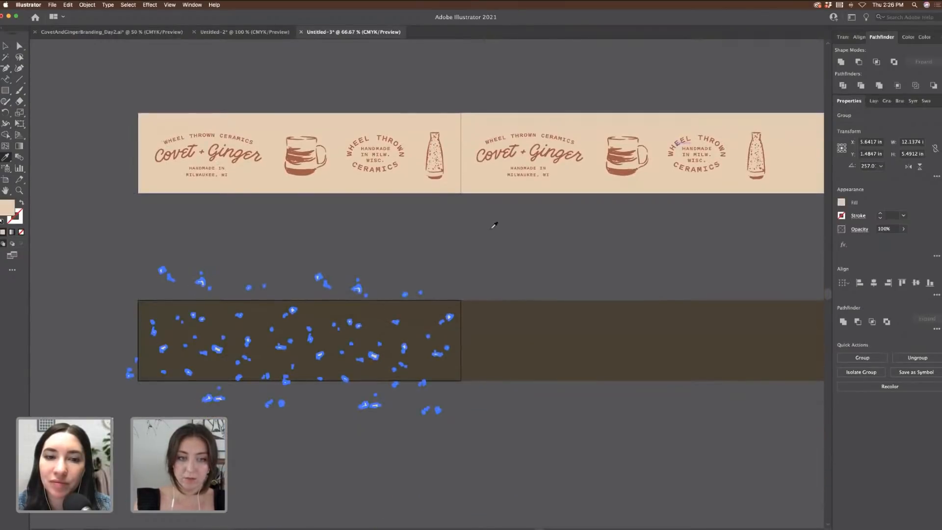
left_click(538, 285, "super")
left_click(546, 332, "super")
key("super+minus")
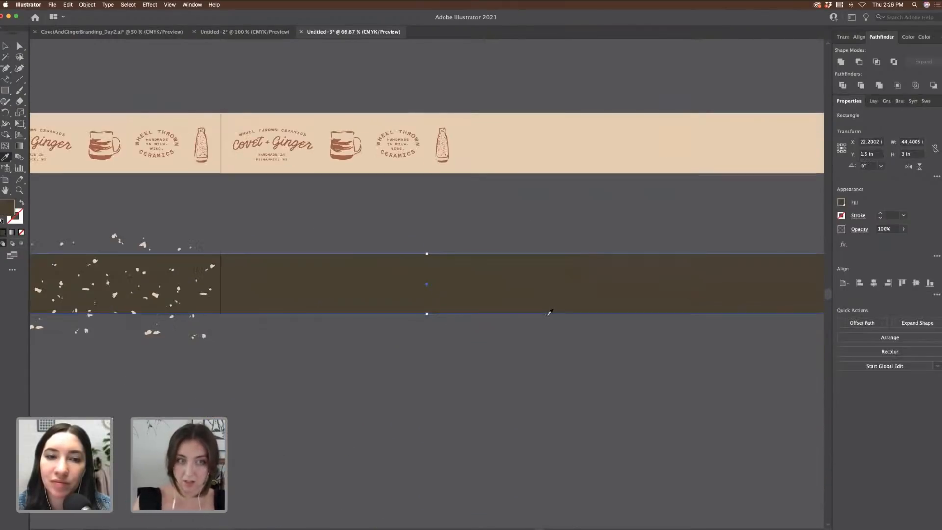
scroll(550, 312, "up", 1)
scroll(548, 315, "up", 9)
scroll(548, 315, "left", 4)
left_click(435, 115)
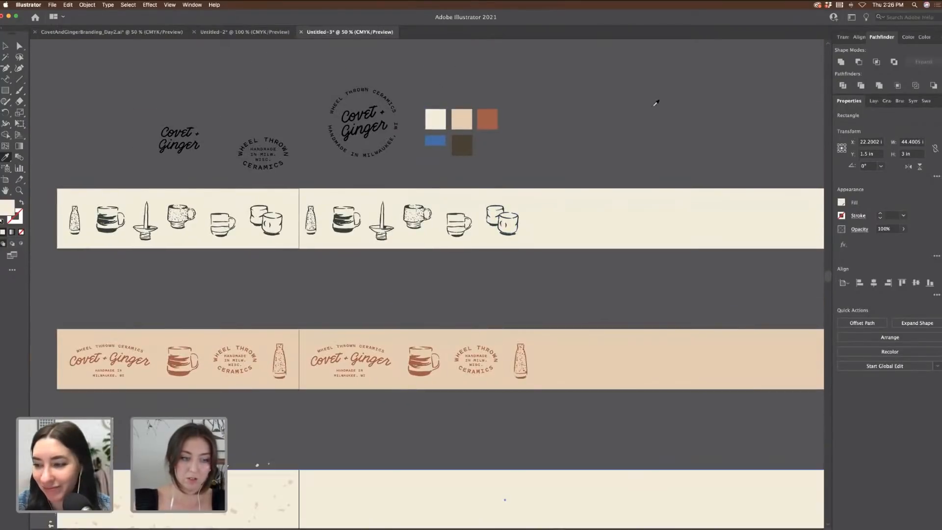
scroll(654, 106, "down", 7)
Step: Recolour the speckle group dark brown from the palette
key("v")
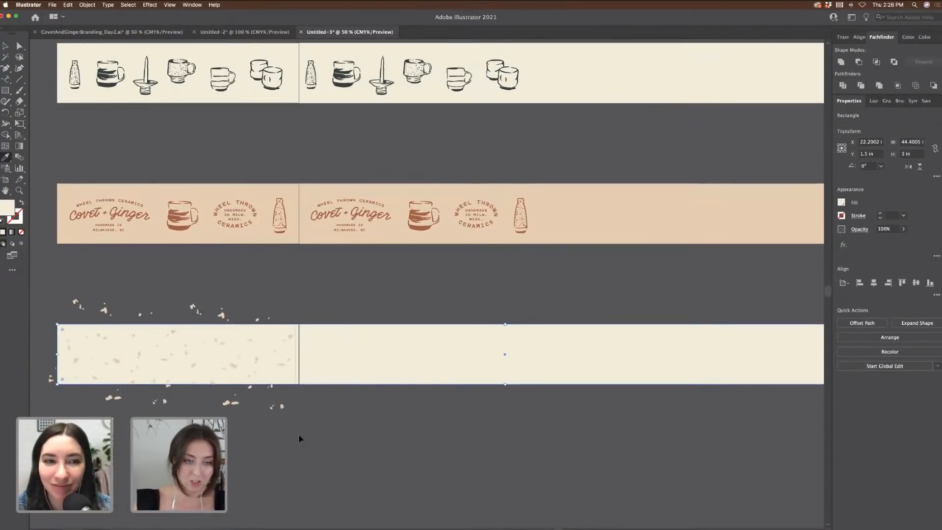
left_click(282, 407, "shift+super")
left_click(339, 377, "shift+super")
scroll(383, 393, "up", 3)
scroll(383, 393, "left", 2)
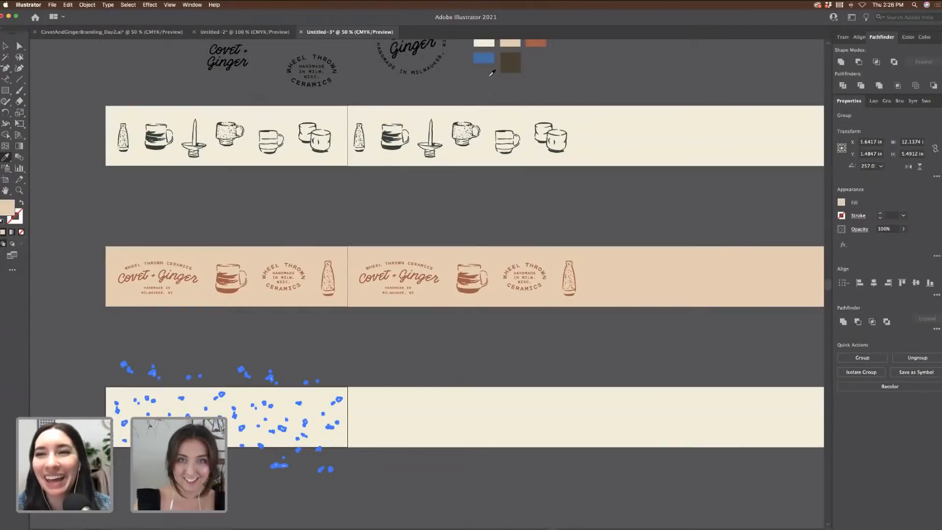
left_click(541, 43)
left_click(502, 70)
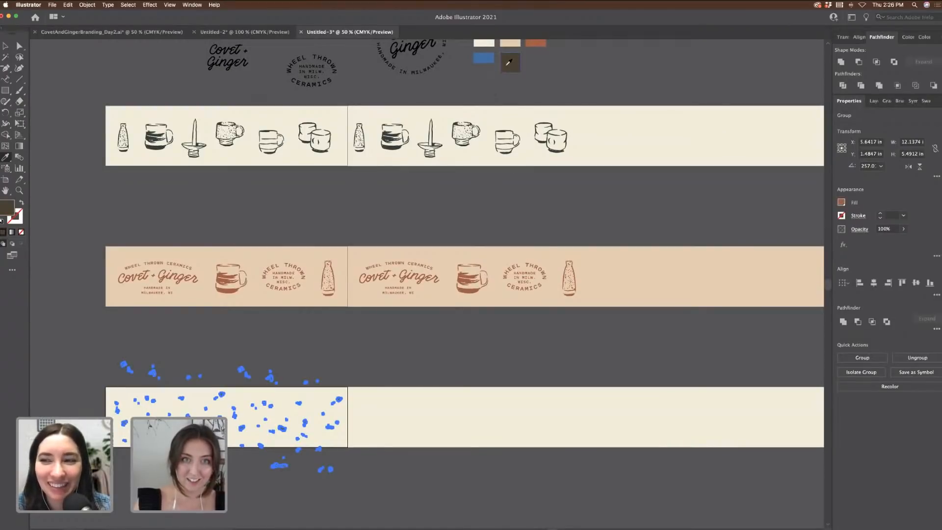
left_click(92, 64)
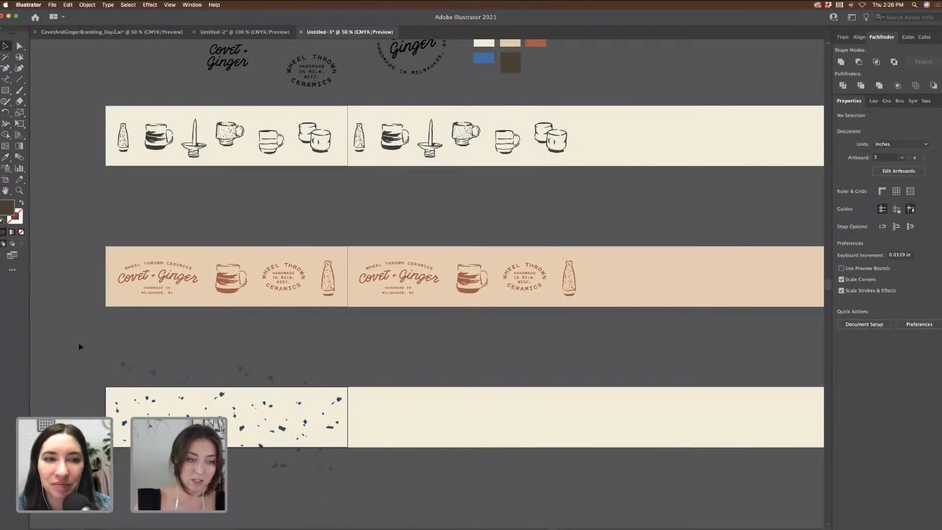
Step: Adjust the speckles along the strip and place the Covet + Ginger logo just above it
left_click_drag(269, 383, 270, 372)
left_click(287, 385)
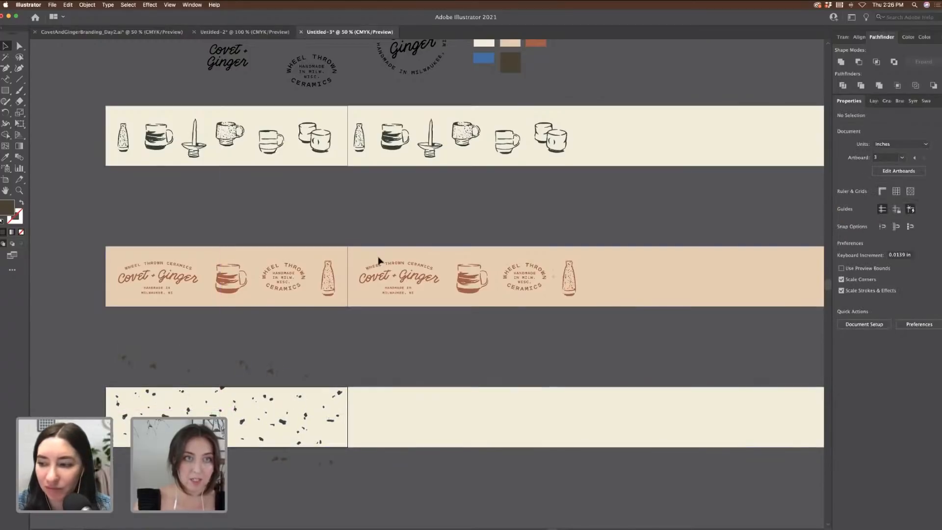
left_click_drag(244, 61, 233, 427)
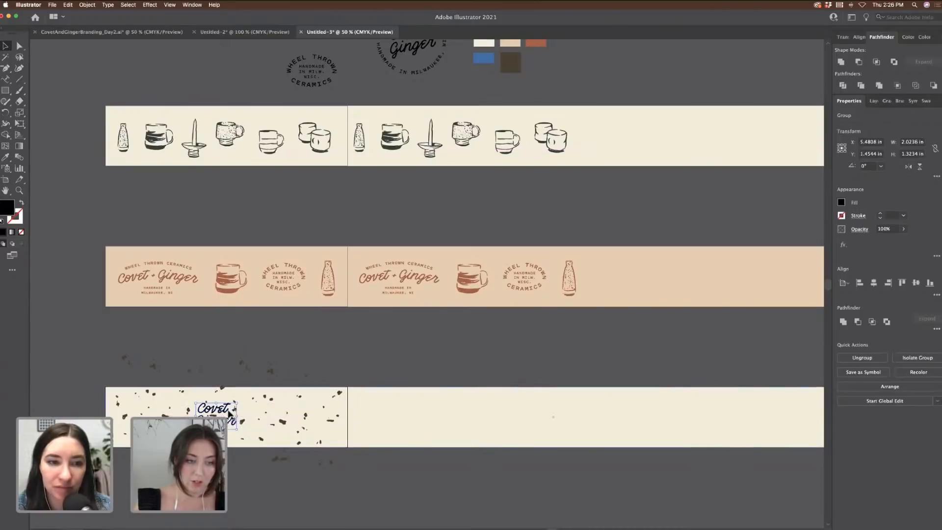
left_click_drag(162, 407, 141, 411)
left_click(231, 424)
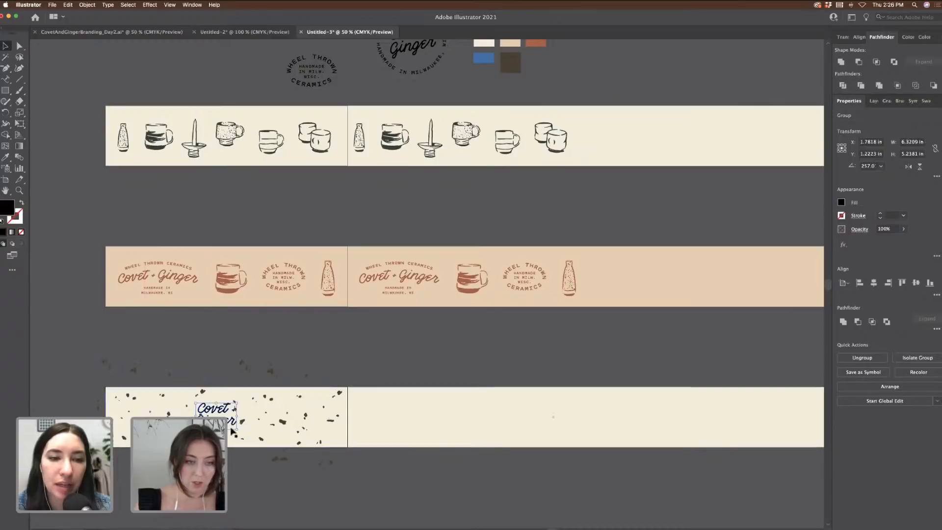
left_click(289, 334)
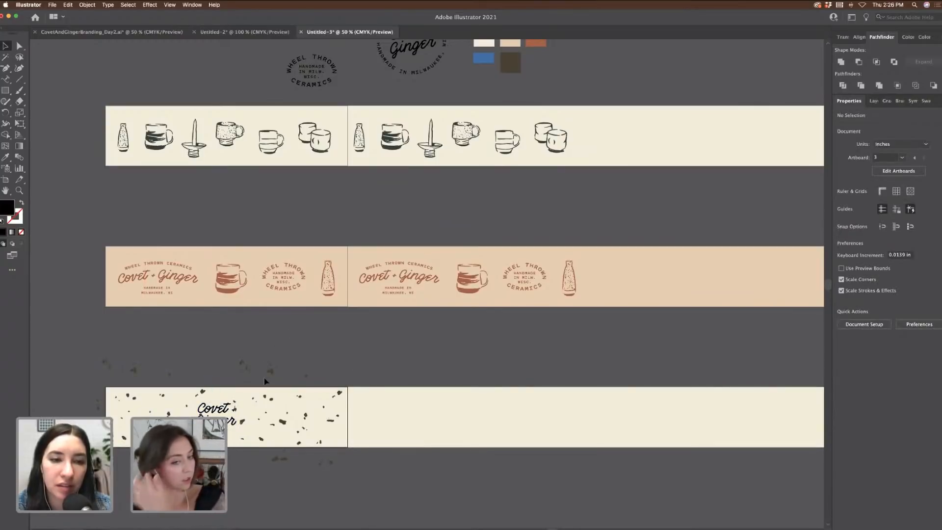
left_click_drag(216, 410, 355, 344)
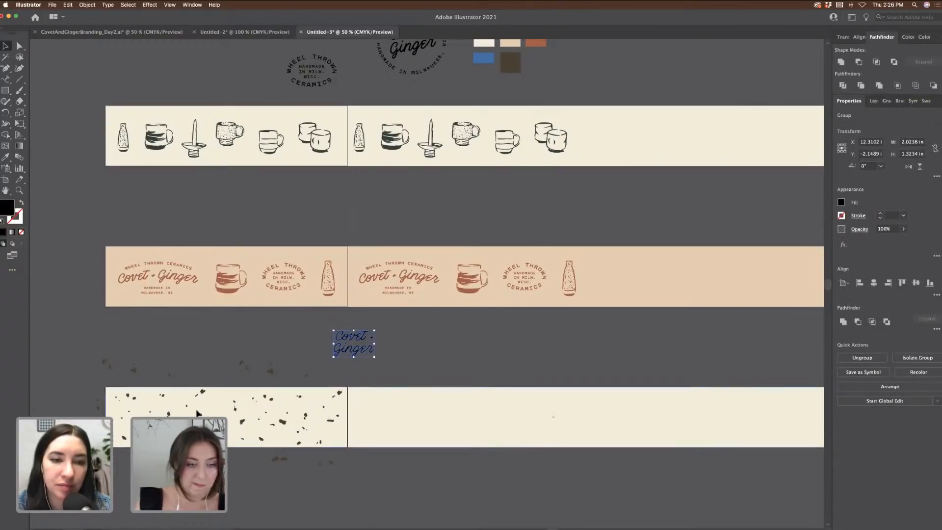
left_click_drag(201, 400, 231, 404)
Step: Take the fine speckle texture from the moodboard back to the banner file
left_click(112, 32)
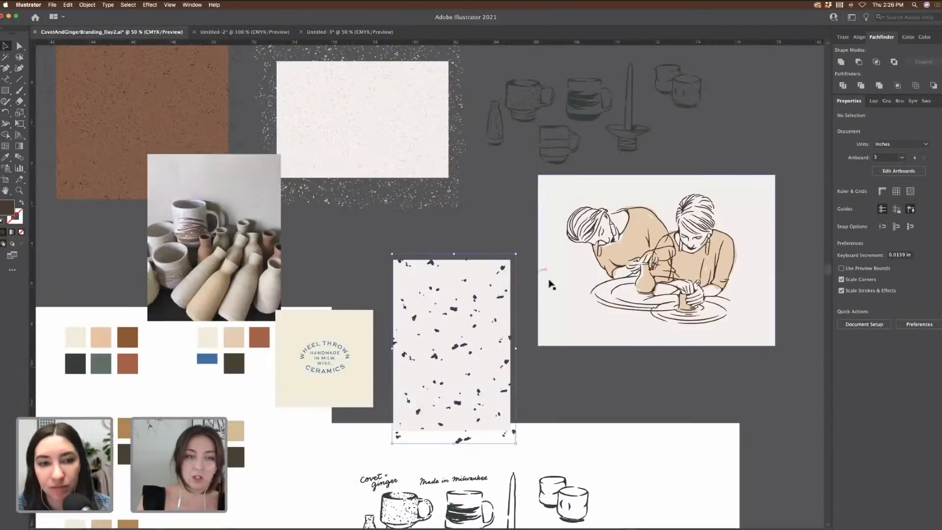
left_click(397, 162)
left_click(350, 32)
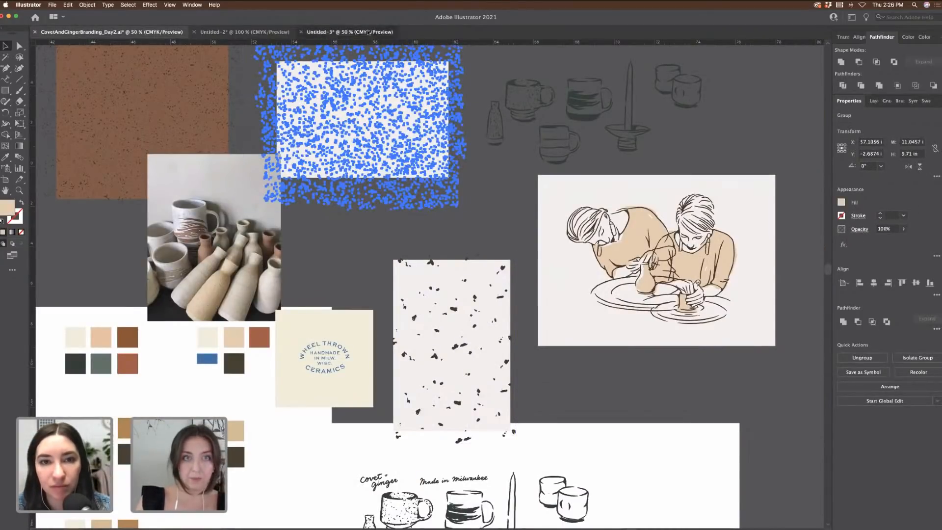
left_click(498, 428)
scroll(147, 261, "down", 4)
scroll(147, 261, "left", 2)
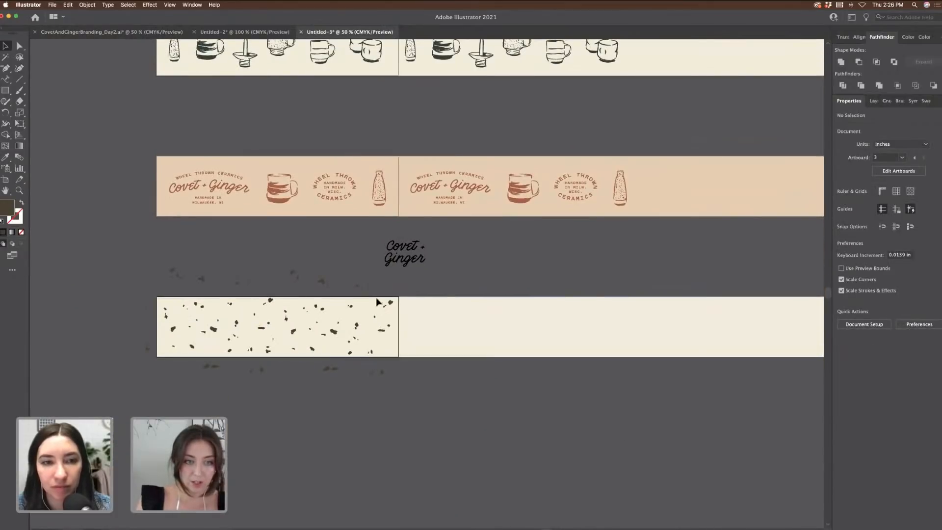
Step: Swap in the fine speckles, enlarged over the strip's left half, and move the logo onto them
key("super+z")
key("super+v")
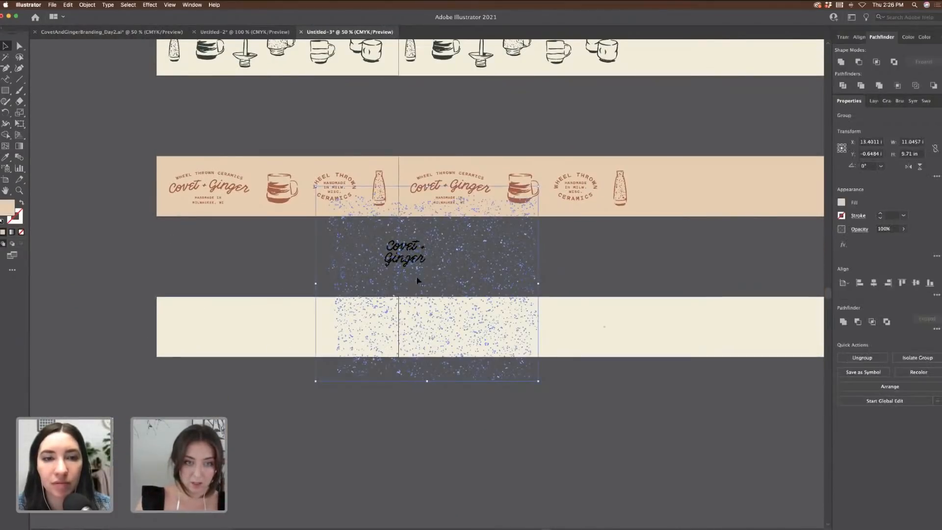
left_click_drag(418, 280, 259, 349)
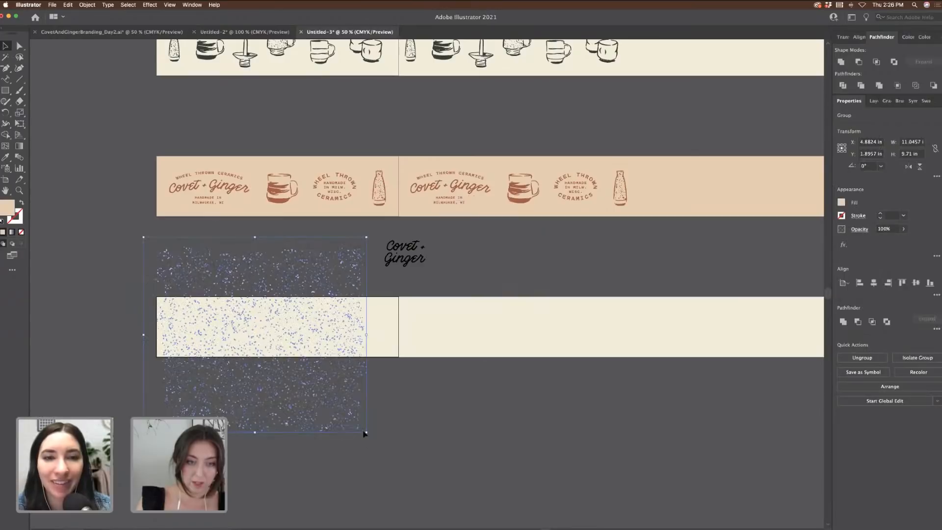
left_click_drag(366, 433, 404, 465)
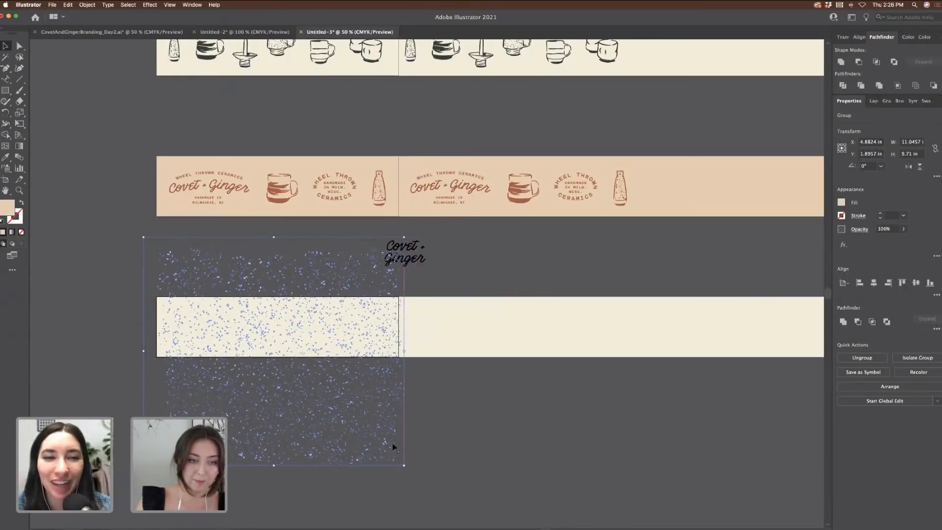
left_click(492, 431)
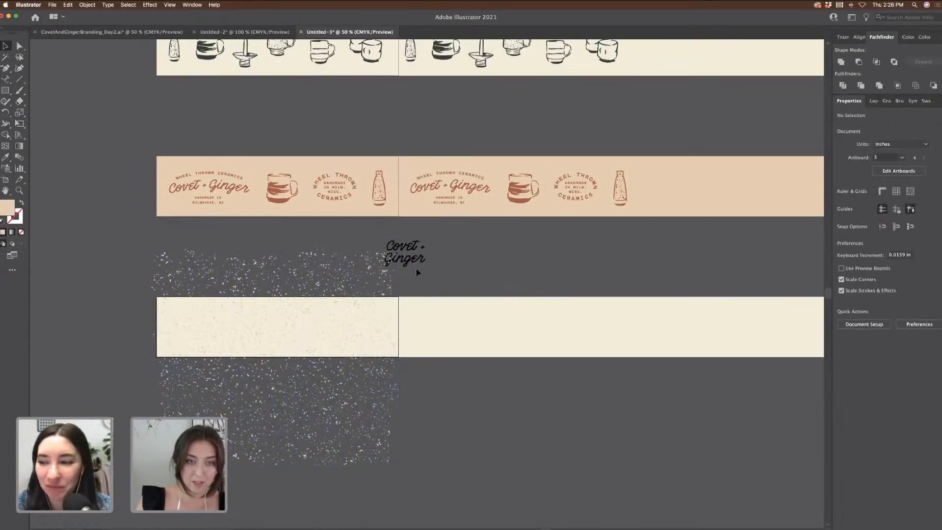
left_click_drag(401, 240, 279, 326)
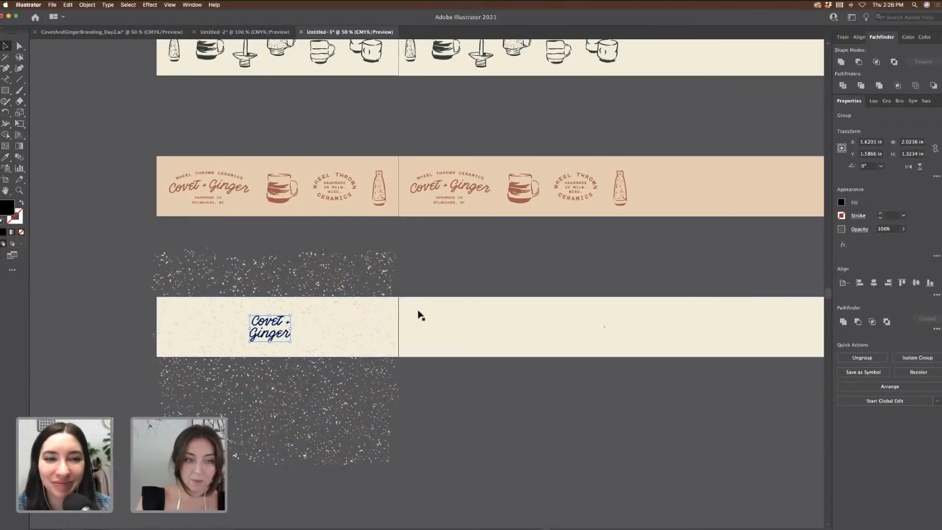
Step: Replace the small stacked logo with the one-line Covet + Ginger logo at the banner's left end
scroll(421, 295, "up", 2)
scroll(438, 280, "up", 6)
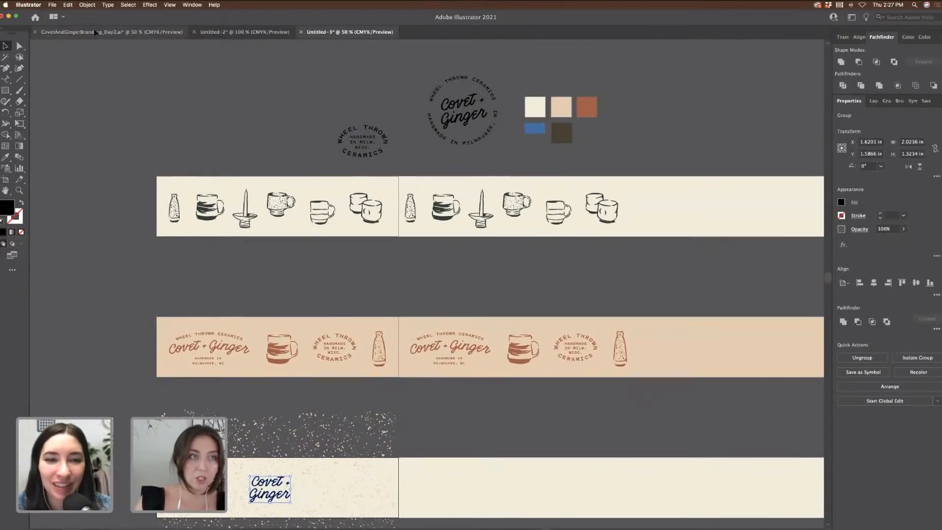
scroll(369, 317, "left", 6)
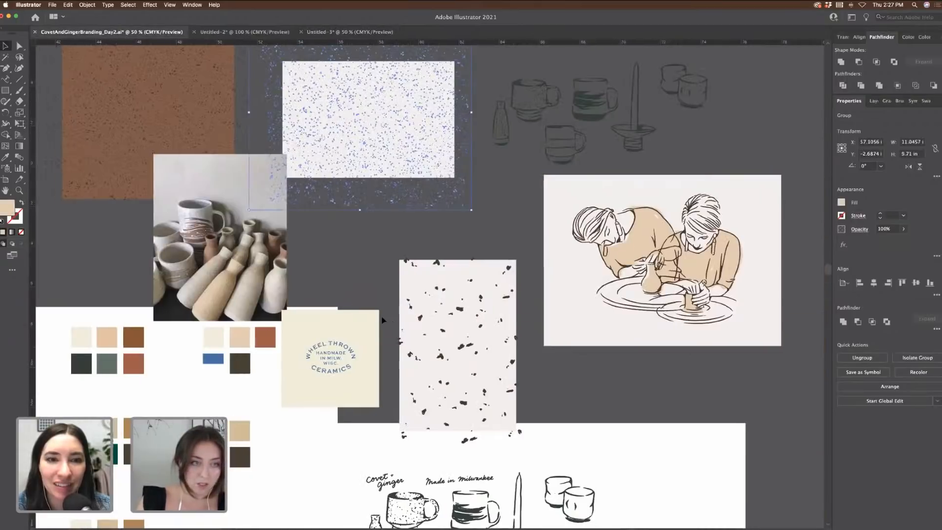
scroll(382, 320, "left", 20)
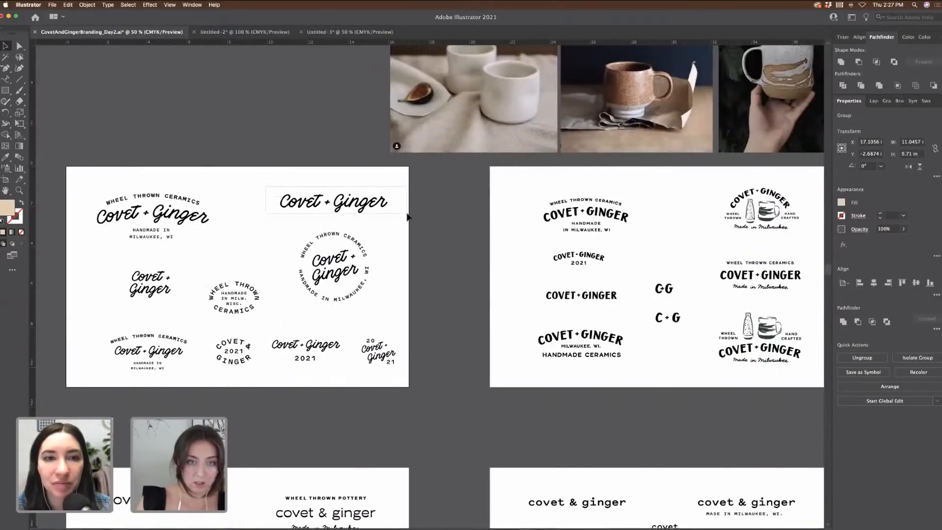
left_click(407, 214)
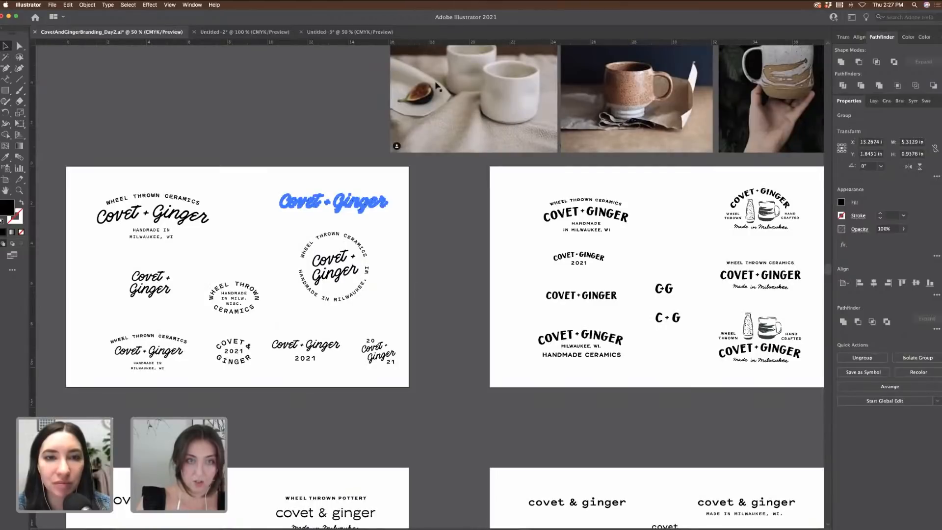
left_click(366, 32)
scroll(310, 330, "down", 5)
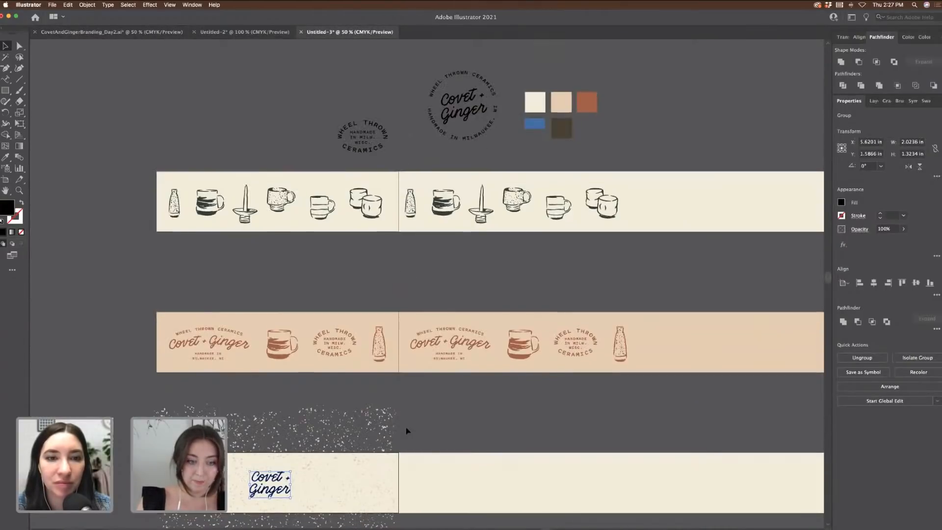
key("Delete")
key("cmd+v")
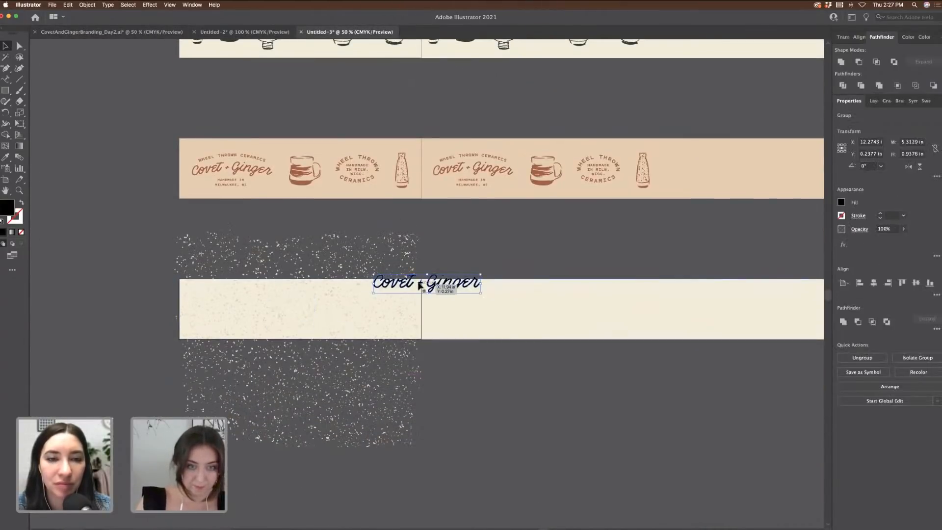
left_click_drag(417, 284, 274, 316)
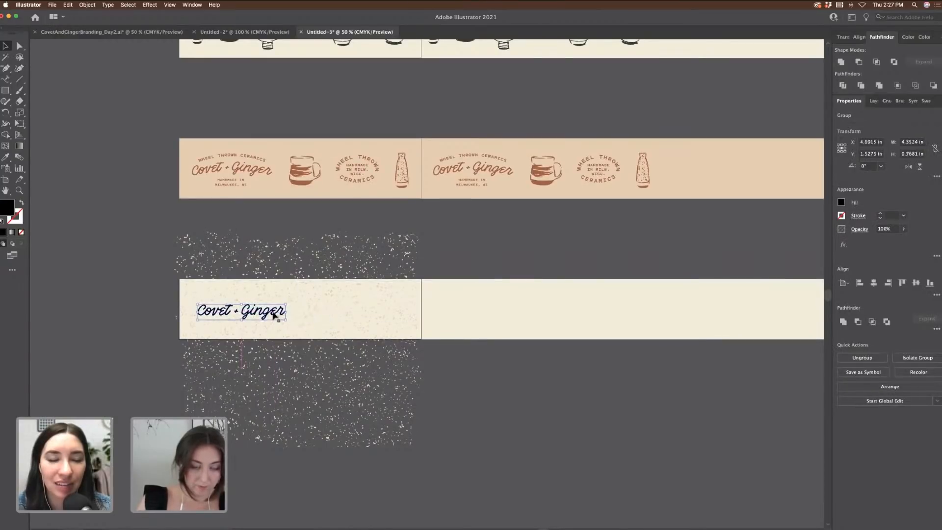
Step: Eyedrop the blue palette colour onto the logo and Alt-drag copies along the banner
scroll(244, 229, "up", 5)
left_click(7, 156)
left_click(557, 138)
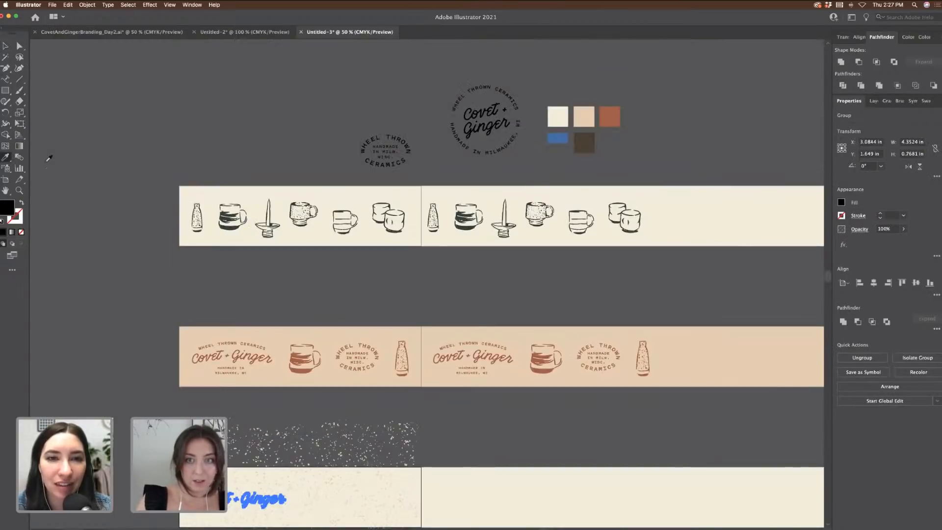
scroll(560, 139, "down", 5)
key("super+shift+a")
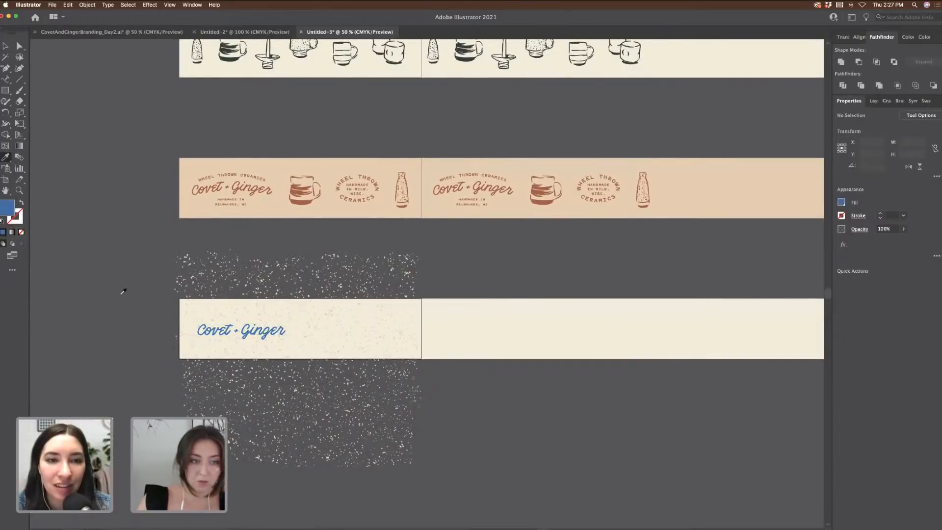
key("v")
left_click_drag(256, 334, 631, 351)
Step: Drop the last logo copy, then shift the peach banner's mug about 0.12 in left
left_click(728, 420)
key("super+equal")
key("super+equal")
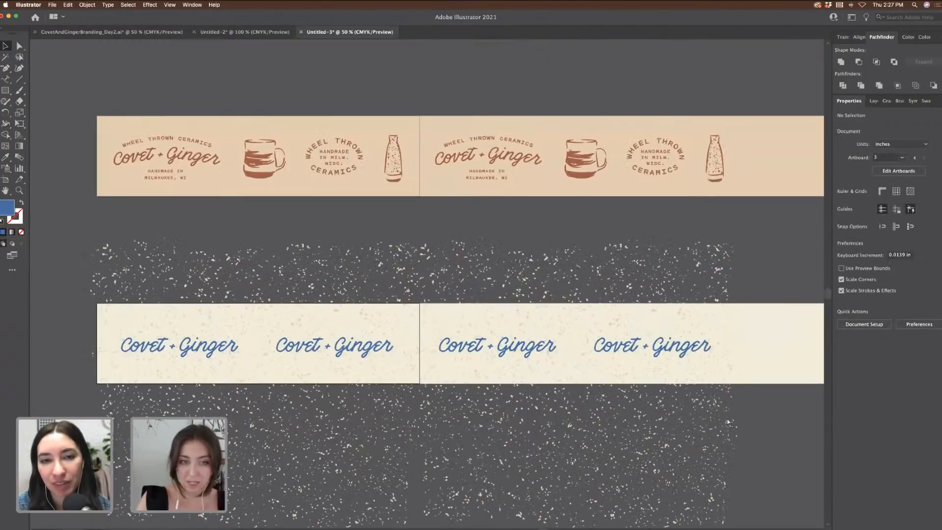
scroll(728, 420, "down", 5)
scroll(728, 420, "left", 5)
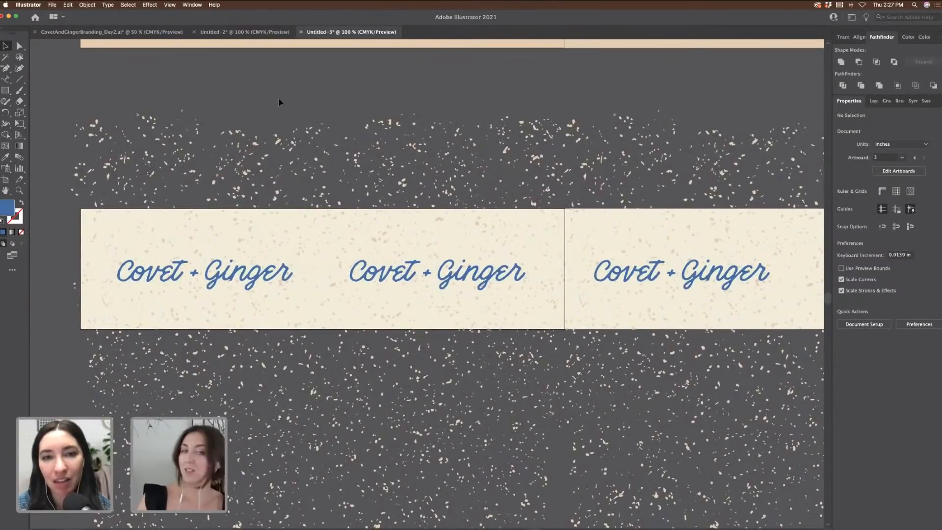
scroll(278, 102, "up", 2)
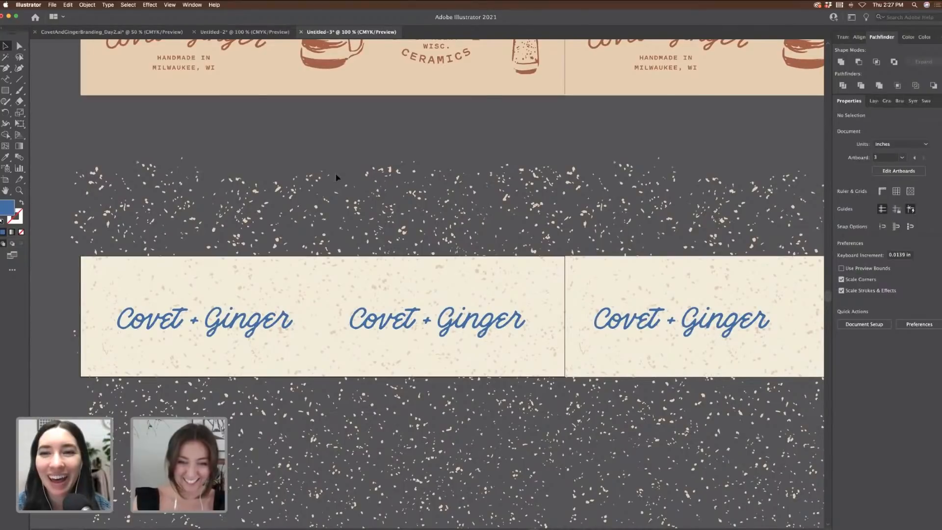
key("super+minus")
scroll(261, 203, "up", 3)
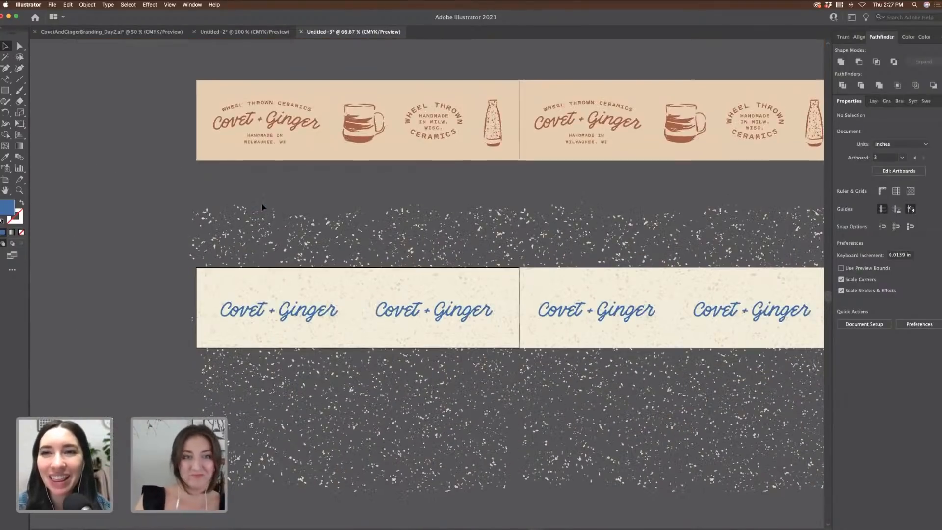
left_click_drag(358, 206, 354, 204)
left_click(325, 105)
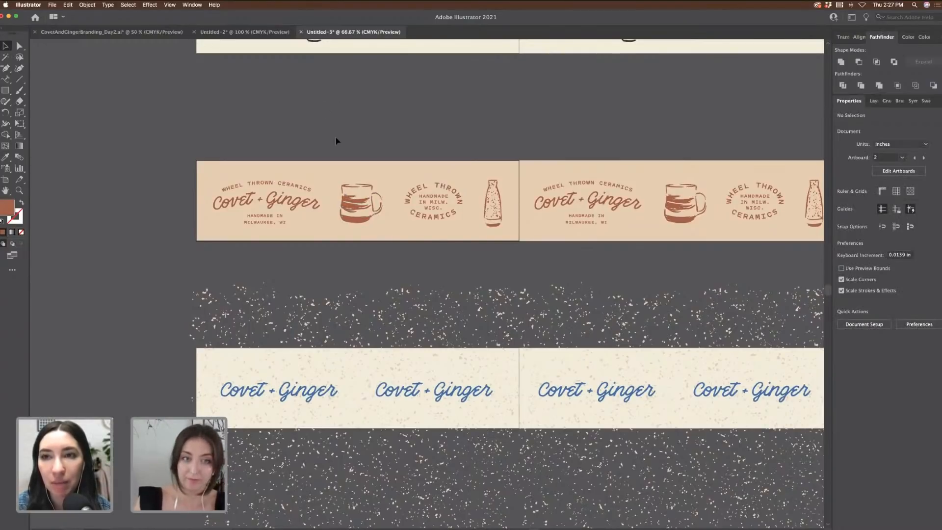
scroll(510, 141, "up", 3)
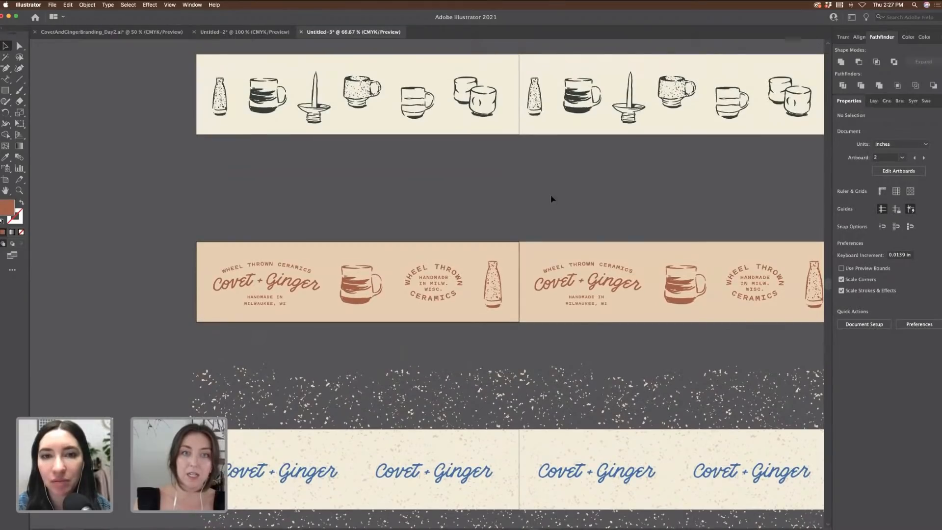
scroll(552, 199, "up", 2)
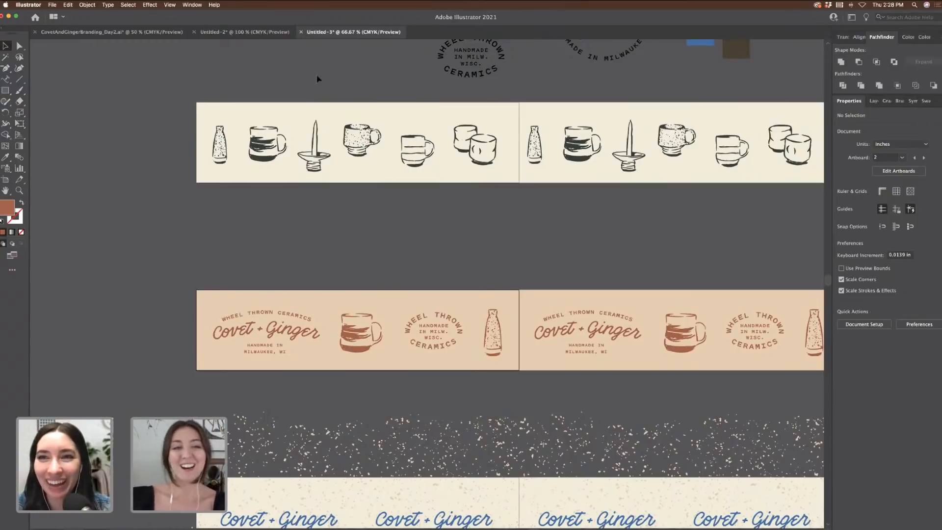
Step: Switch to the Untitled-2 document and check its artboard with the Artboard tool
left_click(239, 32)
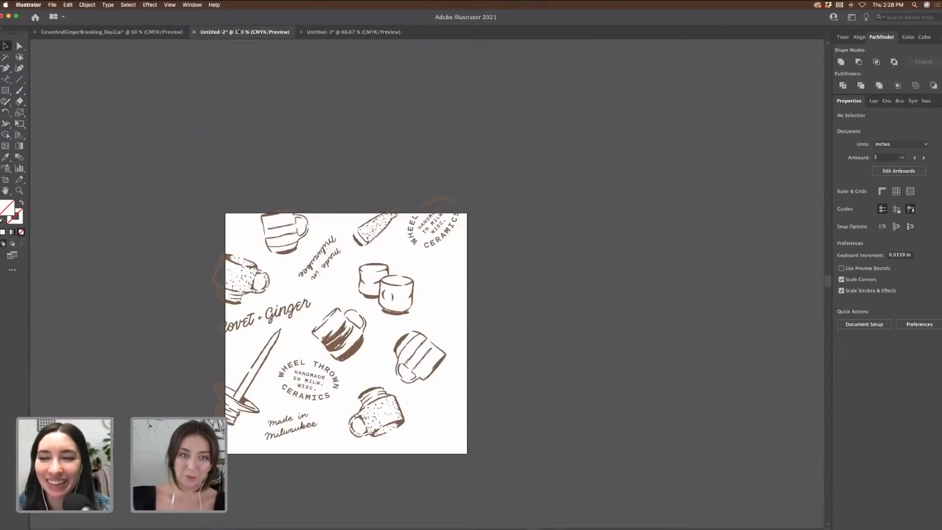
scroll(631, 223, "down", 1)
scroll(631, 223, "left", 5)
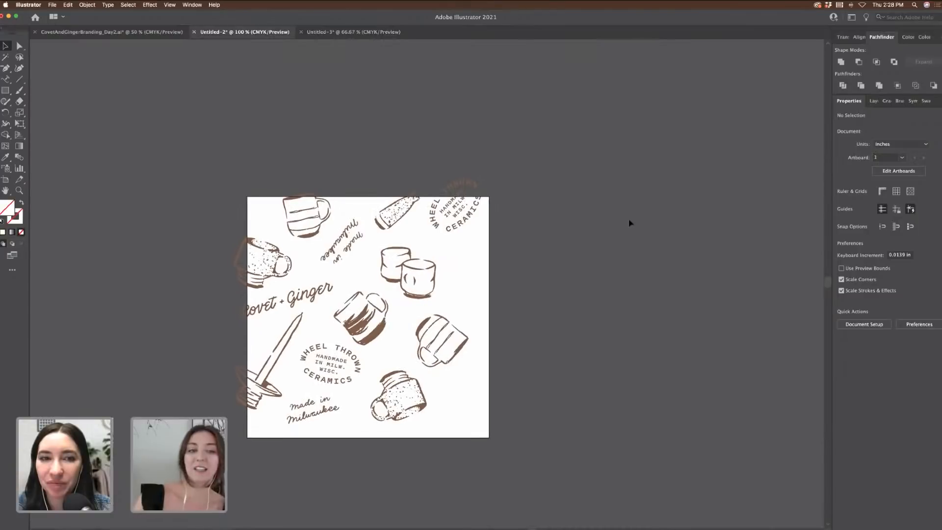
scroll(631, 224, "down", 2)
scroll(638, 223, "down", 1)
scroll(647, 224, "left", 1)
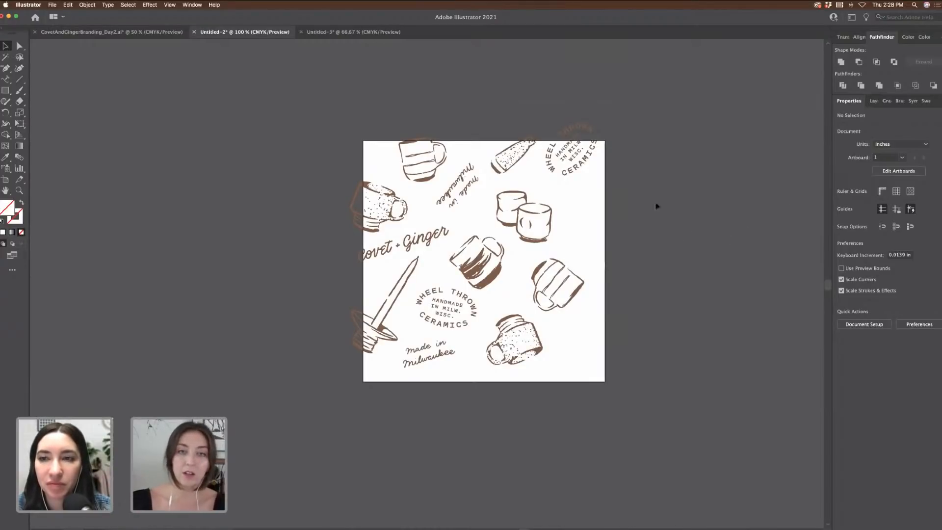
left_click(6, 179)
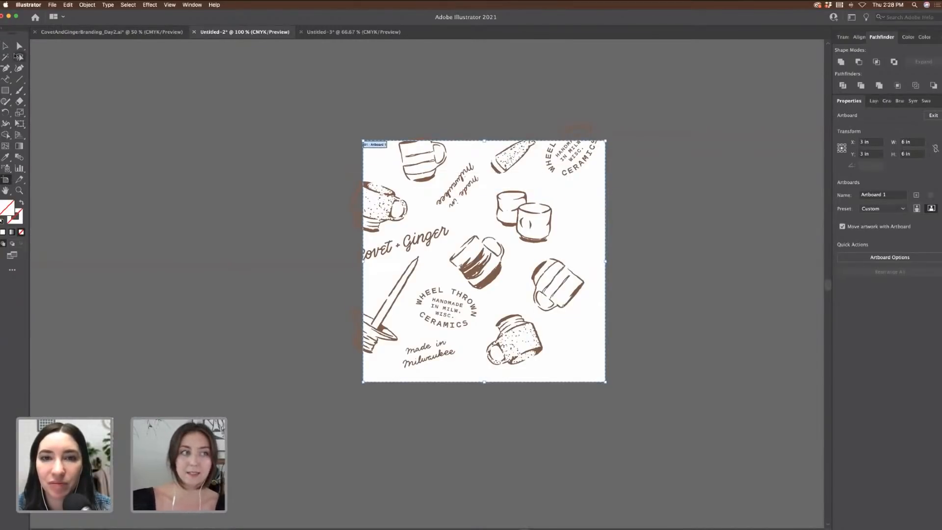
left_click(6, 46)
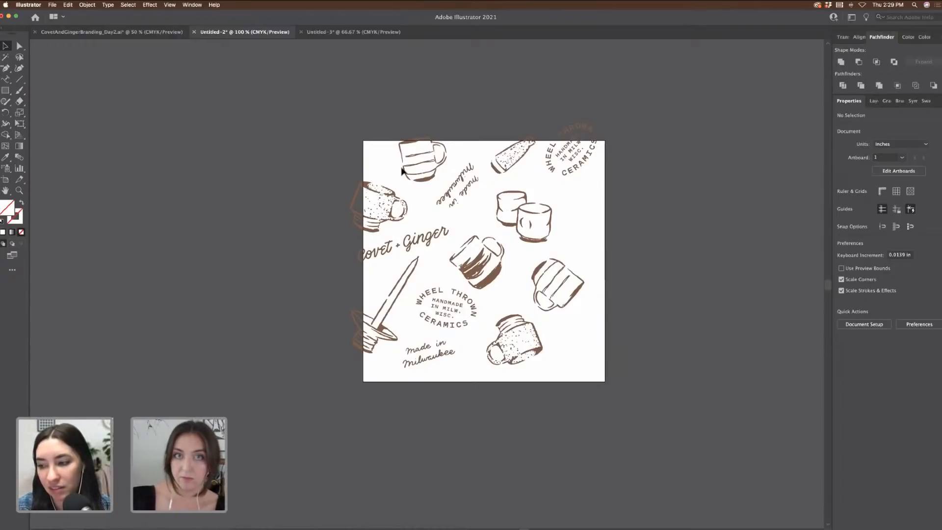
Step: Zoom to 150% and shift the right-hand mug and the pair of cups slightly
scroll(413, 163, "up", 1)
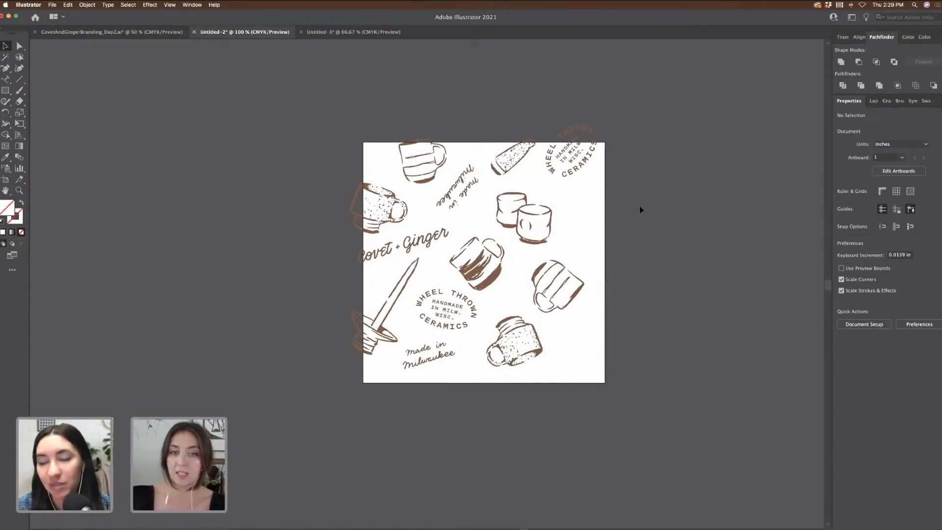
key("super+equal")
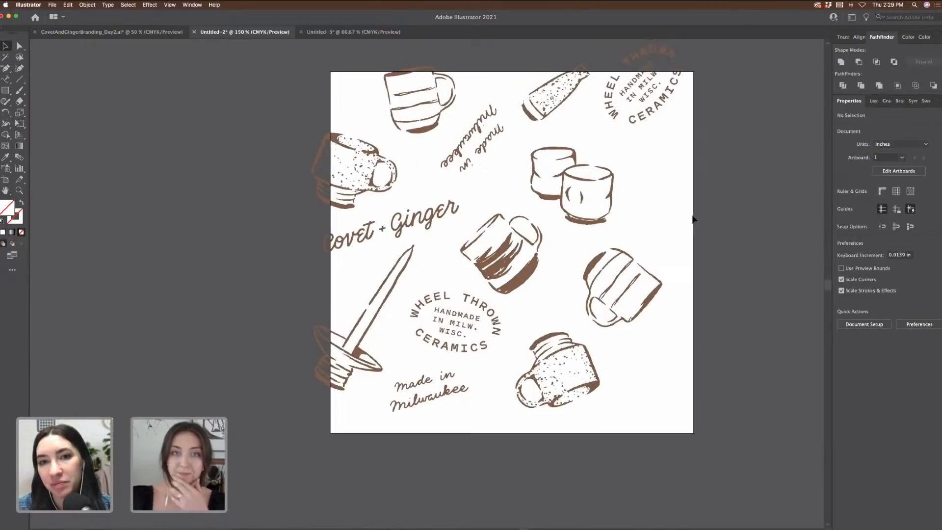
scroll(678, 208, "up", 2)
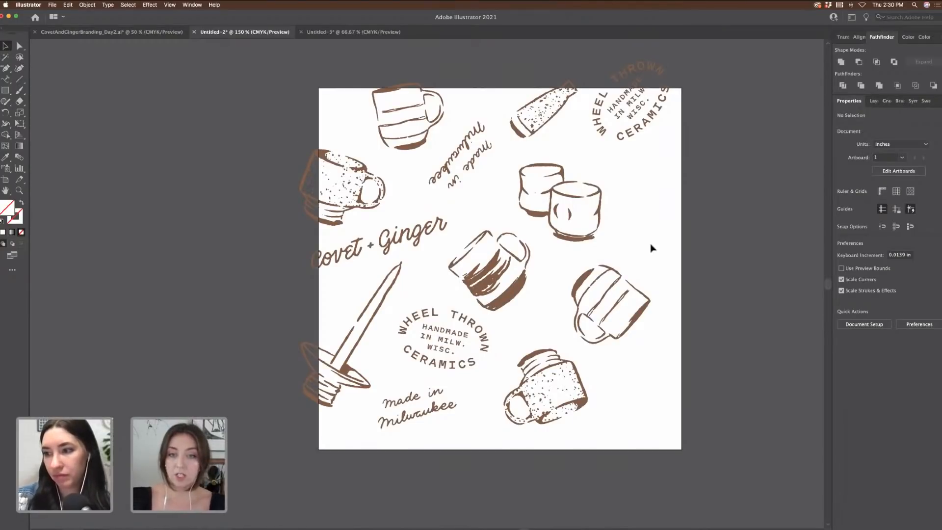
left_click_drag(629, 284, 574, 280)
left_click(707, 334)
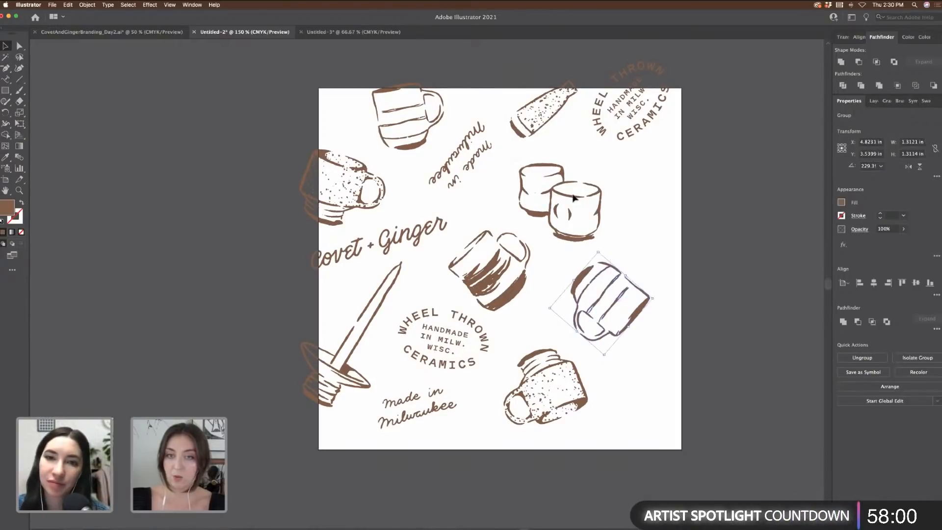
left_click(596, 219)
left_click_drag(596, 220, 579, 238)
left_click(688, 237)
left_click(656, 242)
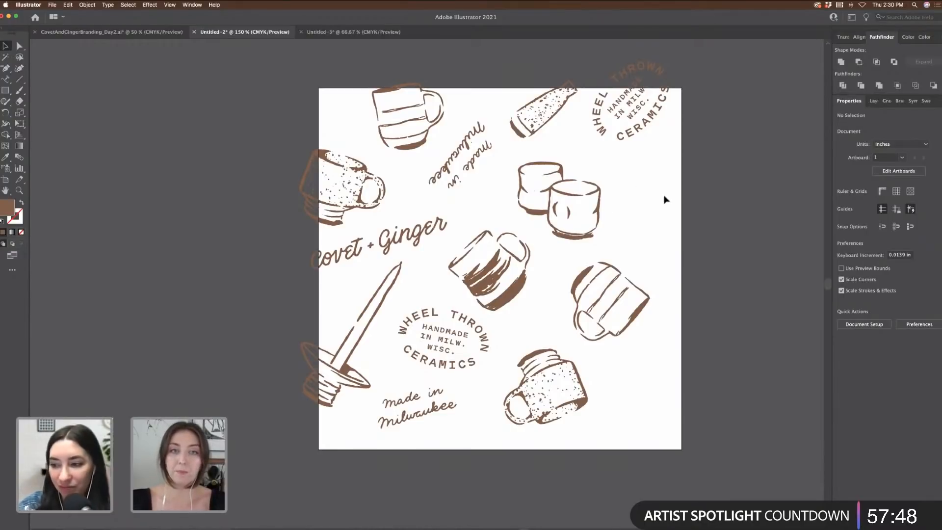
Step: Marquee-select the three pieces along the tile's top edge
scroll(665, 199, "up", 3)
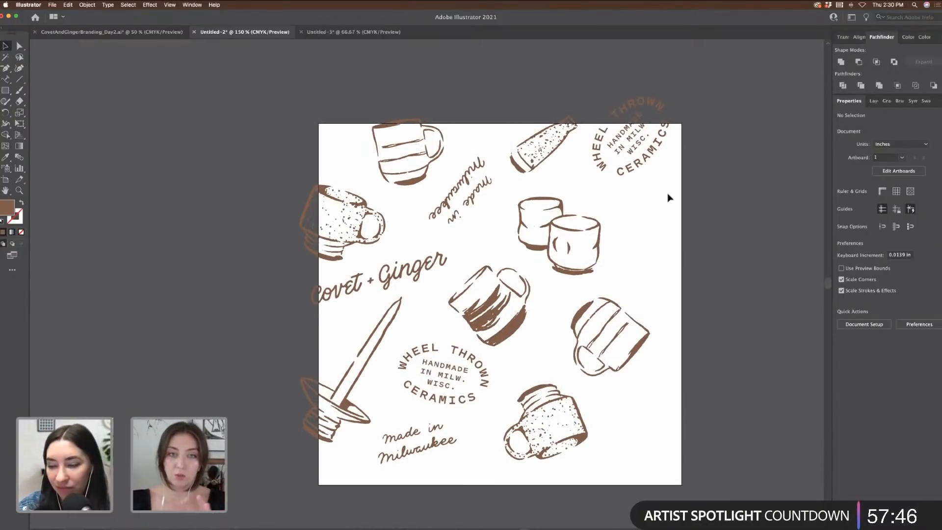
scroll(669, 197, "down", 2)
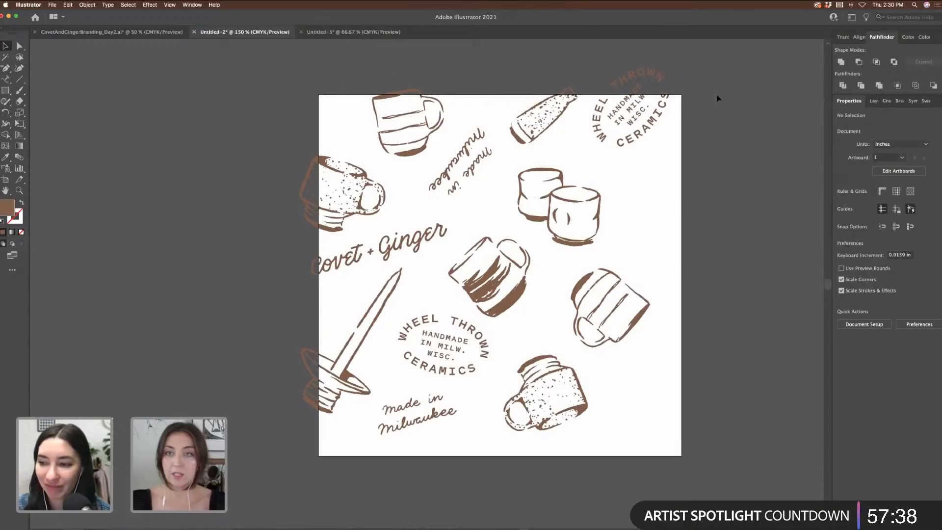
left_click_drag(717, 98, 395, 74)
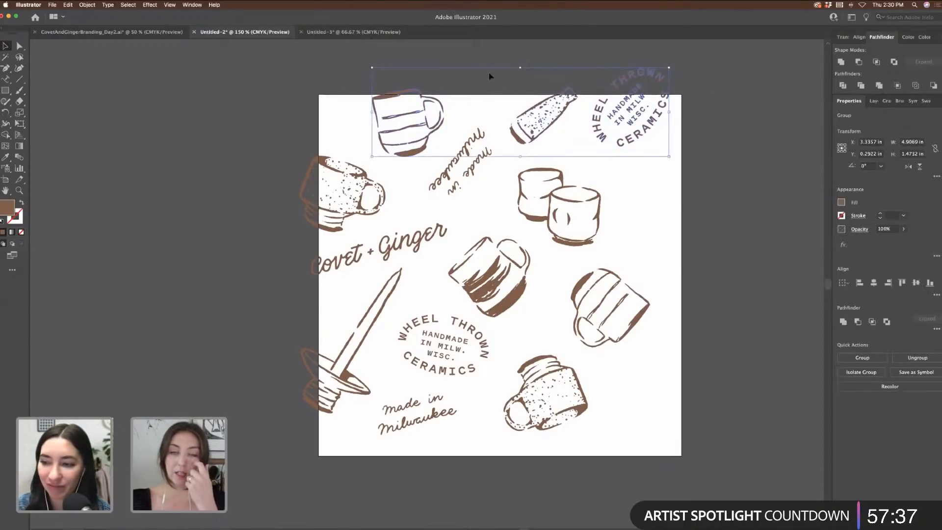
Step: Copy the top-edge mug, bottle and WHEEL THROWN badge with Transform > Move: Horizontal 0 in, Vertical 6 in
right_click(569, 94)
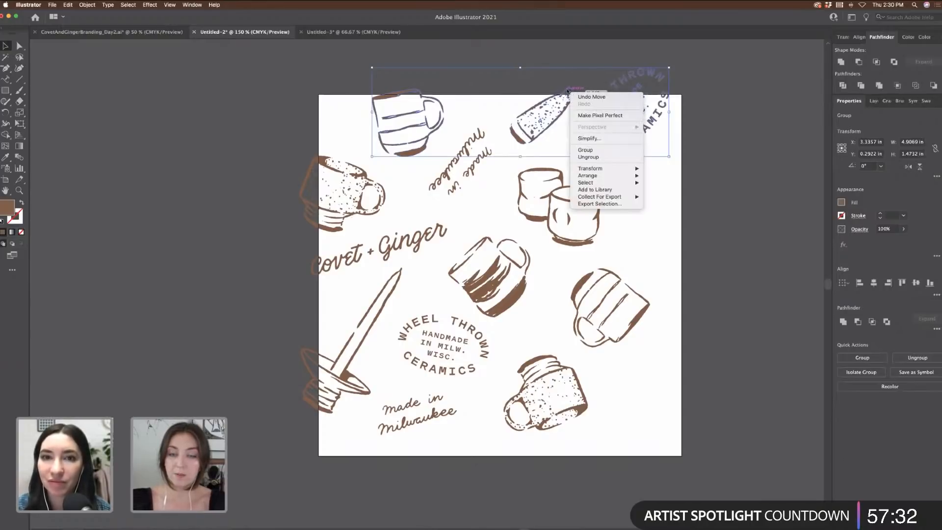
mouse_move(598, 170)
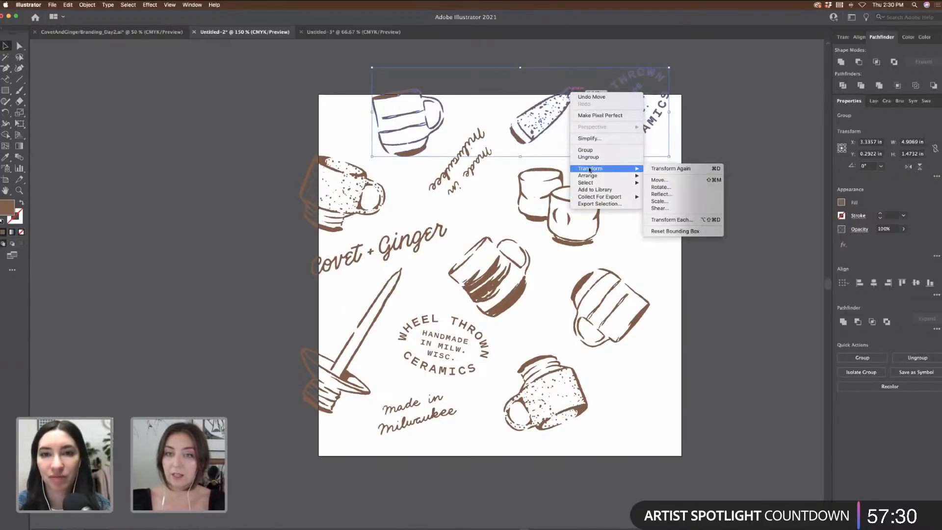
left_click(660, 181)
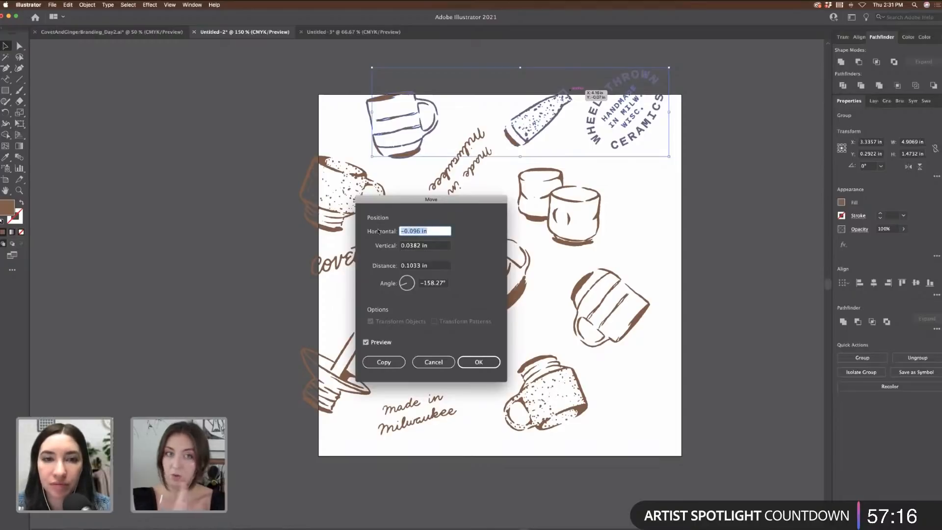
type("0")
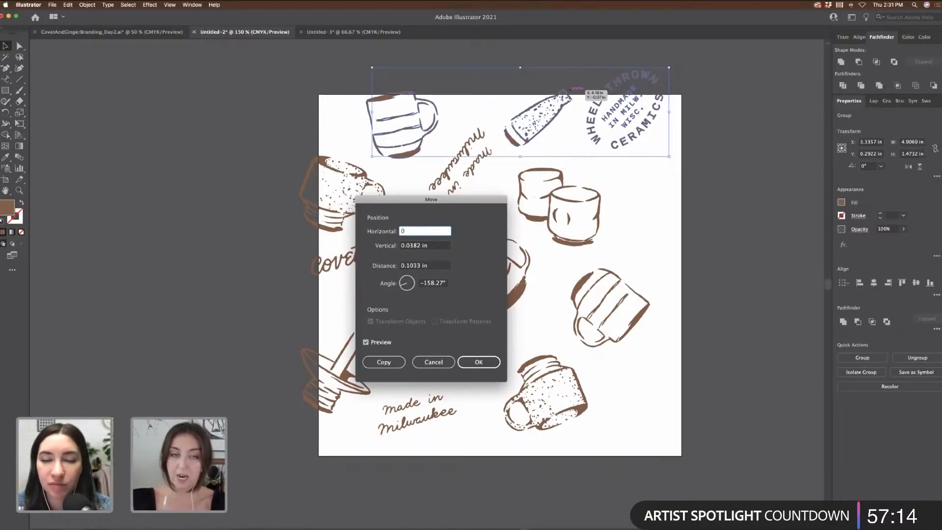
key("Tab")
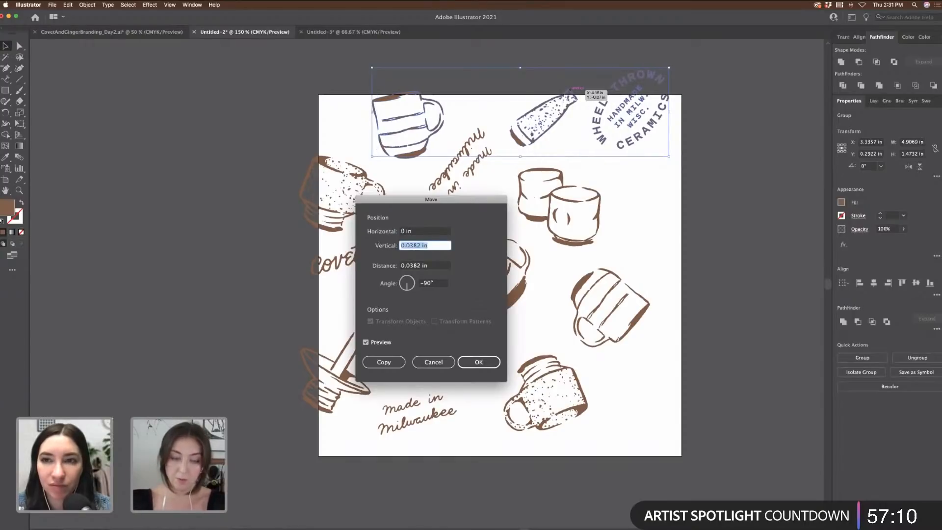
type("6")
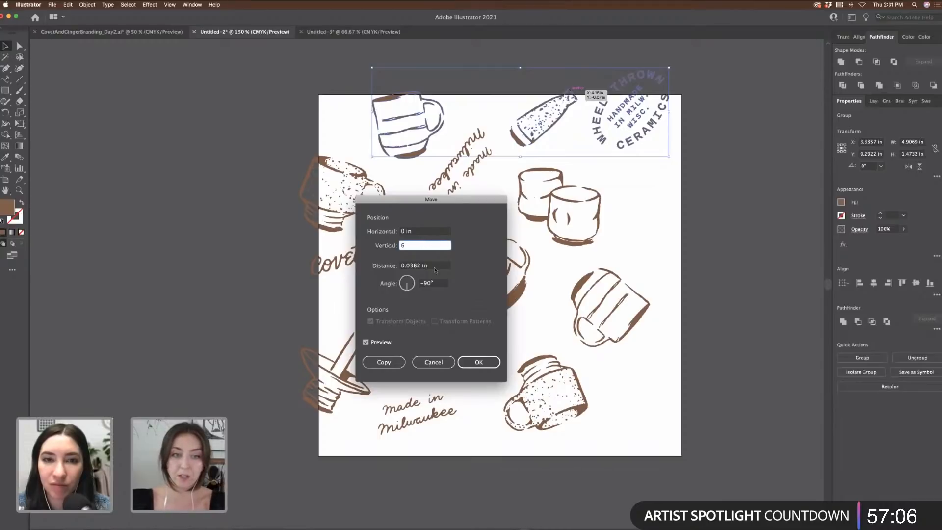
left_click(392, 363)
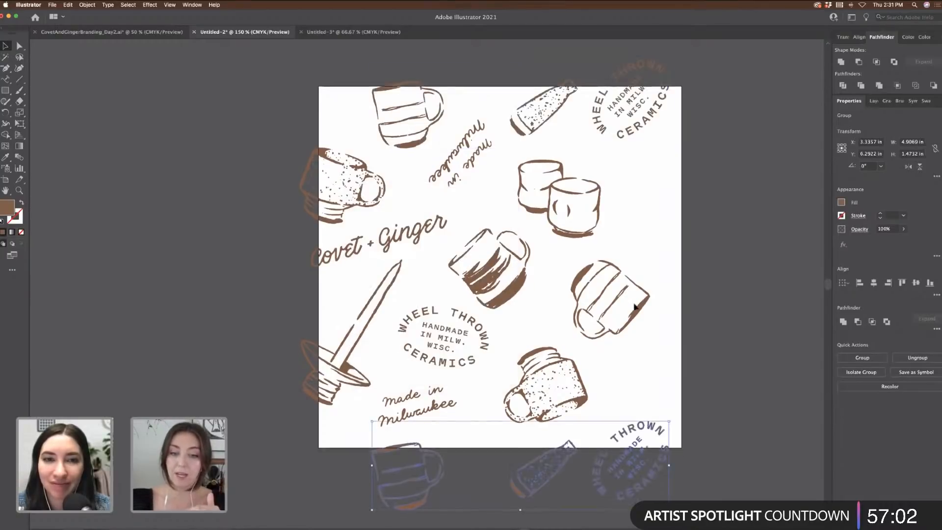
scroll(692, 407, "down", 3)
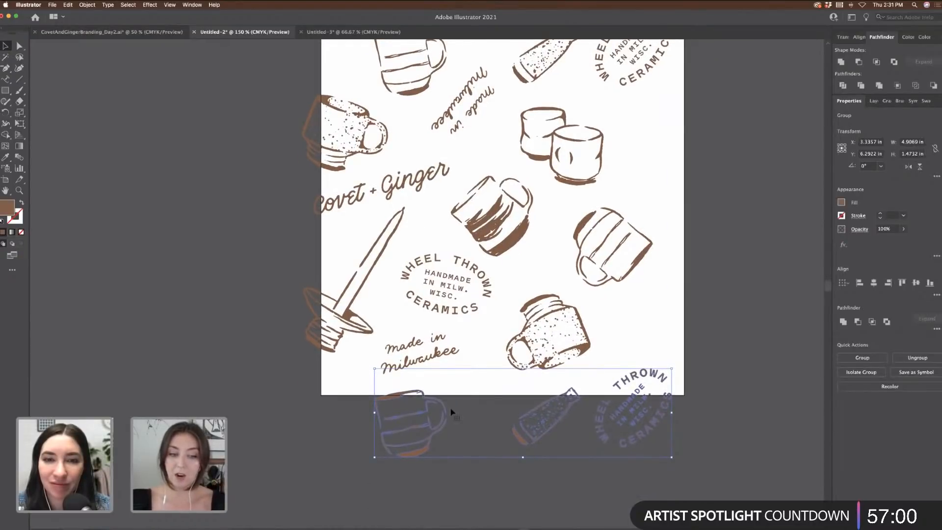
scroll(635, 412, "down", 4)
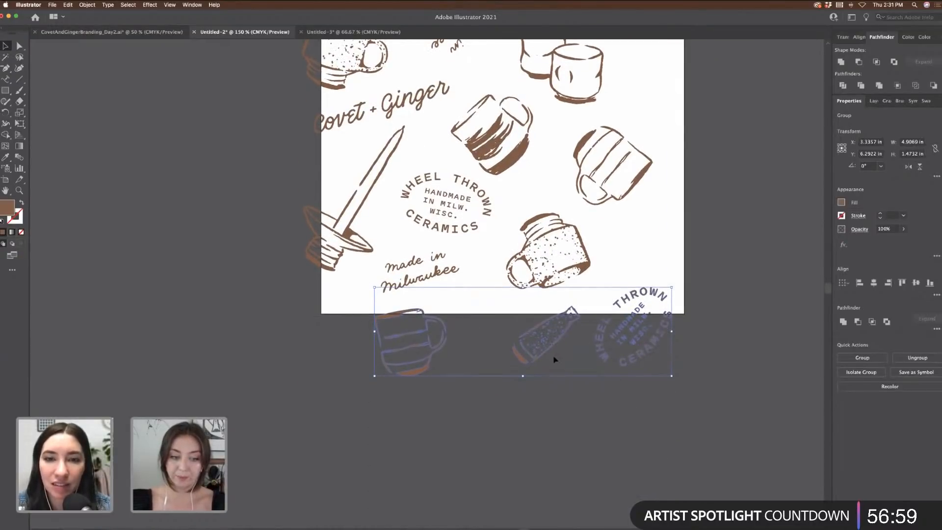
left_click(603, 396)
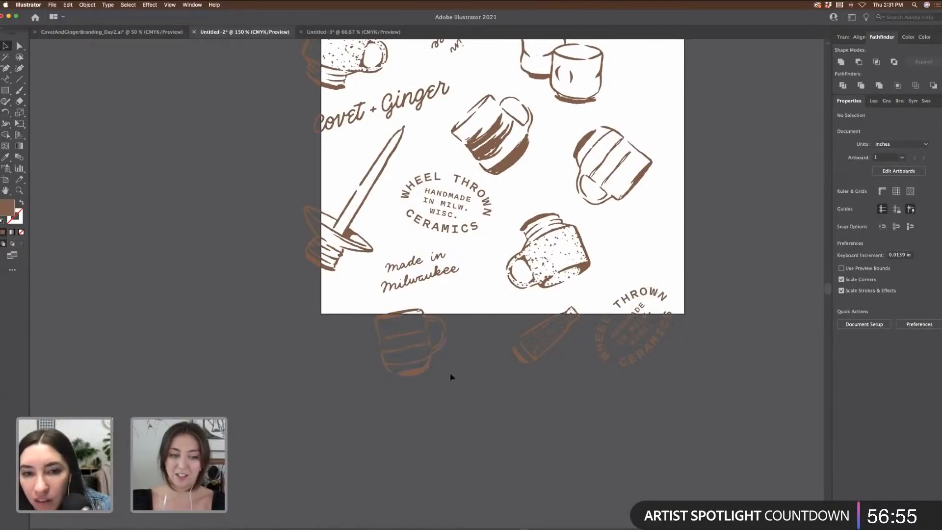
scroll(701, 356, "up", 3)
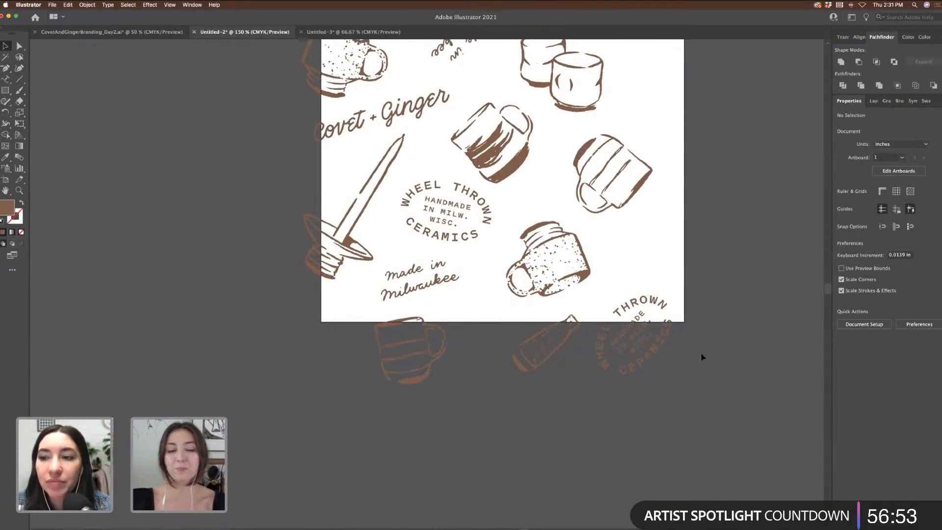
scroll(705, 362, "up", 2)
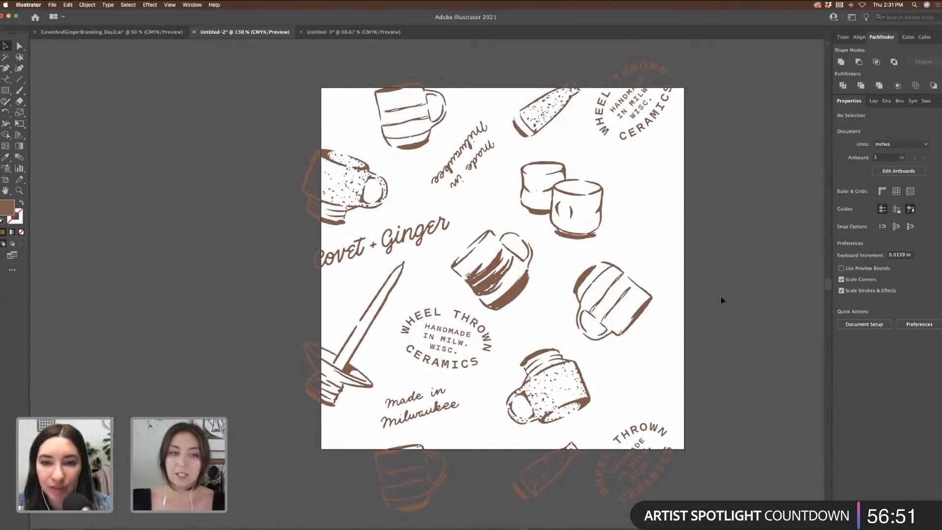
scroll(721, 296, "up", 1)
scroll(720, 295, "left", 1)
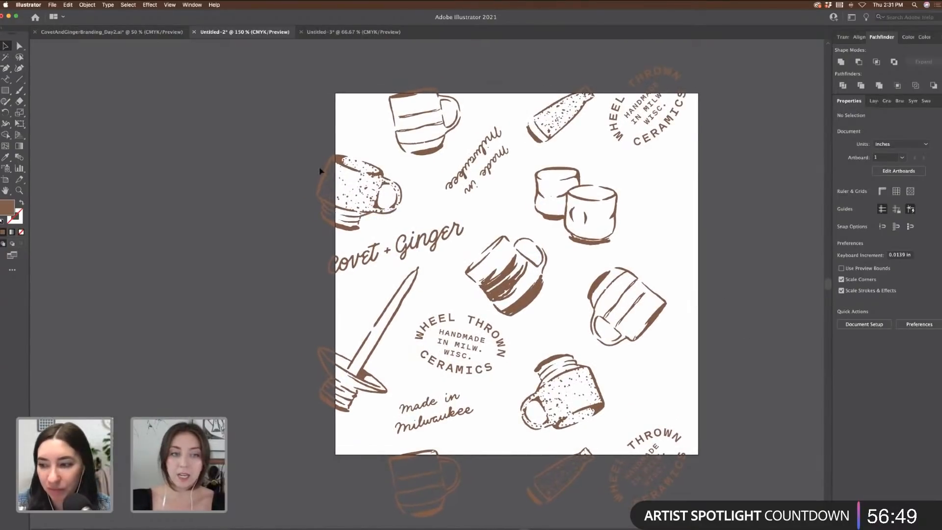
Step: Copy the left-edge mug, Covet + Ginger lettering and tool with Move: Horizontal 6 in, Vertical 0
left_click(337, 425)
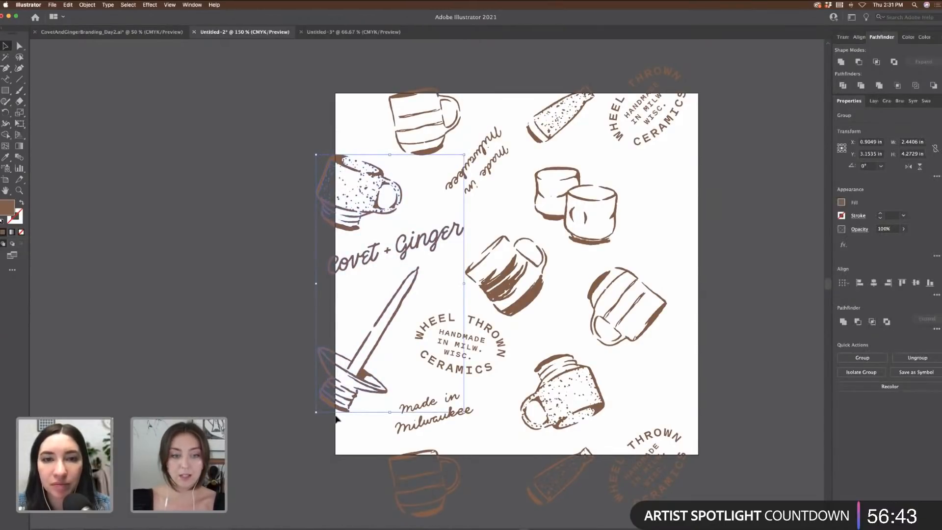
right_click(322, 352)
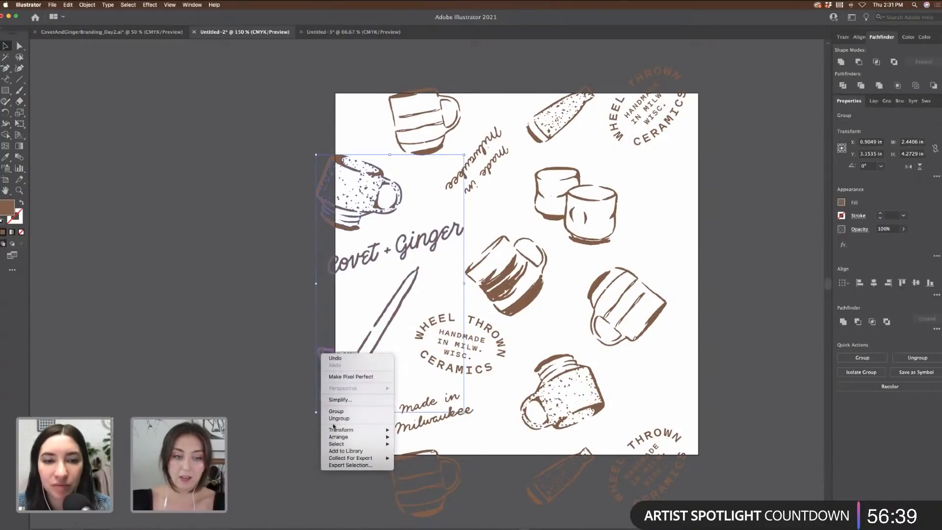
mouse_move(345, 430)
left_click(406, 444)
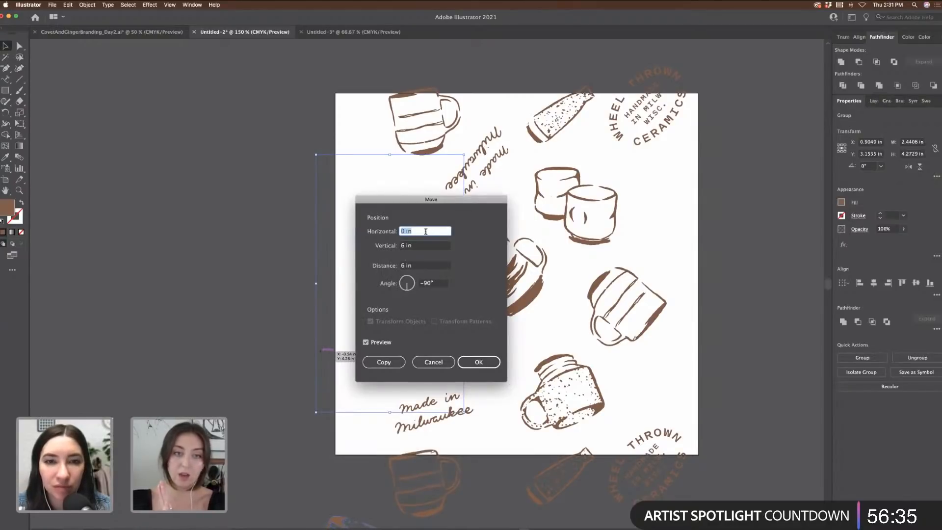
left_click_drag(427, 231, 357, 225)
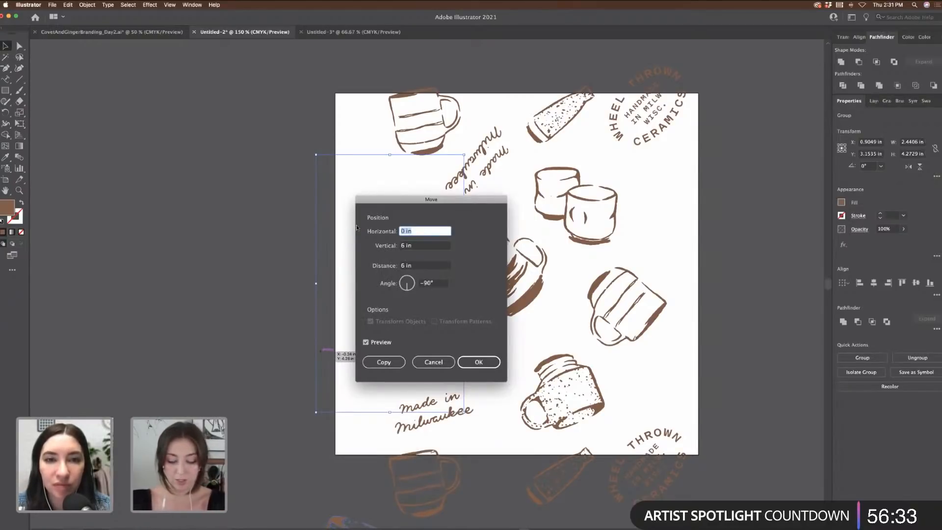
type("6")
key("Tab")
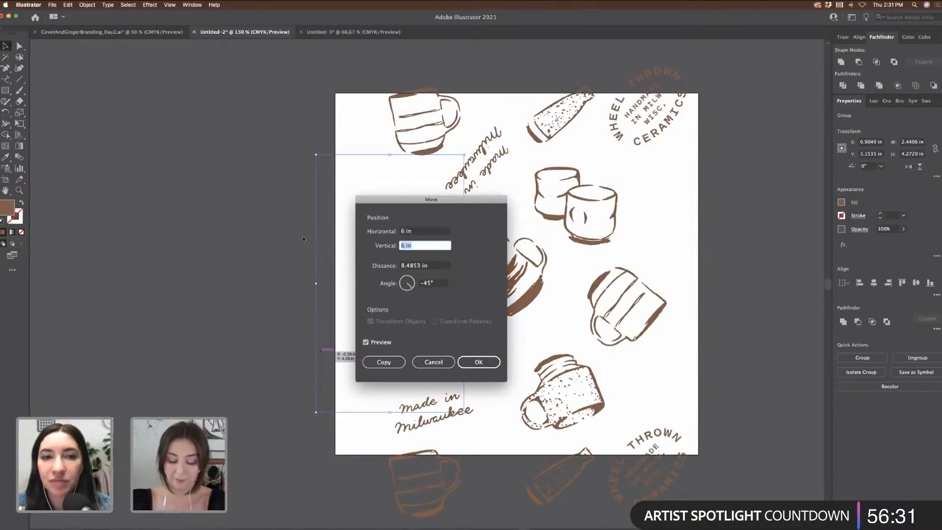
left_click(385, 363)
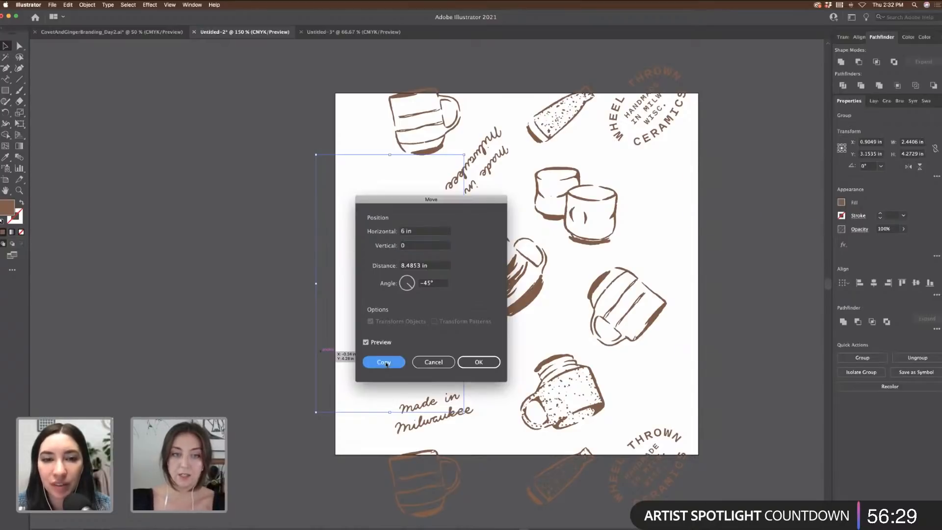
left_click(236, 255)
scroll(234, 255, "right", 3)
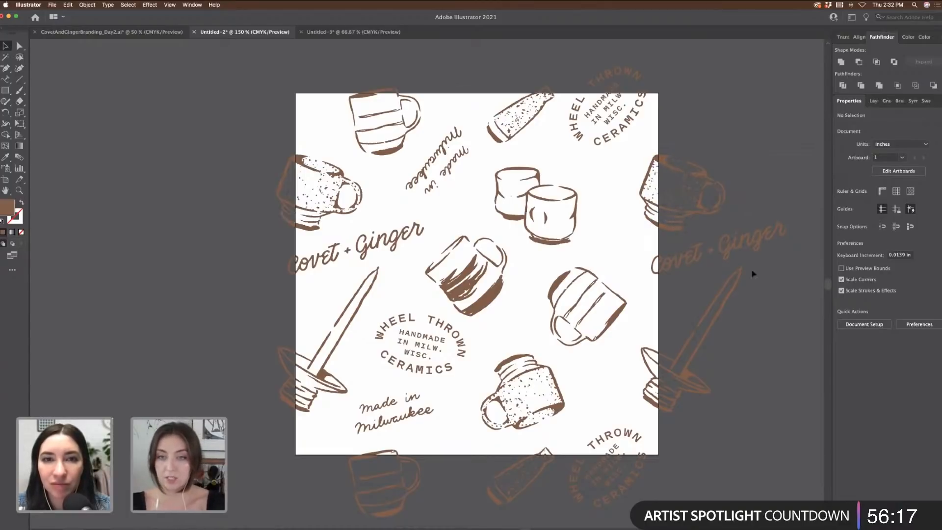
scroll(756, 274, "down", 3)
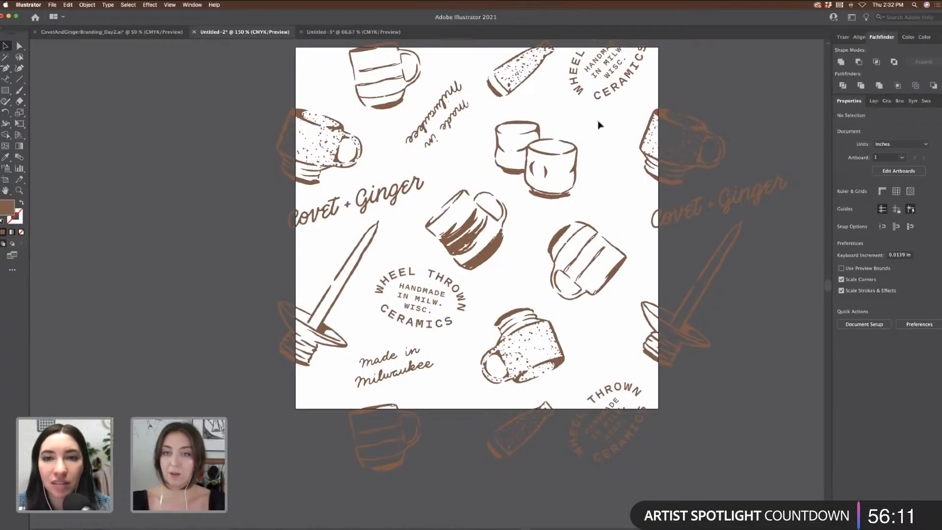
scroll(608, 161, "up", 3)
left_click_drag(579, 189, 606, 189)
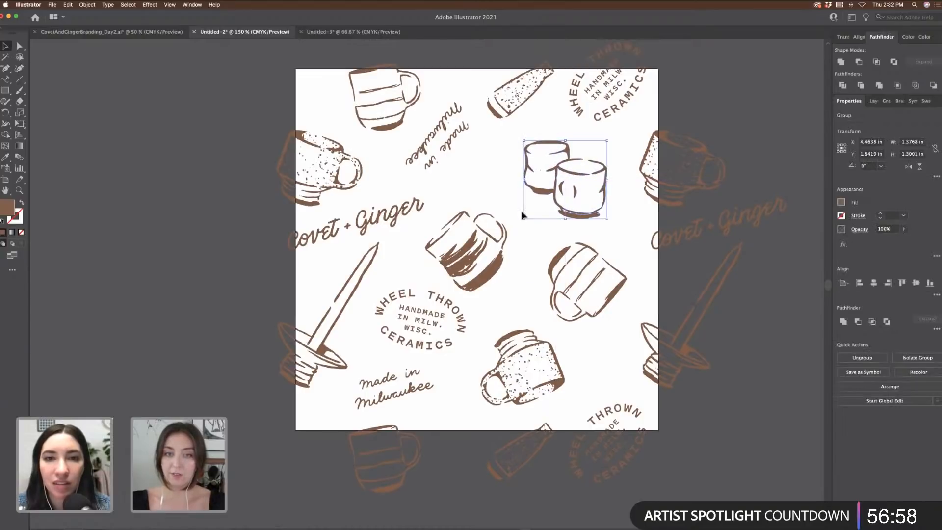
left_click_drag(501, 235, 507, 223)
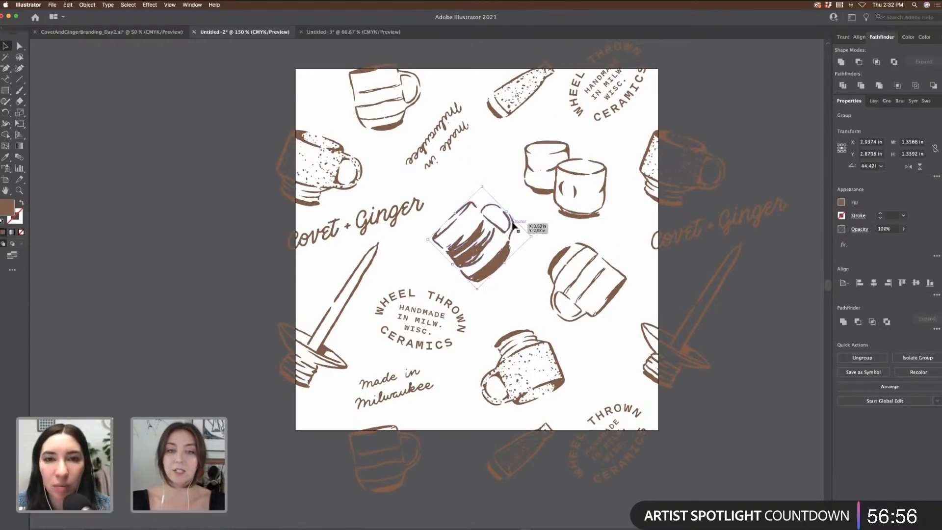
left_click_drag(556, 259, 557, 253)
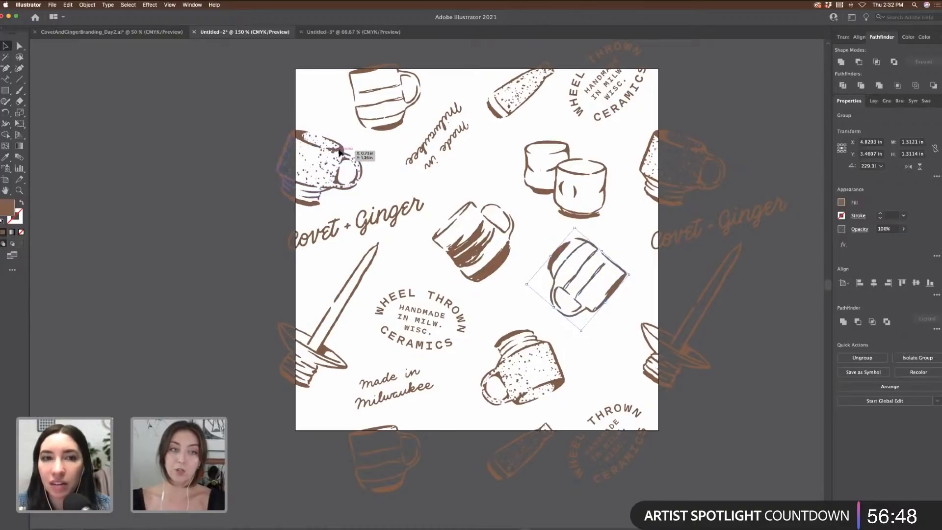
left_click_drag(341, 151, 341, 135)
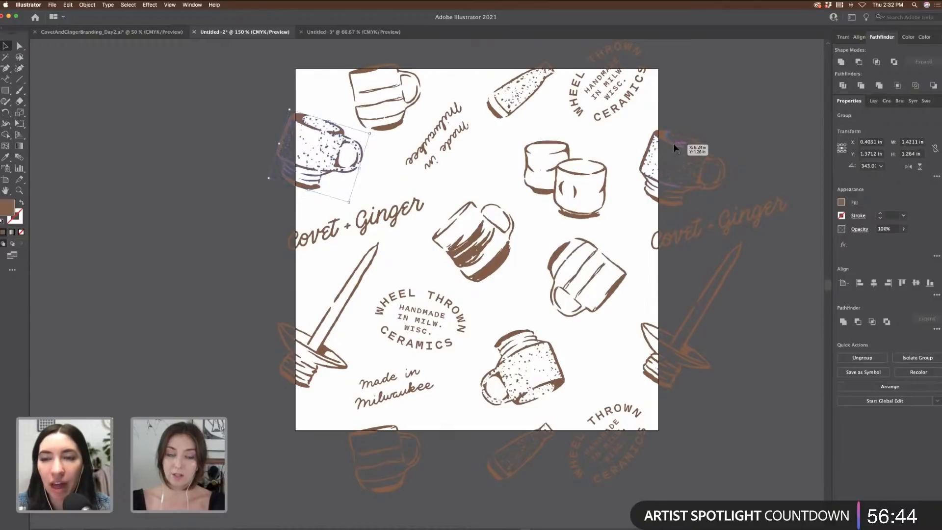
key("shift+Down")
key("shift+Down")
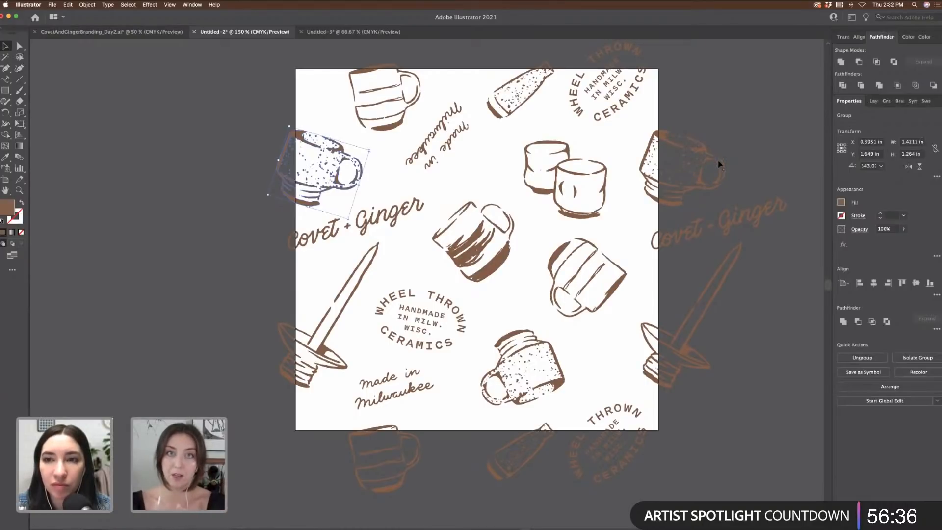
scroll(580, 351, "down", 2)
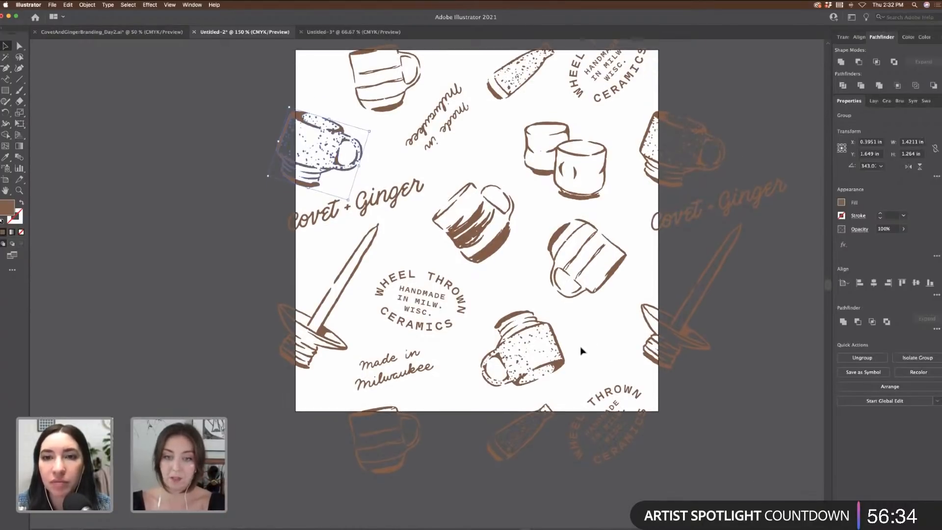
mouse_move(557, 361)
left_mouse_down()
mouse_move(566, 352)
mouse_move(557, 351)
left_mouse_up()
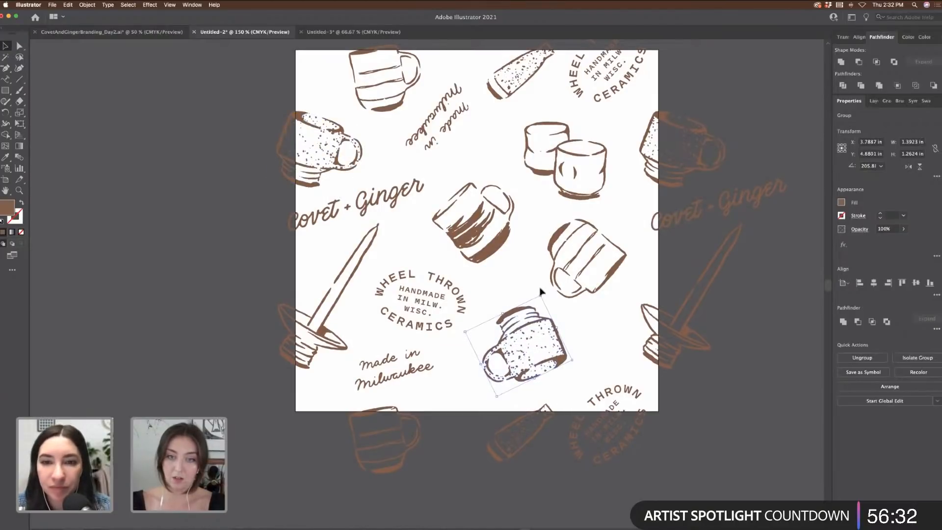
left_click_drag(533, 290, 523, 289)
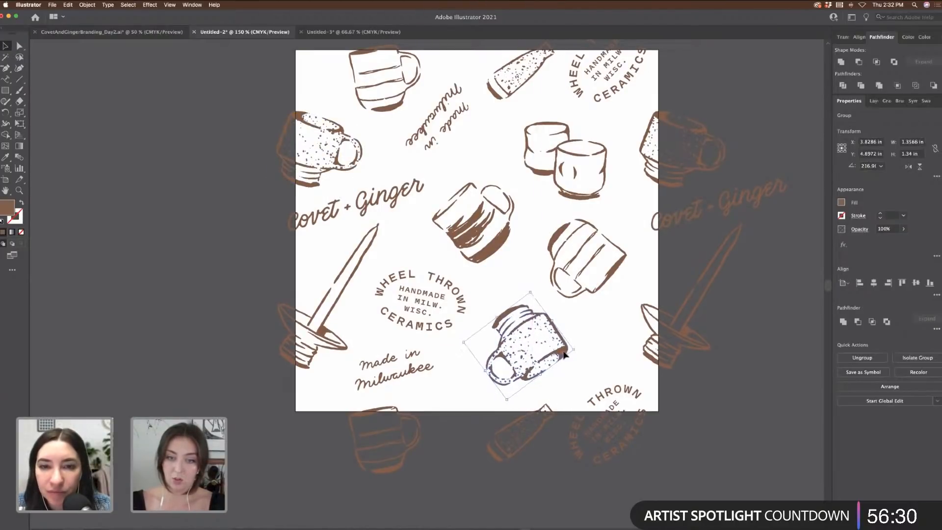
left_click_drag(557, 354, 562, 355)
mouse_move(426, 368)
left_mouse_down()
mouse_move(445, 348)
mouse_move(429, 371)
left_mouse_up()
key("super+minus")
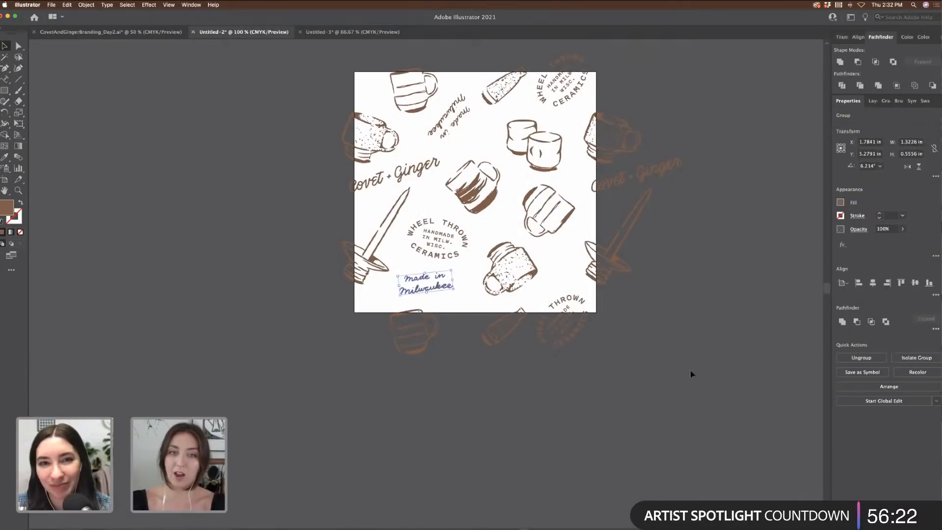
left_click(692, 374)
left_click(451, 117)
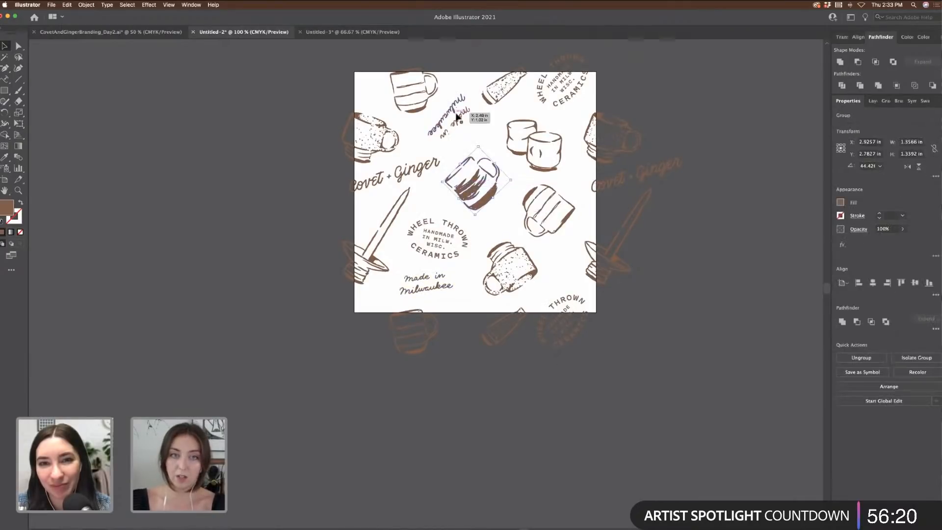
left_click_drag(465, 94, 461, 112)
left_click(810, 293)
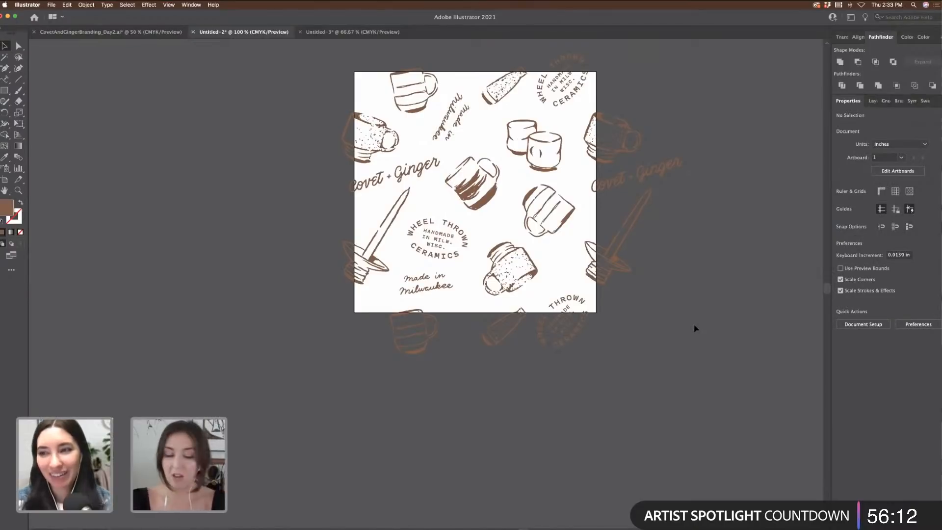
scroll(695, 328, "up", 1)
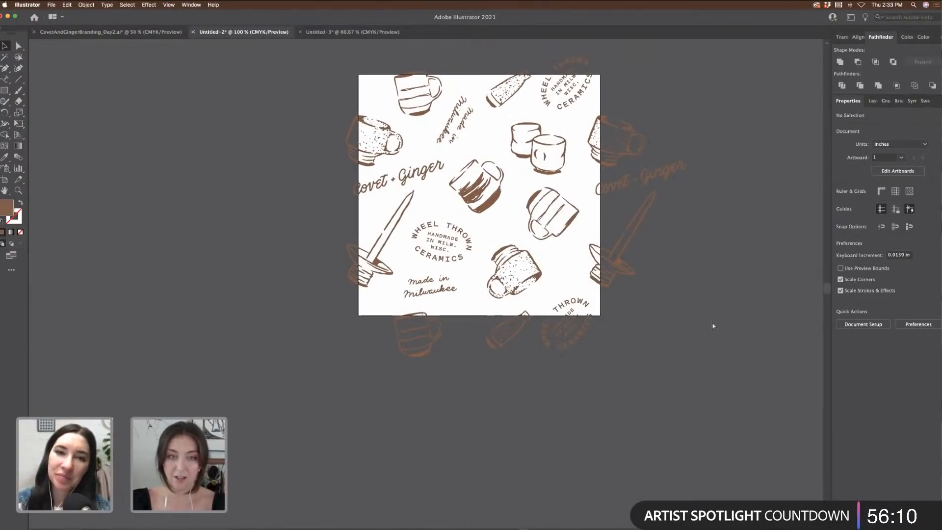
key("super+minus")
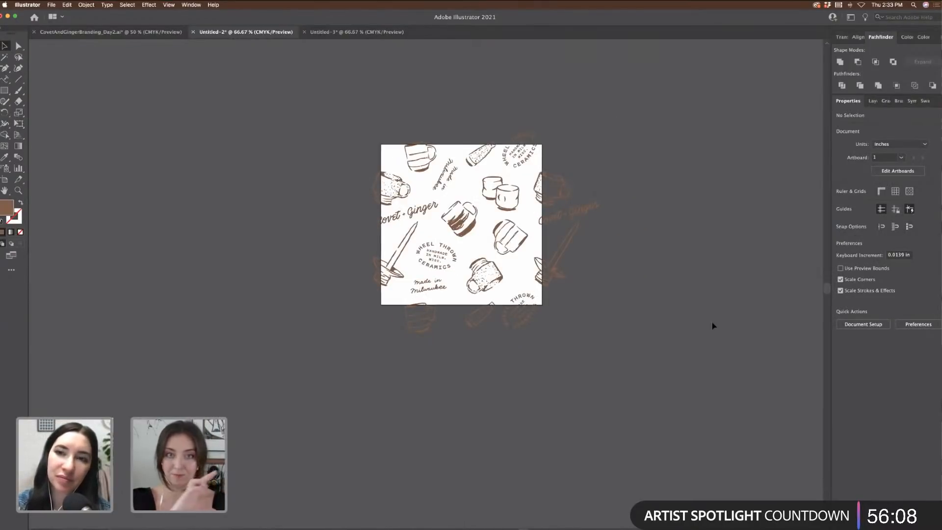
key("super+plus")
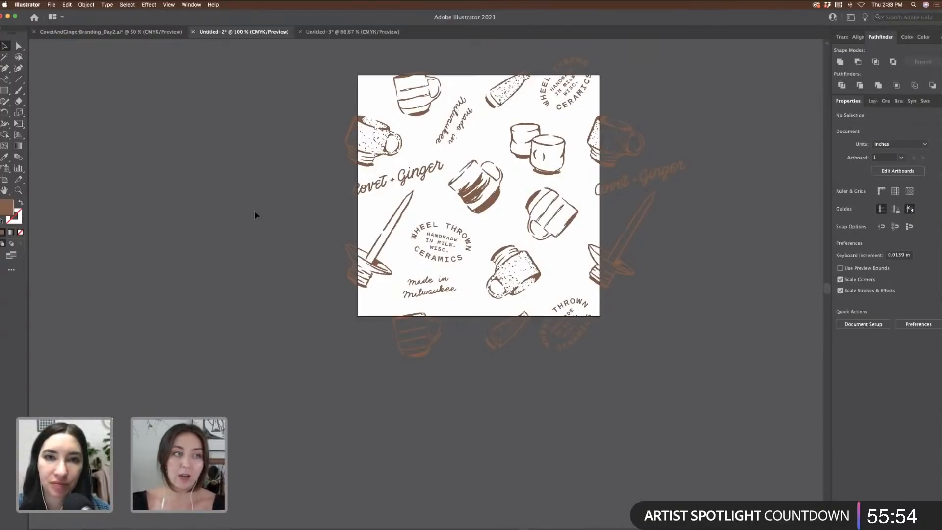
Step: Draw a square with the Rectangle tool snapped exactly to the artboard edges
left_click(5, 90)
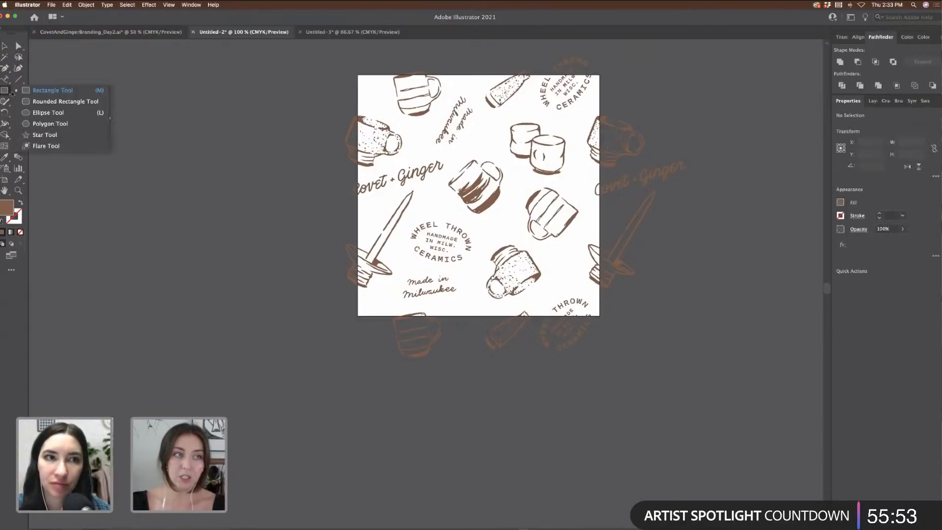
left_click(44, 88)
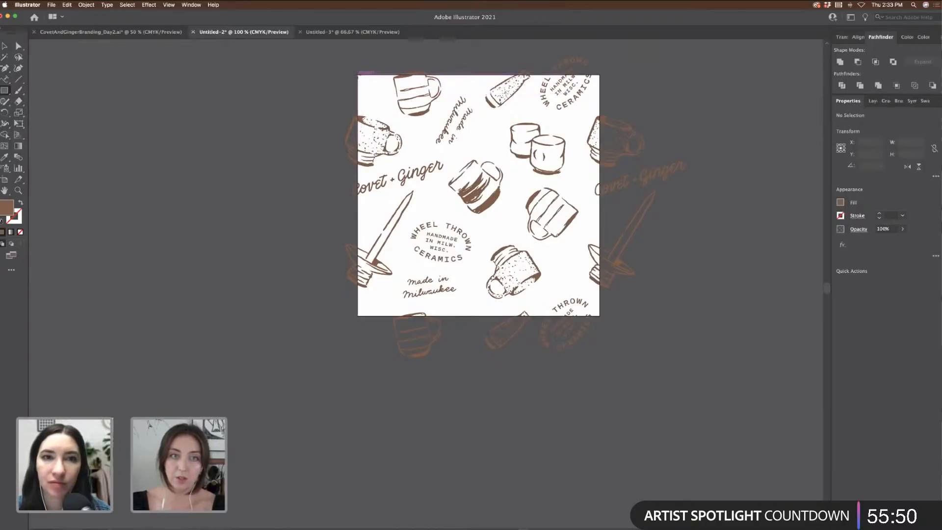
left_click_drag(359, 74, 600, 315)
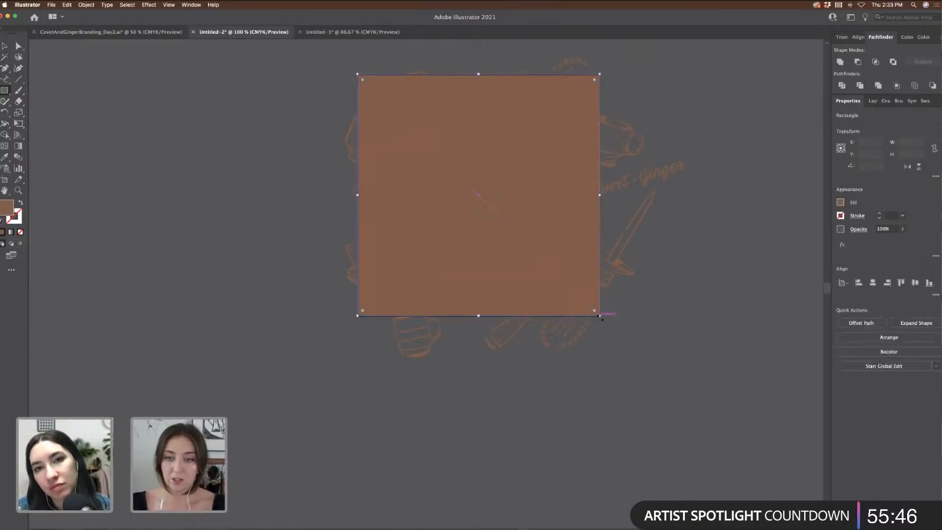
key("super+z")
key("super+equal")
scroll(325, 131, "up", 5)
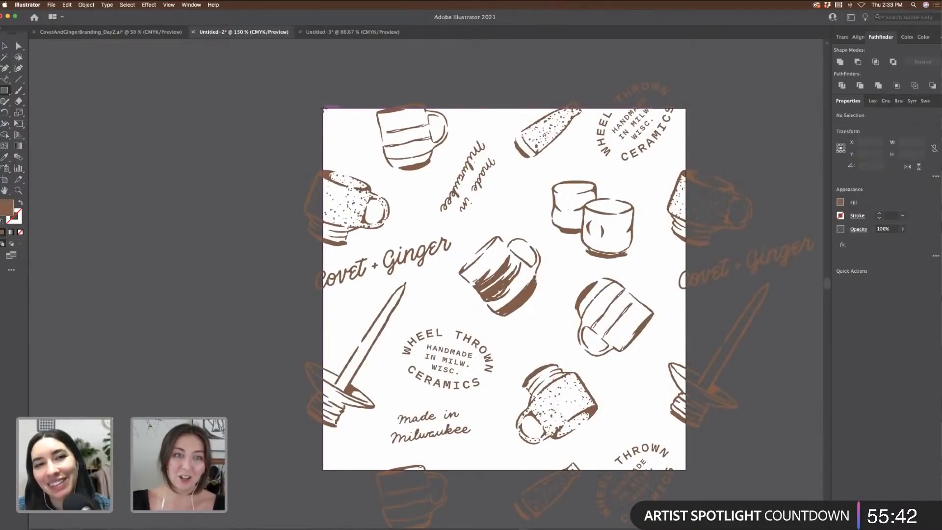
left_click_drag(324, 108, 686, 469)
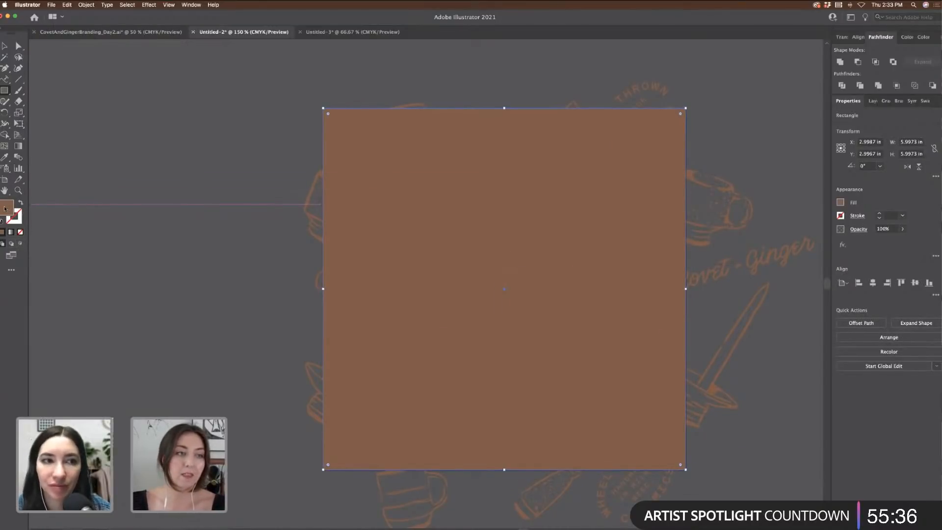
Step: Set the square's fill to None and reselect it with the Selection tool
left_click(20, 232)
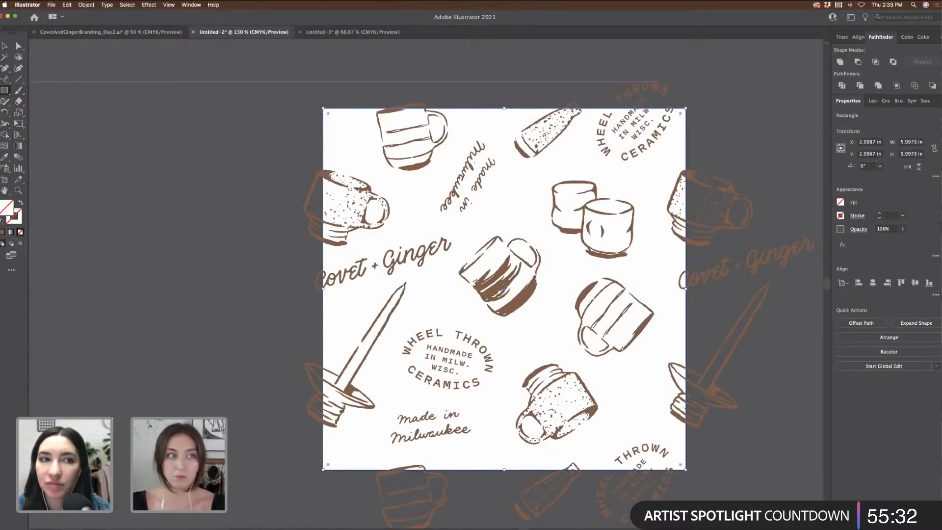
left_click(4, 46)
left_click_drag(260, 97, 357, 148)
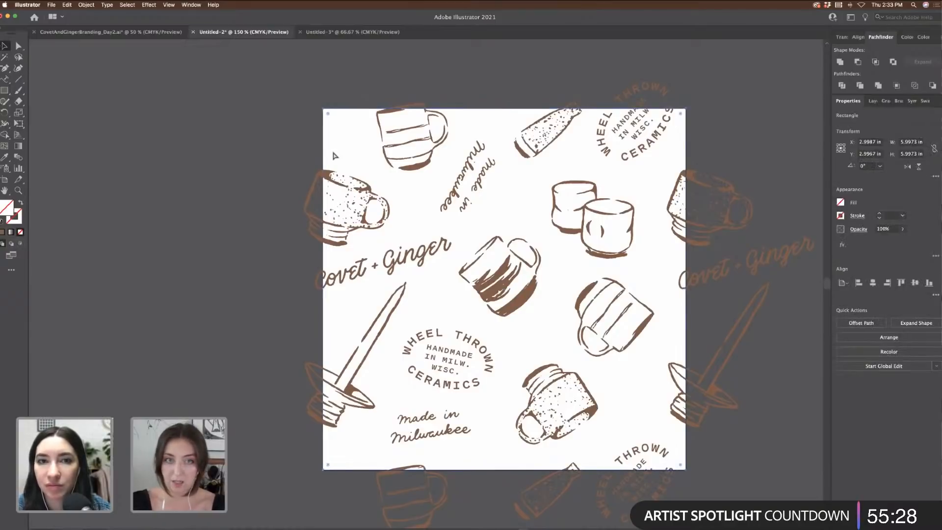
key("super+minus")
scroll(433, 112, "left", 2)
scroll(444, 111, "left", 1)
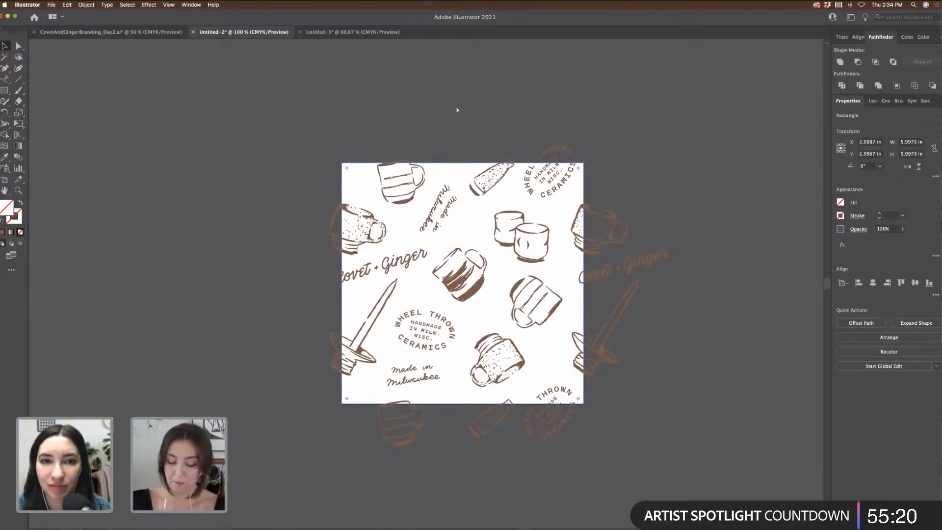
Step: Select all the tile artwork with Cmd+A and drag it into the Swatches panel as a pattern
left_click(326, 115)
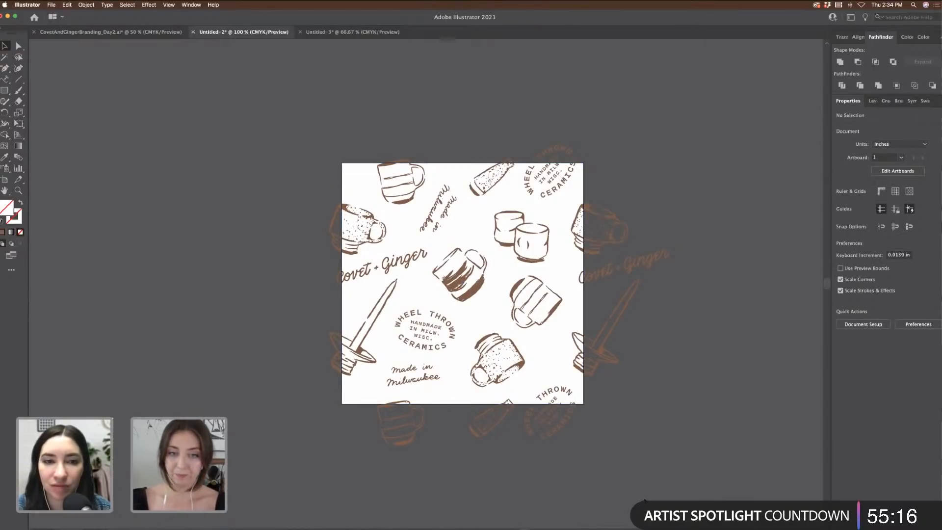
key("super+a")
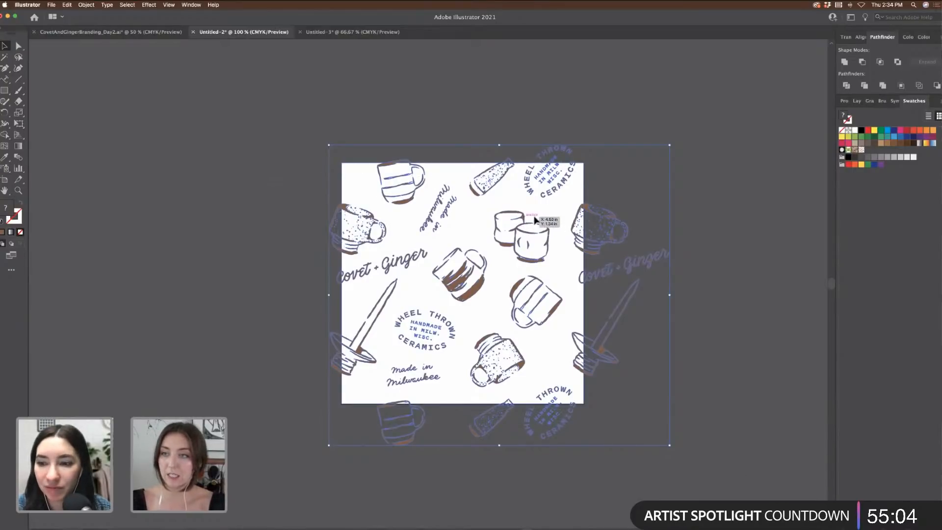
left_click_drag(535, 221, 884, 158)
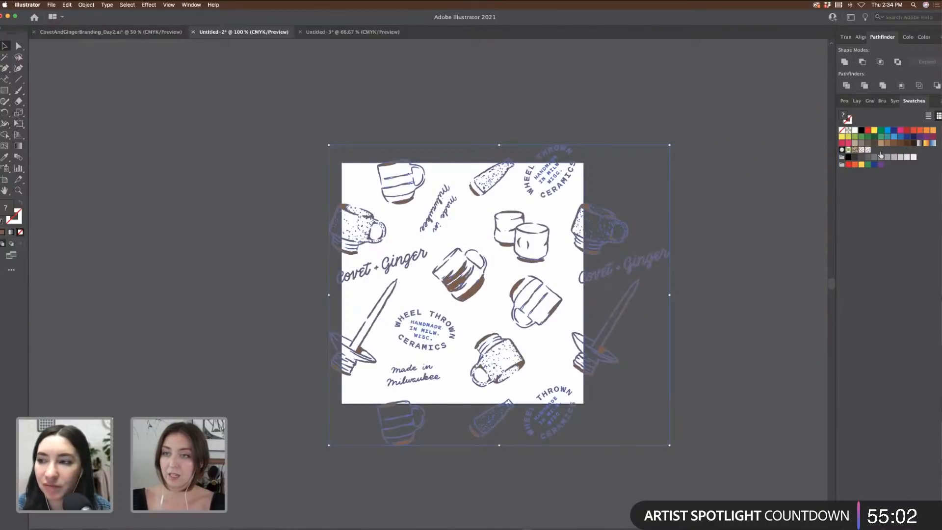
scroll(235, 63, "up", 5)
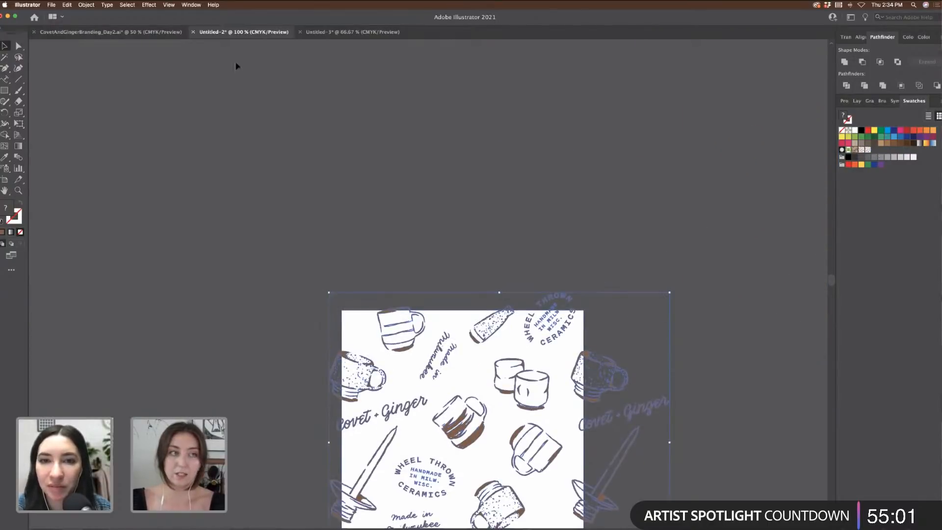
left_click(4, 91)
left_click_drag(167, 55, 750, 294)
left_click(868, 149)
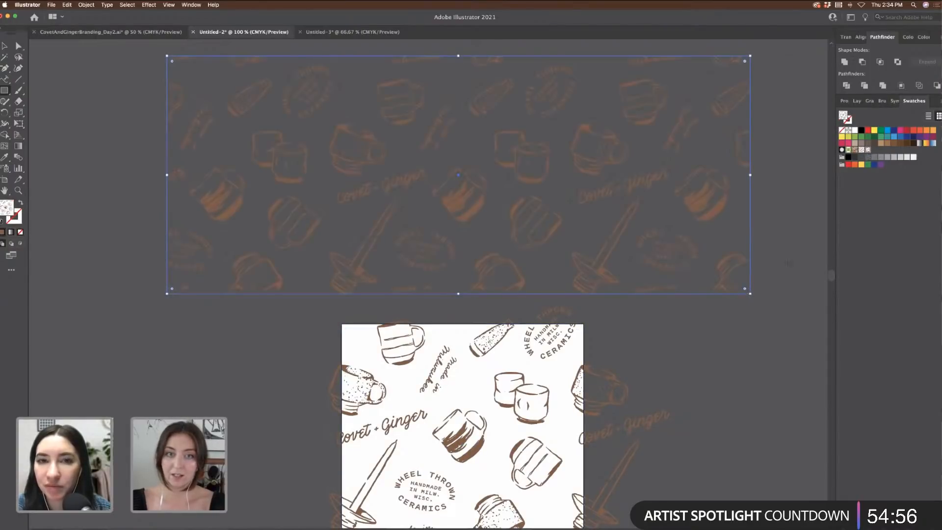
key("super+minus")
key("super+minus")
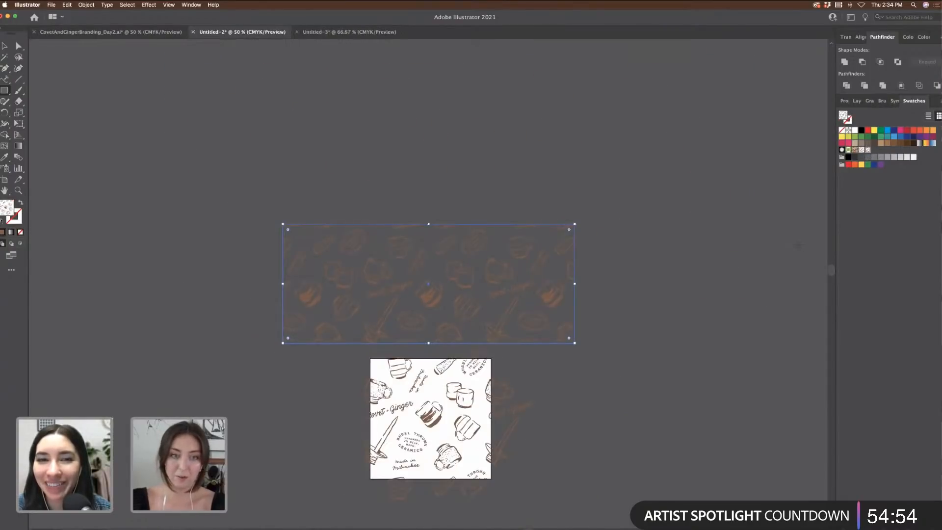
left_click(4, 45)
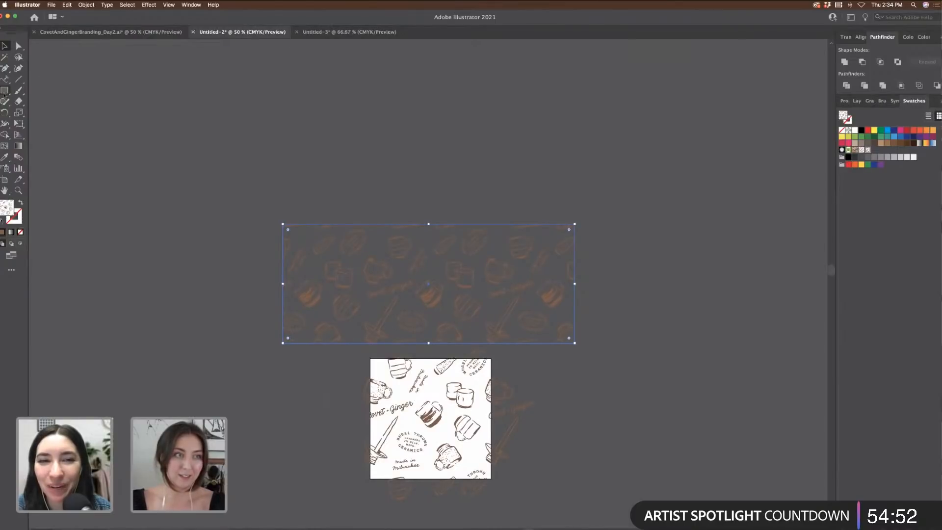
left_click(4, 90)
left_click_drag(235, 107, 803, 475)
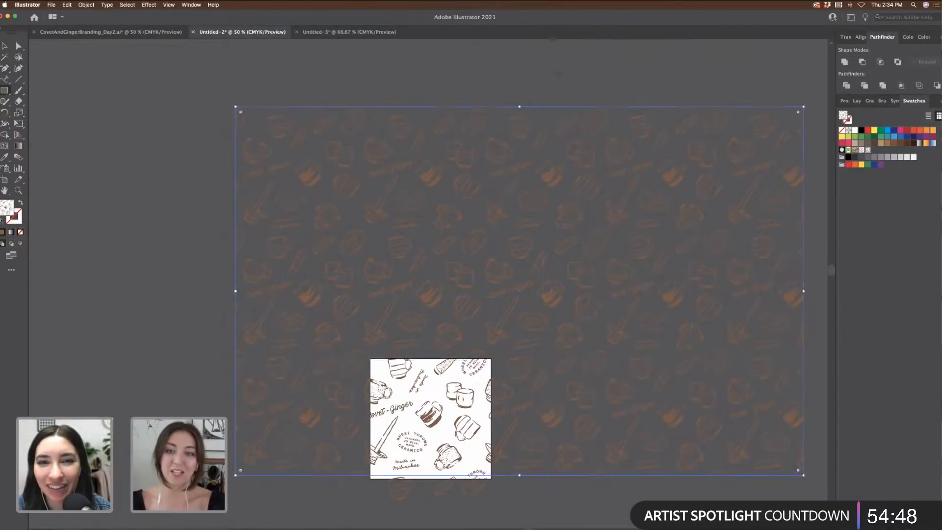
scroll(557, 74, "right", 3)
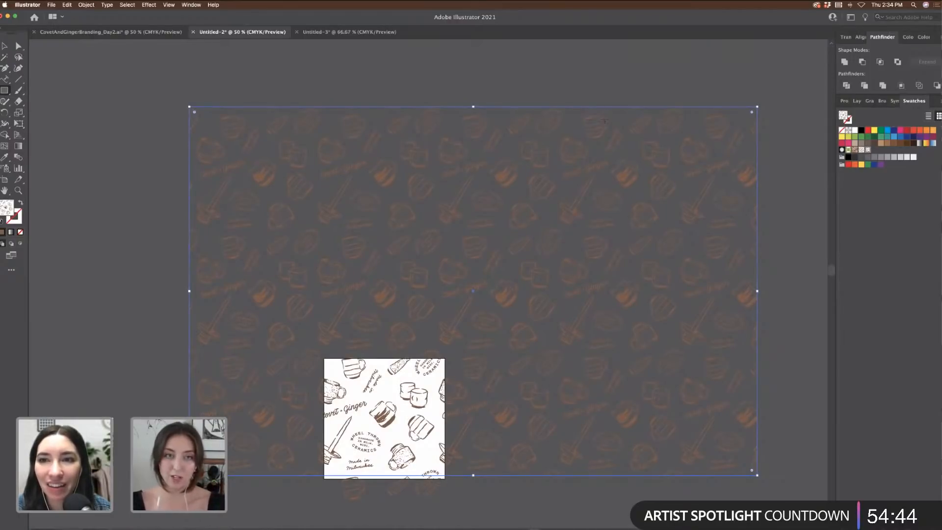
key("v")
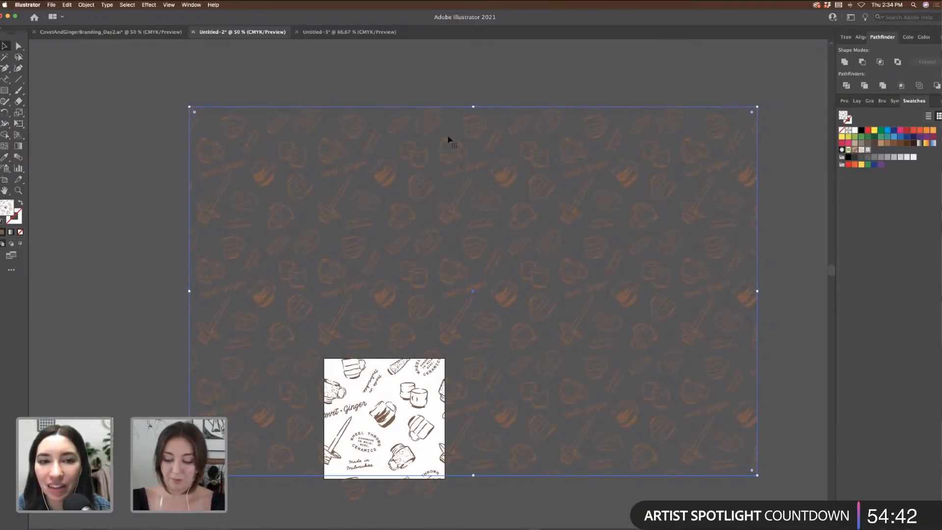
key("Delete")
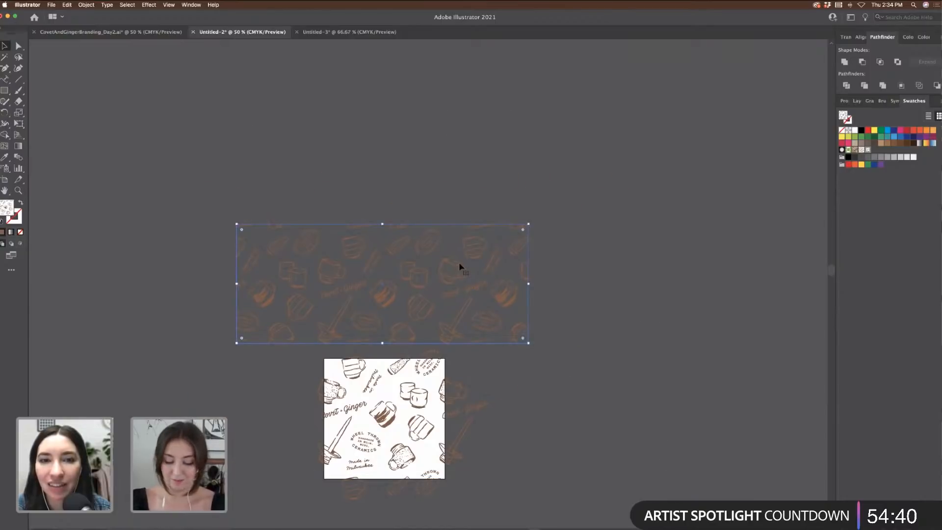
key("super+1")
scroll(460, 266, "down", 10)
scroll(460, 267, "left", 5)
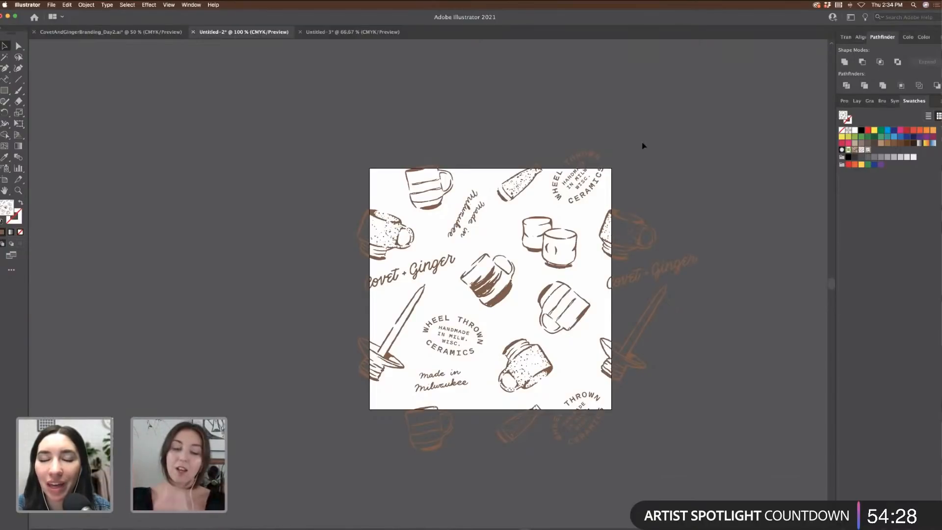
key("super+minus")
key("super+minus")
key("super+minus")
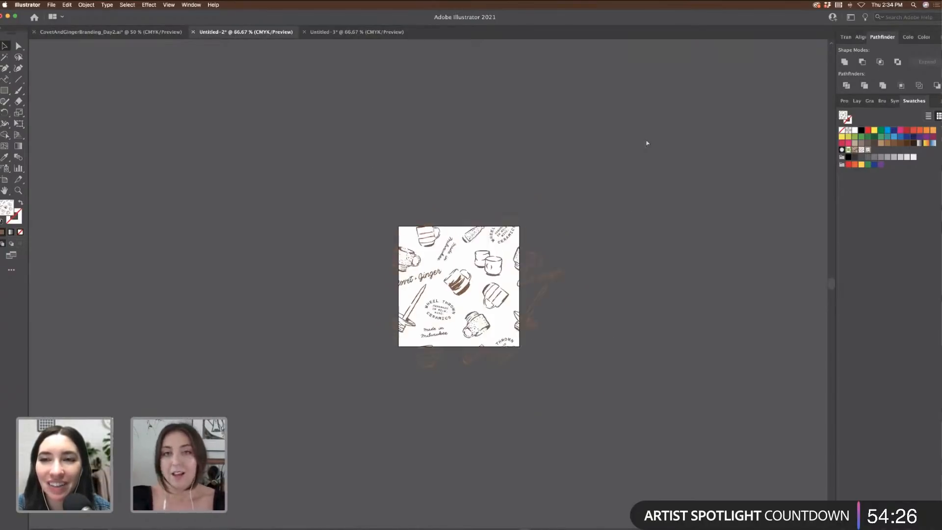
Step: Draw a large pattern-filled rectangle above the pottery tile in Untitled-2
left_click(6, 90)
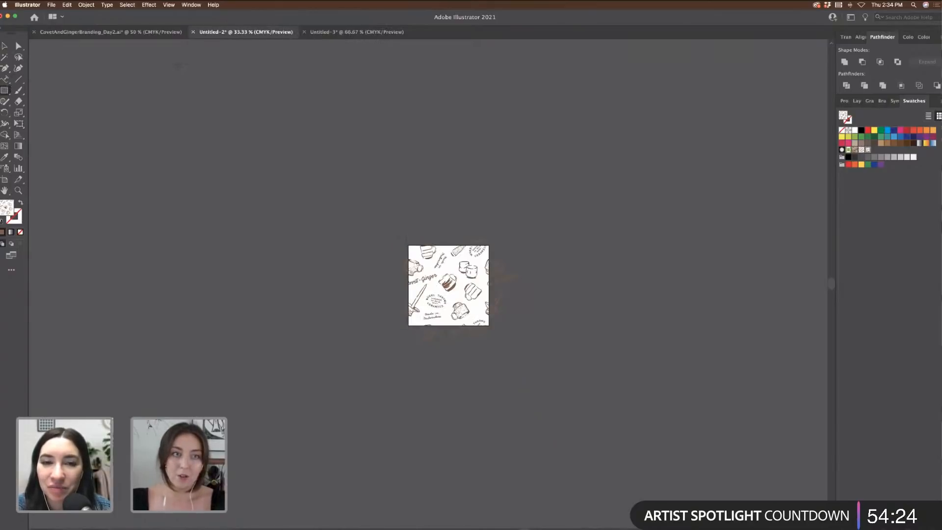
left_click_drag(178, 64, 625, 334)
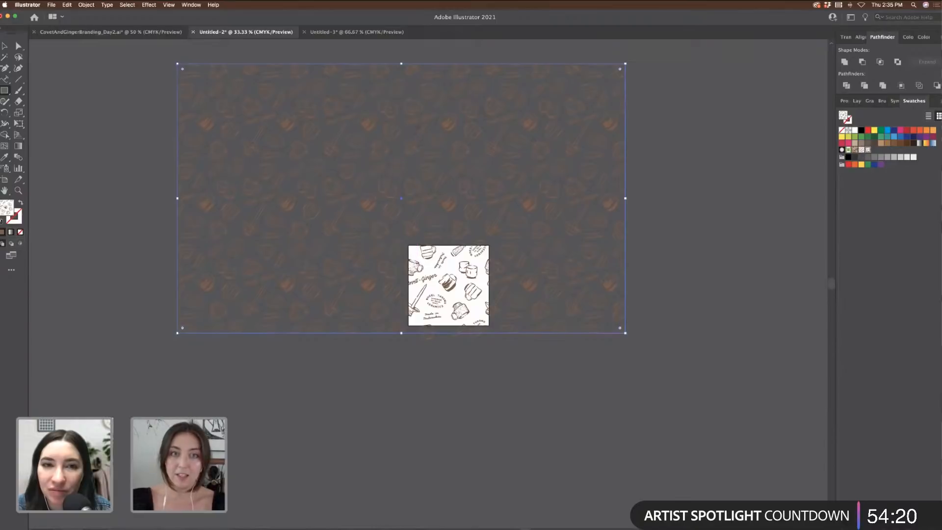
key("super+plus")
key("super+plus")
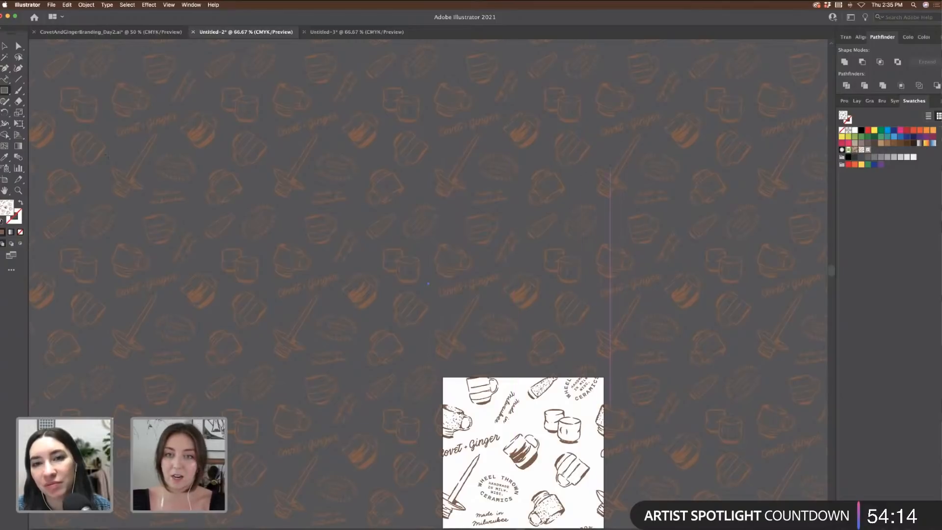
key("super+minus")
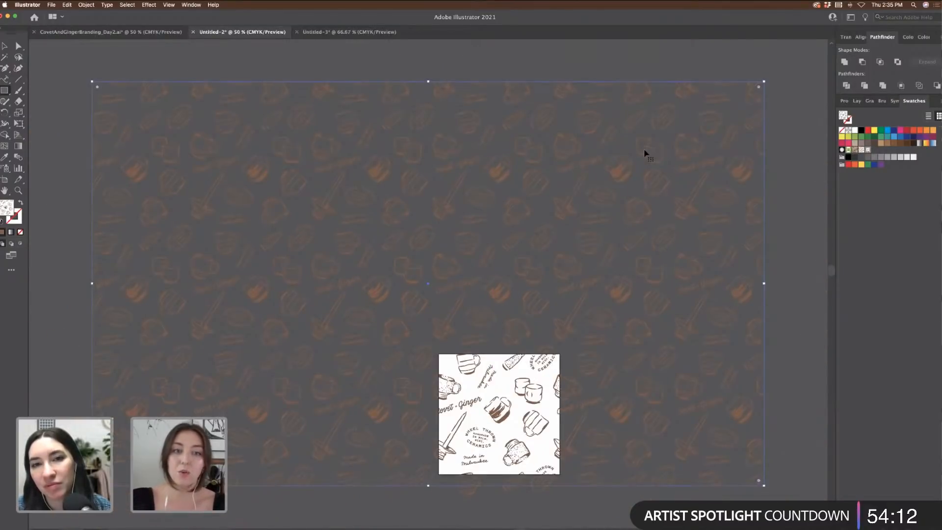
key("super+minus")
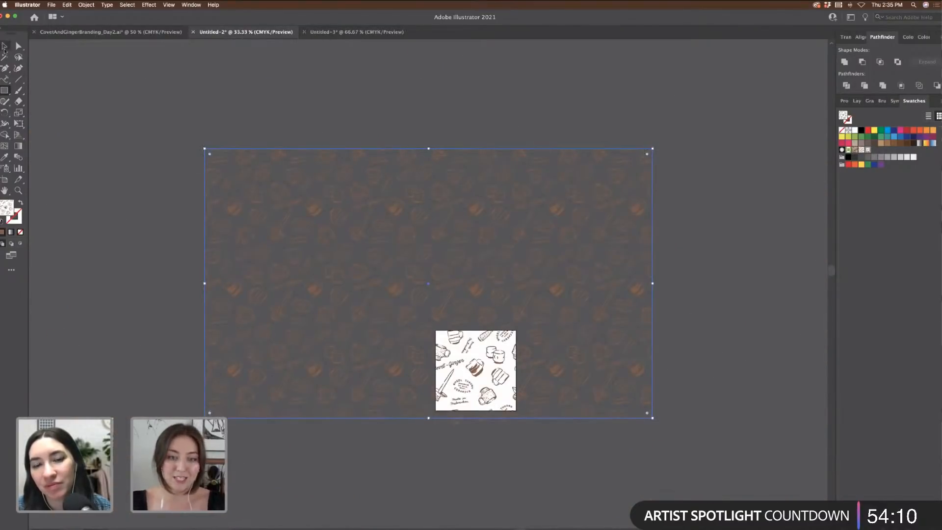
Step: Move the pattern rectangle straight up 8.34 in, then switch to the Untitled-3 banner document
left_click(4, 46)
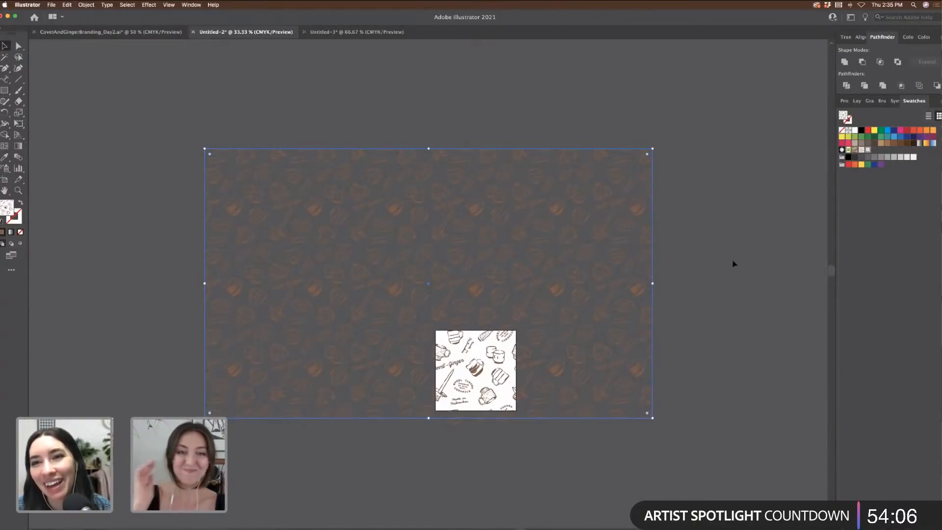
left_click_drag(538, 267, 540, 167)
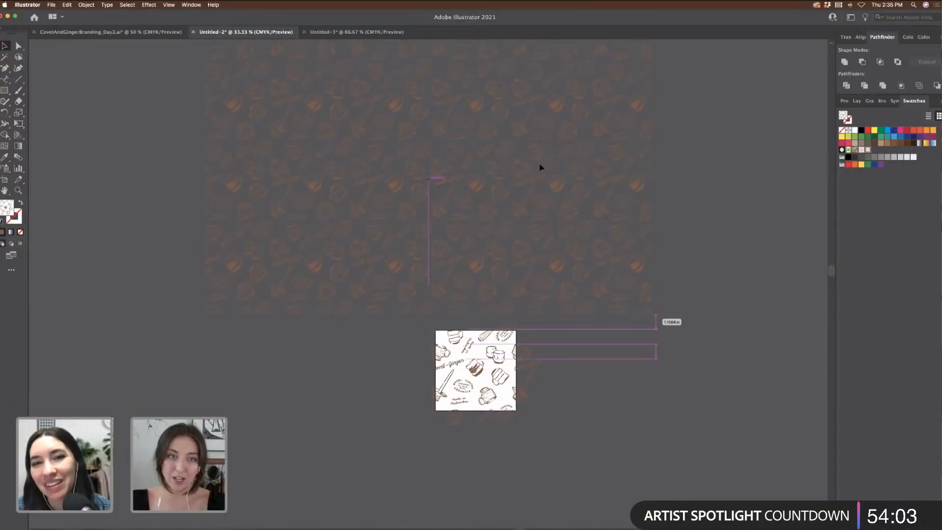
left_click(548, 217)
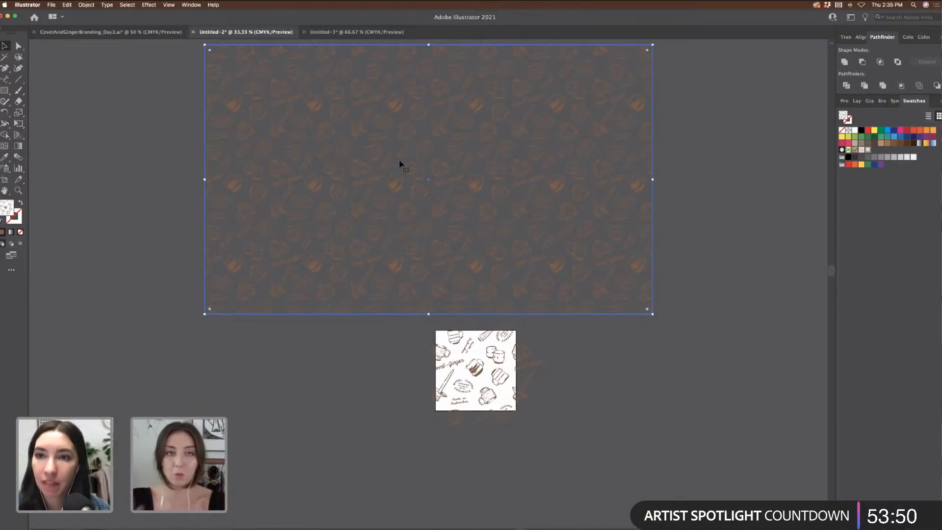
key("ctrl+Tab")
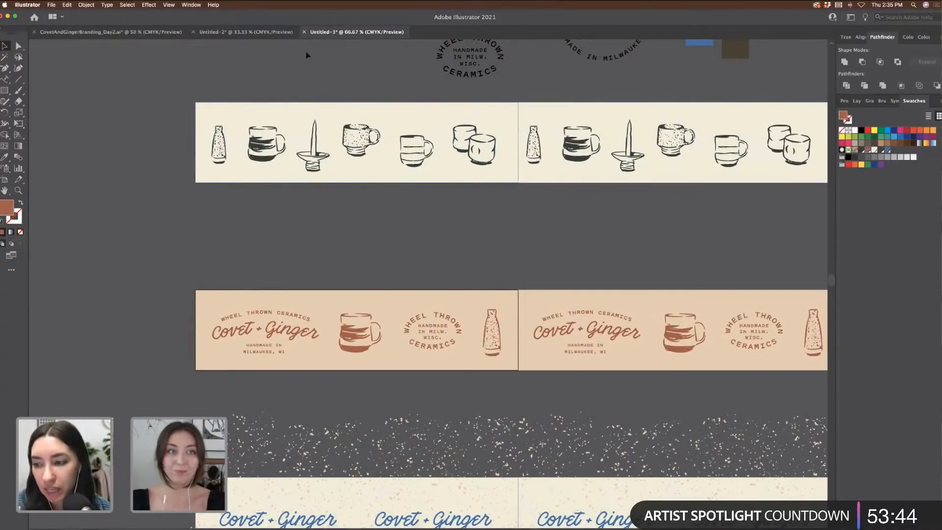
Step: Create a new document with a 24 in wide by 20 in high artboard
left_click(51, 5)
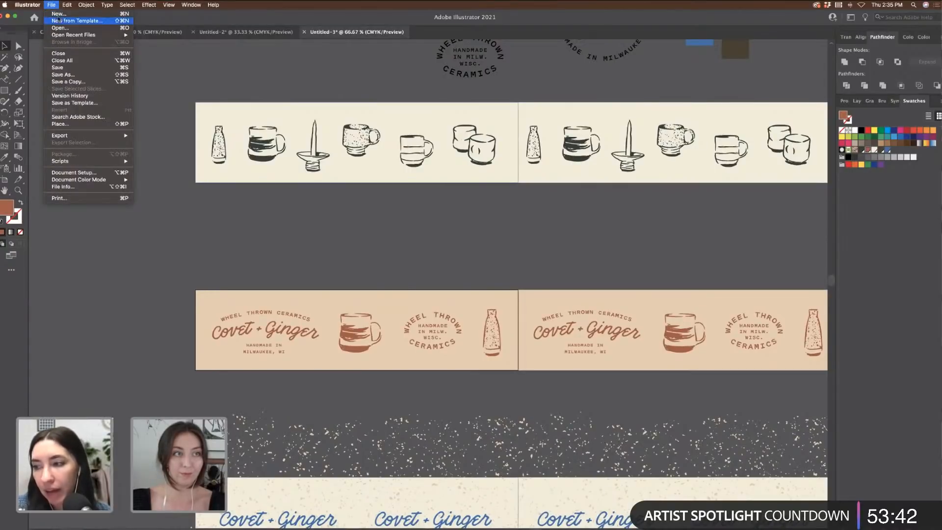
left_click(58, 14)
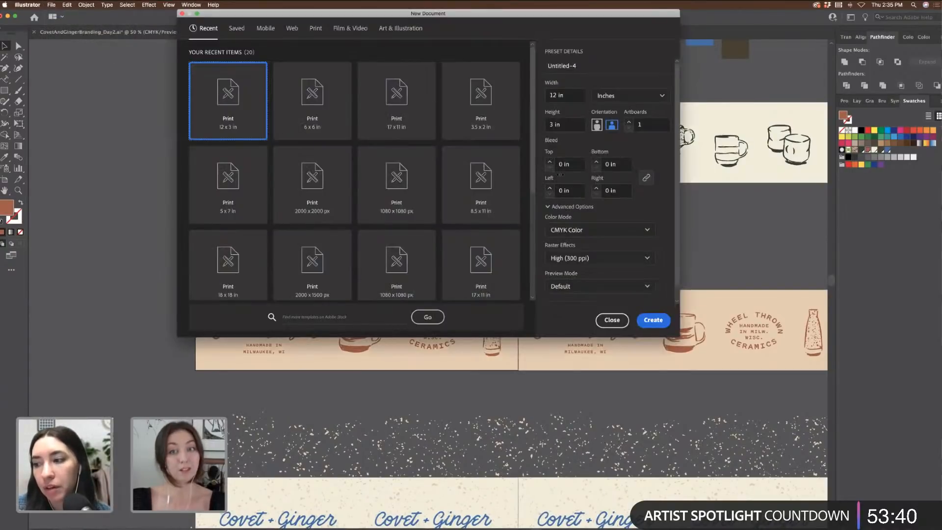
left_click_drag(573, 99, 547, 95)
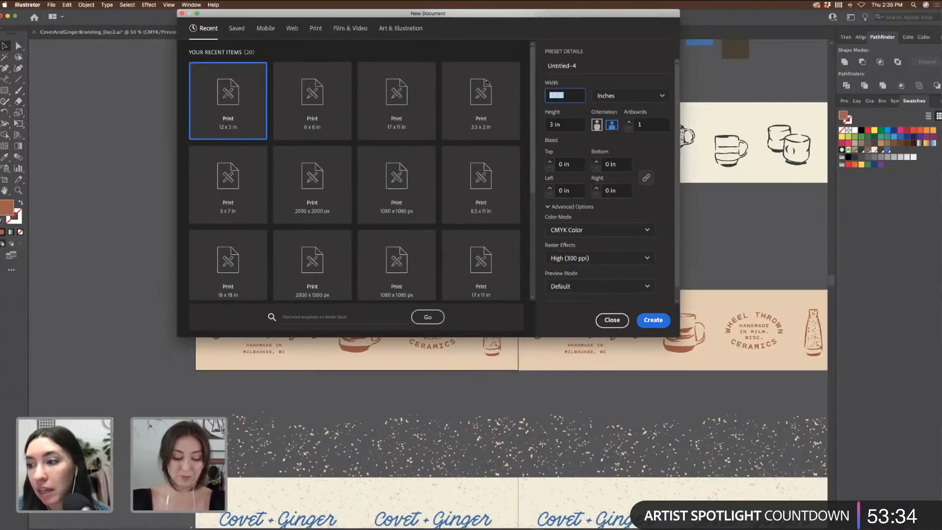
type("20")
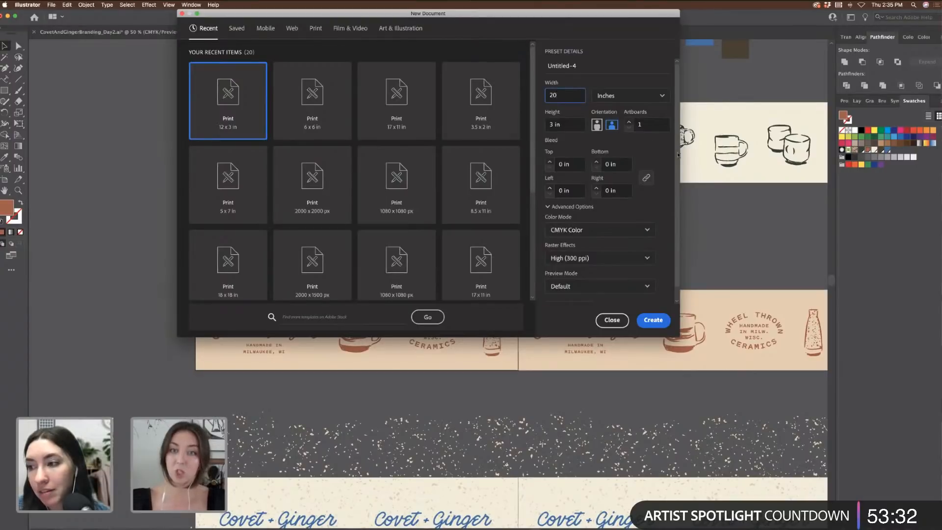
key("Tab")
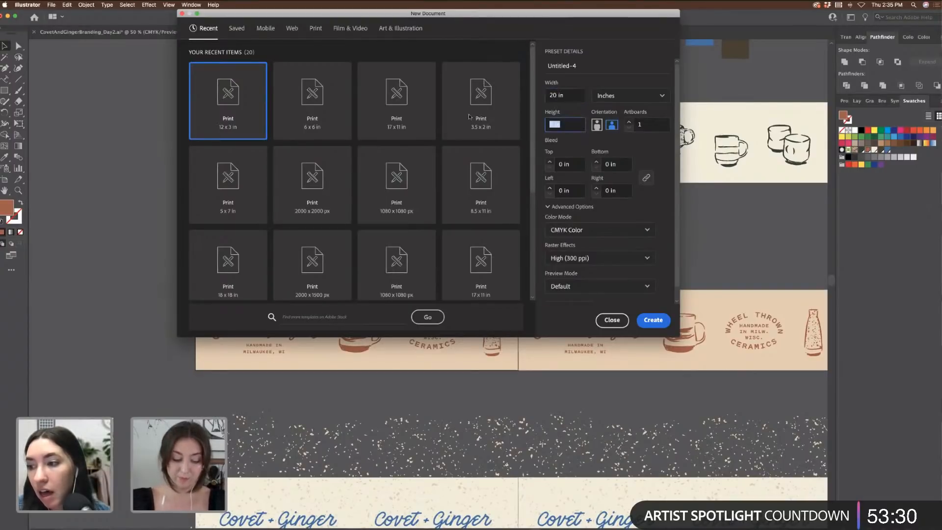
key("BackSpace")
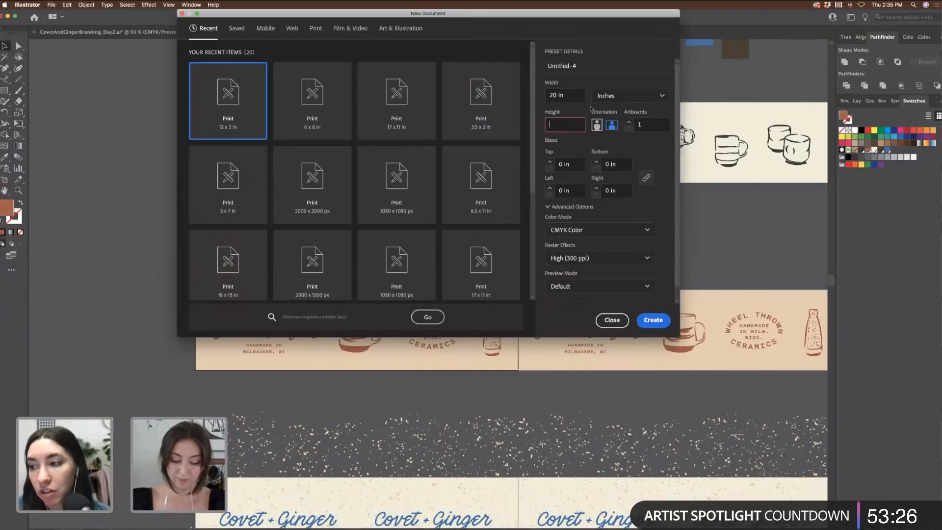
type("20")
key("shift+Tab")
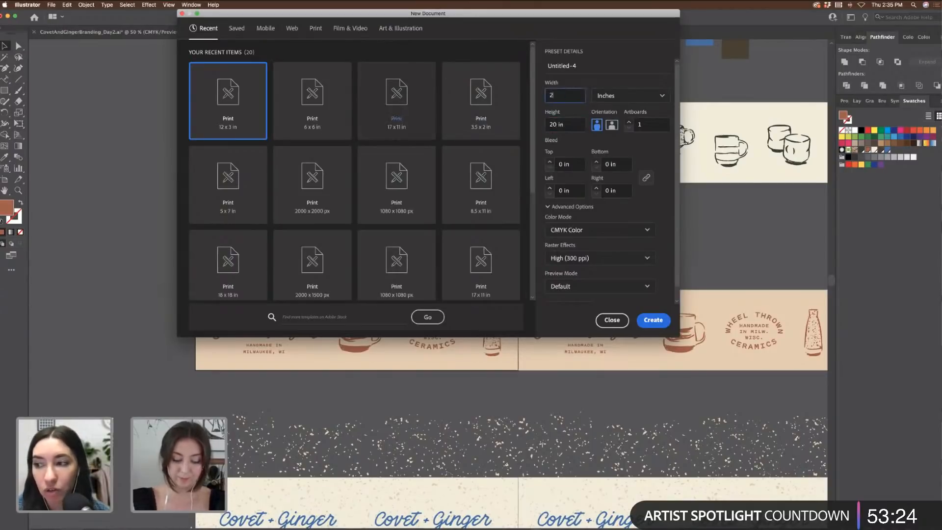
type("24")
left_click(654, 320)
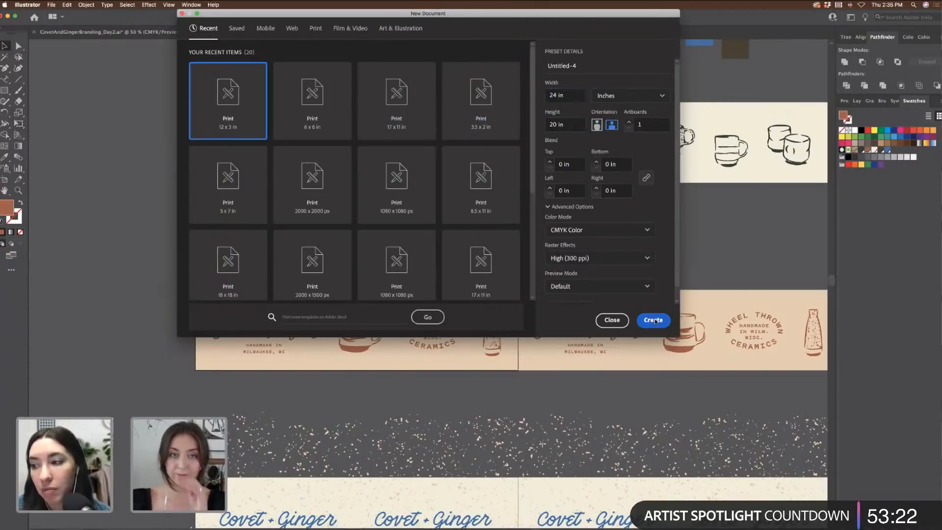
left_click(655, 320)
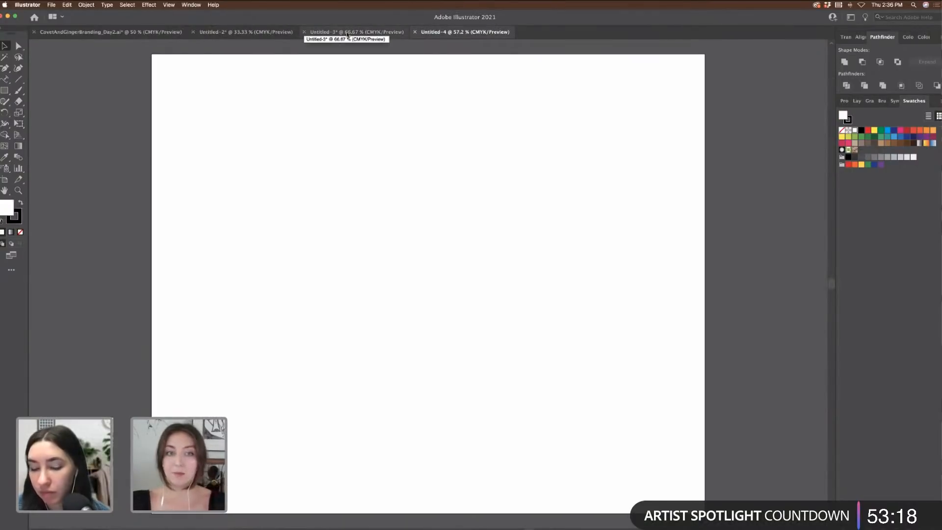
Step: Look over the banners in Untitled-3, then pass through Untitled-4 back to Untitled-2
left_click(347, 32)
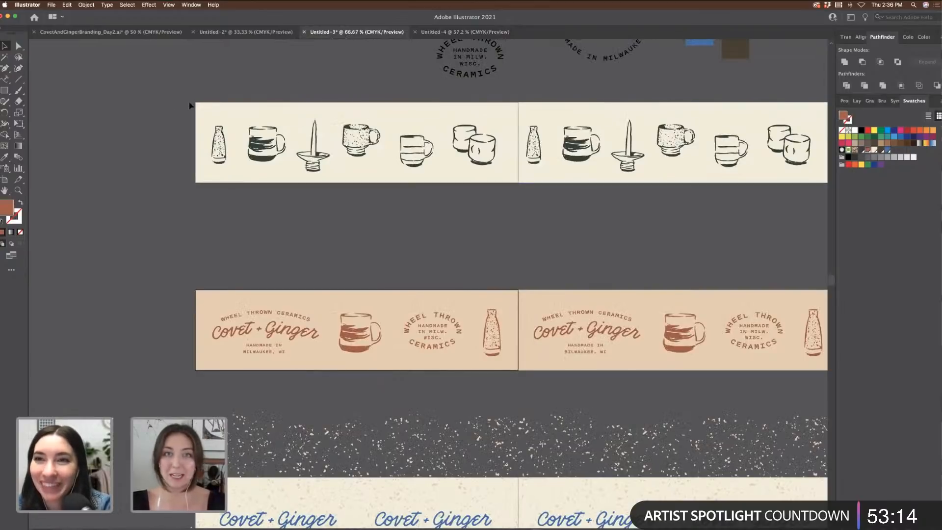
scroll(168, 112, "down", 6)
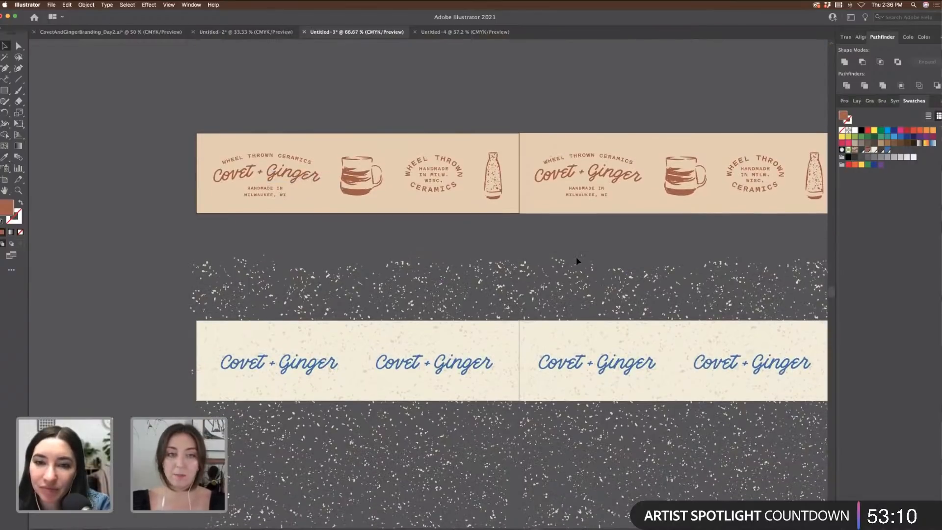
scroll(514, 276, "down", 2)
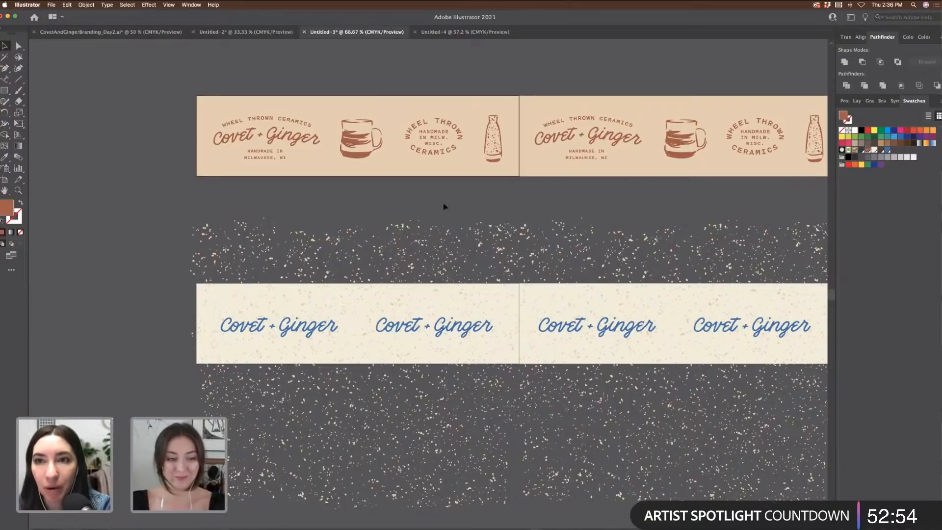
left_click(446, 33)
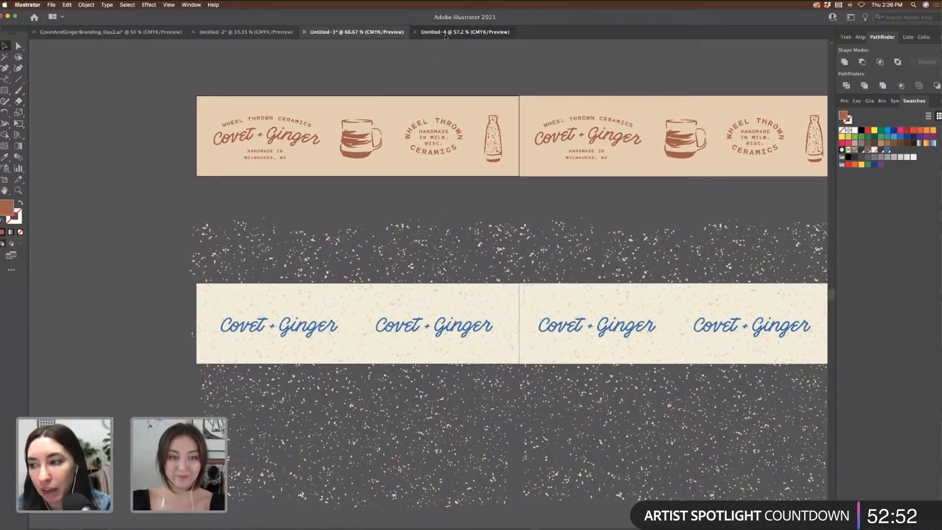
left_click(263, 33)
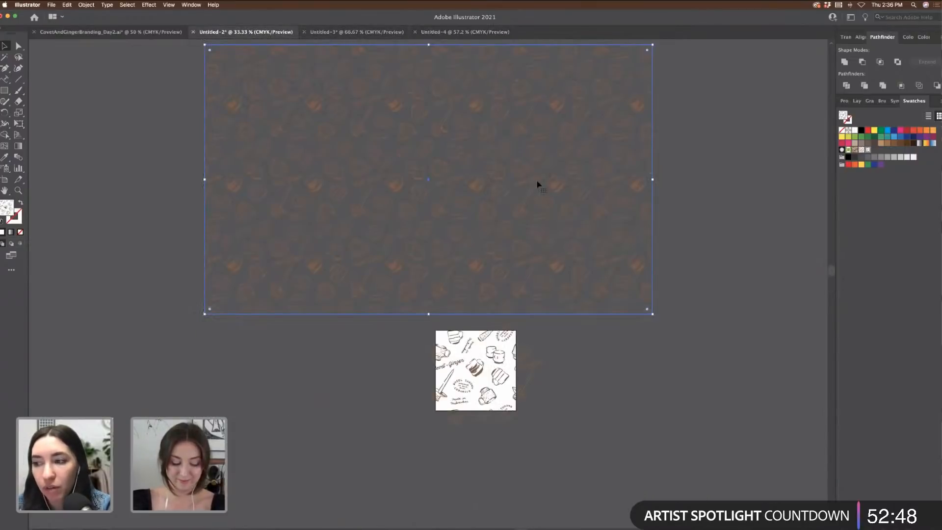
Step: Deselect the pattern rectangle in Untitled-2 and go to the blank Untitled-4 document
left_click(676, 119)
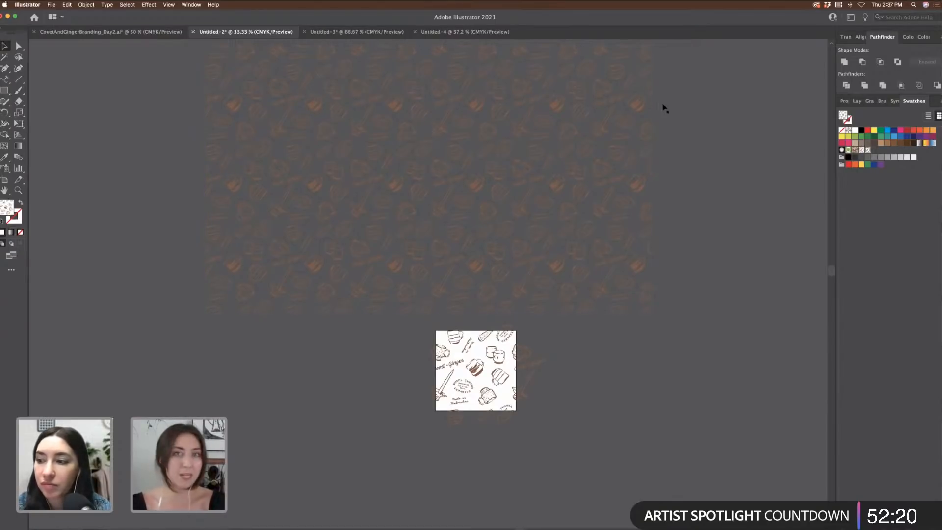
left_click(490, 34)
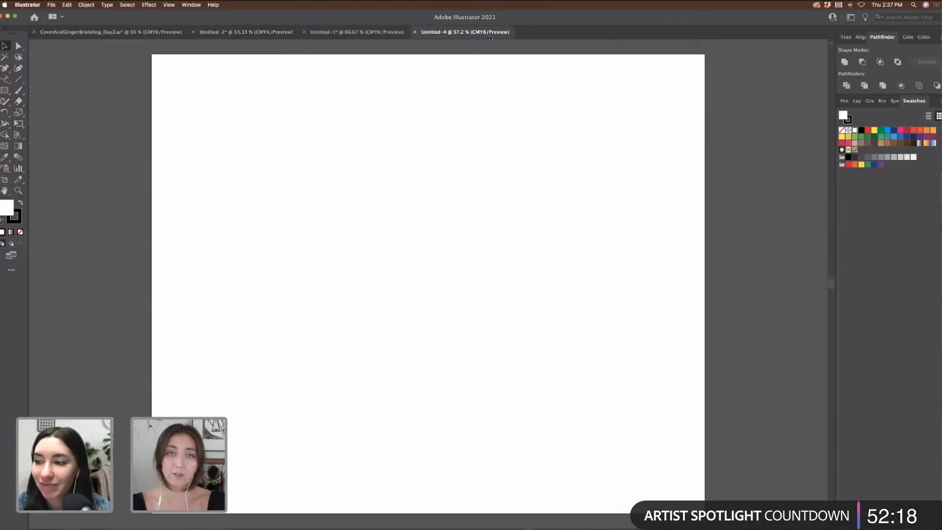
Step: Paste the pottery pattern onto the blank artboard, then delete the pasted copy
key("super+v")
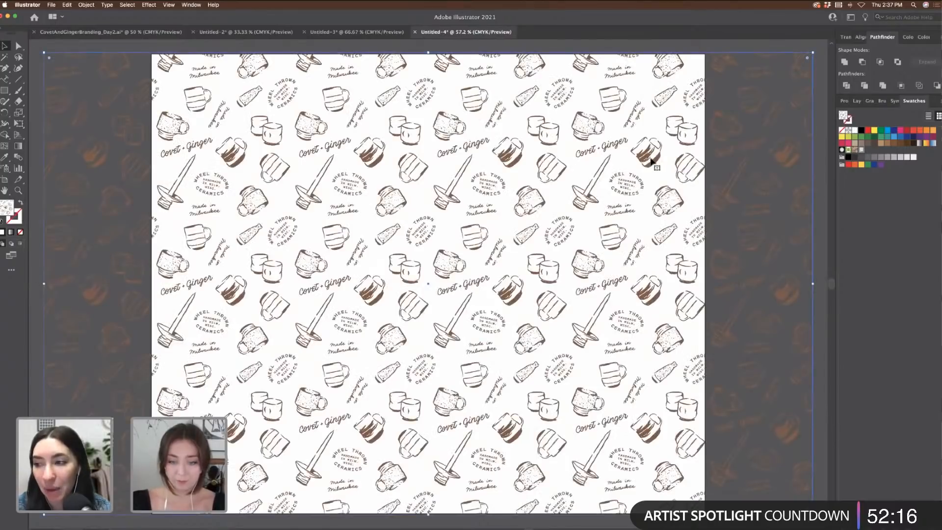
key("super+minus")
left_click_drag(346, 169, 437, 185)
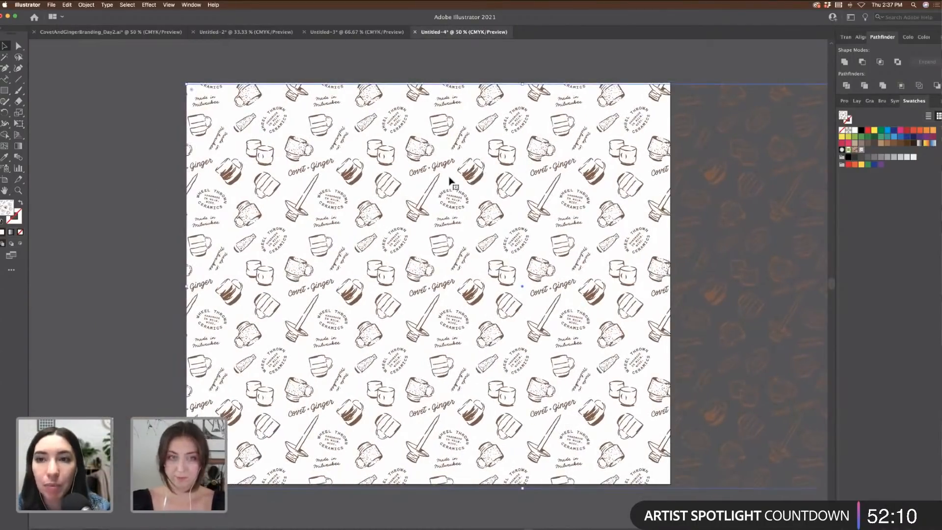
key("Delete")
Step: Draw a pattern-filled rectangle spanning the full 24 × 20 in artboard and deselect it
key("m")
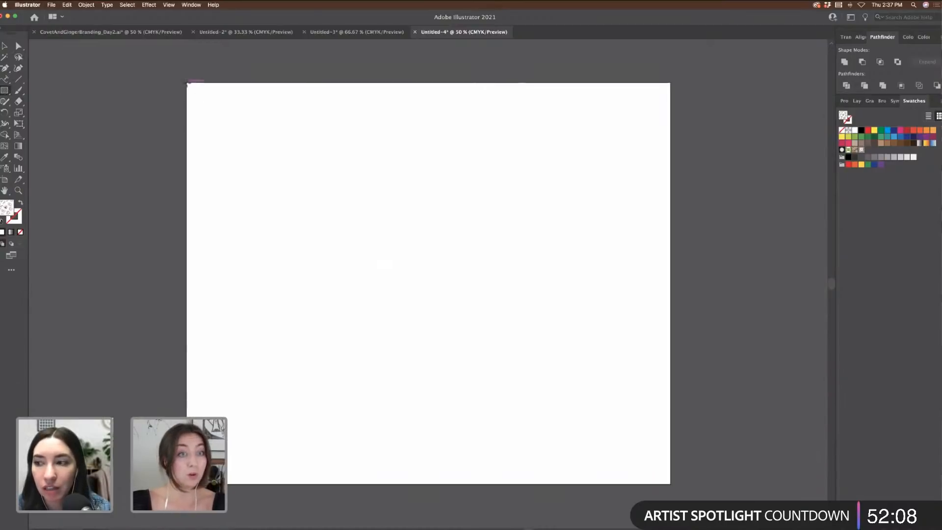
left_click_drag(187, 82, 670, 484)
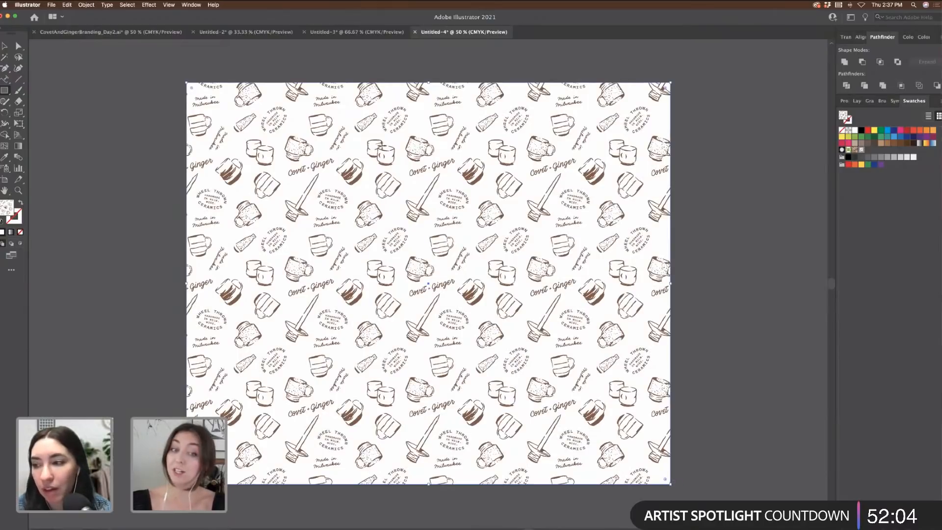
key("v")
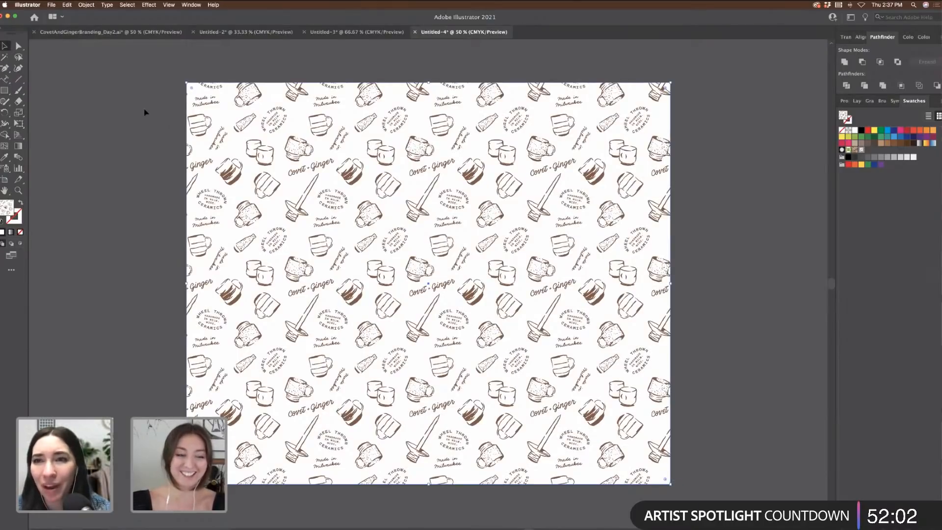
left_click(145, 112)
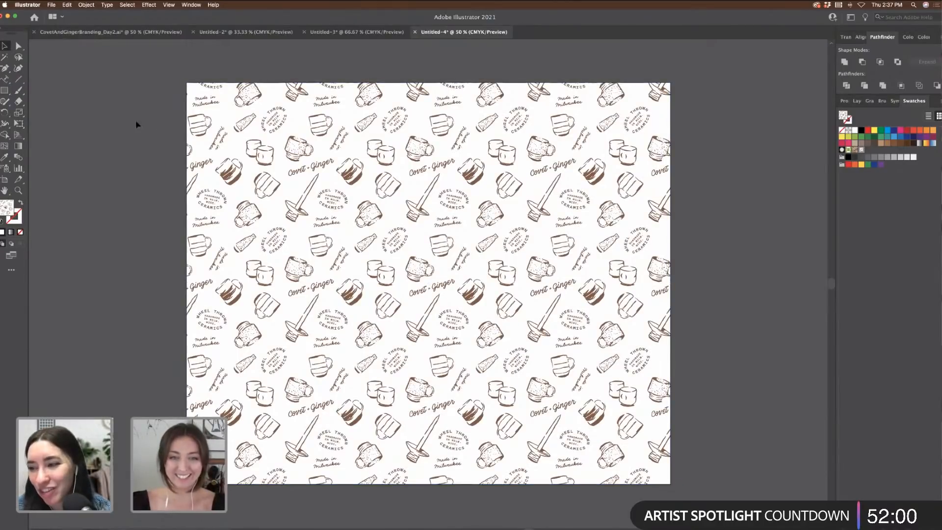
scroll(119, 118, "down", 3)
scroll(120, 117, "up", 2)
scroll(120, 117, "left", 2)
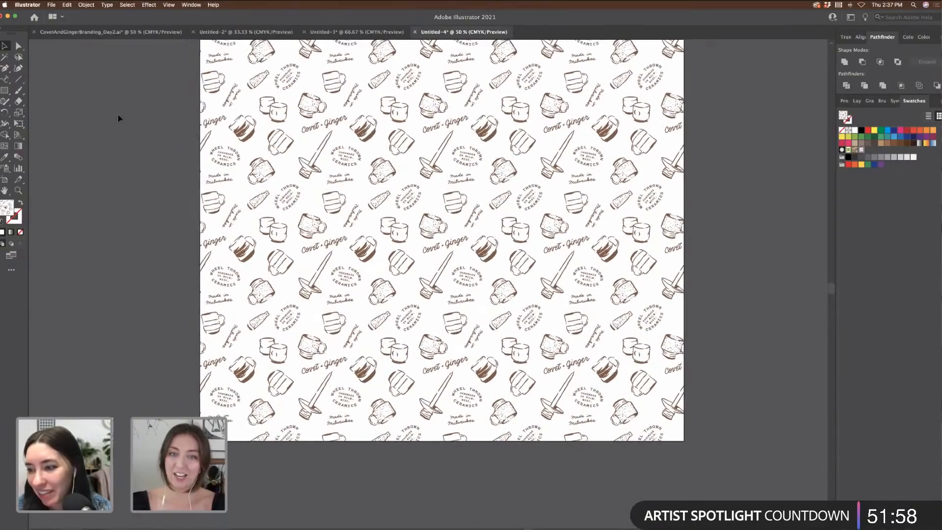
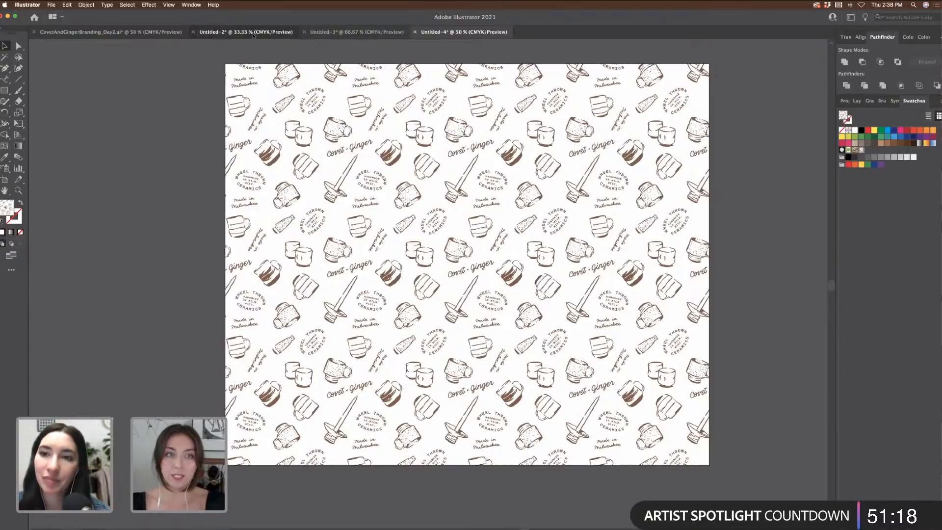
Step: Switch across the open documents to the Untitled-3 tape designs
left_click(254, 32)
left_click(134, 32)
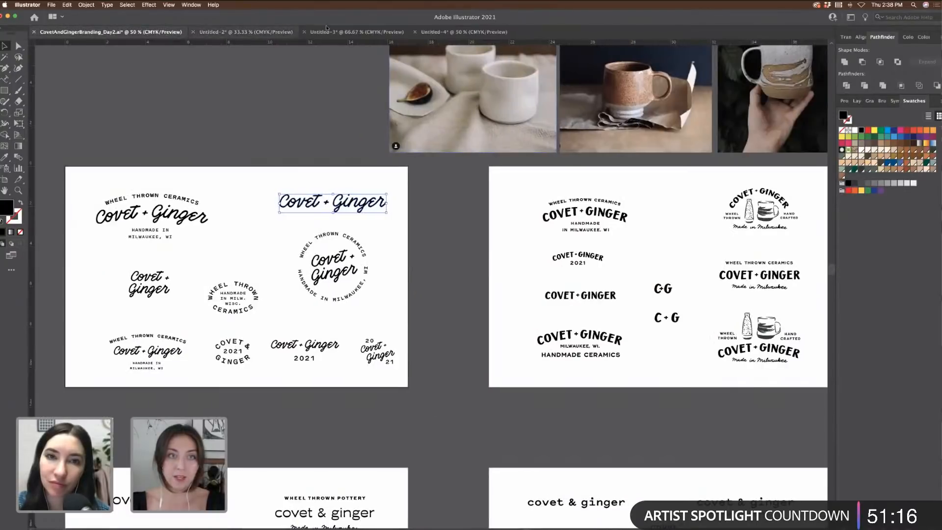
left_click(343, 32)
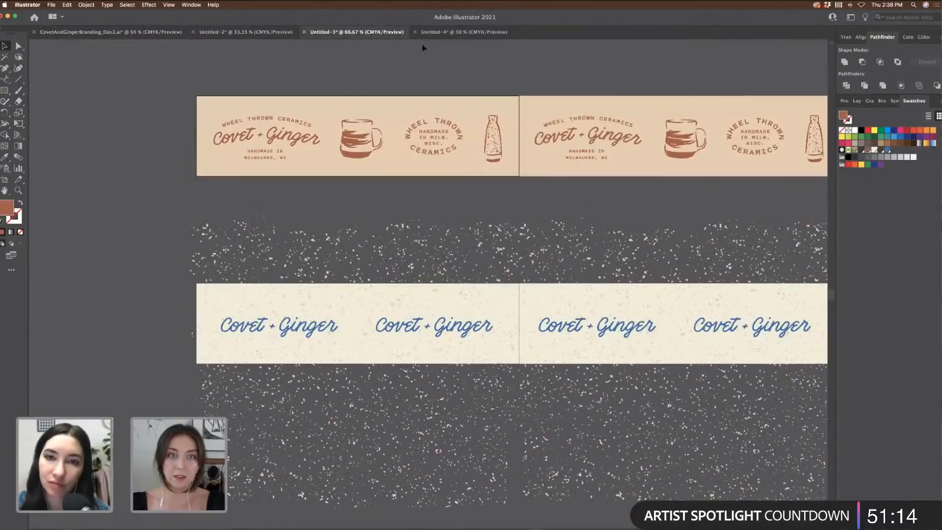
Step: Zoom out to 50% on the three tape strips and open Save As
scroll(417, 99, "up", 3)
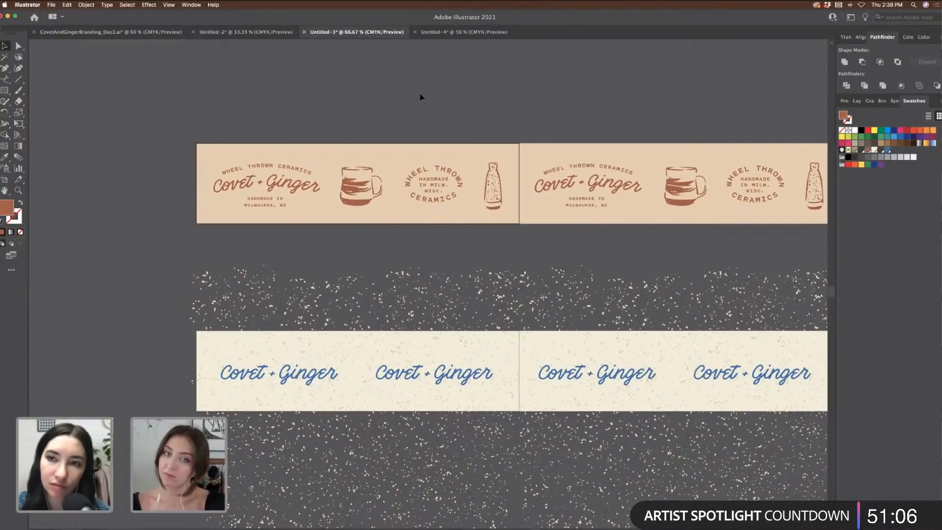
scroll(420, 98, "up", 5)
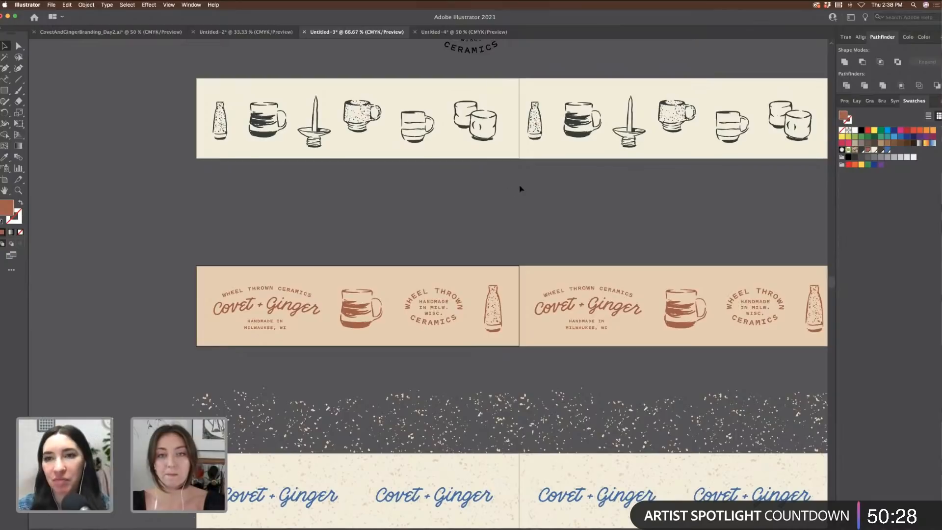
scroll(521, 189, "down", 2)
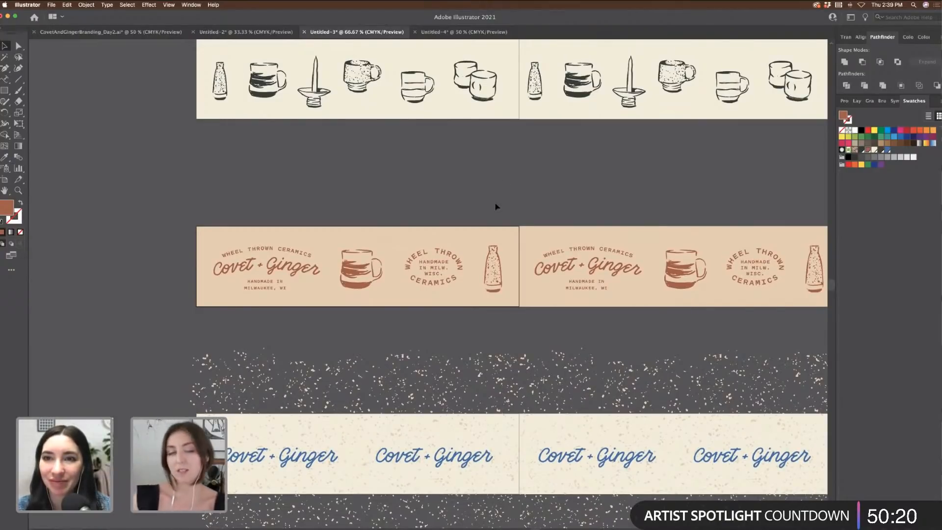
scroll(534, 198, "up", 5)
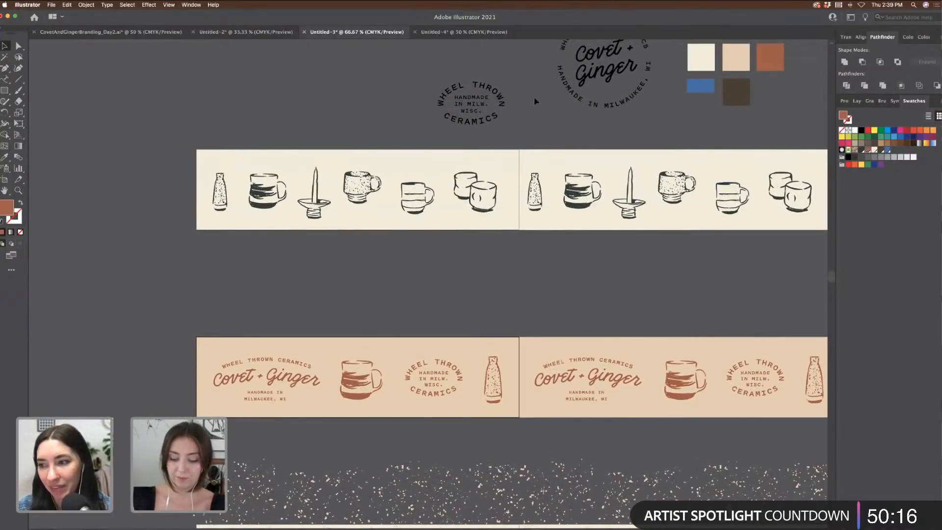
key("super+minus")
scroll(482, 88, "down", 3)
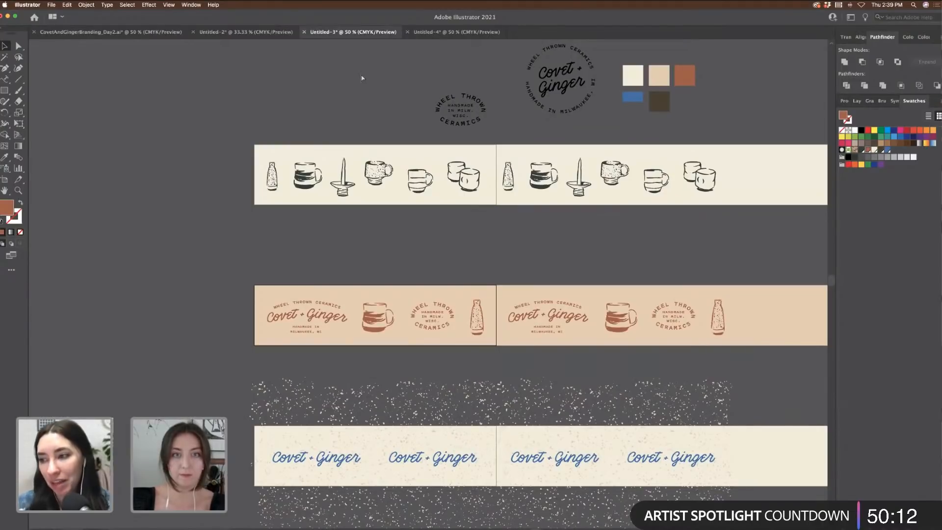
key("super+s")
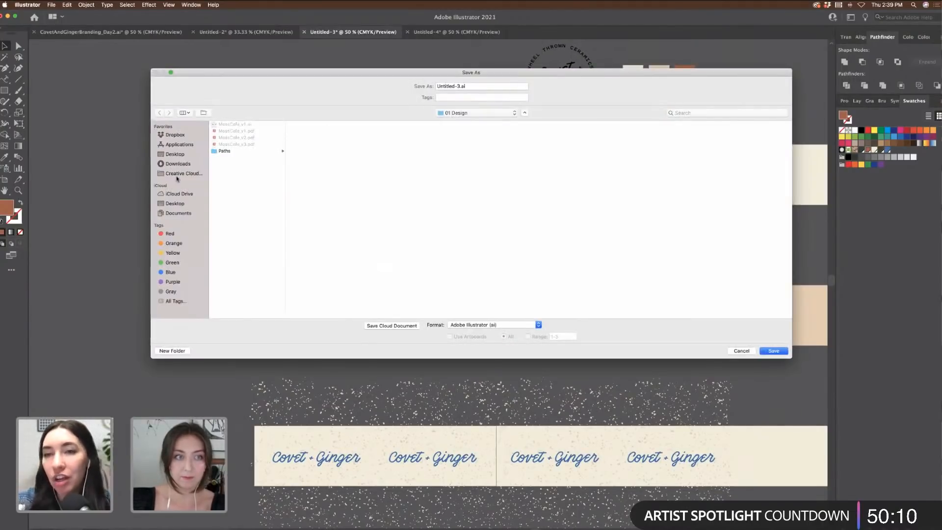
Step: Save the tapes as CovetAndGinger_Tape.ai in Desktop > Covet And Ginger > Working Files
left_click(182, 155)
left_click(246, 125)
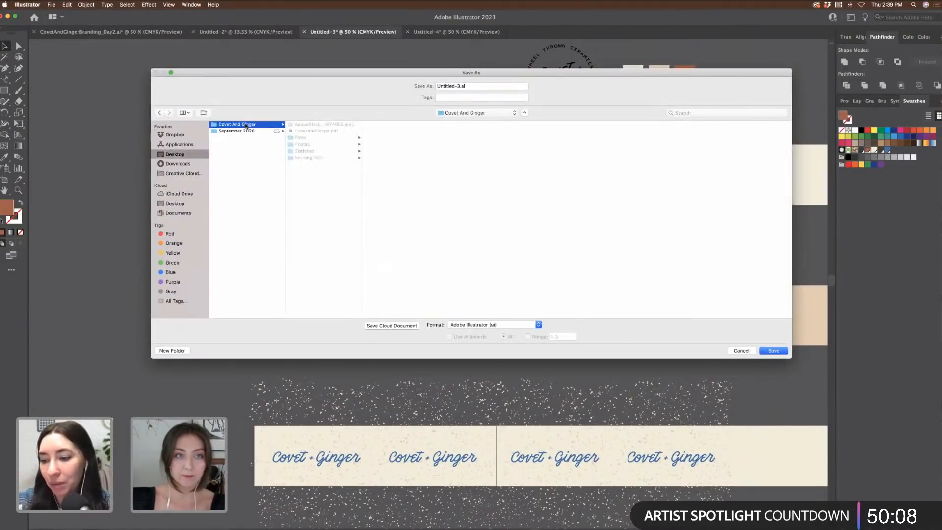
left_click(306, 158)
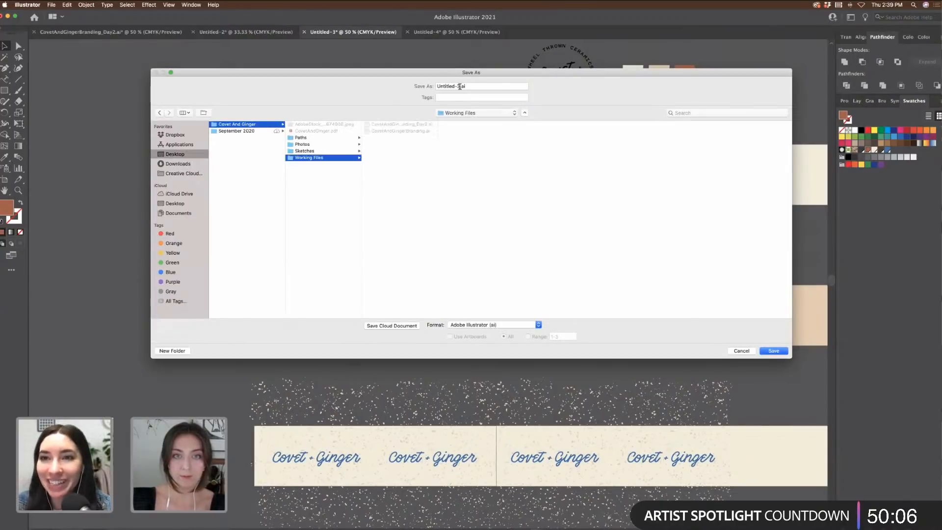
left_click(427, 86)
type("Cov")
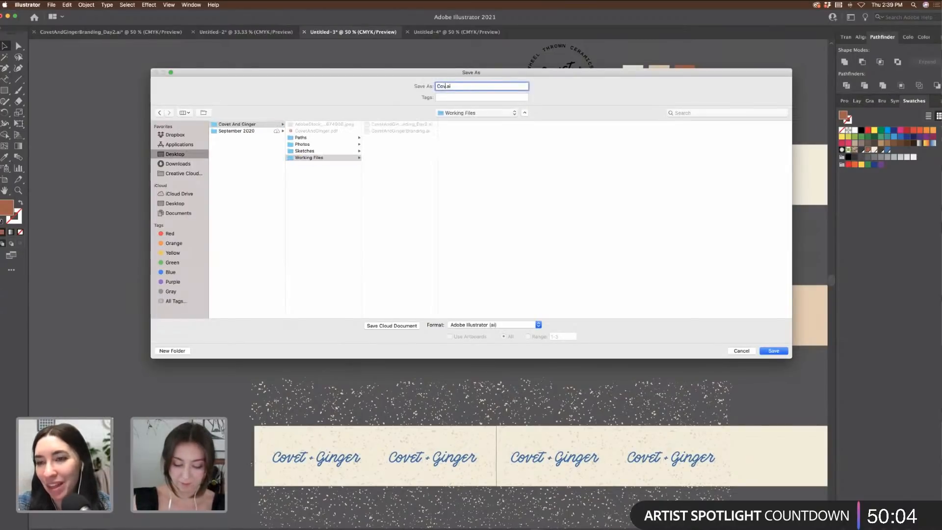
type("etAndGinger")
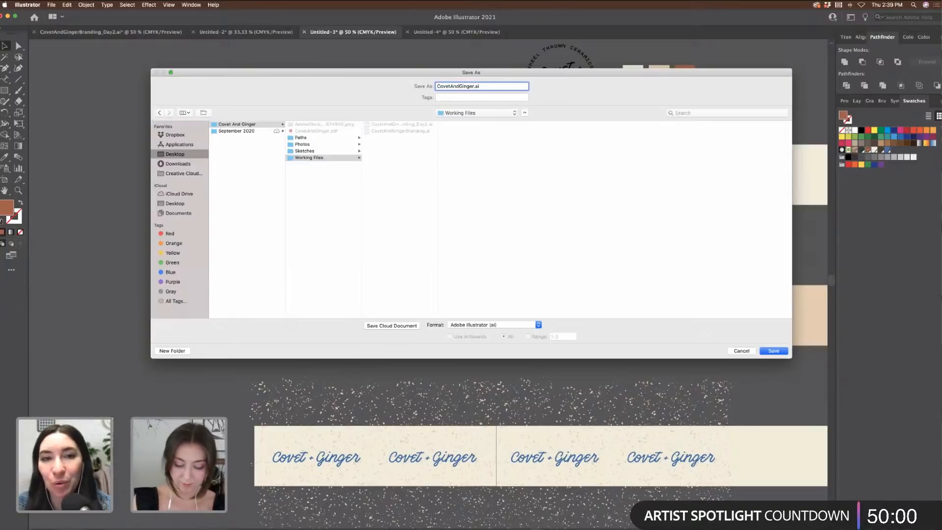
type("_Tape")
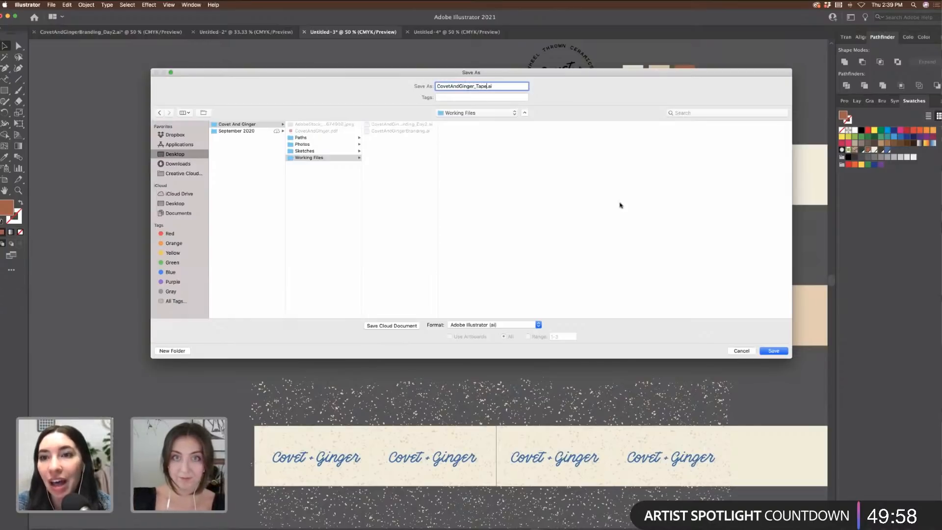
left_click(772, 351)
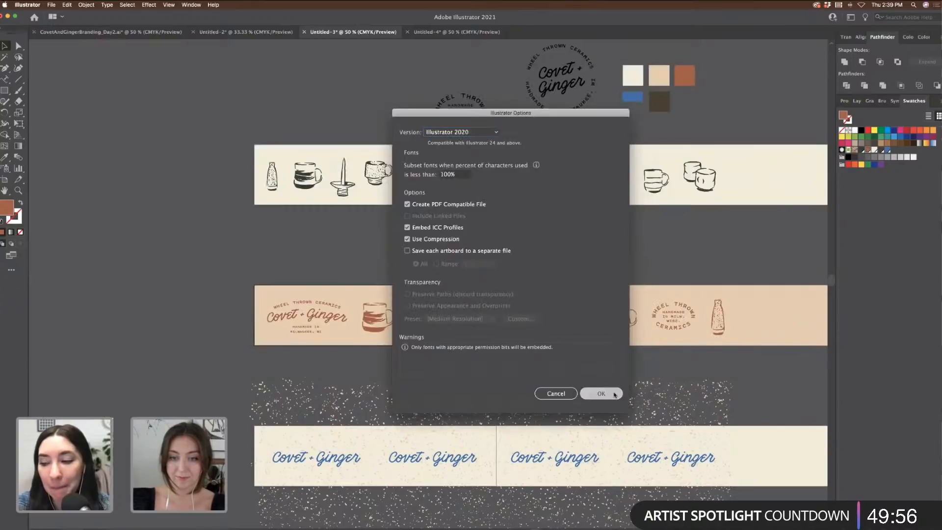
left_click(606, 393)
scroll(543, 252, "left", 2)
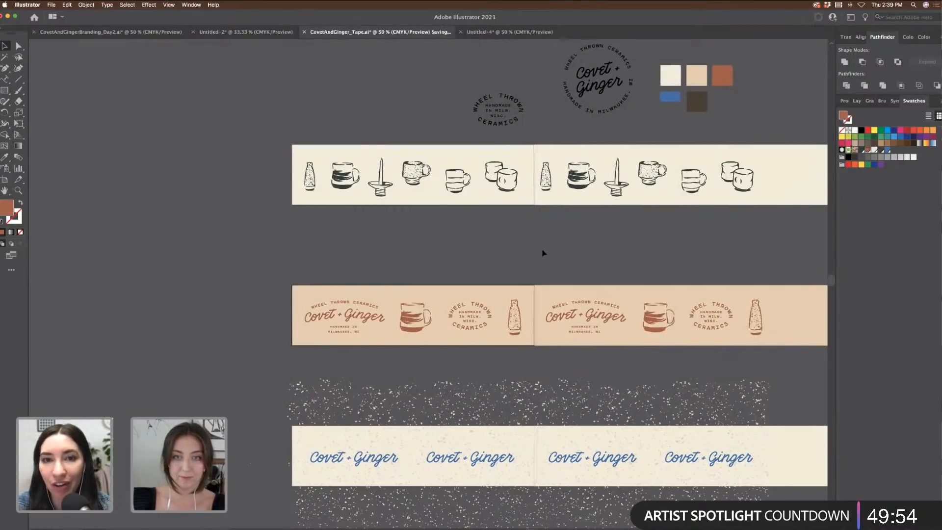
key("super+equal")
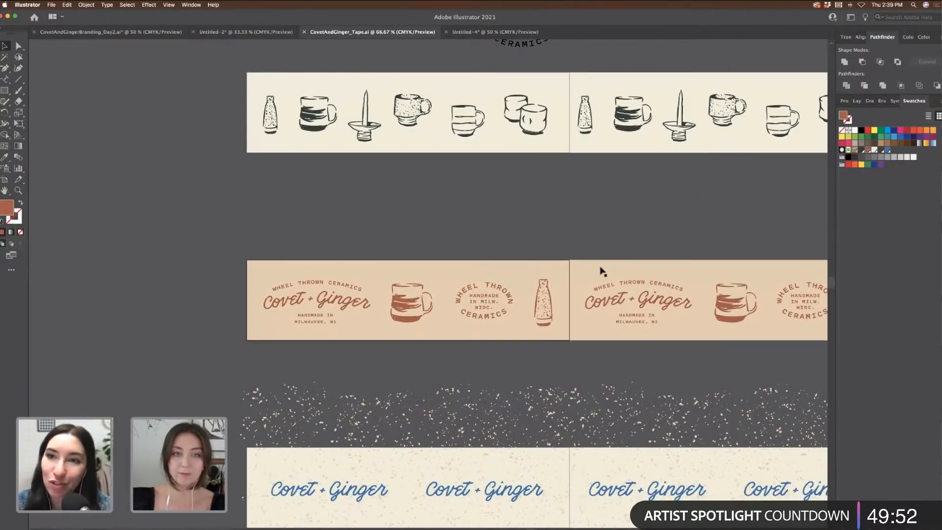
scroll(634, 292, "up", 3)
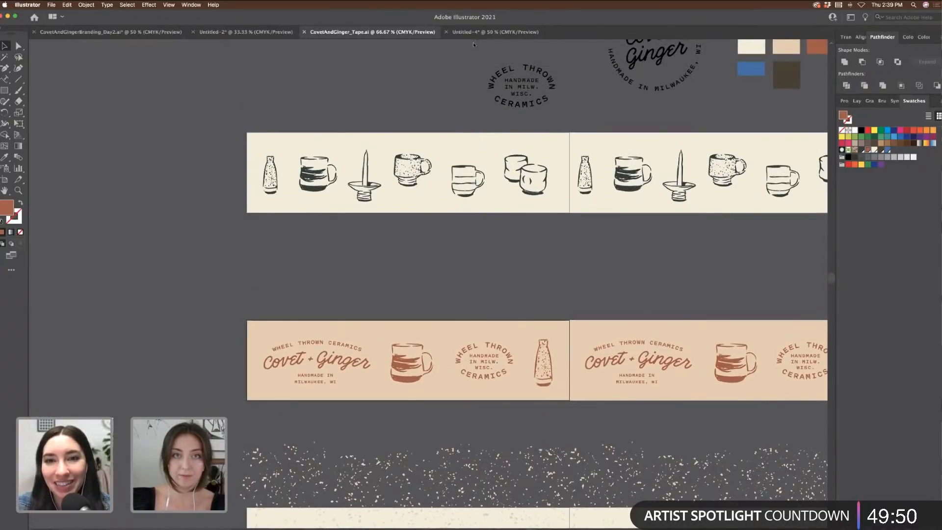
Step: Save the Untitled-4 ceramics pattern as Tissue.ai, then close that document
left_click(480, 32)
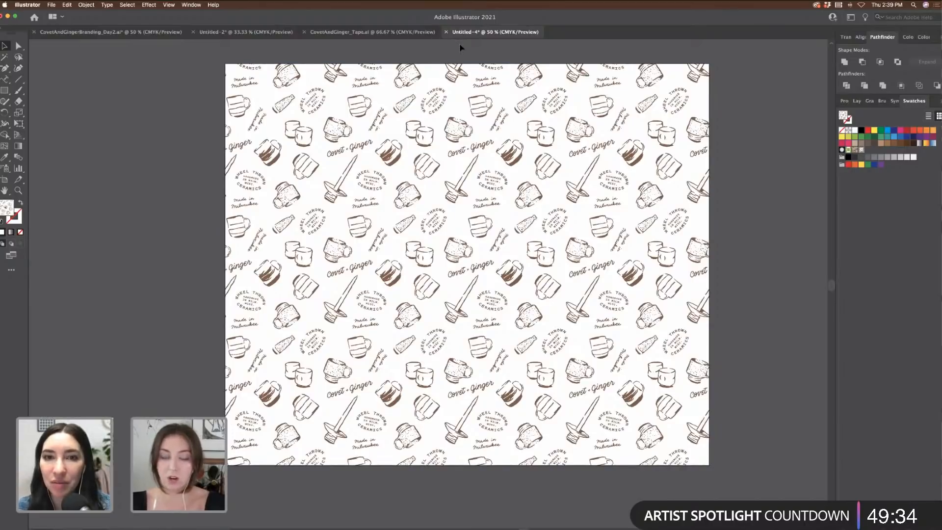
key("super+s")
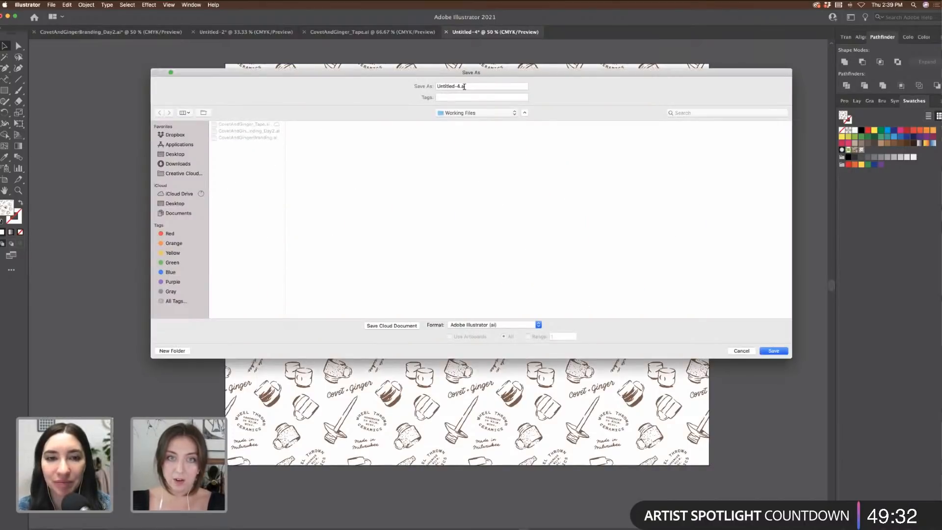
type("Tissue")
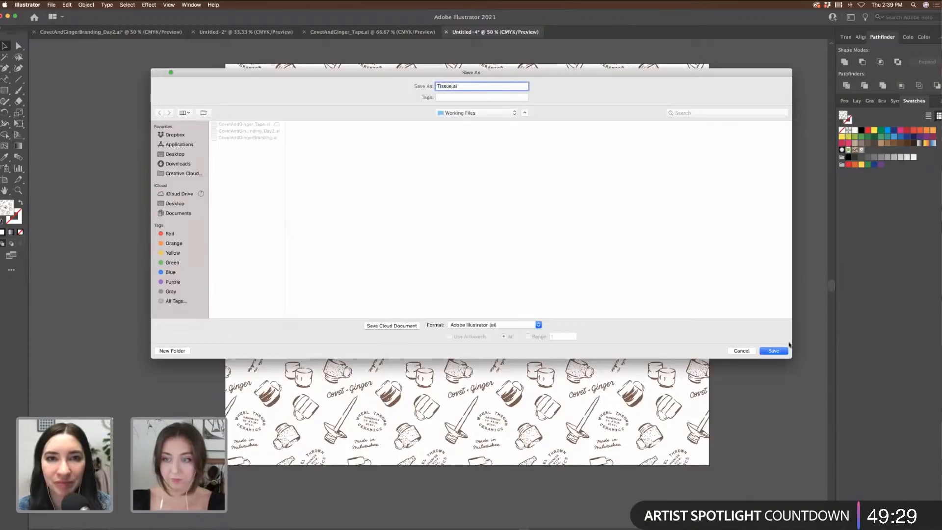
left_click(774, 351)
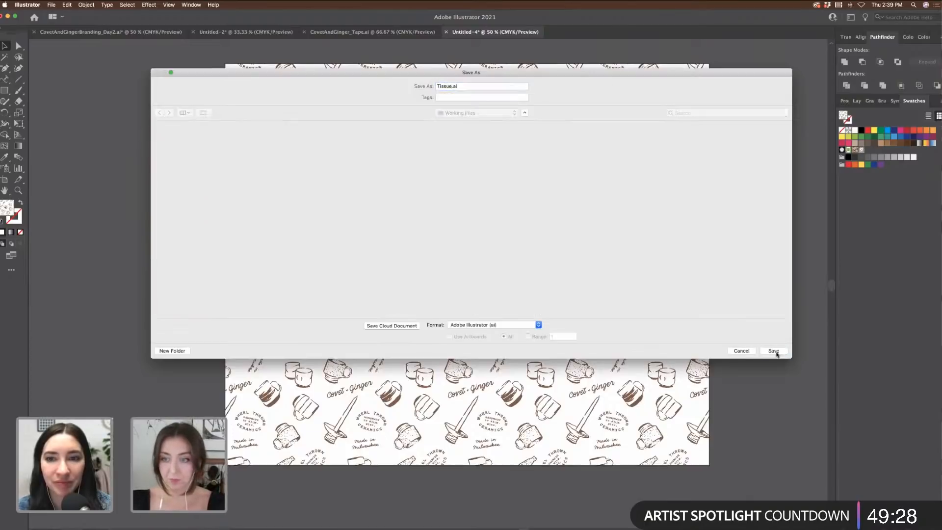
left_click(601, 393)
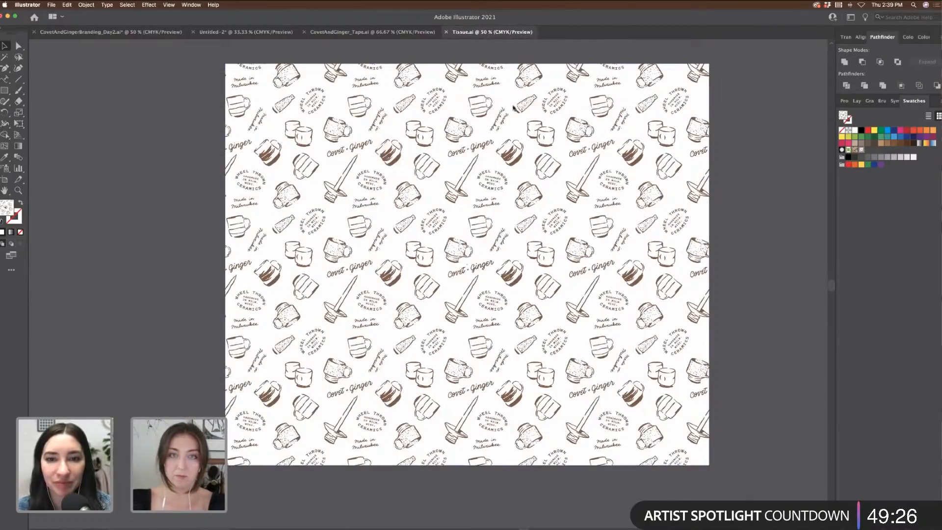
left_click(446, 32)
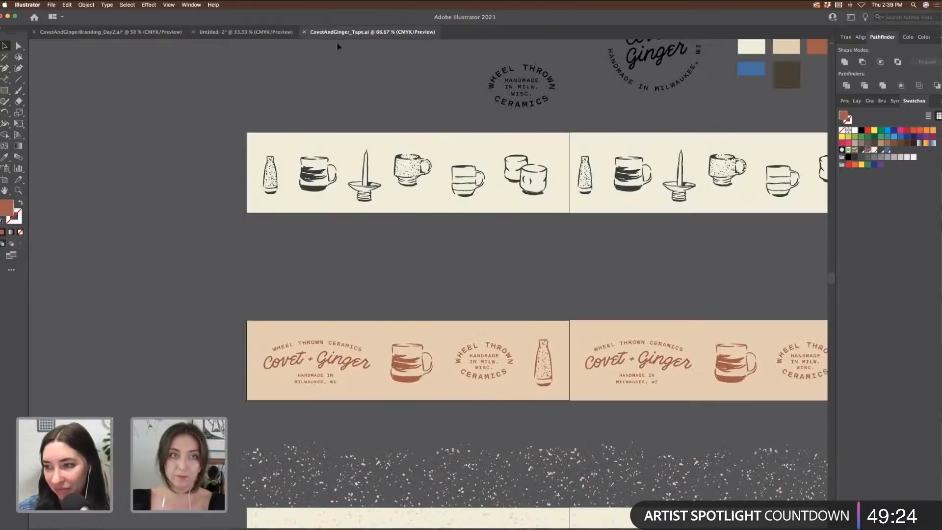
Step: Close CovetAndGinger_Tape.ai, deselect the script logo, zoom to 25%, and start File > New
left_click(304, 32)
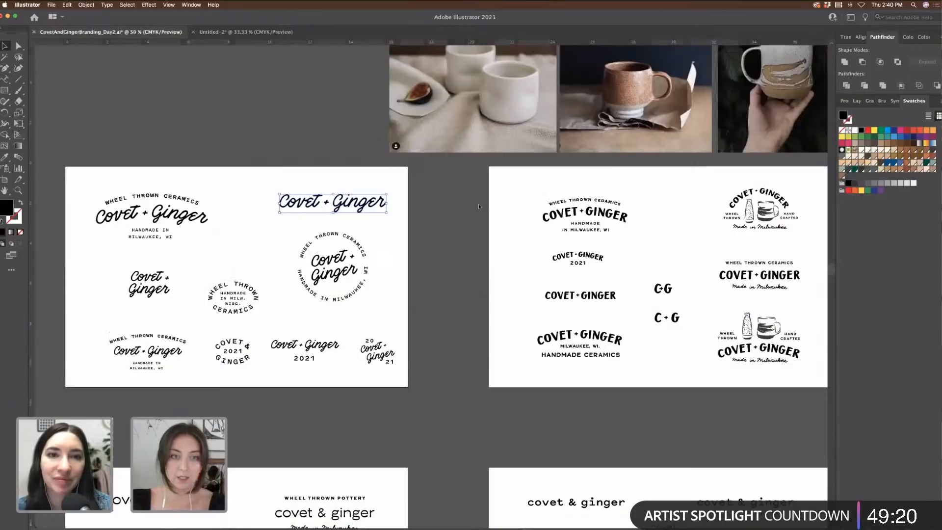
left_click(263, 91)
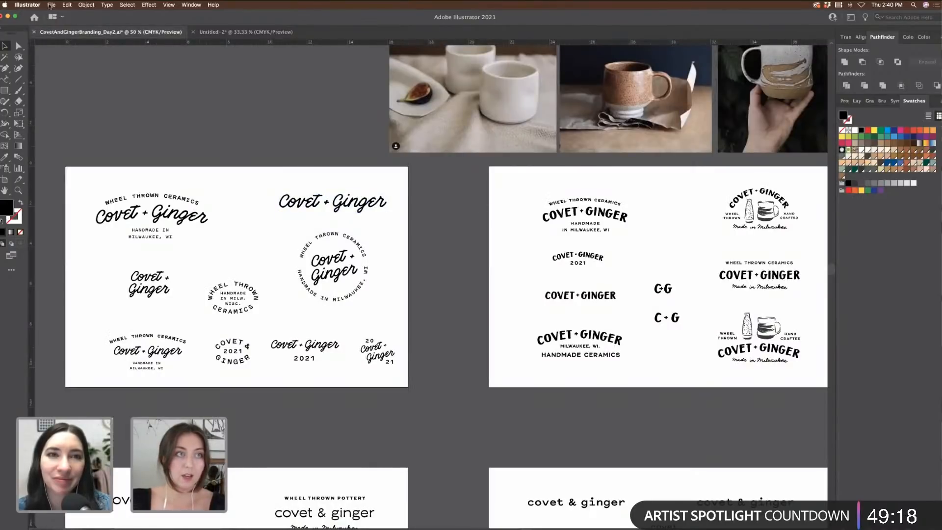
scroll(321, 142, "right", 3)
scroll(321, 142, "right", 2)
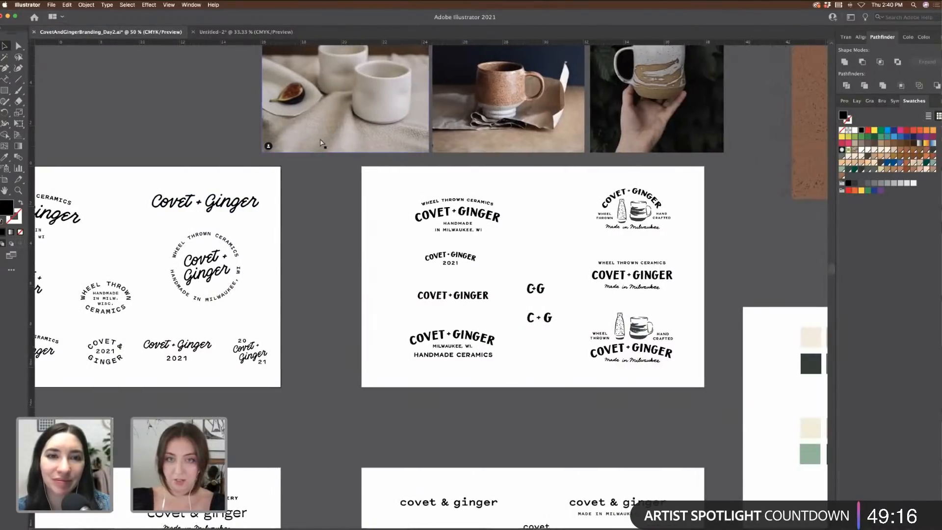
scroll(448, 211, "down", 2)
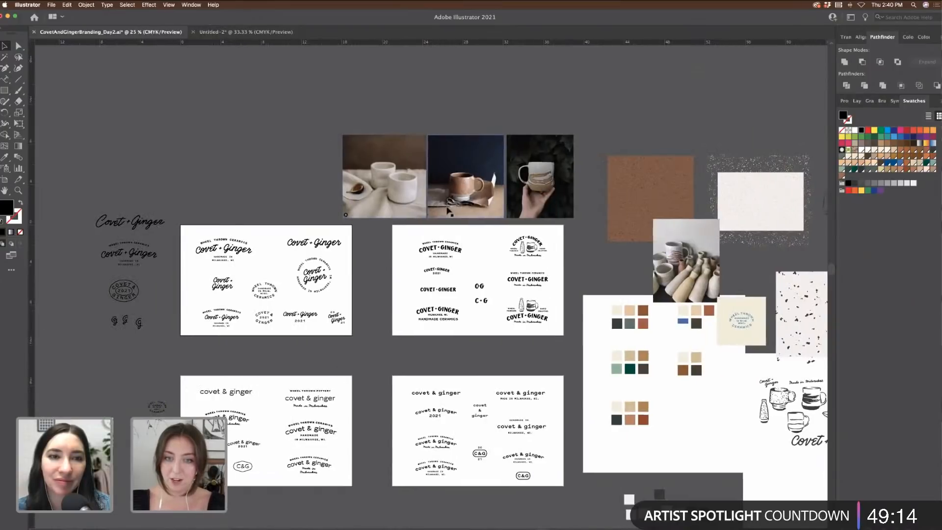
scroll(448, 211, "right", 5)
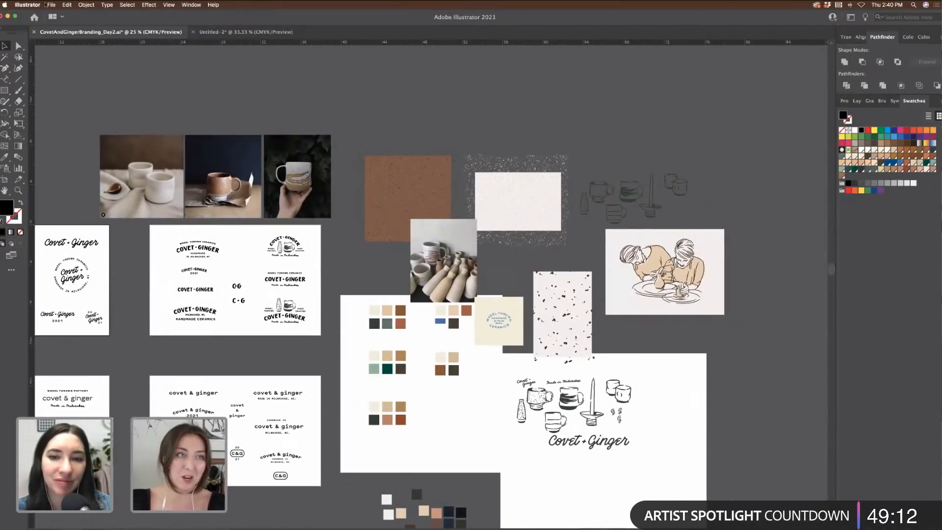
left_click(52, 7)
left_click(61, 15)
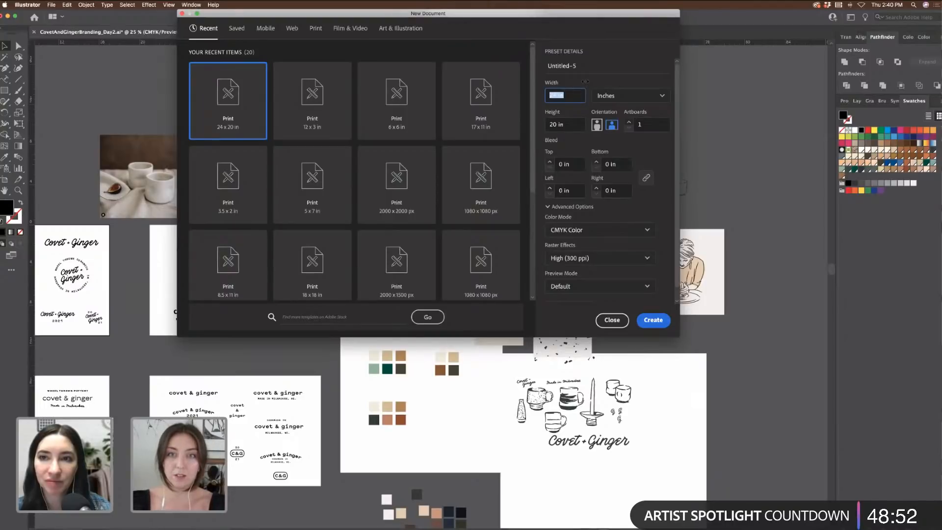
Step: Create a 17 × 11 in document with the artboard count raised to three
type("17")
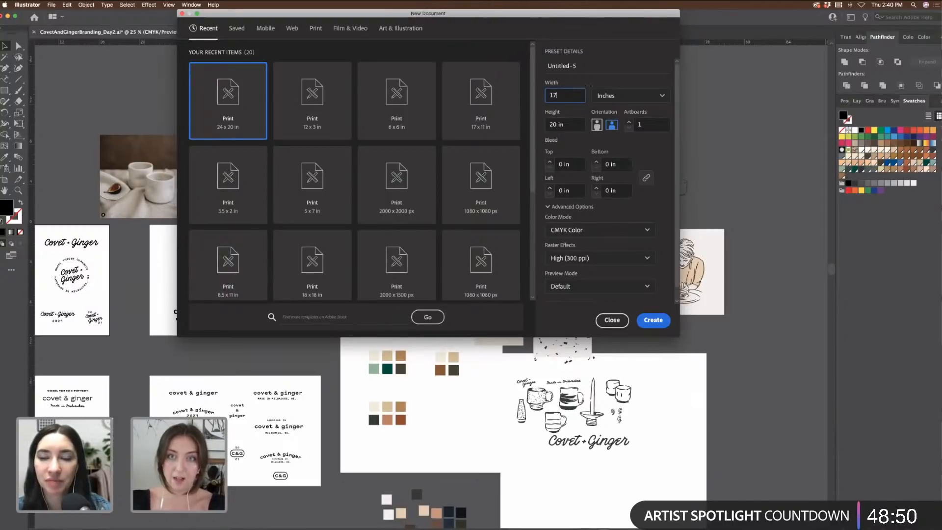
key("Tab")
type("11")
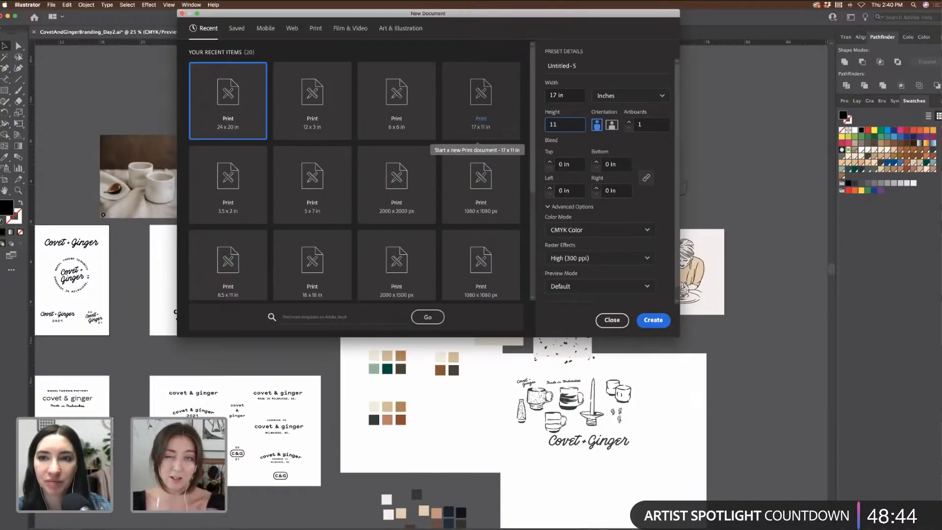
left_click(628, 122)
left_click(629, 122)
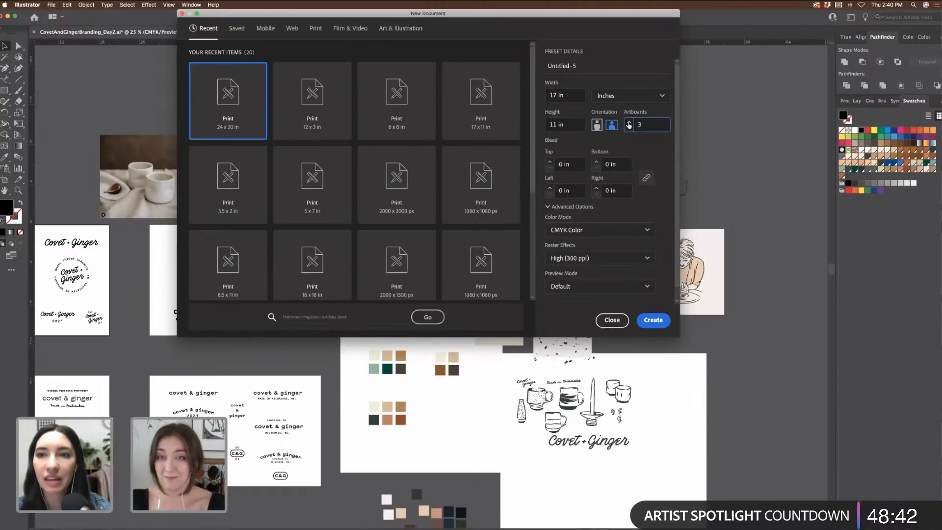
left_click(660, 321)
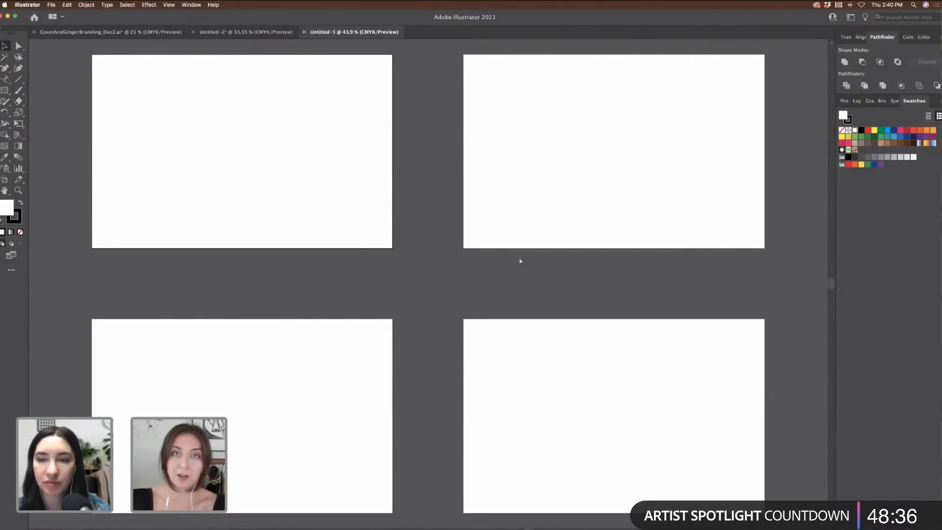
Step: Copy the potter couple illustration, without its background card, from the branding moodboard
key("super+equal")
key("super+equal")
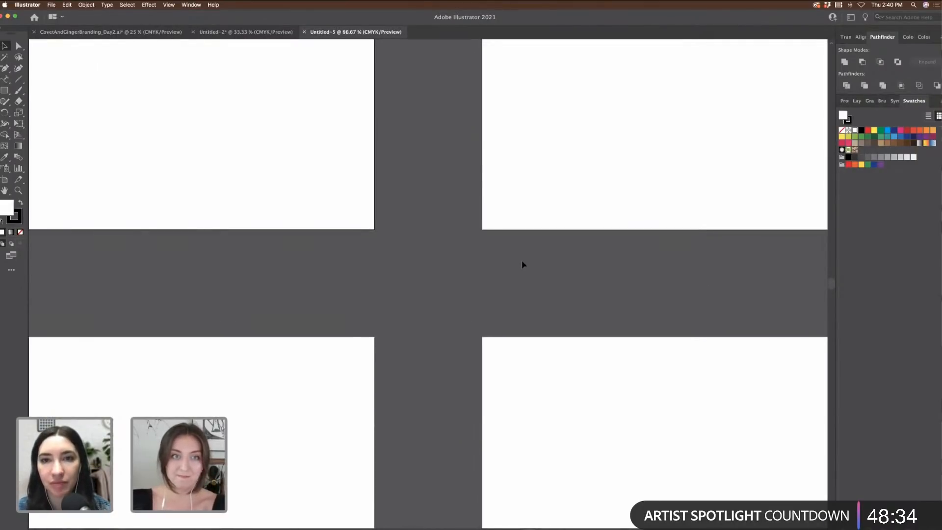
scroll(522, 263, "up", 3)
scroll(522, 260, "up", 2)
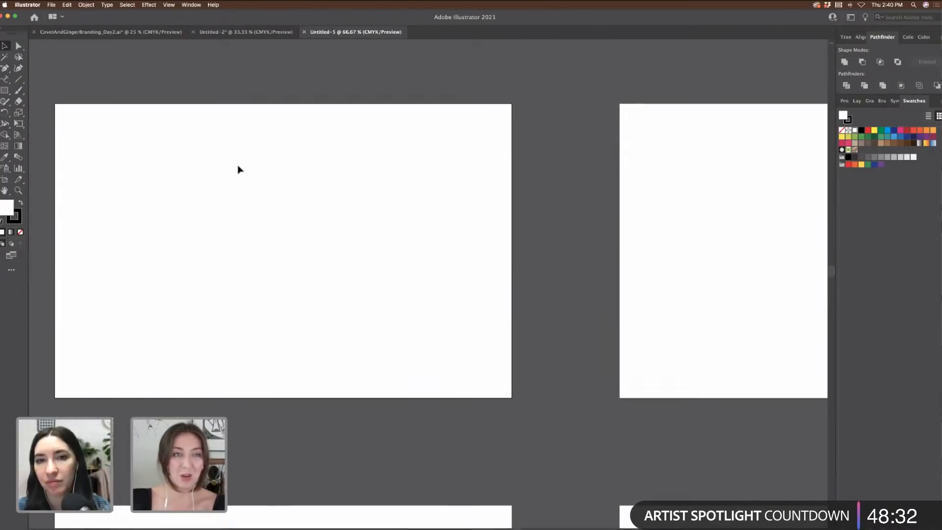
left_click(263, 33)
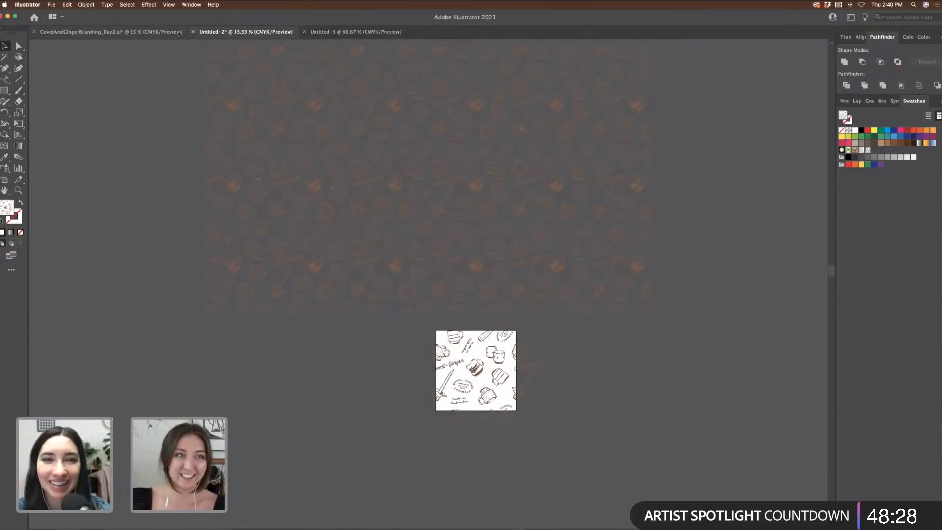
left_click(108, 32)
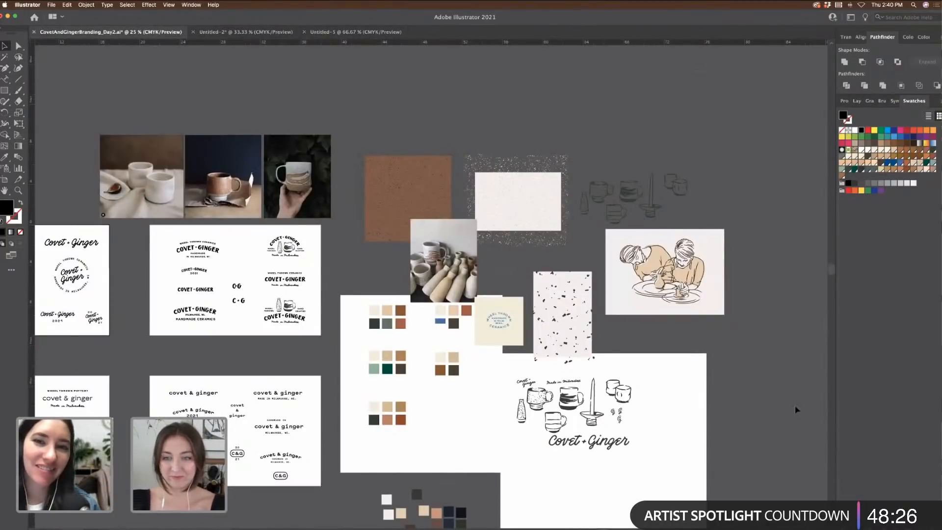
scroll(795, 410, "right", 5)
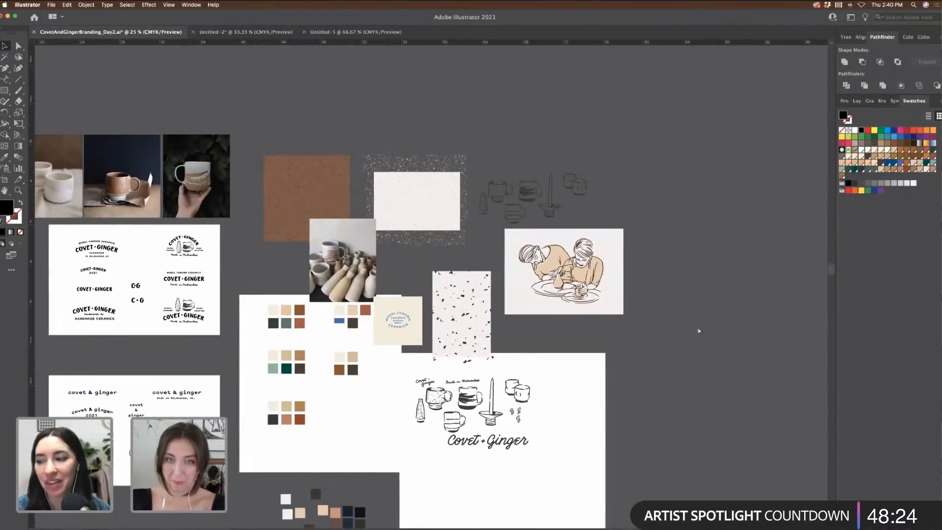
key("super+equal")
key("super+equal")
scroll(647, 341, "right", 3)
scroll(665, 352, "right", 2)
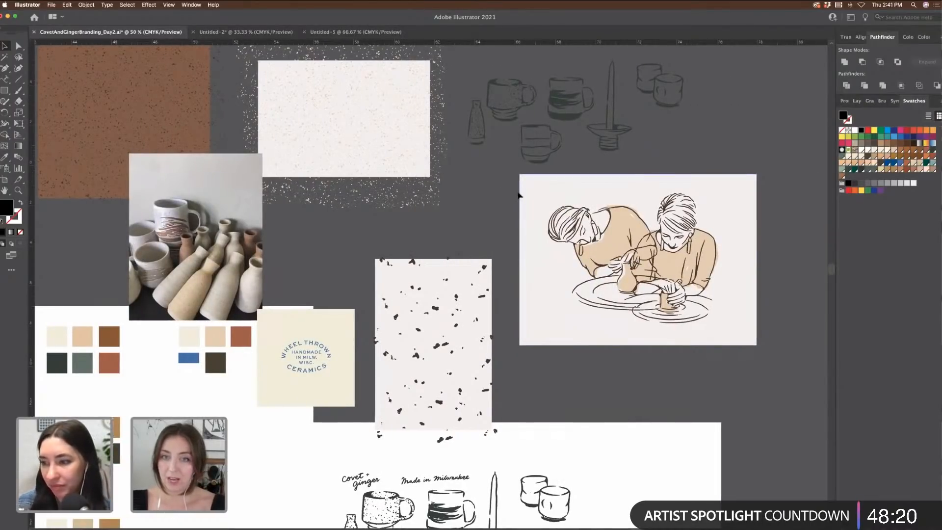
left_click_drag(527, 191, 744, 349)
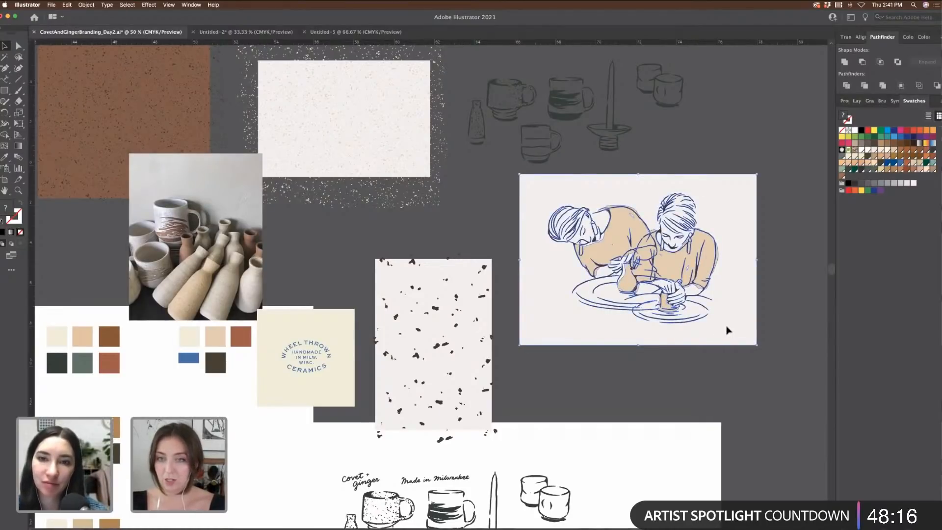
left_click(728, 330, "shift")
key("super")
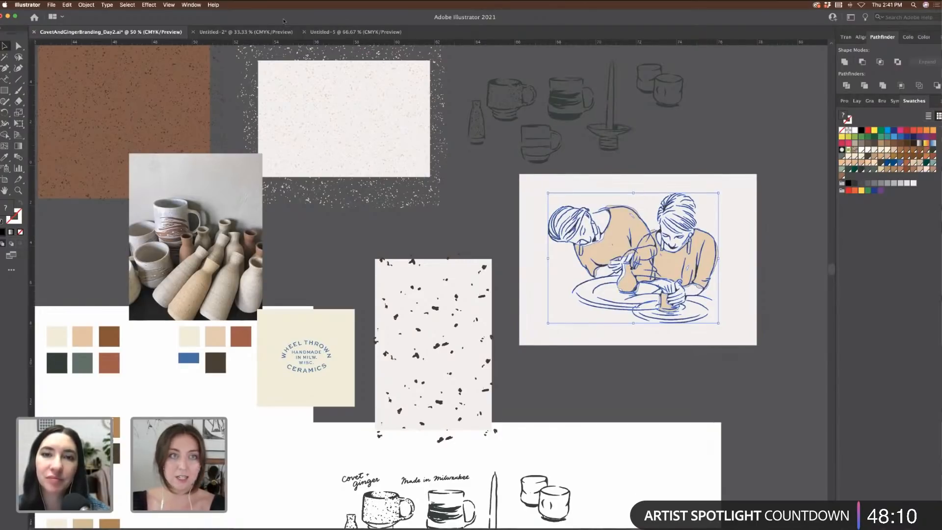
Step: Place the couple illustration above the Untitled-5 artboards
left_click(269, 34)
left_click(344, 34)
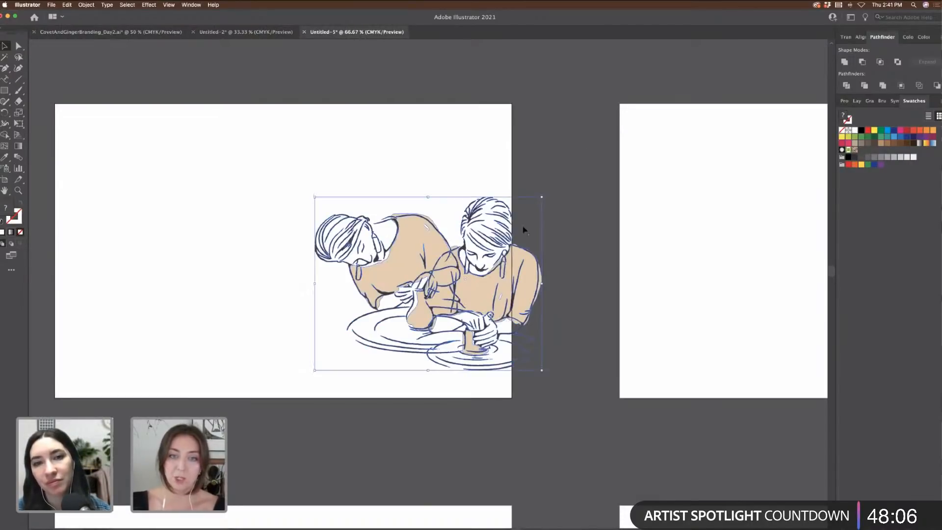
scroll(591, 187, "left", 5)
left_click_drag(589, 220, 403, 182)
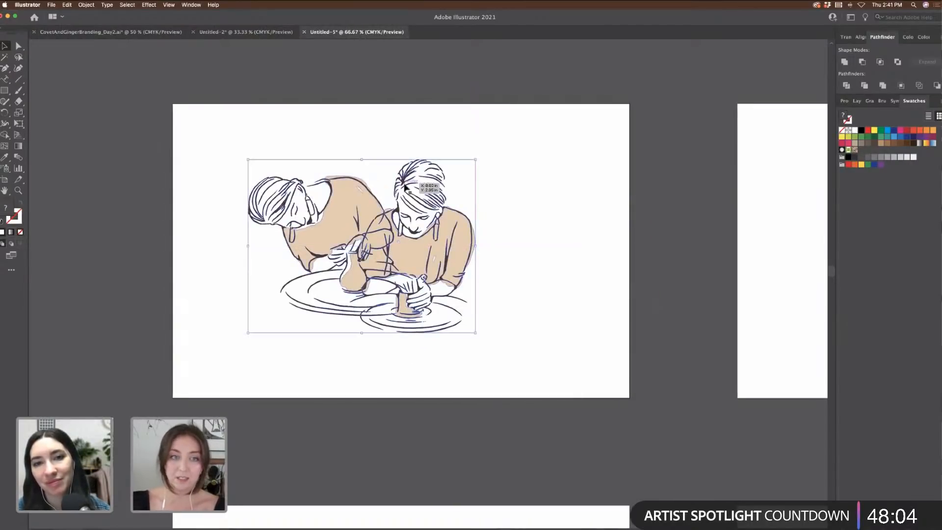
scroll(403, 182, "up", 6)
mouse_move(404, 321)
left_mouse_down()
mouse_move(336, 40)
mouse_move(335, 54)
left_mouse_up()
left_click(364, 173)
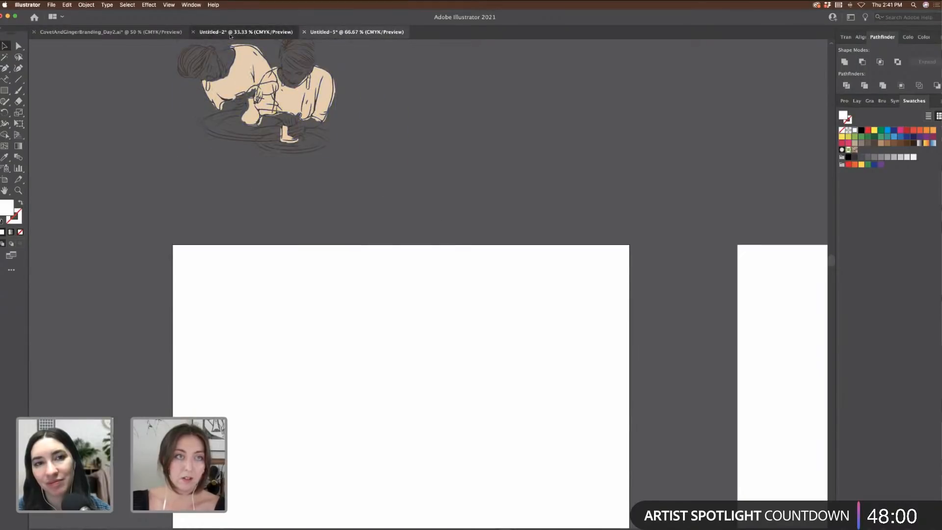
Step: Paste the mug sketches into Untitled-5, shrink them, and set them beside the couple
left_click(140, 32)
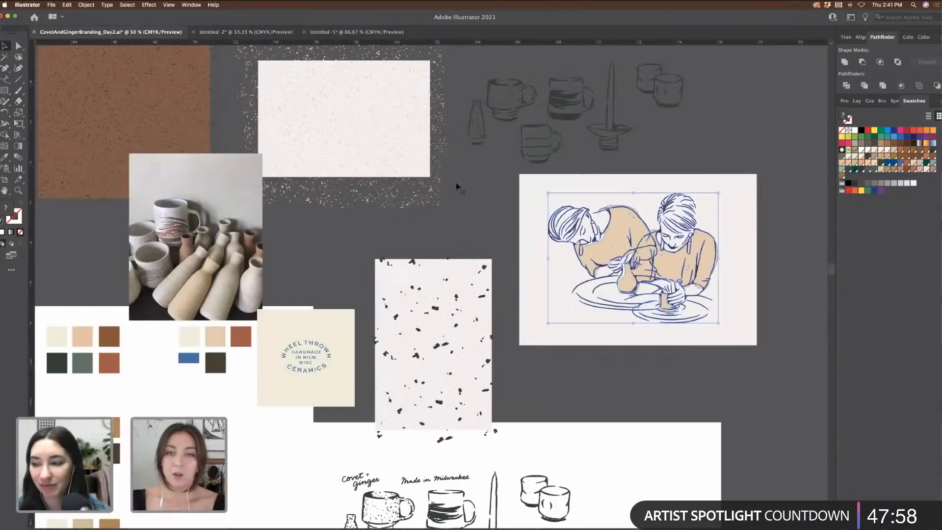
mouse_move(490, 65)
left_mouse_down()
mouse_move(702, 150)
mouse_move(706, 168)
left_mouse_up()
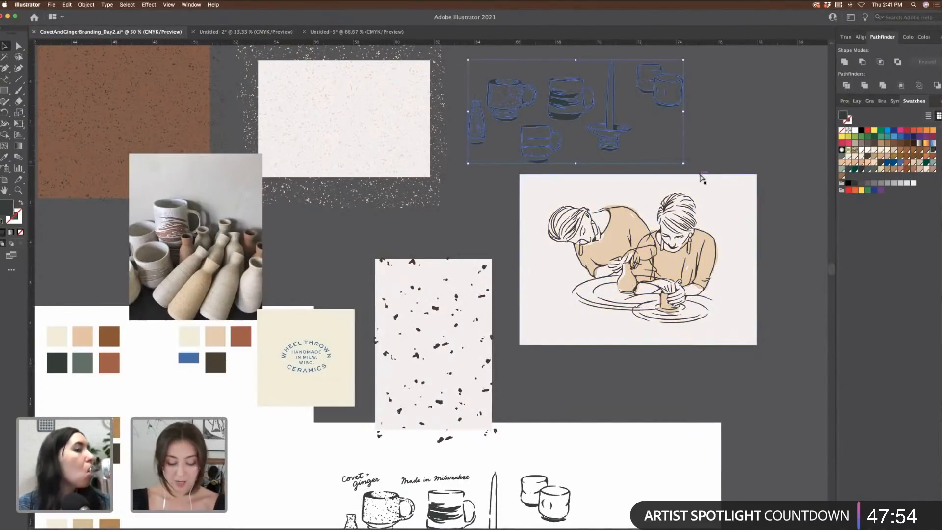
left_click(263, 35)
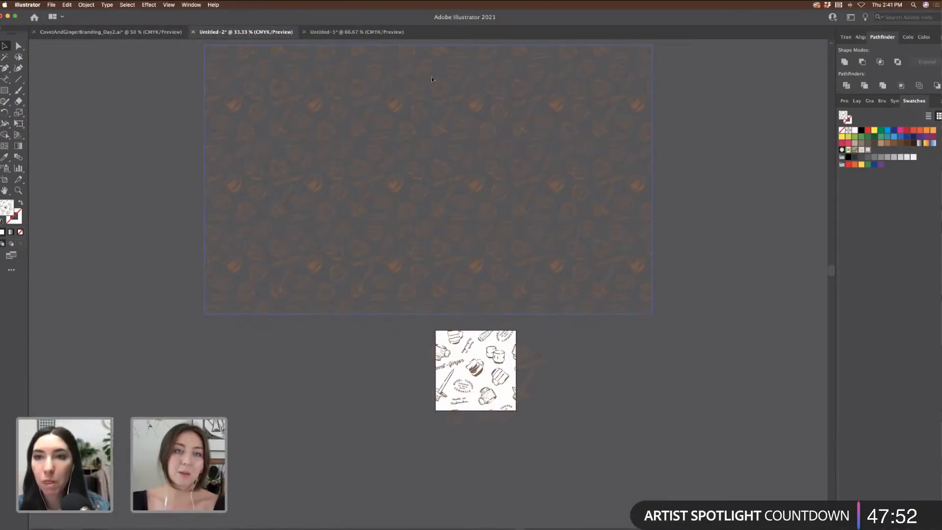
left_click(352, 33)
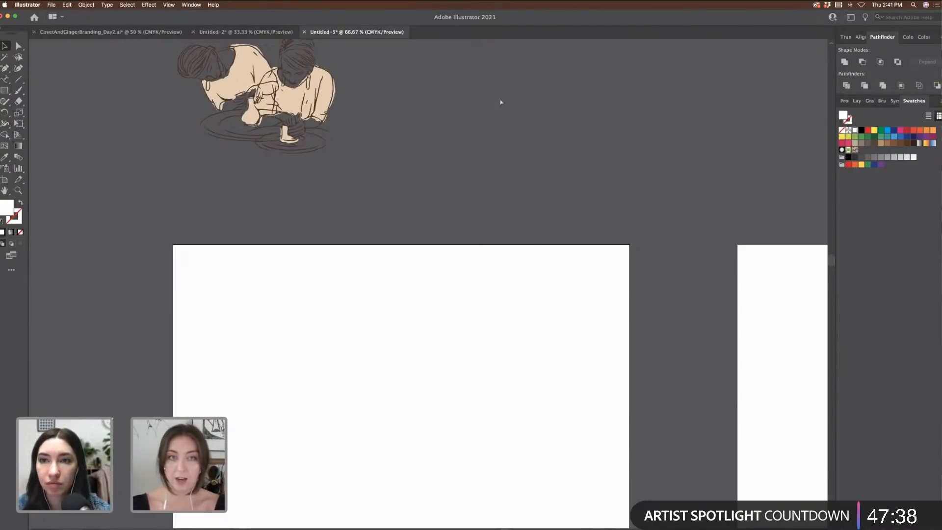
key("super+v")
left_click_drag(572, 215, 505, 247)
left_click_drag(426, 297, 546, 128)
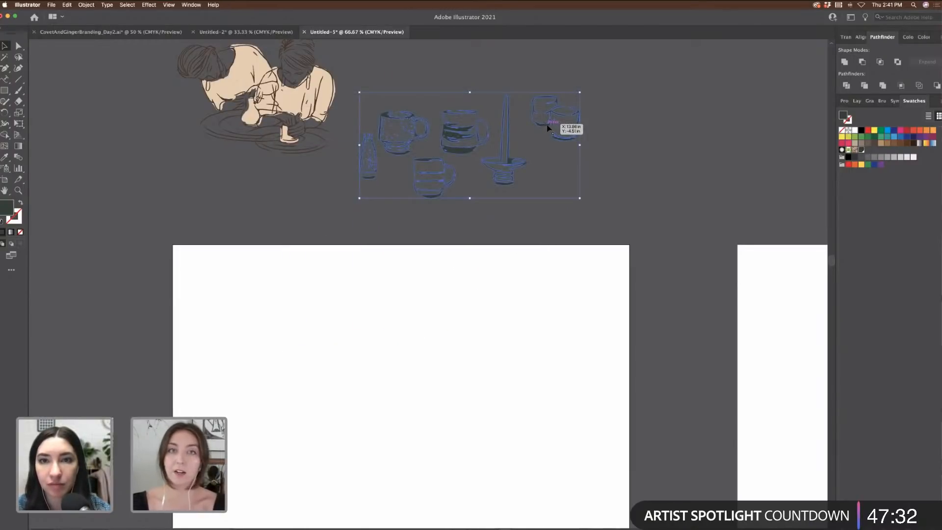
Step: Paste the speckle texture from the moodboard and move it right, clear of the mugs
left_click(165, 35)
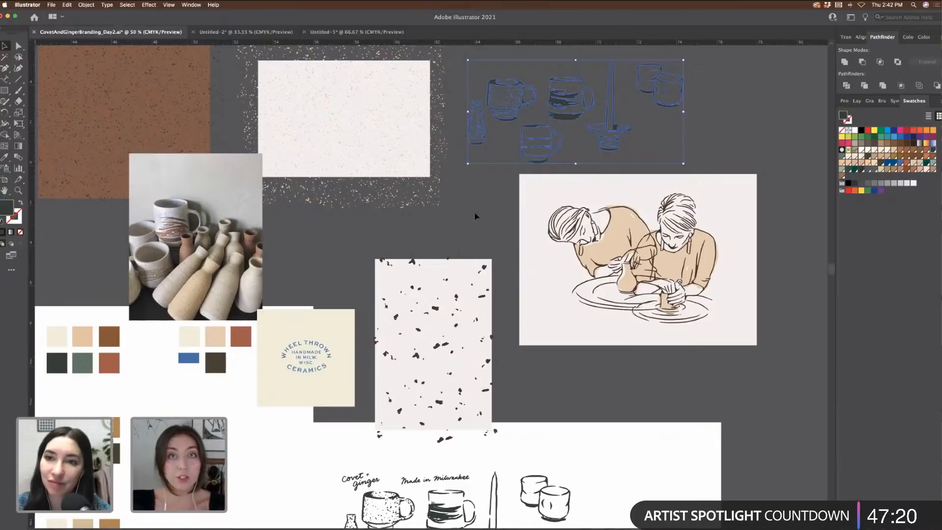
scroll(476, 209, "left", 5)
scroll(480, 214, "left", 10)
scroll(480, 213, "up", 2)
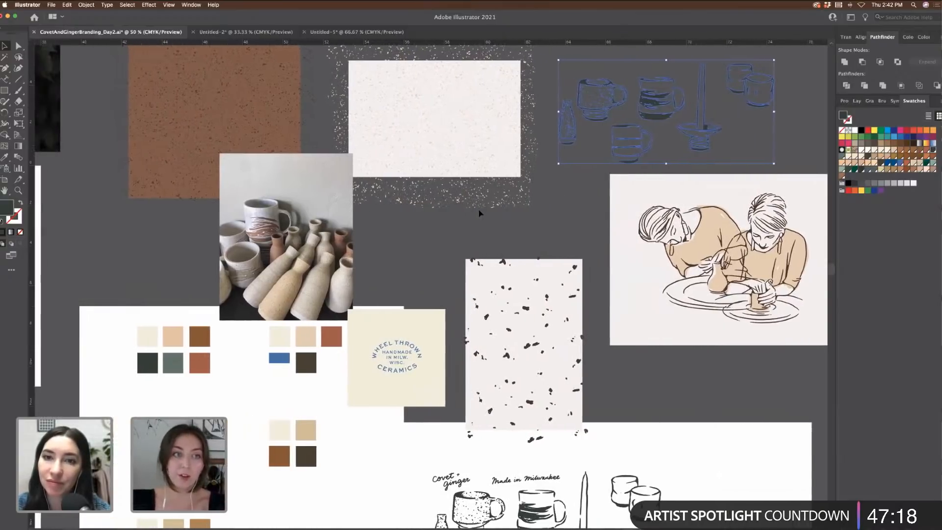
left_click(302, 96)
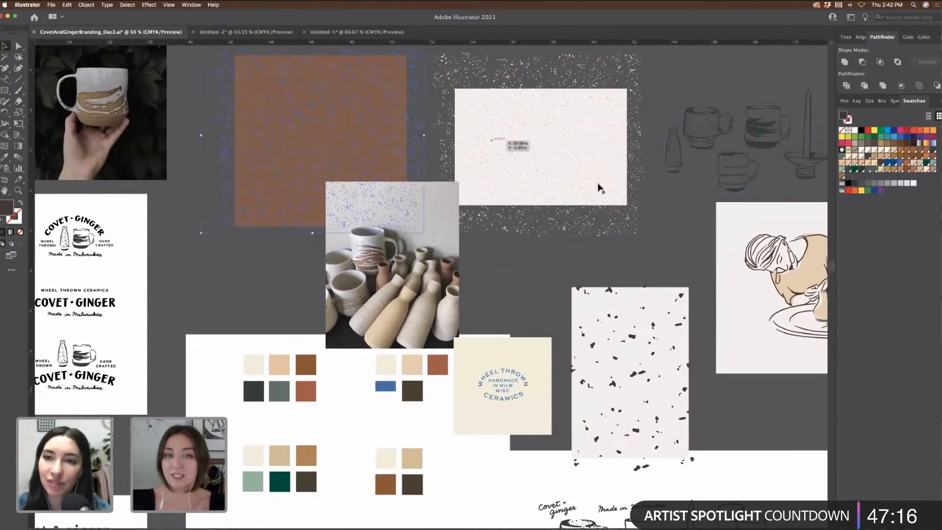
scroll(596, 245, "down", 5)
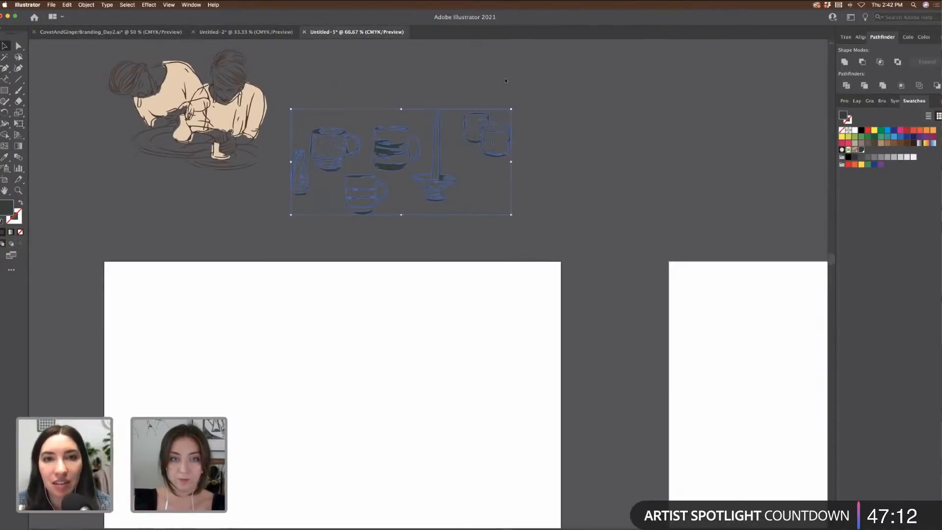
key("super+v")
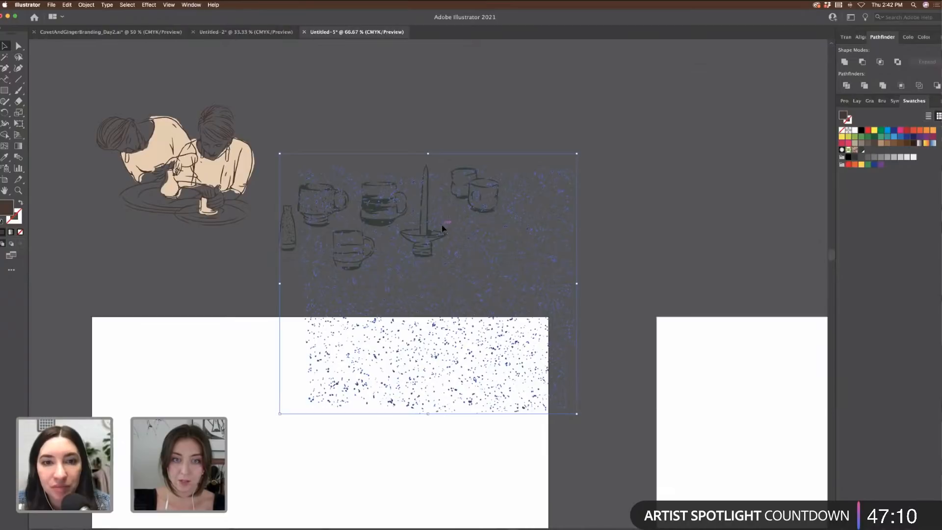
left_click_drag(442, 228, 673, 105)
left_click(289, 51)
left_click(245, 32)
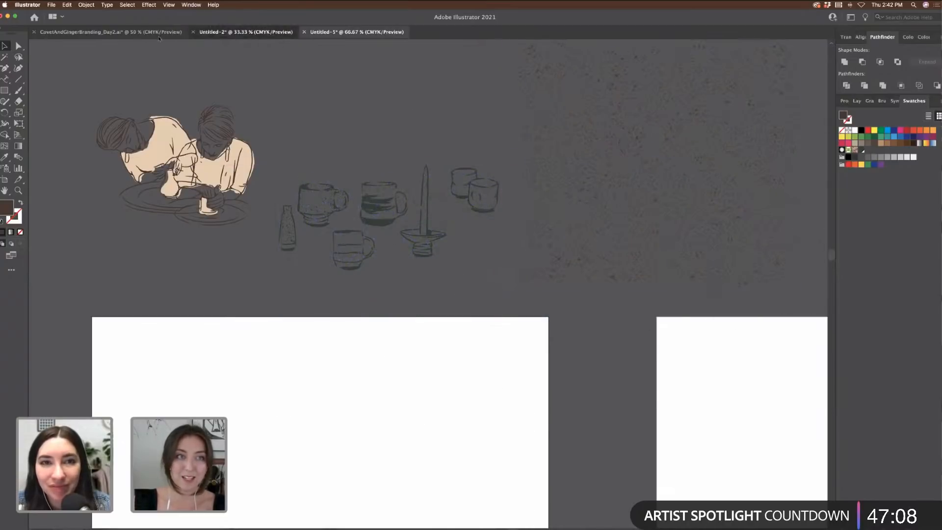
Step: Paste the cream, blue, peach, dark brown and red palette squares beneath the potter drawing
left_click(139, 33)
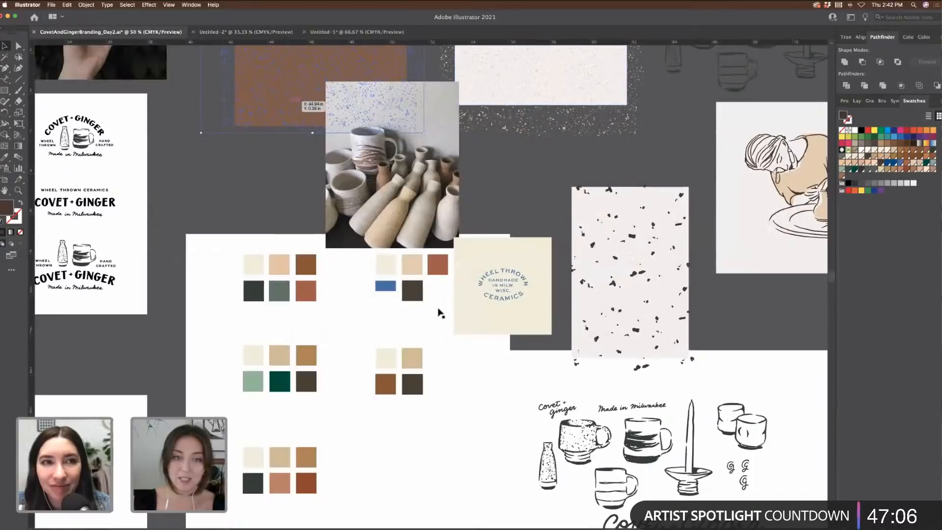
left_click(386, 267)
left_click(387, 290, "shift")
left_click(412, 268, "shift")
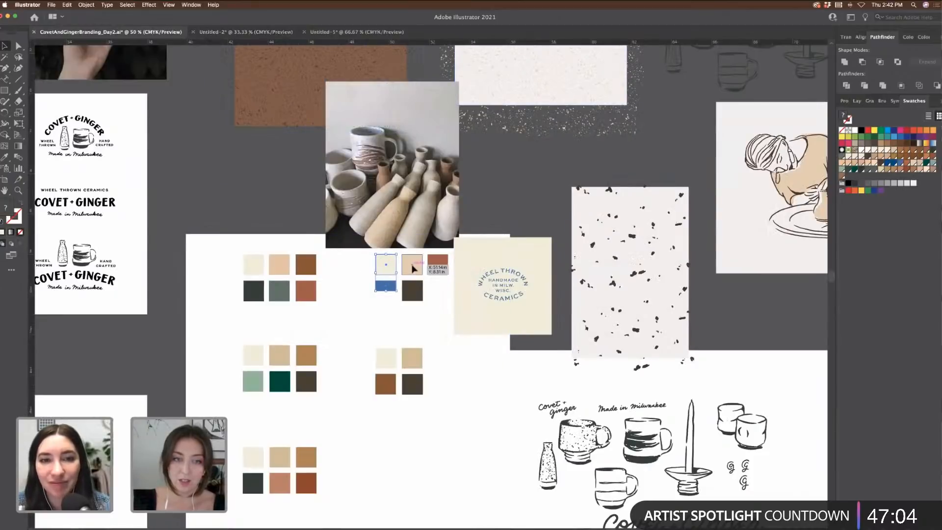
left_click(411, 290, "shift")
left_click(433, 271, "shift")
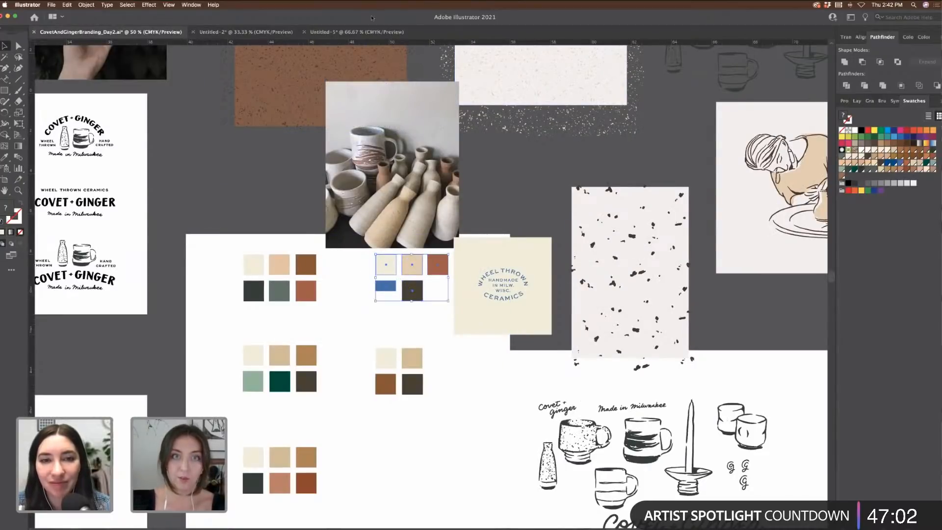
left_click(357, 32)
key("super+v")
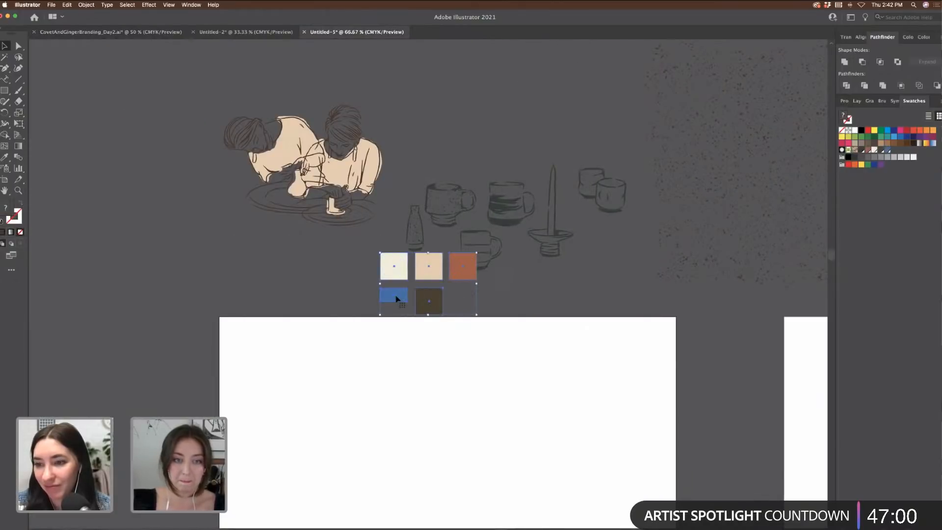
left_click_drag(392, 269, 238, 259)
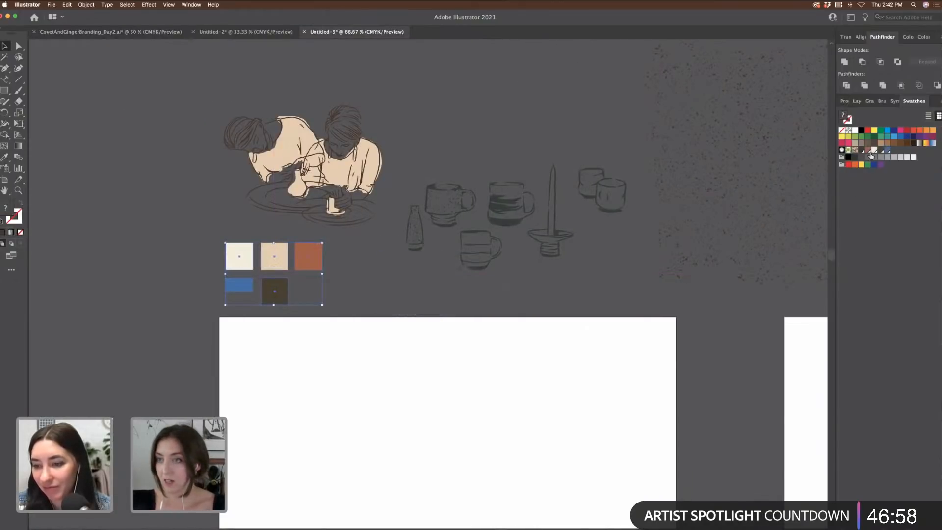
Step: Delete the default swatch groups from Swatches and move a square onto the potter's head
left_click(855, 150)
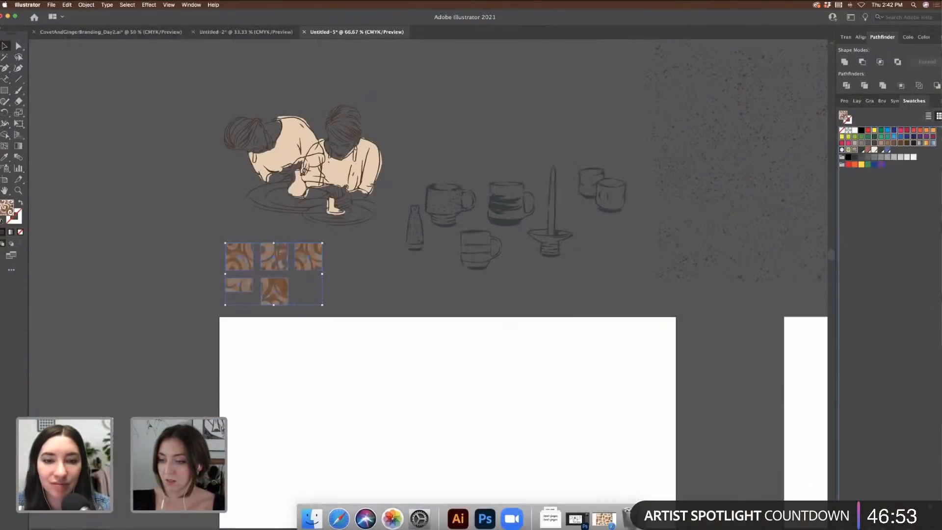
left_click_drag(931, 506, 936, 499)
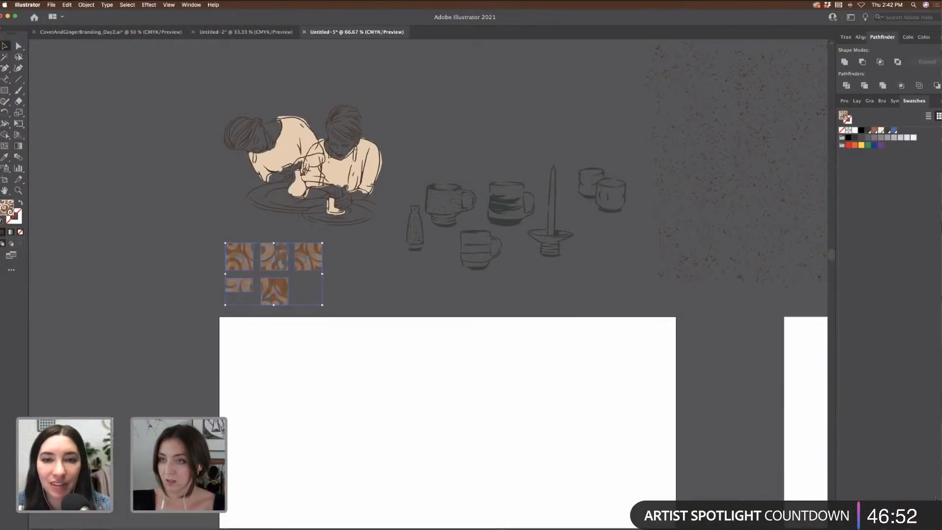
left_click(881, 147)
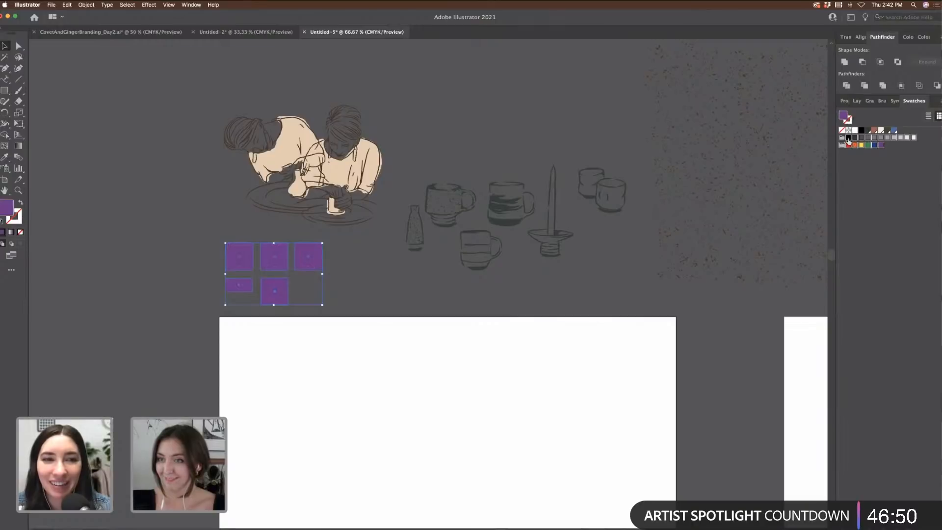
left_click_drag(927, 496, 934, 505)
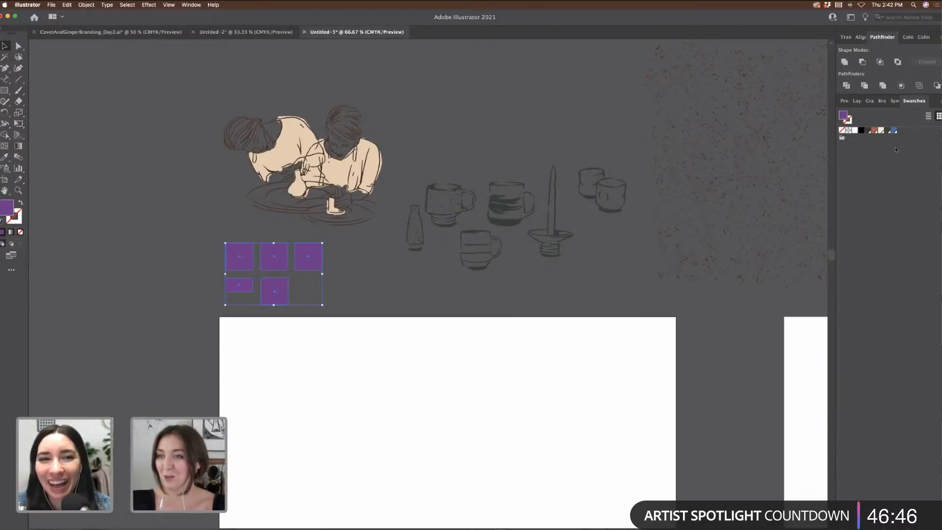
left_click(497, 104)
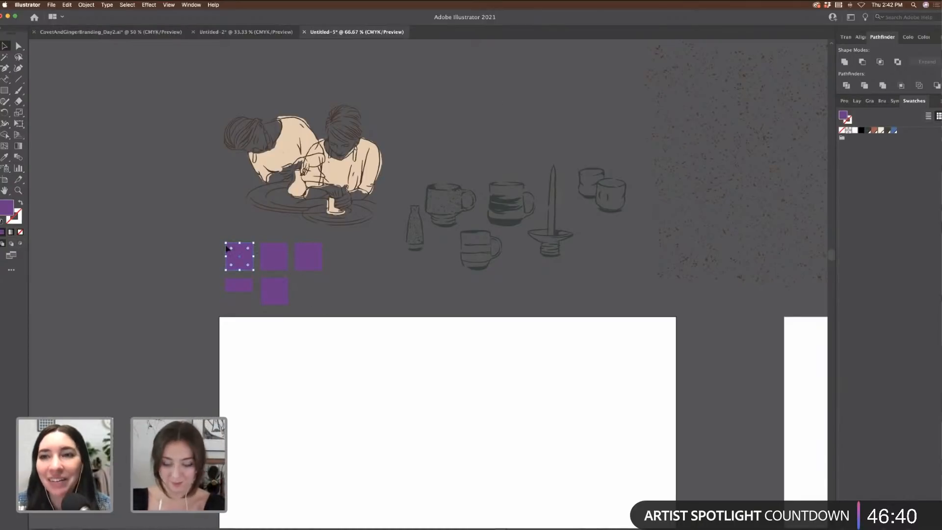
left_click_drag(227, 247, 354, 127)
scroll(355, 127, "down", 4)
Step: Draw a rectangle 5 in wide on the Untitled-5 artboard
left_click(4, 91)
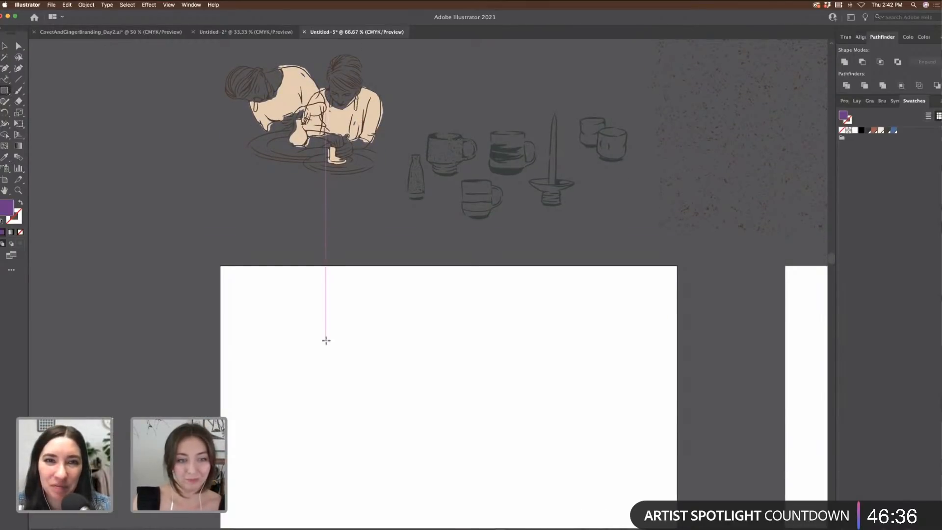
scroll(326, 339, "down", 4)
left_click(310, 299)
left_click(422, 283)
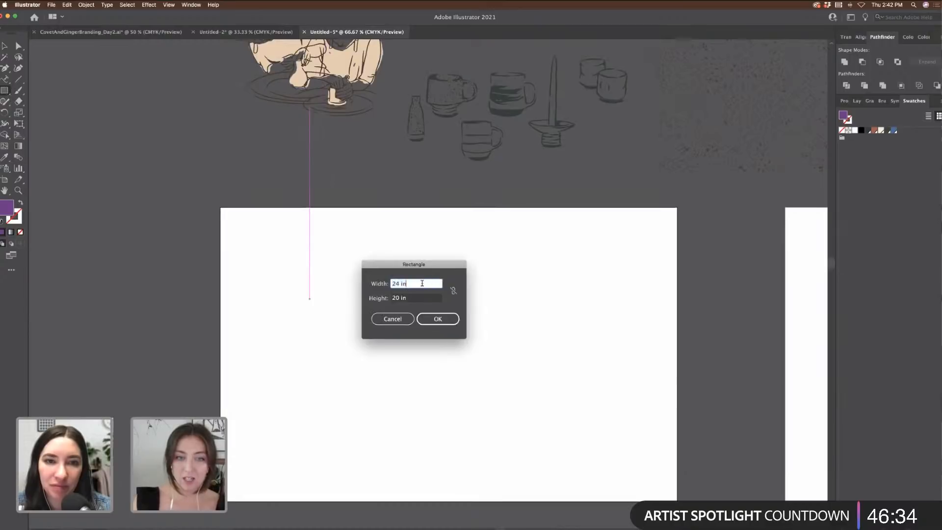
triple_click(422, 284)
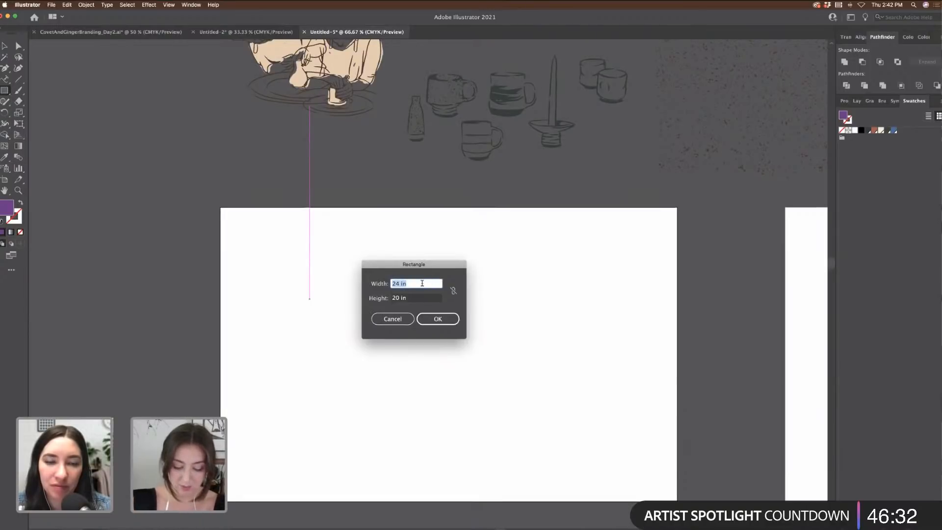
type("5")
key("Tab")
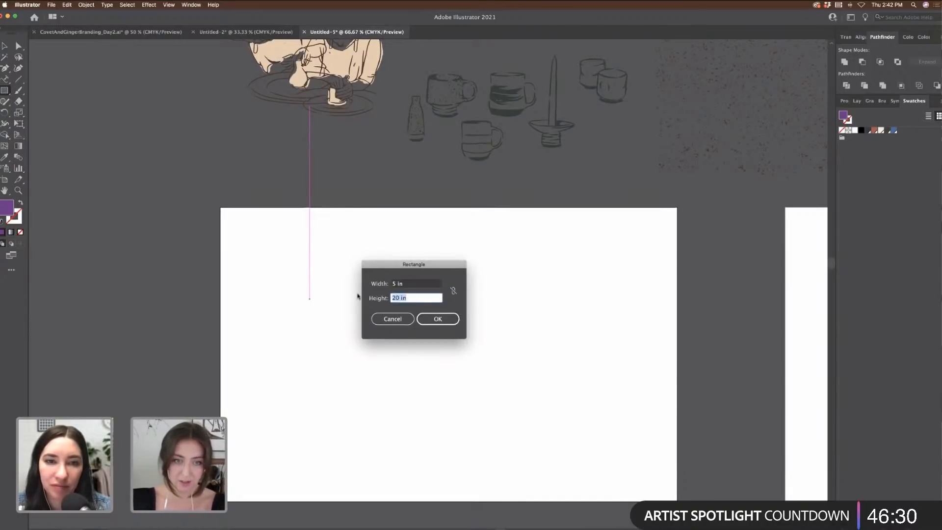
left_click(438, 319)
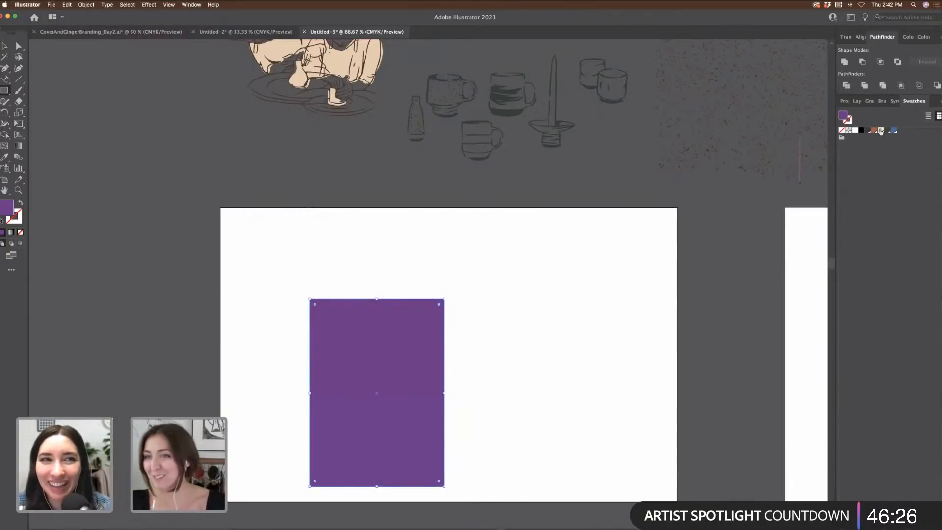
Step: Fill the rectangle cream and move it up and left on the artboard
left_click(881, 131)
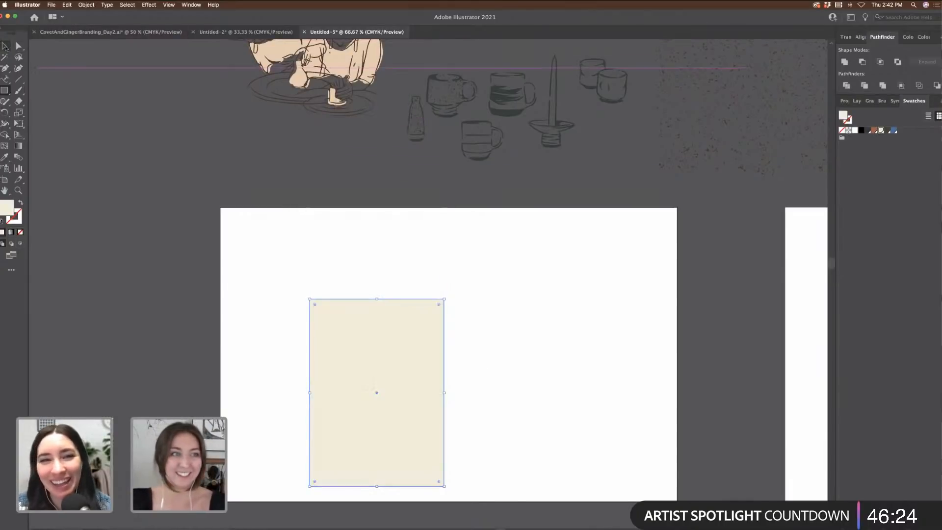
left_click(5, 46)
left_click(450, 391)
left_click_drag(404, 378, 374, 349)
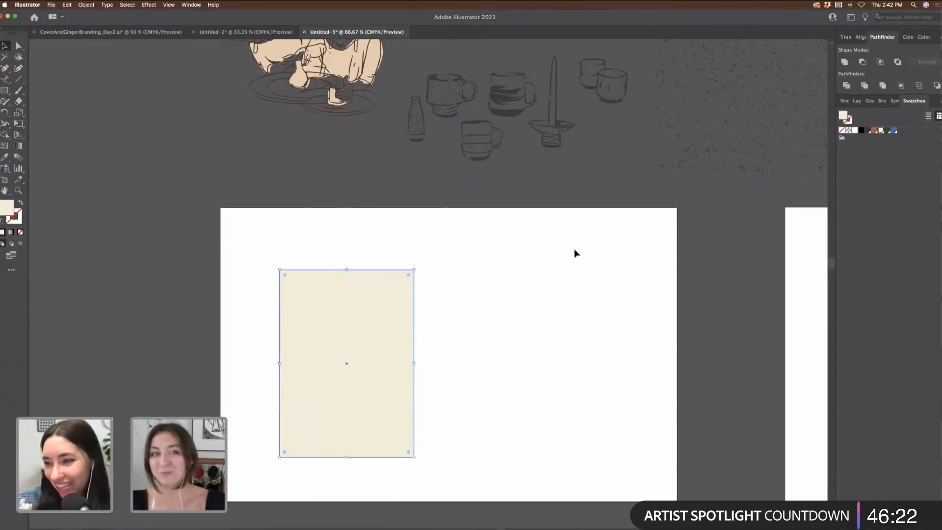
left_click(122, 33)
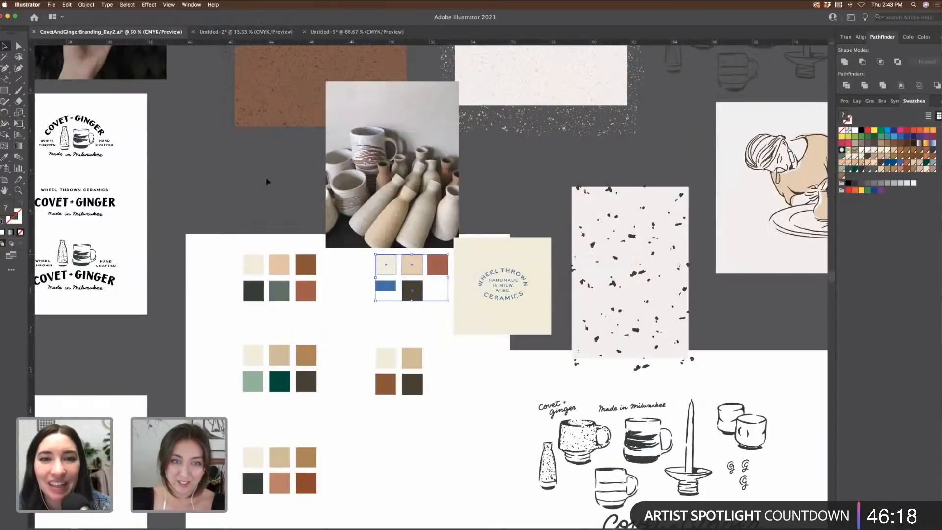
Step: Paste the beige palette square and park it on the pasteboard above the artboard
left_click(412, 265)
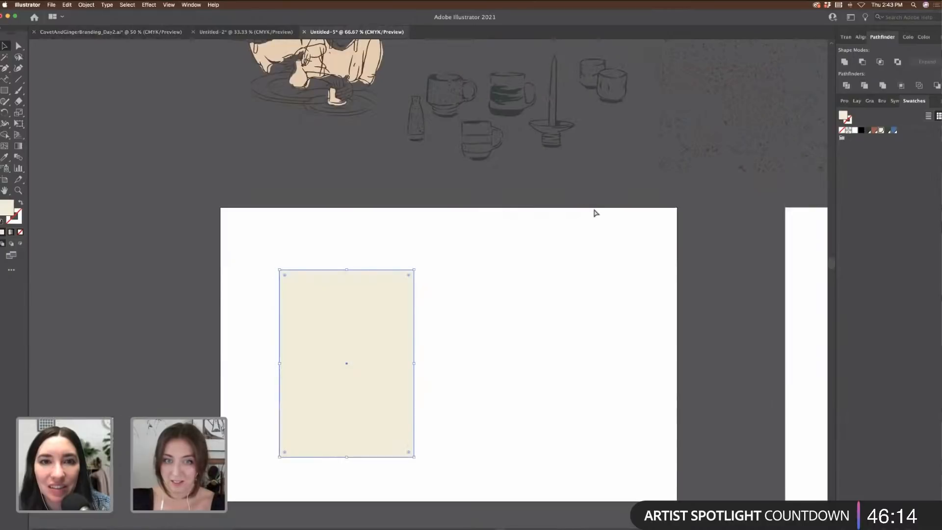
key("super+v")
left_click(604, 268)
left_click_drag(416, 295, 504, 272)
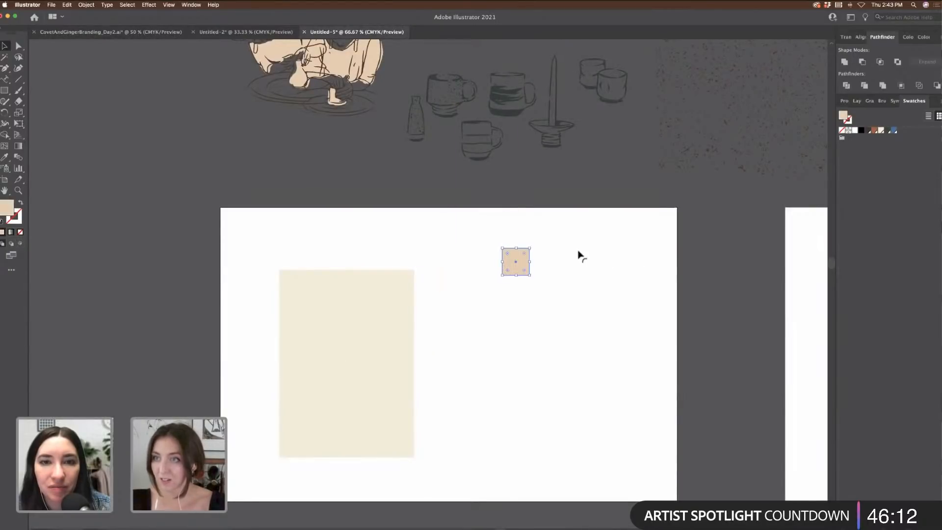
left_click(923, 38)
left_click(538, 283)
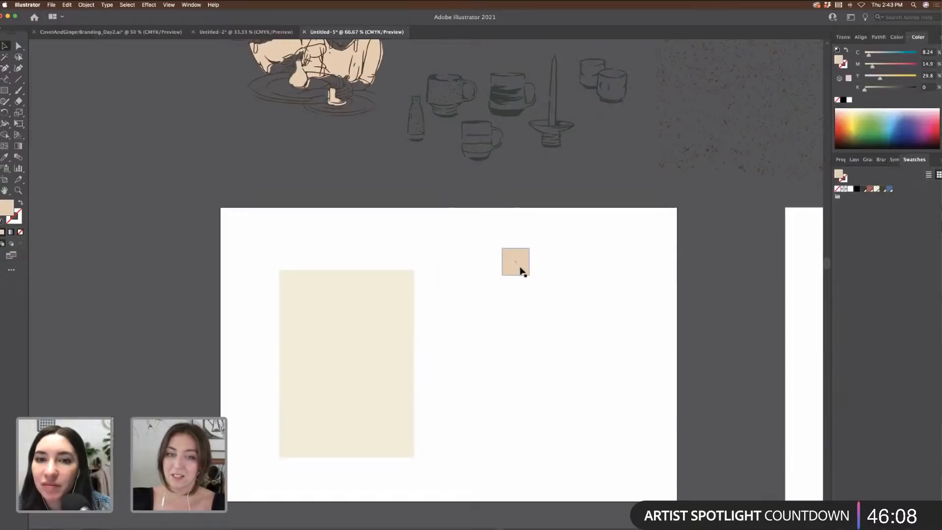
left_click(519, 269)
left_click_drag(525, 270, 305, 183)
left_click(609, 255)
key("super+z")
left_click(517, 267)
left_click_drag(518, 269, 294, 179)
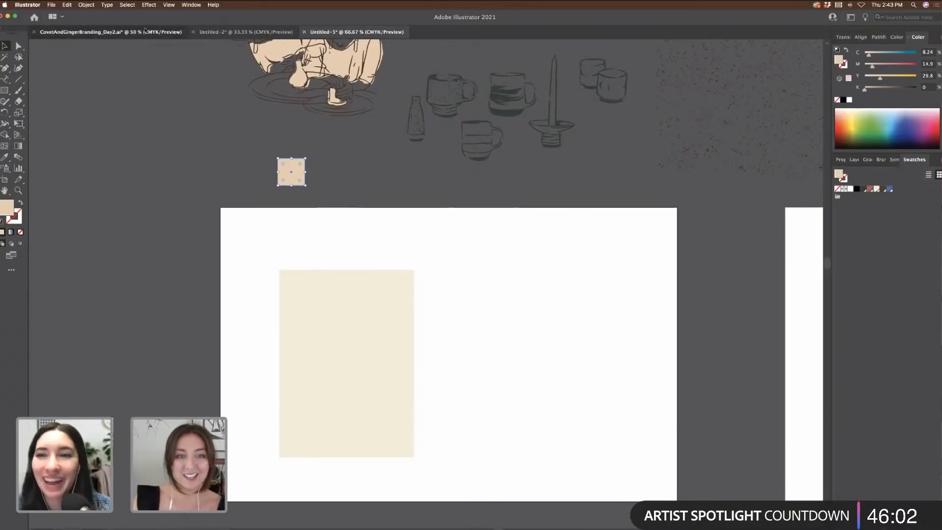
Step: In the CovetAndGingerBranding_Day2 moodboard, line the peach square up beside the second palette group
left_click(145, 30)
left_click(284, 263)
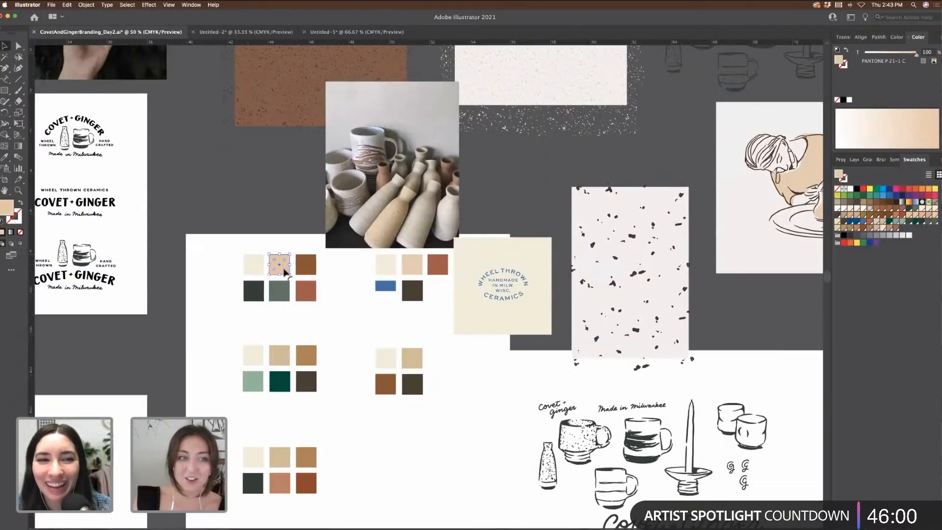
left_click(241, 195)
left_click(414, 359)
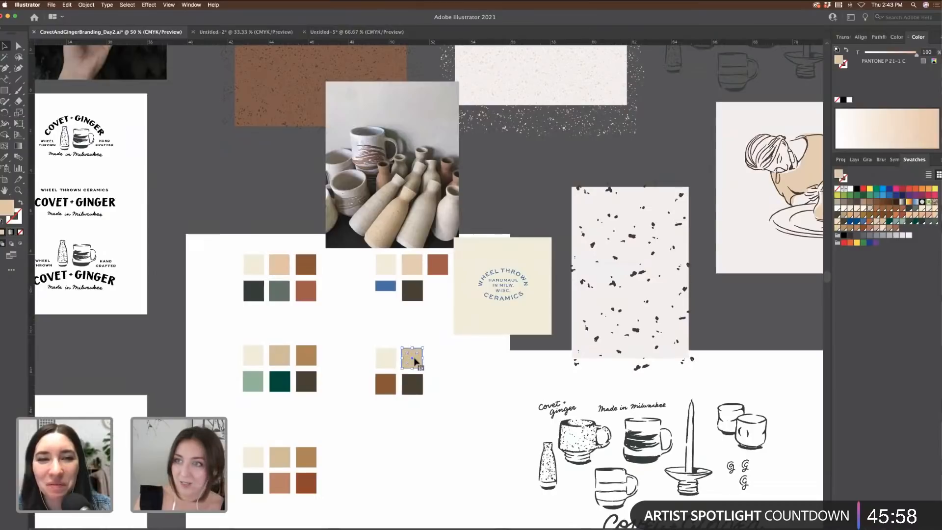
left_click(279, 357)
scroll(386, 350, "down", 1)
scroll(388, 350, "down", 3)
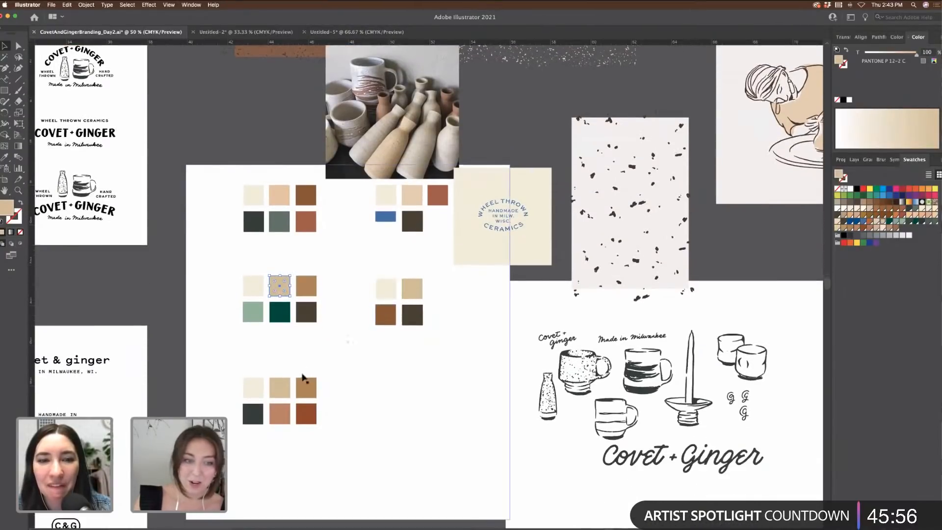
left_click(283, 386)
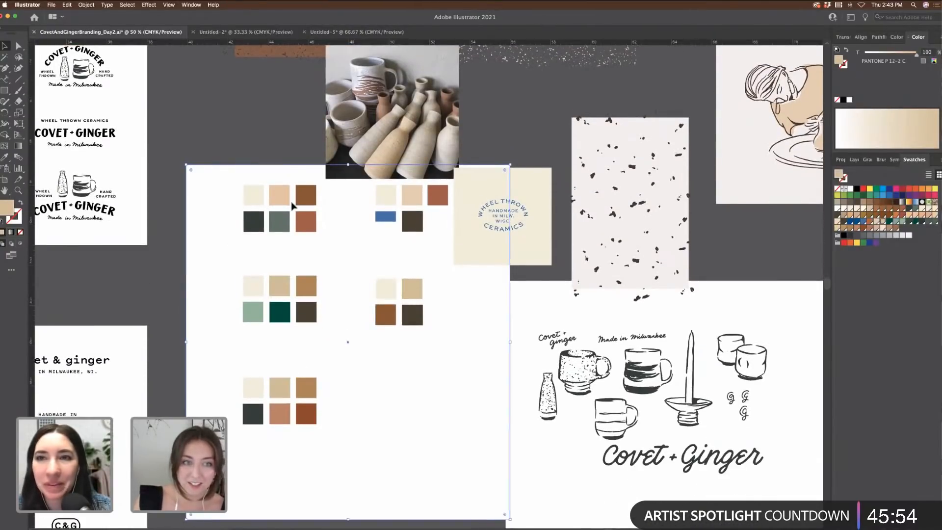
left_click_drag(288, 205, 417, 207)
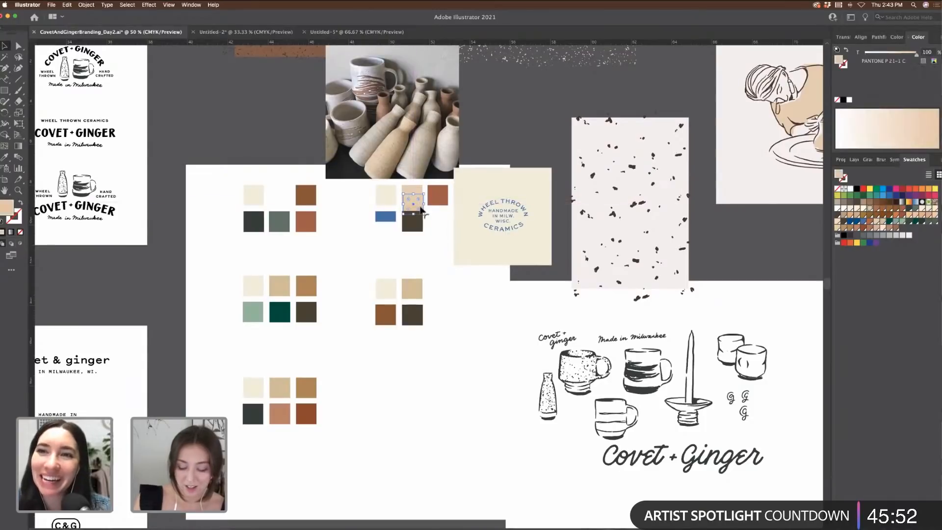
key("super+equal")
key("super+equal")
key("super+equal")
key("super+equal")
key("super+equal")
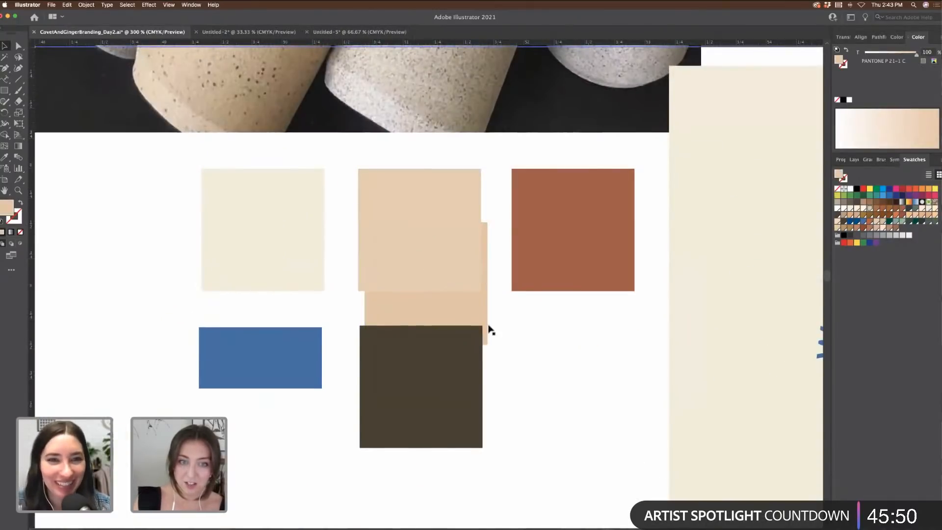
left_click_drag(467, 316, 461, 310)
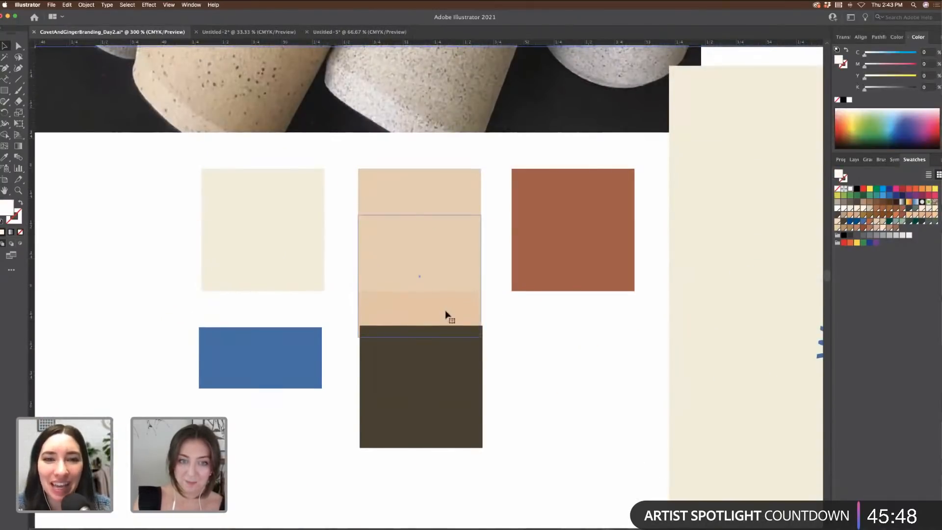
Step: Paste the peach square into Untitled-5 and move it toward the artboard's top-left
left_click(366, 32)
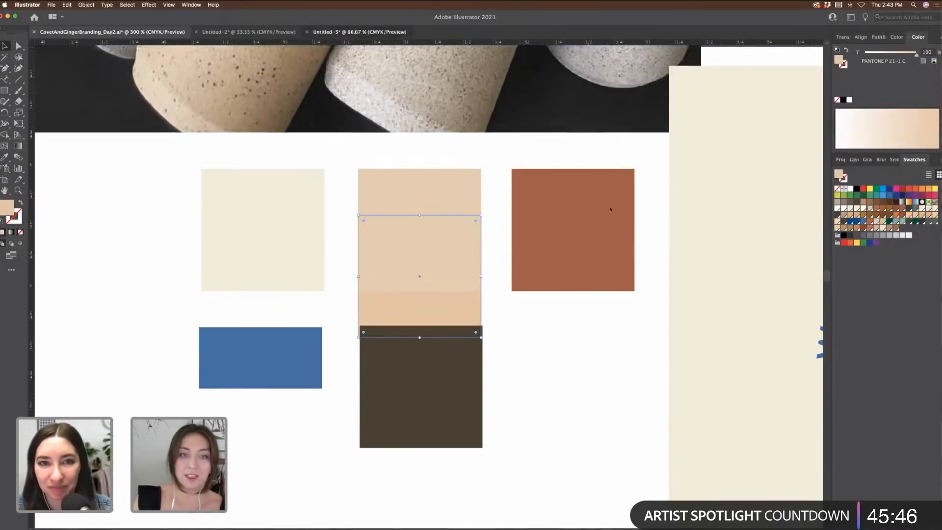
key("cmd+v")
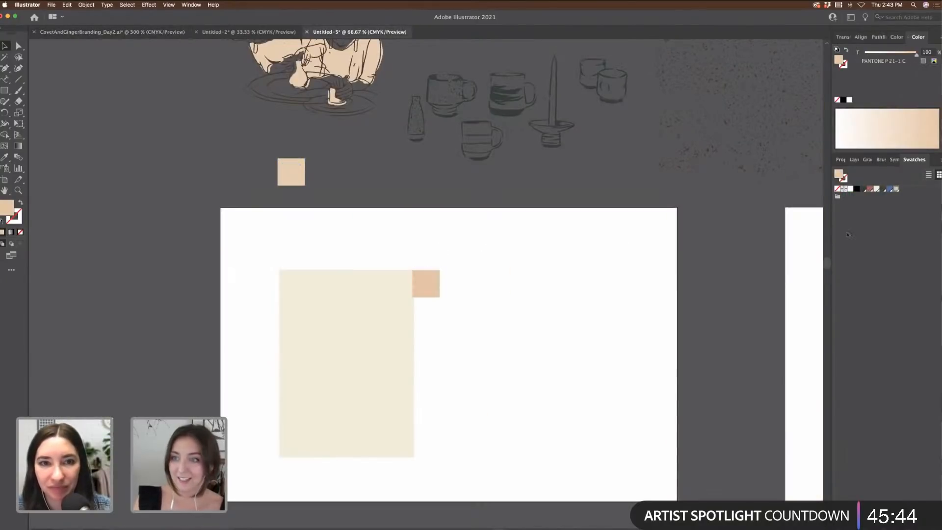
key("Delete")
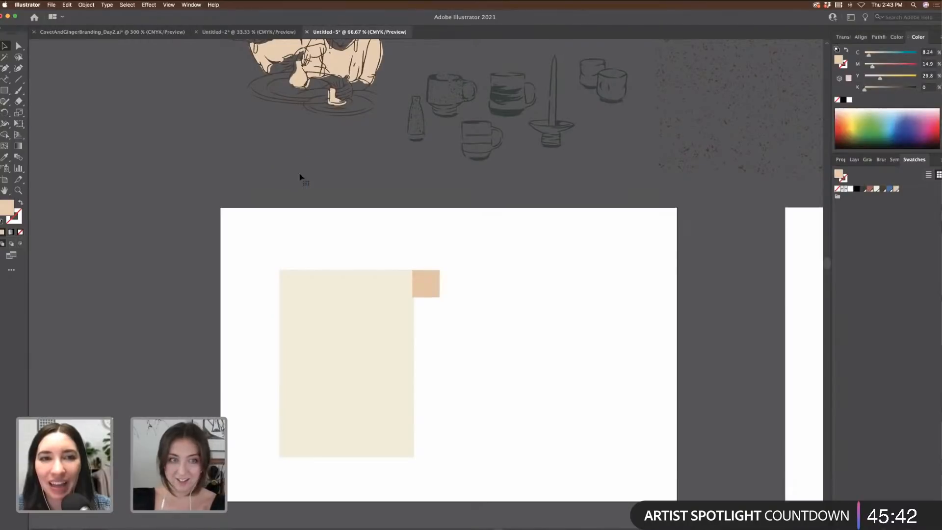
left_click_drag(415, 291, 291, 244)
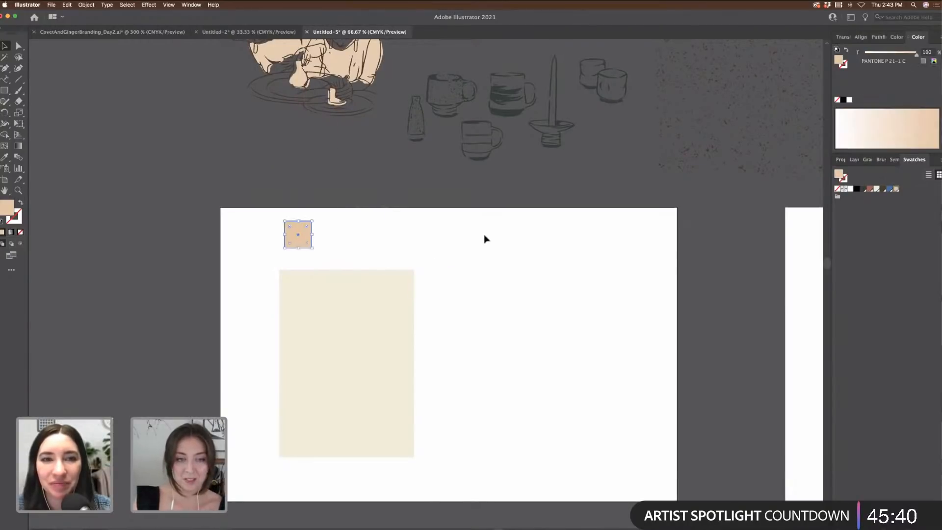
scroll(484, 237, "down", 4)
Step: Duplicate the cream card rectangle to its right and zoom out to the whole artboard
left_click(365, 263)
left_click_drag(346, 264, 492, 260)
left_click(638, 272)
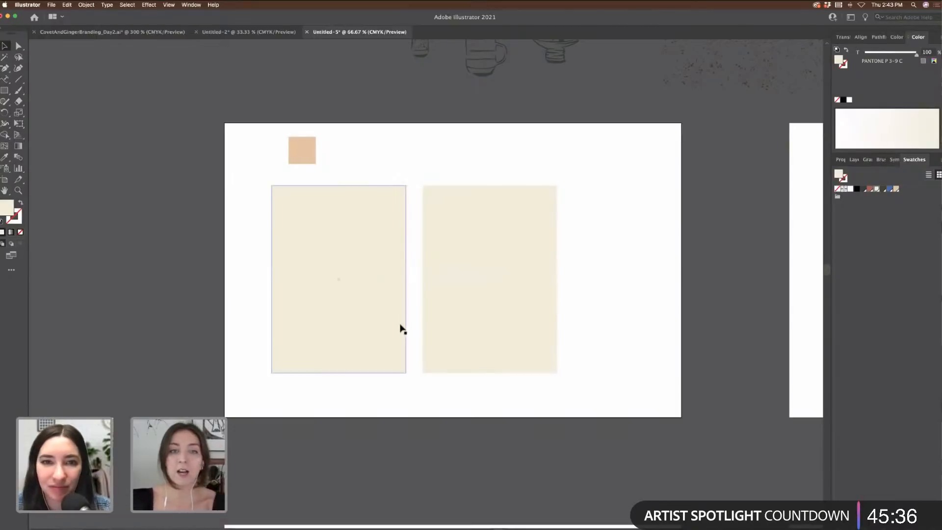
left_click(317, 301)
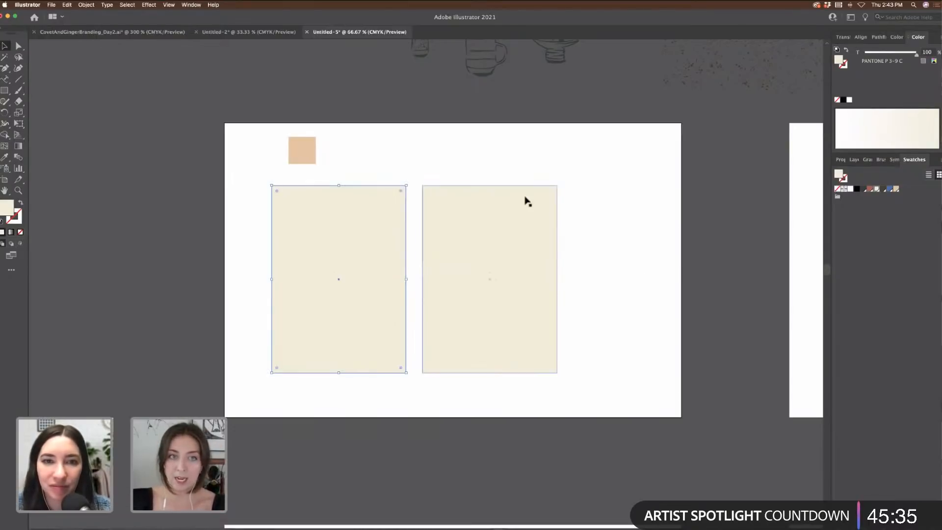
left_click(442, 164)
scroll(472, 170, "up", 2)
scroll(474, 170, "up", 2)
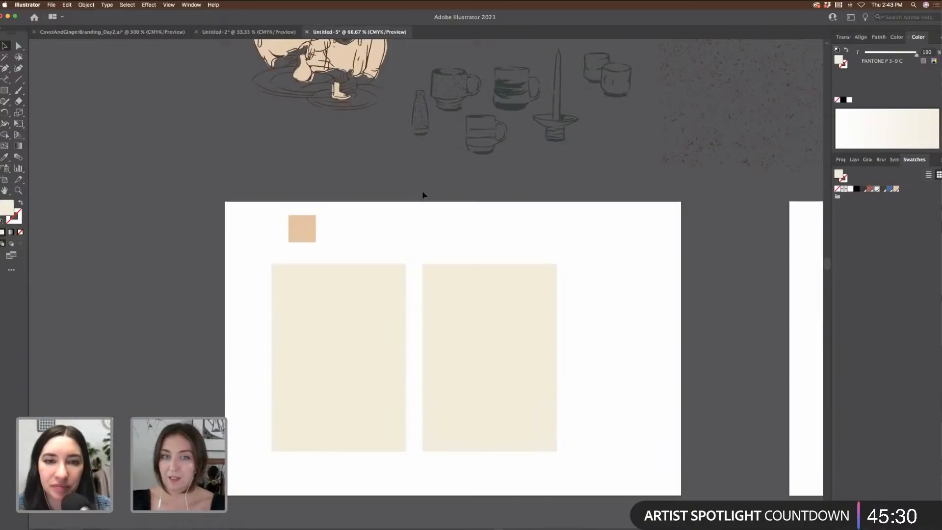
scroll(423, 194, "up", 1)
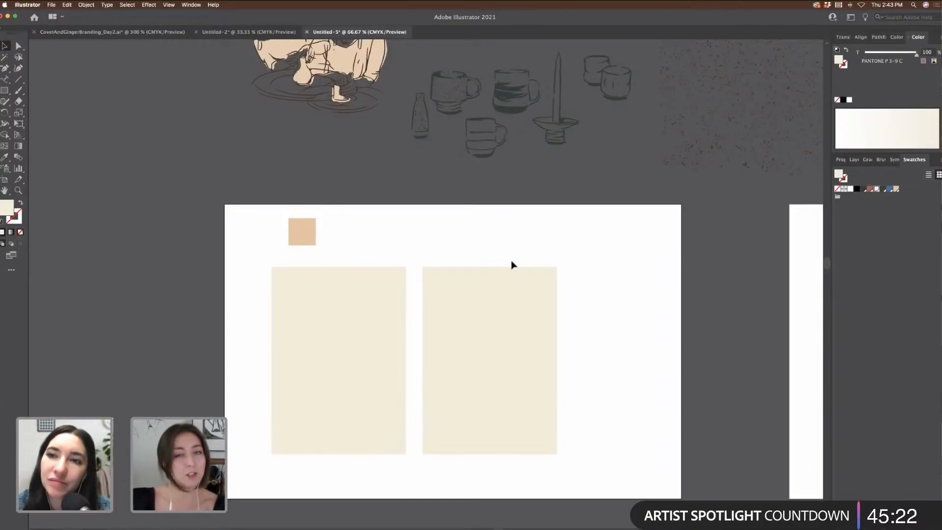
scroll(493, 264, "up", 3)
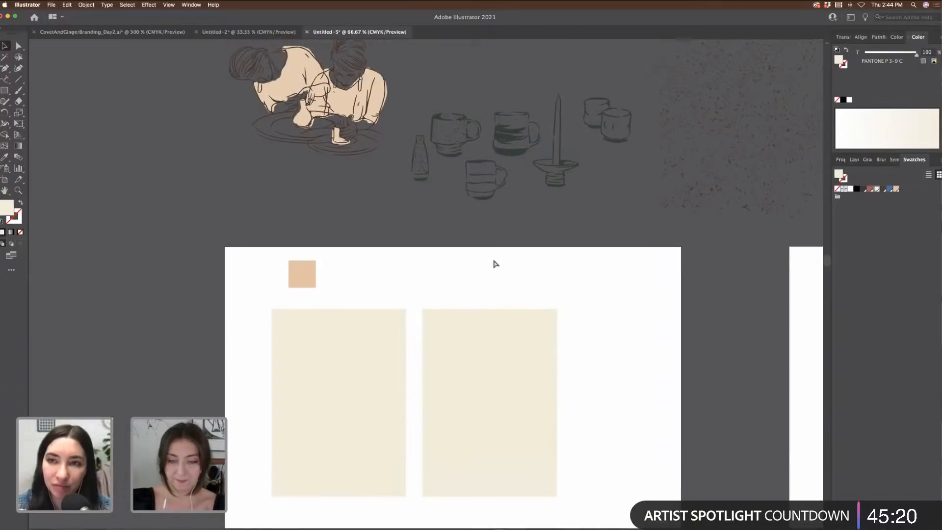
key("super+minus")
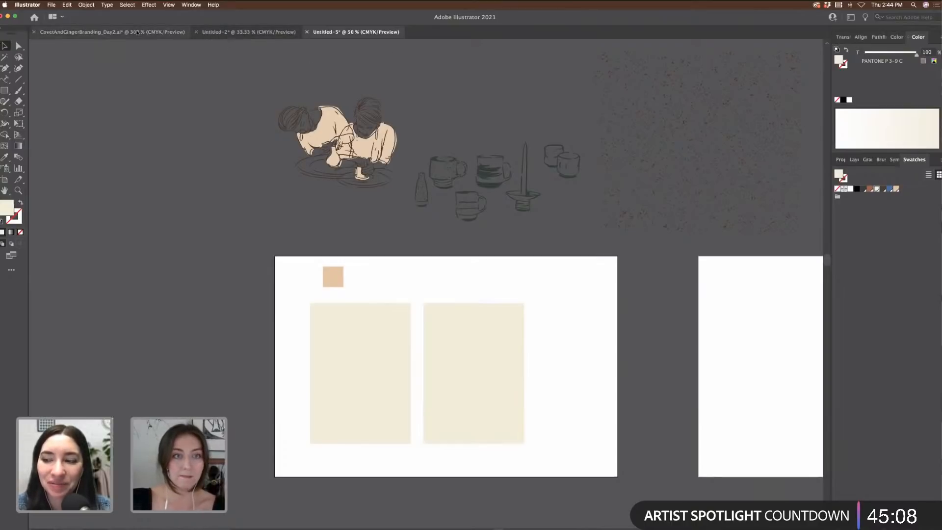
Step: In the branding file, copy the top-left Covet + Ginger script lockup
scroll(407, 142, "left", 3)
key("super+minus")
key("super+minus")
key("super+minus")
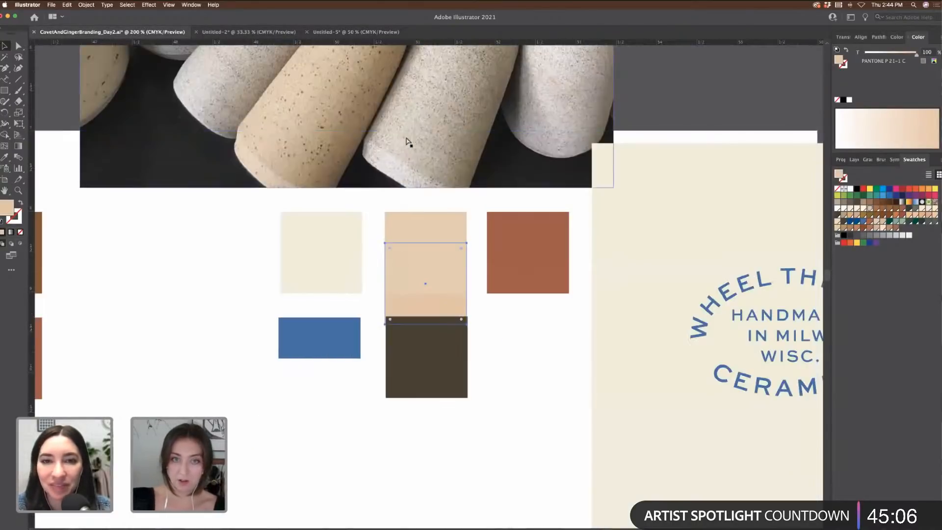
key("super+minus")
scroll(407, 142, "left", 10)
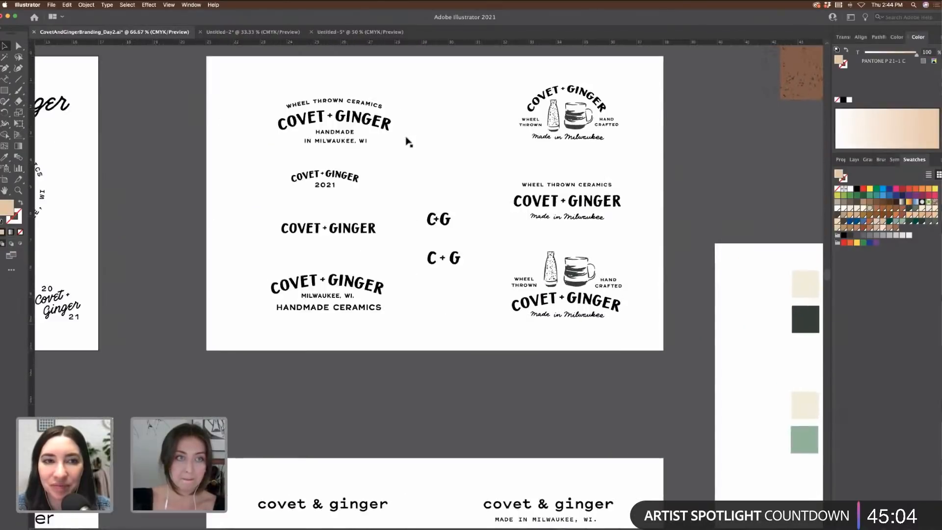
scroll(407, 142, "left", 10)
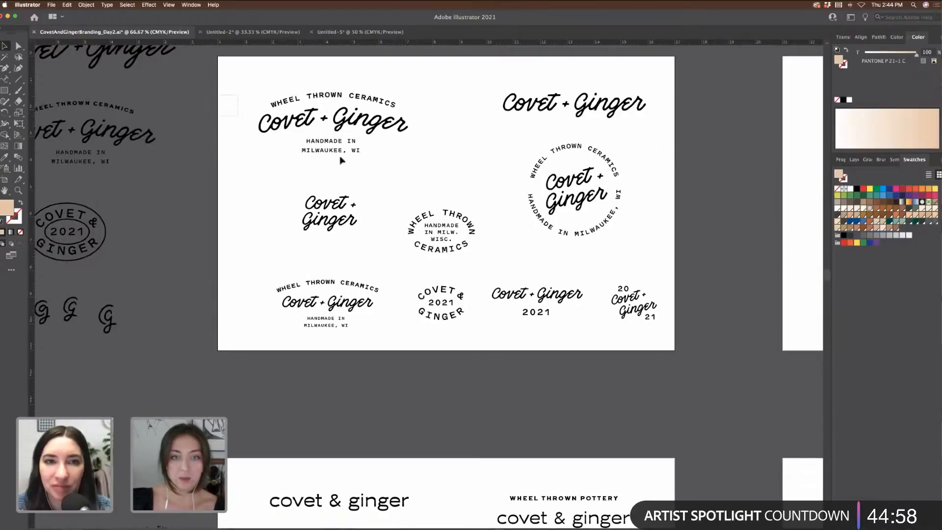
left_click_drag(343, 160, 426, 169)
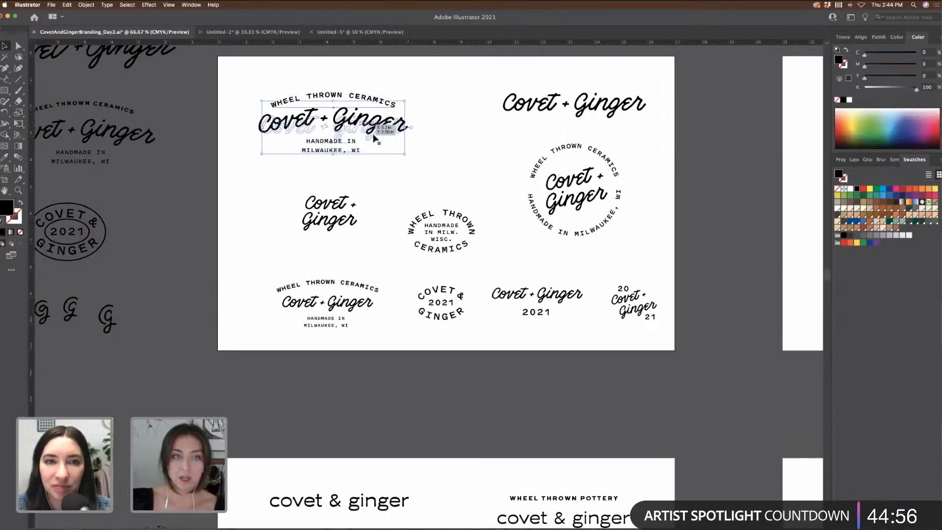
key("super+c")
Step: Paste the lockup into Untitled-5, scale it down and place it on the left card
left_click(339, 30)
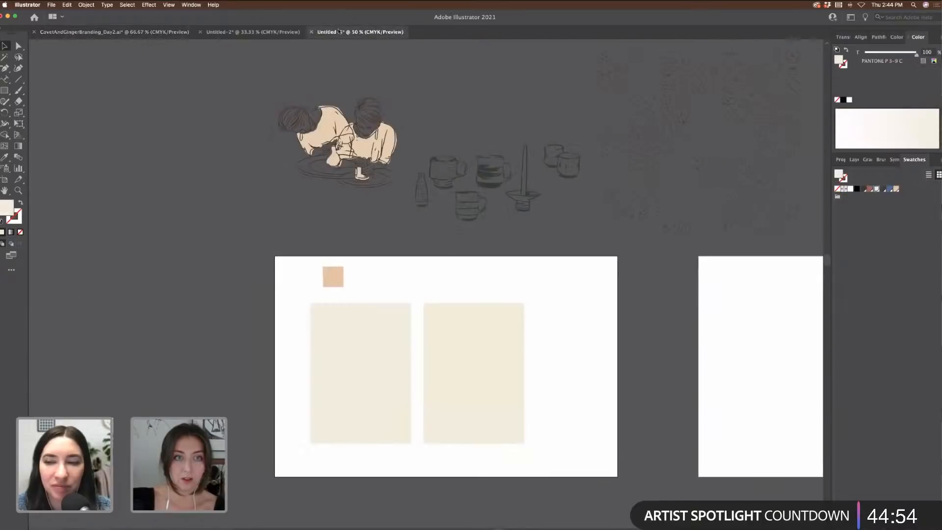
key("super+v")
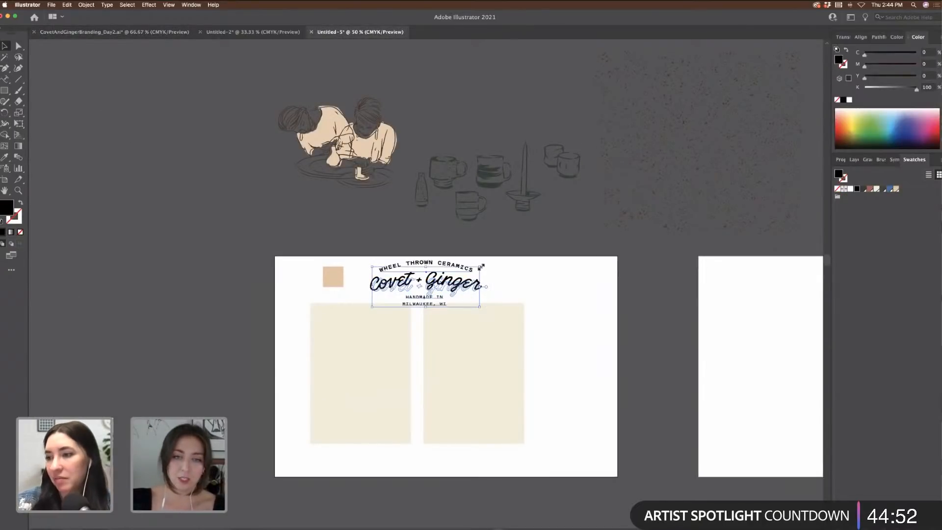
key("super+equal")
key("super+equal")
key("super+equal")
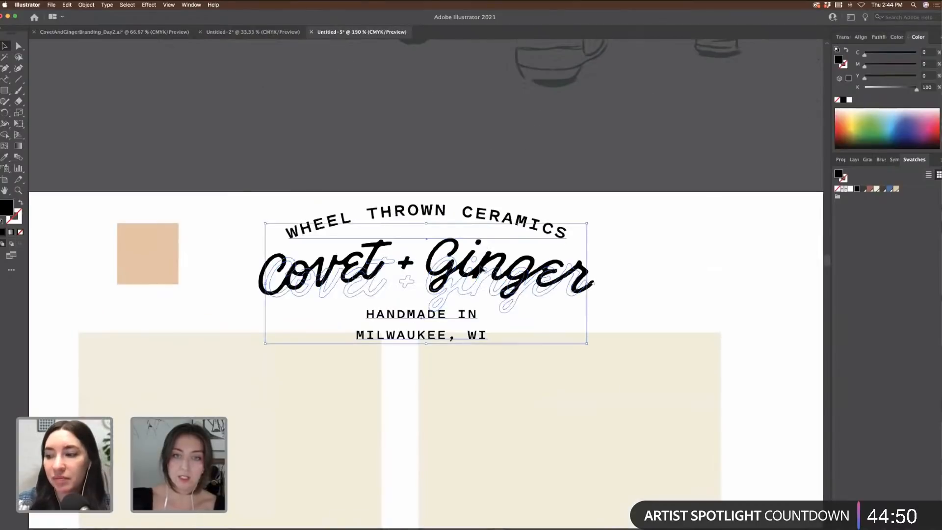
left_click_drag(588, 221, 532, 242)
key("super+minus")
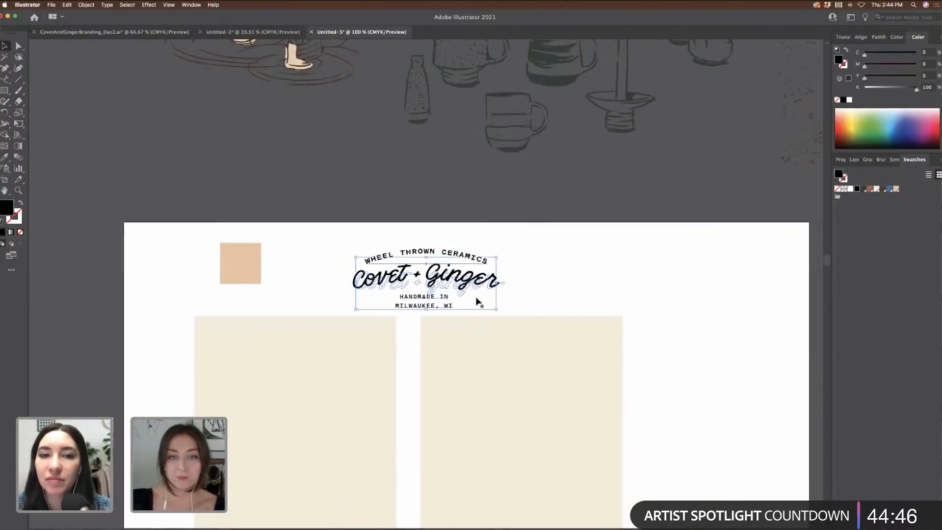
left_click_drag(471, 290, 344, 371)
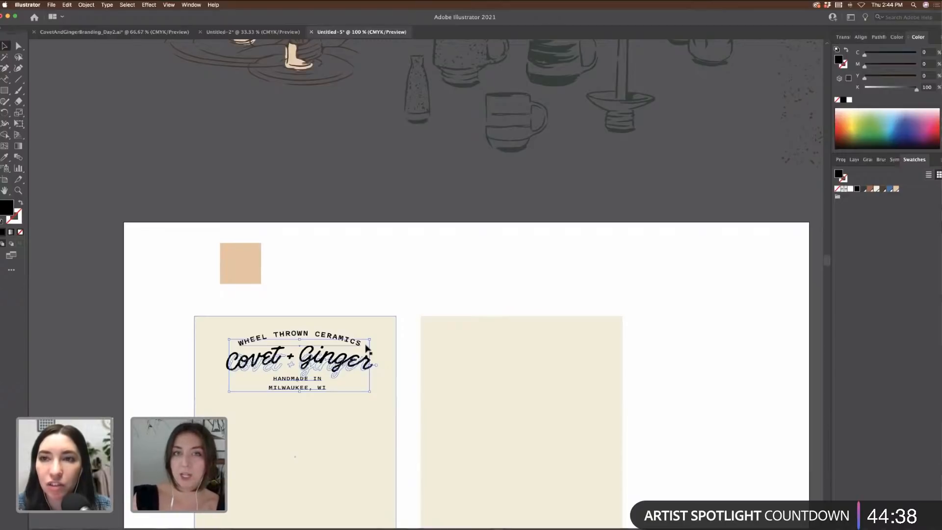
Step: Shrink the left card's logo further and shift it up-left
key("super+equal")
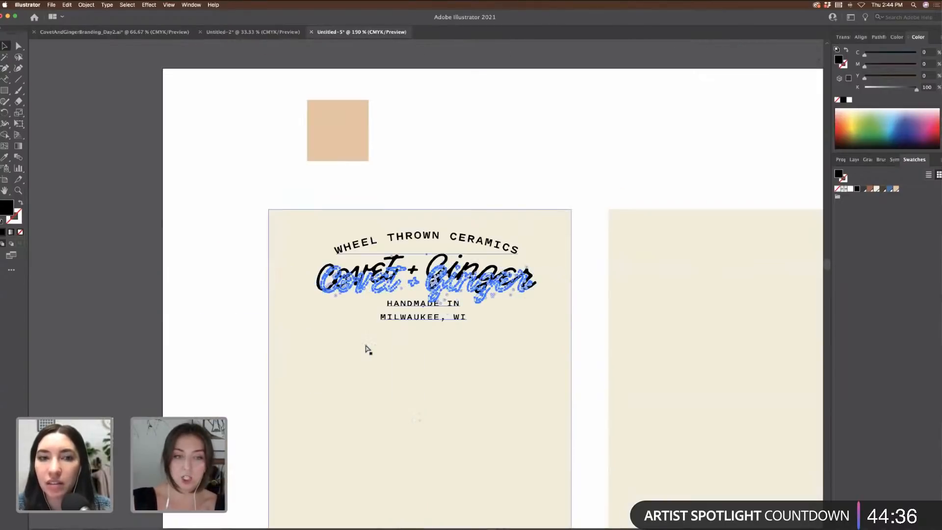
left_click_drag(531, 245, 473, 274)
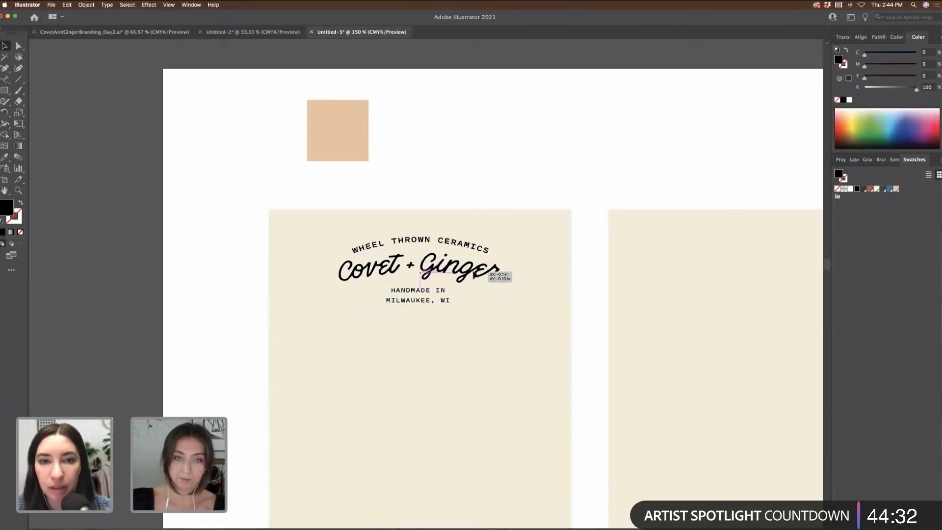
left_click(490, 164)
key("super+minus")
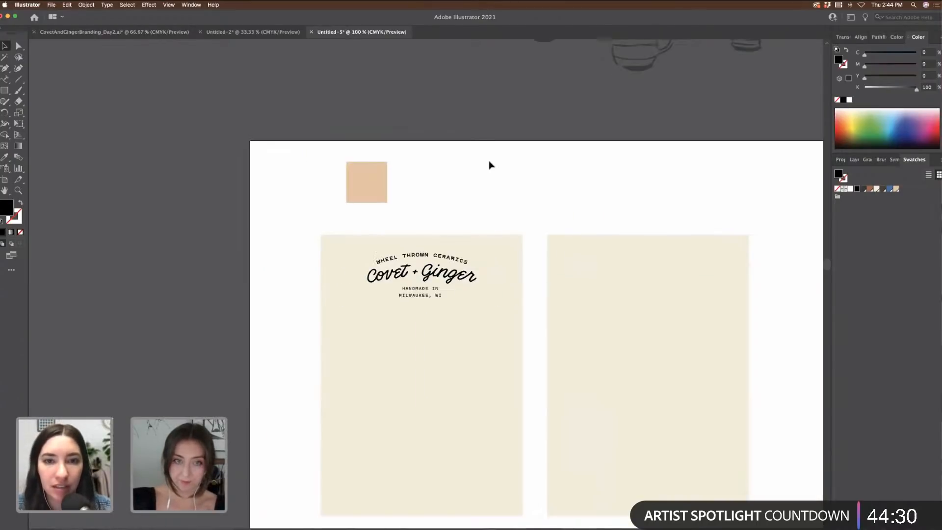
Step: Move the HANDMADE IN MILWAUKEE, WI tagline down to the card's bottom edge
scroll(489, 165, "down", 3)
left_click(426, 230)
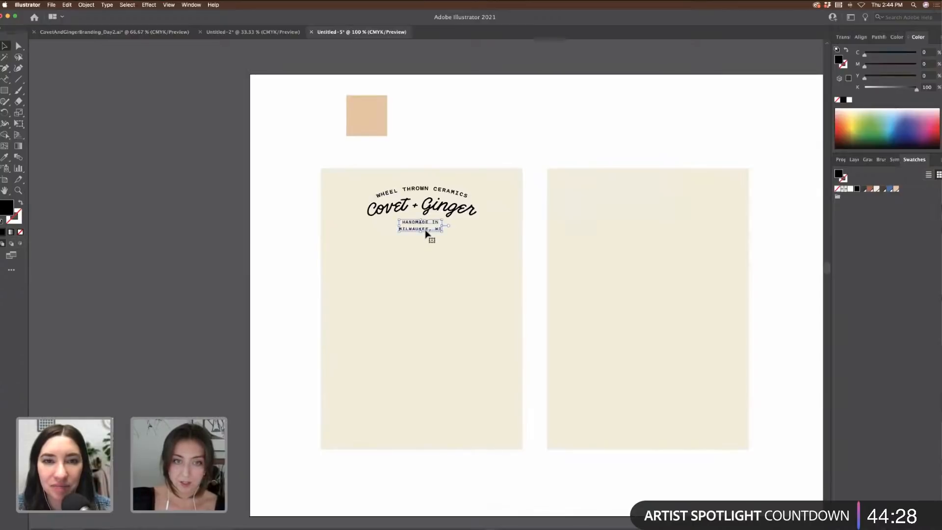
left_click_drag(425, 231, 426, 429)
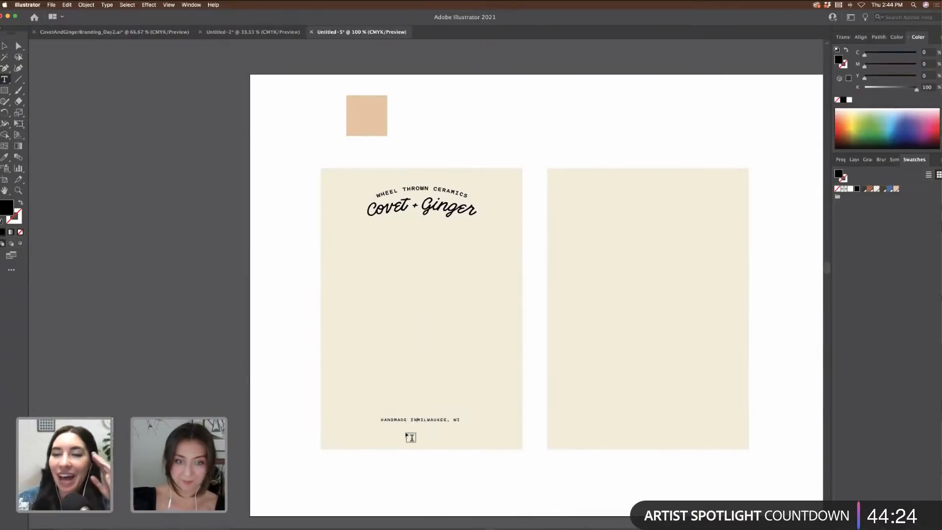
key("Escape")
left_click(408, 443)
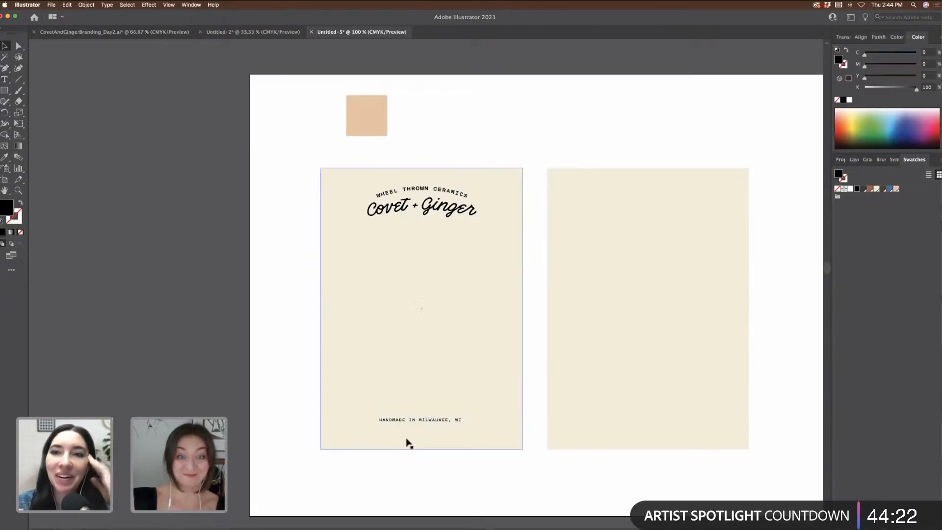
left_click_drag(448, 423, 448, 434)
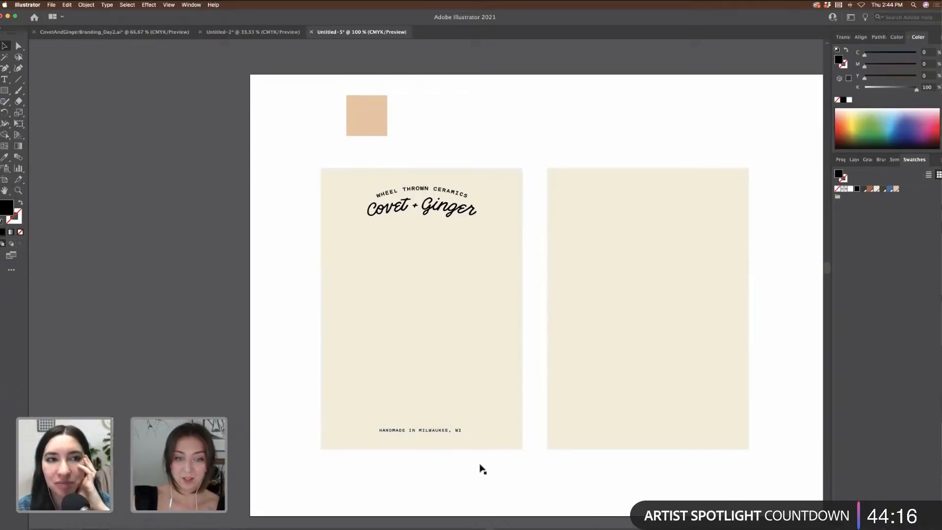
Step: Center the tagline horizontally along the bottom of the left card
left_click(461, 429)
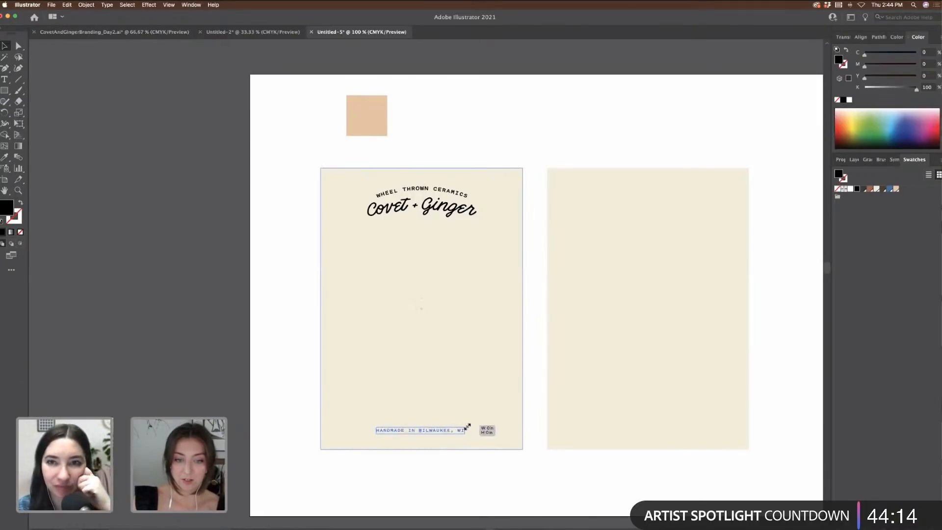
left_click_drag(471, 430, 517, 490)
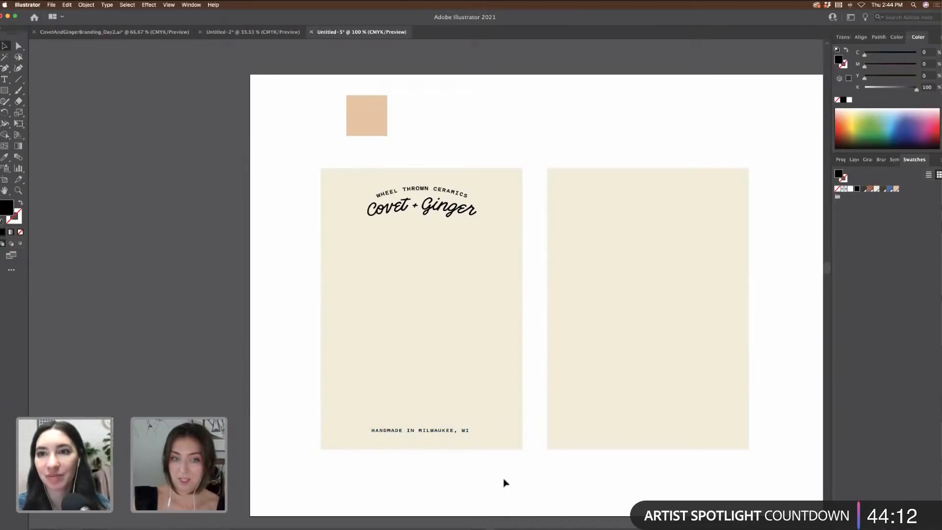
left_click_drag(444, 433, 447, 434)
scroll(577, 499, "right", 10)
scroll(575, 496, "left", 7)
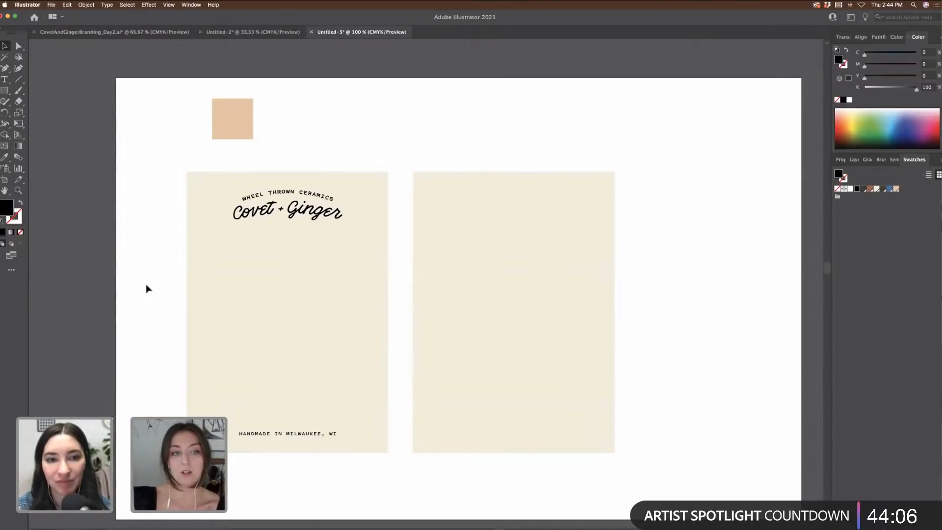
key("super+minus")
scroll(139, 288, "up", 5)
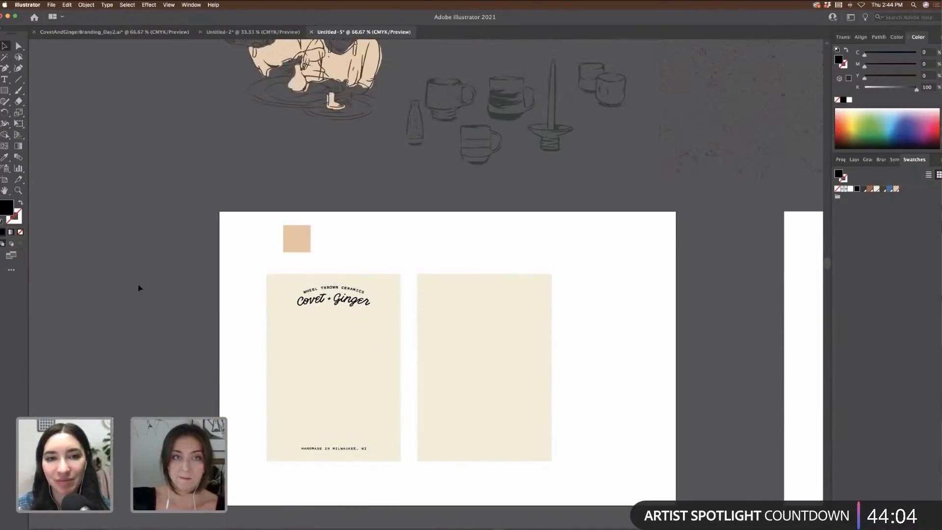
scroll(164, 294, "down", 4)
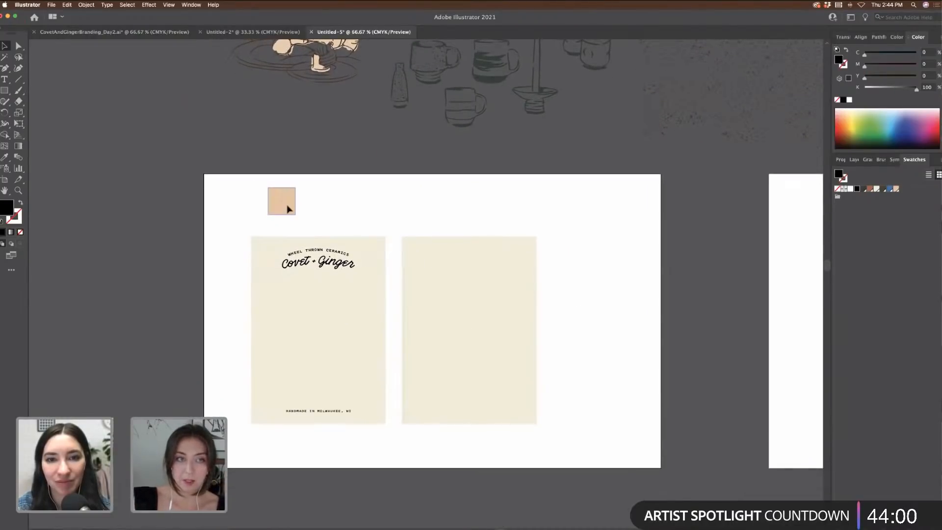
Step: Move the peach square off the artboard and place a small mug on the right card
left_click_drag(288, 206, 175, 112)
left_click(491, 265)
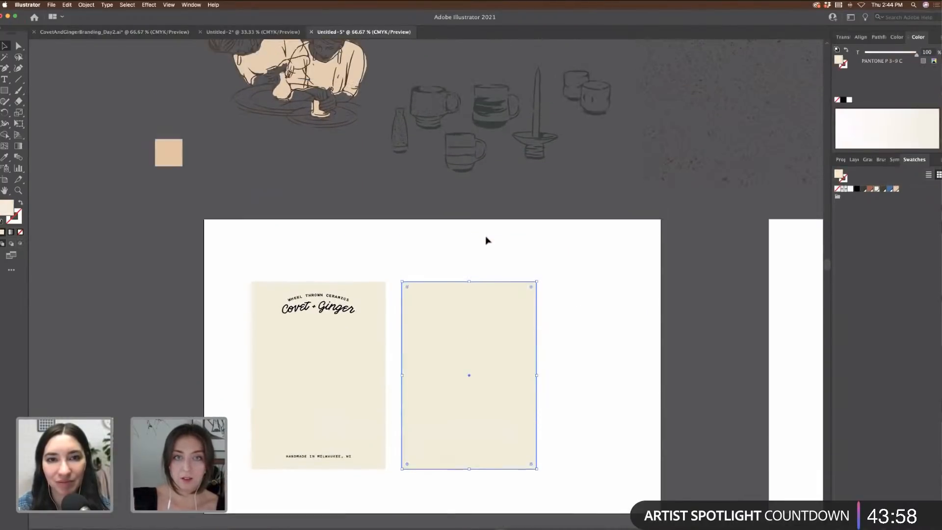
scroll(486, 237, "up", 2)
left_click(494, 118)
left_click_drag(489, 348, 474, 436)
key("super+equal")
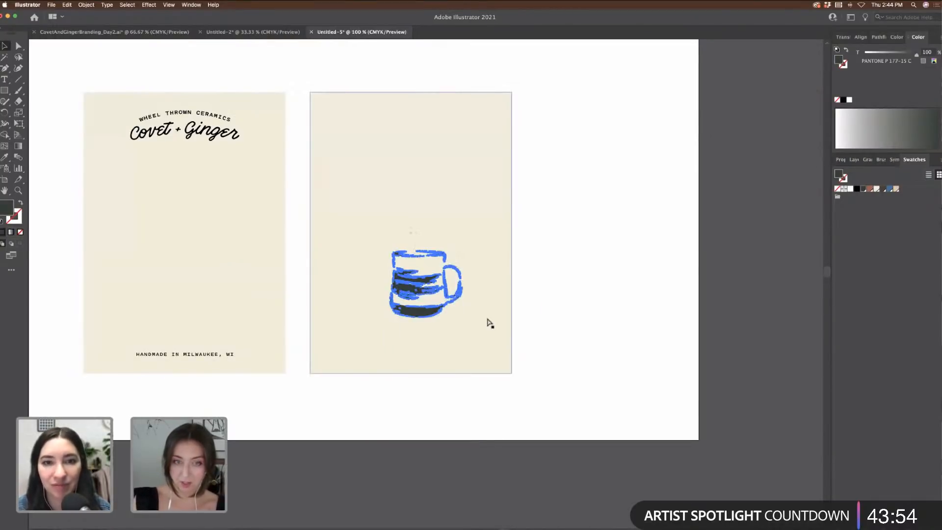
left_click_drag(460, 254, 473, 343)
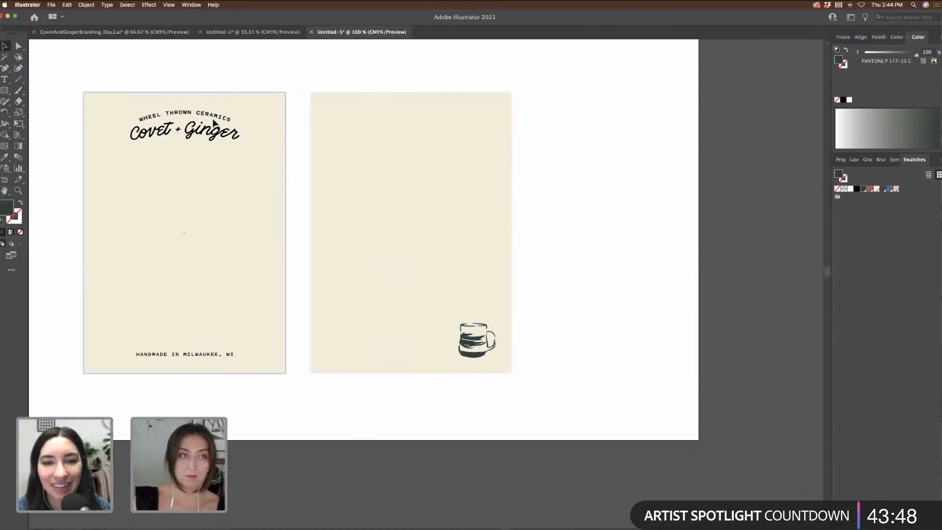
Step: Copy the one-line Covet + Ginger wordmark from the branding file and paste it into the card document
left_click(228, 146)
left_click_drag(228, 146, 447, 134)
key("super+z")
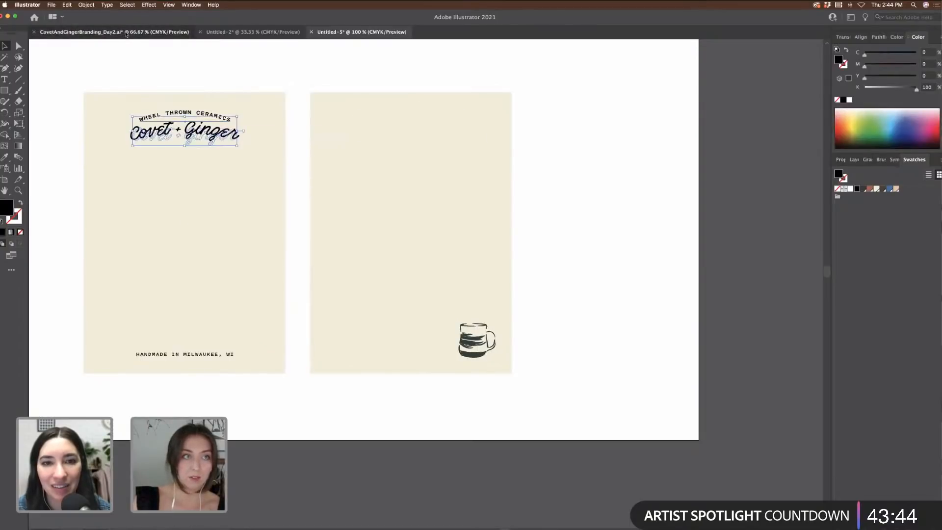
key("ctrl+Tab")
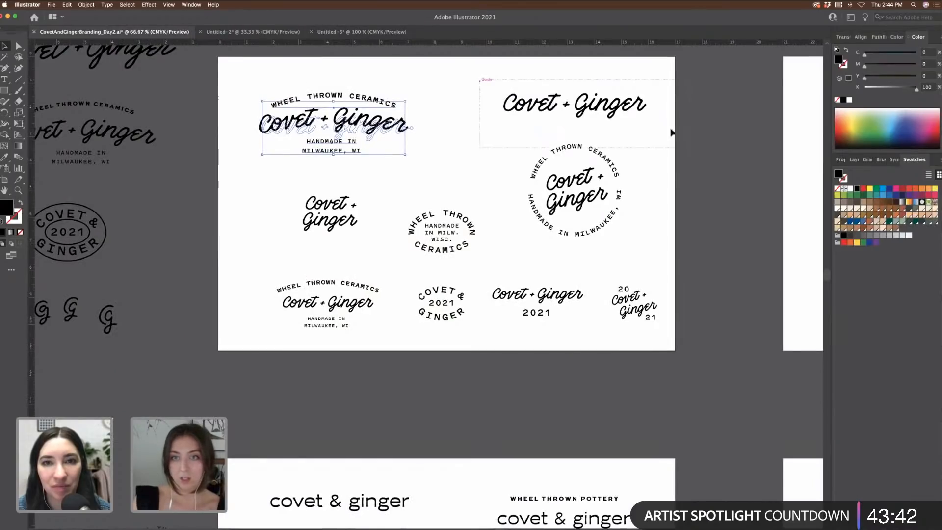
left_click_drag(672, 132, 662, 134)
key("super+c")
left_click(337, 31)
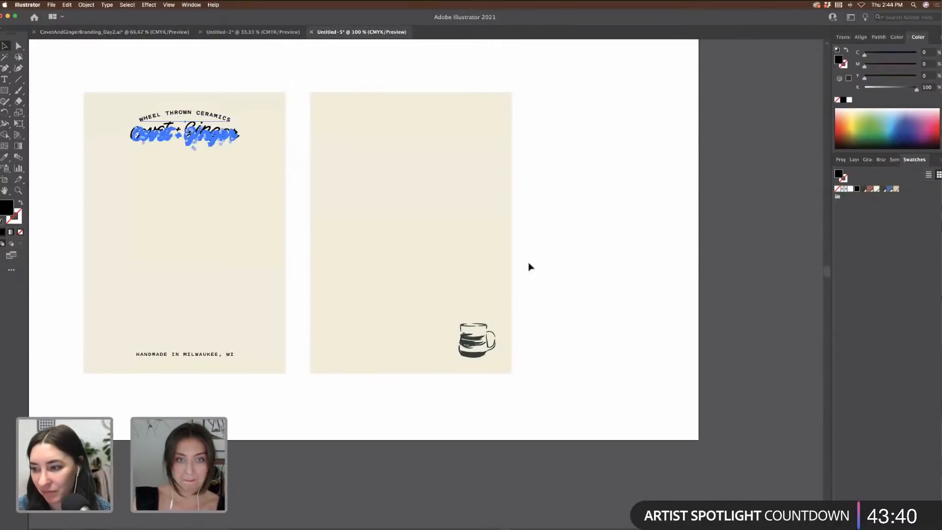
key("super+v")
Step: Scale the wordmark down and position it at the top of the right card
left_click_drag(537, 265, 477, 109)
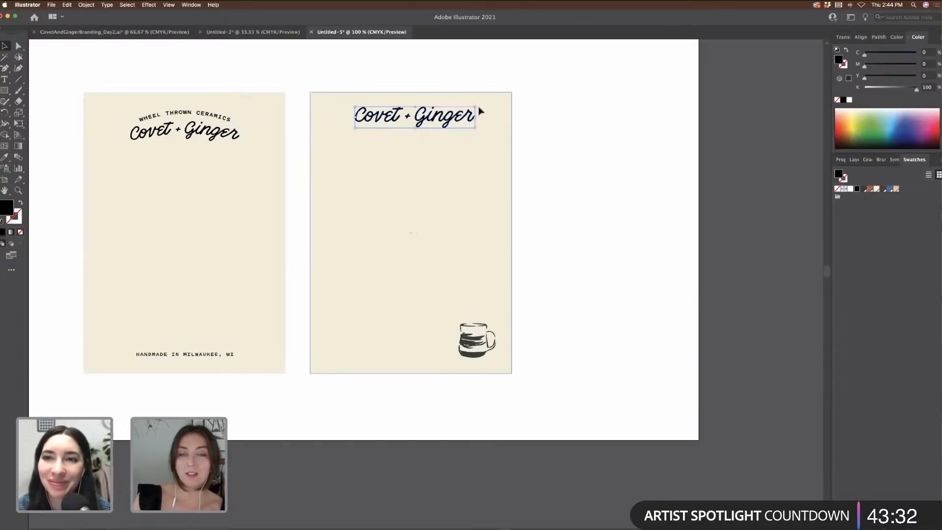
left_click(617, 182)
left_click_drag(455, 123, 455, 124)
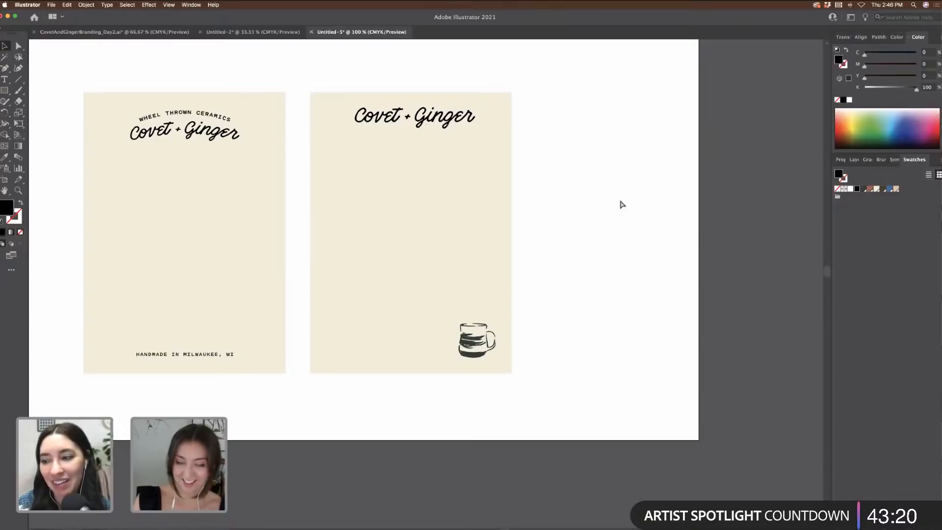
key("super+minus")
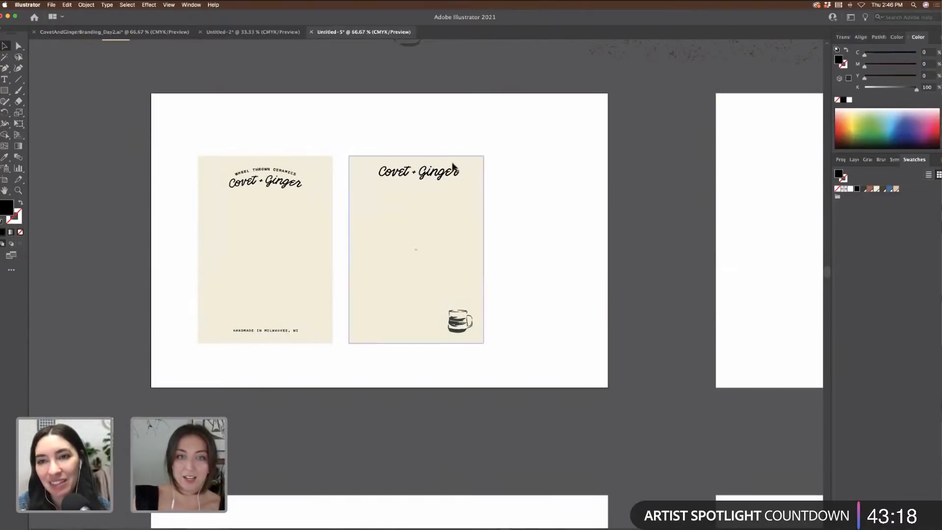
left_click(443, 178)
left_click_drag(460, 166, 455, 169)
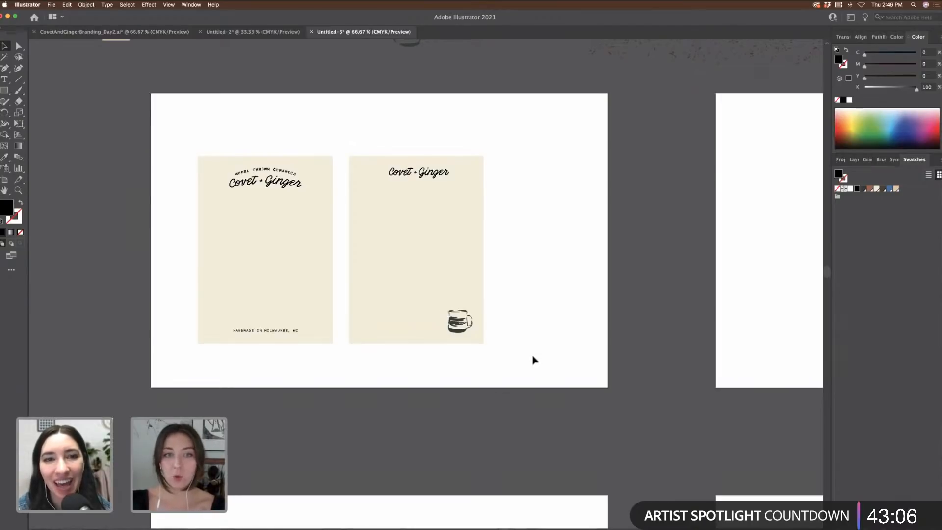
scroll(535, 360, "right", 5)
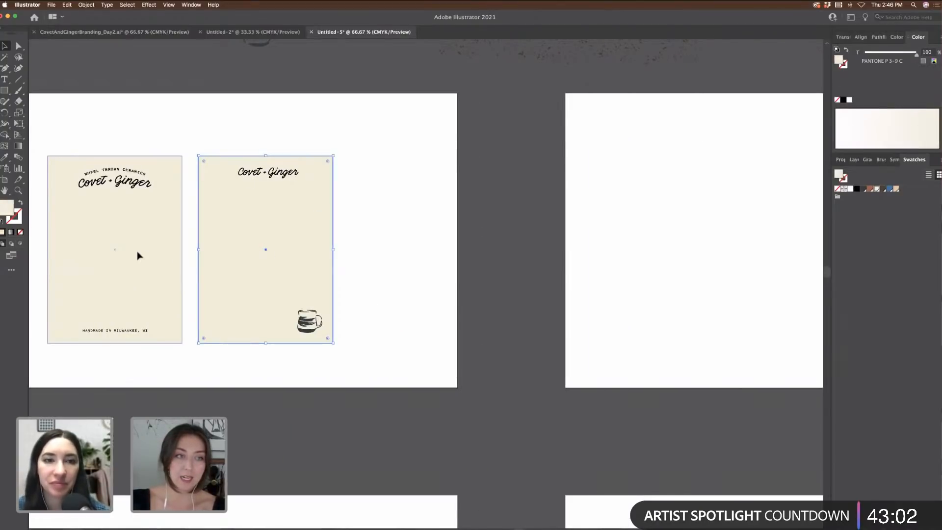
Step: Copy both cream card rectangles onto the next artboard
left_click(116, 256, "shift")
left_click_drag(116, 257, 652, 262)
scroll(650, 263, "right", 5)
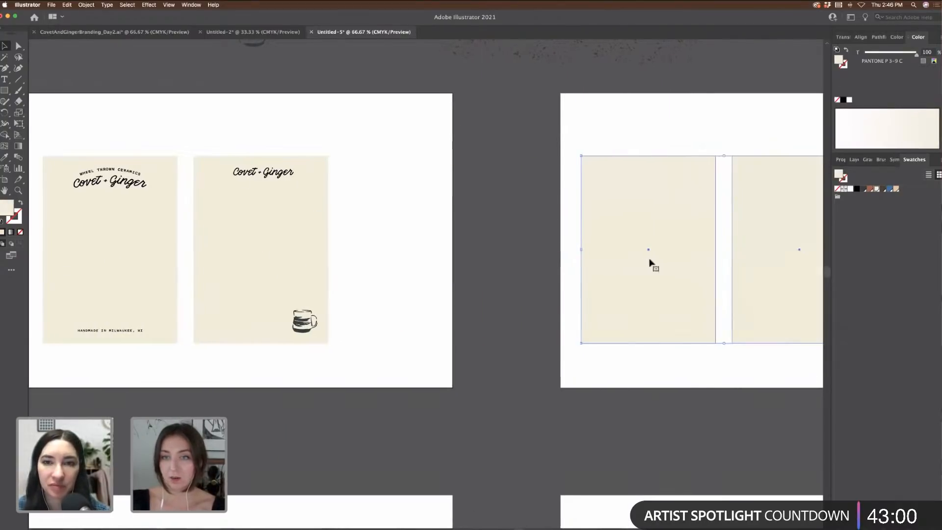
left_click_drag(539, 261, 564, 261)
left_click(357, 236)
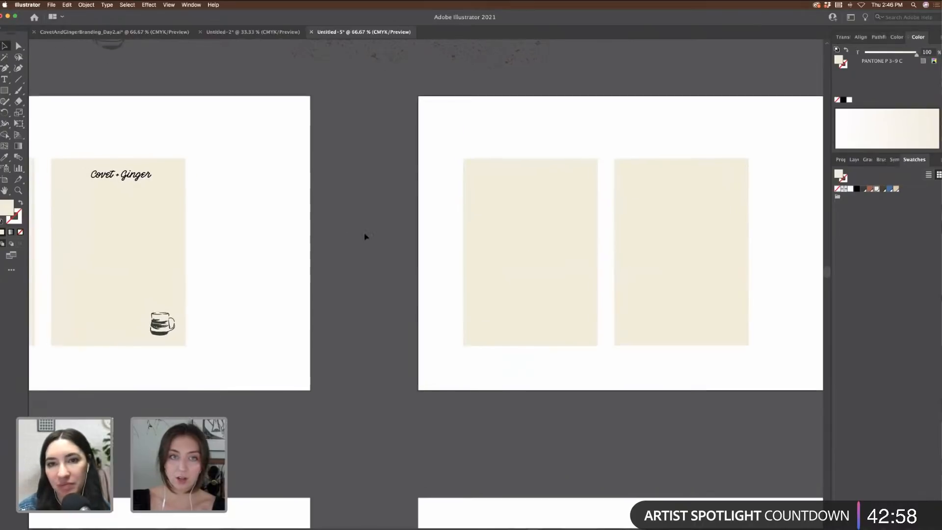
Step: Copy the potters illustration and place it over the first blank card
scroll(363, 236, "up", 10)
scroll(365, 237, "up", 2)
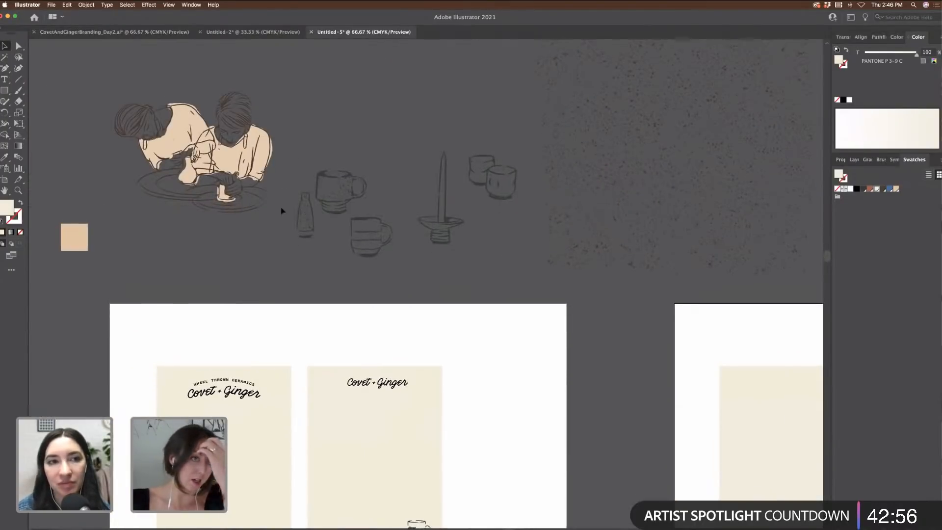
left_click_drag(268, 269, 301, 160)
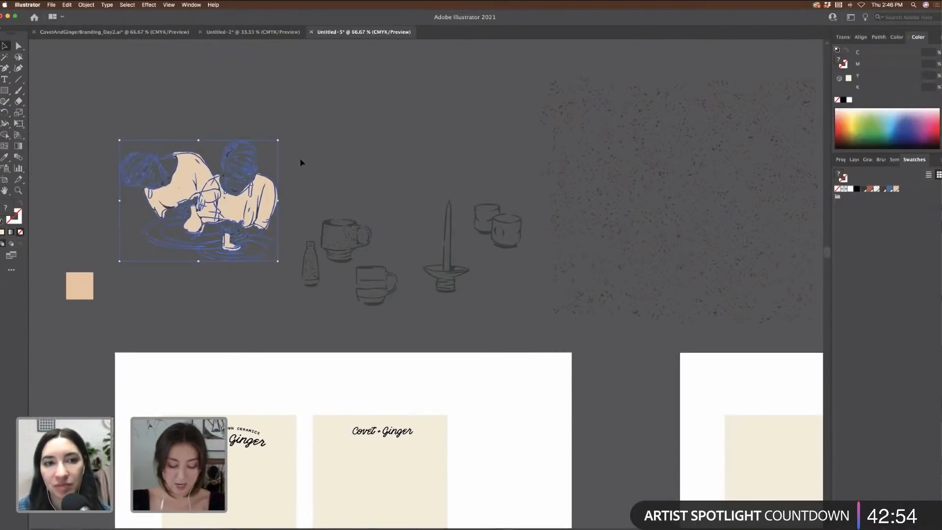
key("super+c")
scroll(301, 160, "down", 6)
scroll(300, 162, "right", 7)
scroll(300, 163, "down", 2)
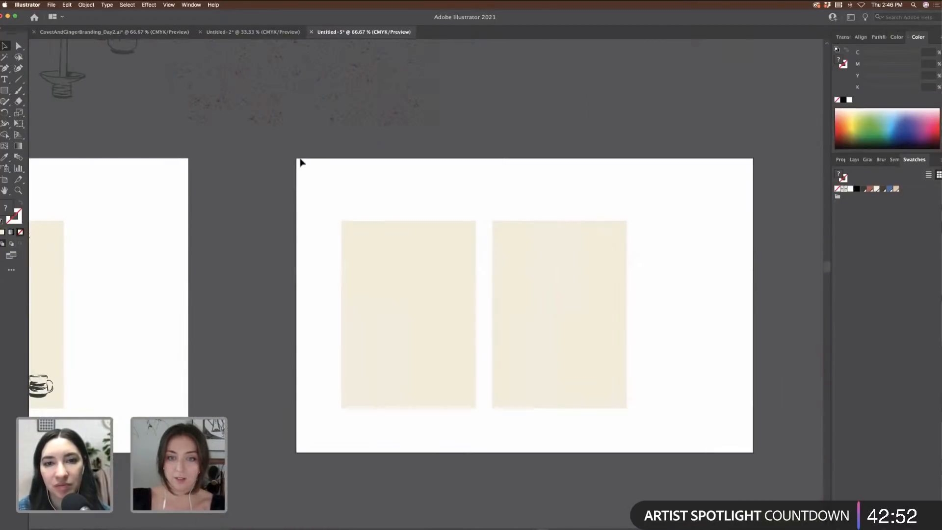
key("super+v")
left_click_drag(447, 270, 360, 295)
left_click(403, 191)
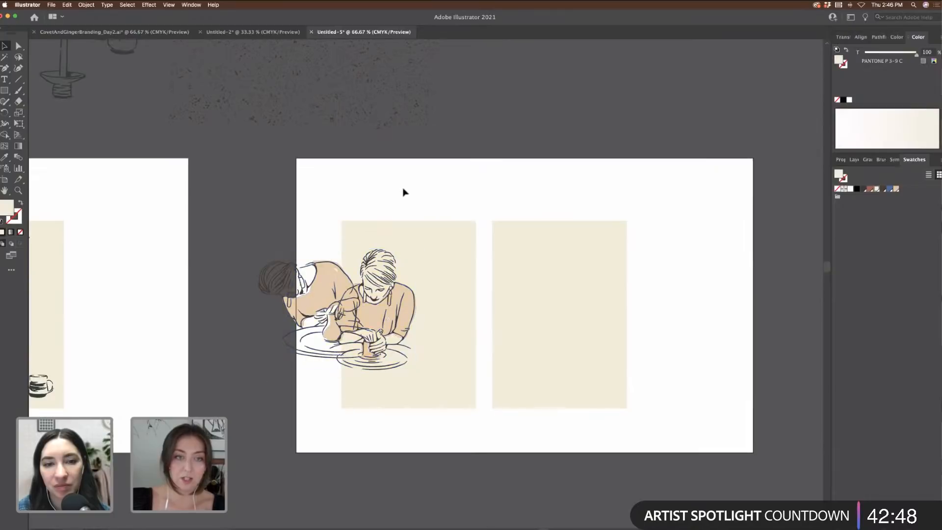
Step: Rotate the second blank card 90° to landscape and move it right and up
scroll(733, 253, "left", 5)
left_click(737, 257)
scroll(599, 236, "right", 6)
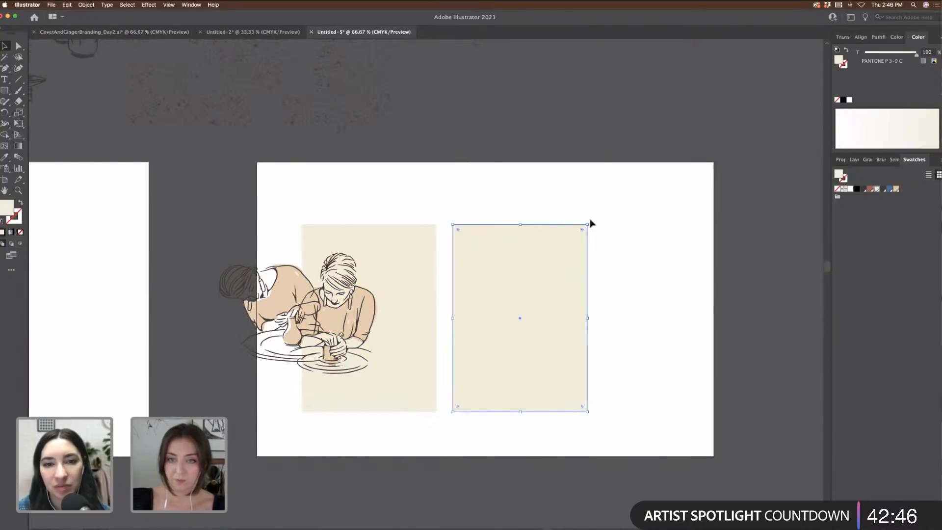
left_click_drag(593, 224, 614, 388)
left_click_drag(551, 331, 603, 317)
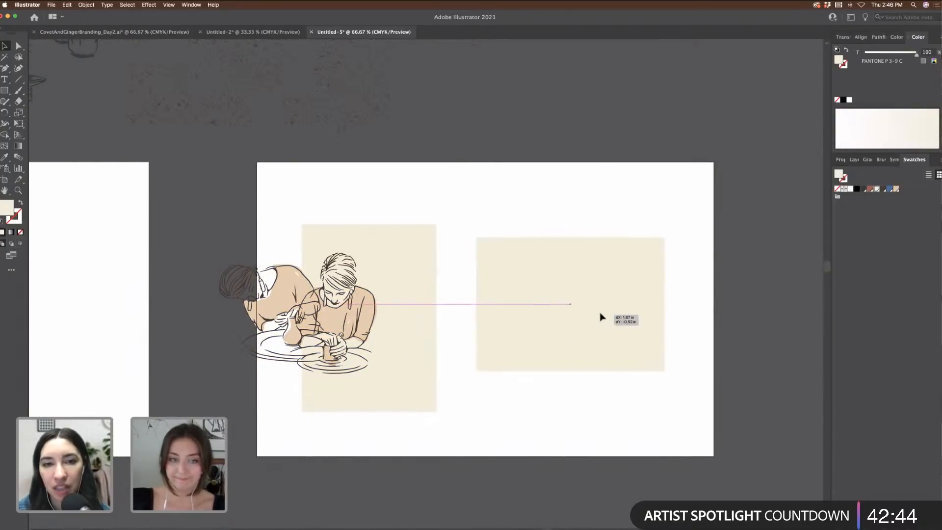
left_click(498, 173)
scroll(497, 173, "left", 10)
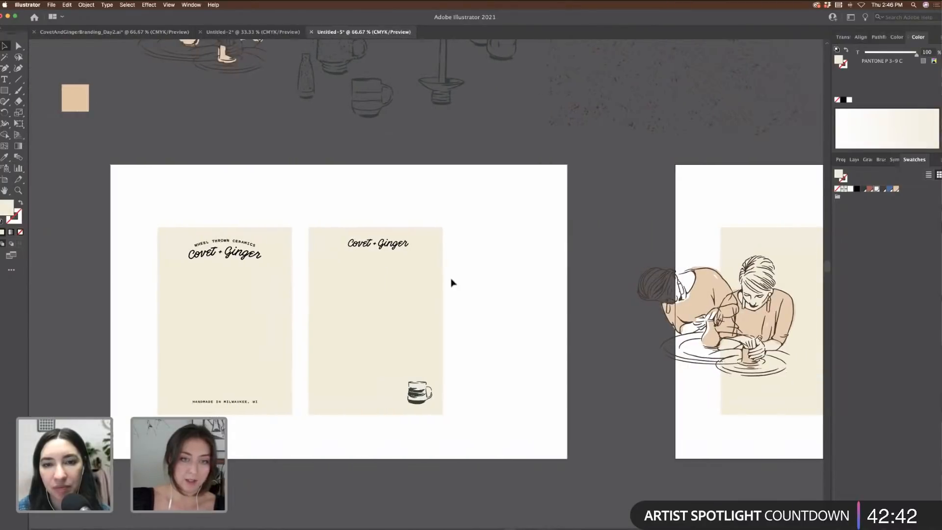
Step: Rotate the second card 90° to landscape, centre the wordmark at top, mug bottom right
left_click(447, 227)
left_click_drag(446, 223, 471, 332)
left_click_drag(407, 250, 441, 284)
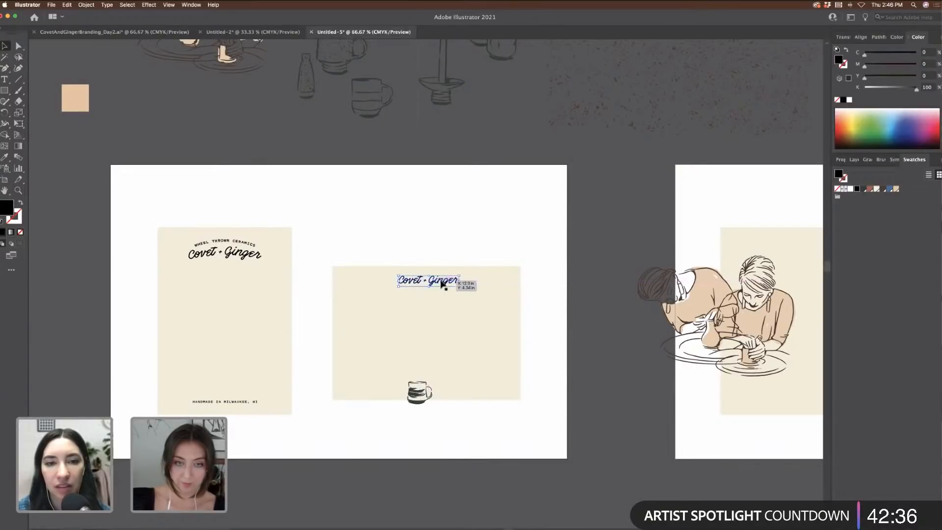
left_click_drag(423, 390, 495, 383)
key("super+z")
left_click(420, 397)
left_click_drag(447, 283, 448, 286)
left_click(377, 208)
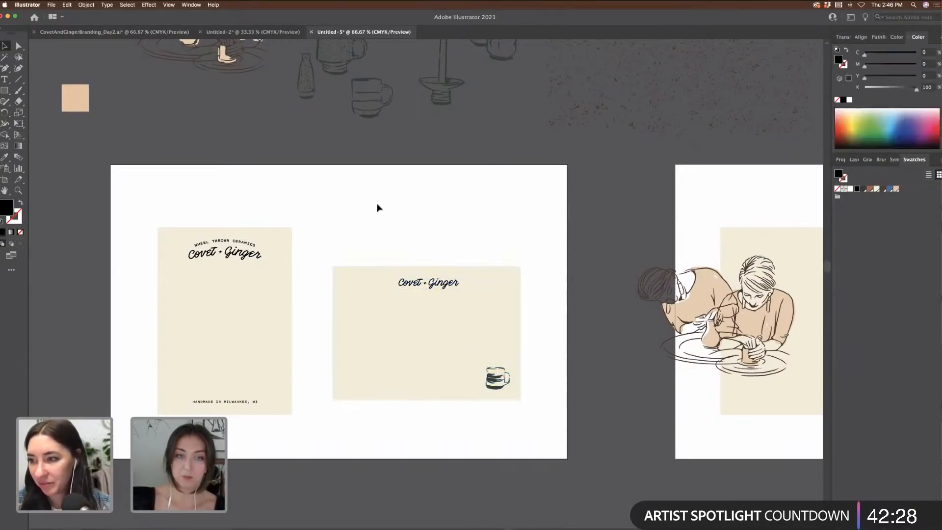
scroll(377, 208, "right", 10)
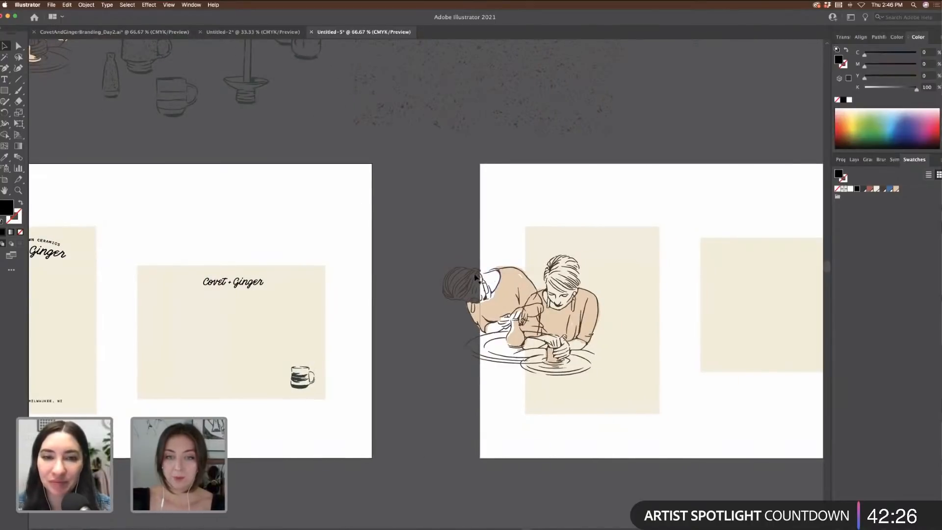
Step: Scale the potters illustration down and centre it on the landscape cream card
scroll(476, 277, "right", 7)
left_click_drag(494, 381, 489, 377)
scroll(487, 377, "right", 5)
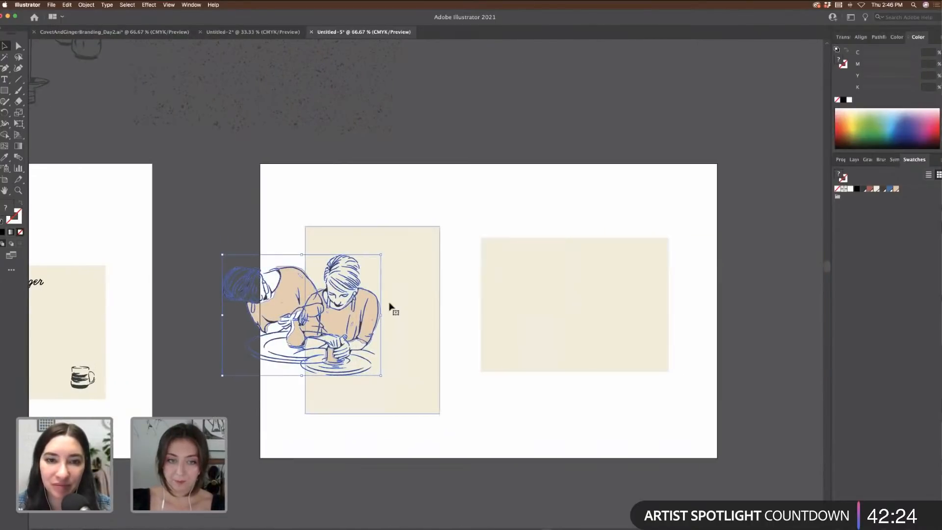
left_click_drag(344, 285, 605, 274)
key("super+1")
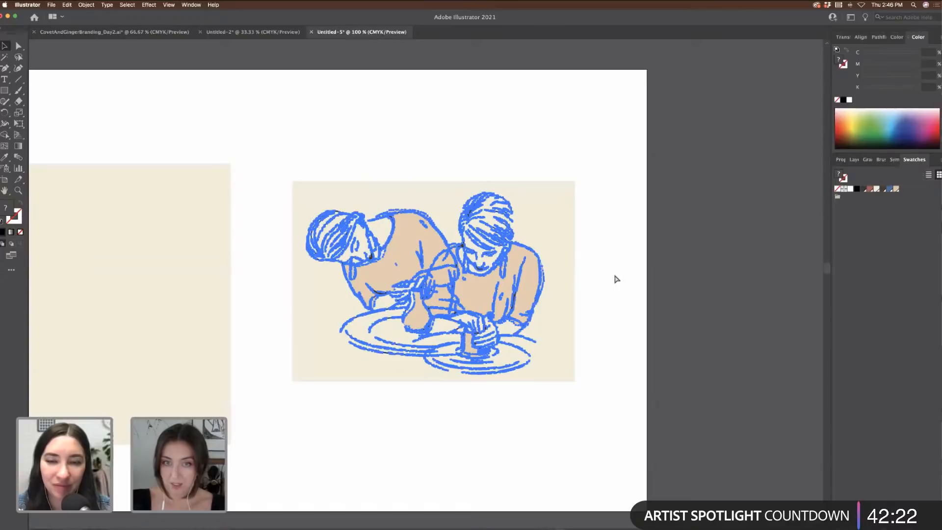
left_click_drag(540, 175, 528, 176)
mouse_move(492, 224)
left_mouse_down()
mouse_move(521, 221)
mouse_move(495, 224)
left_mouse_up()
left_click(677, 202)
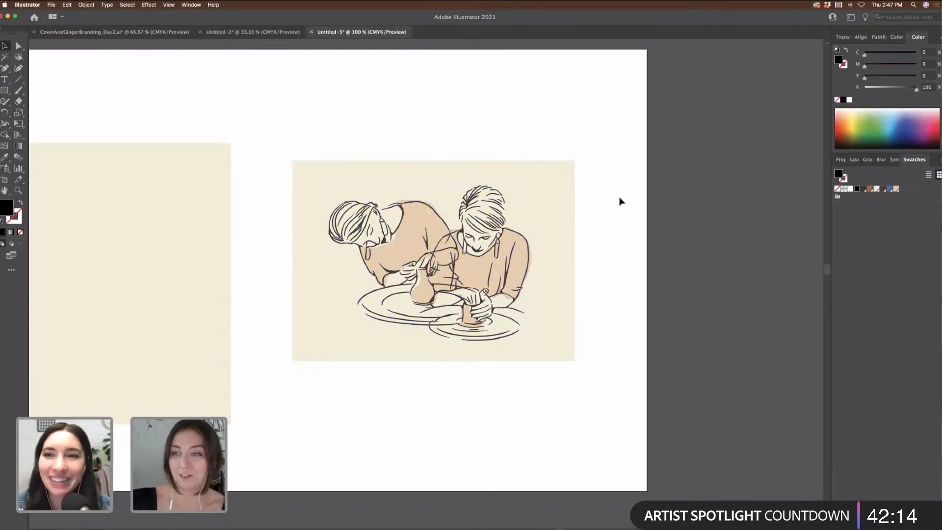
Step: Select the illustration with its cream backdrop and duplicate the whole card
left_click(399, 239)
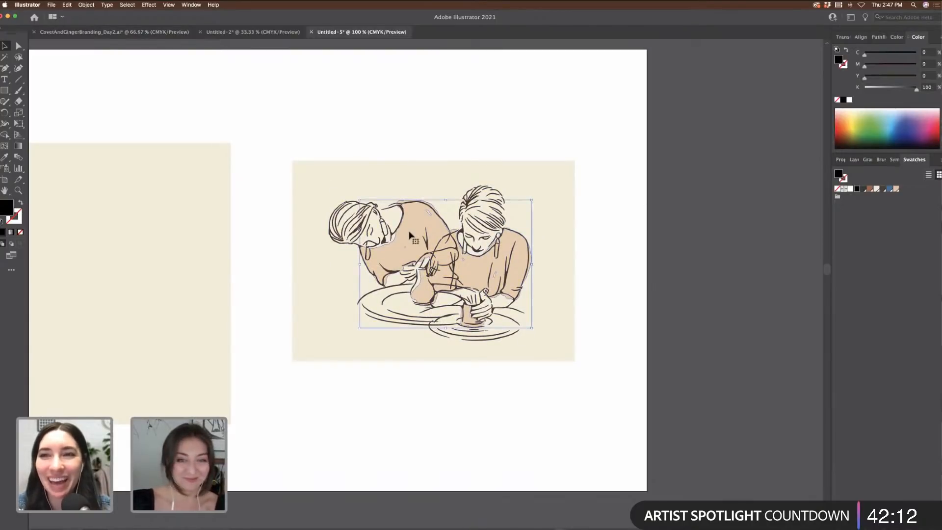
left_click(603, 332)
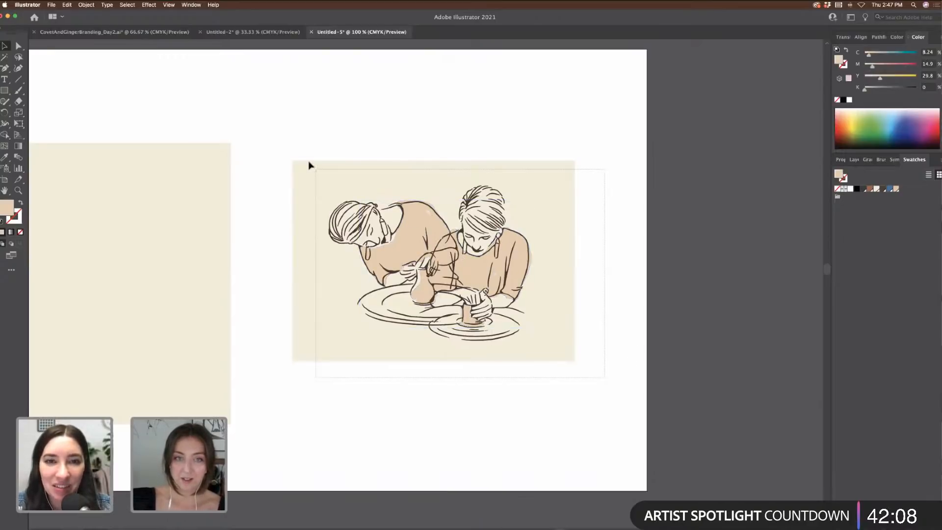
left_click_drag(309, 165, 309, 162)
key("super+minus")
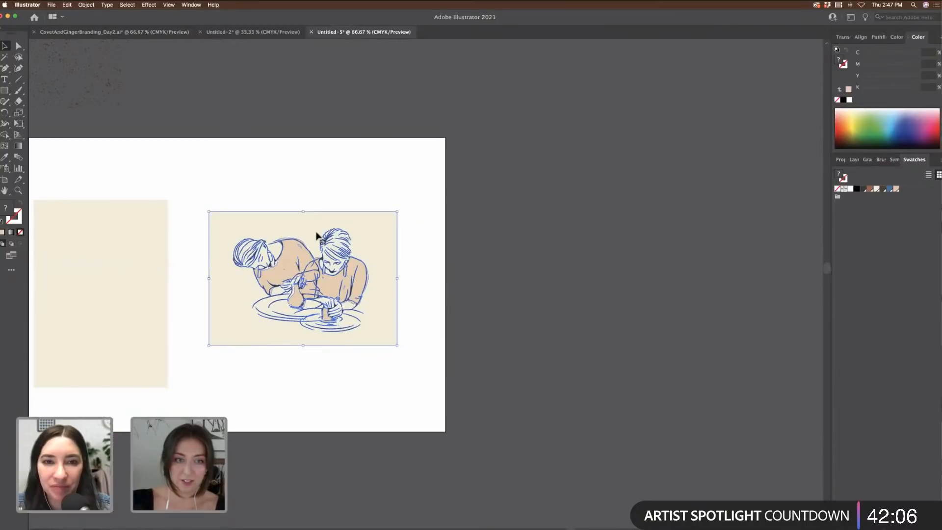
left_click_drag(316, 237, 600, 251)
Step: Delete the beige blush fills from the lower potter illustration, leaving only line art
left_click(716, 272)
scroll(715, 273, "right", 3)
key("super+plus")
key("super+plus")
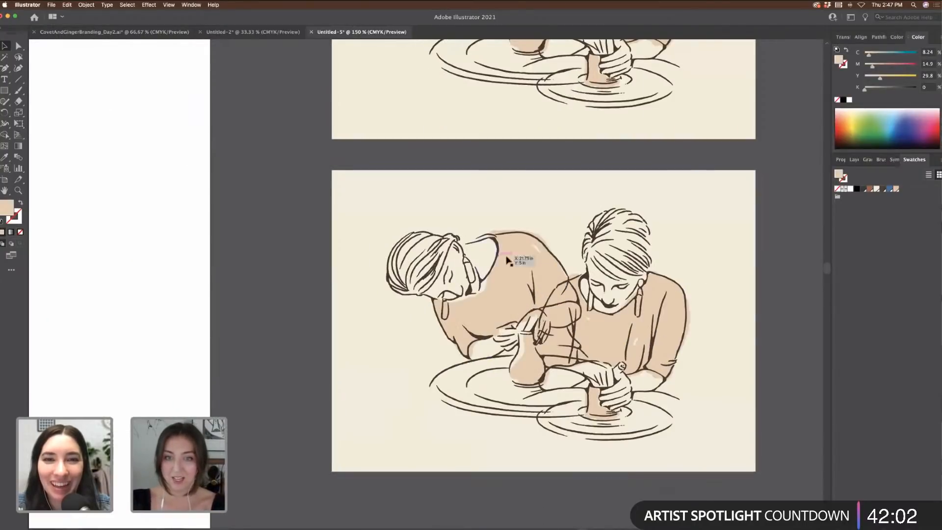
left_click(508, 261)
key("Delete")
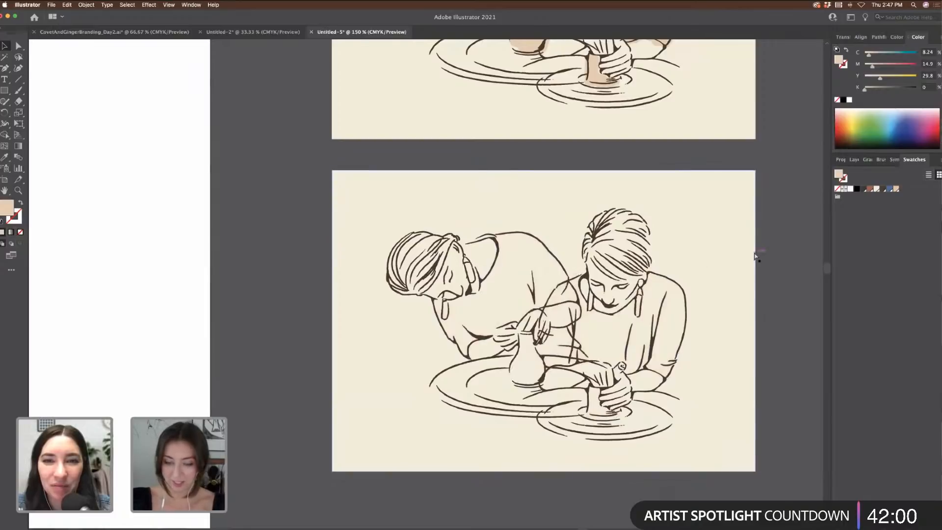
Step: Copy the potter line art, without its beige background, onto a new card at right
key("super+minus")
scroll(629, 388, "right", 3)
left_click_drag(275, 230, 251, 228)
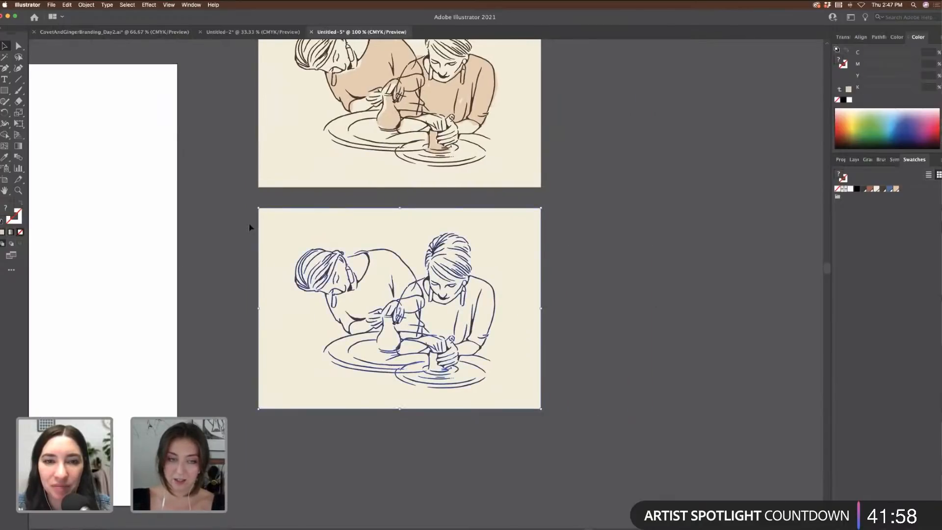
scroll(427, 267, "right", 3)
left_click(428, 267, "shift")
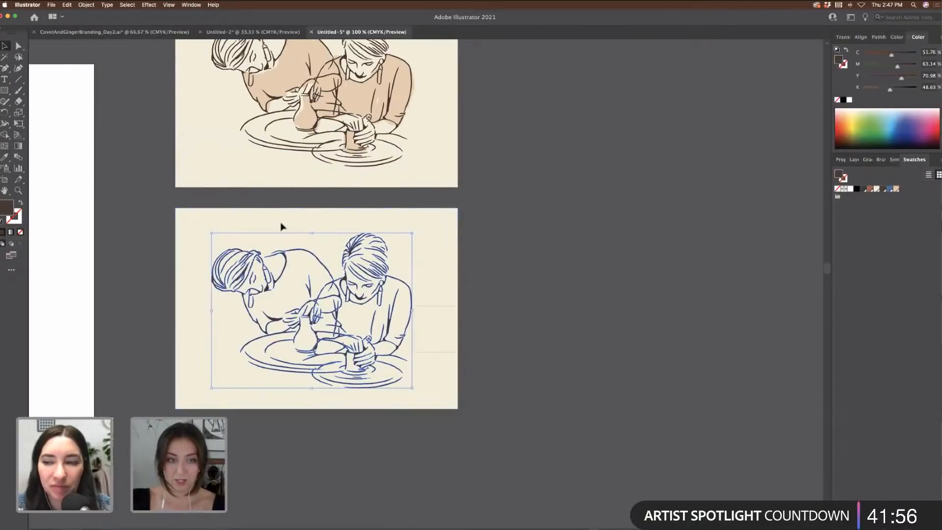
left_click_drag(282, 226, 586, 227)
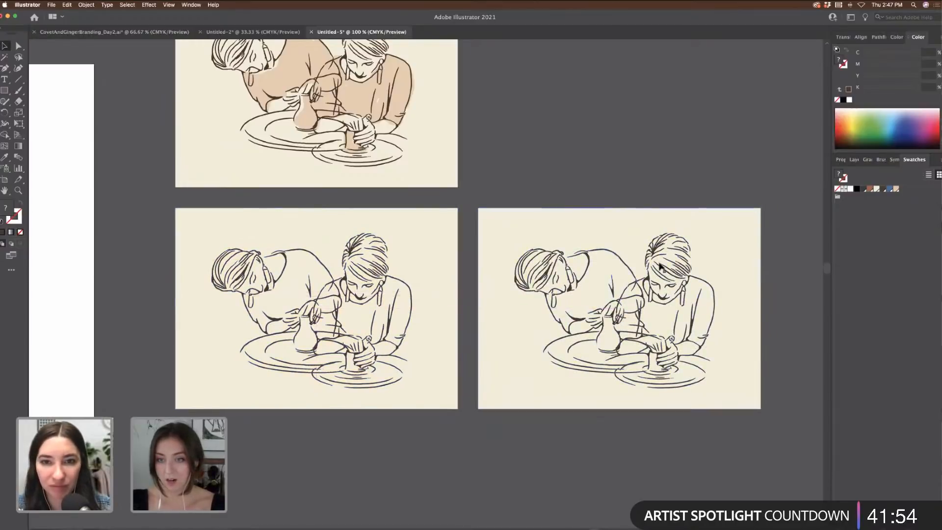
Step: Spread the right-hand potter away from the left one, then reposition and resize the pair
double_click(664, 271)
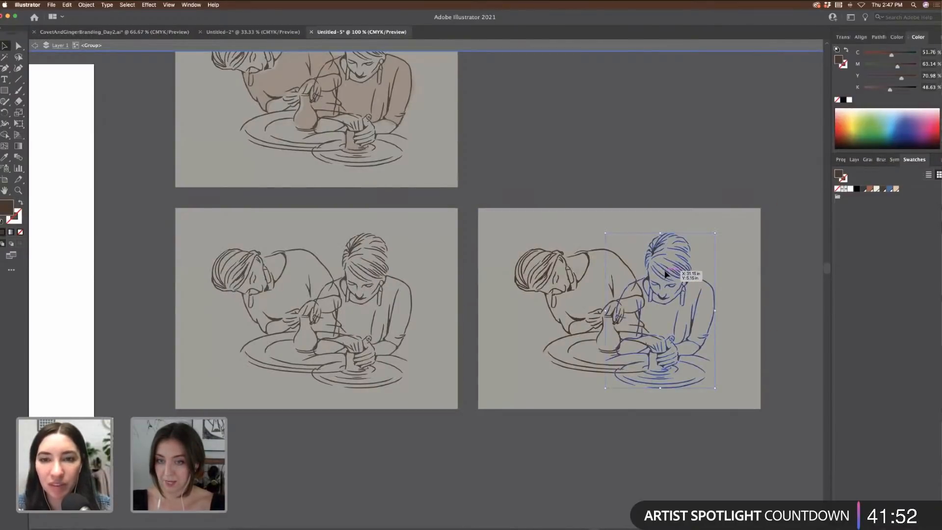
left_click_drag(666, 274, 725, 276)
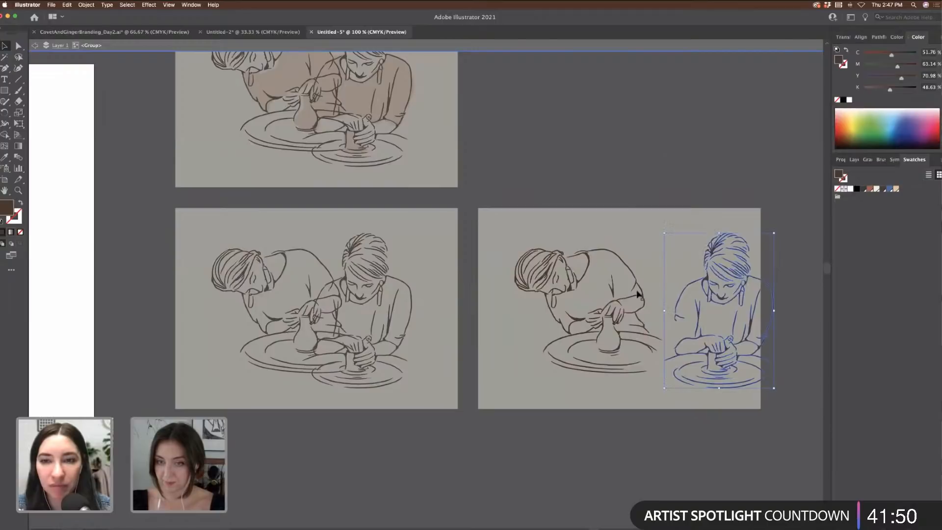
double_click(618, 203)
left_click_drag(626, 267, 601, 269)
left_click_drag(748, 236, 741, 237)
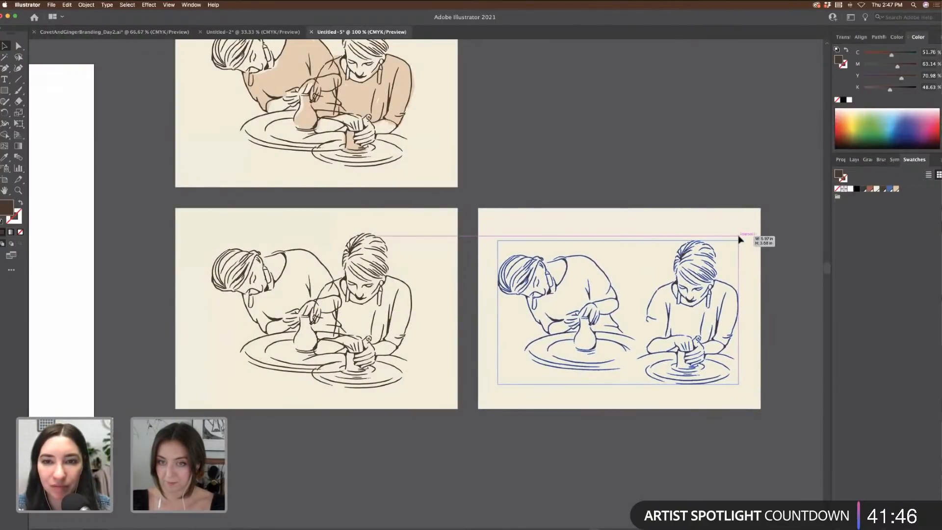
Step: Select the Covet + Ginger logo on the first card for copying
left_click(690, 198)
scroll(689, 197, "left", 8)
scroll(690, 198, "left", 10)
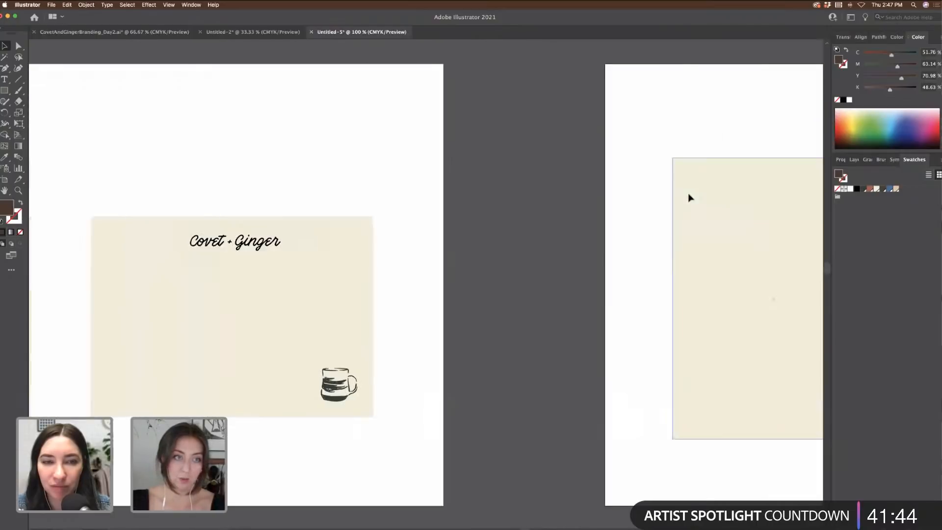
left_click(297, 249)
scroll(296, 177, "right", 15)
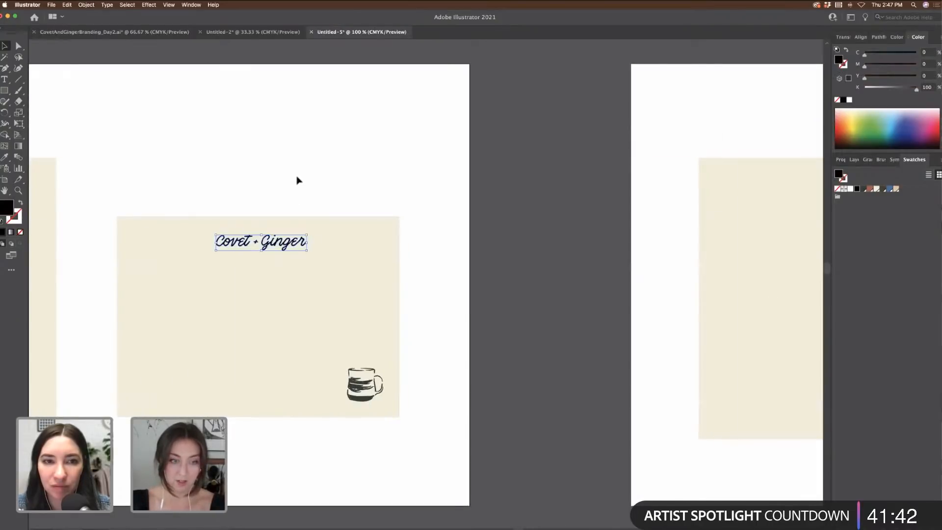
scroll(297, 181, "right", 10)
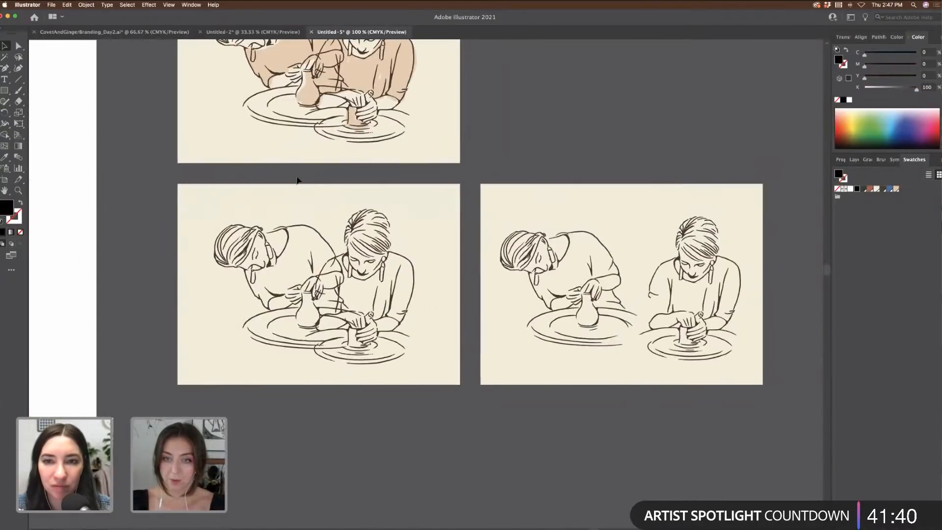
Step: Paste the Covet + Ginger logo into the lower-left corner and raise the left potter slightly
key("super+v")
left_click_drag(465, 284, 448, 361)
left_click(453, 305)
double_click(452, 304)
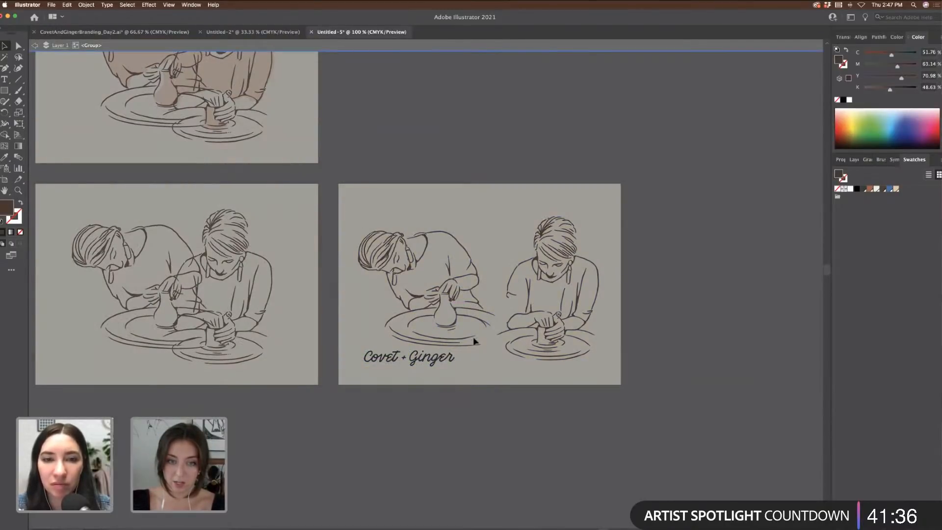
left_click_drag(486, 327, 487, 309)
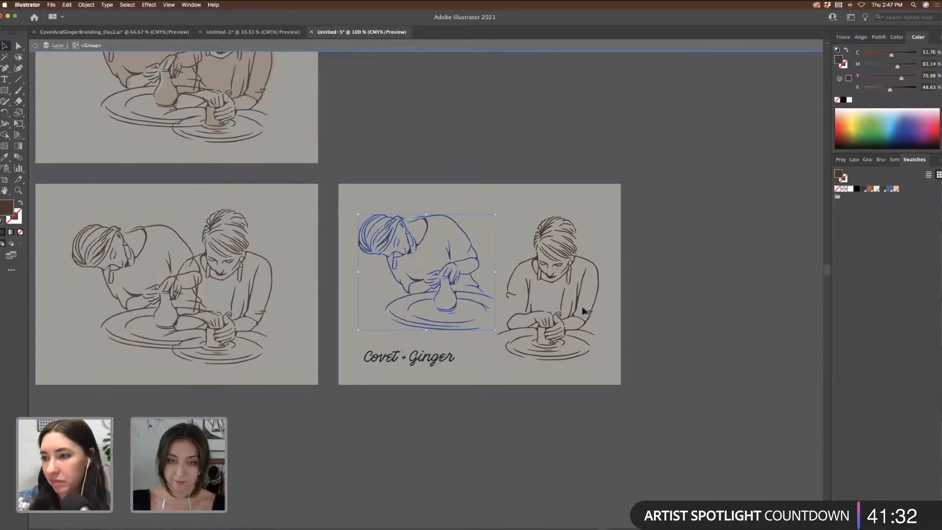
key("Escape")
Step: Nudge the Covet + Ginger wordmark slightly to the right
left_click(613, 309)
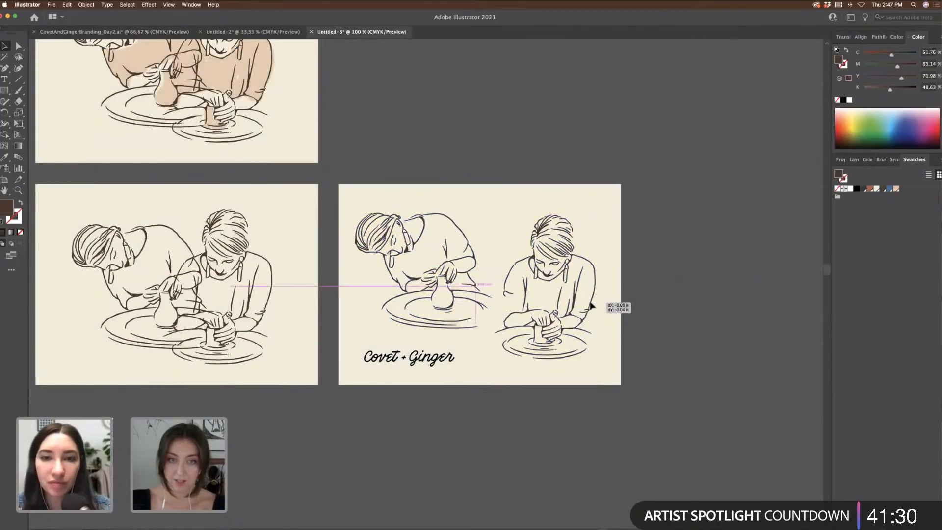
left_click(428, 366)
mouse_move(417, 364)
left_mouse_down()
mouse_move(425, 363)
mouse_move(418, 363)
left_mouse_up()
left_click(712, 324)
Step: Enter the pottery group on the right card to pick out a single potter
scroll(711, 322, "left", 5)
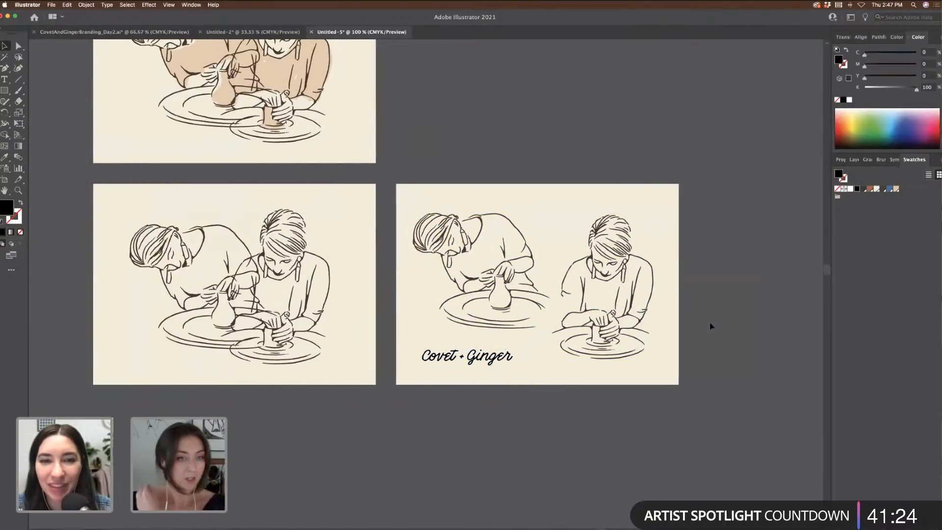
scroll(772, 324, "left", 3)
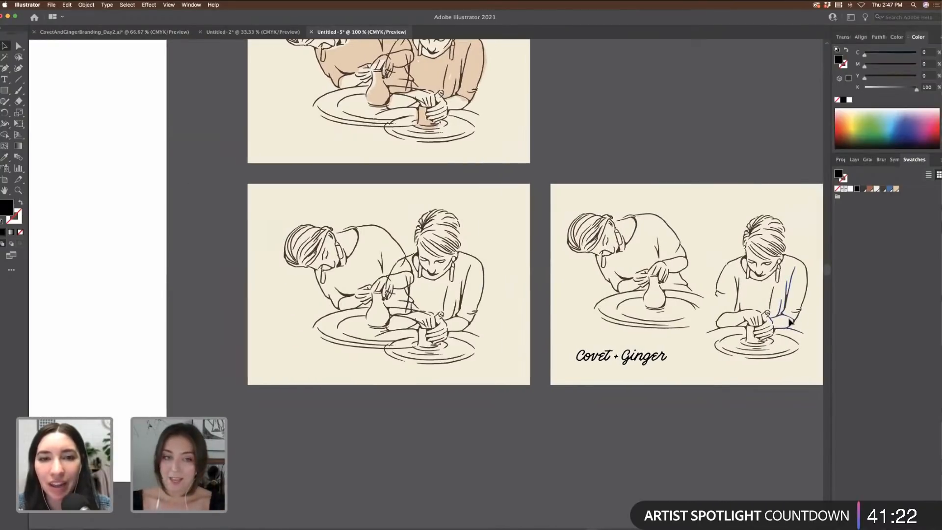
scroll(791, 322, "right", 4)
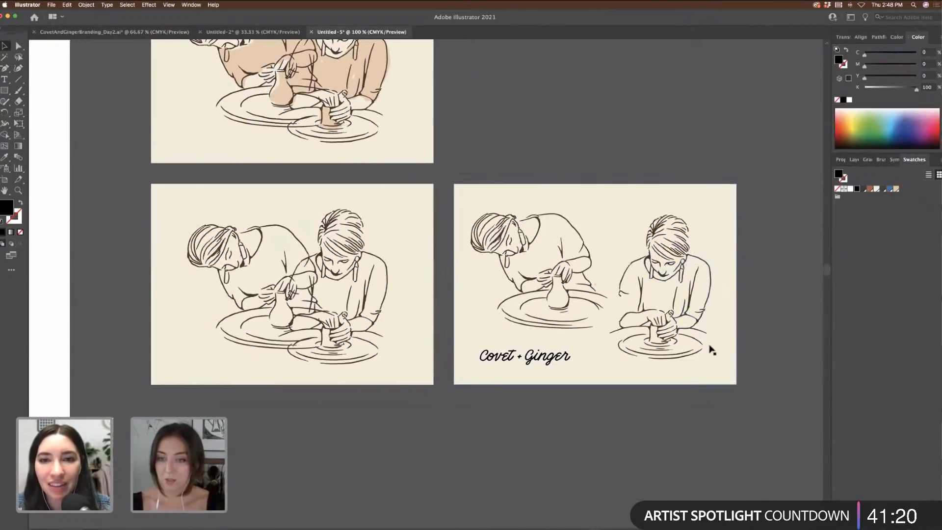
left_click(666, 321)
double_click(667, 322)
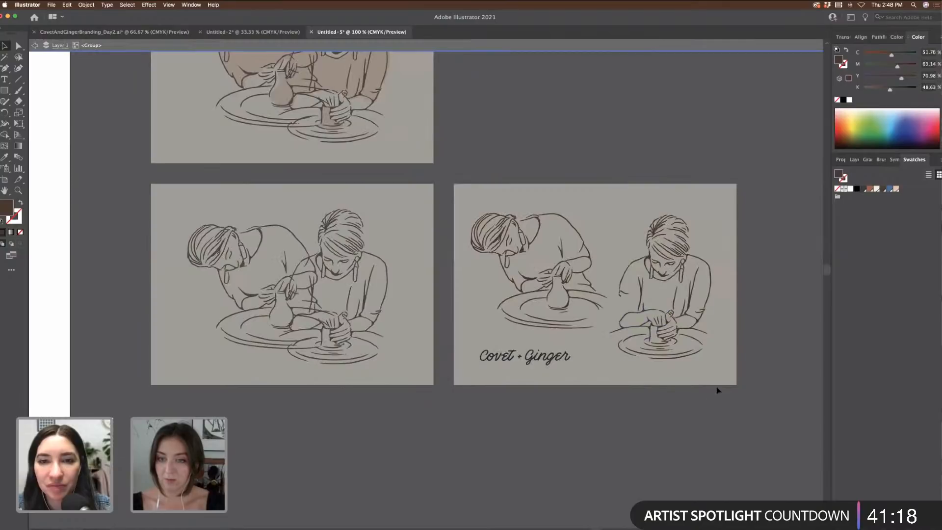
scroll(815, 374, "left", 10)
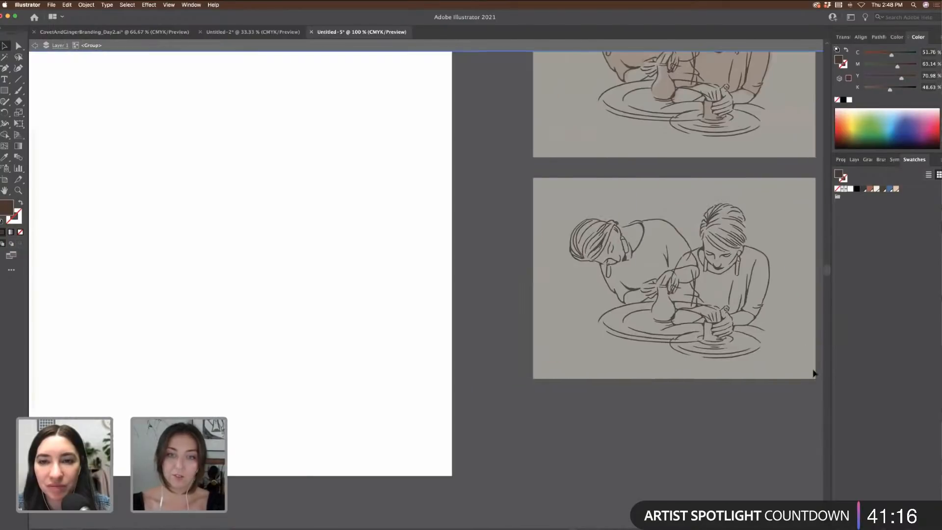
Step: Paste the single potter onto the tall cream card and scale it up
key("Escape")
scroll(449, 343, "left", 5)
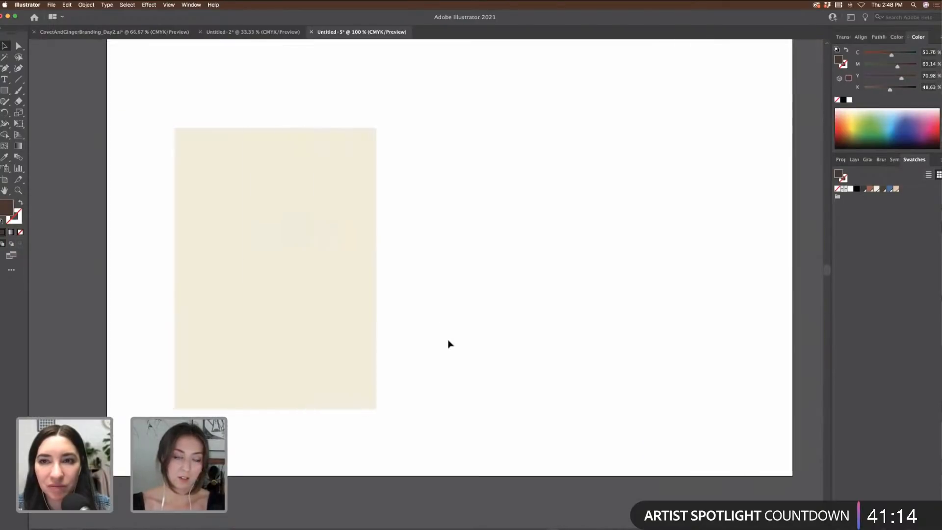
key("super+v")
left_click_drag(451, 260, 369, 285)
left_click_drag(398, 234, 411, 212)
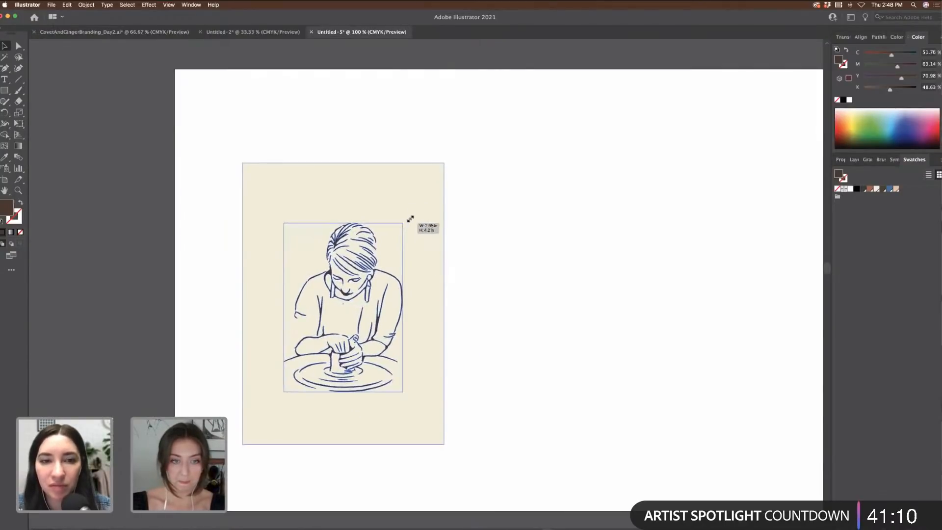
left_click_drag(364, 273, 368, 270)
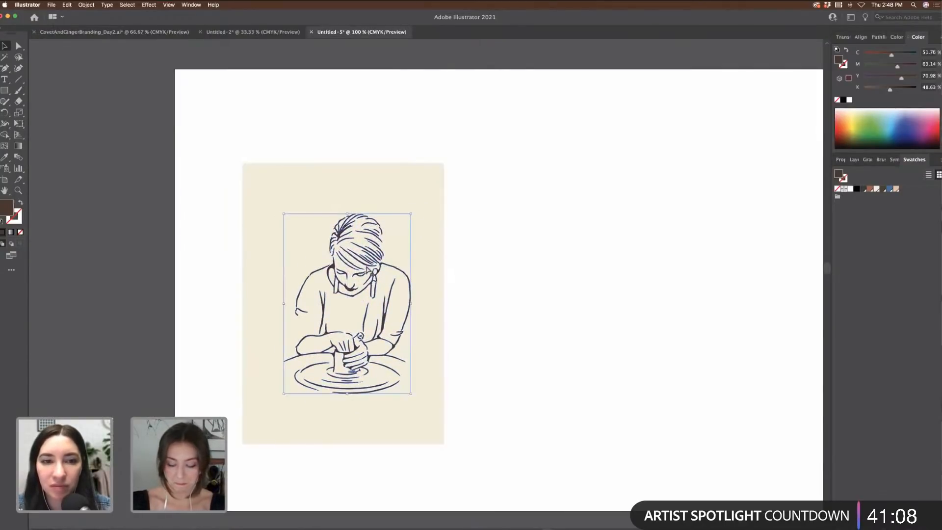
Step: Copy the Covet + Ginger logo from the middle card to sit above the potter
key("super+minus")
scroll(368, 271, "left", 1)
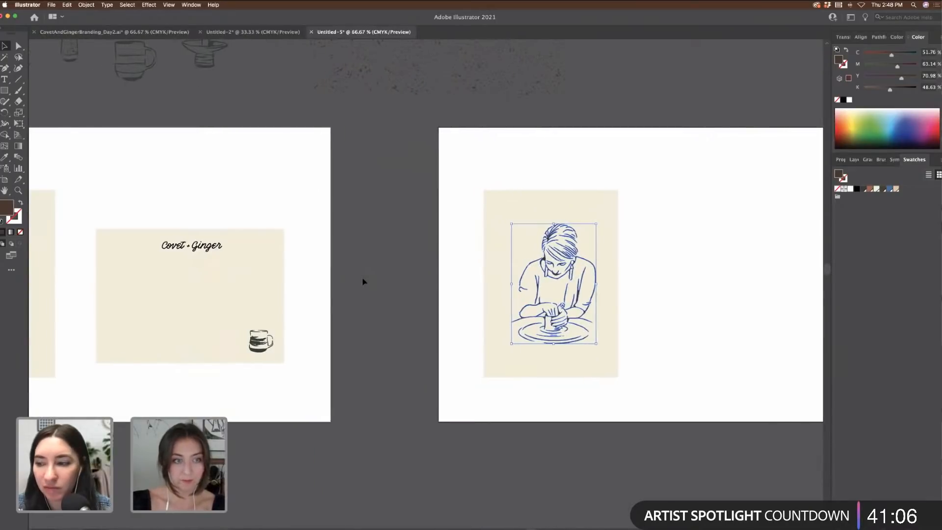
scroll(364, 277, "left", 5)
left_click(400, 250)
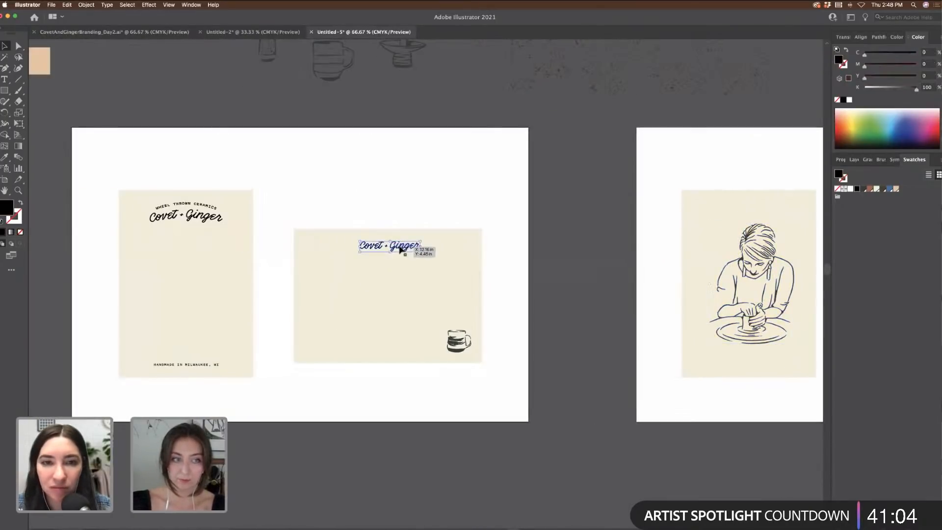
left_click_drag(436, 300, 660, 223)
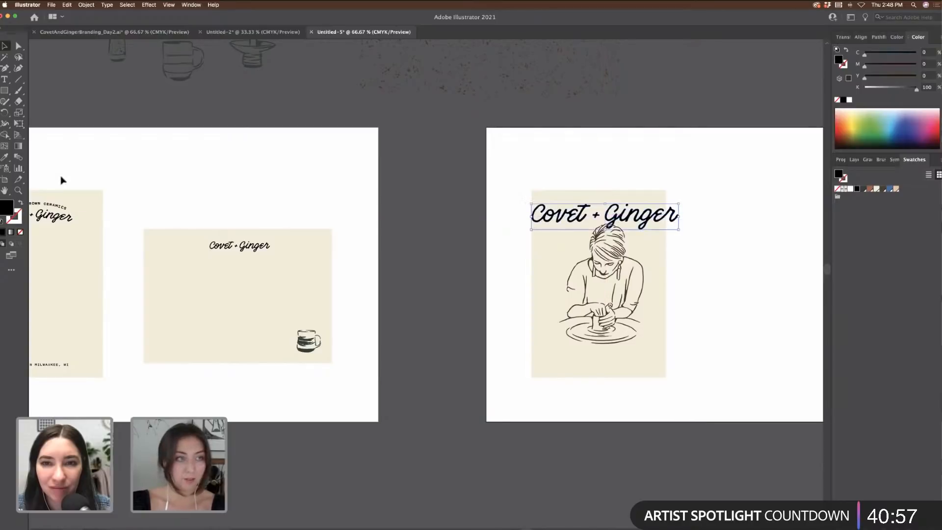
Step: Recolour the wordmark with Pantone P 21-1 C beige sampled from the potter's shirt
left_click(5, 158)
scroll(480, 176, "up", 5)
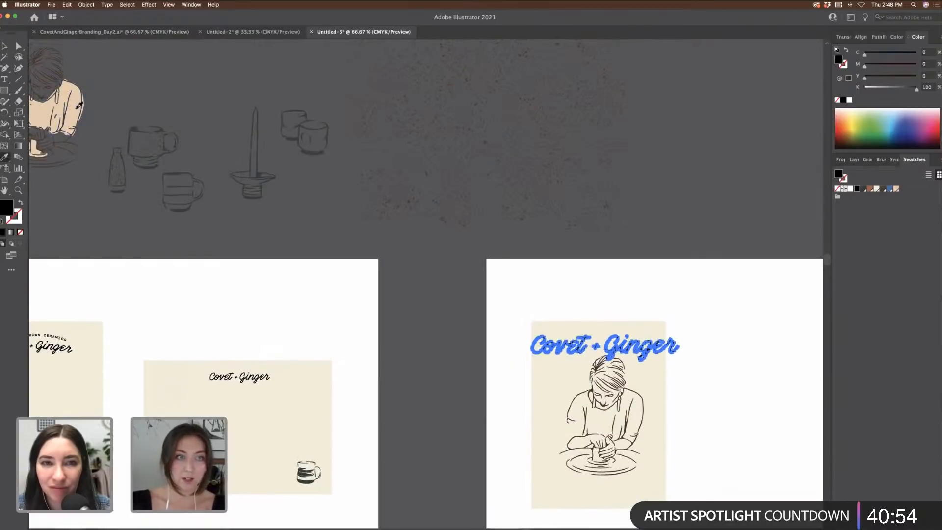
left_click(77, 108)
left_click(896, 190)
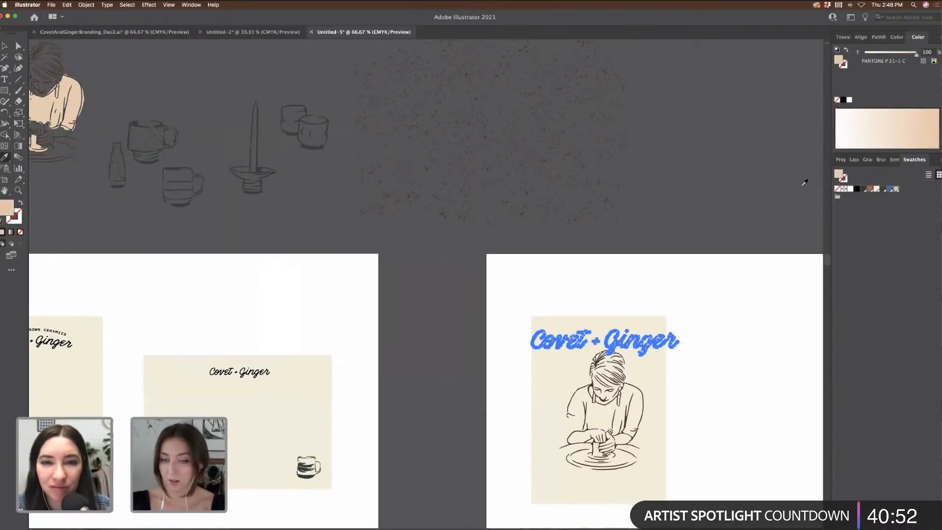
scroll(795, 192, "down", 3)
left_click(766, 227, "super")
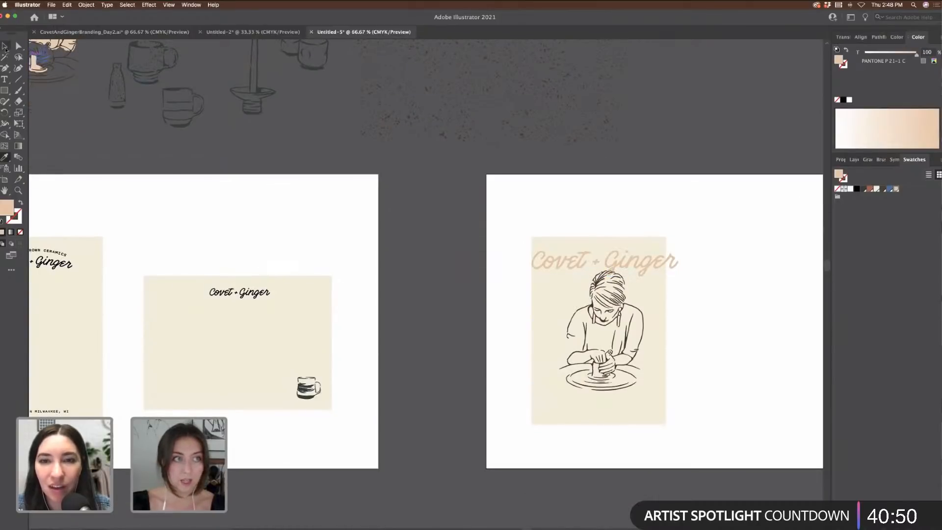
Step: Rotate the wordmark to run vertically and place it beside the illustration
key("super+1")
scroll(669, 246, "right", 3)
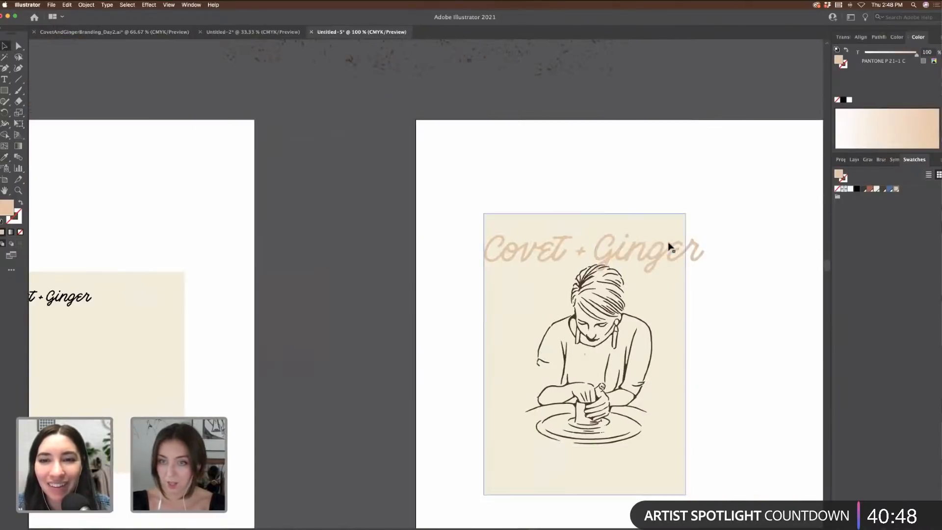
left_click_drag(642, 257, 631, 259)
left_click_drag(696, 234, 546, 193)
left_click_drag(579, 223, 666, 345)
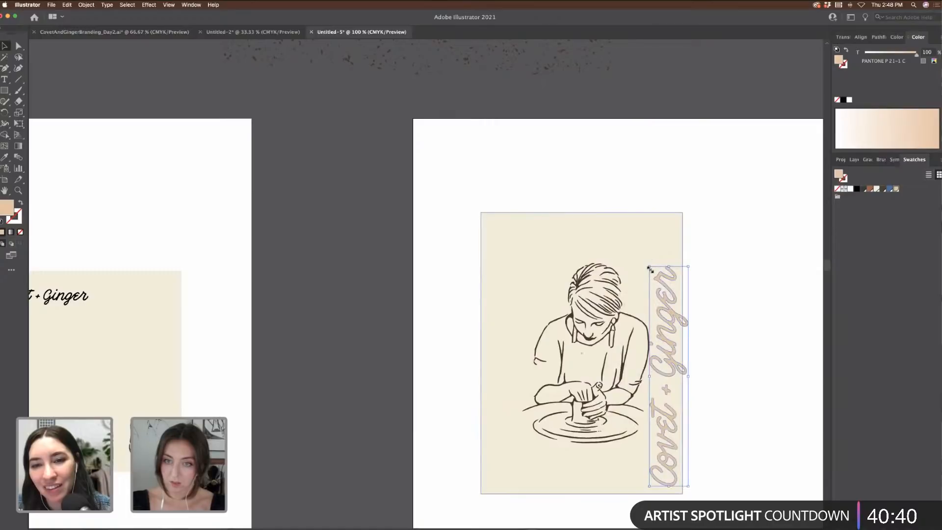
Step: Enlarge the vertical wordmark, shift it down slightly, and nudge the potter illustration
left_click_drag(651, 269, 620, 205)
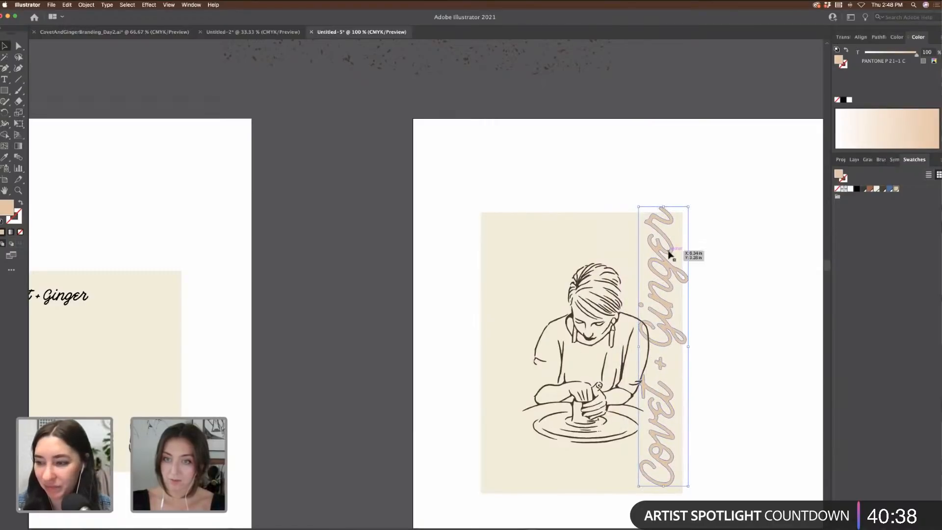
left_click_drag(670, 254, 671, 256)
left_click_drag(593, 316, 594, 326)
left_click(731, 310)
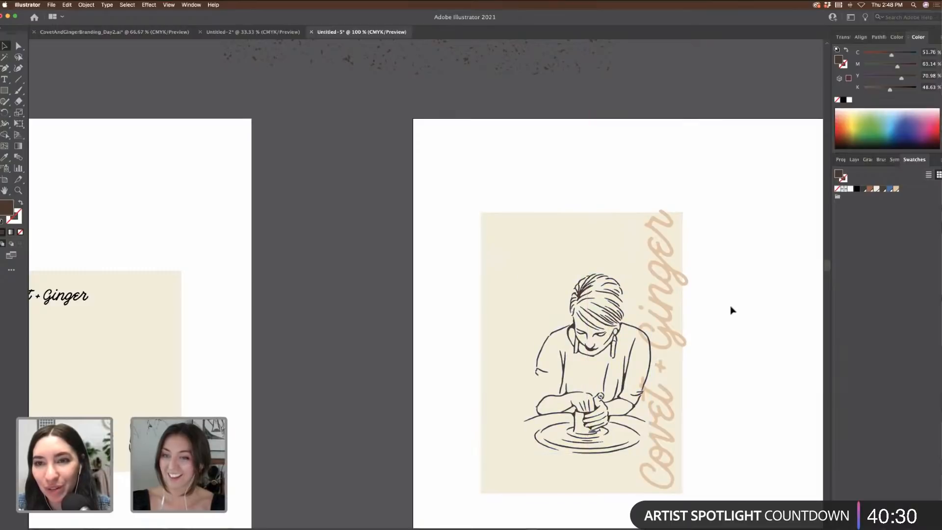
key("super+minus")
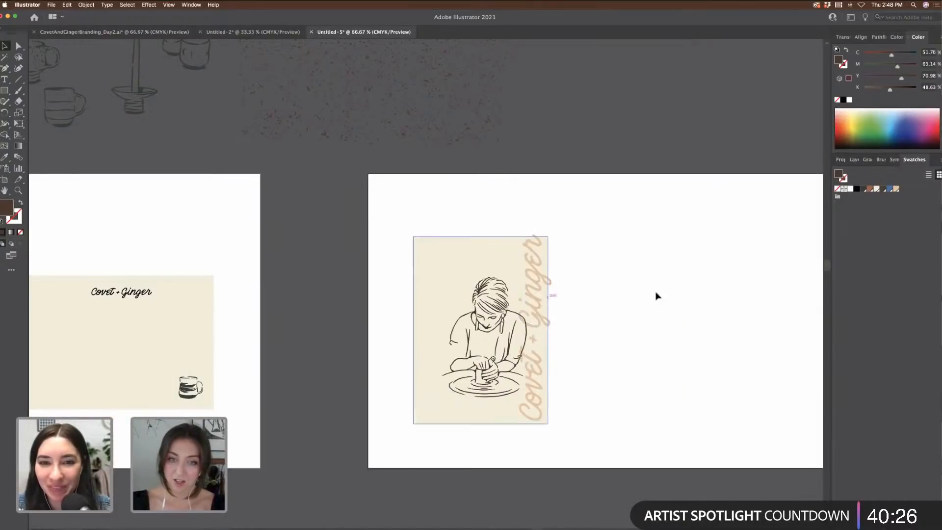
scroll(655, 297, "left", 2)
scroll(692, 301, "left", 5)
scroll(729, 305, "right", 4)
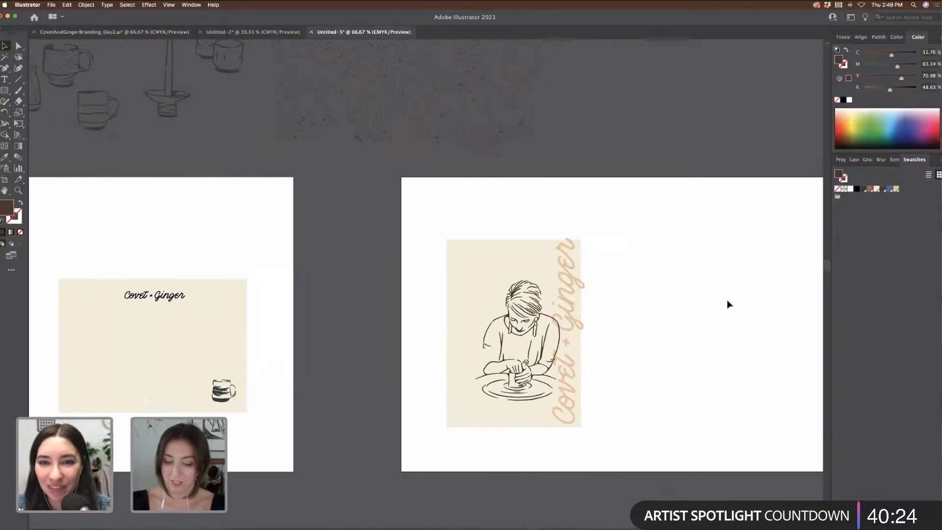
key("super+equal")
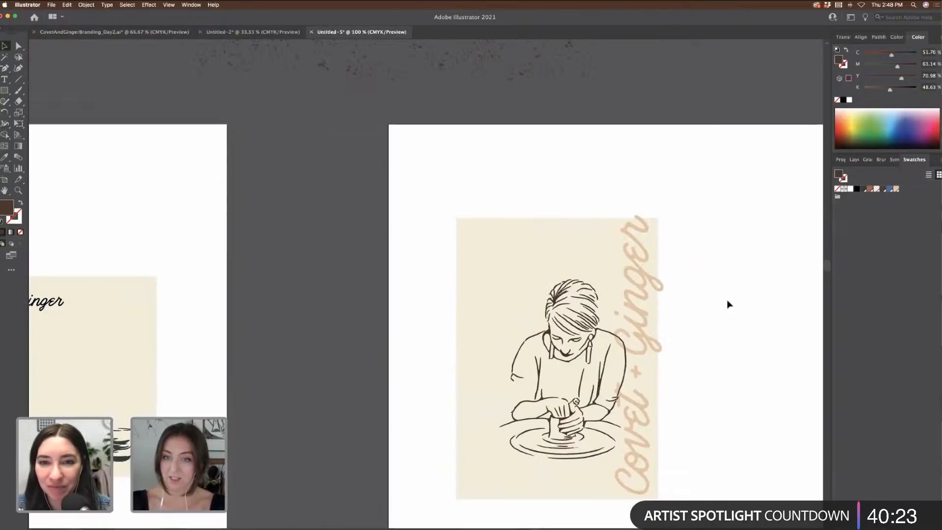
left_click(635, 272)
key("super+minus")
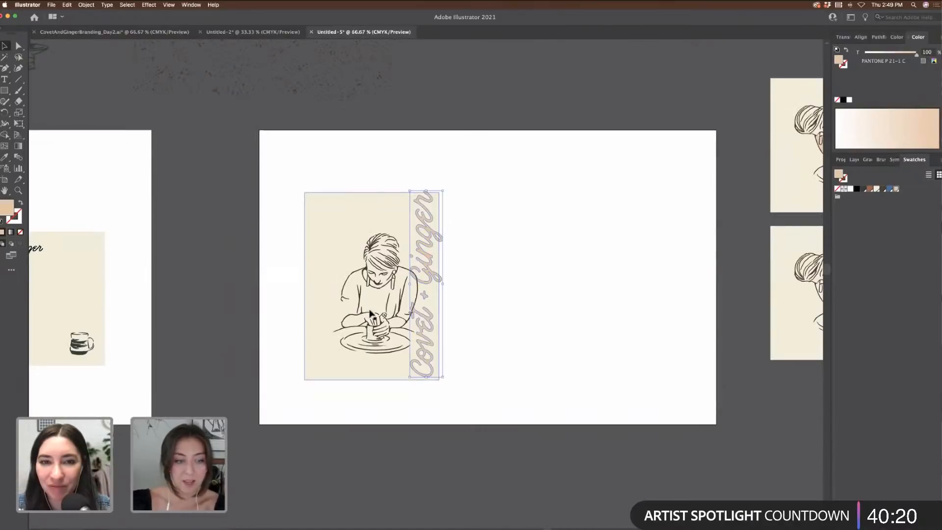
scroll(493, 268, "right", 8)
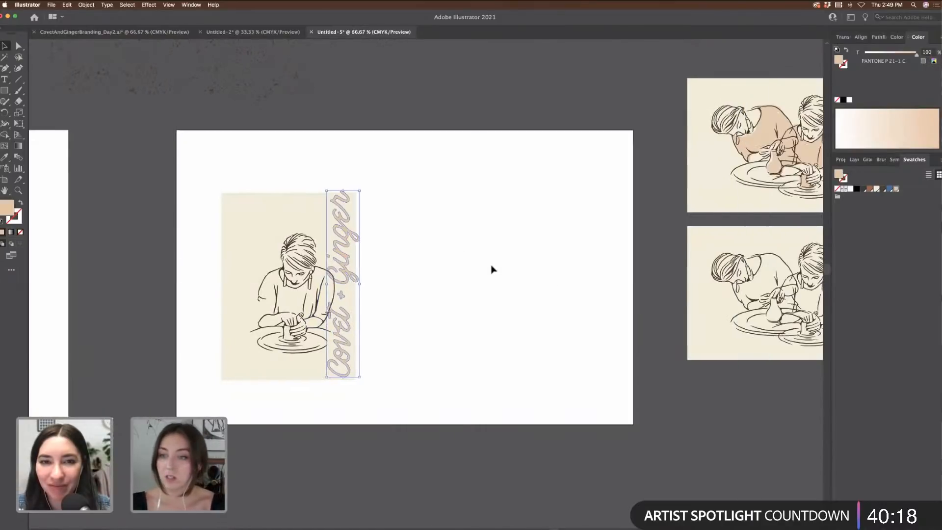
scroll(493, 269, "right", 3)
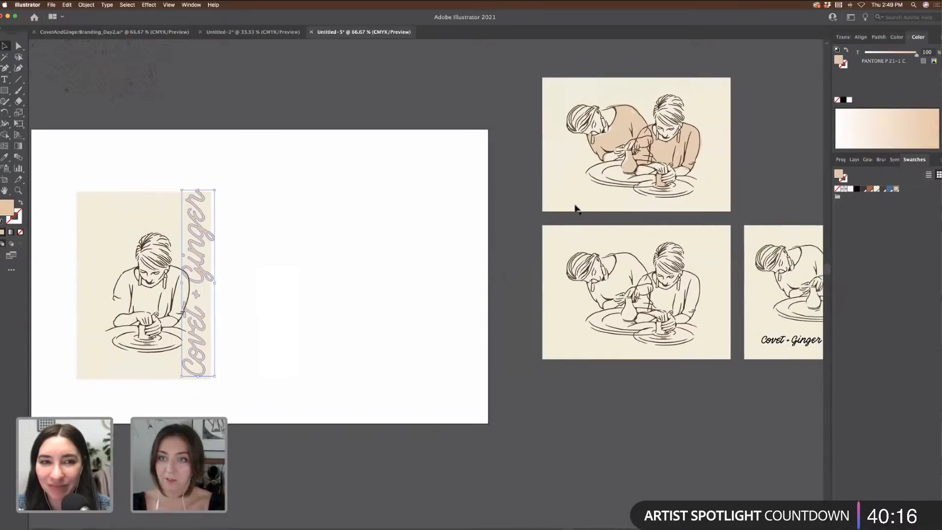
scroll(630, 132, "right", 4)
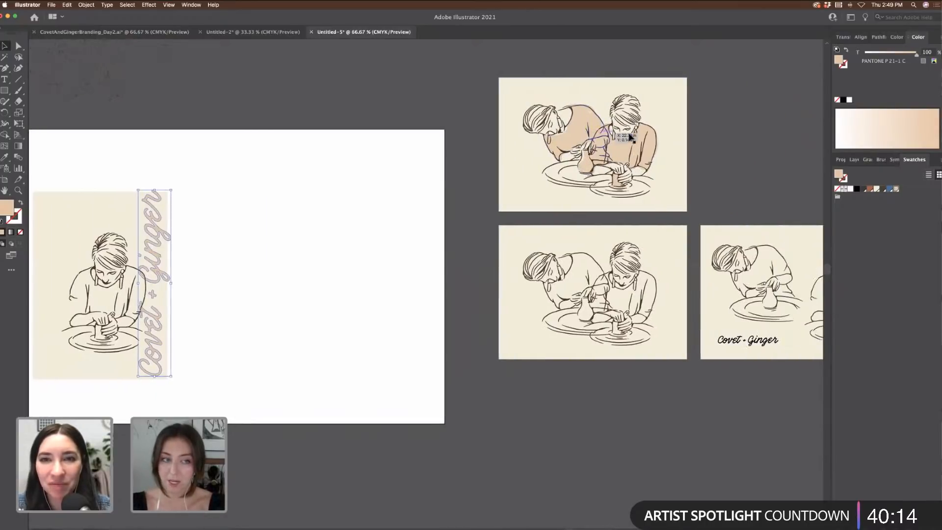
key("super+equal")
key("super+equal")
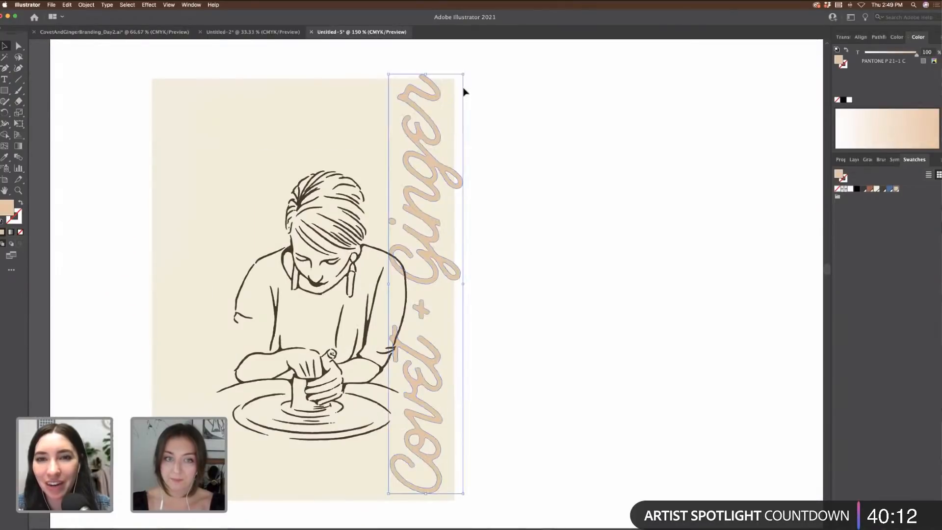
scroll(574, 181, "up", 10)
scroll(574, 181, "right", 20)
scroll(576, 181, "right", 10)
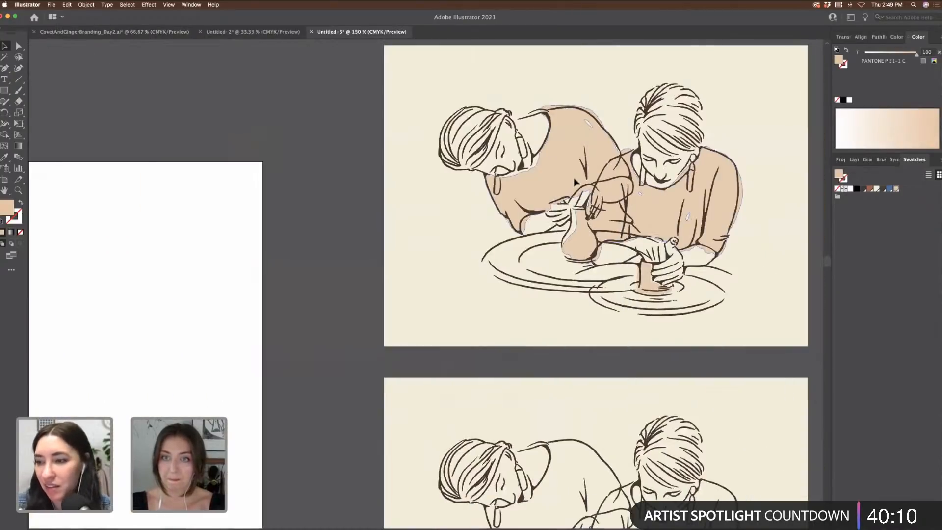
key("super+minus")
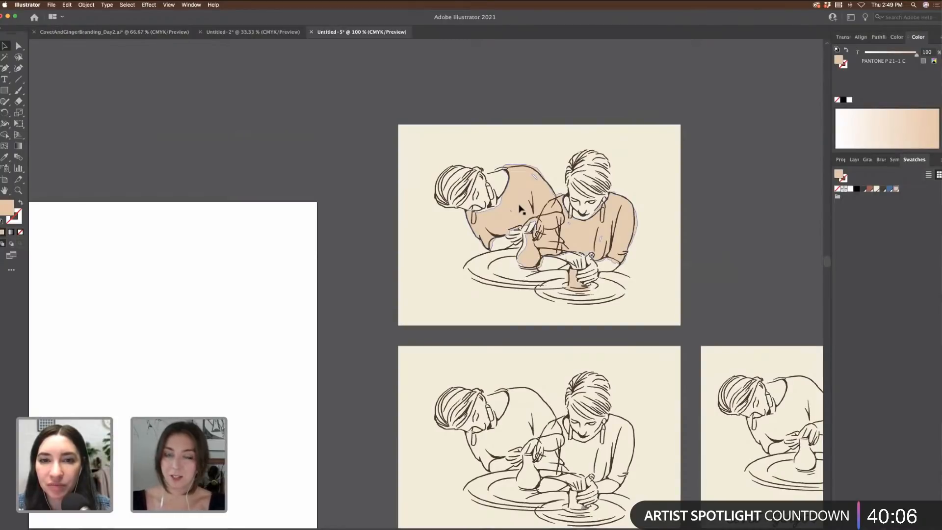
scroll(511, 219, "left", 20)
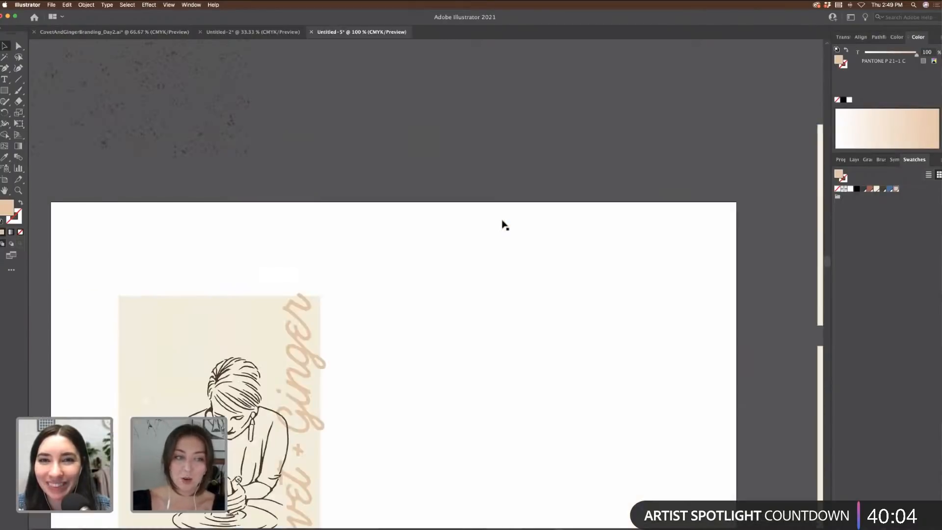
scroll(505, 225, "left", 5)
scroll(503, 223, "up", 10)
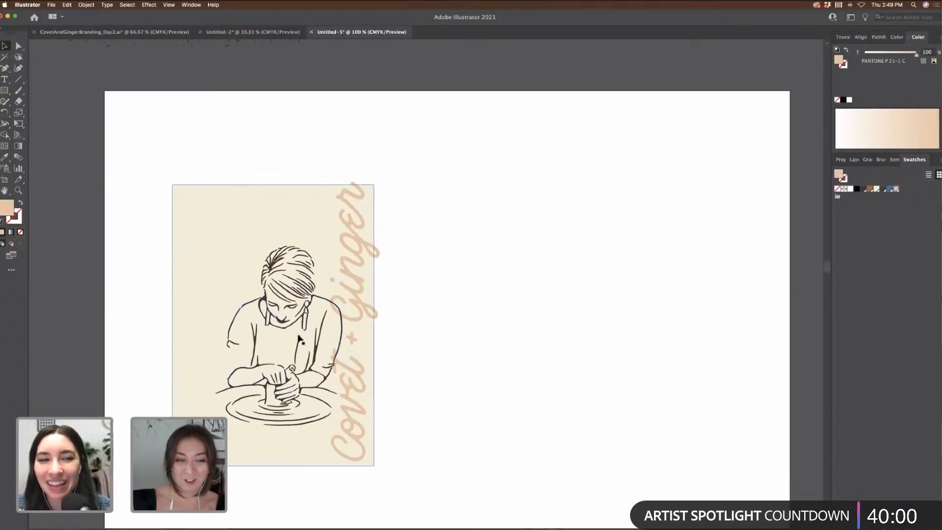
Step: Move the vertical wordmark off the potter card onto the upper-right pasteboard
left_click(358, 315)
left_click_drag(358, 314, 476, 307)
key("super+z")
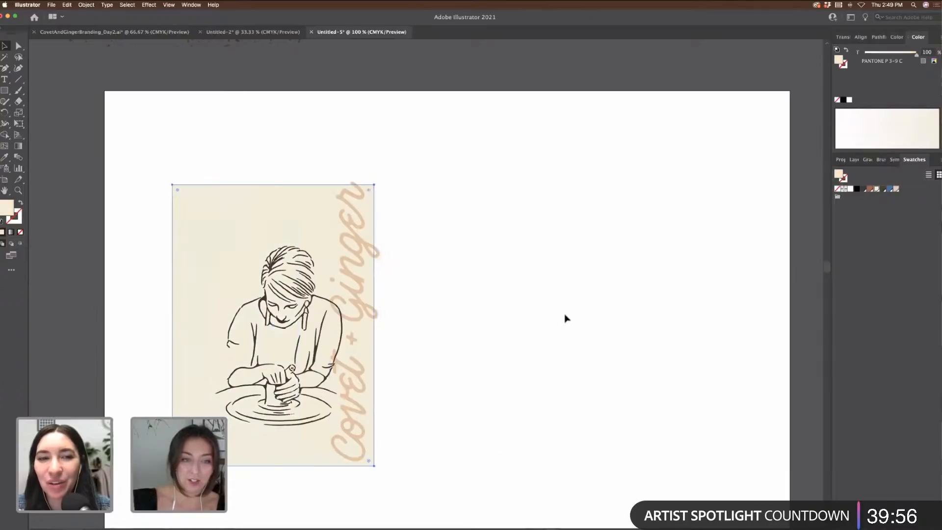
left_click(447, 285)
left_click_drag(372, 268, 660, 103)
key("super+minus")
left_click(561, 96)
Step: Switch to the brush tool for freehand painting and zoom in on the potter figure
key("super+equal")
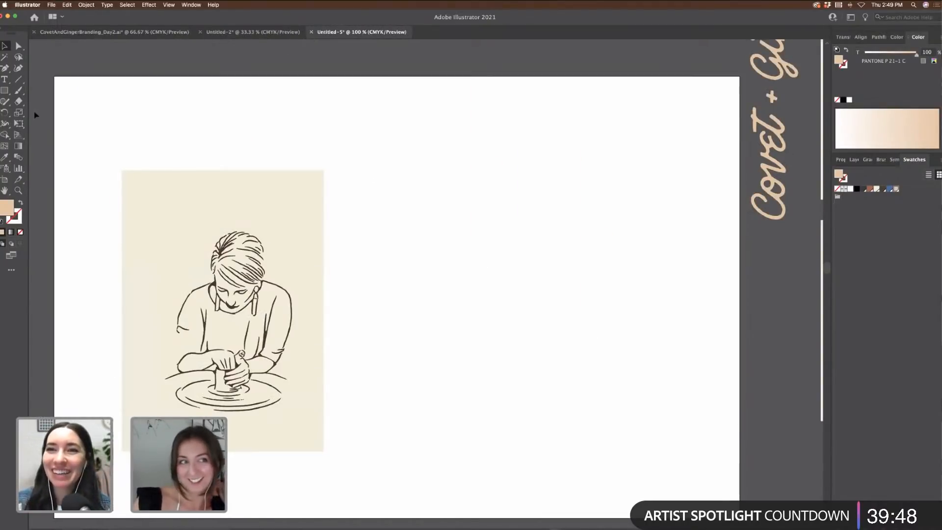
left_click(17, 90)
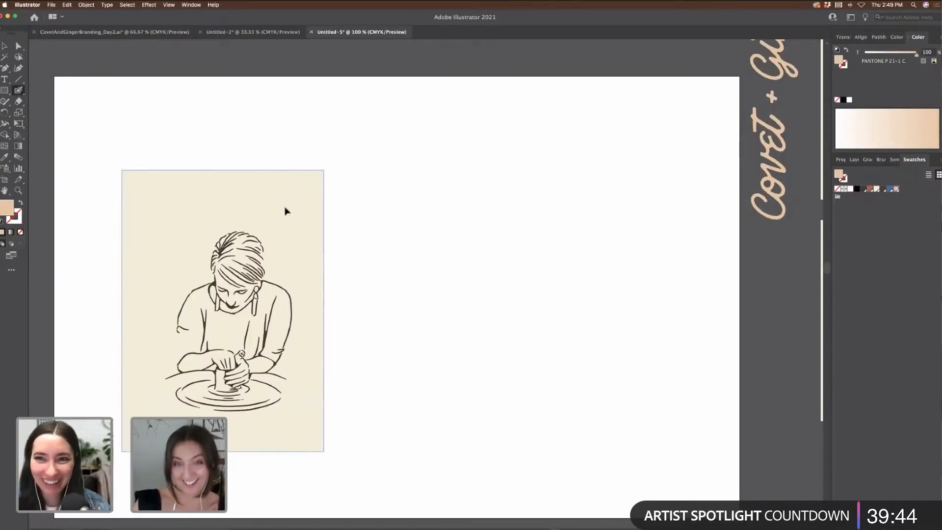
key("super+equal")
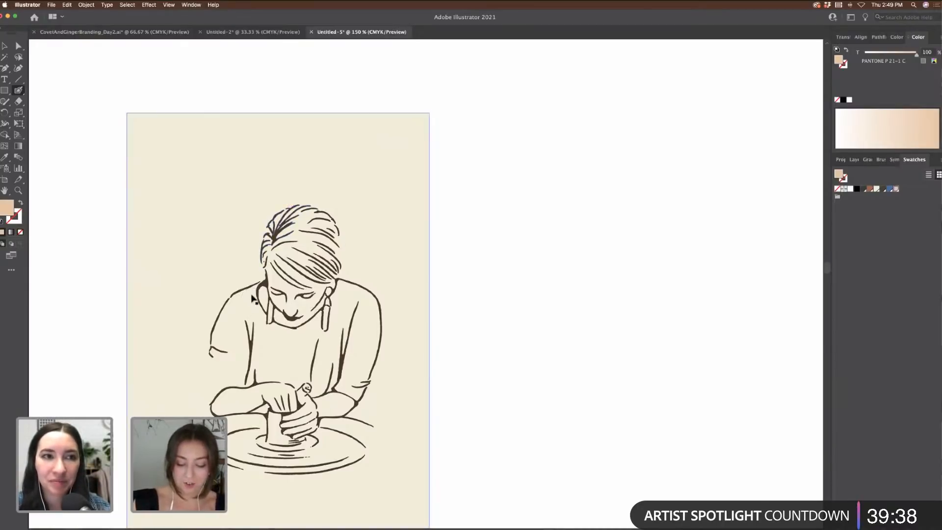
key("super+minus")
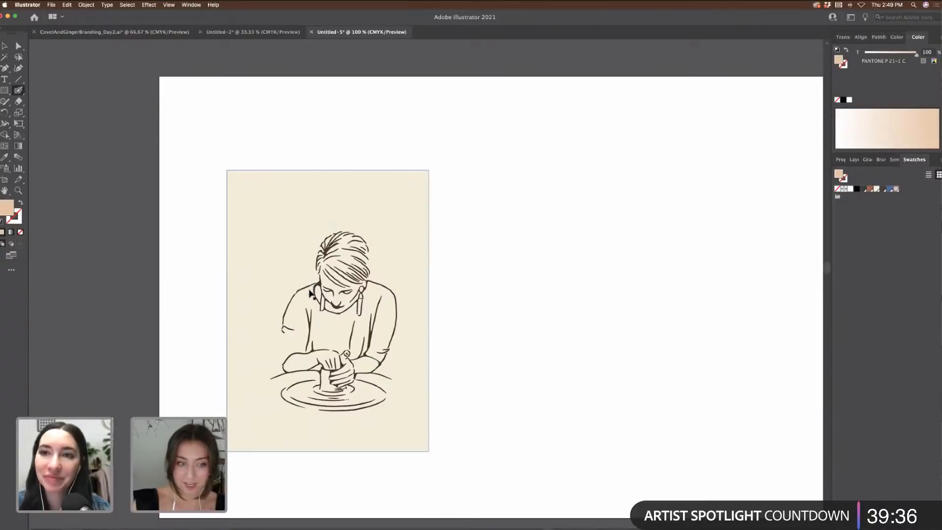
key("super+plus")
Step: Brush beige fill over the potter's shoulders and arms
scroll(312, 290, "down", 3)
scroll(312, 290, "left", 2)
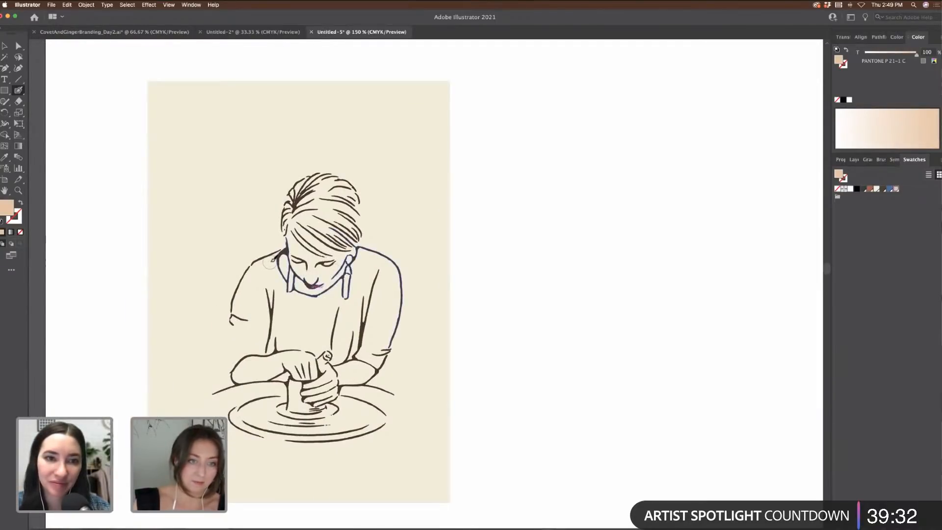
mouse_move(270, 258)
left_mouse_down()
mouse_move(237, 313)
mouse_move(234, 363)
mouse_move(261, 338)
mouse_move(252, 343)
mouse_move(251, 283)
mouse_move(268, 280)
mouse_move(272, 267)
mouse_move(283, 291)
left_mouse_up()
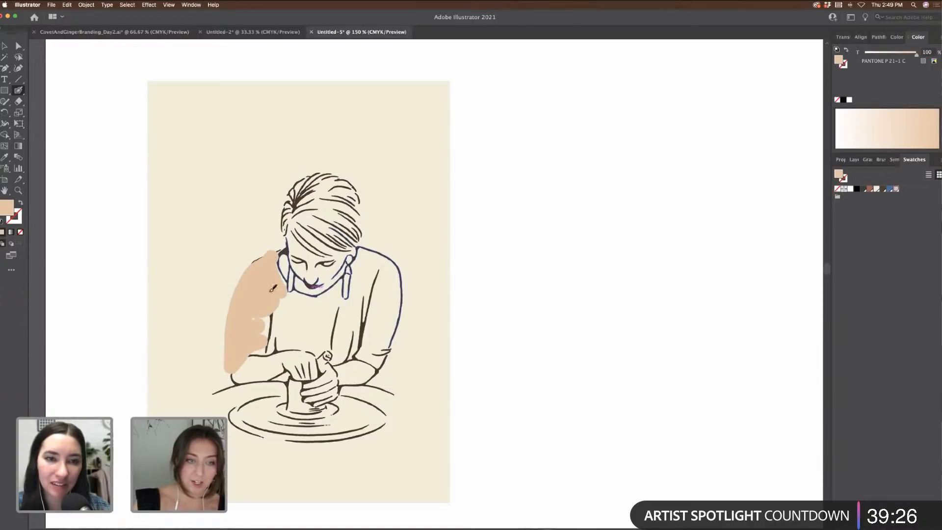
left_click_drag(249, 271, 240, 293)
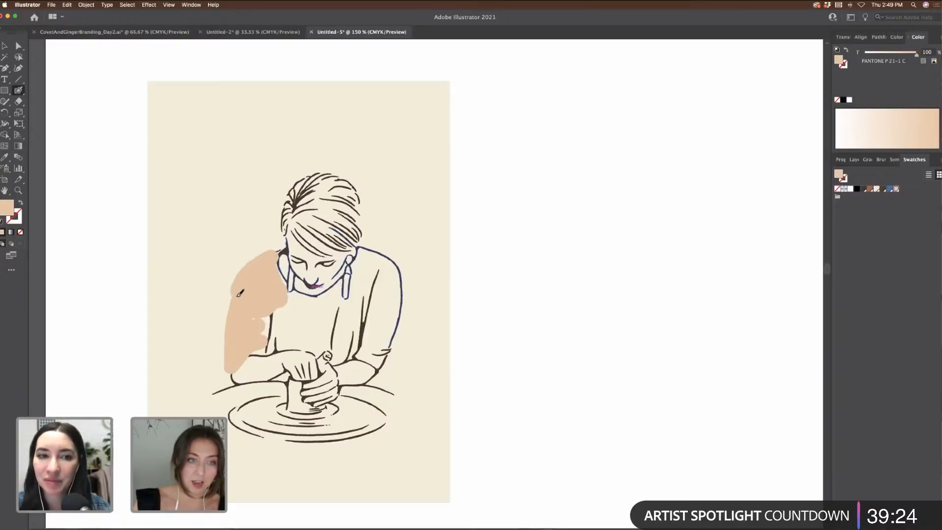
mouse_move(280, 341)
left_mouse_down()
mouse_move(257, 311)
mouse_move(336, 290)
mouse_move(298, 307)
mouse_move(309, 312)
mouse_move(276, 336)
mouse_move(298, 328)
mouse_move(283, 341)
mouse_move(320, 347)
mouse_move(312, 319)
left_mouse_up()
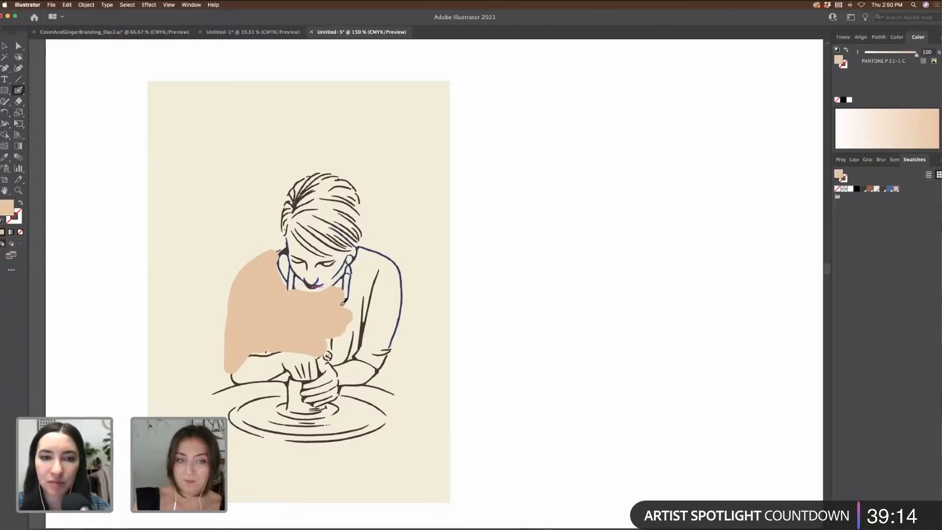
mouse_move(359, 294)
left_mouse_down()
mouse_move(372, 247)
mouse_move(391, 257)
mouse_move(401, 280)
mouse_move(379, 363)
mouse_move(360, 353)
mouse_move(382, 289)
mouse_move(375, 266)
mouse_move(388, 270)
mouse_move(391, 284)
mouse_move(374, 347)
left_mouse_up()
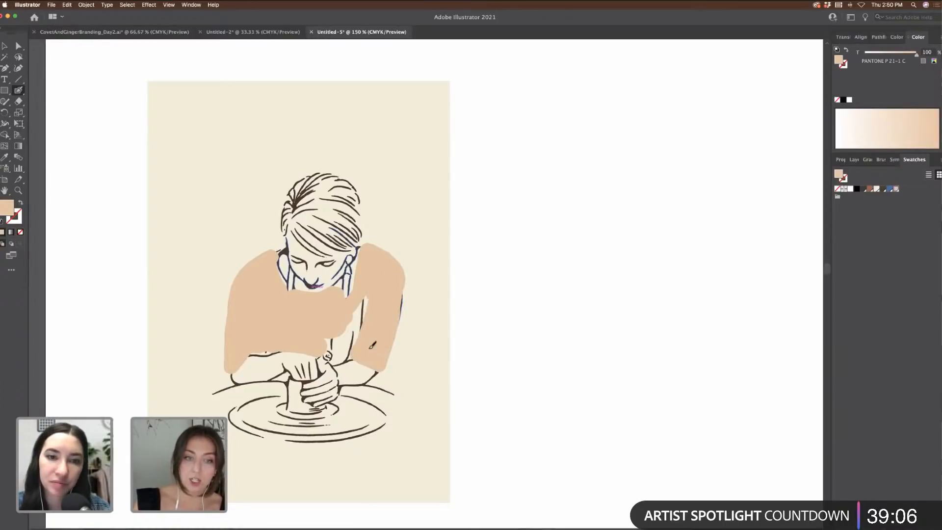
mouse_move(374, 300)
left_mouse_down()
mouse_move(354, 332)
mouse_move(350, 319)
mouse_move(326, 337)
mouse_move(334, 356)
mouse_move(352, 333)
mouse_move(345, 354)
left_mouse_up()
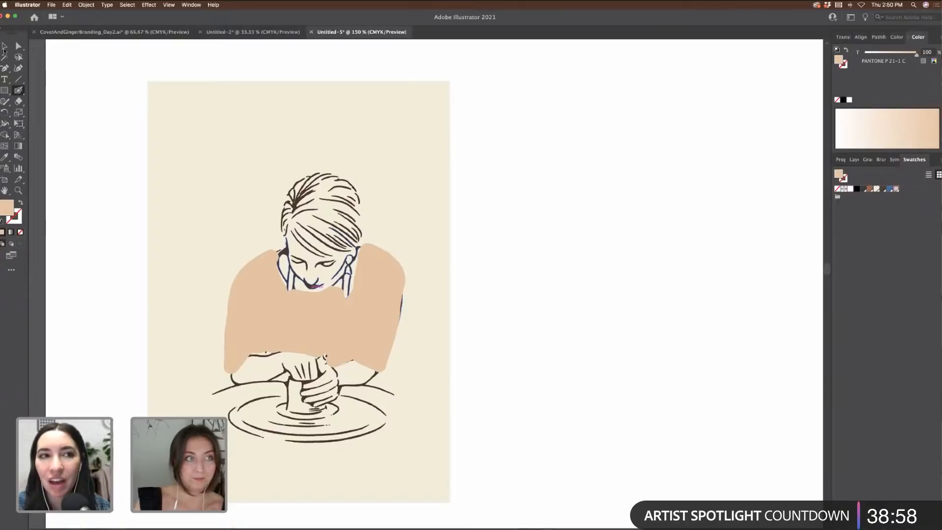
Step: Sample the shirt's peach colour and brush it over the clay lump under her fingers
left_click(5, 46)
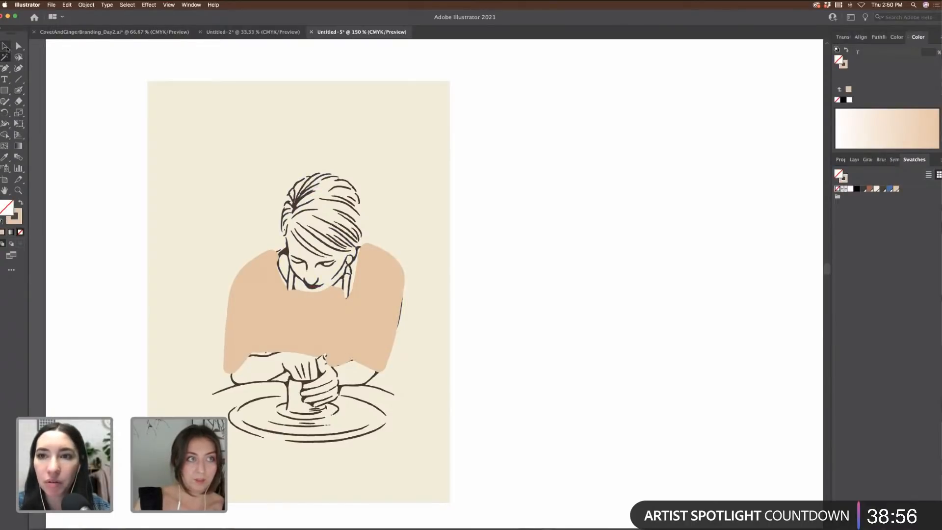
left_click(307, 193)
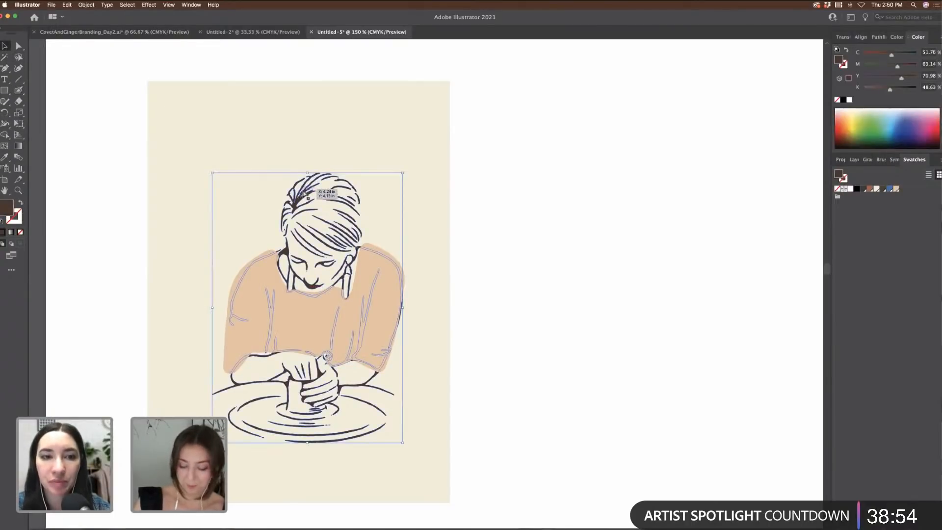
left_click(522, 362)
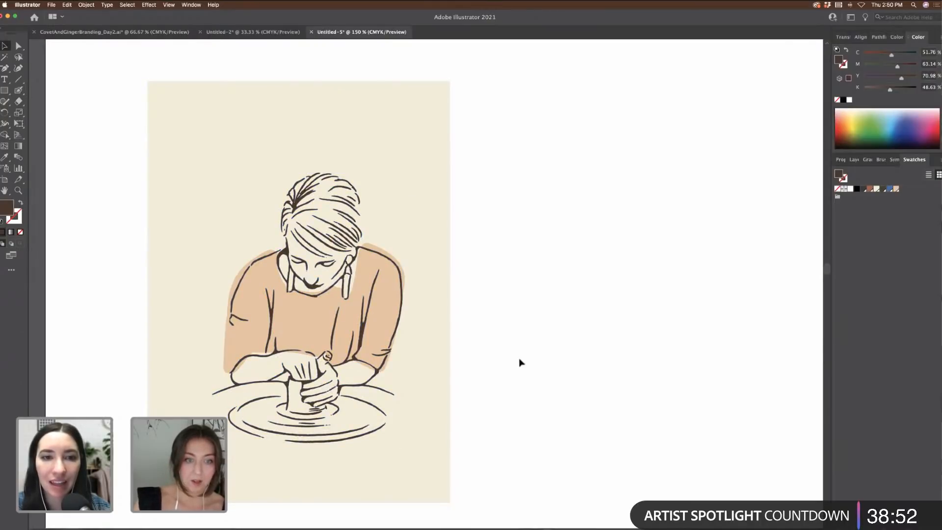
scroll(608, 375, "down", 5)
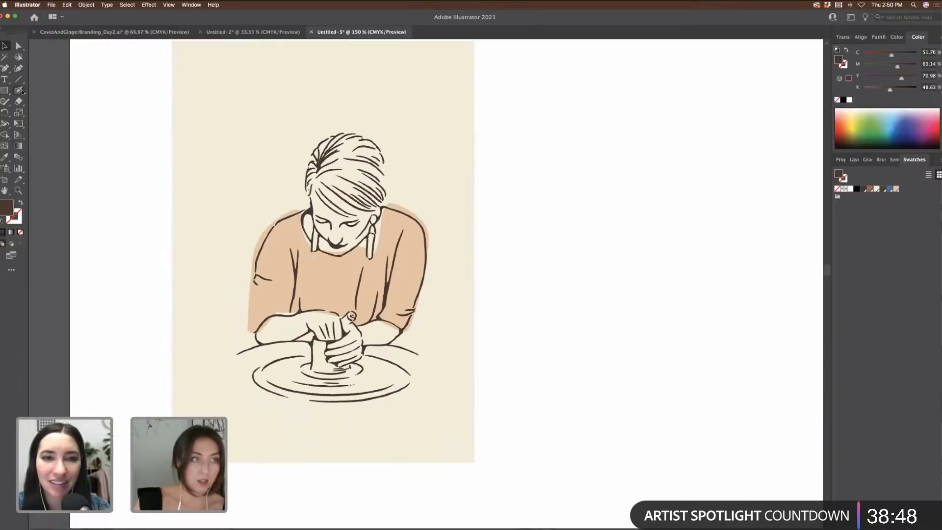
left_click(320, 294)
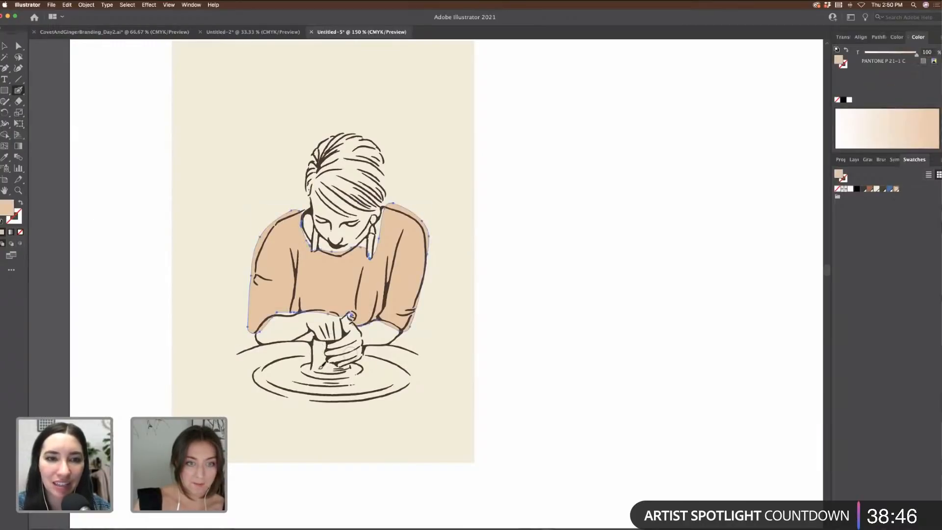
left_click_drag(319, 362, 333, 367)
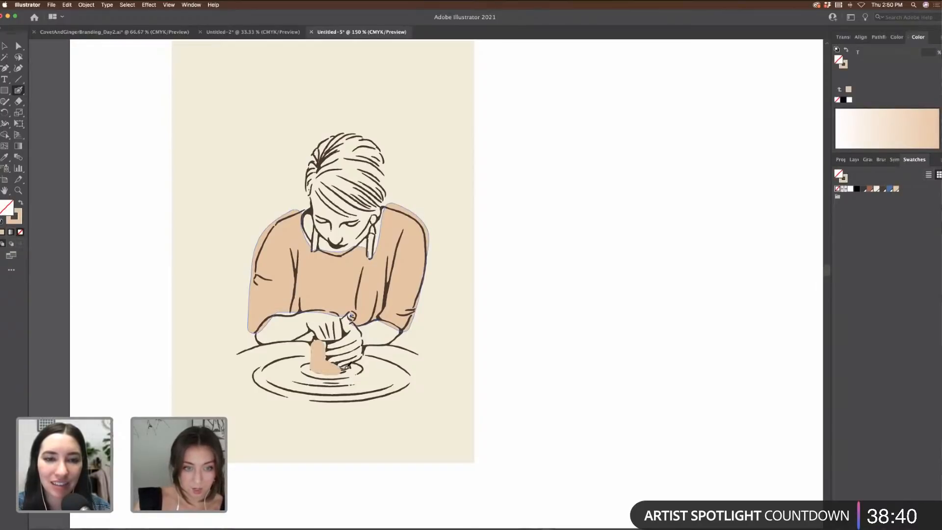
left_click_drag(348, 367, 328, 363)
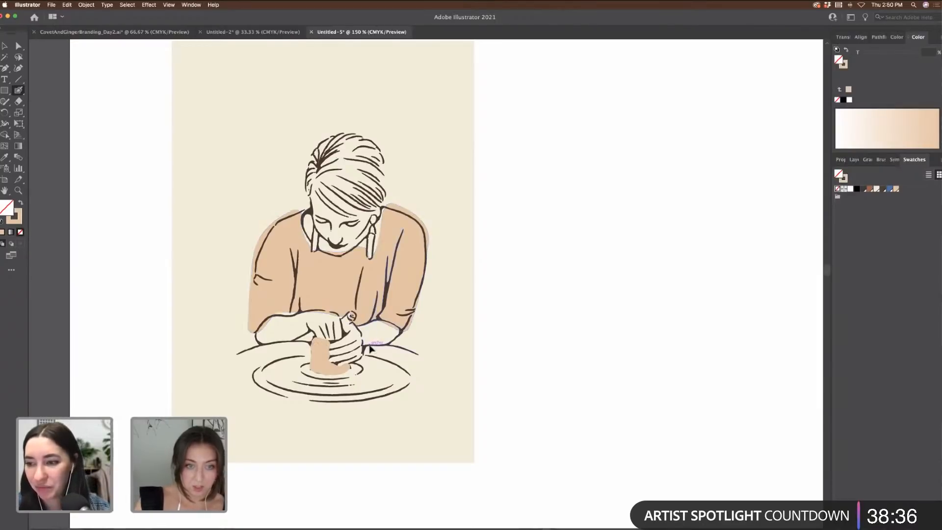
Step: Bring the potter line art in front of the clay fill
left_click(370, 345, "super")
key("super+shift+]")
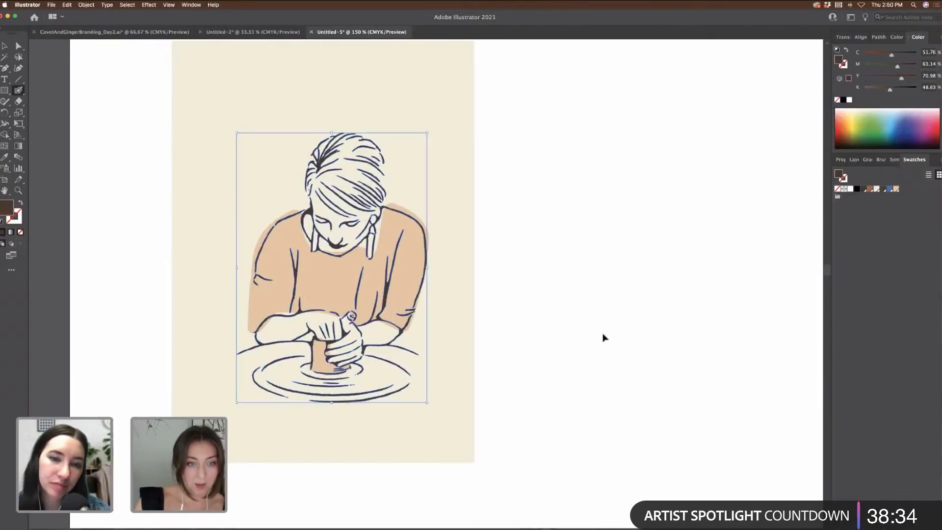
left_click(604, 336, "super")
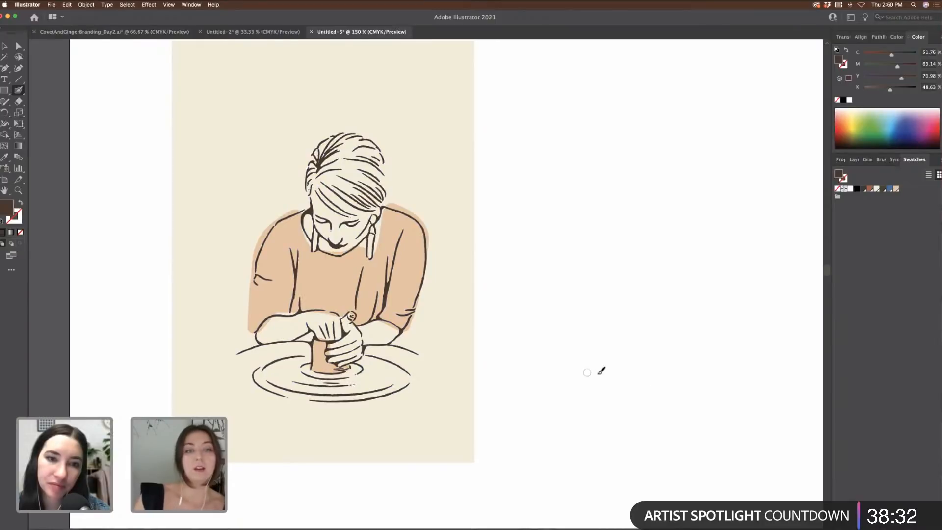
Step: Move the potter drawing slightly higher on the card
scroll(453, 273, "right", 3)
key("v")
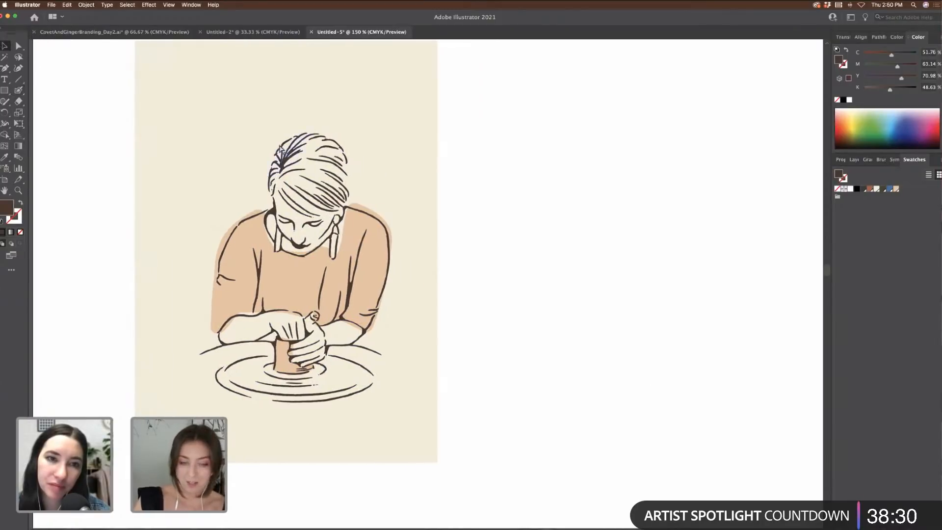
key("super+minus")
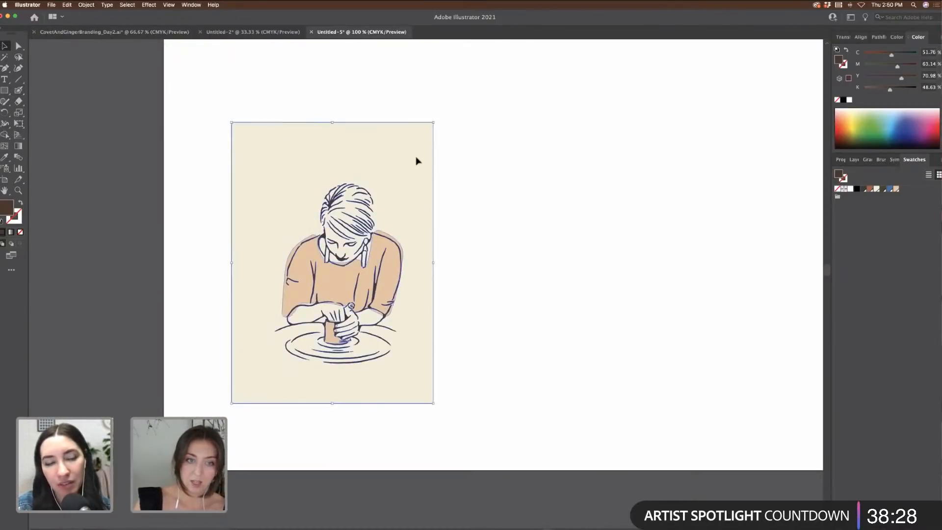
mouse_move(393, 265)
left_mouse_down()
mouse_move(363, 243)
mouse_move(393, 254)
left_mouse_up()
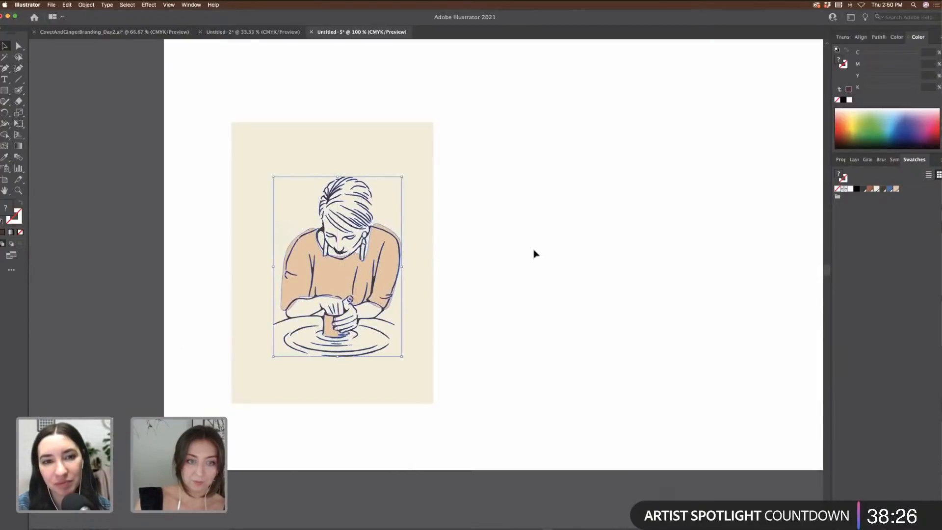
left_click(533, 253)
key("super+minus")
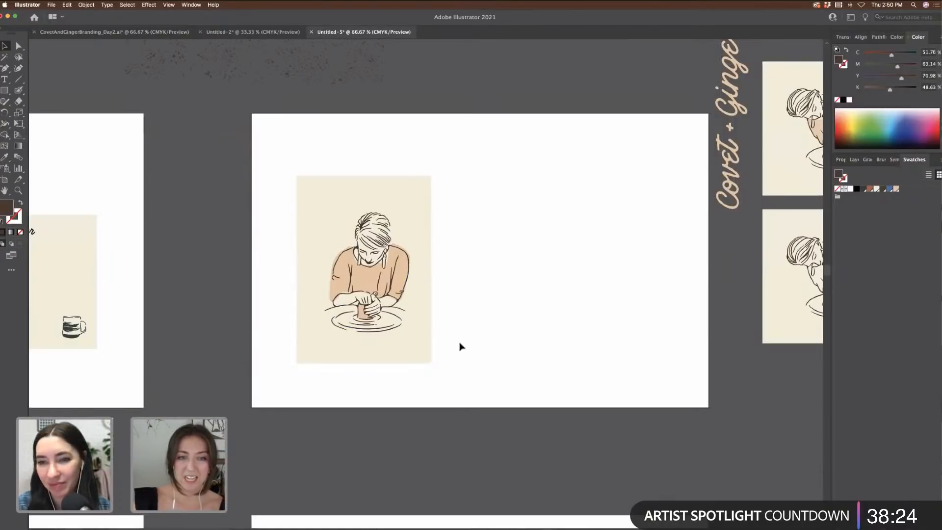
Step: Nudge the potter line art group slightly up and left
left_click_drag(461, 347, 317, 200)
left_click_drag(390, 248, 388, 249)
scroll(555, 229, "right", 3)
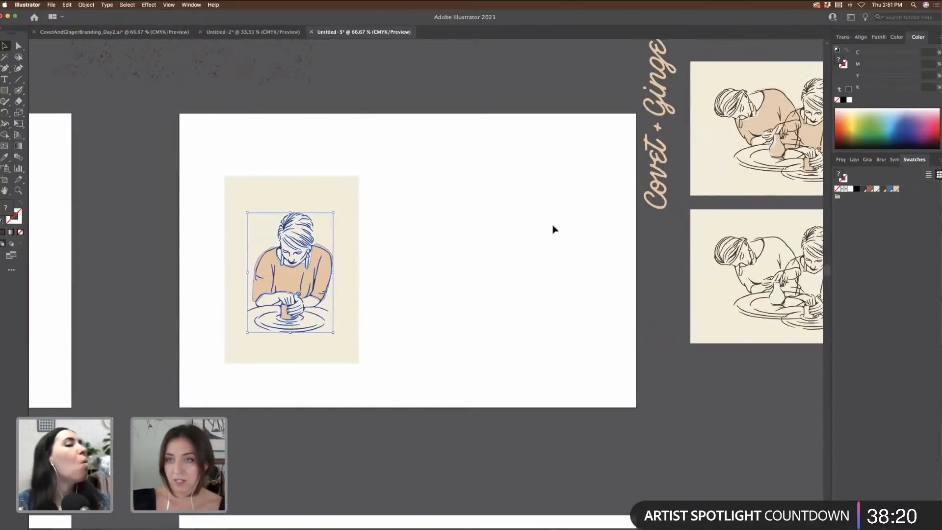
scroll(553, 228, "right", 5)
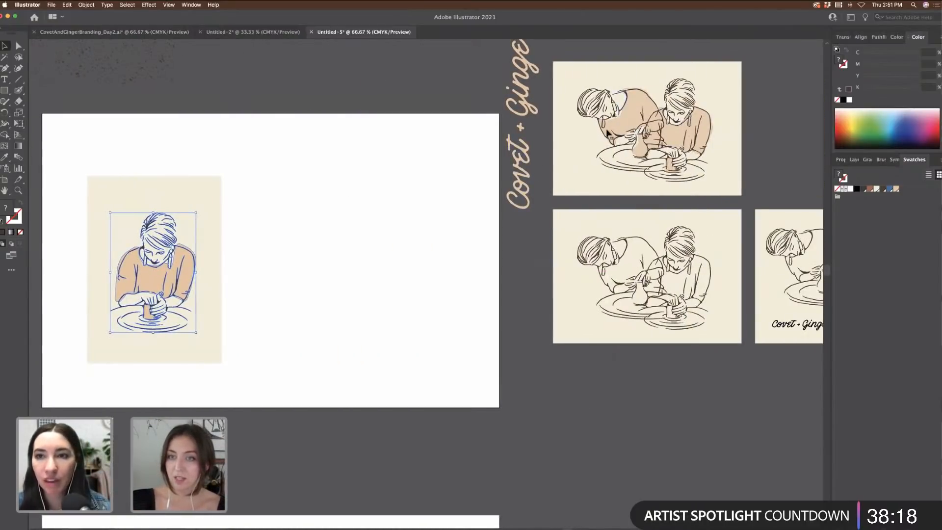
scroll(662, 284, "left", 1)
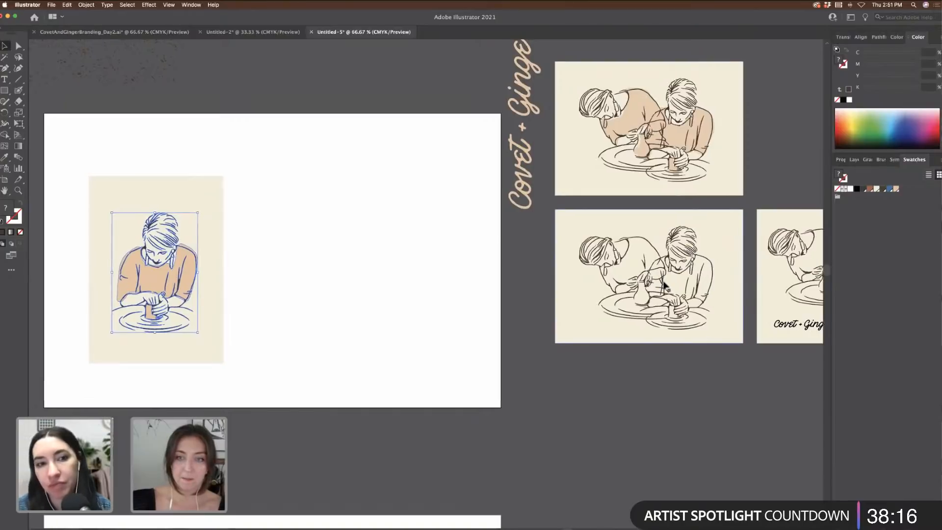
scroll(664, 284, "left", 3)
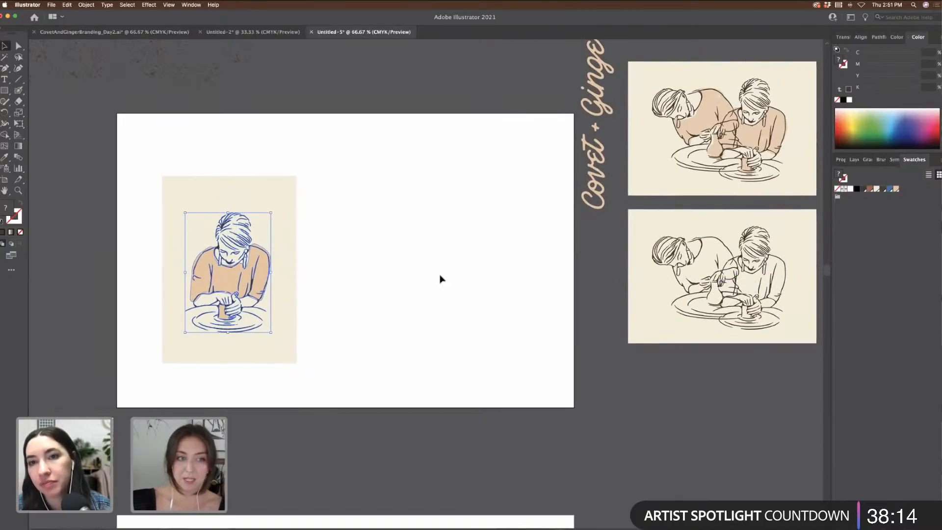
scroll(466, 267, "left", 20)
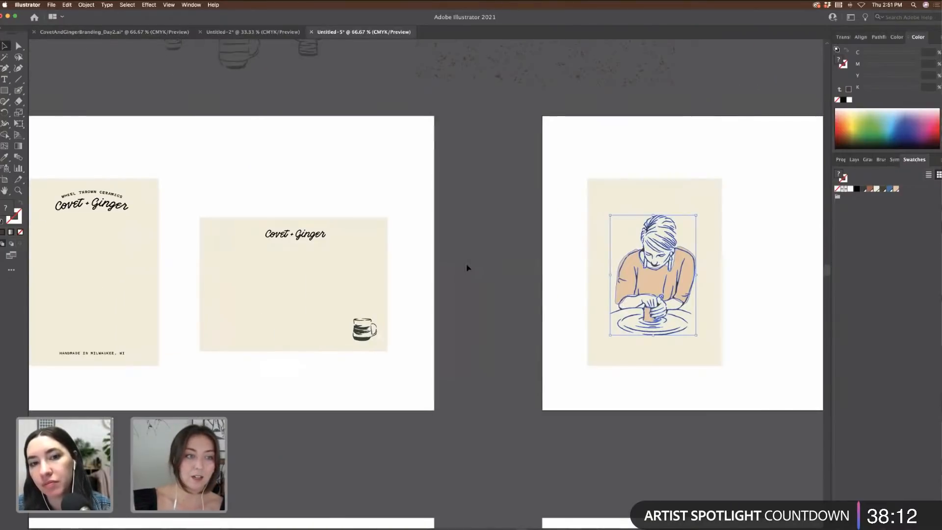
scroll(467, 268, "up", 4)
Step: Select and copy the three badge logos in CovetAndGingerBranding_Day2
left_click(151, 32)
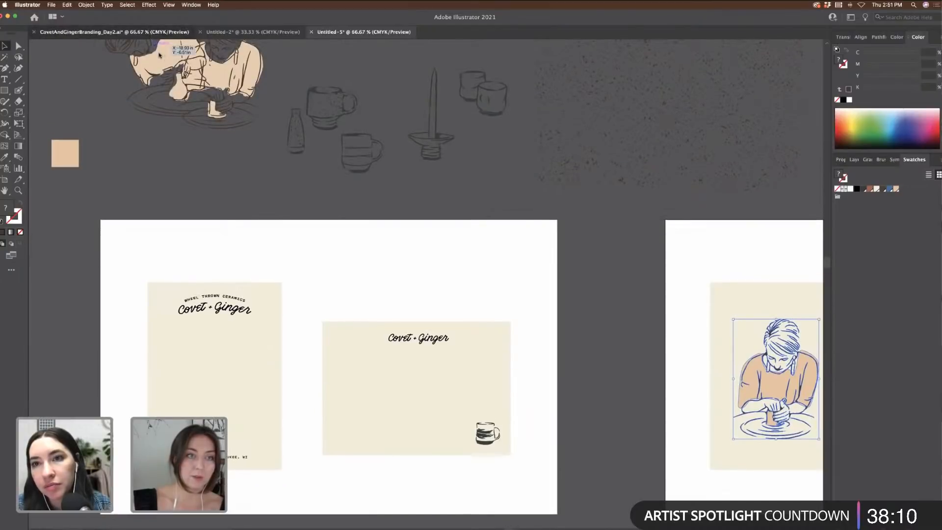
left_click(425, 265)
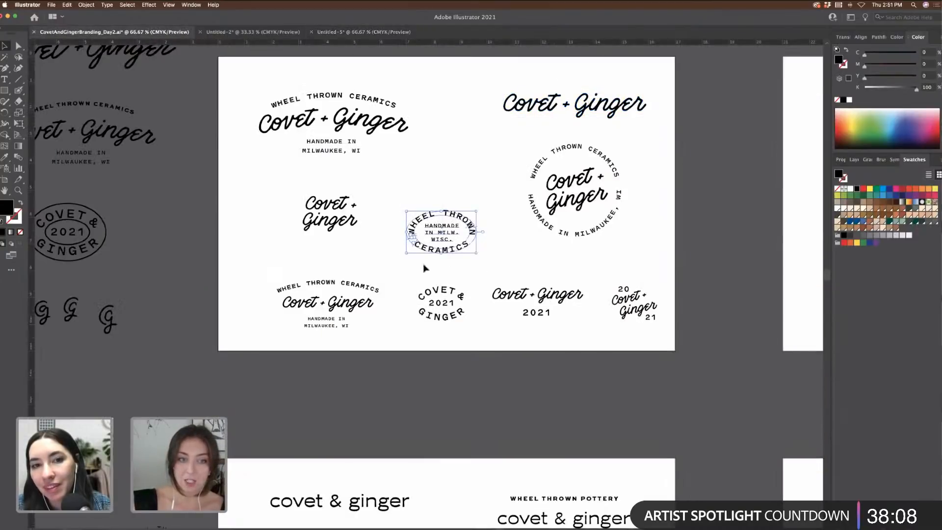
left_click_drag(644, 264, 529, 150)
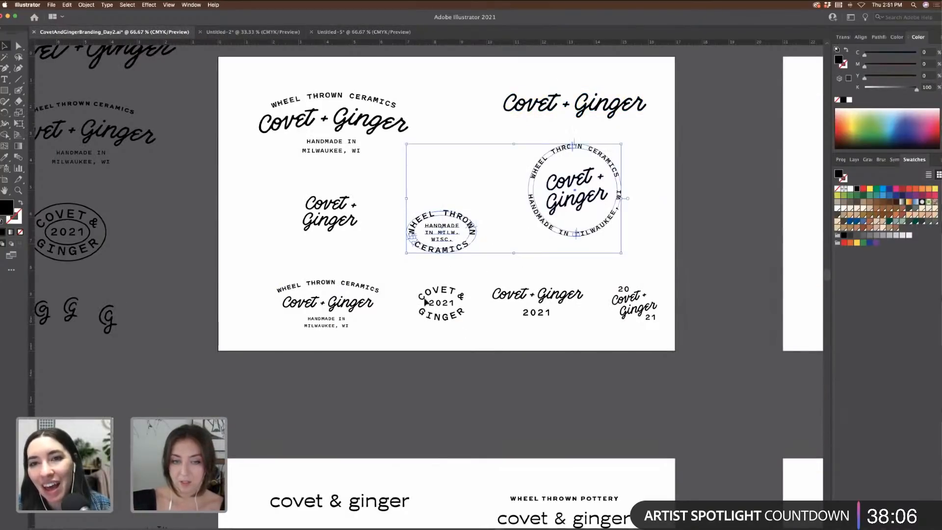
left_click_drag(407, 277, 406, 277)
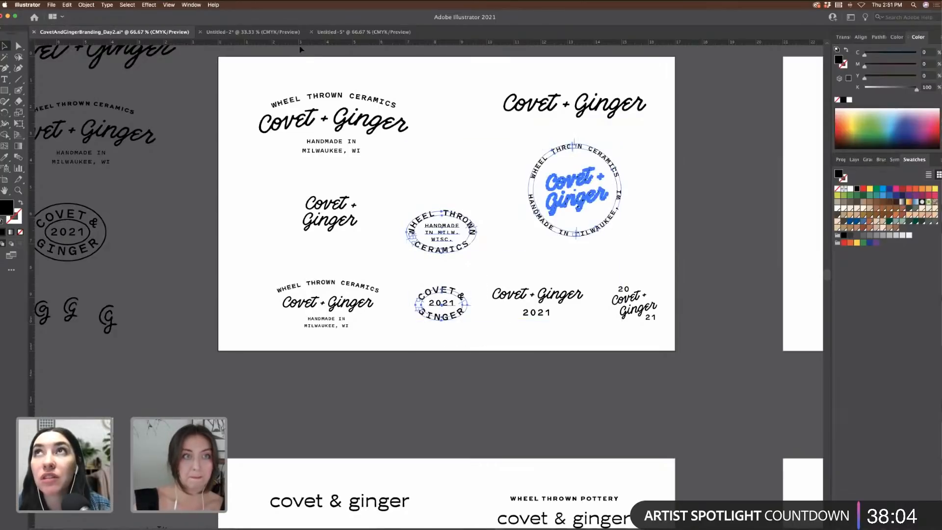
key("v")
Step: Paste the three badges into the mockup above the card artboard
scroll(415, 126, "right", 12)
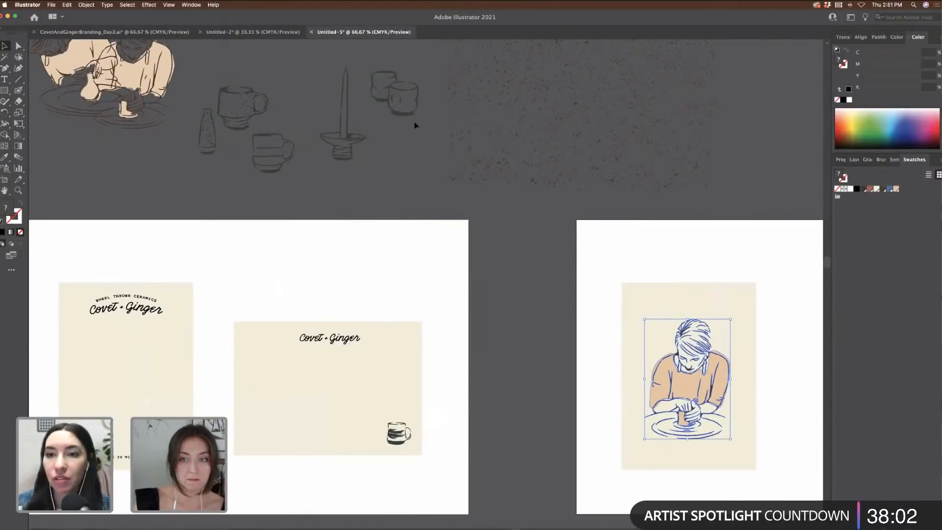
scroll(415, 126, "right", 5)
key("cmd+v")
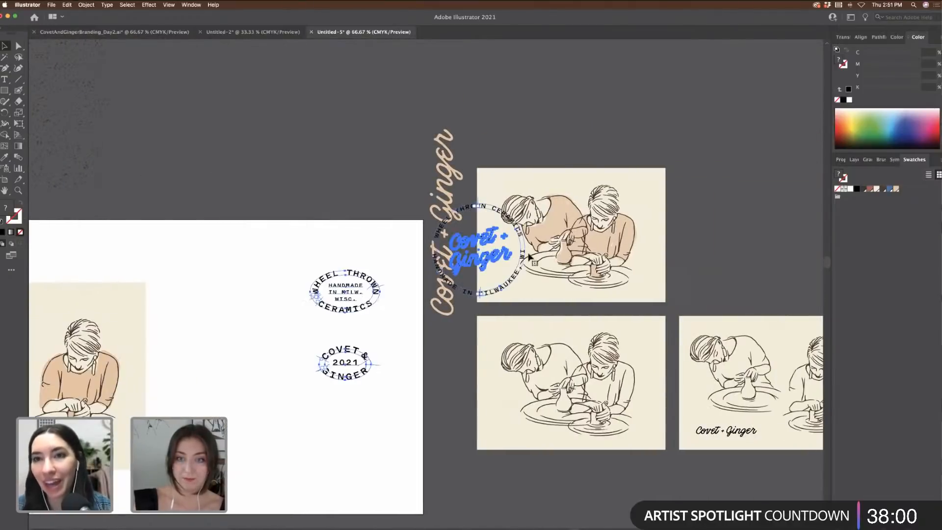
left_click_drag(485, 245, 359, 77)
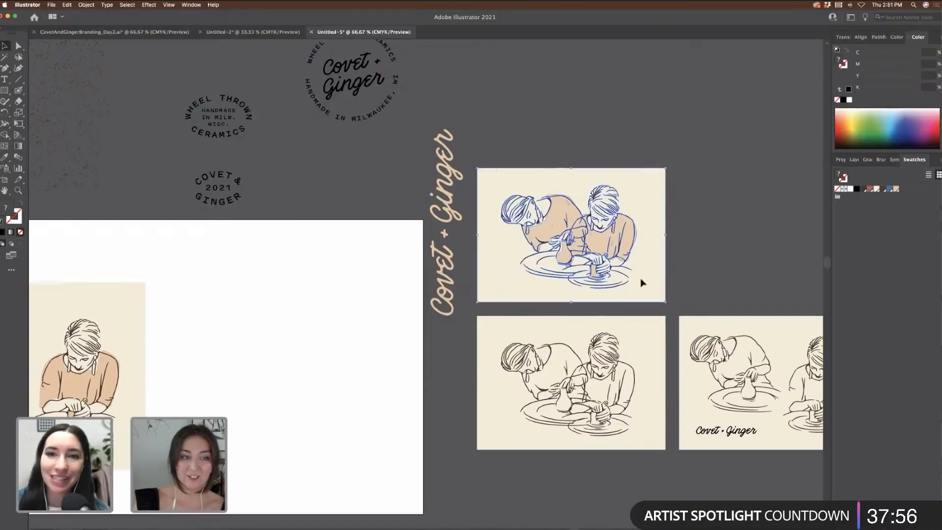
Step: Move the two-potter illustration onto the white artboard
left_click_drag(642, 280, 364, 381)
left_click(397, 390)
scroll(397, 389, "down", 3)
scroll(396, 389, "left", 2)
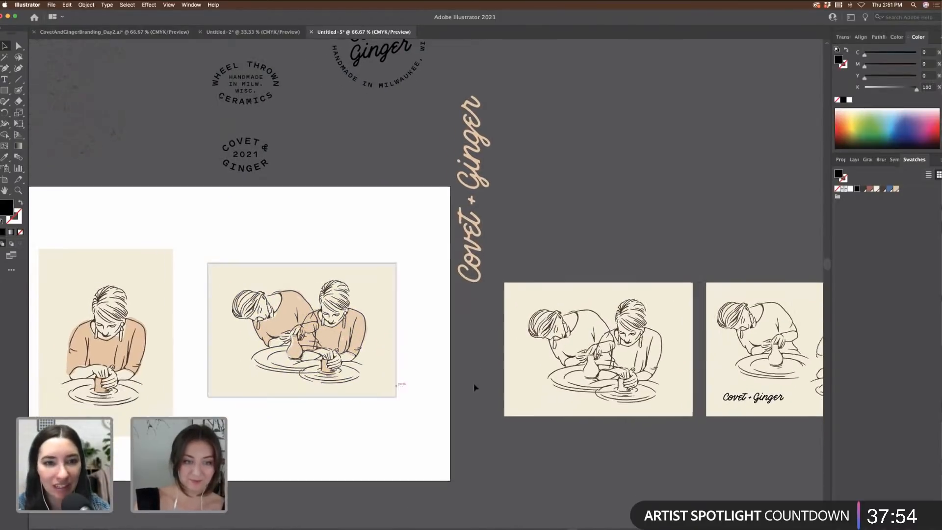
key("super+equal")
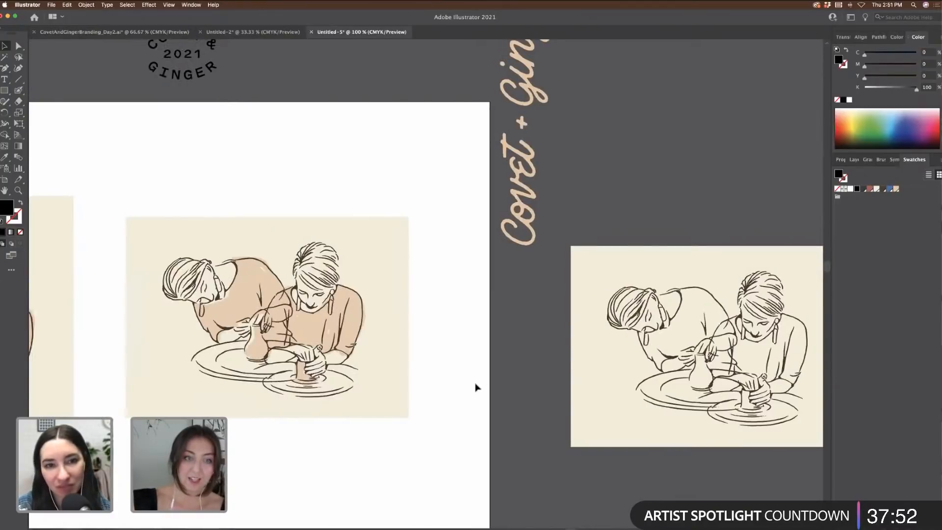
scroll(478, 383, "left", 5)
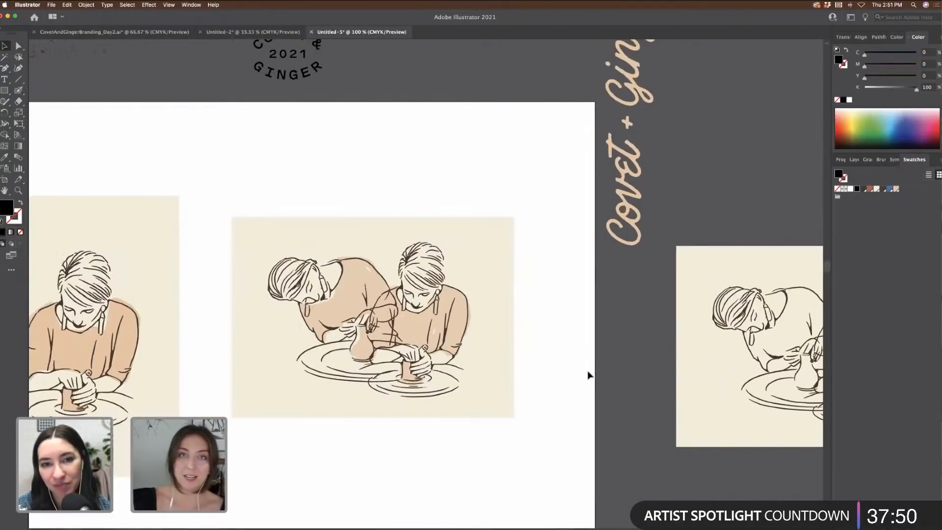
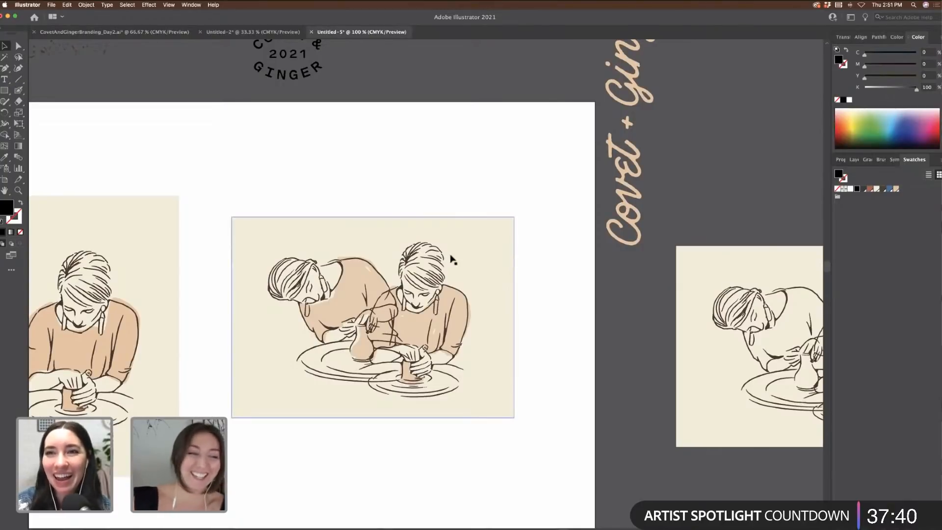
Step: Alt-drag a copy of the Wheel Thrown Ceramics badge onto the pottery artboard and zoom in on it
scroll(452, 259, "down", 1)
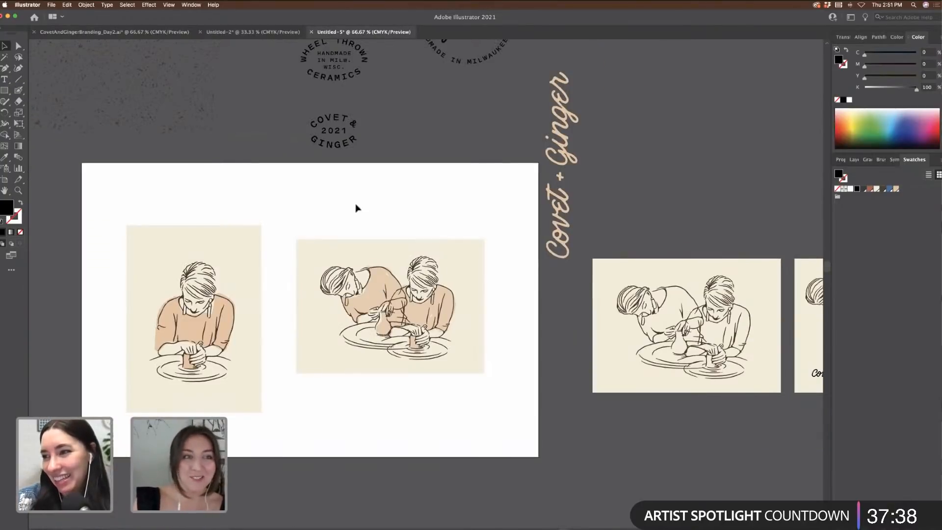
scroll(416, 192, "up", 3)
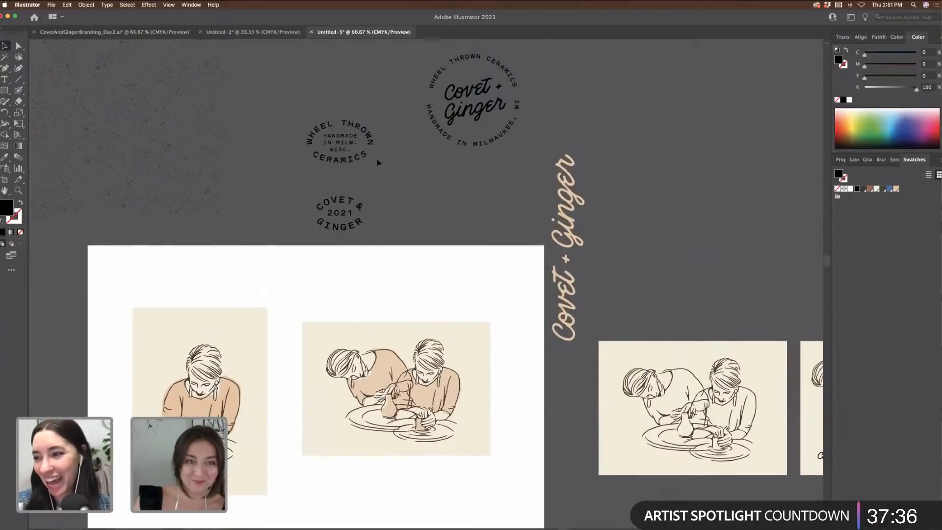
left_click_drag(370, 142, 341, 448)
key("super+equal")
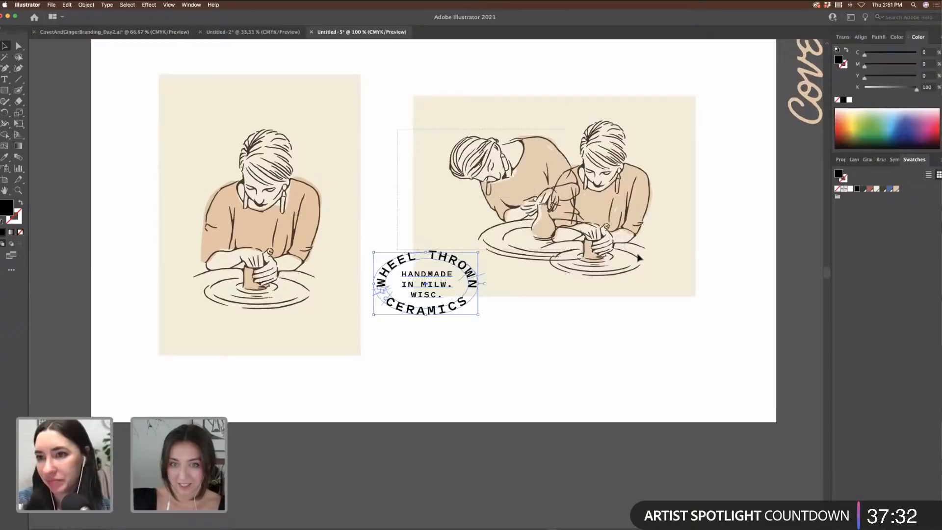
Step: Shift the two-potters illustration slightly, then shrink the badge and place it lower-left on that card
left_click(638, 230)
left_click_drag(597, 259, 613, 256)
left_click_drag(470, 343, 469, 340)
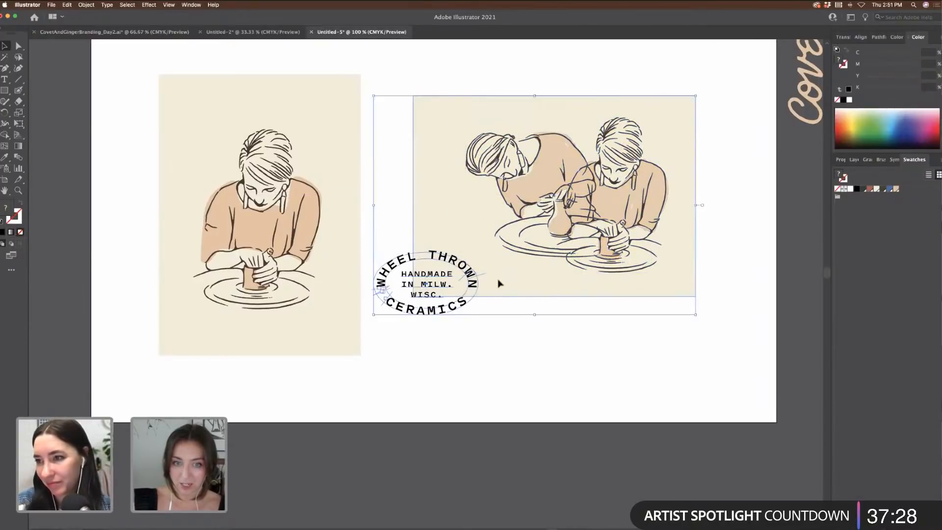
left_click(499, 281, "shift")
left_click_drag(464, 271, 522, 273)
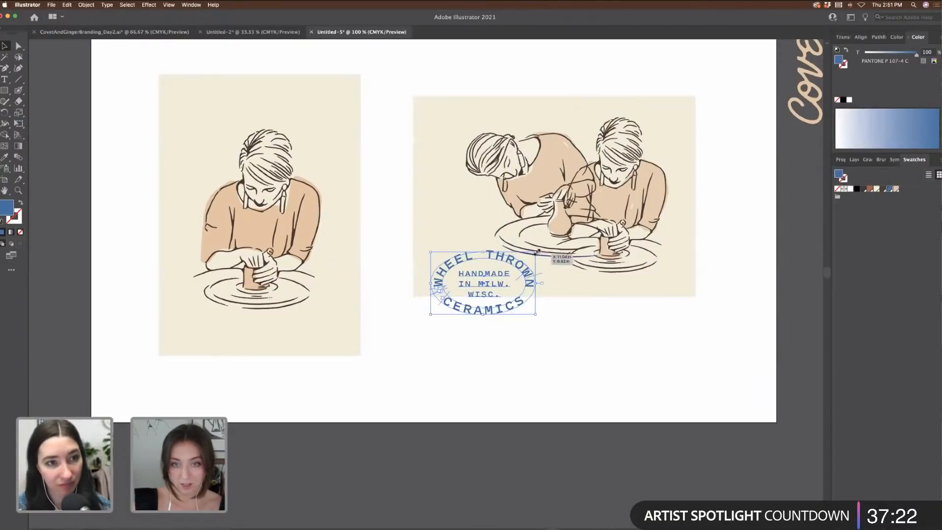
left_click_drag(536, 252, 504, 232)
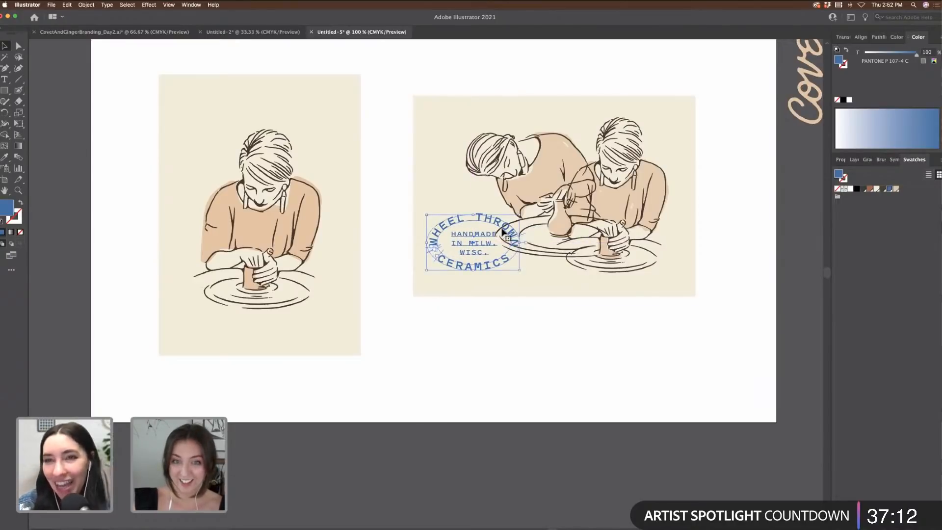
key("Right")
key("Right")
key("Right")
key("Right")
key("Right")
key("Right")
key("Right")
key("Right")
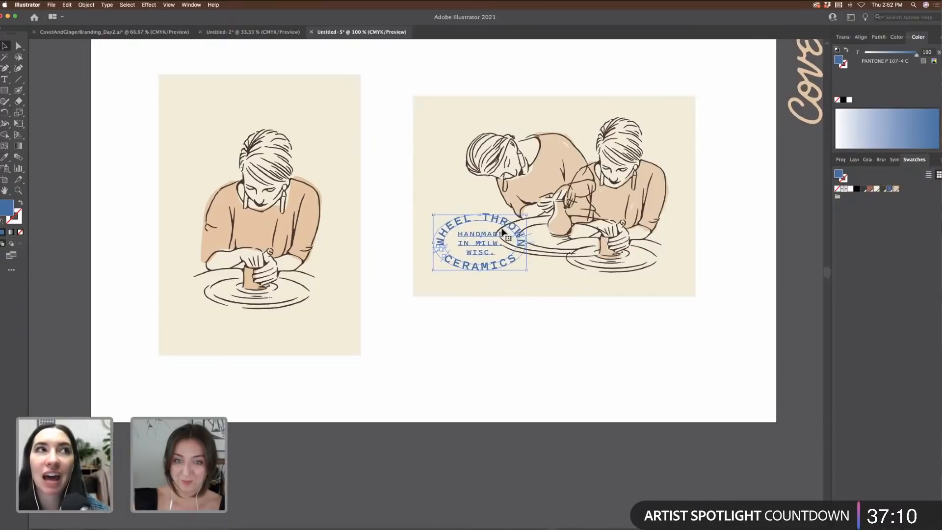
key("Right")
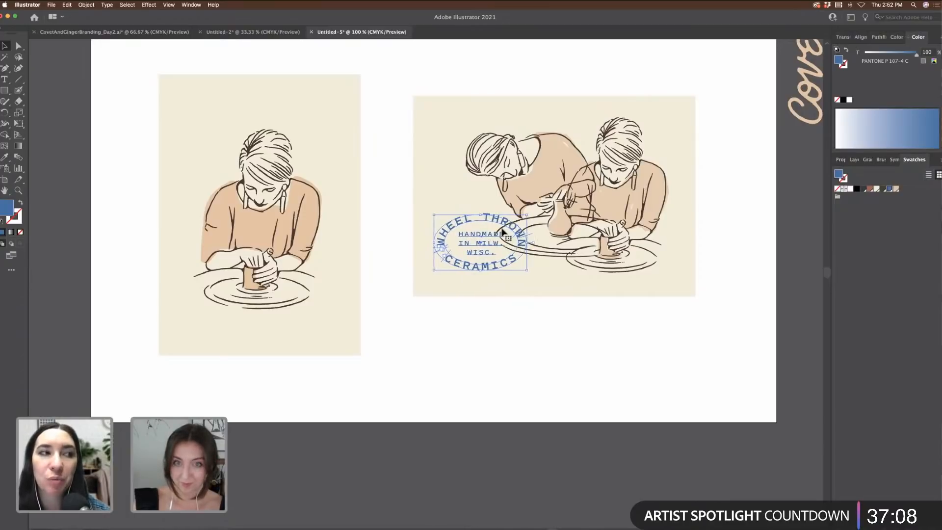
Step: Set the badge's transparency blend mode to Multiply
left_click(840, 159)
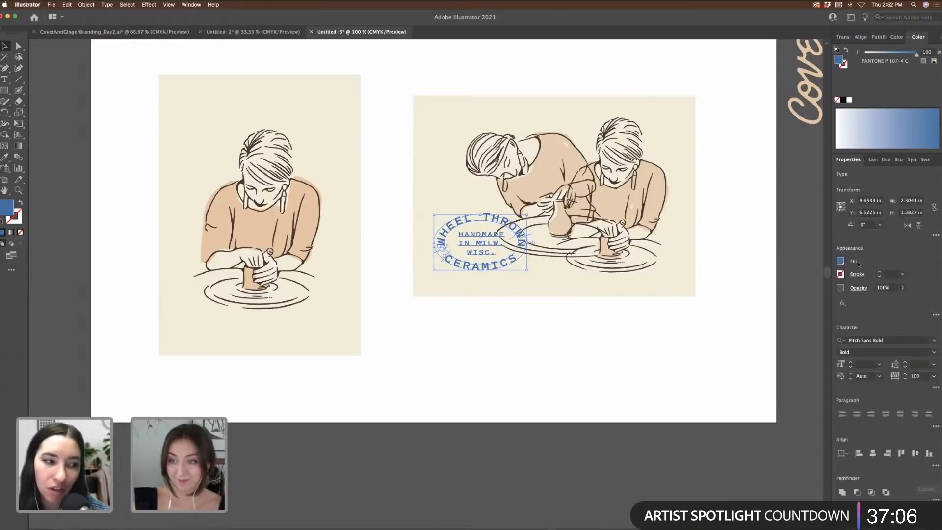
left_click(859, 290)
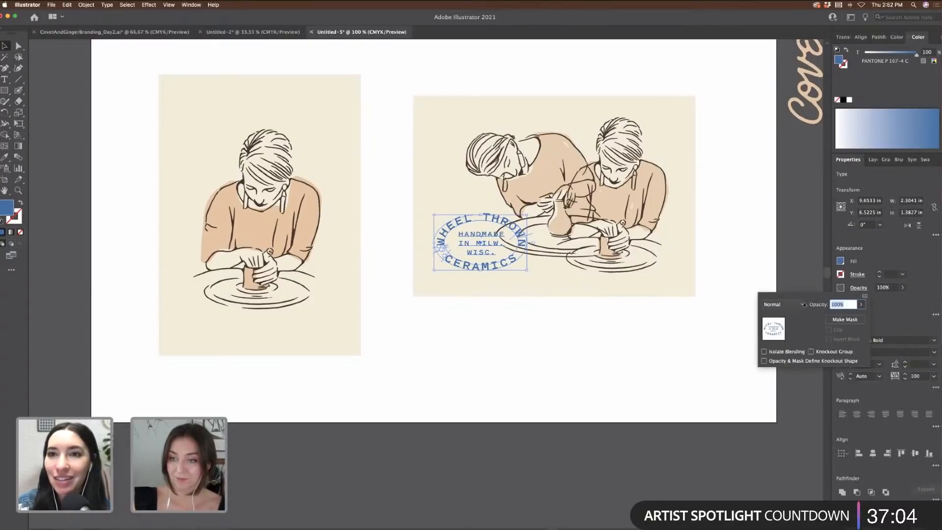
left_click(801, 304)
left_click(789, 339)
left_click(664, 341)
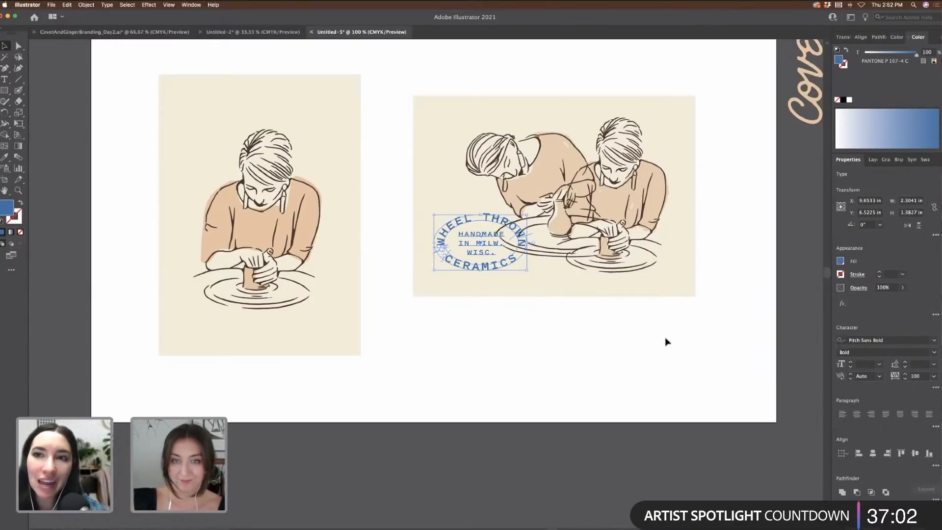
left_click(700, 340)
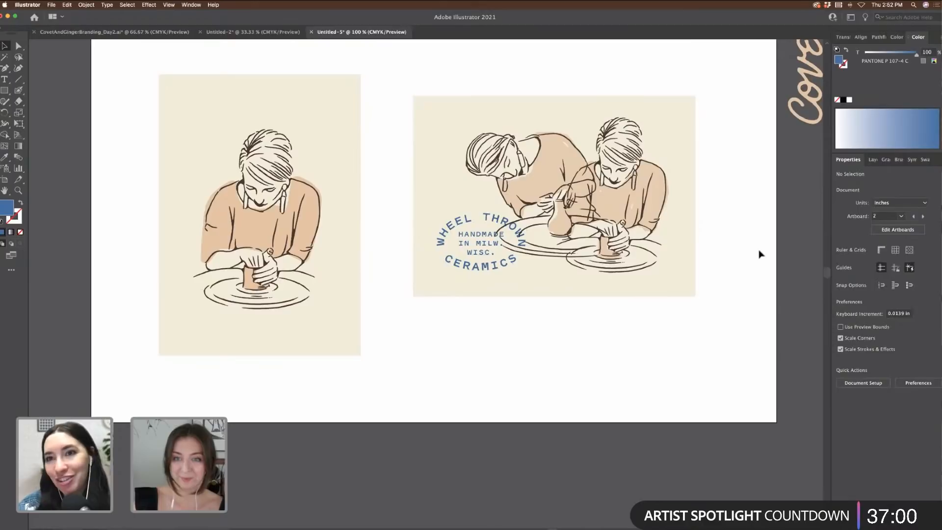
Step: Nudge the two-potters illustration slightly upward and zoom out to the whole artboard
left_click(654, 165)
left_click_drag(650, 187, 651, 186)
left_click(739, 188)
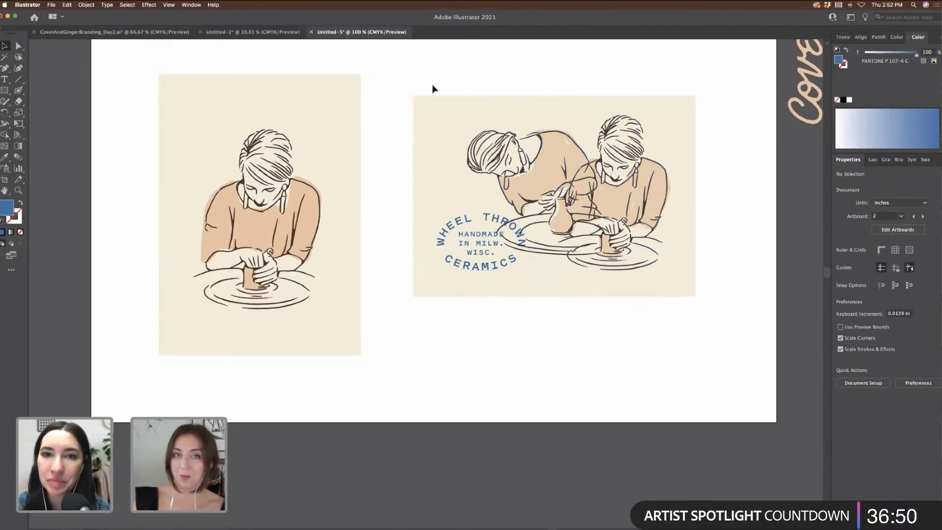
key("super+minus")
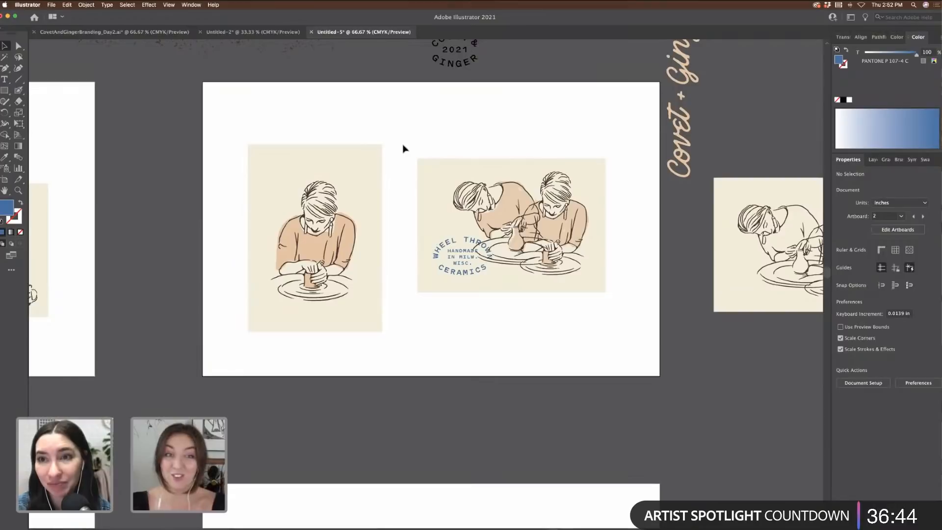
scroll(402, 148, "left", 10)
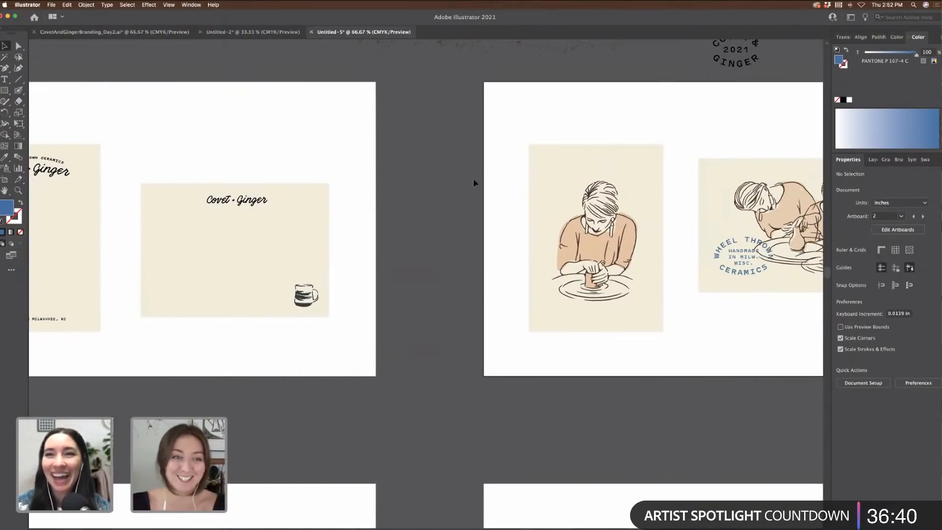
scroll(476, 183, "left", 3)
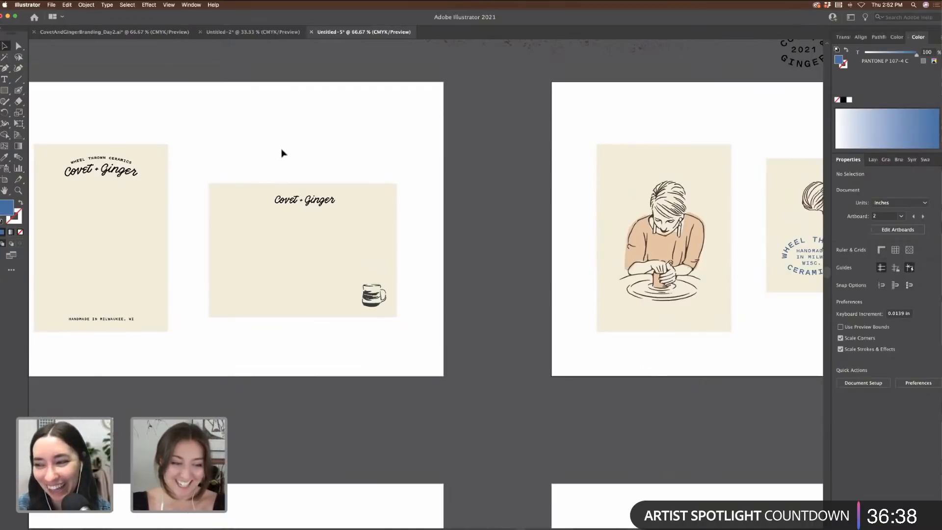
scroll(282, 154, "left", 4)
scroll(300, 153, "right", 8)
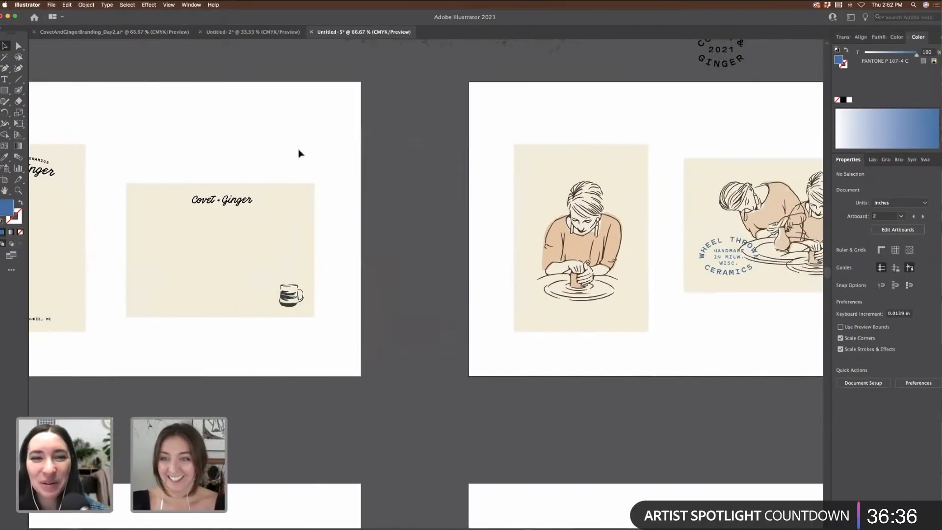
scroll(300, 154, "right", 10)
key("super+equal")
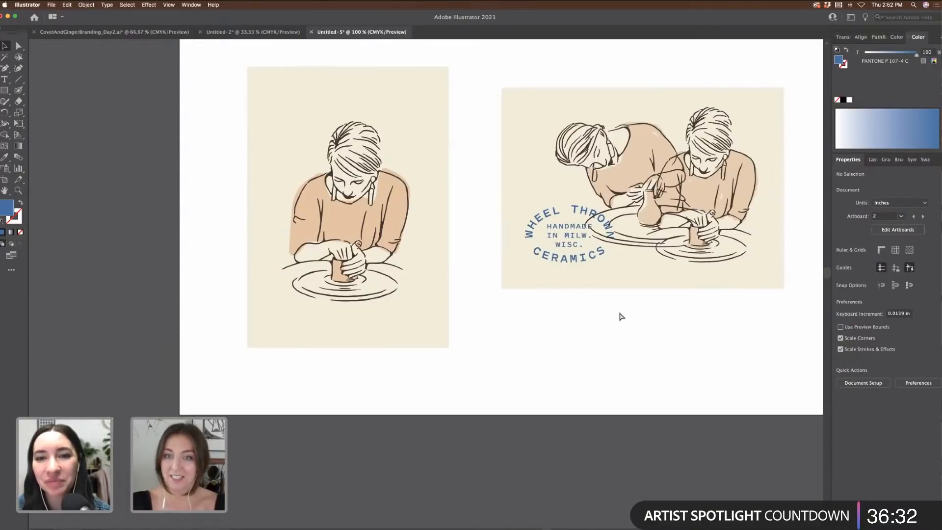
key("super+minus")
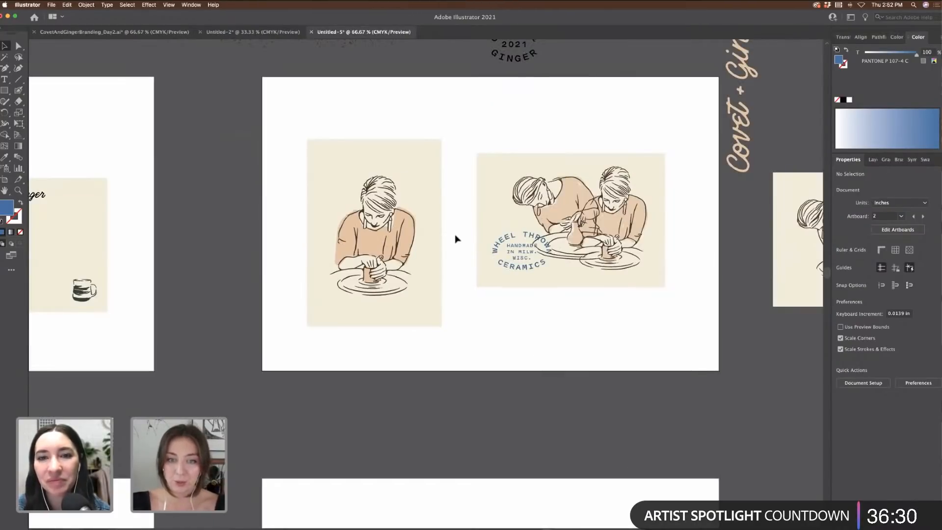
left_click(531, 276)
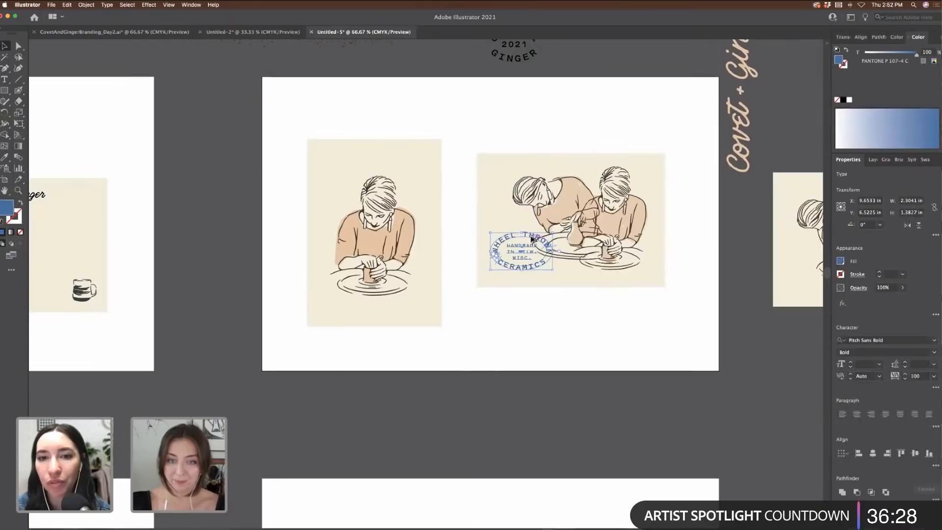
Step: Move the badge to the upper left of the portrait card and align it with the illustration
left_click_drag(446, 290, 354, 163)
left_click(414, 275, "shift")
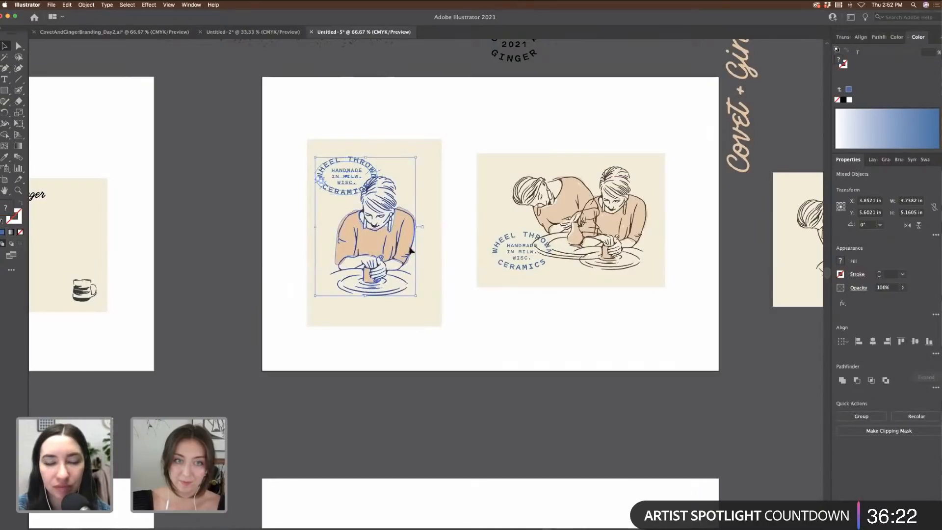
left_click_drag(407, 270, 411, 250)
left_click(487, 128)
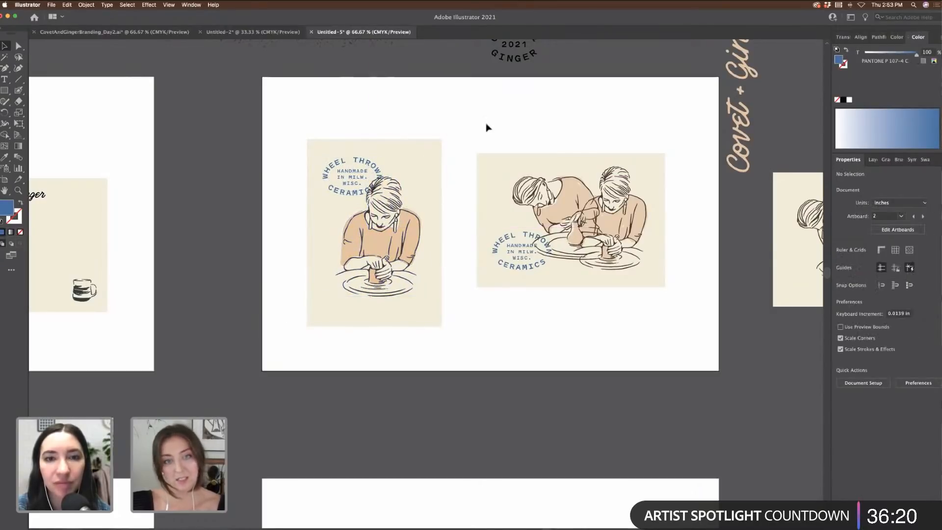
Step: Recolour the woman-at-the-wheel line art brown and the portrait card's badge dark brown
scroll(530, 108, "right", 8)
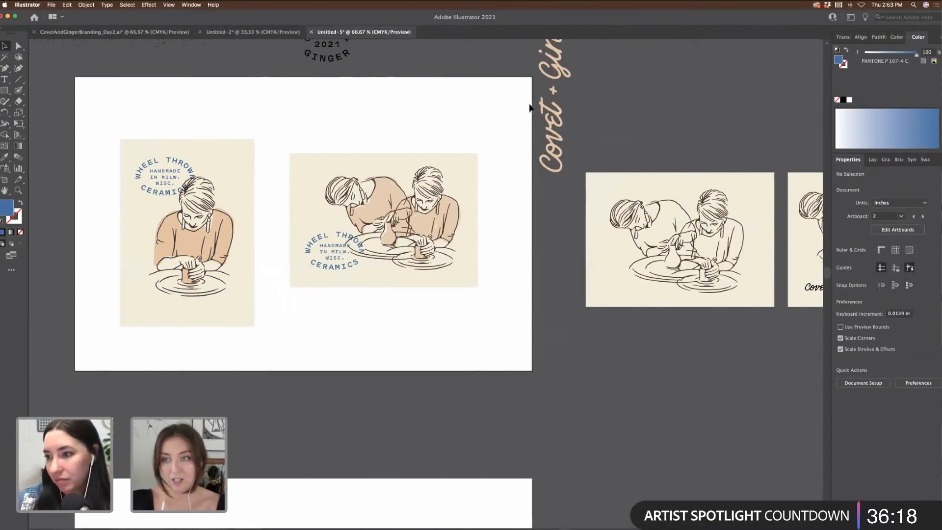
left_click(925, 160)
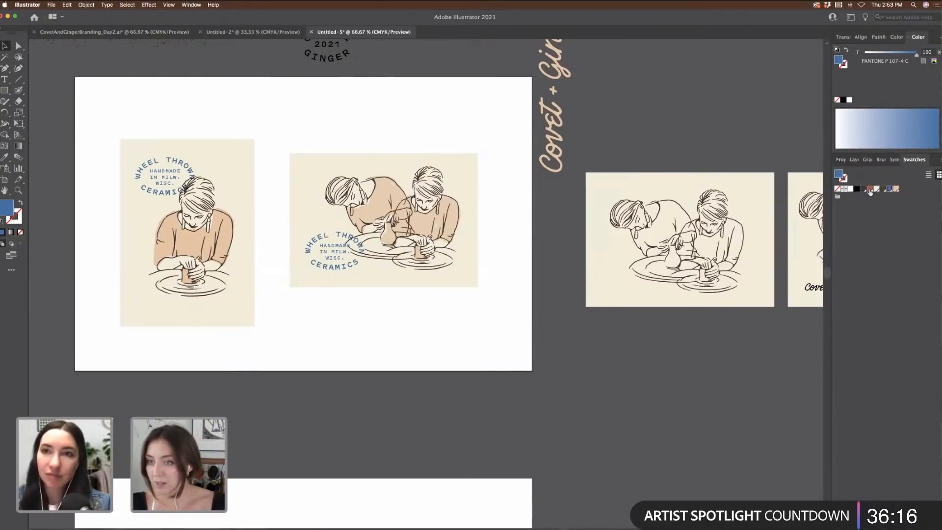
left_click(209, 194)
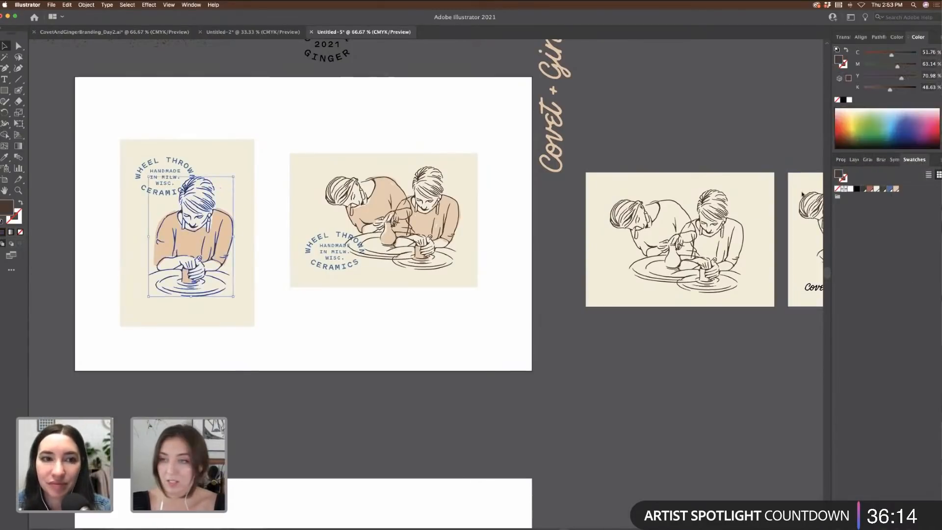
left_click(871, 190)
left_click(369, 97)
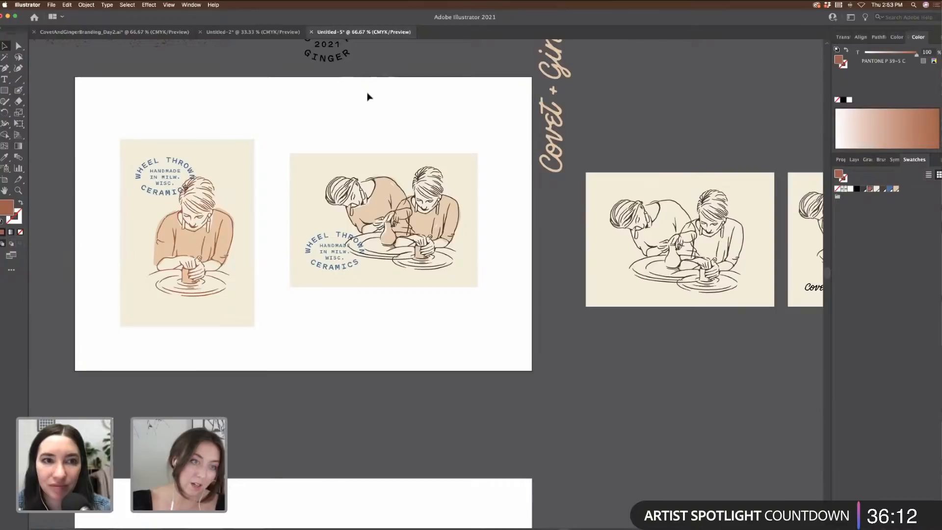
scroll(369, 97, "left", 3)
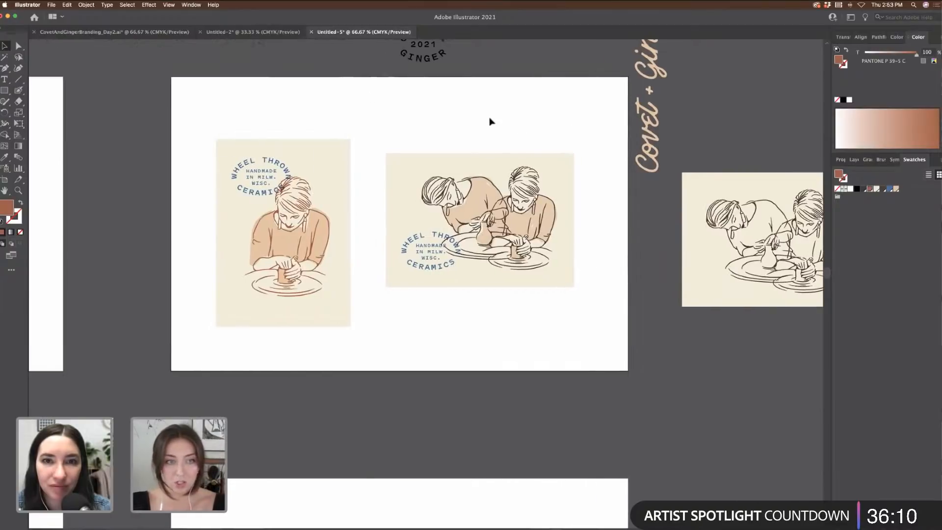
left_click(270, 197)
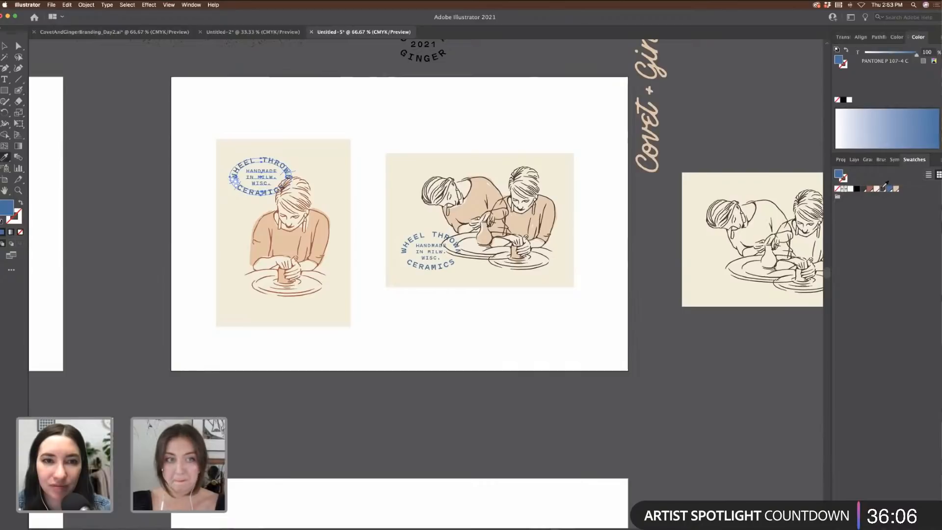
left_click(887, 187)
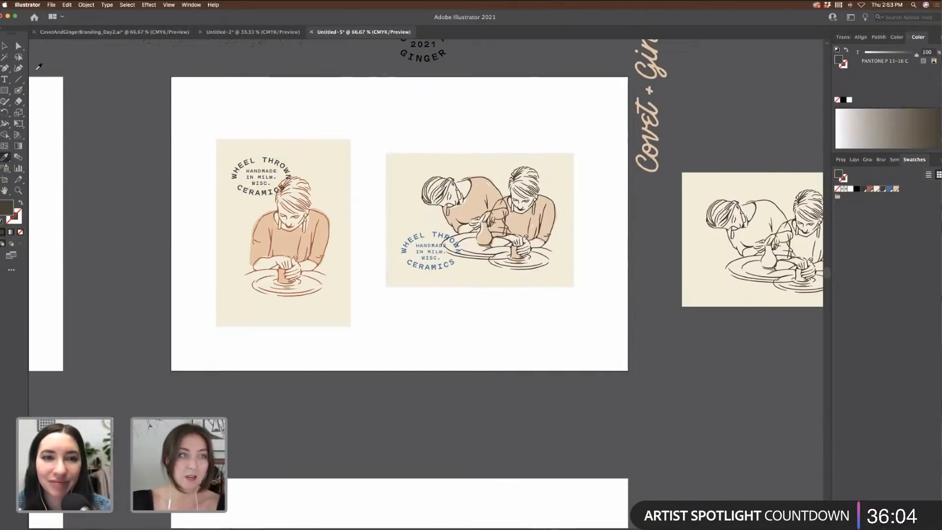
key("v")
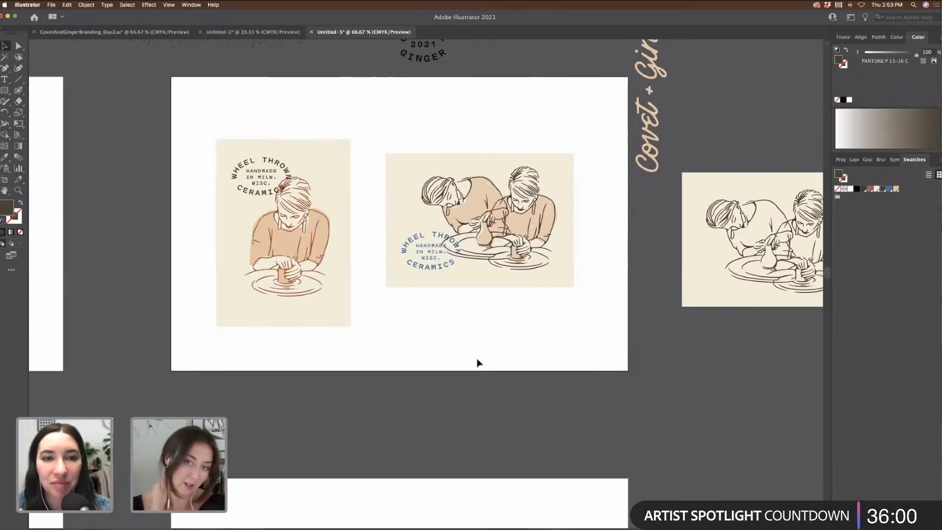
Step: Check the landscape two-potter card's PANTONE fill, then zoom out to 50%
key("super+equal")
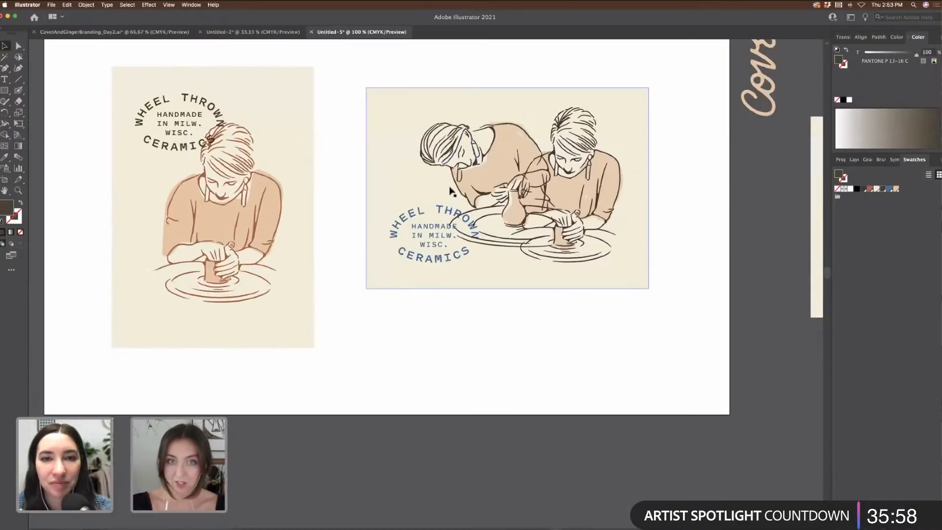
scroll(404, 219, "up", 2)
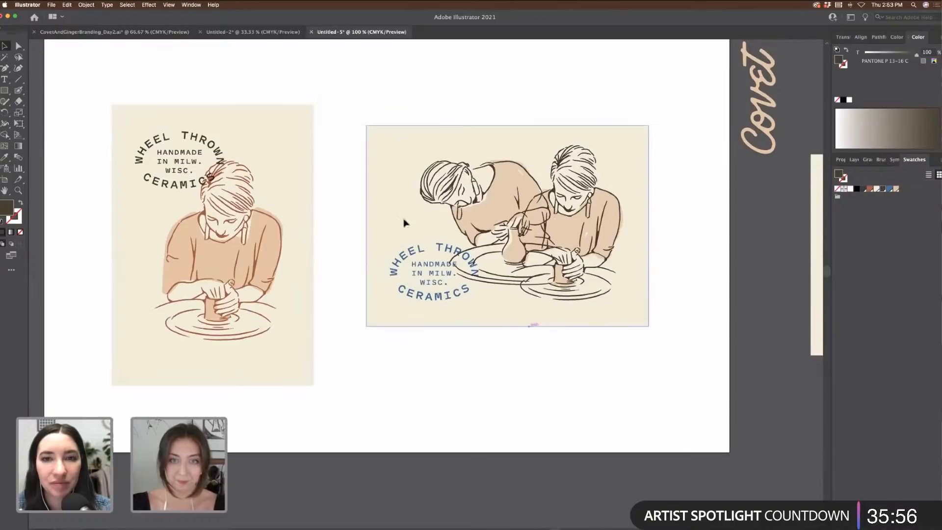
scroll(357, 134, "left", 3)
left_click(571, 143)
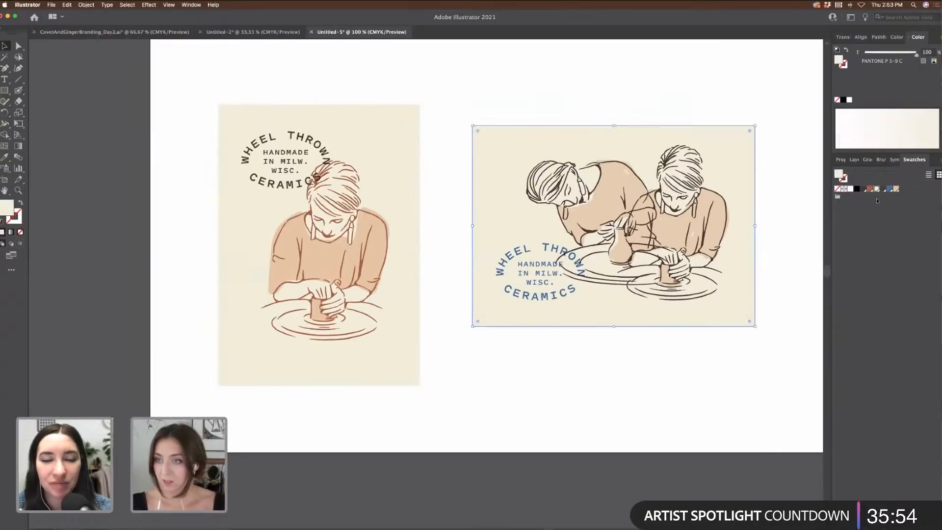
left_click(633, 410)
key("super+minus")
key("super+minus")
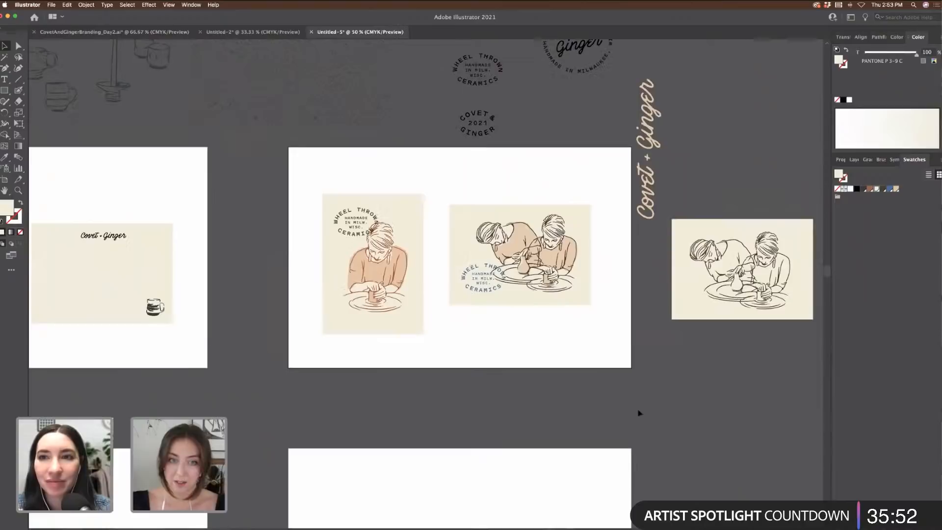
Step: Place the plain line-art two-potter card below the stamped card and raise both together
left_click_drag(496, 221, 493, 211)
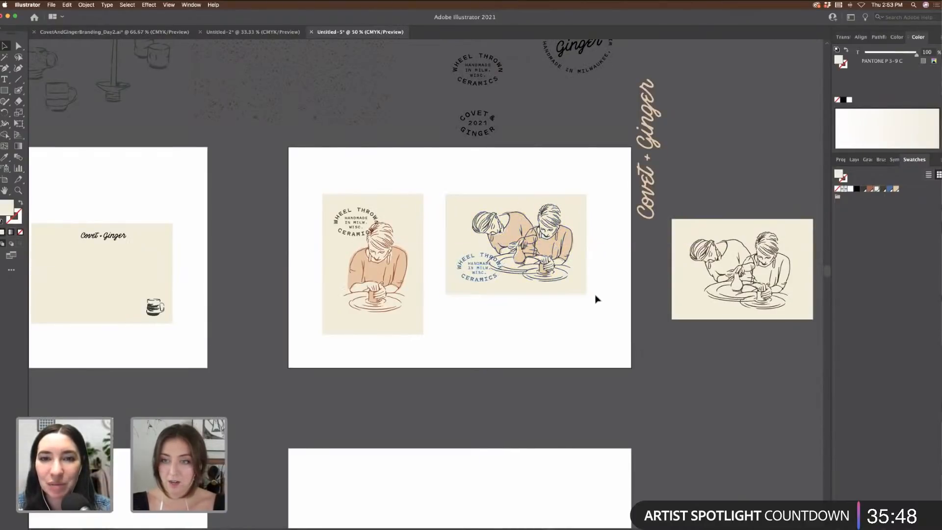
scroll(671, 310, "right", 4)
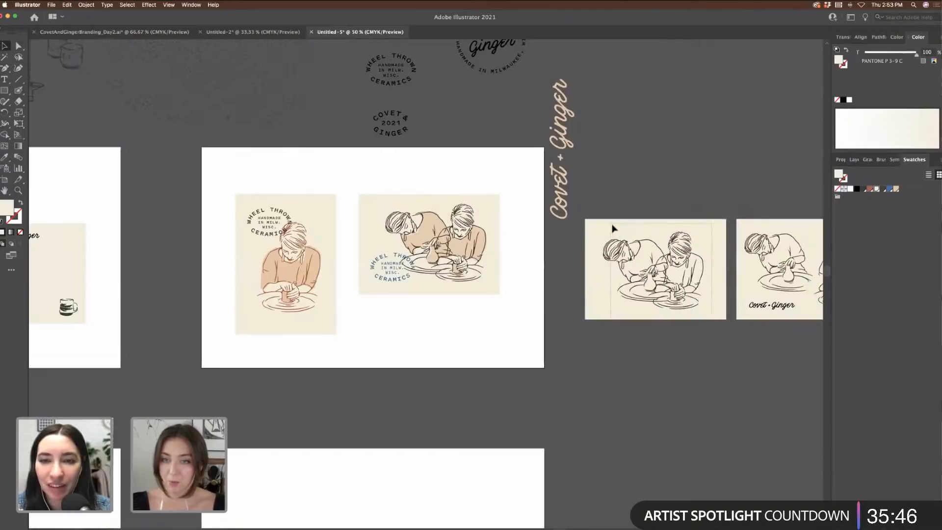
left_click_drag(613, 229, 385, 312)
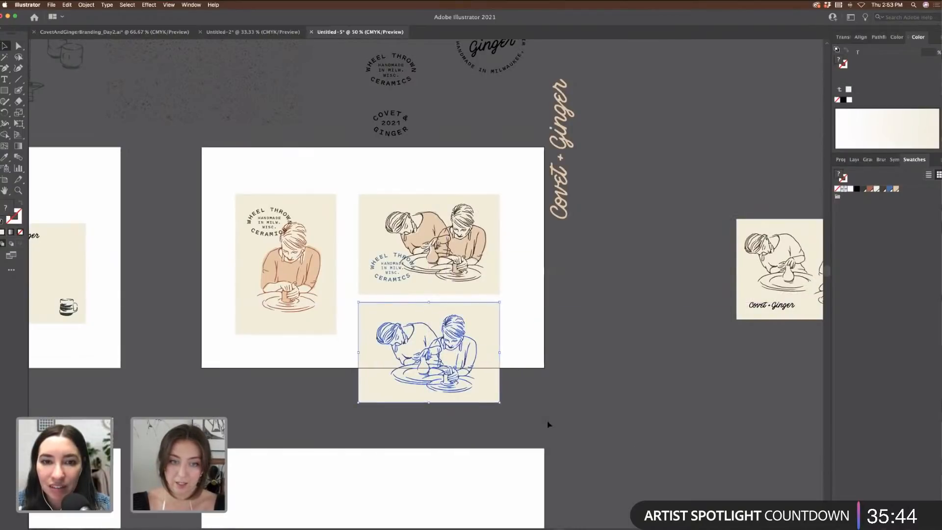
left_click(387, 230, "shift")
left_click_drag(387, 230, 388, 193)
left_click(494, 334)
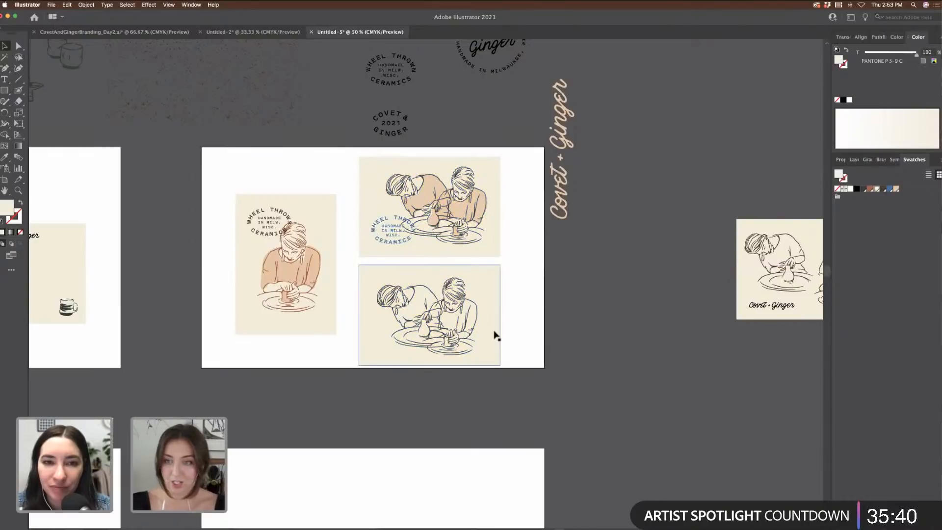
left_click(572, 342)
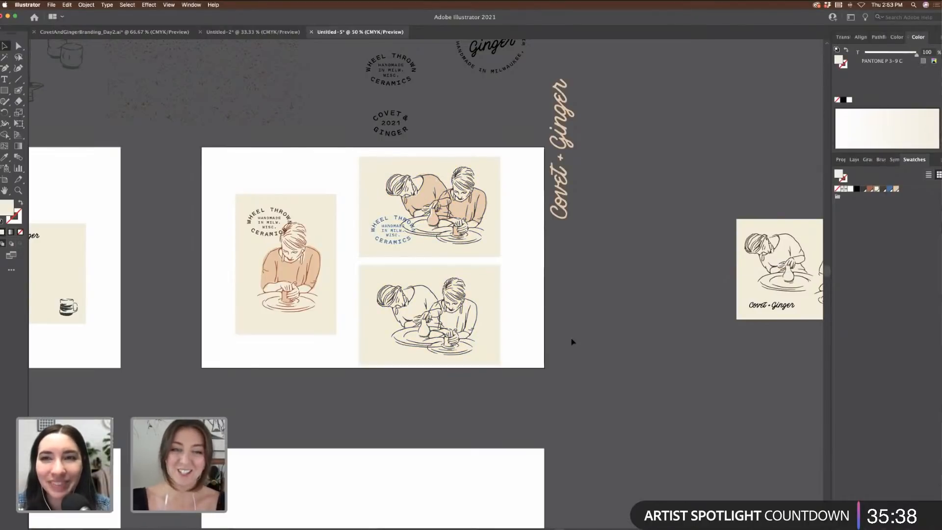
scroll(572, 343, "left", 5)
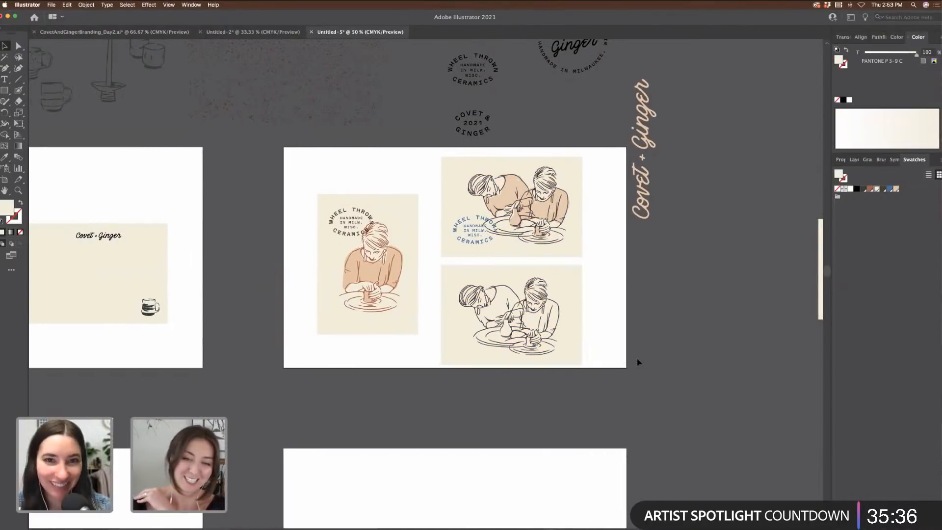
scroll(638, 361, "left", 4)
scroll(702, 364, "left", 4)
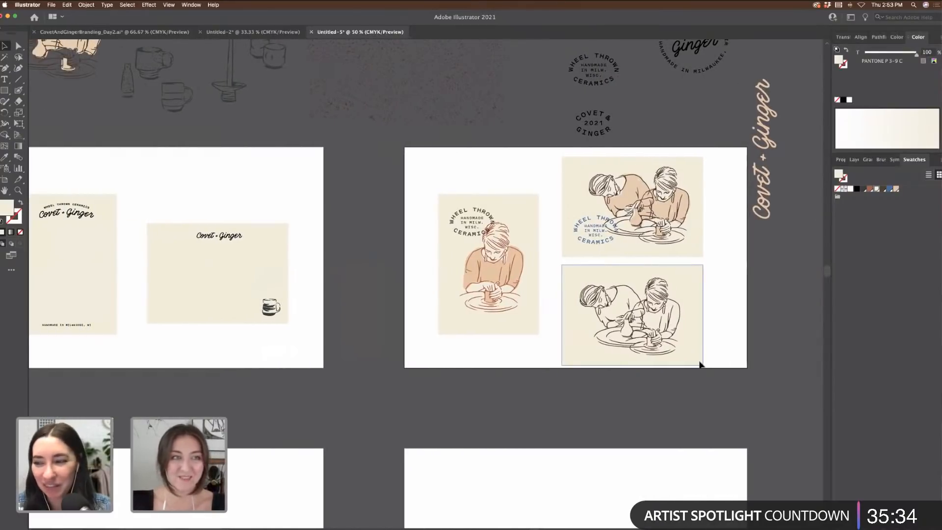
scroll(701, 365, "left", 5)
scroll(701, 364, "down", 5)
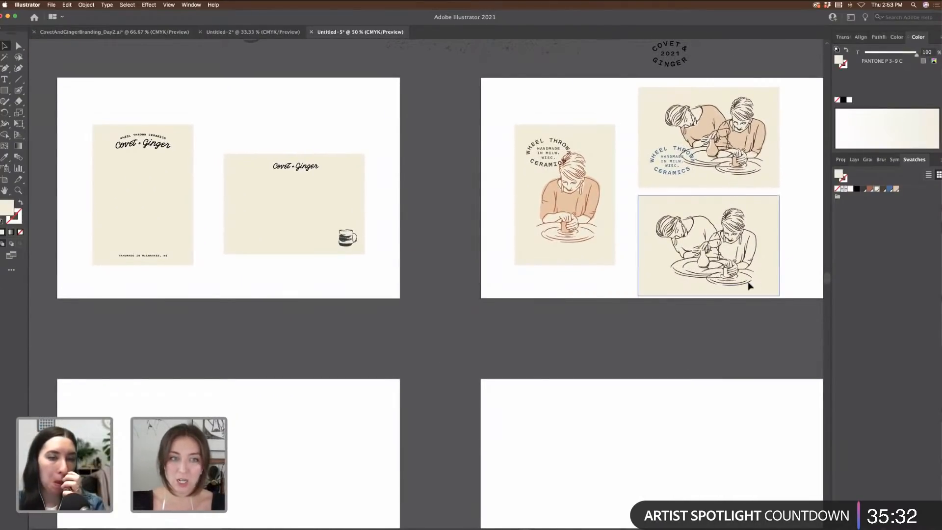
Step: Copy the ceramic mug sketches and paste them onto the empty lower artboard
scroll(466, 305, "left", 5)
scroll(442, 288, "down", 2)
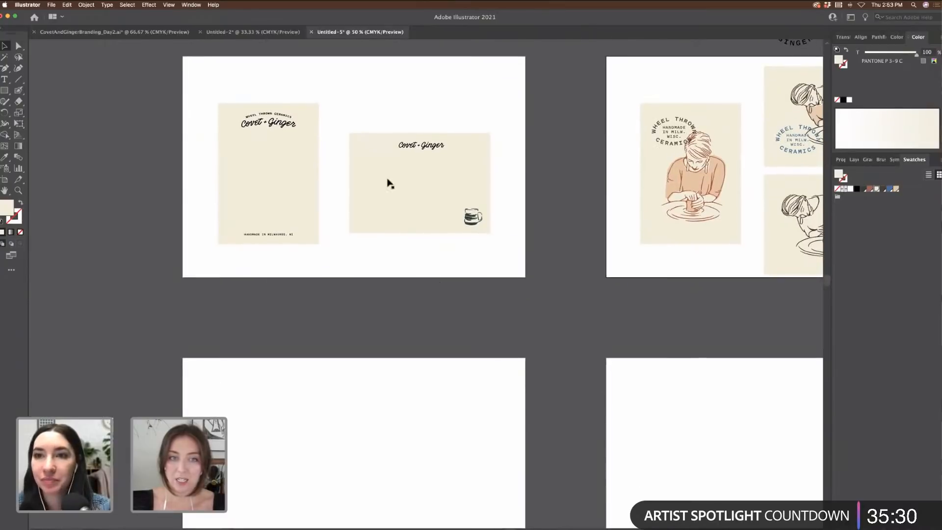
left_click(390, 183)
scroll(400, 189, "up", 4)
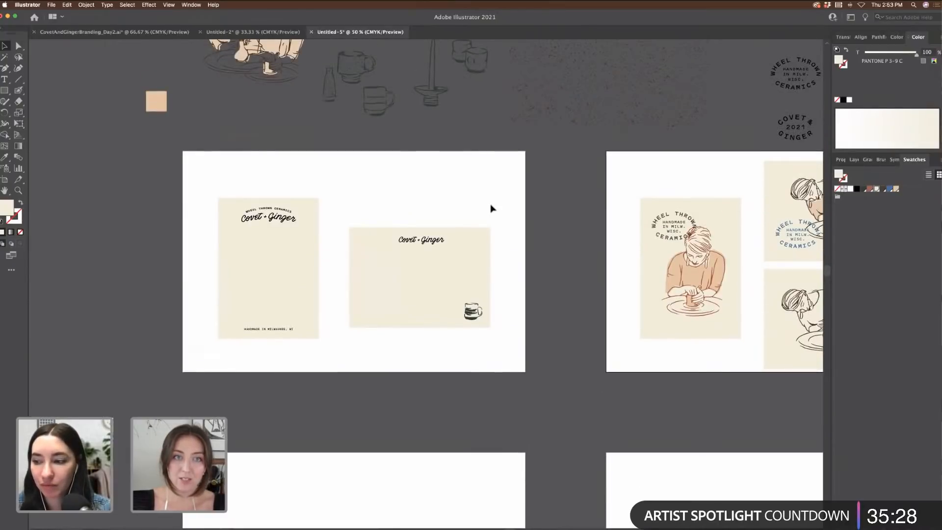
scroll(492, 208, "up", 4)
left_click(472, 153)
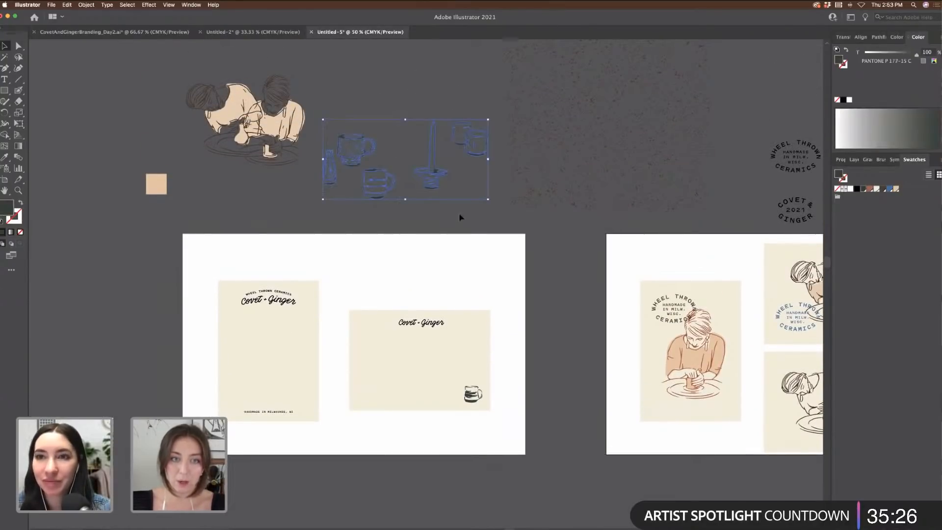
key("super+c")
scroll(396, 229, "down", 6)
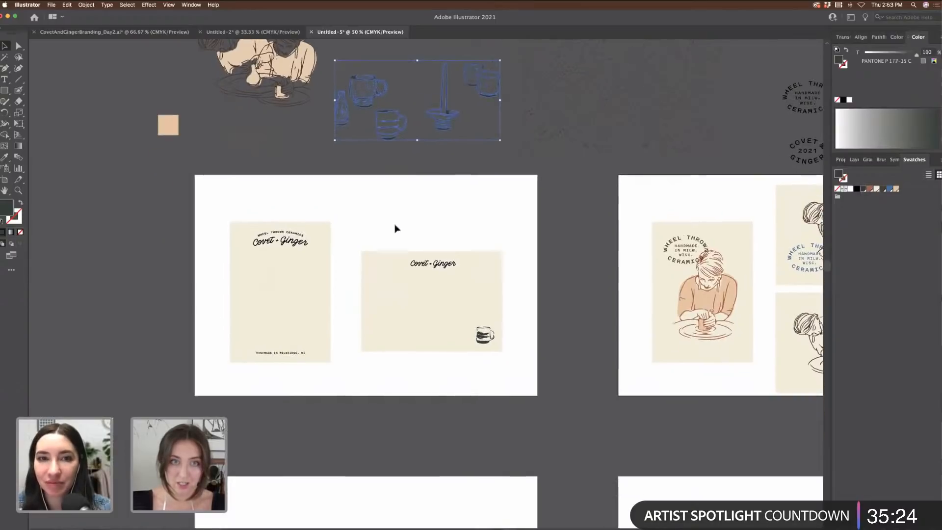
key("super+v")
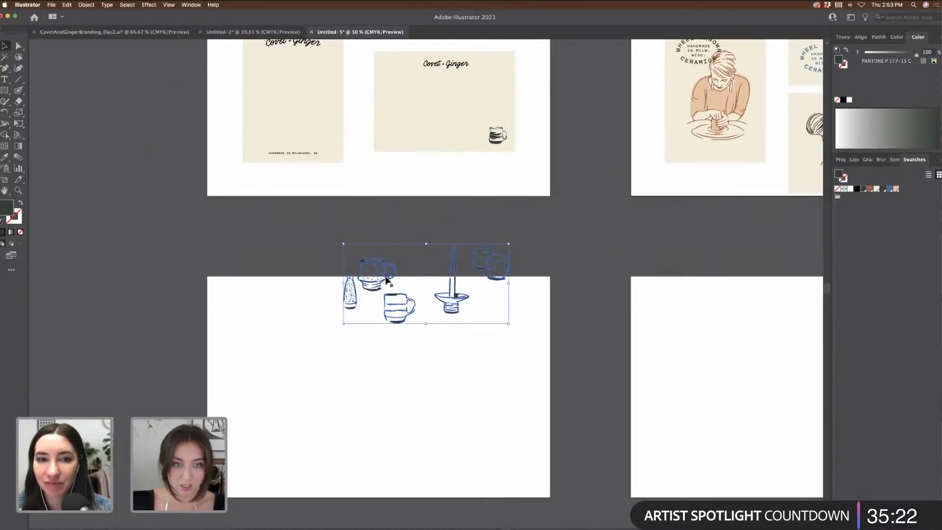
left_click_drag(386, 279, 292, 294)
Step: Duplicate the cream card onto the lower artboard and rotate it to portrait
left_click(464, 128)
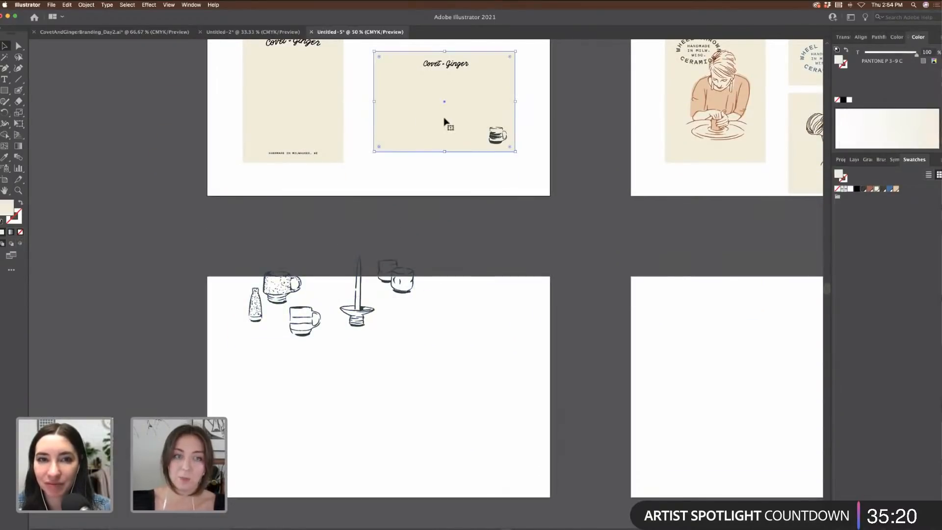
left_click_drag(445, 123, 454, 394)
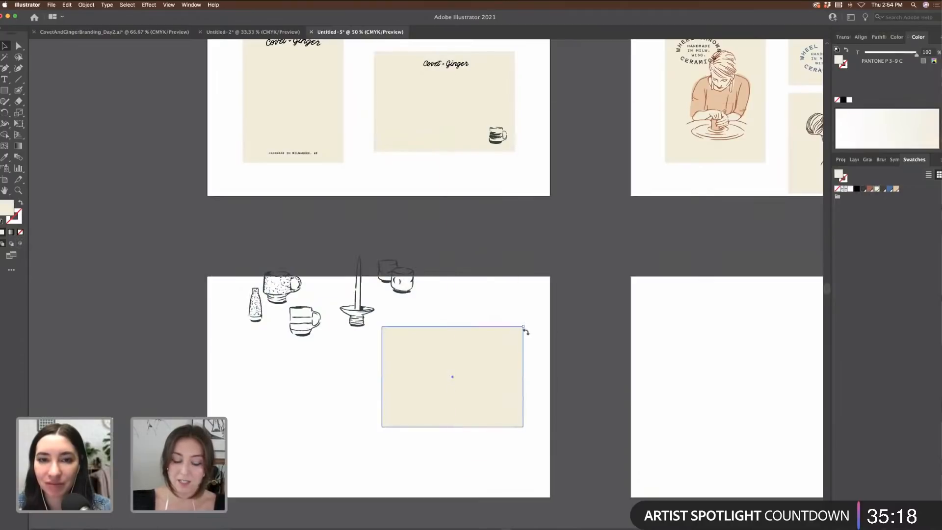
left_click_drag(525, 332, 497, 425)
left_click_drag(476, 392, 473, 414)
left_click(521, 400)
Step: Add an enlarged copy of one mug sketch into the gap among the sketches
key("super+=")
key("super+=")
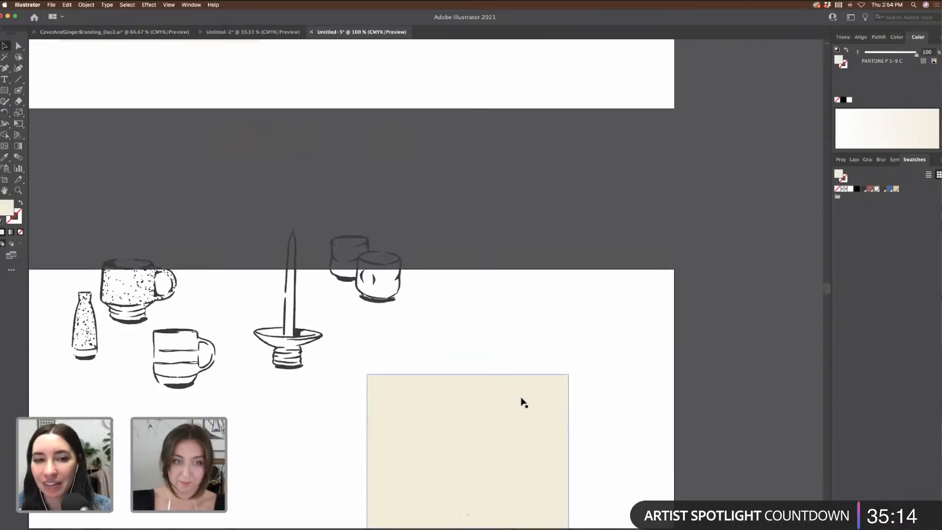
scroll(521, 401, "down", 3)
scroll(521, 401, "left", 2)
scroll(522, 401, "up", 5)
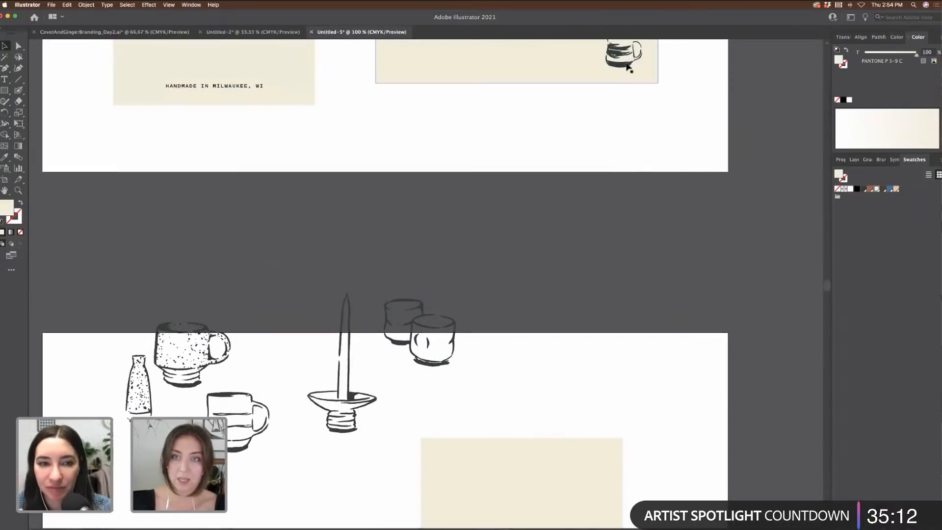
left_click_drag(629, 55, 295, 366)
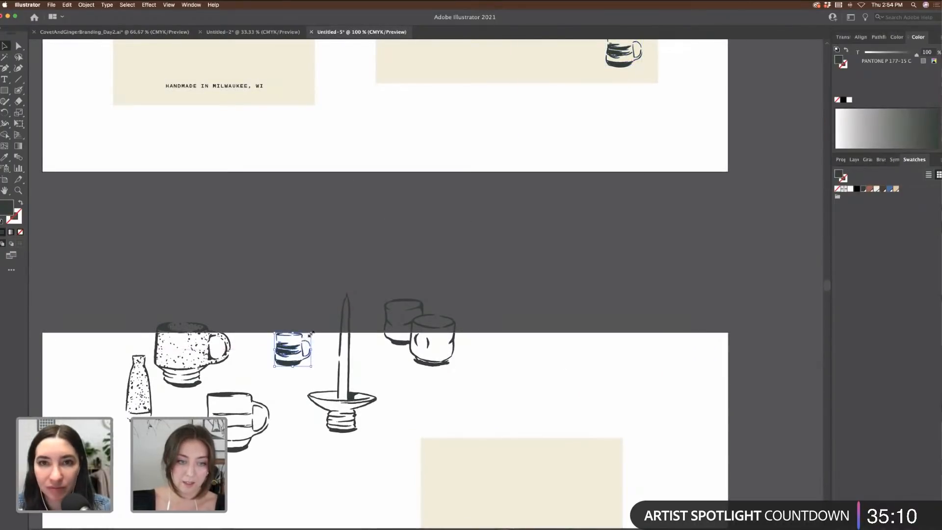
left_click_drag(311, 333, 344, 294)
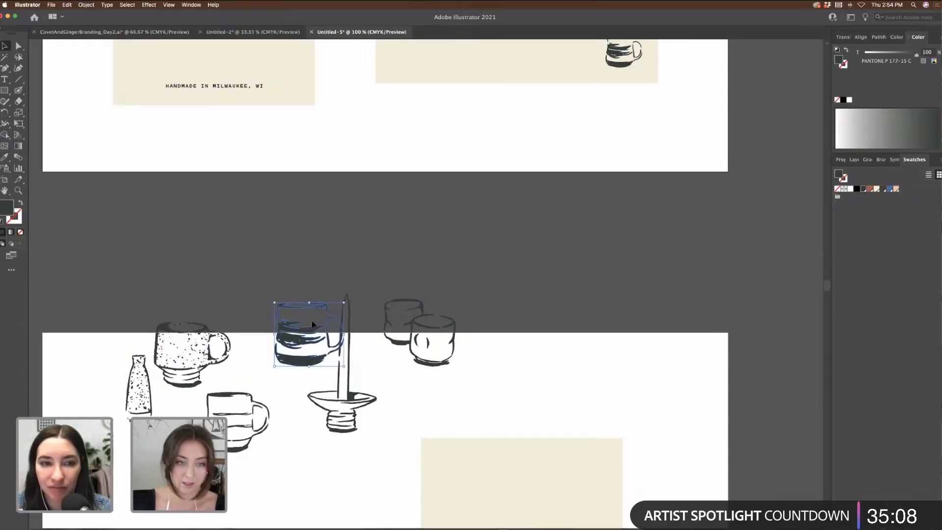
left_click_drag(301, 335, 283, 348)
Step: Move all the mug and vase sketches down onto the artboard and scale them smaller
scroll(200, 225, "down", 4)
scroll(199, 225, "left", 2)
left_click_drag(136, 206, 386, 328)
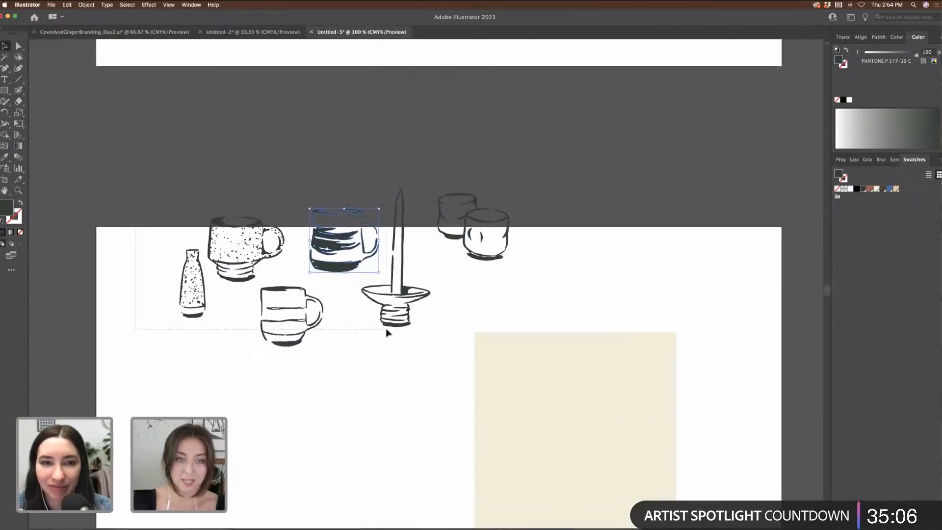
left_click_drag(478, 339, 477, 338)
left_click_drag(480, 237, 433, 366)
scroll(450, 361, "down", 3)
scroll(450, 361, "left", 1)
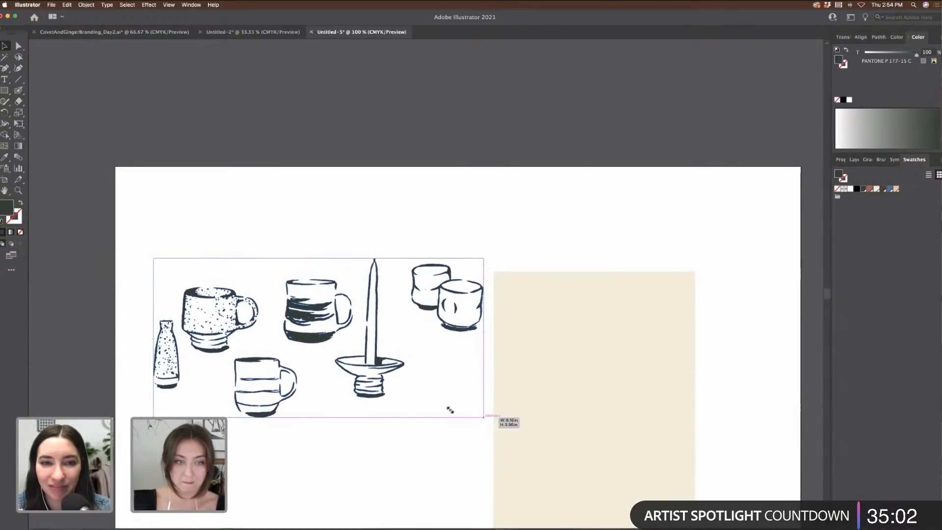
left_click_drag(450, 410, 431, 410)
left_click(433, 410)
Step: Move the two cups and the candlestick onto the cream card, then select all the sketches
scroll(434, 410, "down", 3)
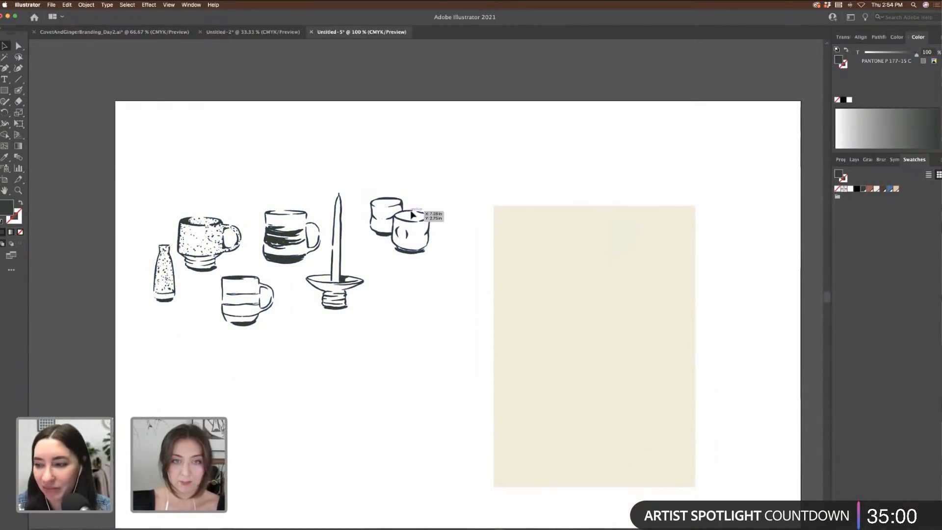
left_click(415, 222)
left_click(415, 158)
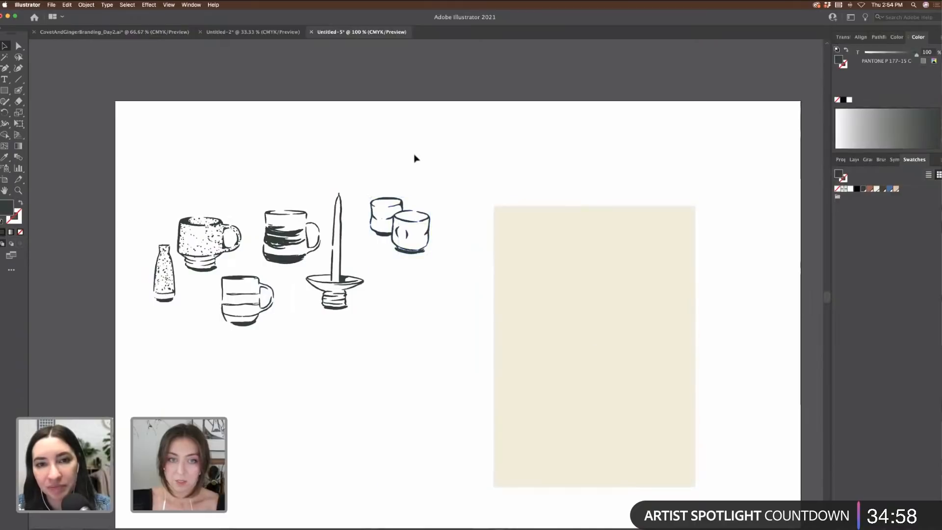
mouse_move(405, 221)
left_mouse_down()
mouse_move(532, 273)
mouse_move(521, 272)
left_mouse_up()
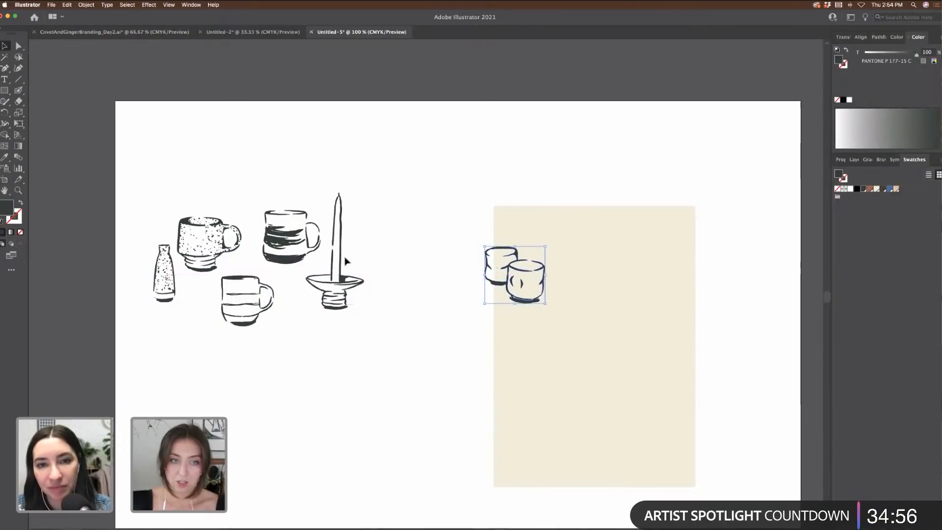
mouse_move(490, 342)
left_mouse_down()
mouse_move(338, 300)
mouse_move(581, 349)
mouse_move(570, 340)
left_mouse_up()
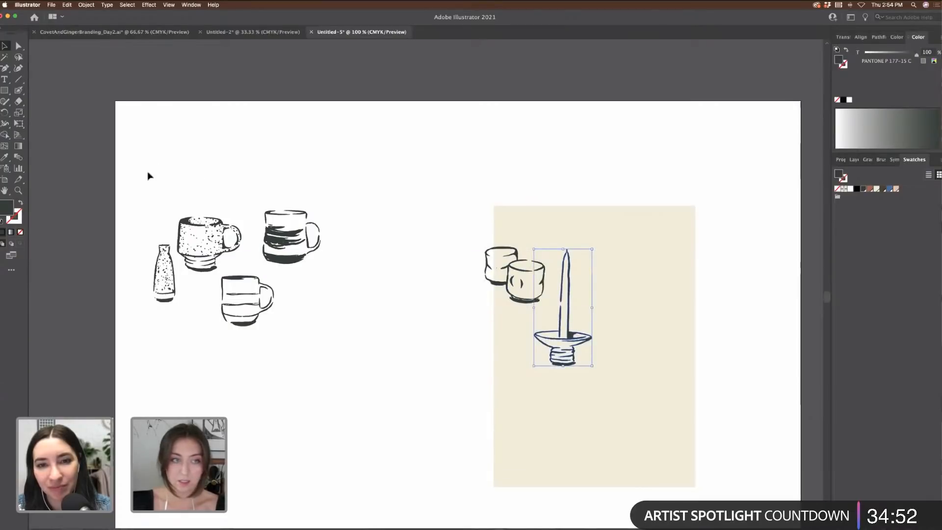
left_click_drag(148, 169, 480, 295)
left_click(502, 283, "shift")
left_click(582, 338, "shift")
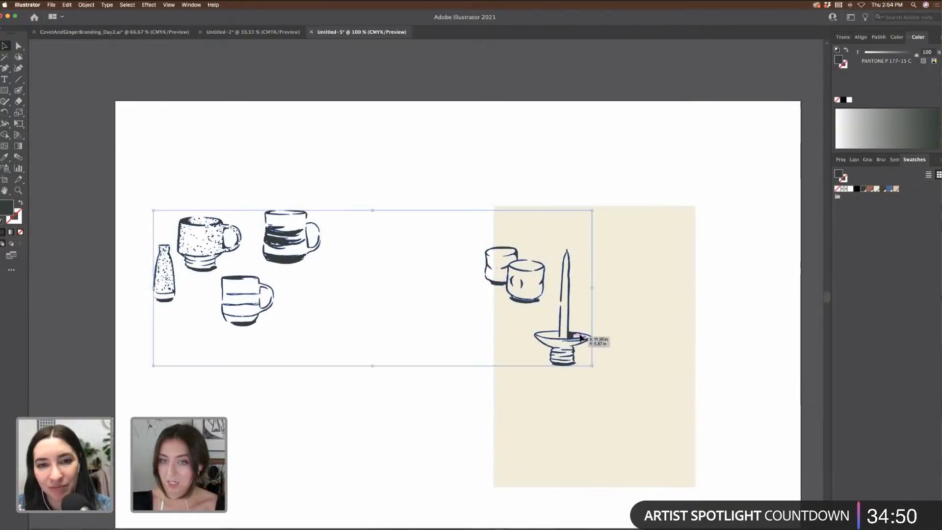
Step: Recolour the sketches brown and fill the cream card with peach
left_click(873, 190)
left_click(573, 135)
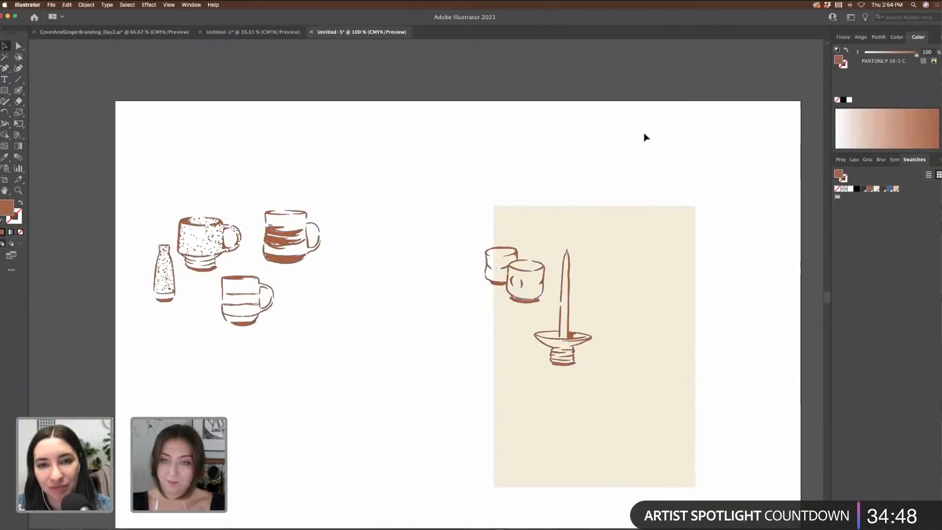
left_click(572, 319)
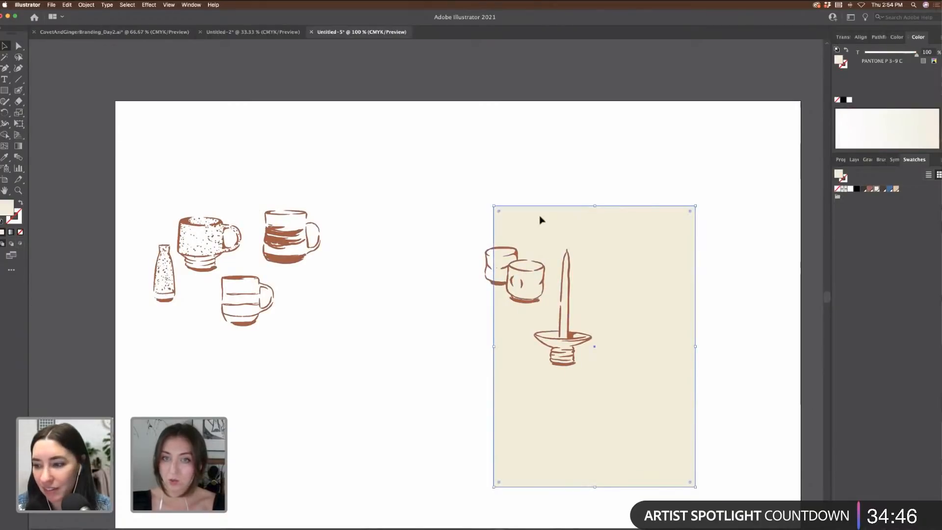
left_click(896, 189)
left_click(657, 134)
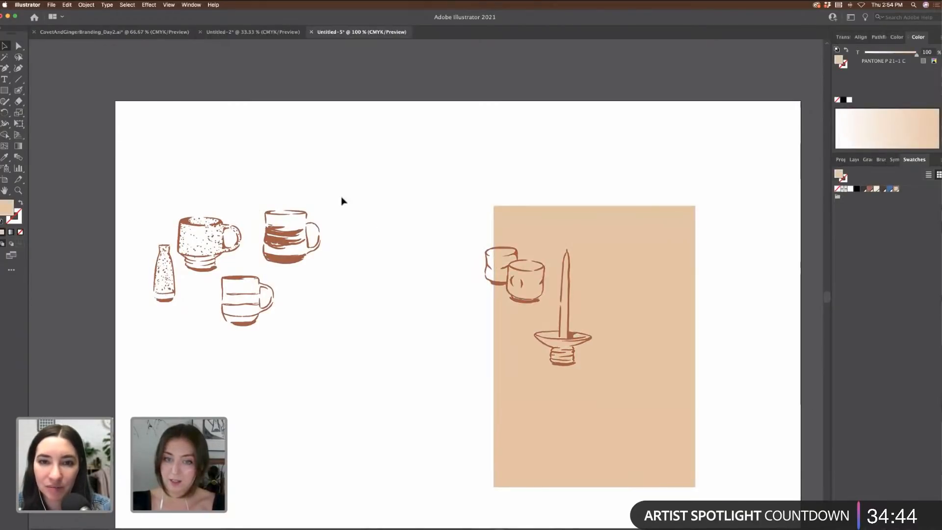
Step: Scale the cups and candle holder slightly smaller on the peach rectangle
left_click(283, 246)
left_click(660, 332)
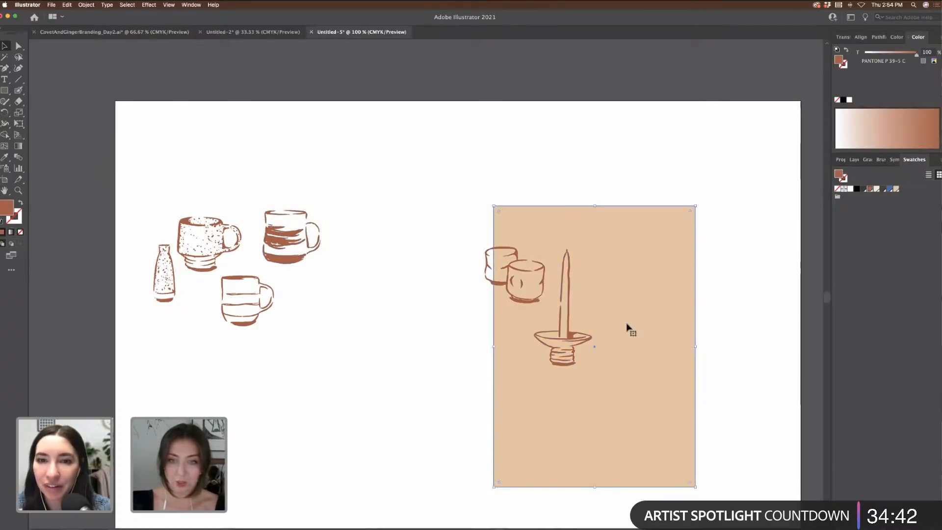
left_click_drag(638, 415, 630, 409)
left_click(627, 407)
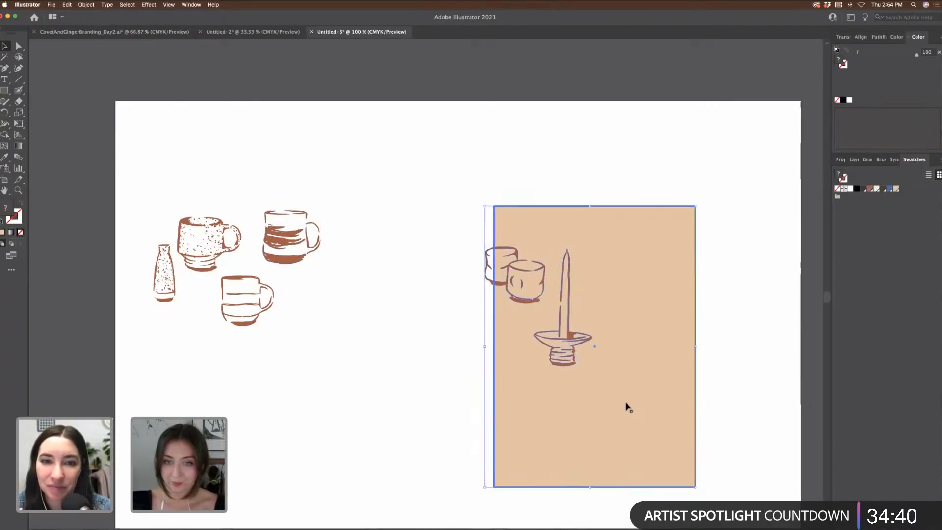
mouse_move(418, 224)
left_mouse_down()
mouse_move(638, 406)
mouse_move(631, 396)
left_mouse_up()
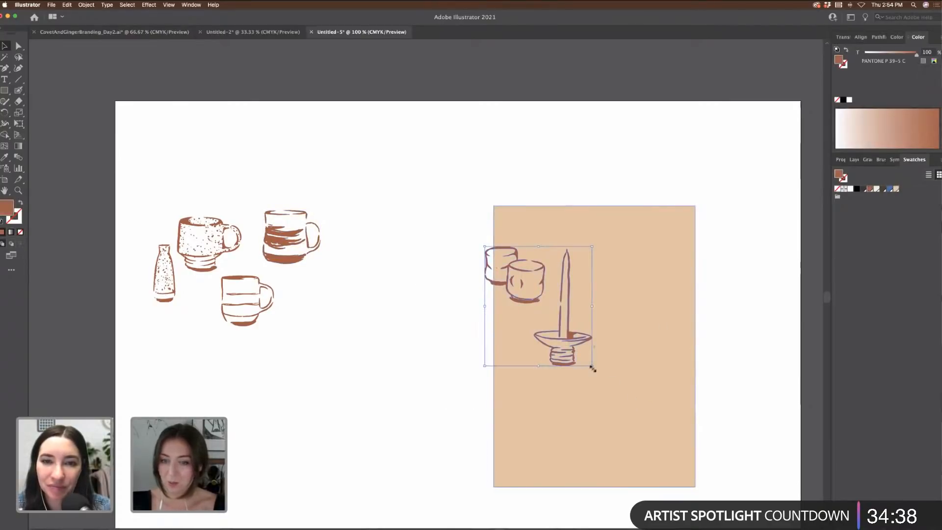
left_click_drag(590, 366, 587, 359)
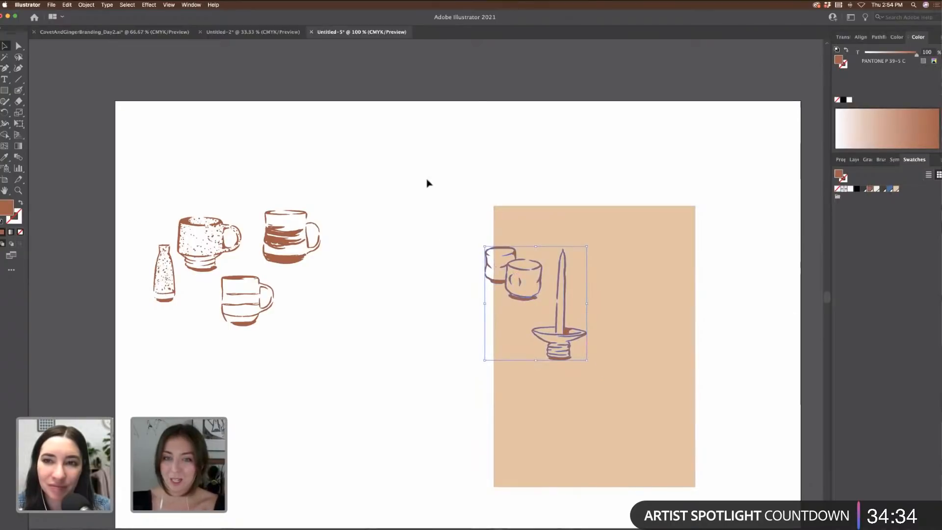
left_click(553, 240)
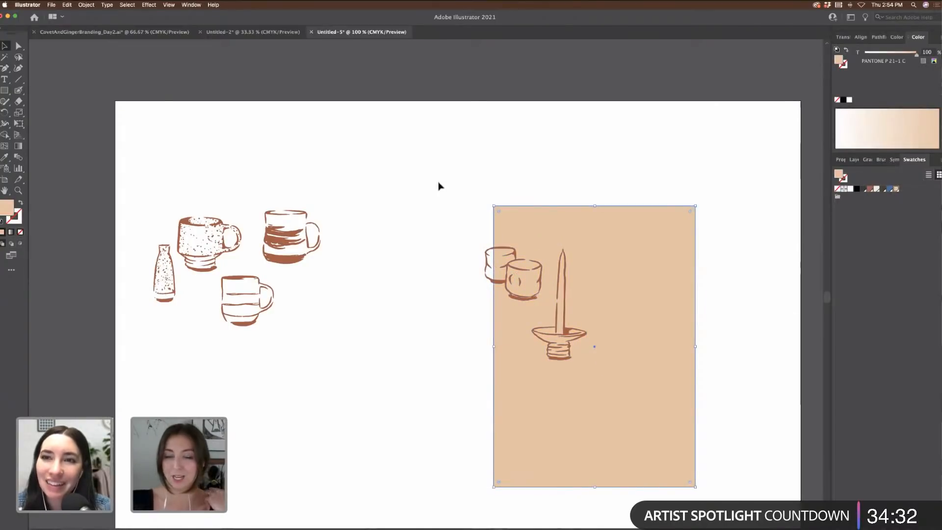
Step: Move the striped and lined mugs onto the peach rectangle, nudging the candle holder up
left_click_drag(290, 243, 499, 363)
mouse_move(569, 340)
left_mouse_down()
mouse_move(590, 337)
mouse_move(573, 330)
left_mouse_up()
left_click_drag(244, 281, 564, 381)
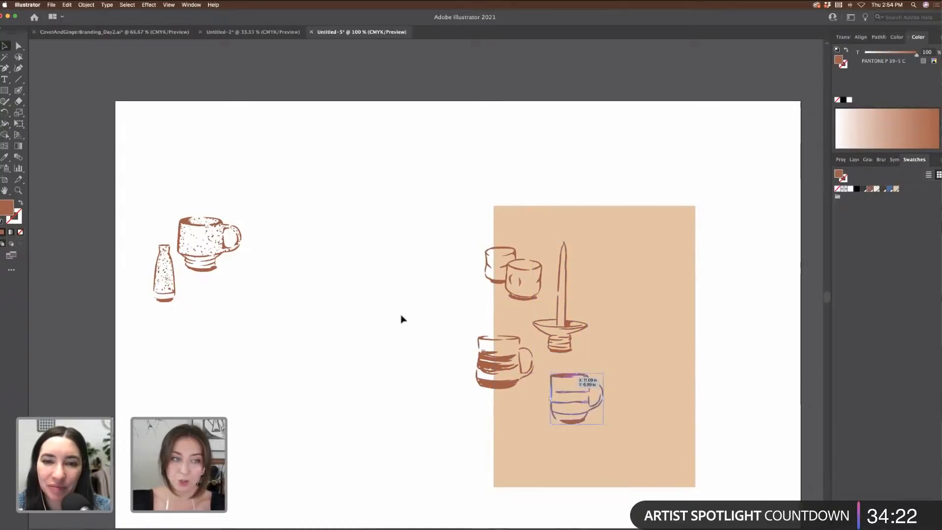
Step: Place the speckled mug beside the candle holder, reflected vertically so its handle faces left
left_click_drag(224, 250, 661, 350)
right_click(661, 349)
mouse_move(683, 432)
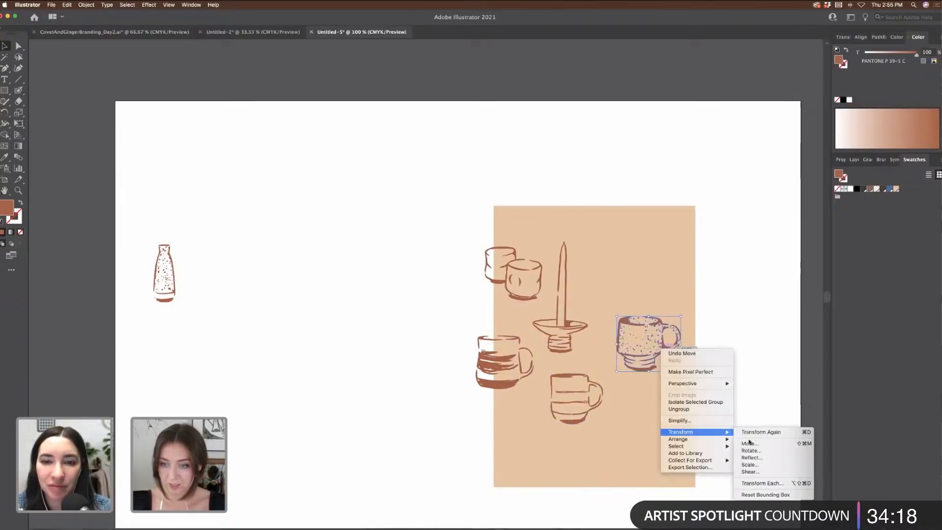
left_click(769, 463)
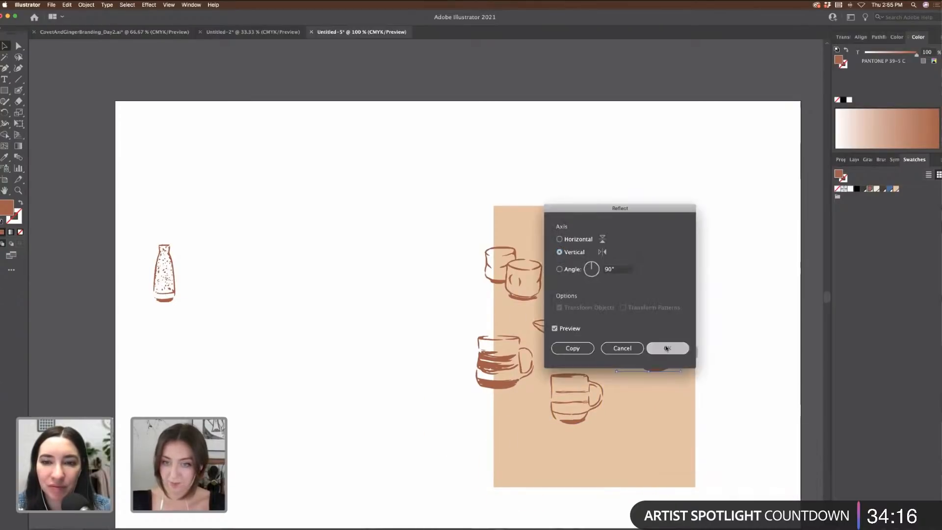
left_click(668, 348)
left_click_drag(660, 364, 629, 369)
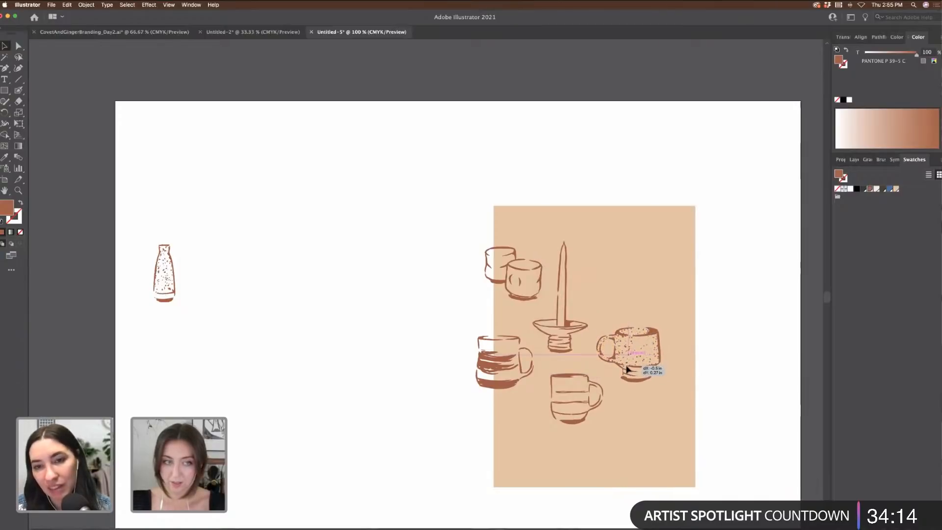
Step: Place the speckled vase low on the peach rectangle and review the arrangement
left_click_drag(172, 269, 530, 428)
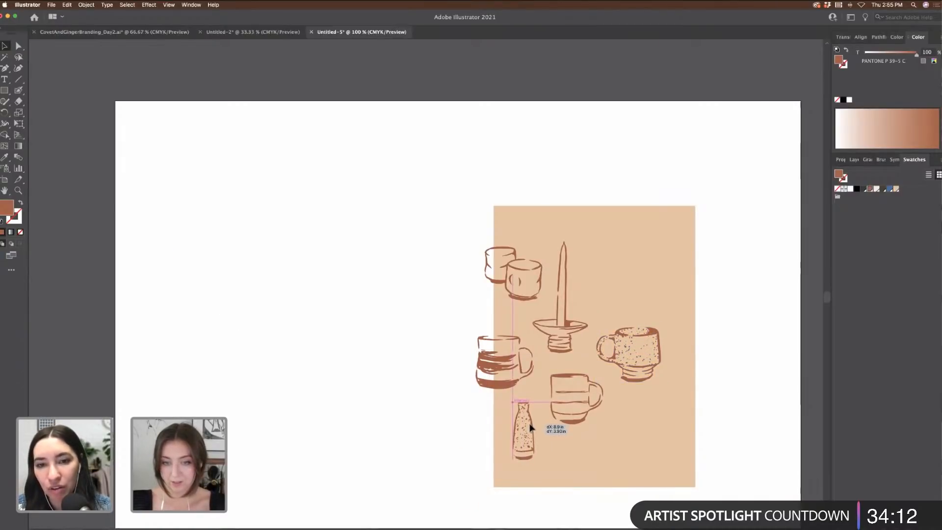
scroll(391, 333, "down", 2)
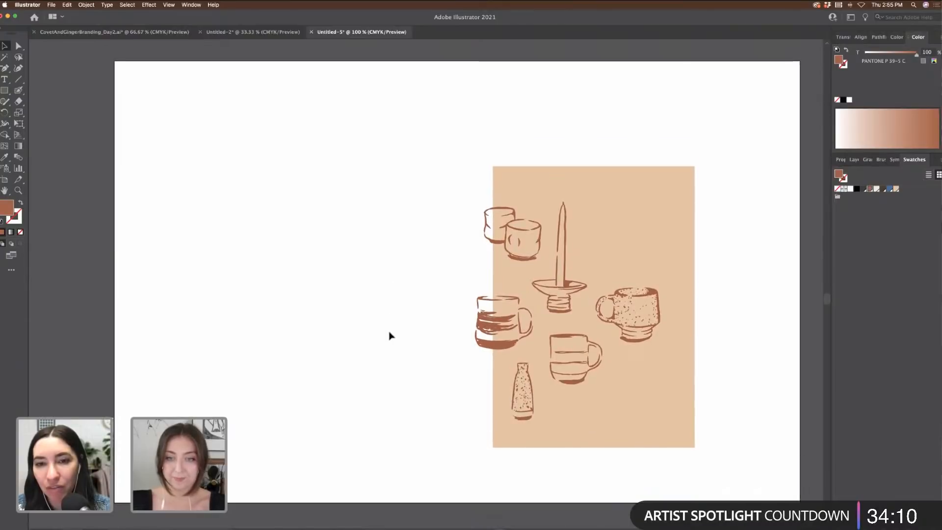
scroll(397, 335, "right", 3)
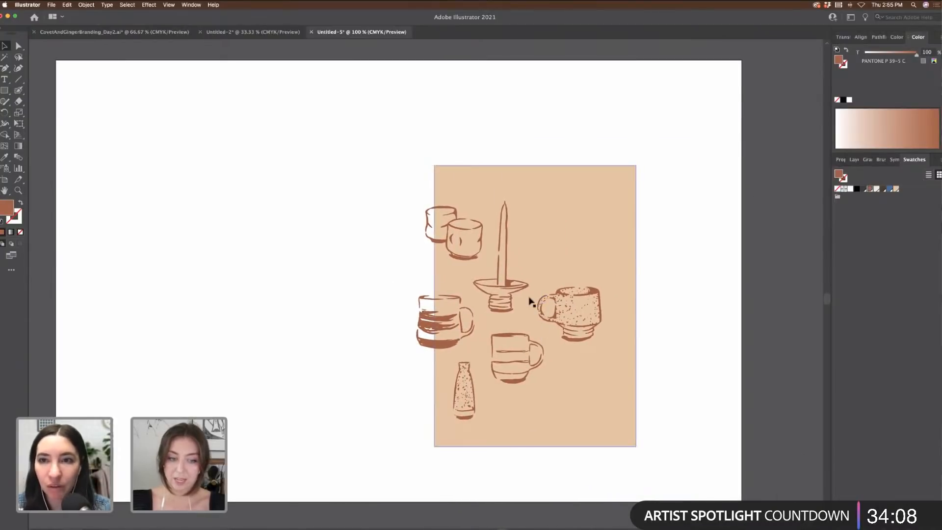
scroll(566, 296, "right", 2)
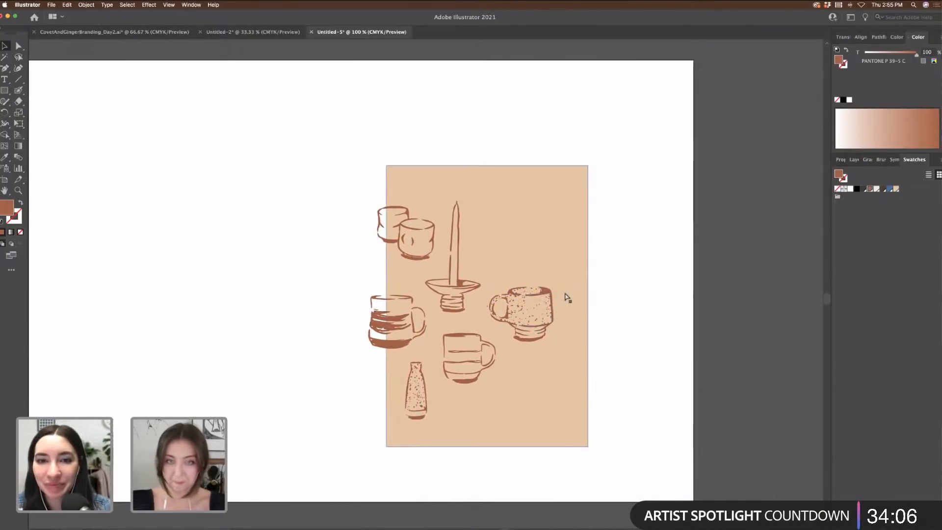
key("super+equal")
scroll(270, 130, "down", 2)
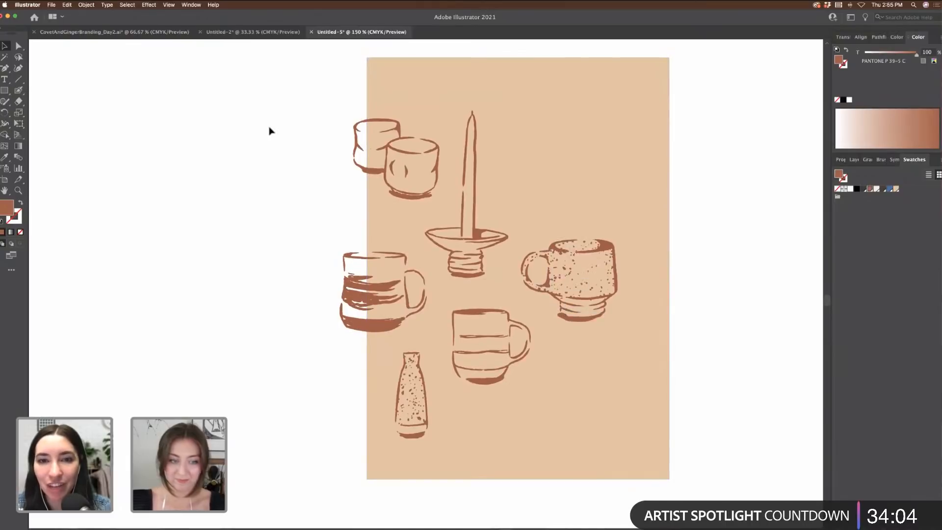
scroll(270, 130, "right", 2)
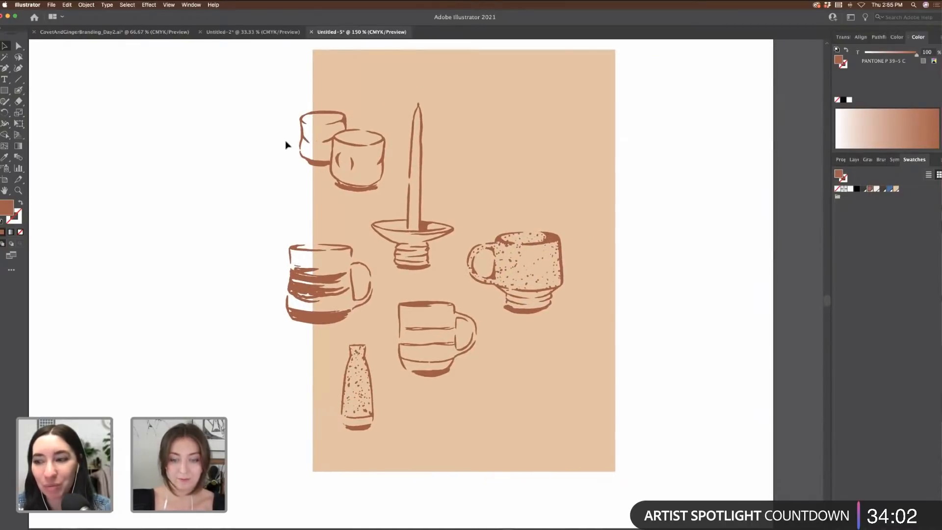
key("super+minus")
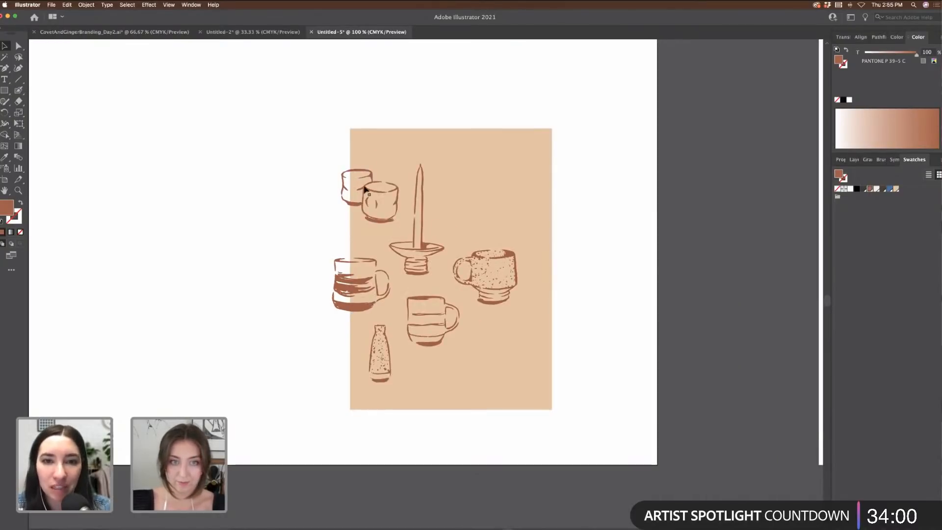
Step: Undo an extra cup-pair copy and reselect the whole pottery arrangement
left_click_drag(364, 202, 509, 371)
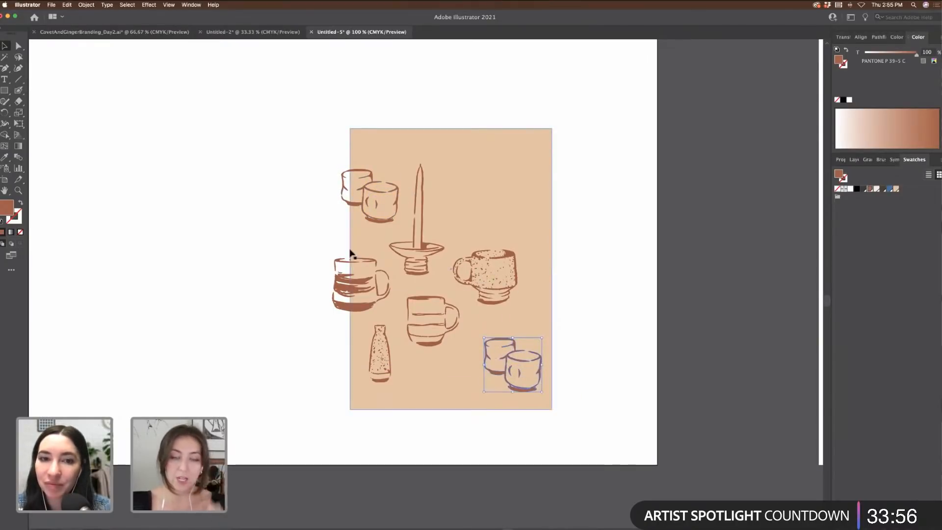
key("super+z")
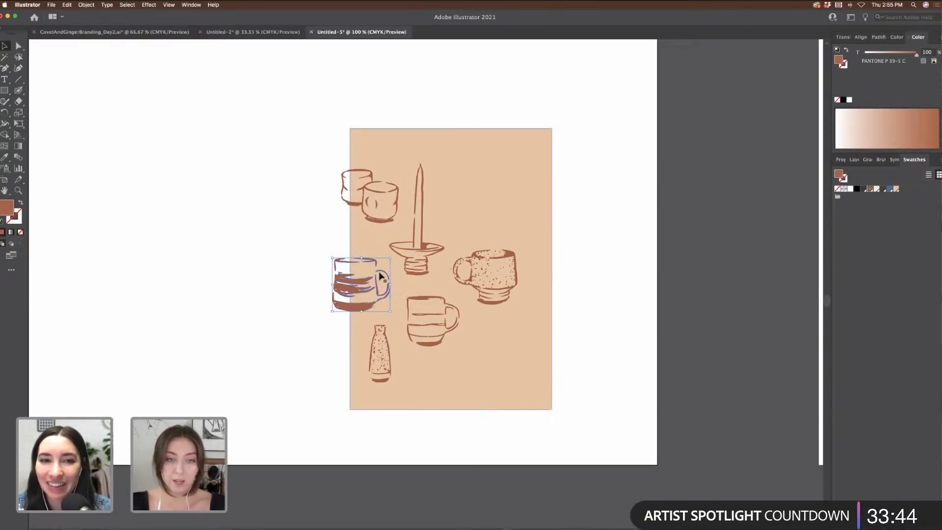
left_click_drag(548, 441, 501, 370)
scroll(501, 370, "left", 5)
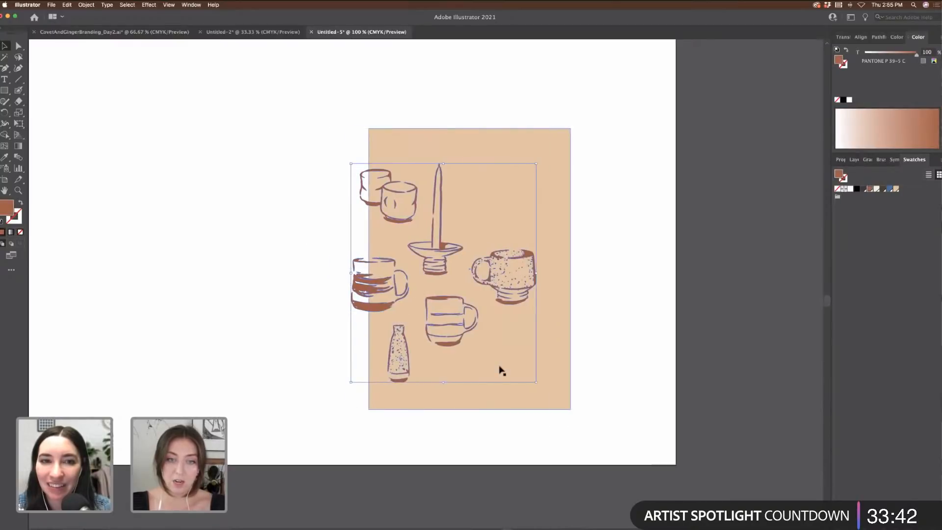
Step: Duplicate the arrangement onto the white area at left and reflect it across the vertical axis
left_click_drag(515, 273, 256, 273)
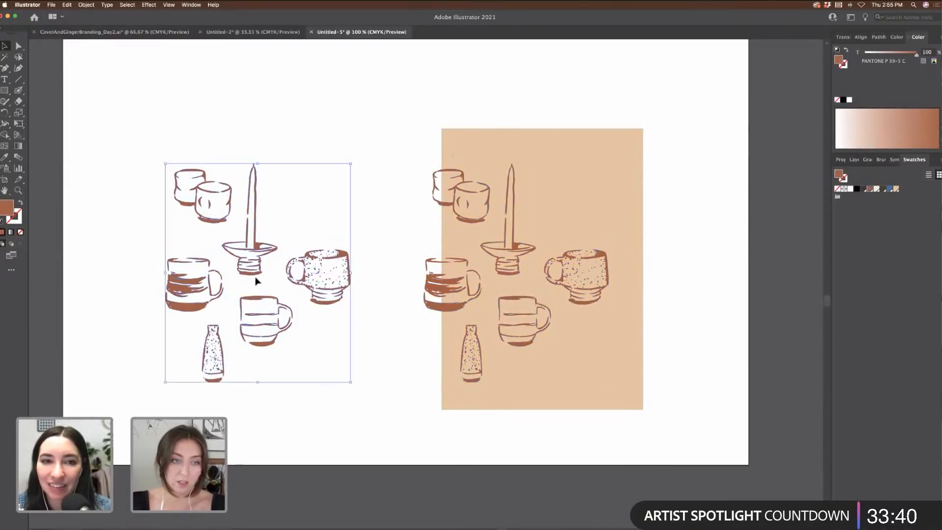
right_click(255, 276)
mouse_move(286, 355)
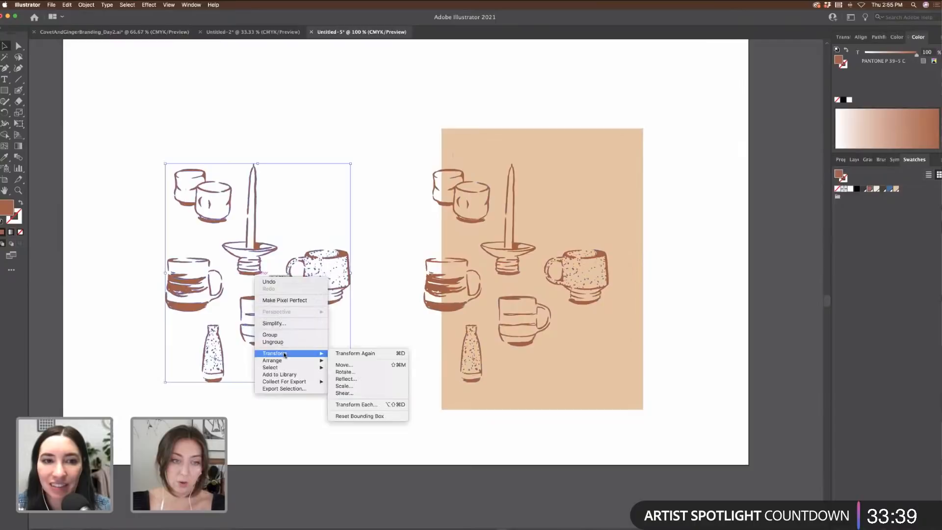
left_click(344, 378)
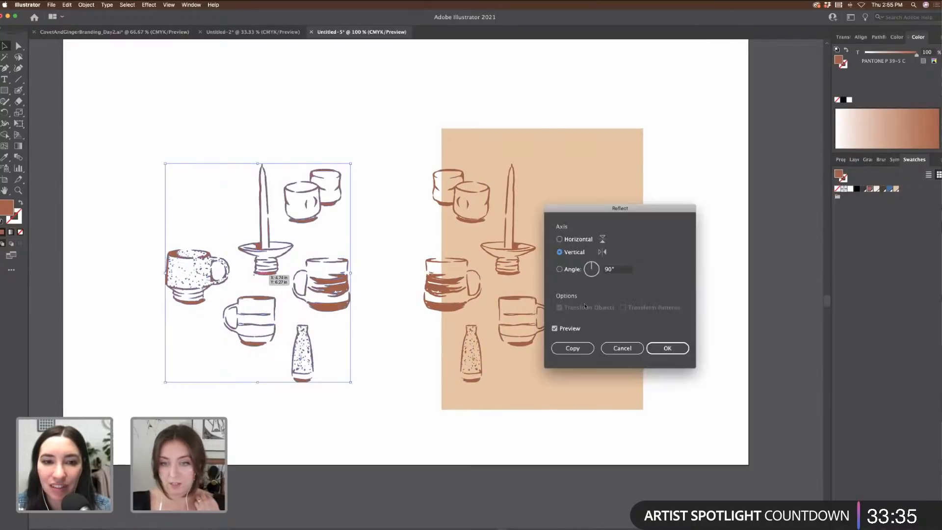
left_click(667, 348)
left_click(394, 315)
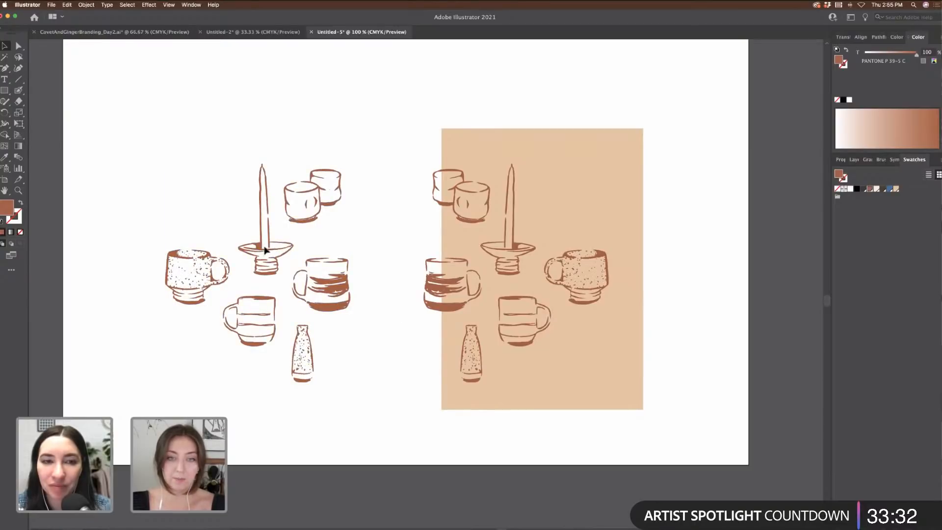
Step: Move the speckled mug, striped and lined mugs, candle holder and two-cup group out onto the peach rectangle's edges
left_click_drag(202, 268, 500, 134)
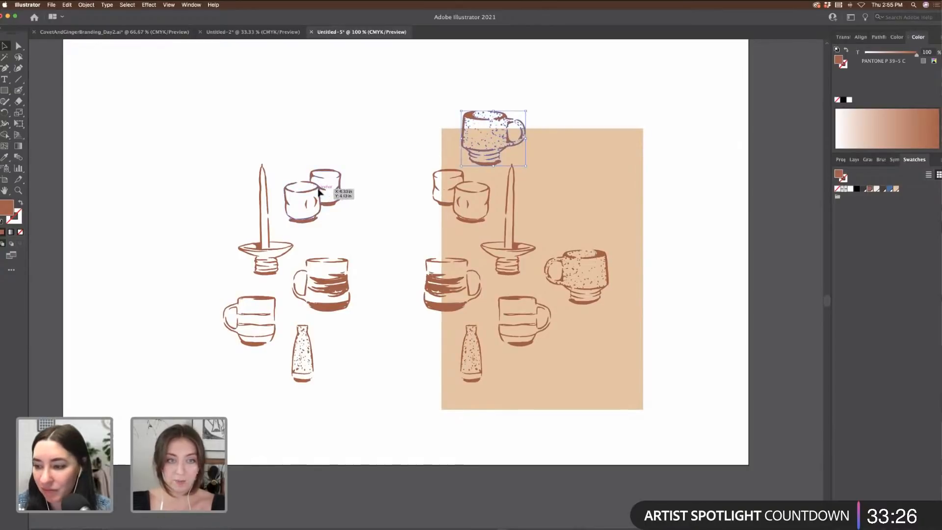
left_click_drag(270, 244, 380, 414)
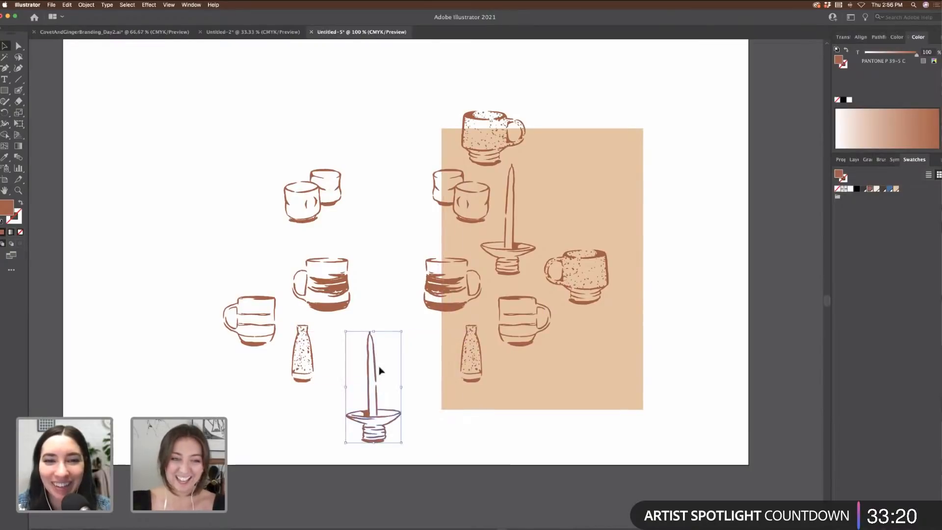
left_click_drag(340, 286, 579, 167)
left_click_drag(266, 299, 713, 189)
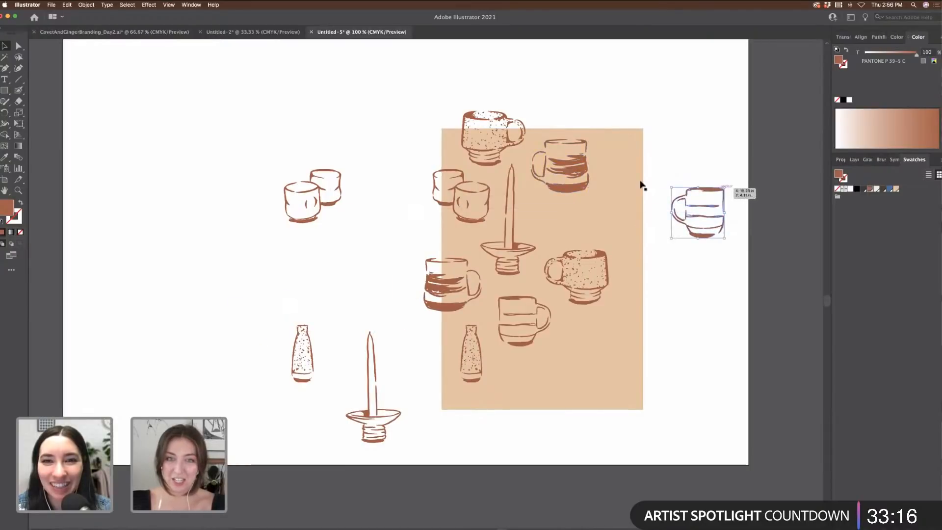
left_click(318, 192)
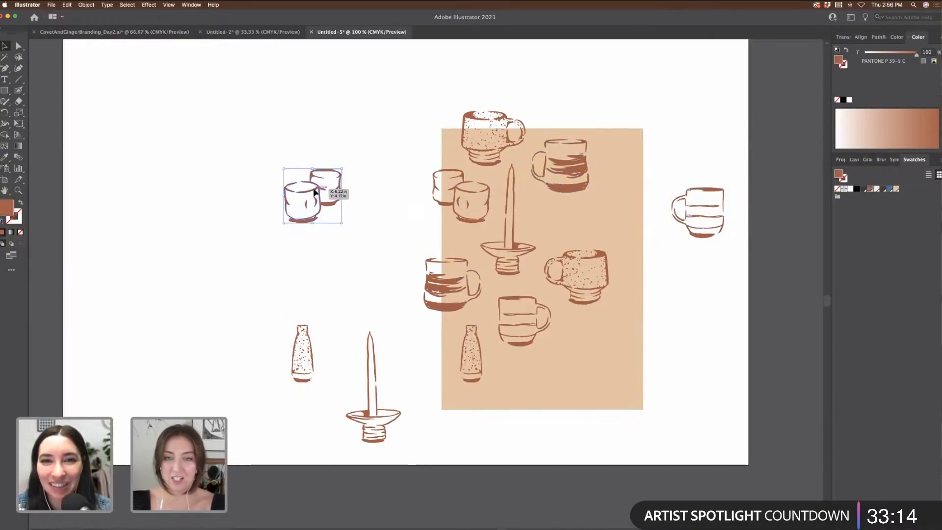
left_click_drag(315, 191, 596, 347)
mouse_move(557, 192)
left_mouse_down()
mouse_move(565, 225)
mouse_move(557, 195)
left_mouse_up()
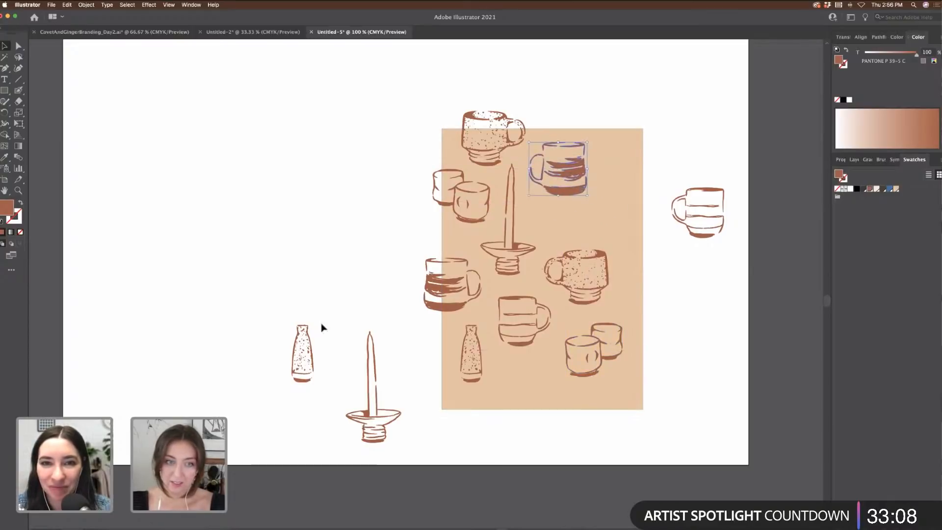
Step: Place the speckled bottle at the upper right with the striped and lined mugs, and move the candle holder to the top right
left_click_drag(307, 338, 623, 163)
left_click_drag(559, 205, 546, 195)
left_click_drag(591, 165, 590, 158)
left_click(545, 202)
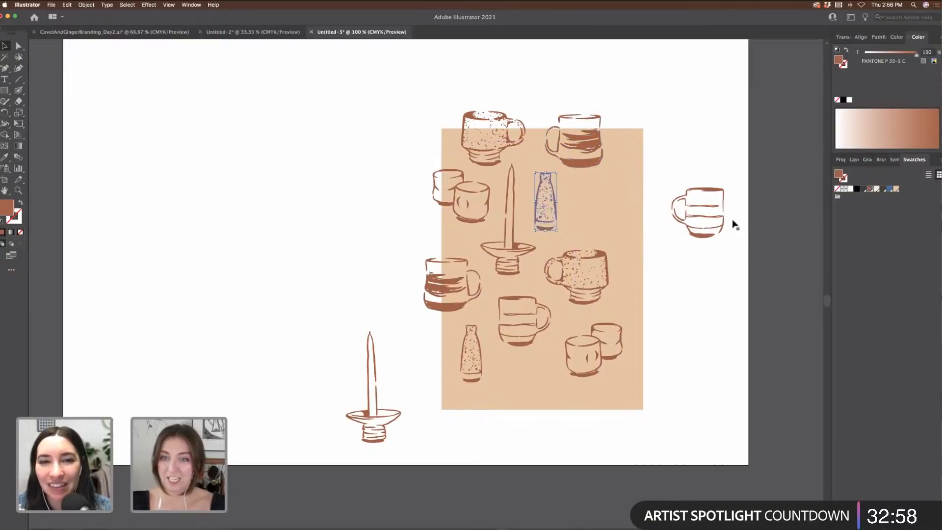
left_click(720, 225)
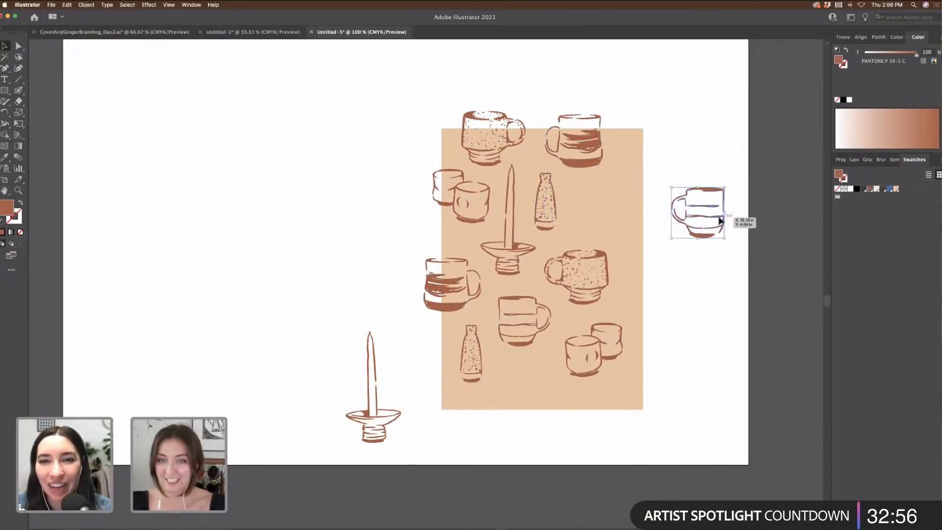
left_click_drag(720, 220, 754, 272)
left_click_drag(368, 407, 551, 448)
Step: Set the lined mug and a candle holder at the right edge and copy the striped mug there
left_click(707, 267)
left_click_drag(734, 290, 608, 237)
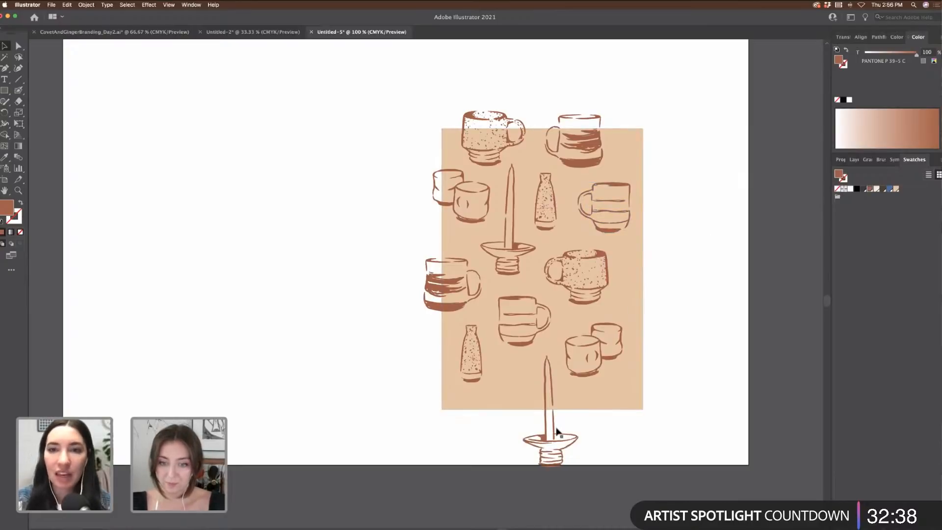
left_click_drag(546, 435, 644, 252)
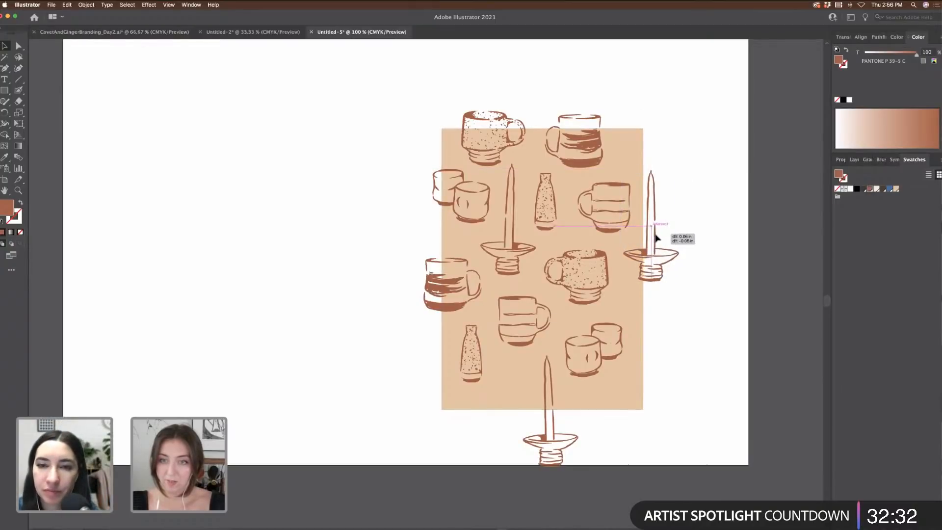
left_click(681, 301)
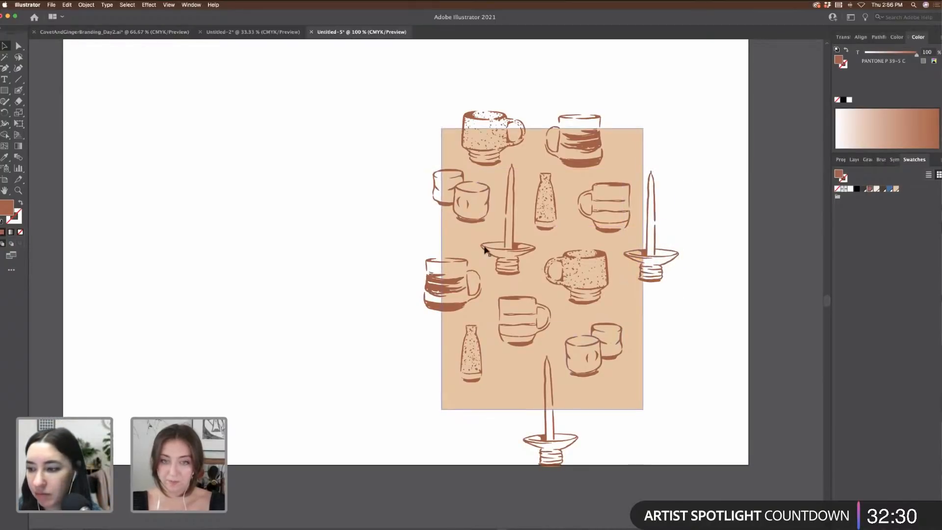
left_click_drag(443, 265, 613, 339)
left_click_drag(549, 383, 542, 385)
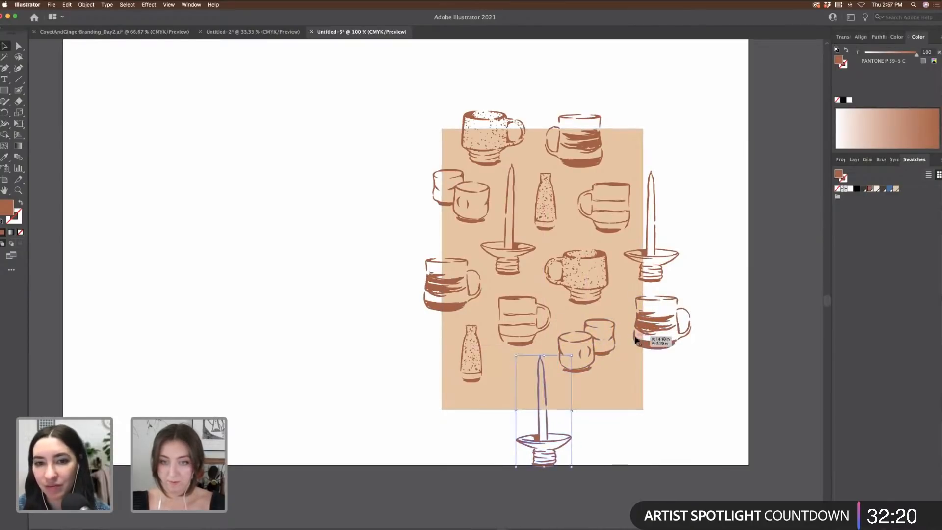
left_click_drag(668, 331, 663, 333)
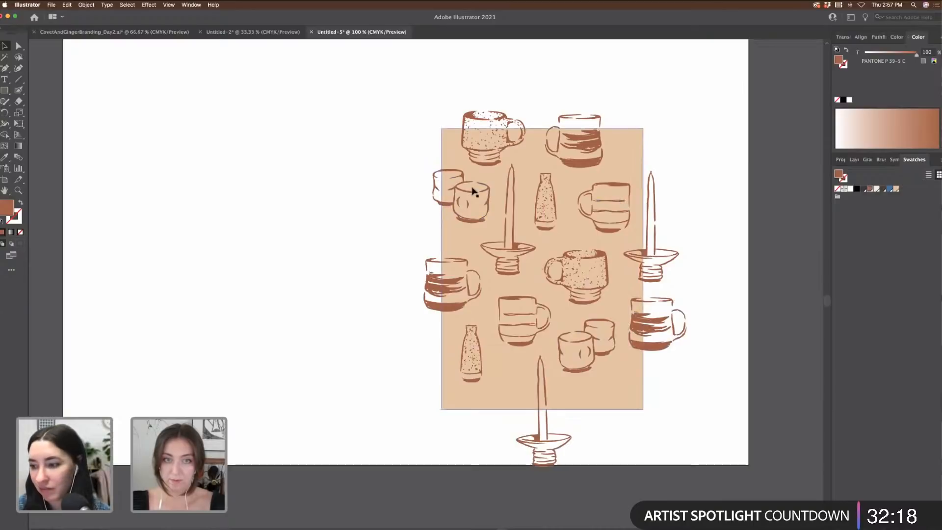
Step: Copy the two-cup group and striped mug to the bottom-left corner, filling gaps with the vase and cups
left_click(466, 195)
left_click_drag(468, 197, 459, 410)
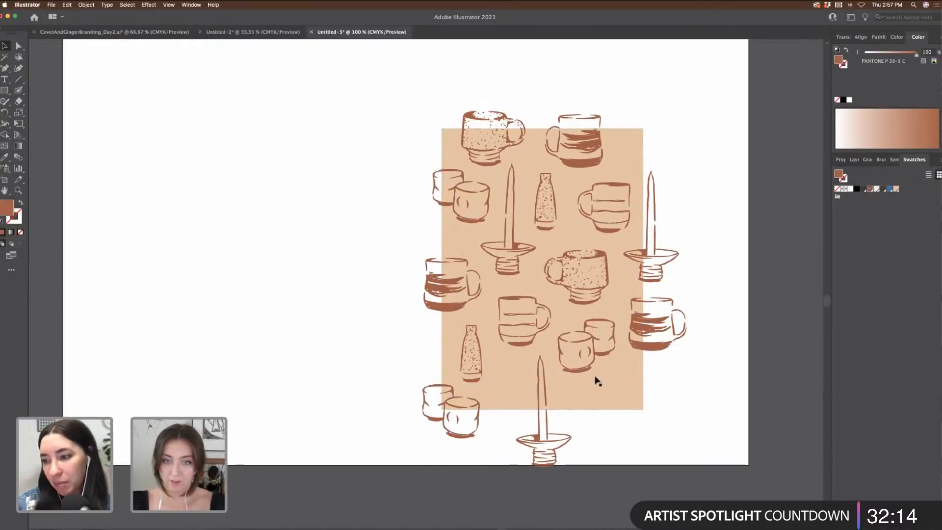
left_click(480, 362)
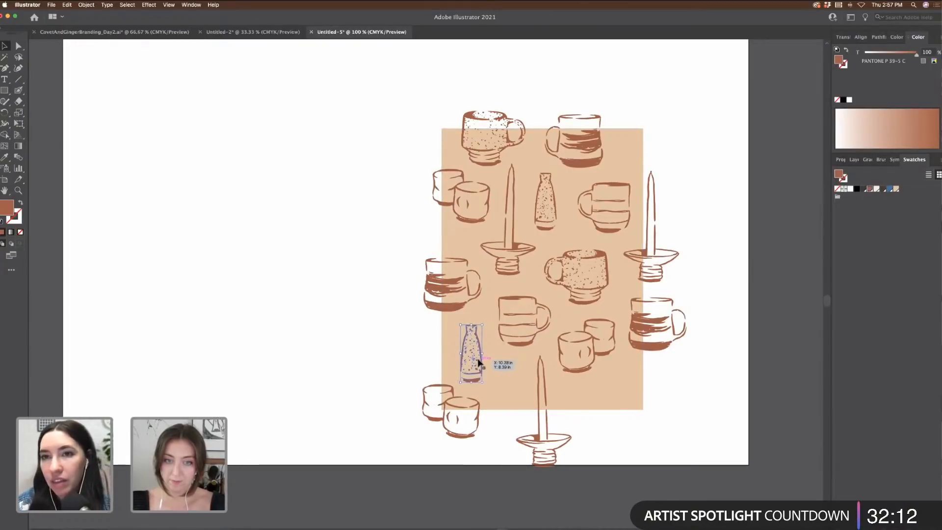
left_click_drag(480, 362, 515, 403)
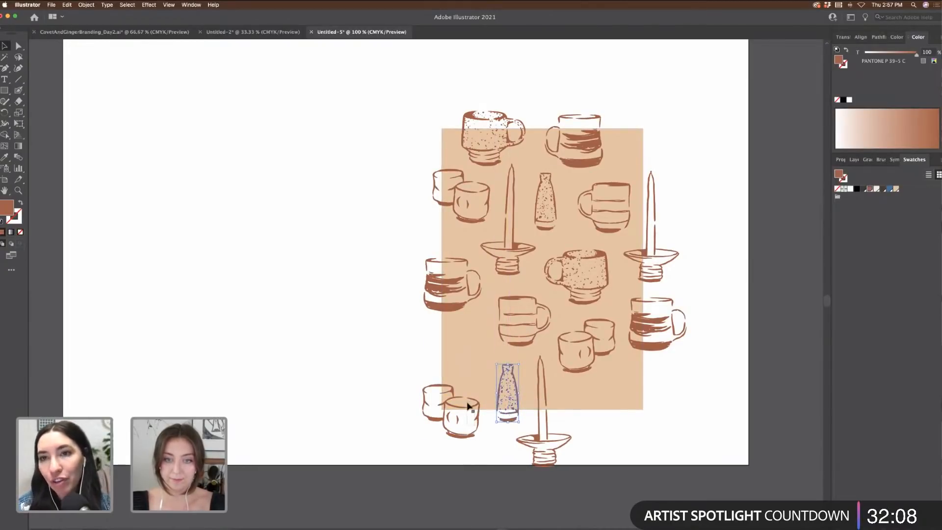
left_click(467, 402)
left_click(483, 430)
left_click_drag(478, 426, 486, 367)
left_click(600, 147)
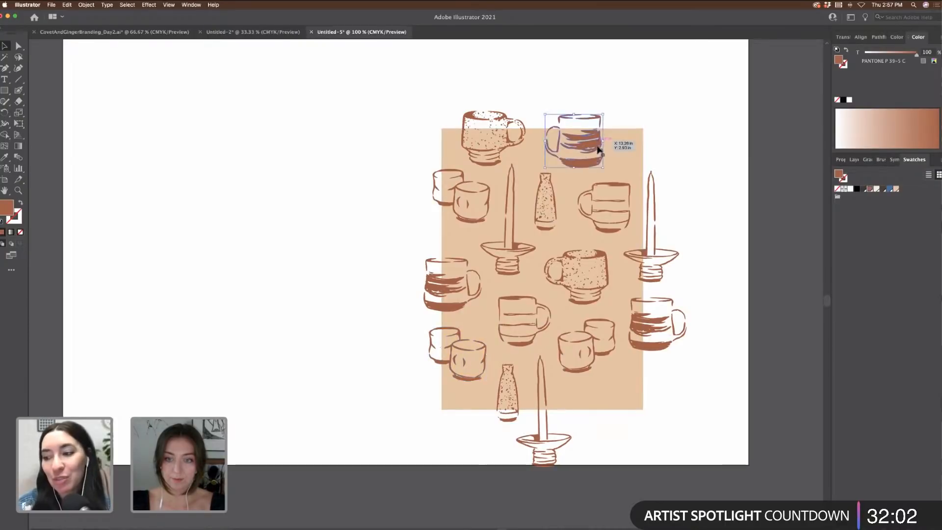
left_click_drag(584, 149, 455, 431)
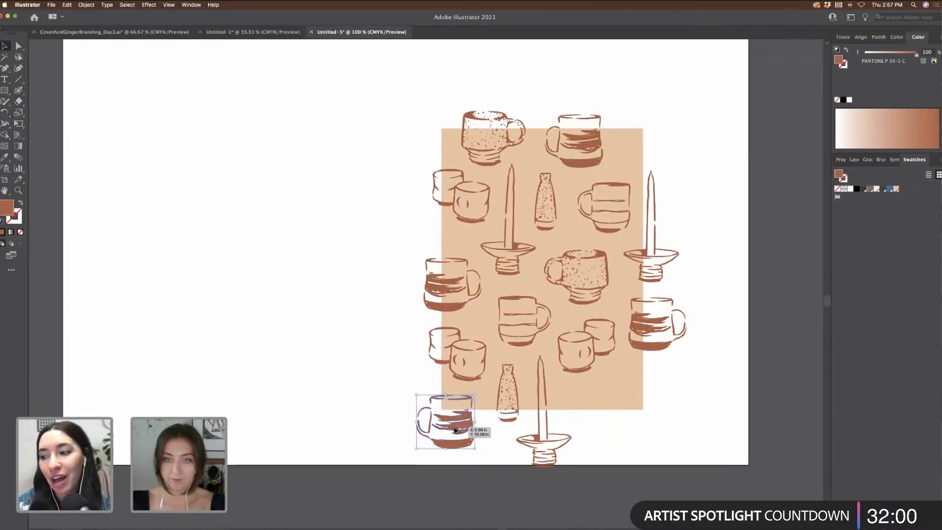
Step: Copy the speckled mug to the bottom-right corner and the striped mug to the top-right corner
left_click(489, 141)
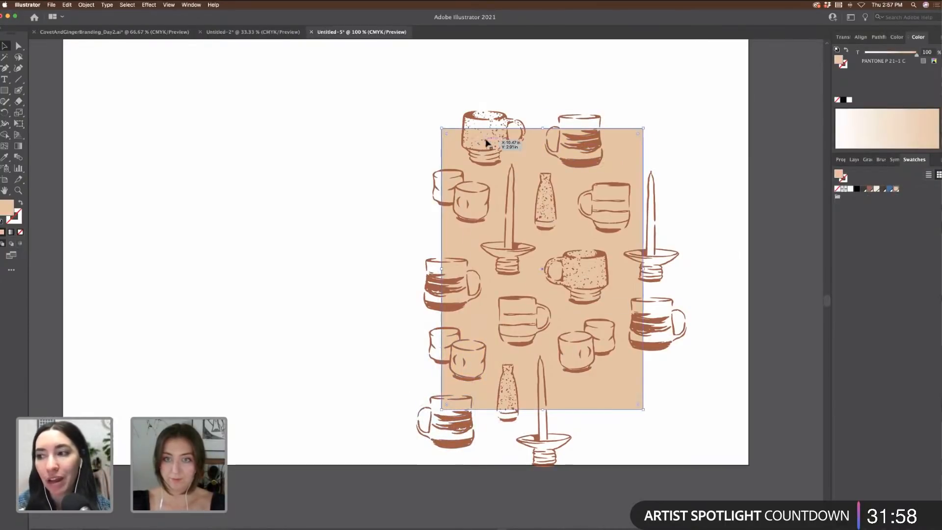
left_click_drag(499, 147, 659, 116)
key("ctrl+z")
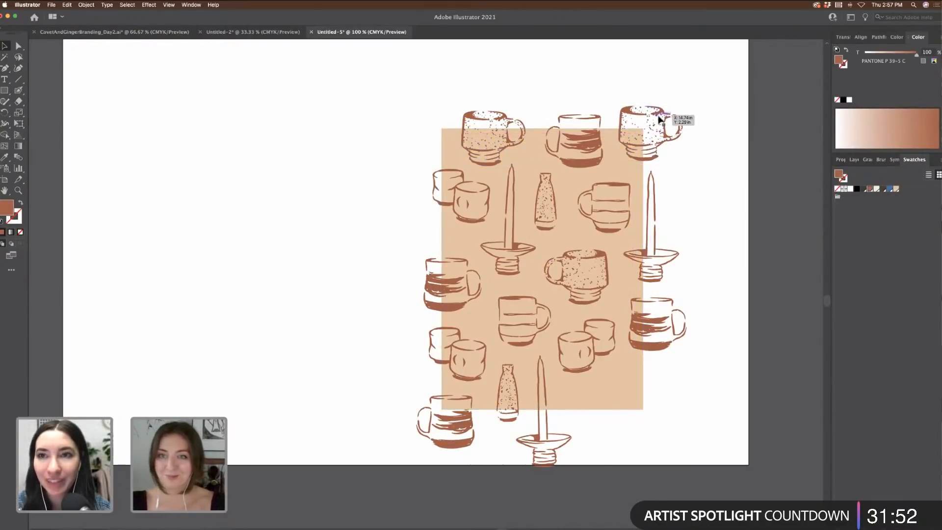
left_click_drag(676, 390, 629, 387)
left_click(527, 319)
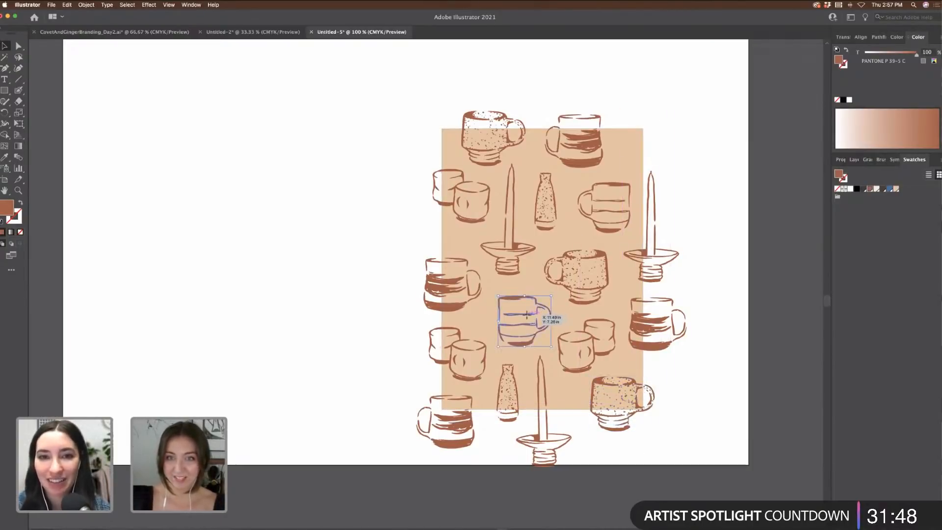
left_click_drag(526, 314, 649, 127)
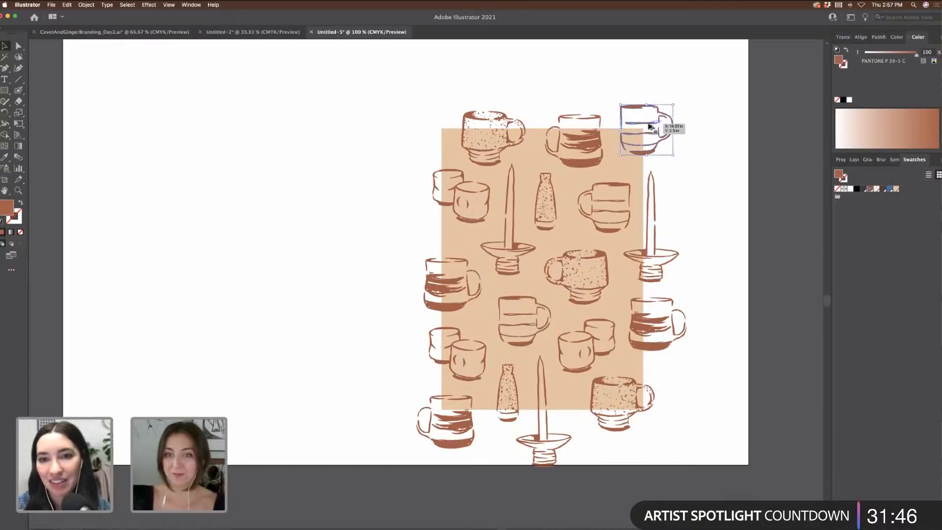
left_click(547, 420)
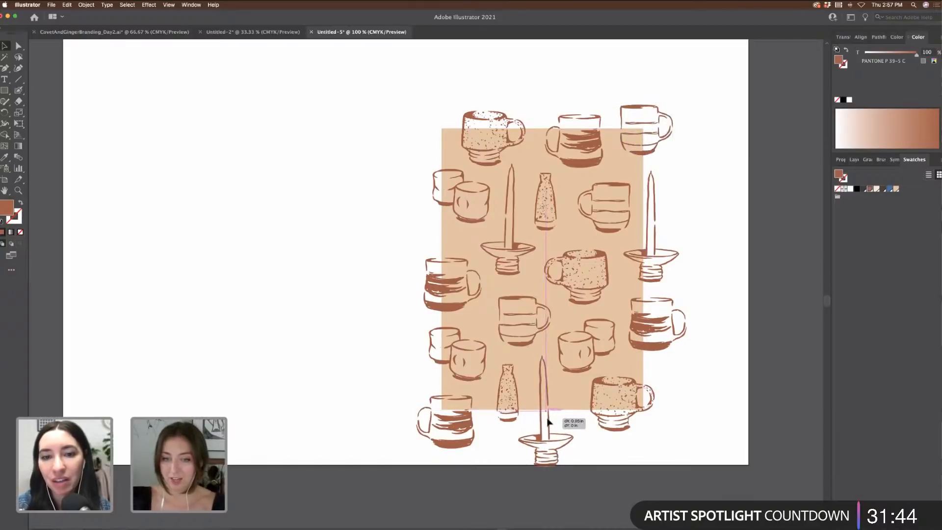
left_click_drag(603, 387, 590, 397)
scroll(687, 381, "right", 2)
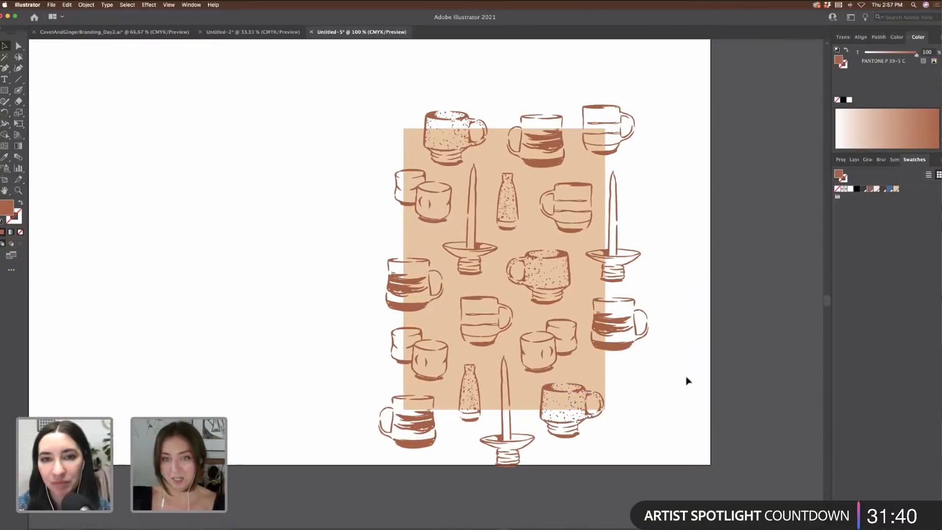
Step: Lay a front-most copy of the peach rectangle over the pottery pattern and clip everything to it with Cmd+7
key("super+minus")
left_click(530, 210)
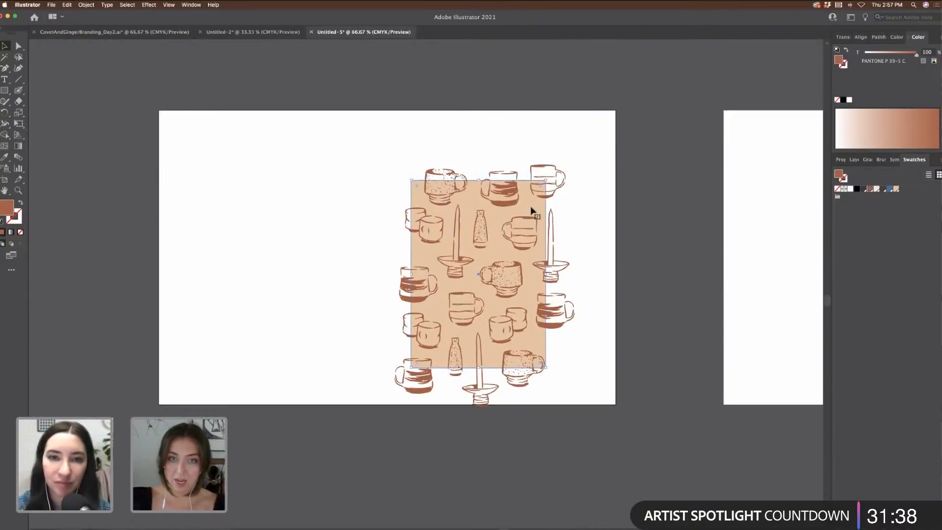
left_click_drag(530, 210, 334, 210)
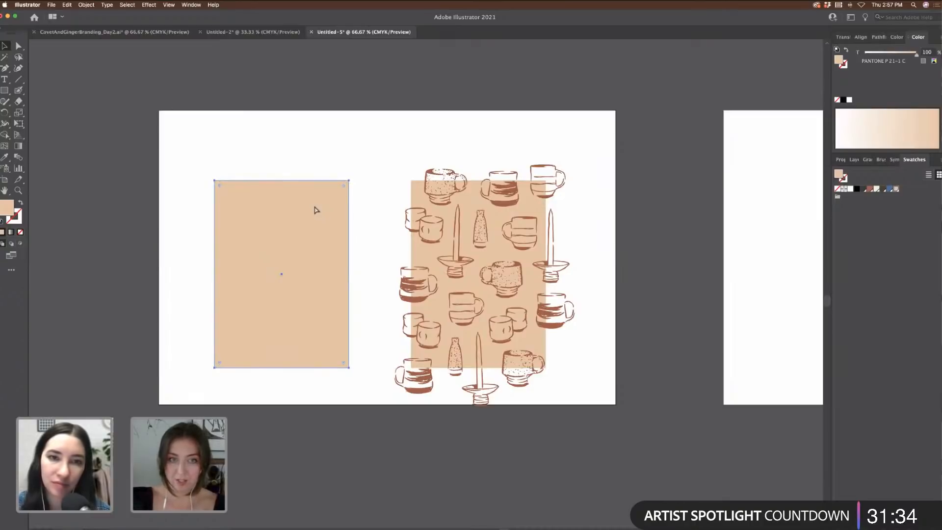
left_click_drag(318, 216, 514, 219)
key("super+shift+bracketleft")
key("super+a")
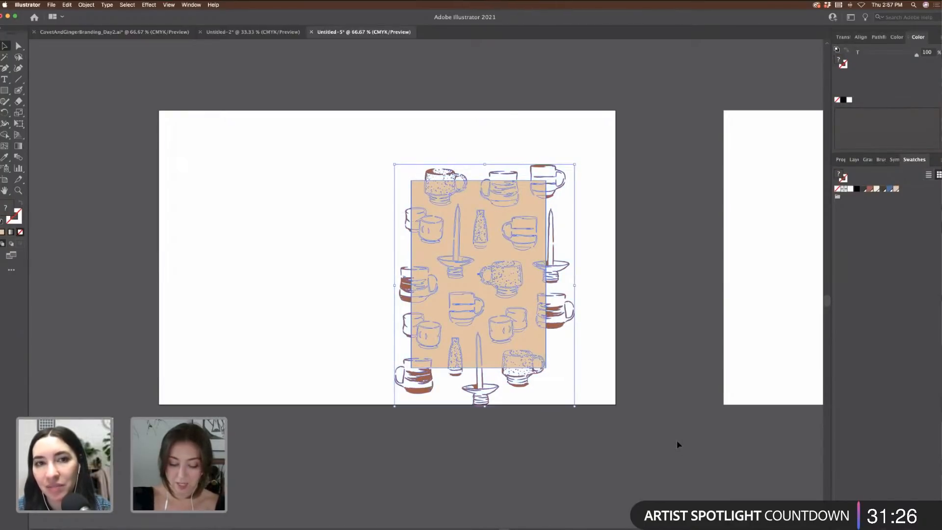
key("super+7")
left_click(696, 436)
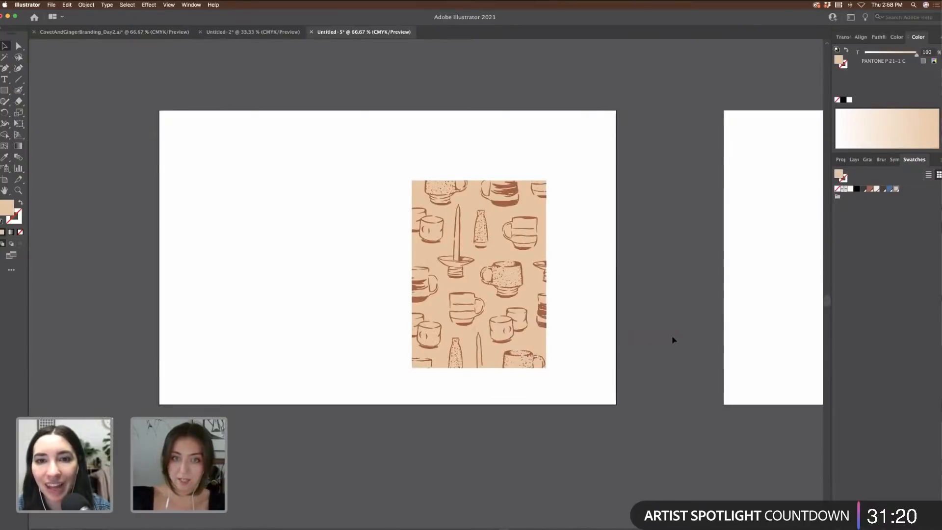
scroll(673, 339, "left", 5)
left_click_drag(648, 319, 463, 309)
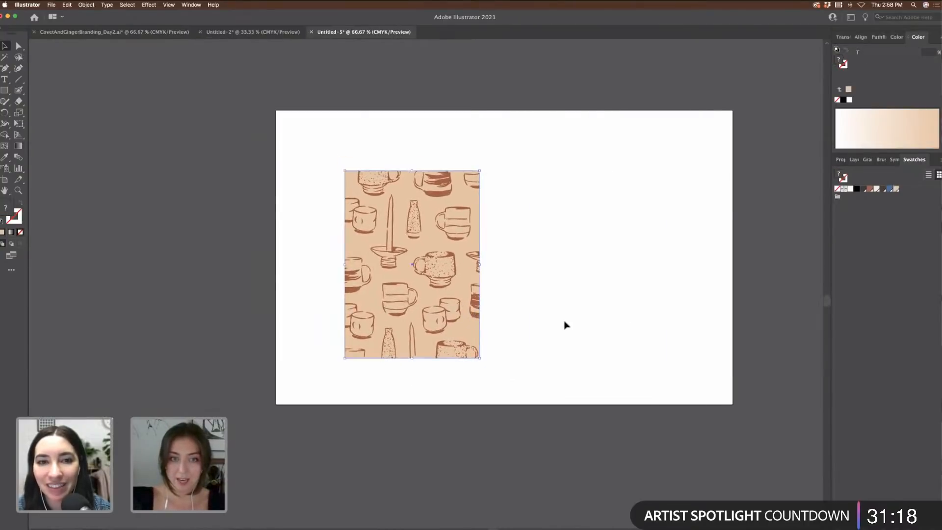
scroll(565, 325, "up", 5)
scroll(566, 324, "up", 6)
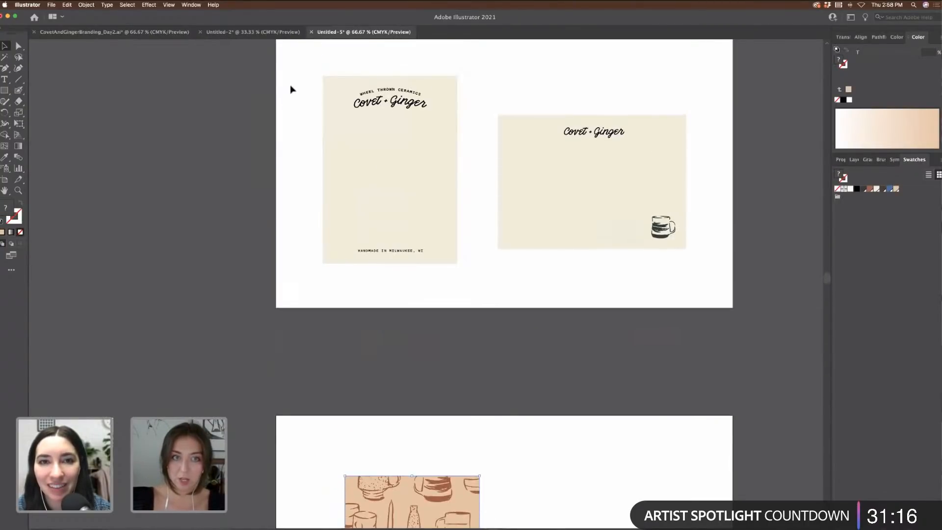
Step: Copy the cream Covet + Ginger front card and paste it beside the pattern card
left_click_drag(288, 85, 583, 393)
key("super+c")
scroll(423, 286, "down", 4)
key("super+v")
left_click(740, 404)
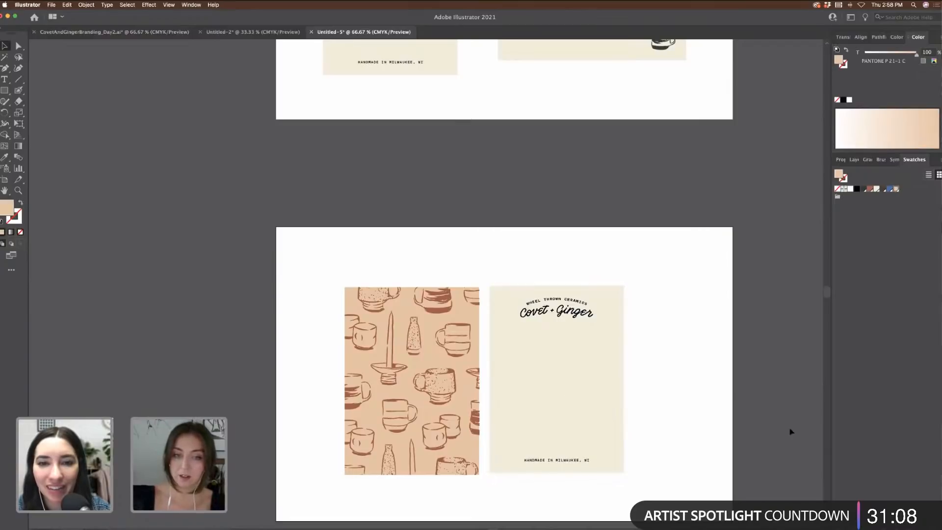
Step: Duplicate the pattern card onto the pasteboard to its left
scroll(760, 426, "left", 4)
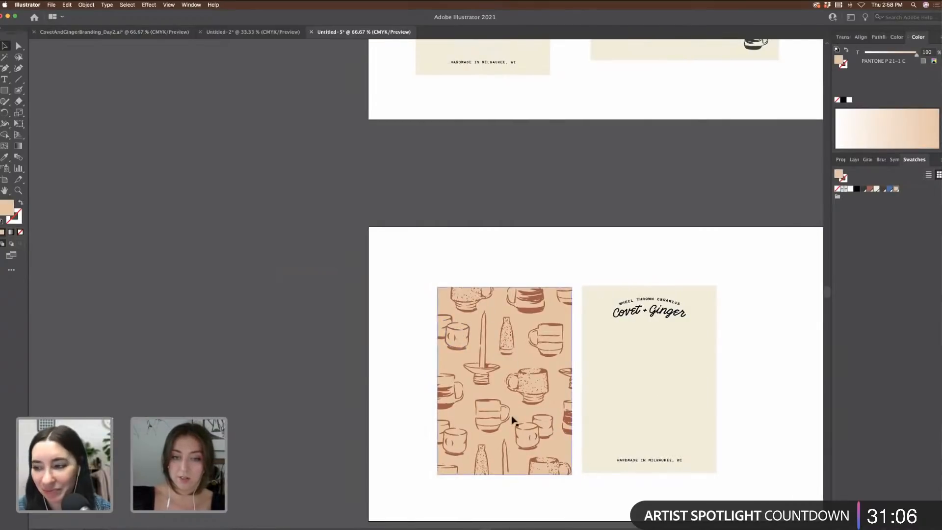
left_click(479, 352)
scroll(479, 354, "right", 4)
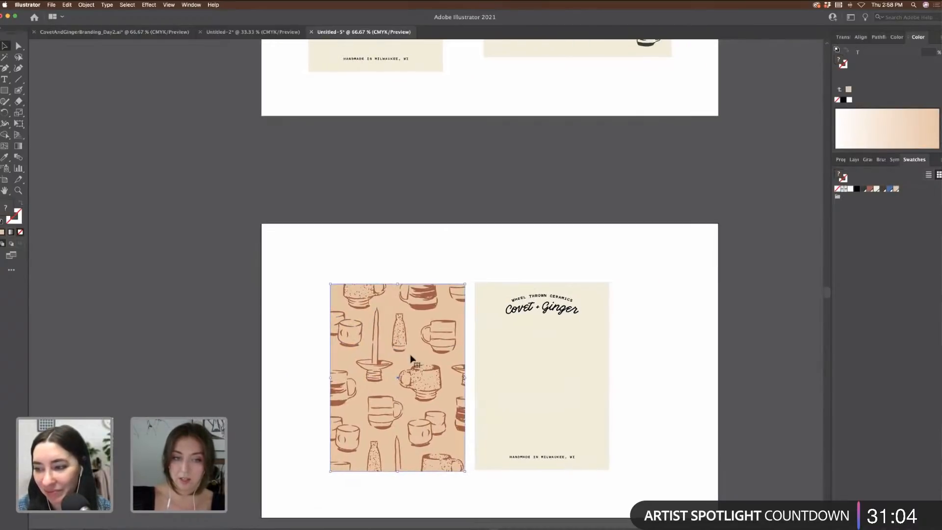
scroll(411, 358, "left", 5)
left_click_drag(564, 362, 275, 362)
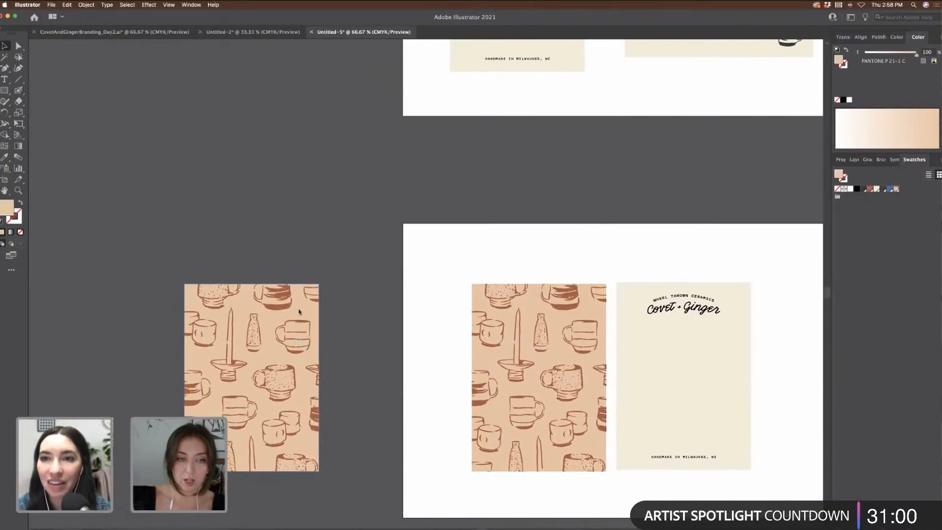
Step: Release the spare pattern card's clipping mask and make its background rectangle cream
right_click(300, 313)
left_click(311, 296)
left_click(312, 309)
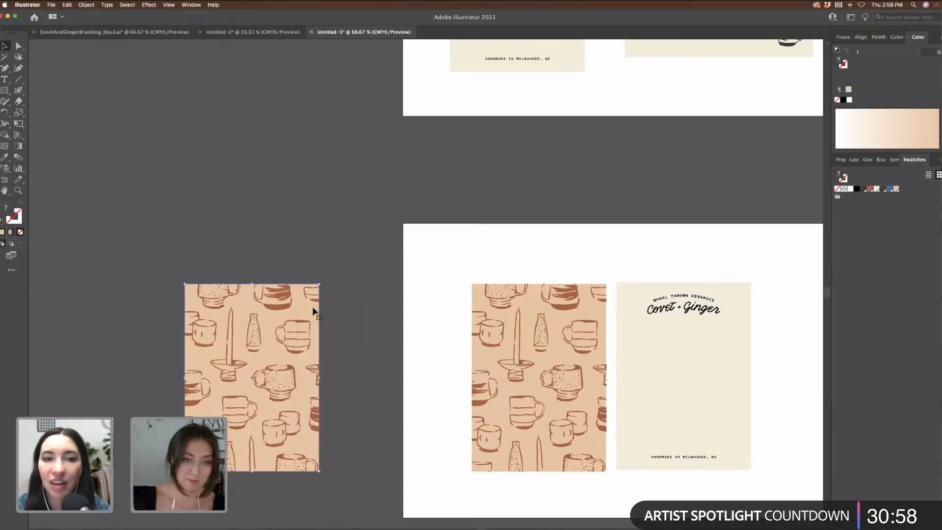
right_click(315, 311)
left_click(341, 371)
left_click(354, 268)
left_click(310, 323)
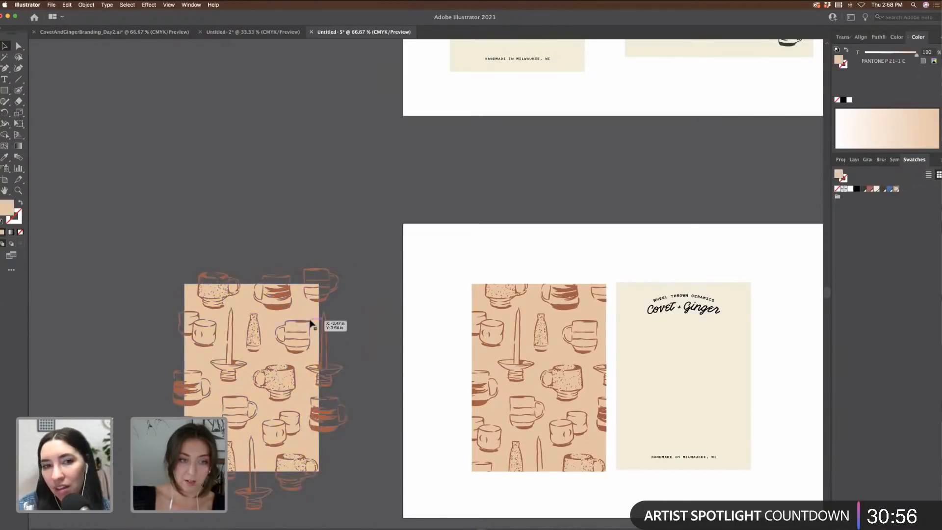
left_click(878, 190)
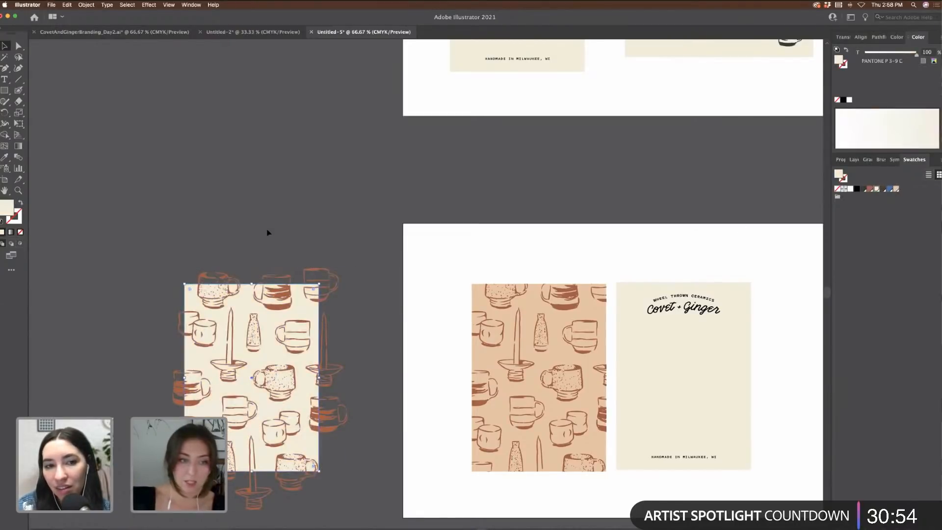
Step: Recolour the mug pattern blue and delete the leftover blue rectangle
left_click(305, 443)
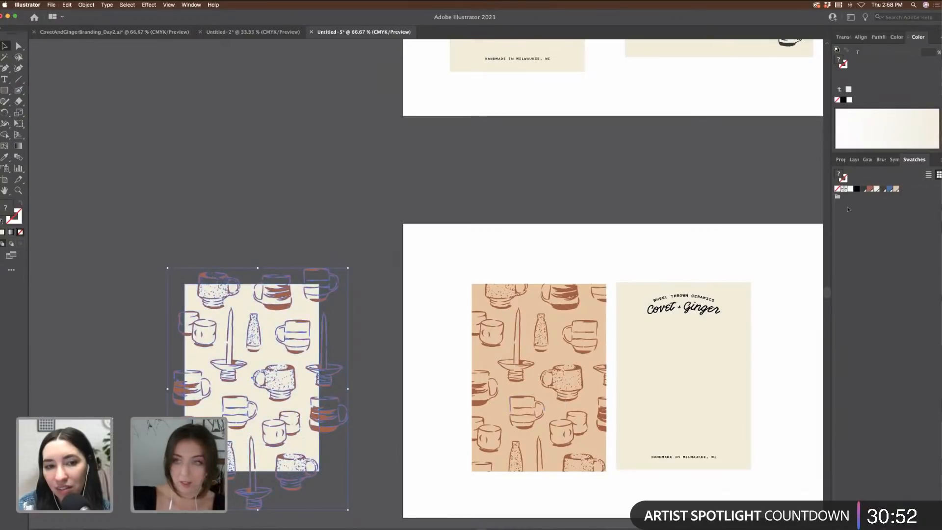
left_click(889, 189)
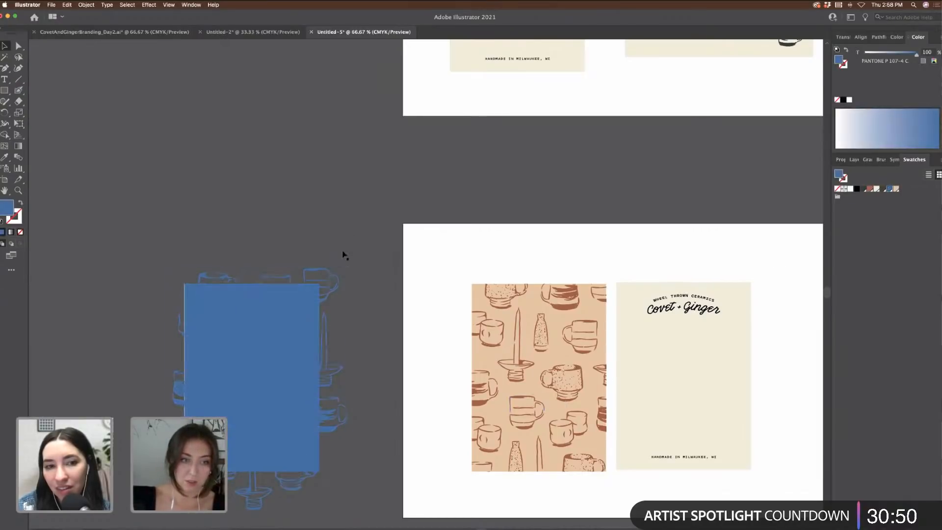
left_click(302, 319)
key("BackSpace")
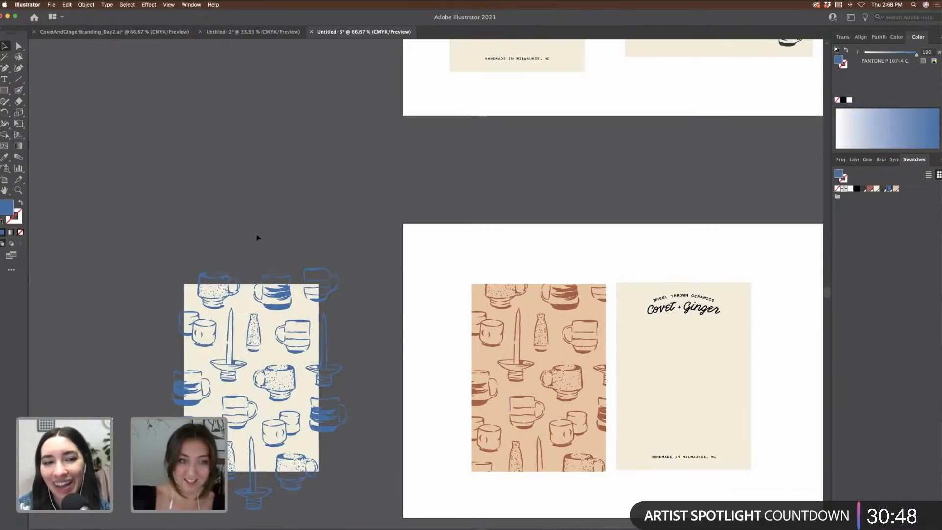
scroll(257, 238, "down", 2)
left_click(328, 260)
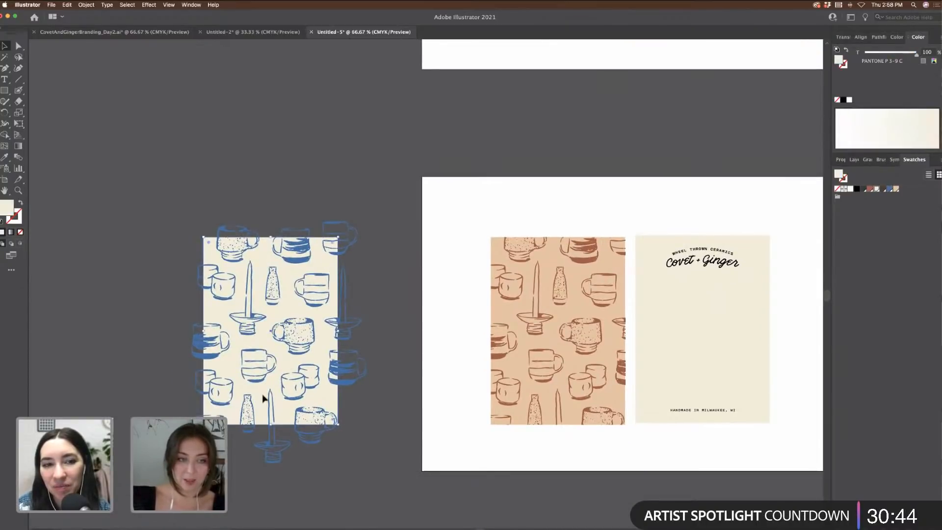
Step: Recolour the cream card's text to dark brown PANTONE P 13-16 C
key("super+1")
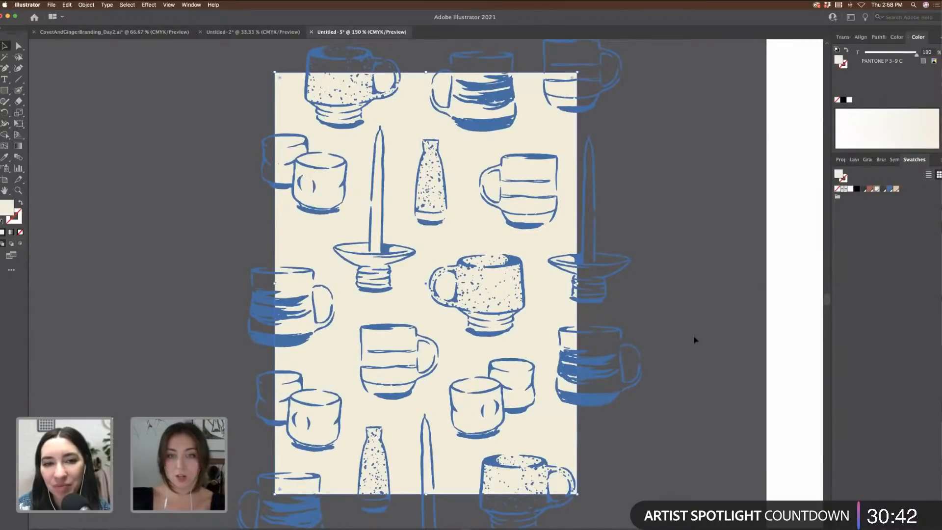
scroll(631, 332, "right", 10)
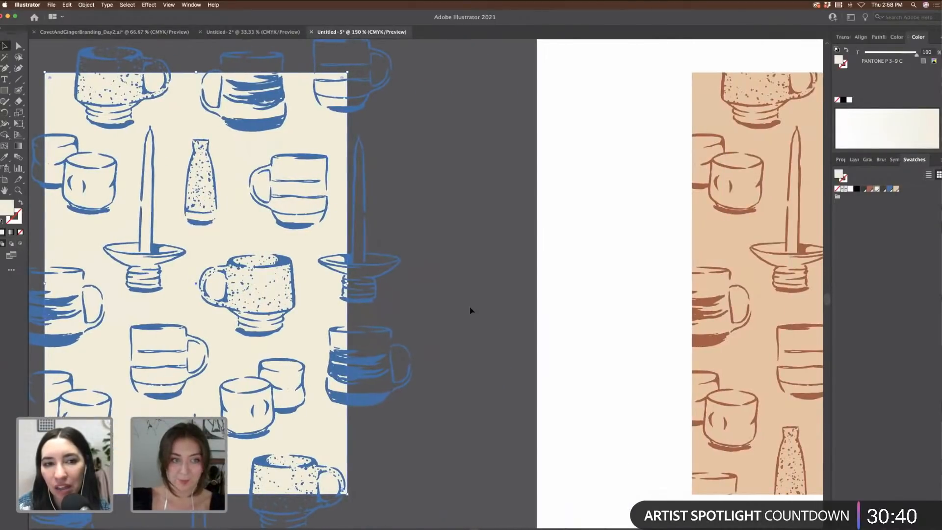
key("super+minus")
key("super+minus")
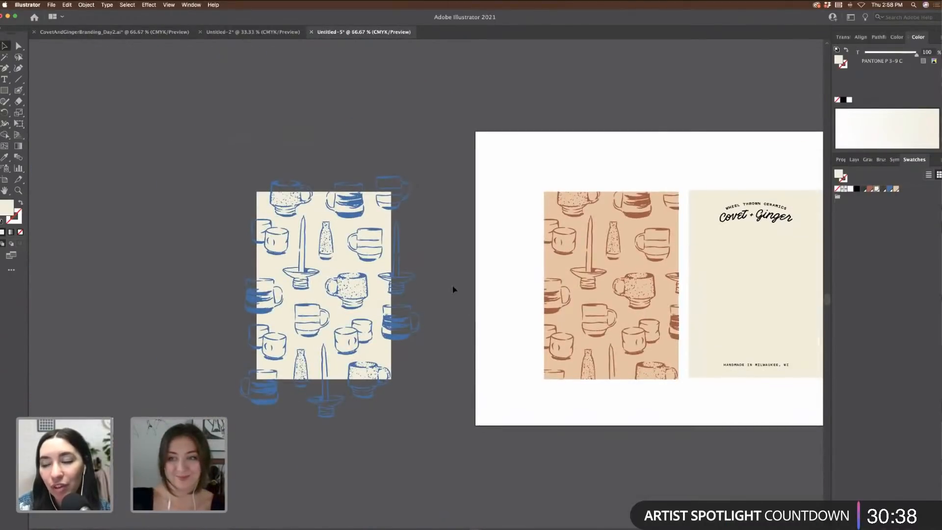
scroll(453, 290, "right", 8)
left_click_drag(528, 188, 633, 428)
left_click(878, 189)
left_click(685, 200)
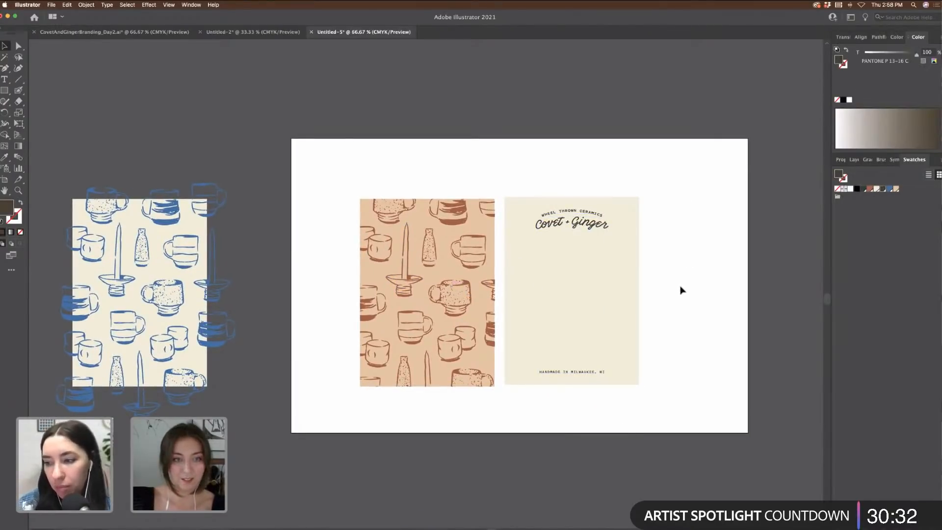
scroll(682, 290, "up", 5)
key("ctrl+minus")
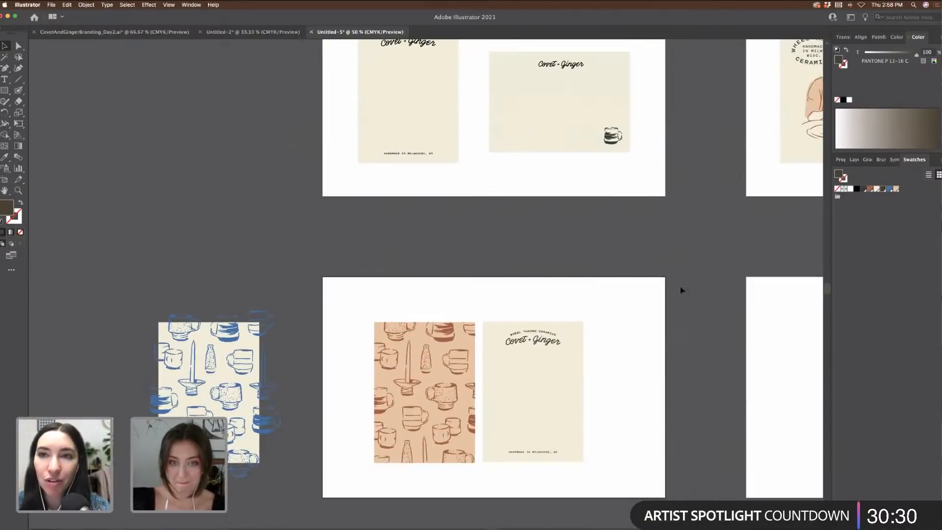
scroll(648, 315, "up", 5)
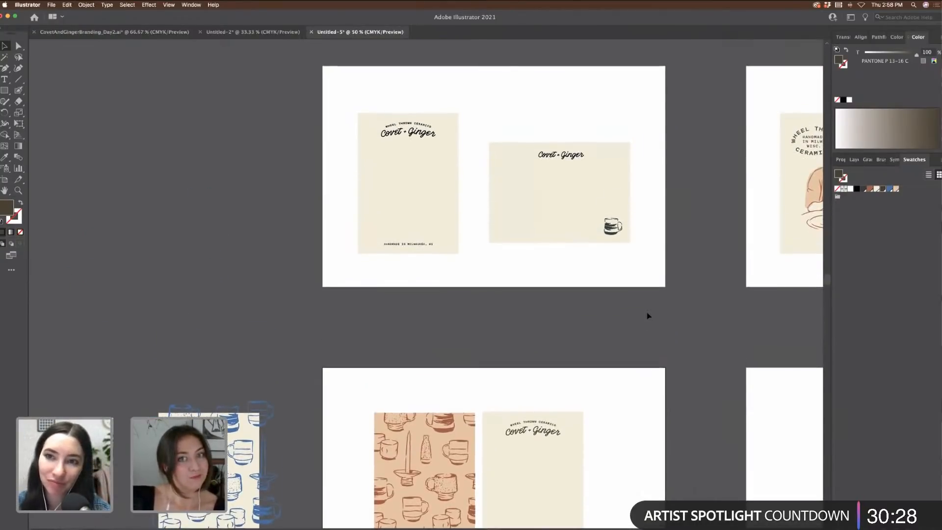
scroll(647, 315, "up", 3)
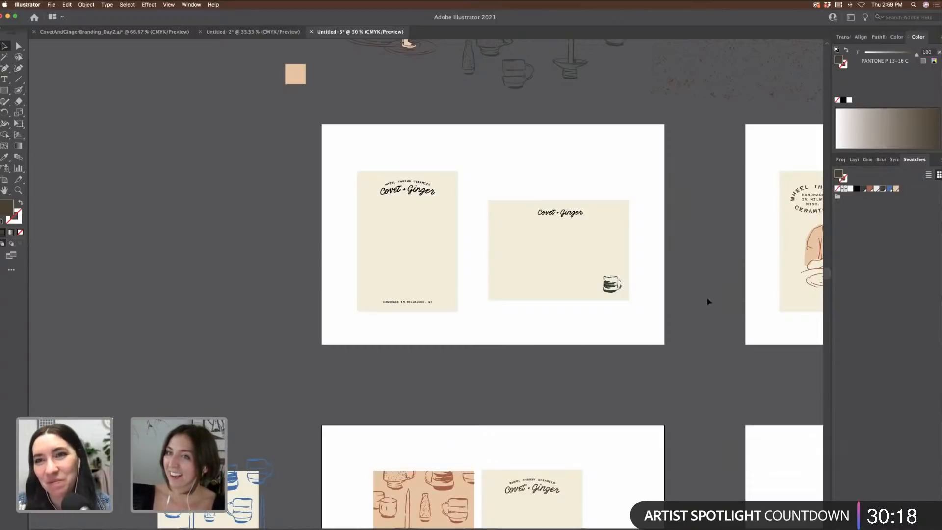
scroll(708, 301, "up", 5)
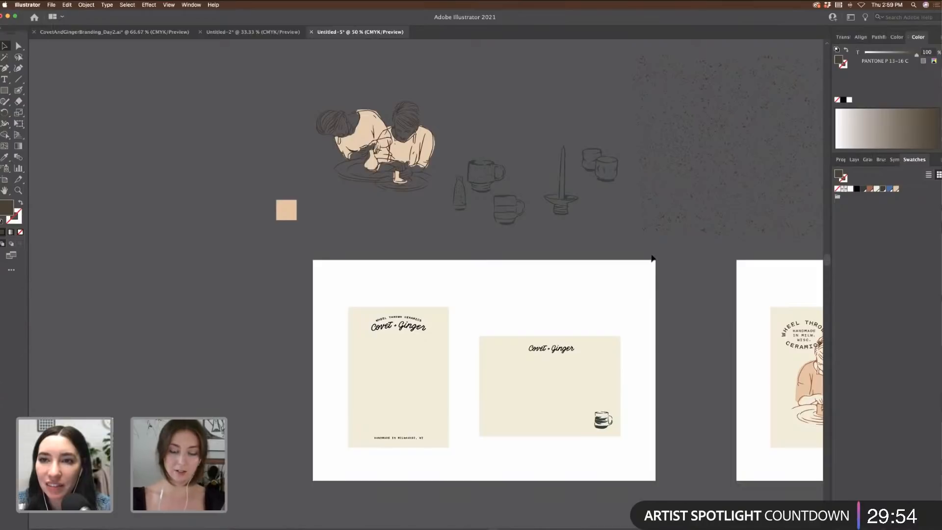
scroll(651, 260, "right", 5)
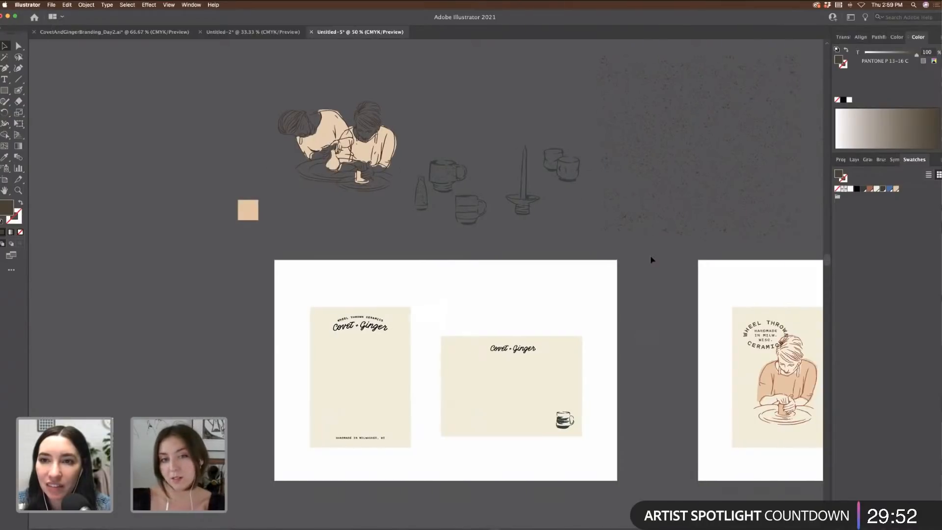
Step: Paste the speckle texture onto the empty artboard and bring a cream rectangle onto it
left_click(711, 232)
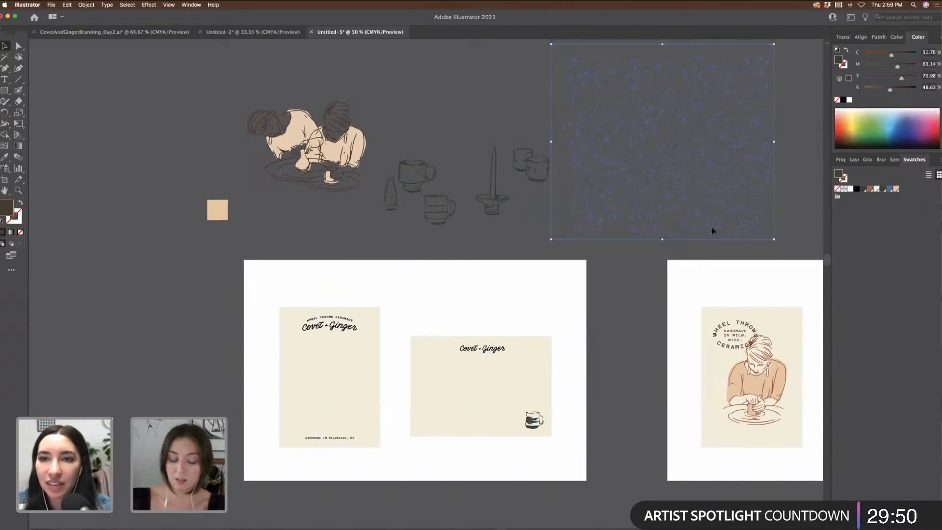
scroll(717, 235, "down", 5)
scroll(718, 236, "down", 4)
scroll(718, 236, "right", 6)
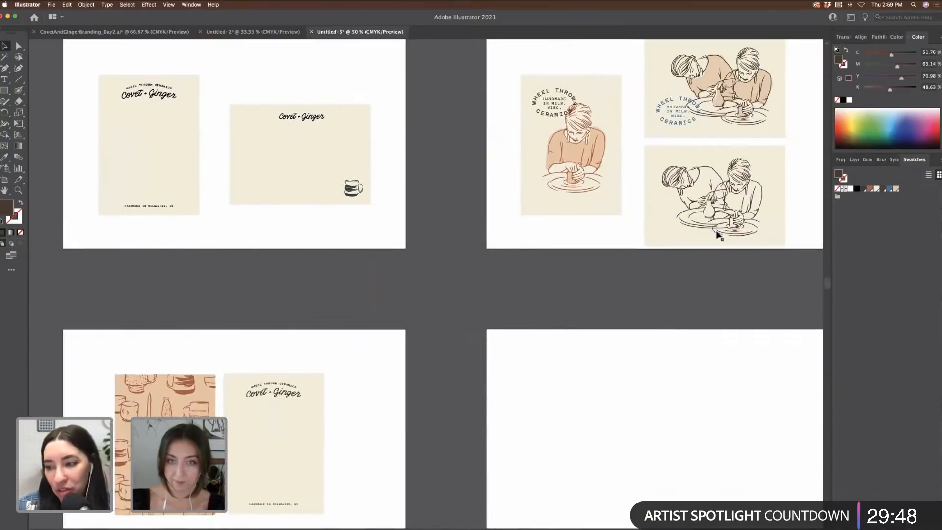
scroll(718, 236, "down", 5)
key("cmd+v")
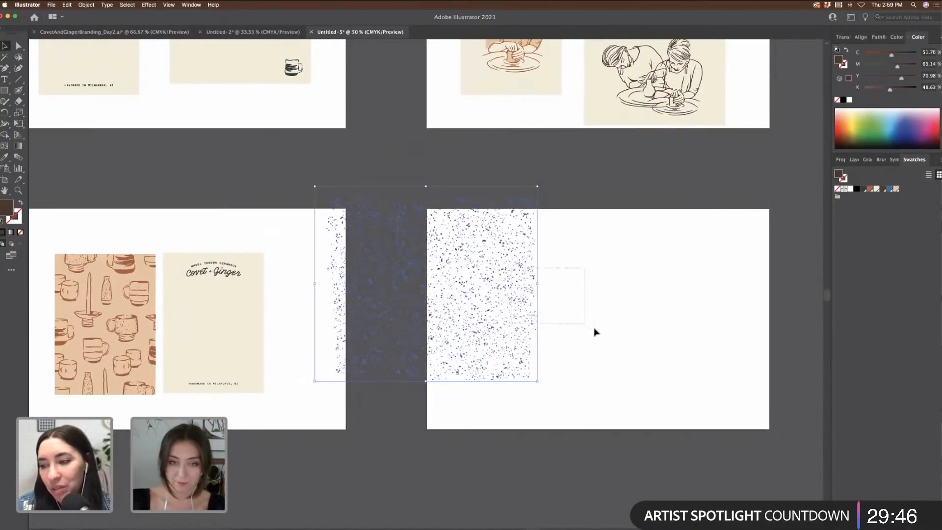
left_click_drag(518, 278, 636, 309)
left_click(683, 323)
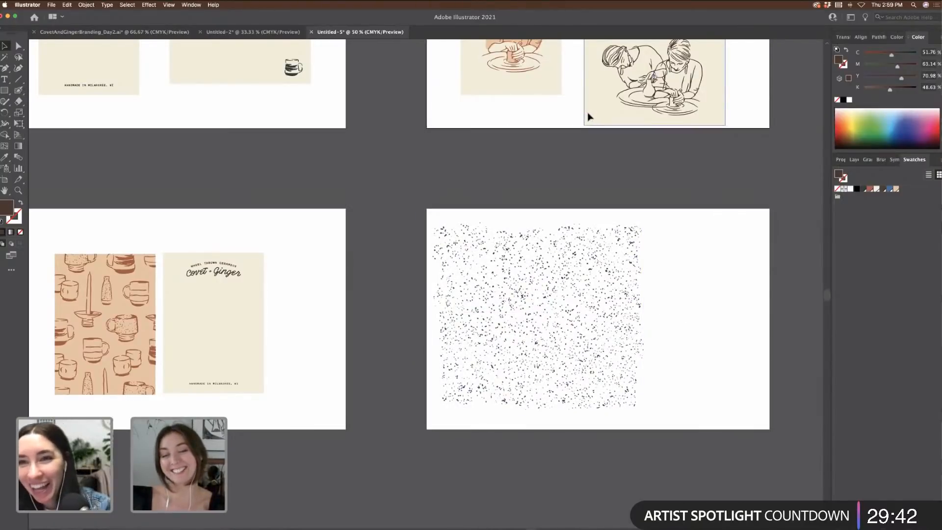
left_click_drag(594, 112, 479, 352)
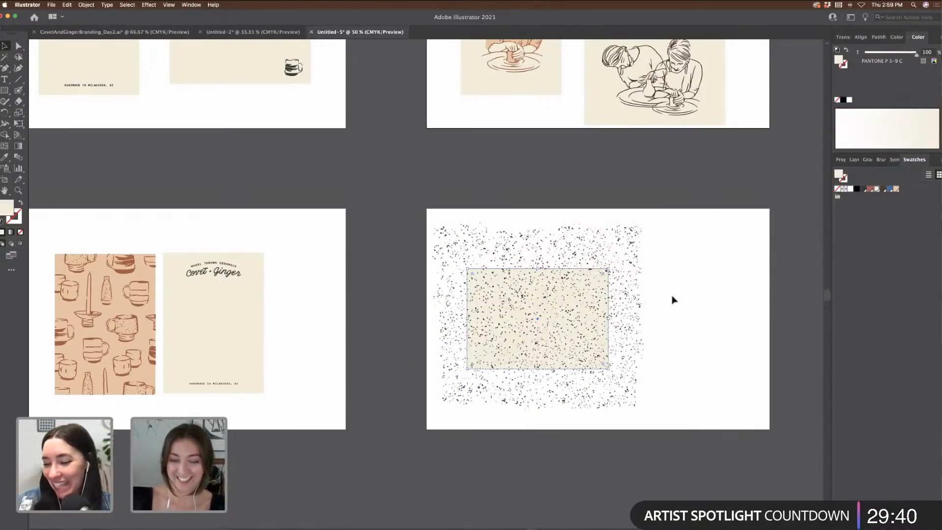
Step: Shrink the speckles around the cream rectangle and give them the mug pattern's brown
left_click(626, 281)
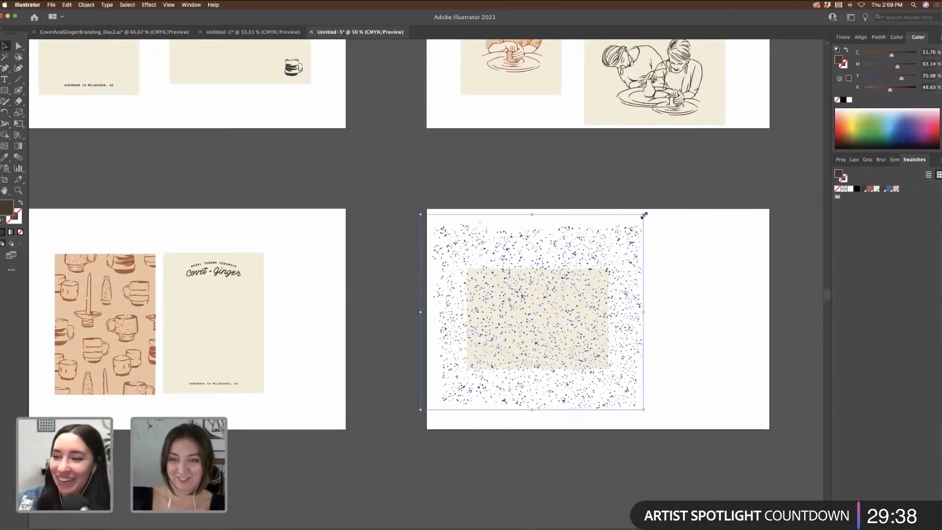
left_click_drag(643, 215, 619, 226)
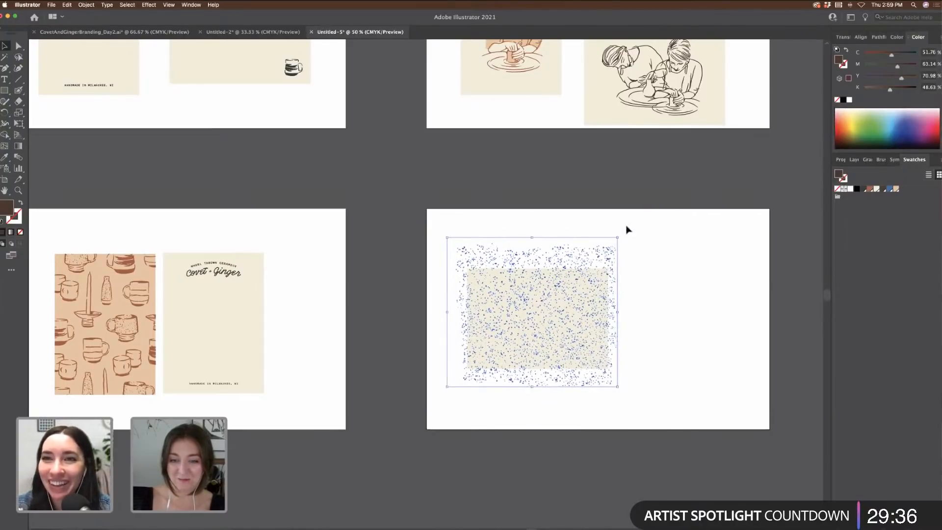
left_click(628, 229)
key("super+=")
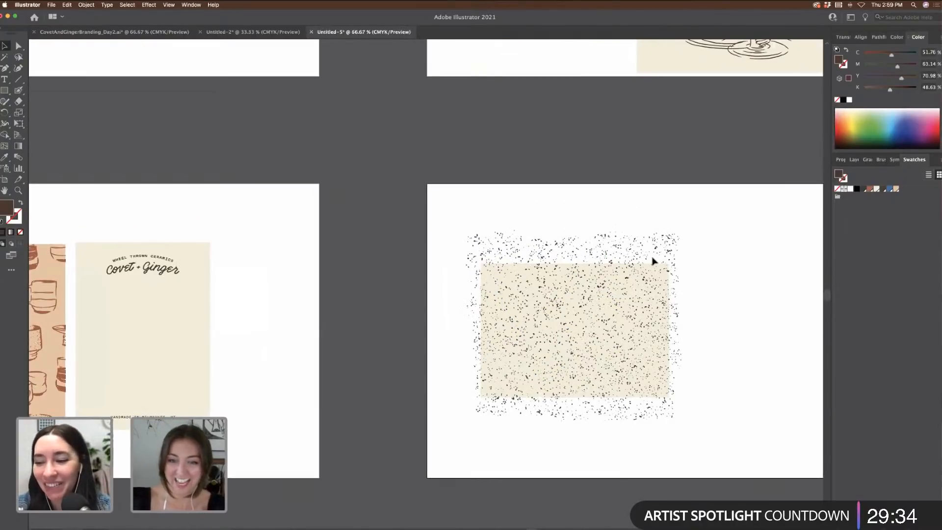
left_click(592, 261)
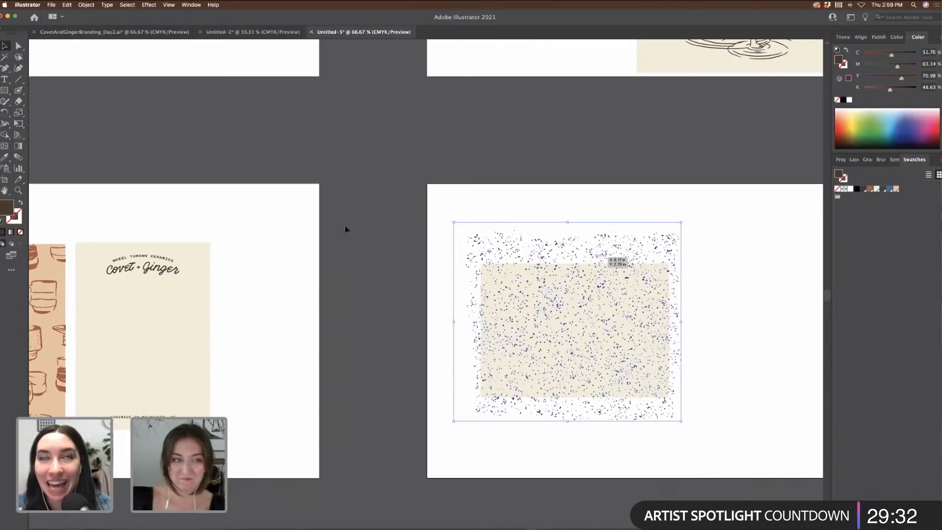
left_click(4, 157)
left_click(38, 256)
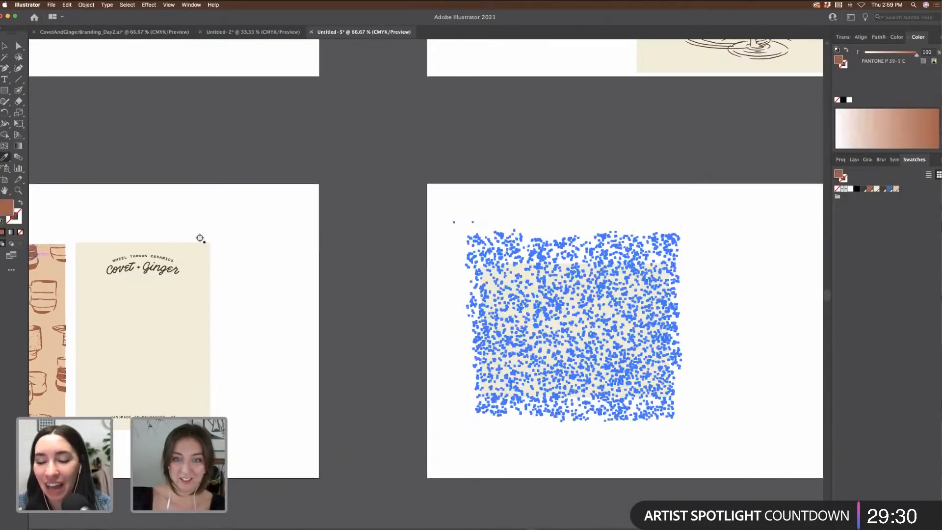
key("super+shift+a")
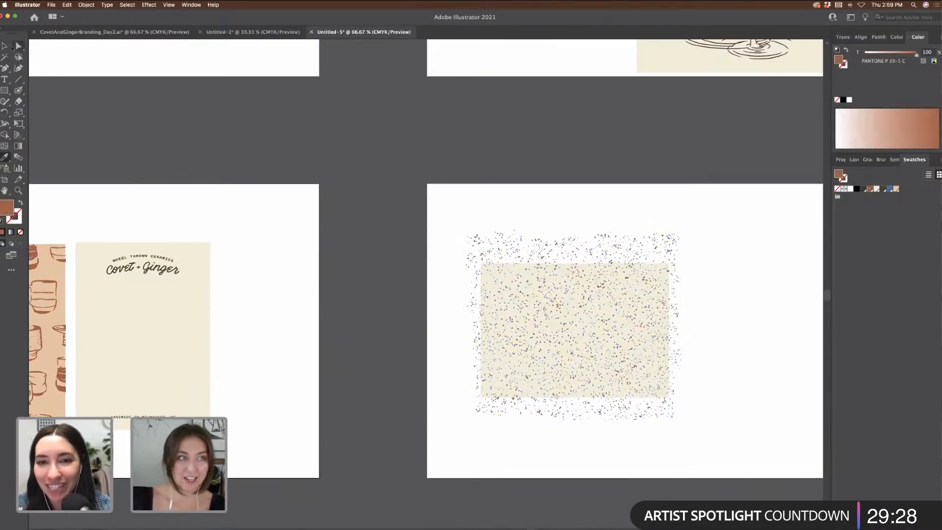
Step: Alt-drag a duplicate of the speckled cream card to the right
key("v")
scroll(491, 246, "right", 5)
left_click(475, 364)
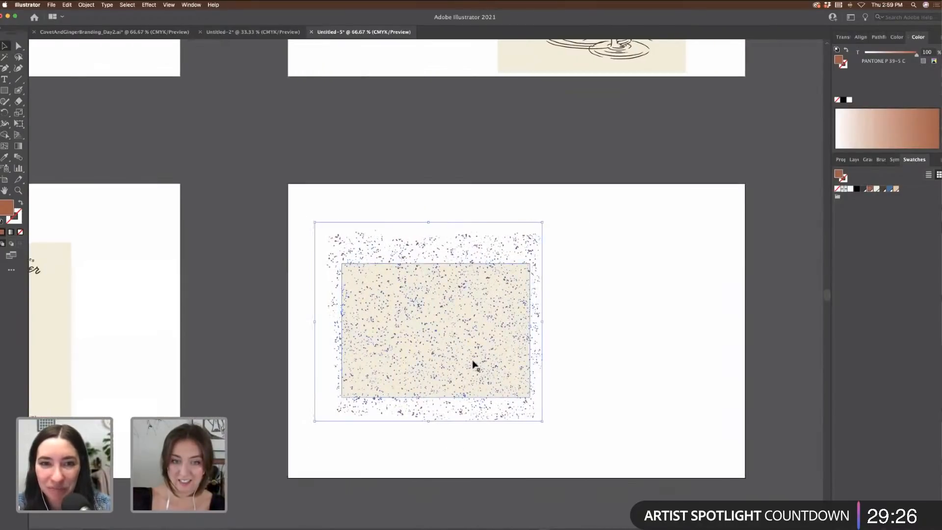
left_click_drag(429, 322, 676, 326)
key("super+shift+a")
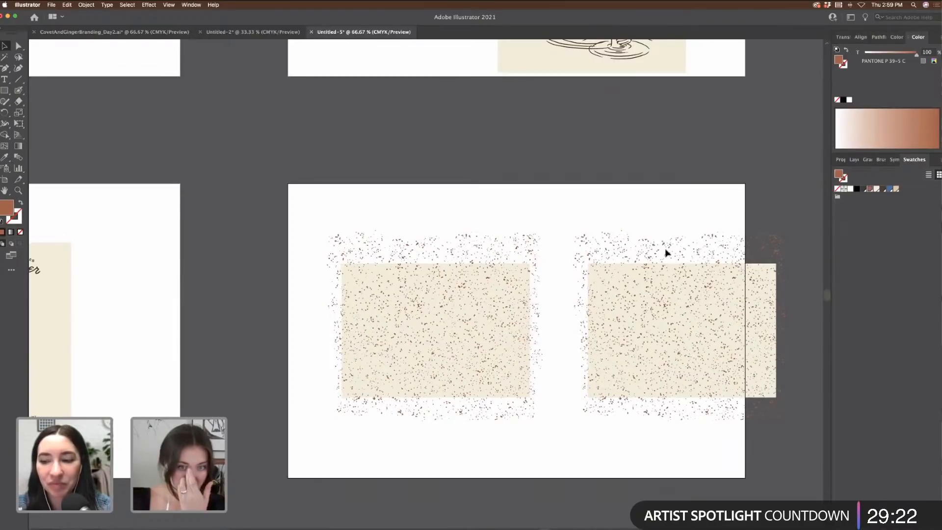
left_click(682, 267)
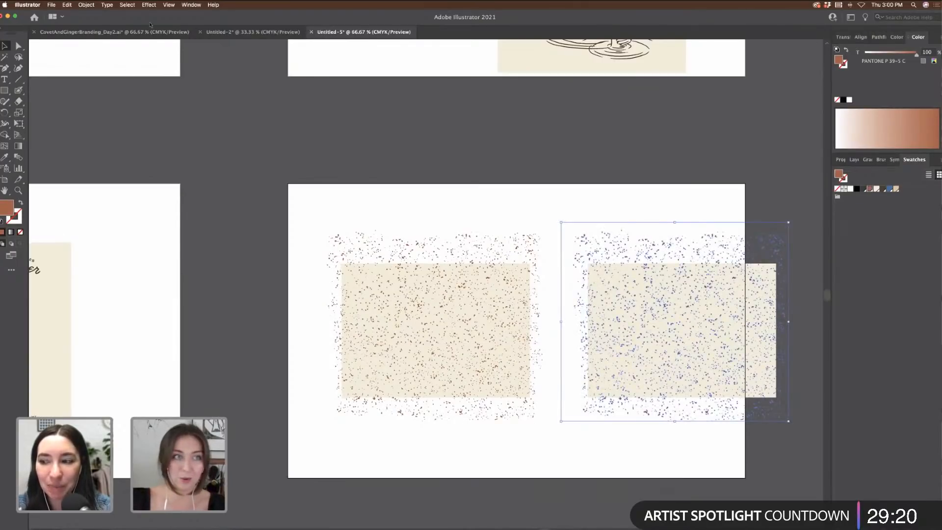
Step: Copy the top-right Covet + Ginger logo from CovetAndGingerBranding_Day2 and paste it into Untitled-5
left_click(165, 32)
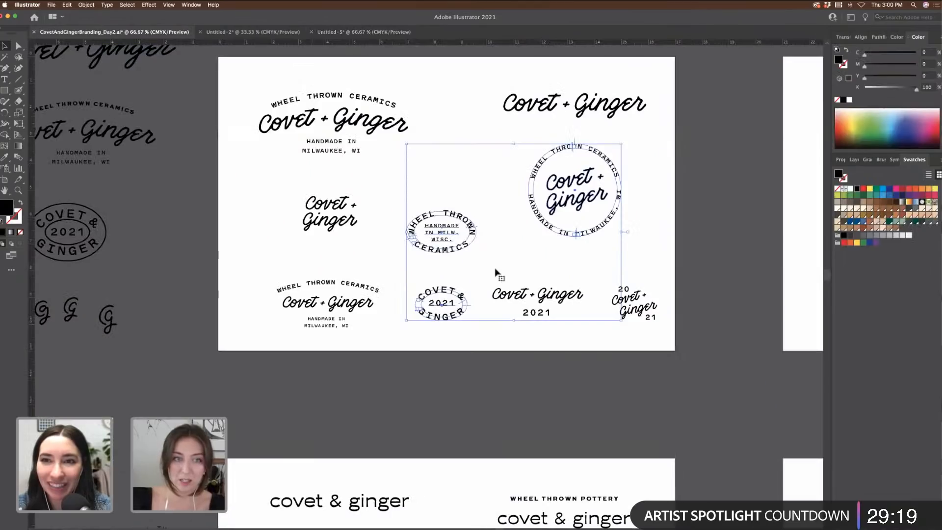
left_click(373, 177)
scroll(372, 178, "right", 2)
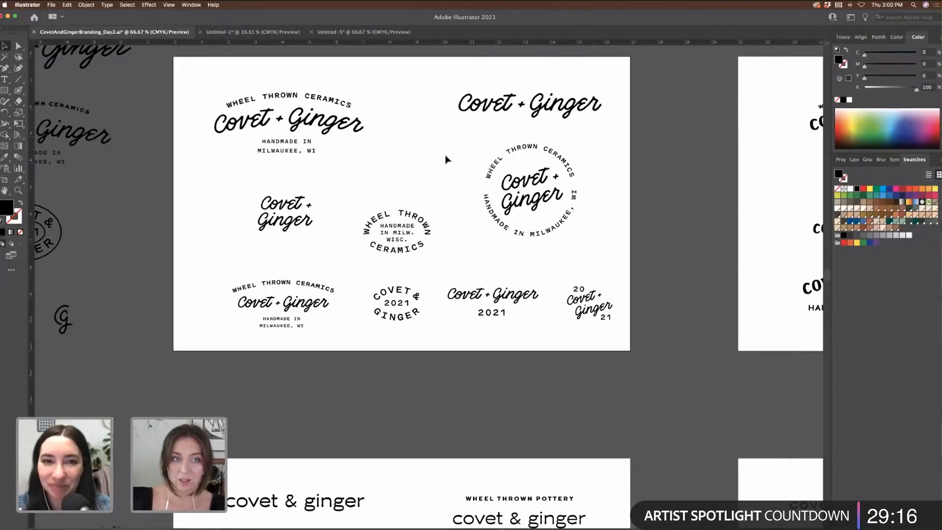
scroll(446, 158, "up", 2)
left_click_drag(401, 119, 628, 165)
key("super+c")
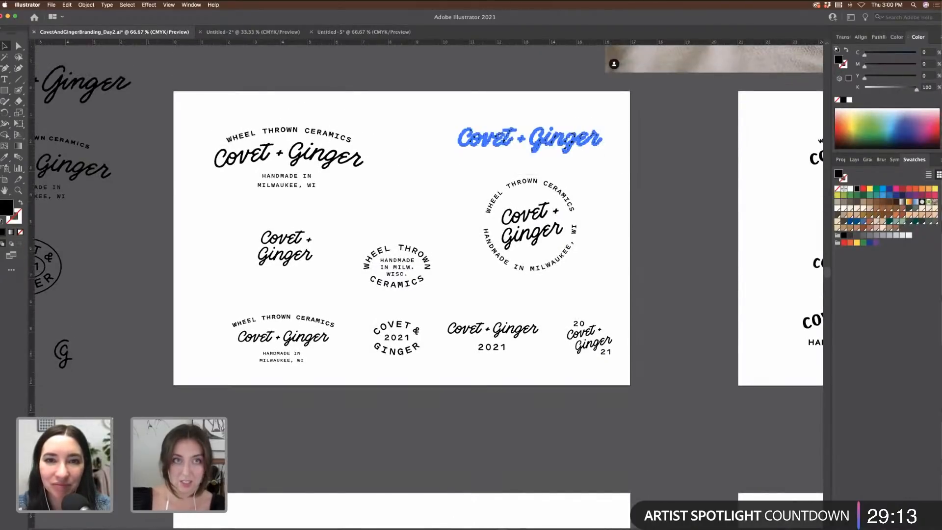
left_click(250, 32)
left_click(364, 32)
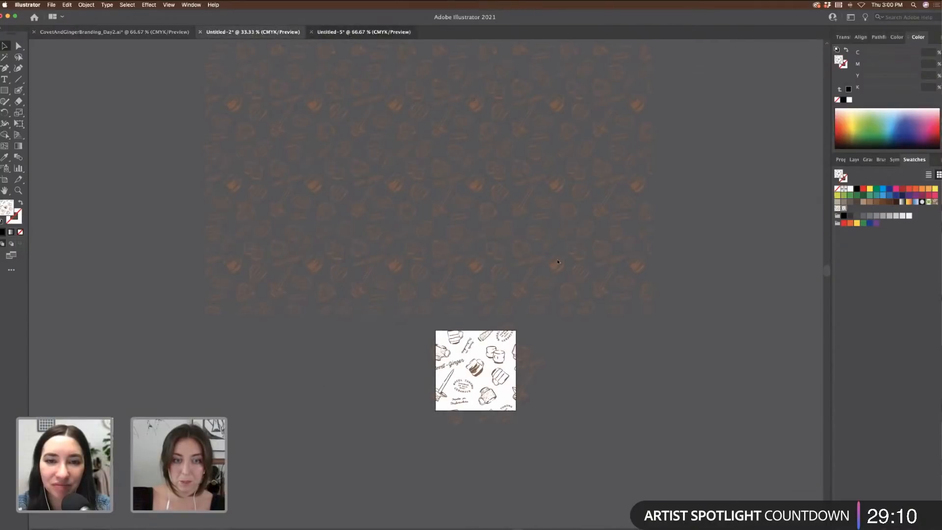
scroll(557, 260, "left", 3)
key("super+v")
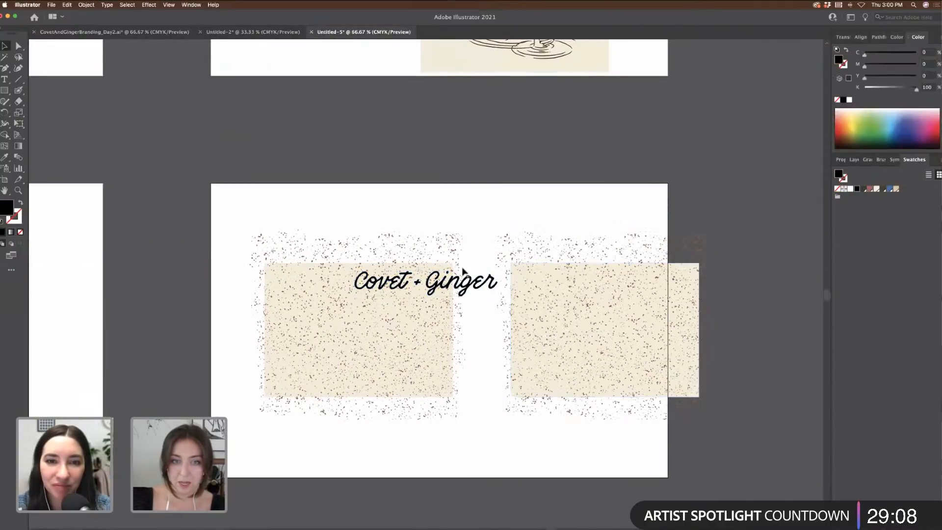
Step: Make the left card rust brown with dark brown PANTONE P 13-16 C speckles over it
left_click_drag(473, 284, 457, 188)
left_click_drag(398, 249, 311, 317)
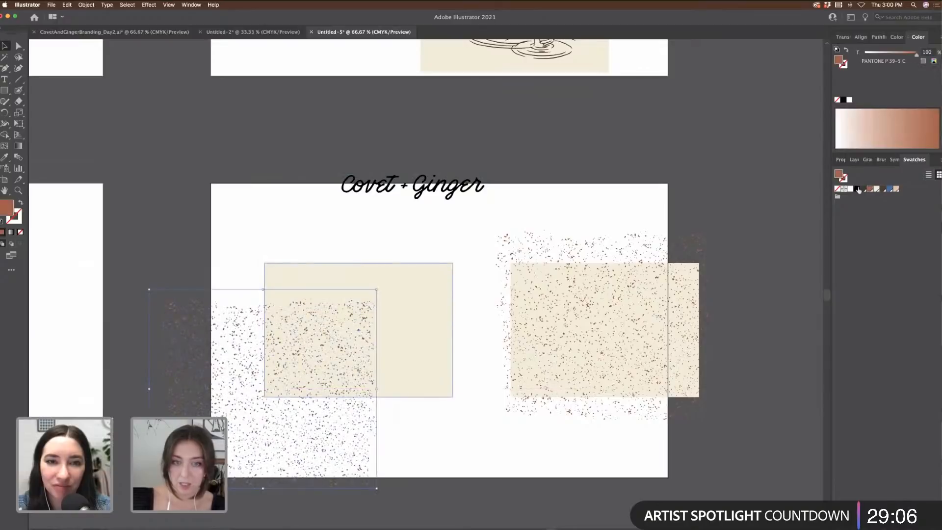
left_click(403, 289)
left_click(870, 189)
left_click(219, 345)
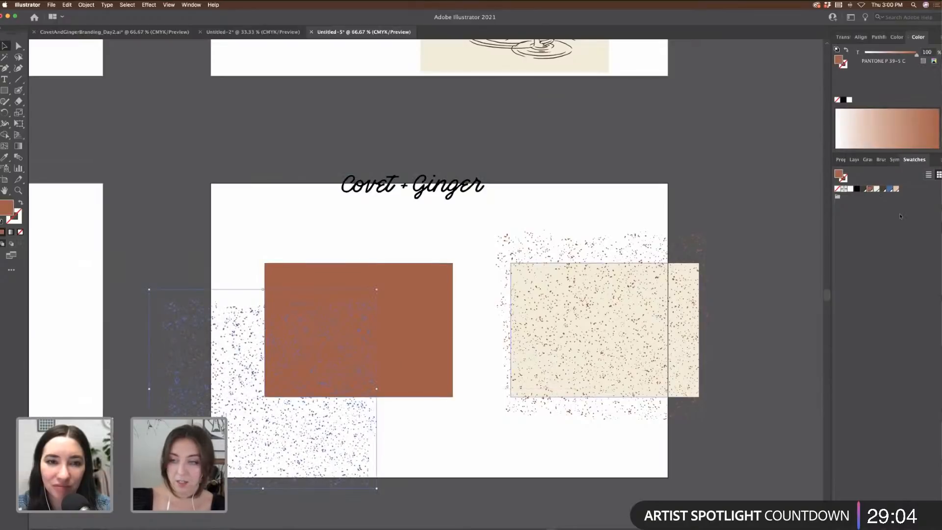
left_click(884, 189)
left_click_drag(219, 338, 318, 282)
Step: Colour the logo cream PANTONE P 3-9 C and scale it onto the rust card
left_click(379, 187)
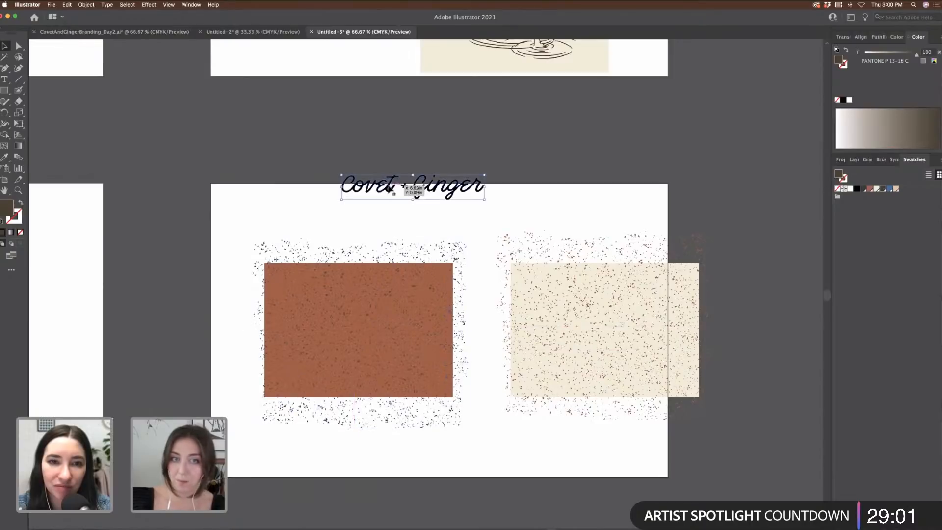
left_click(877, 189)
left_click_drag(438, 192, 389, 331)
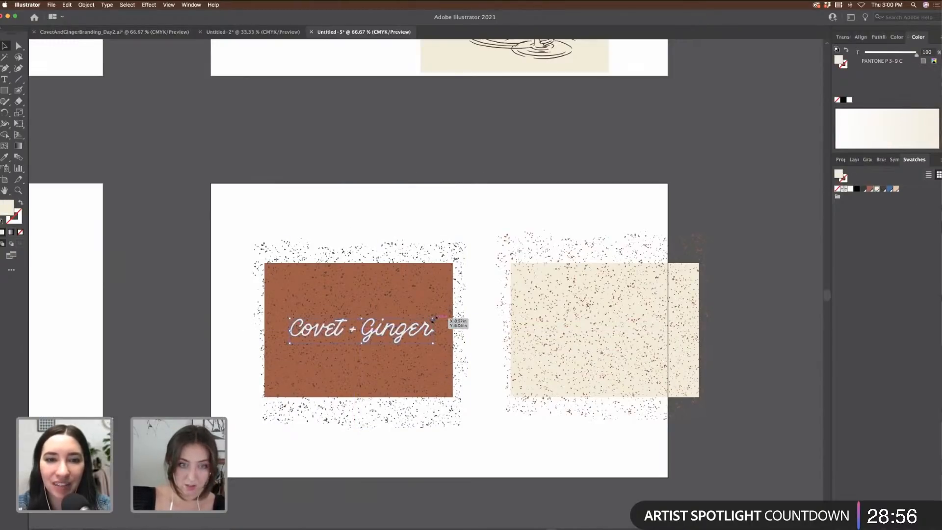
left_click_drag(455, 324, 427, 320)
left_click(461, 234)
Step: Delete the right cream card and its speckles
left_click_drag(485, 220, 746, 445)
key("Delete")
key("super+minus")
scroll(685, 457, "left", 3)
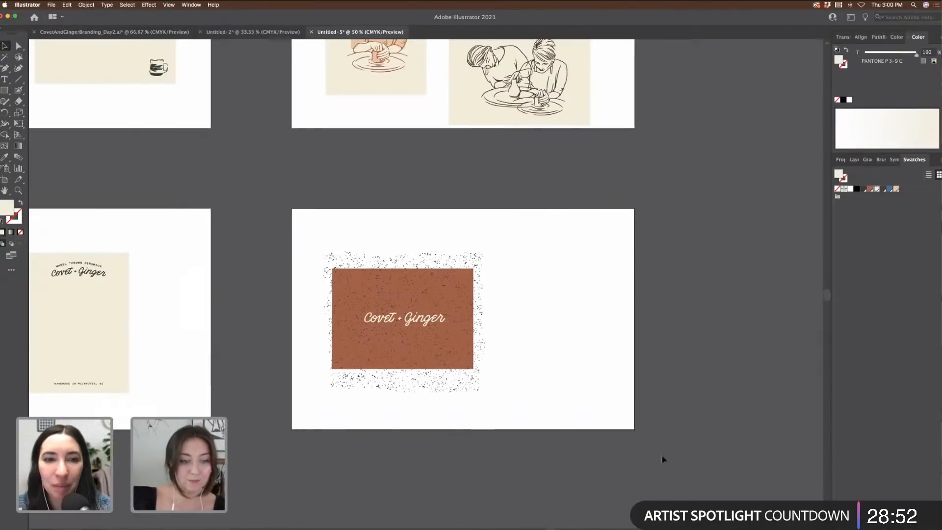
scroll(662, 460, "left", 10)
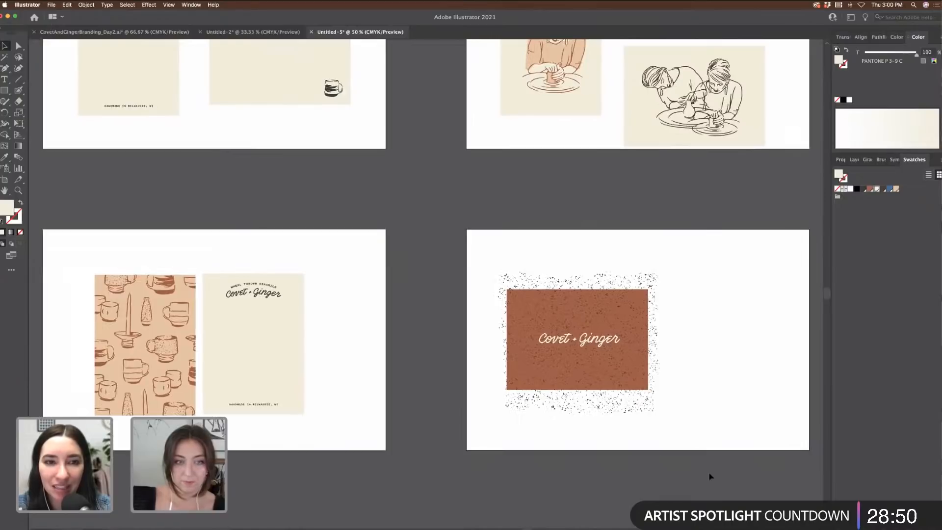
left_click_drag(694, 368, 260, 225)
scroll(492, 252, "up", 3)
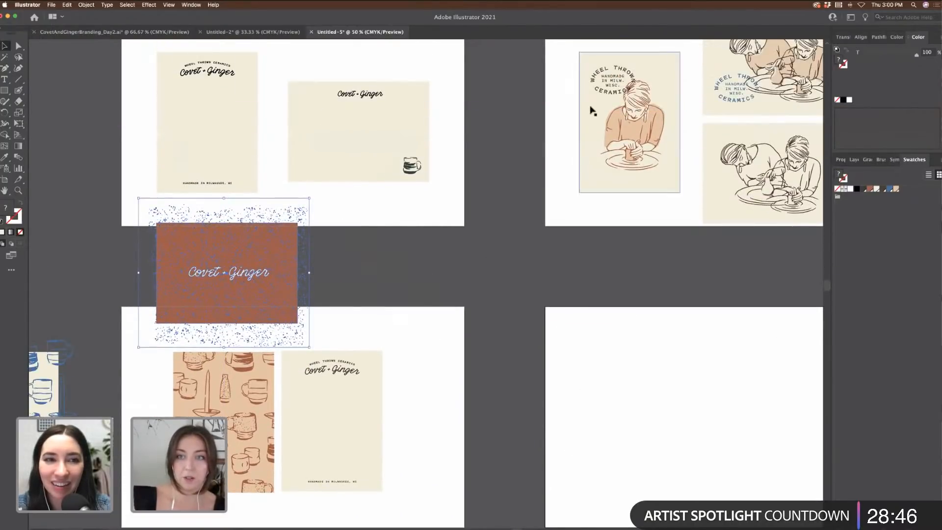
left_click_drag(635, 145, 383, 325)
scroll(609, 353, "left", 4)
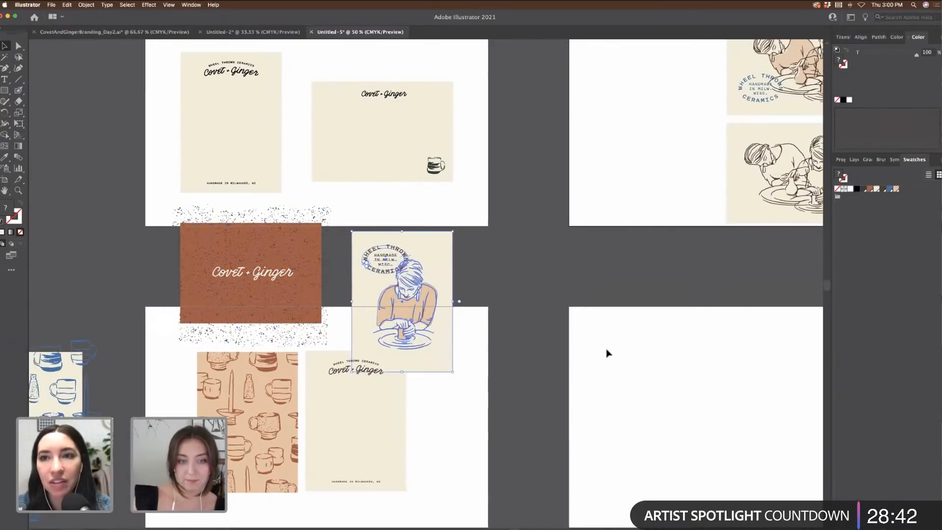
scroll(608, 354, "down", 4)
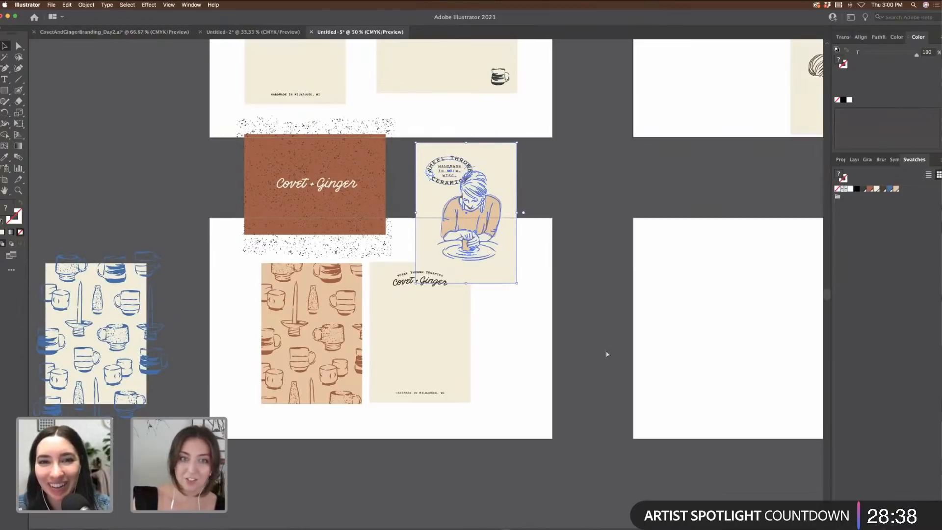
key("super+equal")
key("super+z")
key("super+z")
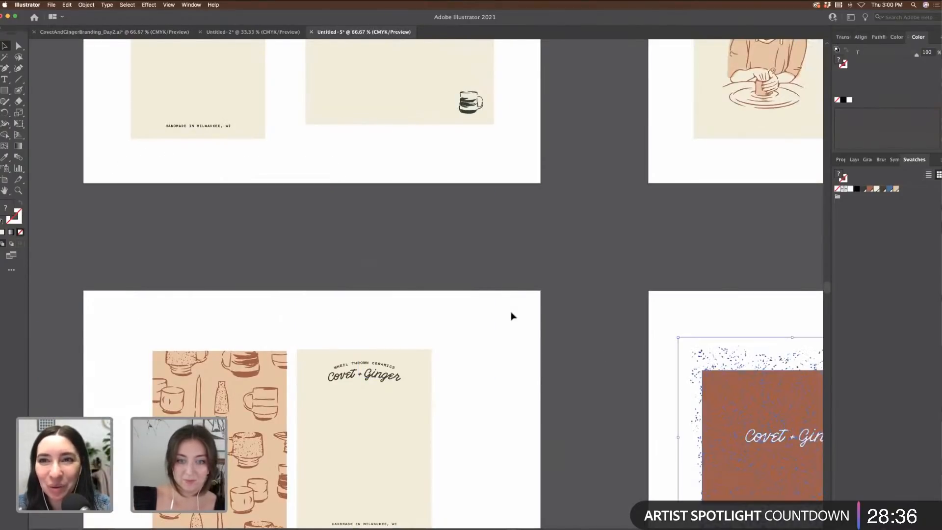
left_click(513, 317)
key("super+minus")
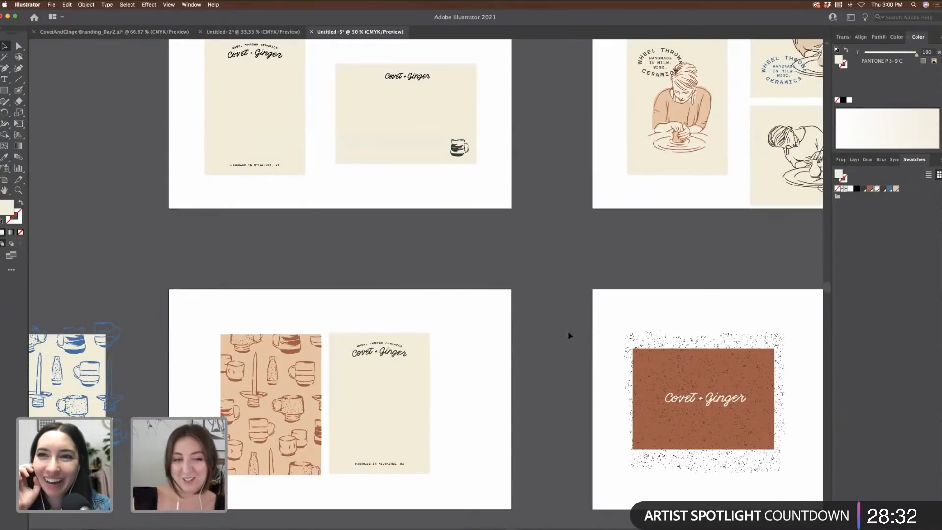
scroll(567, 330, "right", 1)
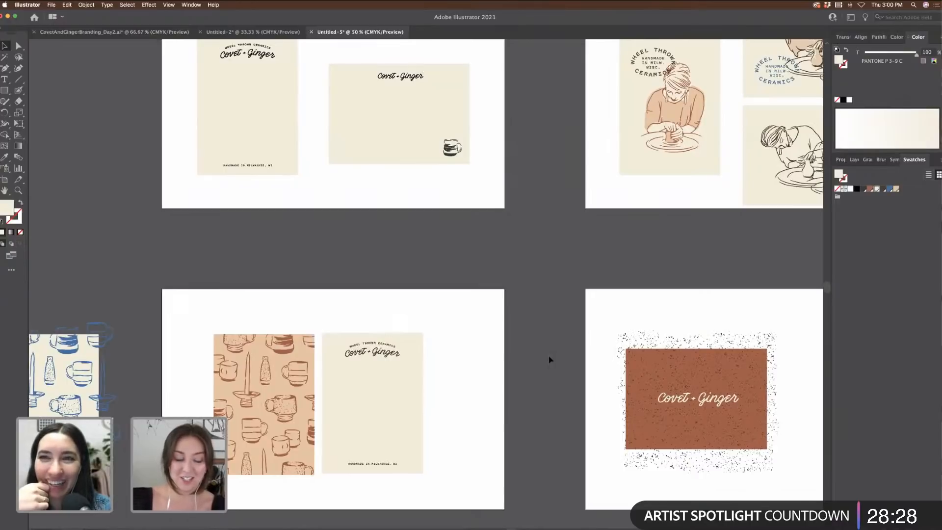
scroll(550, 360, "left", 5)
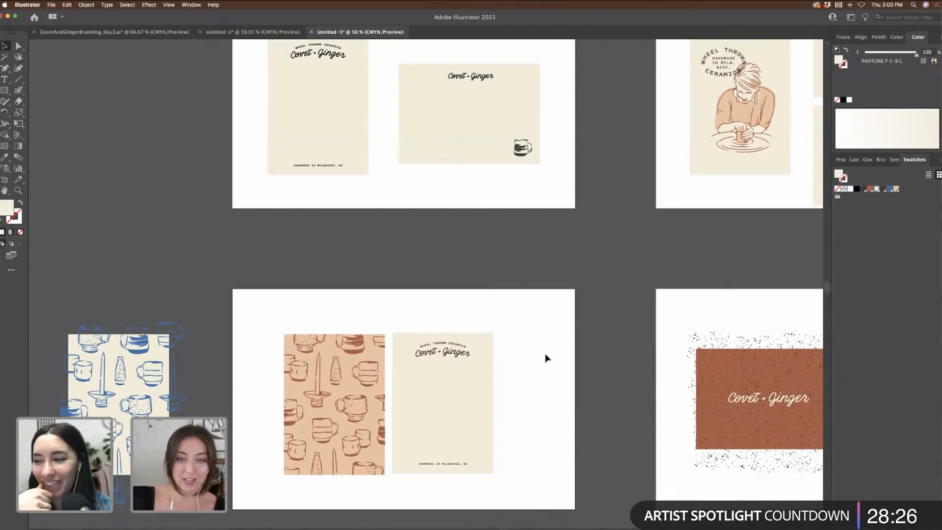
scroll(549, 360, "right", 13)
scroll(547, 358, "right", 1)
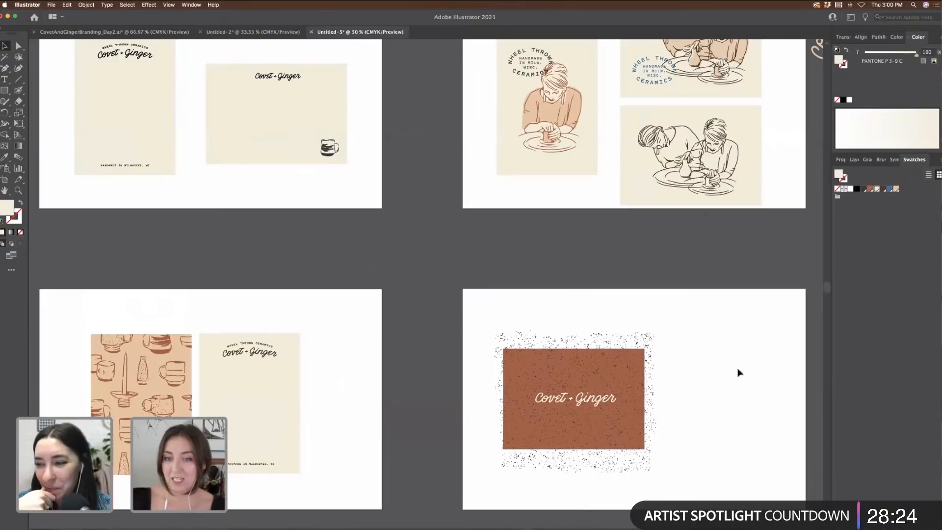
scroll(740, 373, "right", 8)
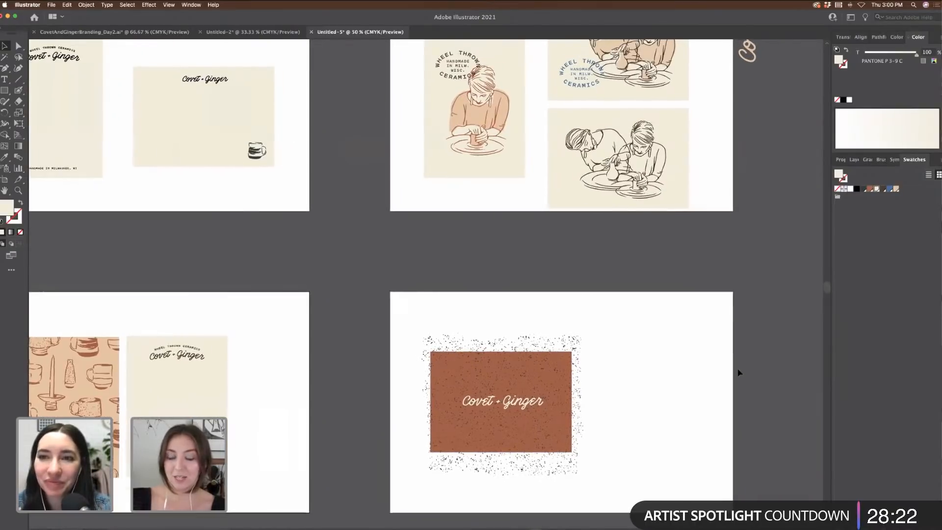
scroll(740, 373, "up", 2)
scroll(740, 374, "right", 2)
scroll(740, 373, "up", 3)
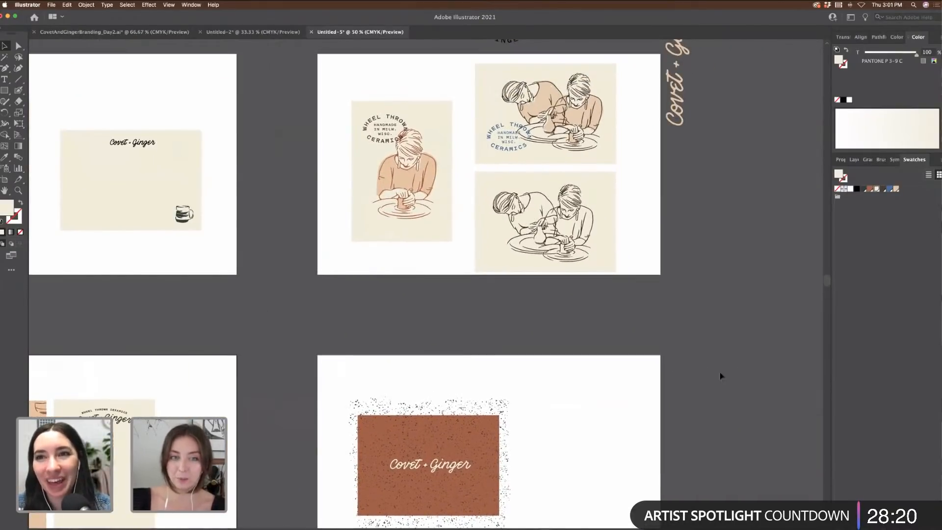
scroll(721, 376, "up", 3)
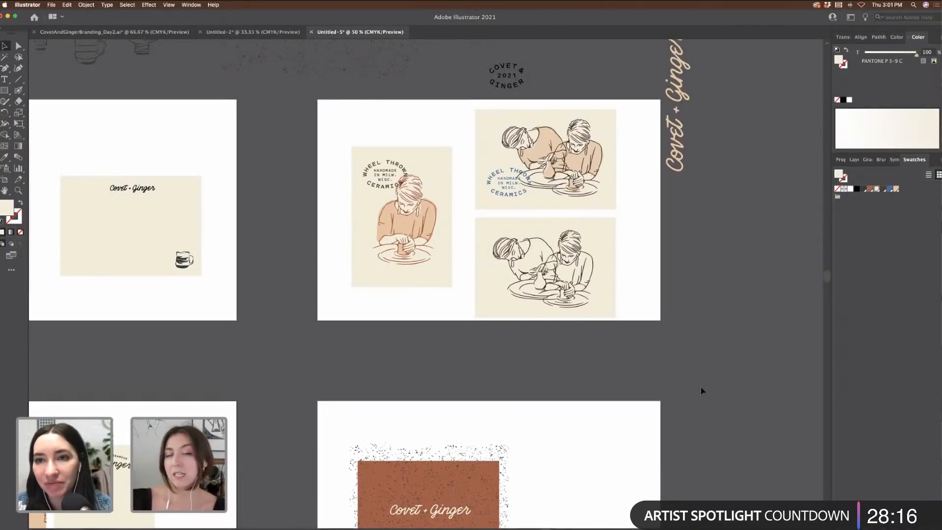
scroll(703, 395, "left", 2)
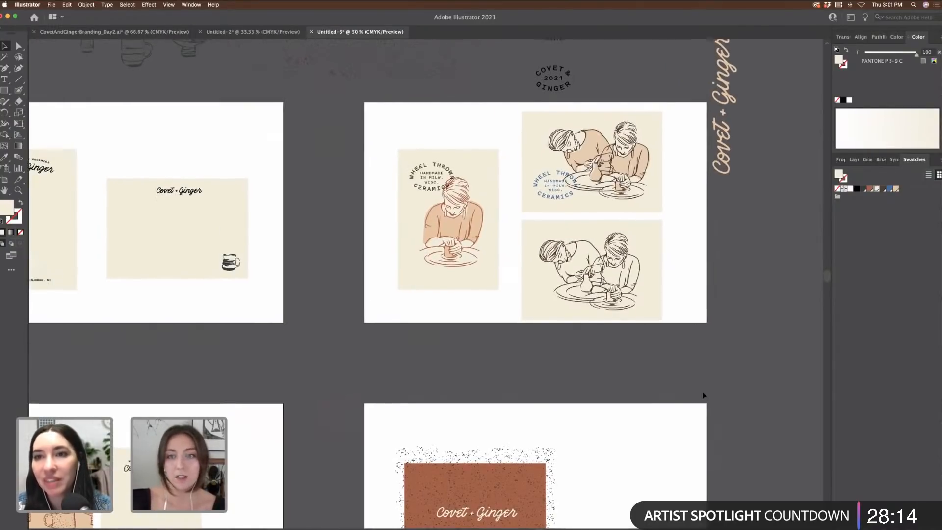
scroll(703, 394, "up", 3)
scroll(702, 417, "up", 5)
scroll(736, 397, "left", 1)
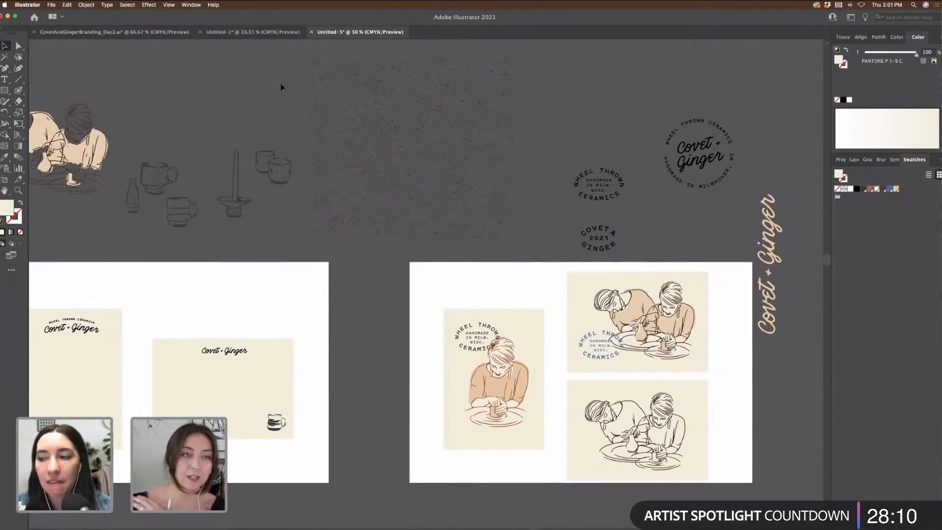
scroll(331, 148, "left", 3)
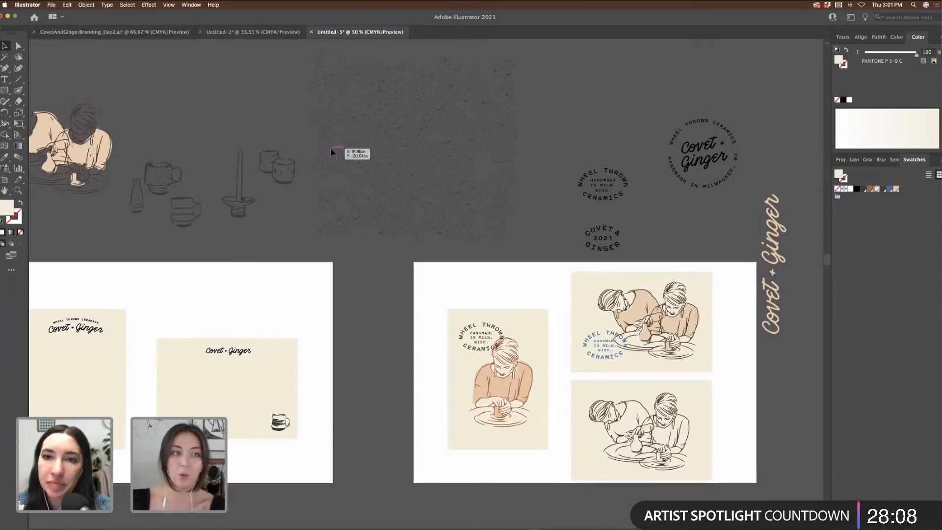
scroll(163, 109, "left", 1)
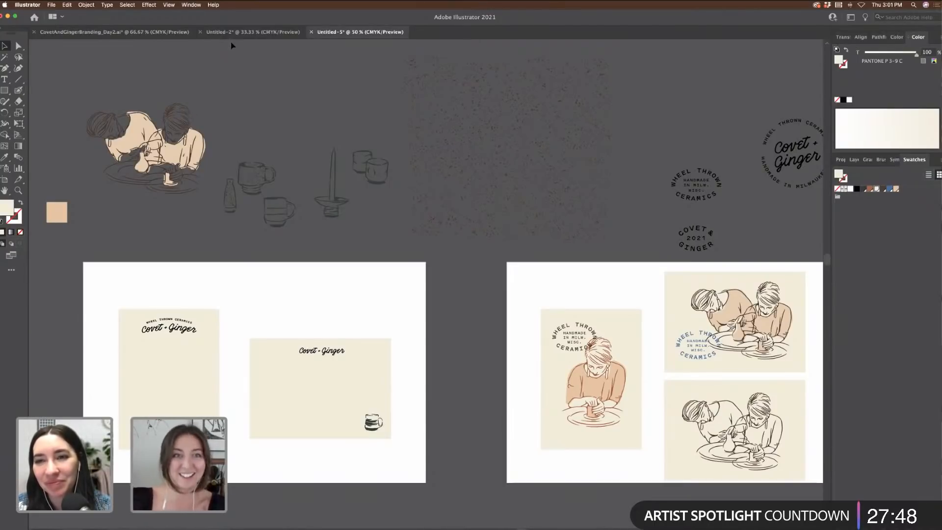
Step: Look over the Covet + Ginger wordmark in the CovetAndGingerBranding_Day2 document
left_click(147, 31)
left_click(658, 195)
scroll(656, 193, "right", 15)
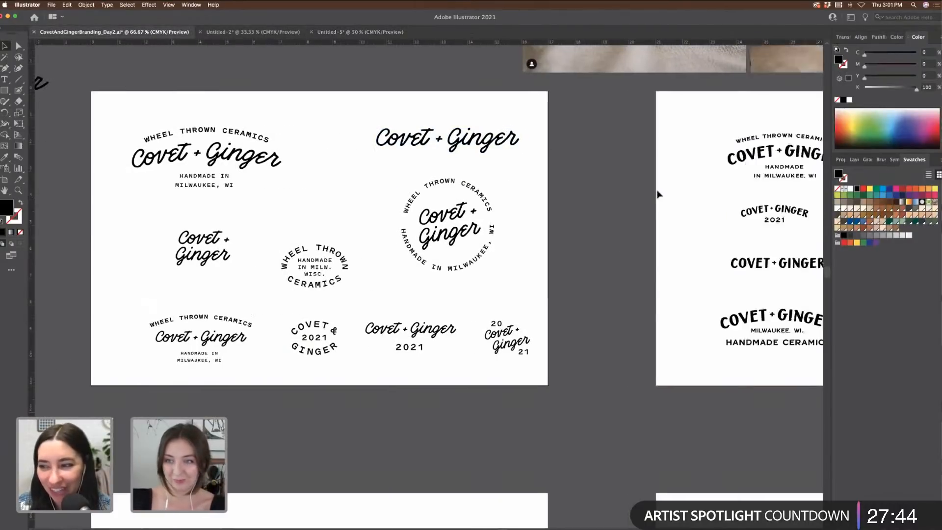
scroll(347, 193, "right", 2)
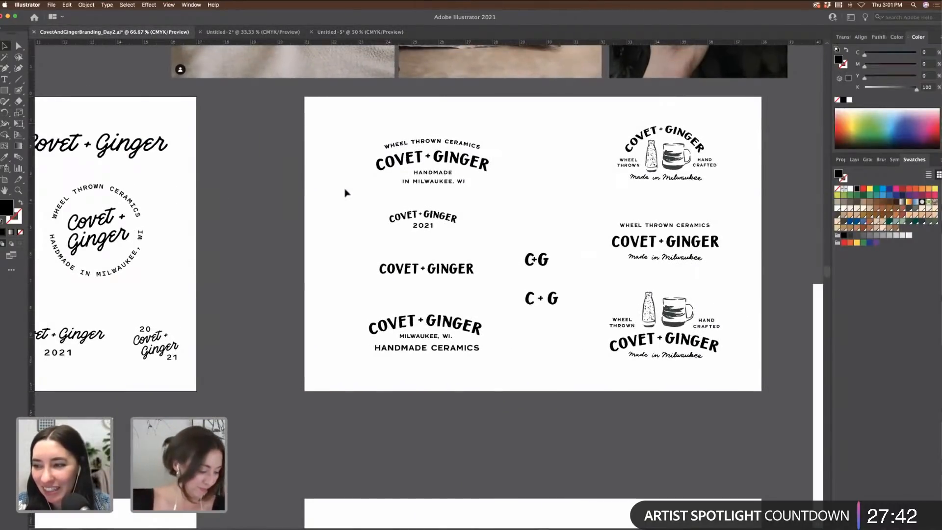
scroll(346, 193, "up", 2)
scroll(346, 192, "right", 1)
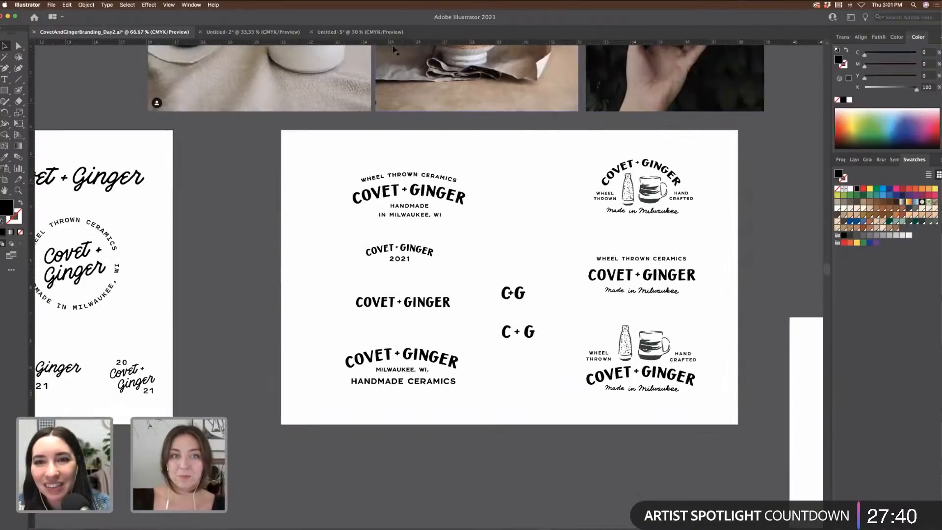
Step: Back in Untitled-5, move the brown card up and left toward the lower-left artboard
left_click(349, 32)
scroll(683, 236, "down", 10)
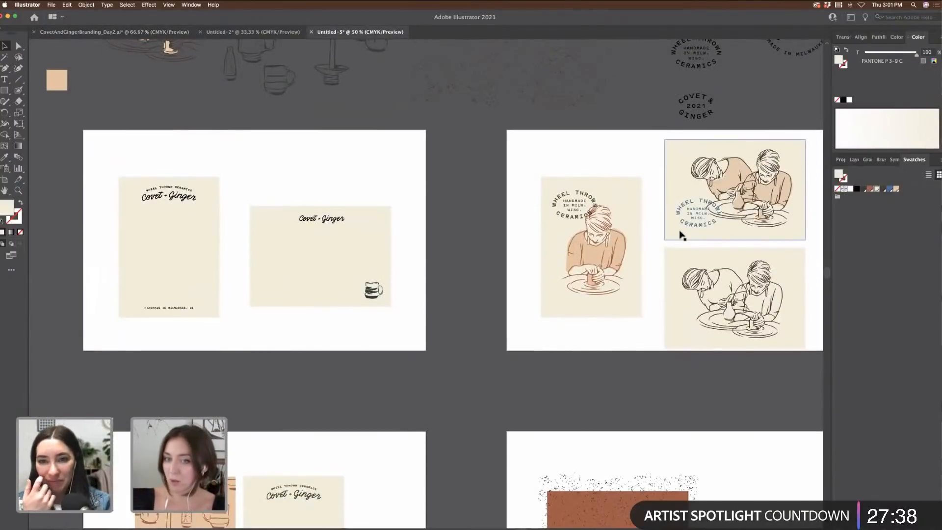
left_click_drag(568, 329, 772, 501)
scroll(631, 438, "right", 2)
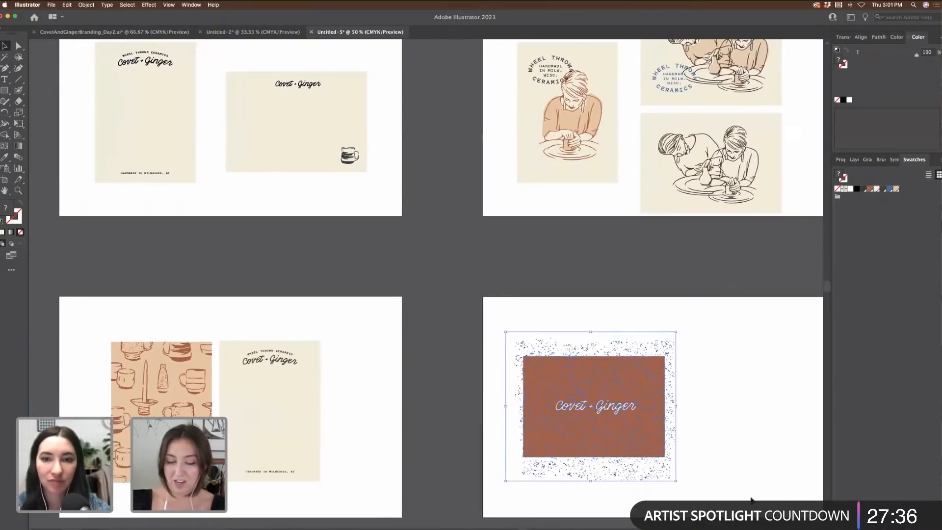
left_click_drag(632, 437, 446, 434)
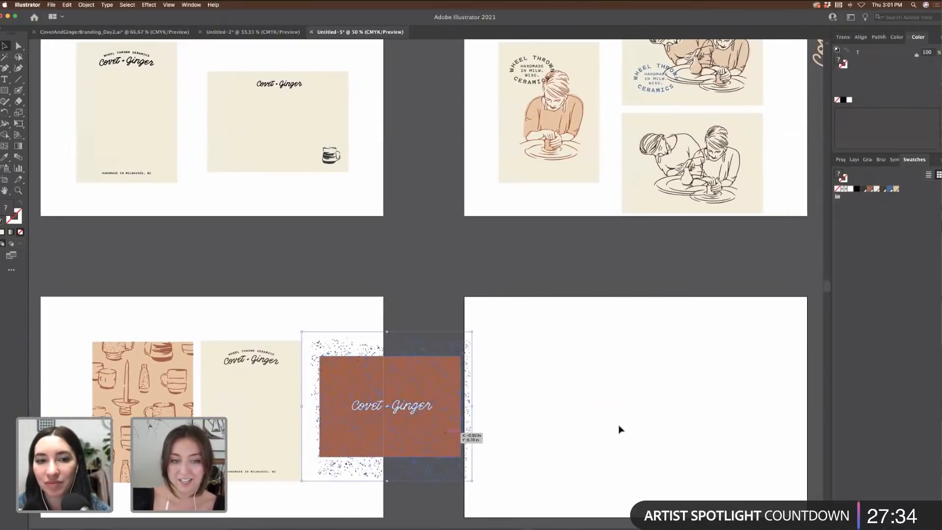
scroll(620, 428, "left", 6)
scroll(620, 430, "left", 3)
scroll(620, 429, "down", 2)
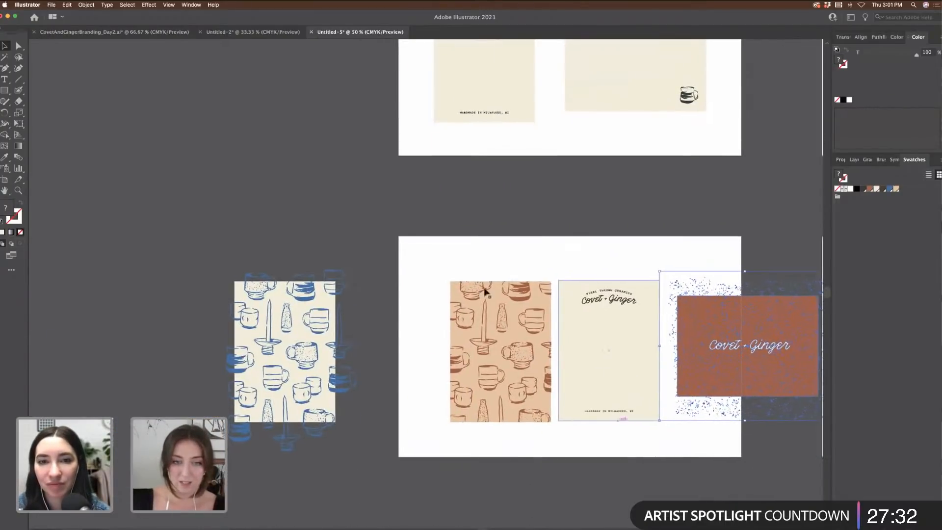
left_click_drag(430, 267, 654, 438)
scroll(654, 438, "right", 3)
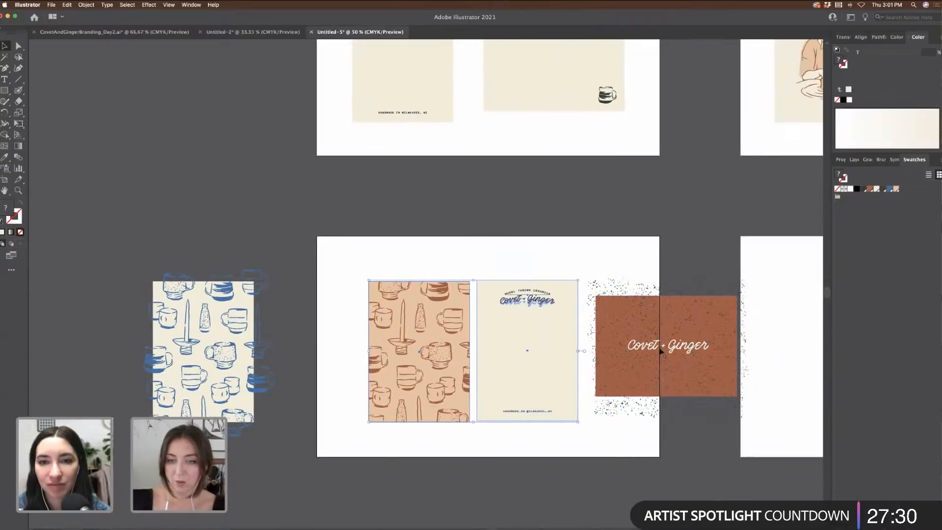
mouse_move(715, 385)
left_mouse_down()
mouse_move(579, 300)
mouse_move(444, 244)
left_mouse_up()
Step: Shift the patterned and cream cards right and down, and set the brown card in the corner
left_click_drag(622, 445, 362, 290)
left_click_drag(467, 340, 530, 358)
left_click_drag(297, 185, 501, 260)
left_click_drag(440, 225, 423, 244)
left_click(534, 238)
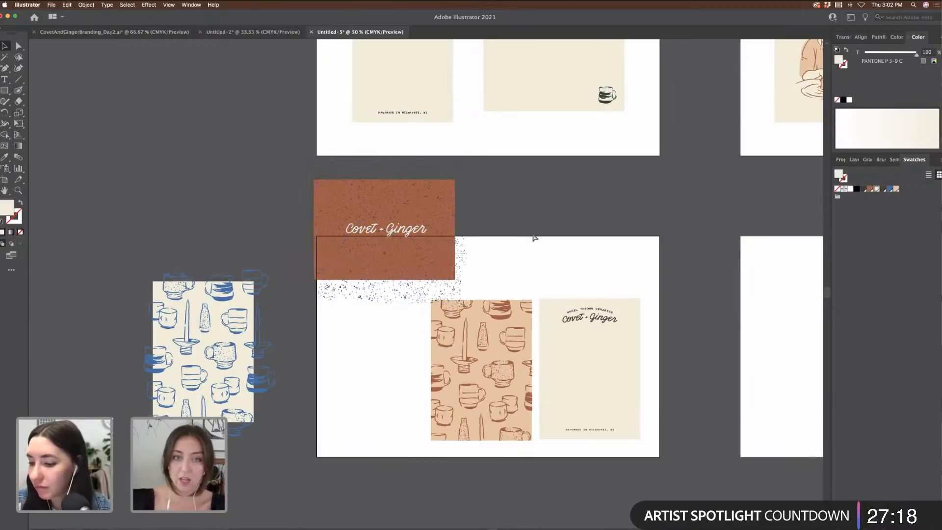
Step: Zoom in to 66.67% and pan across the artboards to check the layout
key("super+equal")
scroll(600, 351, "down", 3)
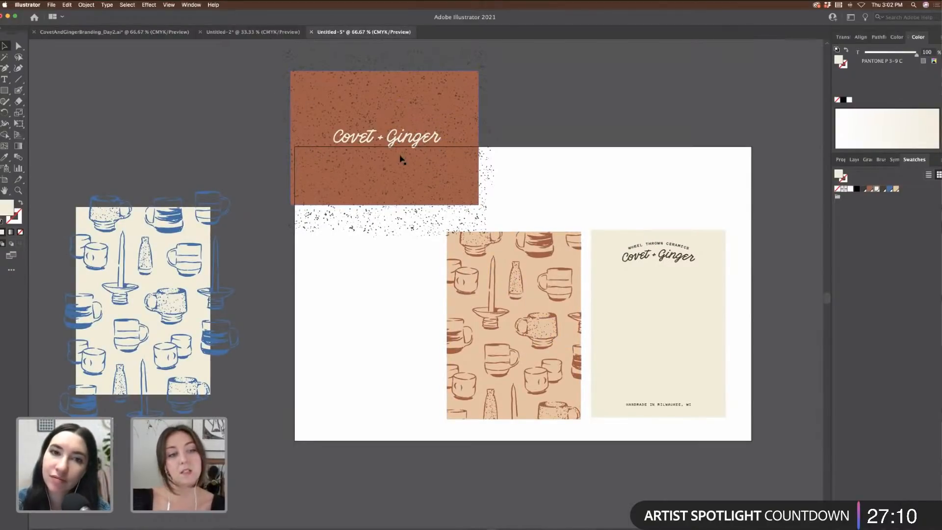
scroll(400, 159, "right", 1)
scroll(400, 159, "right", 5)
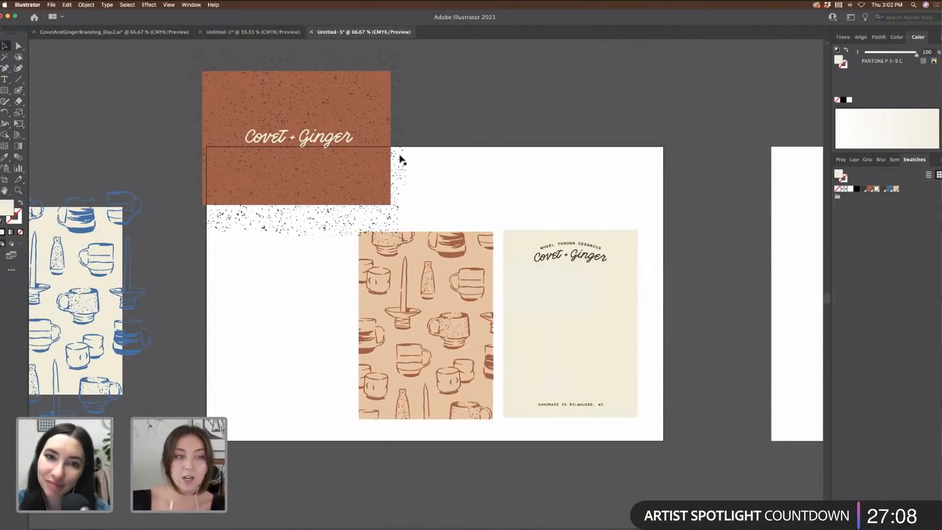
scroll(450, 161, "right", 3)
scroll(451, 160, "down", 1)
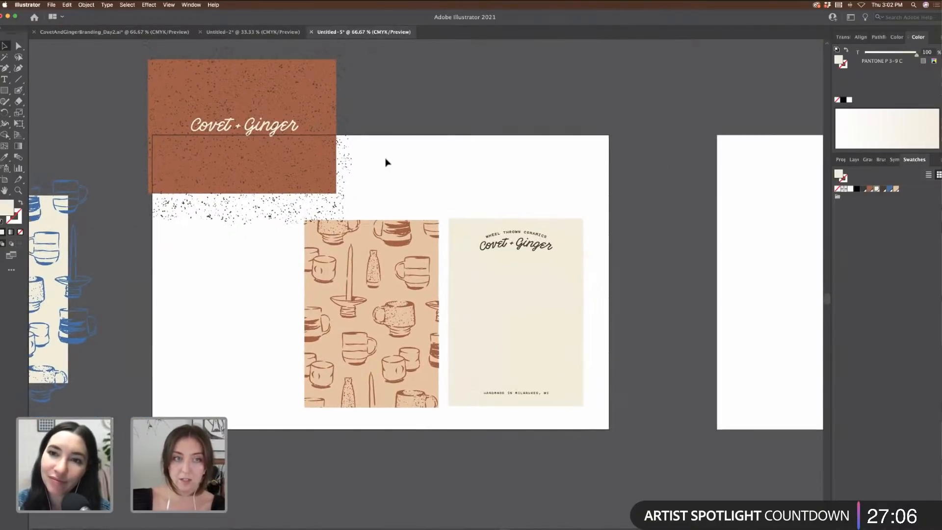
scroll(426, 151, "right", 9)
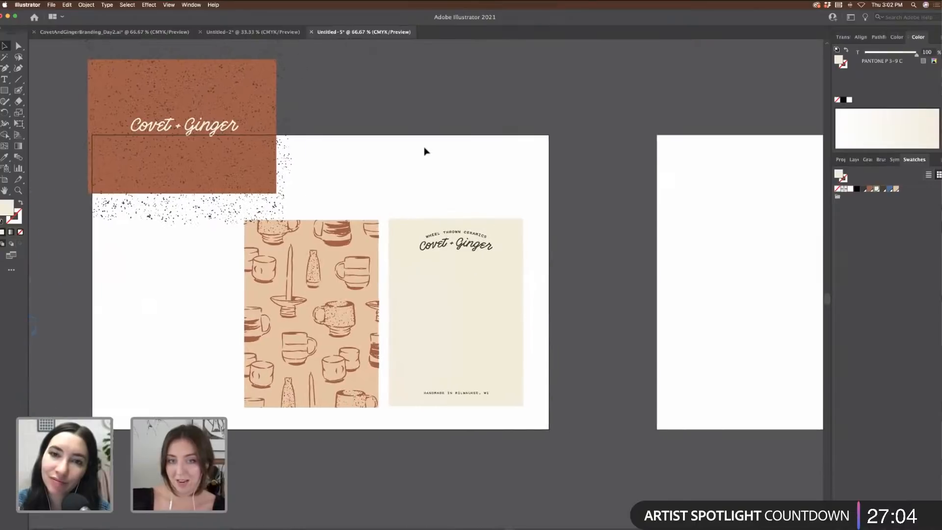
scroll(426, 151, "up", 1)
scroll(426, 151, "right", 13)
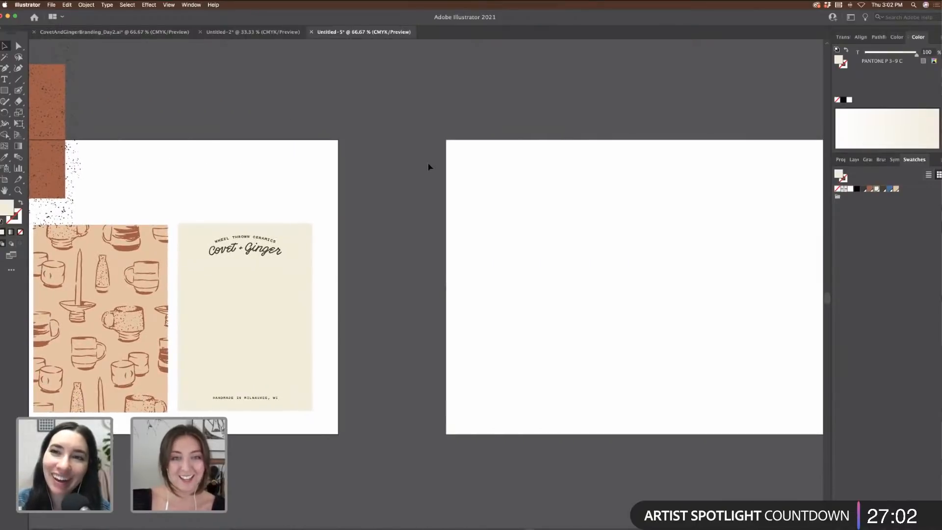
Step: Draw a 3.5 × 2 in rectangle on the empty lower-right artboard
left_click(4, 91)
left_click(511, 248)
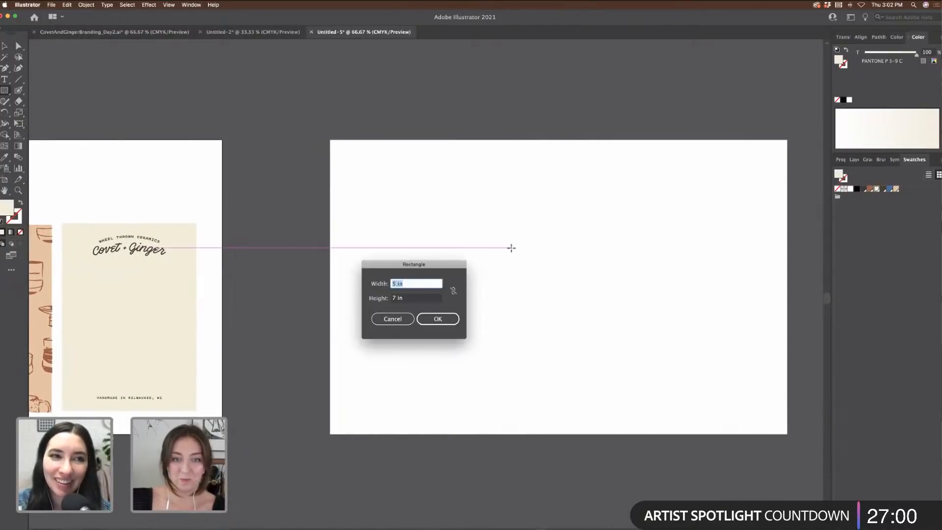
double_click(417, 284)
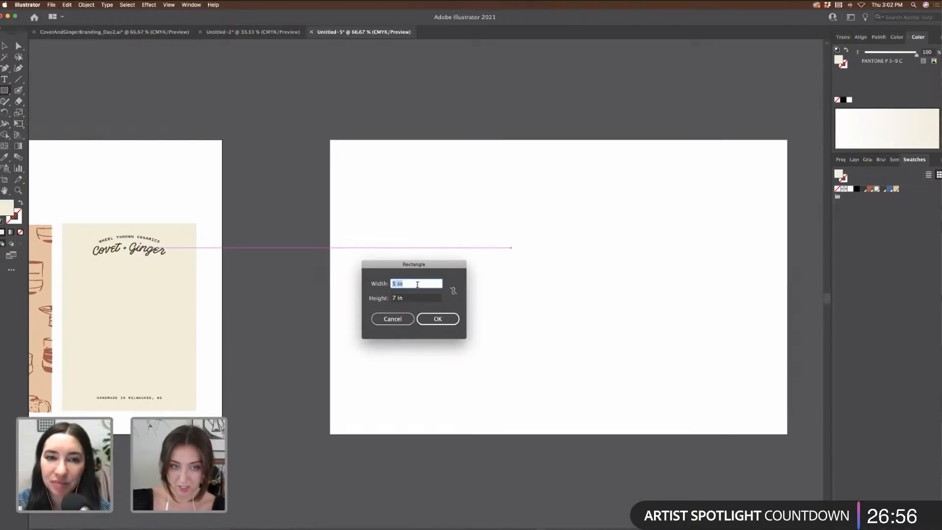
type("2")
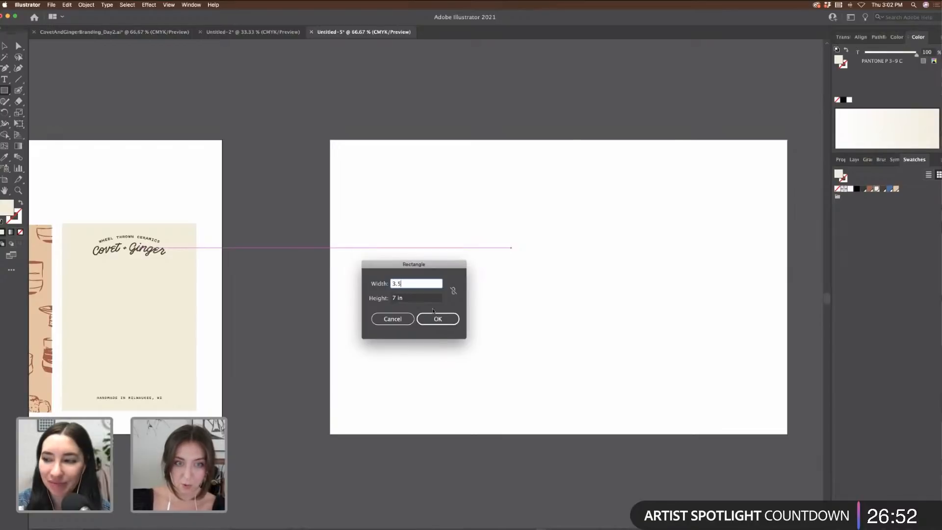
key("Tab")
type("2")
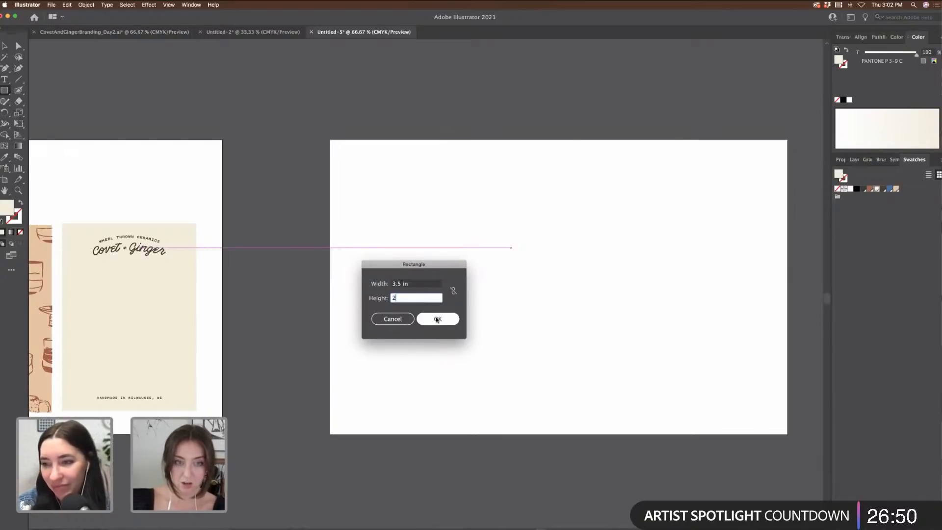
key("Return")
Step: Deselect the new cream rectangle, inspect it up close, then zoom out to all artboards
left_click(4, 45)
left_click(477, 182)
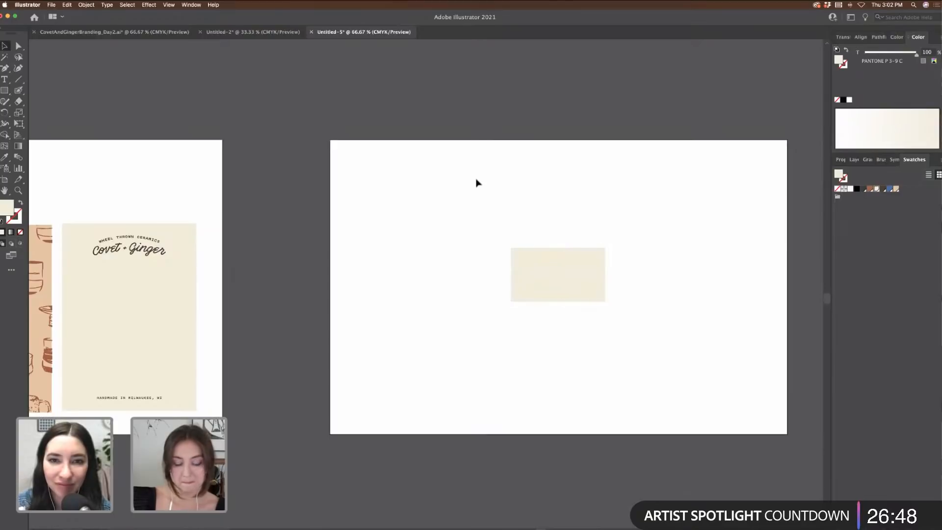
key("super+plus")
key("super+plus")
scroll(477, 182, "right", 5)
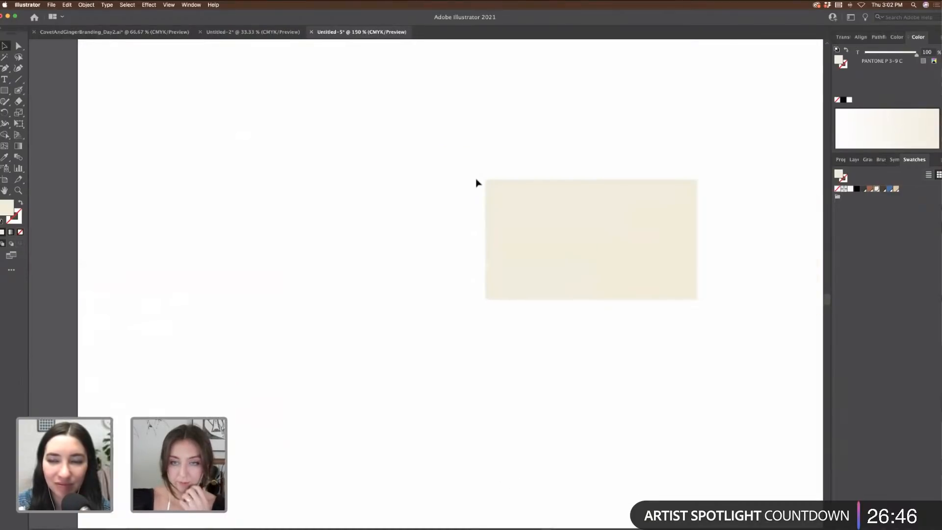
key("super+minus")
key("super+minus")
key("super+minus")
key("super+minus")
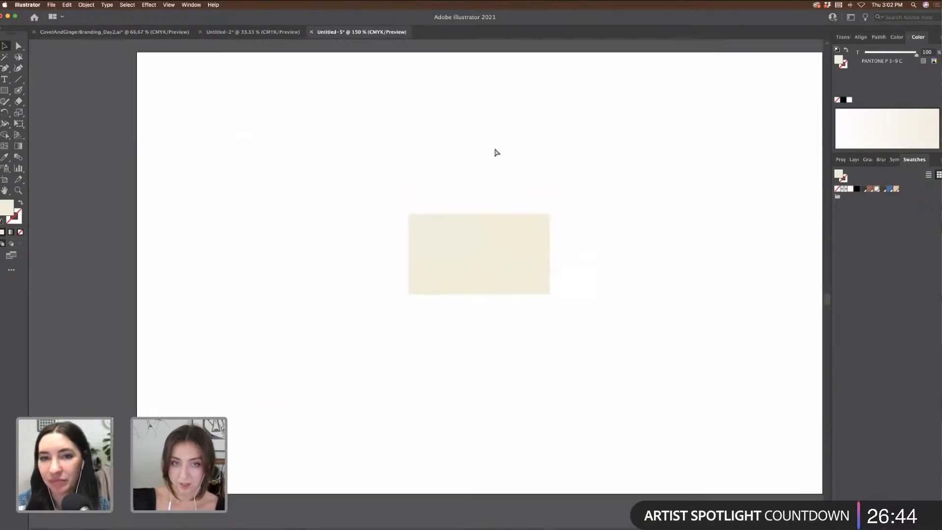
scroll(496, 153, "left", 5)
scroll(495, 152, "up", 3)
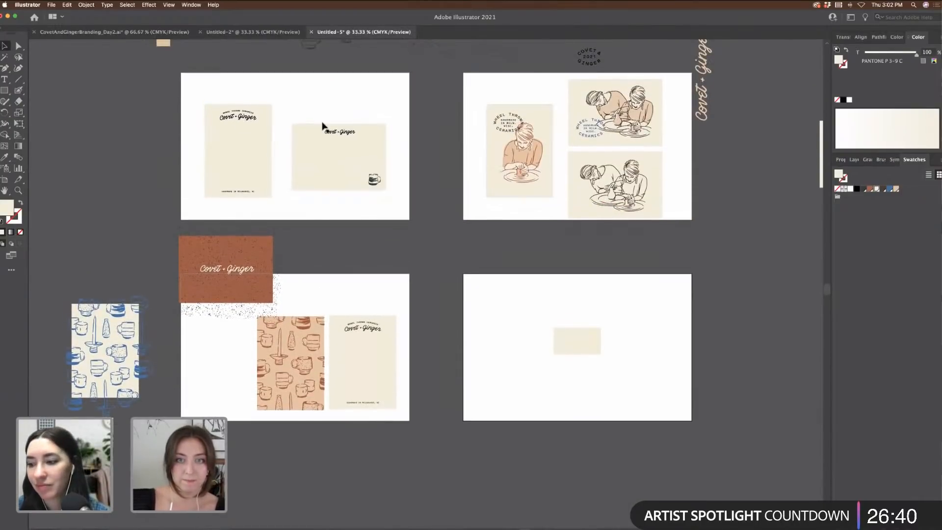
Step: Copy the script logo from the landscape card onto the lower-right artboard
left_click_drag(319, 116, 372, 154)
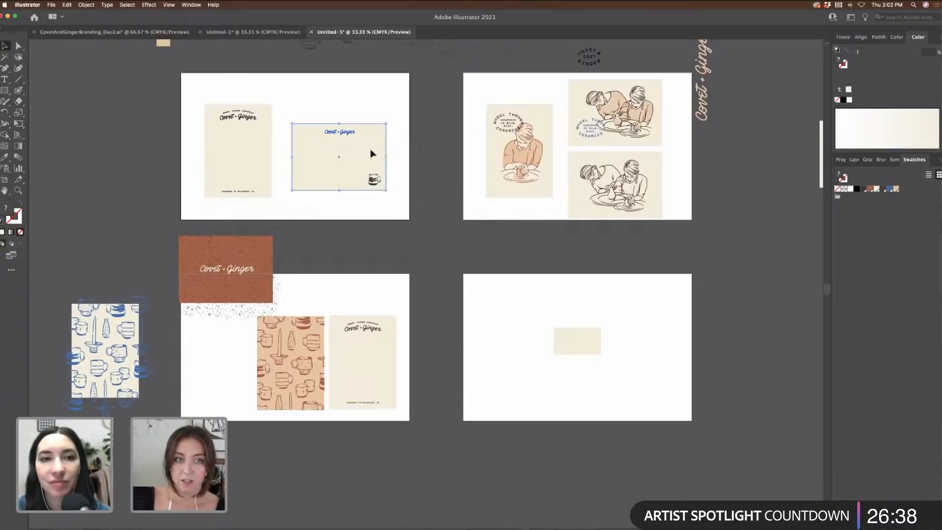
left_click(347, 138, "shift")
left_click_drag(564, 316, 587, 316)
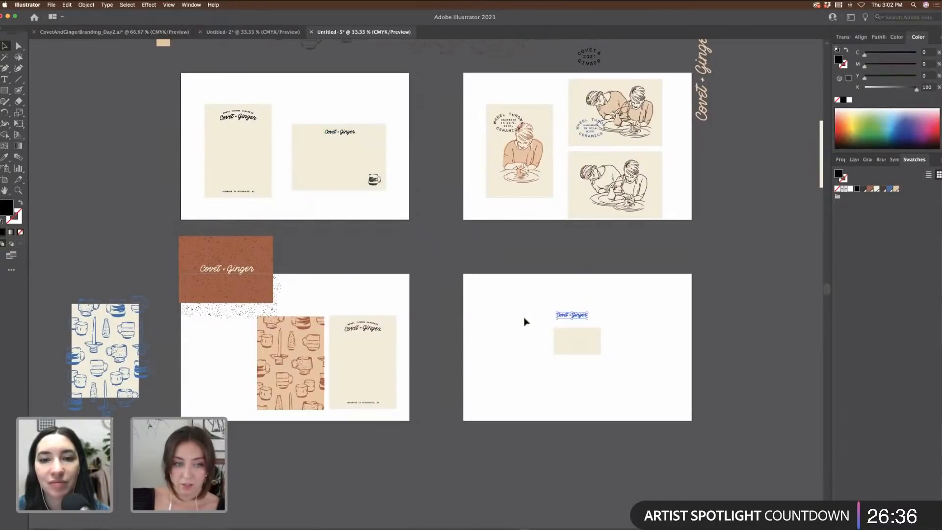
left_click(370, 249)
scroll(363, 236, "up", 2)
scroll(355, 223, "up", 1)
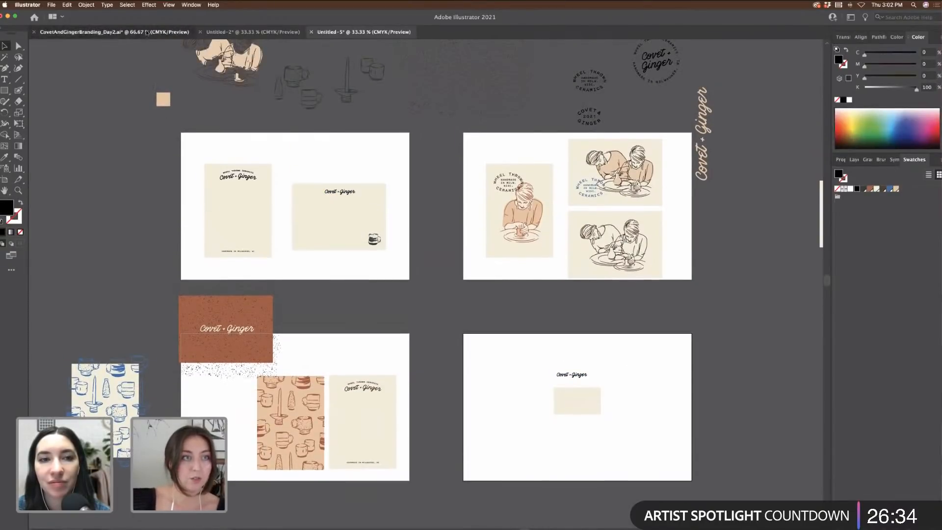
Step: Bring the Wheel Thrown Ceramics lockup and oval badge from Day2 next to the cream card, scaled down
left_click(101, 32)
scroll(318, 229, "left", 15)
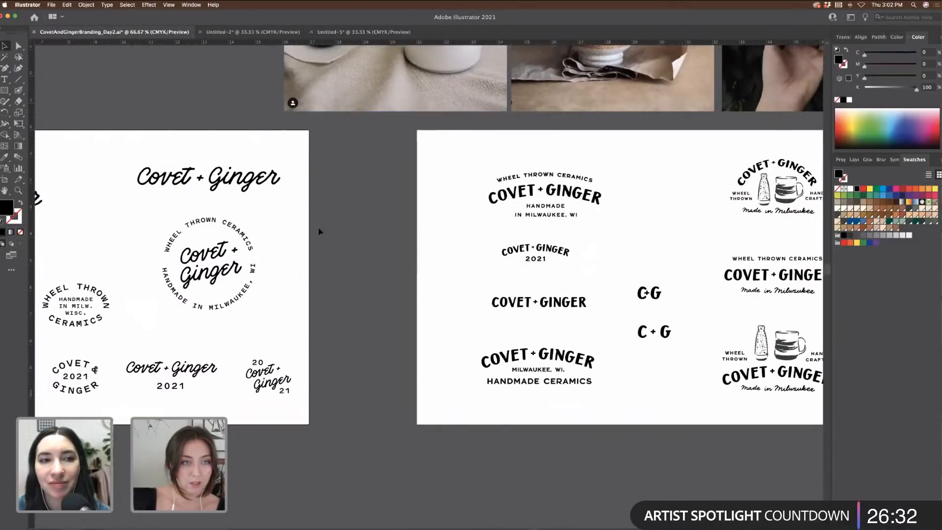
left_click_drag(199, 160, 349, 254)
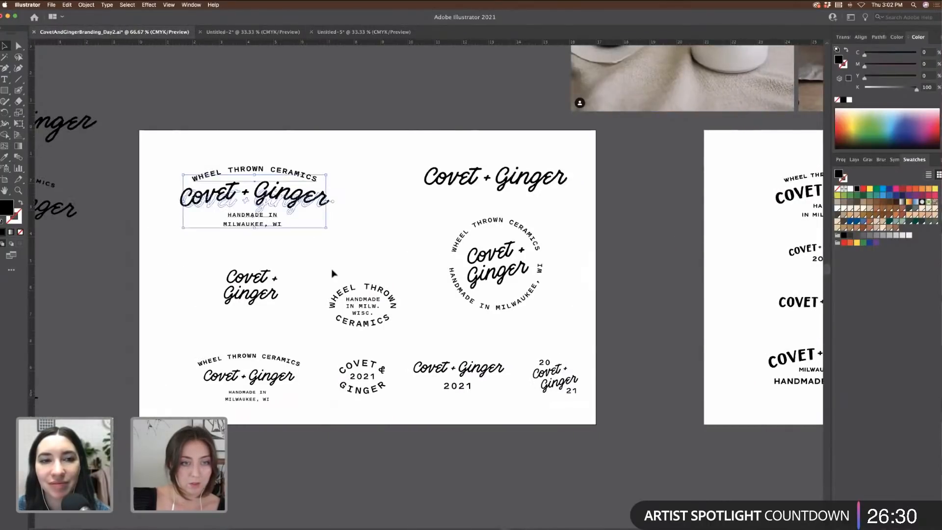
left_click_drag(385, 311, 411, 327)
scroll(411, 328, "up", 1)
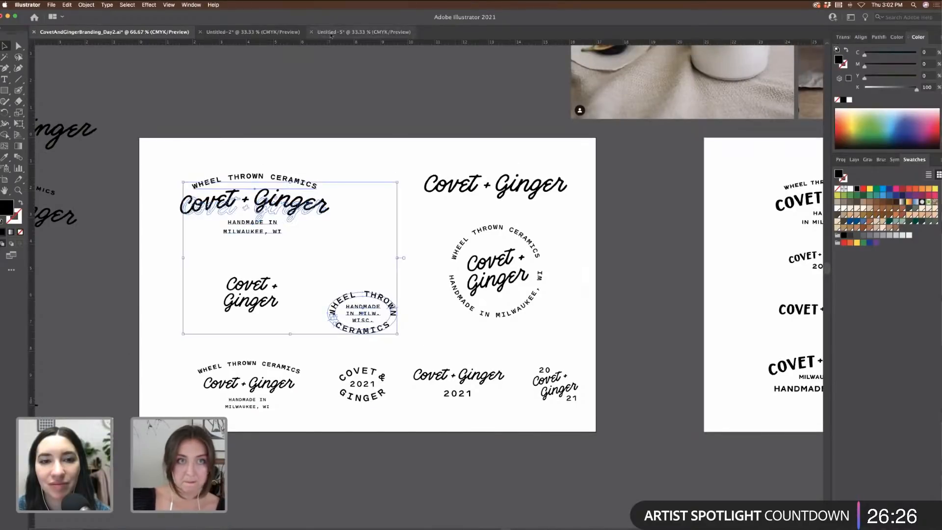
left_click_drag(341, 41, 531, 414)
left_click_drag(553, 350, 515, 373)
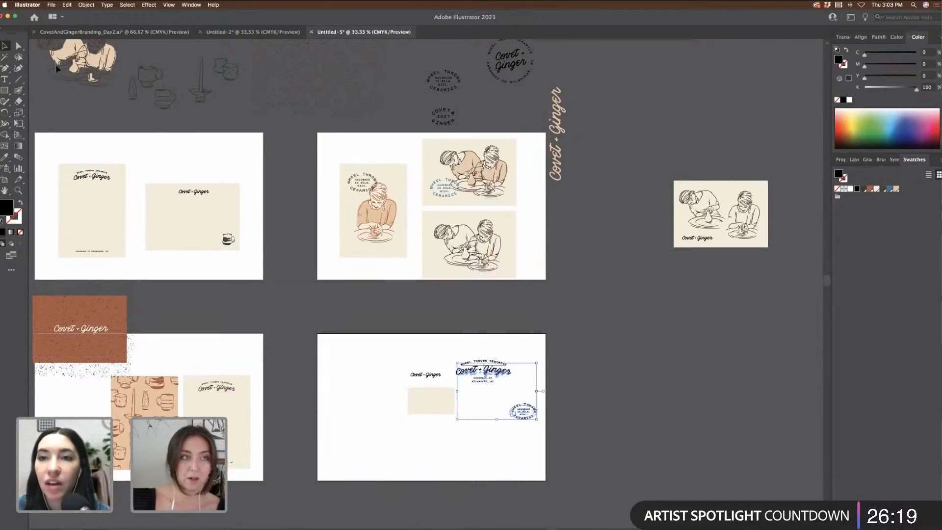
Step: In the Day2 logo sheet, shift the lower lockup, stacked wordmark and round badge left
left_click(114, 36)
scroll(474, 353, "down", 3)
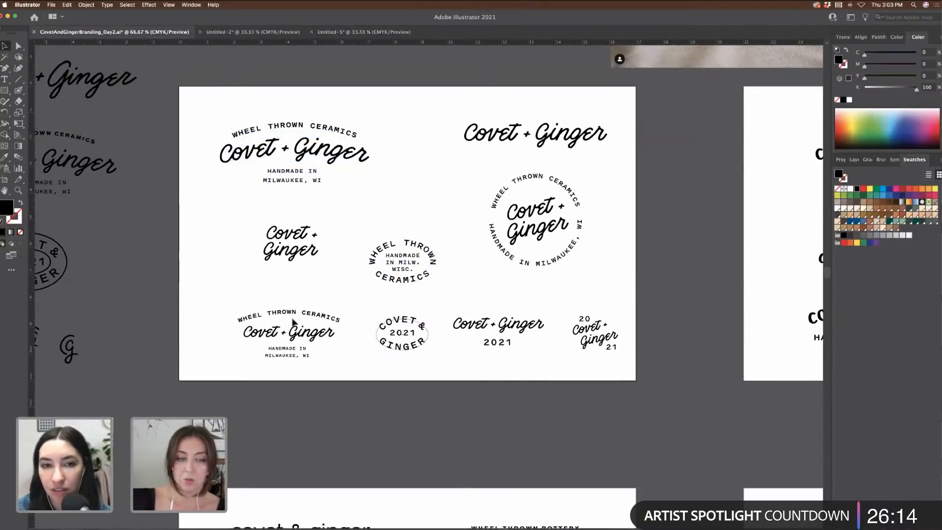
left_click(268, 321)
left_click_drag(268, 322, 247, 324)
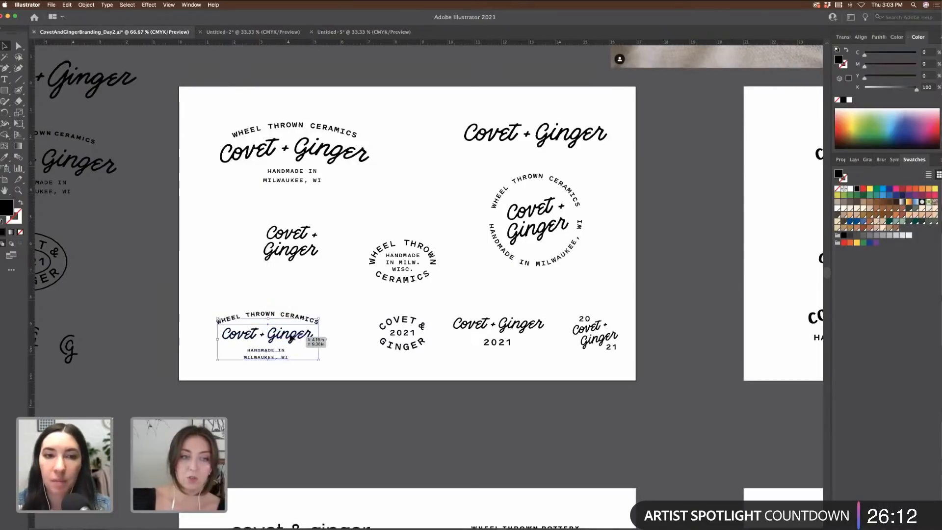
left_click(332, 269)
left_click_drag(326, 255, 290, 253)
mouse_move(367, 220)
left_mouse_down()
mouse_move(480, 311)
mouse_move(473, 304)
left_mouse_up()
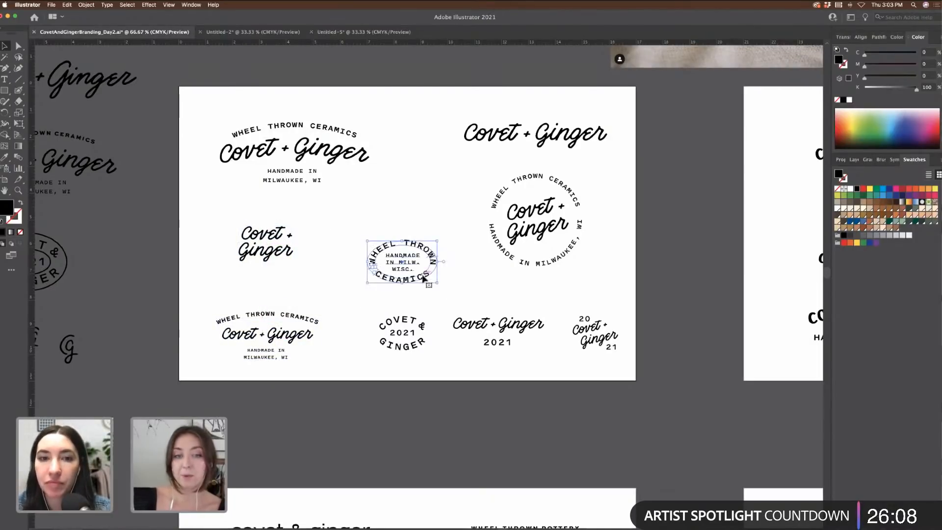
left_click_drag(421, 281, 407, 262)
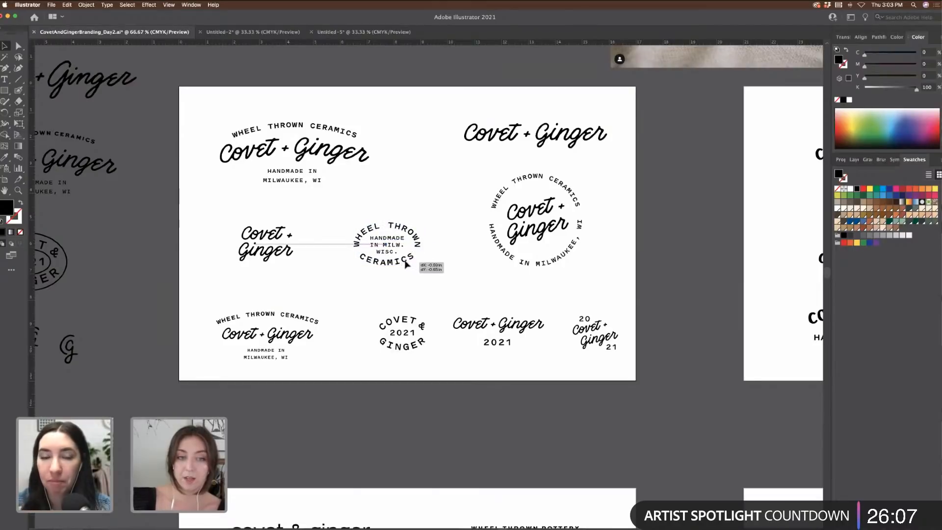
left_click(461, 283)
Step: Zoom out and scroll across the Day2 logo artboards, then go back to Untitled-5
scroll(462, 283, "up", 1)
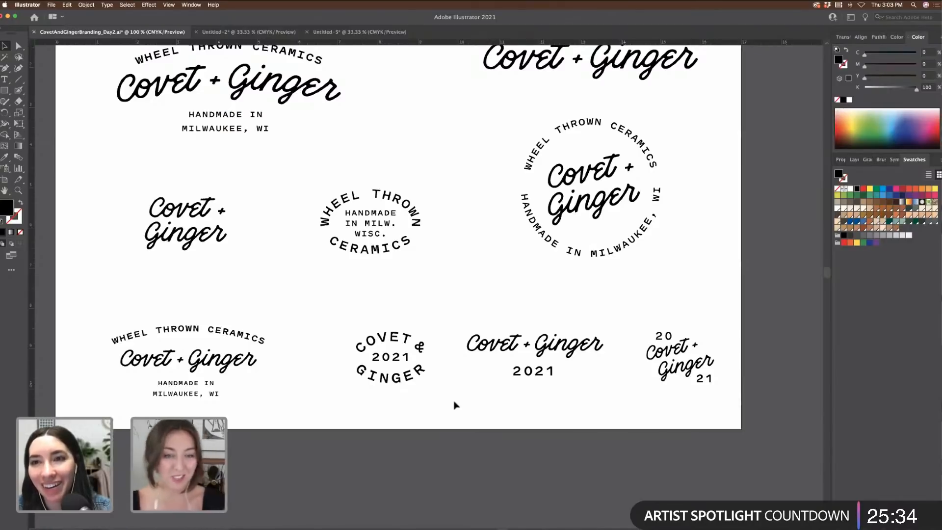
scroll(454, 389, "right", 3)
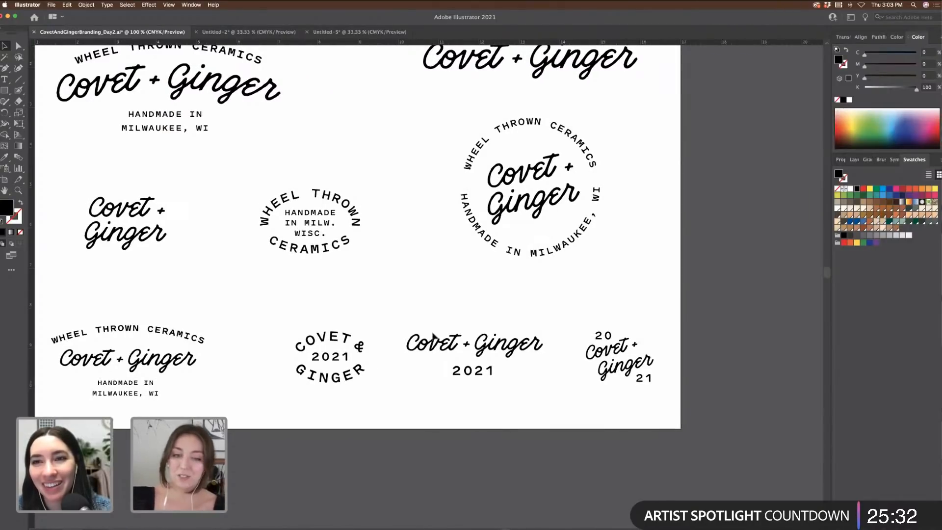
key("super+minus")
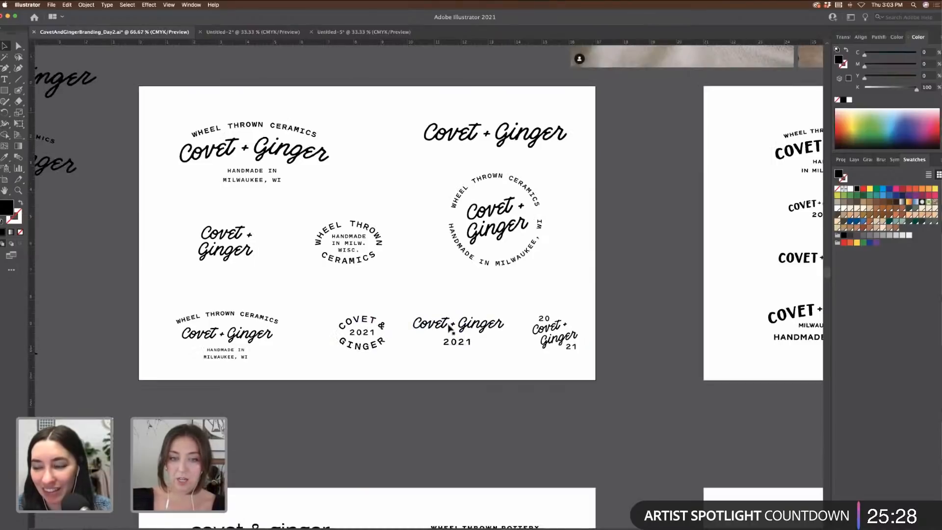
scroll(593, 343, "right", 10)
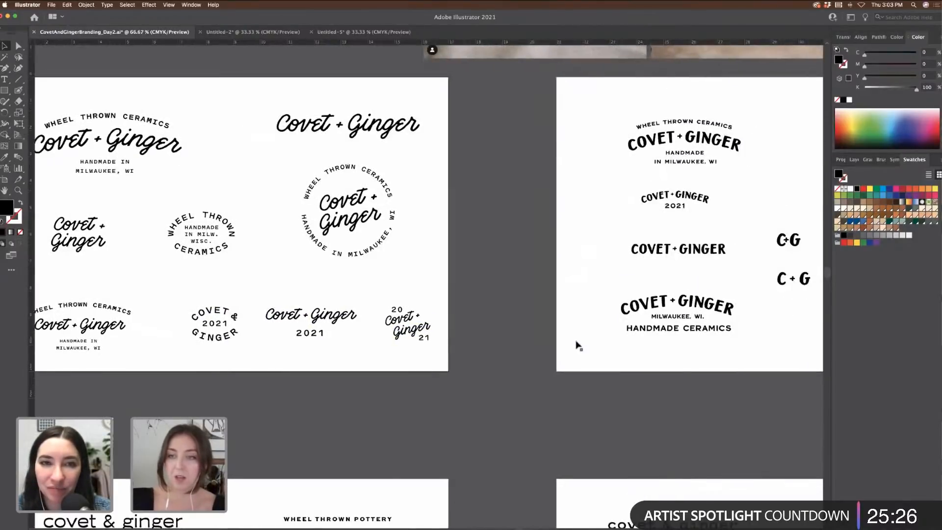
scroll(577, 345, "down", 12)
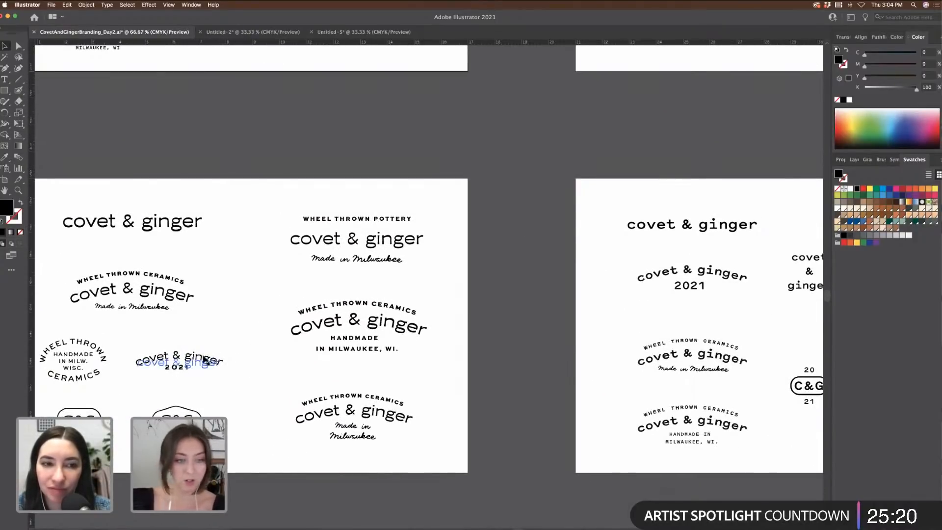
scroll(187, 371, "left", 3)
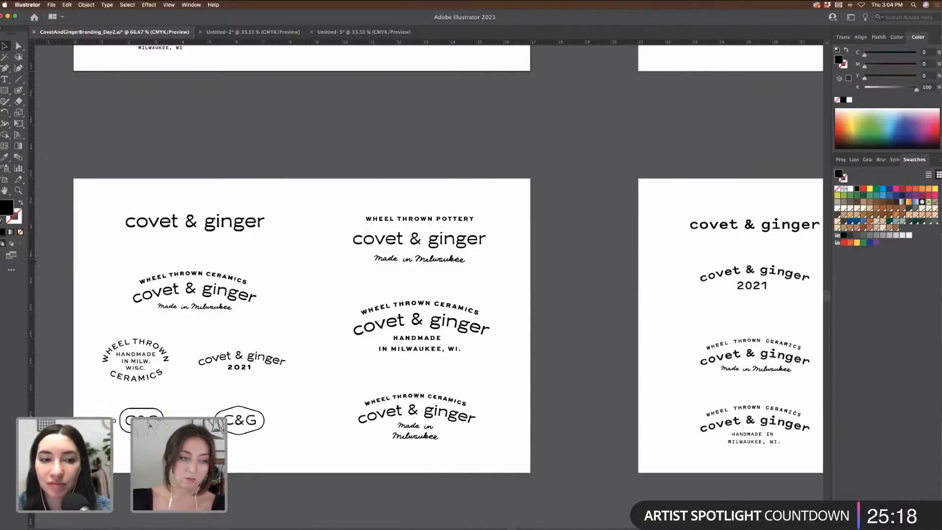
scroll(319, 376, "right", 12)
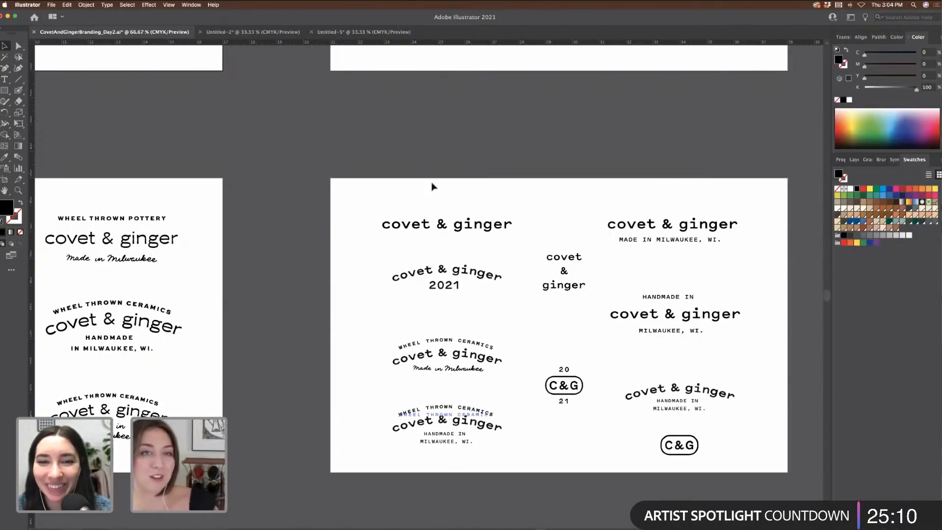
scroll(433, 197, "up", 3)
scroll(433, 197, "left", 3)
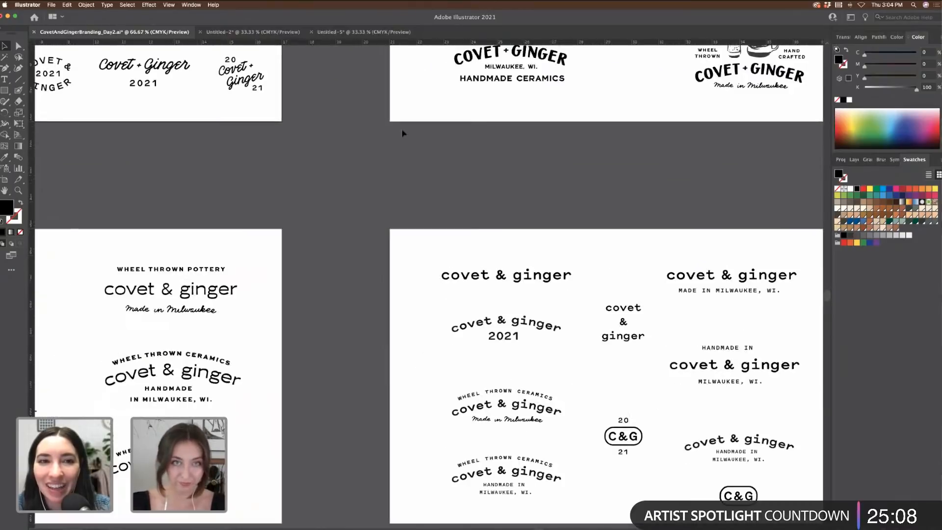
left_click(388, 32)
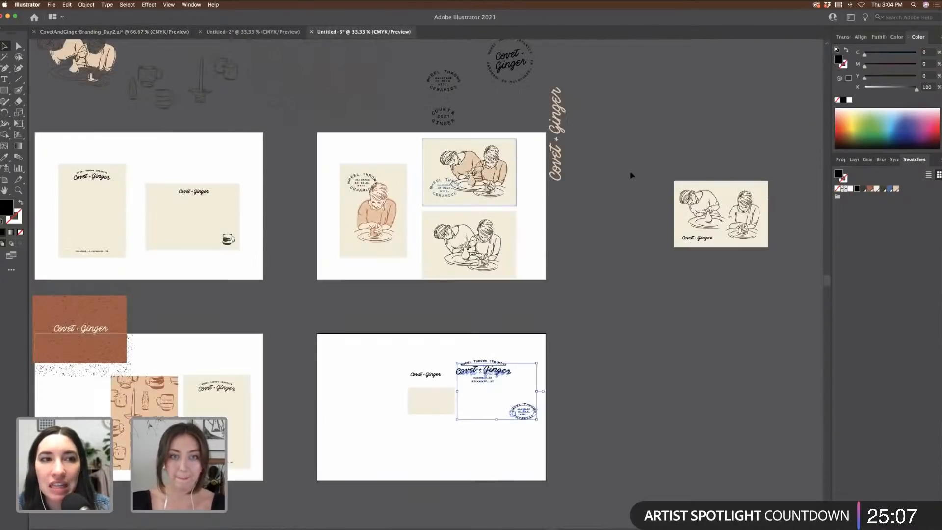
left_click(610, 192)
scroll(610, 192, "down", 2)
key("super+plus")
key("super+plus")
key("super+plus")
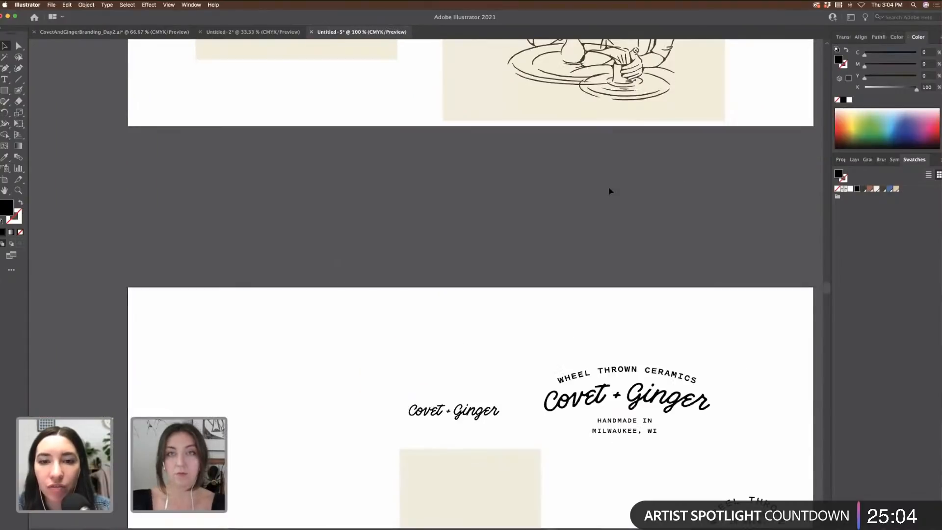
scroll(610, 191, "down", 3)
left_click(636, 237)
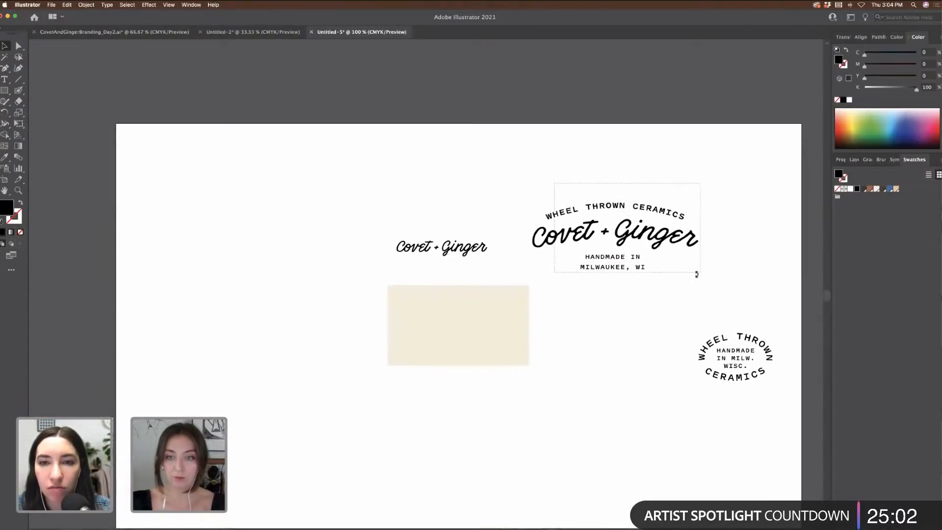
mouse_move(682, 322)
left_mouse_down()
mouse_move(776, 408)
mouse_move(782, 393)
mouse_move(686, 331)
left_mouse_up()
left_click_drag(760, 345, 326, 234)
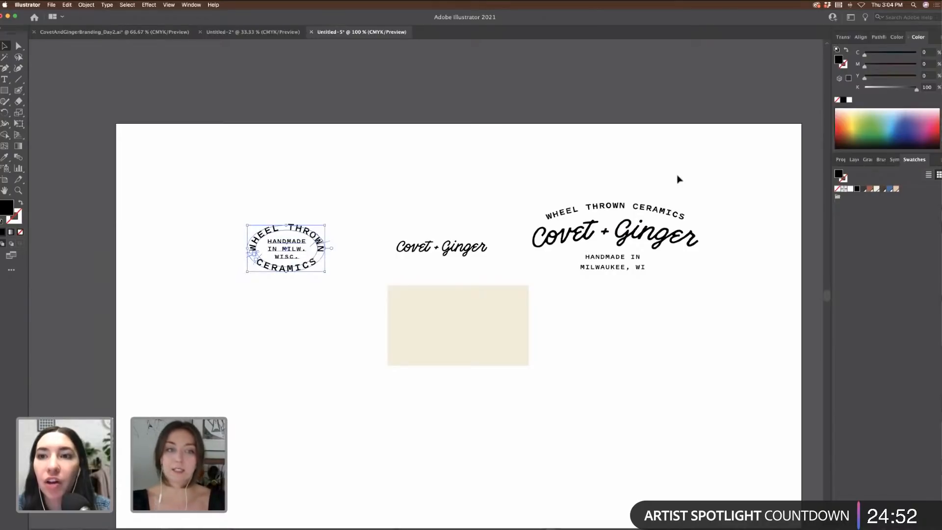
left_click_drag(556, 193, 715, 300)
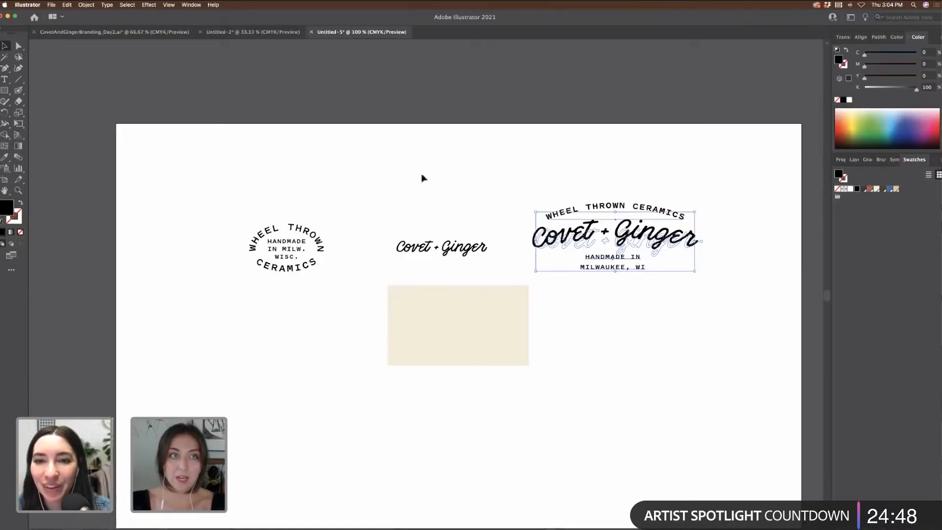
left_click(608, 206)
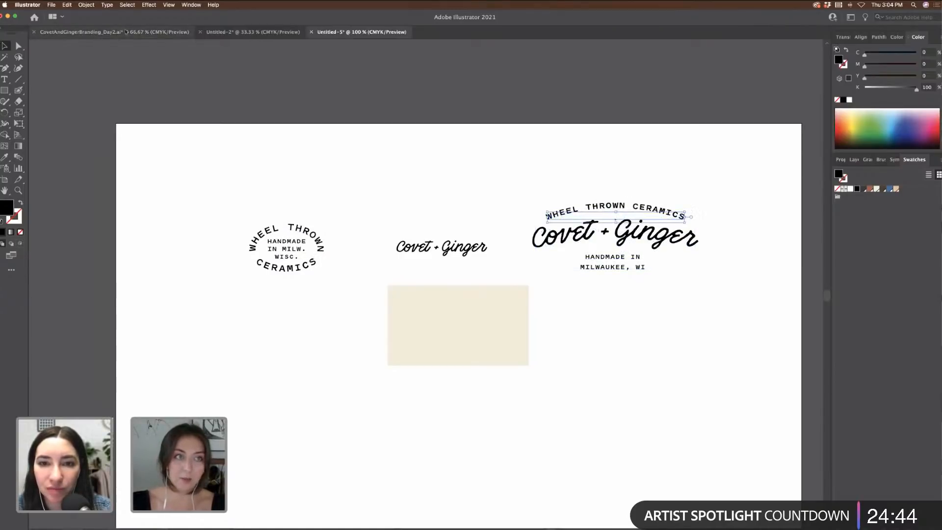
left_click(114, 32)
scroll(478, 262, "right", 5)
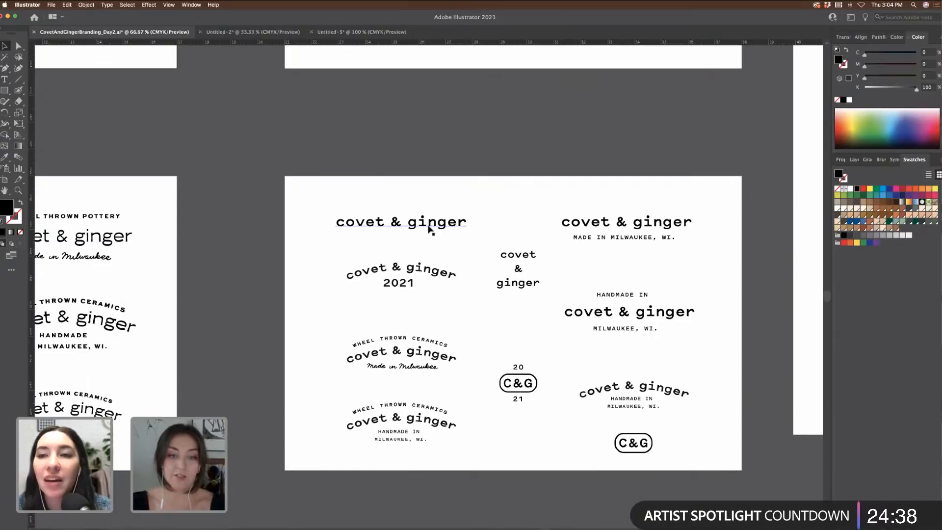
left_click(347, 32)
left_click(462, 152)
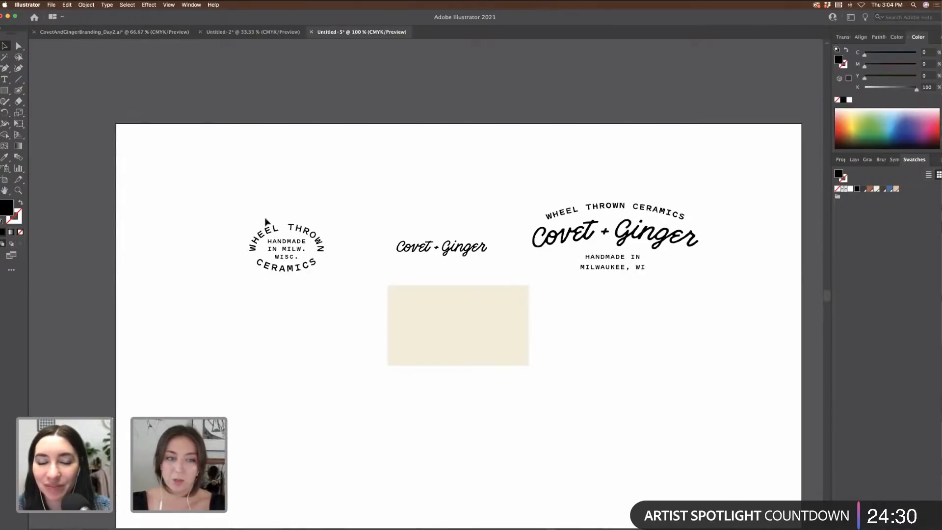
key("super+equal")
key("super+equal")
key("super+equal")
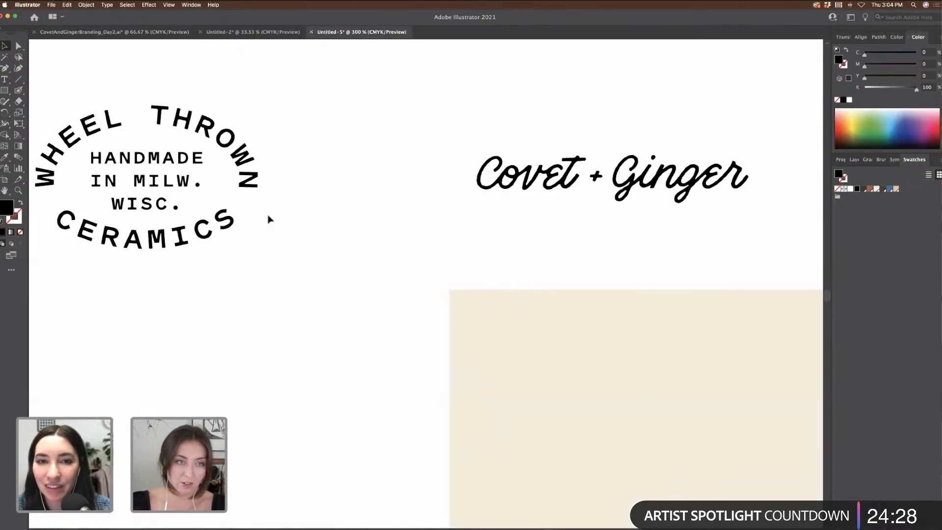
scroll(269, 219, "left", 5)
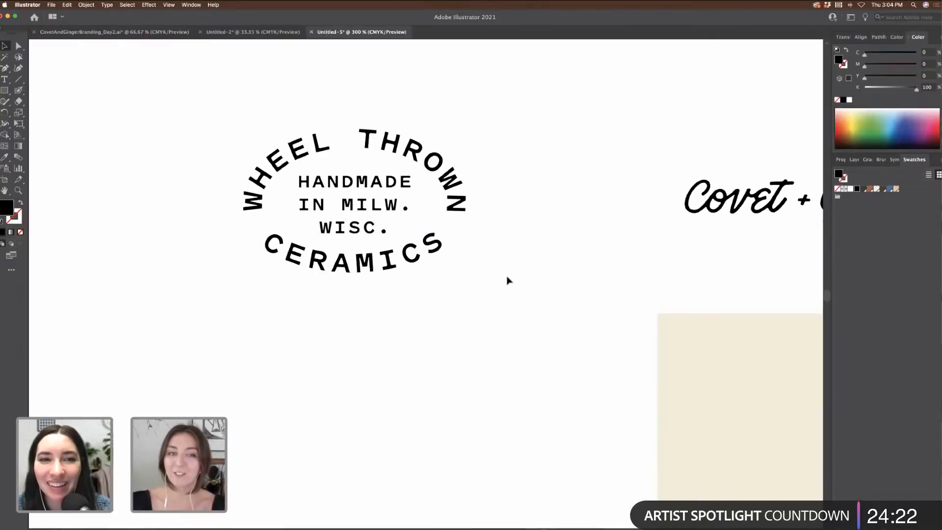
key("super+minus")
key("super+minus")
scroll(516, 278, "right", 5)
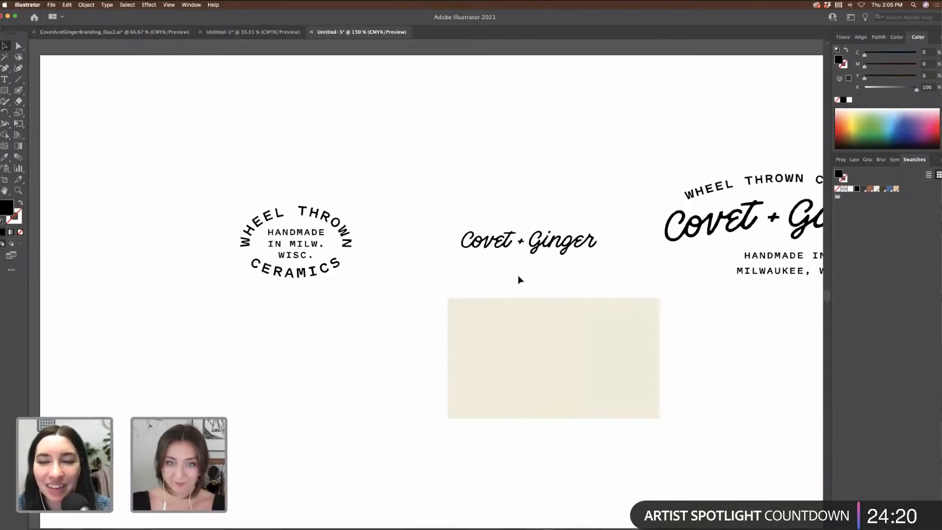
Step: Move the circular badge lower right and copy the cream rectangle below in dark charcoal
left_click(567, 342)
key("super+minus")
key("super+minus")
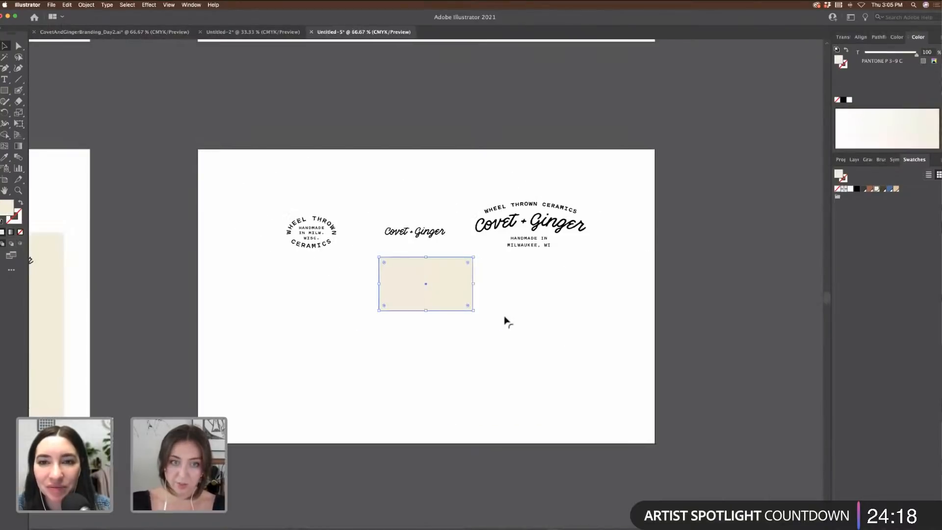
left_click(316, 238)
left_click_drag(316, 237, 525, 298)
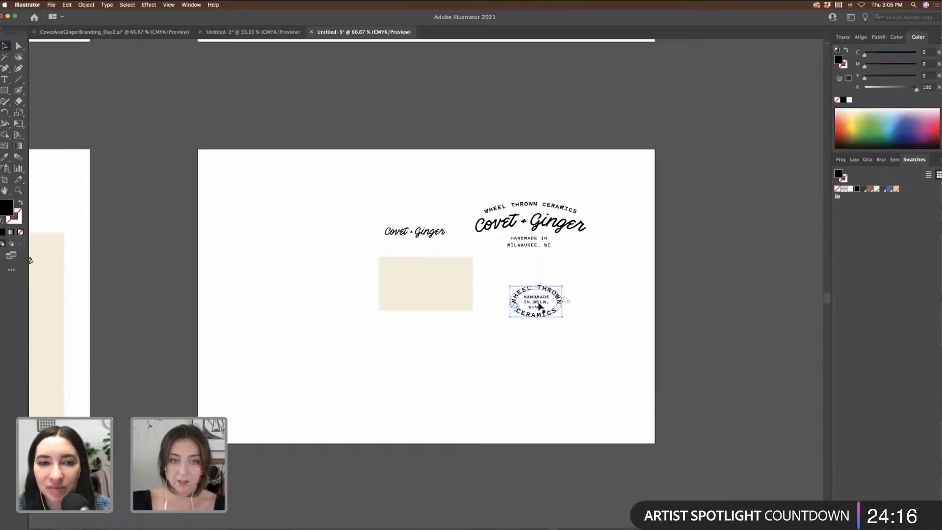
left_click_drag(433, 293, 293, 281)
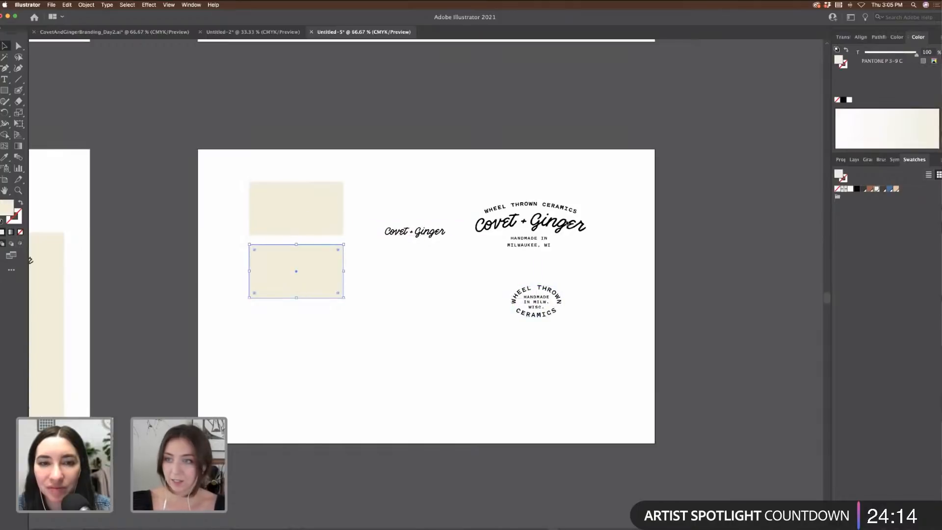
left_click(864, 191)
Step: In the Day2 moodboard palette, move the dark square and delete the extra peach square
left_click(323, 210)
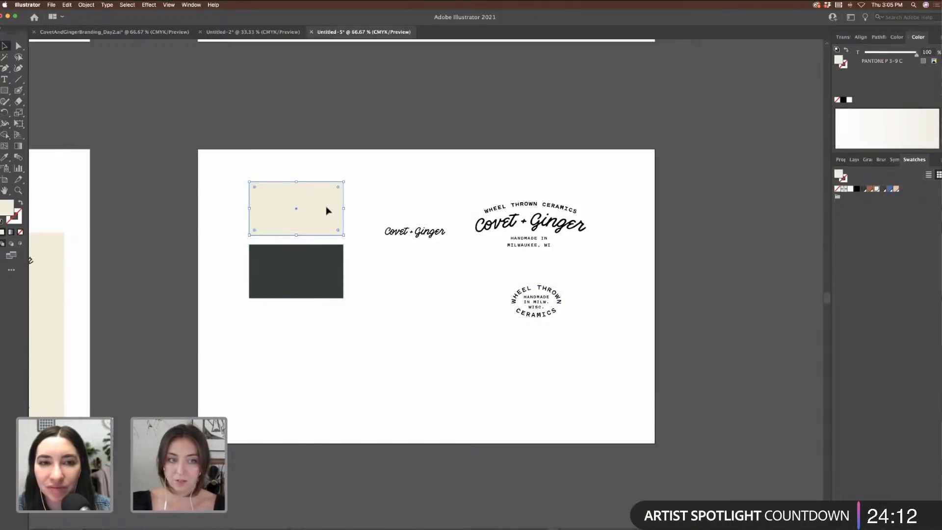
scroll(780, 160, "up", 3)
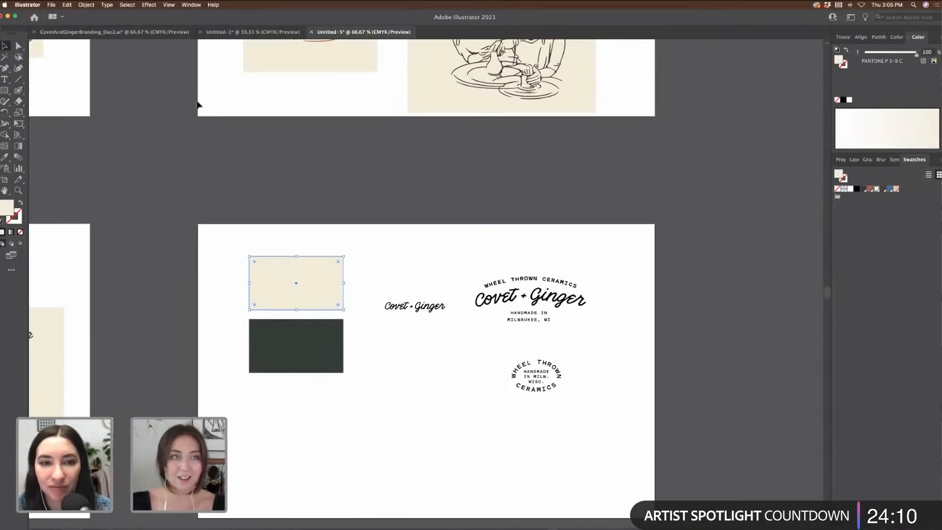
left_click(157, 33)
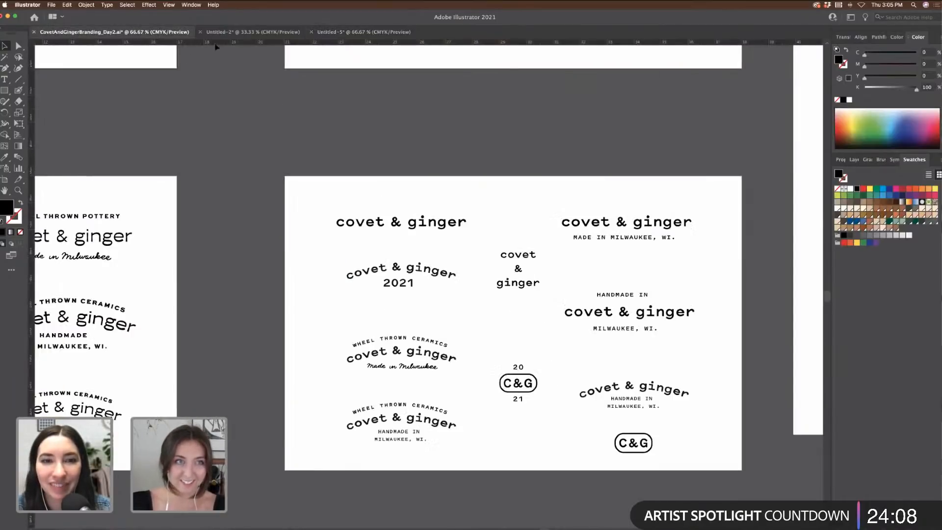
scroll(332, 142, "up", 10)
scroll(333, 142, "right", 5)
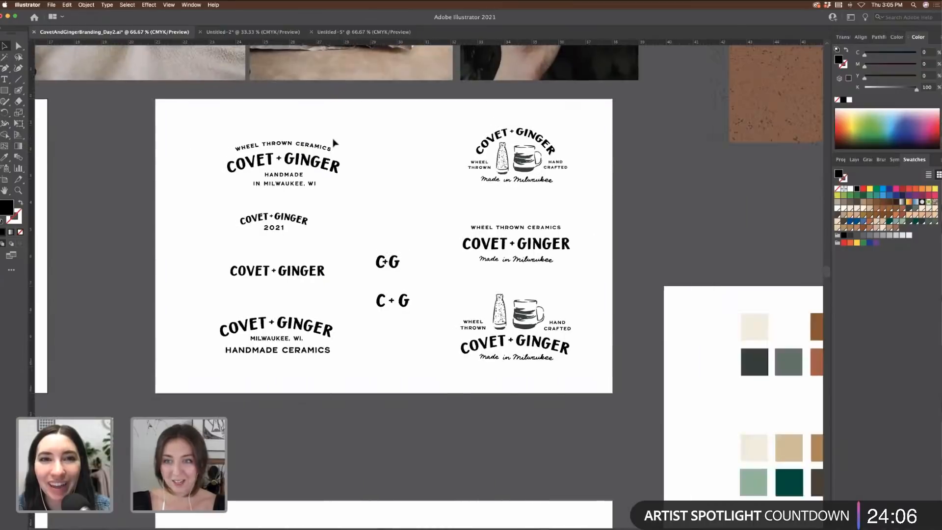
scroll(334, 142, "right", 10)
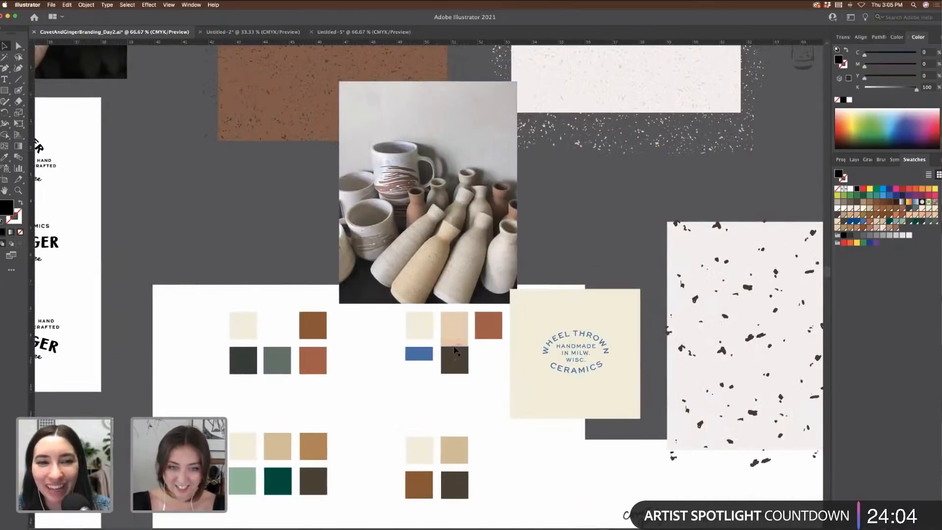
left_click_drag(454, 349, 454, 326)
left_click(455, 329)
key("Delete")
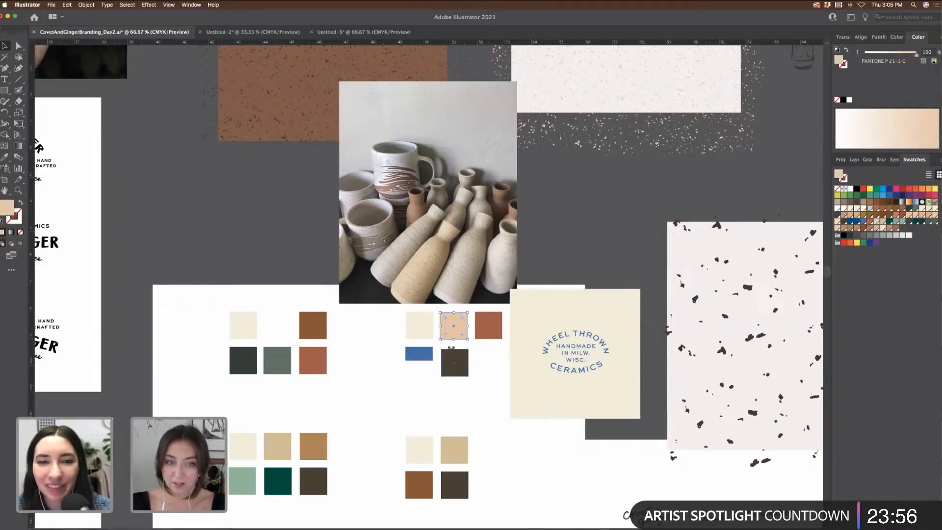
Step: Fill the charcoal rectangle with the dark brown swatch and duplicate it below
left_click(389, 31)
left_click(322, 346)
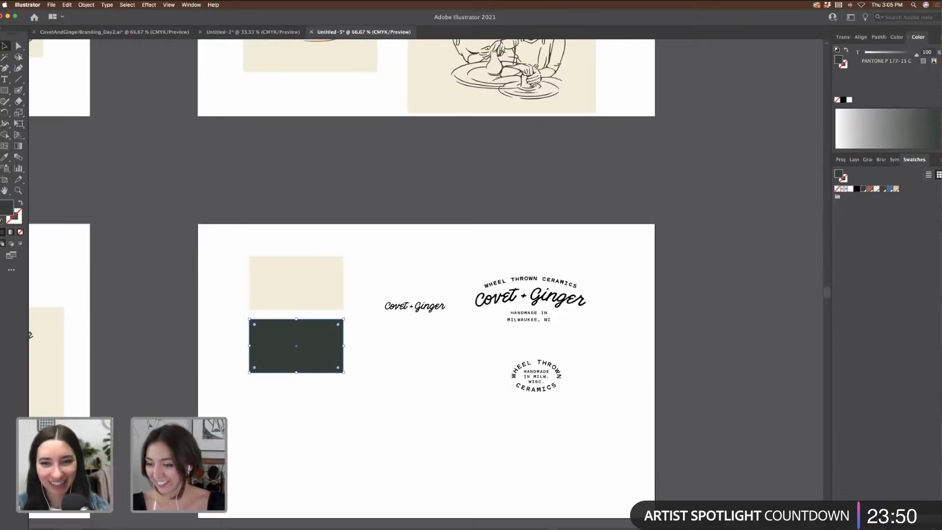
left_click(915, 505)
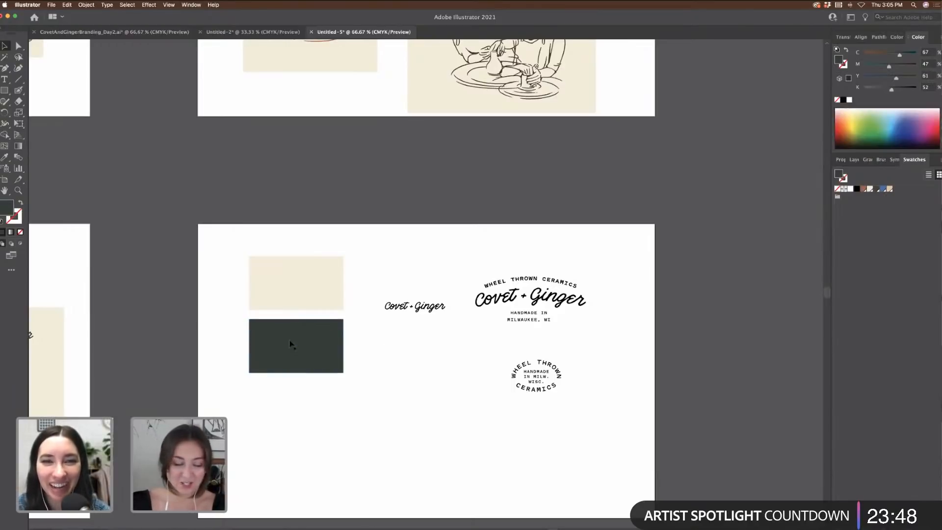
left_click(877, 189)
left_click_drag(329, 351, 329, 414)
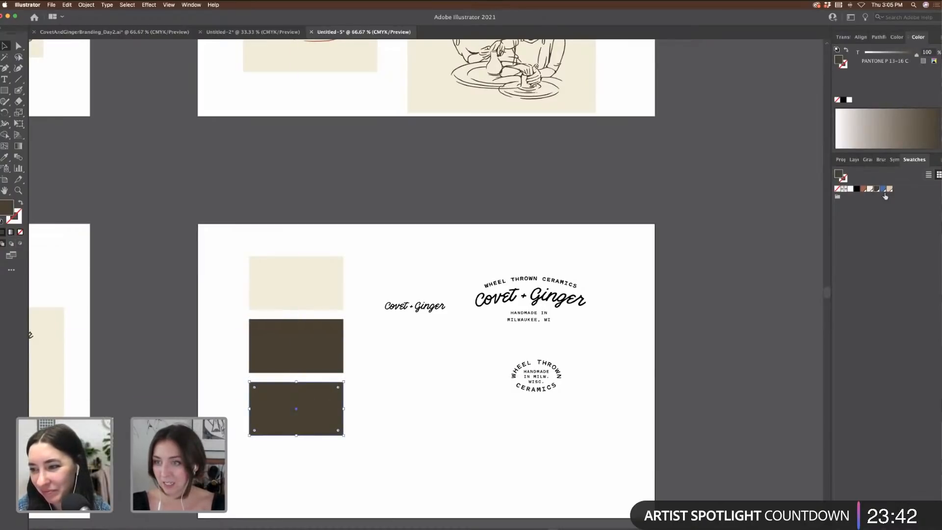
Step: Make the bottom rectangle terracotta, move the small logo up and the large lockup down
left_click(864, 189)
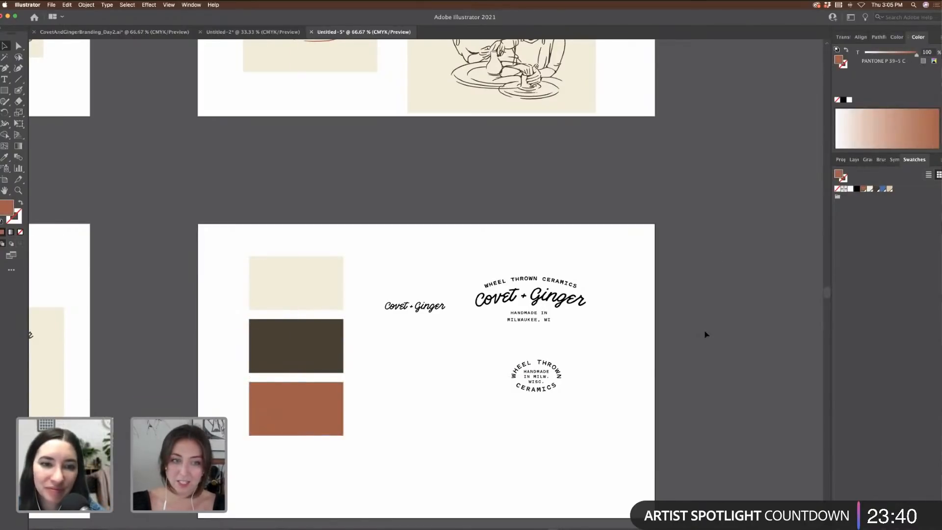
scroll(705, 334, "left", 3)
key("super+equal")
scroll(706, 334, "down", 3)
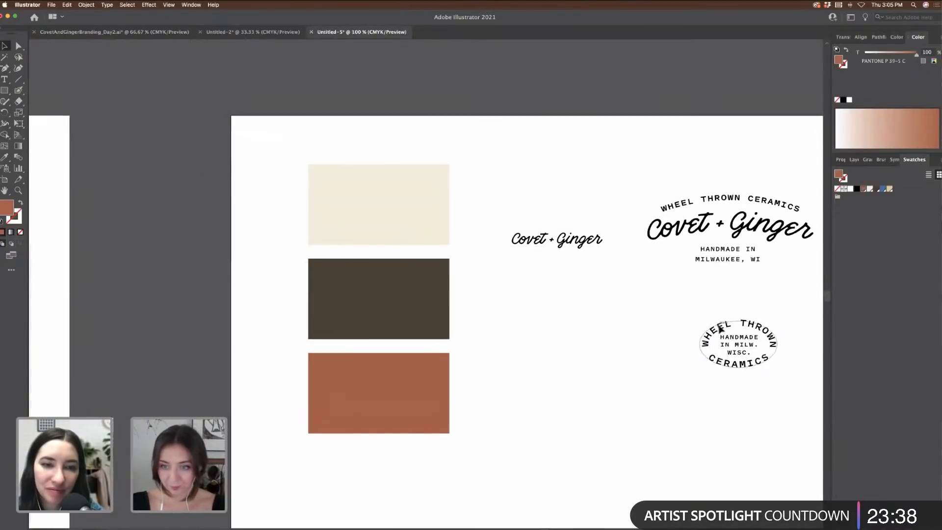
scroll(662, 304, "right", 3)
left_click_drag(440, 244, 624, 153)
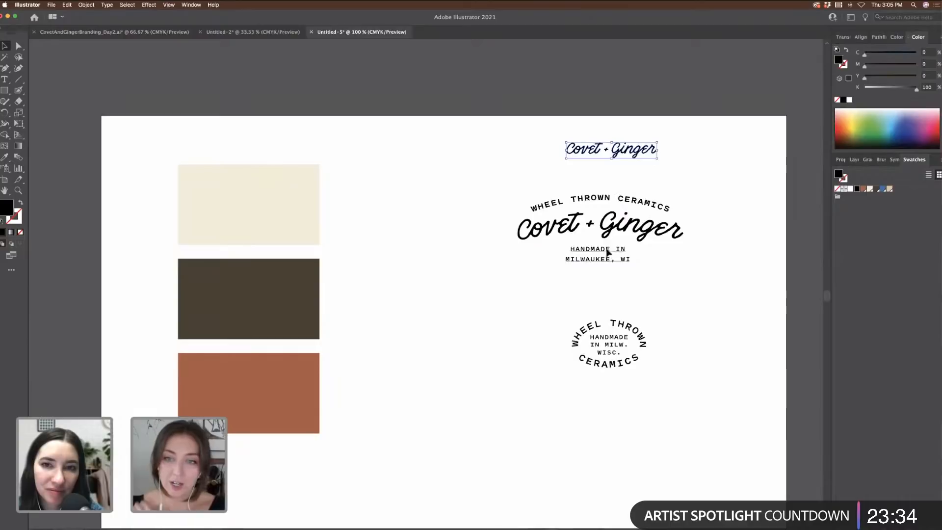
left_click_drag(565, 227, 645, 236)
Step: Copy the HANDMADE IN MILWAUKEE, WI text out as a single line placed near the middle
left_click(678, 272)
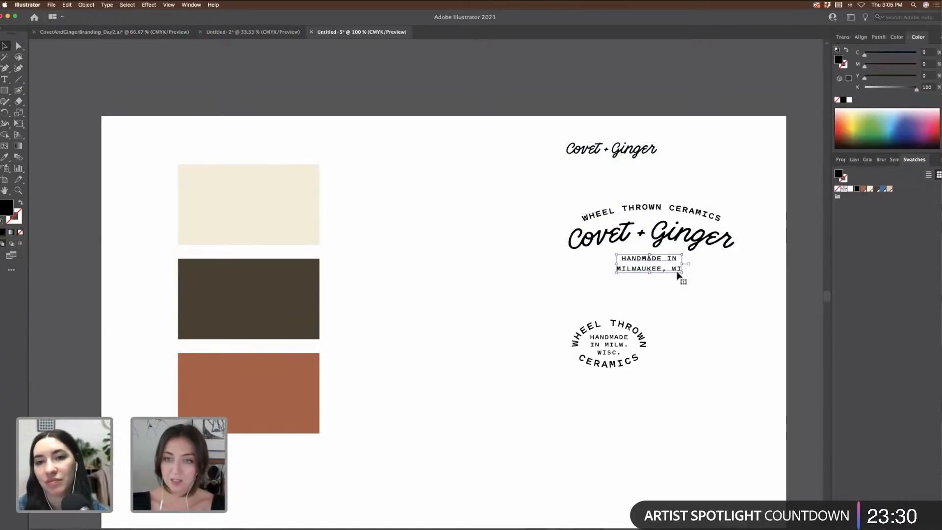
left_click_drag(678, 275, 518, 329)
left_click(564, 315)
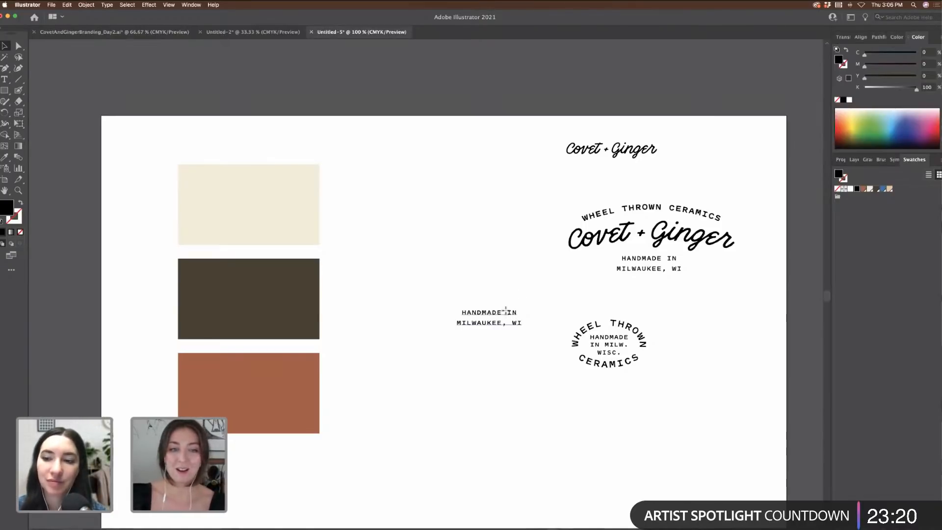
left_click_drag(506, 310, 434, 259)
double_click(409, 273)
key("super+a")
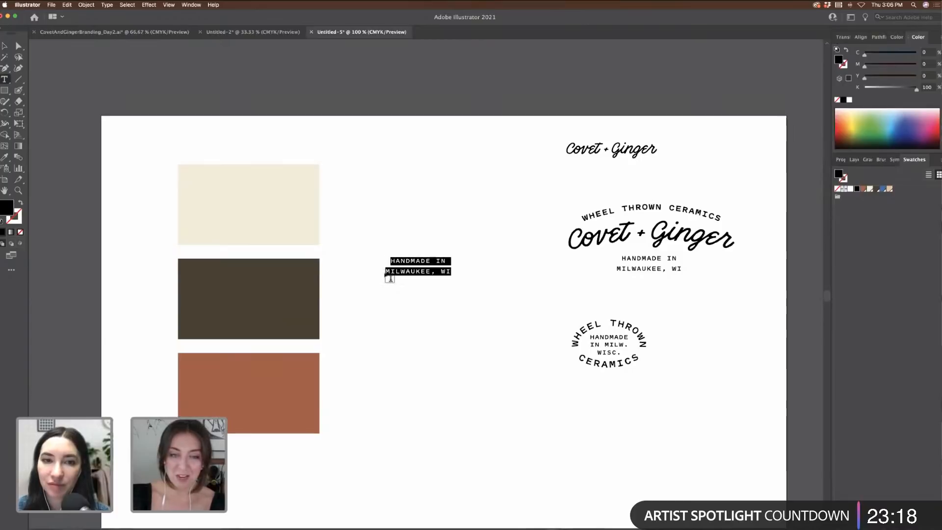
left_click(386, 272)
key("BackSpace")
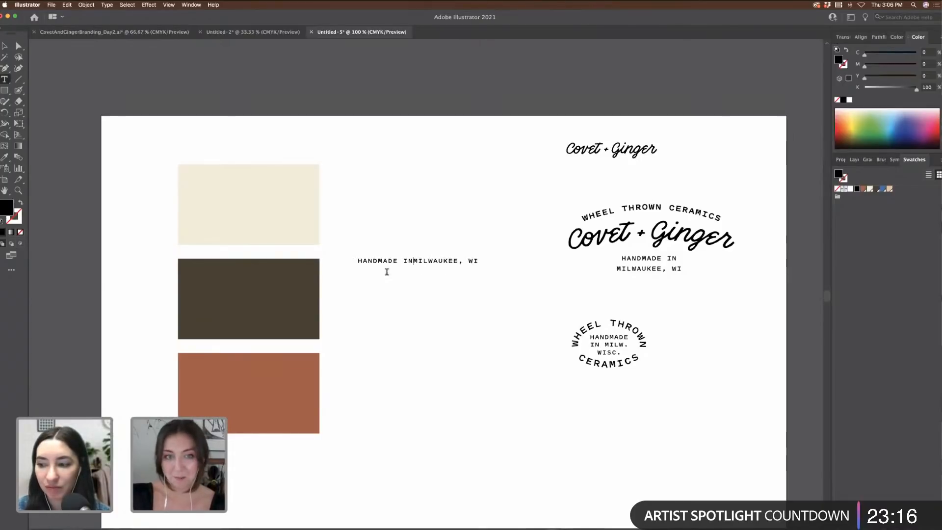
left_click(5, 45)
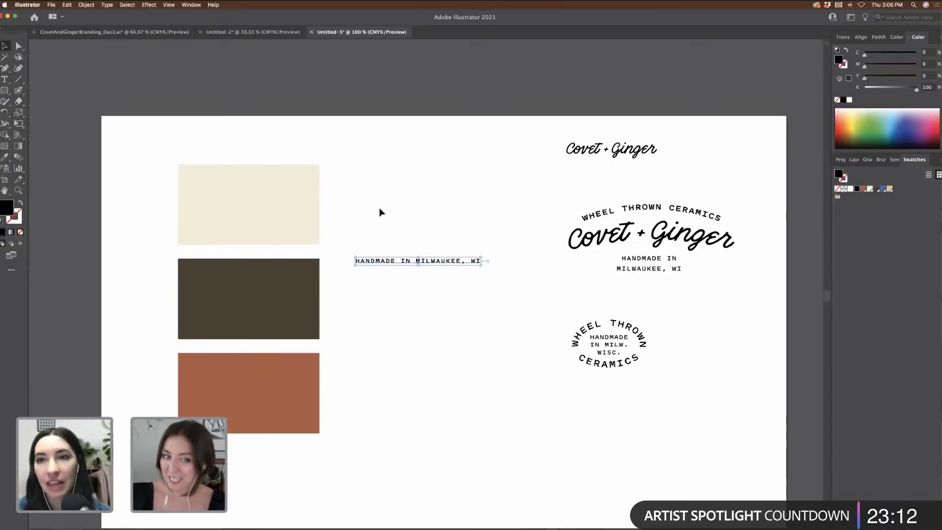
left_click_drag(457, 262, 494, 273)
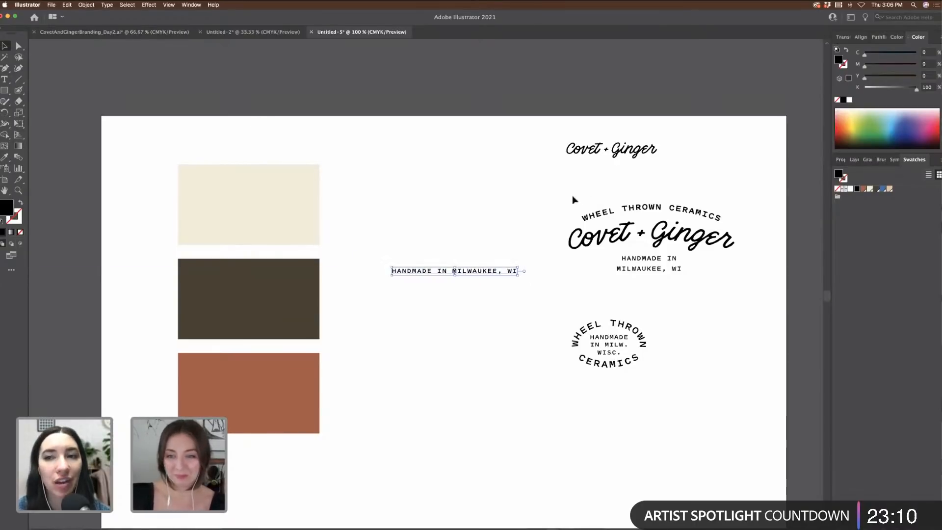
left_click_drag(572, 196, 310, 209)
Step: Recolour the lockup terracotta with the Eyedropper, shrink it onto the cream card, and move the text above
left_click(4, 157)
left_click(297, 391)
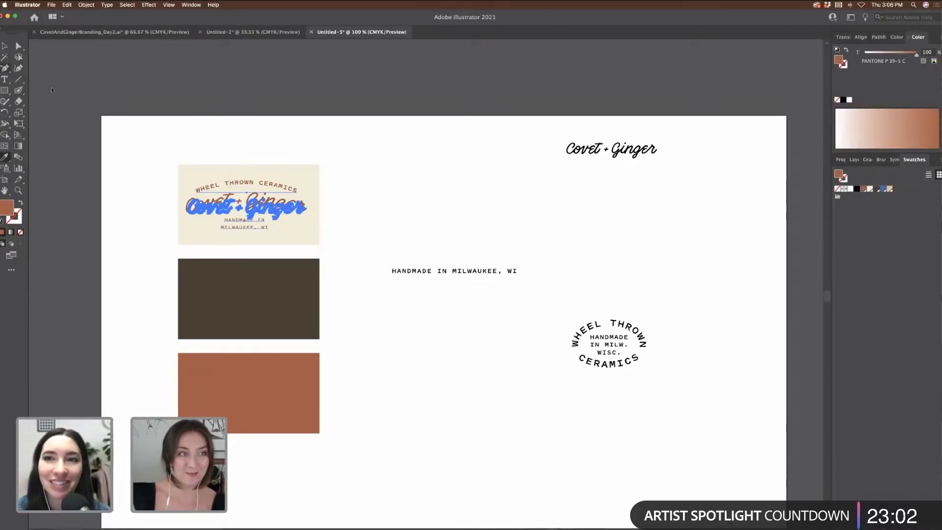
left_click(4, 45)
left_click_drag(305, 188, 297, 212)
left_click_drag(430, 276, 227, 138)
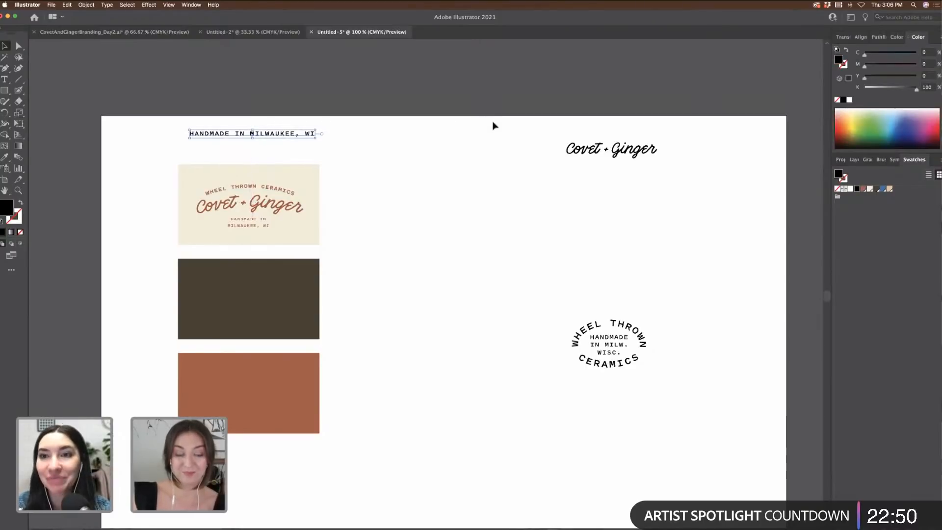
Step: Duplicate the three-card column to the right and delete the logo from the copied cream card
scroll(489, 152, "left", 5)
left_click_drag(282, 160, 396, 446)
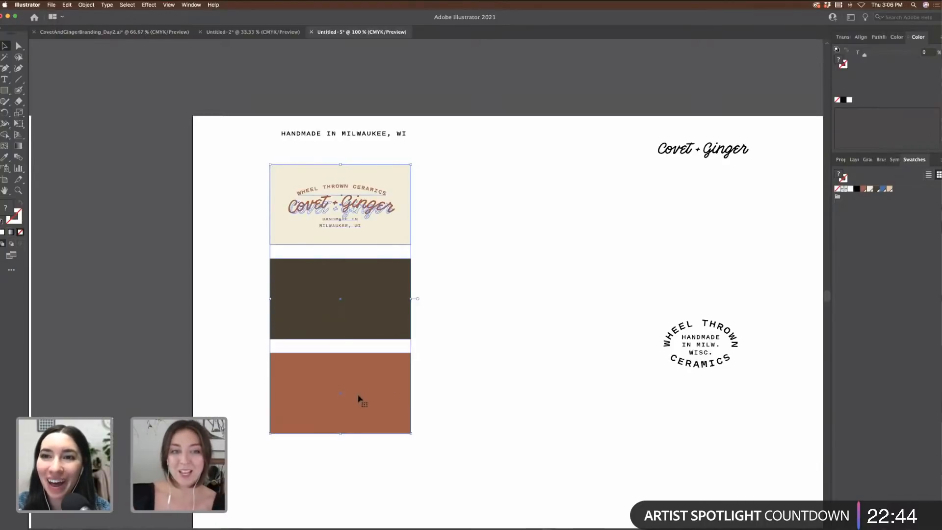
left_click_drag(364, 393, 506, 393)
left_click_drag(582, 244, 403, 174)
left_click(457, 153)
left_click_drag(541, 236, 553, 238)
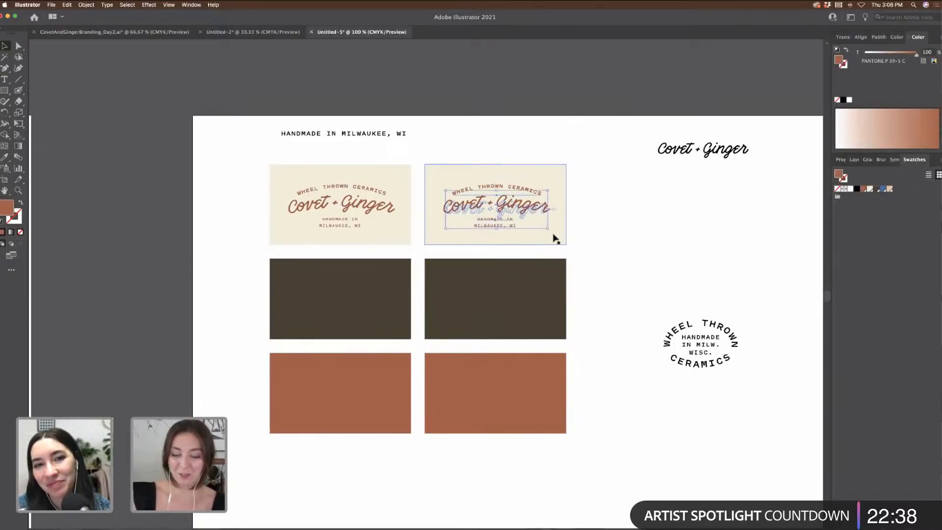
key("Delete")
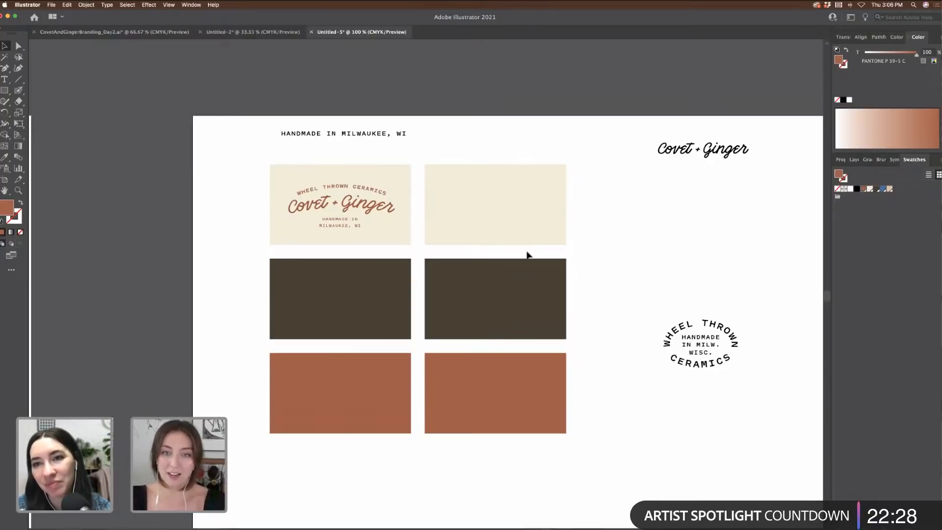
Step: Delete the duplicate column, copy the logo onto the dark card, and move the cream card right
left_click_drag(491, 222, 490, 222)
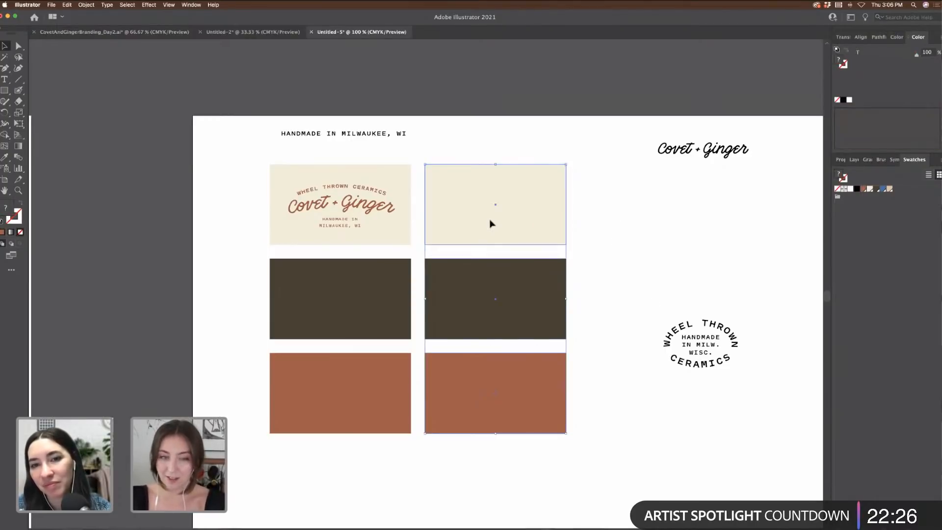
key("Delete")
scroll(461, 238, "left", 5)
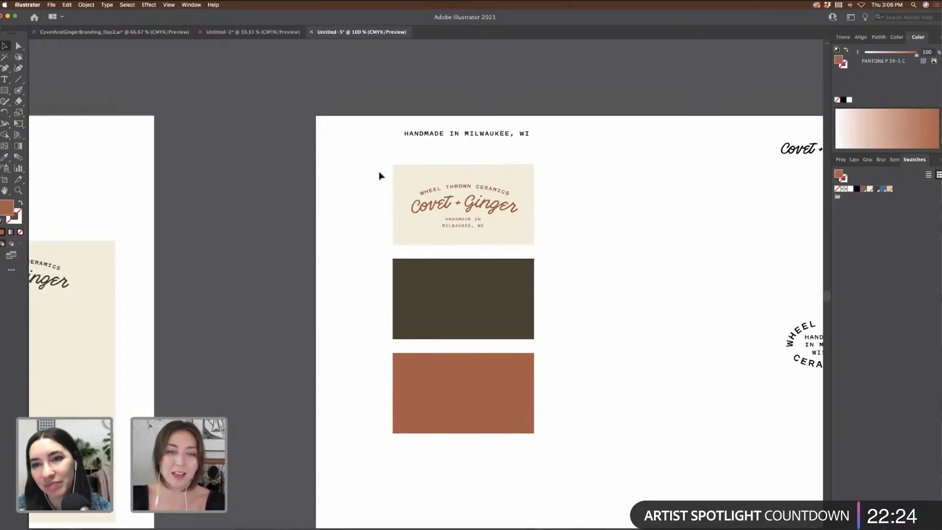
left_click(532, 241)
left_click_drag(501, 212, 496, 308)
left_click(511, 237)
left_click_drag(510, 238, 656, 236)
Step: Place a blue copy of the round badge and the Covet + Ginger script on the blank cream card
scroll(722, 214, "right", 5)
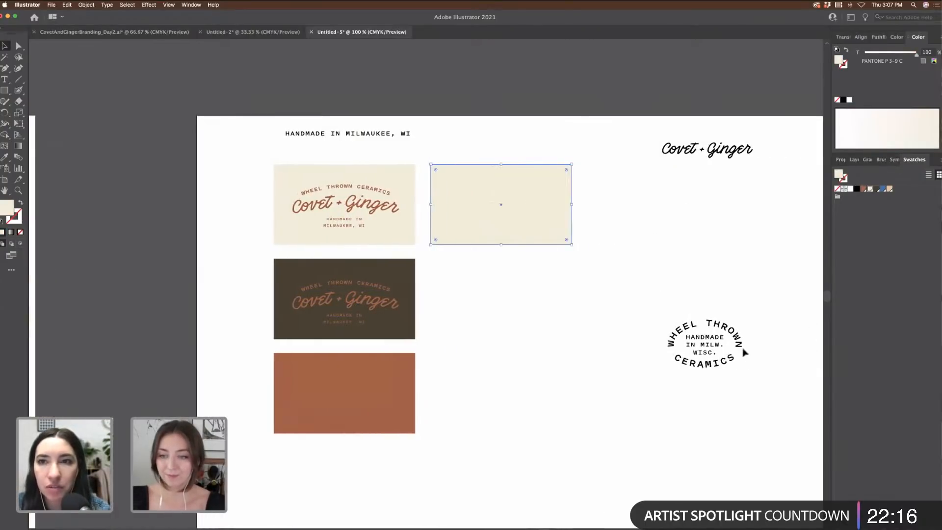
left_click_drag(722, 360, 553, 197)
left_click(882, 190)
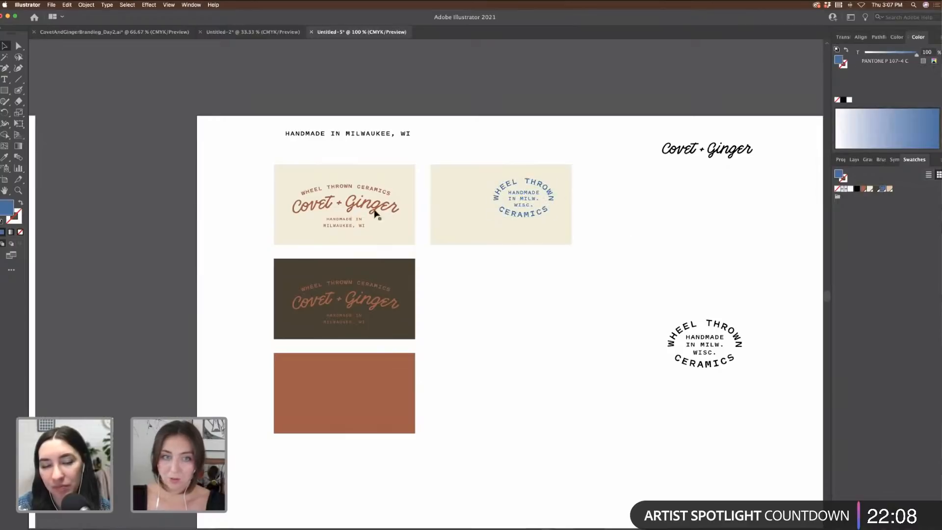
left_click_drag(748, 153, 547, 228)
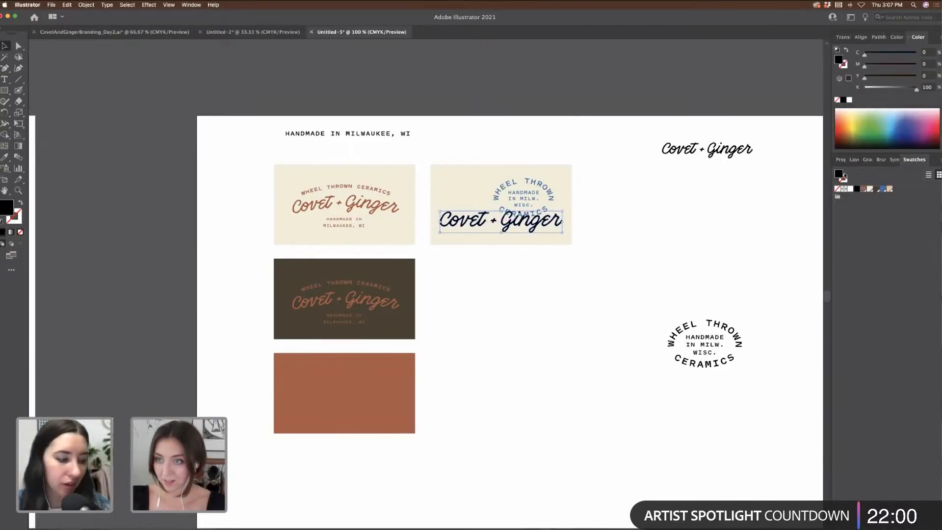
Step: Fill the script logo with terracotta PANTONE P 39-5 C and set its blend mode to Multiply
left_click(864, 189)
left_click(848, 159)
left_click(858, 289)
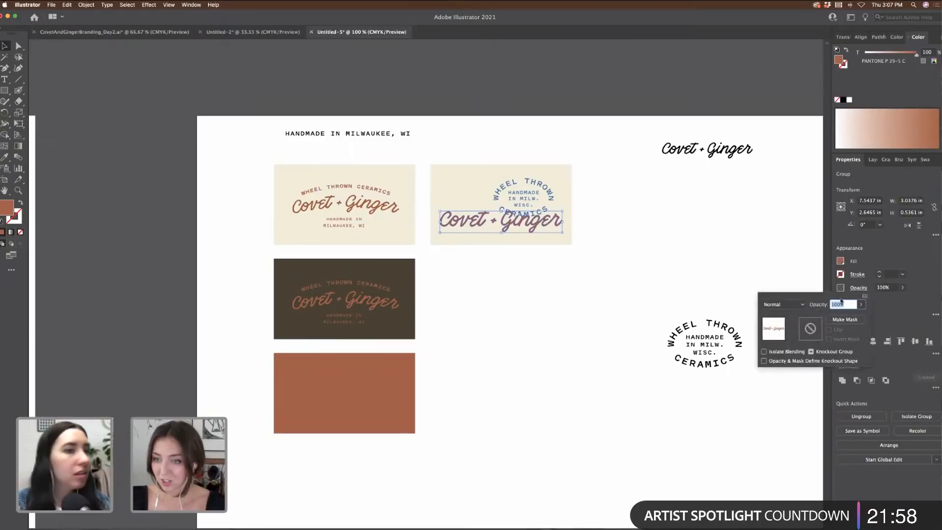
left_click(784, 304)
left_click(784, 338)
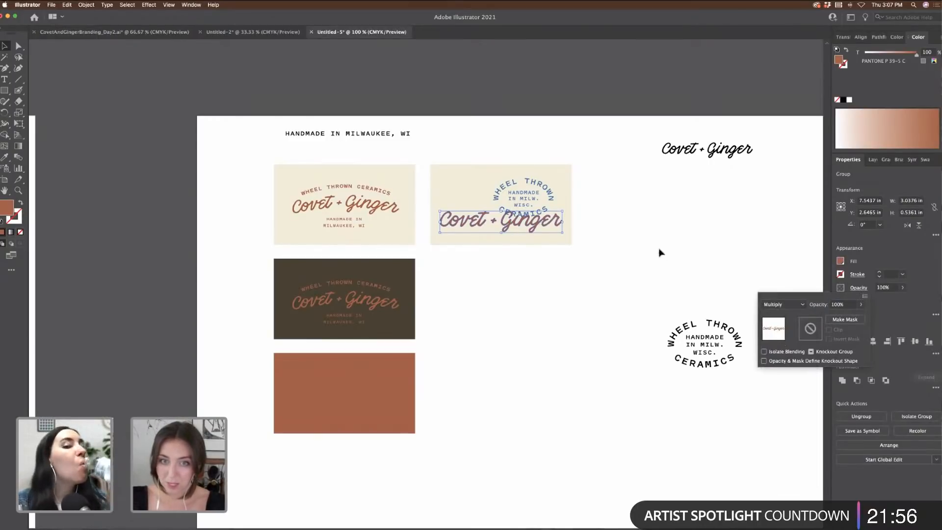
Step: Move the script logo up so it sits above the circular blue badge on the right card
left_click_drag(546, 226, 545, 225)
left_click(664, 236)
key("super+equal")
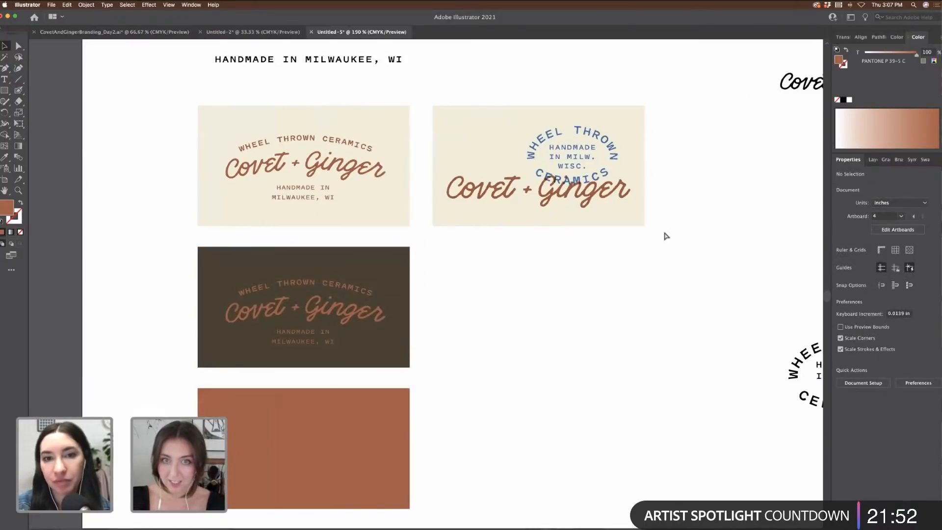
left_click_drag(590, 197, 587, 174)
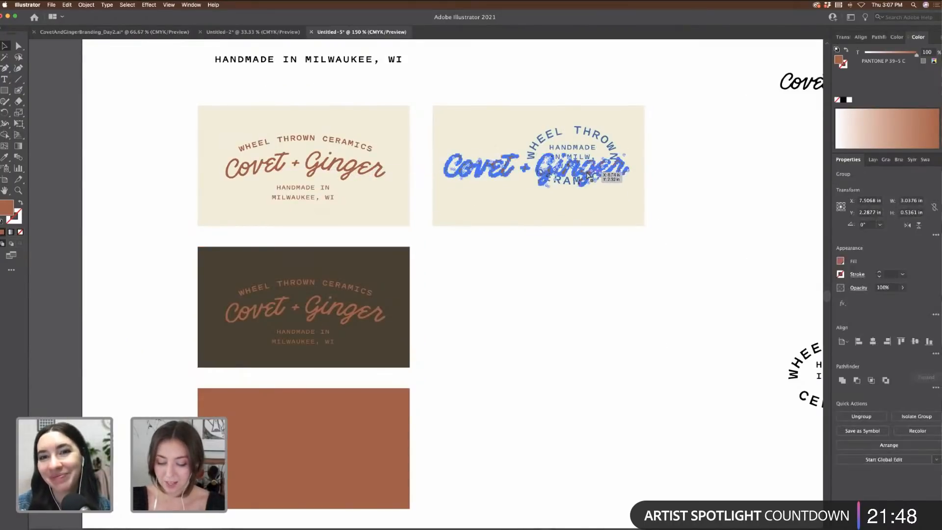
key("super+equal")
key("super+equal")
left_click(716, 234)
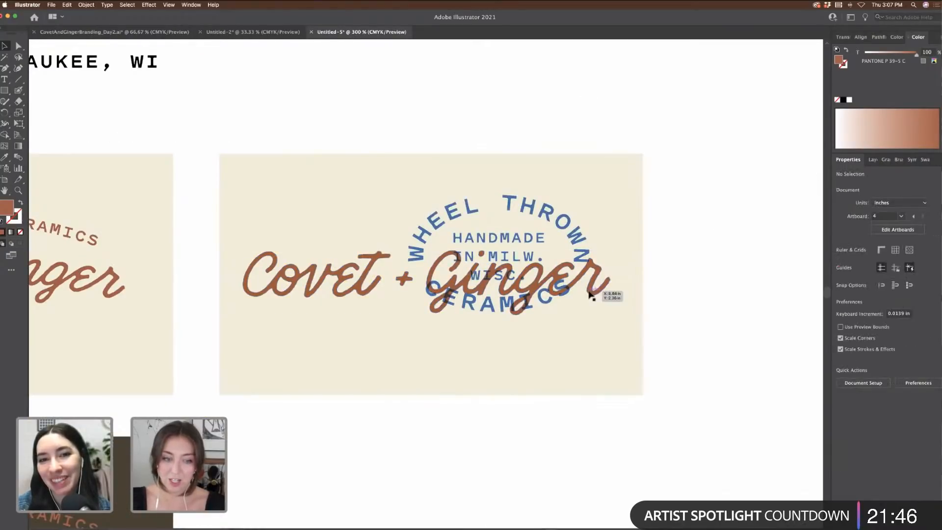
left_click_drag(594, 294, 580, 207)
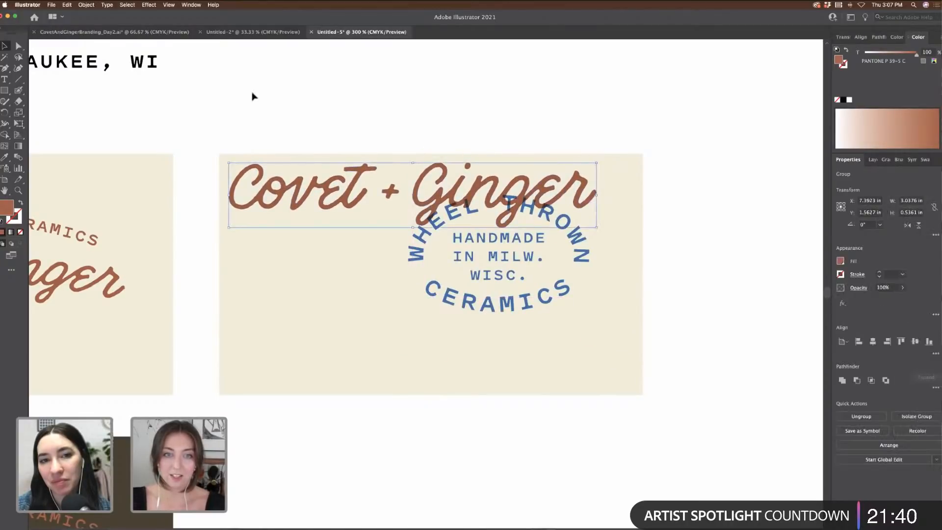
Step: Shift the logo and badge together down and right on the card, then review the cards
left_click_drag(253, 95, 599, 347)
left_click_drag(543, 304, 567, 339)
left_click(768, 339)
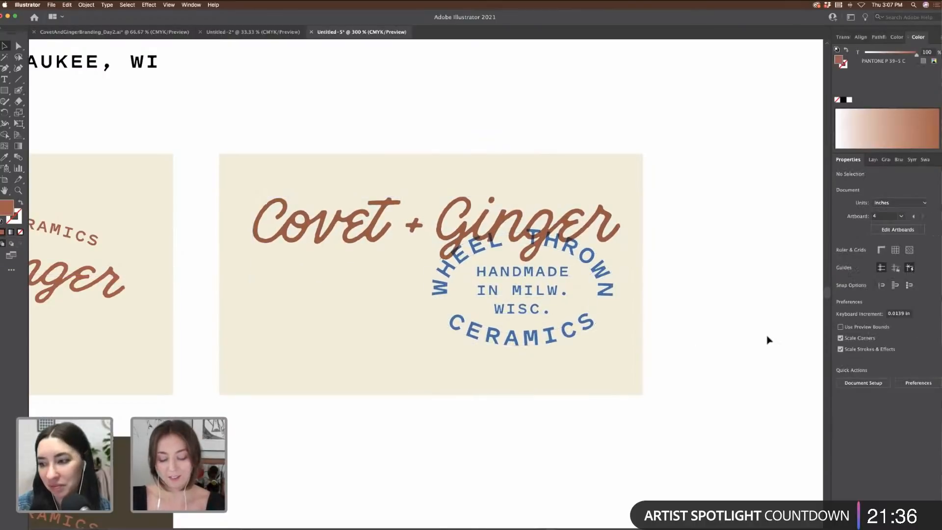
key("super+minus")
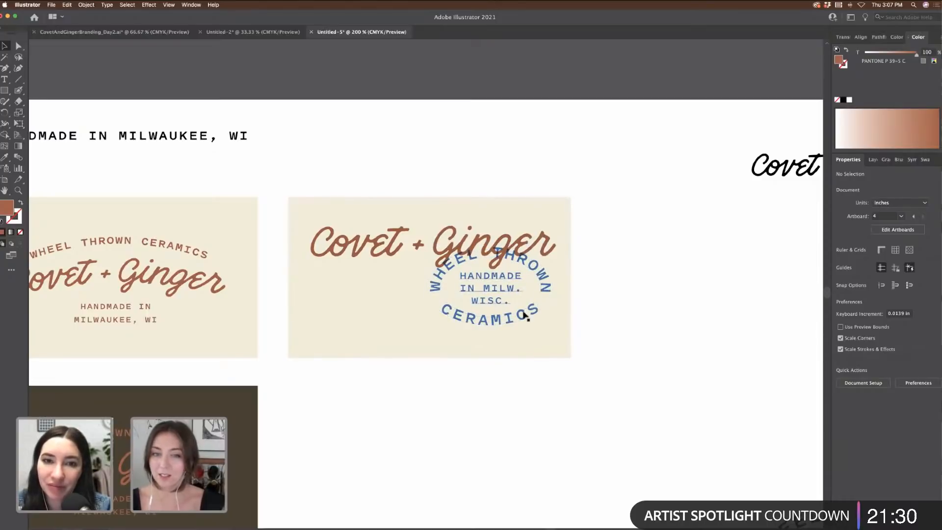
scroll(619, 320, "left", 2)
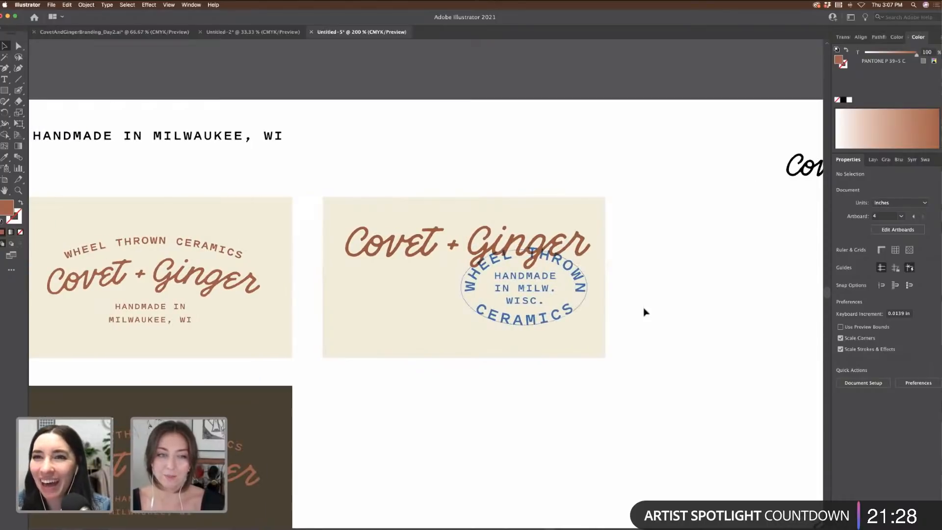
key("super+minus")
scroll(646, 310, "left", 6)
scroll(645, 309, "down", 2)
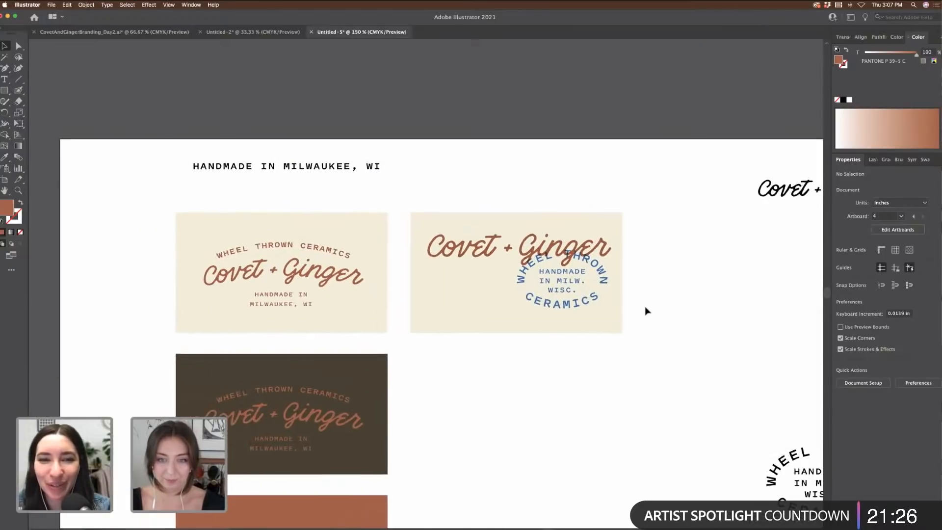
scroll(620, 309, "down", 3)
scroll(620, 308, "left", 2)
left_click(466, 303)
left_click(635, 339)
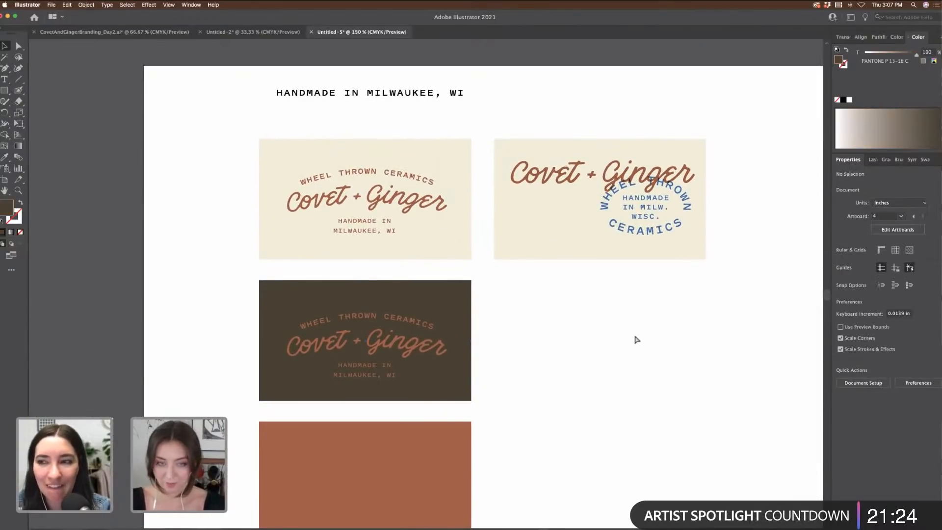
Step: Copy and paste the speckle texture group near the terracotta card
key("super+minus")
scroll(635, 340, "left", 1)
scroll(635, 340, "up", 10)
scroll(635, 340, "left", 5)
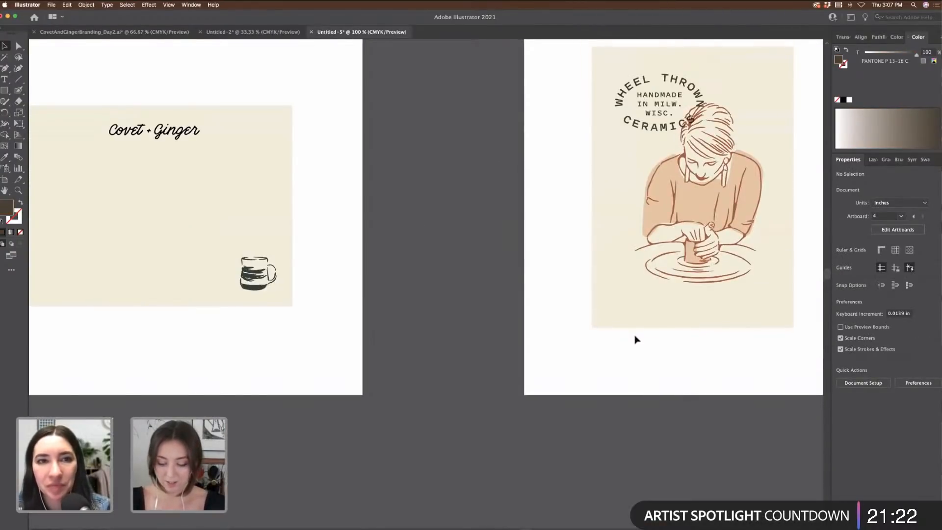
key("super+minus")
key("super+minus")
left_click(451, 71)
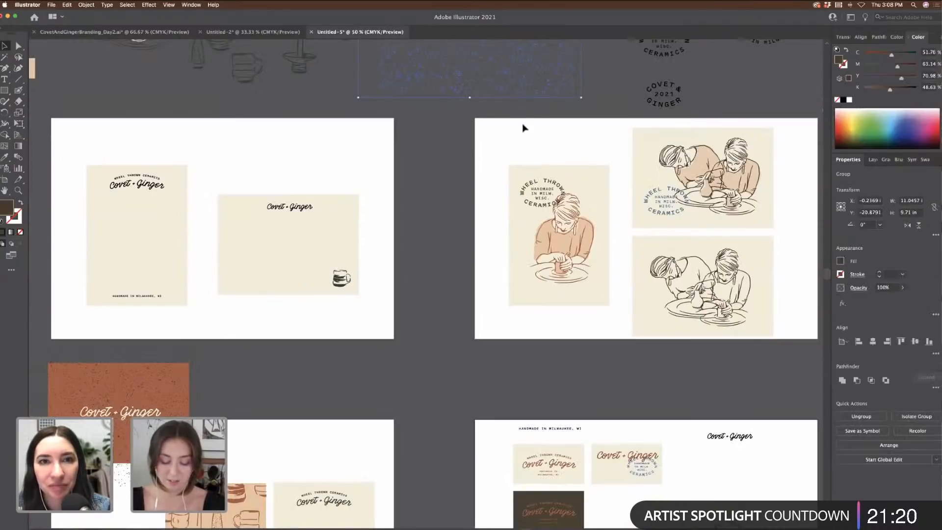
scroll(523, 126, "down", 8)
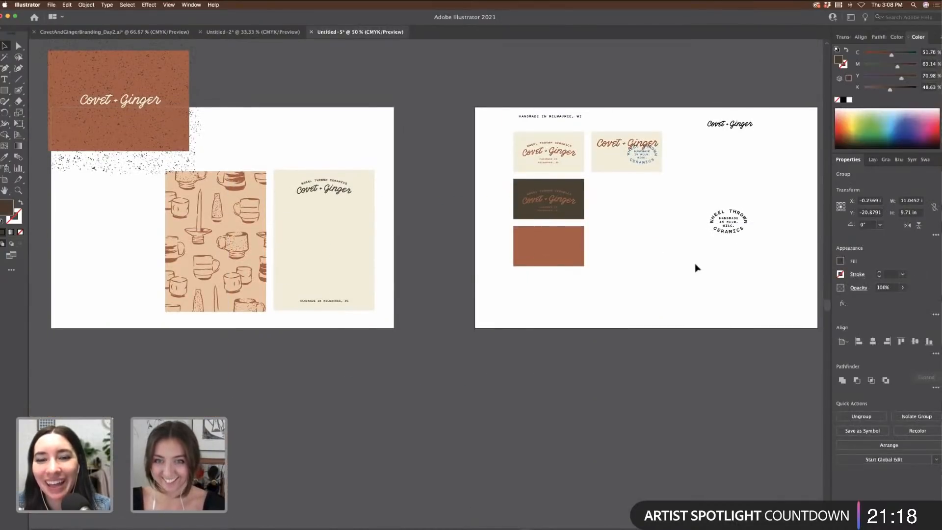
key("super+v")
key("super+plus")
key("super+plus")
scroll(695, 264, "right", 3)
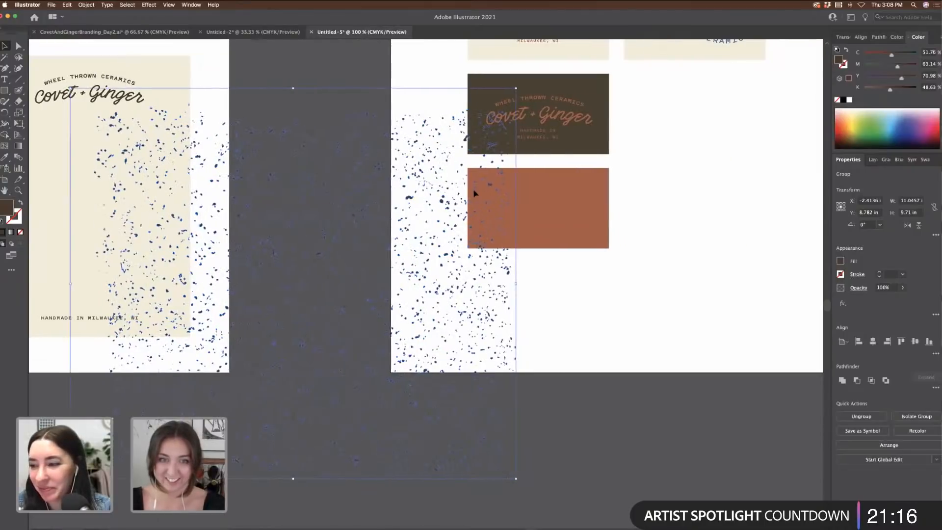
left_click(541, 208, "shift")
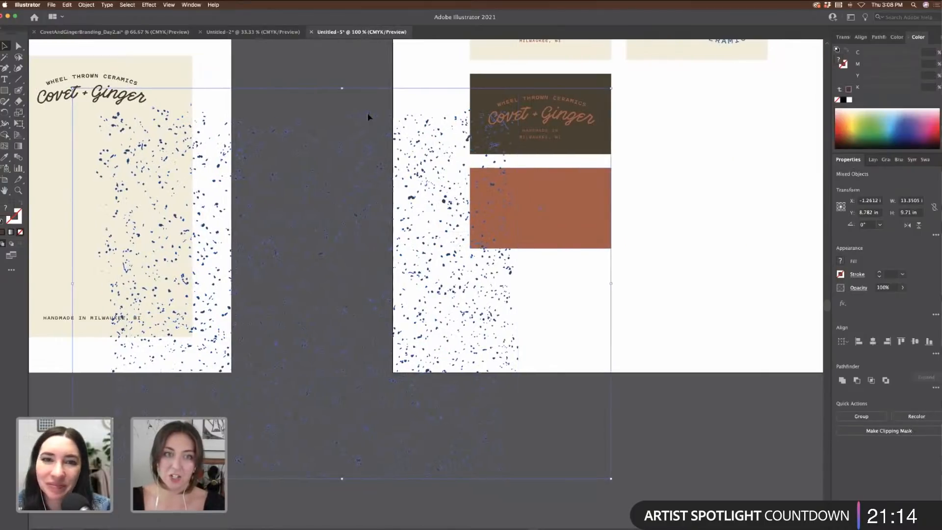
left_click(692, 286)
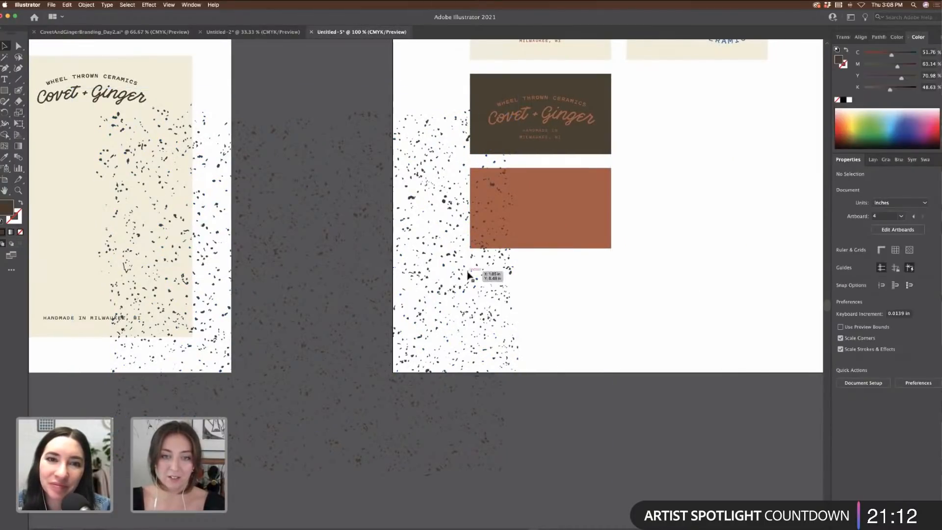
Step: Scale the speckle copy down to about 9 by 8 inches and move it over the terracotta card
left_click_drag(461, 275, 708, 386)
scroll(708, 386, "down", 4)
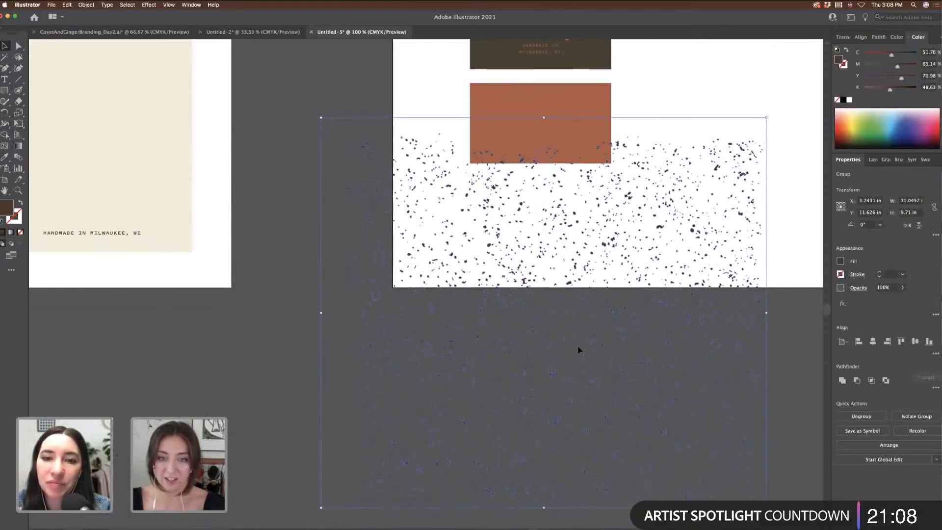
scroll(609, 354, "up", 1)
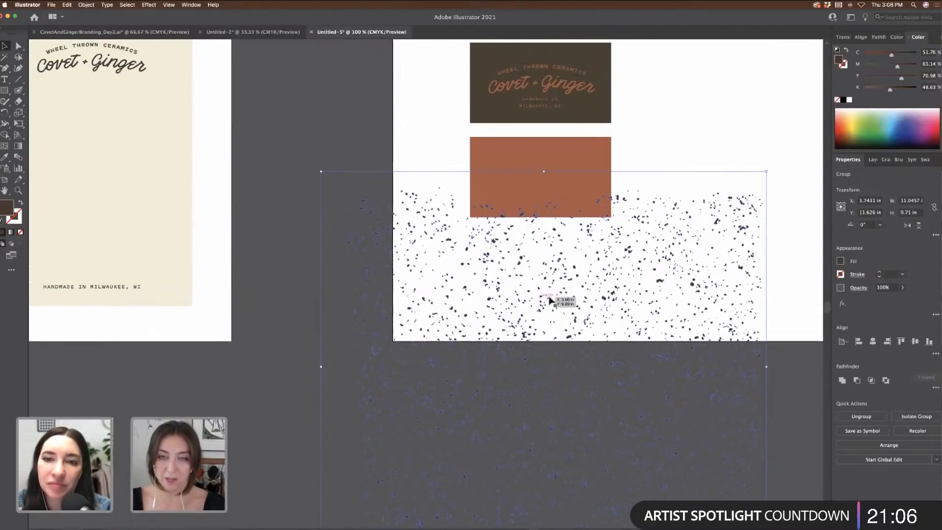
scroll(766, 290, "up", 3)
scroll(768, 292, "up", 3)
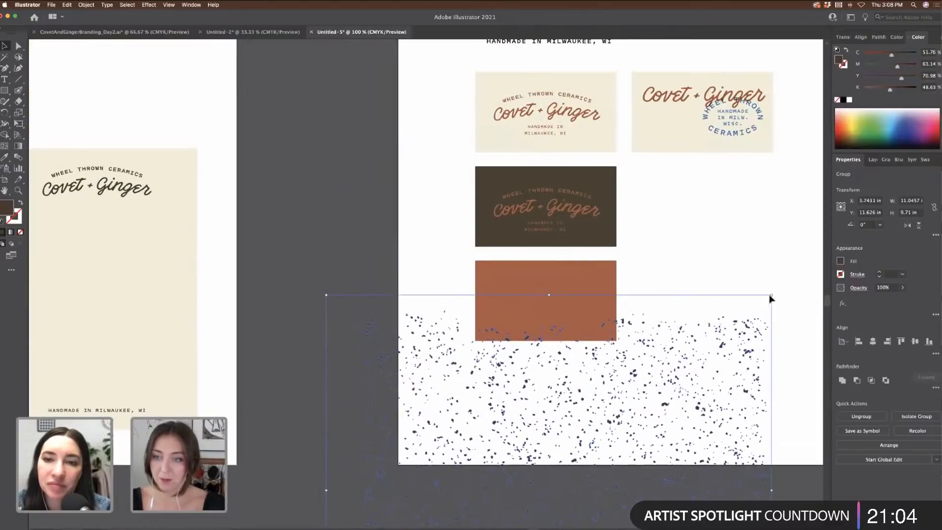
left_click_drag(774, 296, 701, 360)
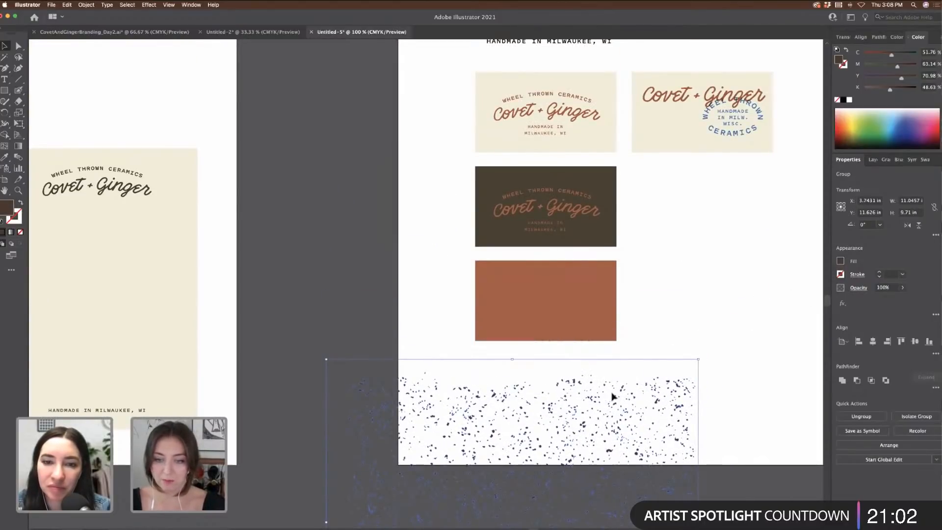
left_click_drag(618, 403, 552, 278)
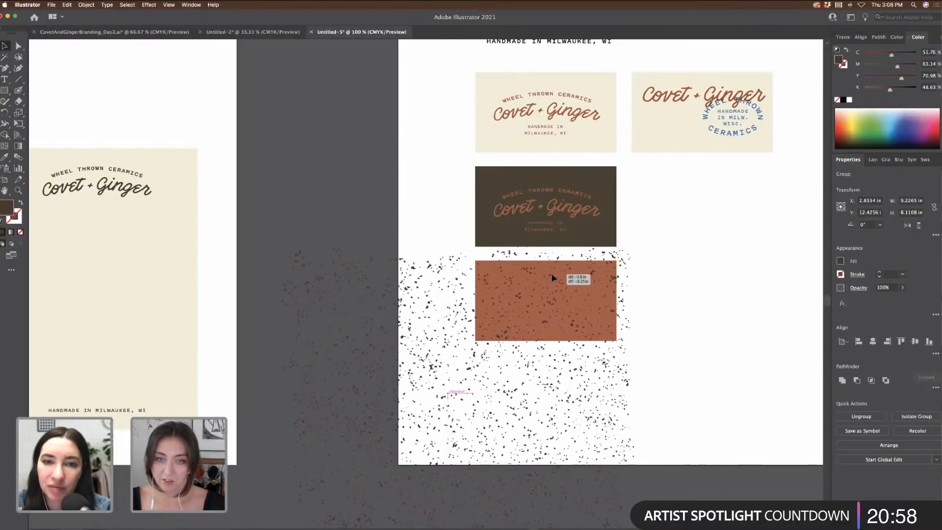
Step: Nudge the speckle texture slightly down and left for its final position on the card
scroll(419, 393, "down", 3)
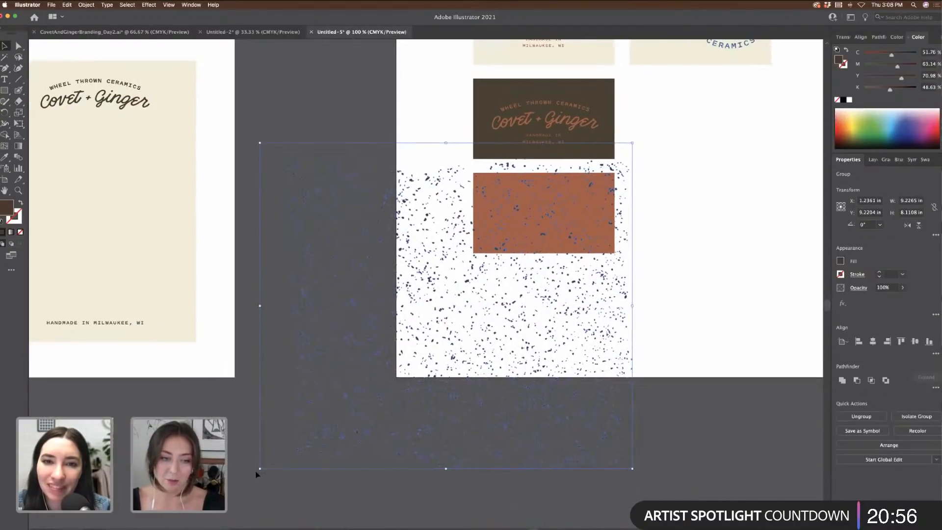
left_click_drag(260, 469, 319, 414)
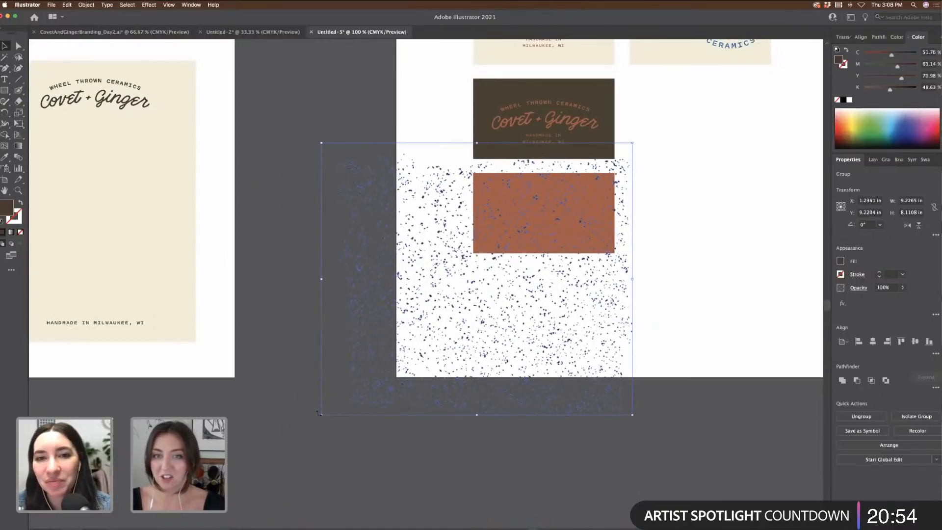
key("super+equal")
scroll(681, 280, "down", 1)
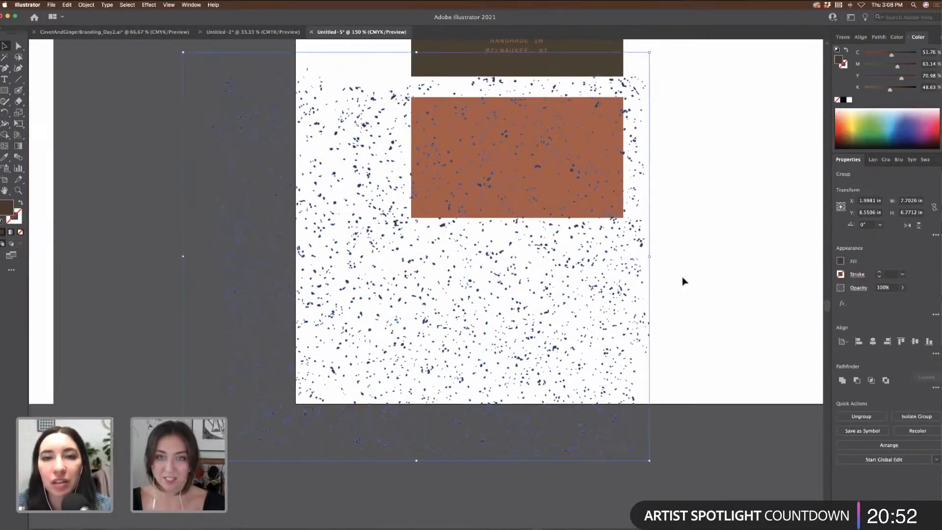
left_click_drag(623, 235, 619, 240)
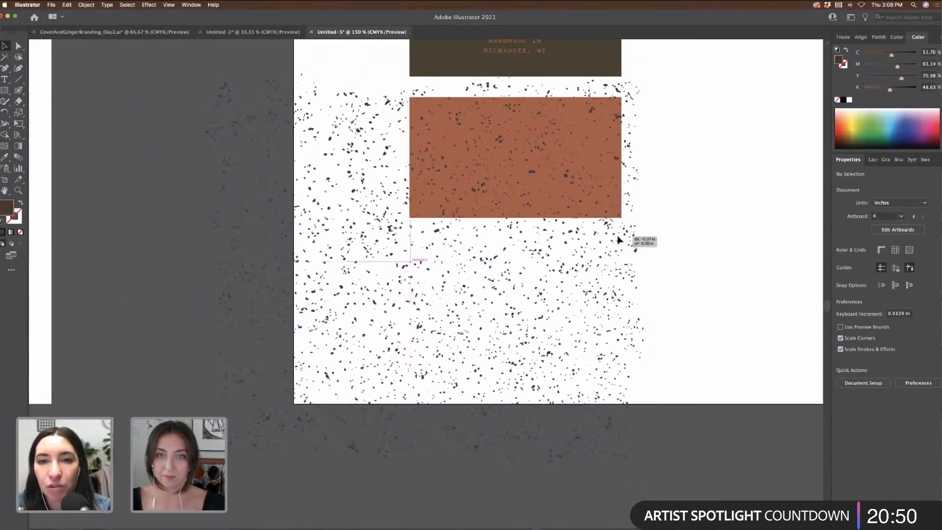
key("super+minus")
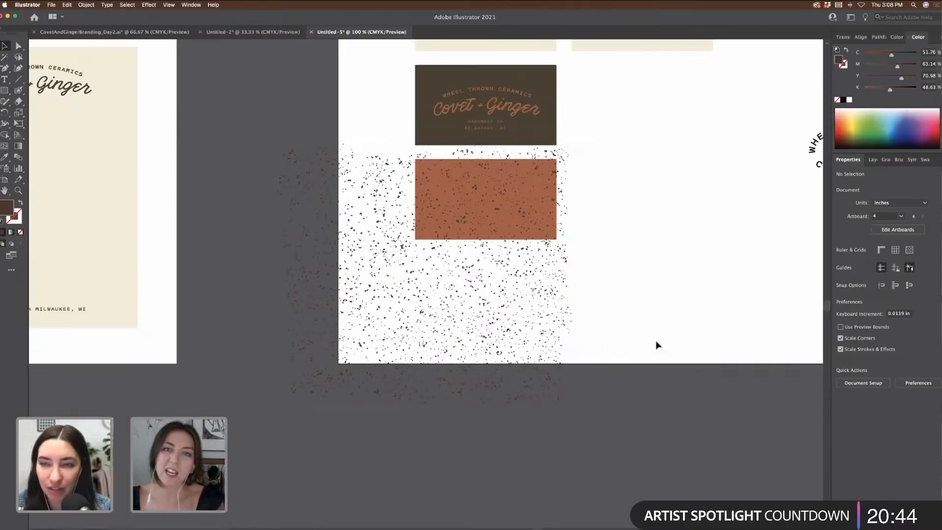
scroll(657, 345, "up", 5)
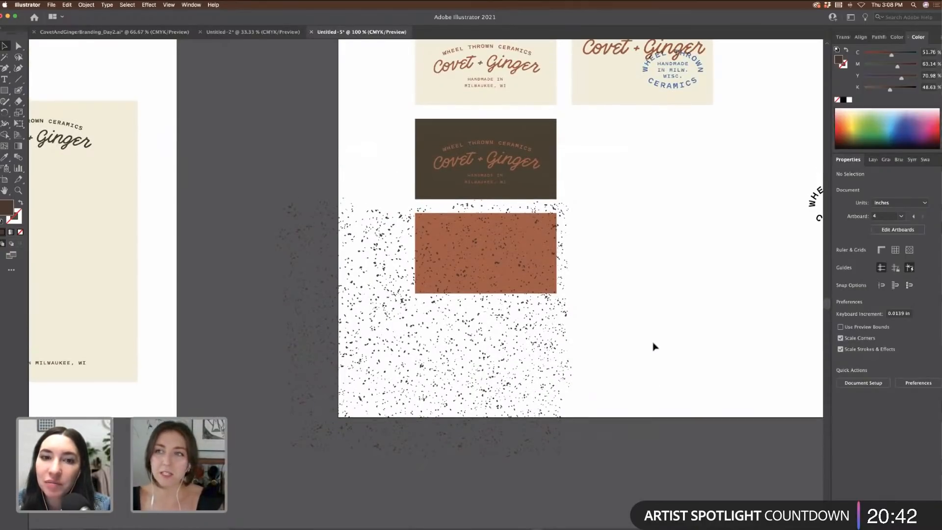
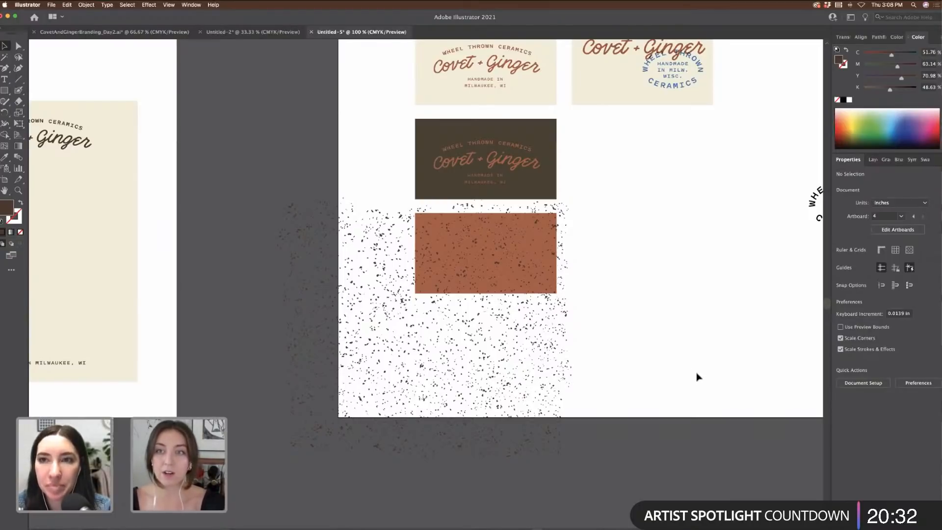
Step: Copy the top-right Covet + Ginger logo onto the rust business card
scroll(672, 361, "up", 5)
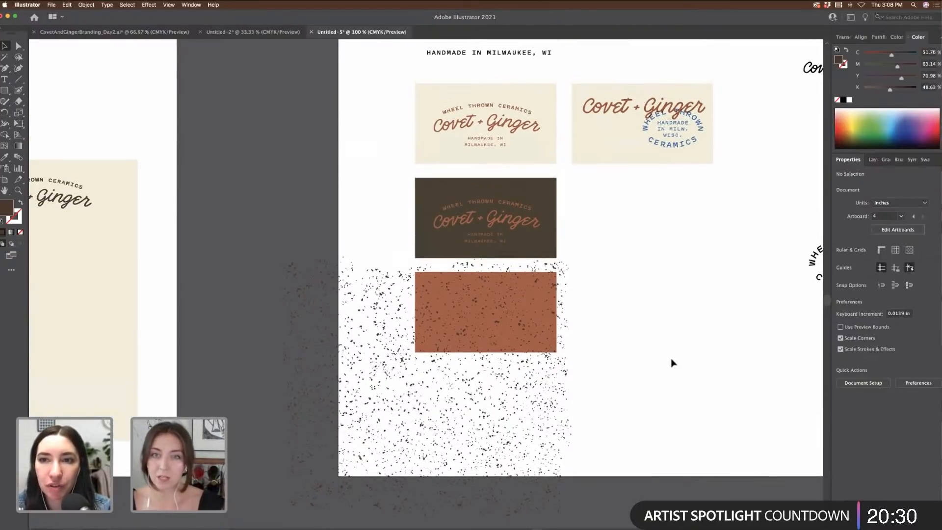
scroll(673, 364, "up", 1)
scroll(645, 362, "down", 2)
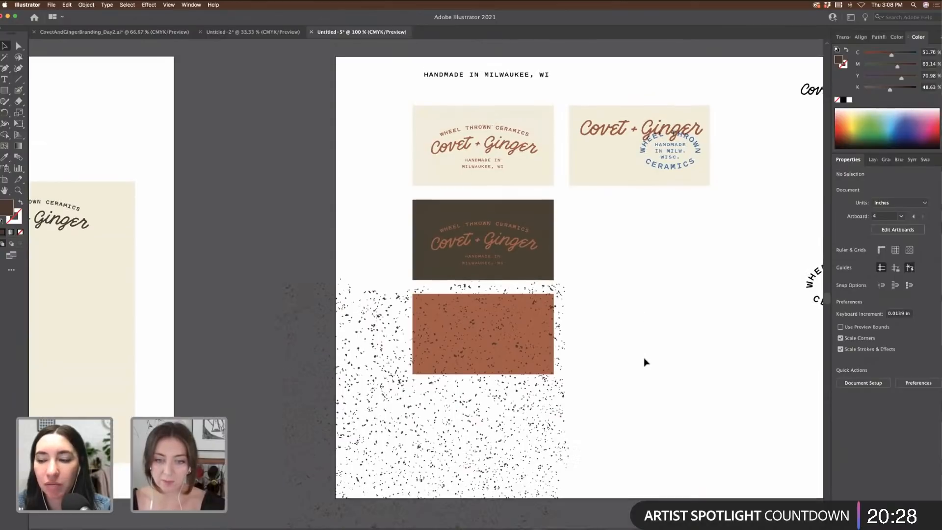
scroll(688, 355, "right", 5)
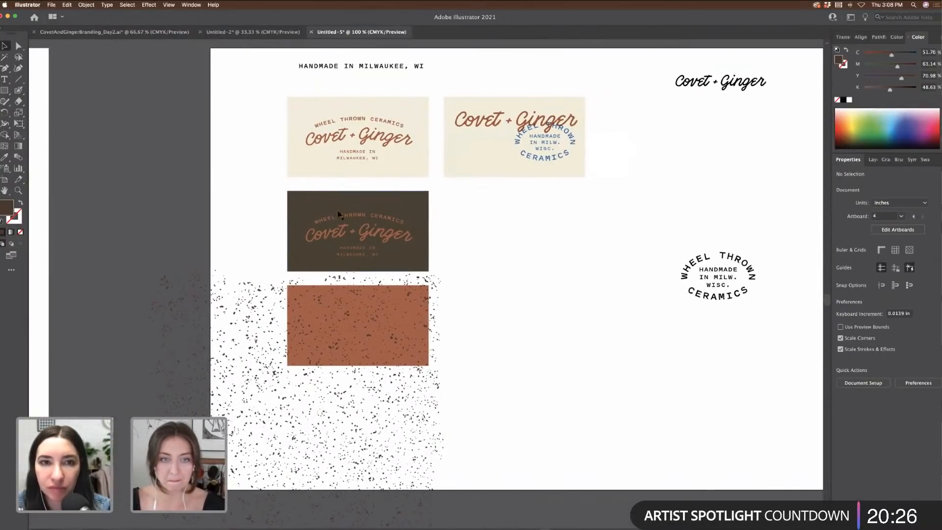
left_click_drag(753, 81, 390, 325)
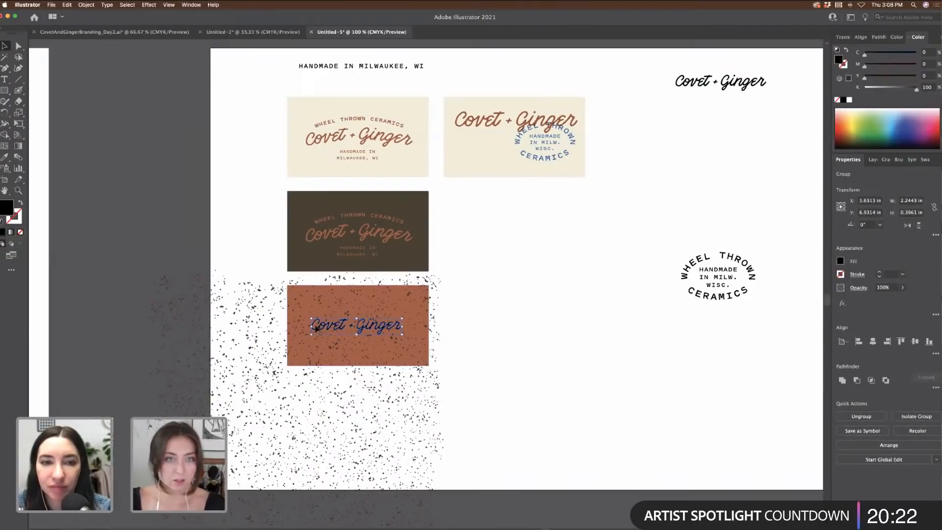
Step: Try cream PANTONE P 3-9 C, then tan PANTONE P 21-1 C, as the copied logo's fill
scroll(330, 326, "left", 8)
scroll(330, 326, "left", 5)
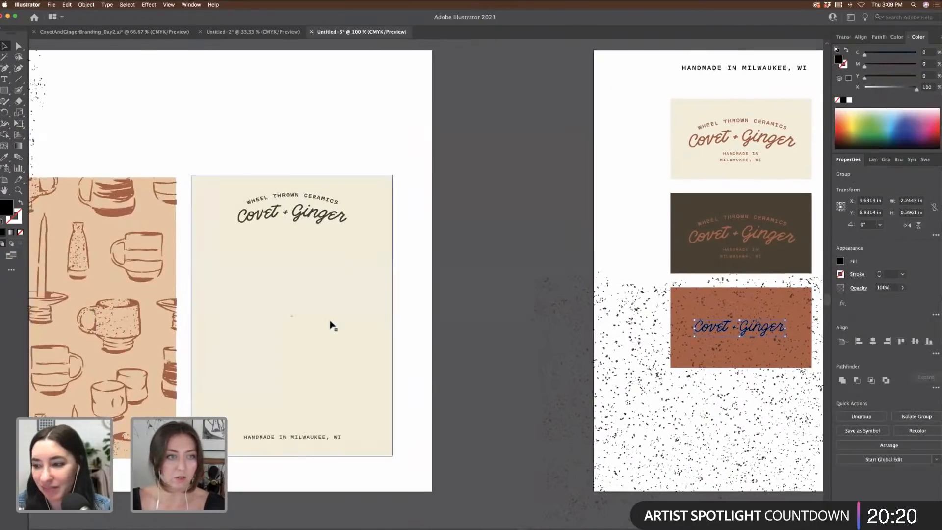
scroll(330, 324, "up", 6)
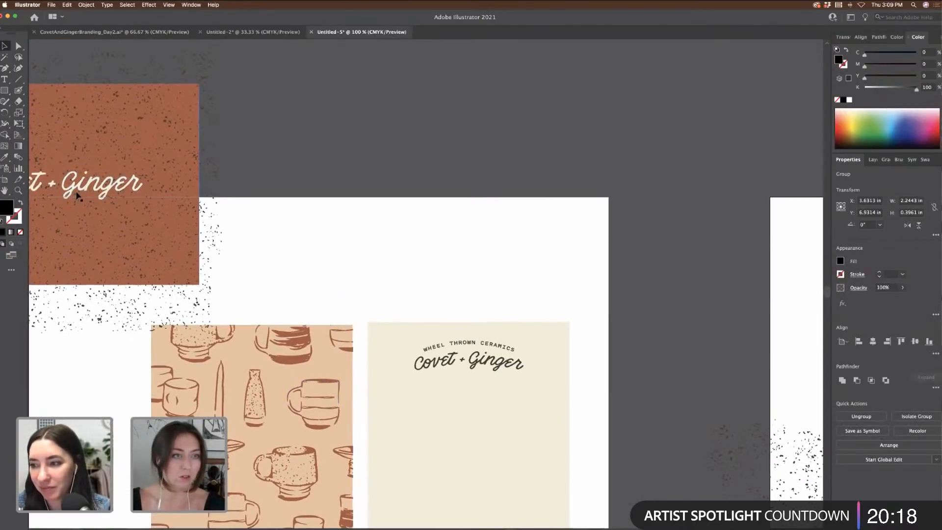
scroll(77, 196, "down", 5)
scroll(77, 196, "right", 6)
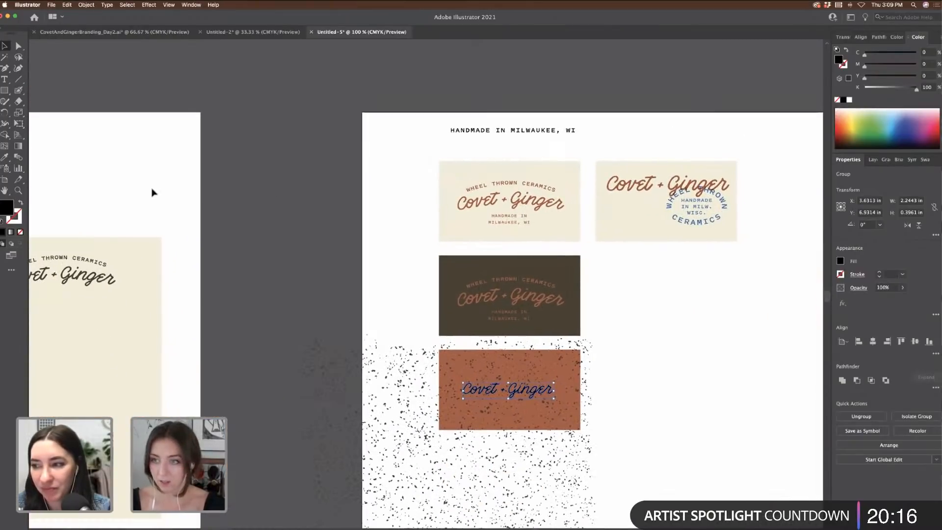
left_click(922, 159)
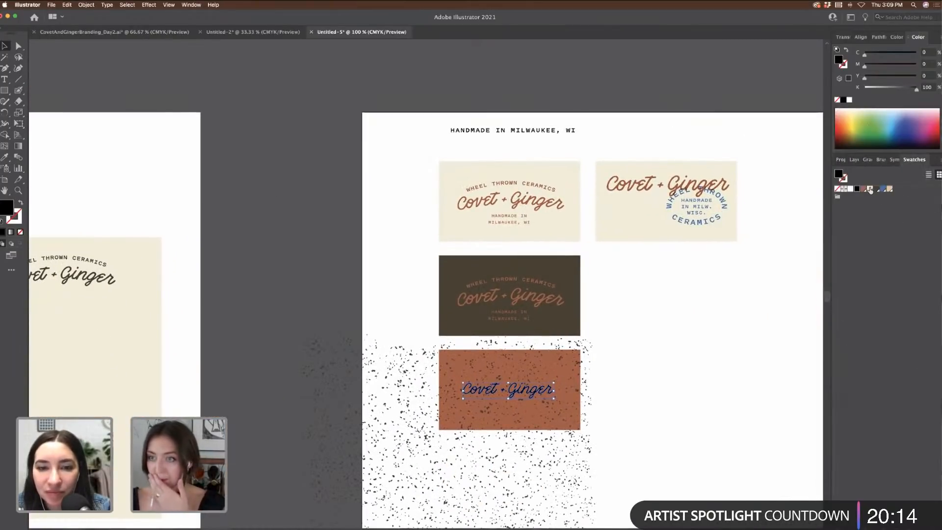
left_click(875, 190)
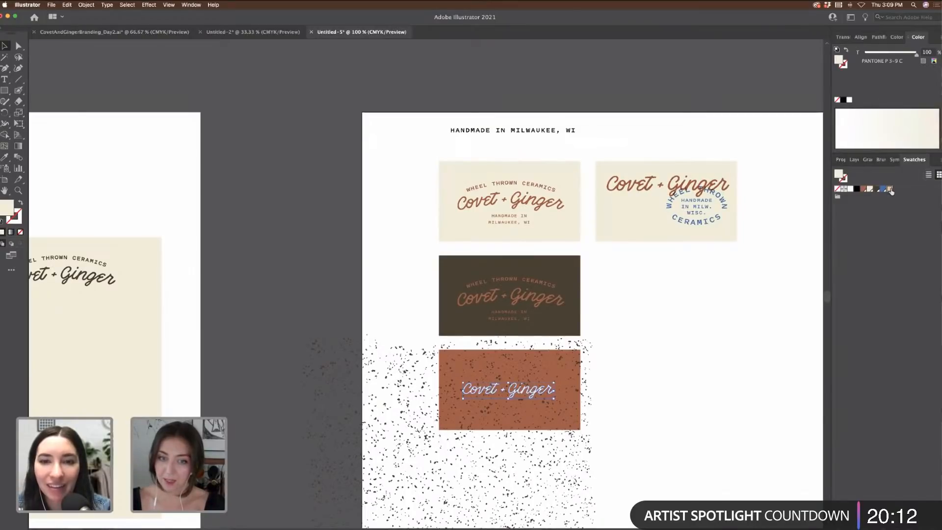
left_click(890, 189)
left_click(731, 384)
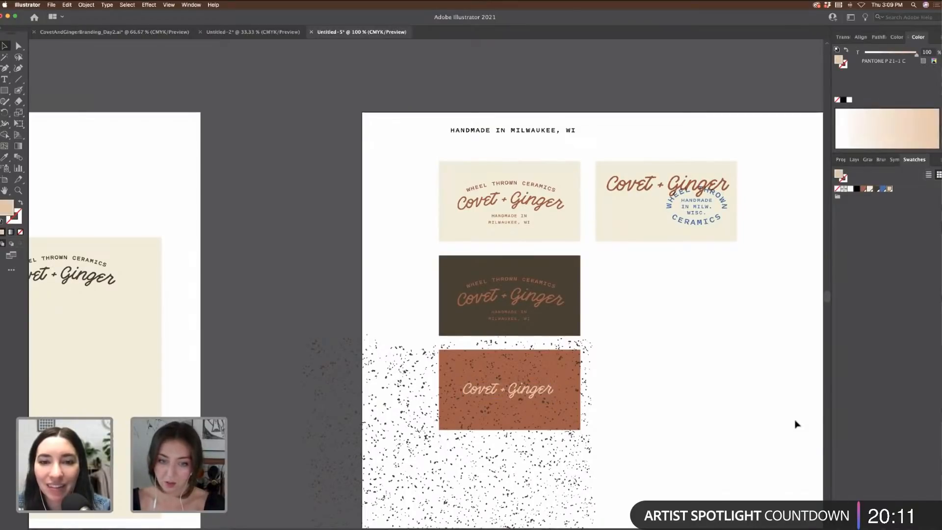
Step: Fill the whole Covet + Ginger text with cream PANTONE P 3-9 C
left_click(545, 396)
key("plus")
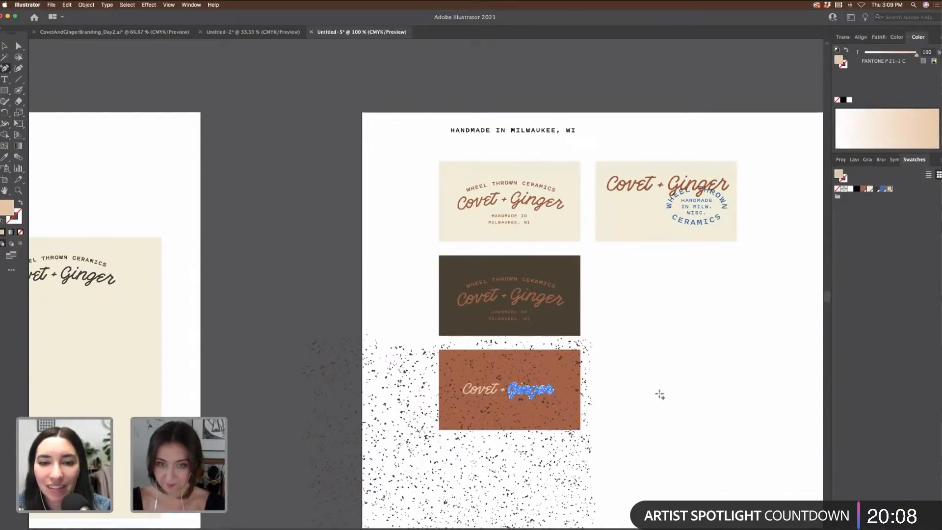
key("super+=")
key("super+=")
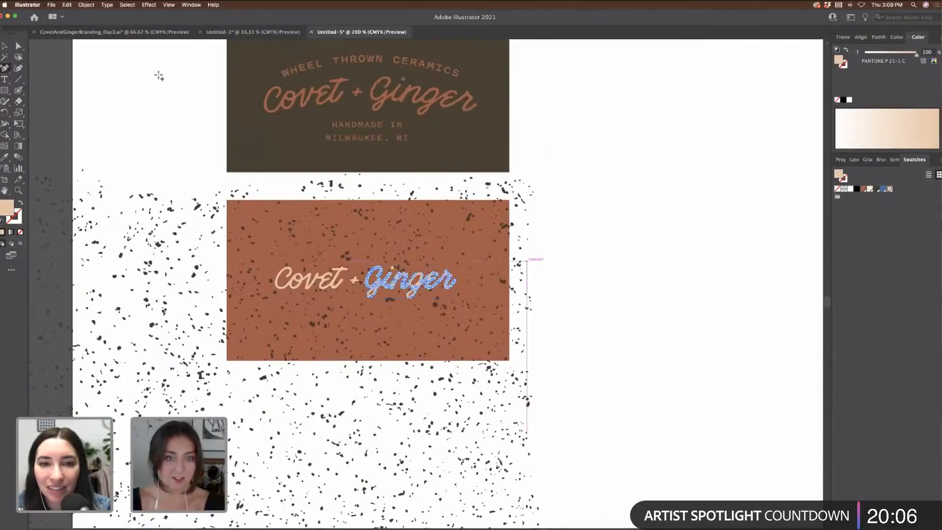
left_click(5, 45)
left_click(125, 74)
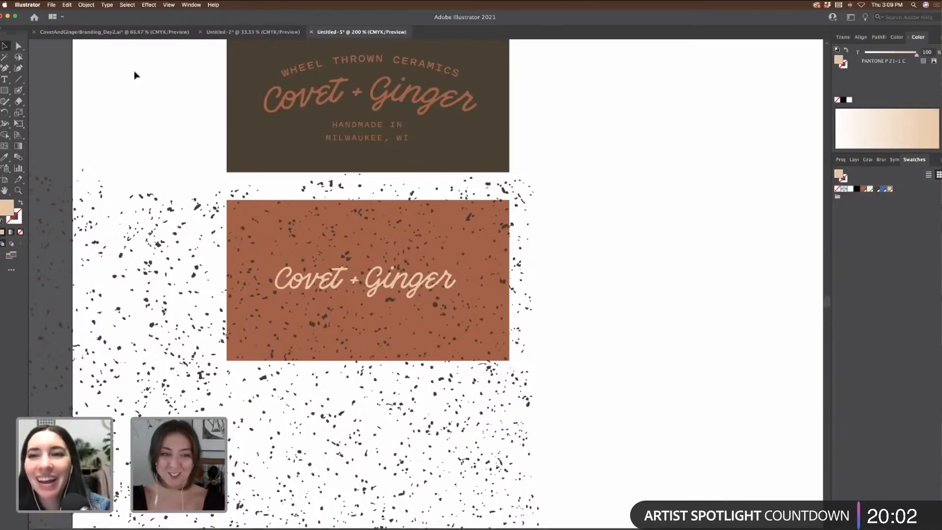
left_click(357, 288)
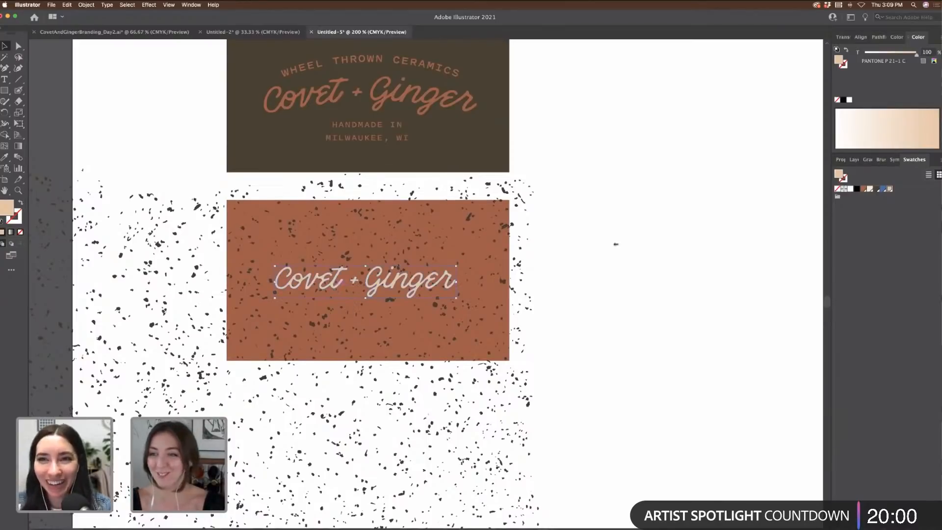
left_click(873, 190)
left_click(727, 254)
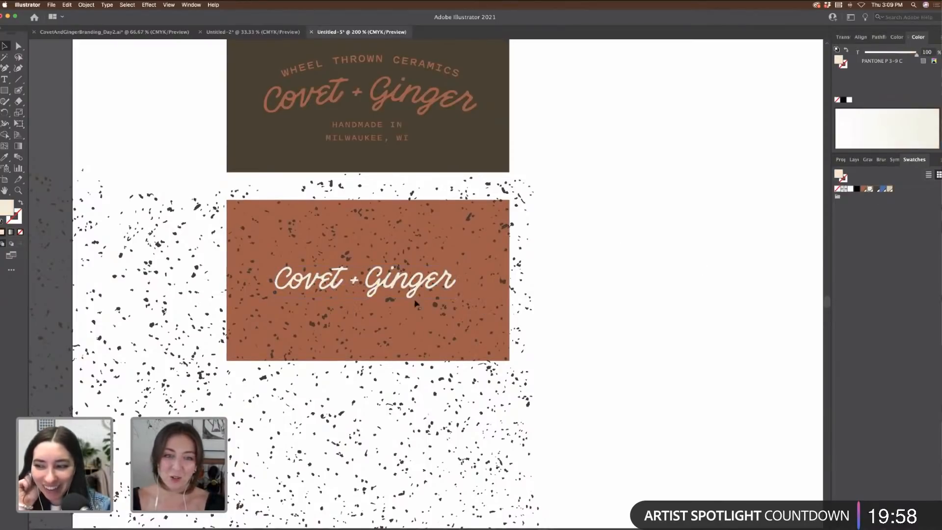
Step: Nudge the logo slightly right to centre it on the rust card
left_click_drag(448, 290, 450, 288)
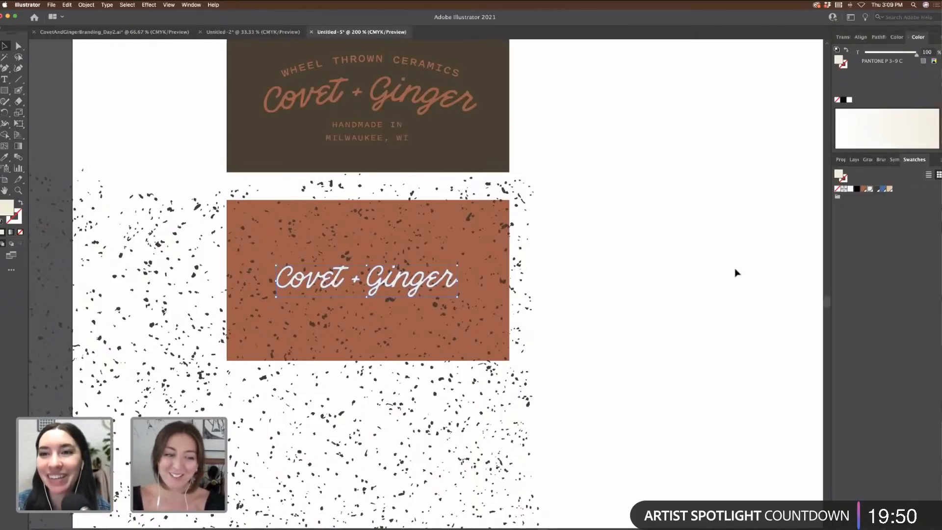
left_click(709, 249)
scroll(623, 293, "up", 3)
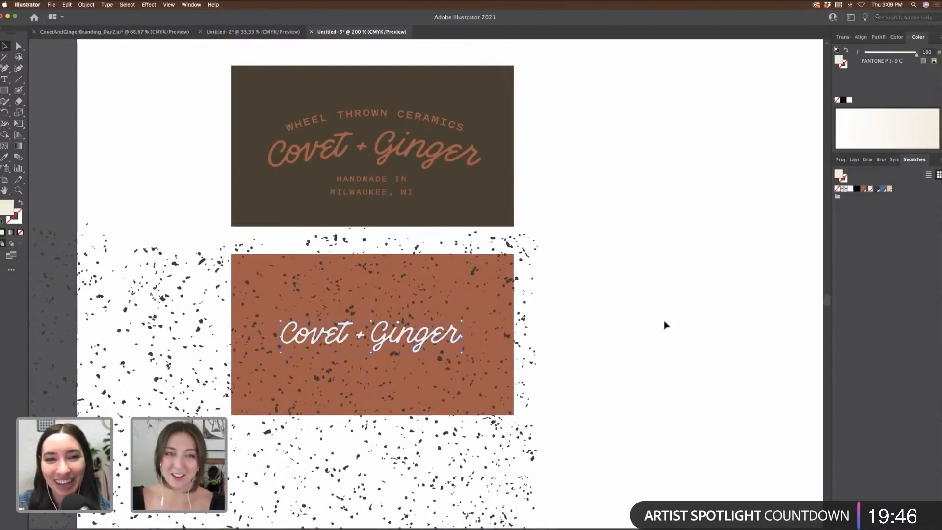
key("super+minus")
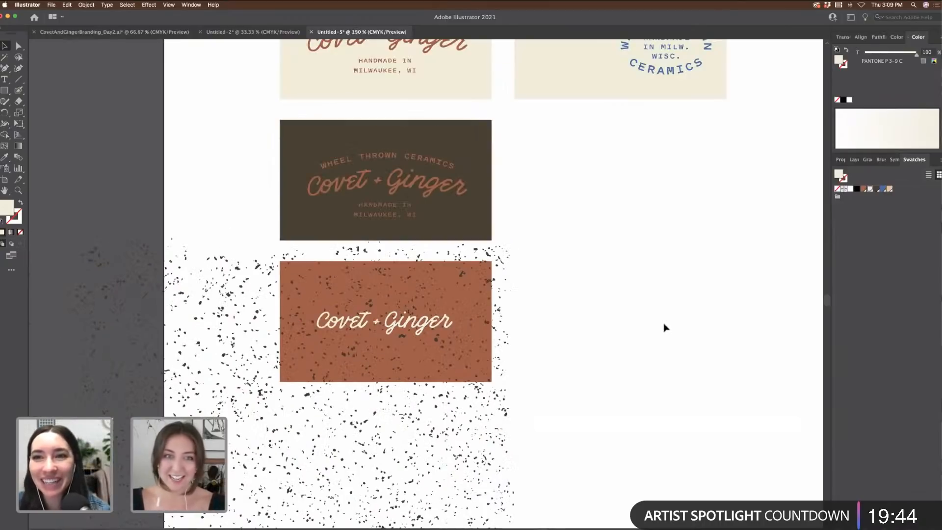
scroll(663, 329, "up", 3)
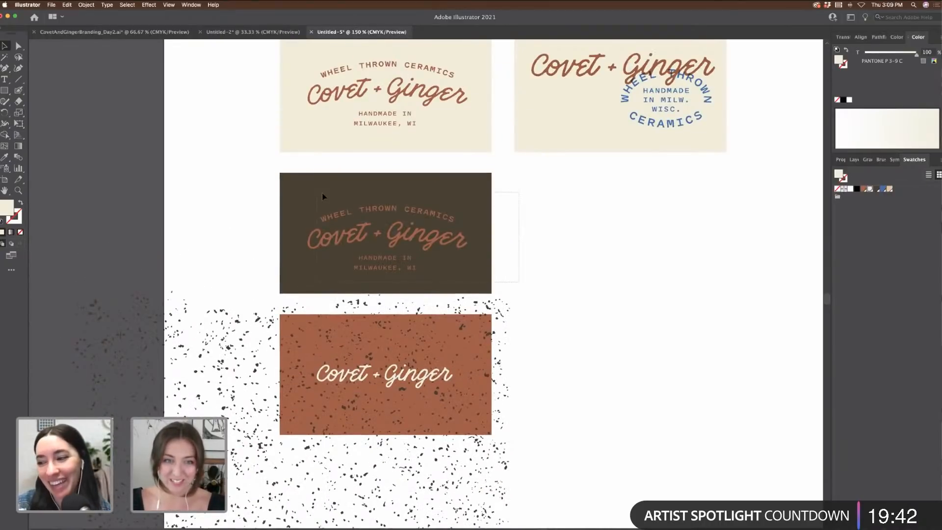
Step: Fill the dark card's logo text with cream
left_click_drag(447, 248, 446, 244)
left_click(590, 251)
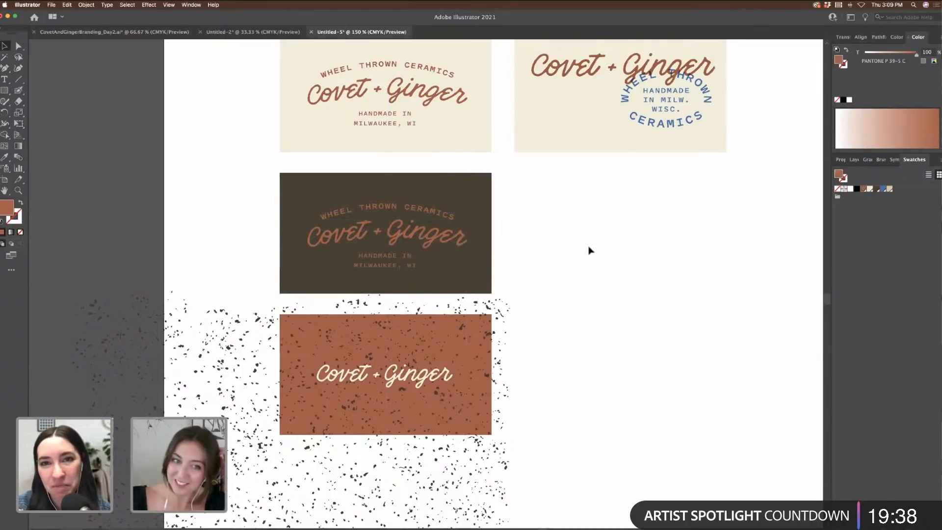
left_click_drag(269, 198, 490, 285)
left_click(490, 285, "shift")
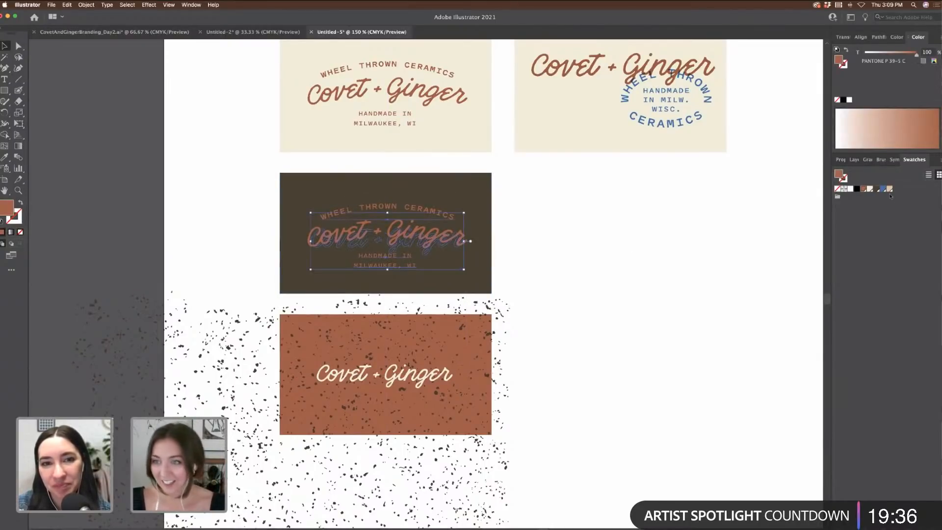
left_click(607, 272)
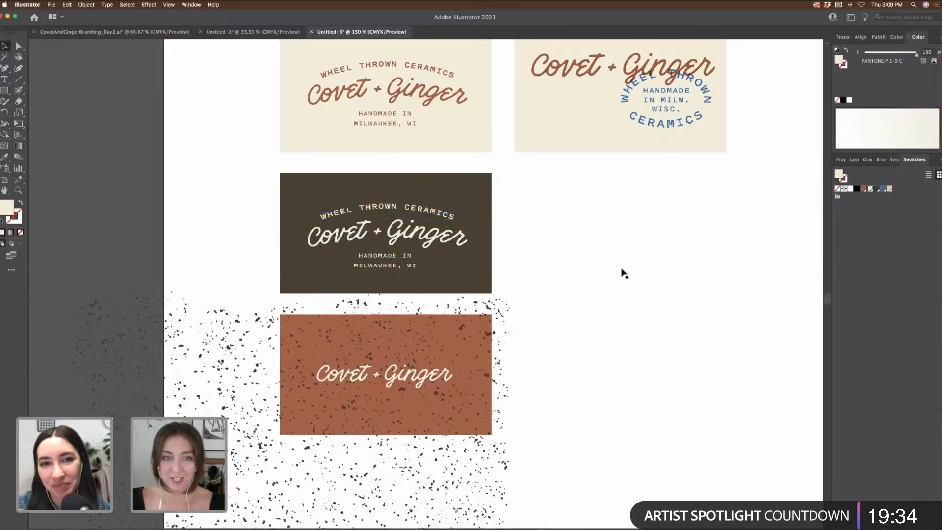
Step: Copy the blue circular badge onto the dark card and shrink it
left_click_drag(751, 141, 611, 93)
left_click(581, 105, "shift")
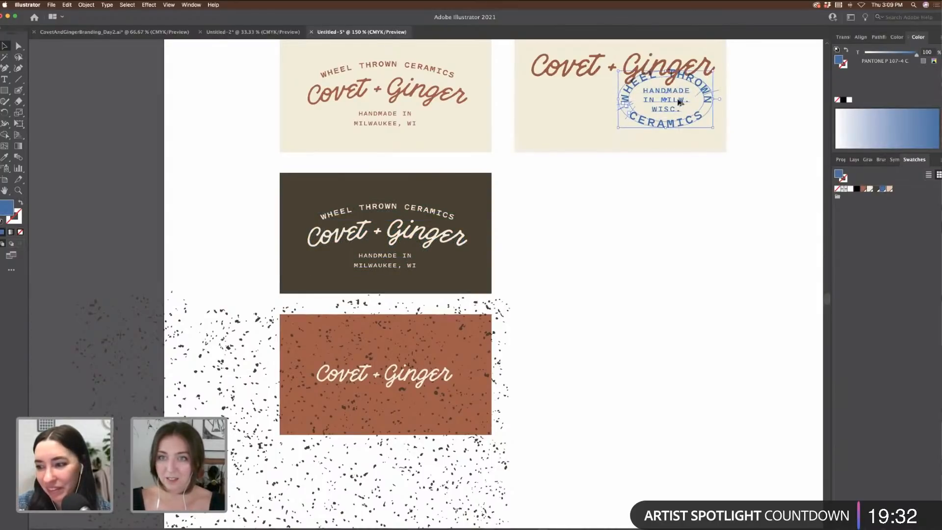
left_click_drag(678, 102, 470, 271)
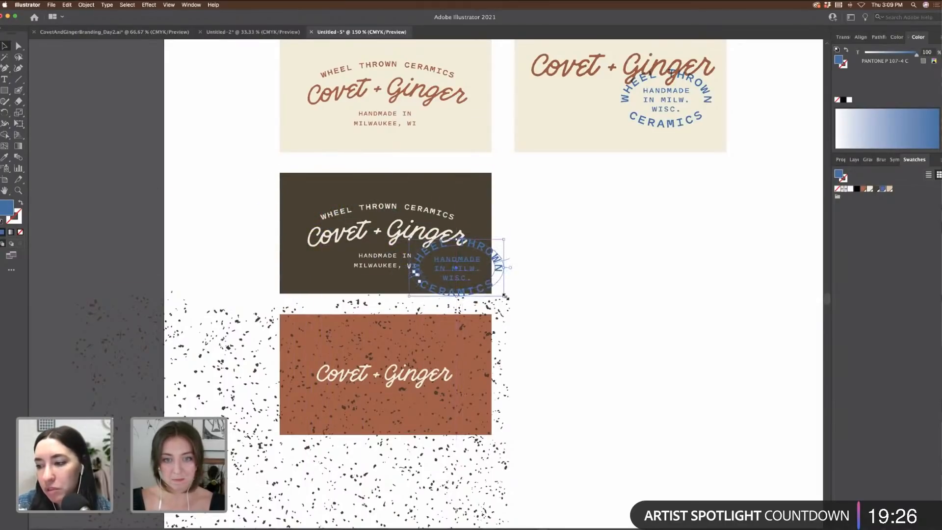
left_click_drag(505, 297, 495, 265)
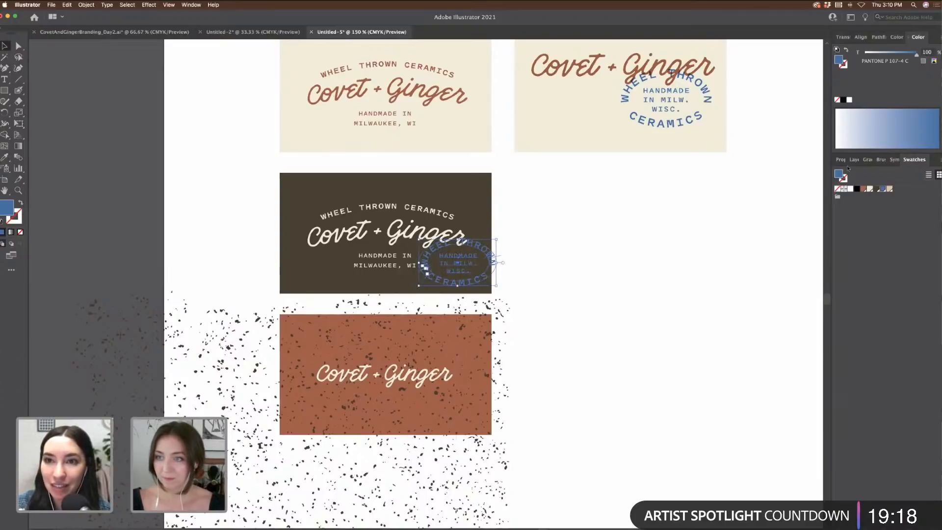
Step: Set the badge's blend mode to Multiply in the Transparency settings
left_click(841, 160)
left_click(858, 288)
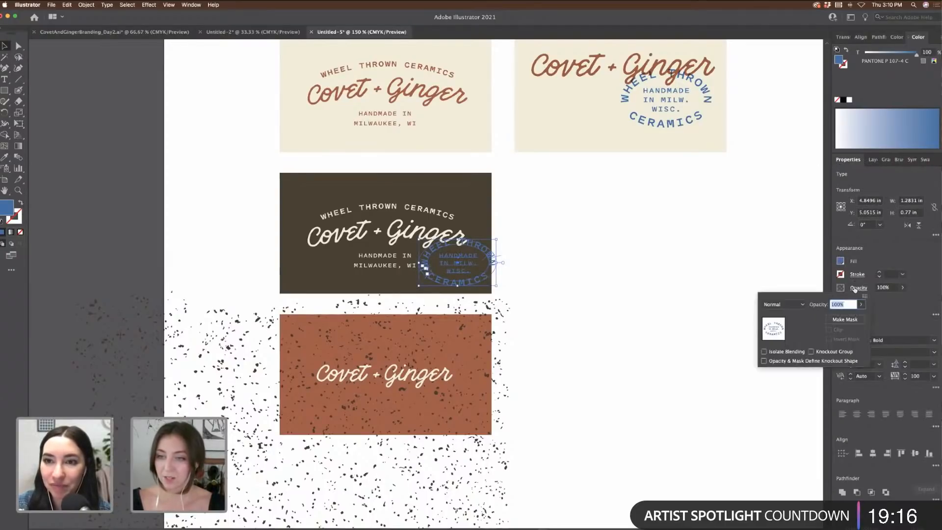
left_click(784, 305)
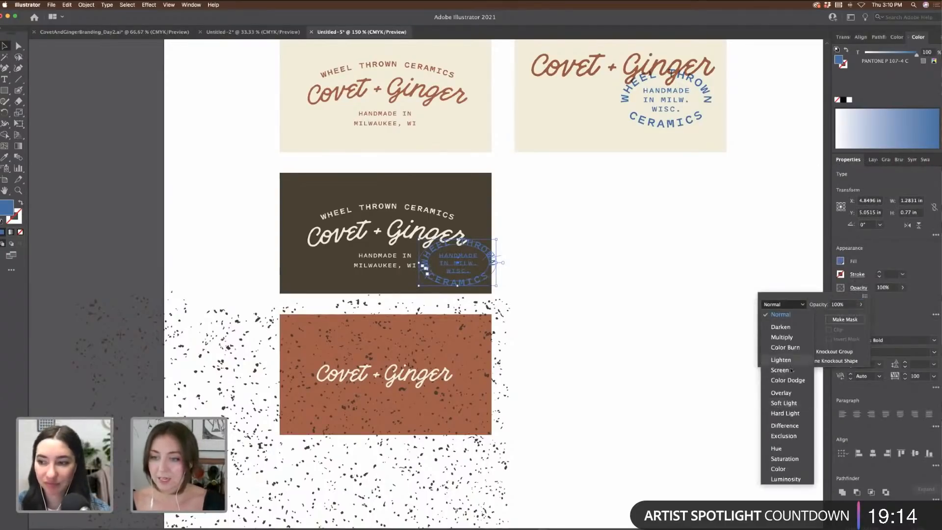
left_click(783, 338)
left_click(652, 311)
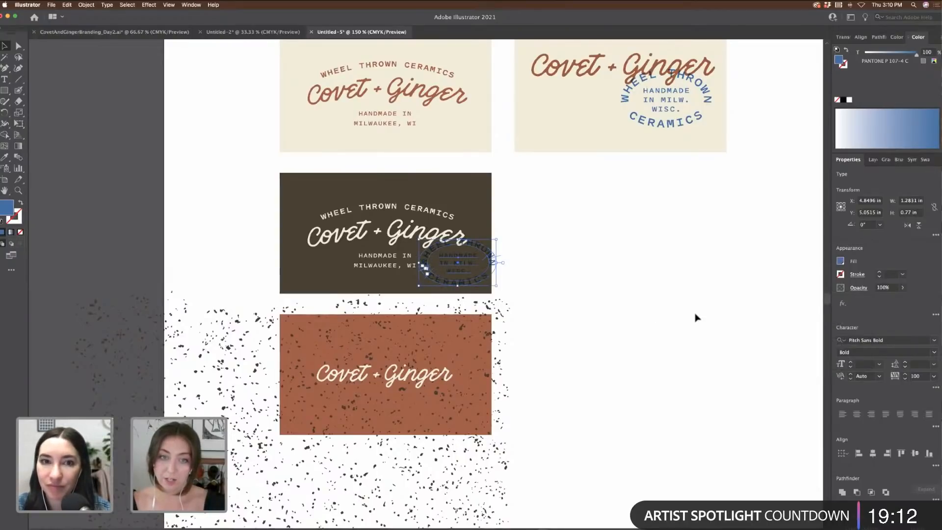
left_click(696, 318)
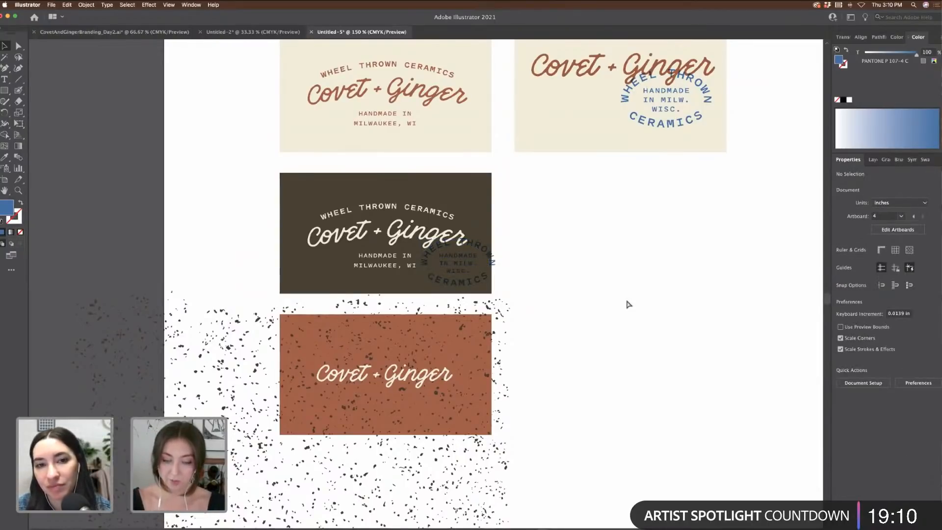
Step: Move the circular badge off the dark card and delete it
key("super+equal")
left_click_drag(426, 237, 471, 217)
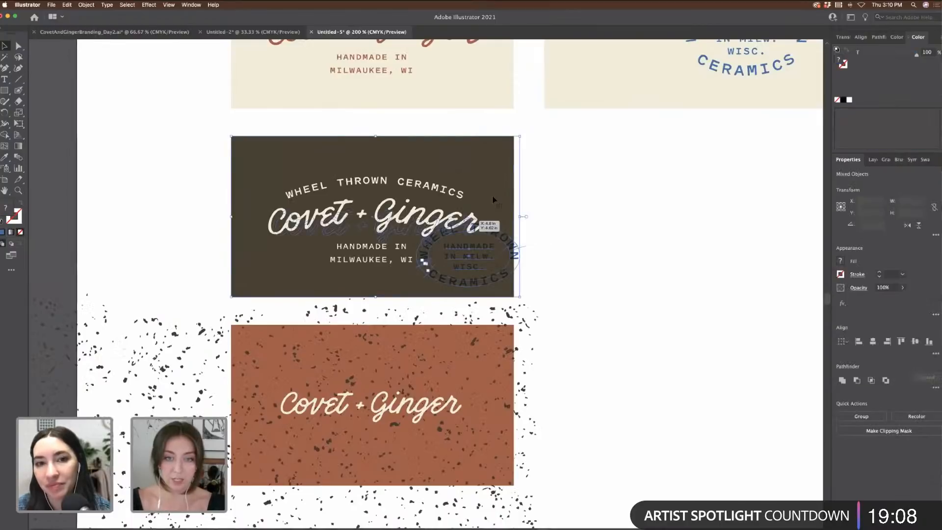
left_click(493, 195, "shift")
left_click(471, 219, "shift")
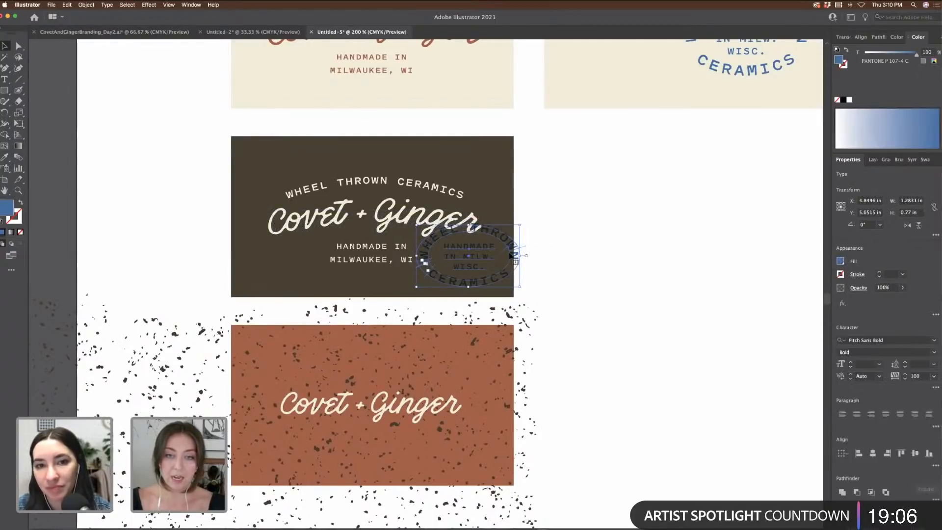
left_click_drag(515, 252, 601, 253)
scroll(601, 253, "left", 3)
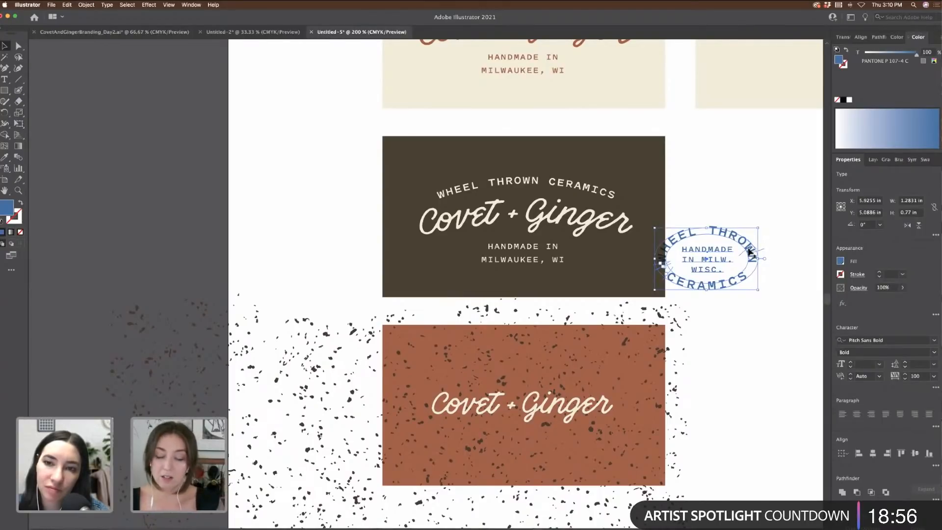
key("super+minus")
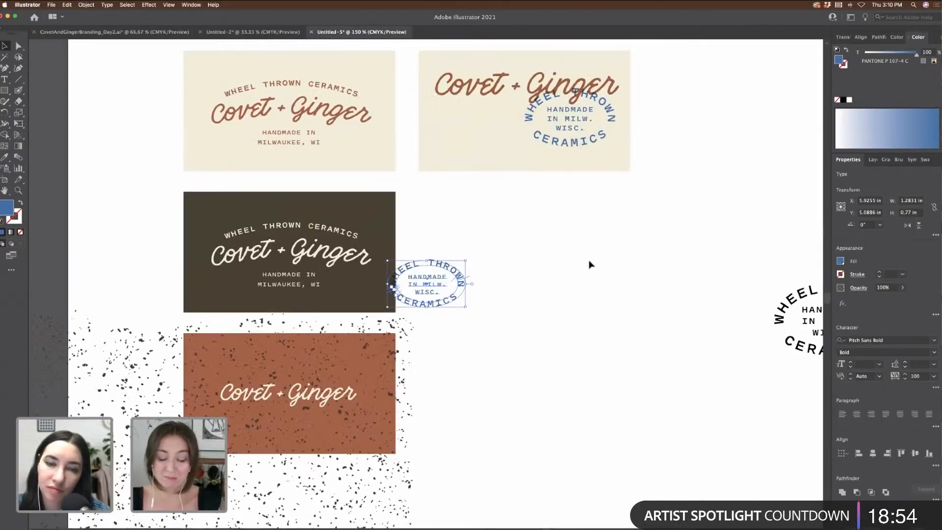
key("BackSpace")
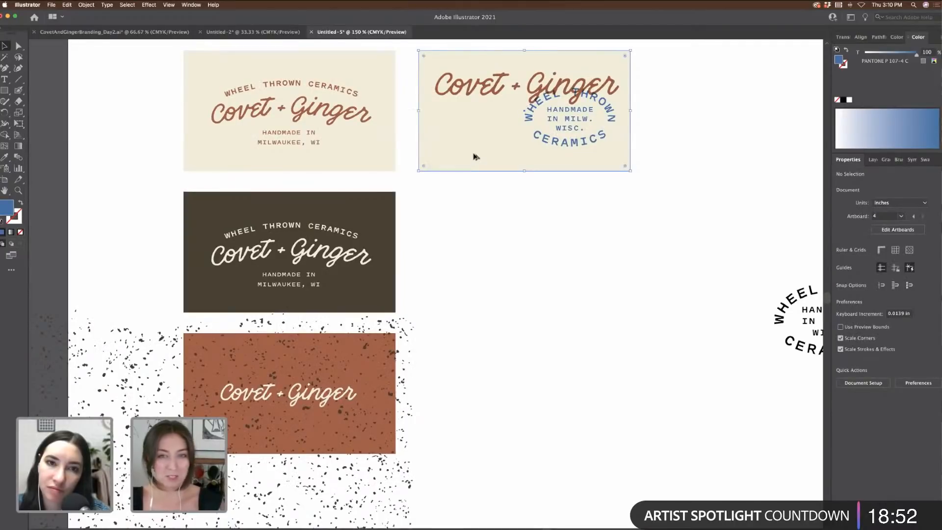
Step: Duplicate the top-right card's background as a blank card below it
left_click_drag(474, 155, 475, 297)
left_click(689, 280)
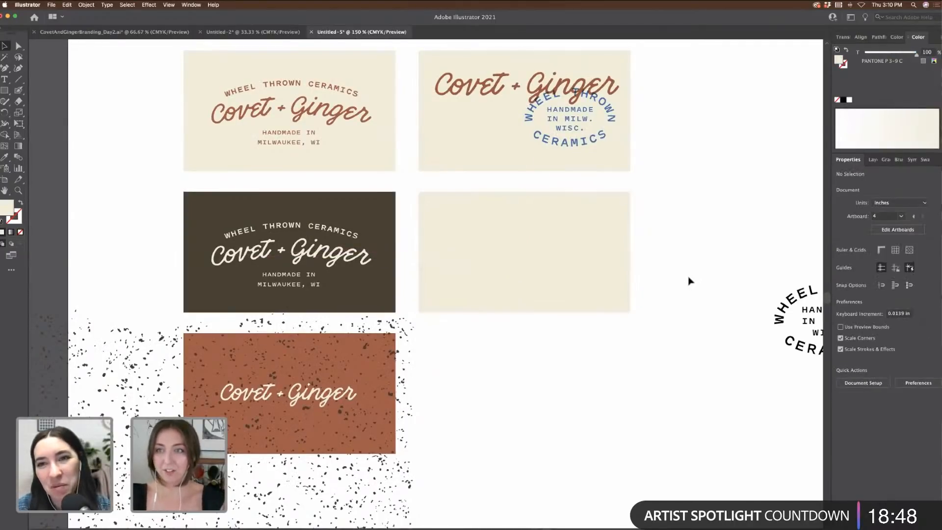
scroll(699, 294, "left", 5)
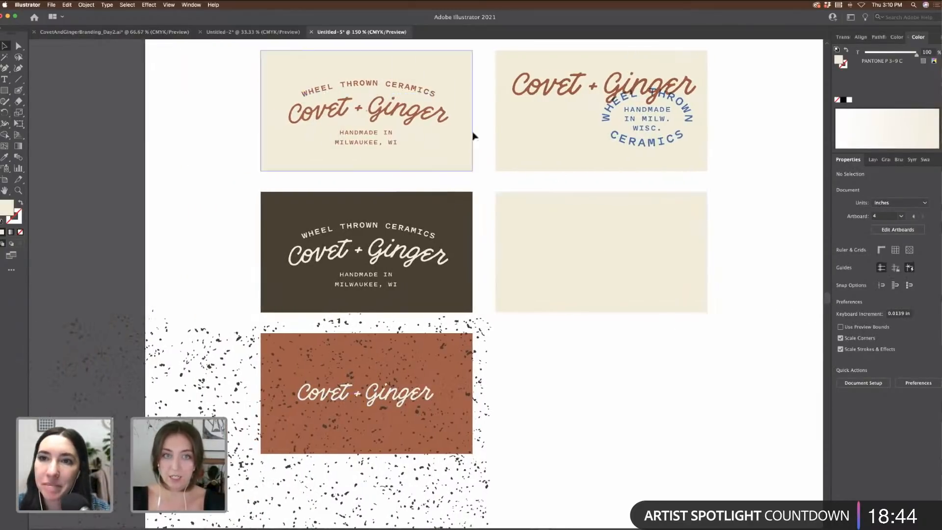
scroll(574, 171, "right", 3)
scroll(572, 172, "right", 3)
Step: Copy the Handmade in Milwaukee text onto the blank card and retype it as the potter's name
left_click_drag(282, 140, 540, 251)
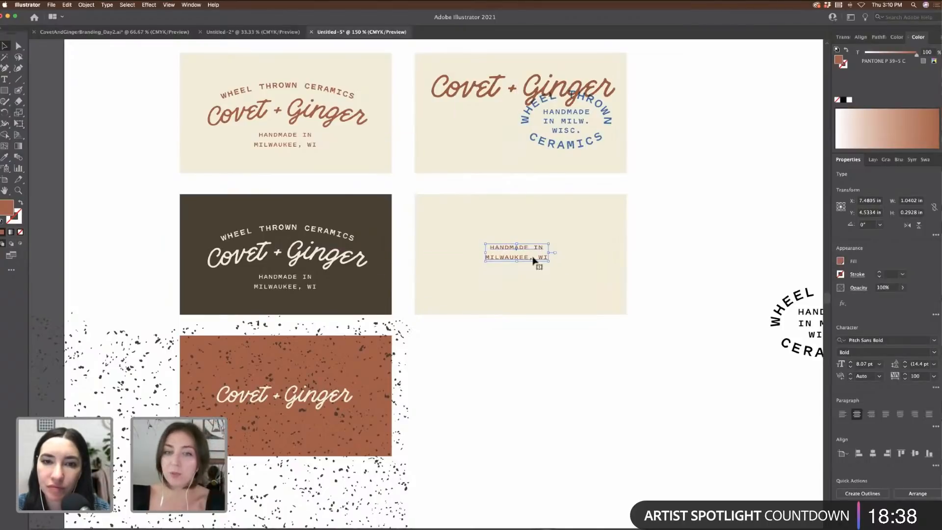
double_click(540, 255)
key("ctrl+a")
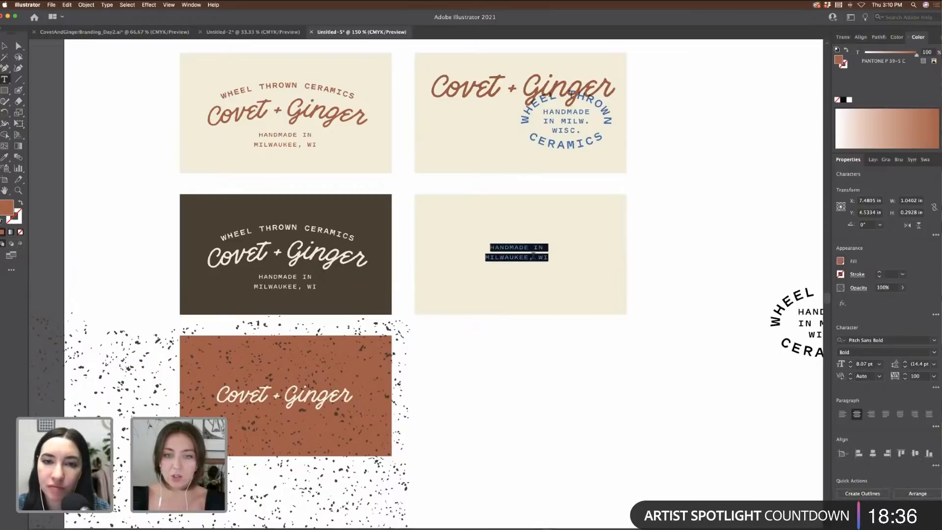
key("BackSpace")
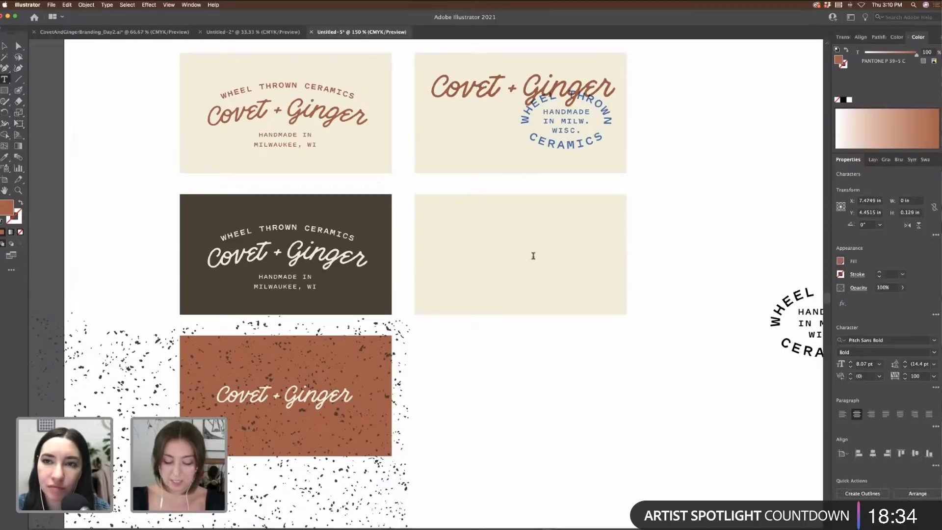
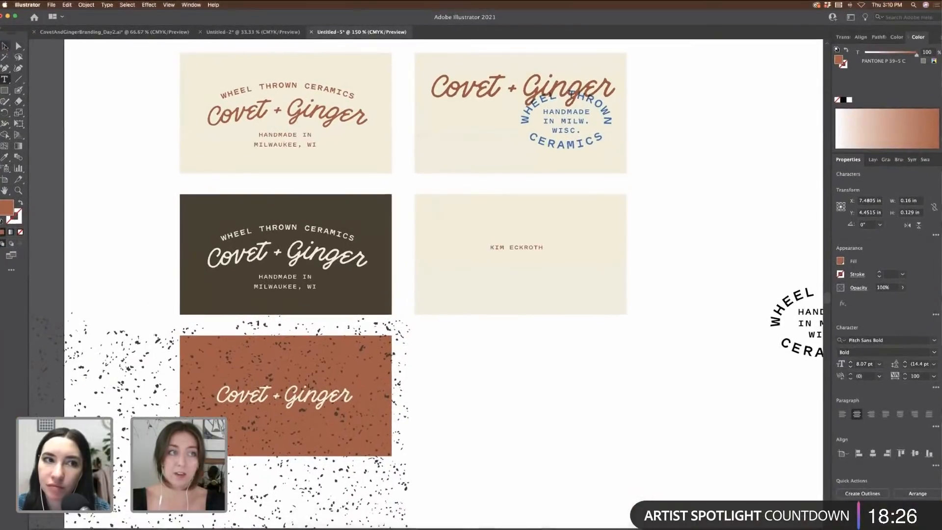
Step: Enlarge the name text, move it up, and duplicate the line just below
left_click(40, 44)
mouse_move(545, 252)
left_mouse_down()
mouse_move(587, 262)
mouse_move(549, 237)
left_mouse_up()
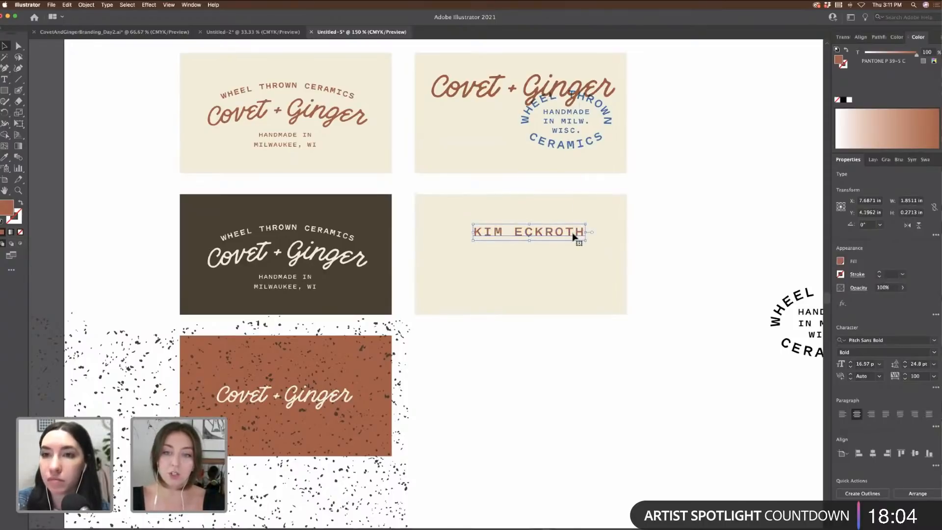
left_click_drag(580, 235, 579, 252)
triple_click(578, 250)
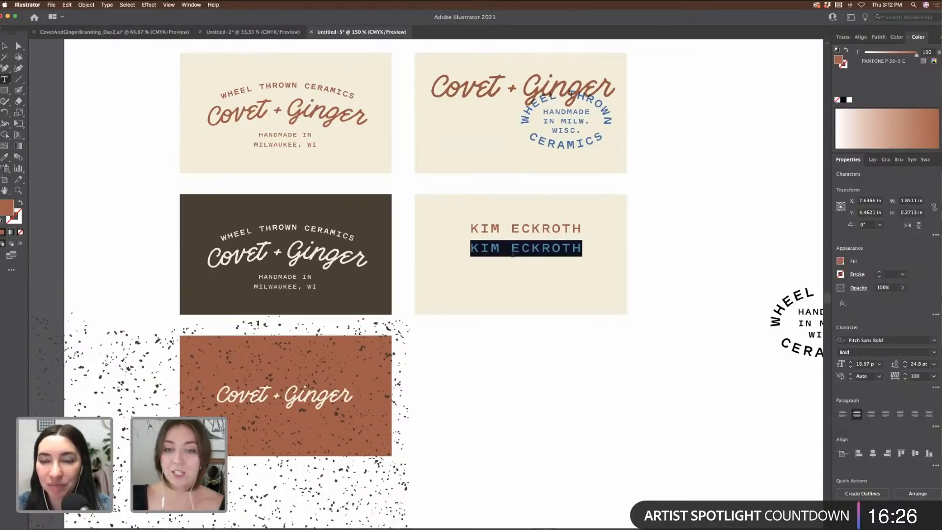
Step: Retype the duplicated line as POTTER and scale it smaller
key("BackSpace")
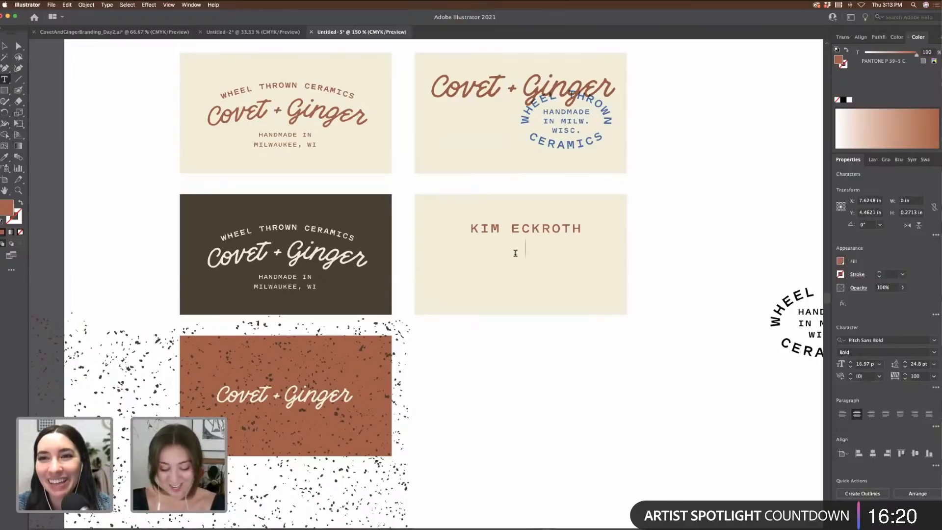
type("POTTER")
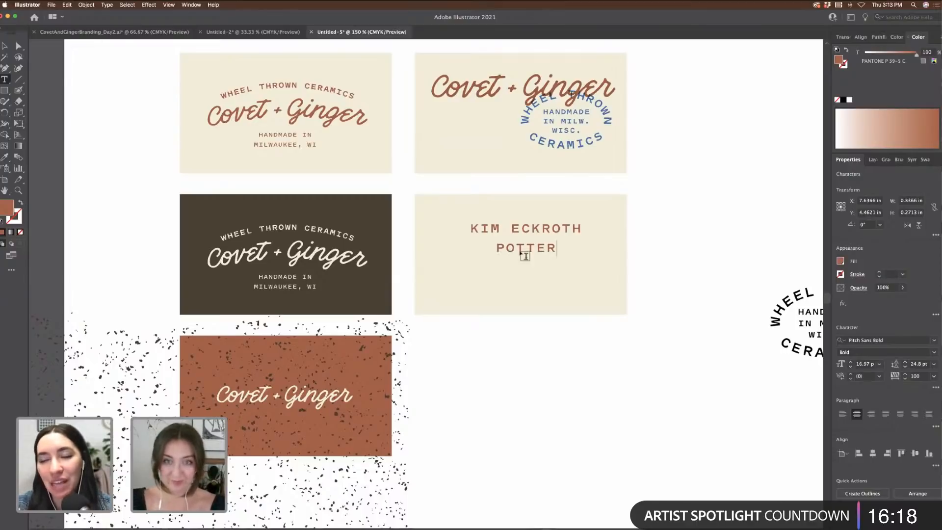
key("Escape")
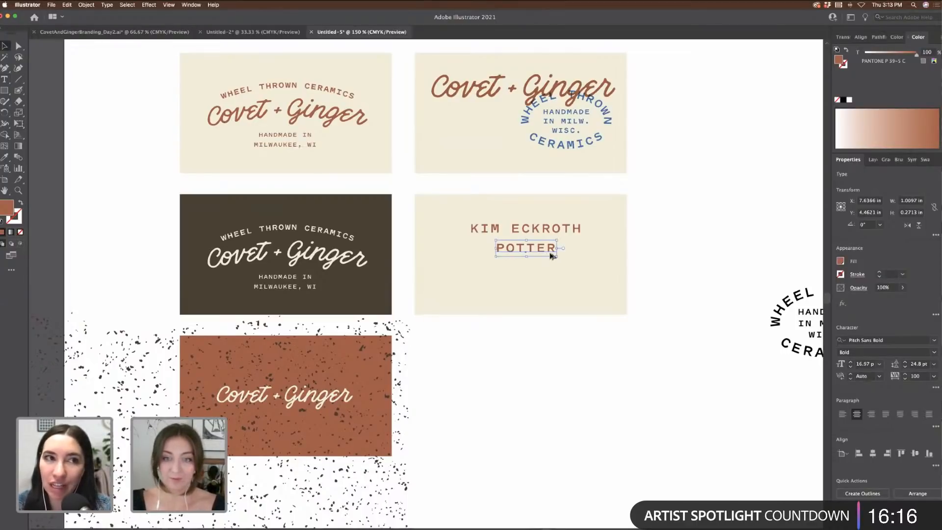
left_click_drag(557, 256, 529, 250)
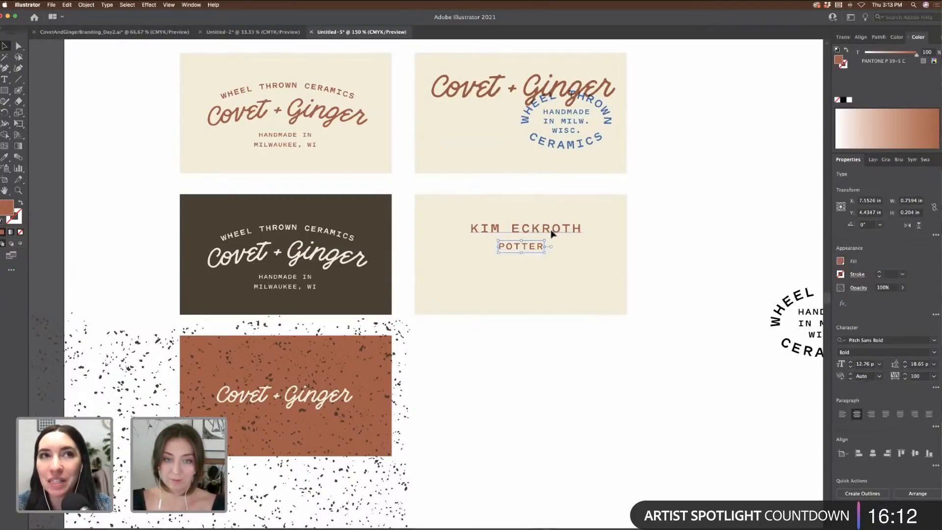
Step: Move the name to the card's top-left, break it onto two lines, and left-align it
left_click(551, 231)
left_click_drag(522, 228, 520, 292)
left_click_drag(527, 249, 634, 308)
left_click_drag(508, 295, 461, 216)
double_click(495, 219)
key("Return")
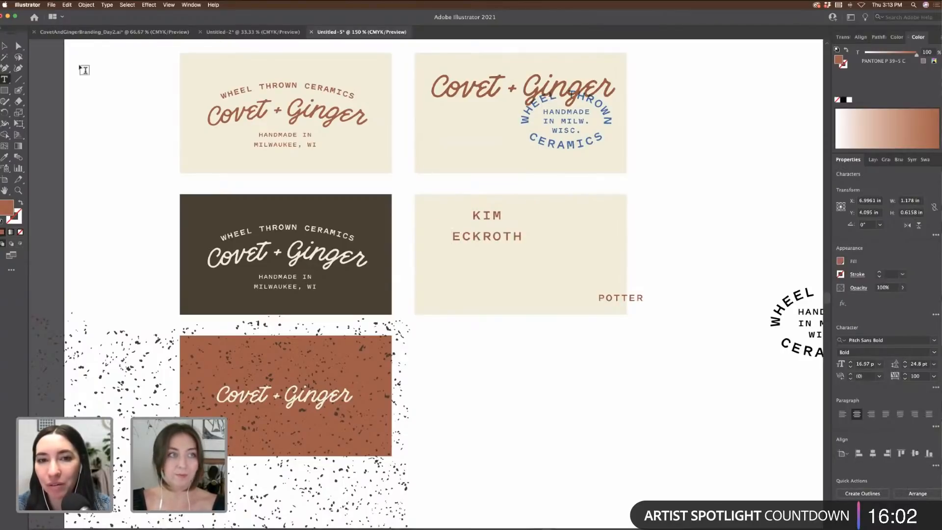
left_click(4, 46)
left_click(842, 414)
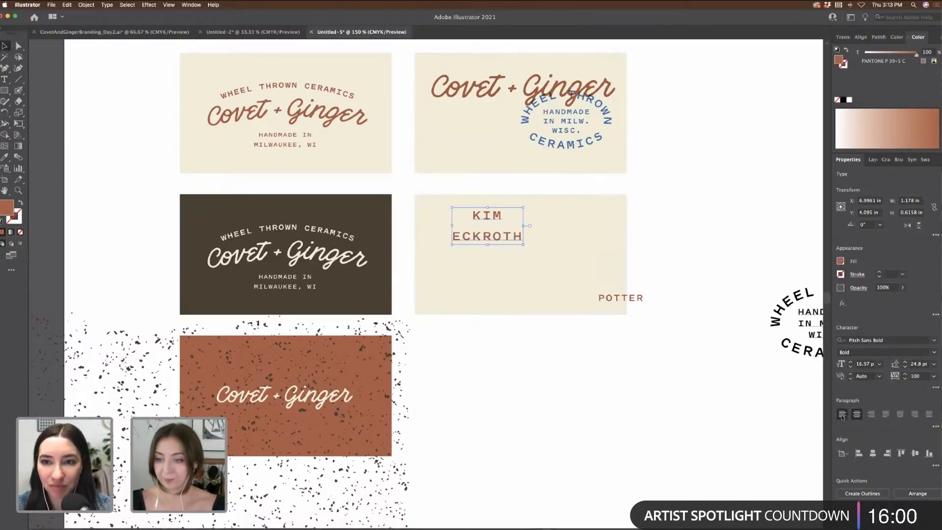
left_click(698, 263)
left_click_drag(522, 239, 471, 239)
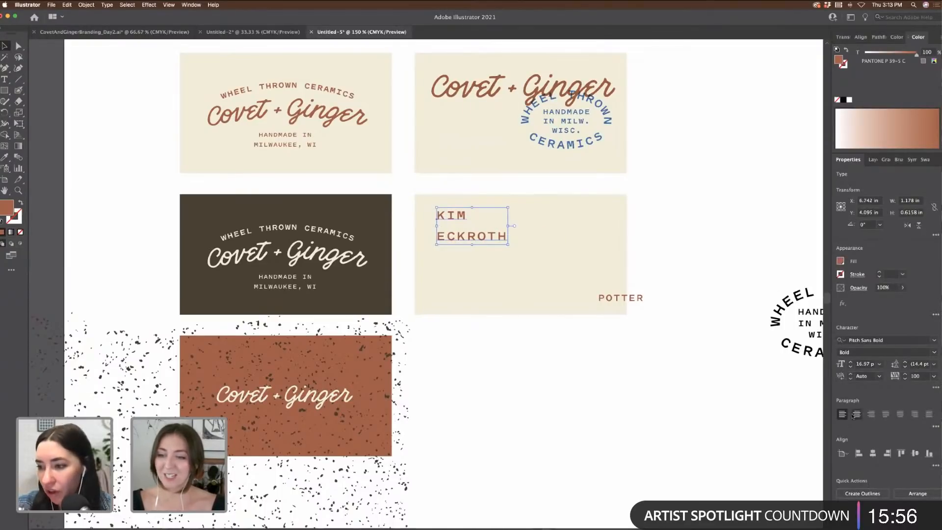
Step: Set the name's leading to 17 pt and place POTTER under the surname
left_click(905, 367)
left_click(906, 367)
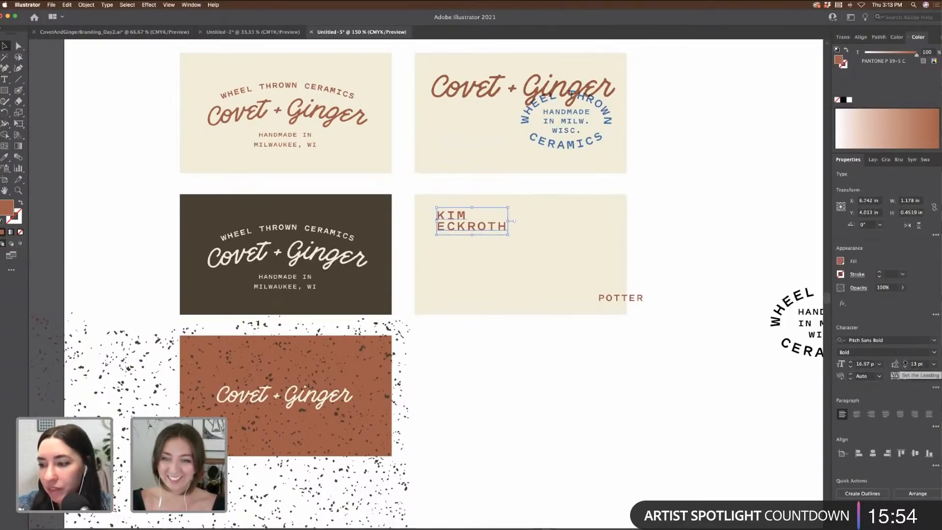
left_click(905, 361)
left_click(905, 361)
left_click(905, 362)
left_click(905, 362)
left_click_drag(639, 298, 480, 246)
Step: Select the name, POTTER and card background, and duplicate the whole card below
left_click(496, 234, "shift")
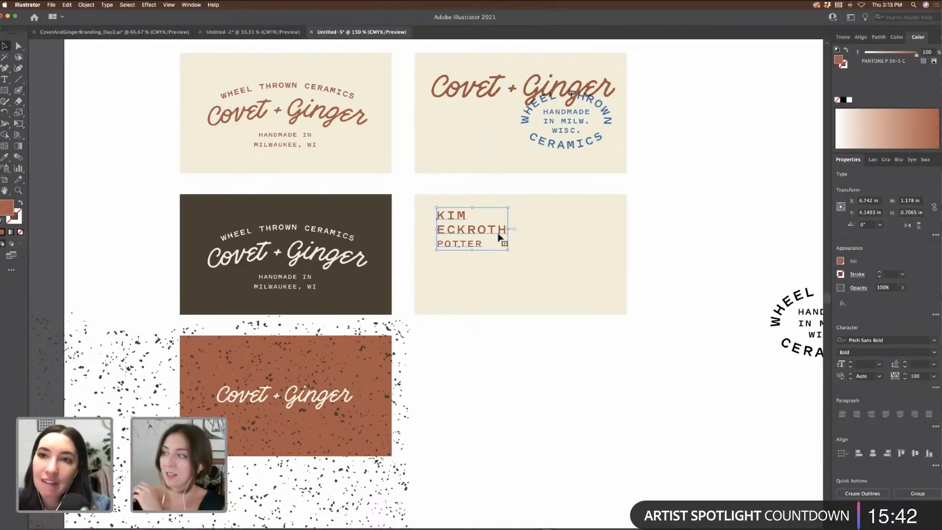
left_click(692, 257)
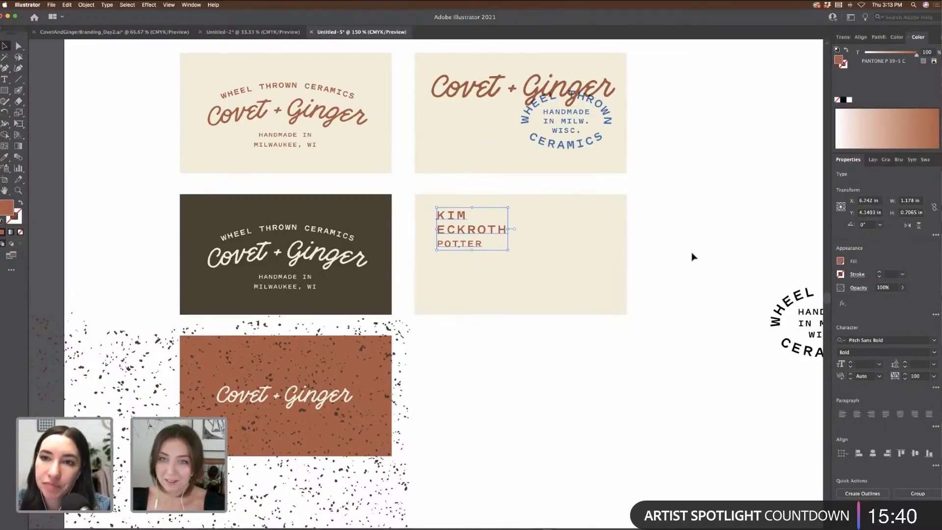
left_click(477, 230)
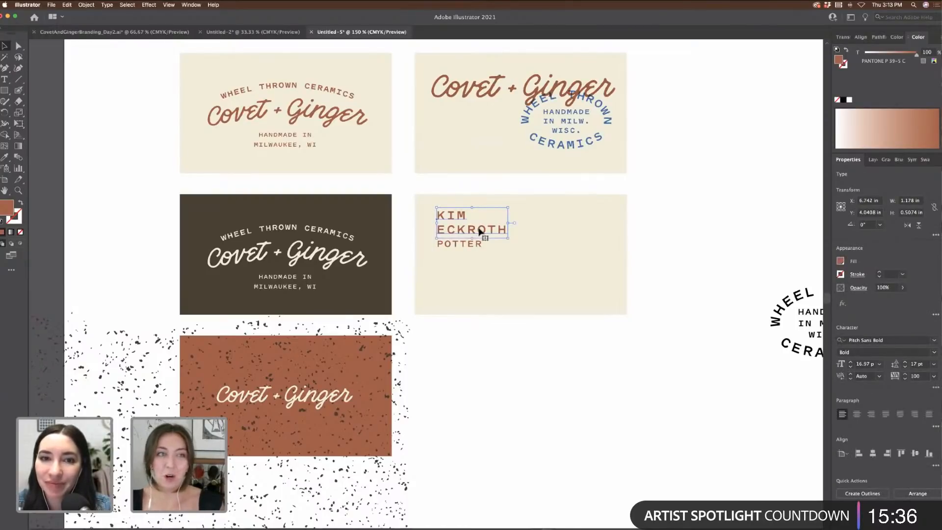
left_click(478, 245, "shift")
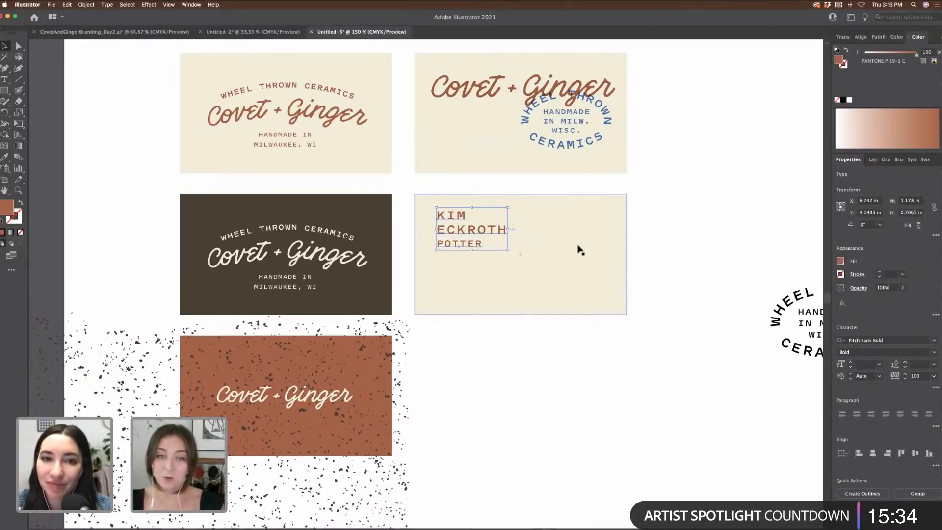
left_click(562, 228, "shift")
left_click_drag(559, 256, 563, 363)
Step: Replace POTTER on the lower card with CERAMIC ARTIST and shift it right
left_click(671, 390)
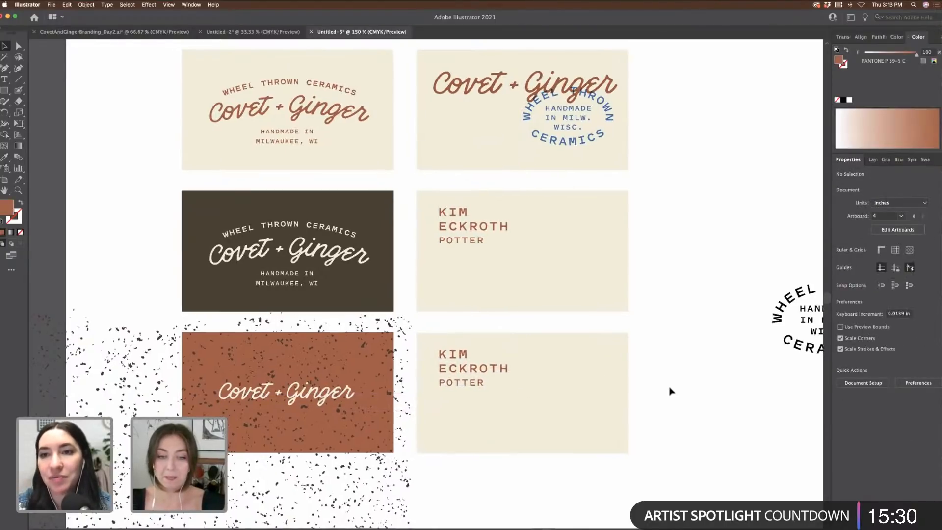
scroll(673, 373, "down", 3)
scroll(673, 373, "left", 2)
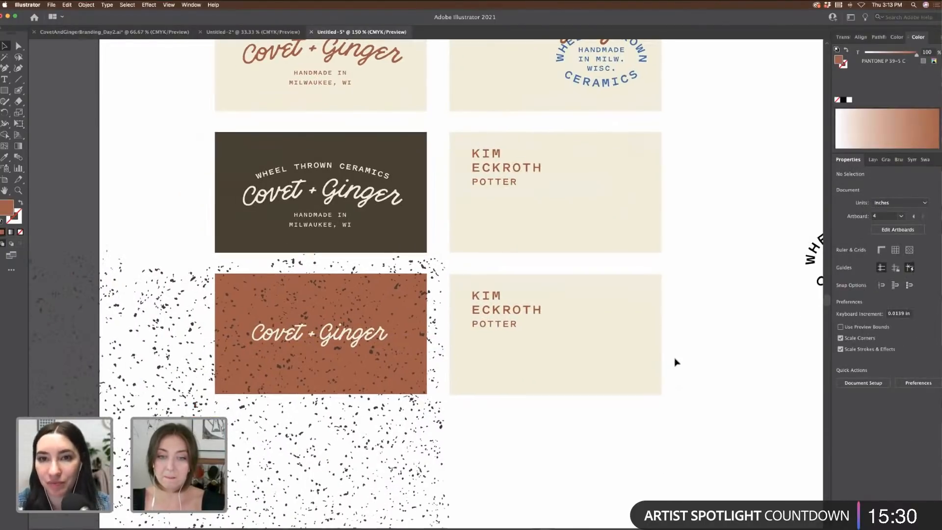
left_click(515, 327)
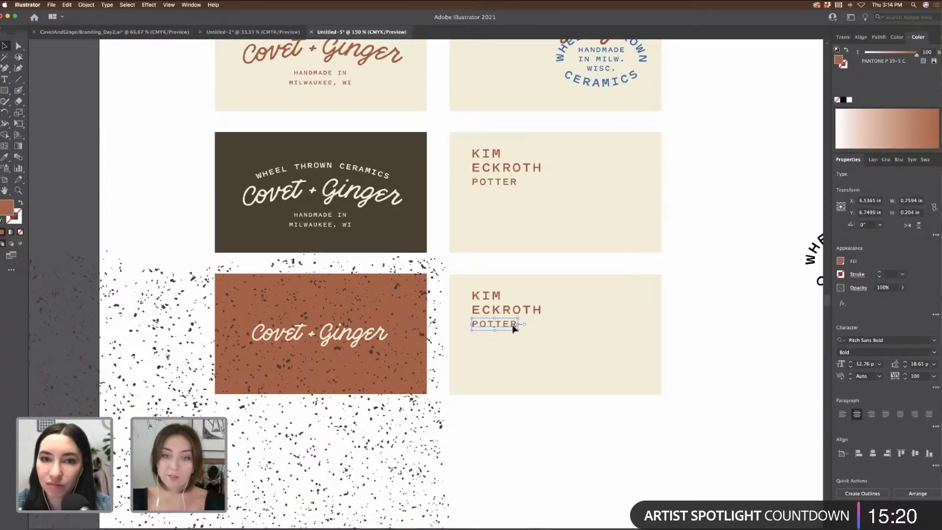
left_click_drag(514, 328, 512, 333)
double_click(513, 332)
double_click(513, 332)
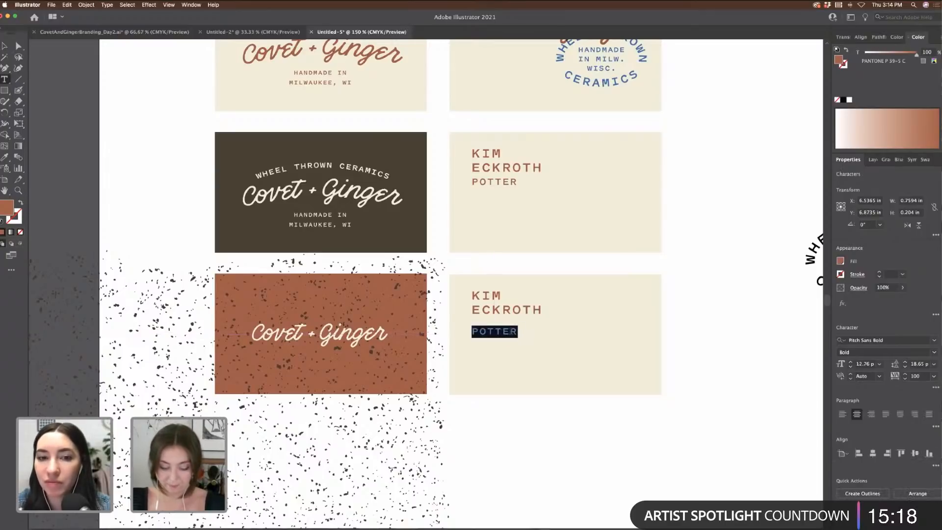
type("CERAMIC ARTIST")
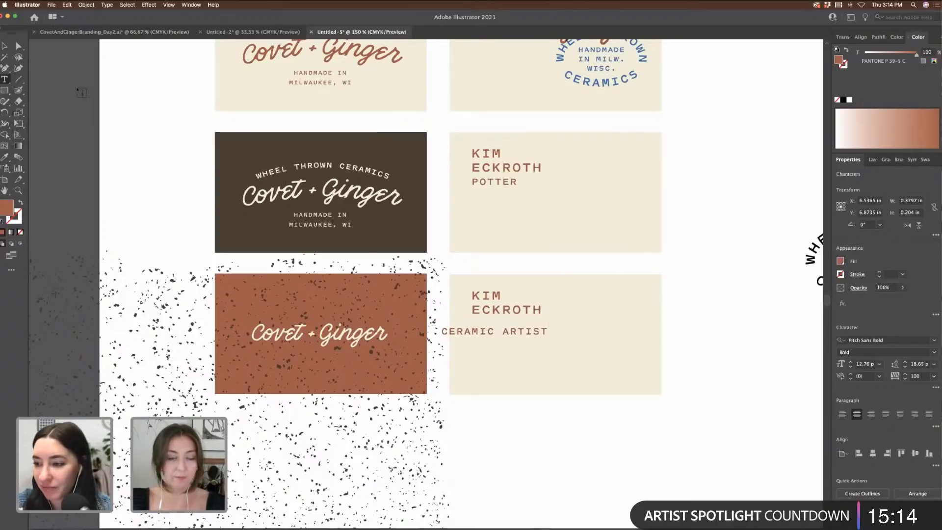
key("Escape")
left_click_drag(522, 338, 564, 339)
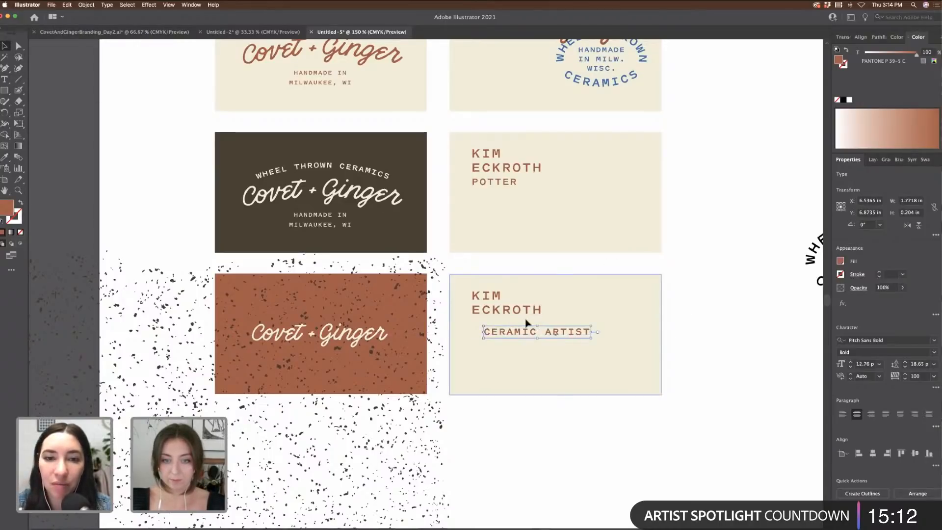
Step: Make the stacked name lowercase with Type > Change Case
left_click(523, 315)
left_click(108, 5)
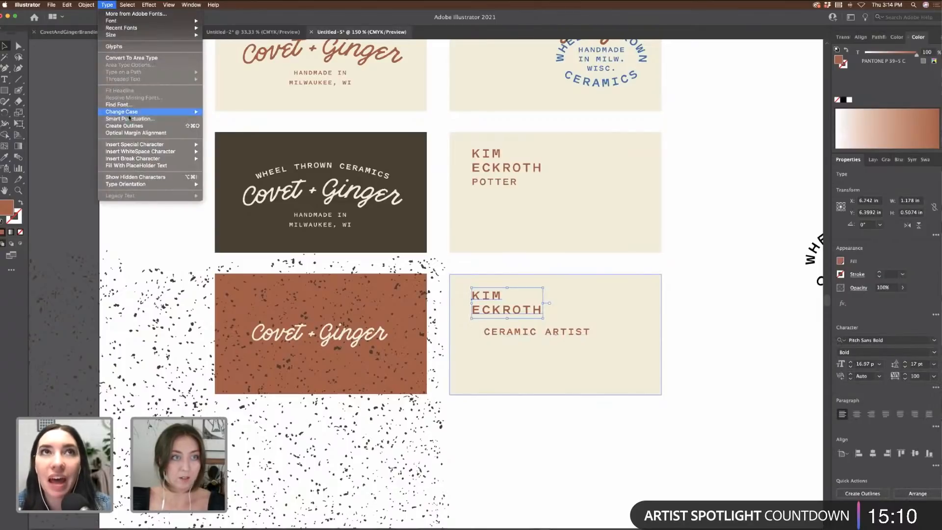
mouse_move(144, 112)
left_click(223, 119)
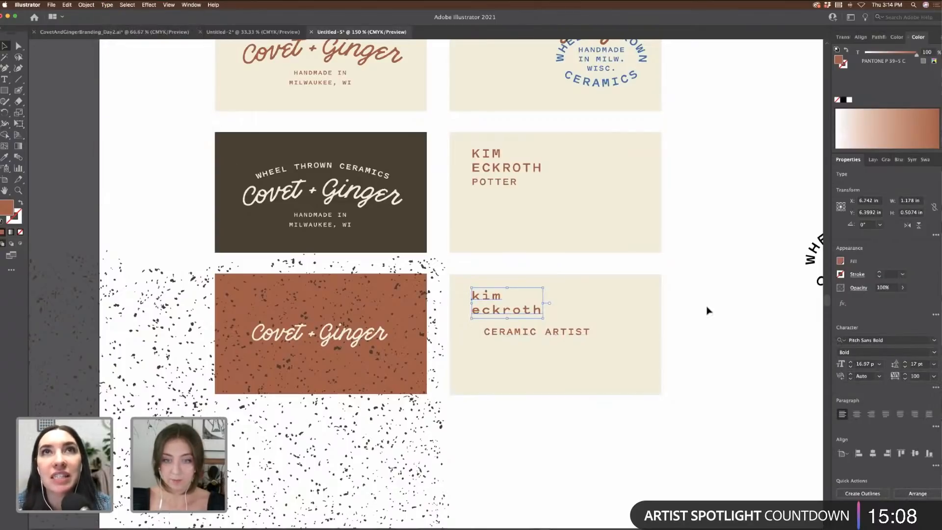
Step: Join the name onto one line with a single space between first name and surname
left_click(715, 315)
key("t")
left_click(475, 311)
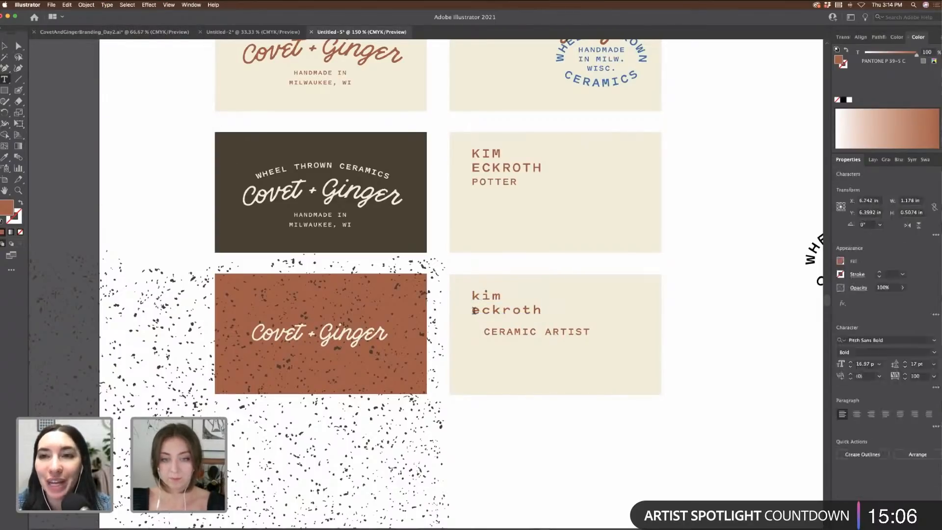
key("BackSpace")
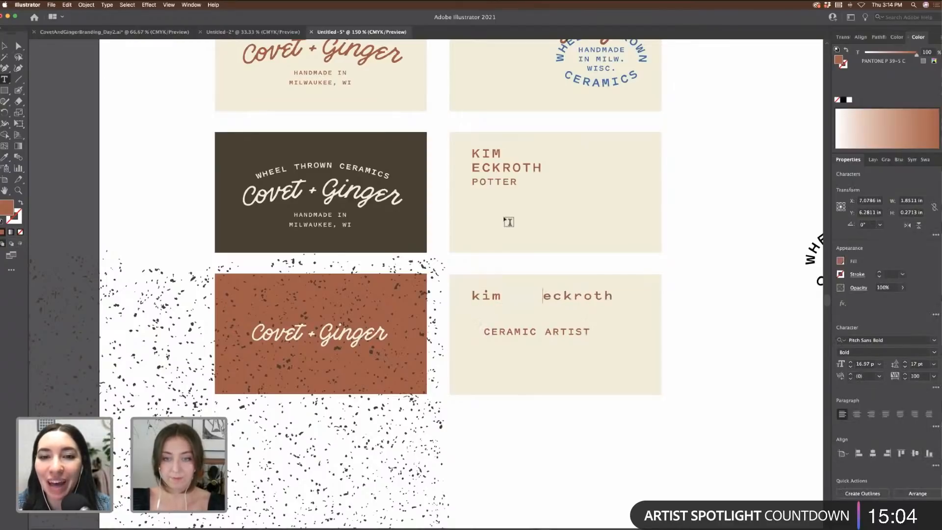
key("Escape")
left_click(675, 276)
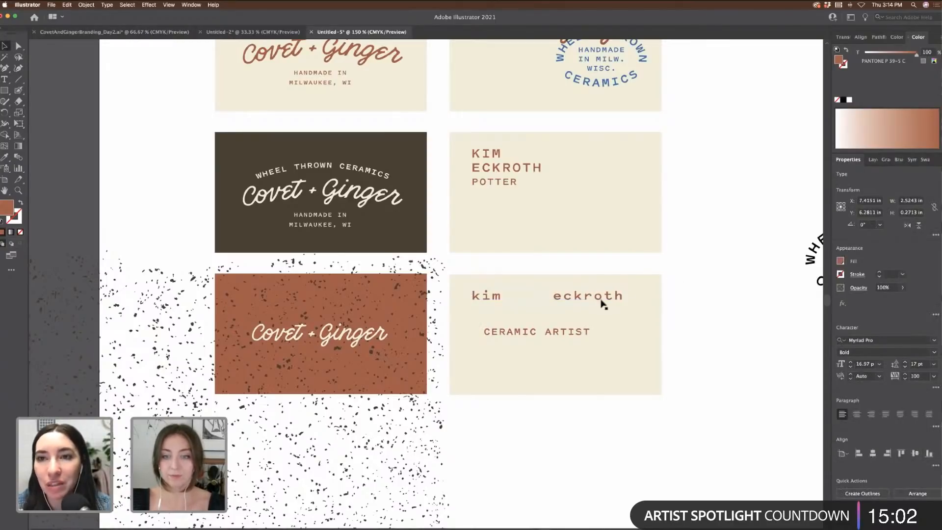
double_click(558, 297)
left_click_drag(555, 297, 500, 295)
key("BackSpace")
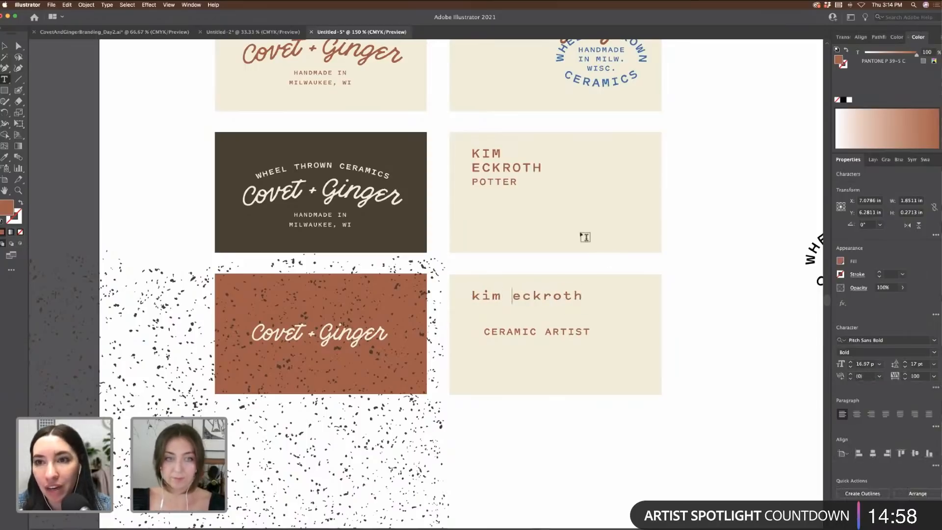
left_click(6, 47)
Step: Set CERAMIC ARTIST to 10 pt and move it up under the name
left_click(558, 334)
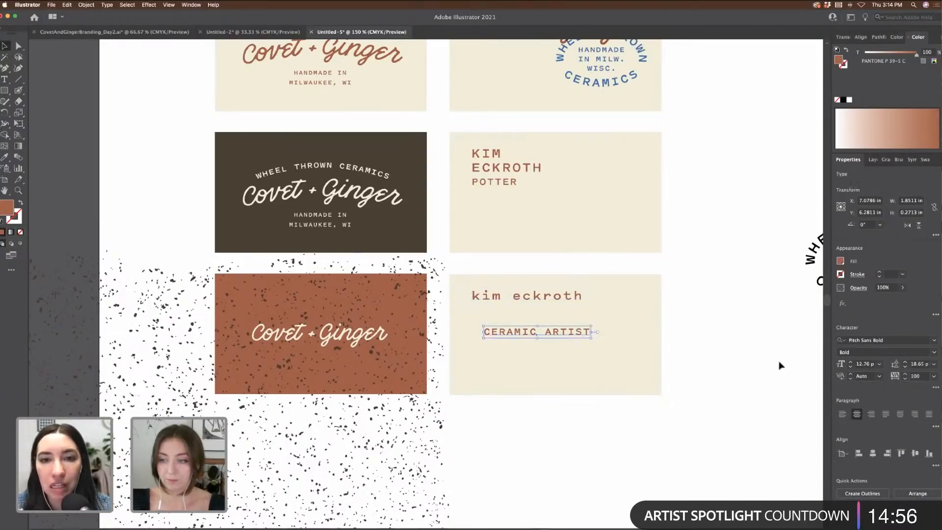
left_click(851, 368)
left_click(850, 368)
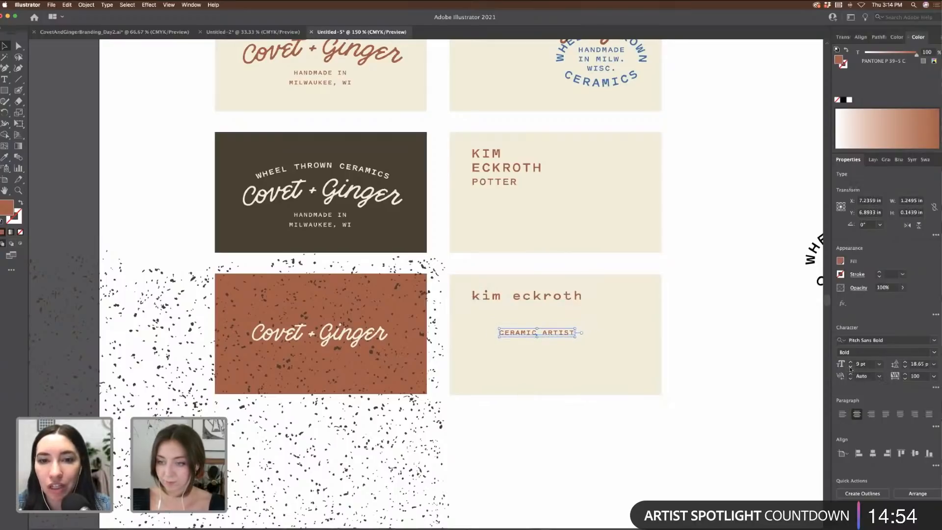
left_click(851, 362)
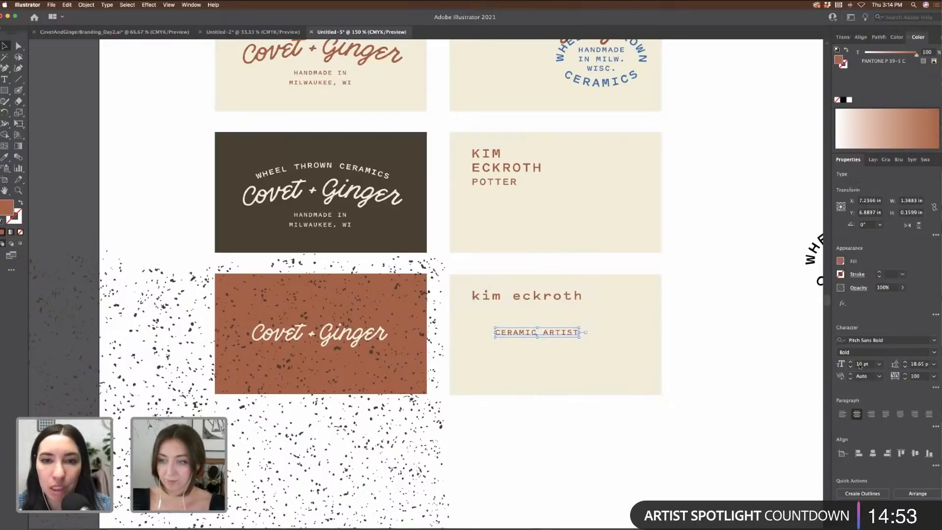
left_click_drag(568, 332, 547, 321)
left_click(554, 300, "shift")
left_click(589, 330)
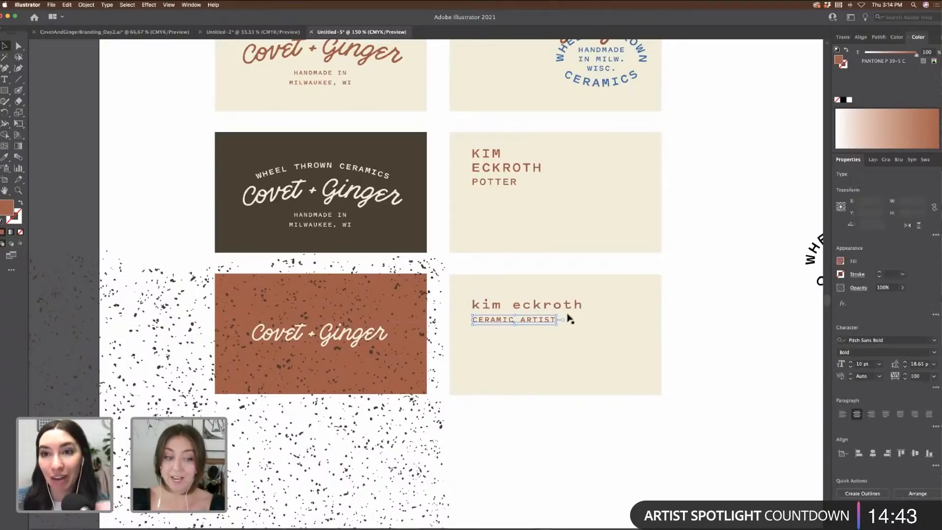
Step: Recolour CERAMIC ARTIST and the name dark brown from the Swatches panel
left_click(925, 160)
left_click(876, 190)
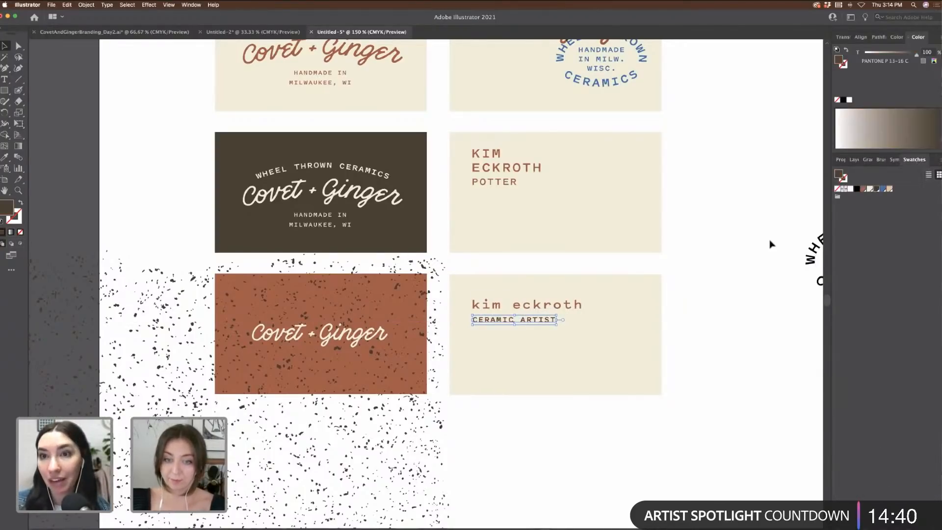
left_click(579, 305)
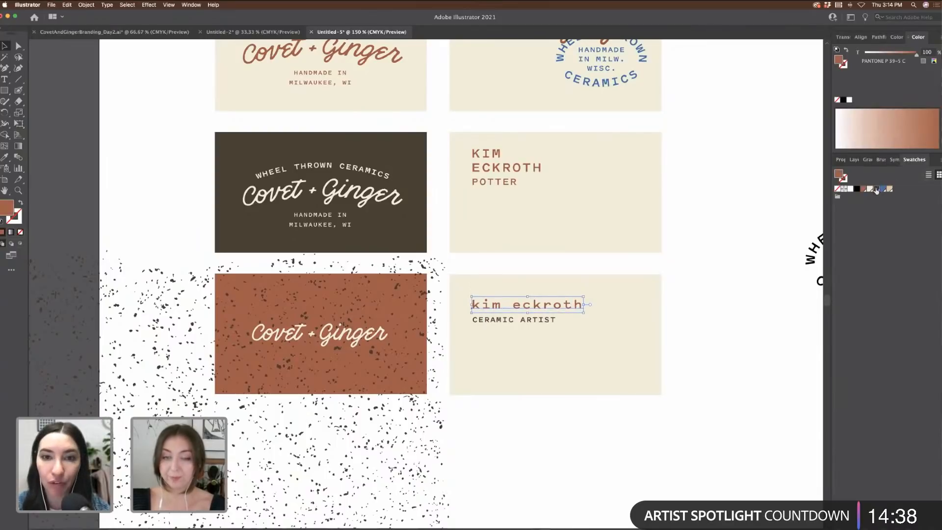
left_click(877, 190)
left_click(739, 204)
left_click(475, 288)
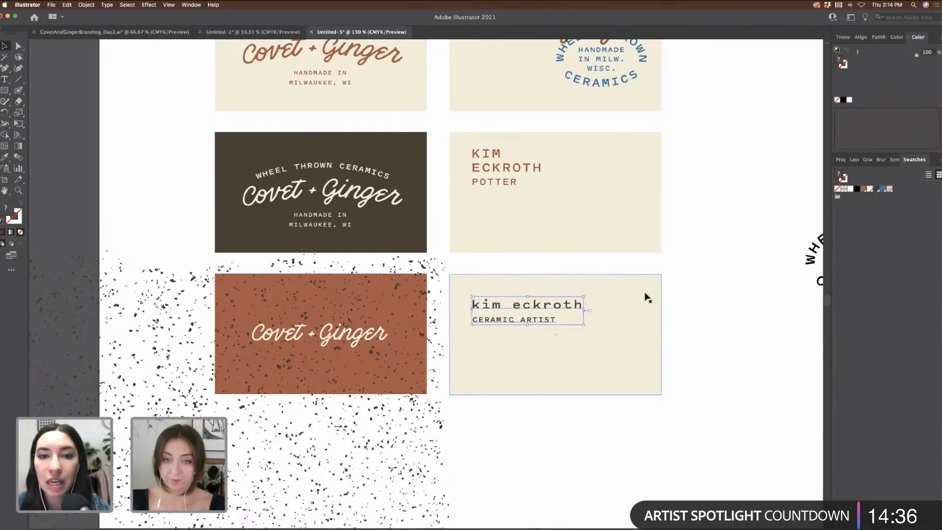
left_click(707, 302)
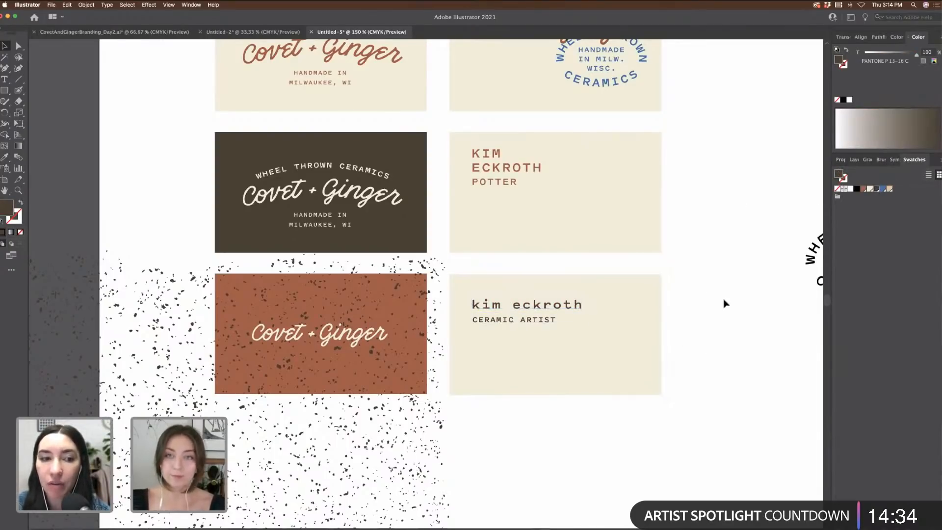
scroll(759, 291, "up", 3)
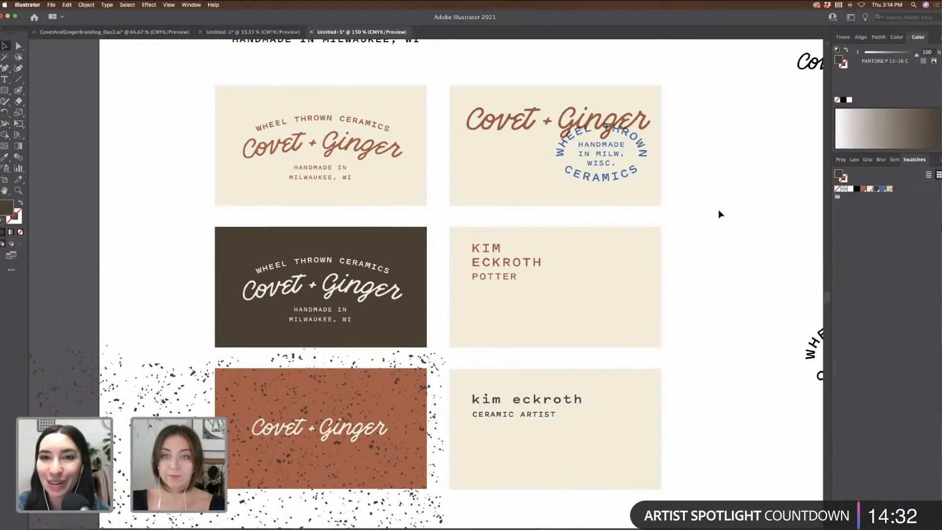
Step: Copy the blue Wheel Thrown Ceramics badge into the name card's bottom-right corner
left_click(559, 156)
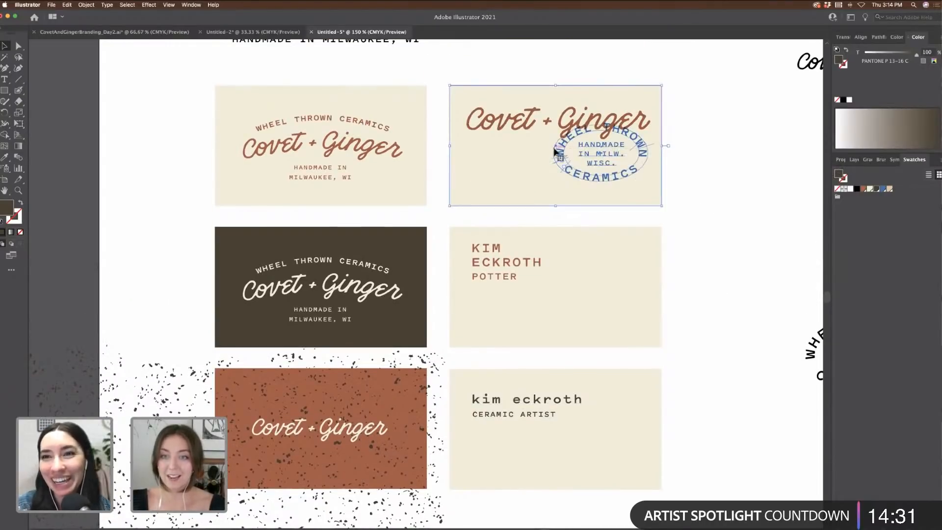
left_click(662, 145, "shift")
left_click_drag(640, 144, 661, 450)
left_click_drag(660, 455, 660, 460)
left_click(753, 427)
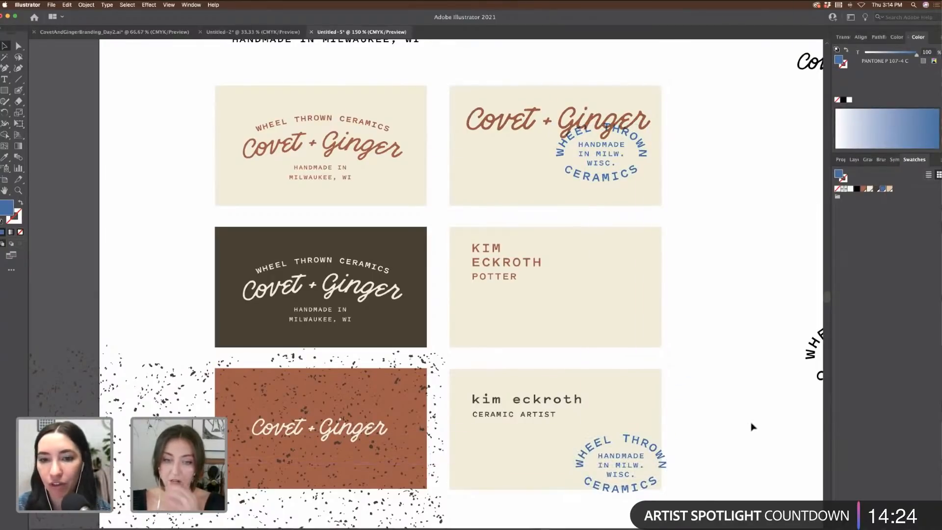
key("super+minus")
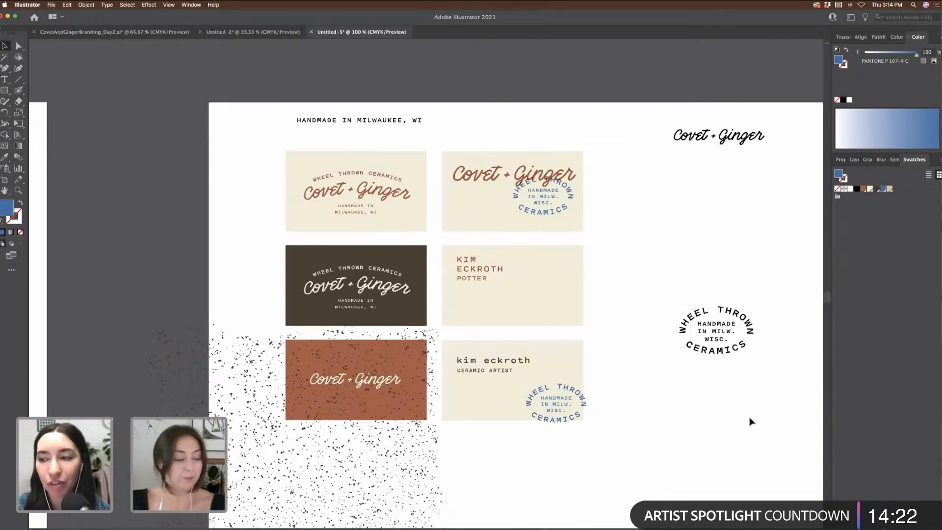
Step: Move the black badge up beside the Covet + Ginger logo
left_click(461, 353)
scroll(459, 358, "right", 5)
left_click_drag(555, 279, 705, 396)
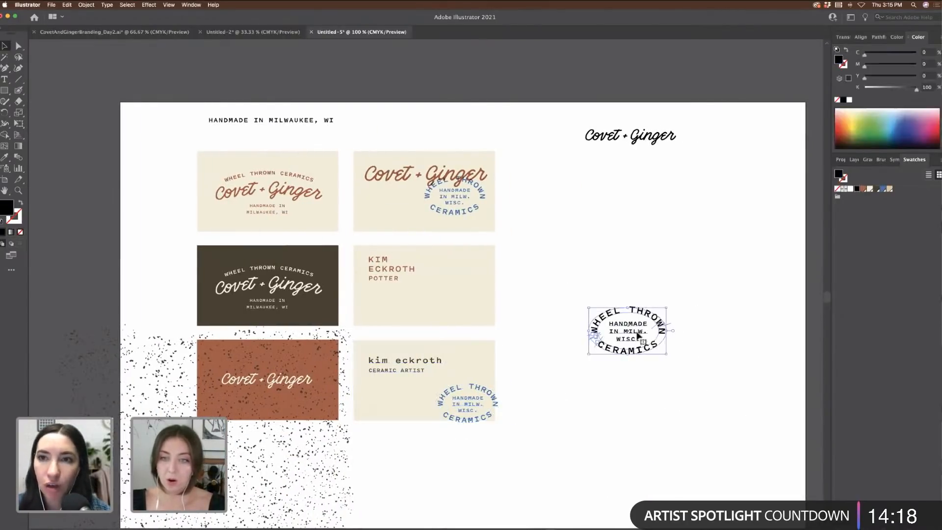
left_click_drag(638, 339, 751, 159)
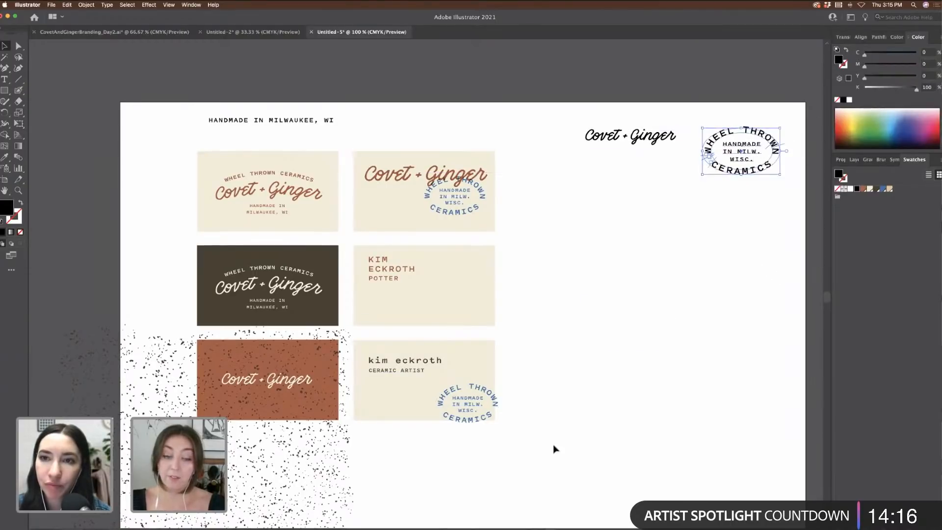
Step: Duplicate the bottom-right name card and its blue badge further right on the same board
left_click_drag(552, 447, 368, 348)
left_click_drag(627, 368, 638, 362)
left_click(569, 296)
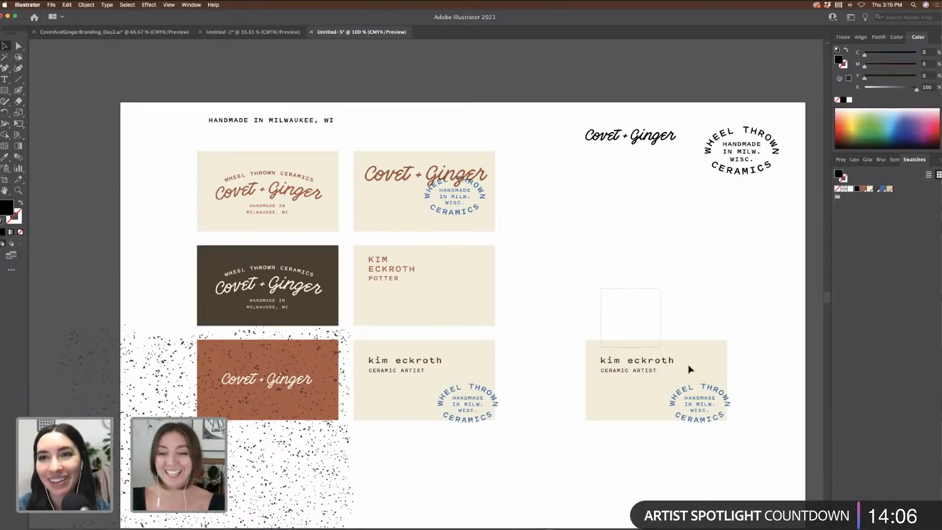
left_click_drag(690, 380, 689, 380)
left_click(705, 368, "shift")
left_click(655, 272)
scroll(655, 271, "up", 5)
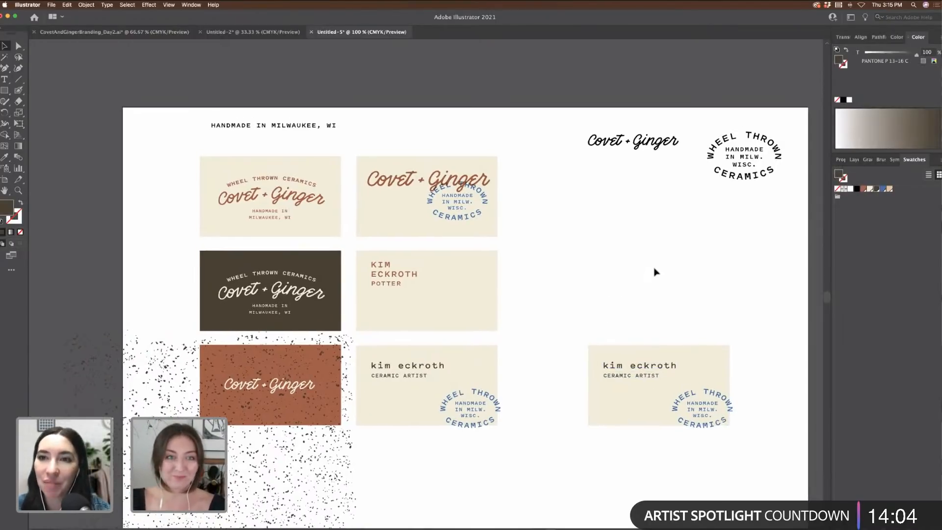
scroll(656, 272, "up", 8)
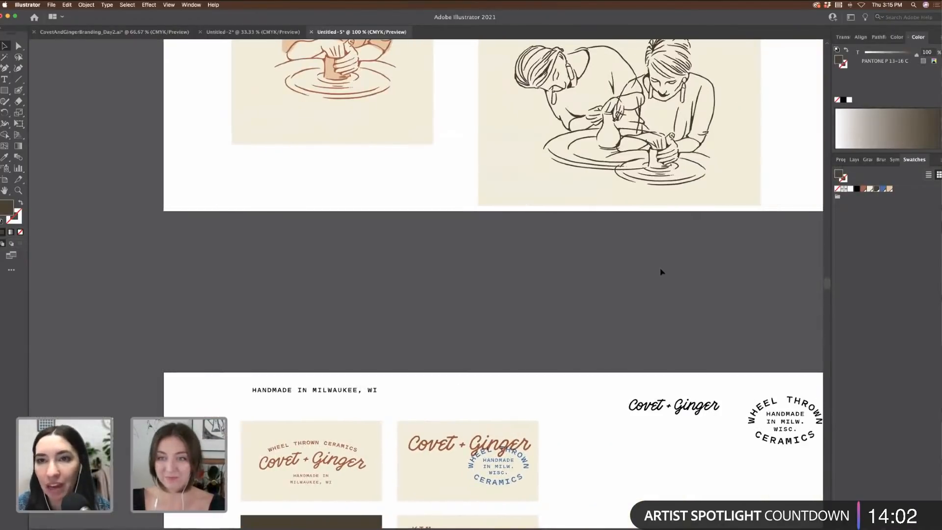
Step: Paste the potters line drawing, scale it down and place it above the right-hand card
left_click(728, 175)
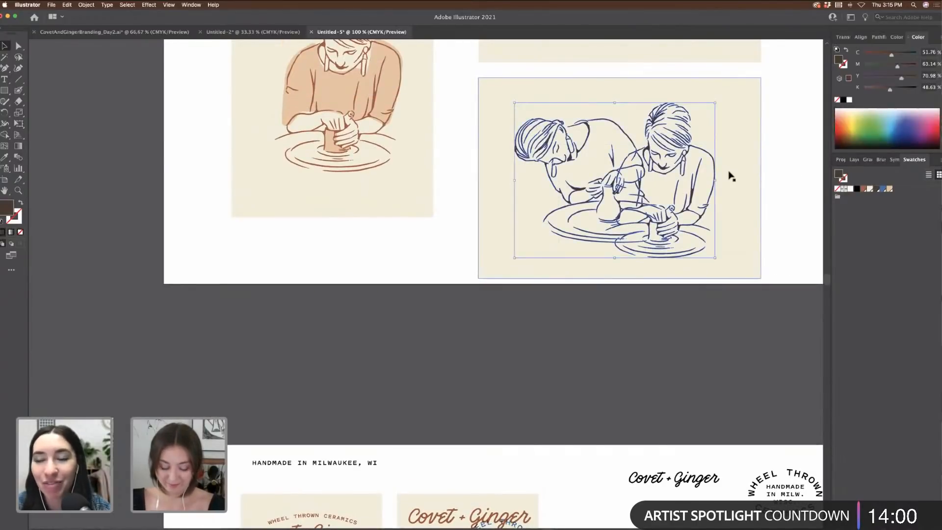
scroll(729, 176, "down", 15)
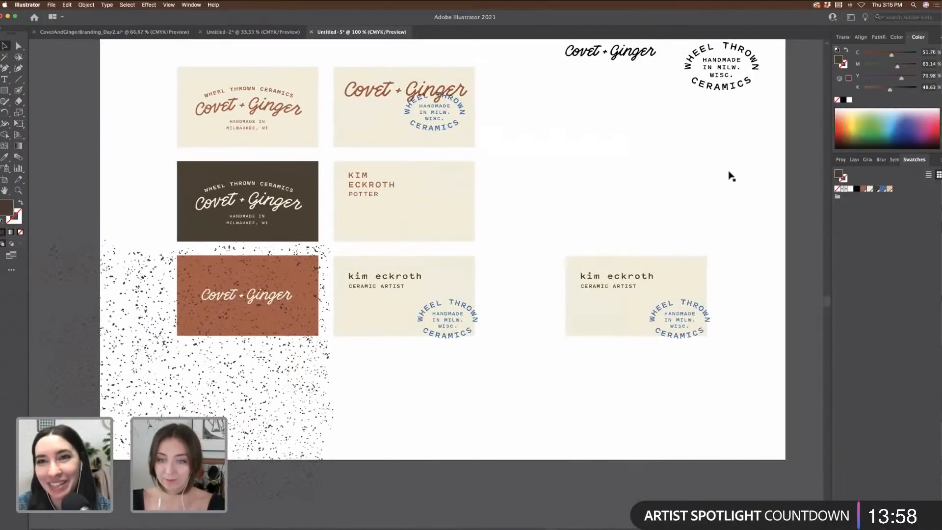
scroll(540, 212, "left", 5)
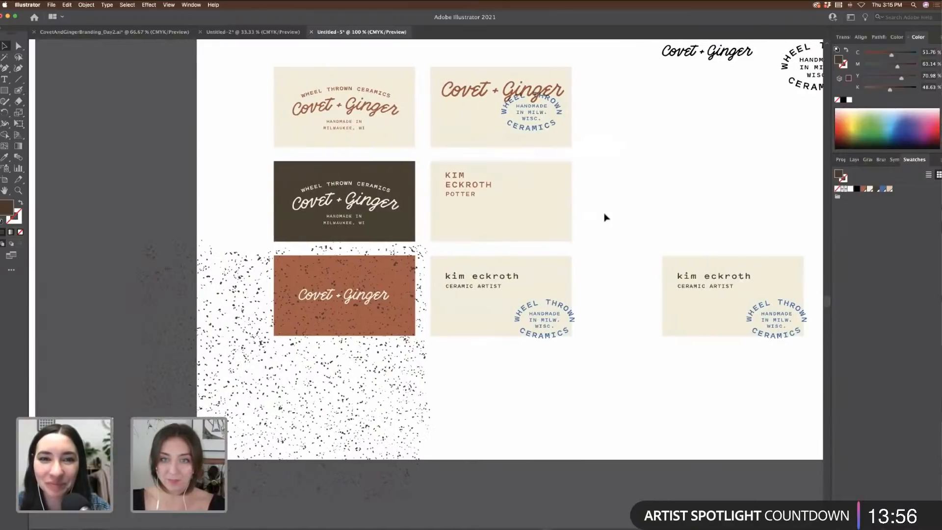
scroll(603, 217, "right", 5)
key("ctrl+v")
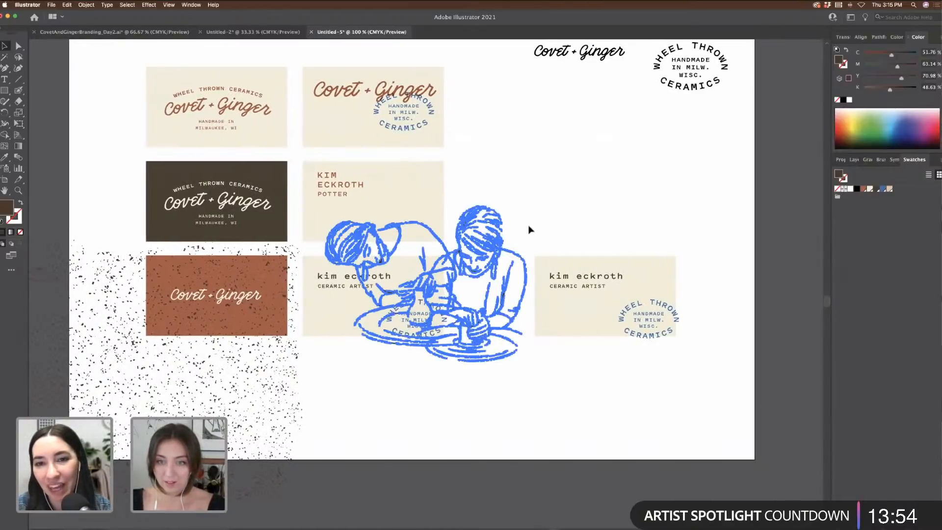
left_click_drag(527, 205, 473, 233)
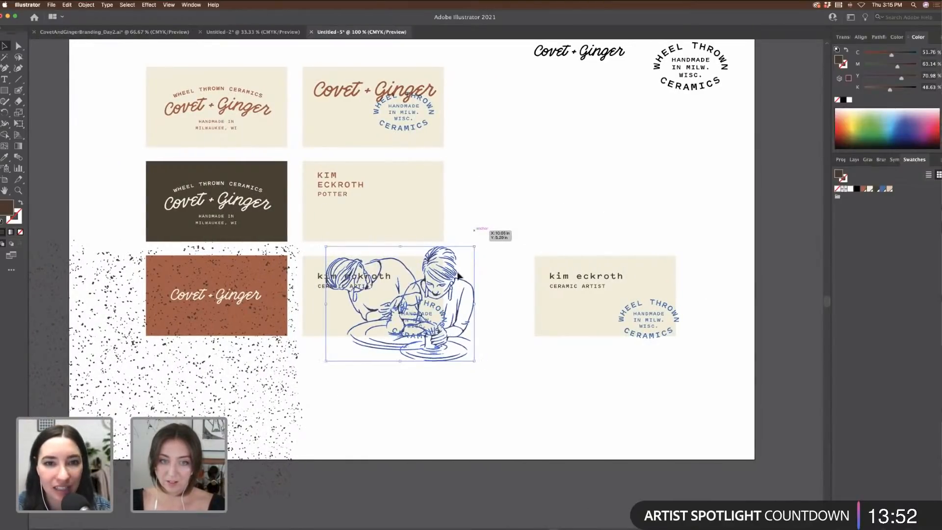
left_click_drag(454, 275, 648, 163)
left_click(744, 197)
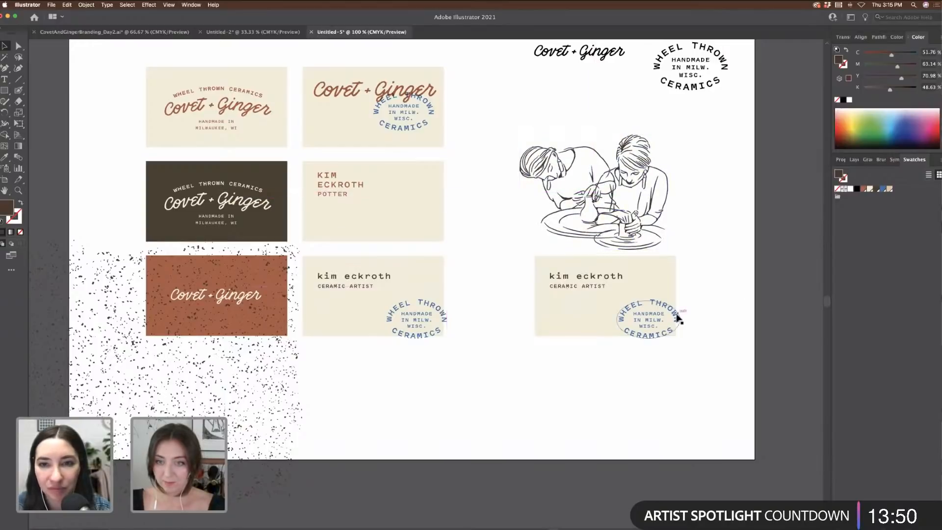
Step: Move the name text lower on the right card and the potters drawing above the beige card
left_click(537, 268)
left_click(584, 277)
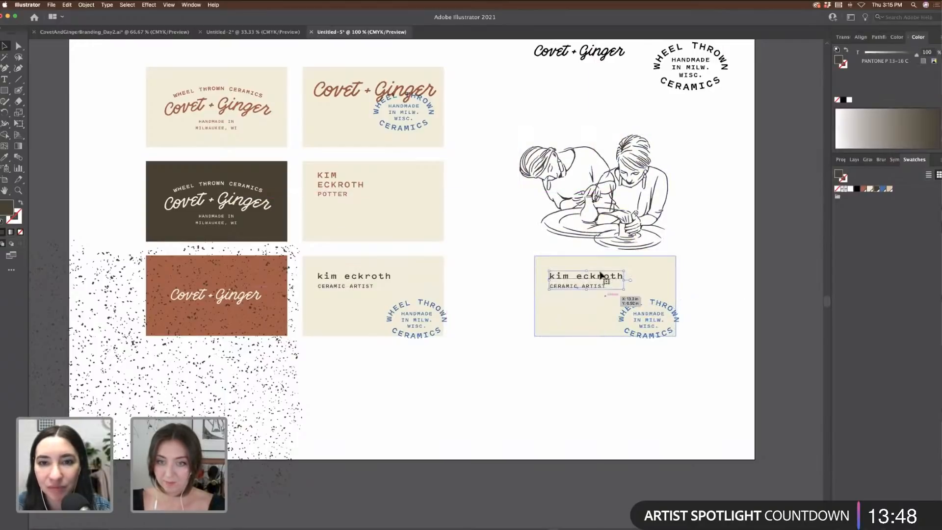
left_click_drag(584, 277, 577, 410)
left_click(574, 238)
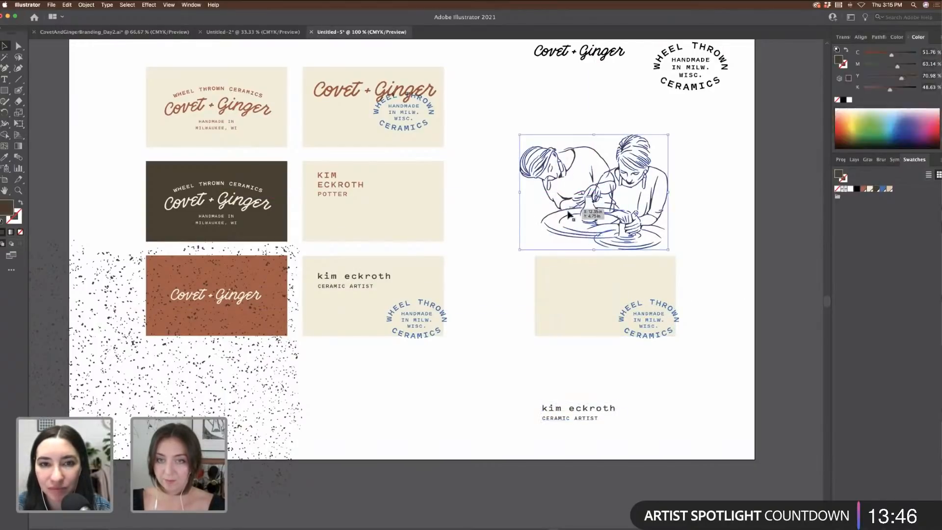
left_click_drag(568, 216, 618, 262)
Step: Move the Wheel Thrown stamp to the artboard's lower right and zoom in on the illustration
left_click_drag(724, 366, 559, 276)
left_click(669, 315, "shift")
left_click_drag(661, 310, 734, 416)
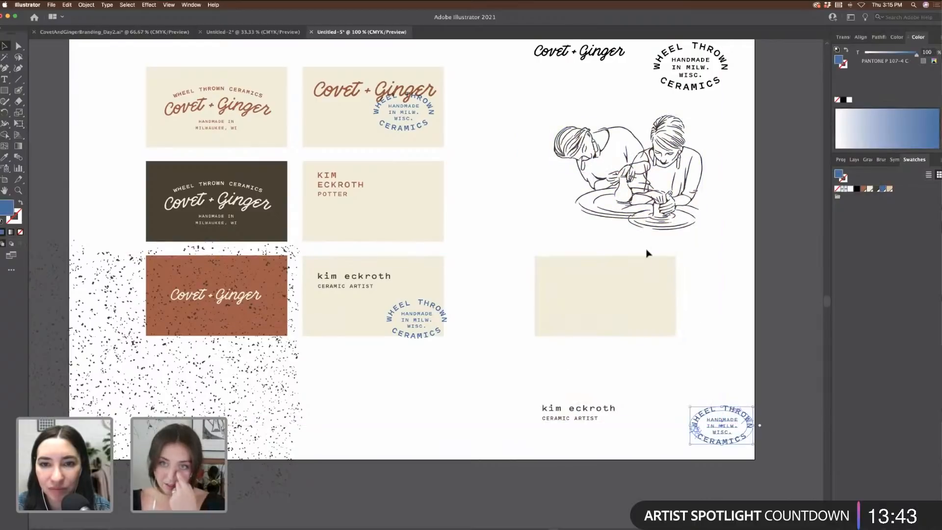
left_click(720, 246)
key("super+equal")
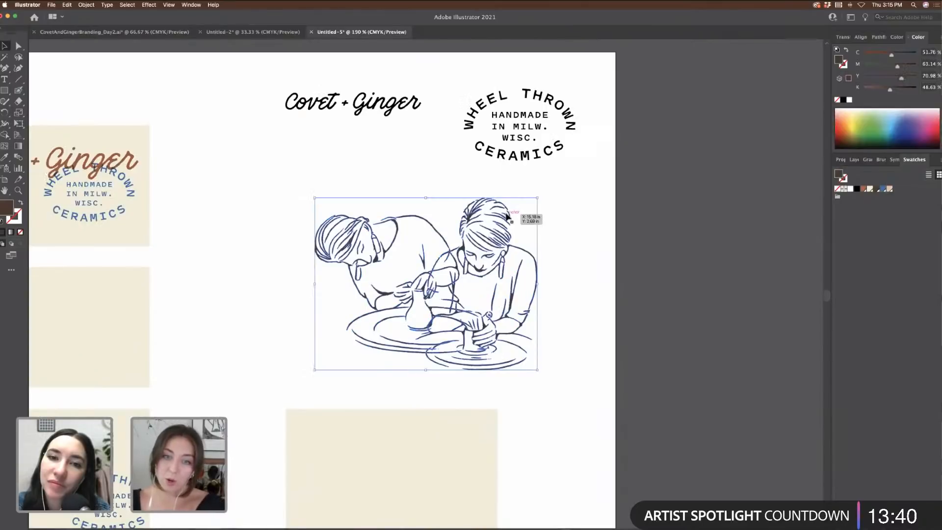
Step: Scale and move the potters drawing so it fits on the beige card
left_click_drag(543, 210, 518, 173)
left_click_drag(495, 230, 463, 380)
scroll(490, 393, "down", 3)
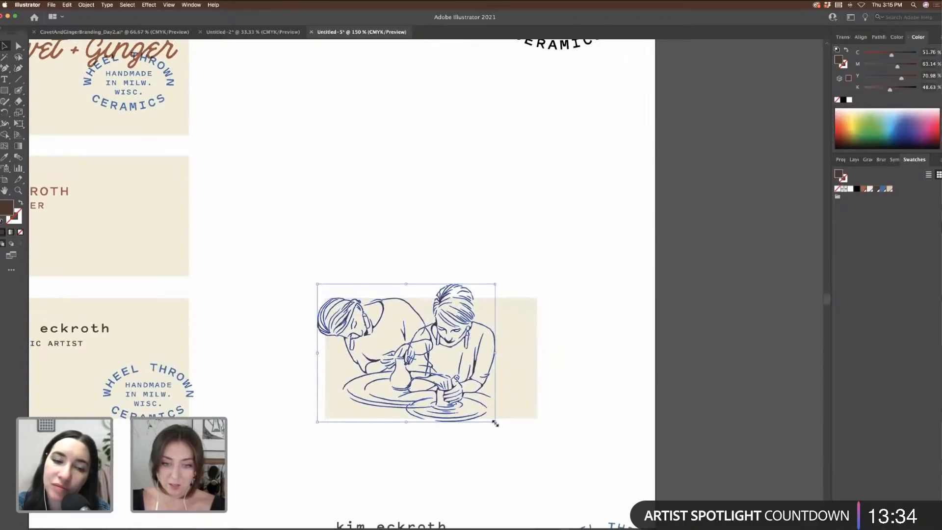
left_click_drag(495, 422, 520, 440)
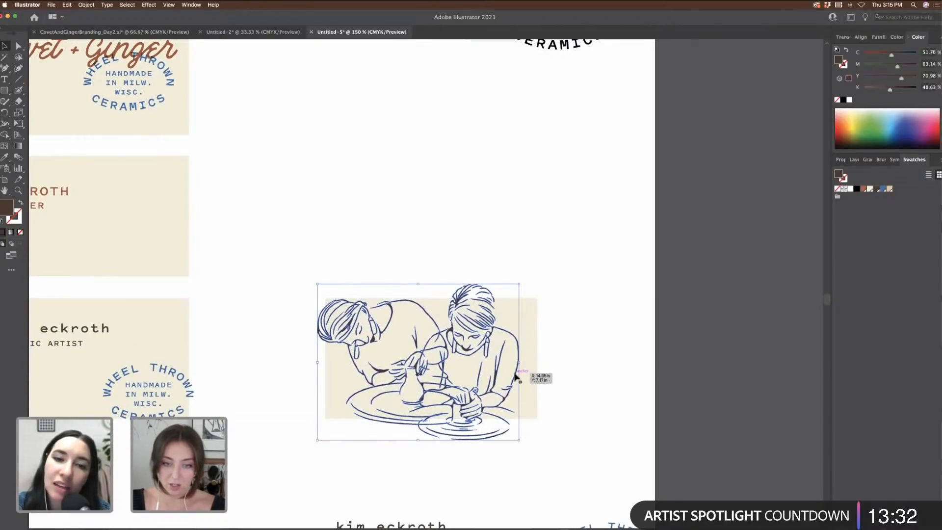
left_click_drag(517, 376, 535, 381)
left_click_drag(537, 446, 526, 436)
left_click_drag(511, 400, 528, 402)
Step: Draw a rectangle just above the potters illustration
left_click(632, 404)
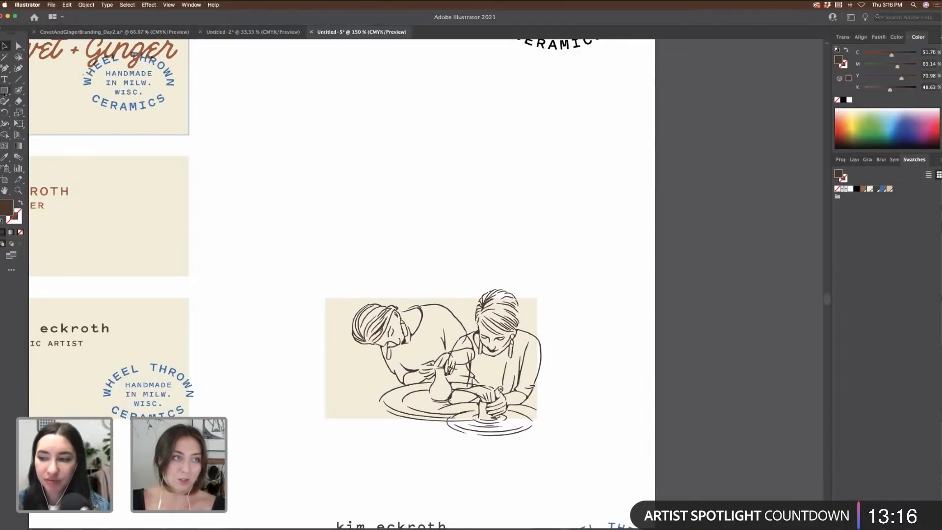
left_click_drag(4, 93, 39, 95)
left_click_drag(413, 259, 554, 297)
Step: Fill the new rectangle with white sampled from the blank artboard
left_click(4, 46)
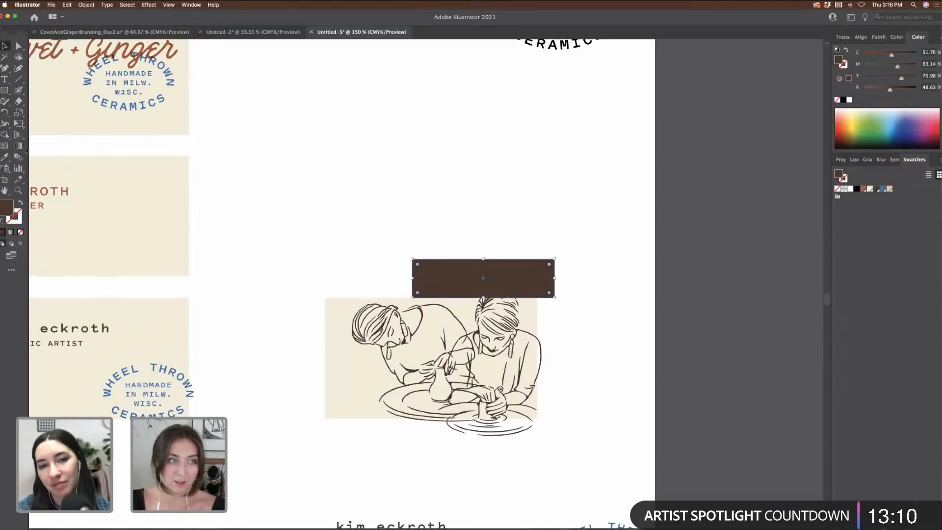
left_click(4, 157)
left_click(397, 166)
left_click(5, 46)
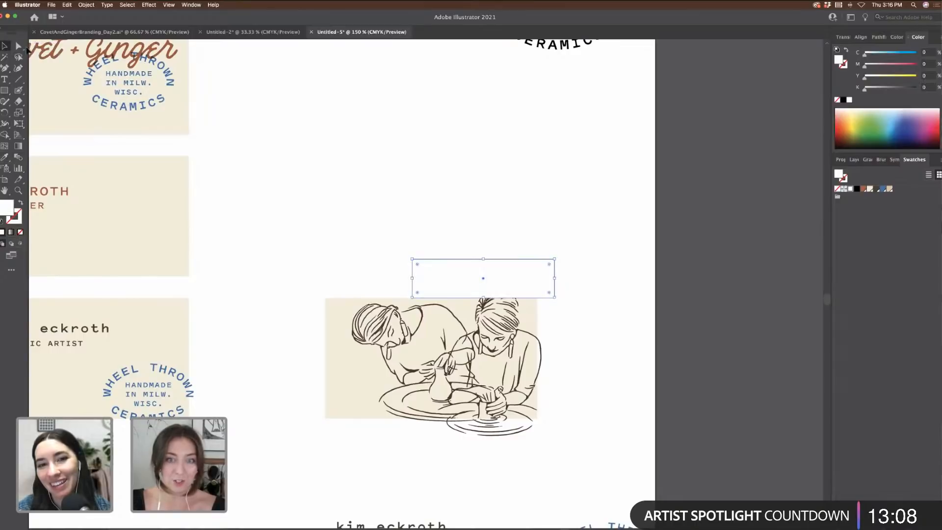
Step: Rotate the white rectangle upright over the wheel's overhanging bottom, then nudge the drawing right
left_click(536, 237)
left_click_drag(484, 284, 635, 285)
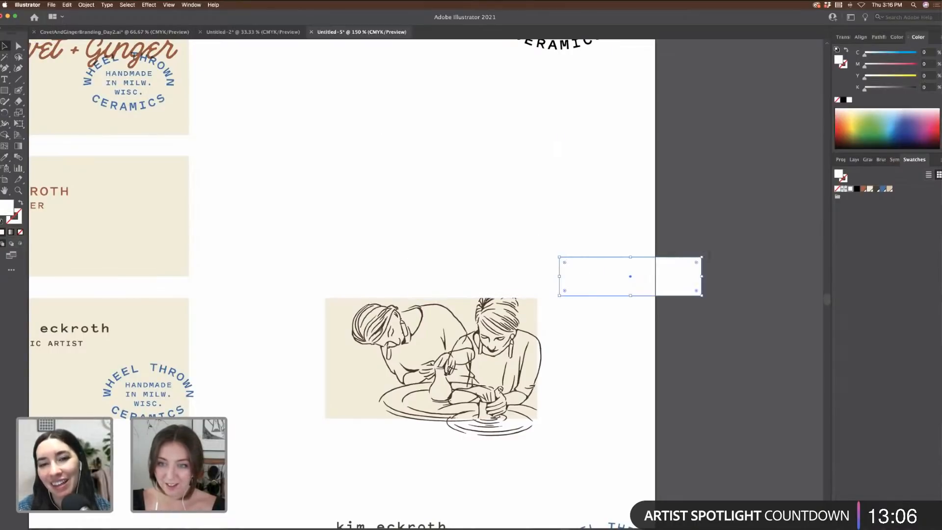
left_click_drag(705, 264, 677, 362)
left_click_drag(632, 312, 555, 385)
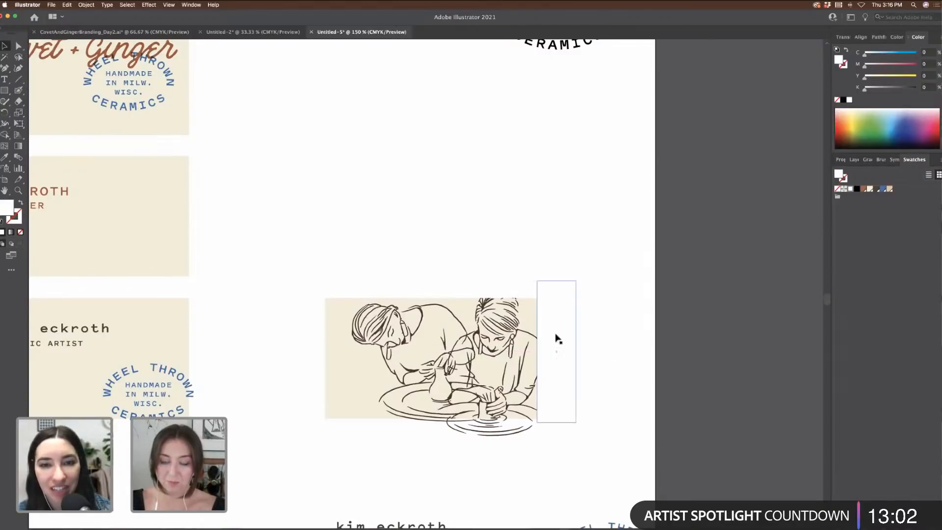
left_click_drag(556, 336, 652, 372)
left_click_drag(679, 315, 507, 440)
left_click(682, 359)
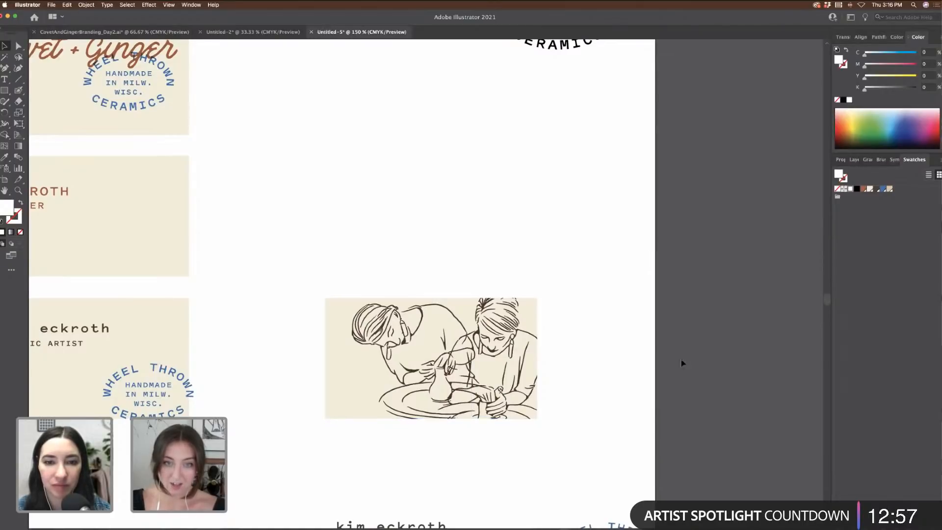
left_click(511, 317)
key("Right")
key("Right")
key("Right")
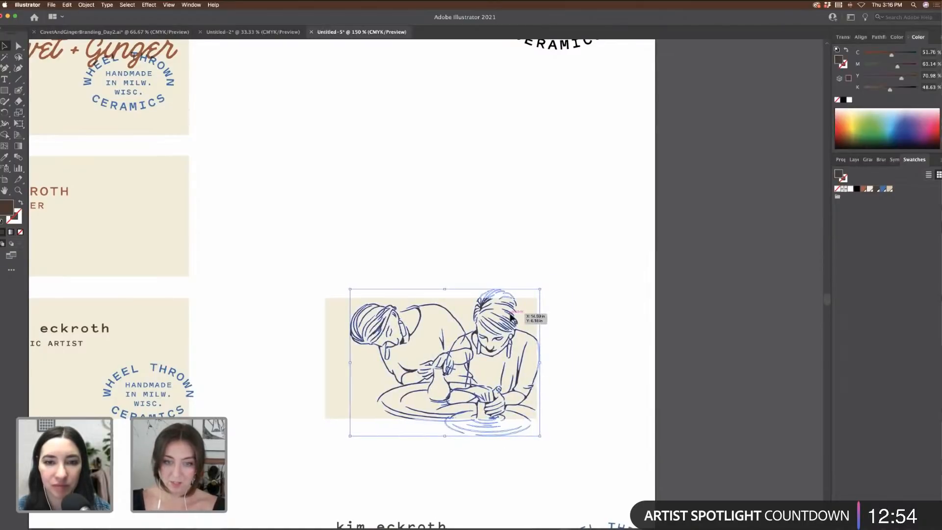
left_click(657, 387)
scroll(638, 410, "down", 5)
left_click_drag(418, 416, 427, 378)
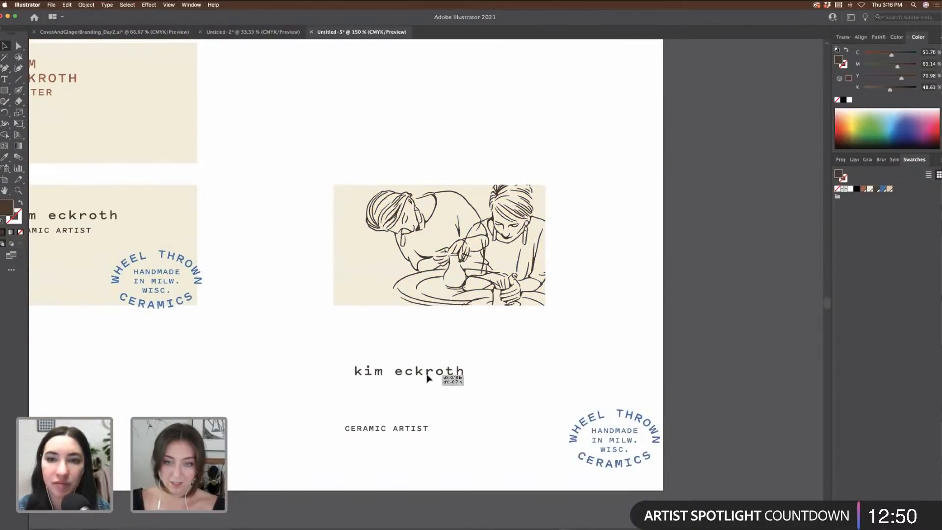
left_click_drag(628, 451, 626, 397)
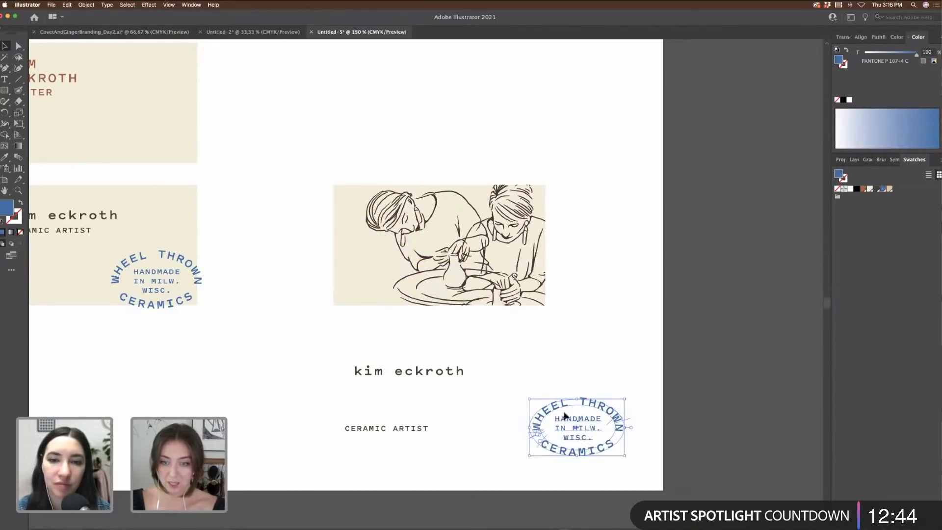
Step: Shrink the potters illustration slightly and reposition it on the card
left_click(479, 235)
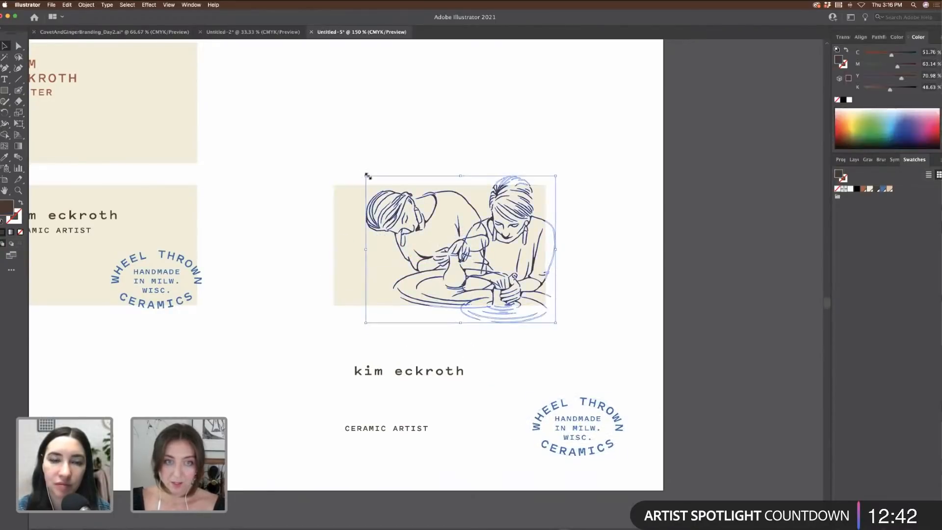
left_click_drag(366, 175, 375, 182)
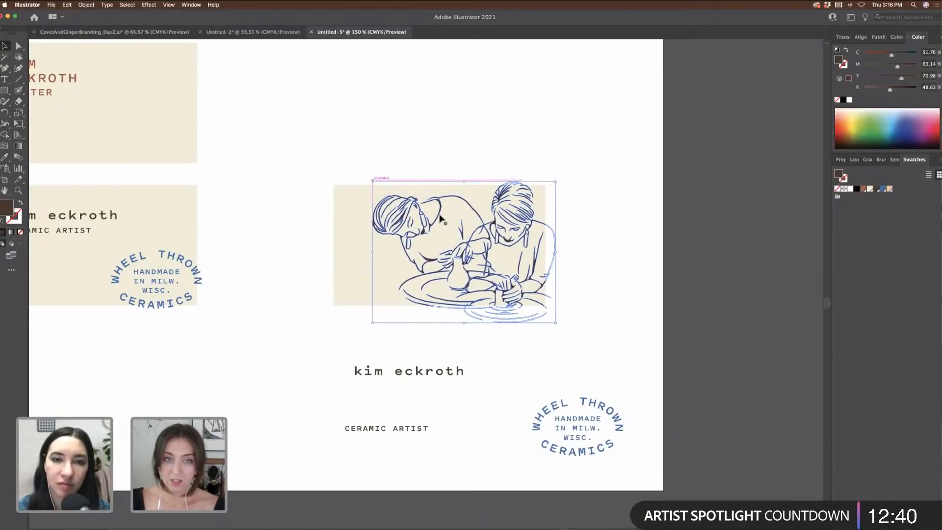
left_click_drag(440, 205, 440, 200)
left_click_drag(645, 462, 465, 369)
Step: Scale the Wheel Thrown Ceramics stamp smaller and nudge it onto the card's left side
left_click_drag(514, 388, 629, 447)
left_click_drag(627, 399, 412, 257)
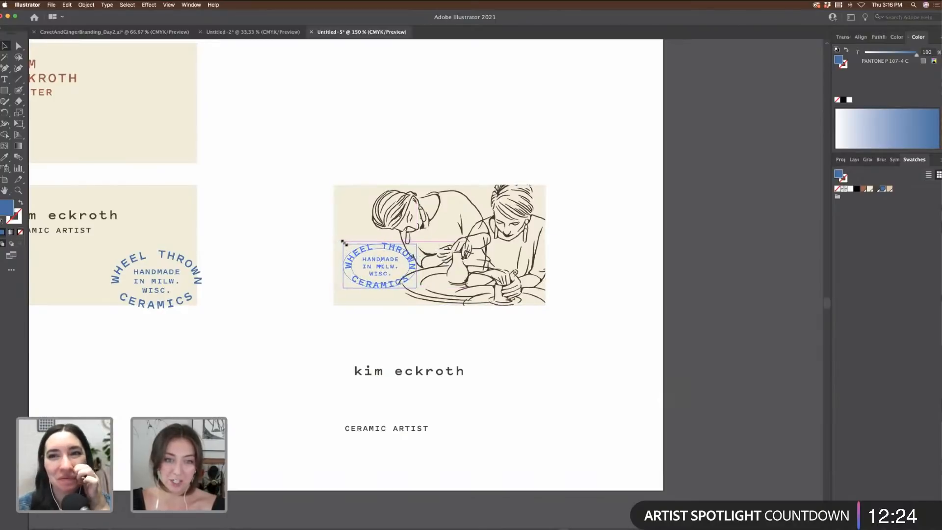
left_click_drag(345, 243, 344, 243)
key("Right")
key("Right")
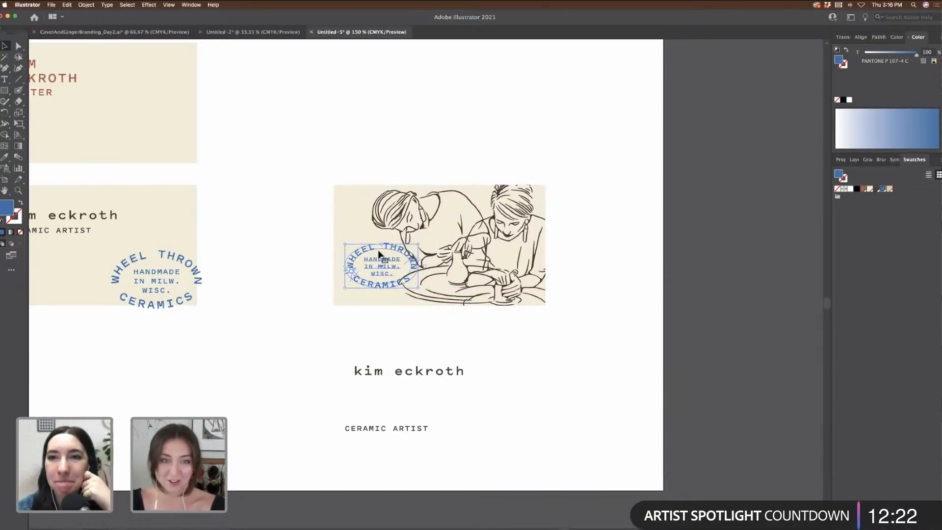
key("Right")
key("Right")
key("Left")
key("Left")
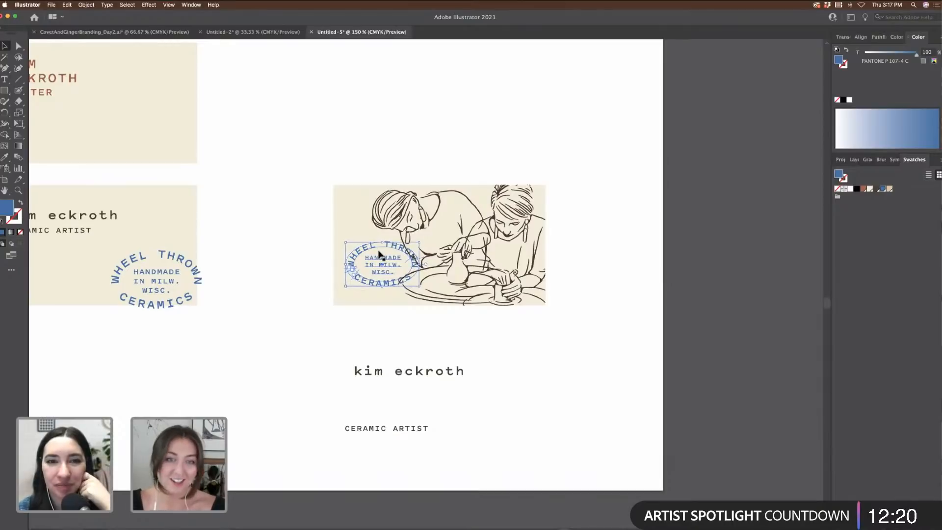
key("Up")
key("Up")
key("Up")
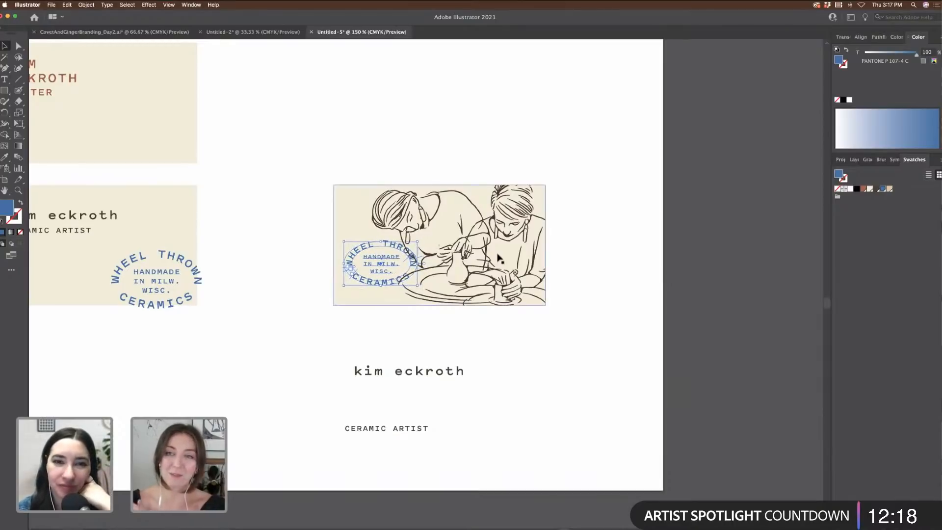
left_click(610, 269)
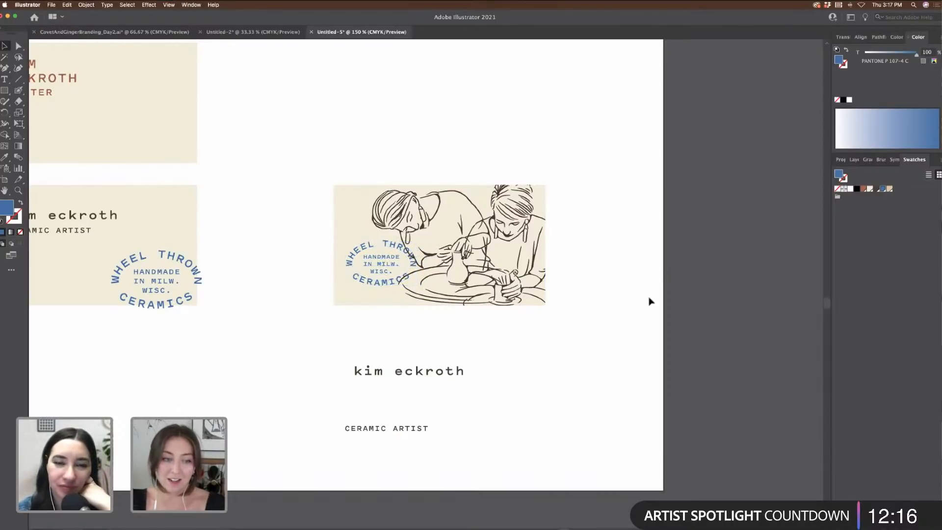
key("super+minus")
key("super+minus")
key("super+minus")
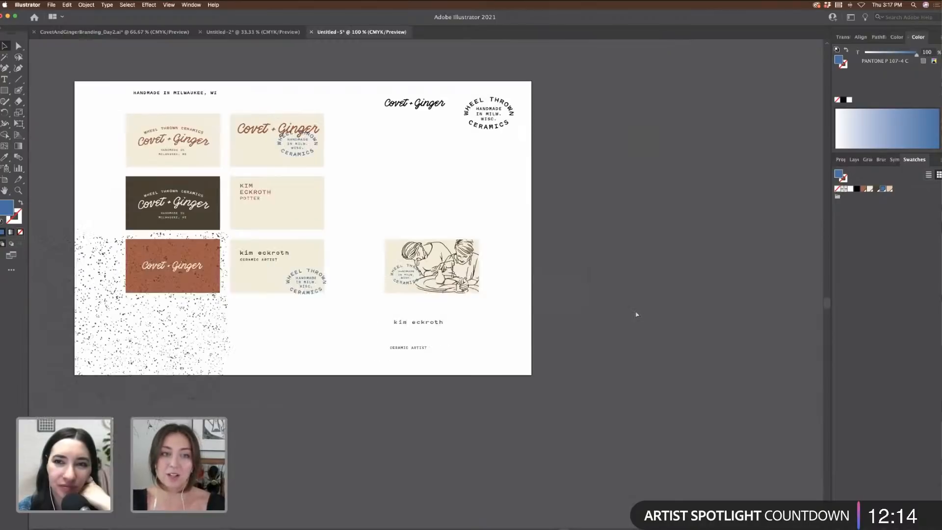
scroll(644, 314, "left", 5)
scroll(645, 314, "up", 5)
scroll(644, 315, "left", 5)
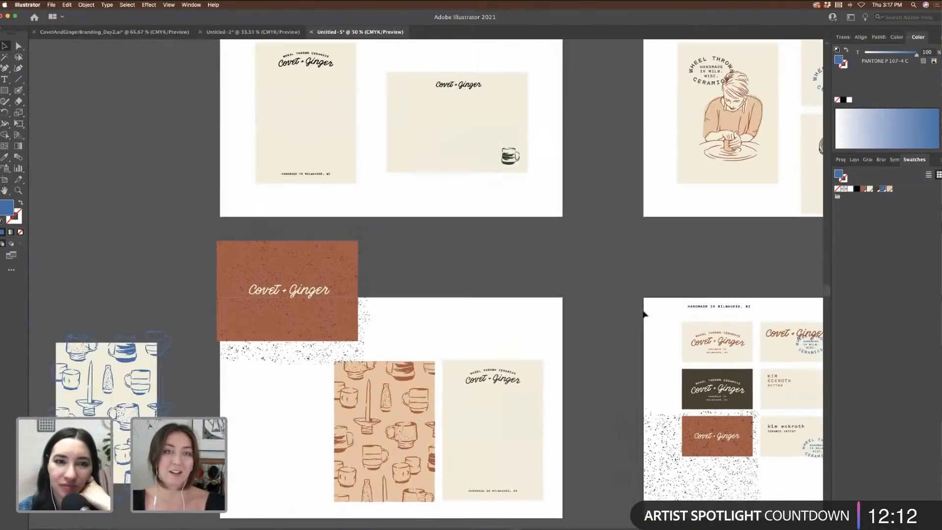
scroll(648, 314, "right", 4)
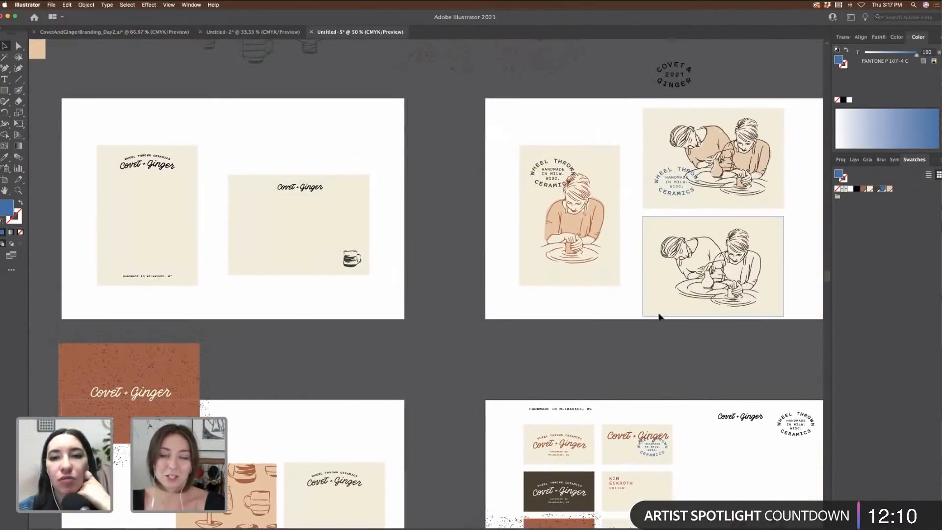
scroll(543, 322, "right", 4)
scroll(540, 323, "left", 3)
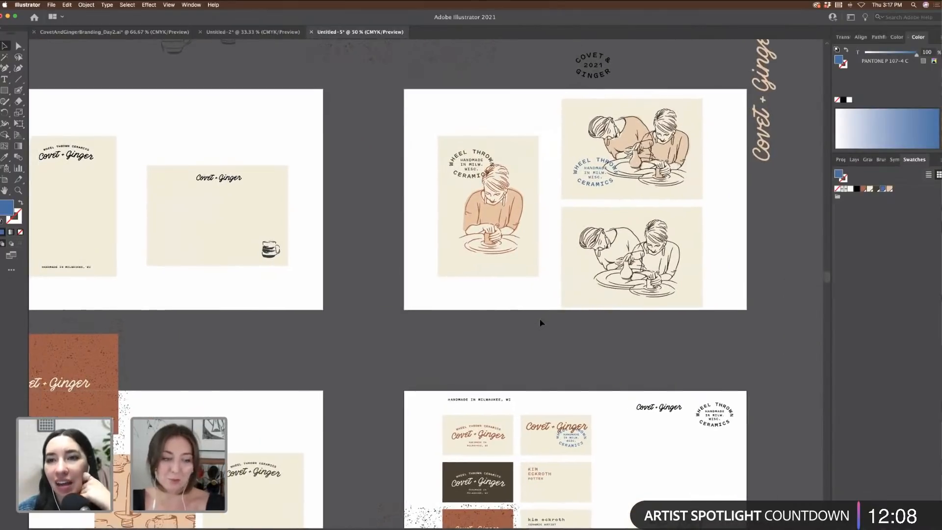
scroll(540, 322, "down", 3)
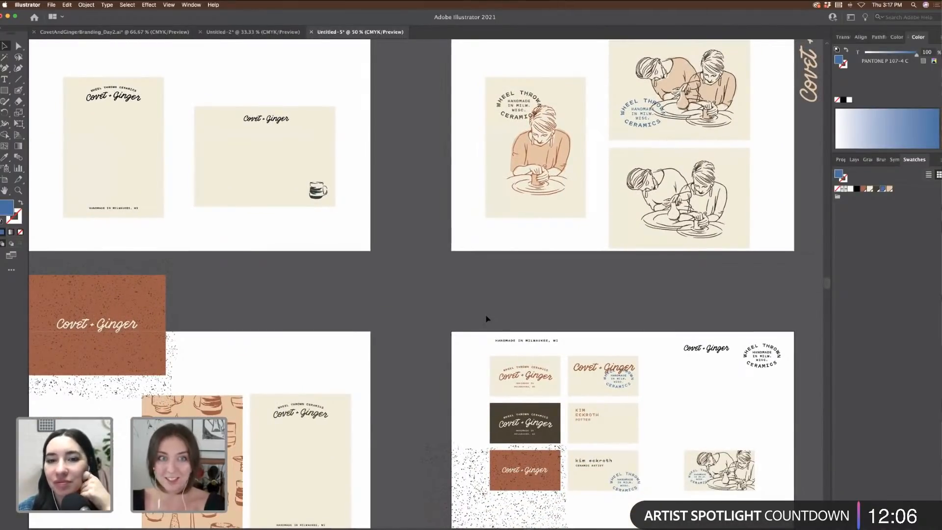
scroll(418, 263, "right", 4)
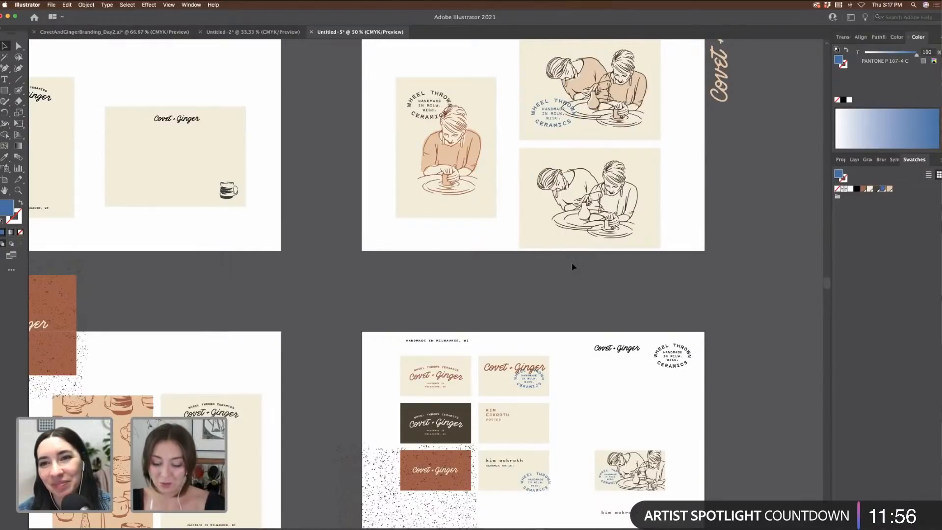
key("super+equal")
key("super+equal")
key("super+equal")
scroll(573, 267, "down", 3)
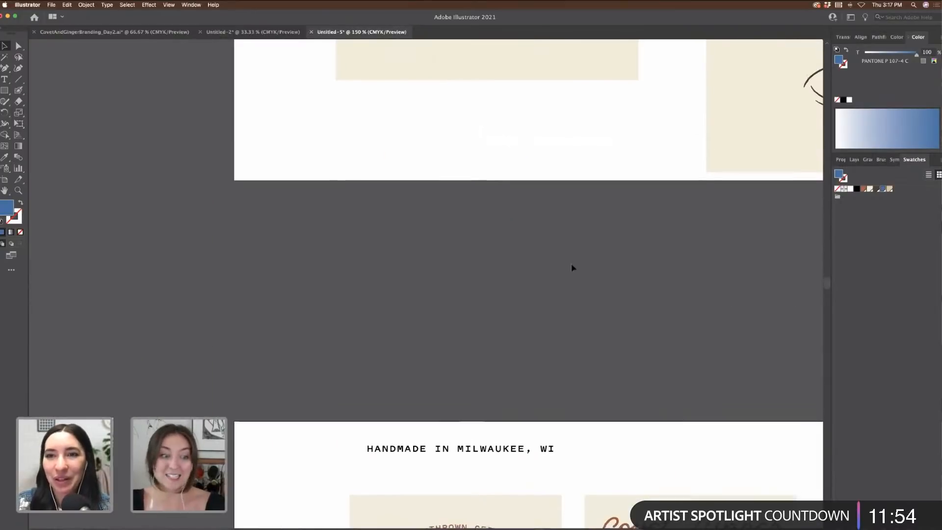
key("super+minus")
key("super+minus")
scroll(573, 268, "down", 2)
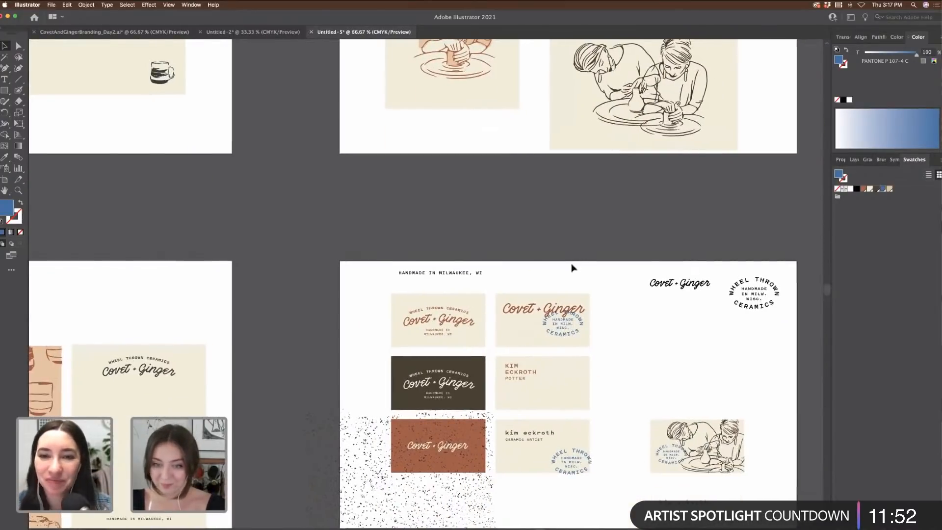
scroll(573, 268, "right", 4)
scroll(573, 268, "down", 3)
key("super+equal")
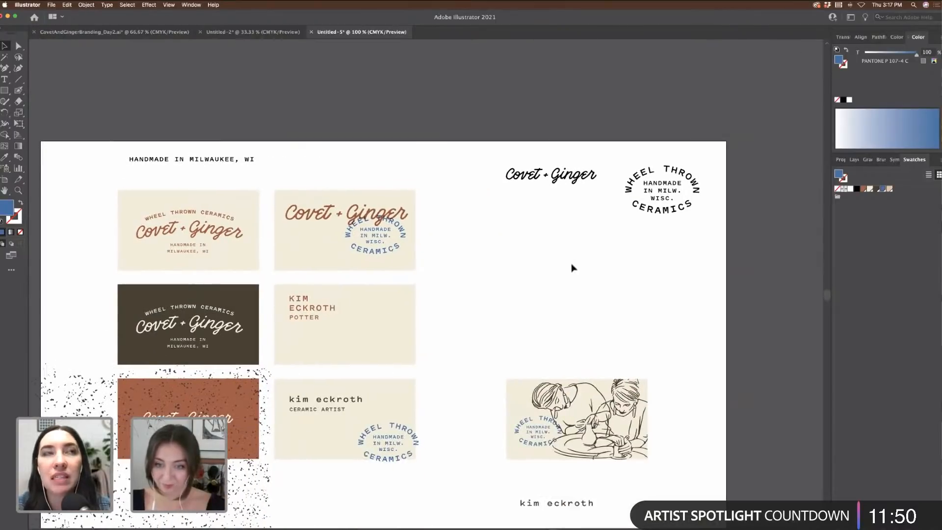
scroll(573, 268, "down", 2)
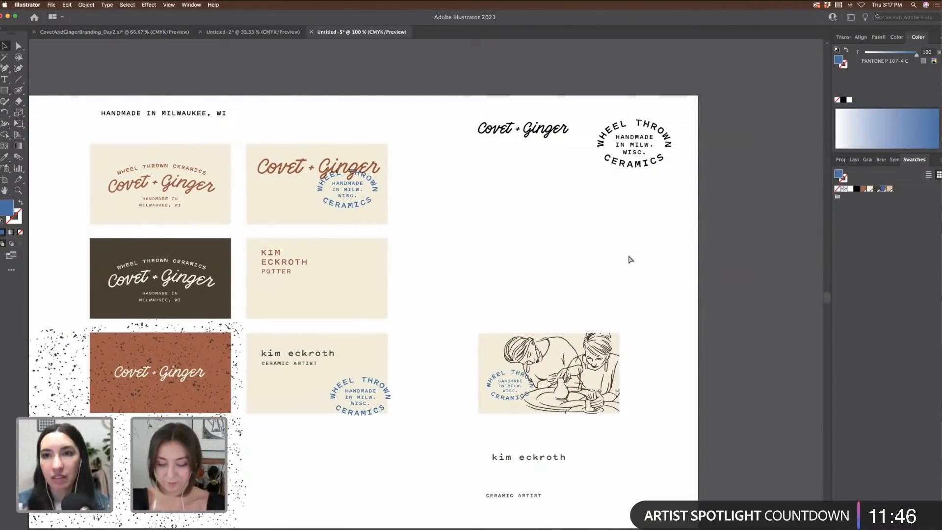
key("super+minus")
scroll(614, 309, "up", 5)
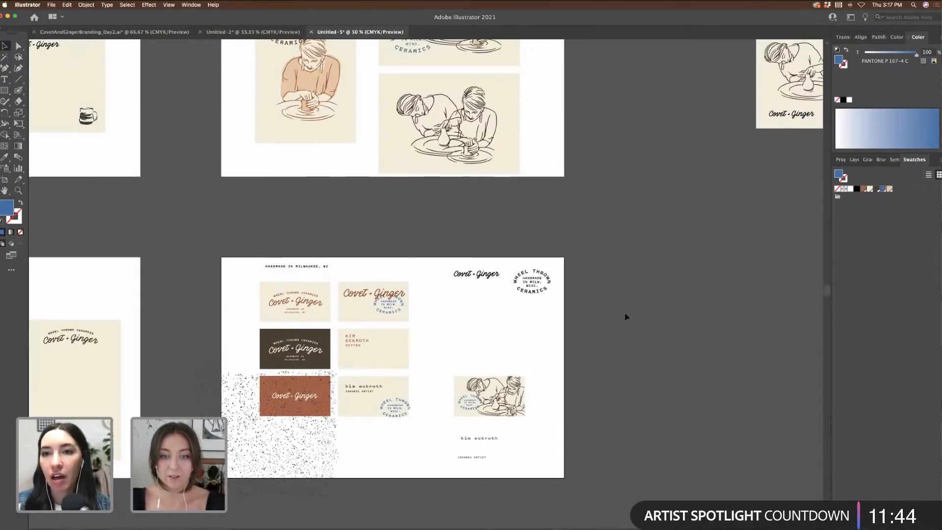
scroll(634, 323, "up", 1)
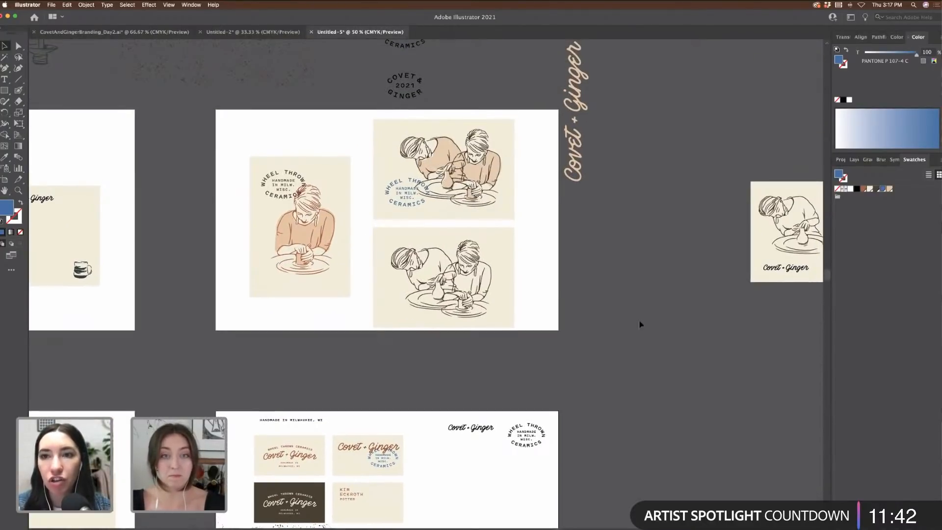
Step: Create a 17 x 11 in Print document with 6 artboards
left_click(51, 5)
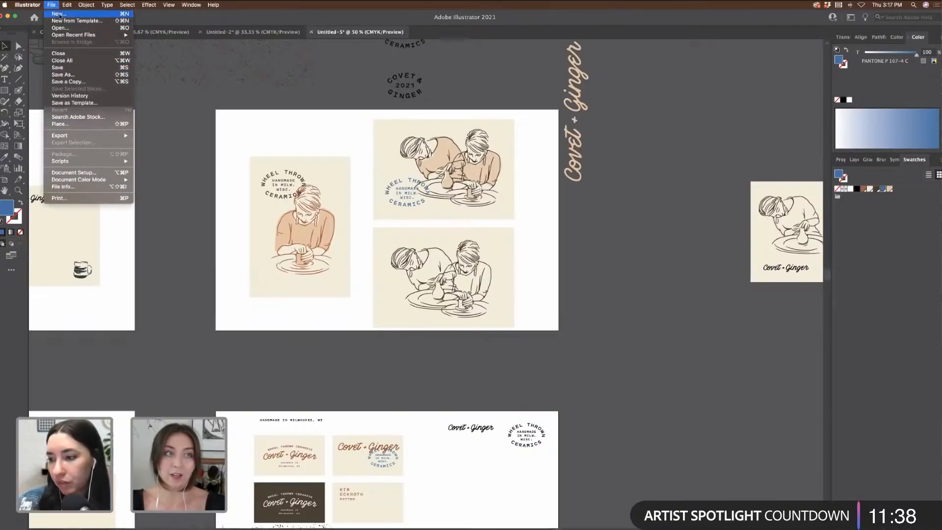
left_click(60, 14)
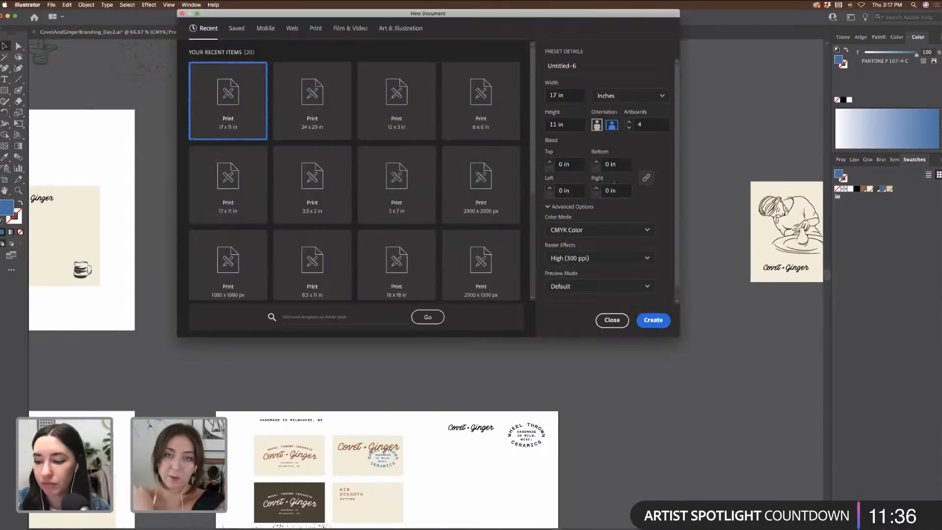
left_click(629, 122)
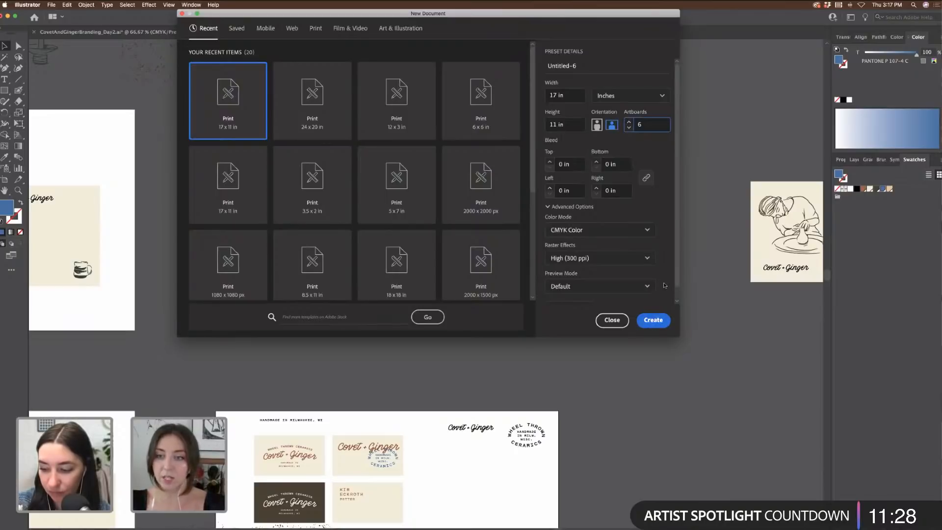
left_click(653, 320)
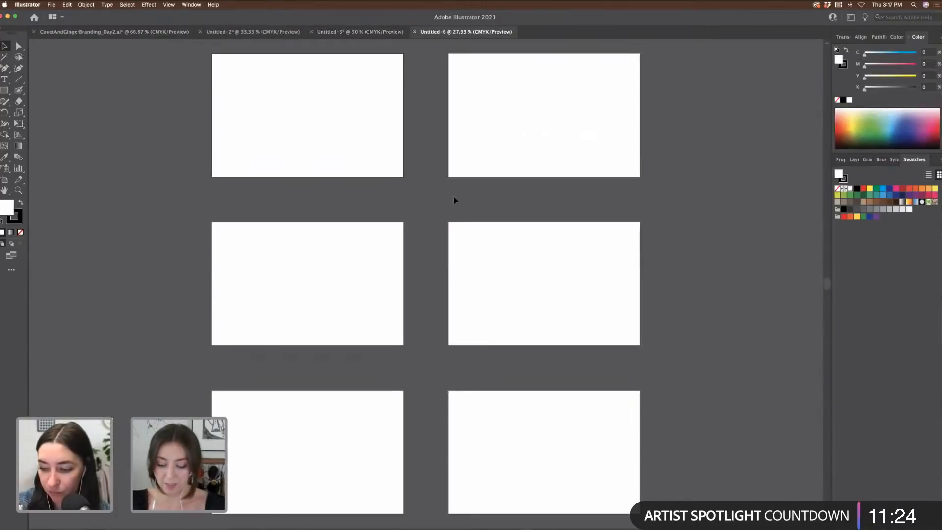
Step: Copy the Covet + Ginger logo variations from the branding file onto Untitled-6's first artboard
key("super+minus")
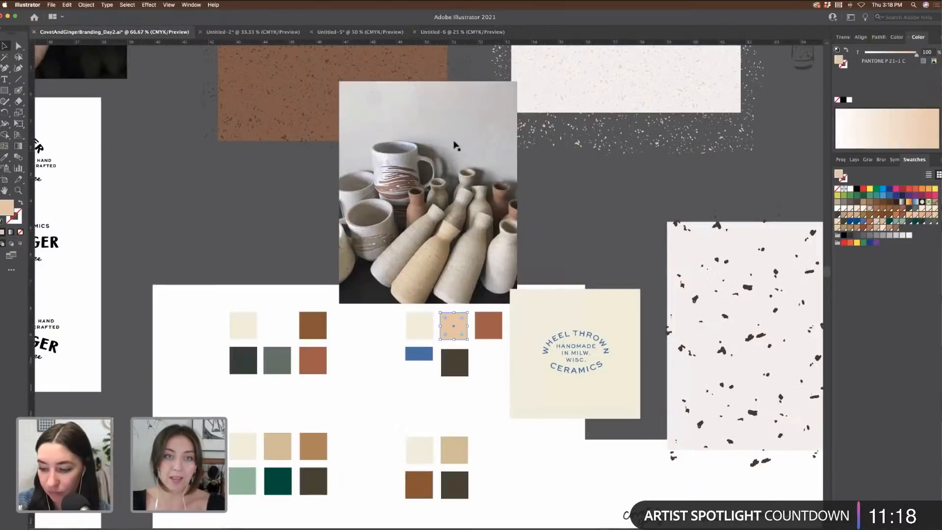
key("super+minus")
scroll(529, 221, "left", 8)
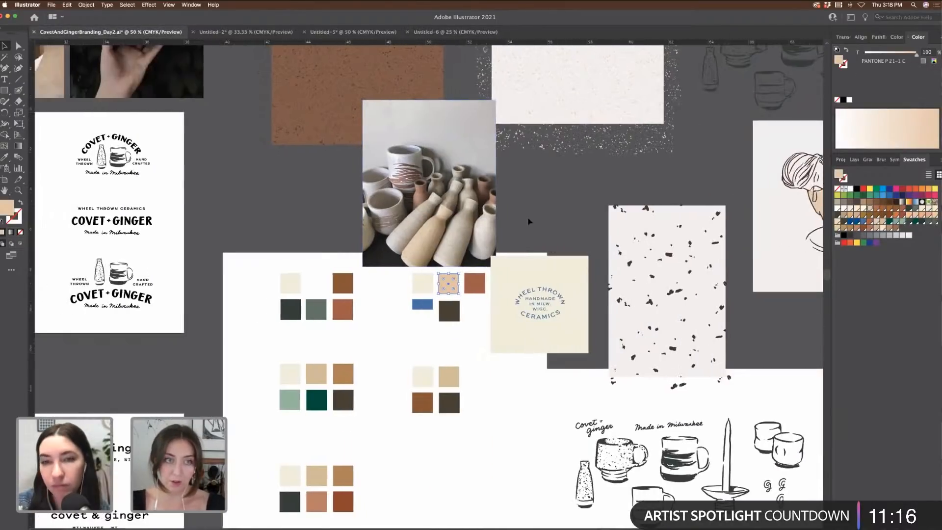
scroll(529, 221, "left", 8)
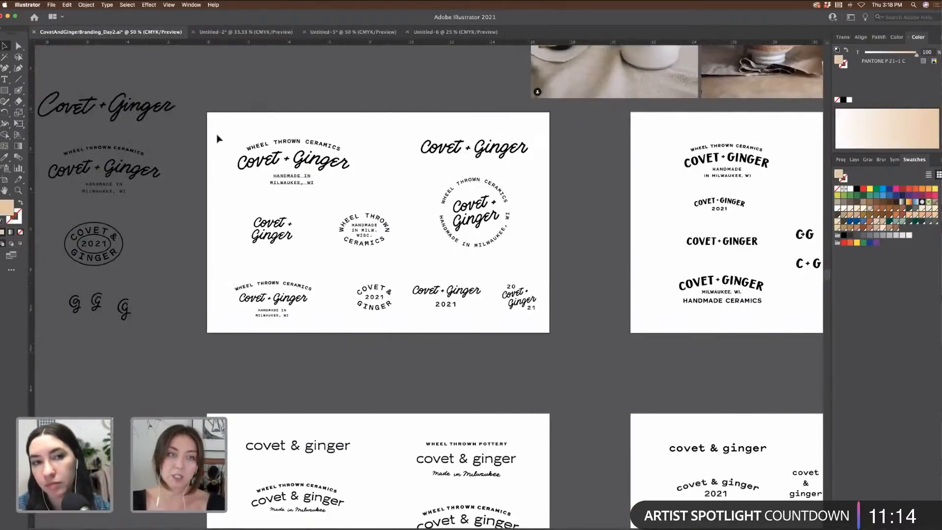
left_click_drag(217, 136, 545, 299)
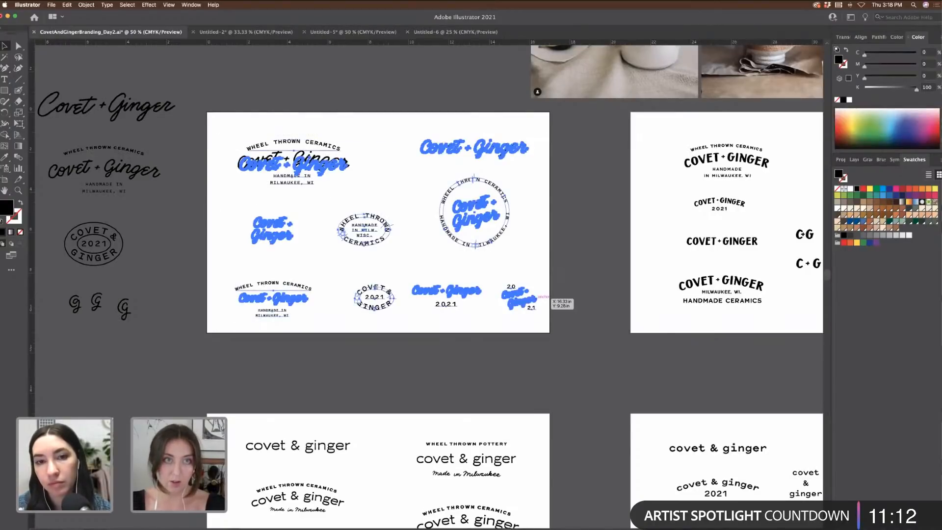
key("super+c")
left_click(455, 32)
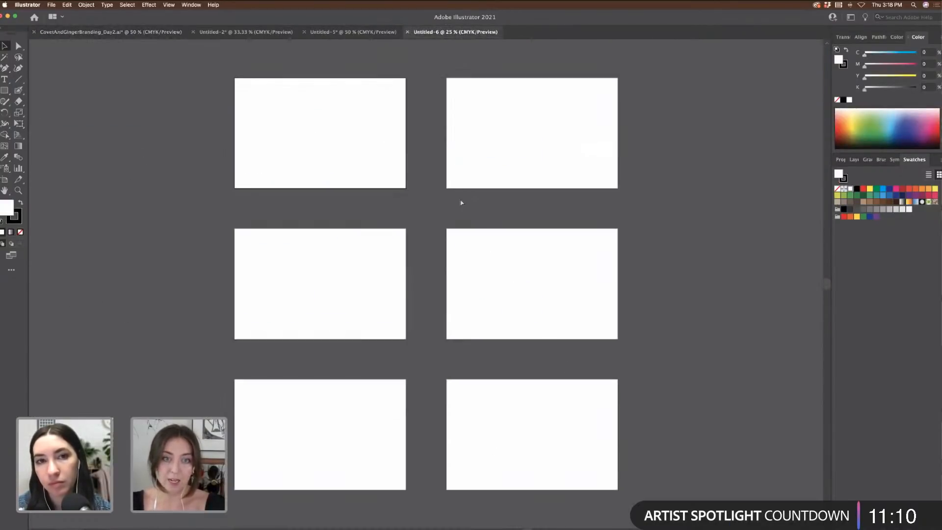
key("super+v")
left_click_drag(457, 267, 352, 114)
key("super+equal")
key("super+equal")
scroll(467, 140, "up", 5)
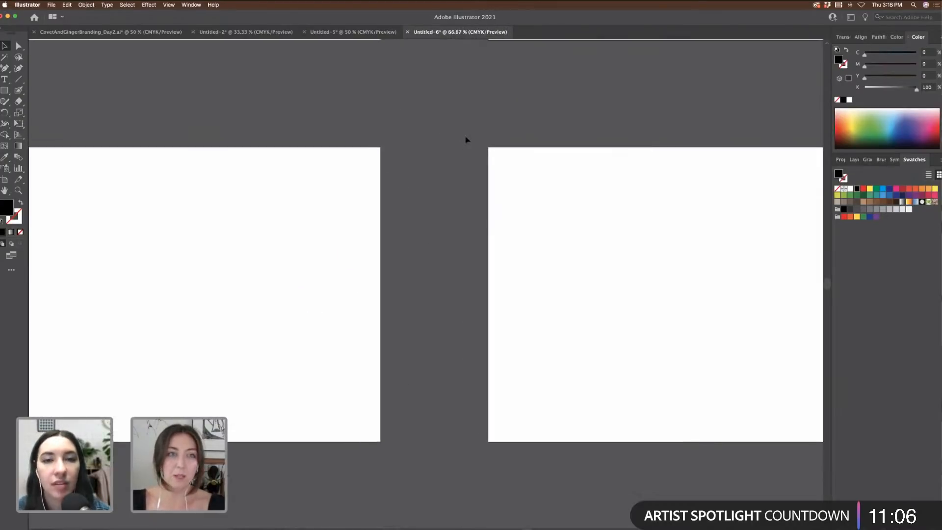
Step: Move the two logos dated 2021 off the artboard onto the pasteboard
scroll(575, 168, "left", 5)
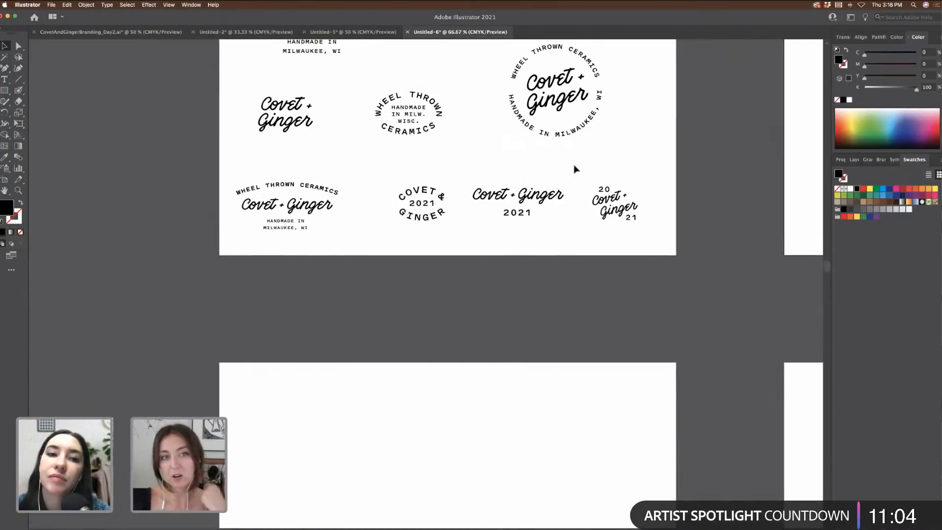
scroll(574, 168, "up", 3)
scroll(599, 175, "right", 2)
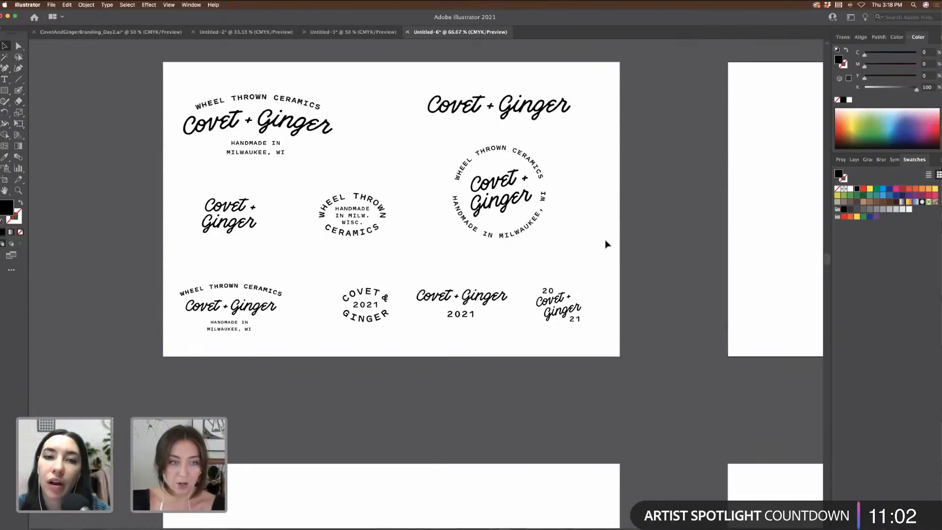
left_click_drag(604, 348, 415, 277)
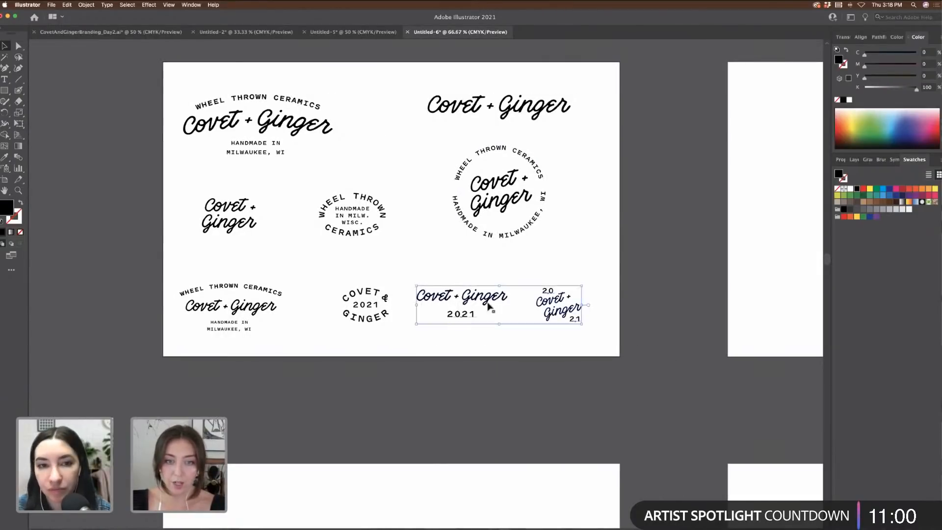
left_click_drag(496, 302, 100, 254)
Step: Place the Wheel Thrown Ceramics lockup at lower right; move the top-left lockup and circular badge off-artboard
left_click_drag(322, 372, 320, 362)
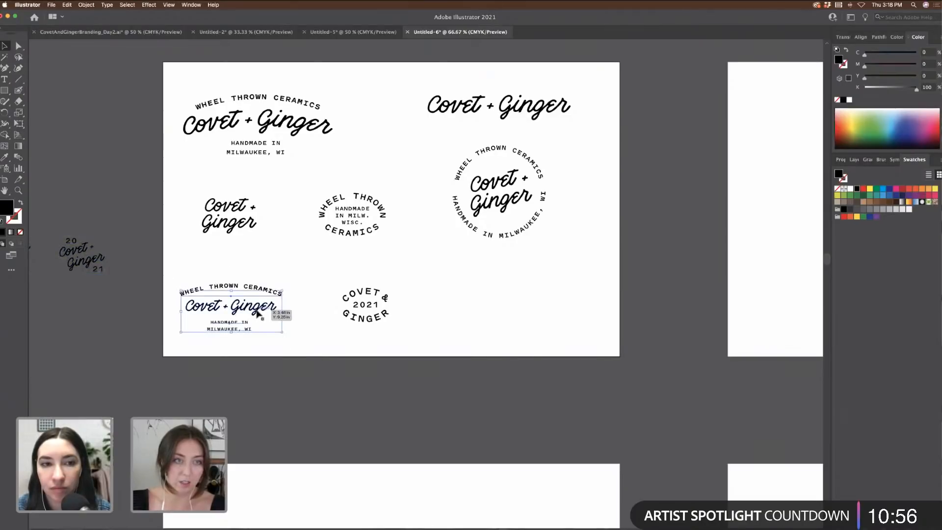
left_click_drag(257, 313, 412, 143)
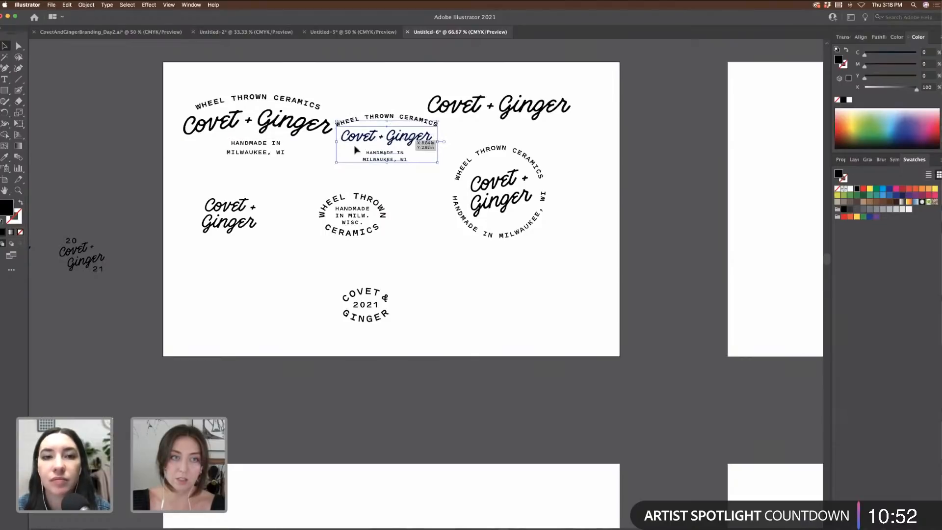
left_click_drag(371, 119, 528, 281)
left_click_drag(165, 92, 376, 185)
left_click_drag(319, 137, 77, 124)
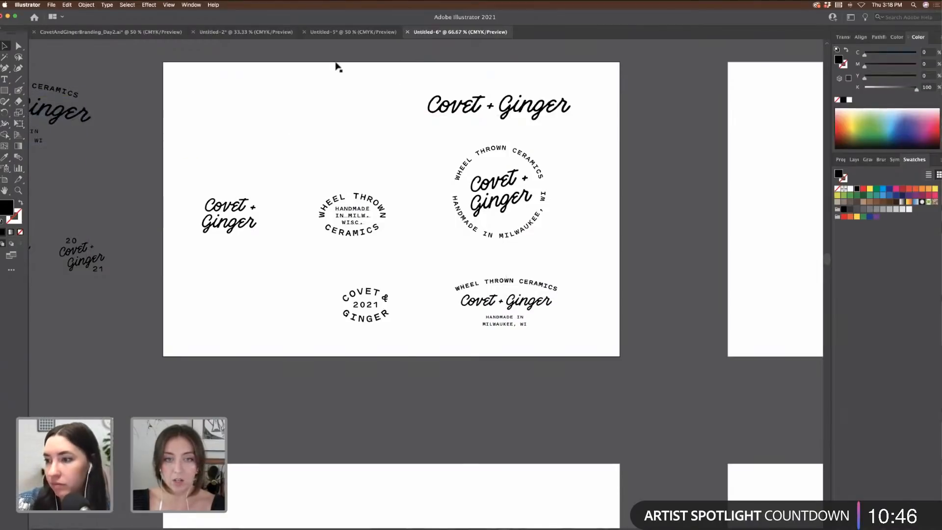
left_click(524, 228)
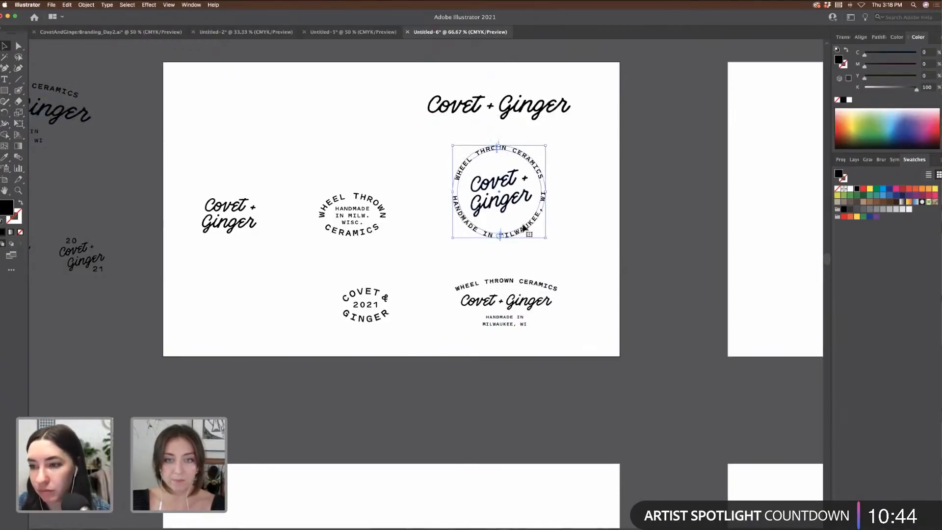
left_click_drag(535, 231, 94, 400)
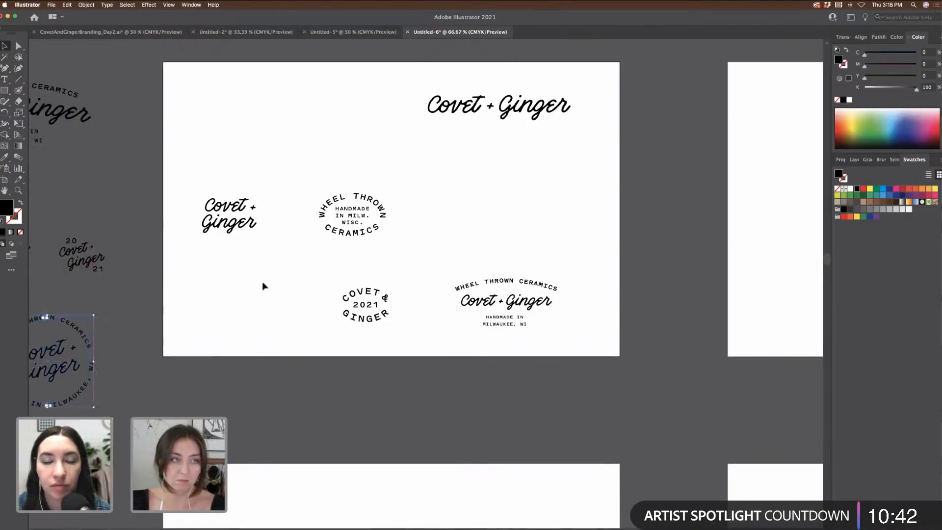
Step: Enlarge the lower-right Wheel Thrown Ceramics lockup
left_click(263, 284)
left_click_drag(309, 183, 562, 337)
left_click_drag(560, 287, 596, 265)
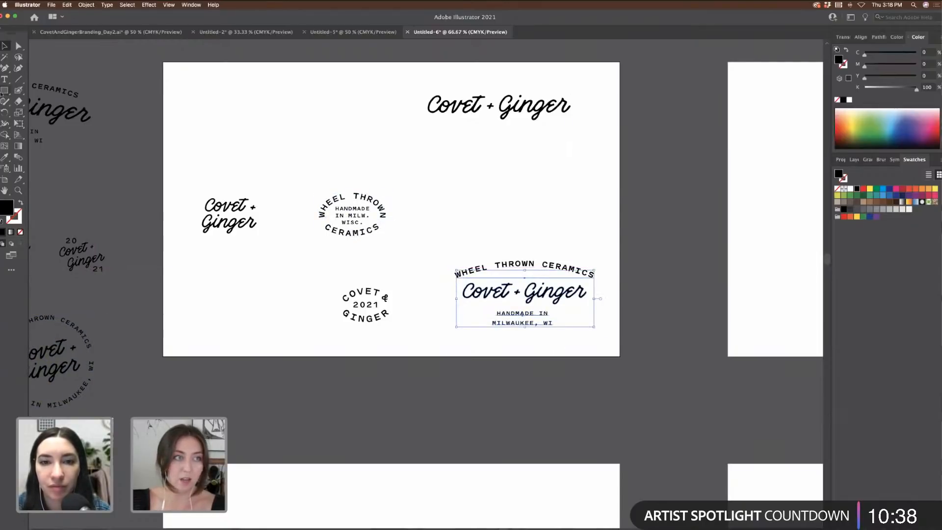
left_click(5, 90)
left_click(35, 91)
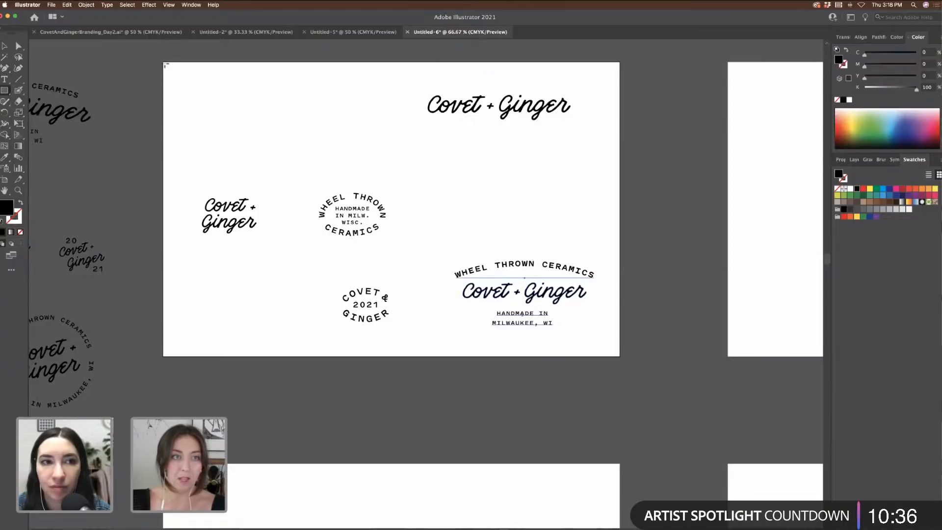
Step: Stack three black rectangles down the artboard's left side, then return to Untitled-5
mouse_move(164, 62)
left_mouse_down()
mouse_move(240, 115)
mouse_move(364, 149)
mouse_move(377, 163)
left_mouse_up()
key("v")
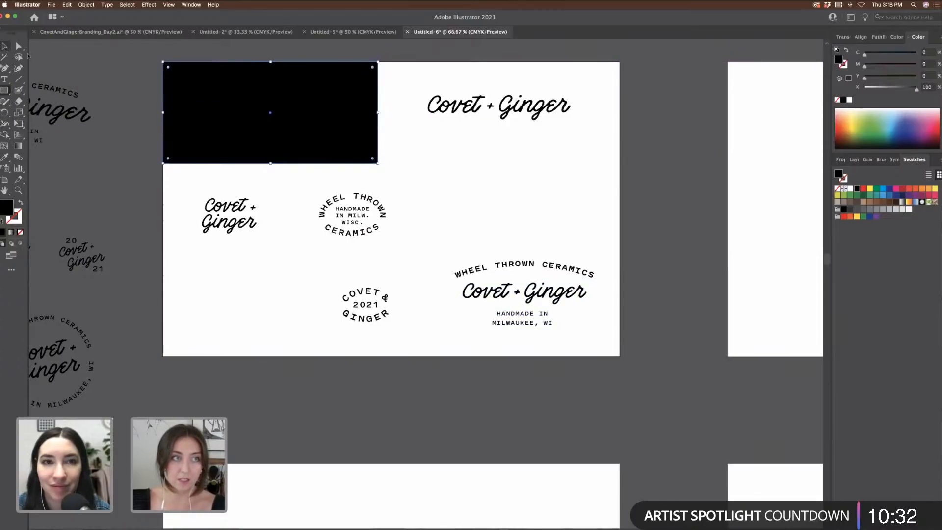
mouse_move(237, 101)
left_mouse_down()
mouse_move(241, 210)
mouse_move(232, 201)
left_mouse_up()
left_click_drag(238, 238, 240, 289)
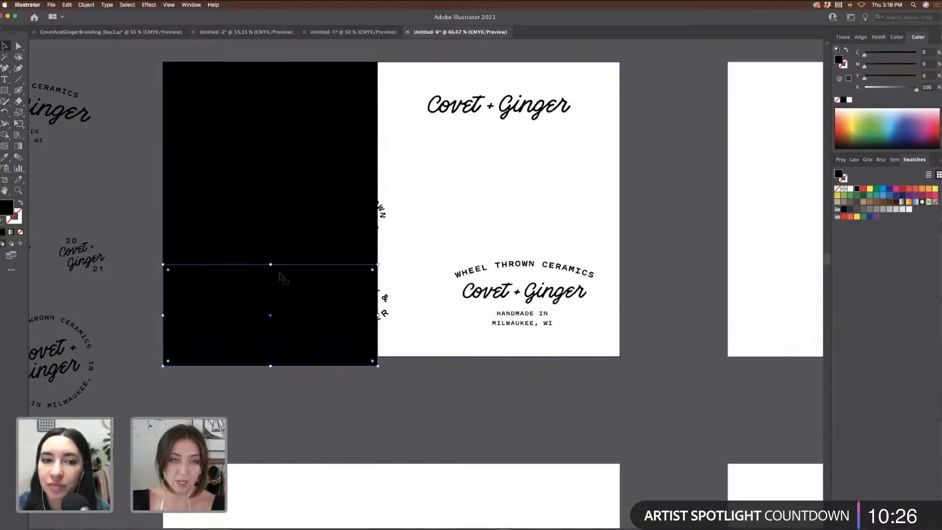
left_click(308, 222, "shift")
left_click(300, 124, "shift")
left_click_drag(273, 368, 273, 360)
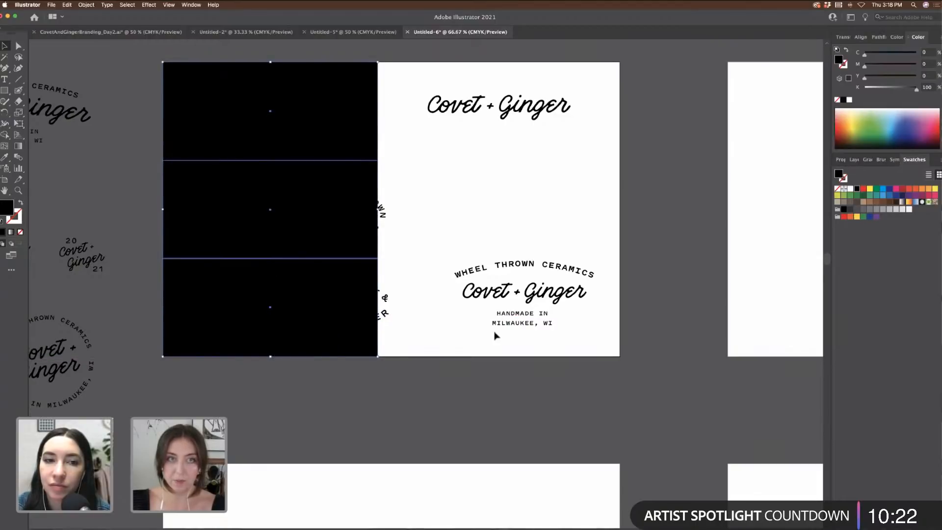
left_click(496, 333)
left_click(354, 33)
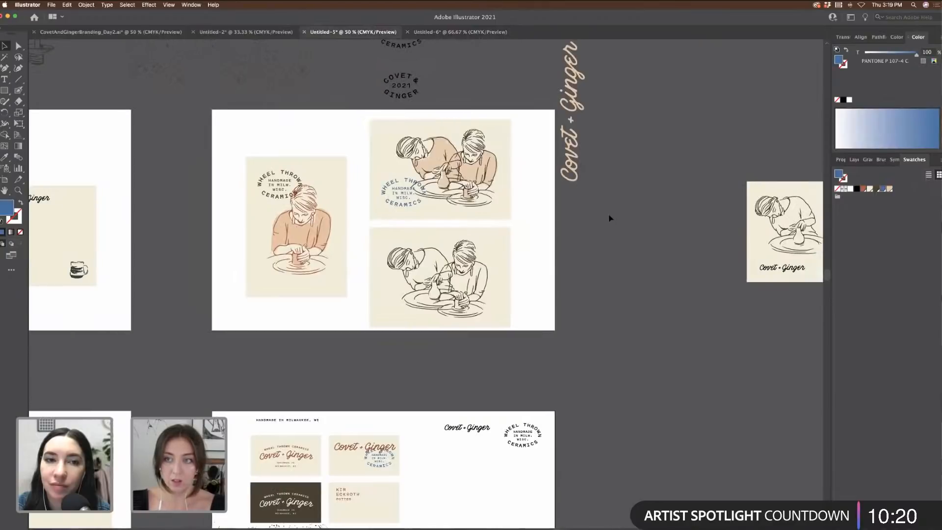
Step: Copy the colour palette swatches from the branding file and paste them onto the logo board
scroll(610, 216, "right", 5)
scroll(610, 216, "down", 3)
scroll(610, 216, "left", 6)
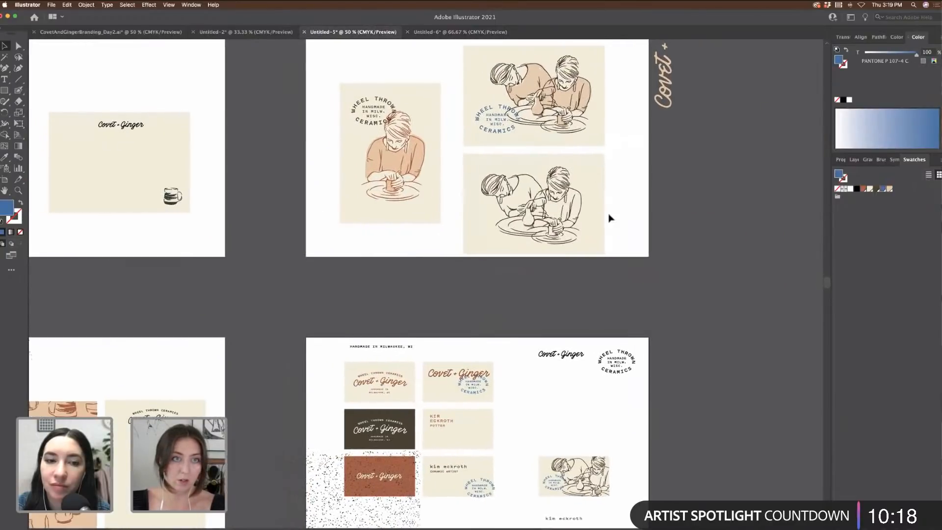
scroll(608, 215, "up", 4)
scroll(608, 215, "left", 3)
left_click(247, 32)
left_click(108, 32)
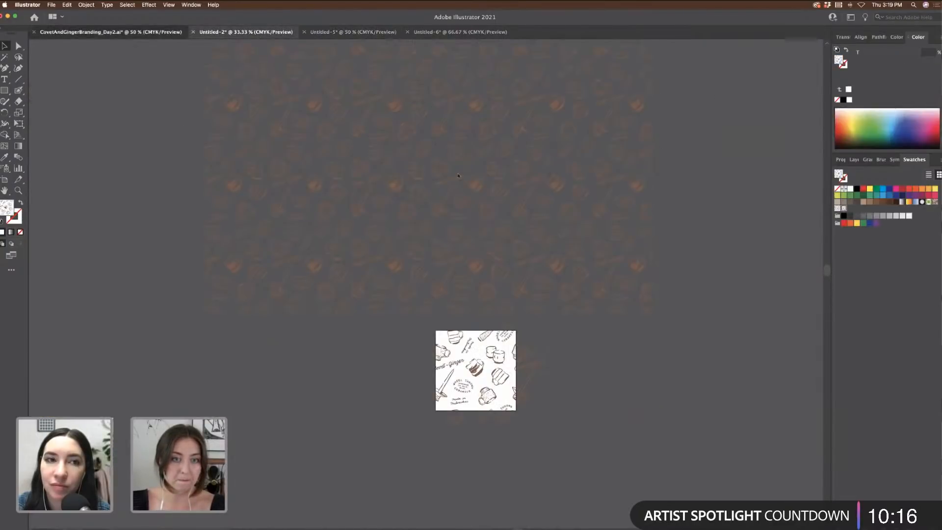
scroll(591, 259, "right", 10)
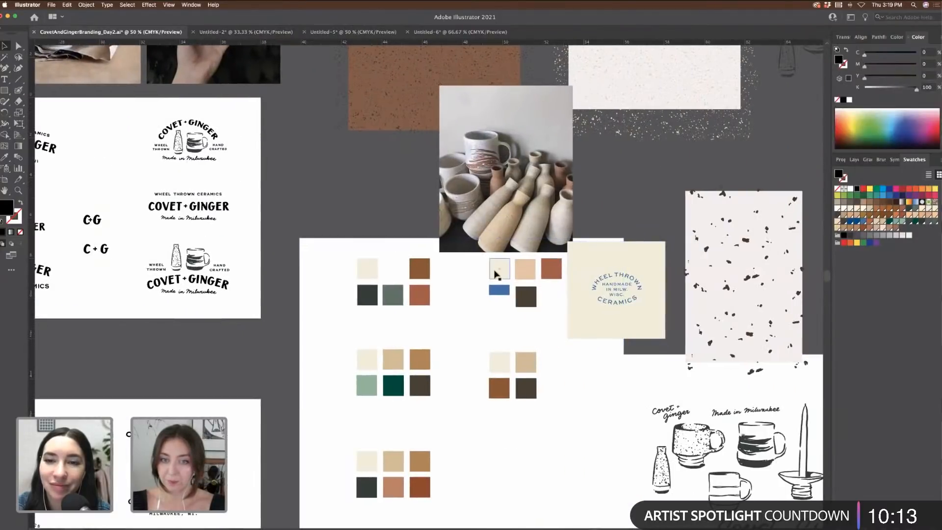
left_click(495, 273)
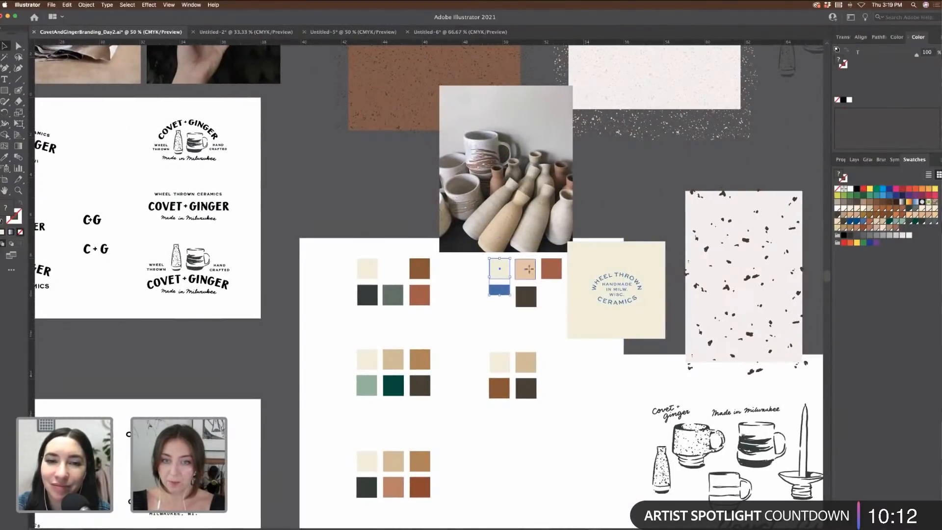
key("super+c")
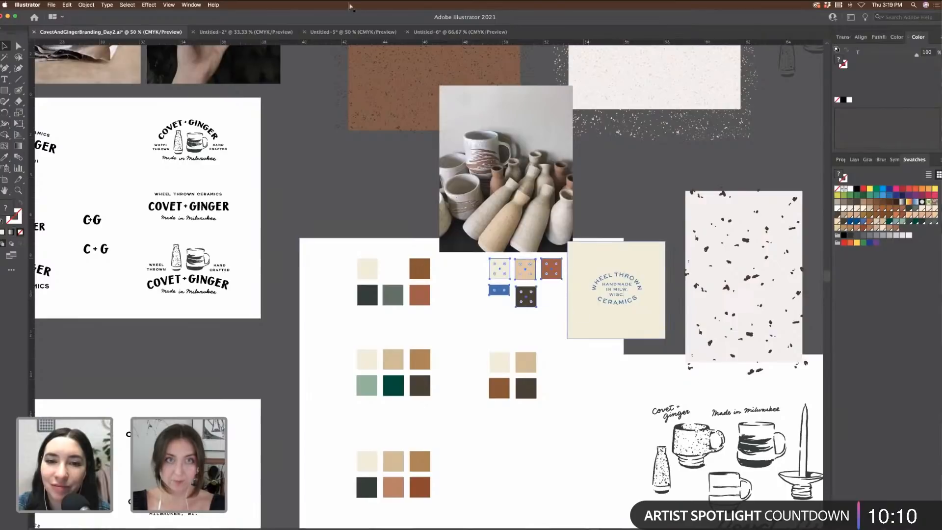
left_click(426, 31)
key("super+v")
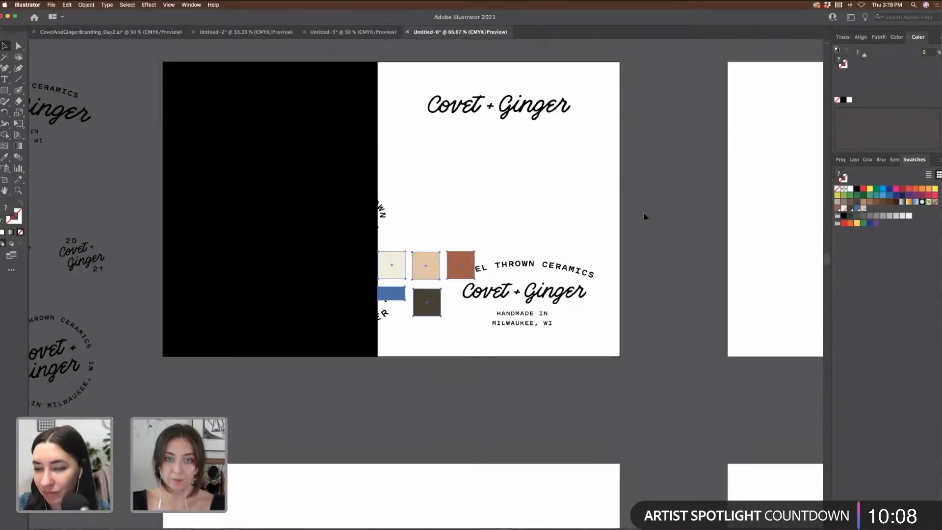
left_click_drag(458, 264, 543, 192)
Step: Fill the three black rectangles cream, peach and rust, then move the swatches aside
left_click(311, 122)
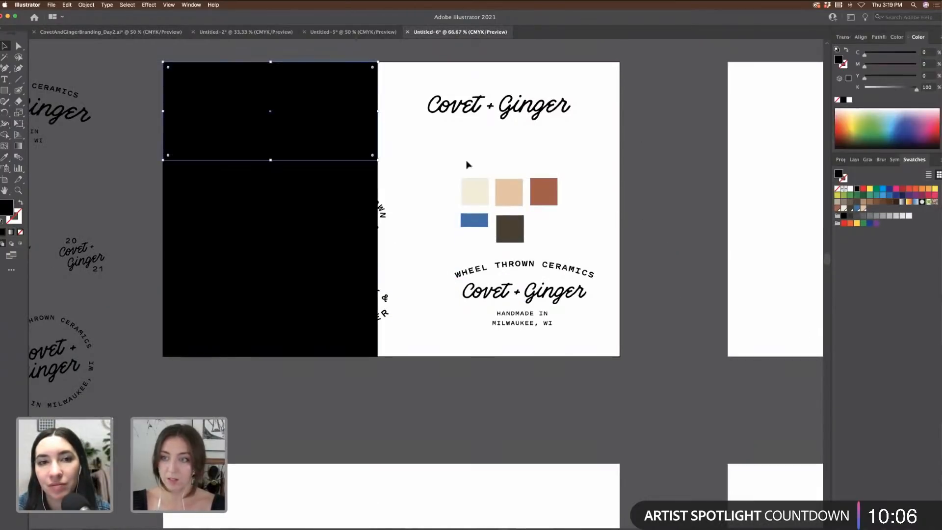
left_click(844, 209)
left_click(270, 210)
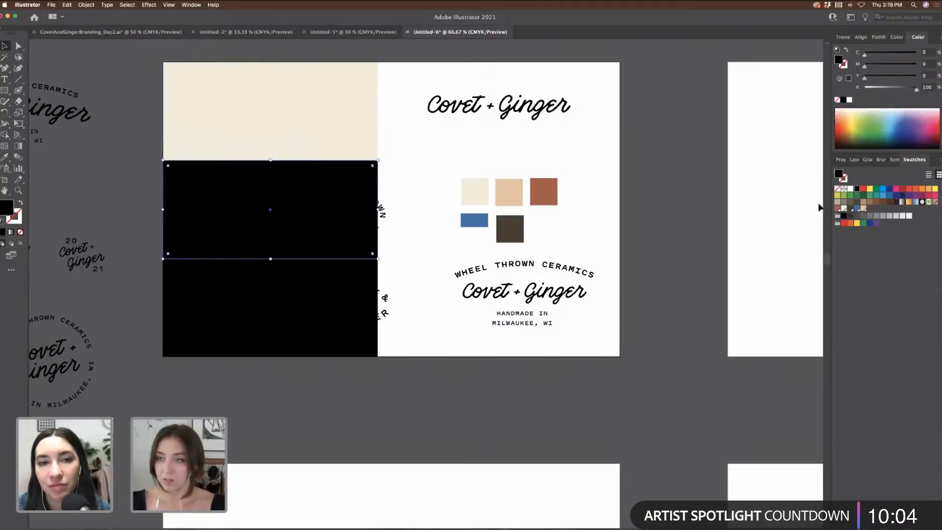
left_click(865, 210)
left_click(342, 290)
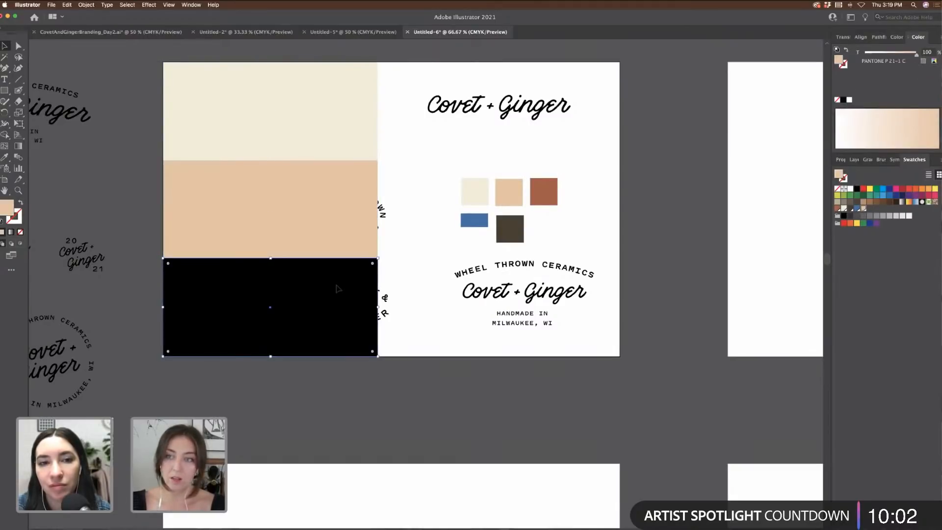
left_click(840, 209)
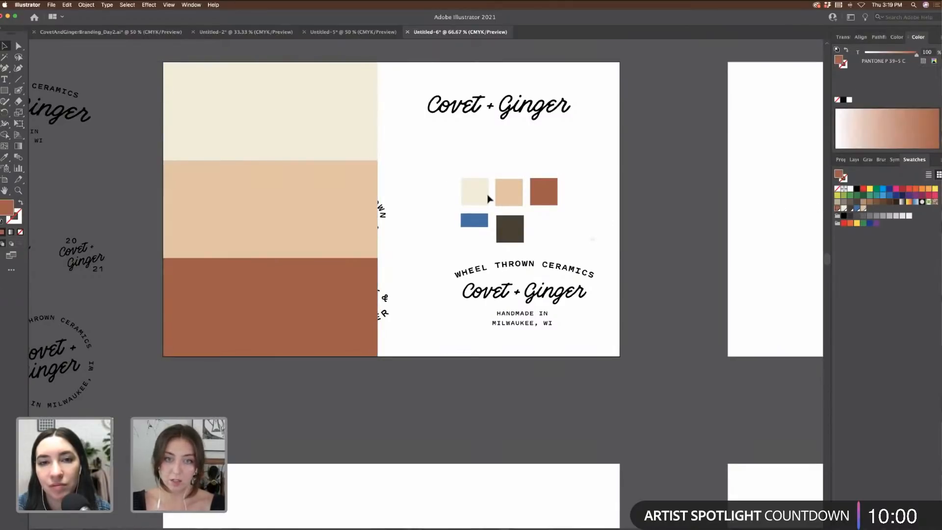
left_click_drag(479, 195, 661, 200)
Step: Send the three coloured rectangles behind the logos
left_click(326, 135)
left_click(330, 231, "shift")
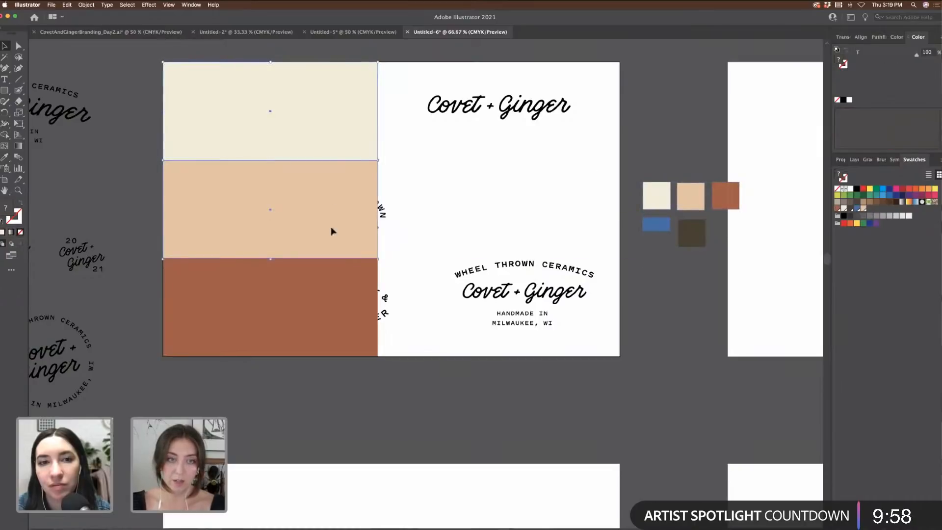
left_click(330, 275, "shift")
key("super+shift+bracketleft")
left_click(421, 242)
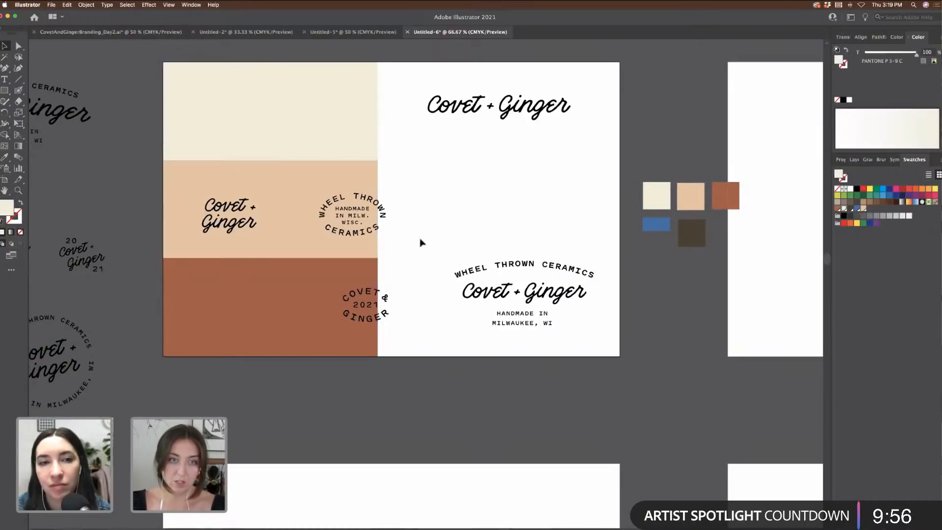
Step: Move the Wheel Thrown and Covet 2021 Ginger badges onto the white half
left_click(353, 197)
left_click_drag(375, 205, 502, 197)
left_click(366, 305, "shift")
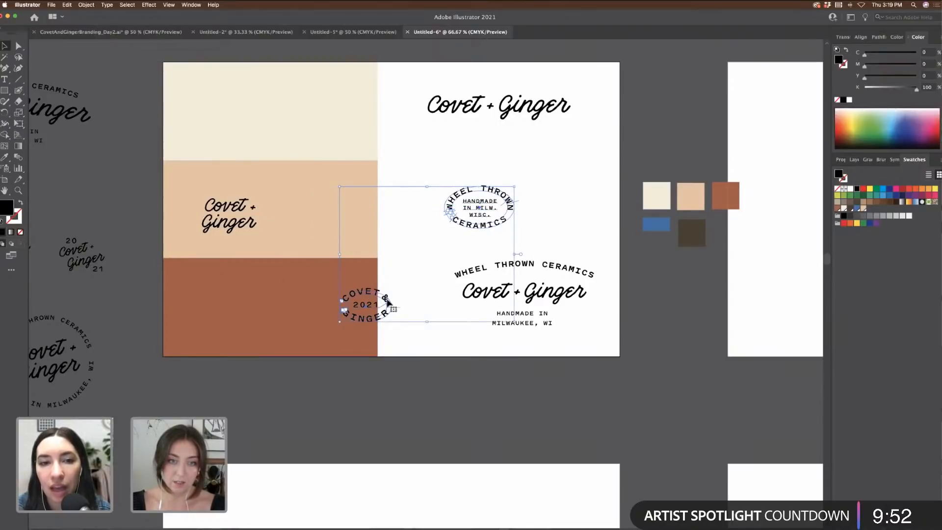
left_click_drag(384, 296, 433, 234)
left_click_drag(589, 190, 561, 192)
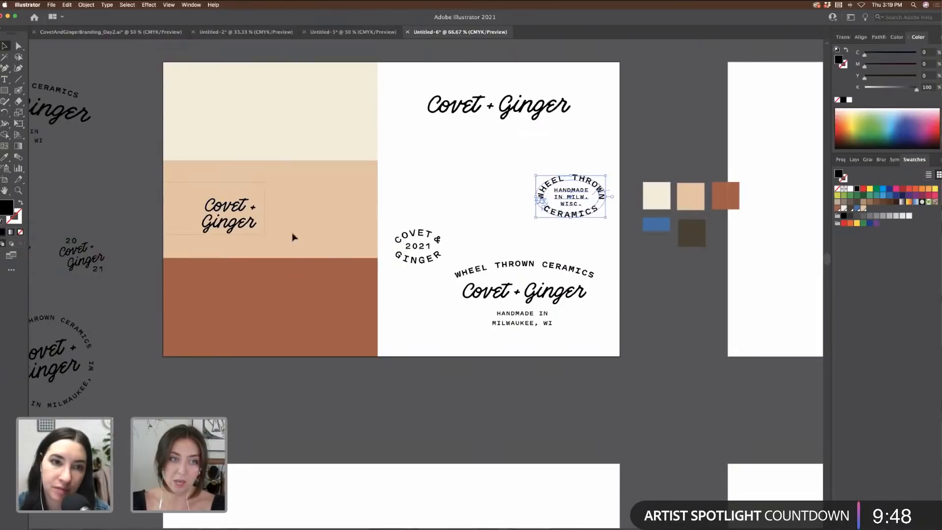
left_click_drag(292, 237, 292, 238)
left_click(249, 217, "shift")
Step: Move the Covet + Ginger wordmark onto the cream block and colour it the palette blue
left_click(132, 188)
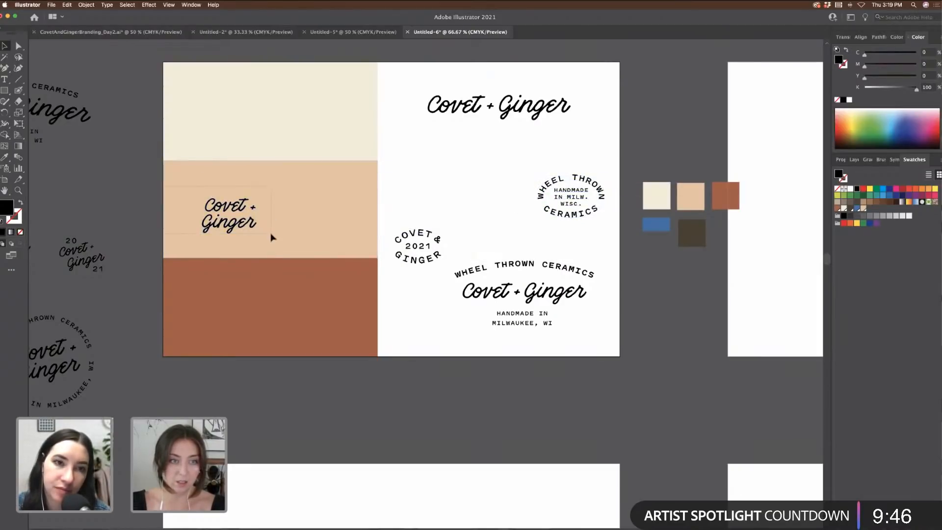
left_click_drag(248, 228, 501, 196)
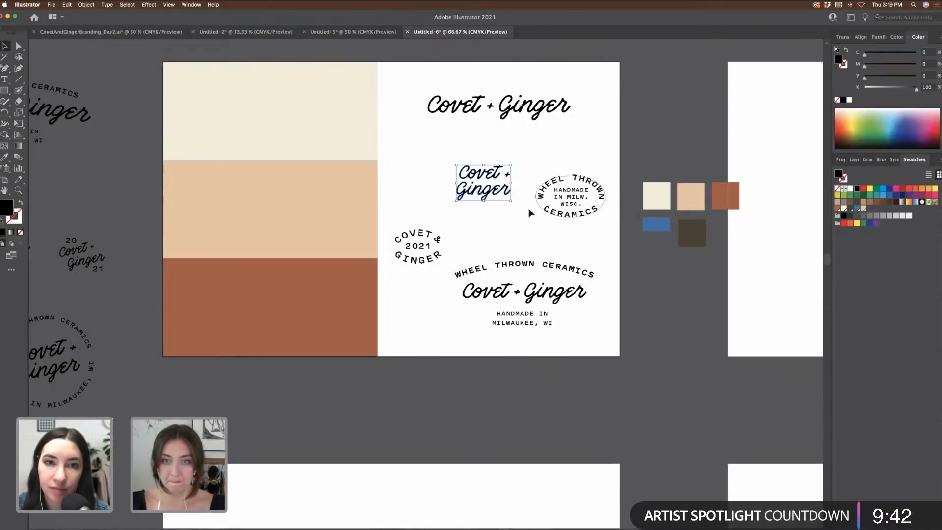
left_click_drag(470, 101, 329, 99)
left_click(5, 157)
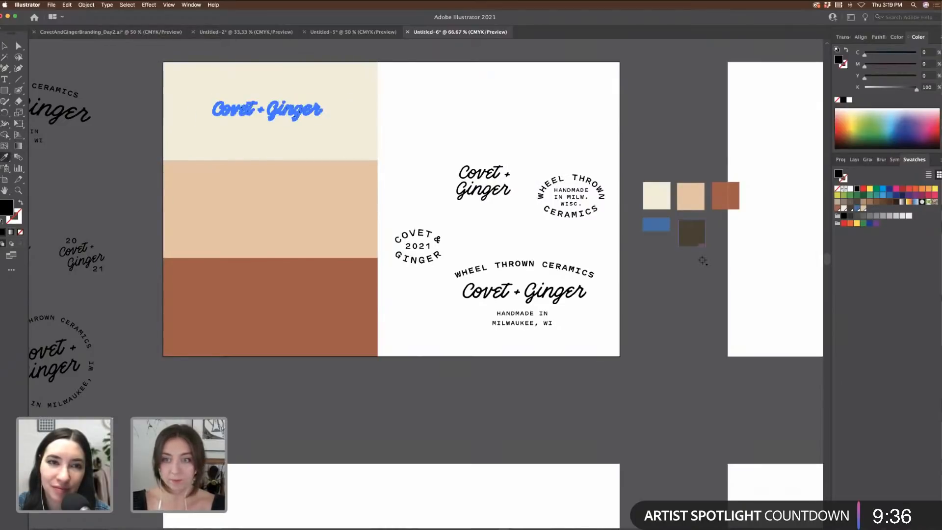
left_click(657, 226)
Step: Place the stacked Covet + Ginger logo on the peach block and colour it terracotta
left_click(504, 126)
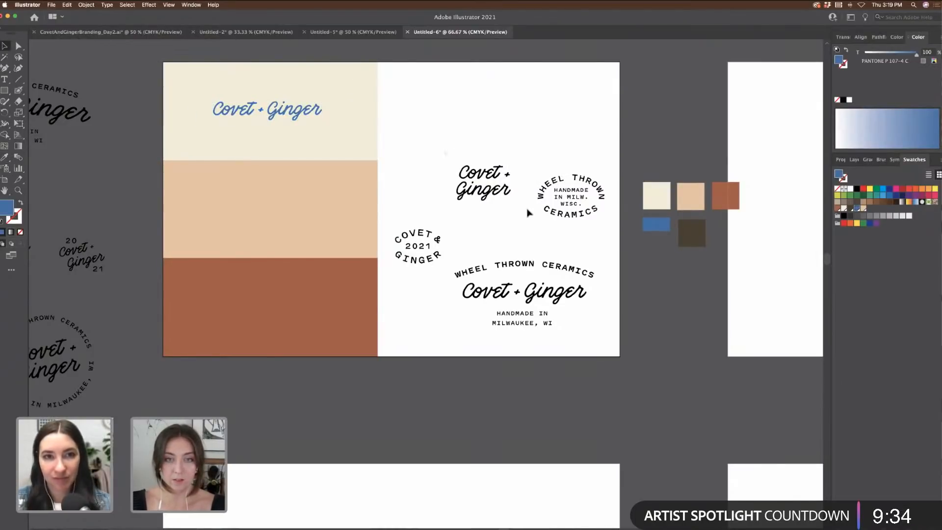
left_click_drag(506, 198, 284, 223)
left_click(6, 158)
left_click(657, 195)
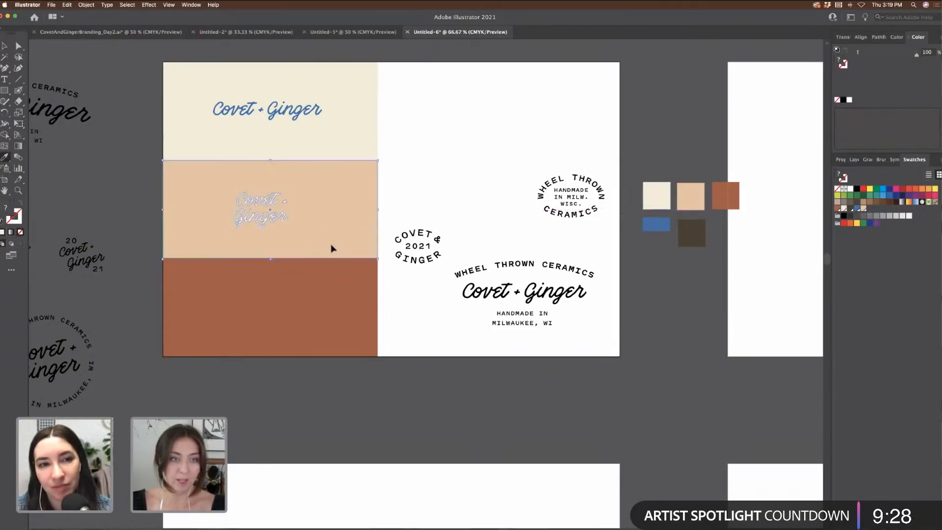
left_click(720, 200)
key("v")
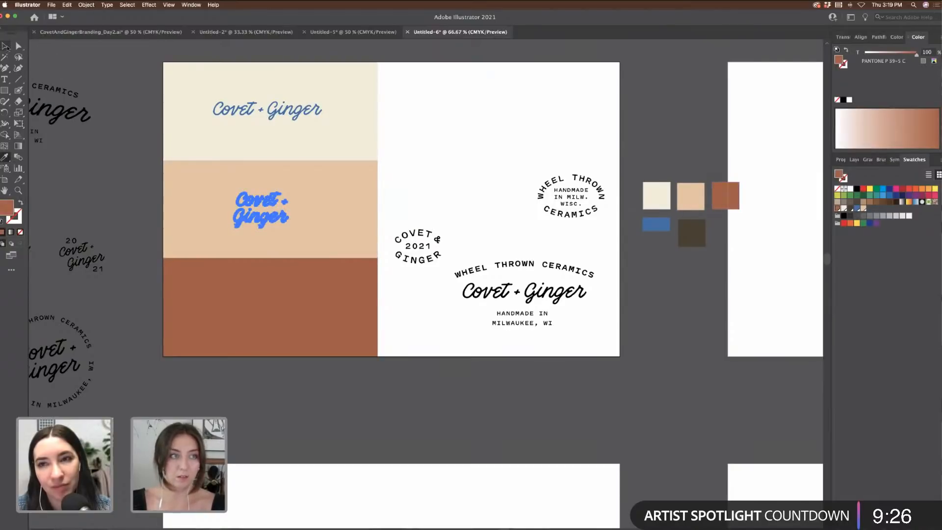
left_click(152, 101)
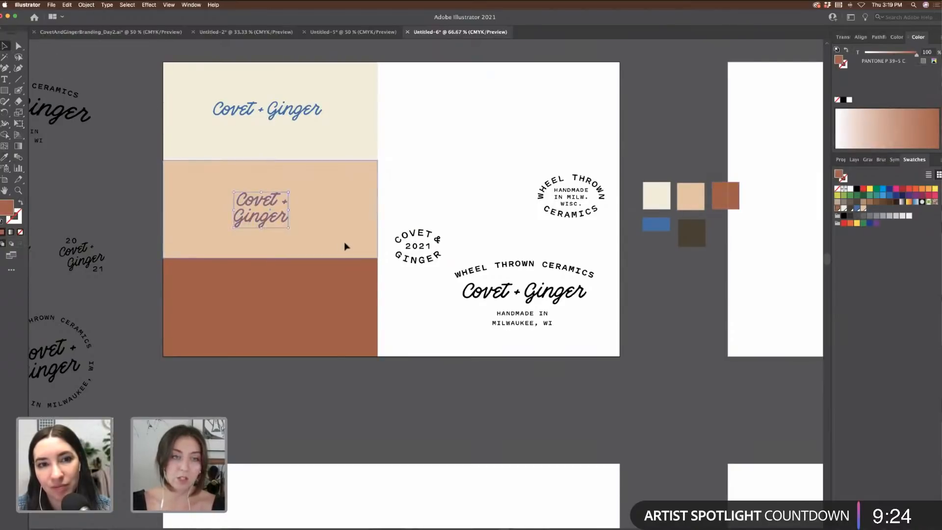
left_click_drag(283, 219, 285, 219)
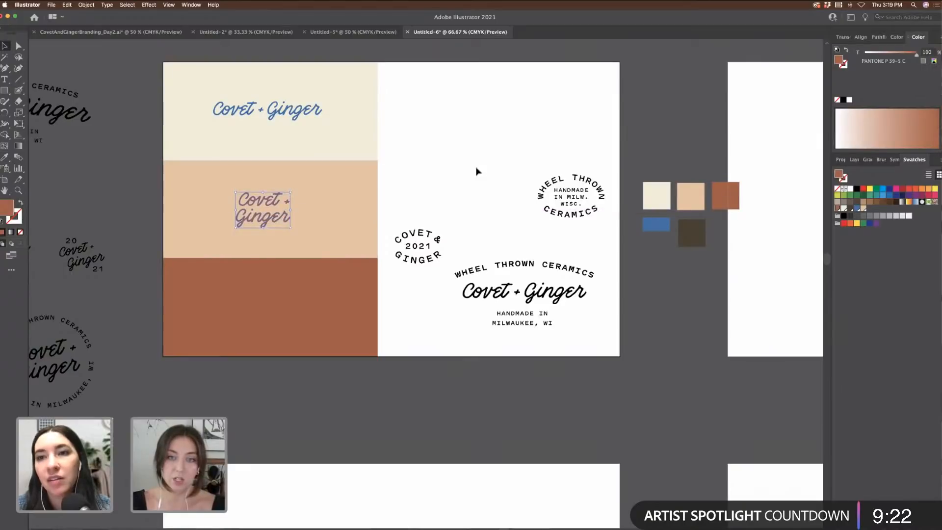
Step: Move the Wheel Thrown badge onto the rust block with cream text, nudged up slightly
left_click(560, 195)
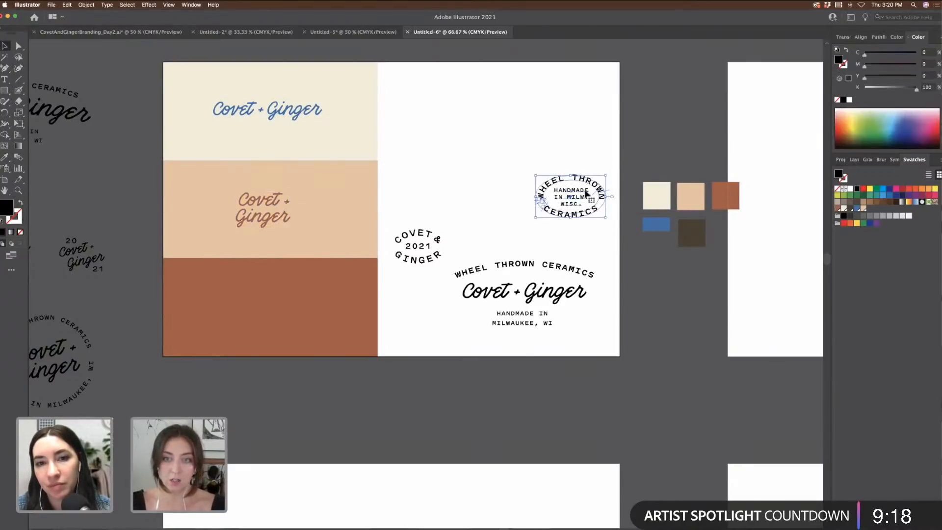
left_click_drag(587, 194, 284, 309)
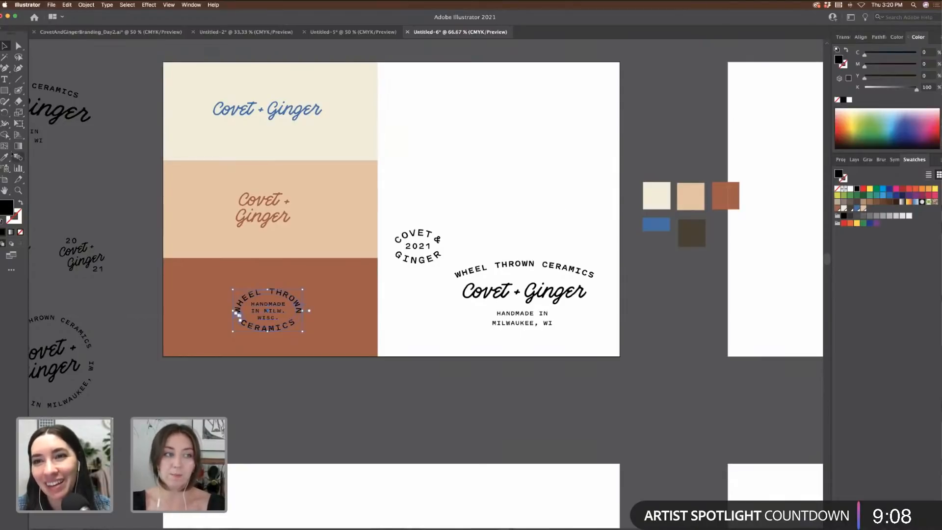
left_click(655, 195)
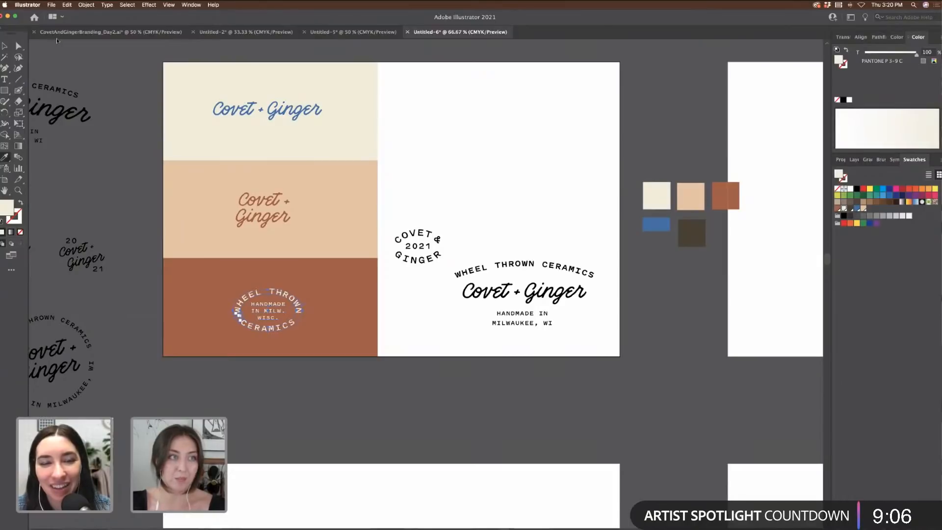
key("v")
left_click(367, 396)
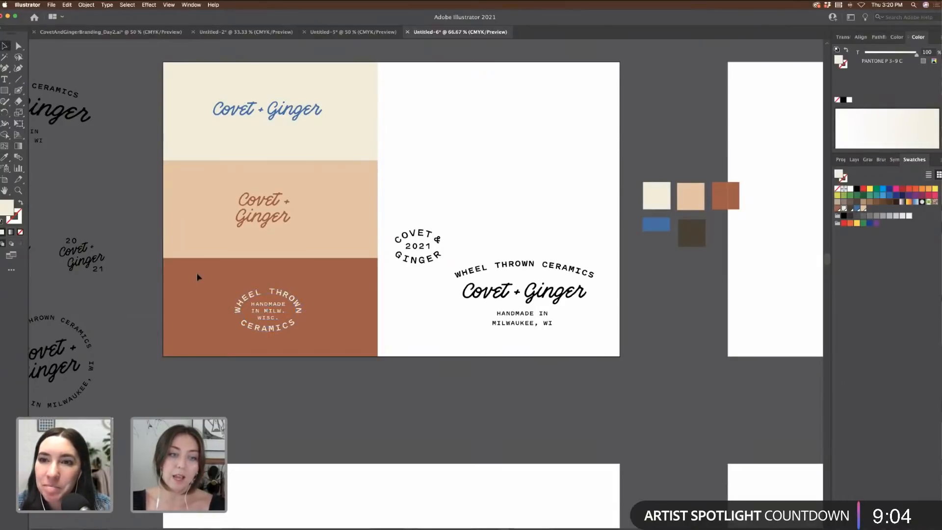
left_click(296, 310)
left_click_drag(298, 310, 299, 307)
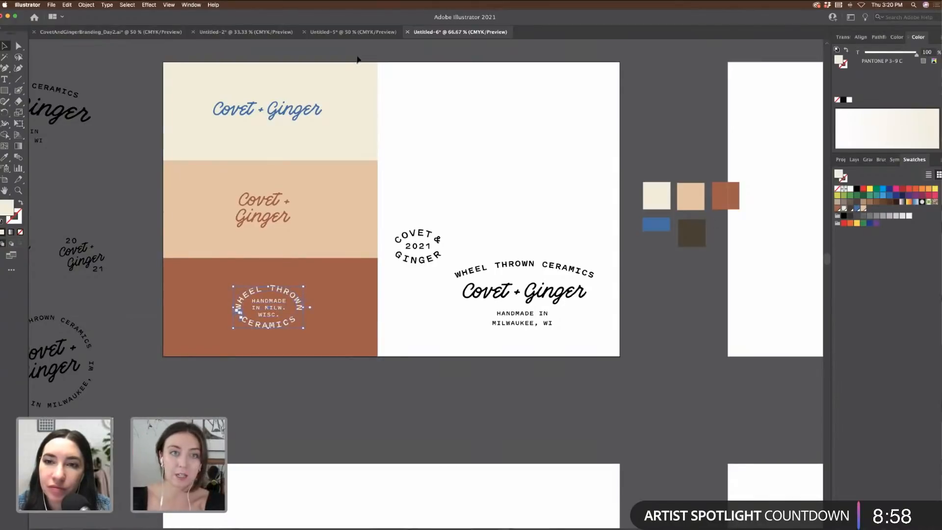
Step: Move the Covet & 2021 Ginger badge to the top and shift the lower logo lockup up
left_click(351, 34)
left_click(250, 33)
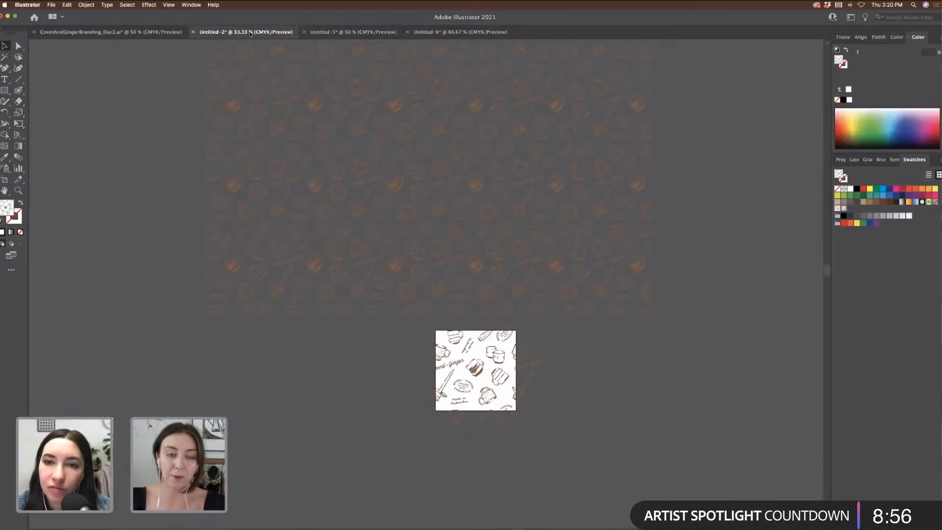
left_click(151, 32)
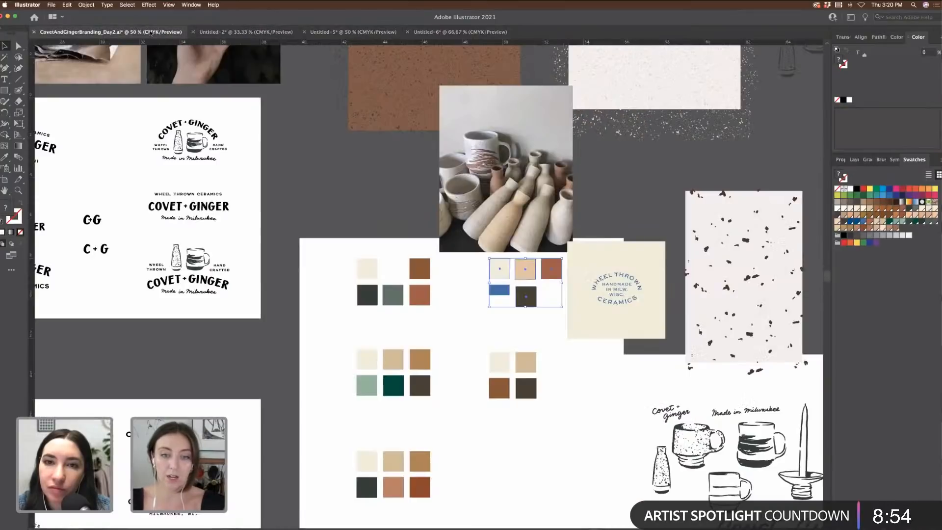
left_click(473, 32)
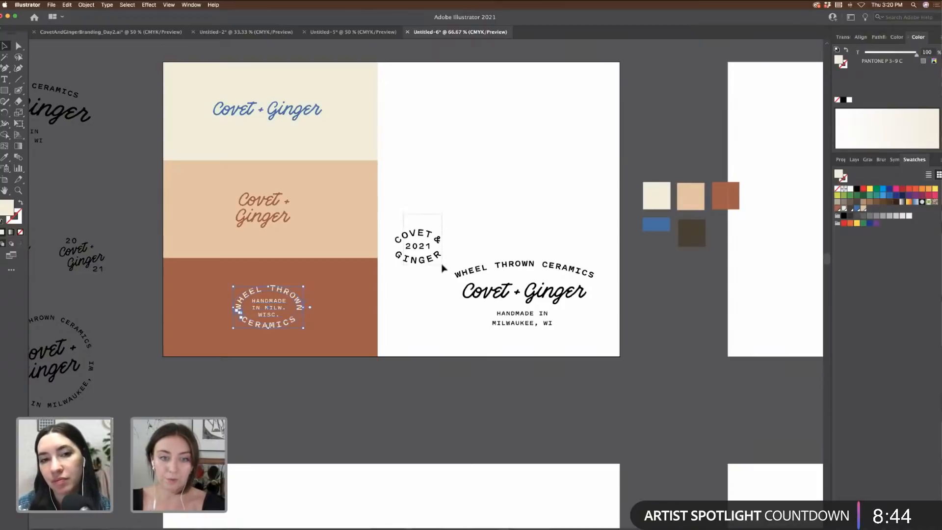
left_click_drag(440, 264, 532, 151)
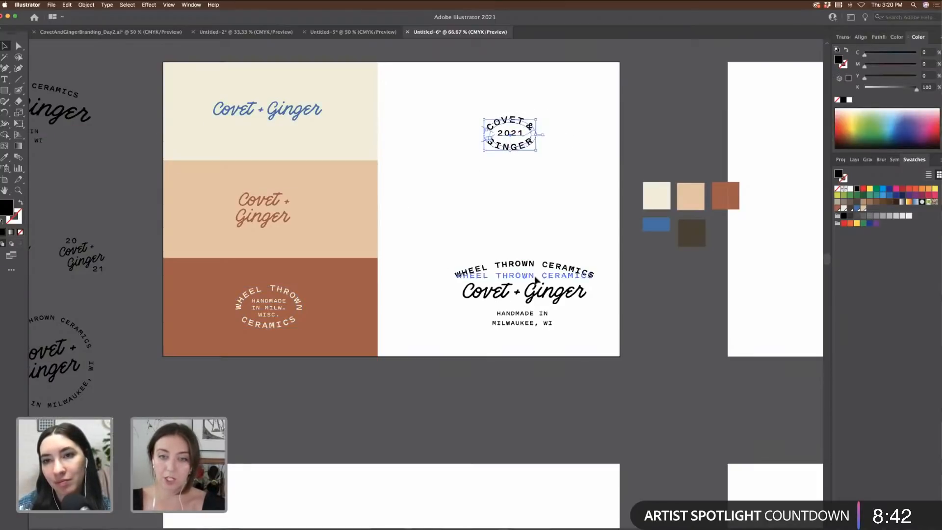
left_click_drag(561, 301, 585, 252)
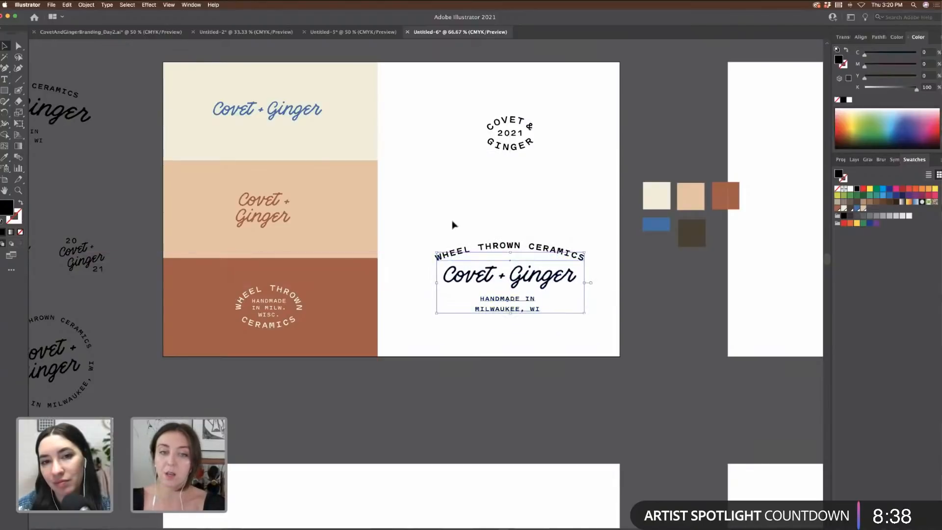
left_click_drag(549, 282, 549, 273)
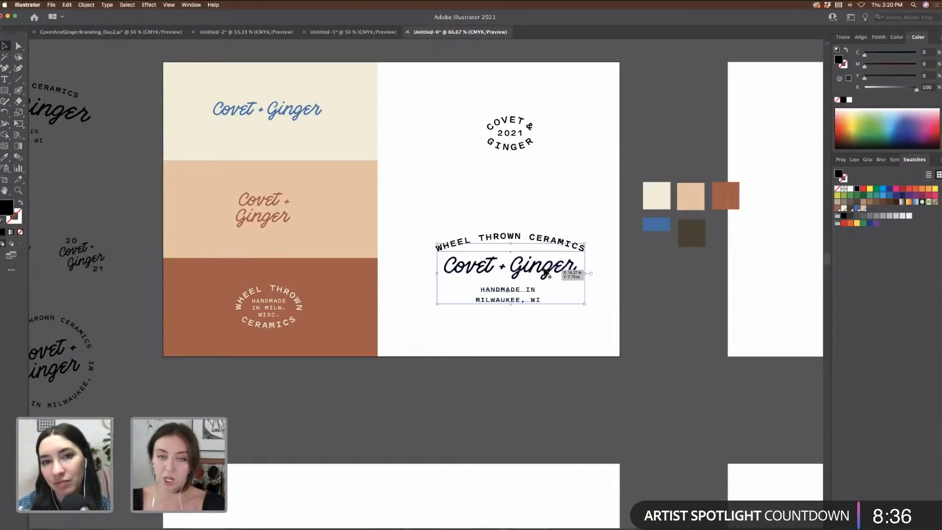
Step: Enlarge the badge and copy the peach rectangle behind the lower logo lockup
left_click_drag(465, 110, 574, 174)
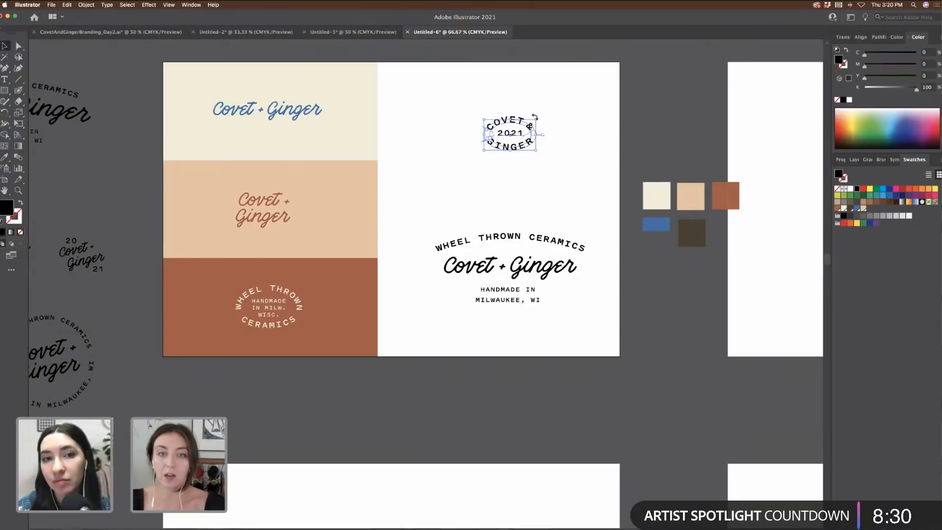
left_click_drag(538, 119, 554, 110)
key("super+shift+a")
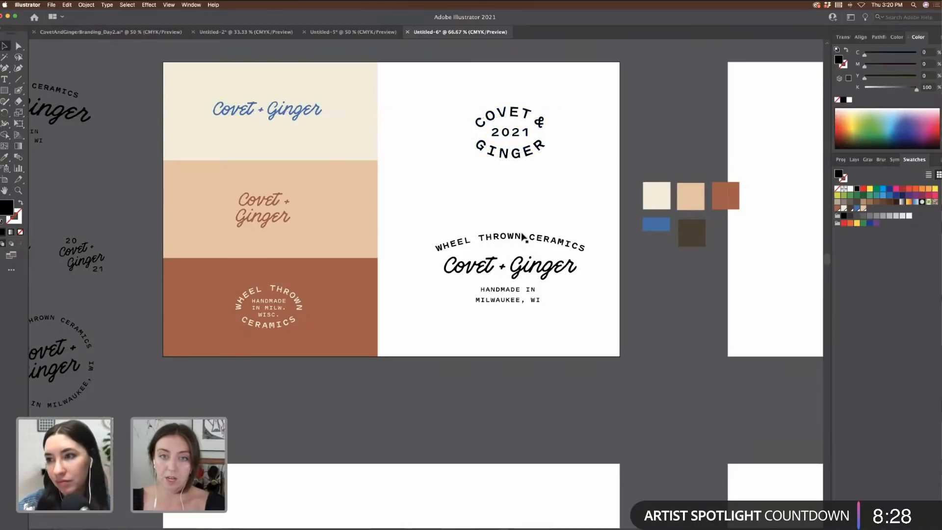
left_click(602, 332)
left_click_drag(346, 214, 623, 260)
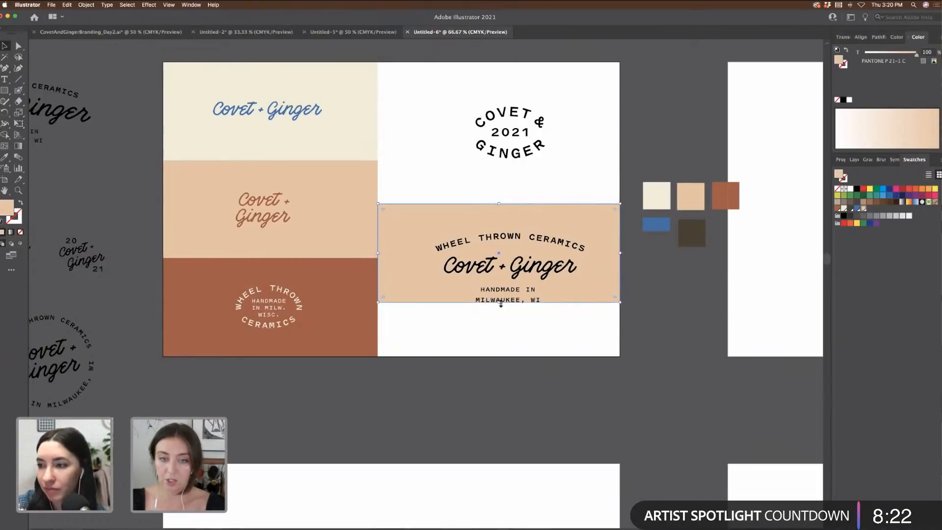
Step: Extend the band into a cream panel and duplicate it above as a dark brown panel
left_click_drag(501, 302, 468, 350)
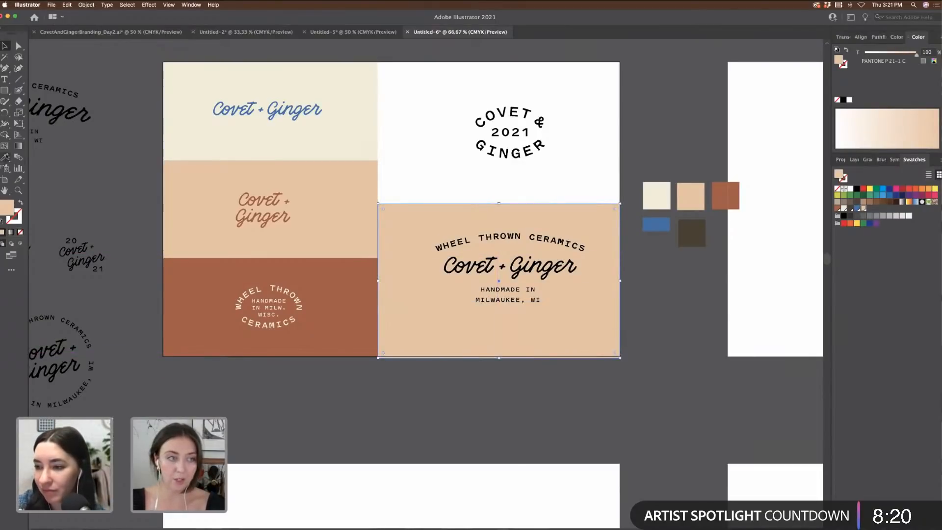
left_click(8, 159)
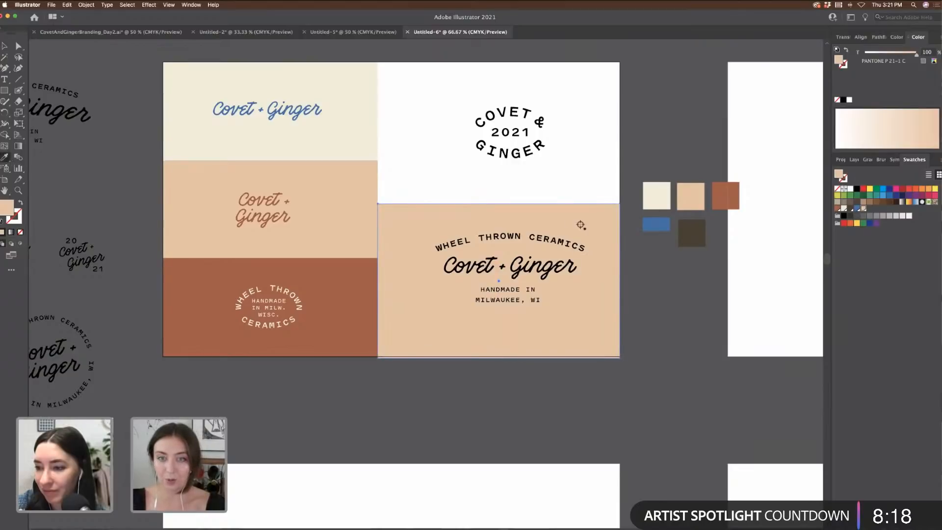
left_click(330, 132)
key("v")
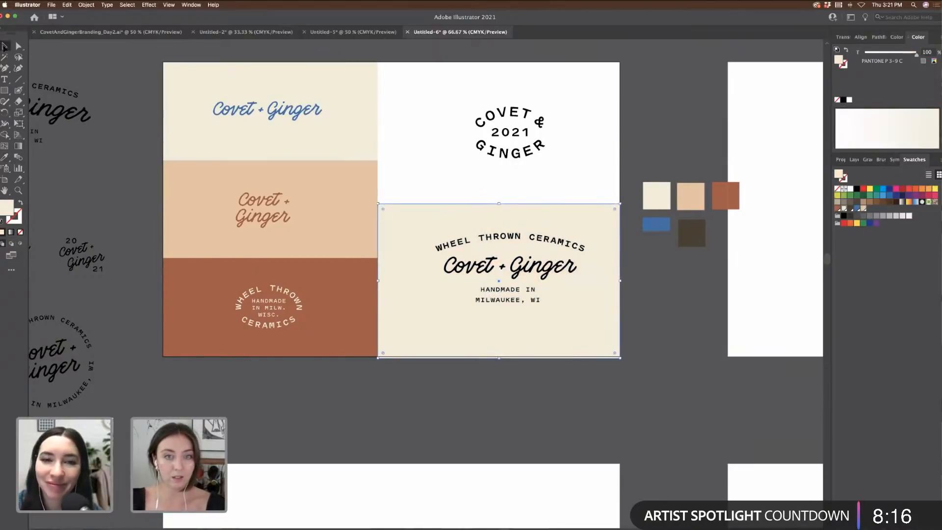
left_click_drag(405, 241, 404, 94)
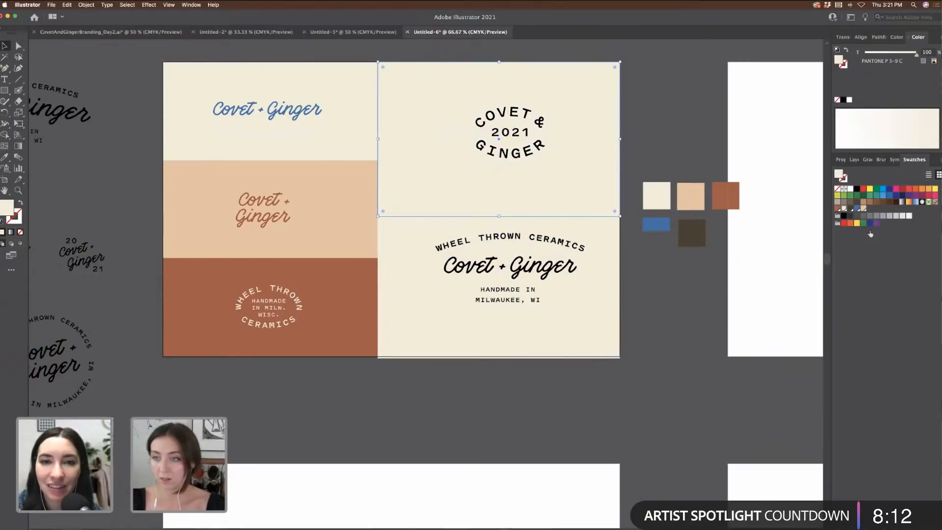
left_click(849, 210)
left_click(649, 163)
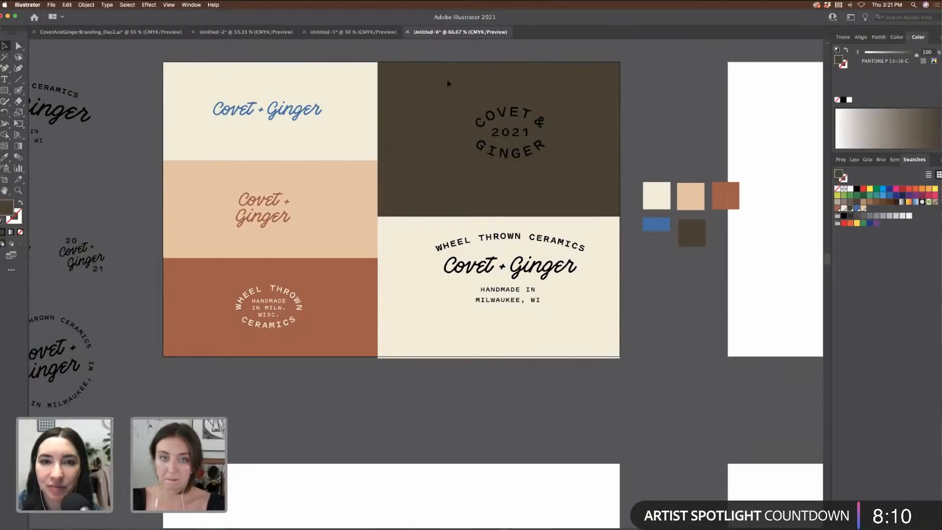
Step: Centre the 2021 badge on the dark brown panel and make its text cream
left_click(524, 135)
left_click_drag(523, 135, 516, 139)
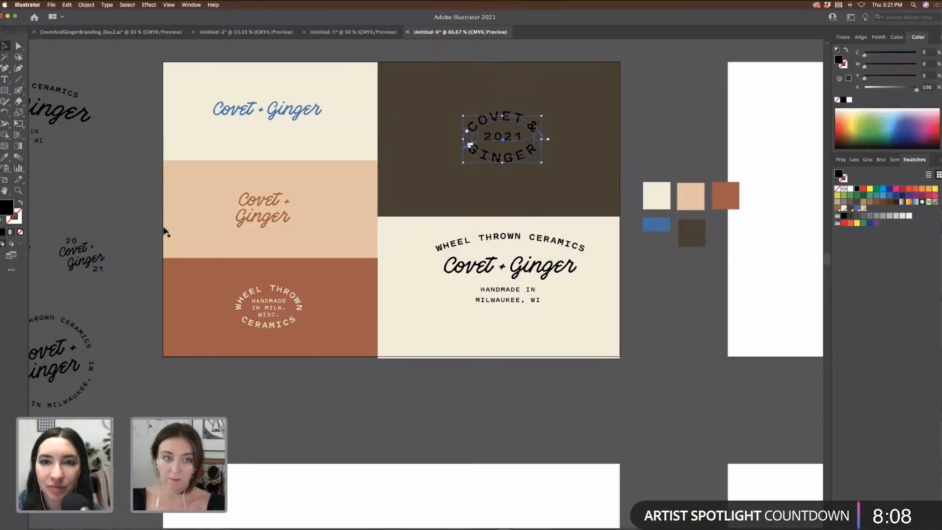
left_click(425, 310)
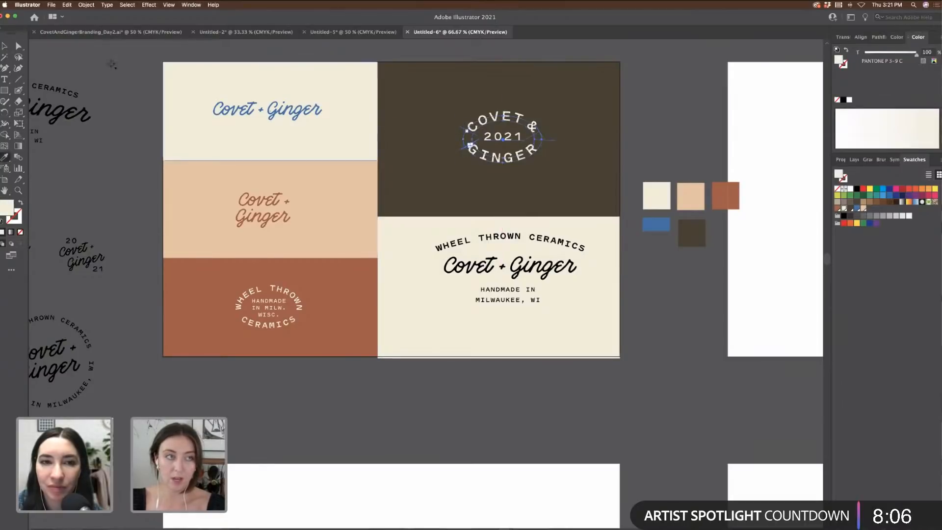
key("v")
Step: Move the tagline lockup onto the lower cream panel and colour it dark brown
left_click(619, 314)
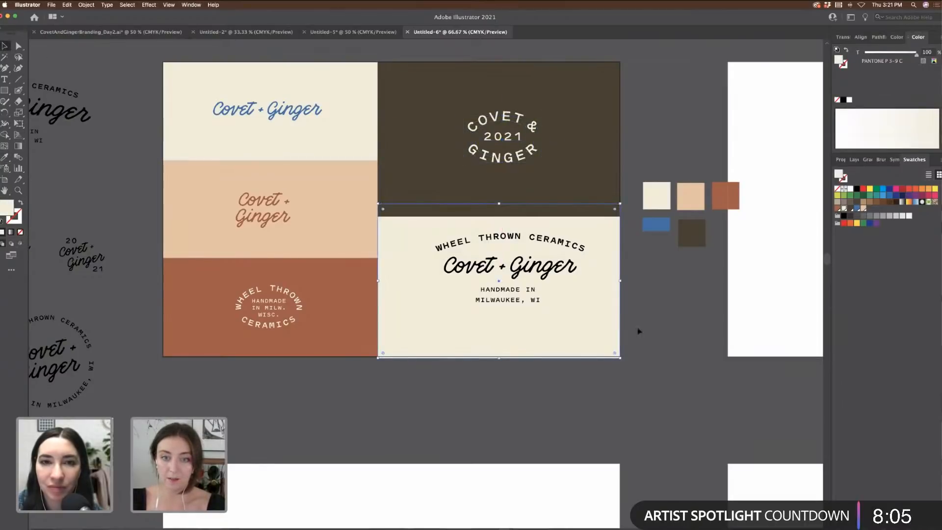
left_click(430, 236)
left_click_drag(565, 271, 721, 89)
left_click_drag(454, 59, 562, 196)
left_click(562, 196, "shift")
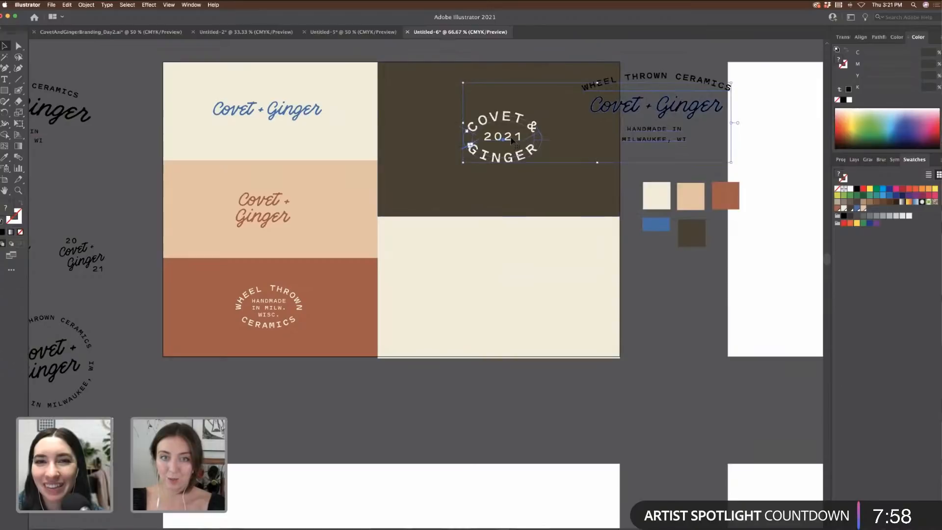
left_click(613, 162)
left_click_drag(680, 111, 527, 292)
left_click(536, 183)
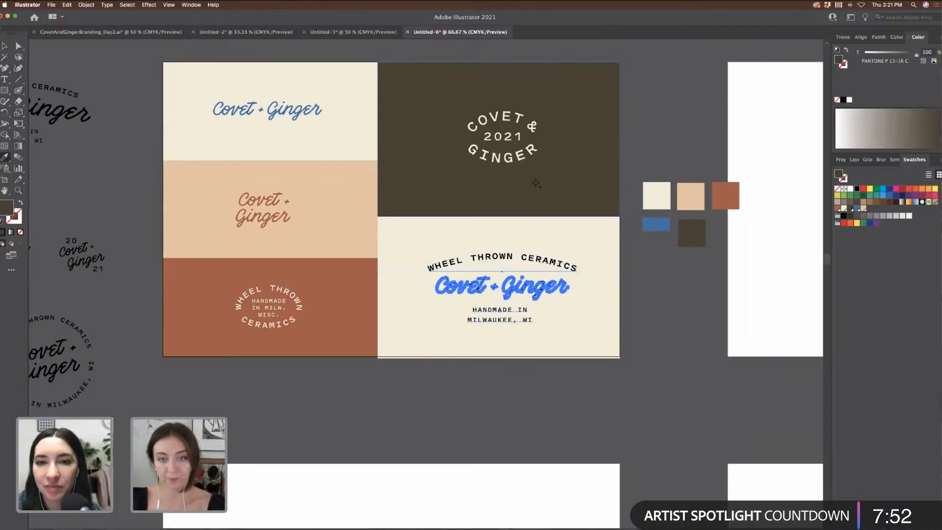
left_click(705, 330, "super")
left_click(4, 46)
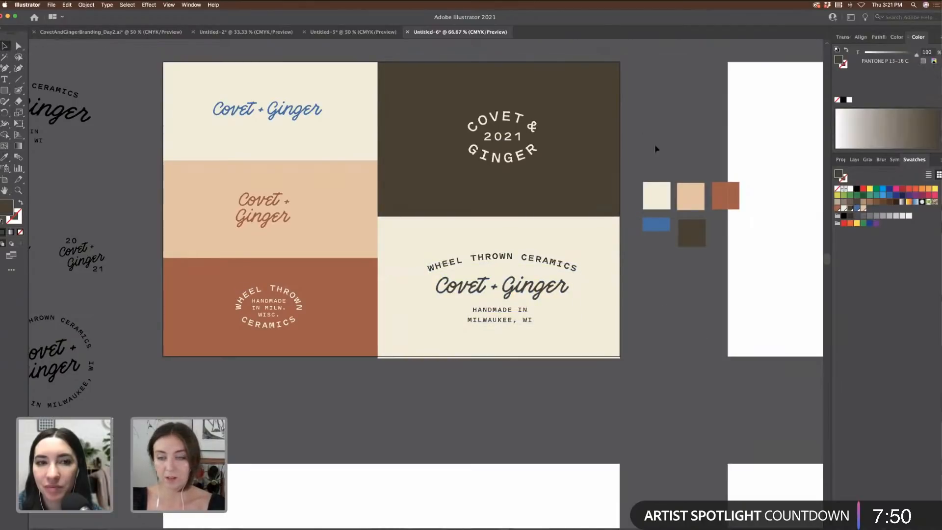
key("super+minus")
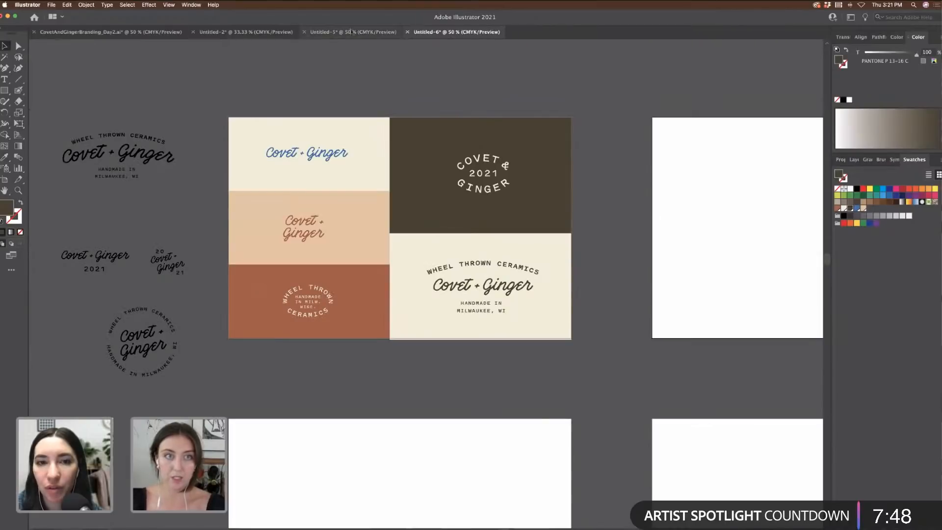
Step: Bring the mug-pattern and cream card pair from Untitled-5 onto Untitled-6's blank right artboard
left_click(352, 32)
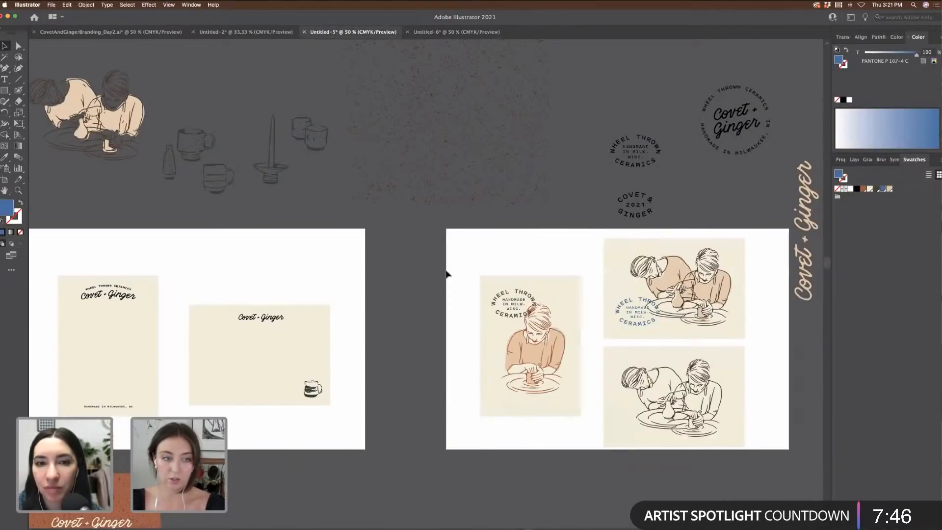
scroll(446, 274, "left", 5)
scroll(447, 274, "down", 3)
scroll(446, 274, "down", 4)
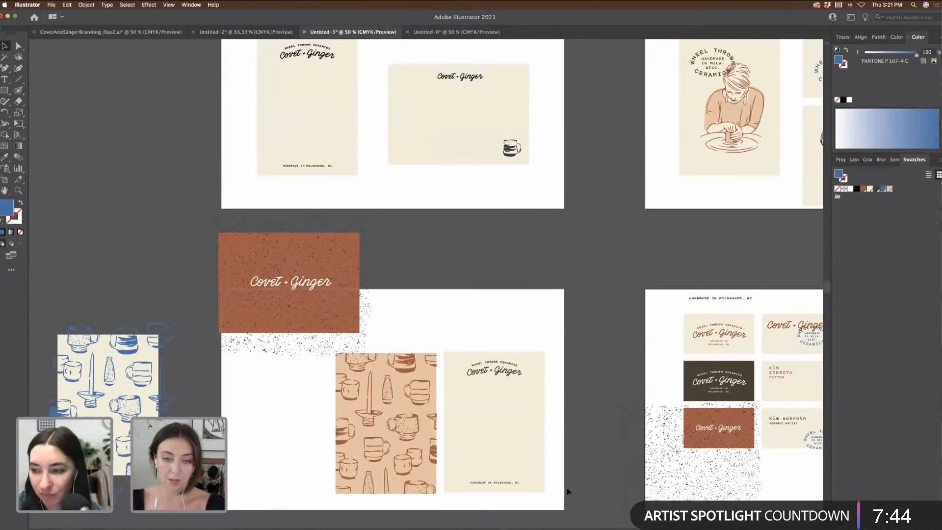
left_click(352, 372)
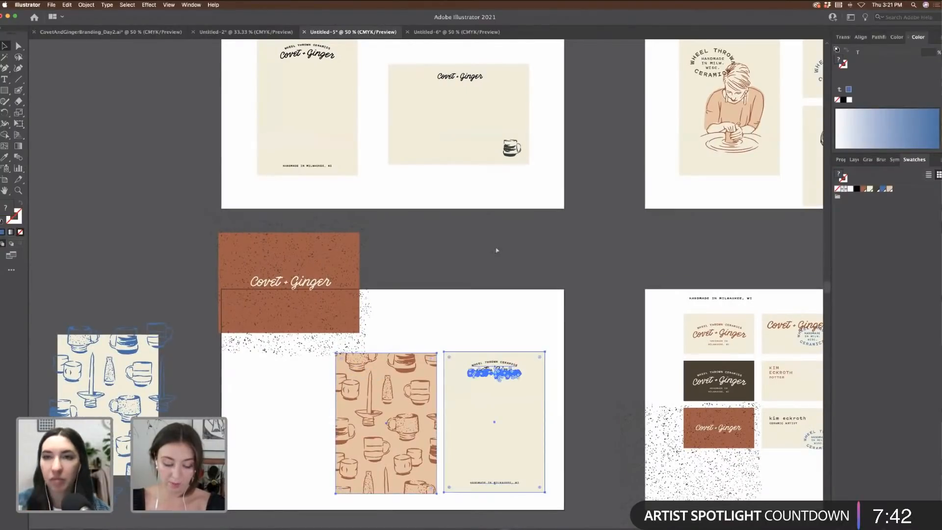
left_click(456, 32)
scroll(585, 175, "right", 8)
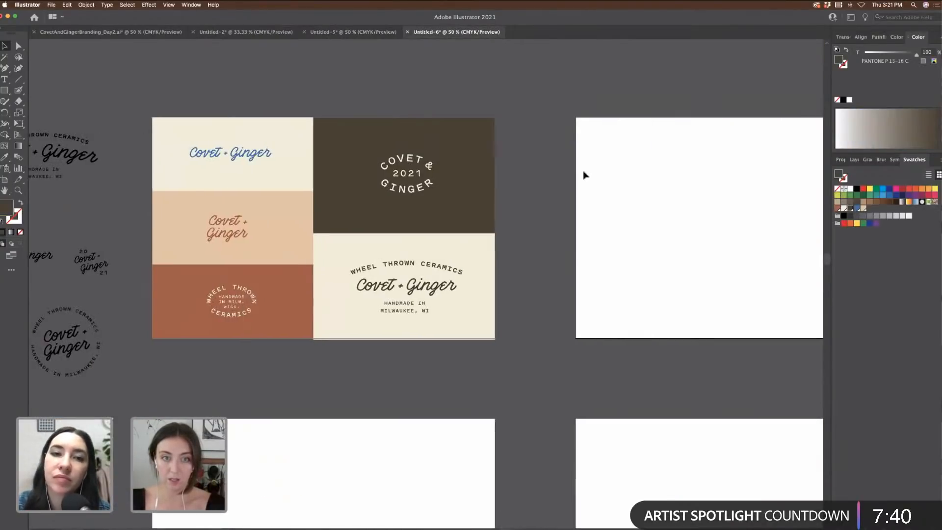
key("ctrl+v")
left_click_drag(482, 261, 610, 216)
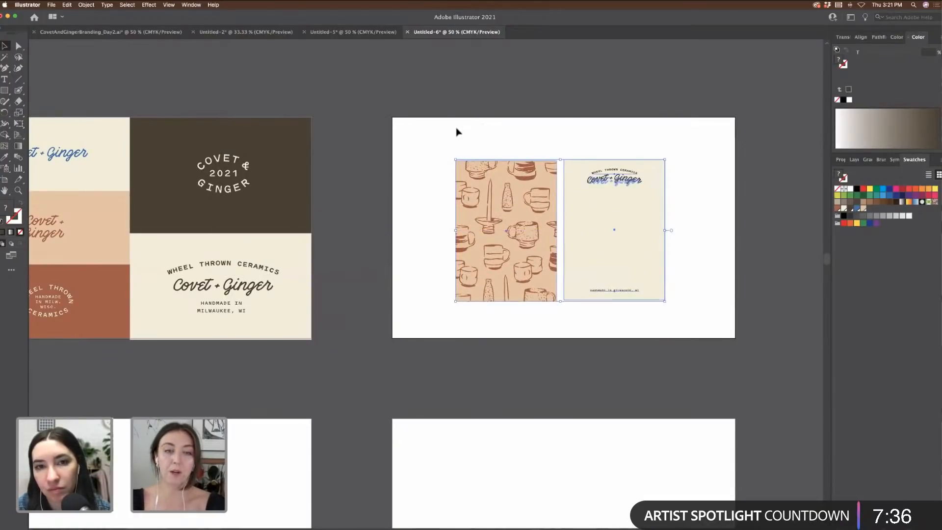
Step: Draw a thin white bar across the top of the brand panel
scroll(459, 131, "left", 6)
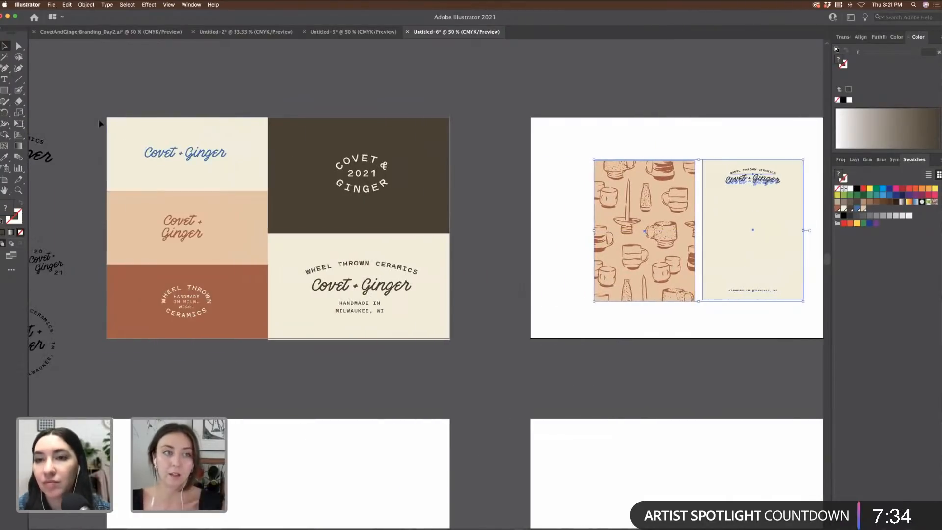
left_click(5, 92)
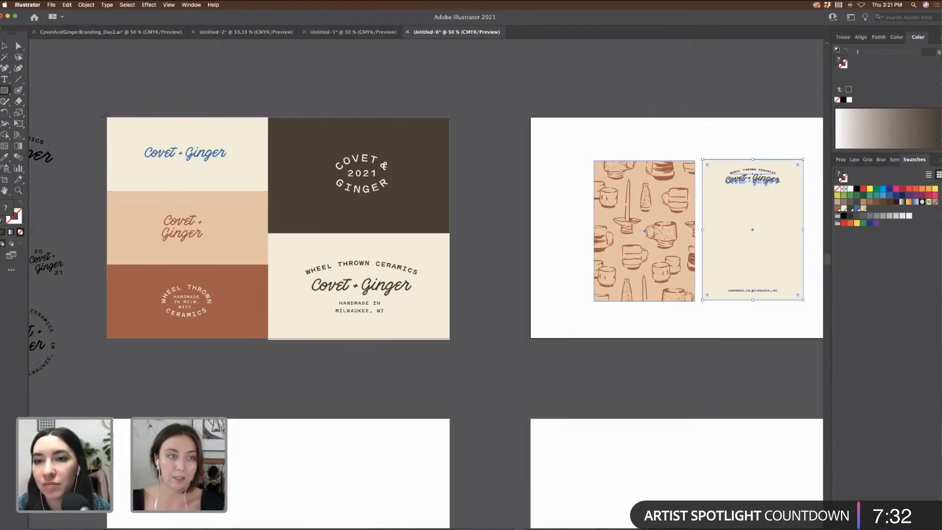
mouse_move(107, 117)
left_mouse_down()
mouse_move(362, 132)
mouse_move(450, 126)
left_mouse_up()
key("i")
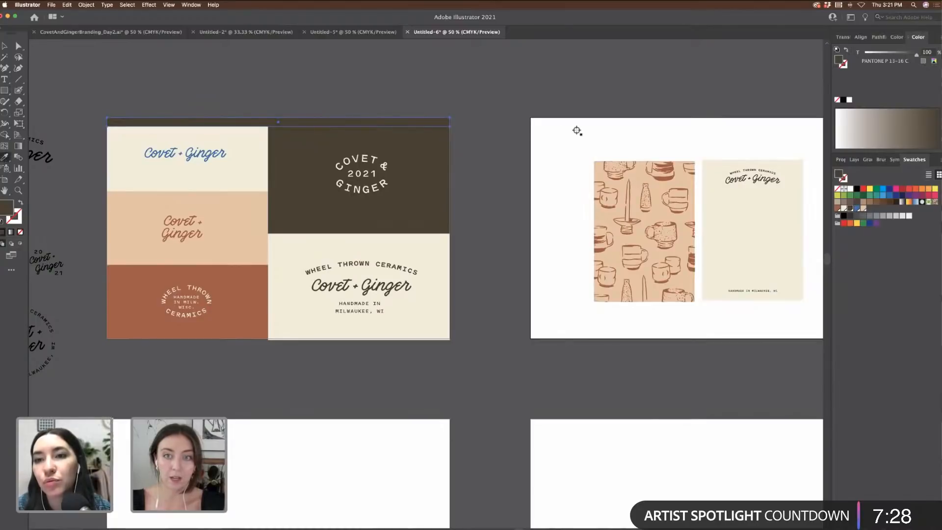
left_click(577, 131)
key("v")
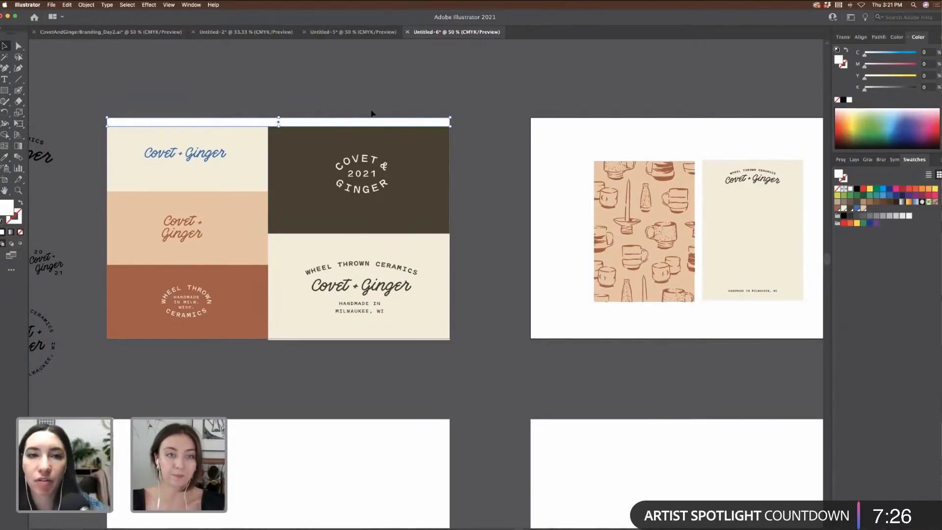
Step: Shift the two mockup cards left on the artboard
scroll(371, 114, "right", 3)
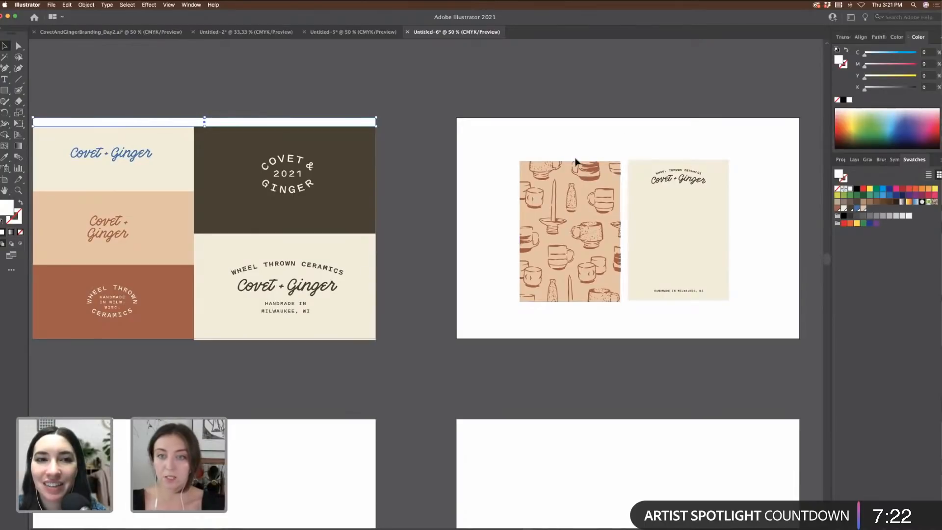
scroll(688, 158, "down", 2)
scroll(688, 158, "left", 2)
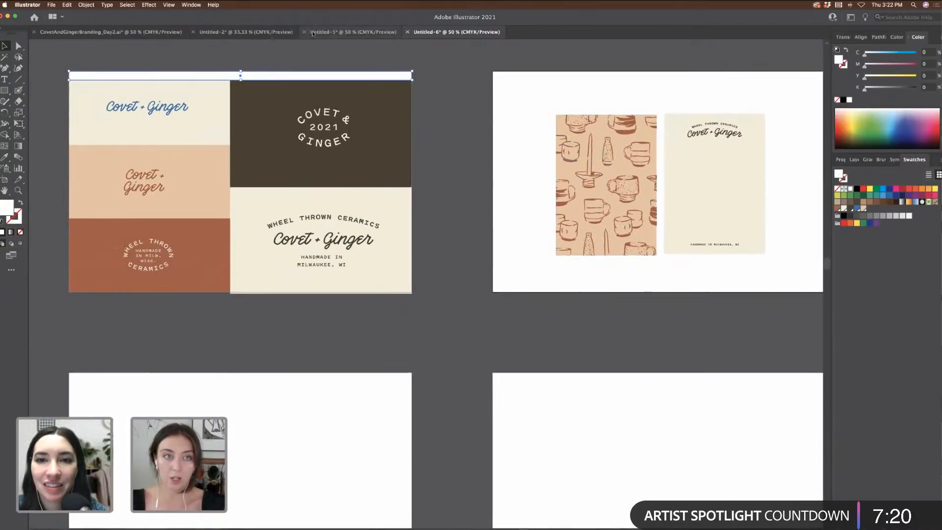
left_click_drag(736, 225, 693, 224)
left_click(766, 224)
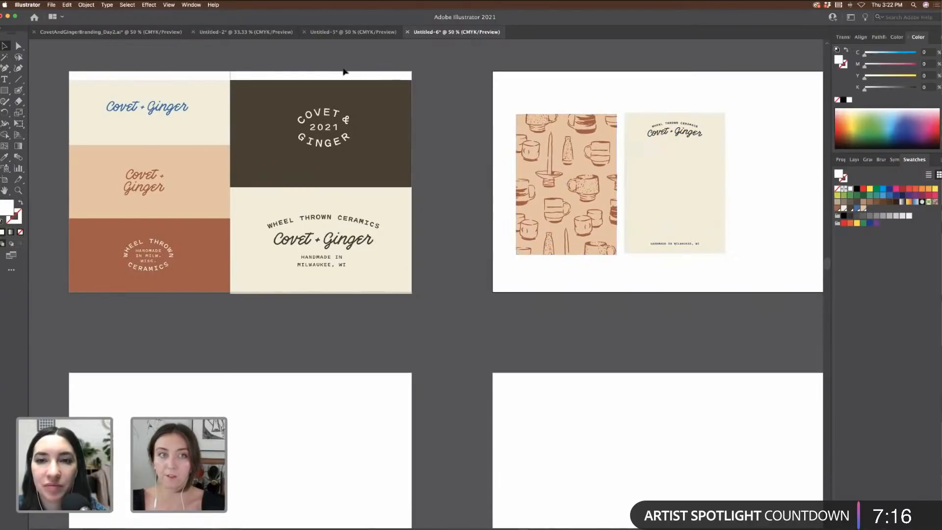
Step: Select the pottery couple illustration and Covet + Ginger card in Untitled-5
left_click(328, 33)
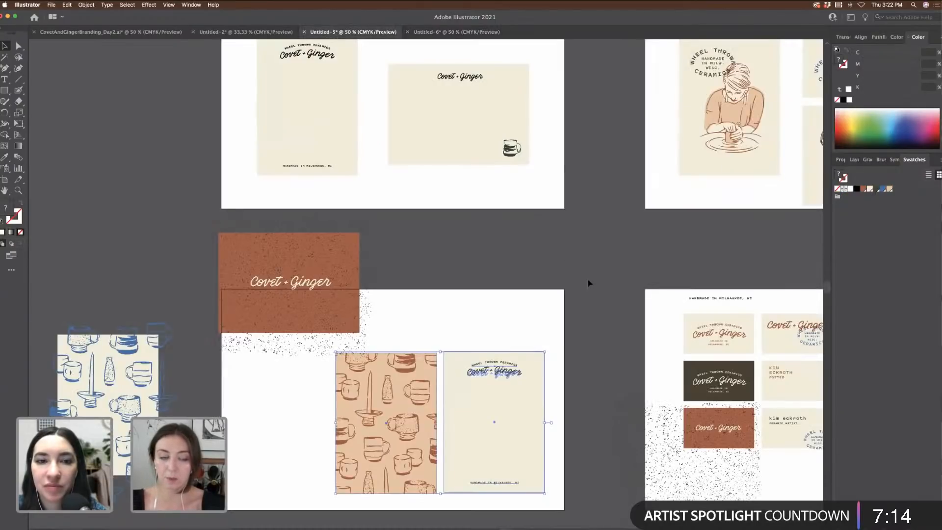
scroll(587, 284, "right", 2)
scroll(588, 283, "right", 3)
scroll(591, 279, "up", 3)
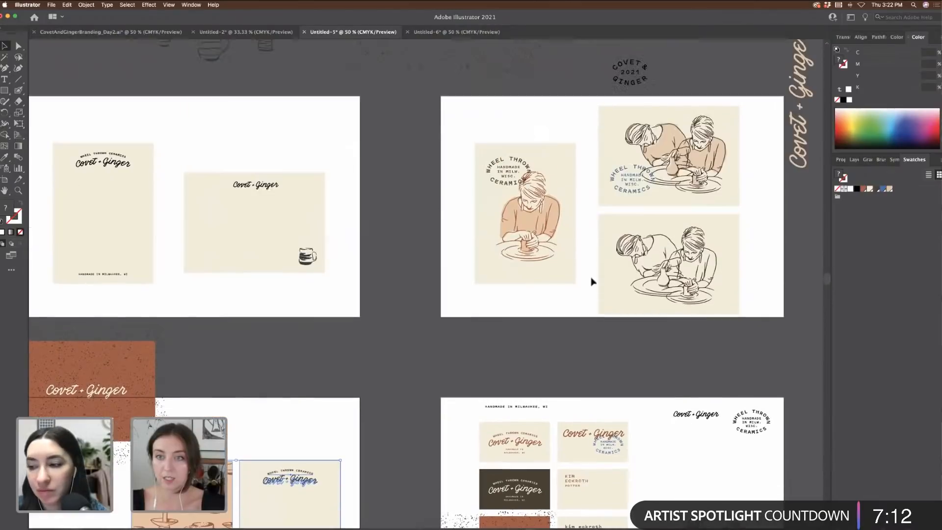
left_click(738, 201)
scroll(743, 200, "left", 3)
left_click_drag(320, 171, 512, 327)
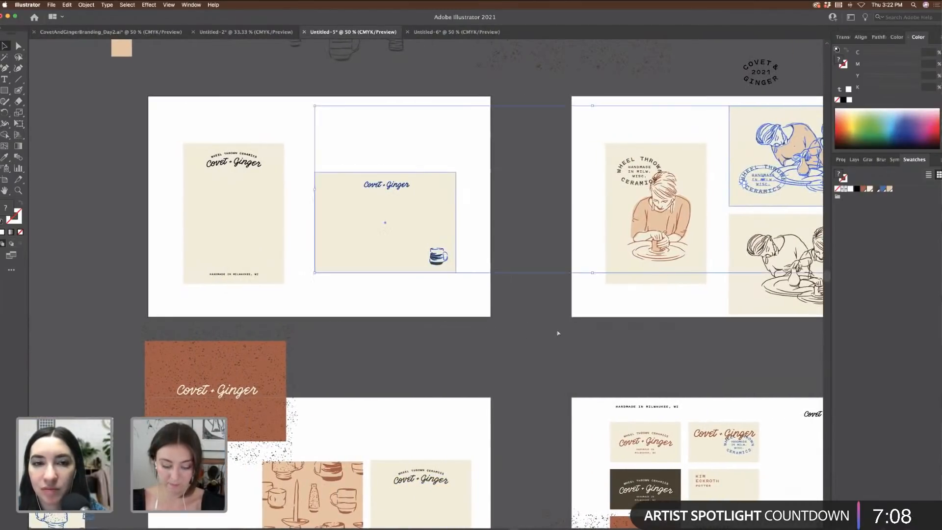
Step: Paste them into Untitled-6 beside the stationery artboard
left_click(471, 32)
scroll(632, 216, "right", 5)
key("cmd+v")
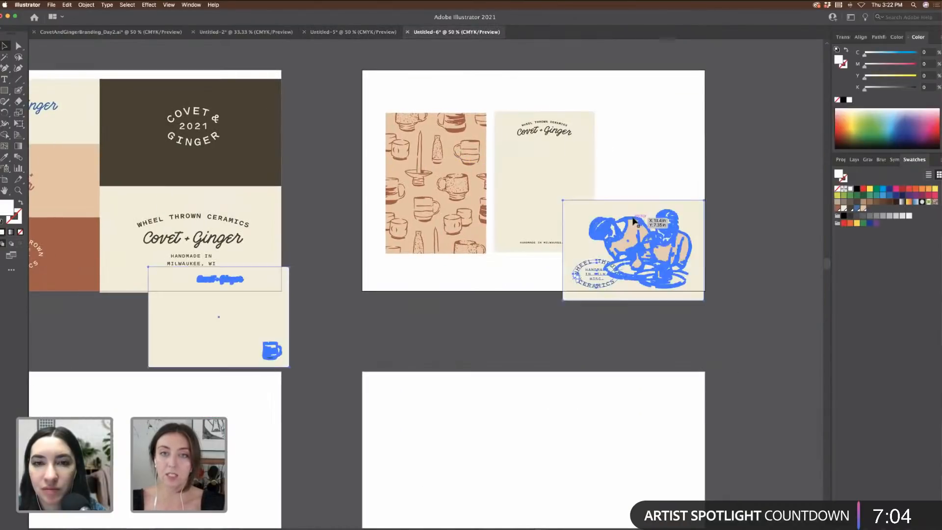
scroll(633, 222, "right", 3)
left_click_drag(526, 228, 646, 176)
left_click(673, 304)
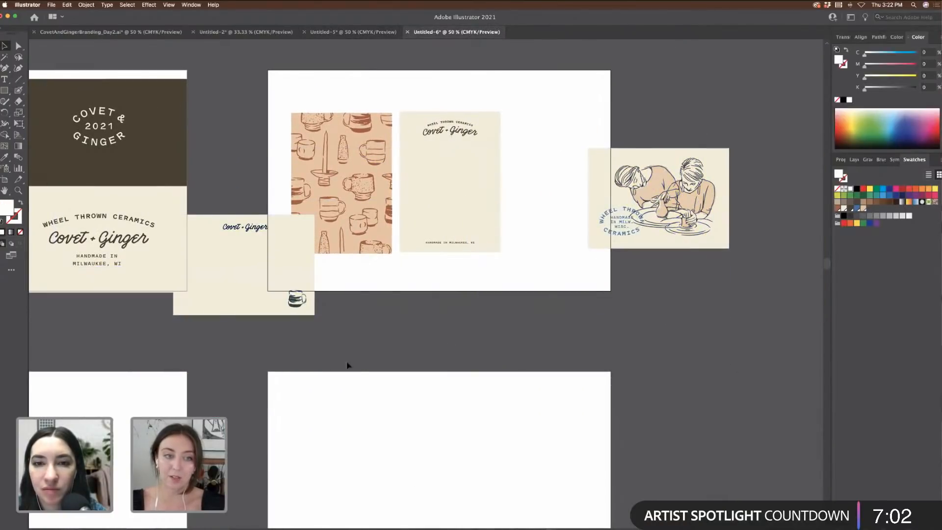
Step: Place the Covet + Ginger card below the pottery illustration
left_click(211, 250)
left_click_drag(198, 202, 297, 338)
left_click(331, 244, "shift")
left_click_drag(251, 286, 665, 328)
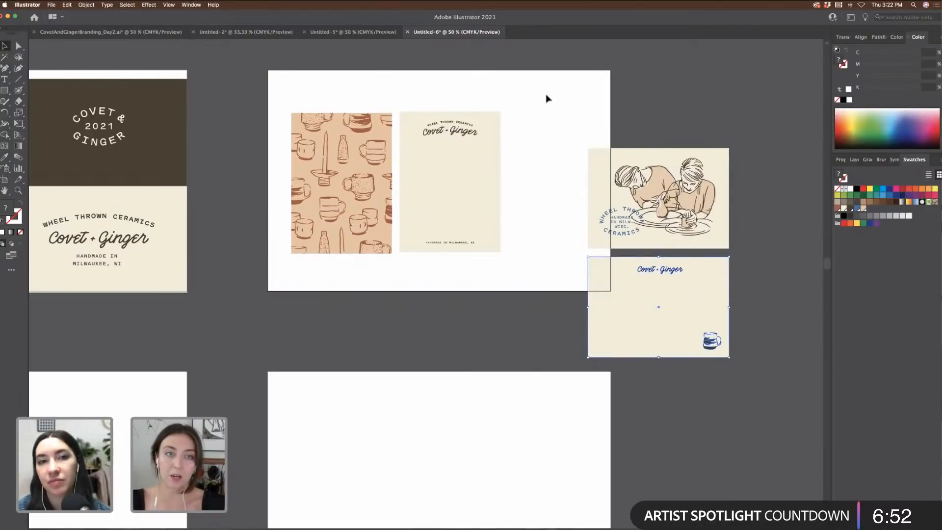
Step: Try shrinking the left and right card pairs separately, undoing both attempts
left_click_drag(278, 104, 540, 279)
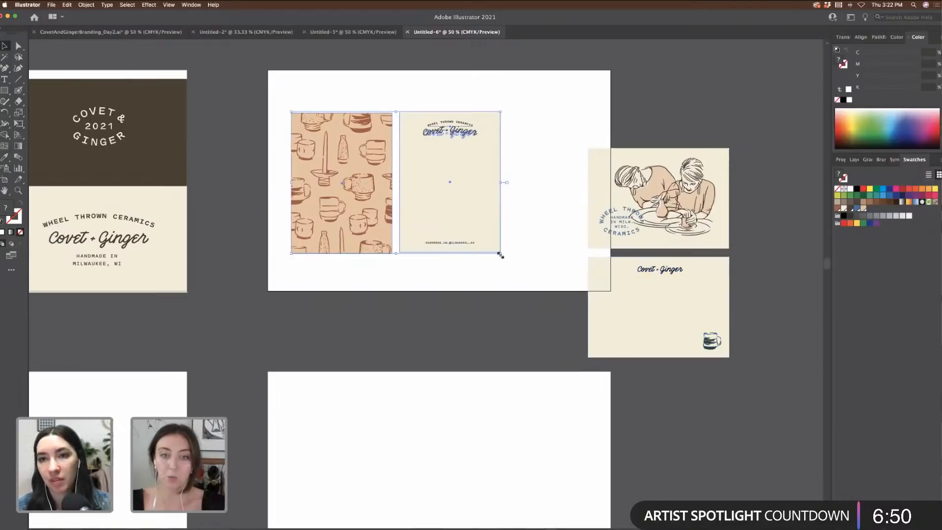
left_click_drag(500, 253, 471, 239)
key("super+z")
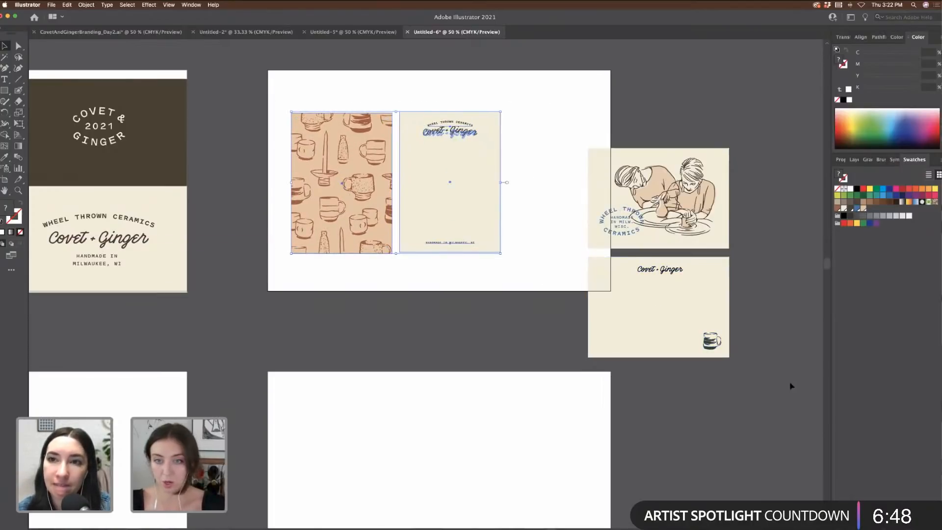
left_click(722, 351)
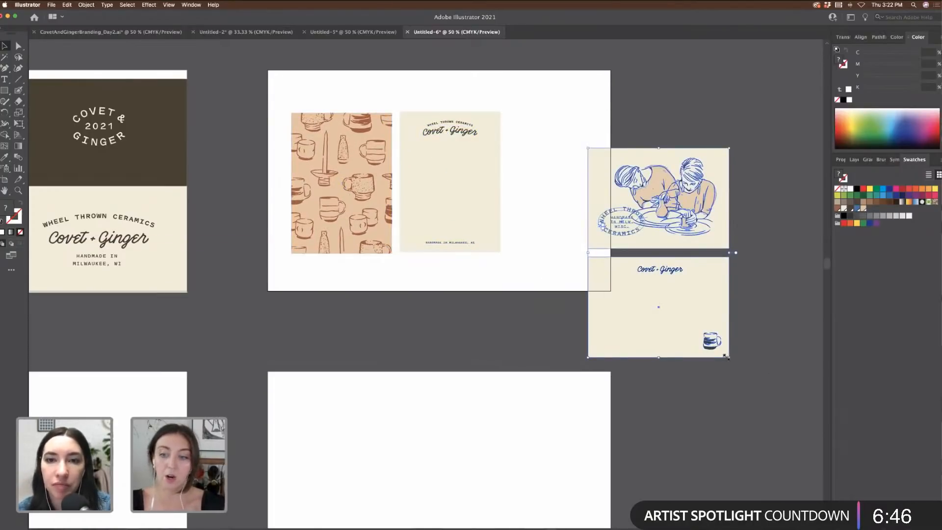
left_click_drag(730, 357, 709, 331)
key("super+z")
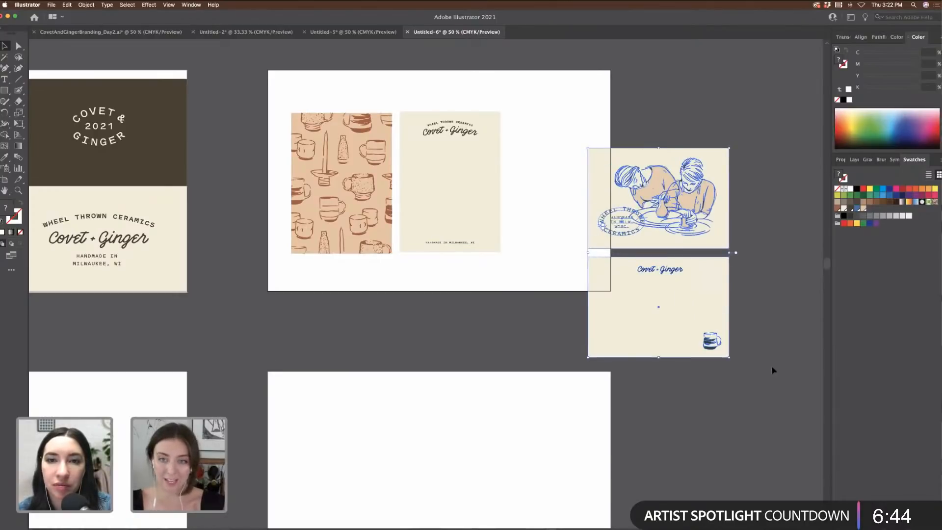
Step: Shrink all four stationery cards together and fit them inside the artboard
left_click_drag(274, 96, 642, 162)
left_click(525, 191)
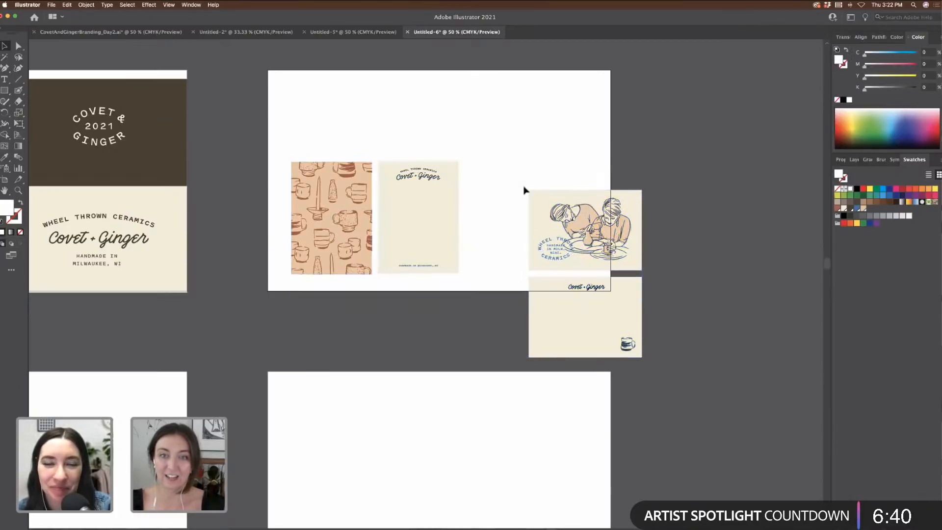
left_click_drag(617, 330, 565, 277)
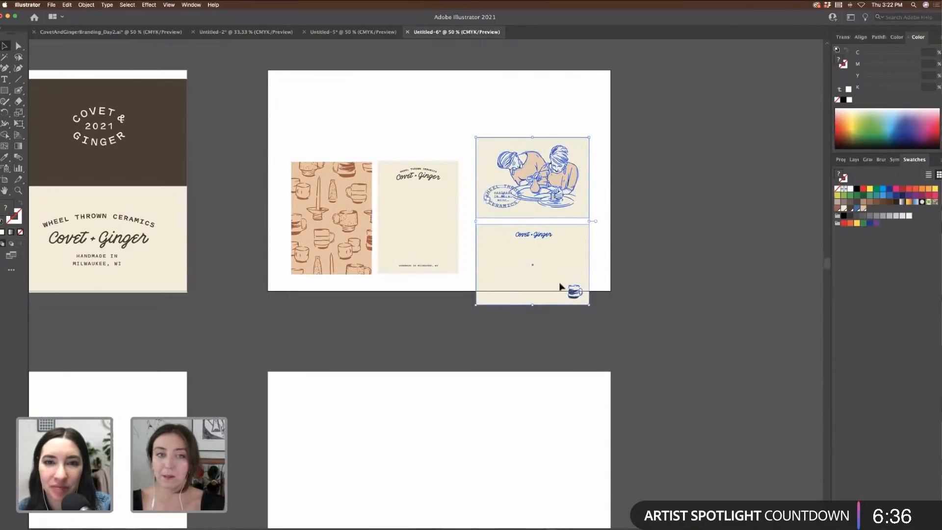
left_click_drag(265, 127, 314, 197)
left_click_drag(423, 224, 417, 195)
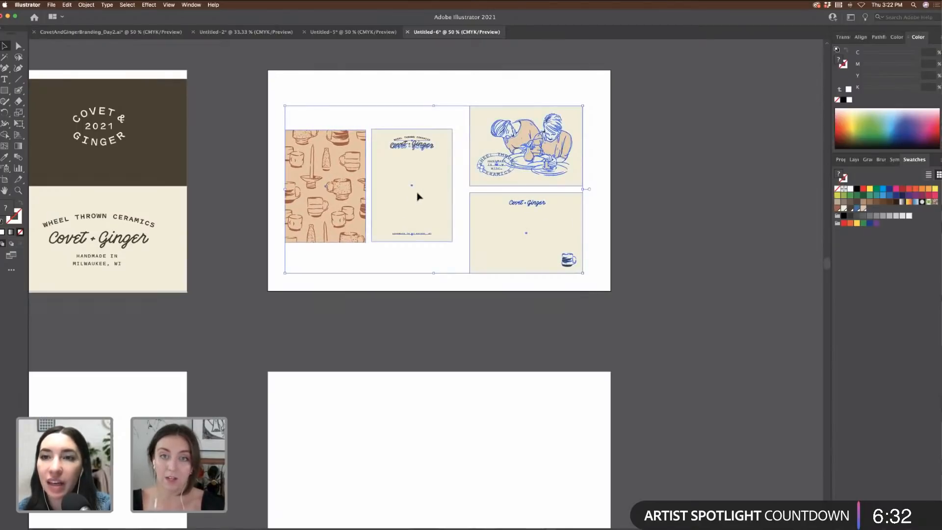
left_click(662, 288)
left_click_drag(608, 283, 472, 95)
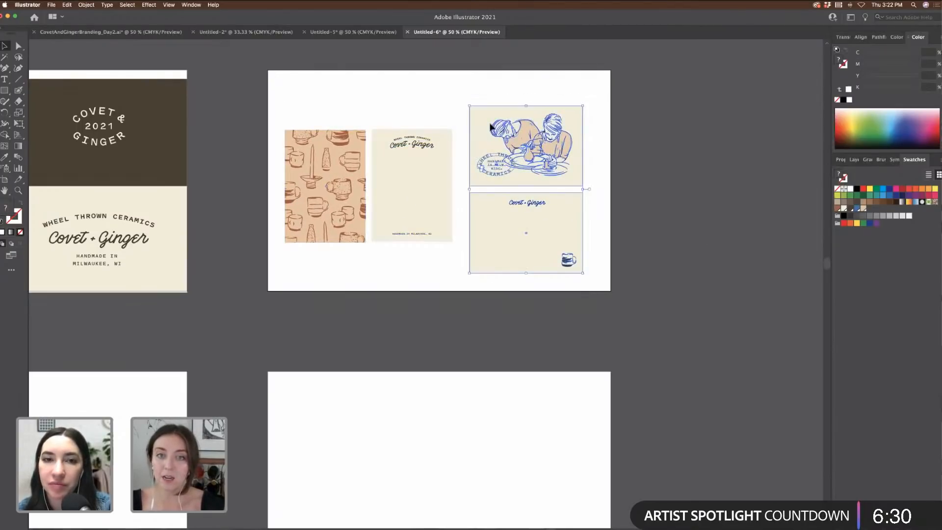
left_click_drag(513, 124, 518, 125)
left_click(680, 170)
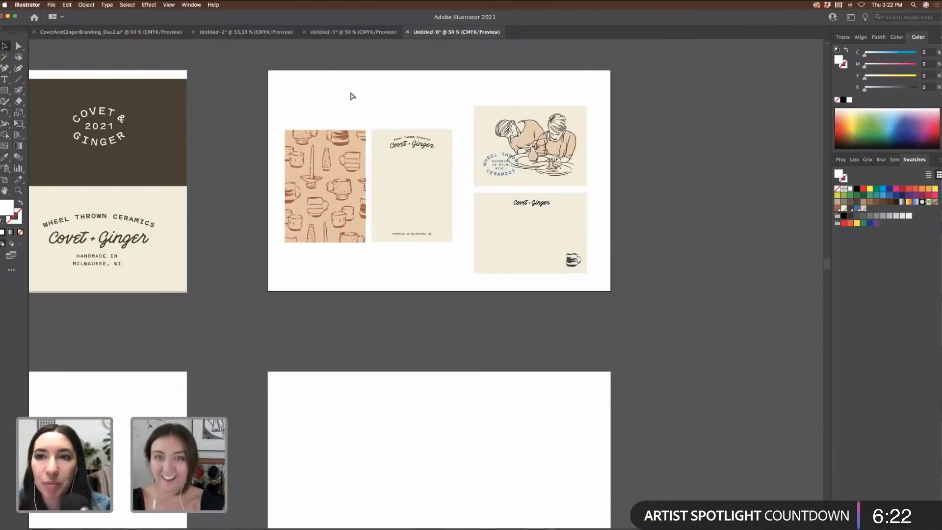
Step: Zoom in to check the stationery artboard, then back out to 50%
key("super+equal")
scroll(470, 129, "up", 3)
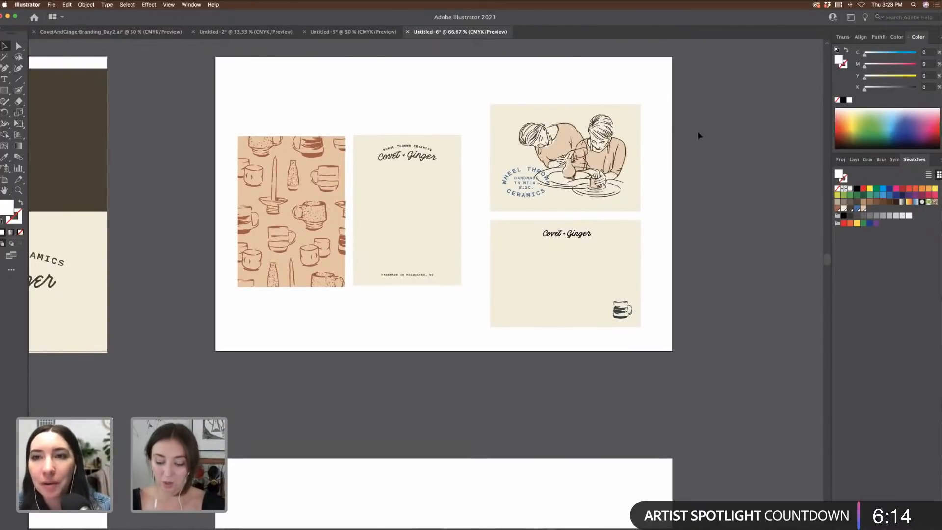
key("super+minus")
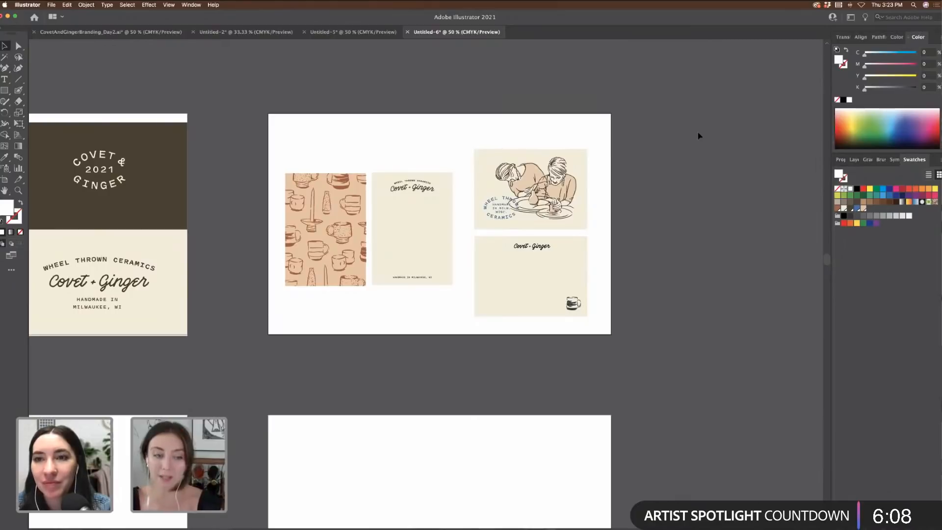
scroll(692, 179, "left", 10)
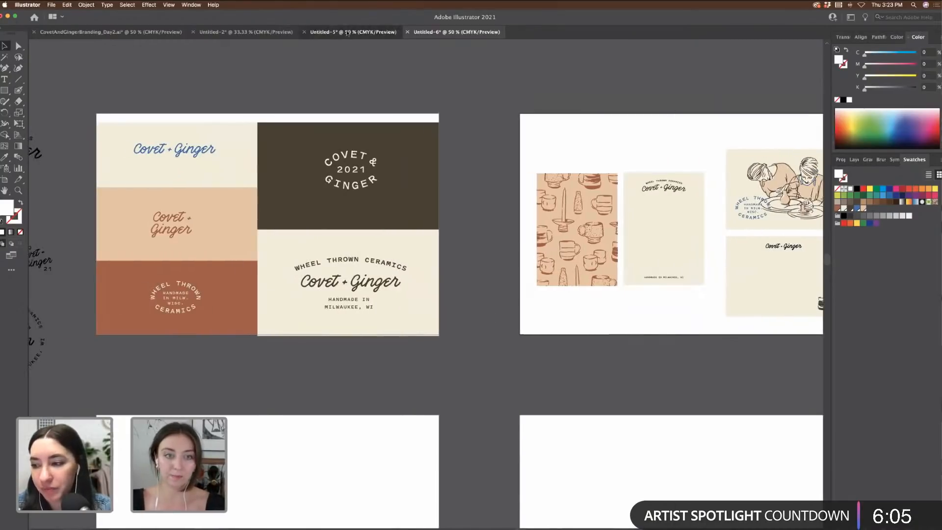
Step: Select the six business cards and speckle texture in Untitled-5
left_click(348, 33)
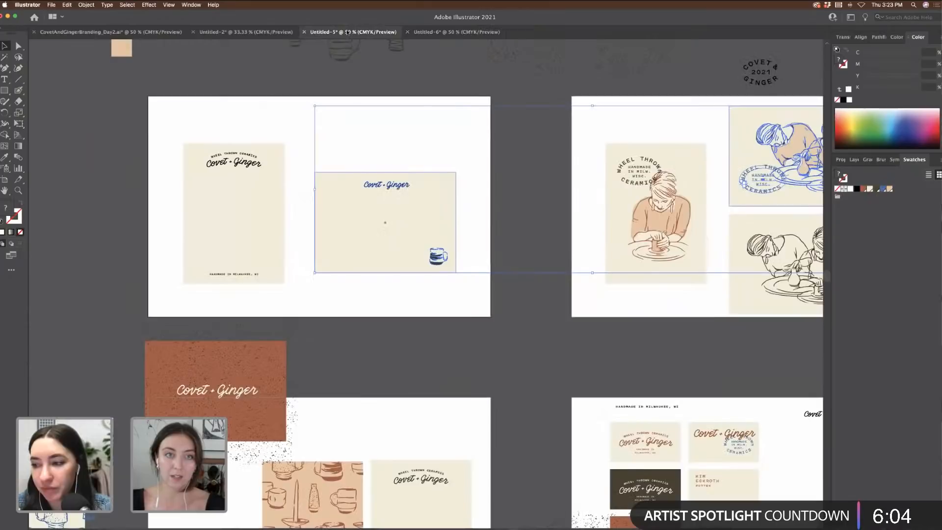
left_click(505, 249)
scroll(500, 248, "down", 3)
scroll(500, 249, "right", 3)
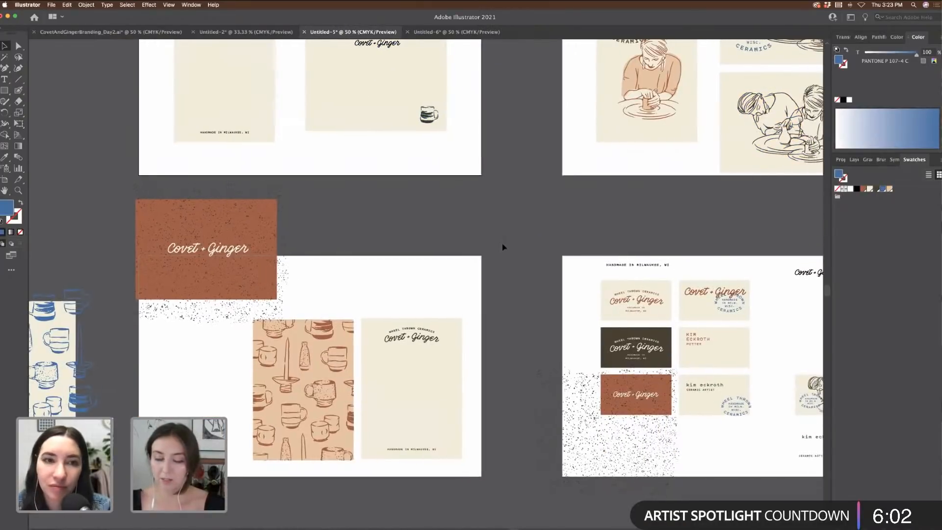
left_click(707, 413)
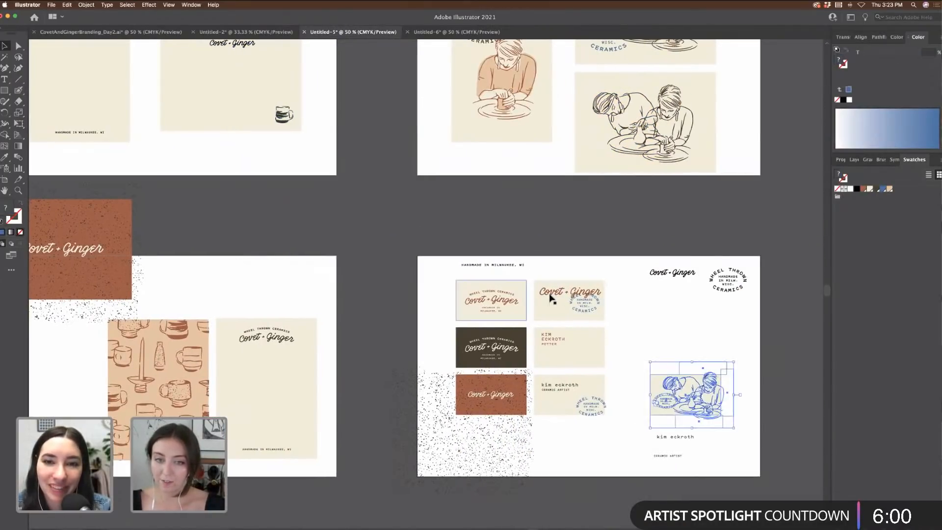
left_click_drag(445, 275, 629, 427)
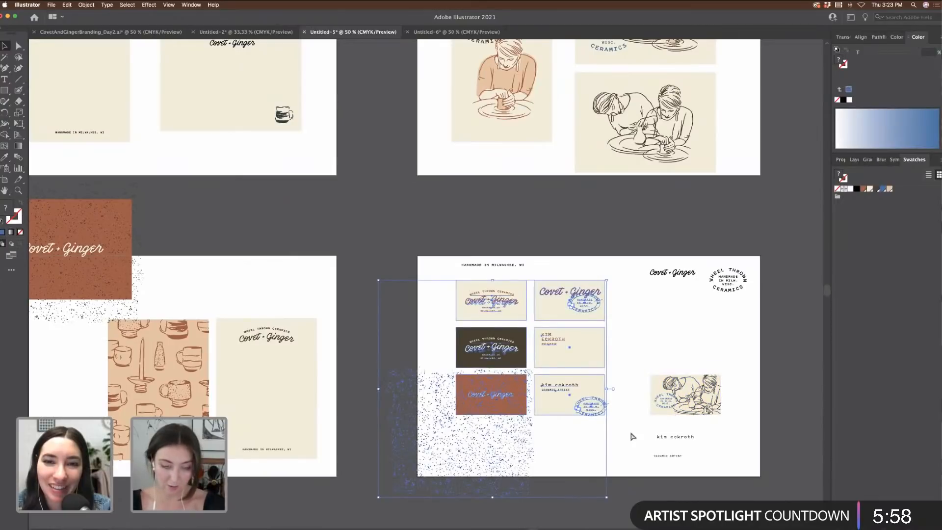
Step: Paste them into Untitled-6, enlarge them, and position them on the lower-left artboard
left_click(456, 31)
scroll(479, 196, "down", 5)
scroll(479, 196, "left", 3)
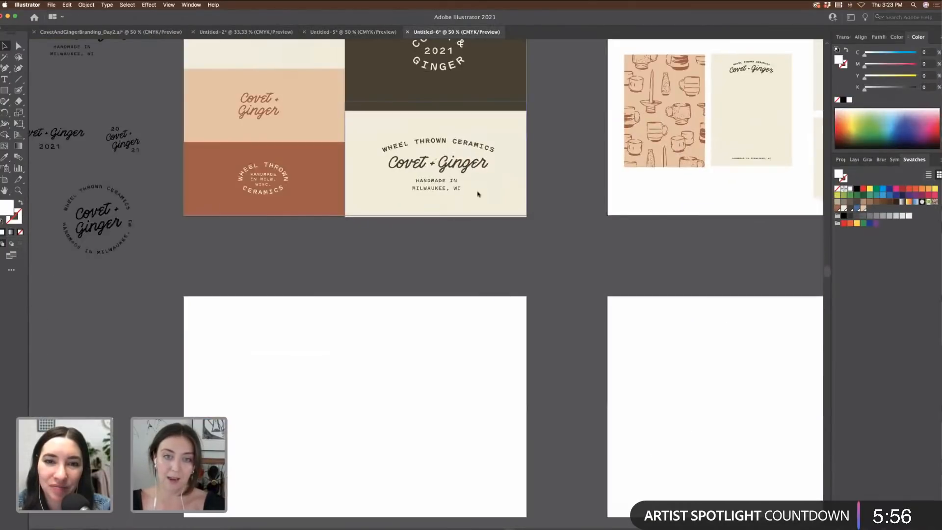
key("cmd+v")
left_click_drag(501, 293, 426, 358)
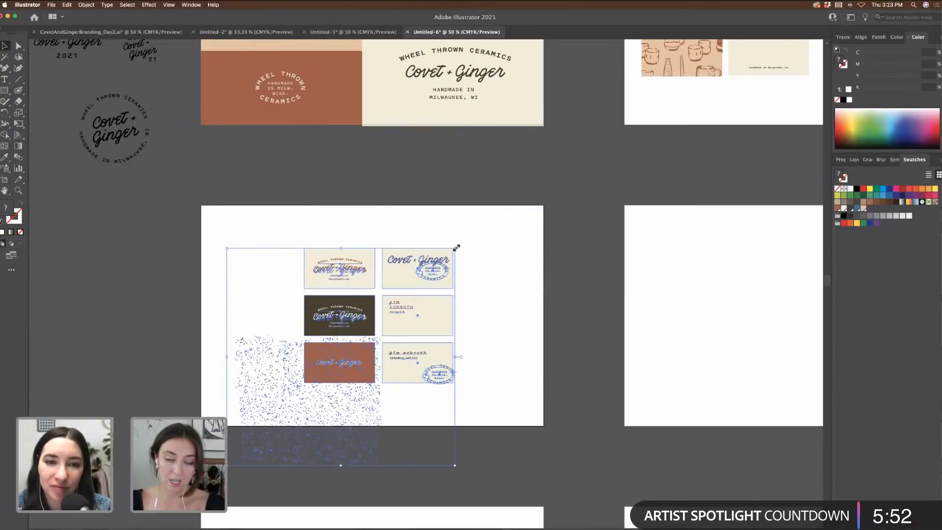
left_click_drag(456, 248, 468, 235)
left_click_drag(442, 258, 425, 282)
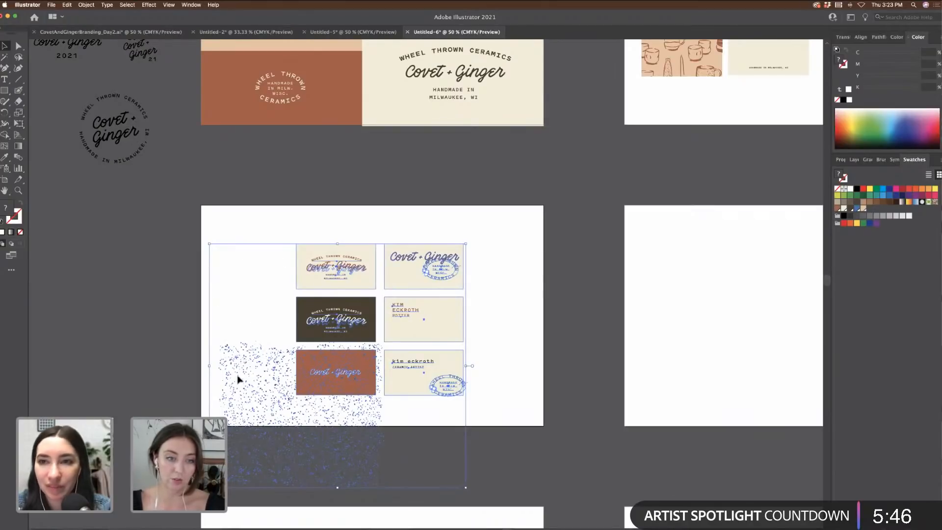
left_click(220, 311)
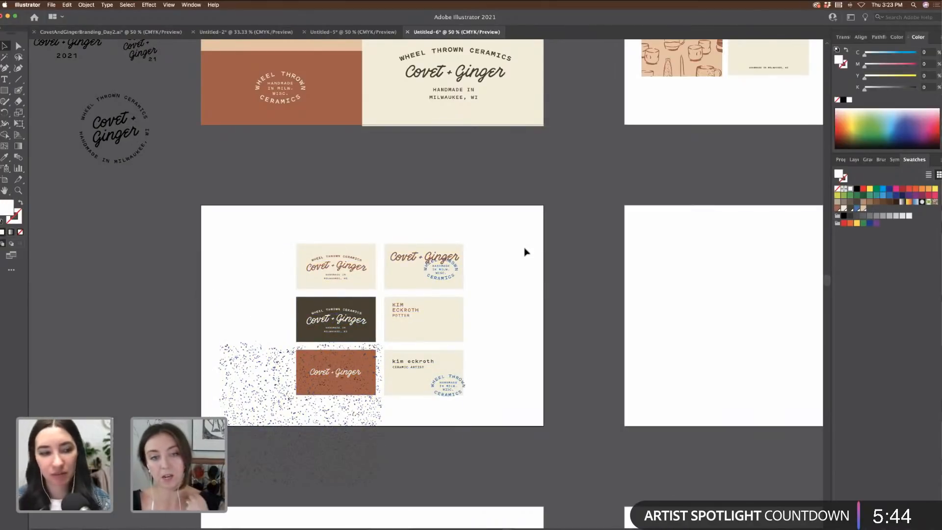
scroll(524, 251, "right", 2)
scroll(525, 252, "right", 8)
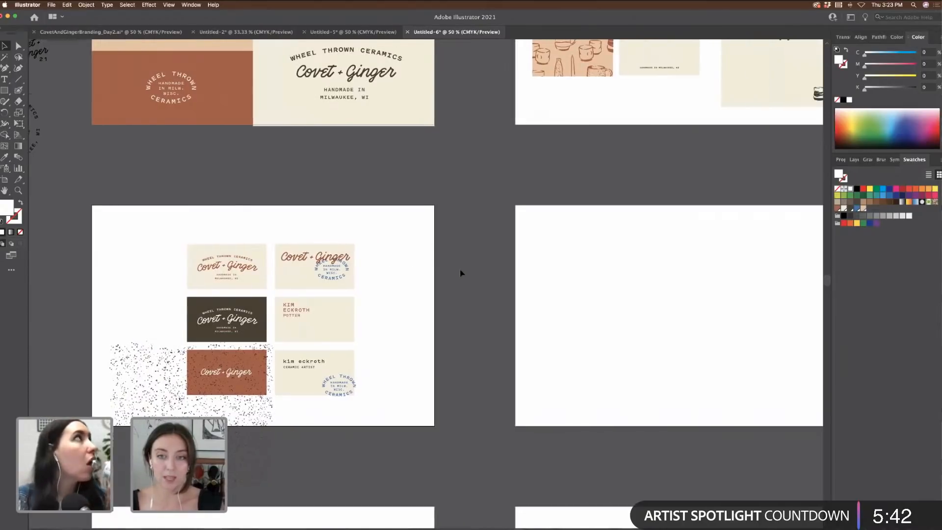
scroll(460, 274, "right", 10)
left_click_drag(403, 235, 711, 298)
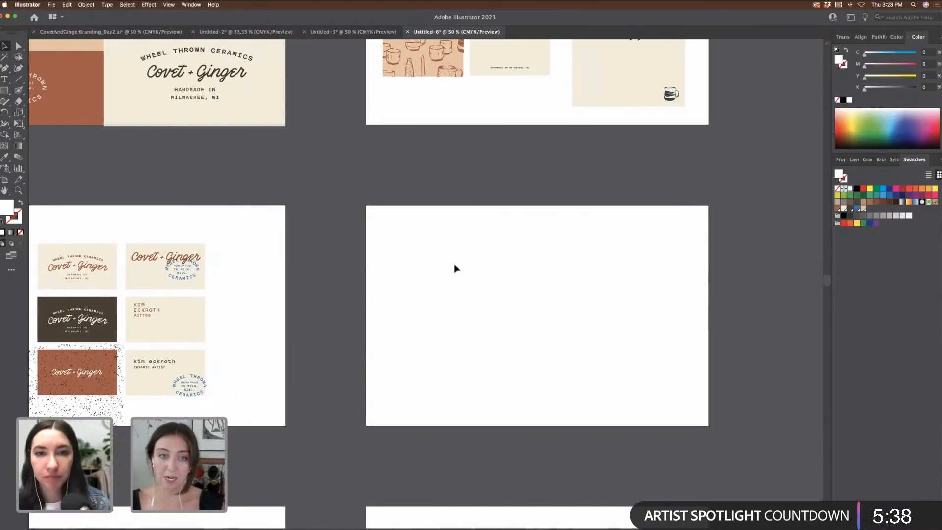
left_click_drag(406, 235, 665, 297)
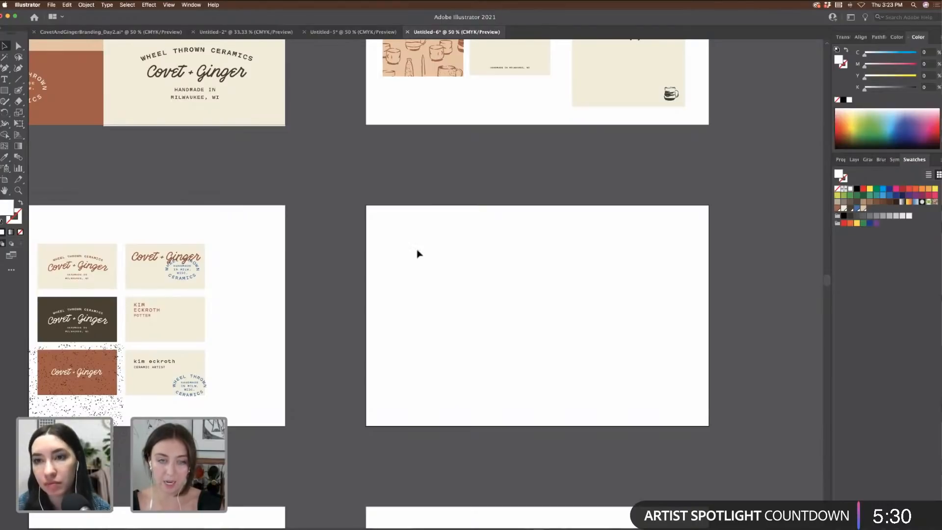
scroll(550, 304, "up", 5)
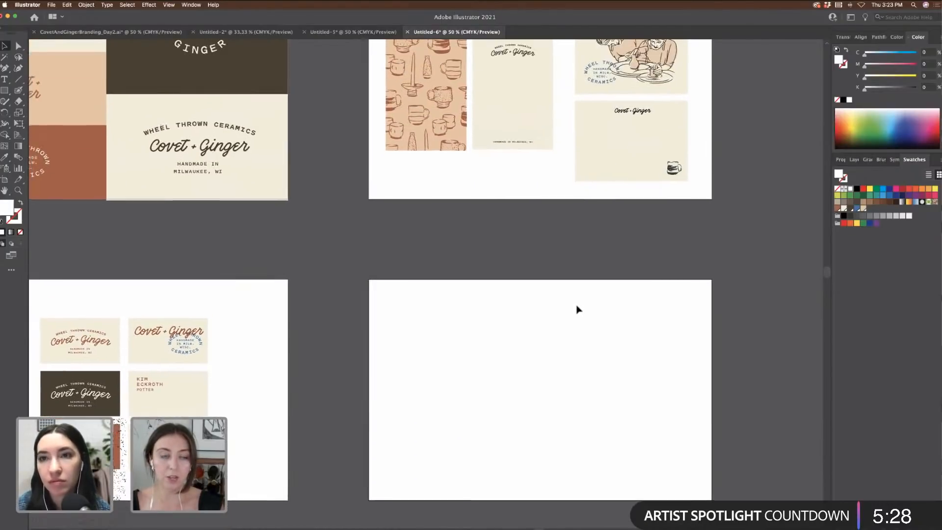
scroll(577, 309, "up", 5)
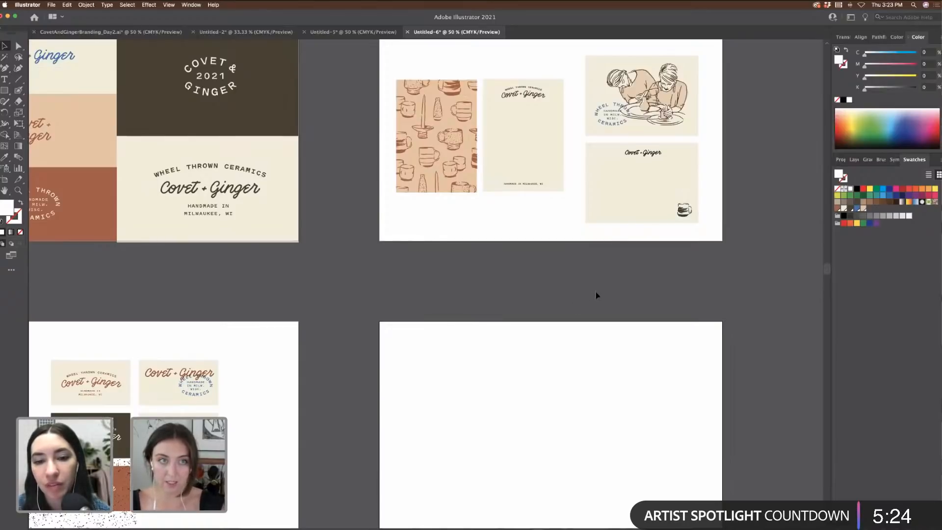
scroll(596, 292, "up", 4)
key("super+minus")
scroll(596, 292, "left", 1)
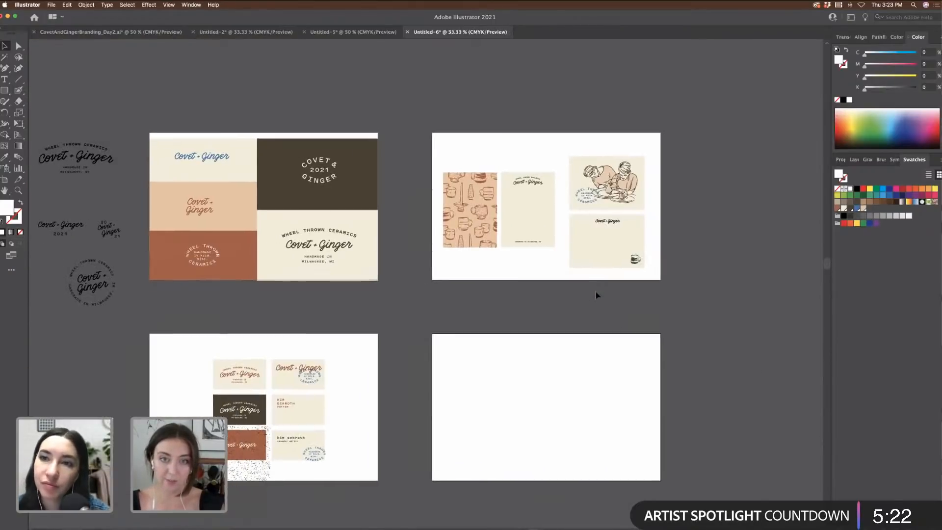
scroll(596, 293, "down", 5)
scroll(596, 294, "left", 2)
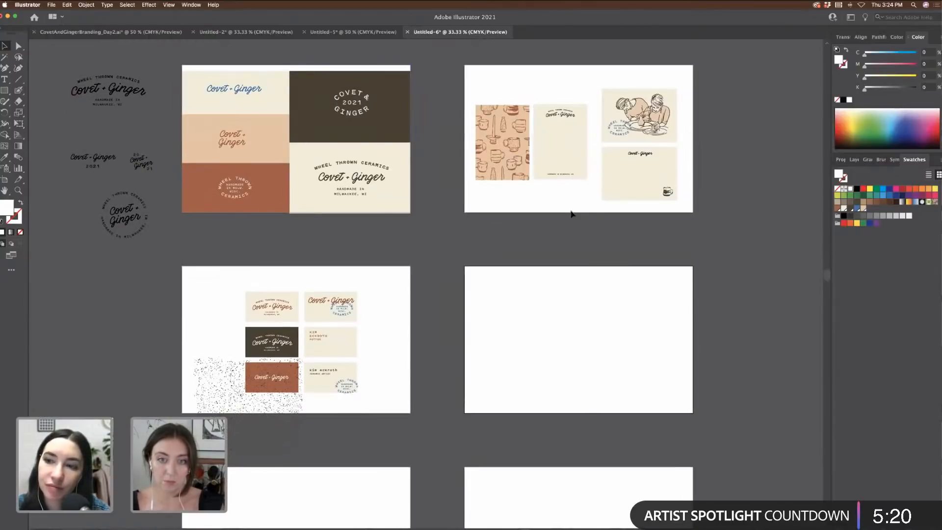
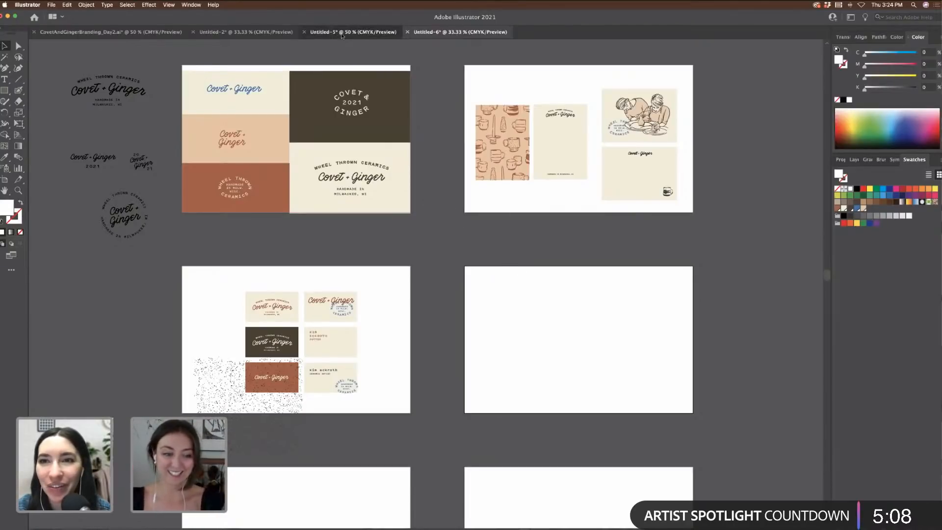
Step: Switch to the Untitled-5 business-card document and zoom in to review the cards
left_click(321, 36)
left_click(610, 246)
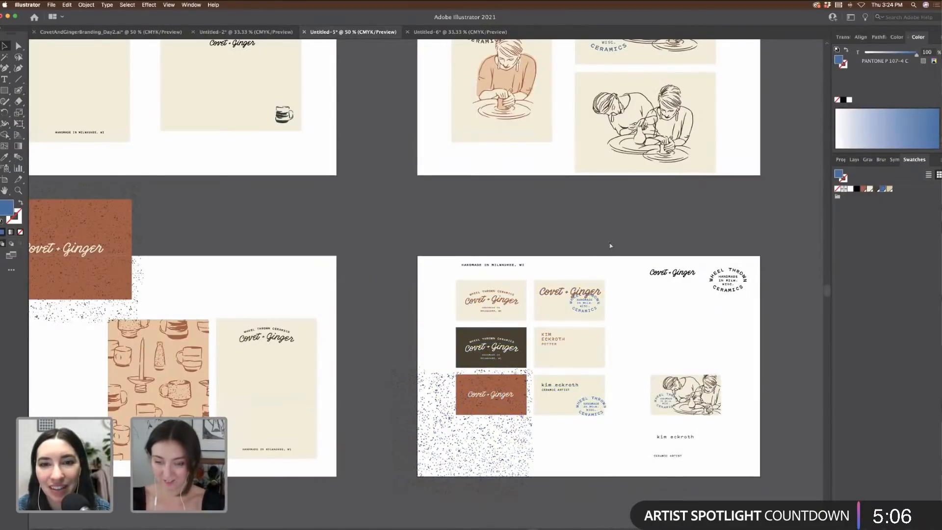
key("super+equal")
key("super+equal")
scroll(610, 246, "right", 5)
scroll(611, 246, "down", 1)
scroll(610, 246, "down", 5)
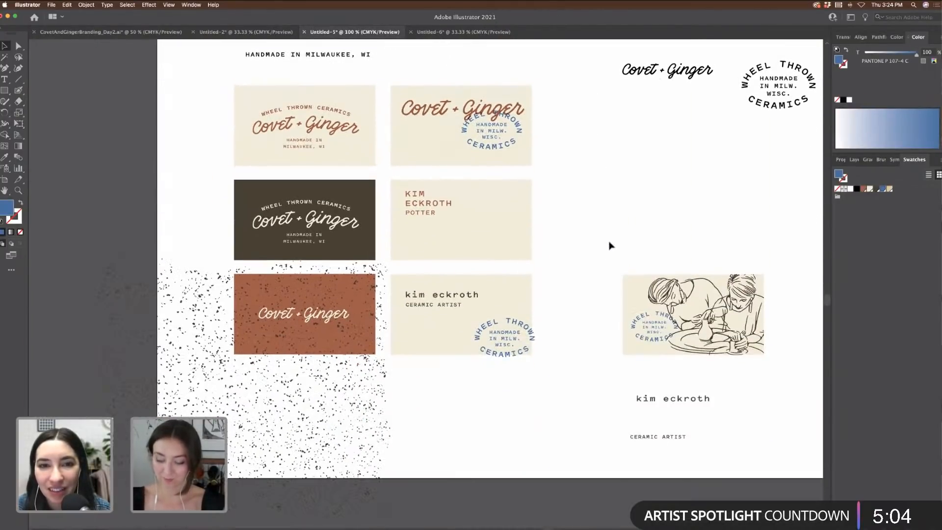
key("super+equal")
scroll(610, 244, "right", 5)
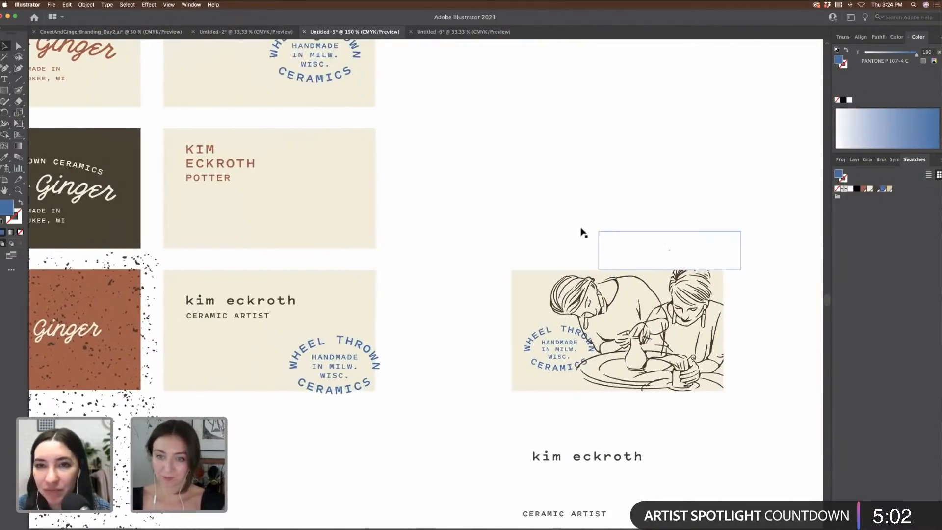
key("super+minus")
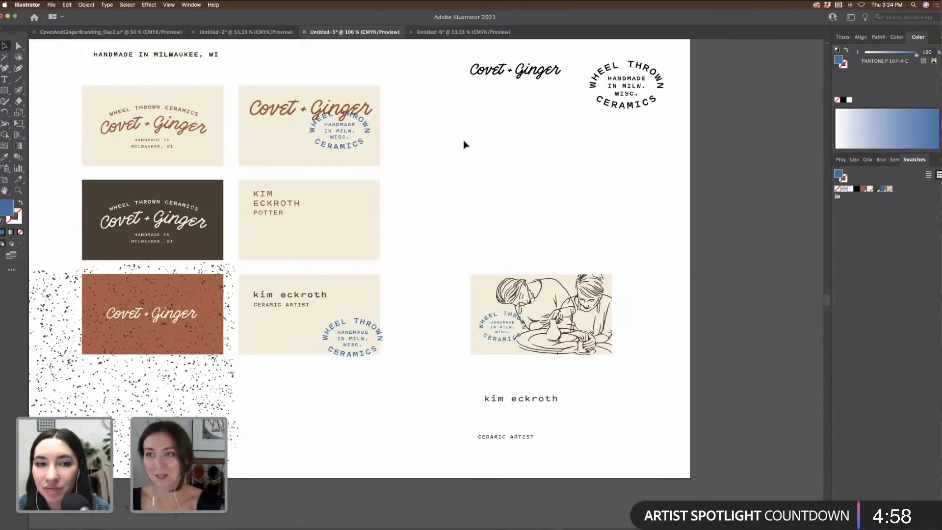
Step: Drag the small Covet + Ginger script logo off the artboard
left_click_drag(448, 246, 653, 378)
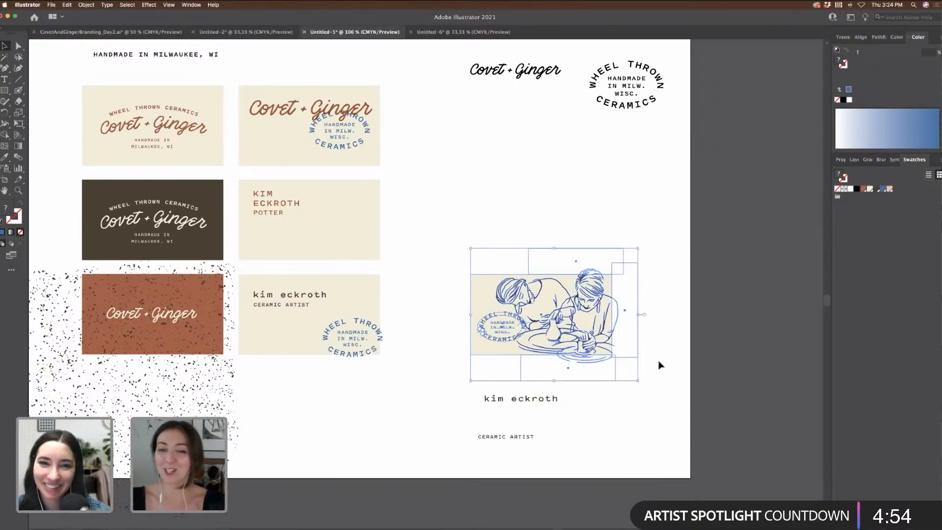
left_click(674, 373)
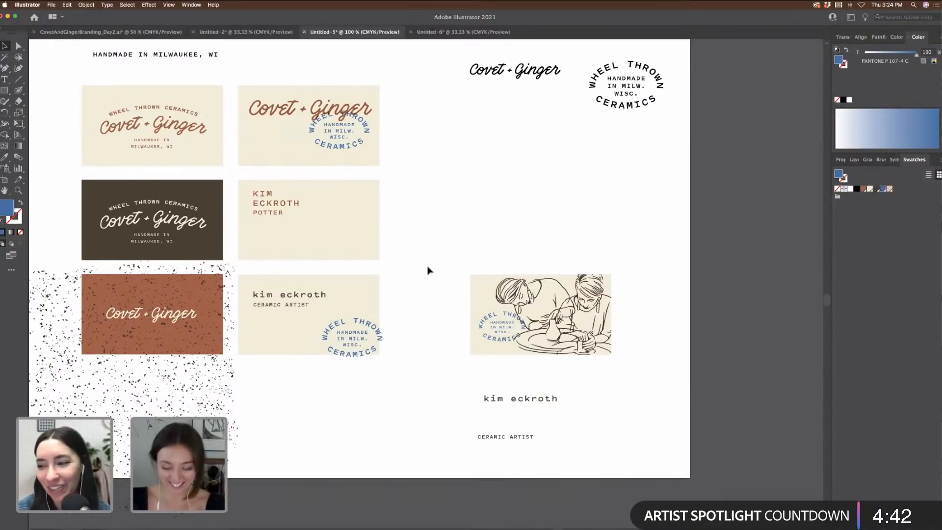
scroll(428, 270, "down", 1)
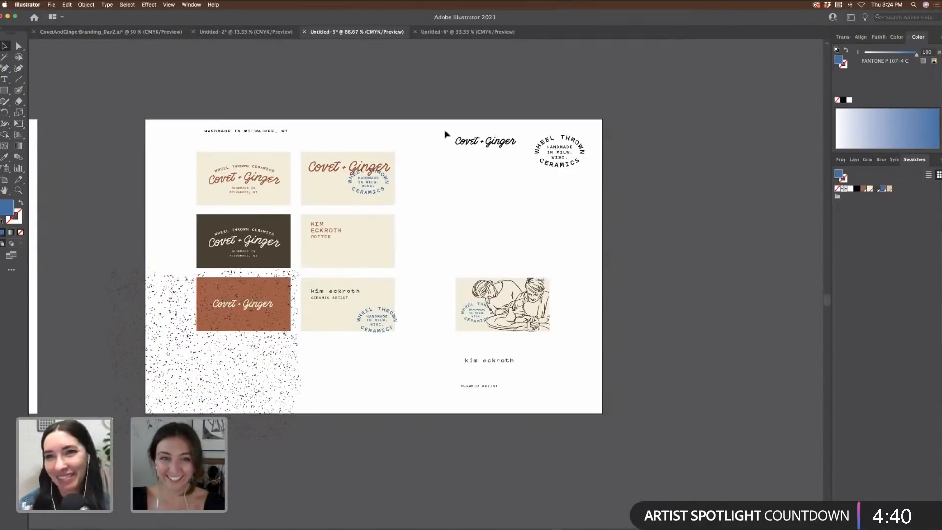
left_click_drag(445, 131, 523, 92)
left_click(491, 174)
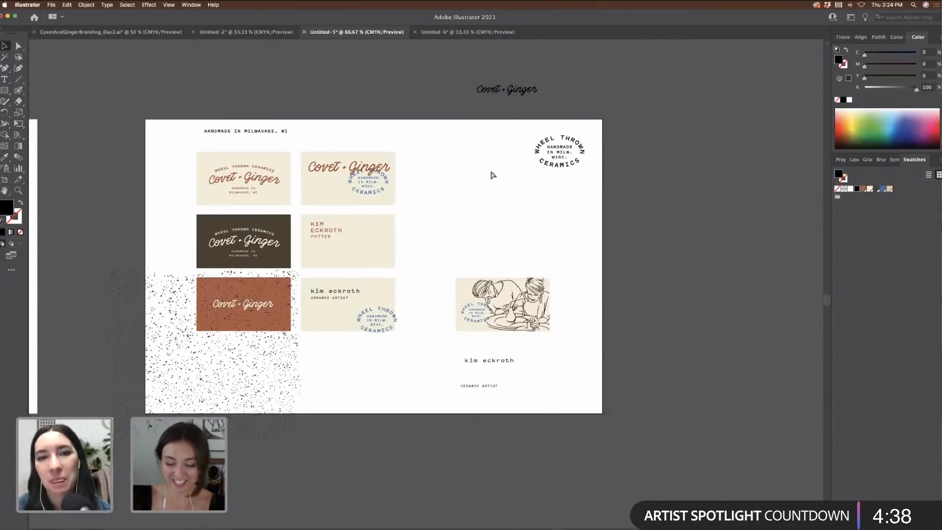
key("super+=")
left_click_drag(276, 243, 337, 253)
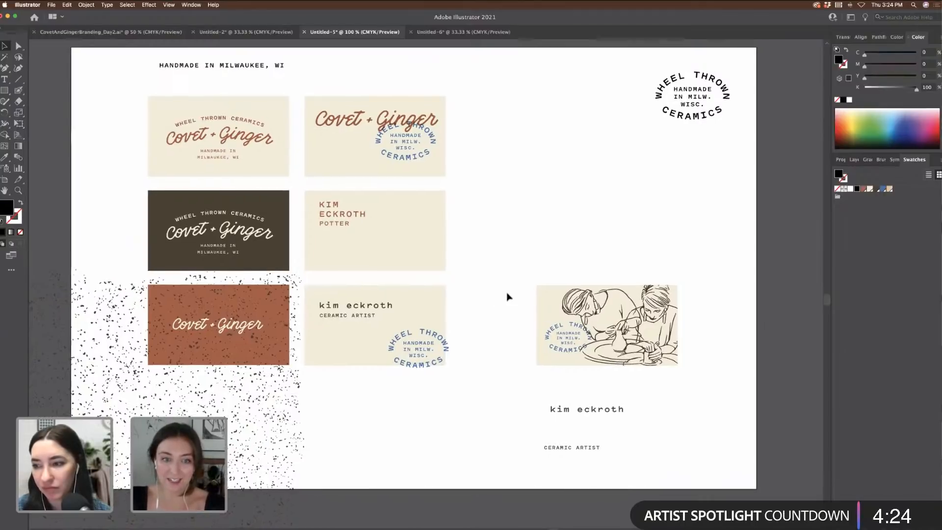
scroll(510, 296, "down", 2)
scroll(511, 296, "left", 2)
key("super+equal")
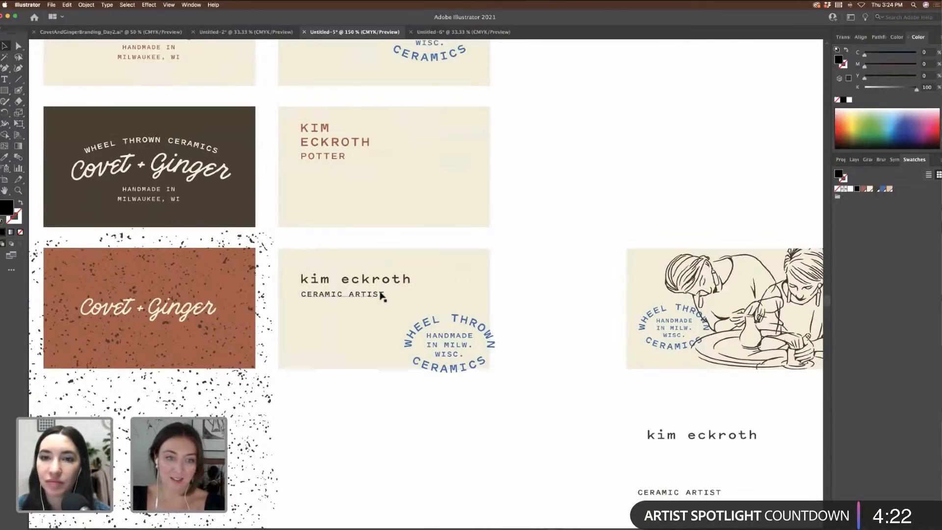
left_click_drag(379, 295, 376, 310)
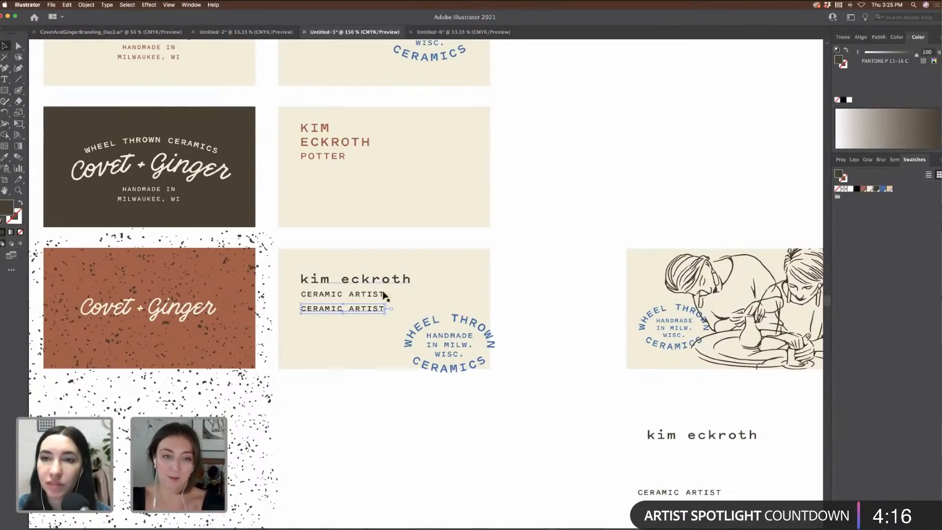
left_click_drag(376, 310, 376, 190)
triple_click(376, 191)
type("www")
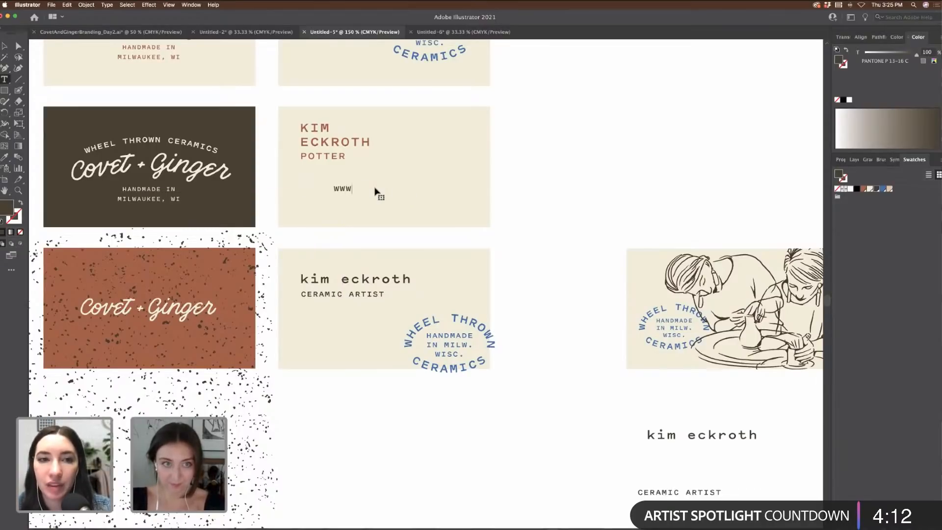
type(".covetandgin")
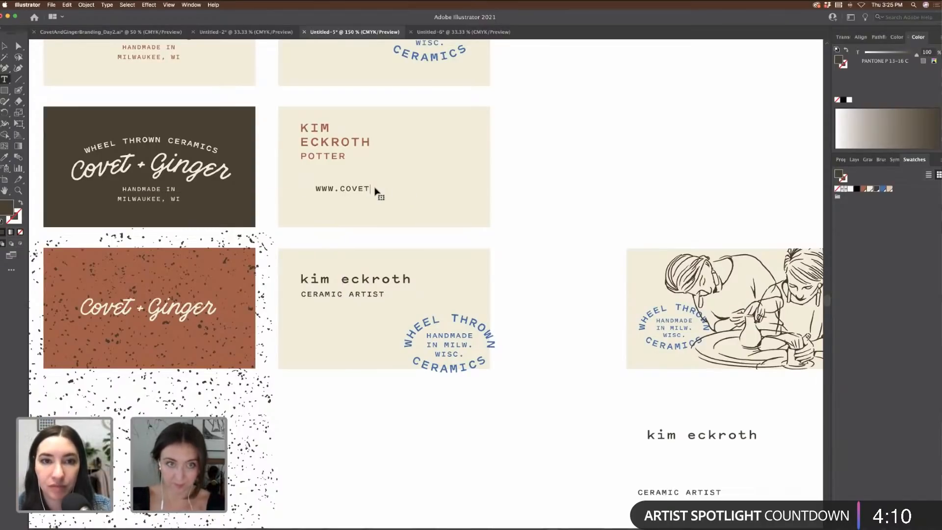
type("ger.cm")
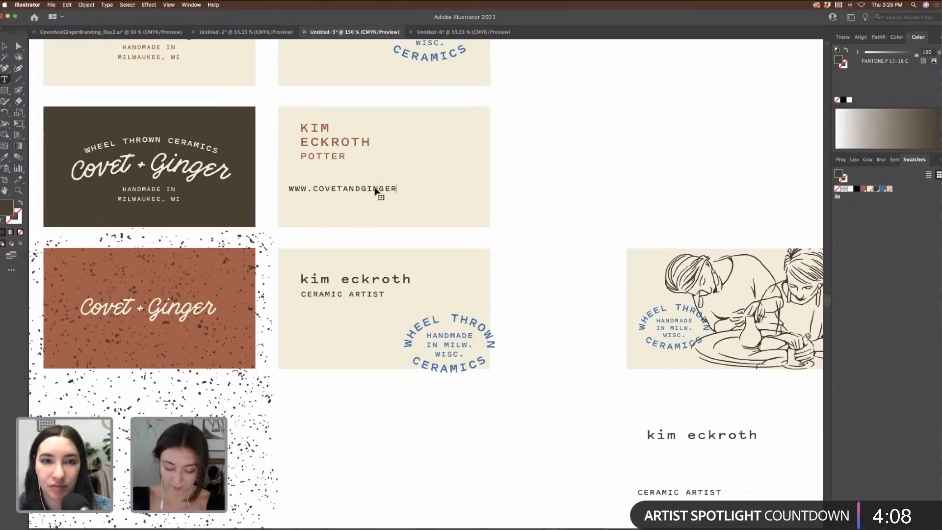
key("BackSpace")
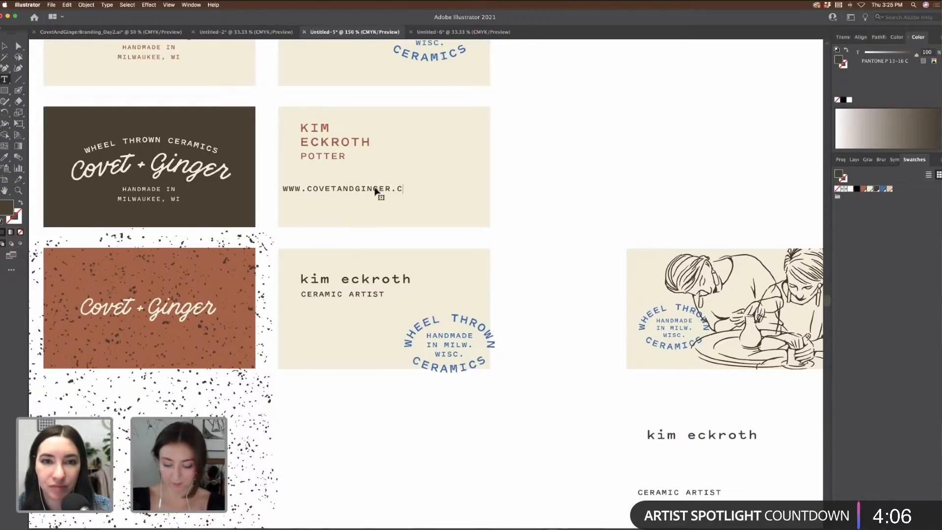
type("om")
key("Escape")
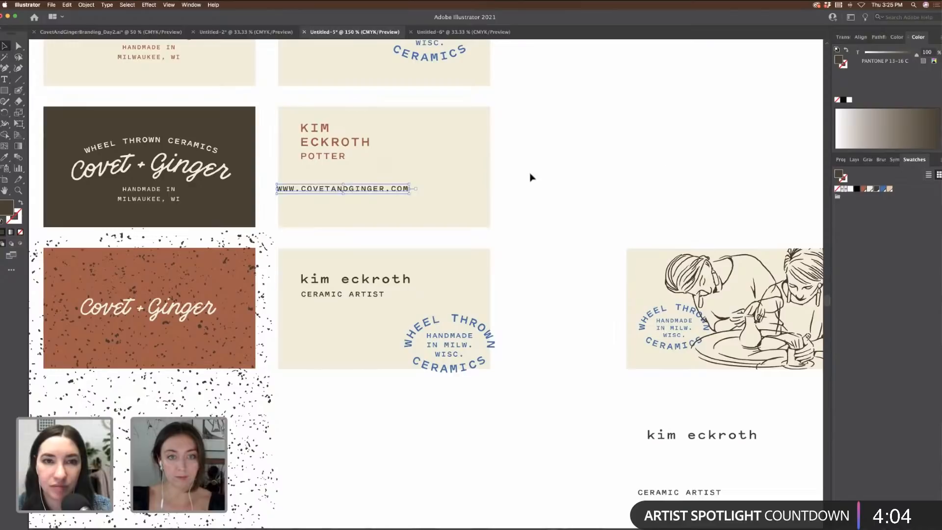
left_click_drag(399, 195, 421, 206)
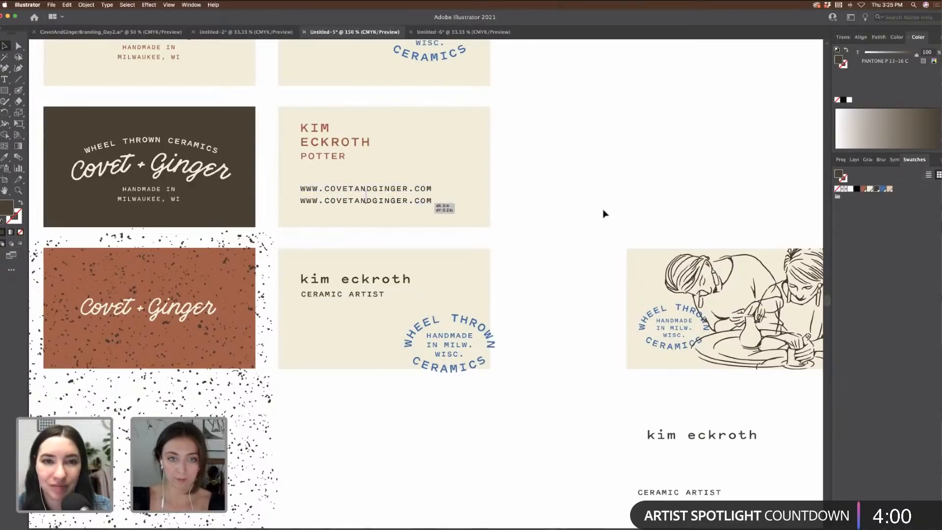
left_click(604, 212)
left_click(381, 201)
double_click(382, 201)
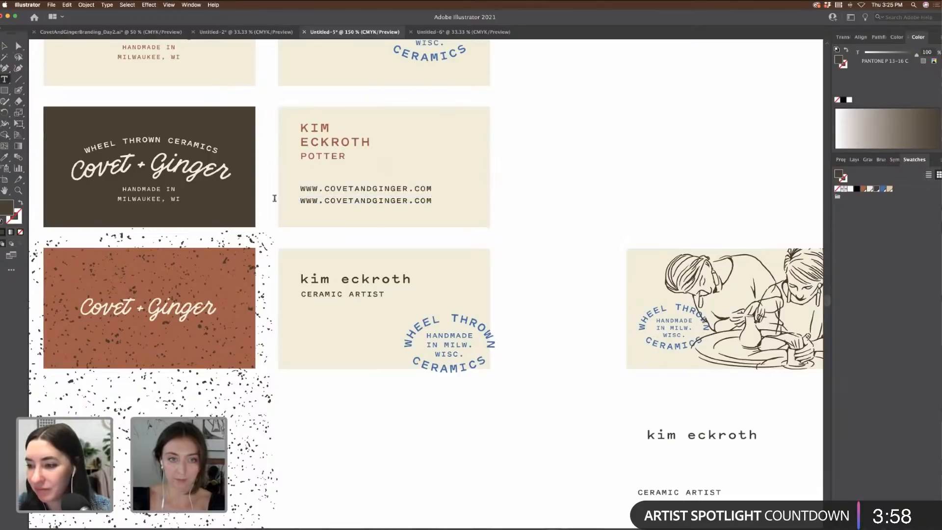
left_click_drag(324, 200, 275, 202)
type("@")
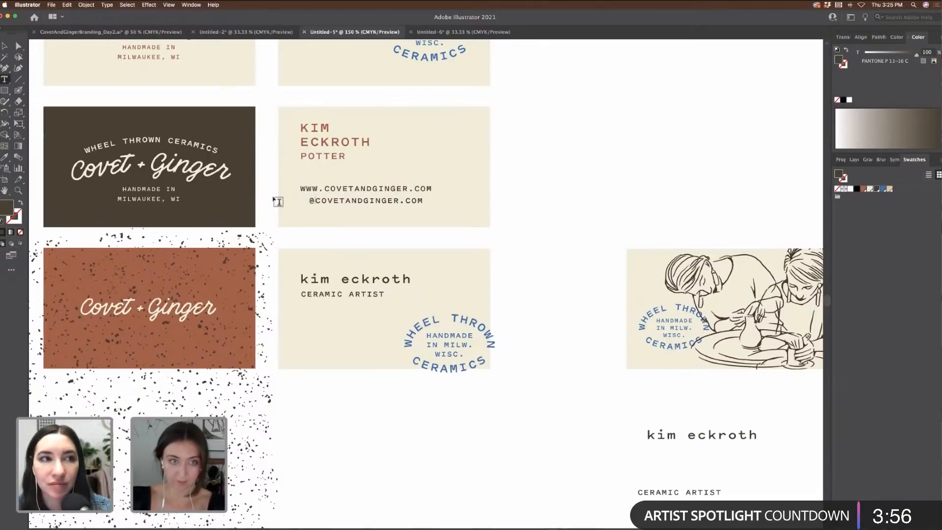
left_click_drag(400, 201, 450, 203)
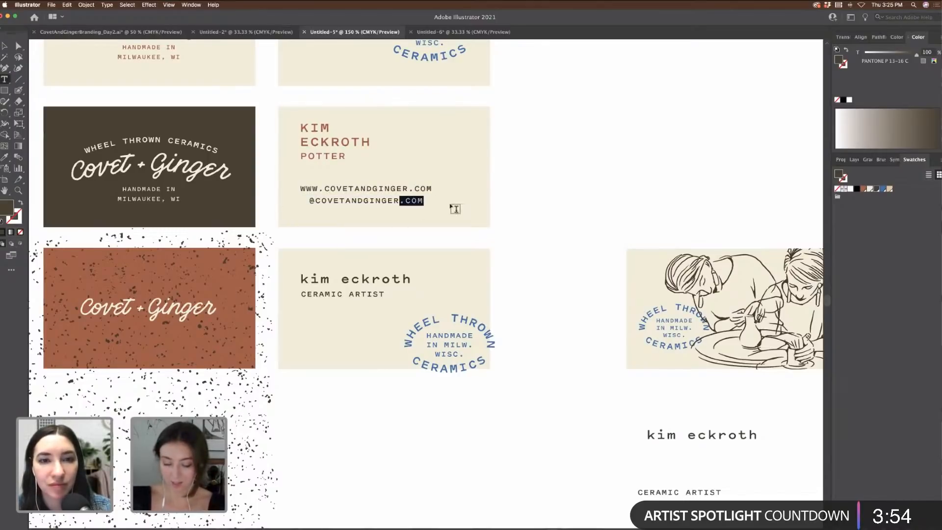
key("BackSpace")
key("Escape")
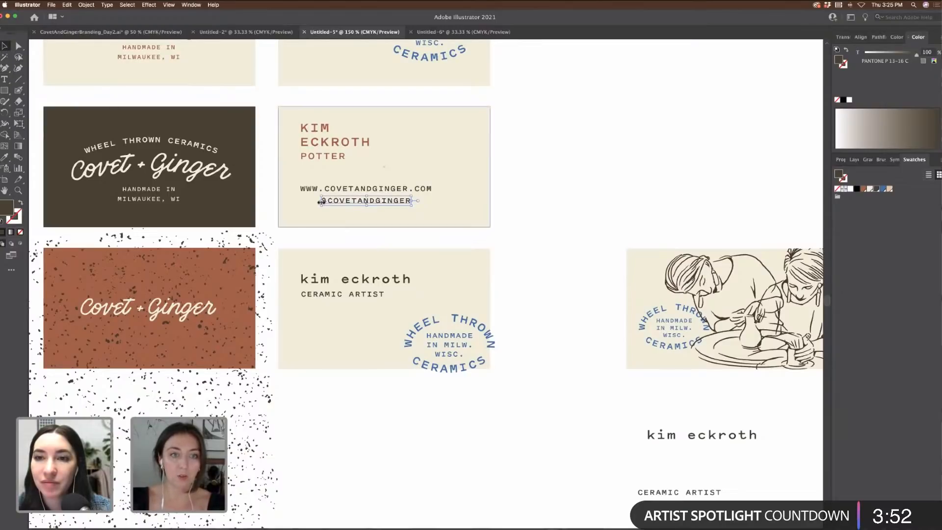
left_click_drag(346, 204, 324, 205)
left_click(617, 212)
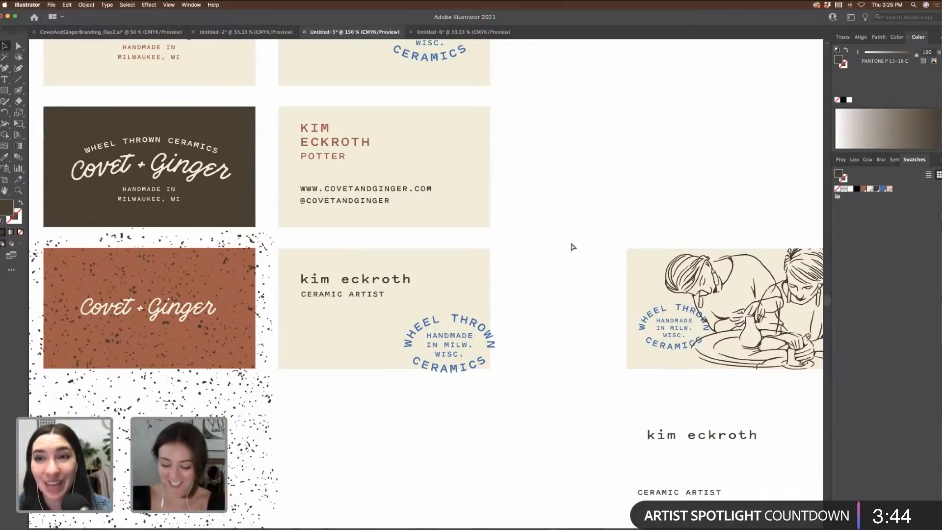
Step: Nudge the web and handle text block up the card and duplicate it 0.4 in below
key("super+minus")
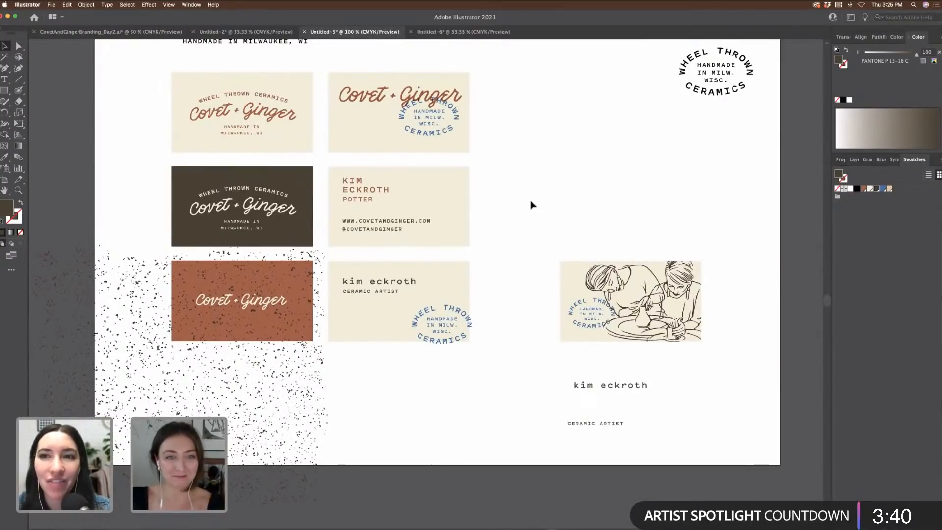
scroll(535, 270, "down", 2)
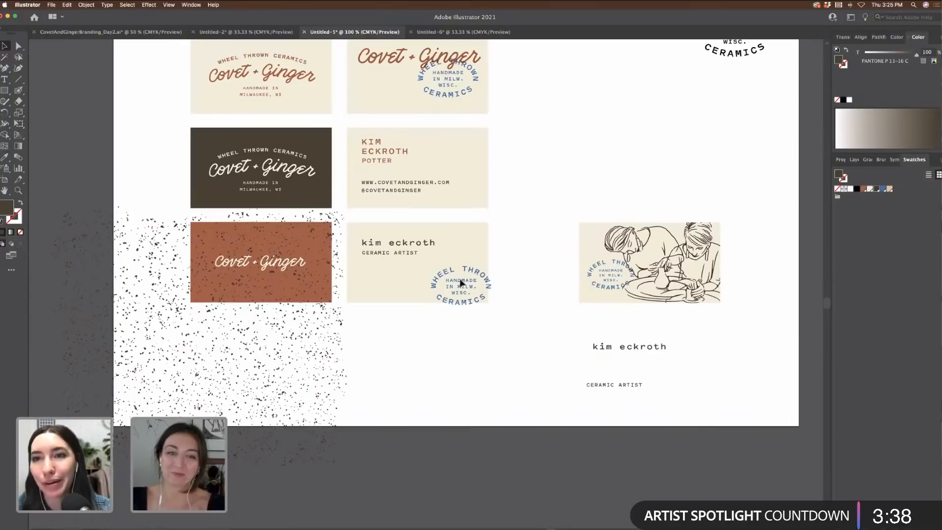
left_click(452, 267)
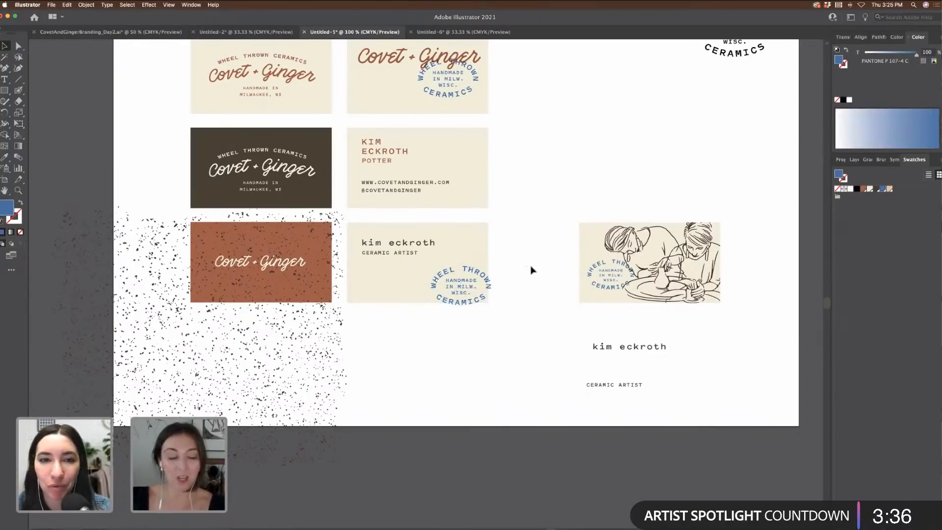
left_click(448, 185)
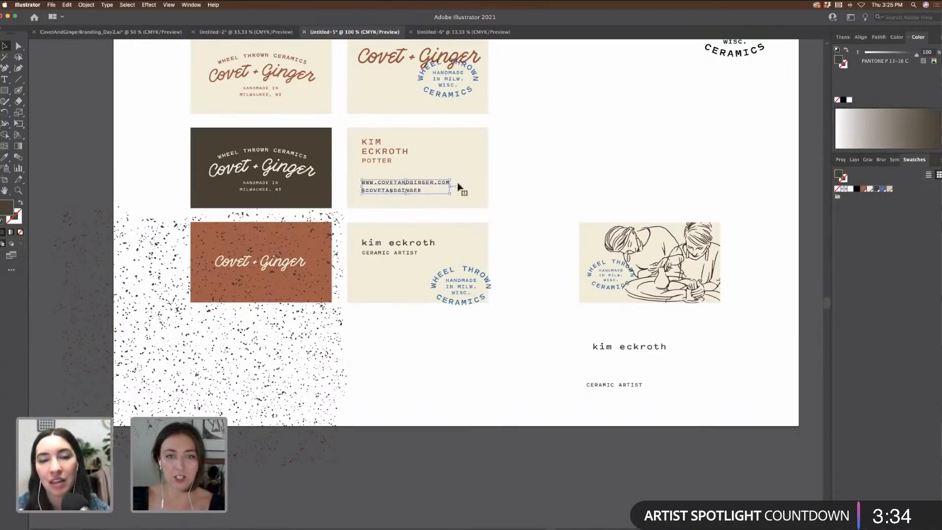
left_click_drag(436, 186, 436, 178)
left_click(595, 207)
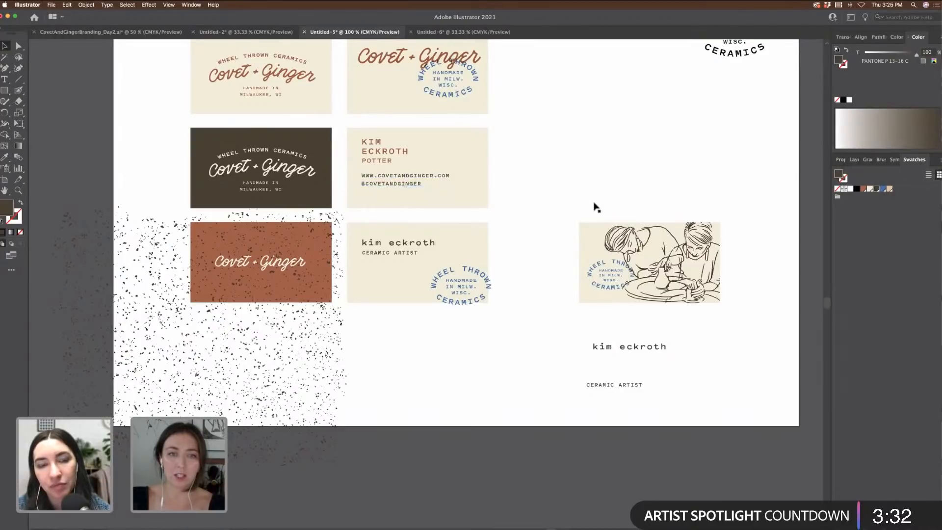
left_click_drag(419, 180, 445, 182)
left_click(566, 185)
Step: Duplicate the illustration card above the original and recolour the copy's line drawing light tan
scroll(575, 202, "up", 1)
scroll(574, 201, "up", 5)
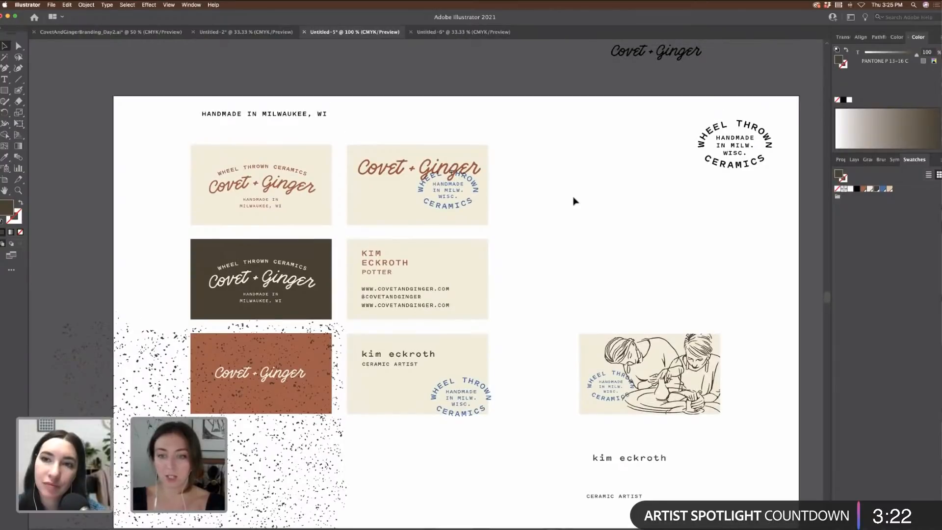
scroll(459, 211, "right", 5)
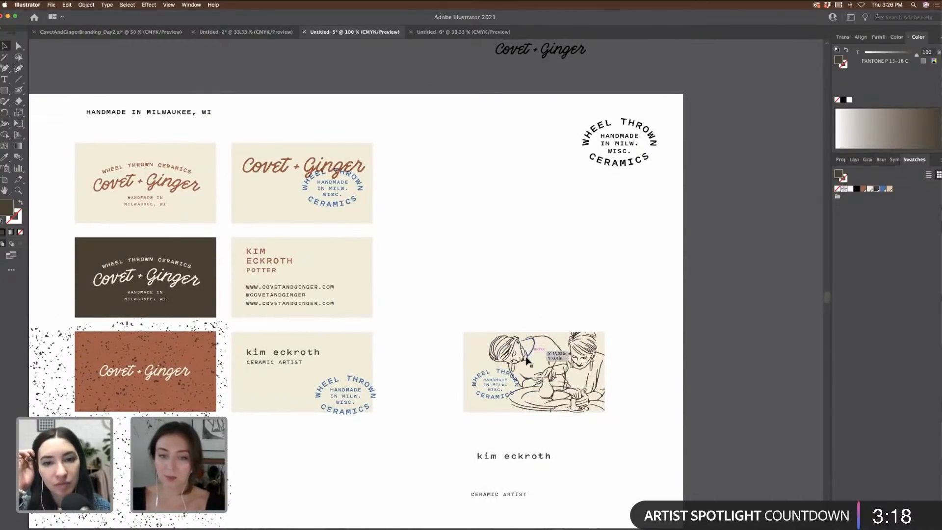
left_click(547, 364)
left_click(425, 296)
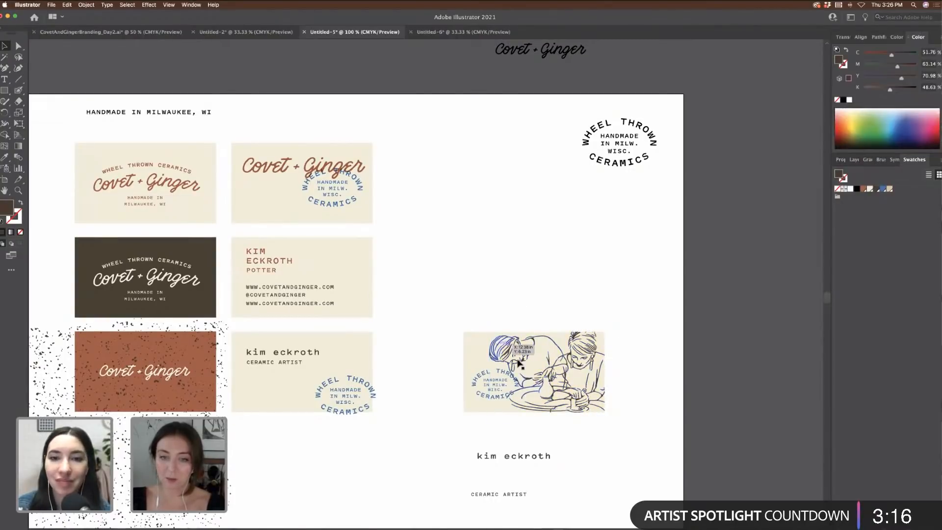
left_click(531, 359)
mouse_move(434, 328)
left_mouse_down()
mouse_move(601, 407)
mouse_move(582, 403)
mouse_move(579, 261)
mouse_move(582, 271)
left_mouse_up()
left_click(642, 264)
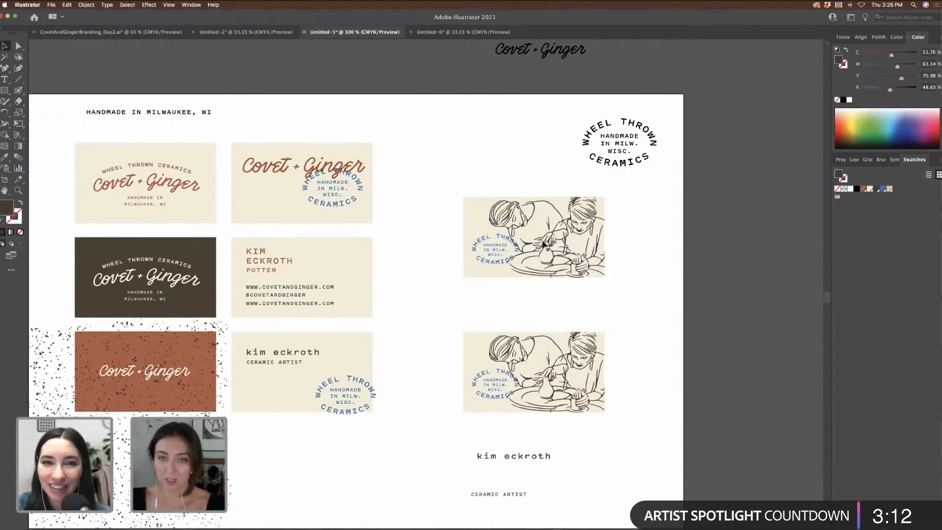
left_click(550, 244)
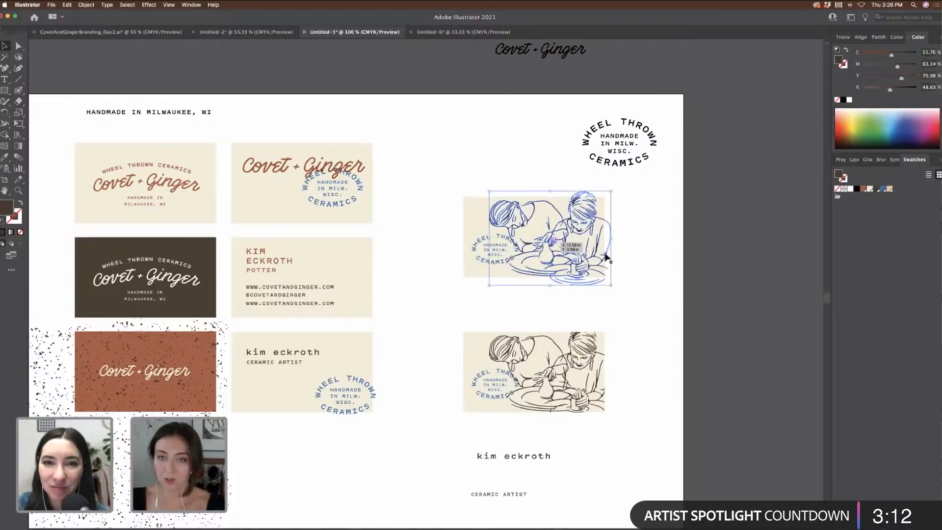
left_click(891, 189)
left_click(674, 236)
Step: Enlarge the small blue circular stamp slightly and set its blend mode to Multiply
left_click_drag(432, 230, 490, 279)
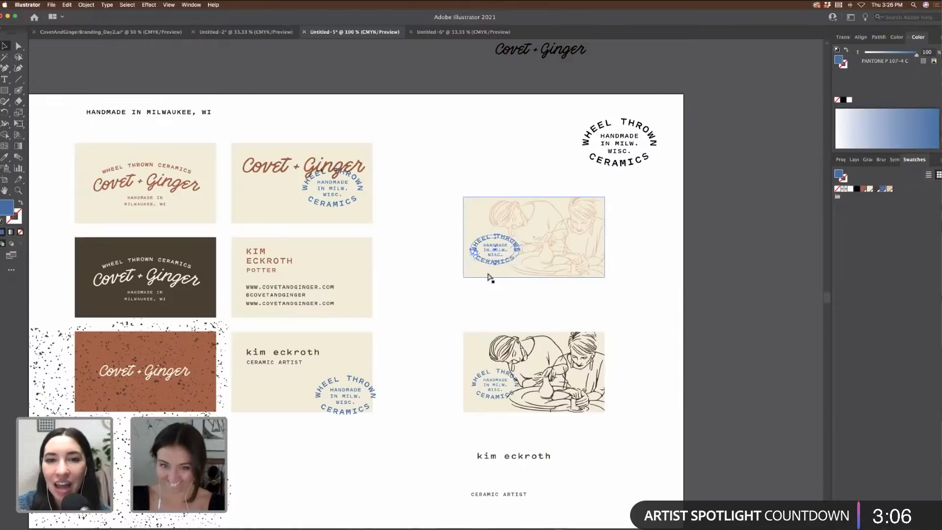
key("super+equal")
key("super+equal")
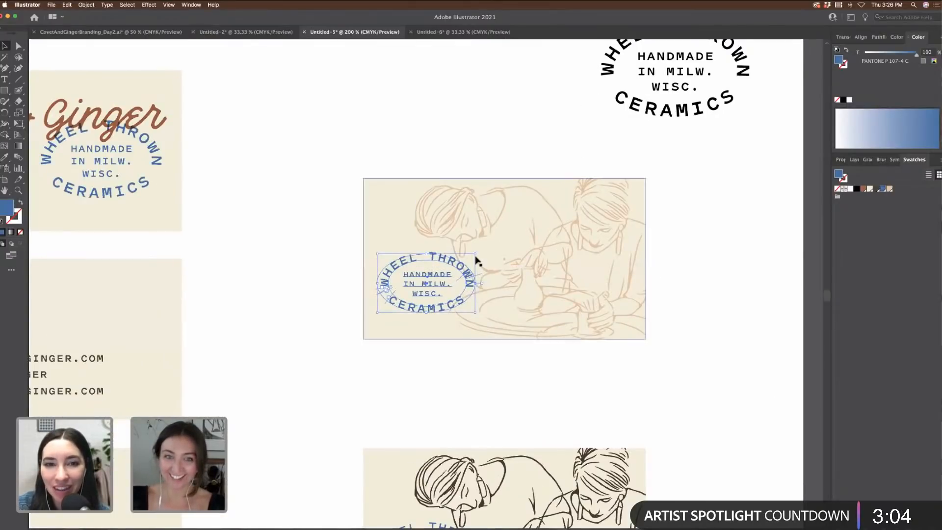
left_click_drag(479, 253, 480, 253)
left_click(841, 159)
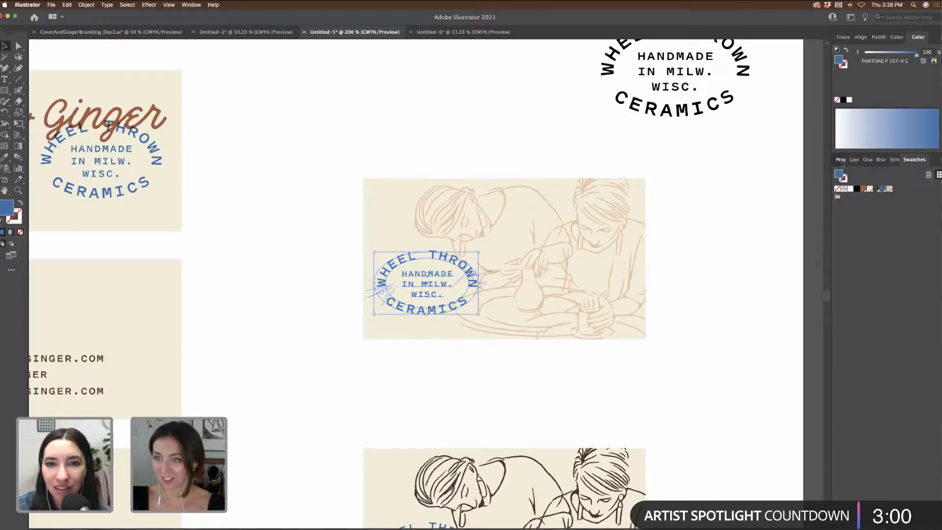
left_click(859, 289)
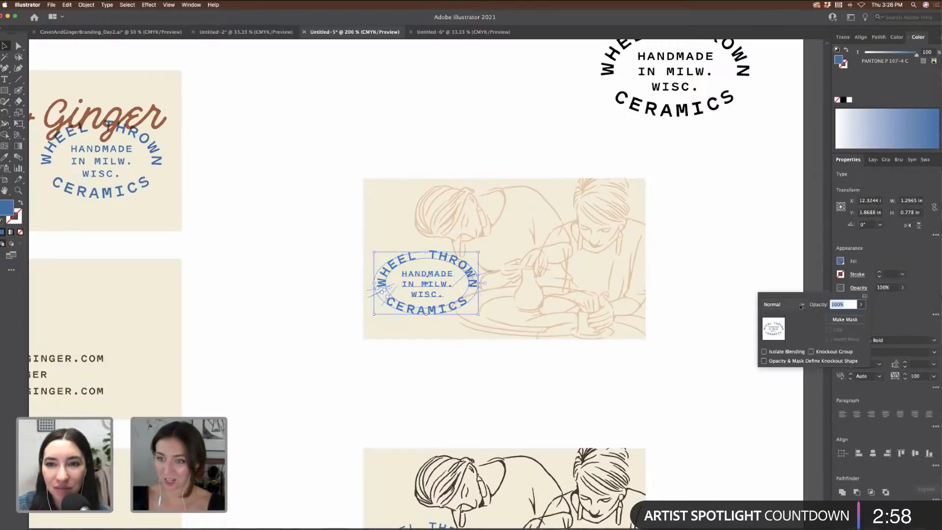
left_click(784, 304)
left_click(783, 337)
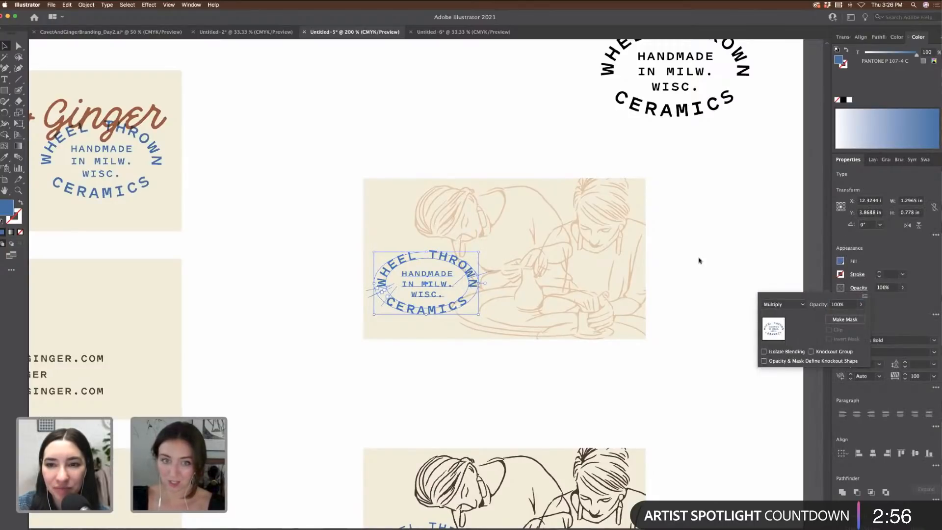
left_click(722, 265)
left_click(728, 265)
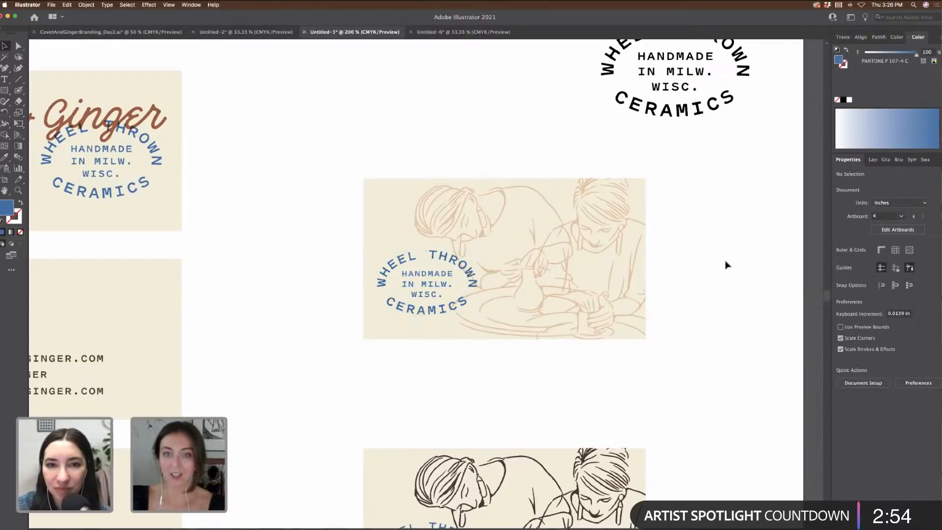
Step: Move the black Wheel Thrown badge beside the Covet + Ginger wordmark and lower the faded card slightly
key("super+minus")
key("super+minus")
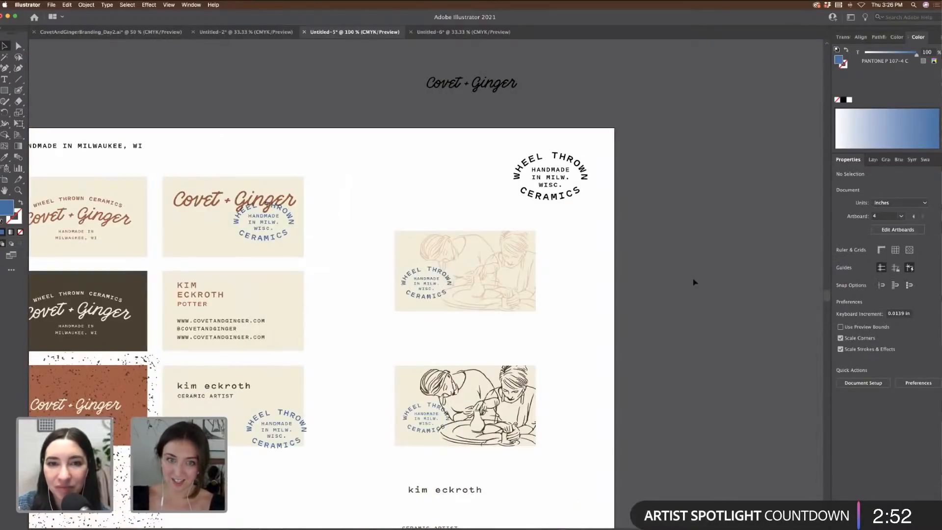
scroll(620, 316, "left", 5)
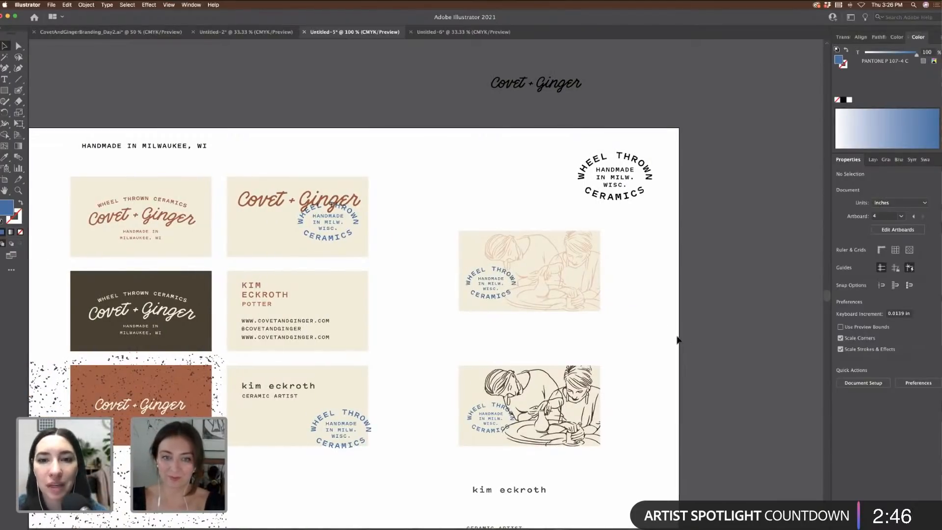
scroll(677, 339, "left", 6)
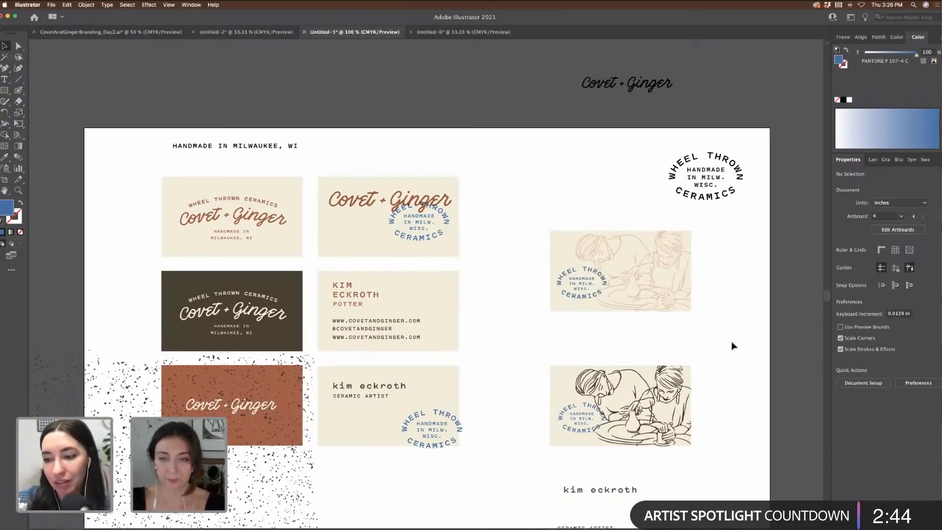
scroll(734, 347, "down", 1)
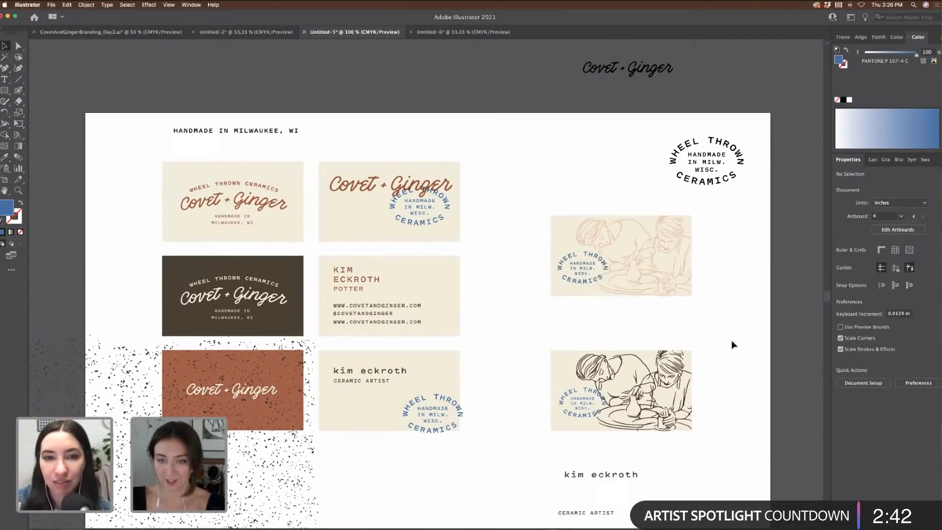
key("super+minus")
key("super+minus")
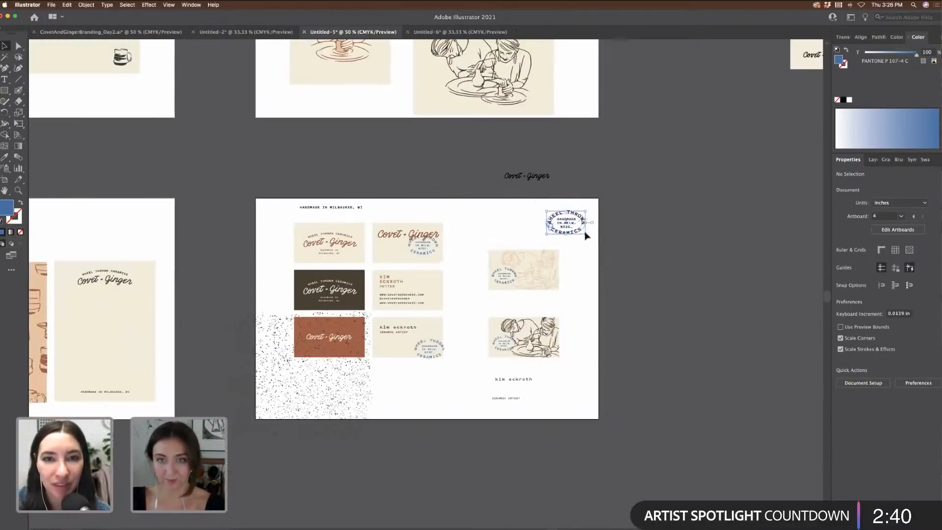
left_click_drag(575, 238, 594, 185)
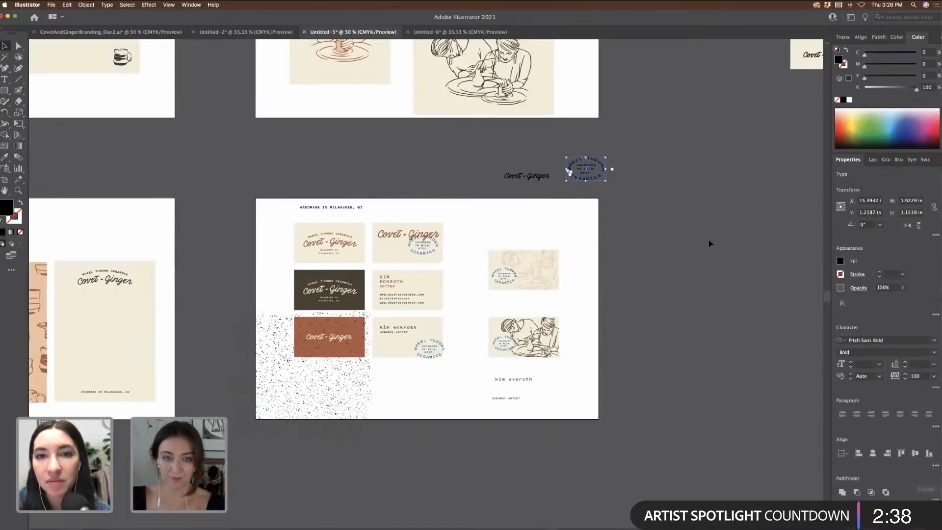
left_click(711, 244)
mouse_move(552, 284)
left_mouse_down()
mouse_move(559, 292)
mouse_move(550, 296)
left_mouse_up()
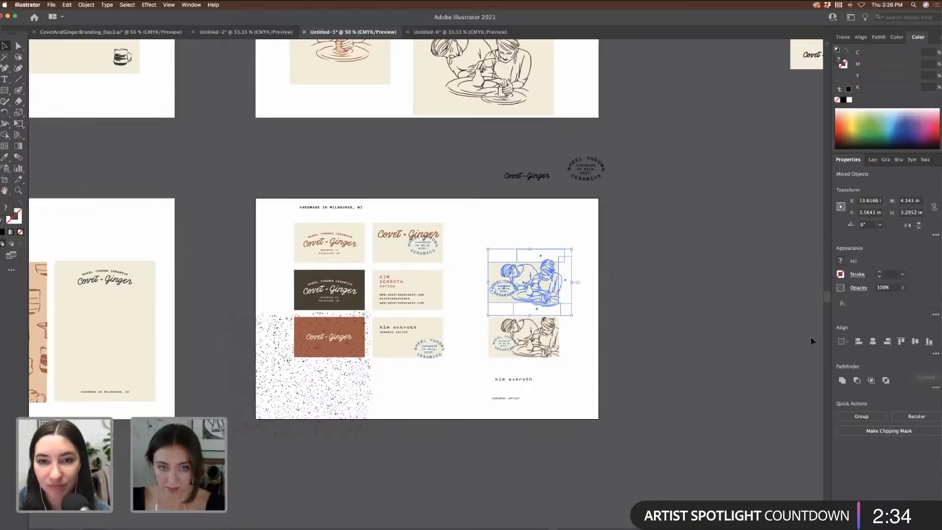
left_click(754, 327)
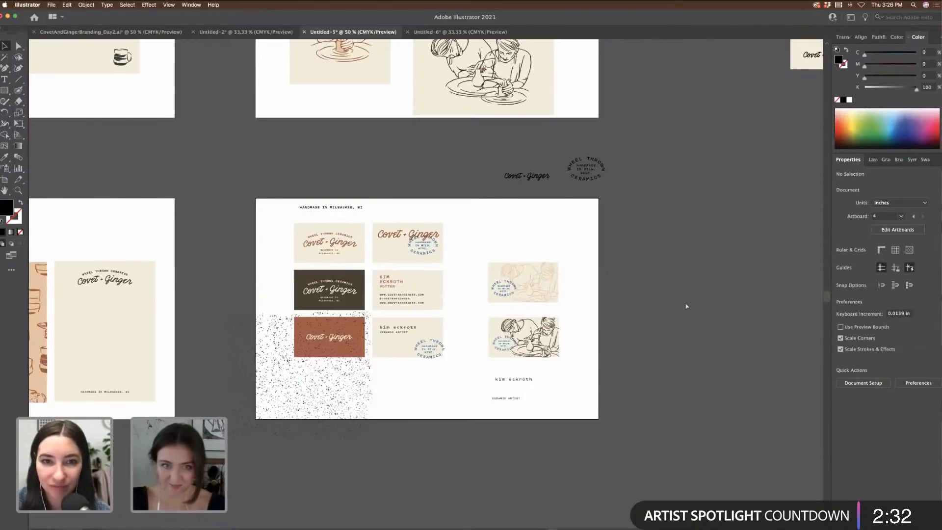
key("super+equal")
key("super+equal")
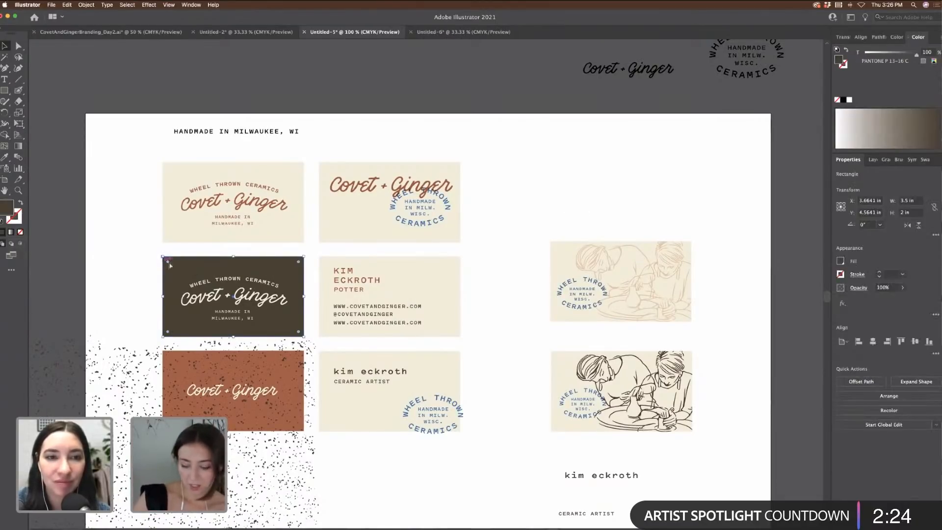
key("super+minus")
key("super+minus")
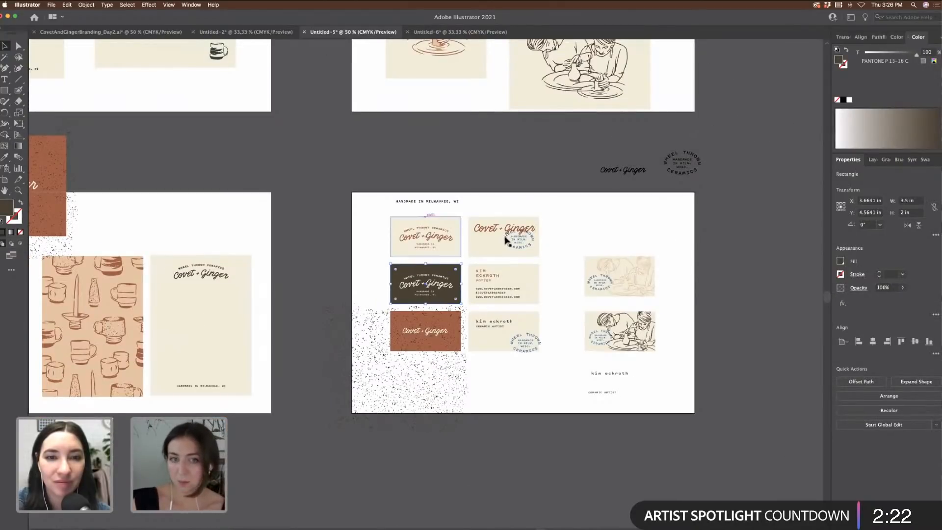
scroll(503, 247, "up", 5)
scroll(504, 248, "left", 10)
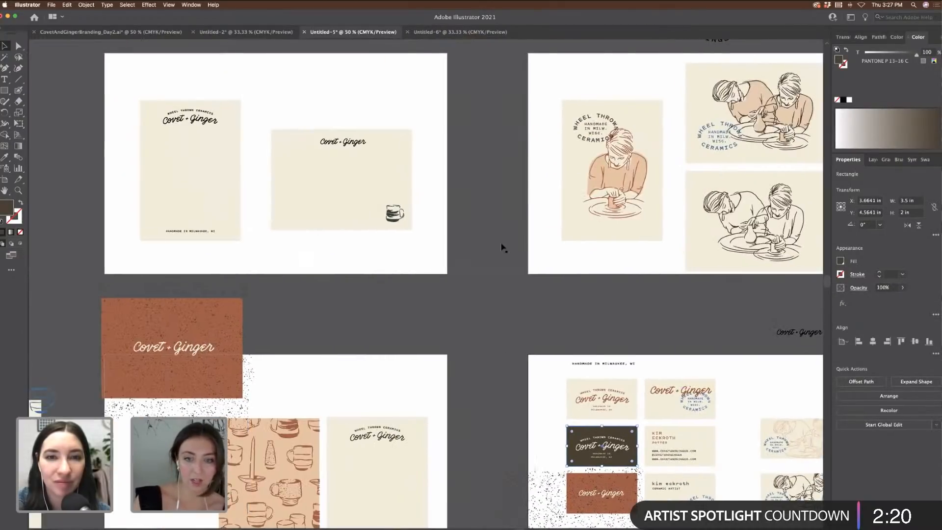
scroll(503, 248, "down", 3)
scroll(501, 247, "down", 3)
scroll(502, 248, "left", 5)
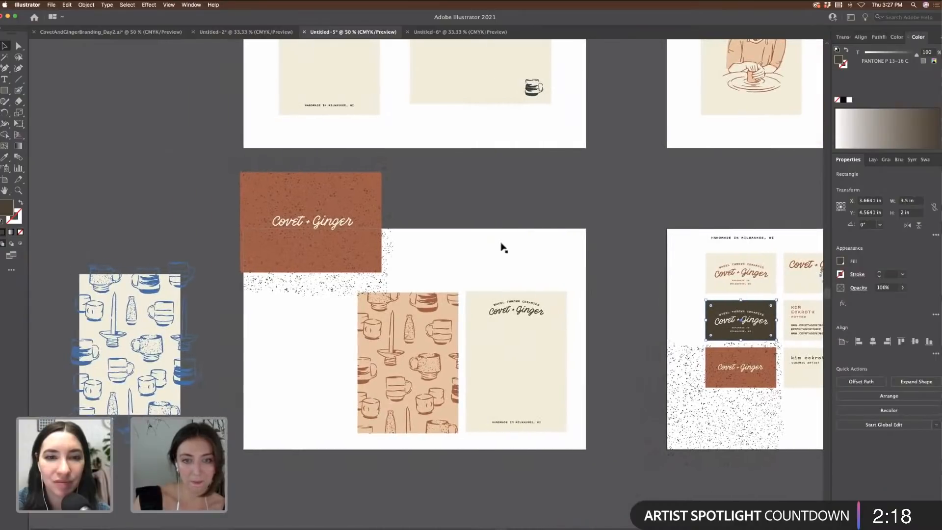
scroll(500, 250, "right", 7)
scroll(458, 276, "up", 5)
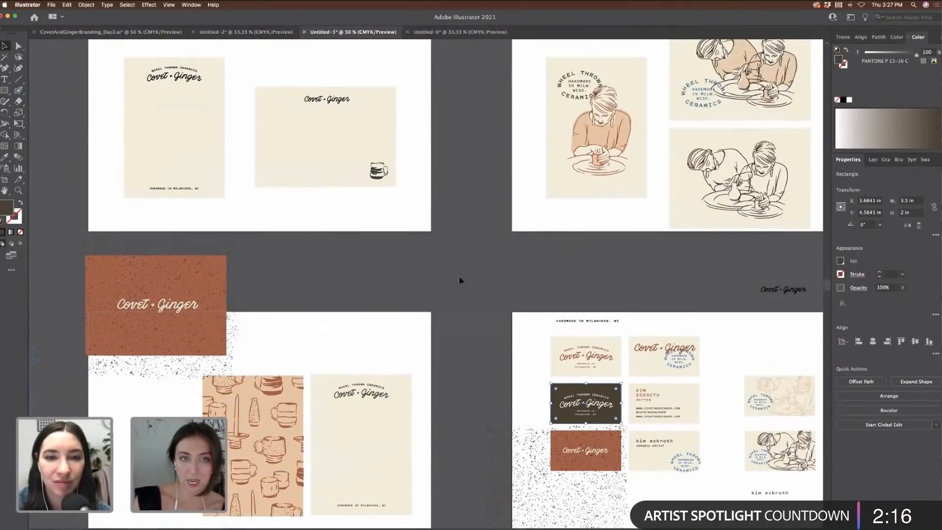
scroll(500, 295, "right", 6)
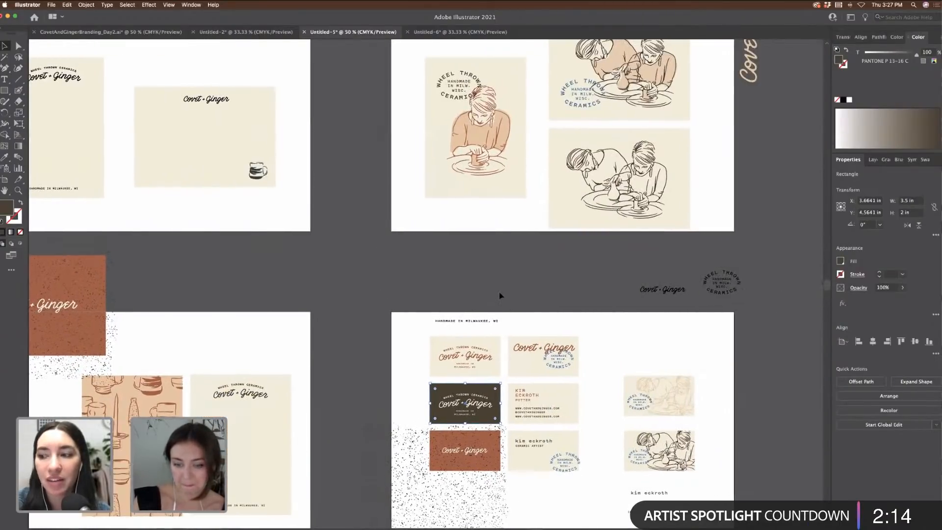
scroll(500, 296, "down", 3)
key("super+equal")
left_click(334, 252)
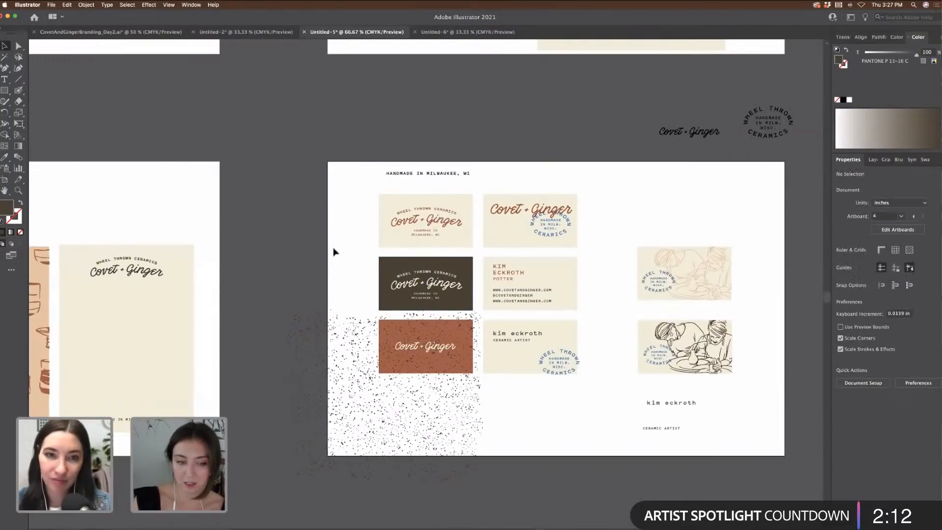
key("super+equal")
scroll(333, 243, "right", 5)
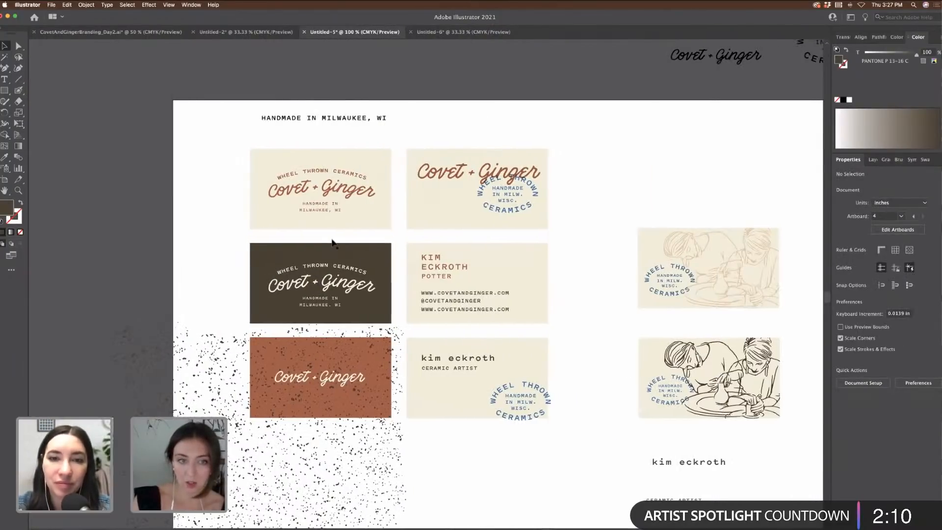
left_click_drag(343, 254, 576, 280)
key("super+z")
left_click_drag(566, 323, 419, 250)
scroll(514, 177, "down", 5)
left_click_drag(515, 177, 514, 370)
left_click(505, 354)
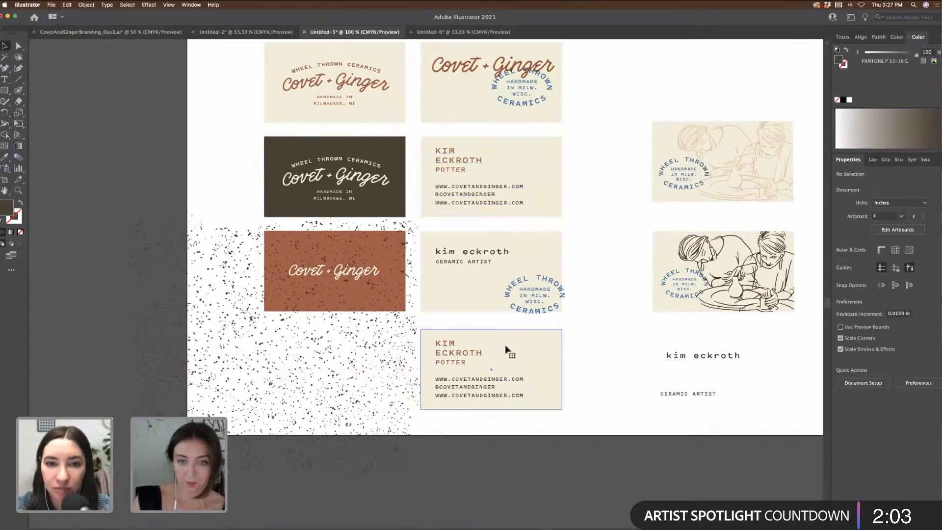
left_click(926, 160)
left_click(881, 188)
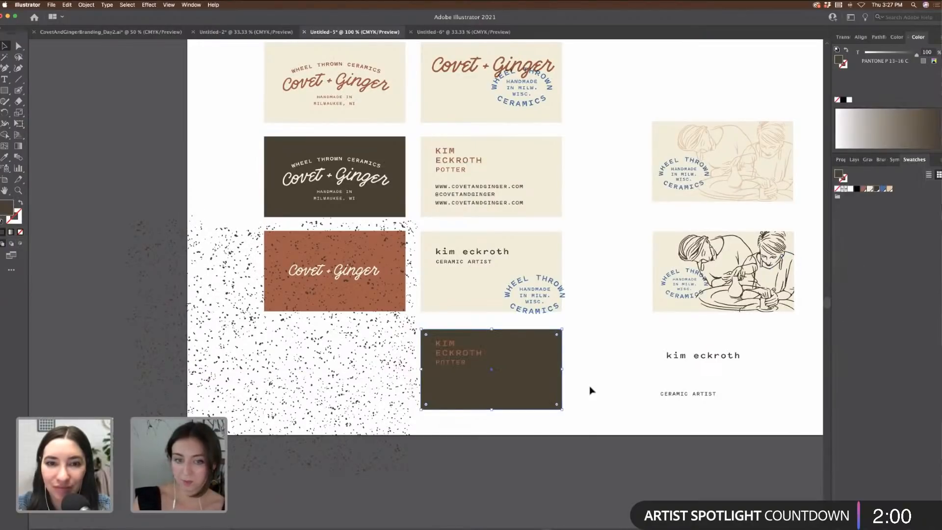
left_click(435, 338)
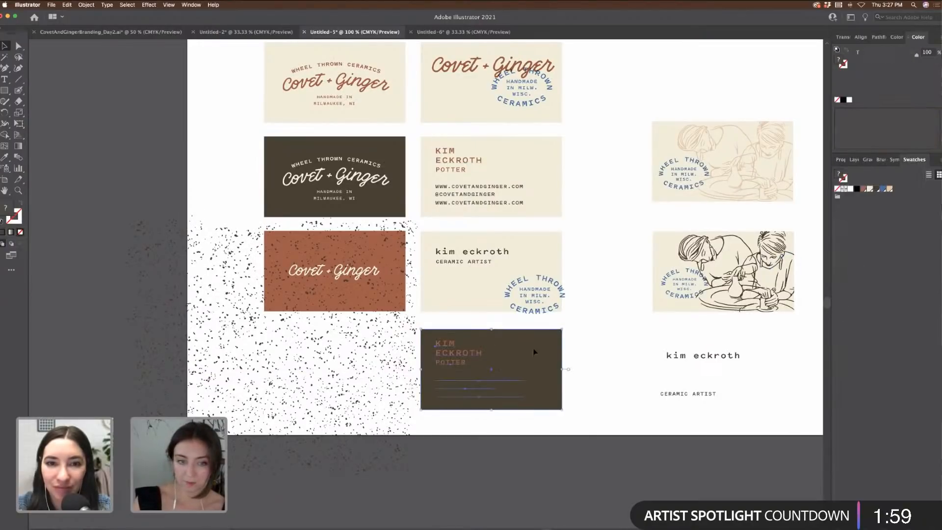
left_click(6, 158)
left_click(491, 296)
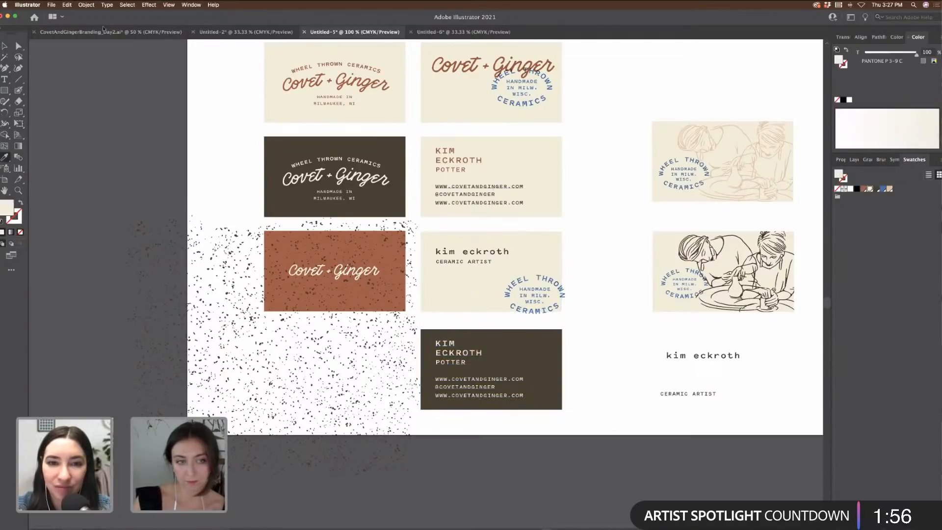
key("v")
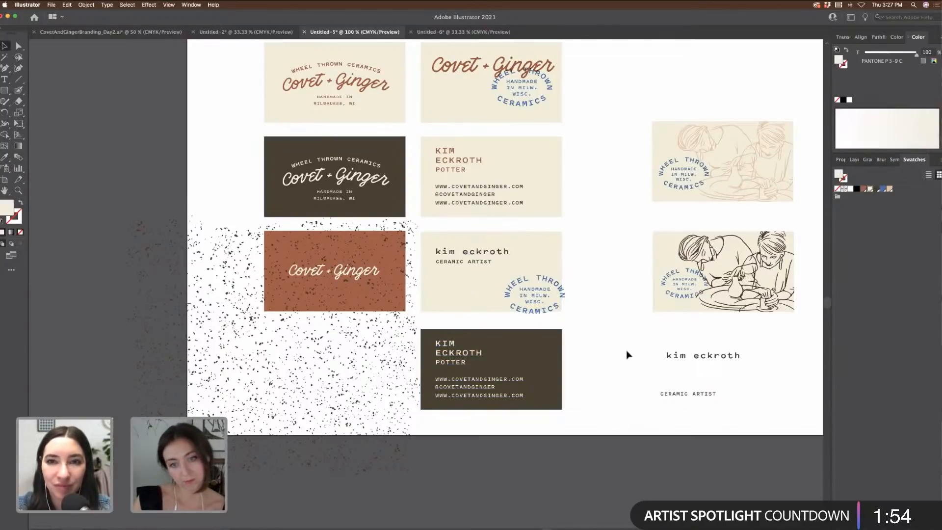
left_click_drag(579, 444, 436, 343)
left_click_drag(515, 378, 742, 83)
scroll(688, 187, "left", 5)
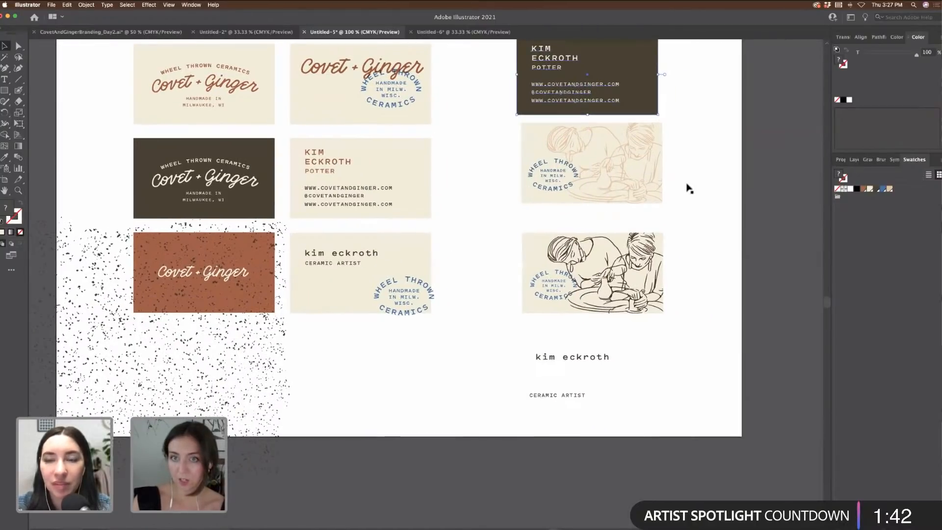
scroll(675, 201, "up", 3)
scroll(674, 199, "up", 2)
left_click_drag(631, 182, 782, 376)
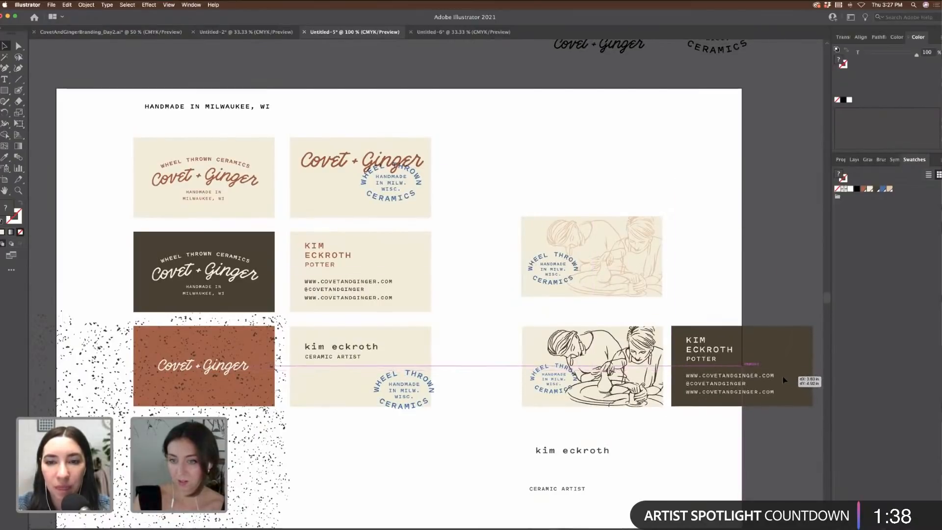
scroll(781, 376, "right", 5)
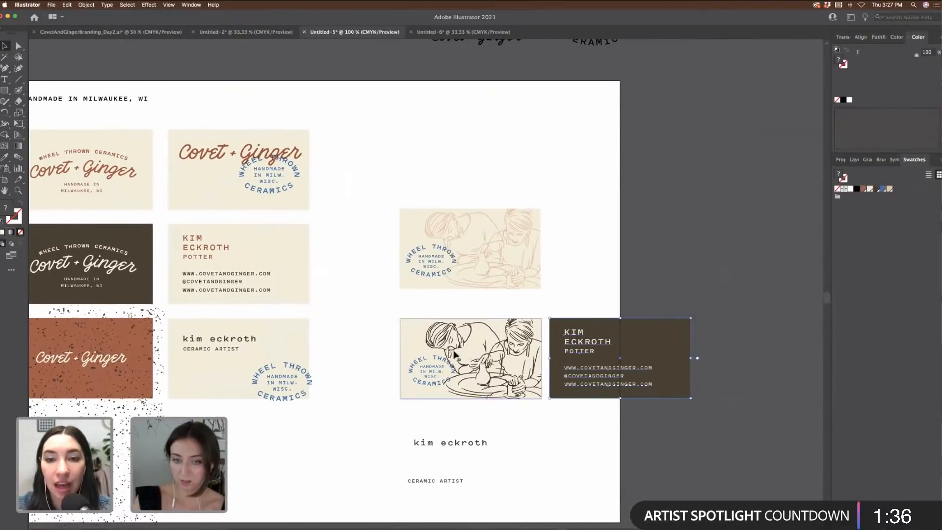
left_click(556, 314, "shift")
left_click_drag(609, 353, 618, 351)
key("super+z")
left_click(578, 315)
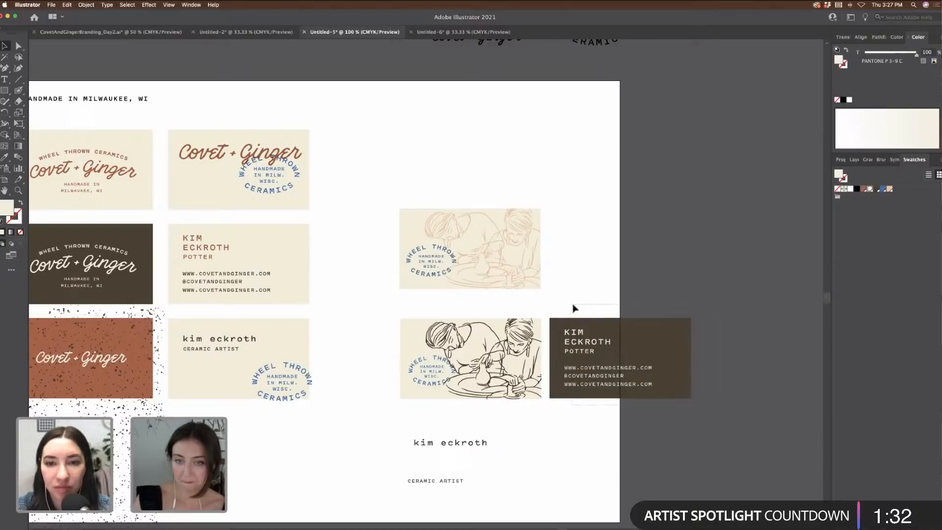
left_click(576, 321)
scroll(638, 295, "down", 5)
left_click_drag(668, 247, 286, 342)
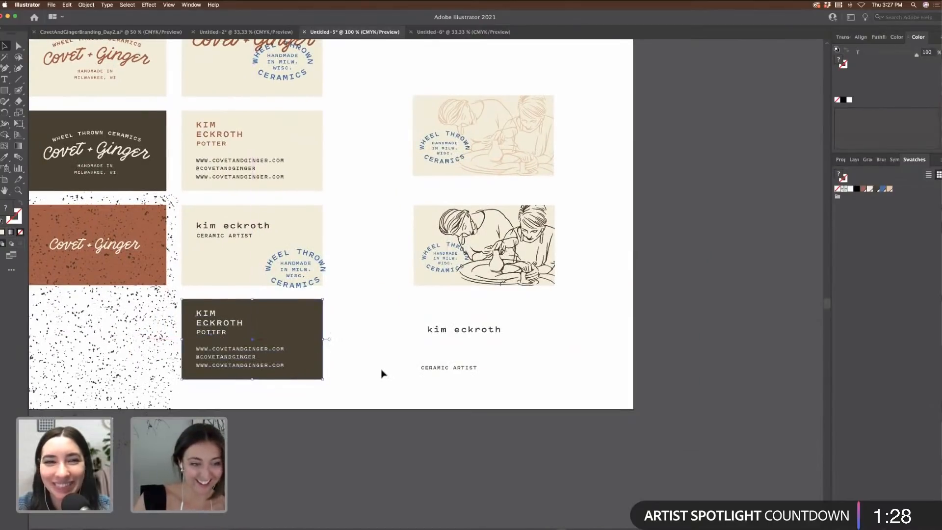
left_click(425, 394)
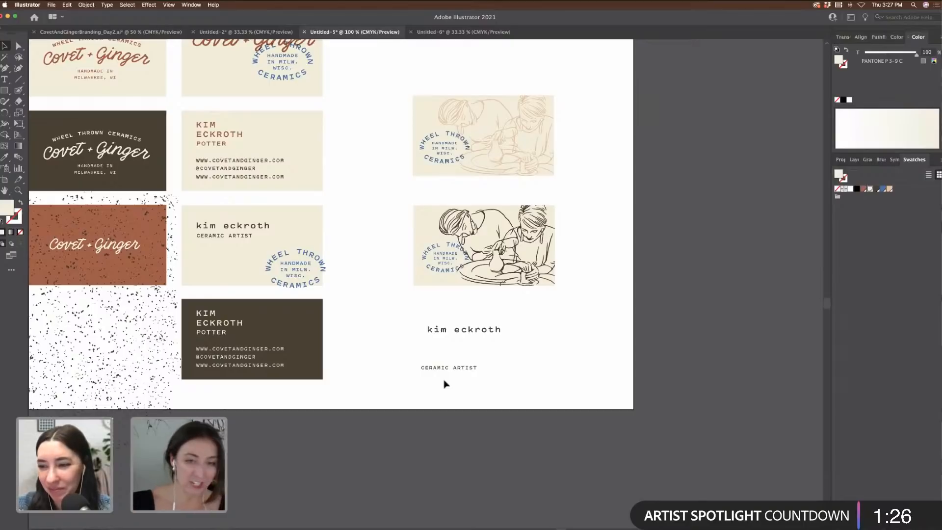
Step: Add a new blank artboard with the Artboard tool (Shift+O)
scroll(627, 352, "up", 6)
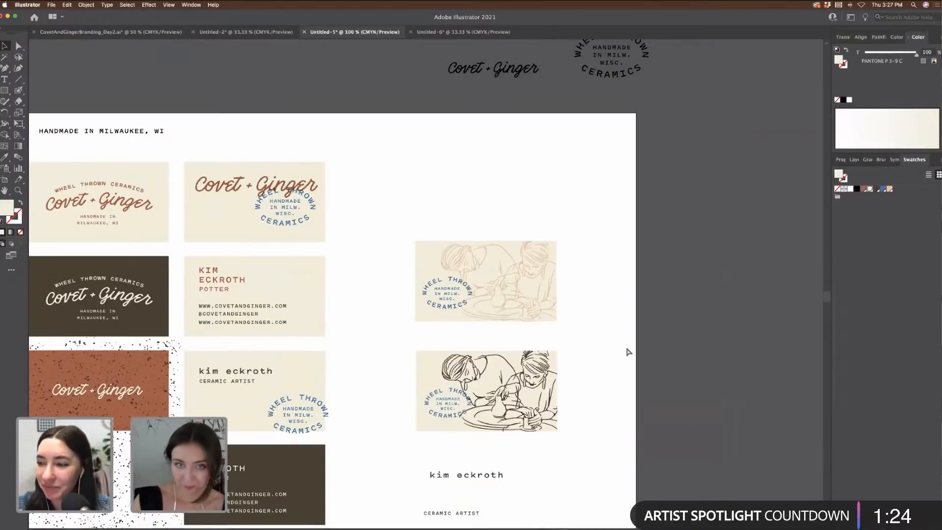
key("super+minus")
scroll(627, 352, "left", 4)
scroll(628, 351, "up", 4)
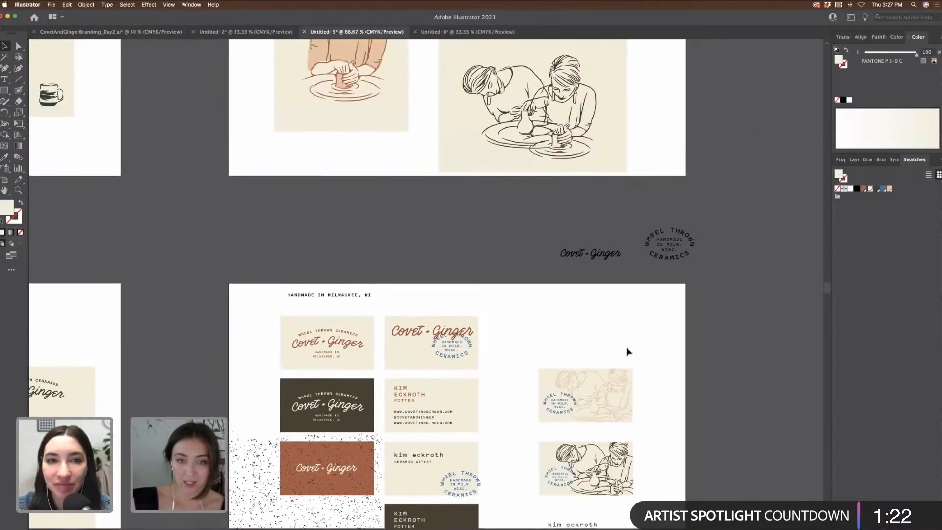
scroll(629, 352, "down", 7)
scroll(628, 352, "left", 4)
scroll(628, 351, "left", 4)
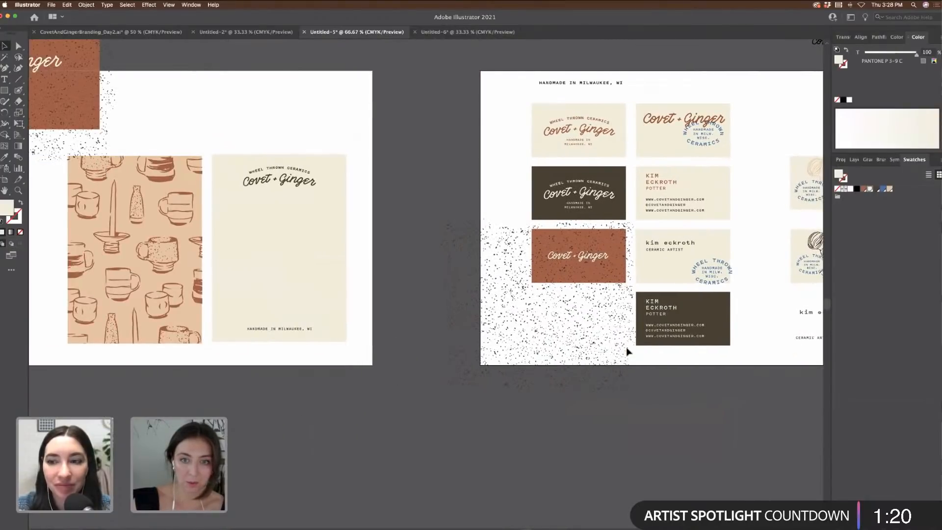
scroll(628, 352, "down", 5)
key("shift+o")
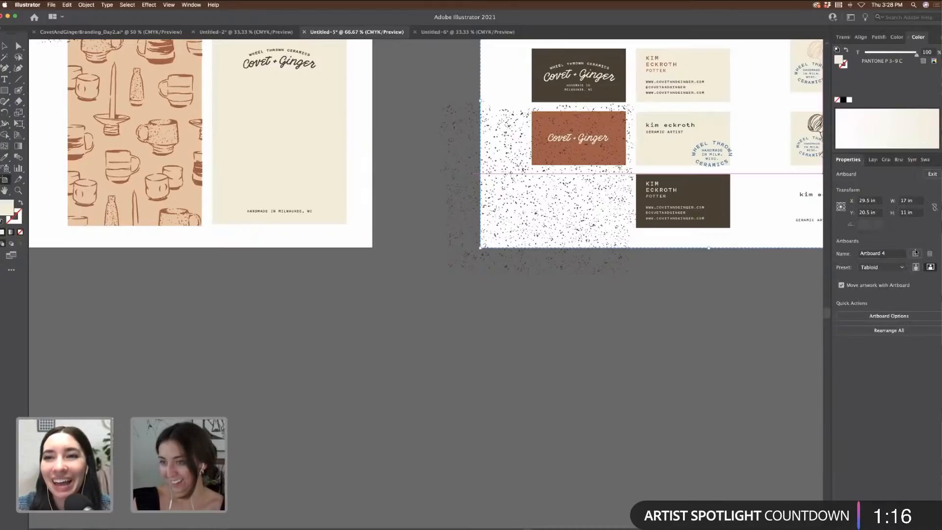
left_click(916, 253)
key("Escape")
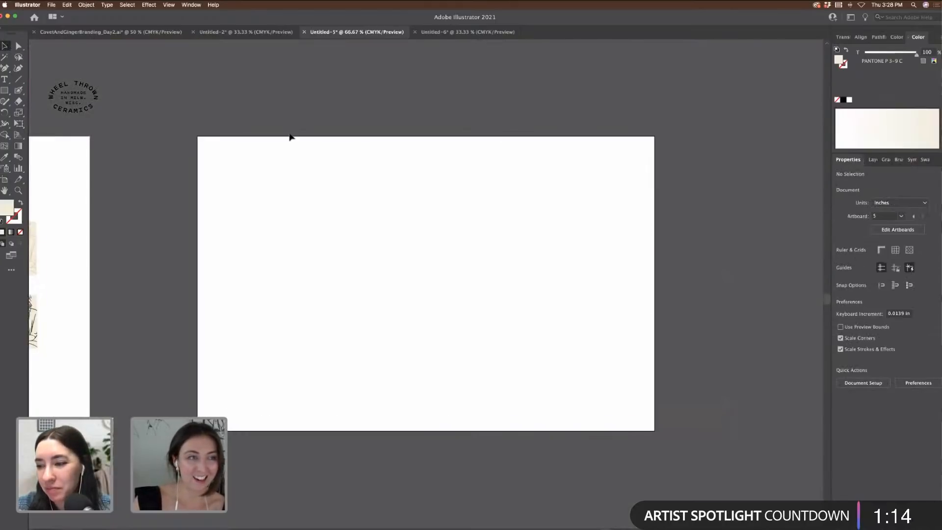
Step: Copy the Wheel Thrown badge onto the new artboard and position it near the top
left_click(4, 91)
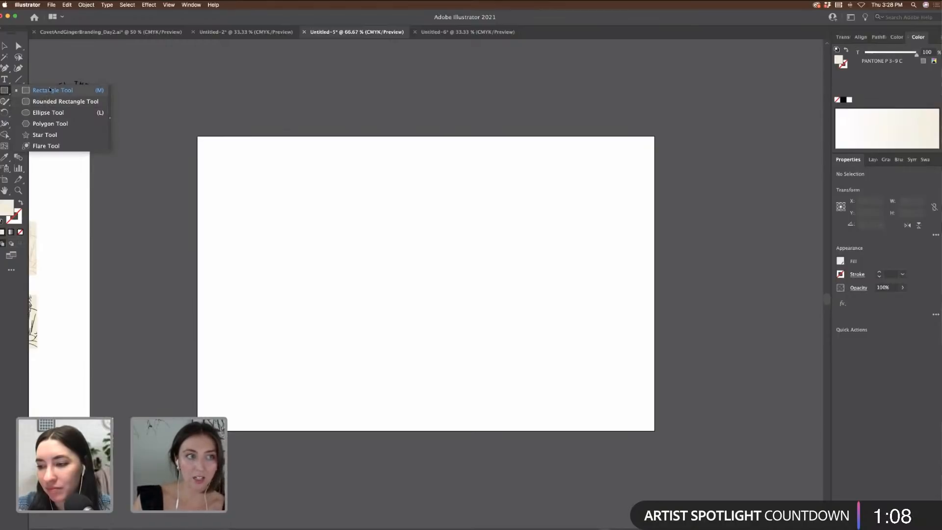
left_click(50, 90)
left_click(5, 45)
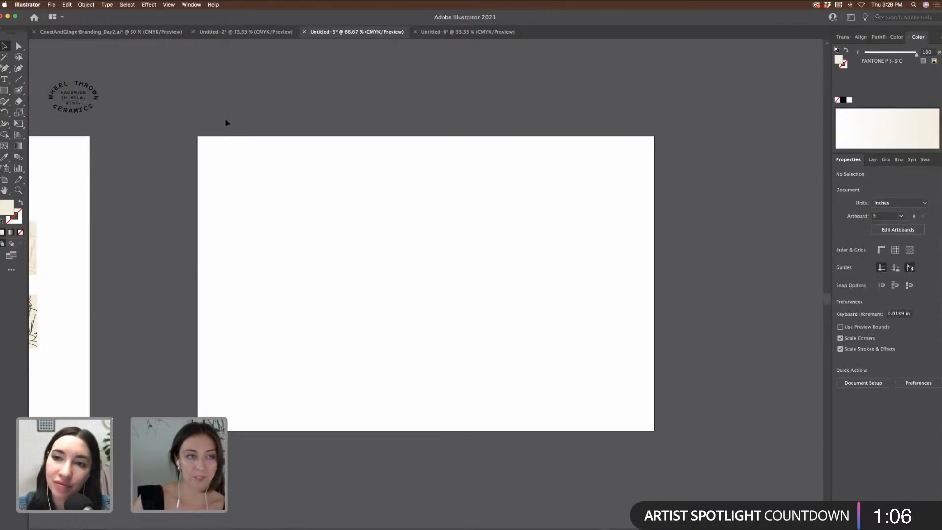
scroll(228, 120, "left", 10)
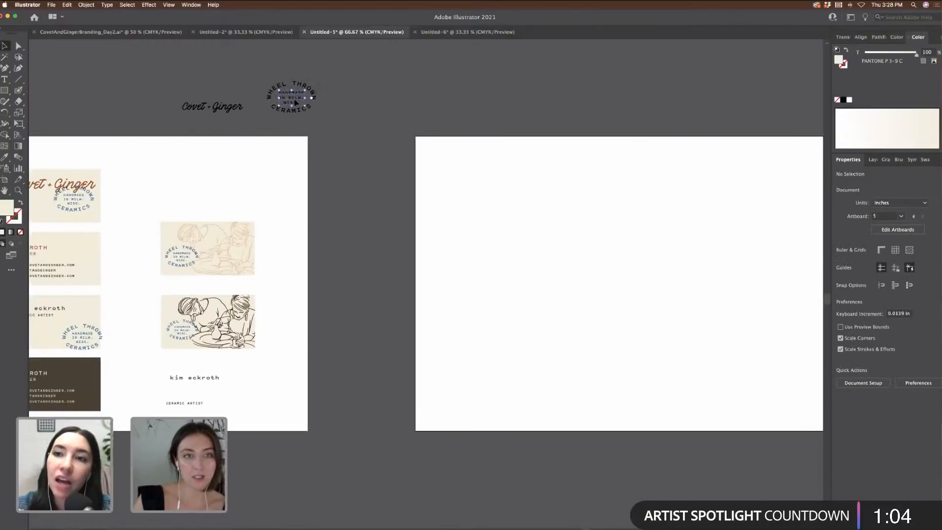
left_click(295, 103)
left_click_drag(300, 101, 490, 205)
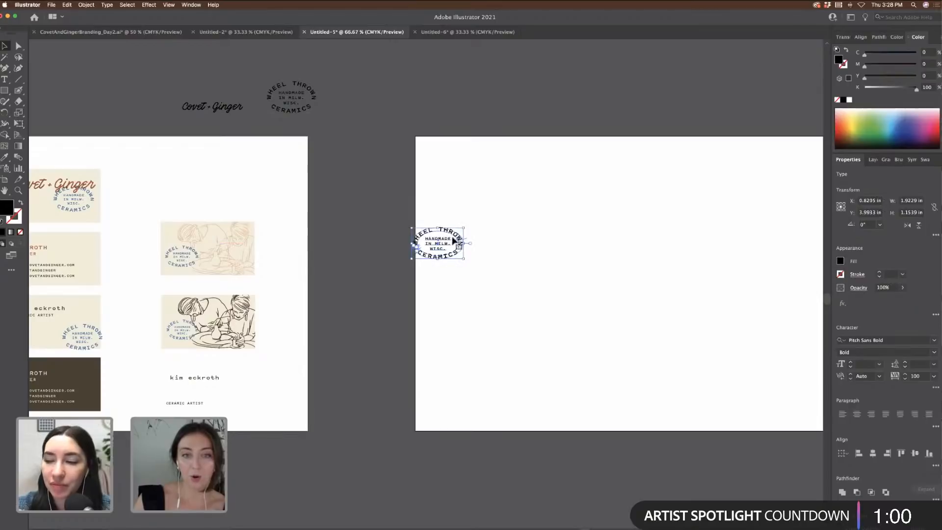
left_click_drag(447, 242, 533, 206)
left_click(626, 219)
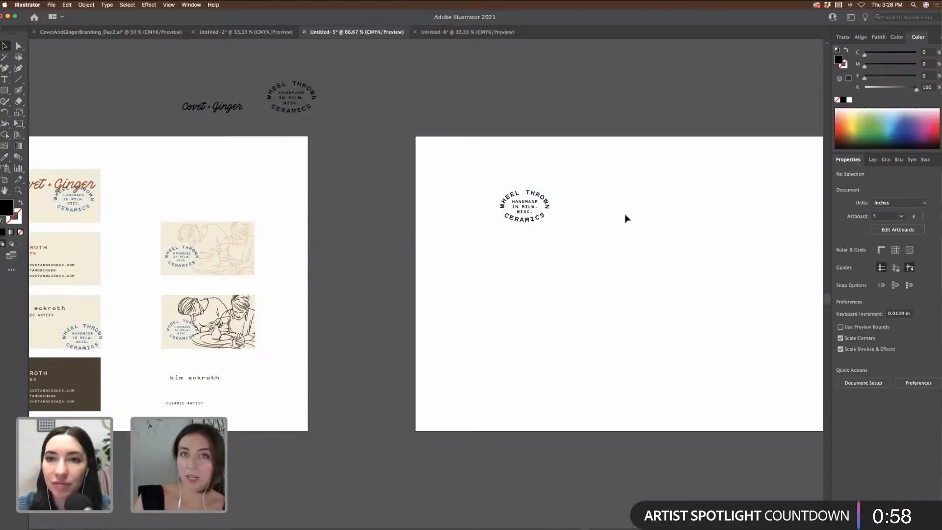
Step: Make a separate copy of the badge's 'HANDMADE IN MILW. WISC.' text block to the lower right
key("super+equal")
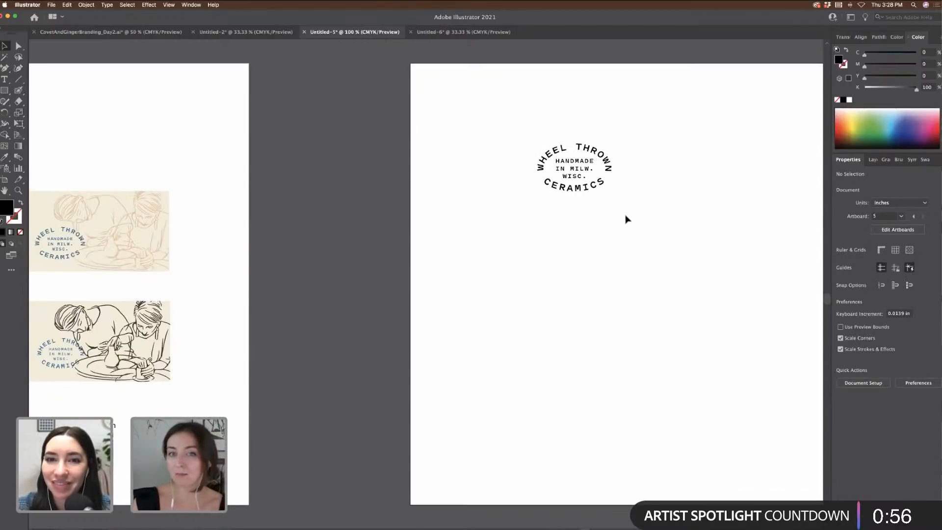
scroll(628, 220, "right", 5)
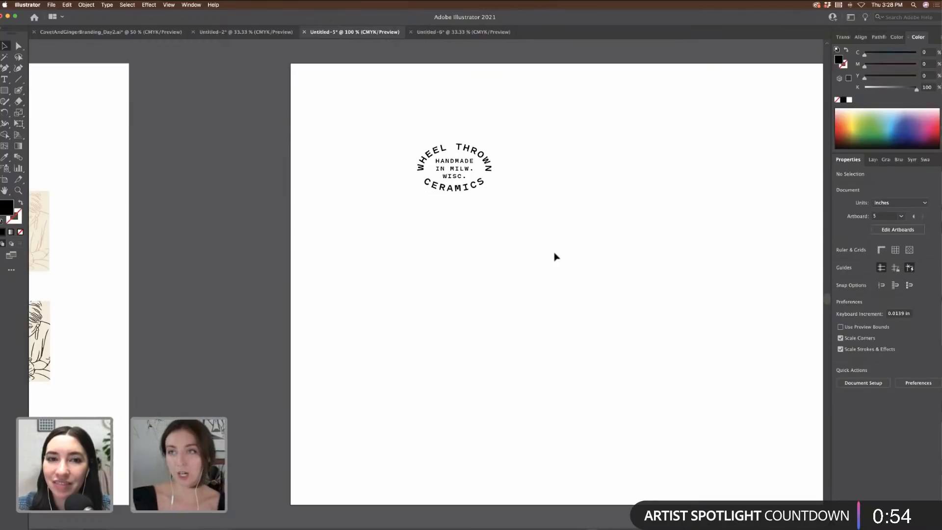
scroll(556, 257, "down", 1)
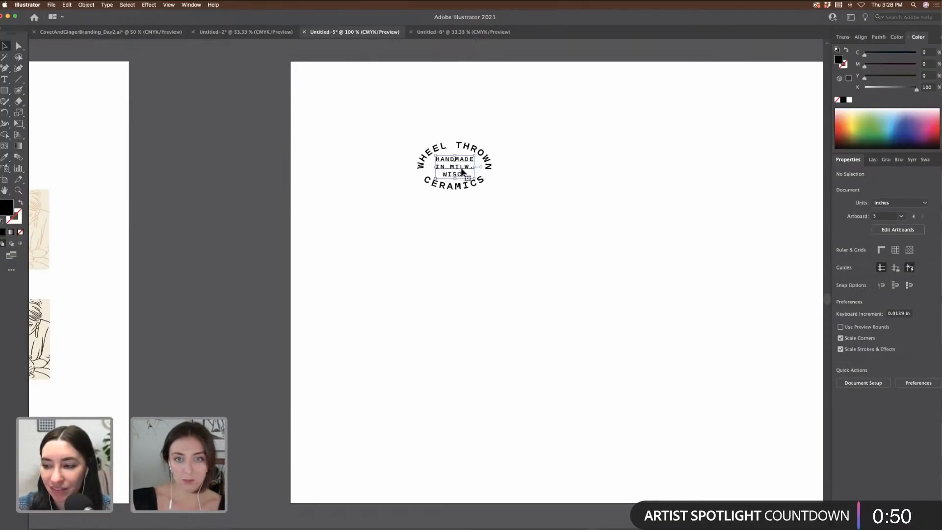
left_click_drag(461, 169, 643, 232)
double_click(644, 232)
key("super+a")
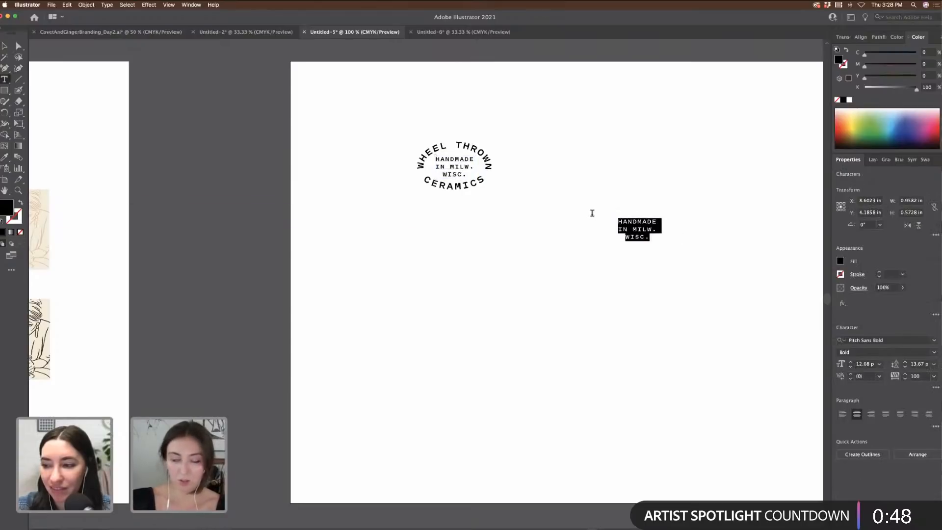
key("Escape")
scroll(373, 125, "left", 12)
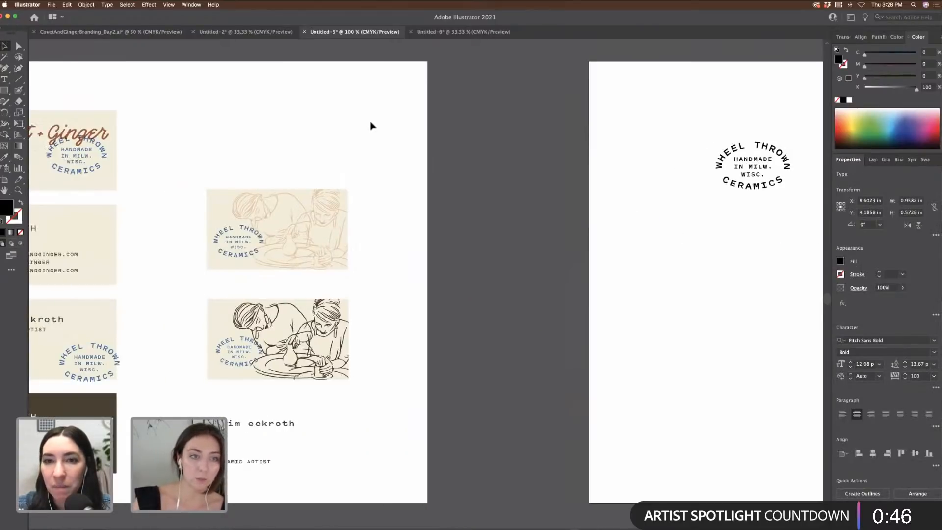
scroll(372, 125, "left", 14)
scroll(289, 155, "up", 6)
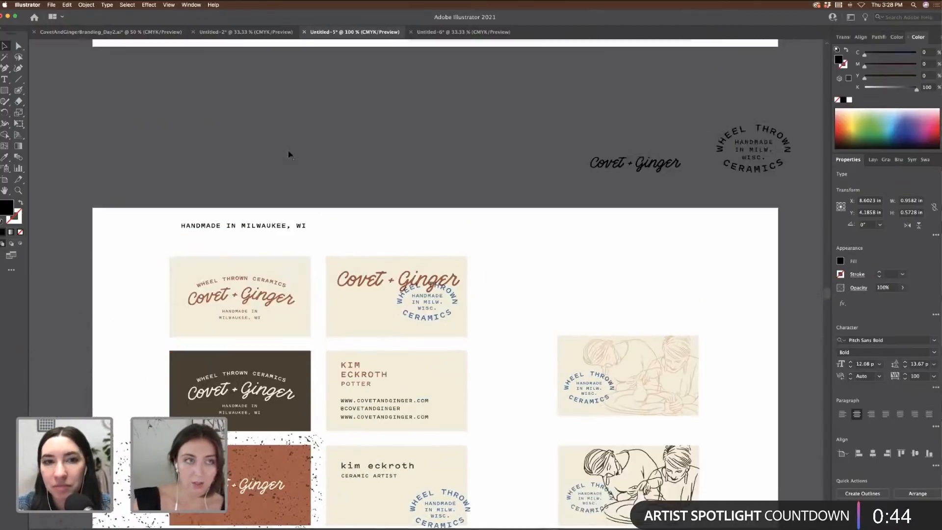
Step: Select the Made in Milwaukee script group in the CovetAndGingerBranding_Day2 document
scroll(289, 155, "up", 2)
left_click(81, 31)
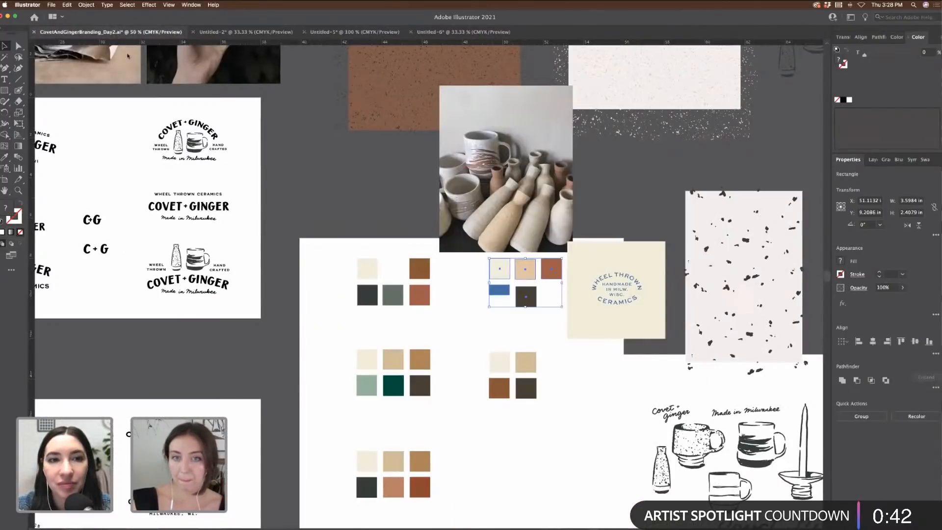
scroll(514, 237, "left", 7)
left_click(387, 221)
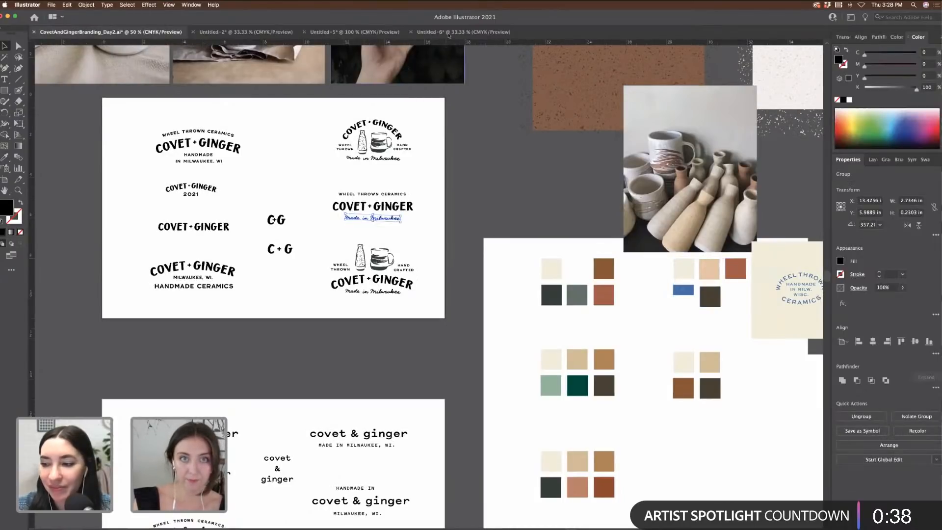
Step: Paste the Made in Milwaukee group onto Untitled-6's empty artboard and check it at actual size
left_click(464, 32)
key("cmd+v")
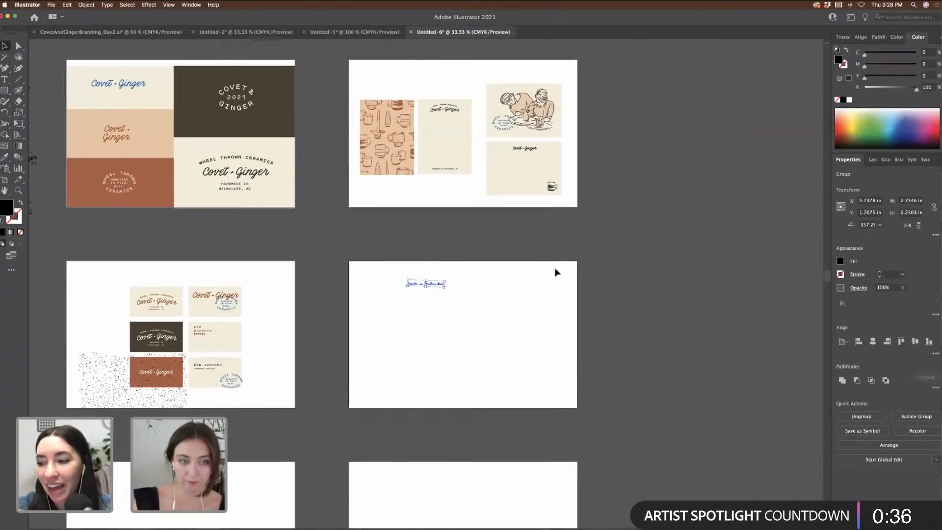
scroll(552, 269, "down", 4)
scroll(436, 183, "up", 3)
scroll(436, 183, "left", 3)
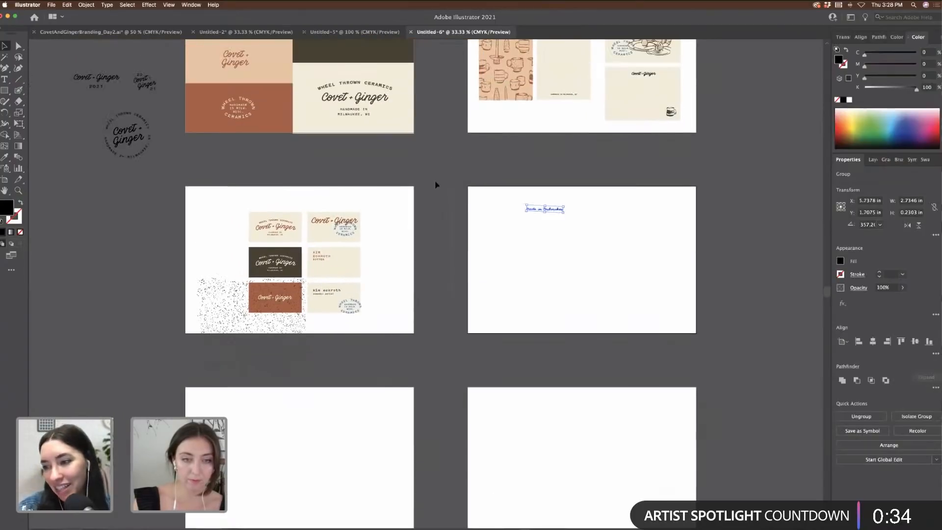
left_click_drag(544, 267, 545, 267)
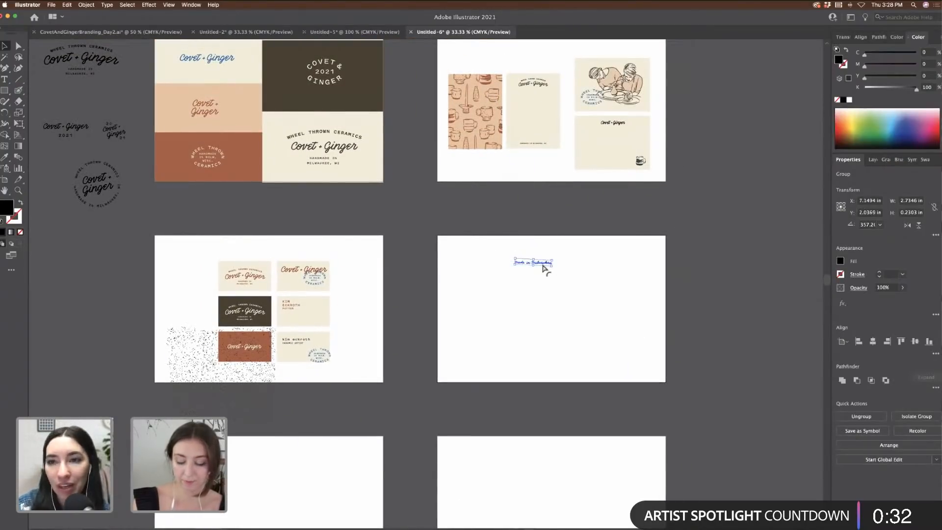
key("cmd+1")
scroll(544, 268, "down", 2)
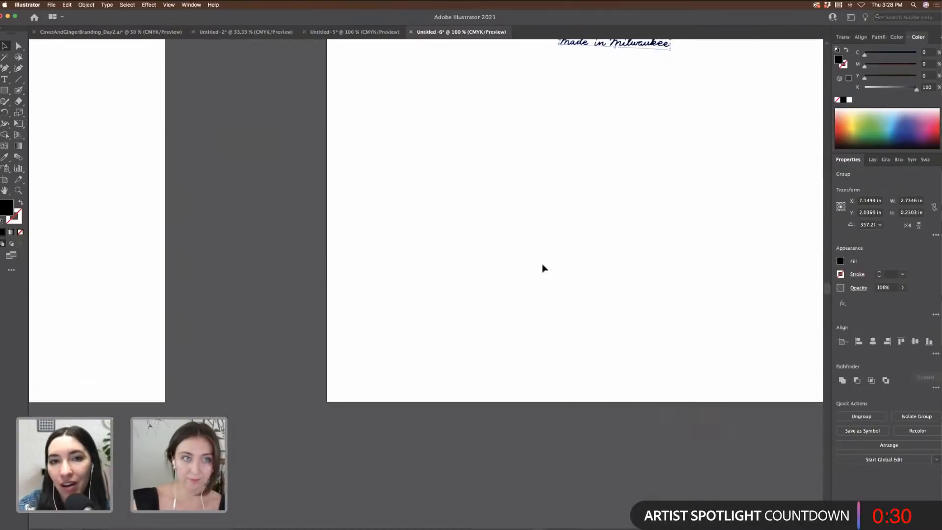
scroll(544, 269, "left", 10)
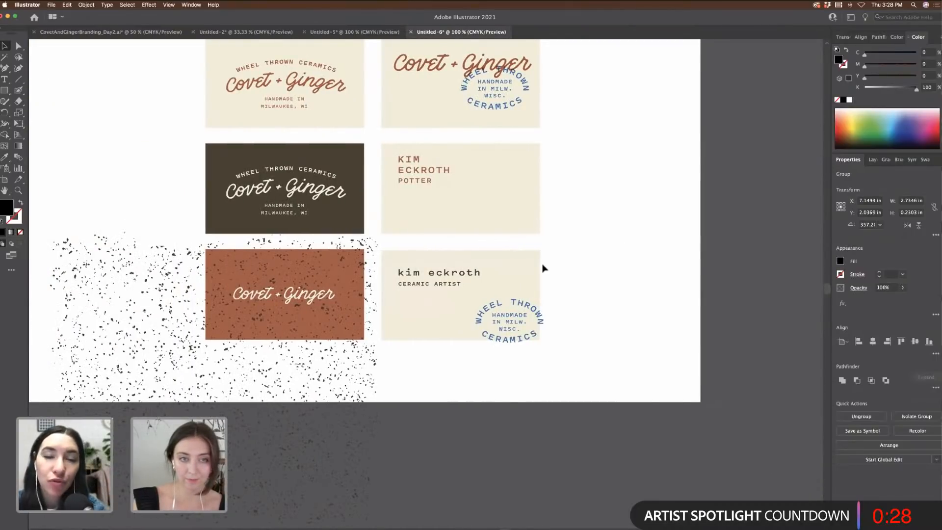
key("cmd+minus")
key("cmd+minus")
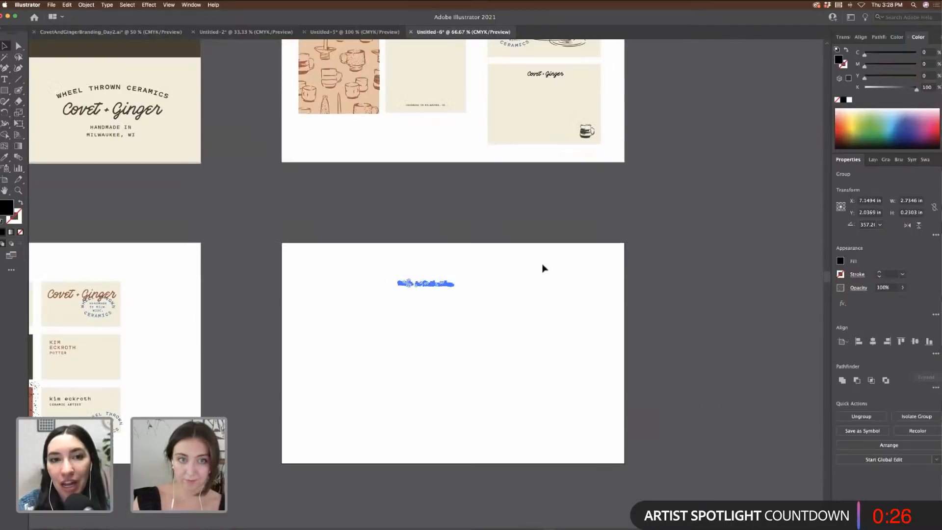
scroll(544, 268, "up", 2)
scroll(543, 269, "left", 4)
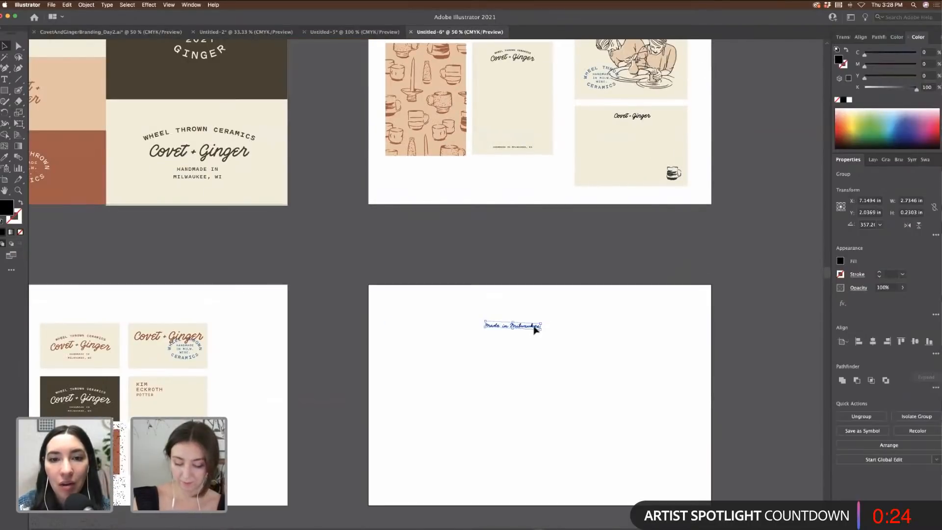
Step: Remove the lettering from Untitled-6 and bring up the Untitled-5 business-card document
key("Delete")
left_click(329, 32)
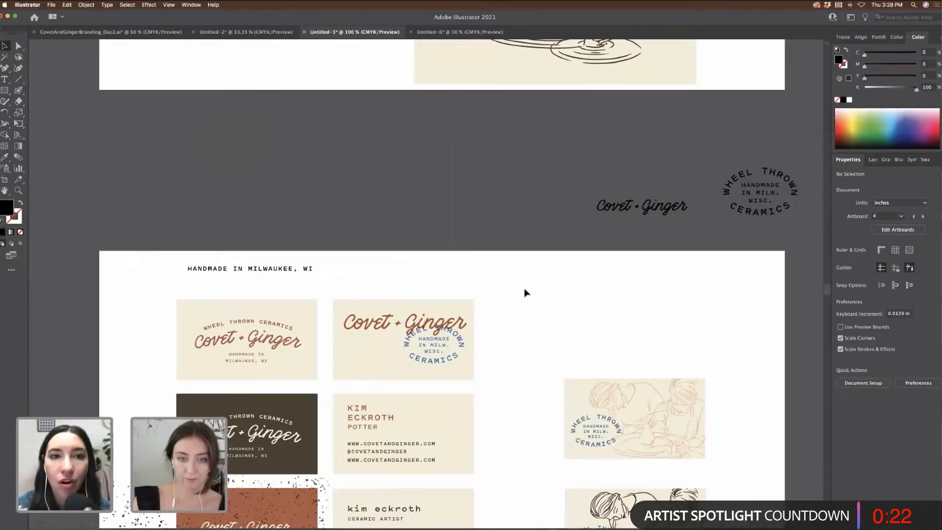
scroll(526, 295, "down", 5)
Step: Paste the Made in Milwaukee lettering and drag it onto the right-hand stamp artboard
scroll(527, 295, "right", 5)
key("ctrl+v")
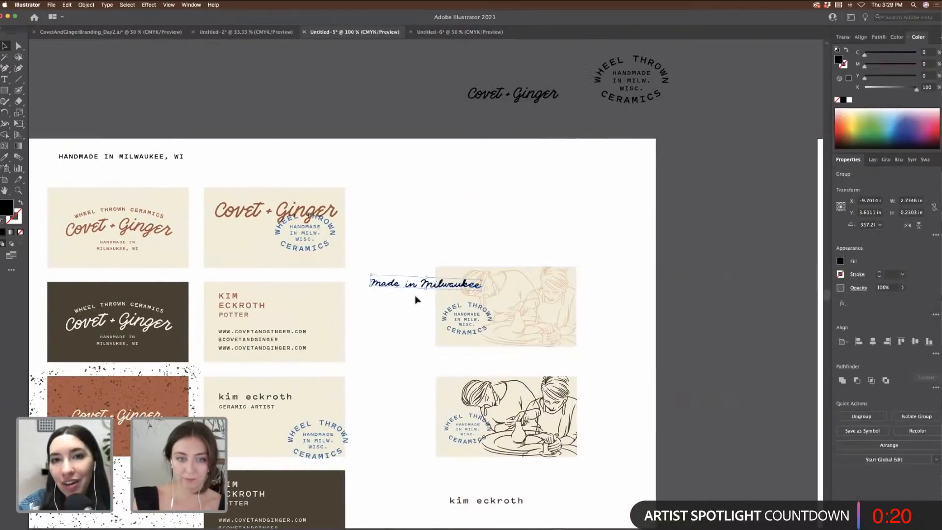
left_click_drag(414, 289, 461, 210)
scroll(462, 212, "right", 3)
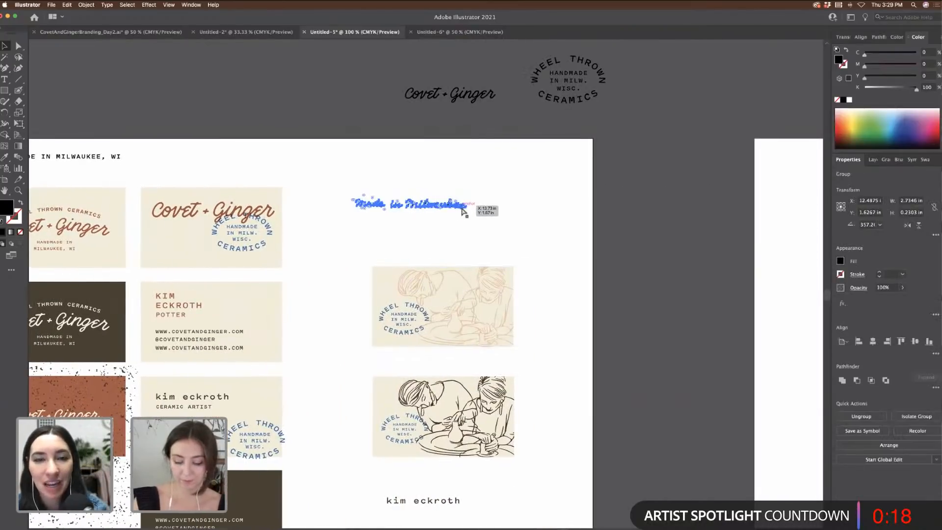
key("super+minus")
key("super+minus")
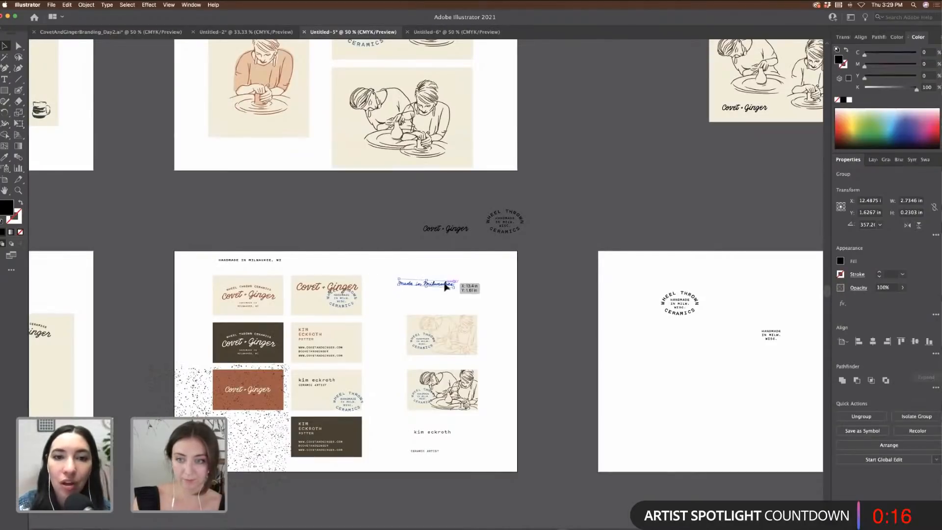
left_click_drag(446, 287, 691, 358)
Step: View the lettering at 100% beside the Wheel Thrown Ceramics stamp, then deselect it
scroll(690, 356, "left", 5)
scroll(690, 359, "up", 2)
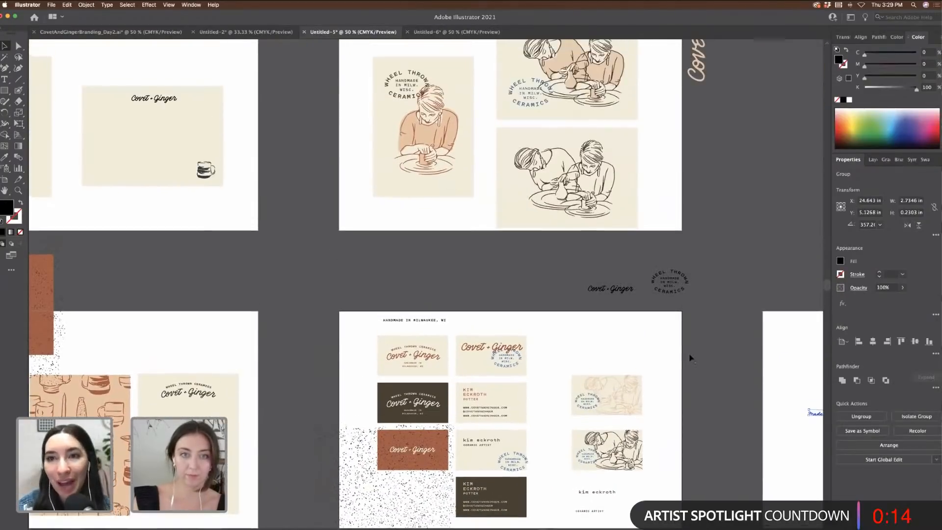
scroll(690, 359, "left", 10)
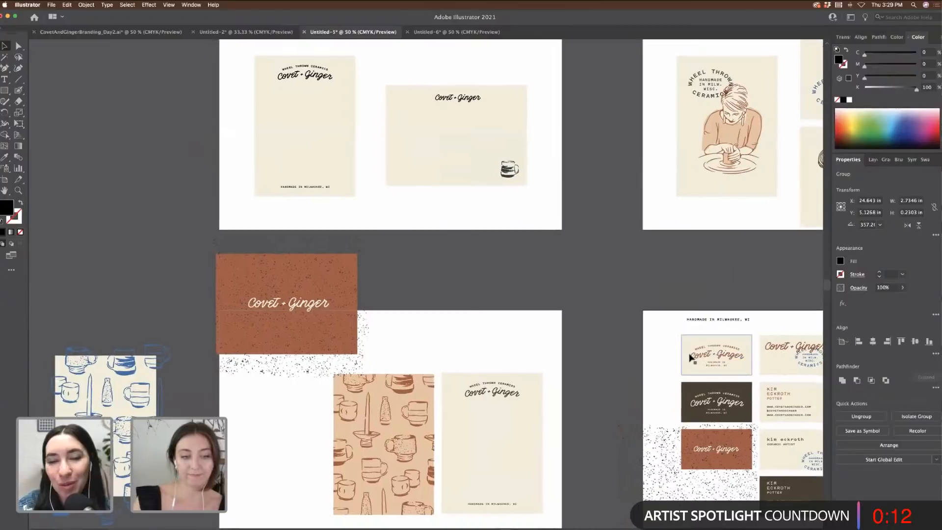
scroll(690, 358, "down", 2)
scroll(691, 358, "left", 1)
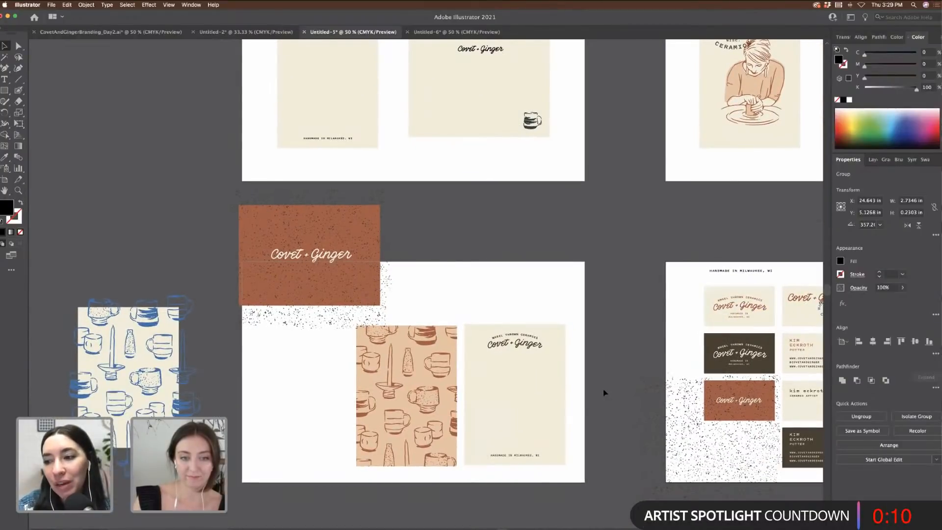
scroll(605, 393, "up", 2)
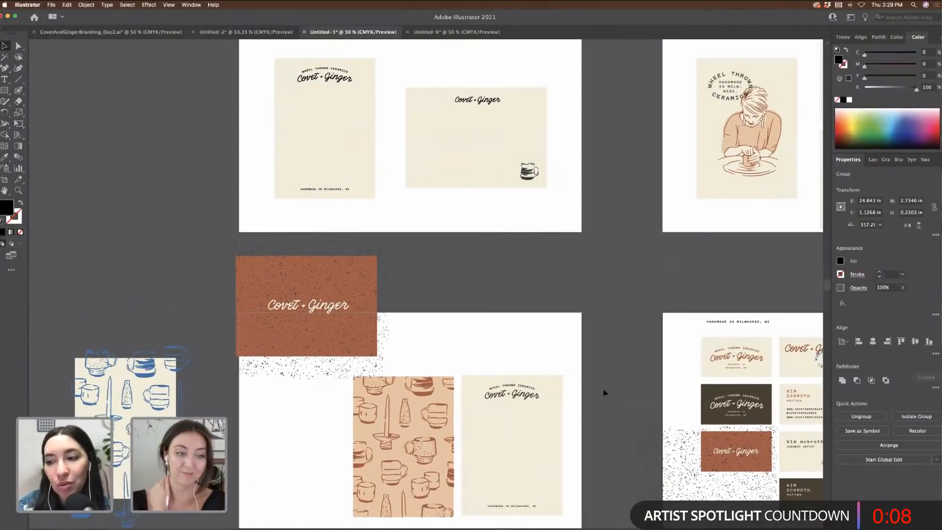
scroll(605, 393, "right", 3)
scroll(605, 393, "right", 5)
scroll(605, 391, "right", 8)
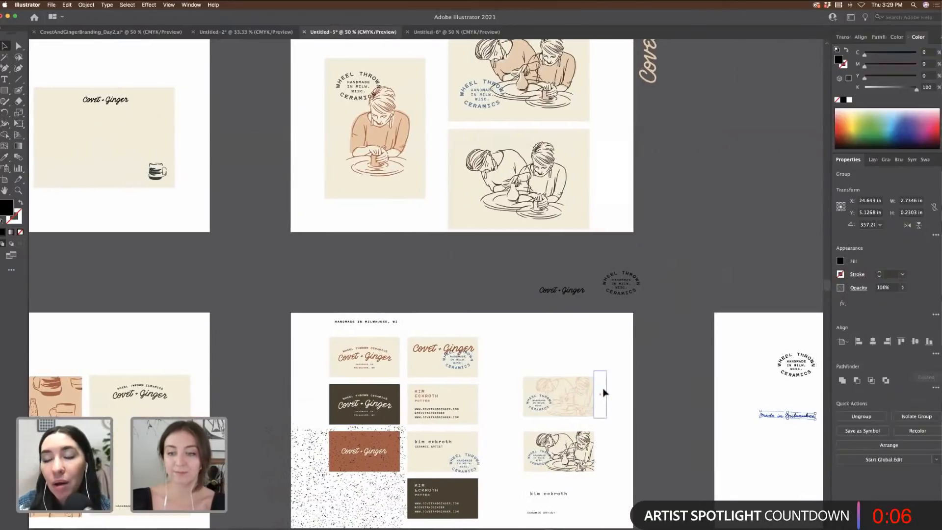
key("super+equal")
key("super+equal")
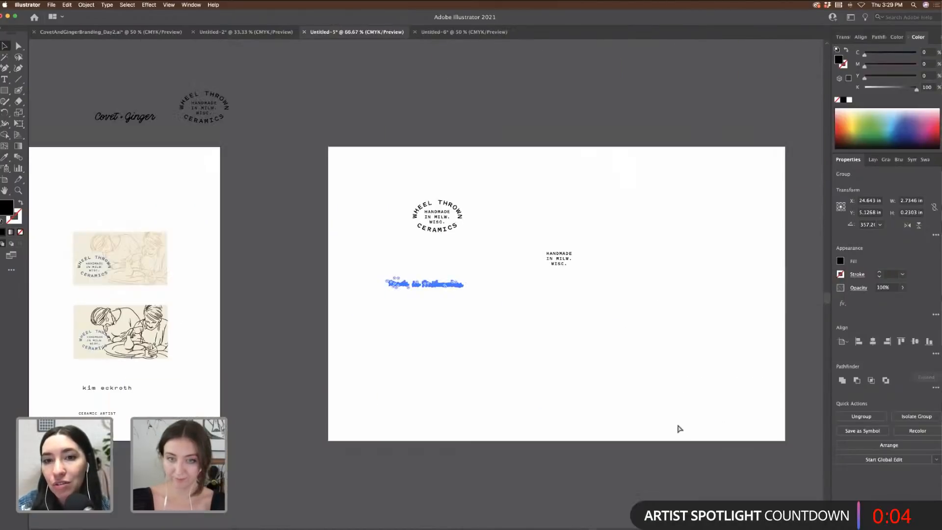
left_click(550, 324)
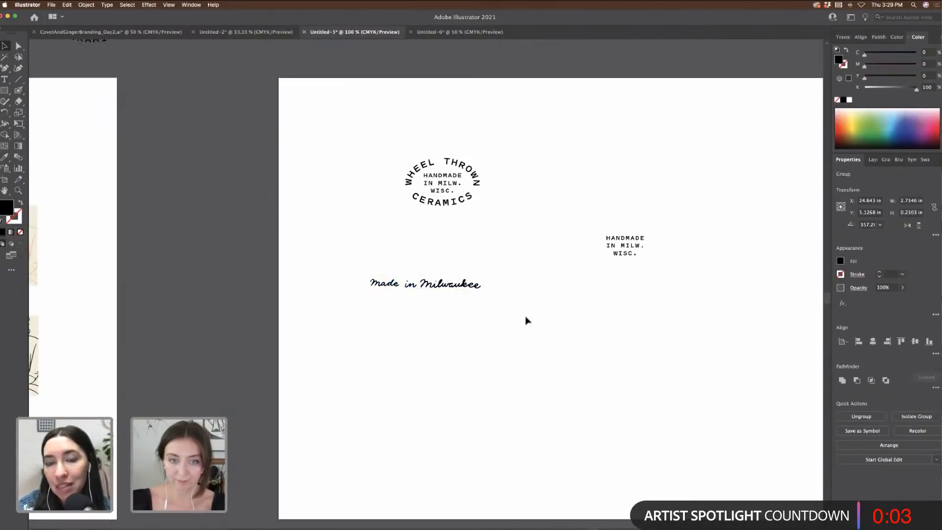
Step: Pull Milwaukee out of the group, rotate it about 11.55° and move it up-right of Made in
double_click(471, 289)
left_click(425, 279)
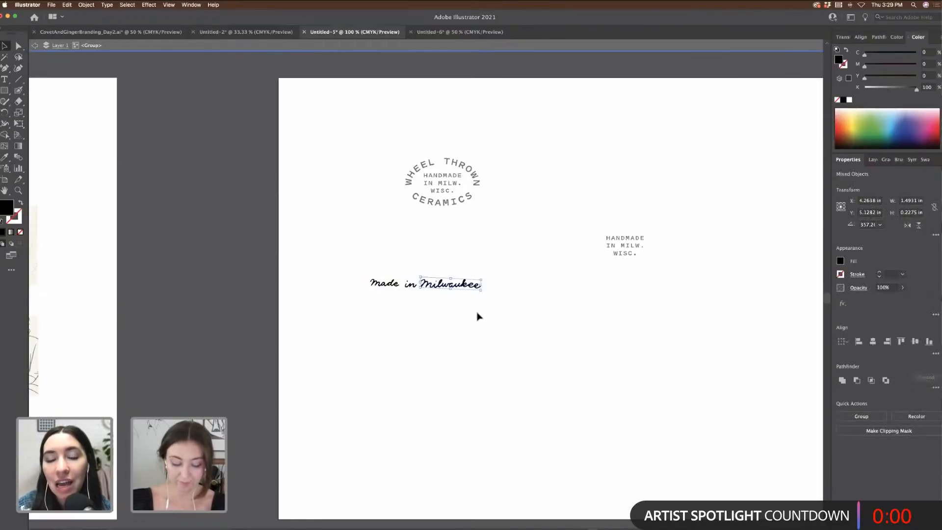
key("super+x")
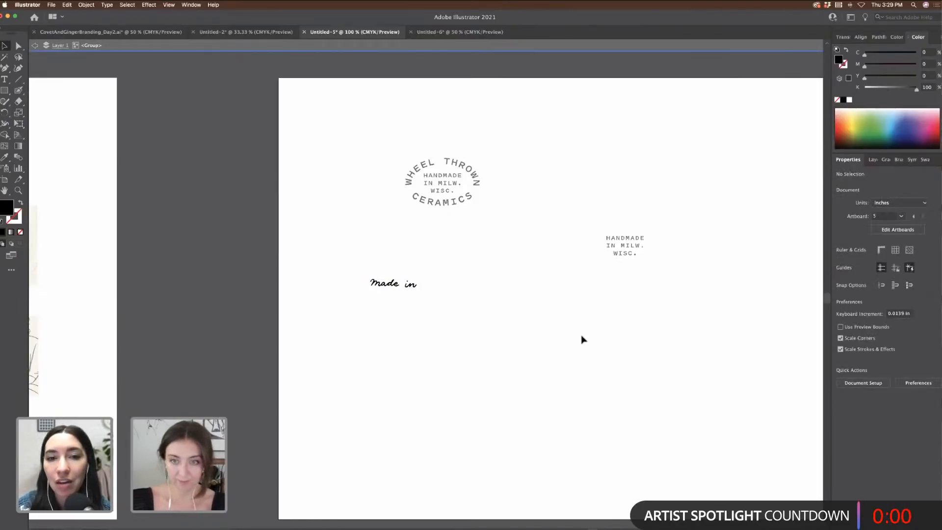
key("Escape")
scroll(582, 339, "right", 5)
key("super+v")
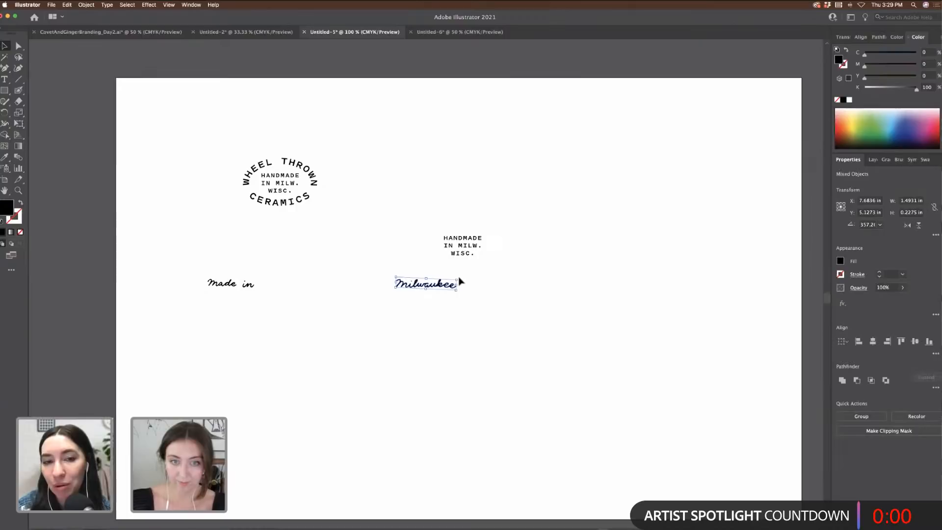
mouse_move(459, 277)
left_mouse_down()
mouse_move(455, 270)
mouse_move(472, 264)
mouse_move(471, 273)
left_mouse_up()
left_click_drag(703, 230, 666, 220)
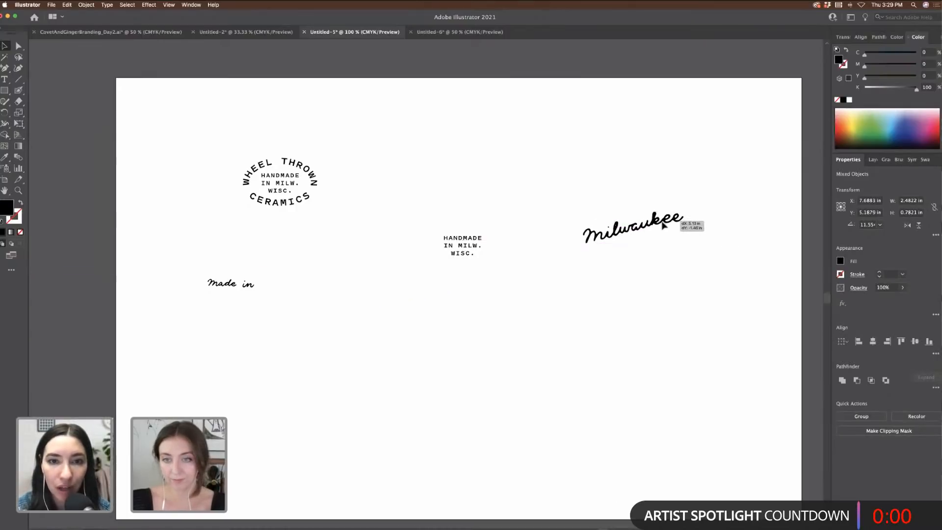
left_click(705, 245)
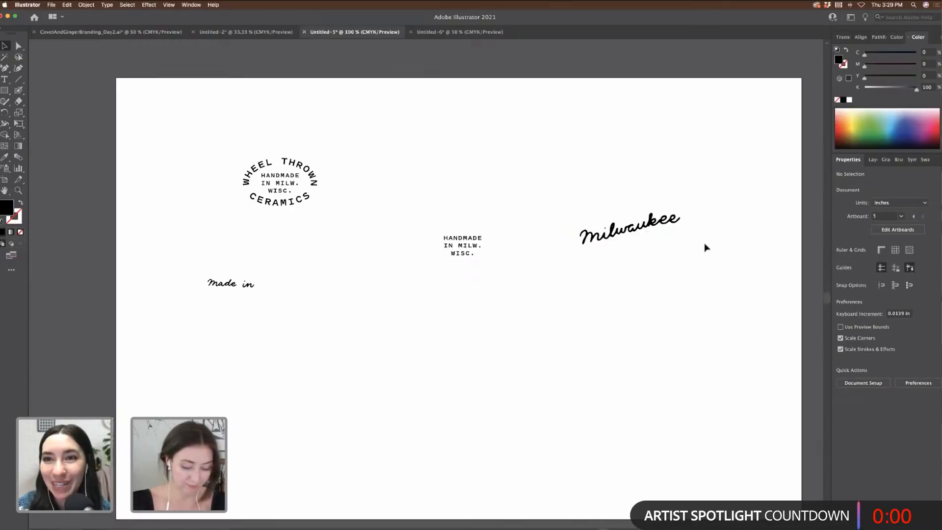
Step: At 150% zoom, select all the HANDMADE IN MILW. WISC. text and start retyping it with 'F'
key("super+equal")
scroll(705, 246, "right", 4)
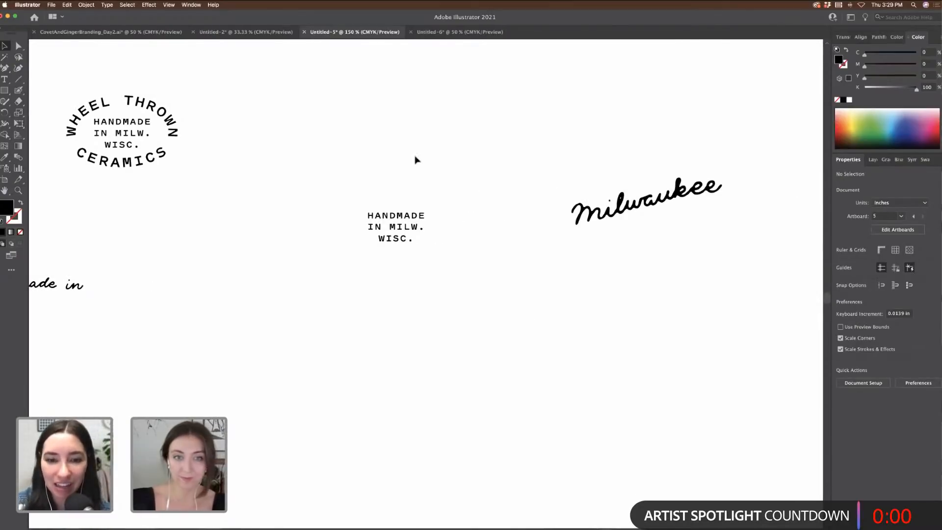
double_click(408, 243)
key("super+a")
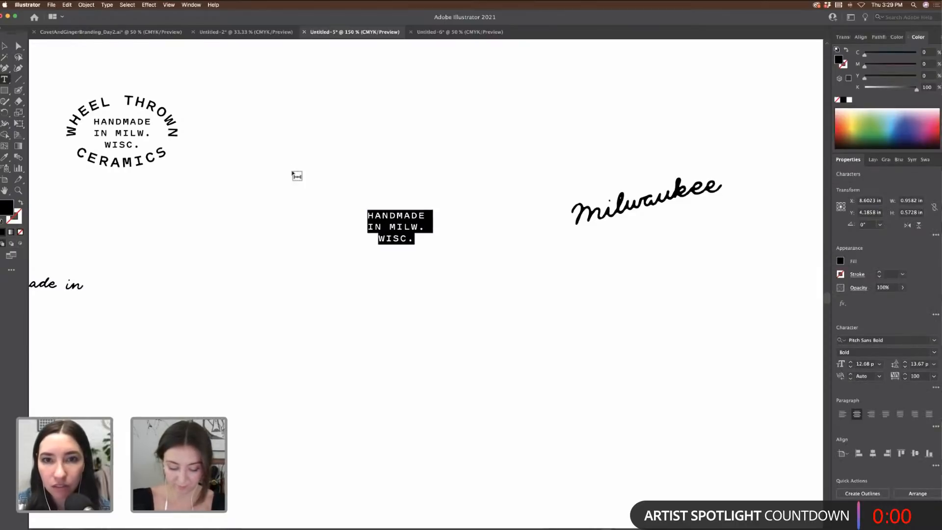
type("F")
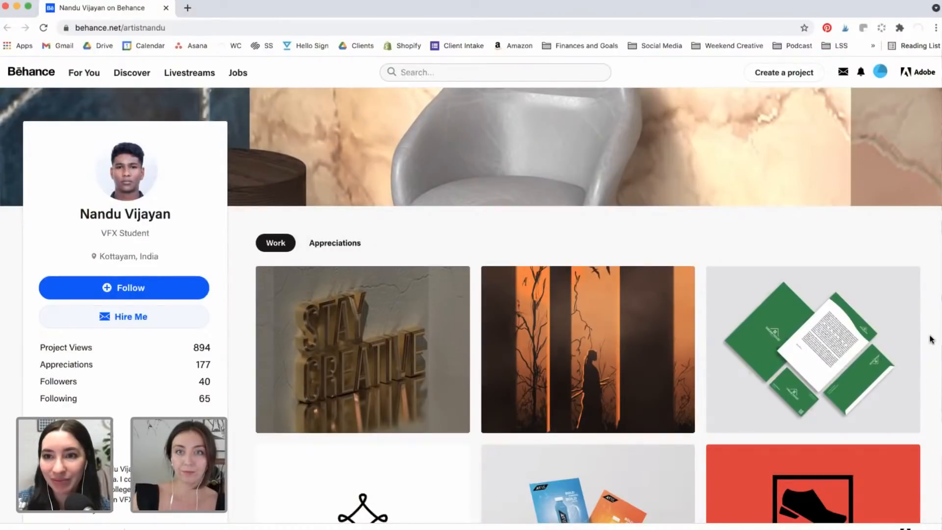
Step: Browse the profile and open the 3D Typography project
scroll(930, 340, "down", 1)
scroll(930, 339, "up", 1)
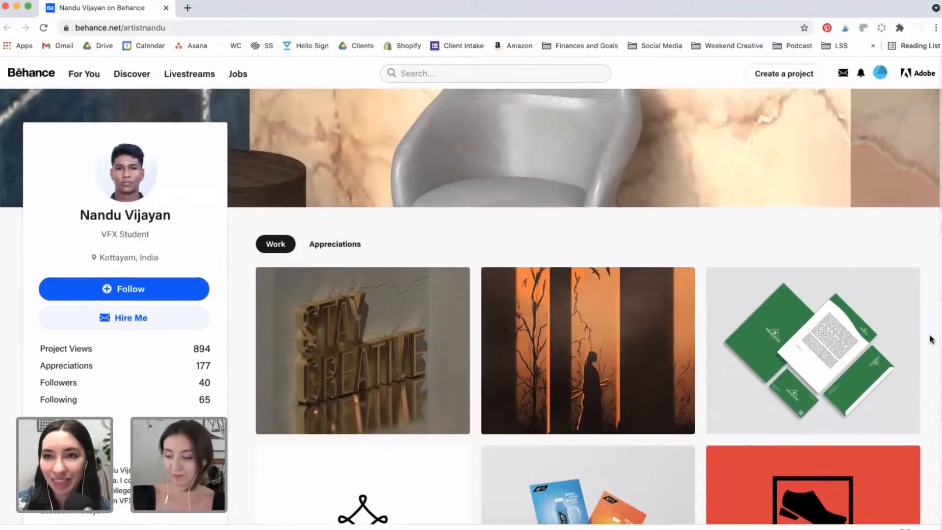
scroll(930, 339, "down", 3)
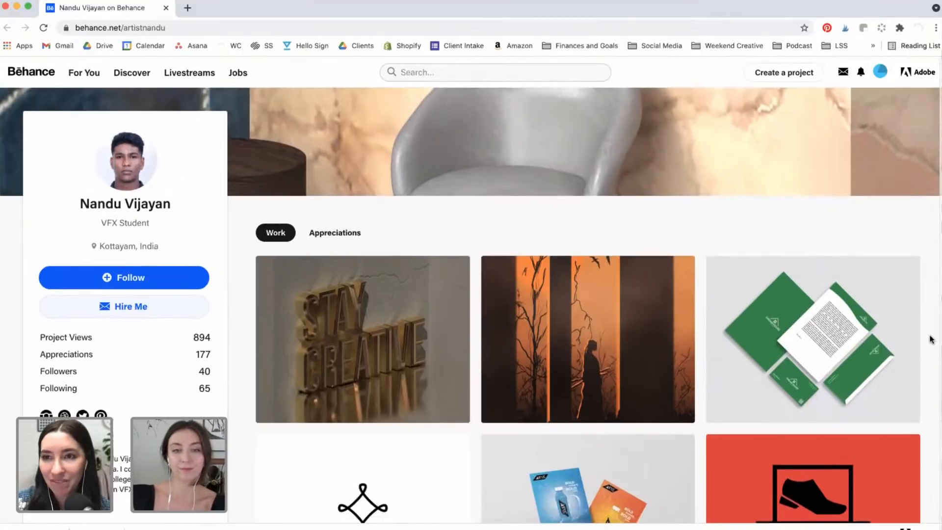
scroll(930, 339, "up", 3)
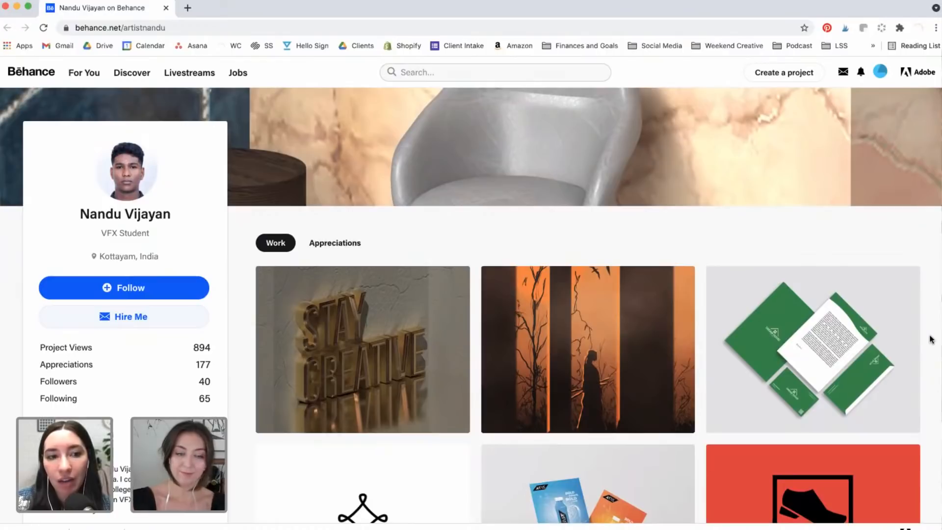
scroll(931, 339, "down", 1)
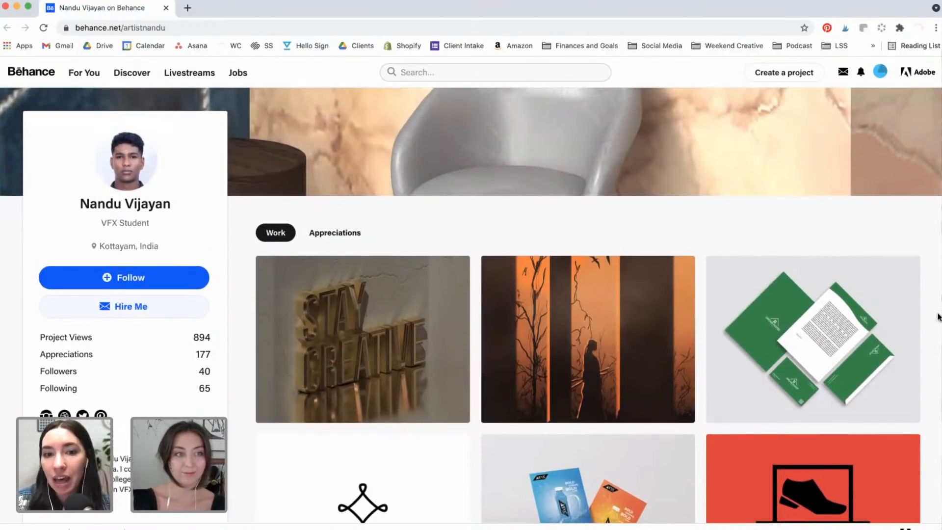
scroll(938, 316, "down", 5)
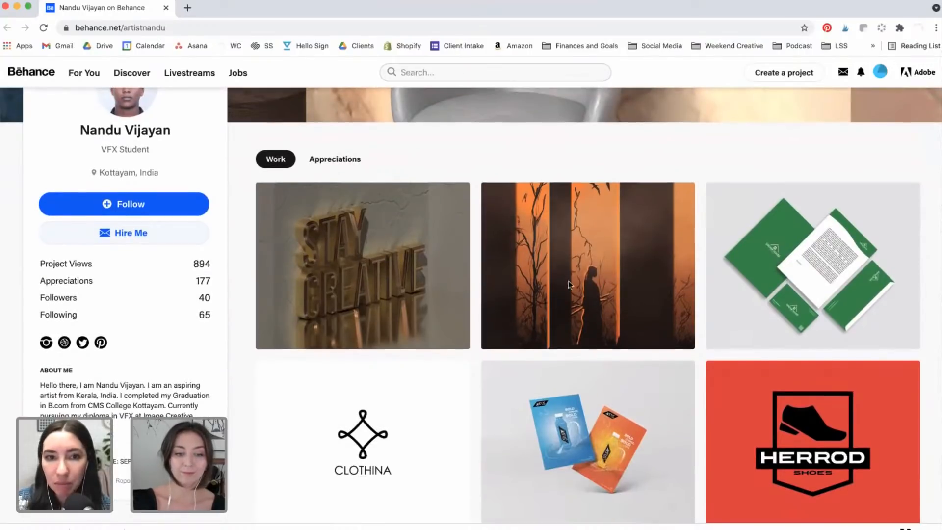
scroll(446, 278, "up", 5)
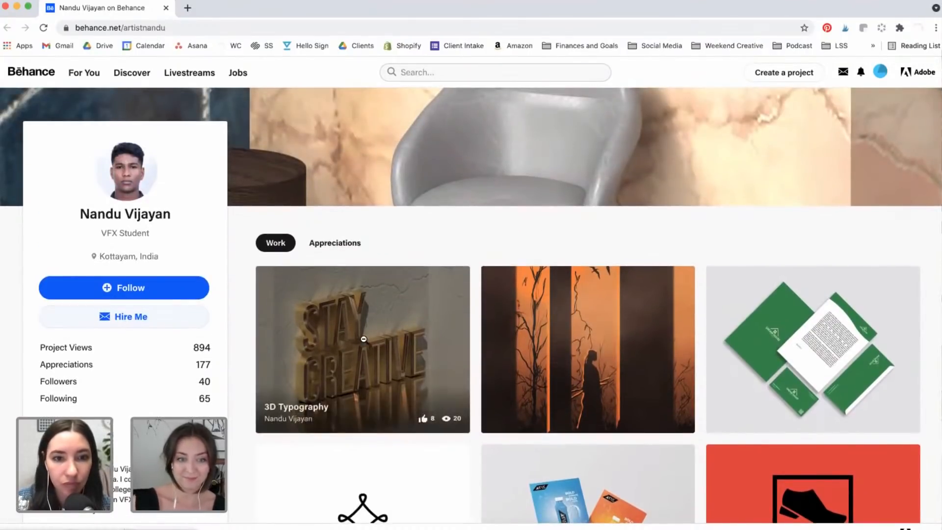
left_click(364, 338)
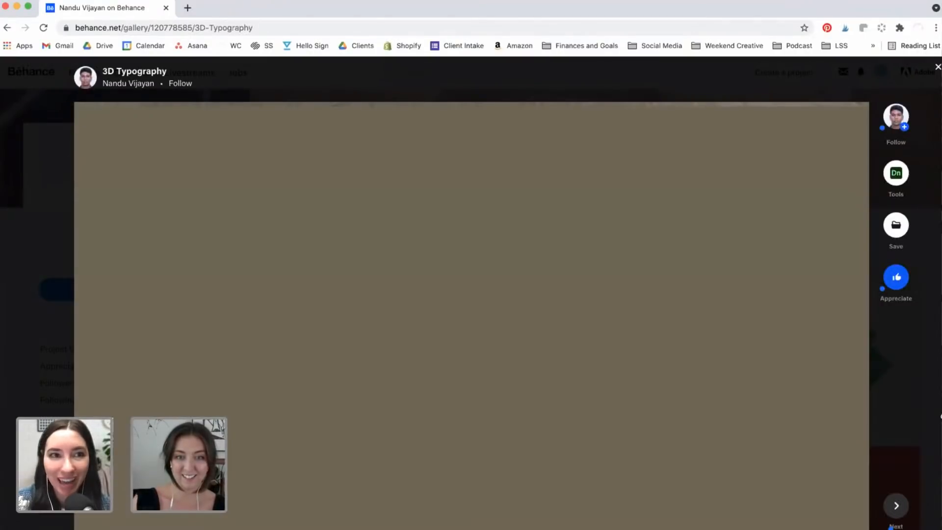
Step: Scroll through the 3D Typography project and close it to return to the profile
scroll(843, 387, "down", 5)
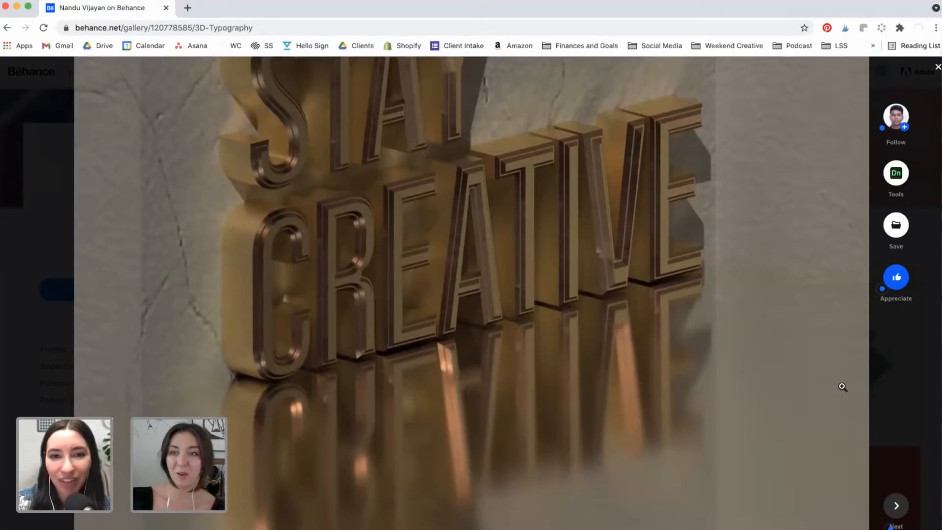
scroll(843, 387, "down", 3)
scroll(843, 387, "down", 5)
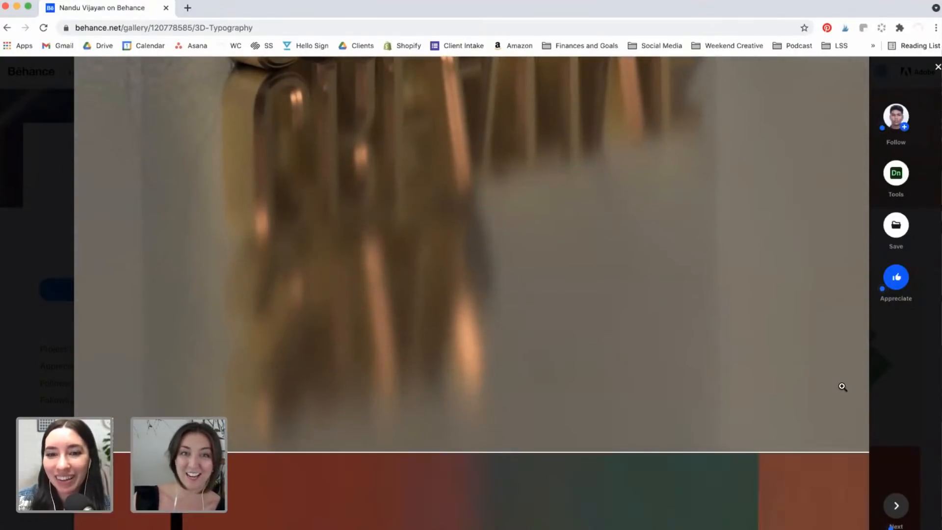
scroll(843, 387, "down", 10)
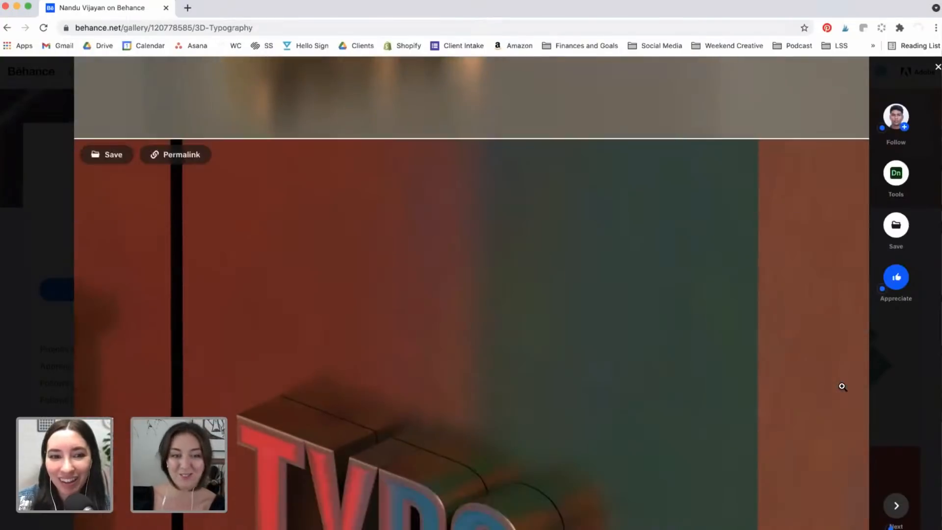
scroll(843, 387, "down", 2)
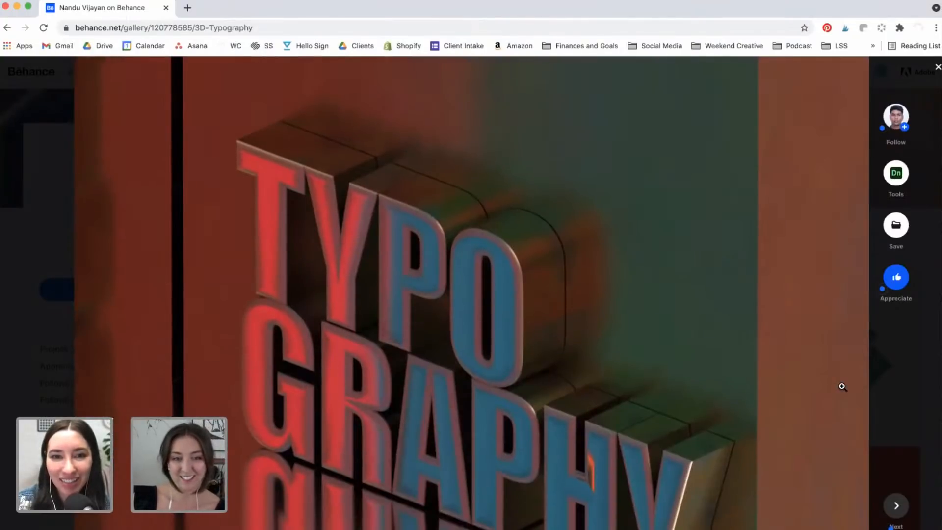
scroll(843, 387, "down", 3)
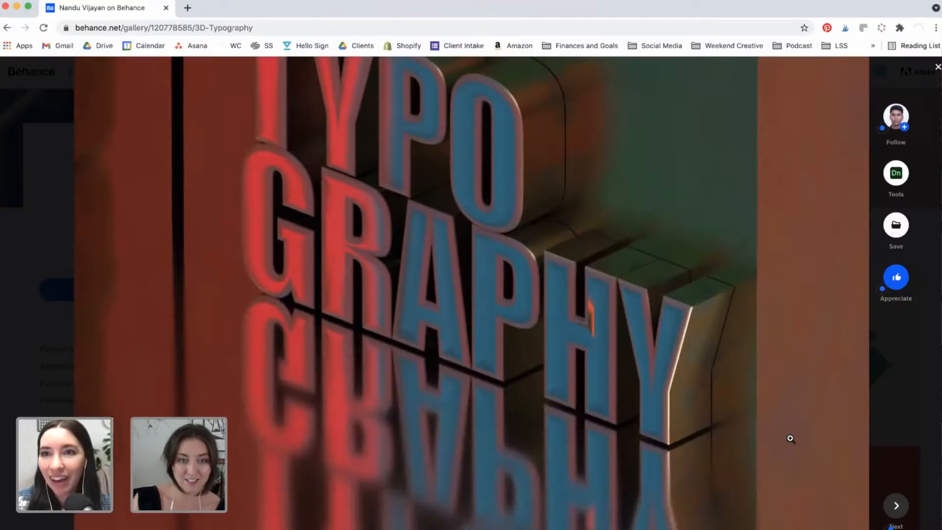
scroll(789, 438, "down", 5)
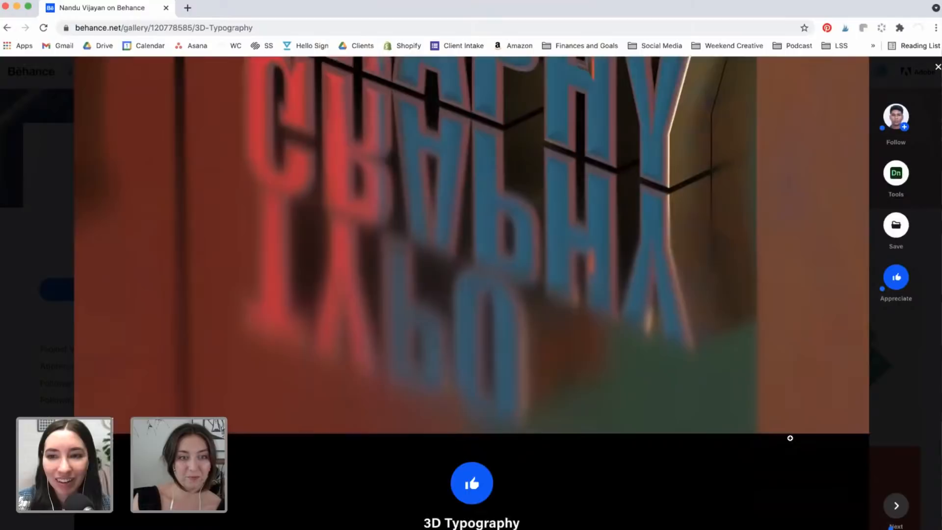
left_click(894, 425)
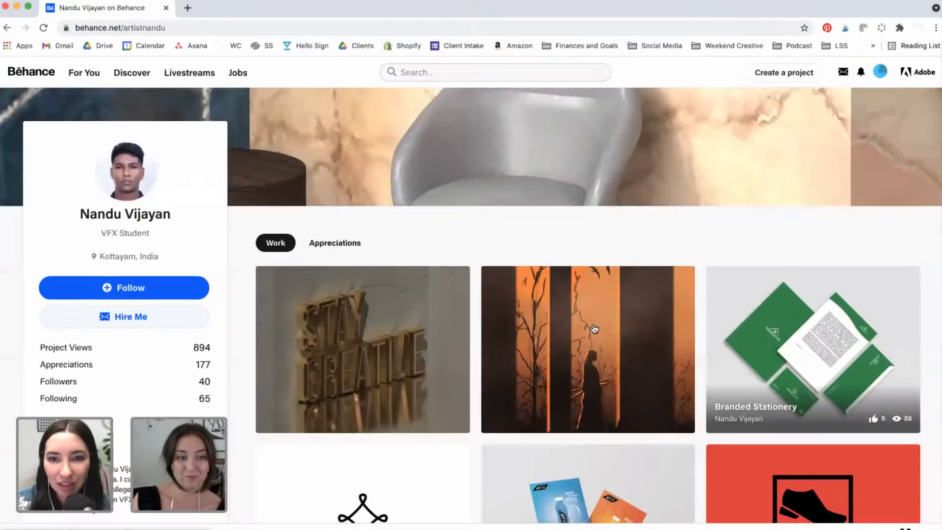
left_click(595, 329)
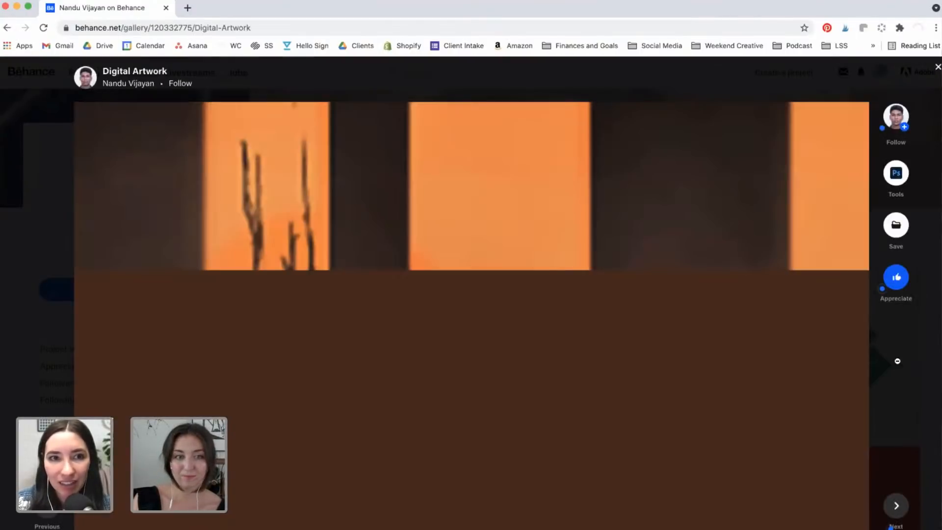
scroll(781, 385, "down", 8)
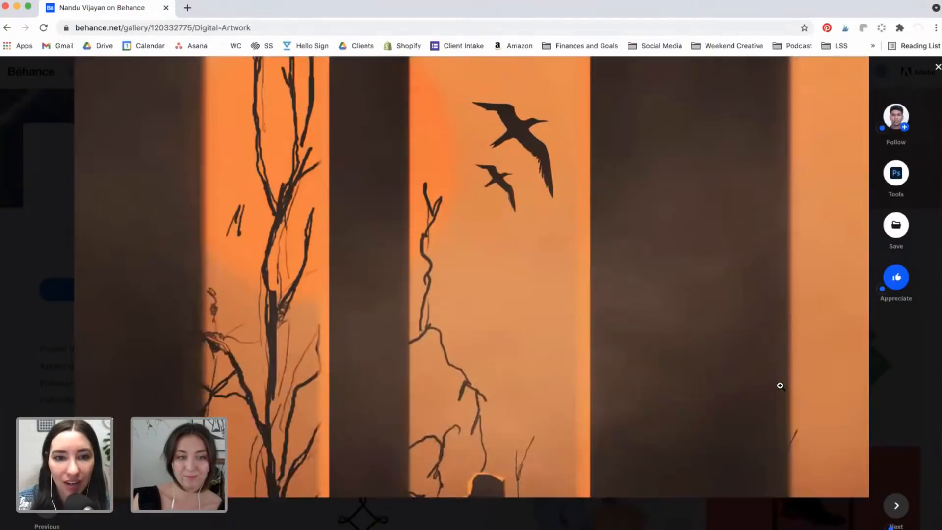
scroll(781, 386, "down", 5)
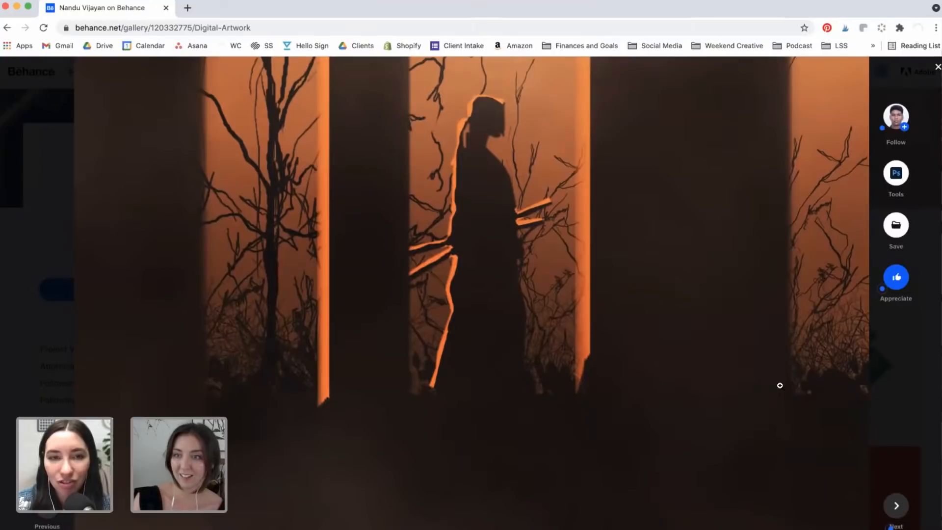
scroll(780, 386, "down", 8)
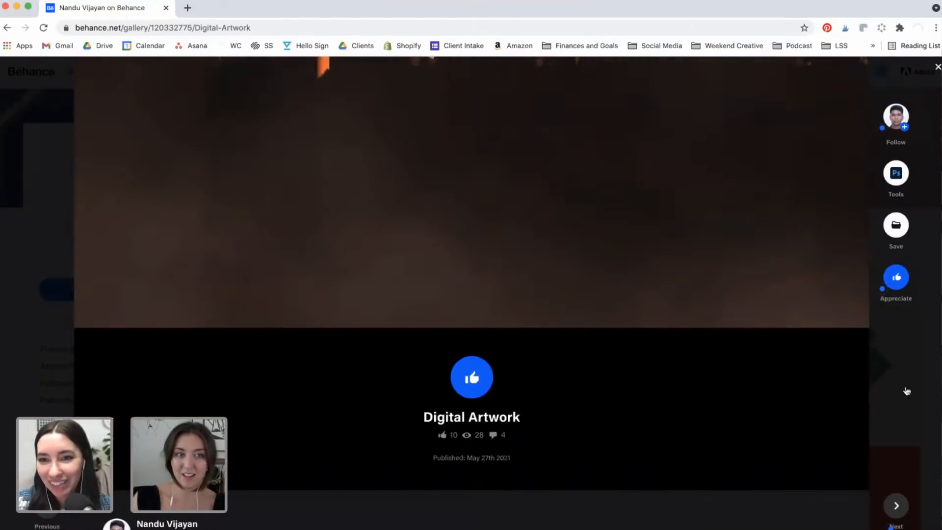
left_click(907, 392)
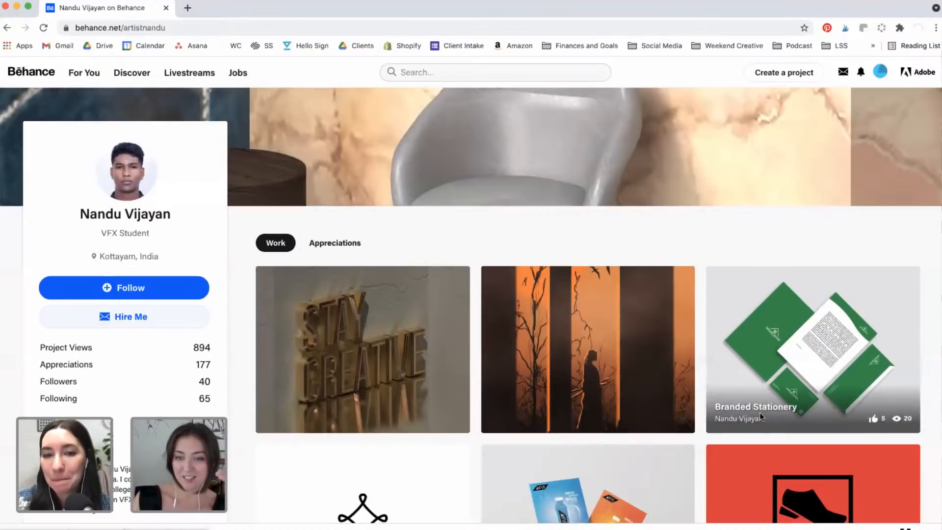
scroll(728, 395, "down", 3)
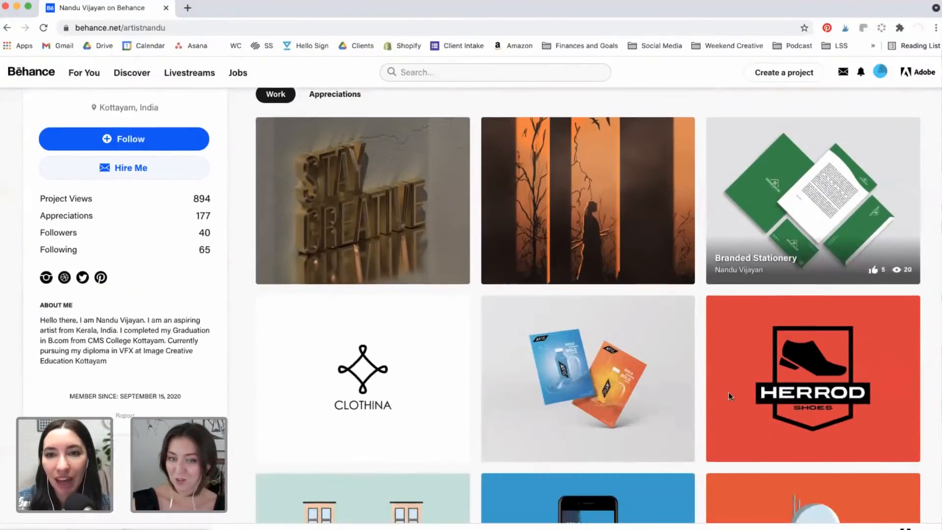
scroll(729, 395, "up", 2)
left_click(783, 317)
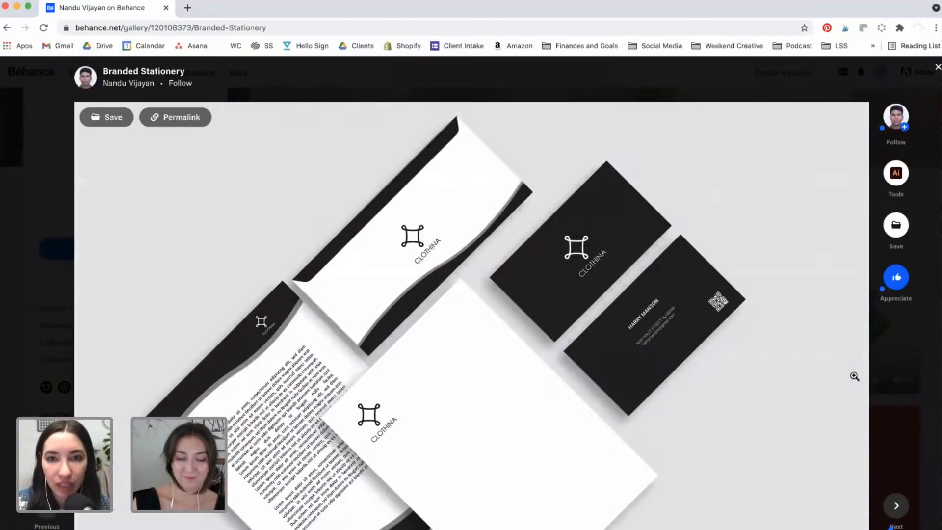
scroll(855, 376, "down", 2)
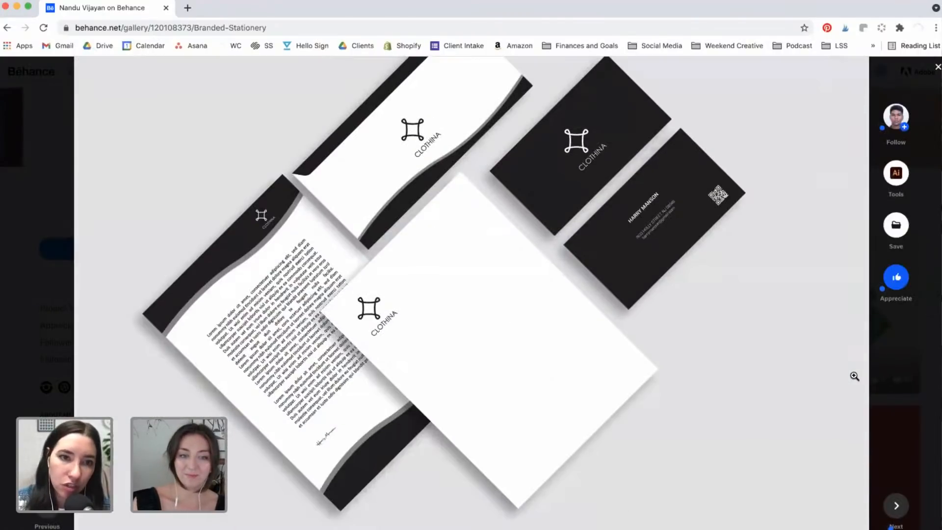
scroll(854, 376, "down", 2)
scroll(854, 376, "down", 8)
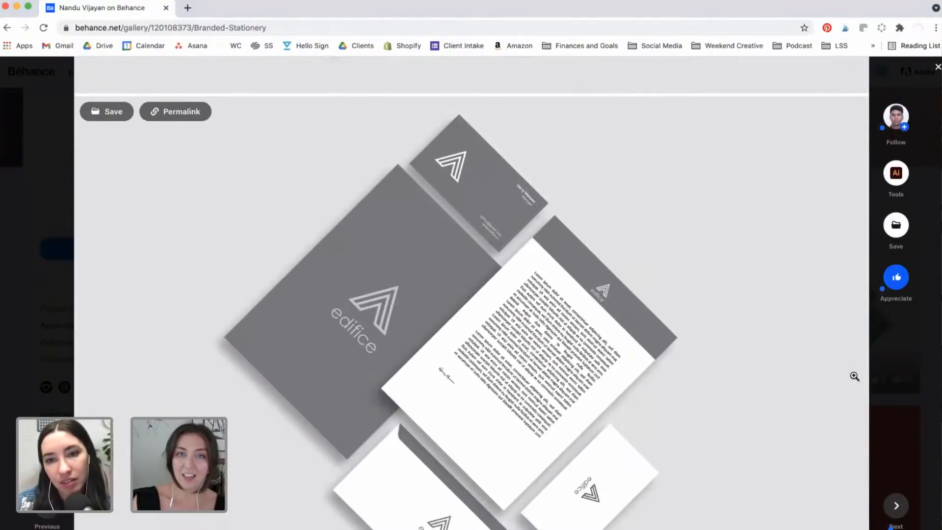
scroll(854, 376, "down", 5)
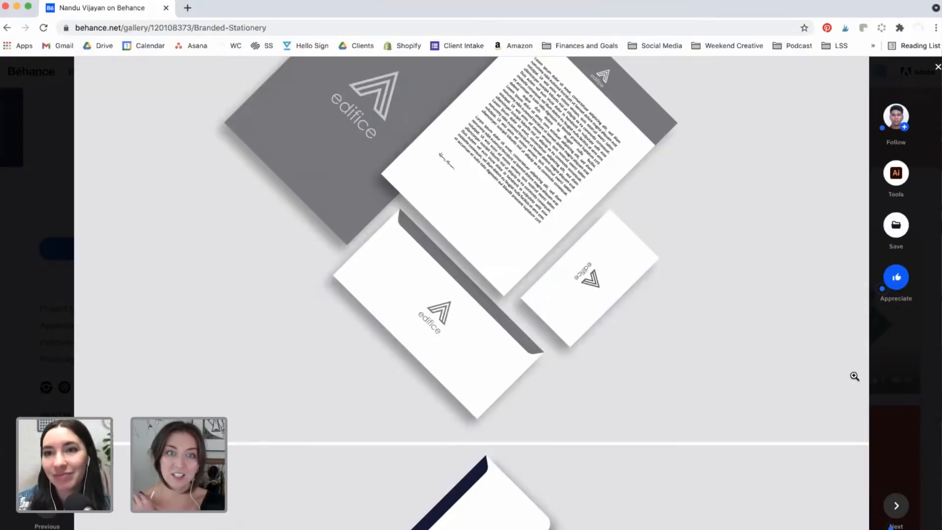
scroll(855, 376, "up", 3)
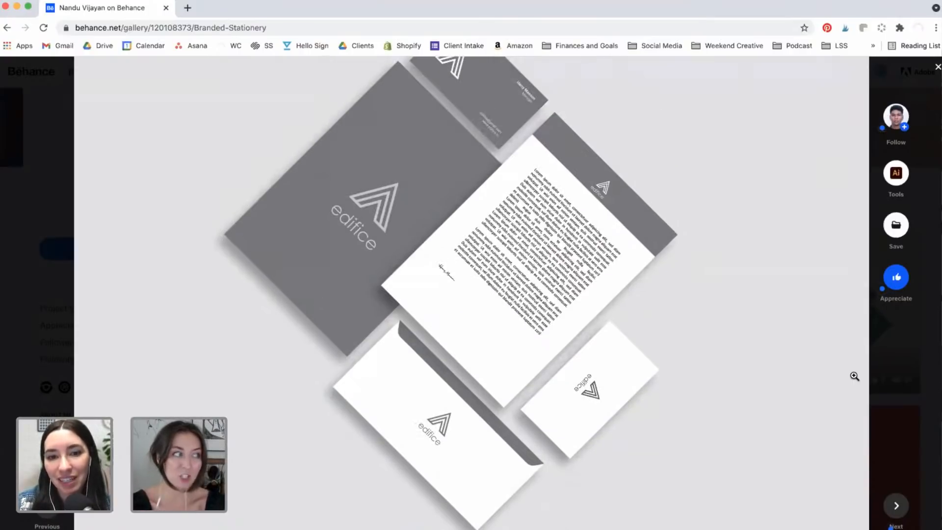
scroll(854, 376, "down", 6)
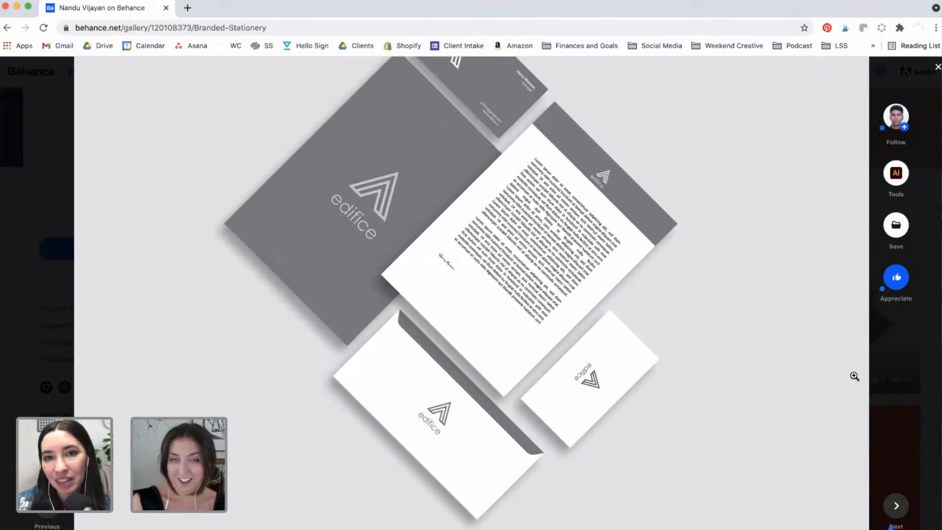
scroll(854, 376, "down", 8)
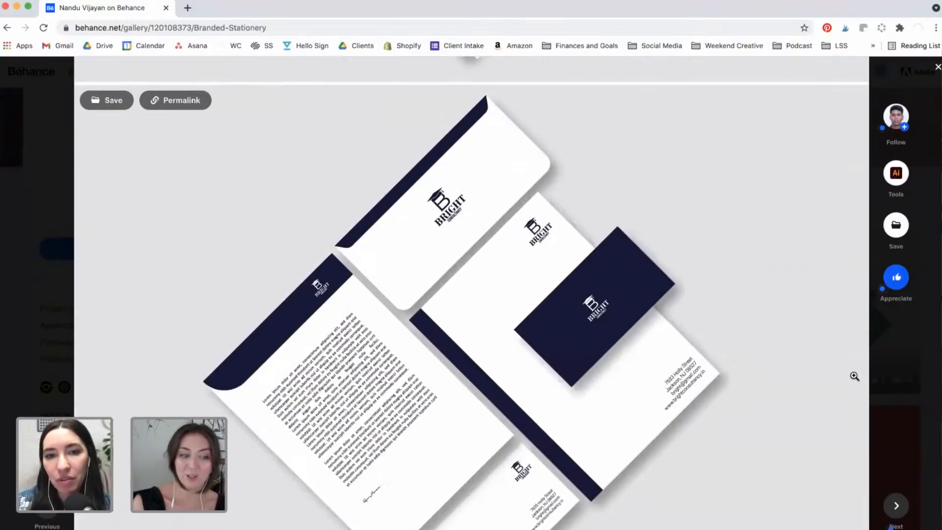
scroll(855, 376, "down", 10)
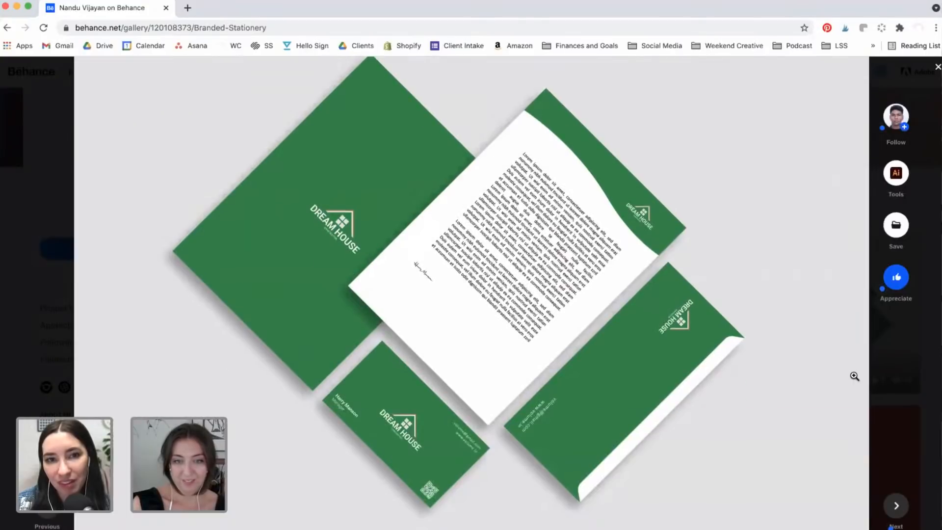
scroll(854, 376, "down", 5)
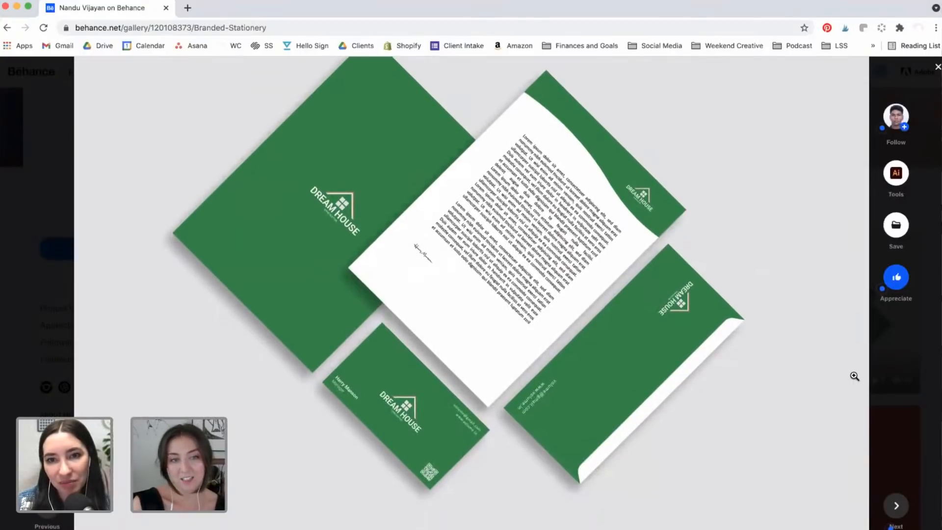
scroll(855, 376, "down", 8)
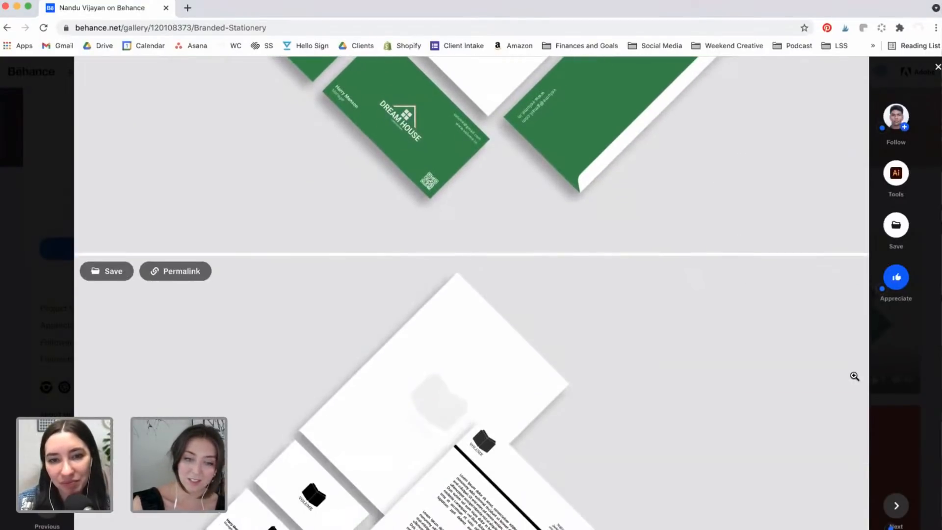
scroll(854, 376, "down", 8)
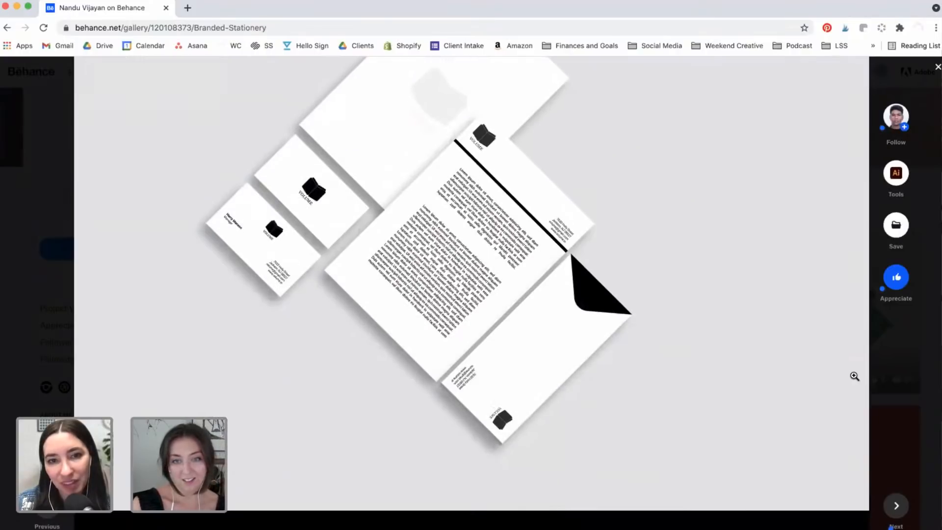
left_click(920, 379)
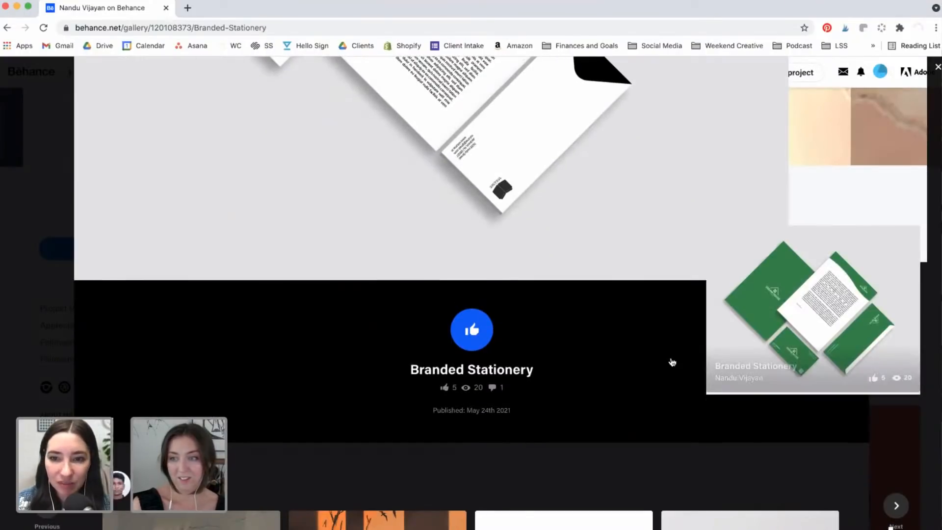
scroll(672, 362, "down", 6)
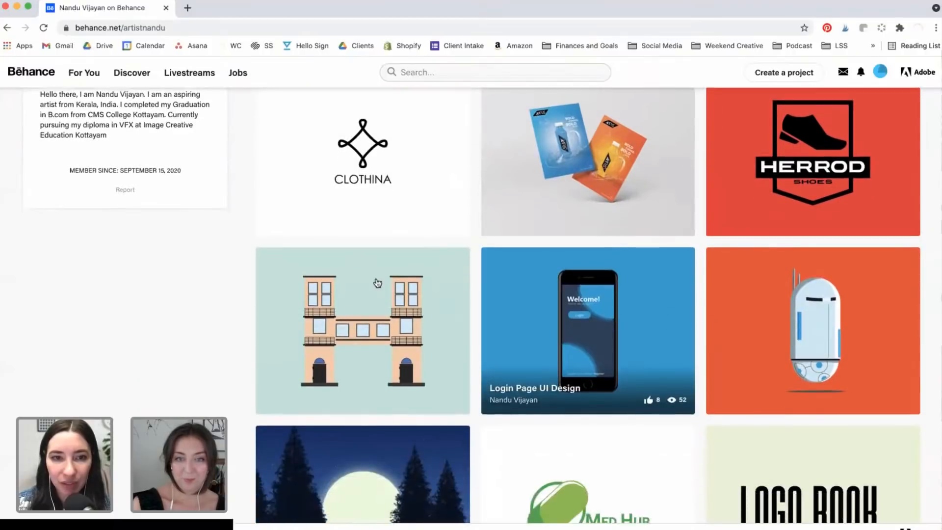
left_click(381, 280)
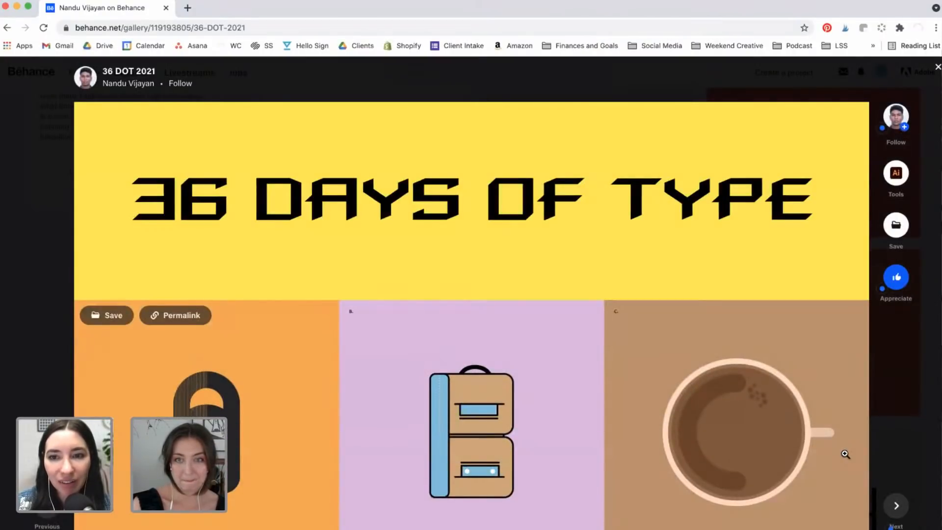
Step: Scroll through all the 36-DOT-2021 letter and number tiles, then close the project overlay
scroll(845, 454, "down", 5)
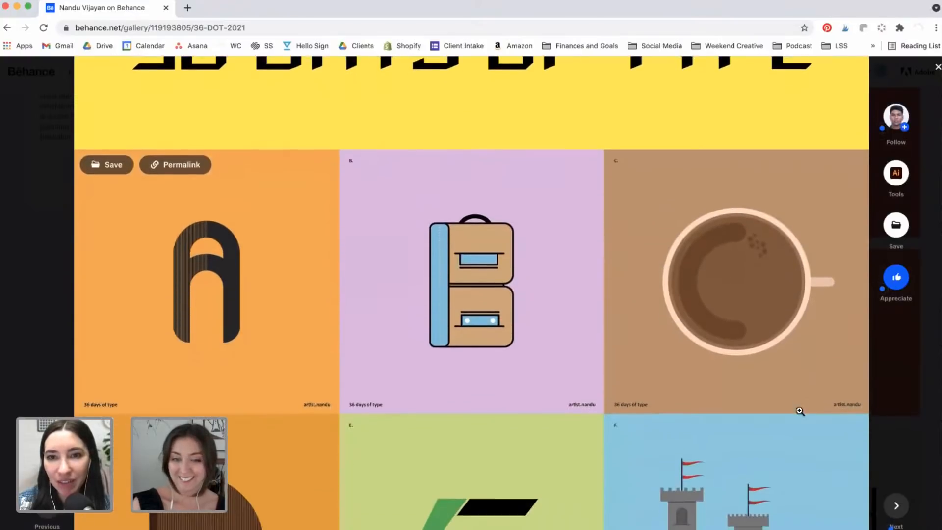
scroll(800, 412, "down", 6)
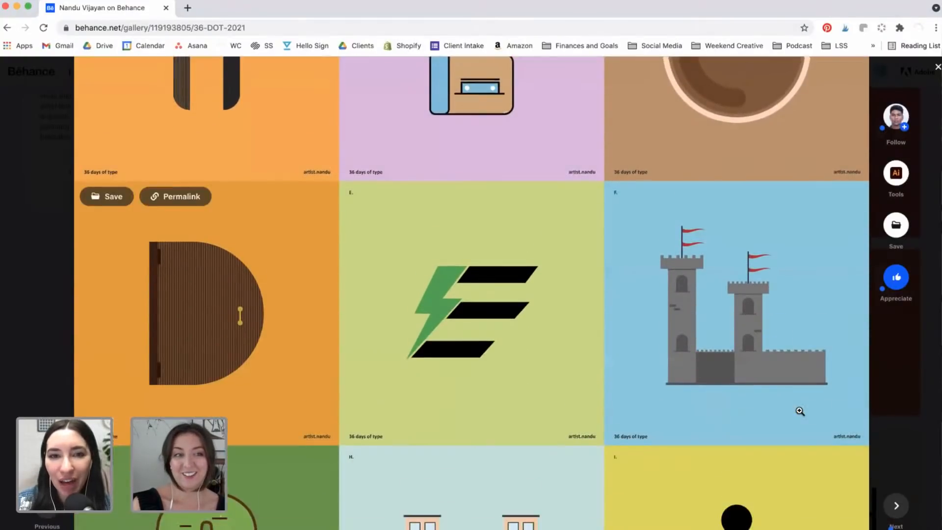
scroll(800, 412, "up", 5)
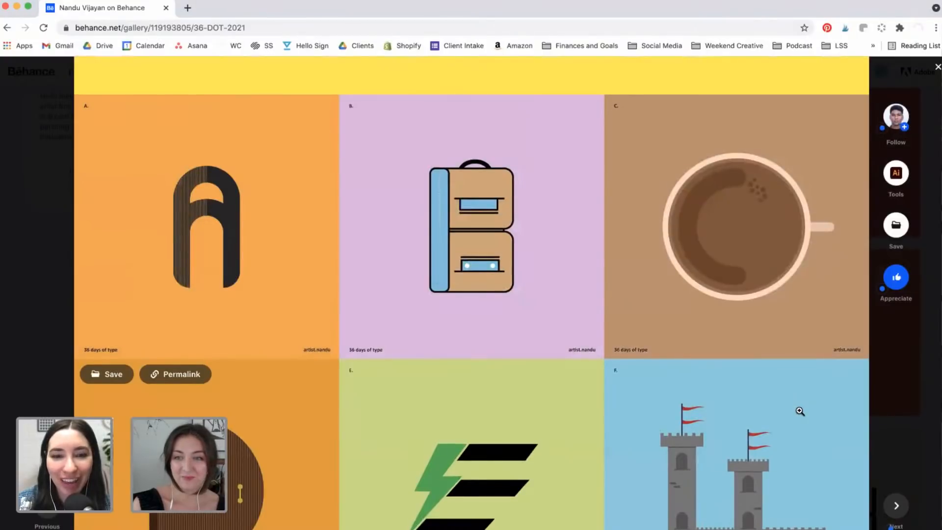
scroll(800, 411, "down", 1)
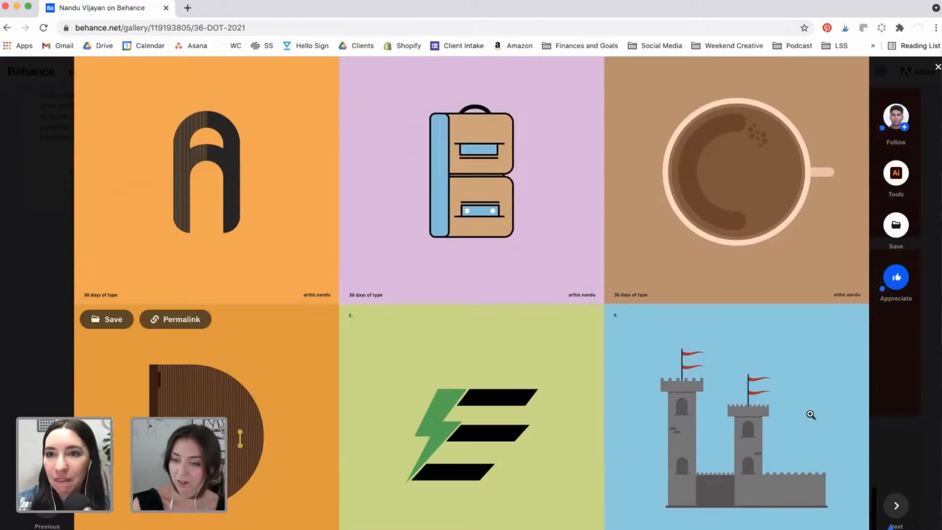
scroll(811, 415, "down", 4)
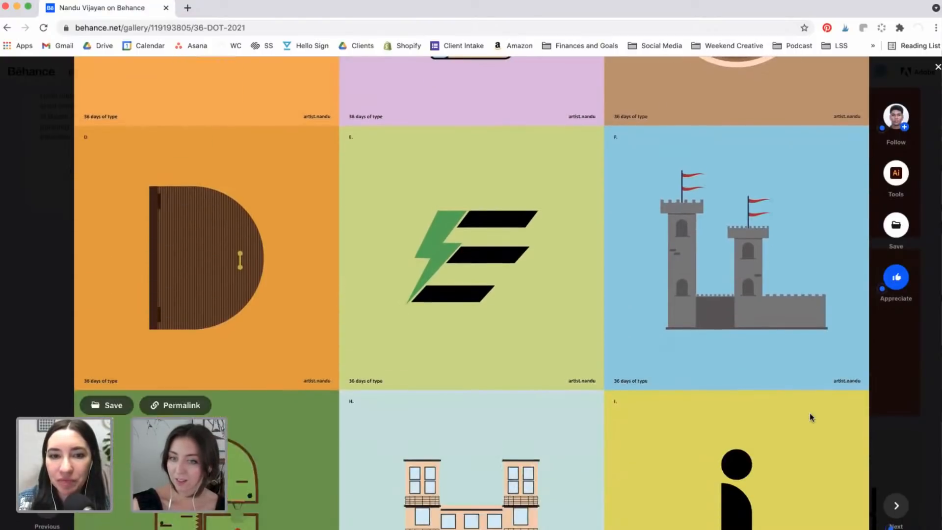
scroll(810, 414, "down", 4)
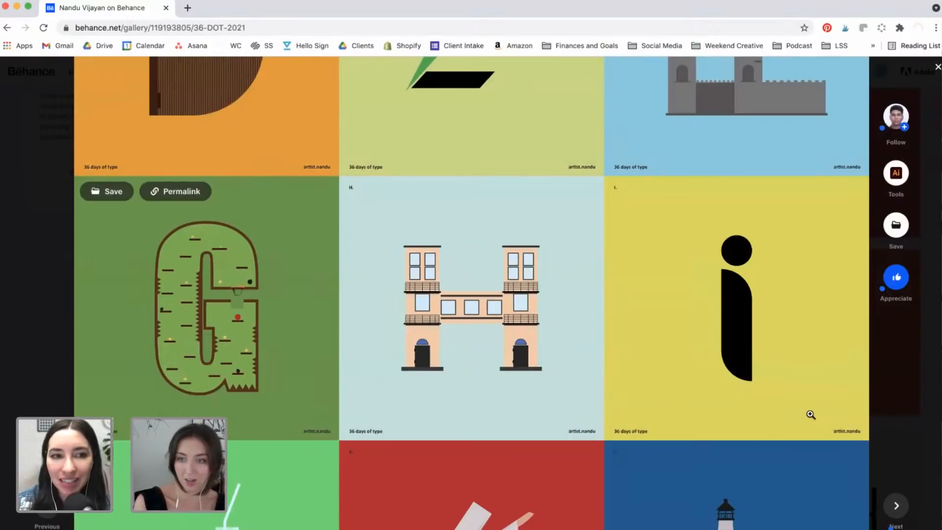
scroll(811, 415, "up", 5)
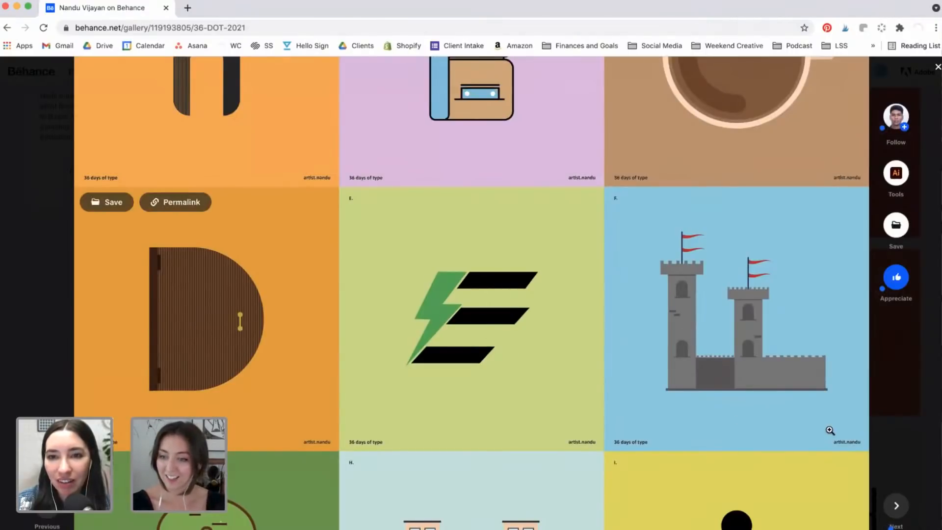
scroll(831, 429, "down", 6)
scroll(829, 430, "down", 5)
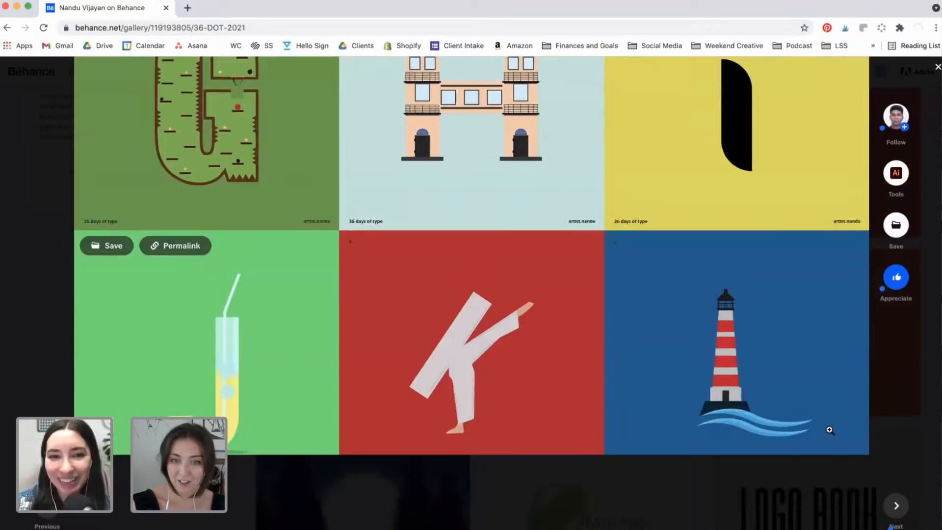
scroll(831, 431, "up", 5)
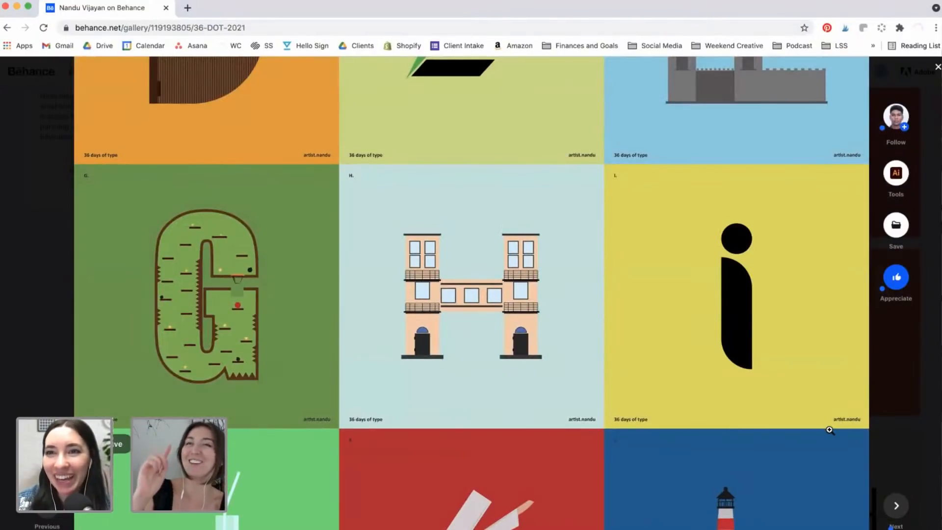
scroll(829, 430, "down", 7)
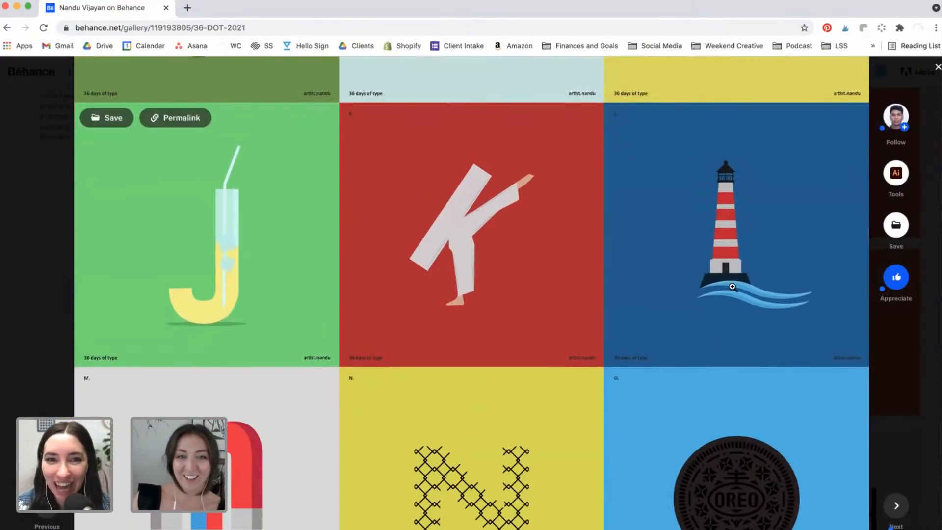
scroll(598, 308, "down", 2)
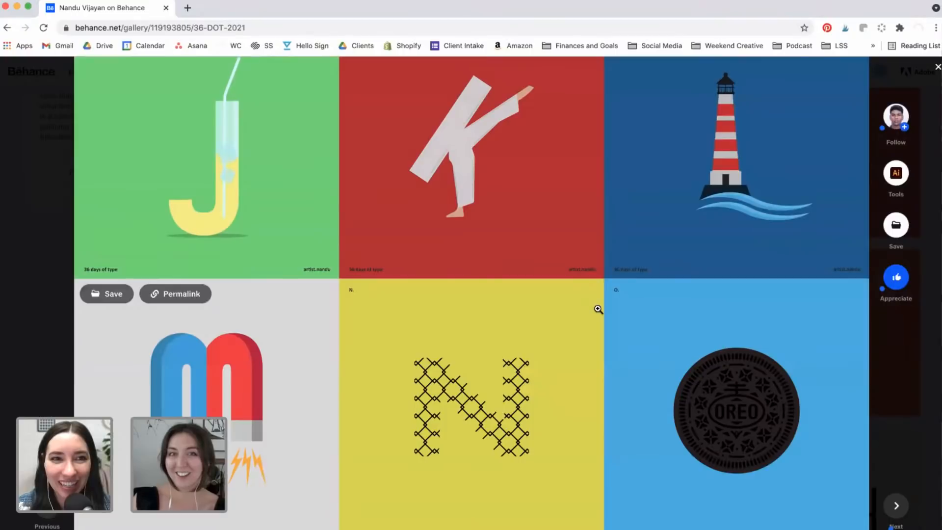
scroll(598, 308, "down", 3)
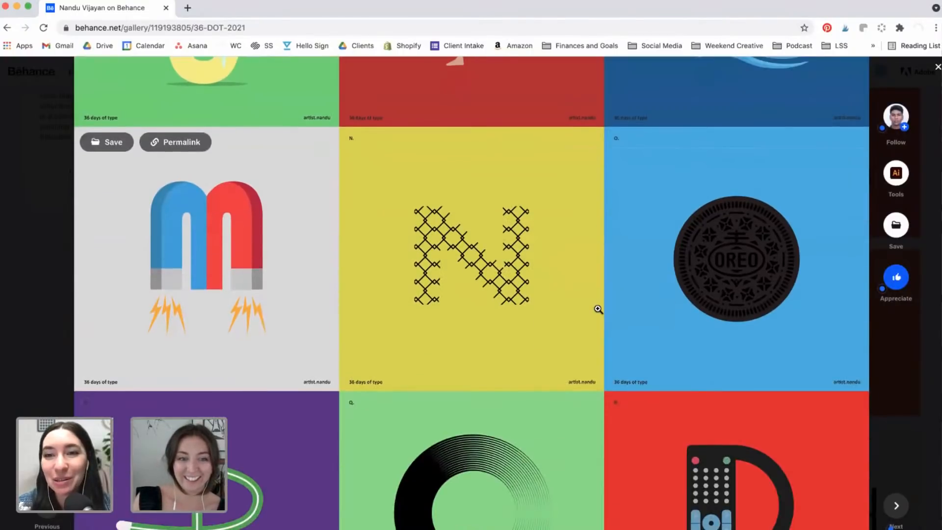
scroll(597, 308, "down", 3)
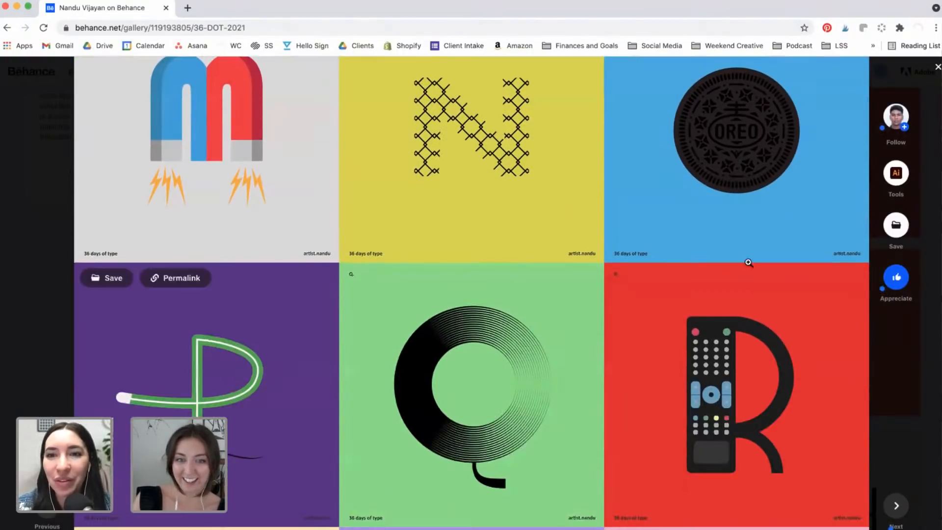
scroll(796, 297, "down", 4)
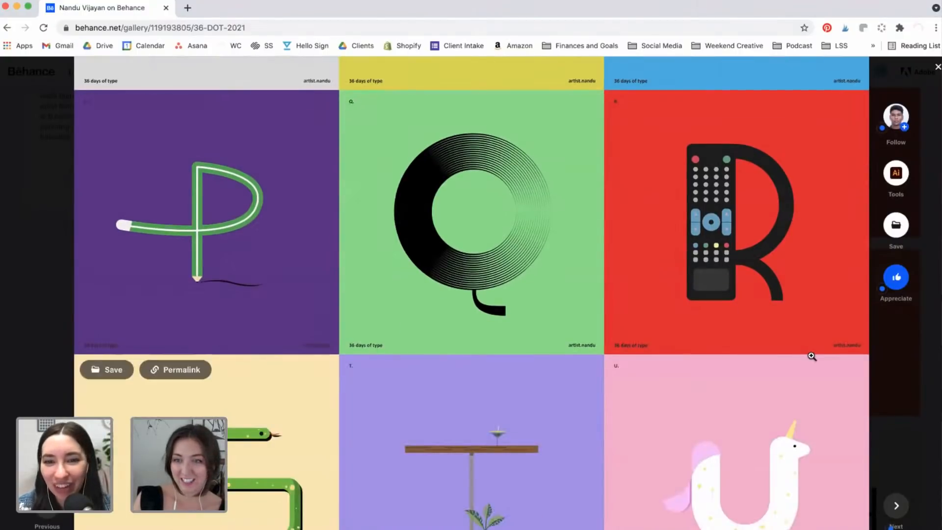
scroll(812, 356, "down", 5)
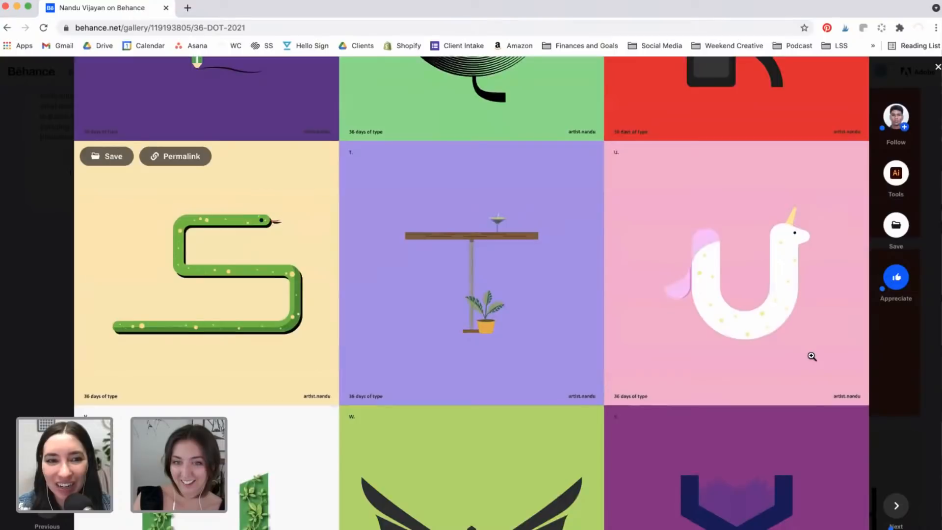
scroll(813, 356, "down", 4)
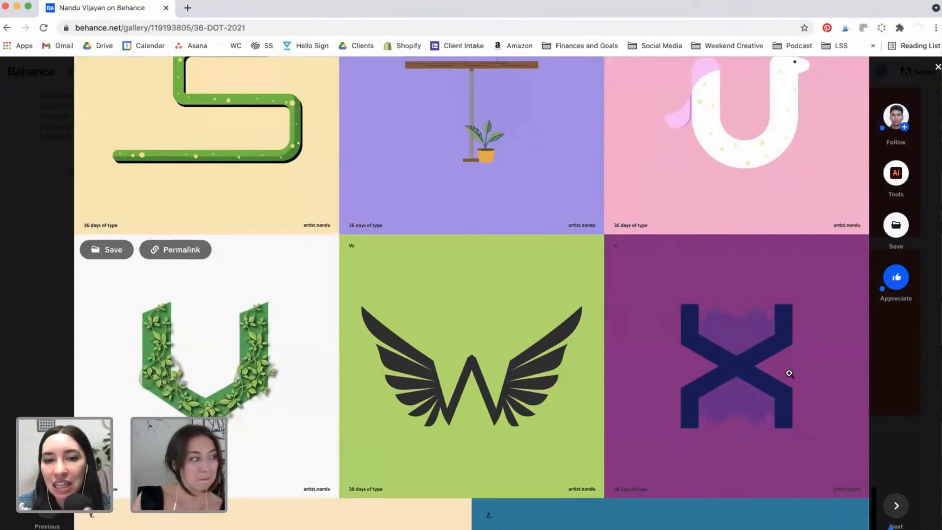
scroll(789, 373, "down", 5)
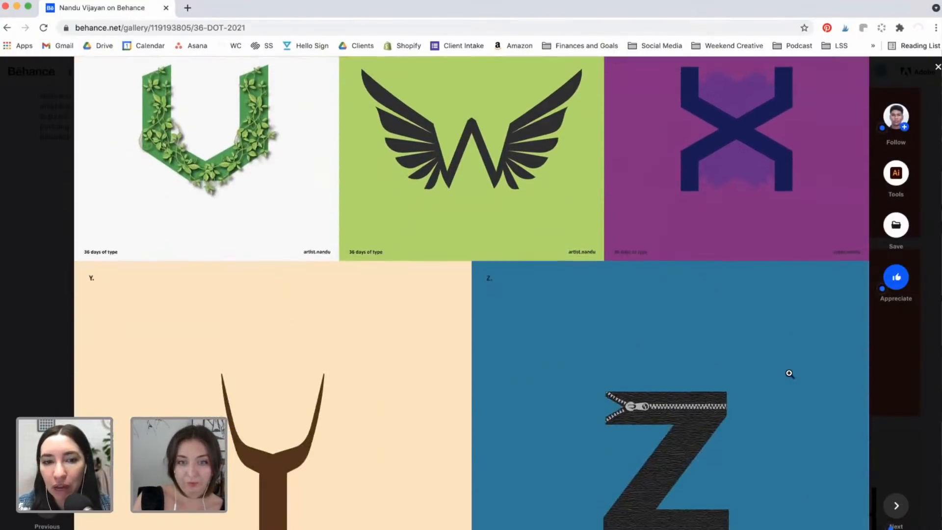
scroll(789, 374, "down", 3)
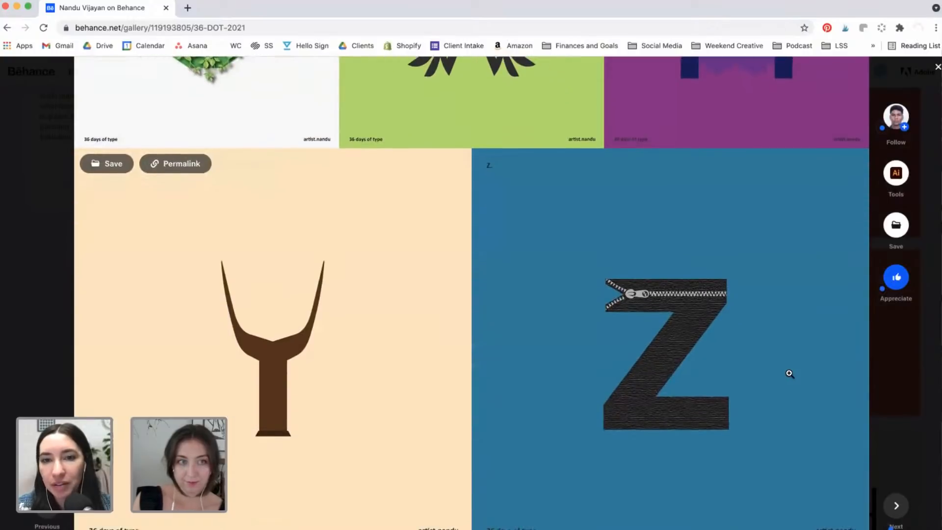
scroll(790, 376, "down", 4)
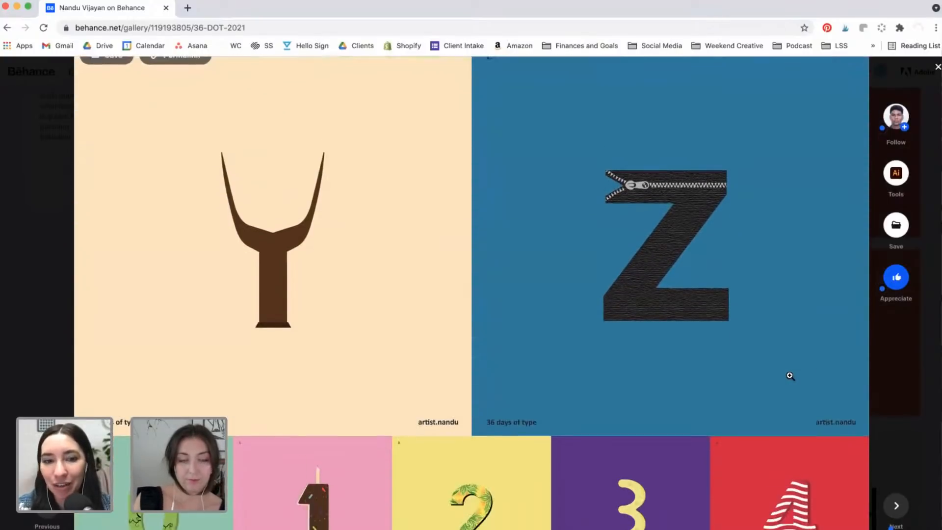
scroll(790, 376, "down", 6)
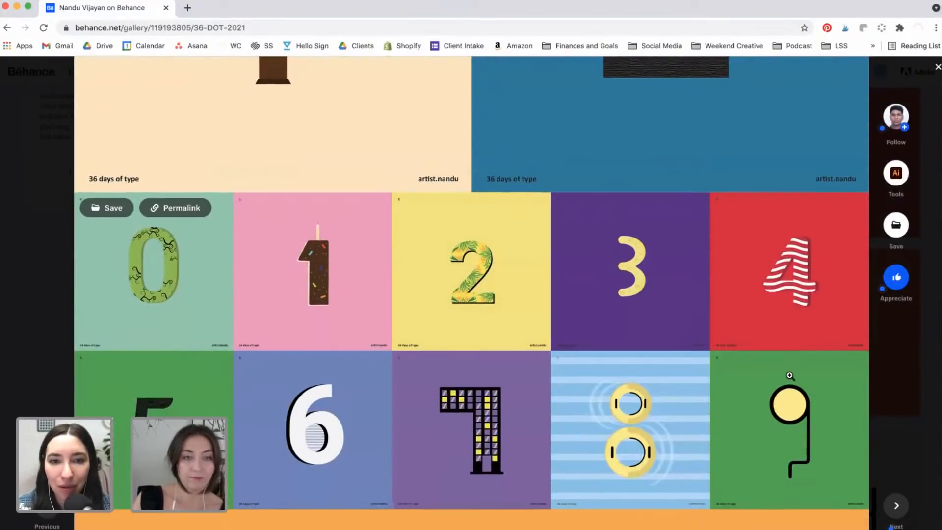
scroll(790, 377, "down", 1)
scroll(791, 378, "down", 6)
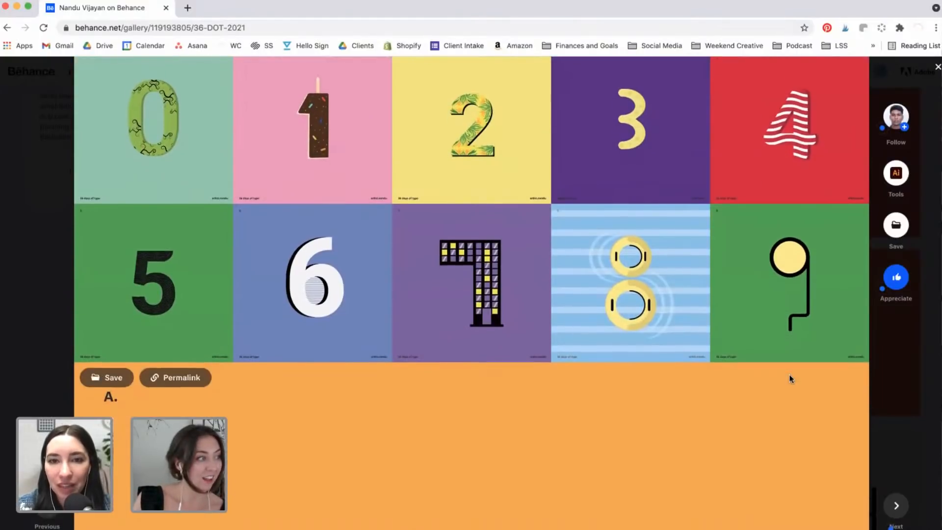
scroll(791, 376, "down", 4)
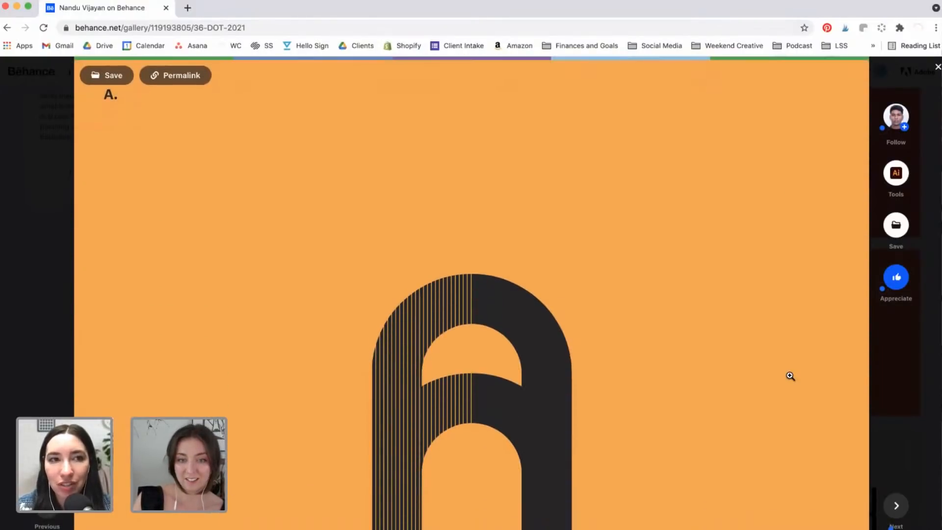
scroll(790, 376, "down", 9)
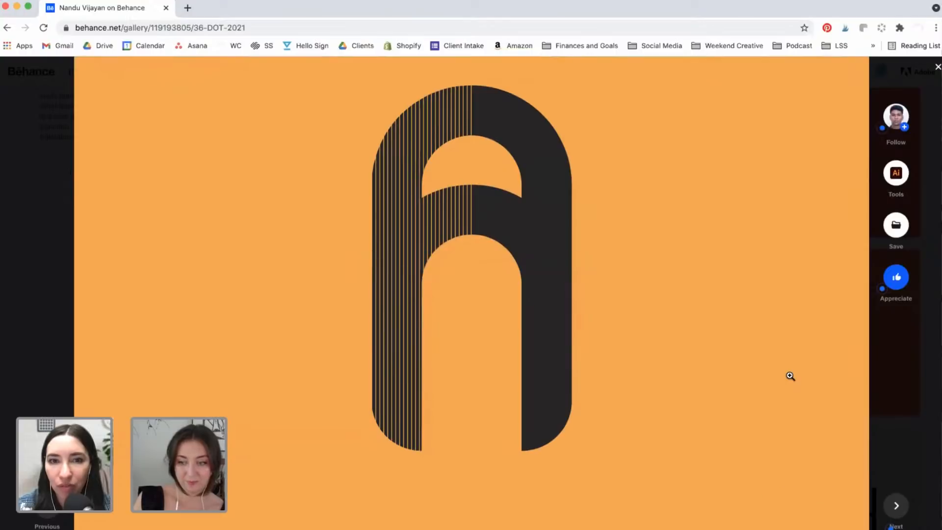
scroll(790, 376, "down", 8)
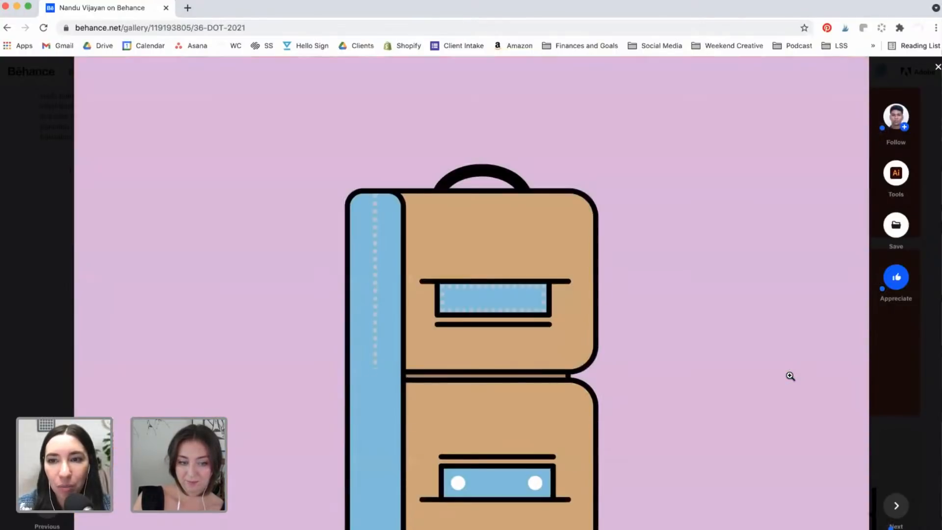
left_click(909, 382)
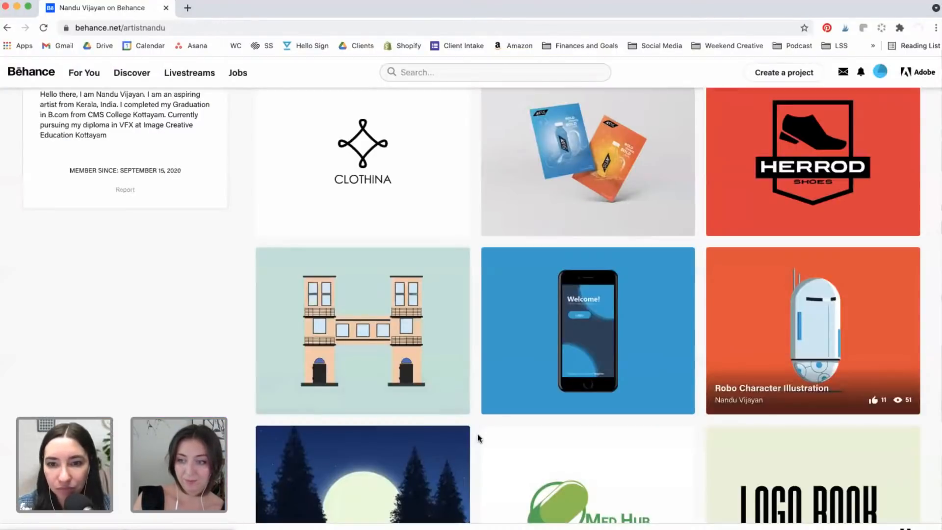
Step: Open the Monsters Character Design project from the profile grid
scroll(479, 434, "down", 4)
scroll(478, 434, "down", 2)
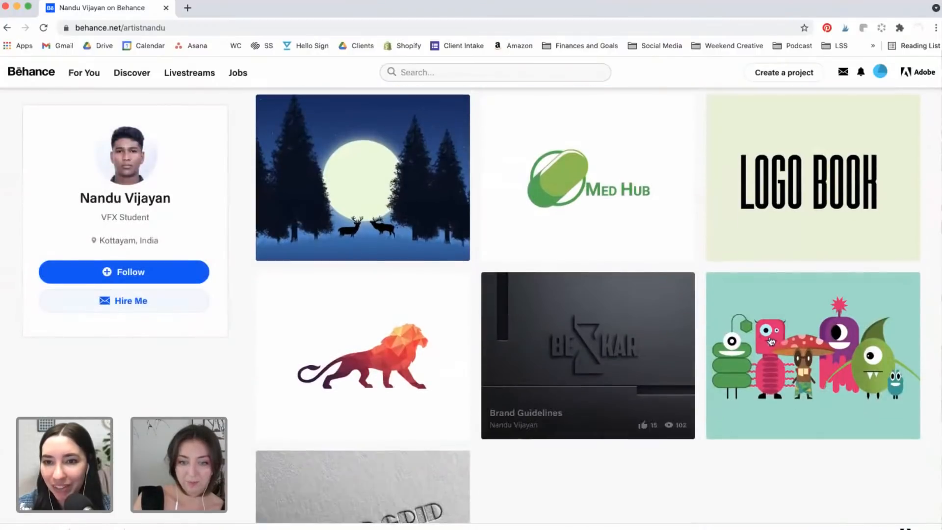
left_click(829, 373)
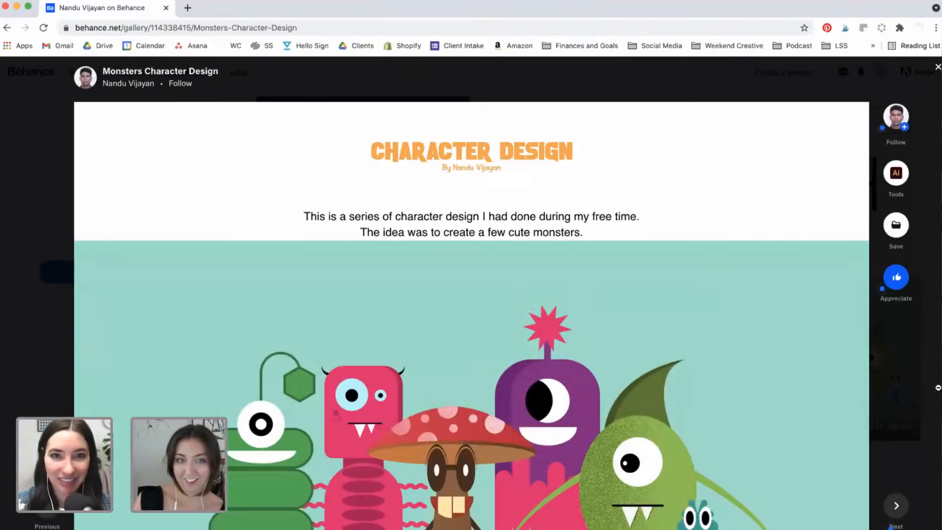
Step: Scroll down to the Monsters project's Thank You panel and close the overlay
scroll(803, 358, "down", 3)
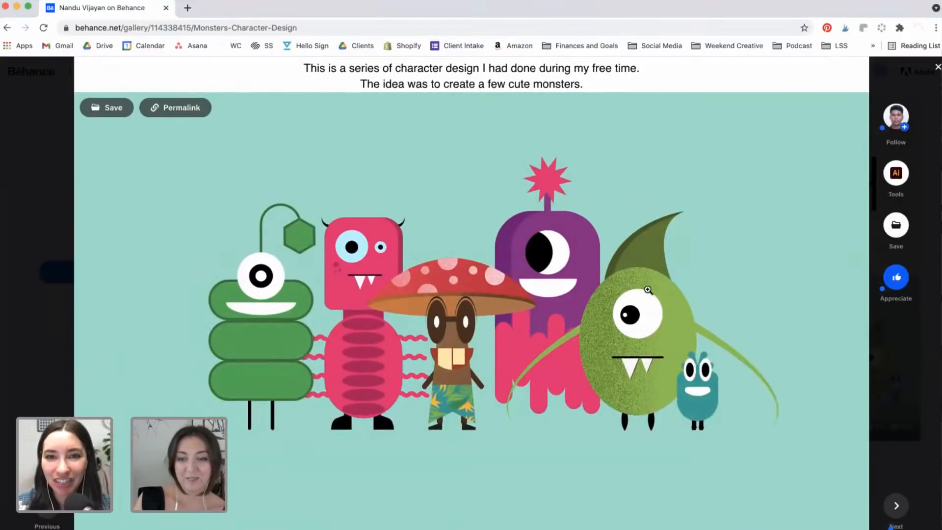
scroll(816, 383, "down", 2)
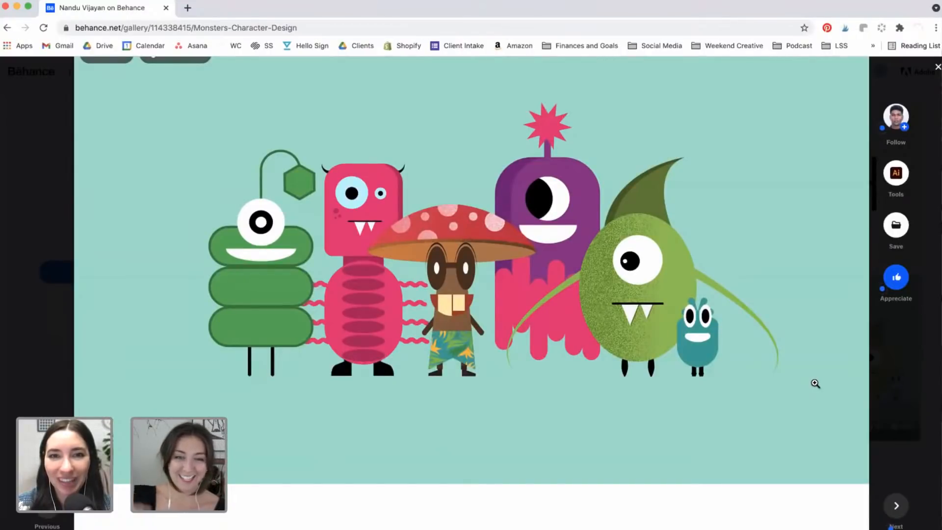
scroll(816, 383, "down", 6)
scroll(816, 383, "down", 3)
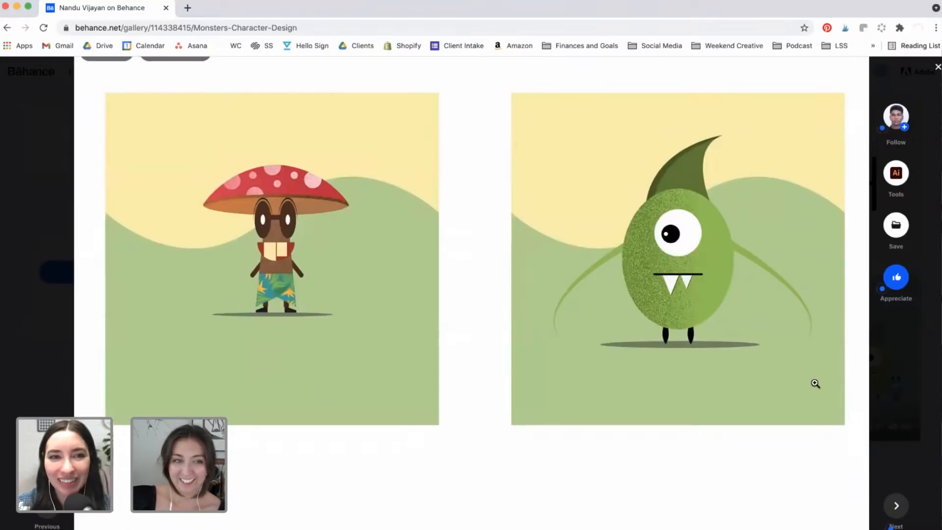
scroll(816, 383, "down", 4)
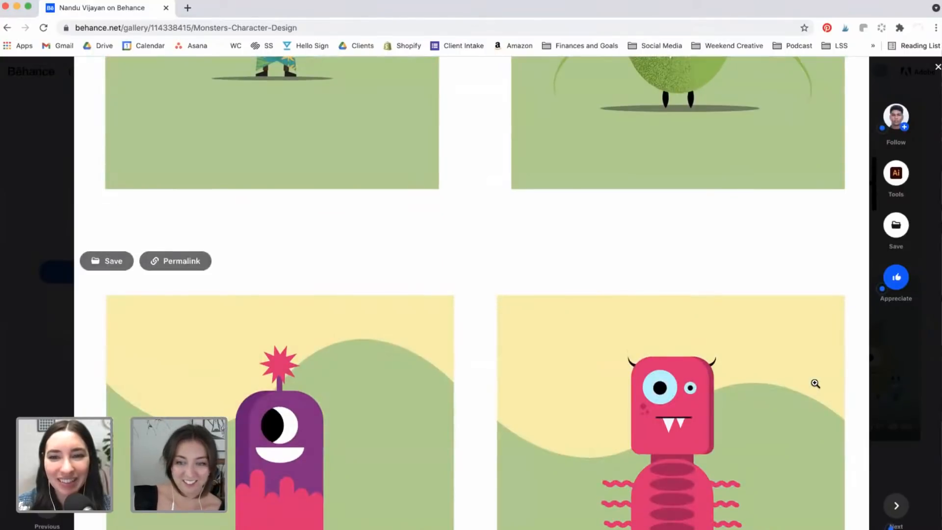
scroll(815, 383, "down", 5)
scroll(816, 383, "down", 5)
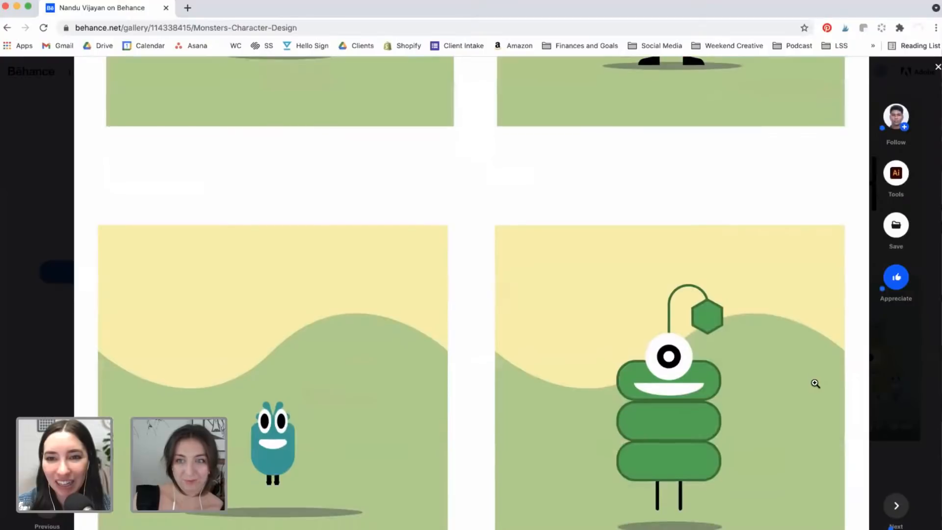
scroll(816, 383, "down", 5)
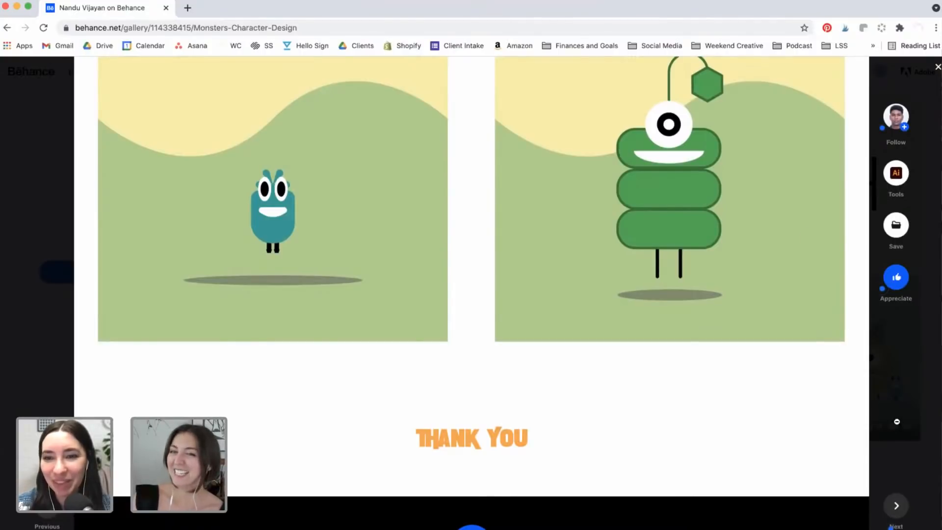
left_click(897, 421)
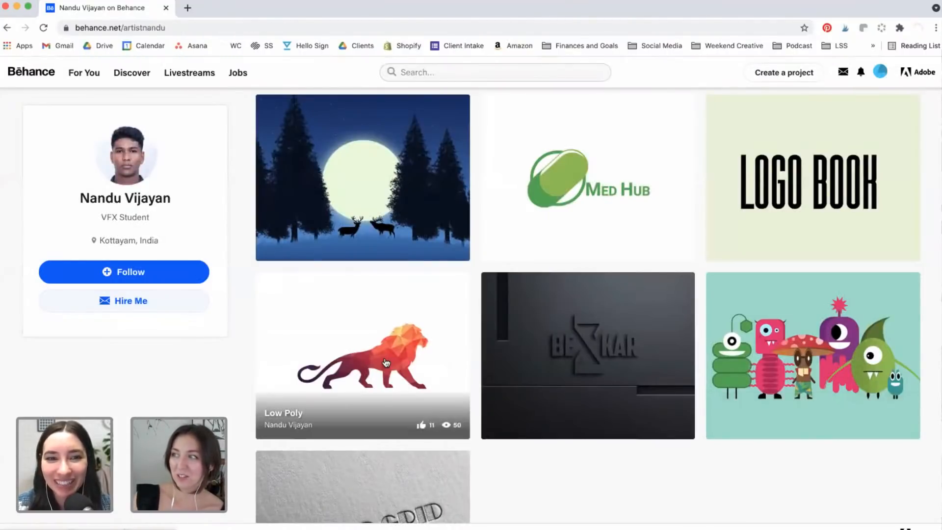
Step: Open the Flat Landscape project from the artist's profile
scroll(387, 362, "up", 2)
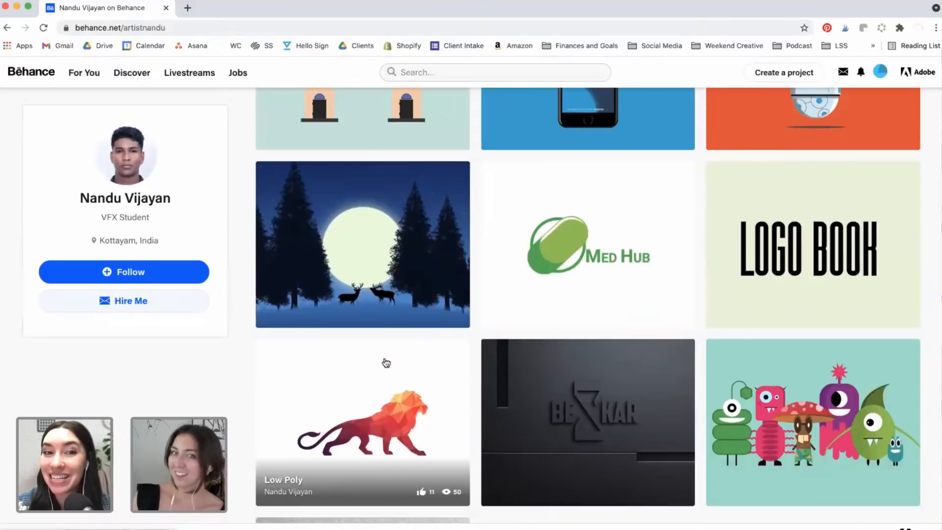
scroll(386, 362, "down", 1)
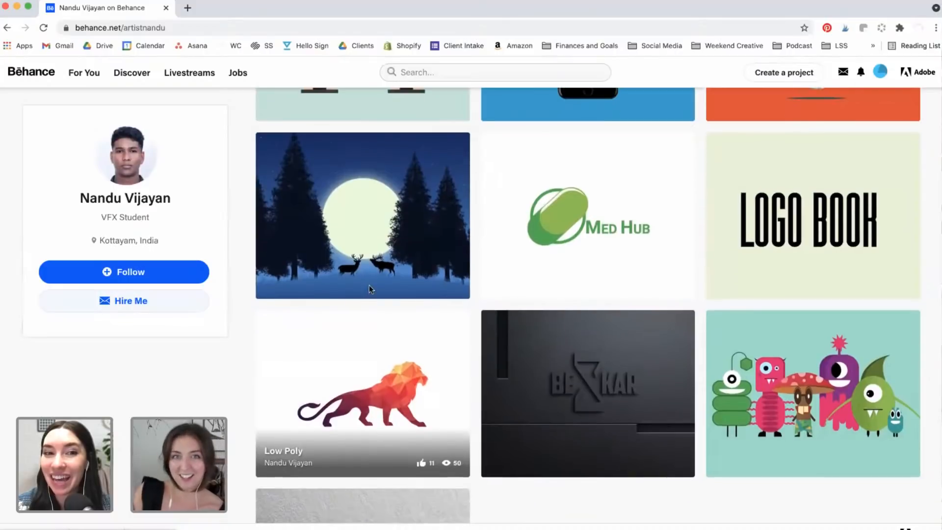
left_click(368, 201)
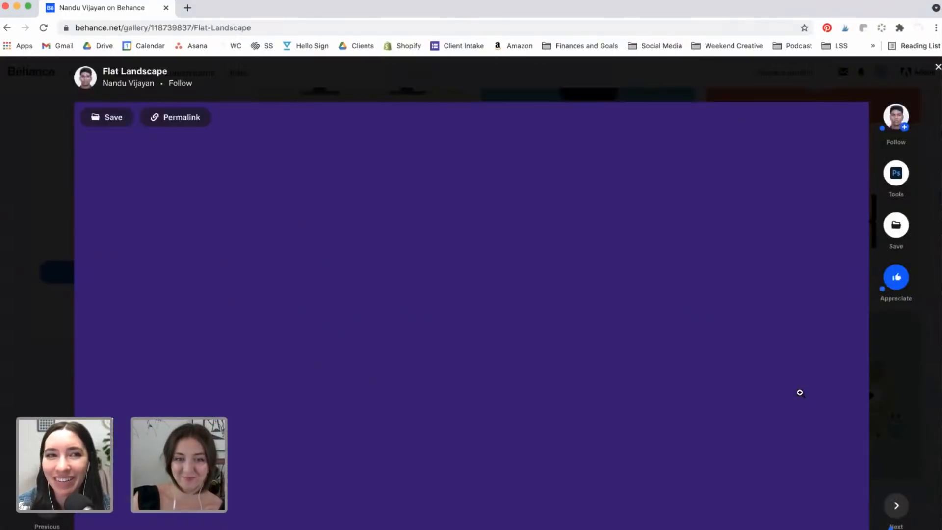
Step: Scroll through the Flat Landscape illustrations to the end and close the project
scroll(800, 392, "down", 3)
scroll(800, 392, "up", 3)
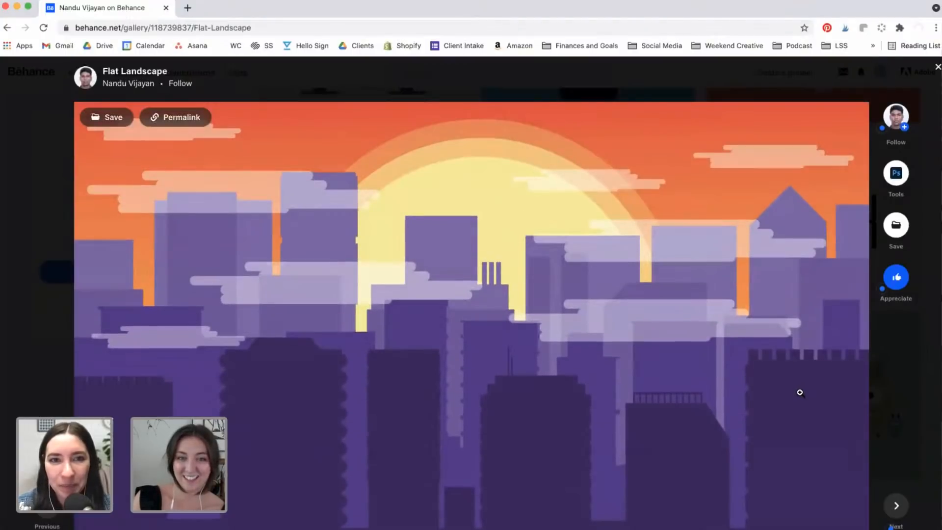
scroll(800, 393, "down", 2)
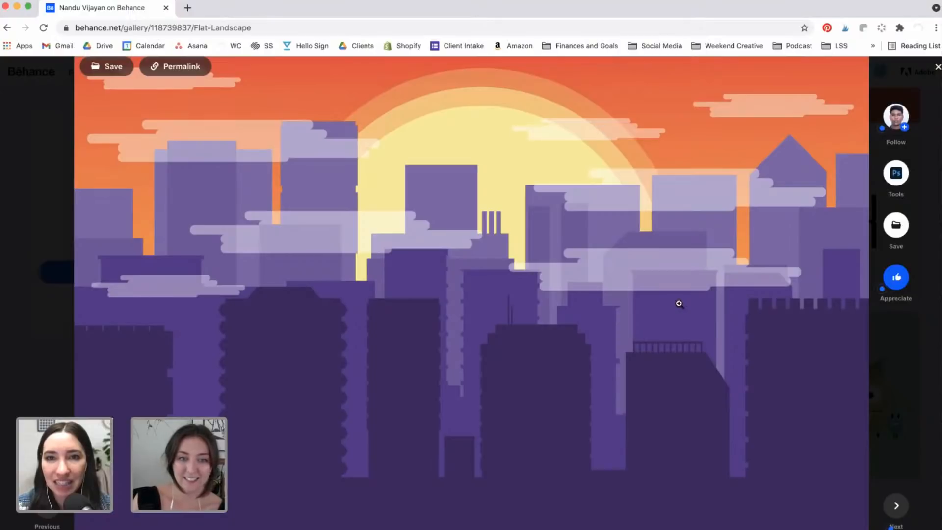
scroll(680, 304, "up", 2)
scroll(679, 304, "down", 10)
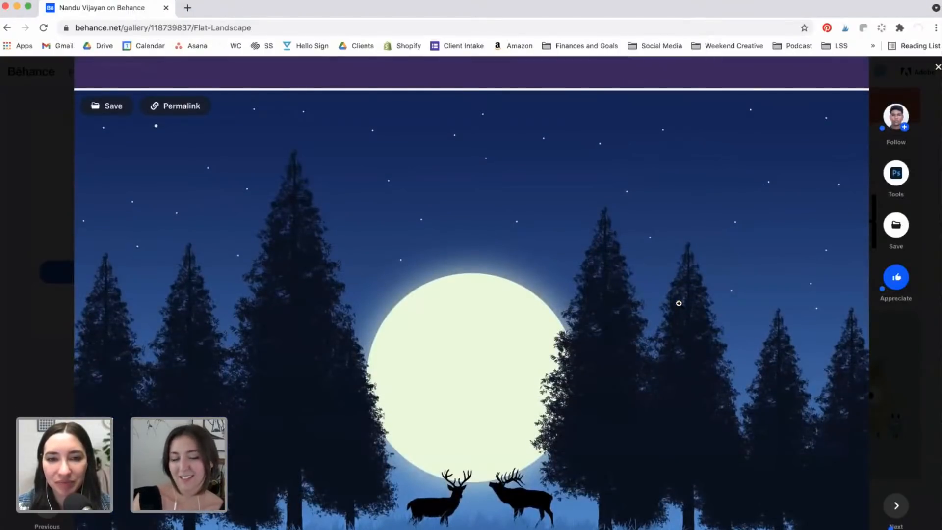
scroll(679, 303, "down", 3)
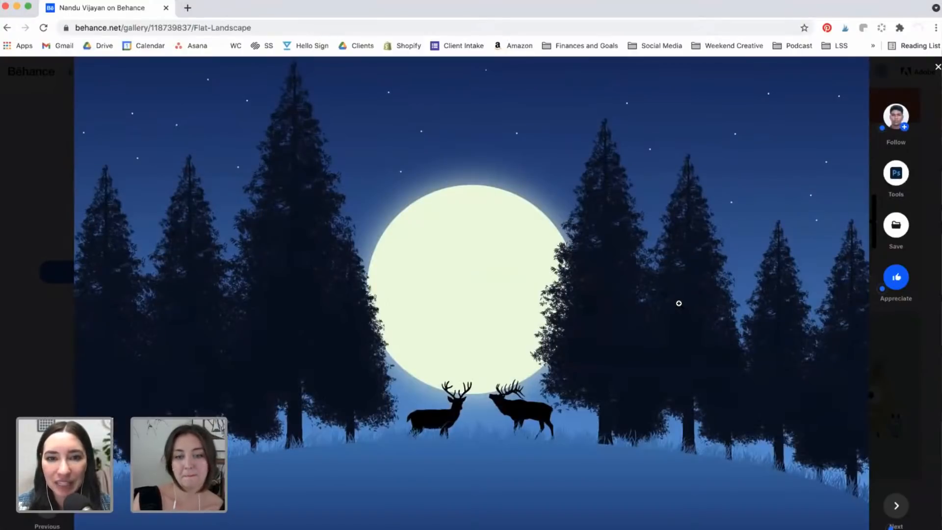
scroll(680, 303, "down", 6)
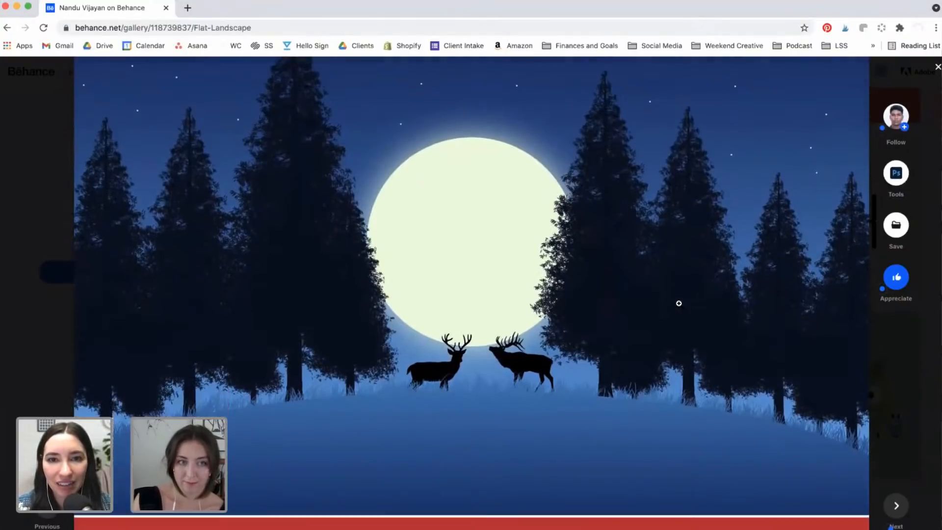
scroll(679, 304, "up", 6)
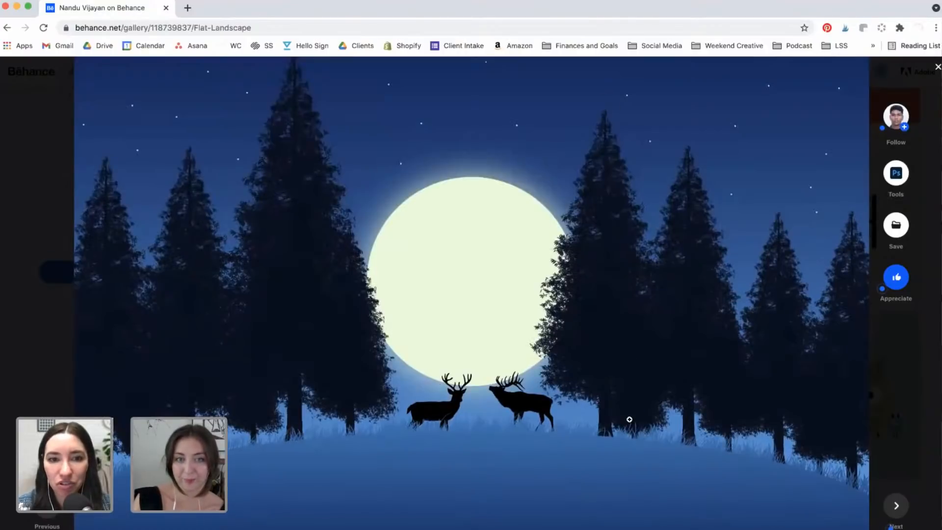
scroll(739, 485, "down", 15)
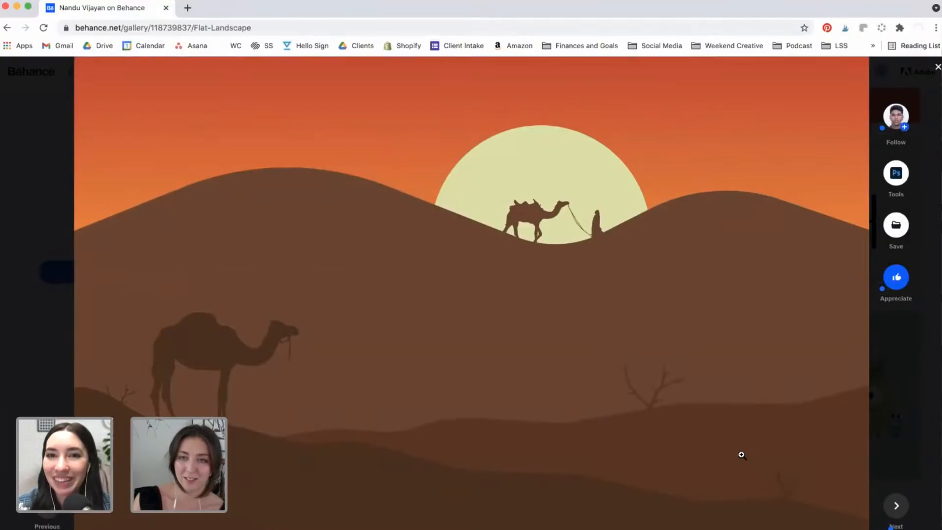
scroll(741, 455, "down", 1)
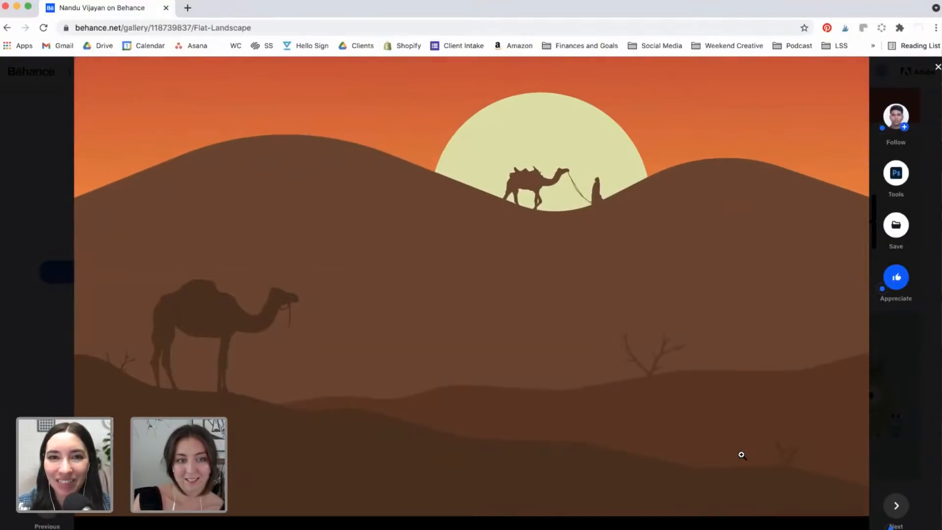
scroll(741, 455, "down", 10)
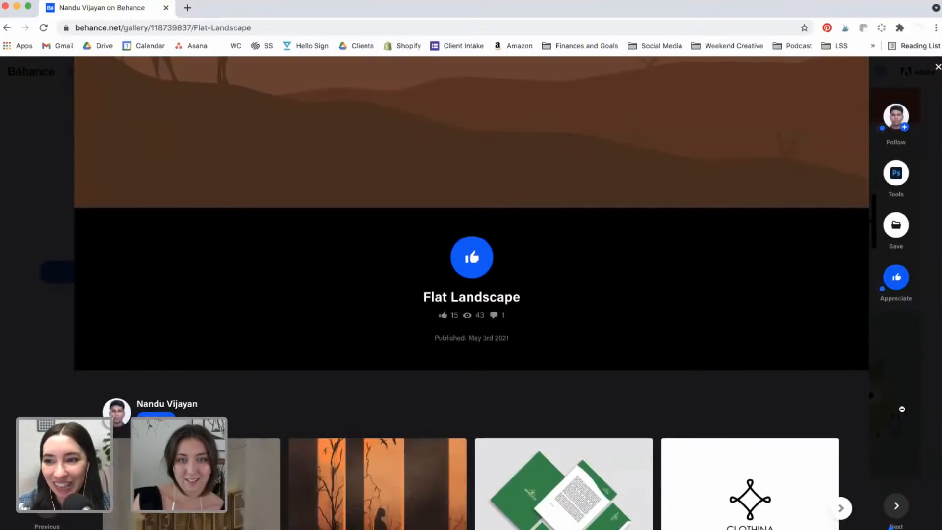
left_click(904, 414)
Step: Open the Paper Grid Rebranding project from the profile grid
scroll(691, 412, "down", 4)
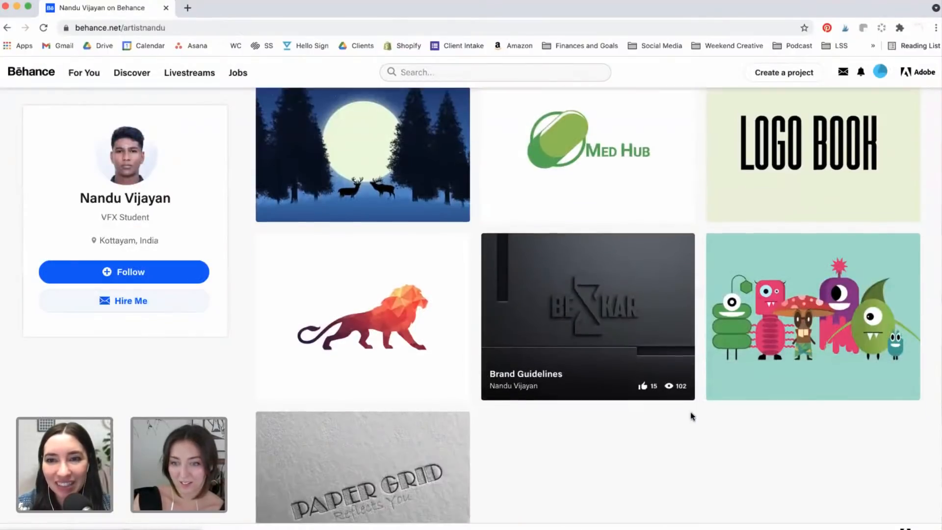
scroll(691, 416, "up", 1)
left_click(363, 427)
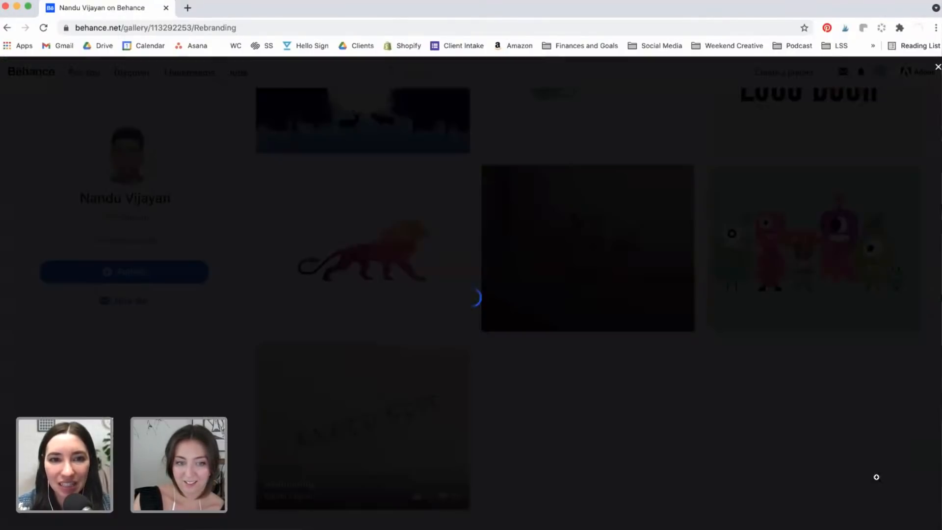
Step: Scroll past the Colour overview and Fonts & Typeface pages to the Stationery business card page
scroll(878, 481, "down", 2)
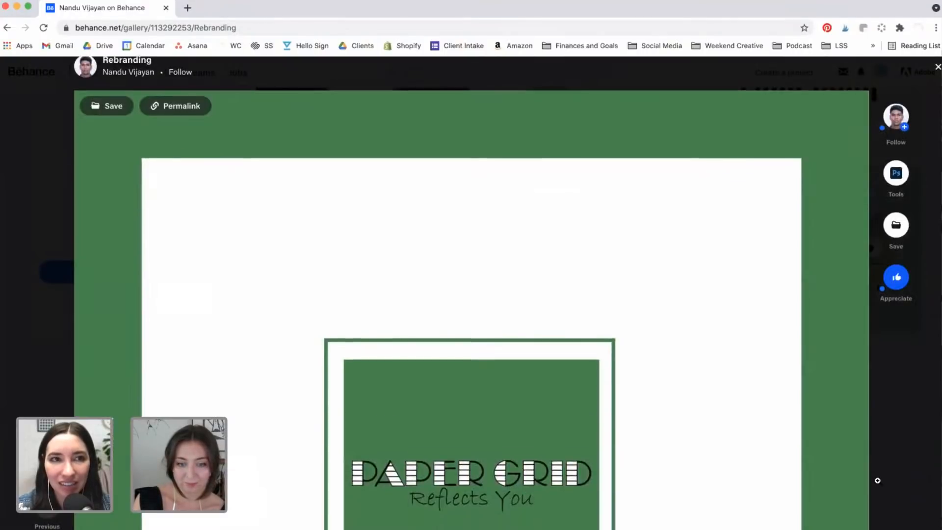
scroll(878, 480, "down", 3)
scroll(807, 367, "down", 4)
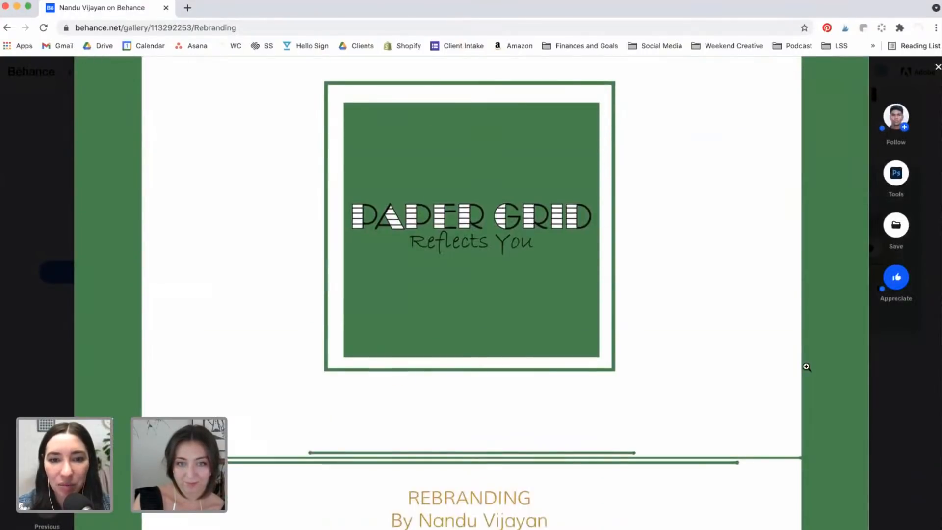
scroll(807, 367, "up", 3)
scroll(807, 367, "down", 7)
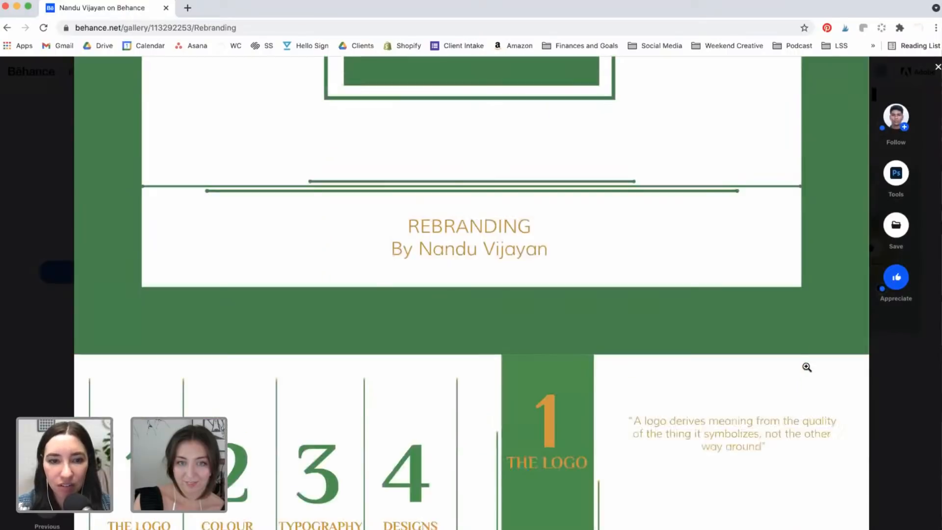
scroll(807, 367, "down", 3)
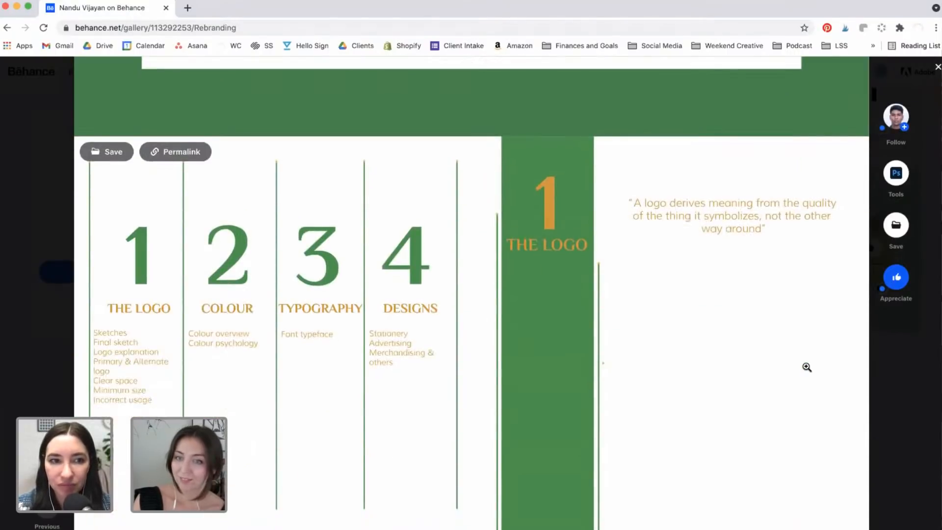
scroll(807, 367, "down", 7)
scroll(807, 367, "up", 1)
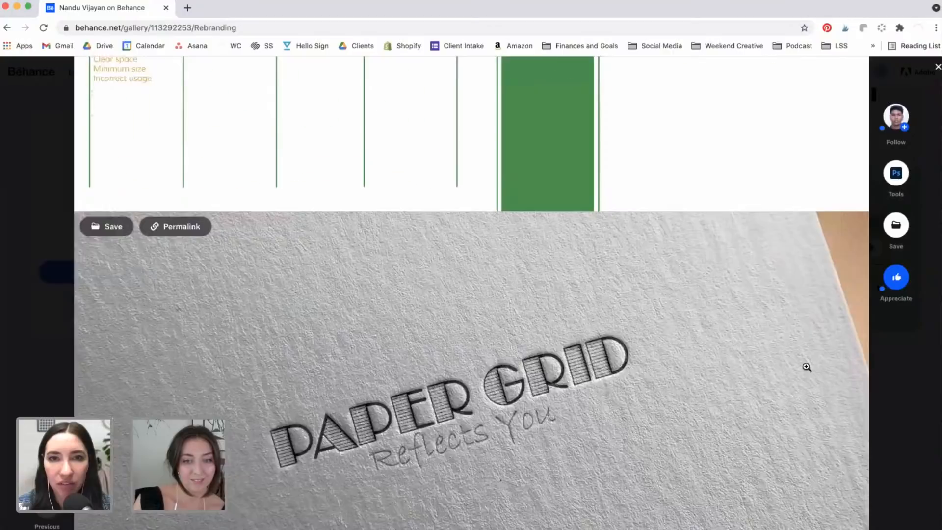
scroll(807, 367, "up", 5)
scroll(807, 367, "down", 6)
scroll(807, 367, "down", 2)
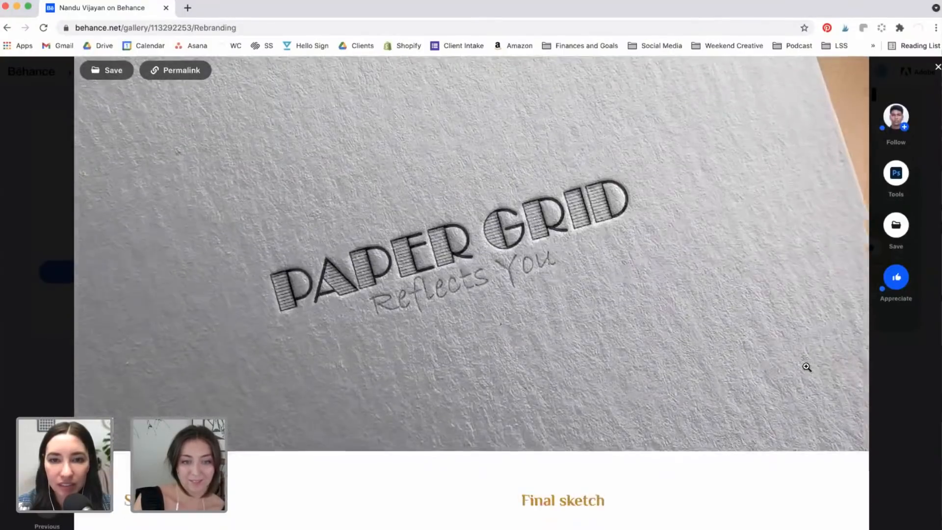
scroll(807, 367, "down", 3)
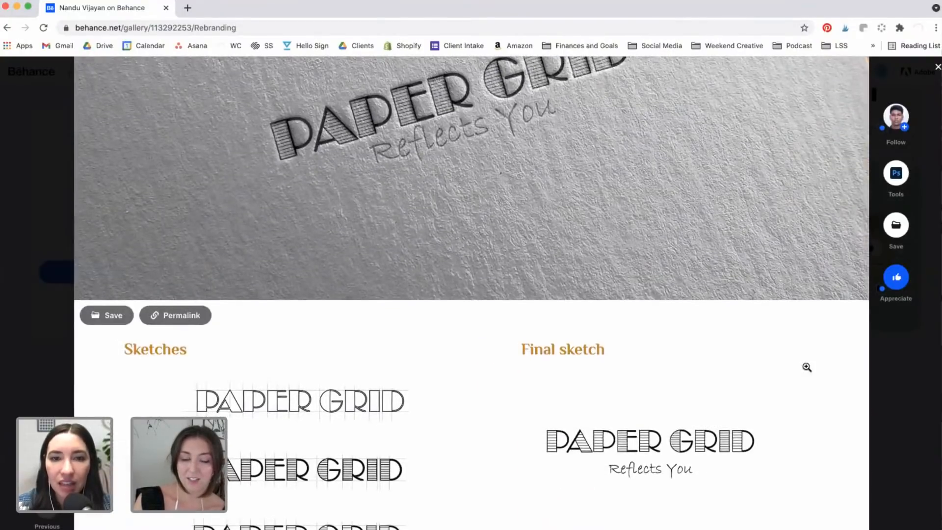
scroll(807, 367, "down", 3)
scroll(807, 367, "up", 1)
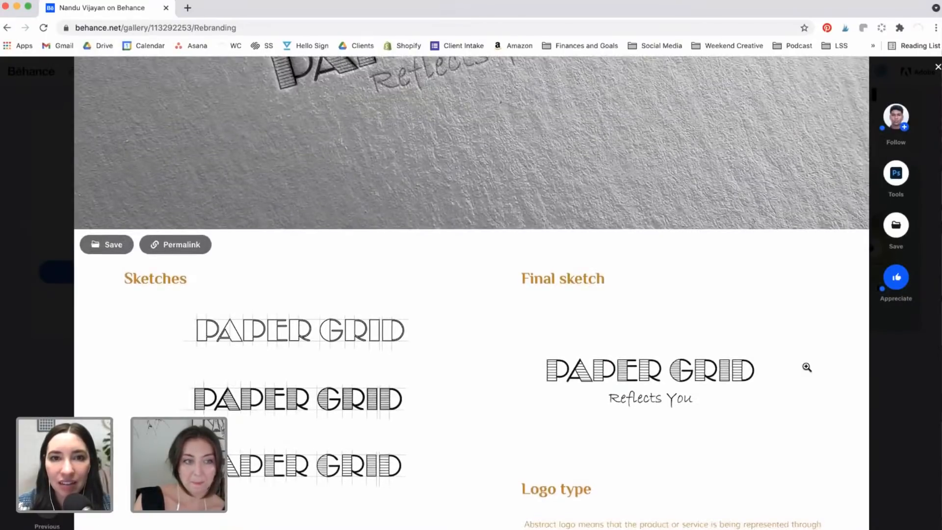
scroll(806, 368, "up", 3)
scroll(807, 367, "down", 4)
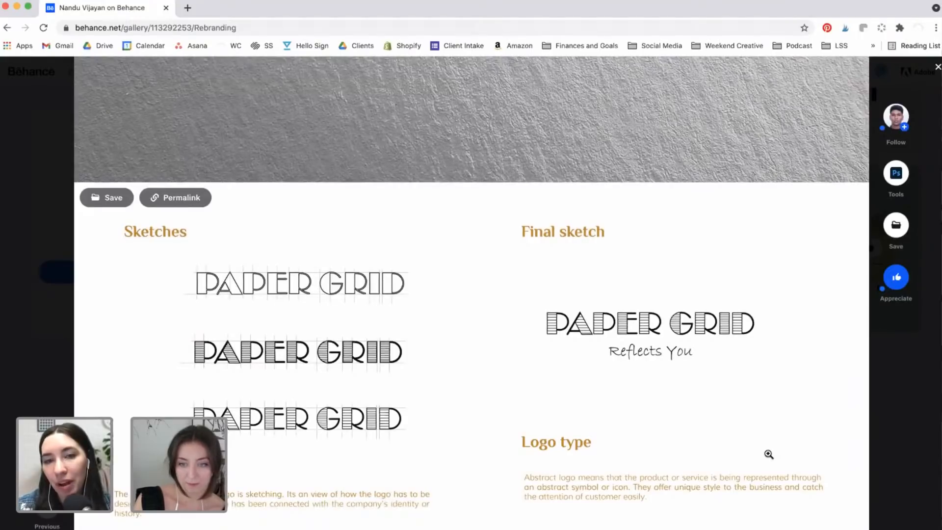
scroll(769, 455, "down", 3)
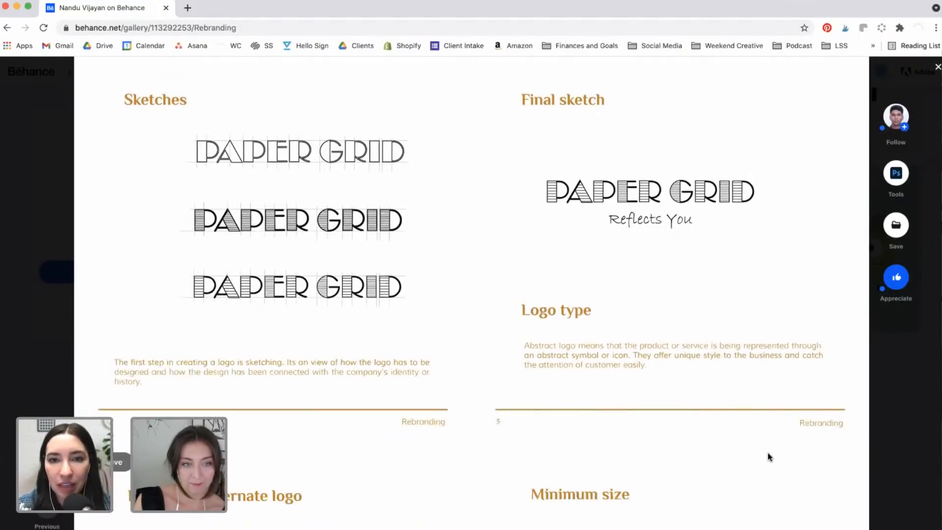
scroll(769, 456, "down", 2)
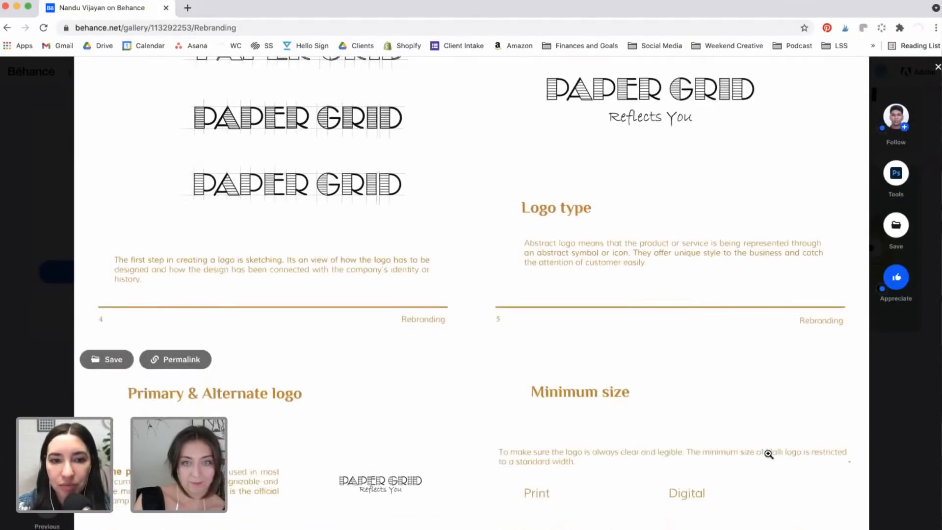
scroll(769, 454, "down", 7)
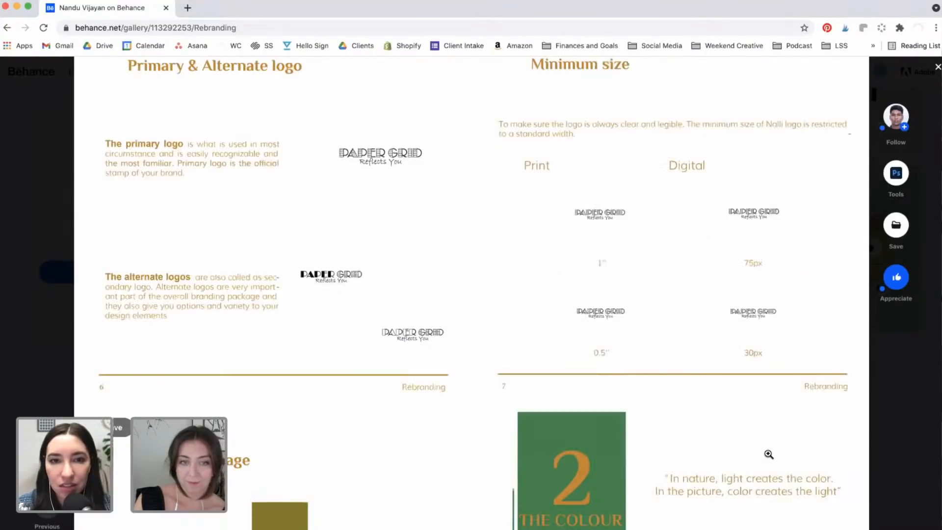
scroll(769, 455, "down", 5)
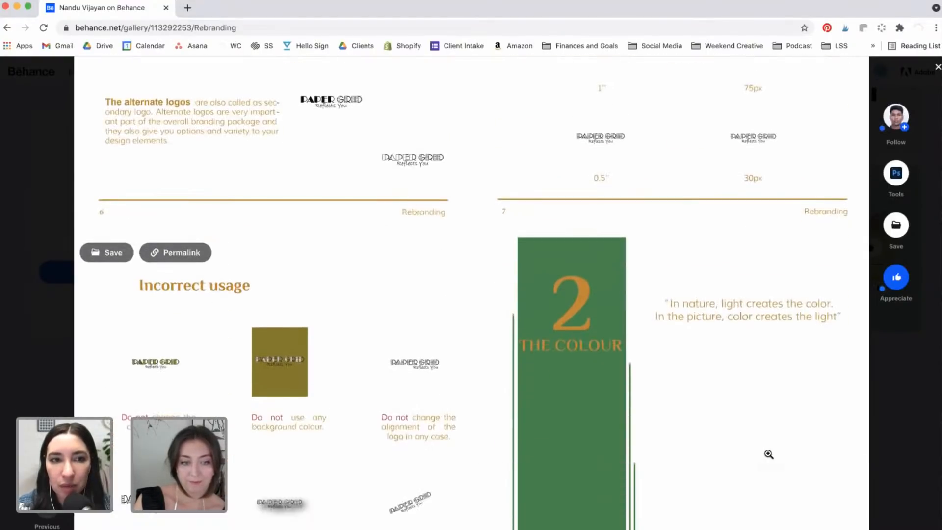
scroll(769, 454, "down", 1)
scroll(769, 455, "down", 8)
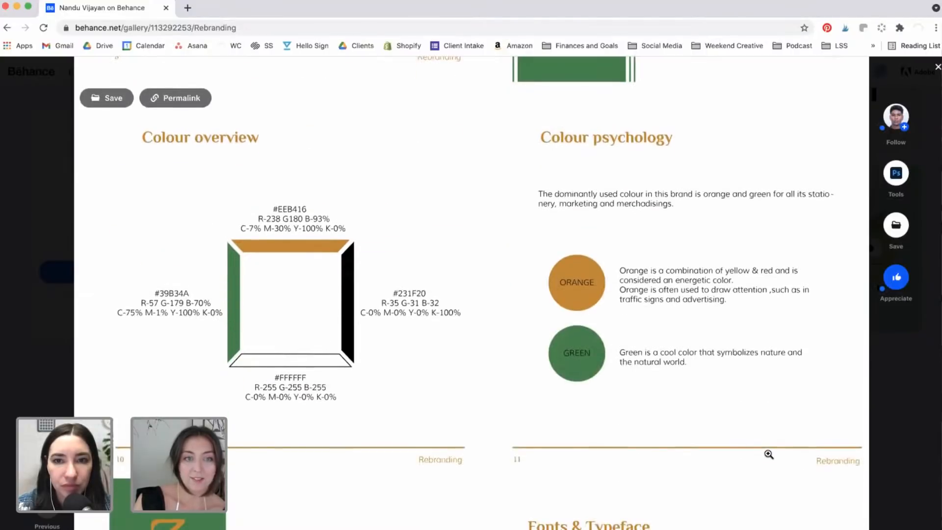
scroll(769, 454, "down", 1)
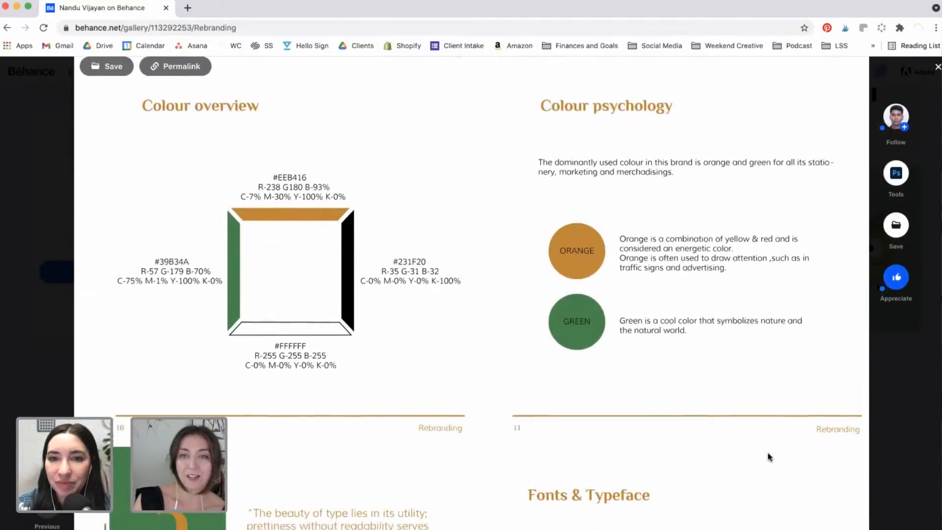
scroll(769, 456, "down", 3)
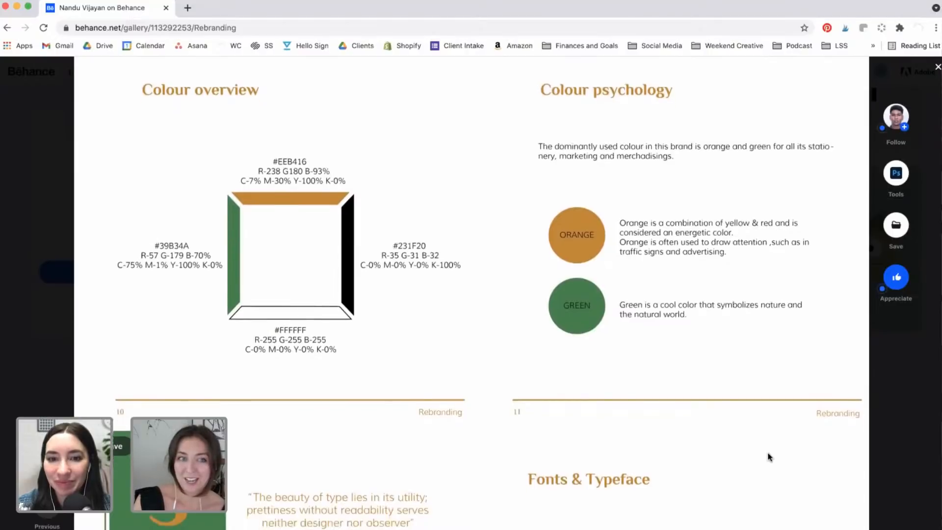
scroll(769, 454, "down", 2)
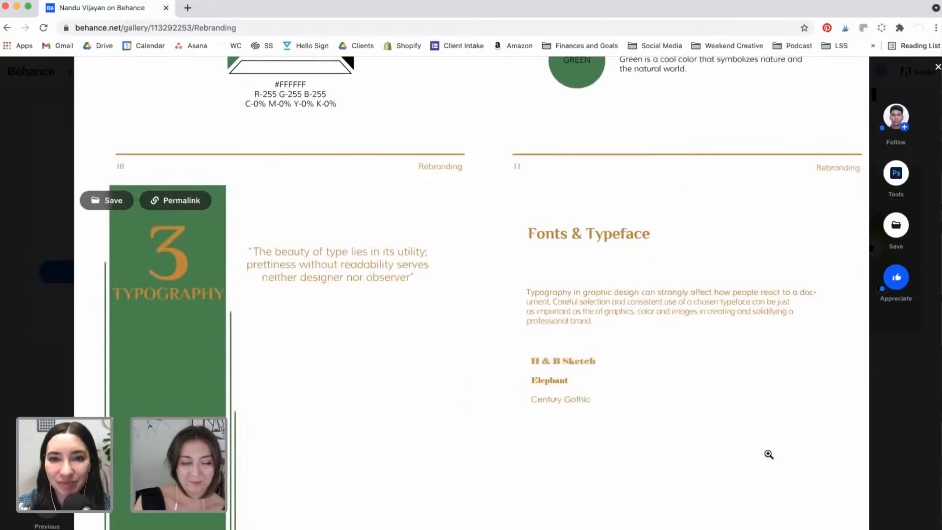
scroll(769, 454, "down", 4)
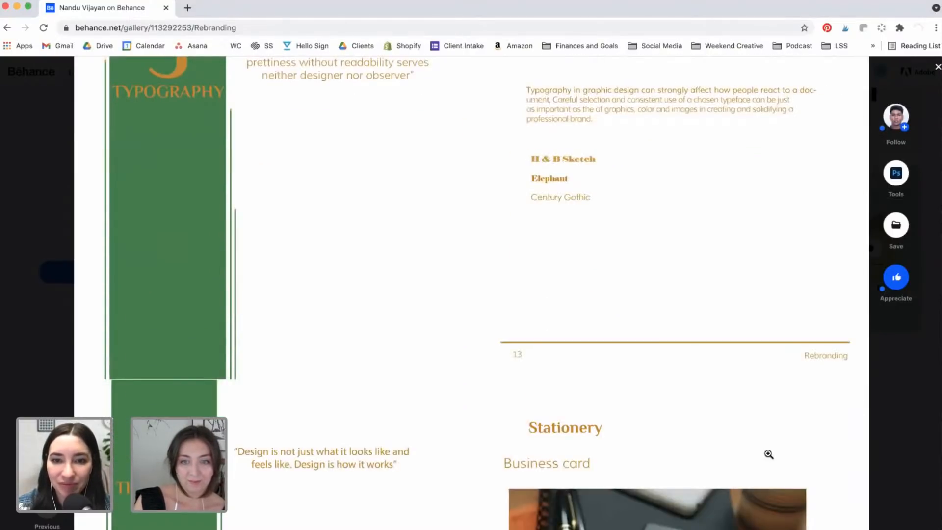
scroll(770, 455, "down", 4)
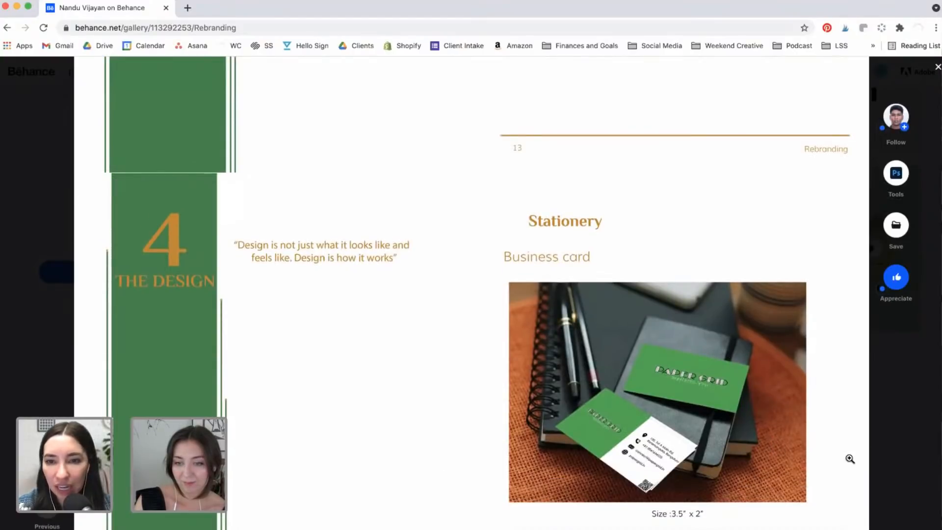
Step: Scroll through the remaining Rebranding pages down to the merchandising page at the end
scroll(836, 433, "down", 2)
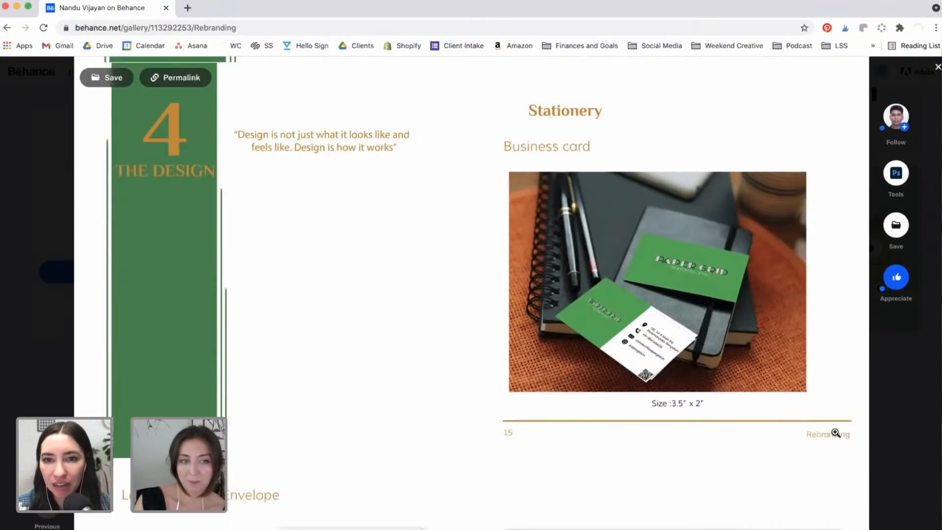
scroll(835, 433, "down", 5)
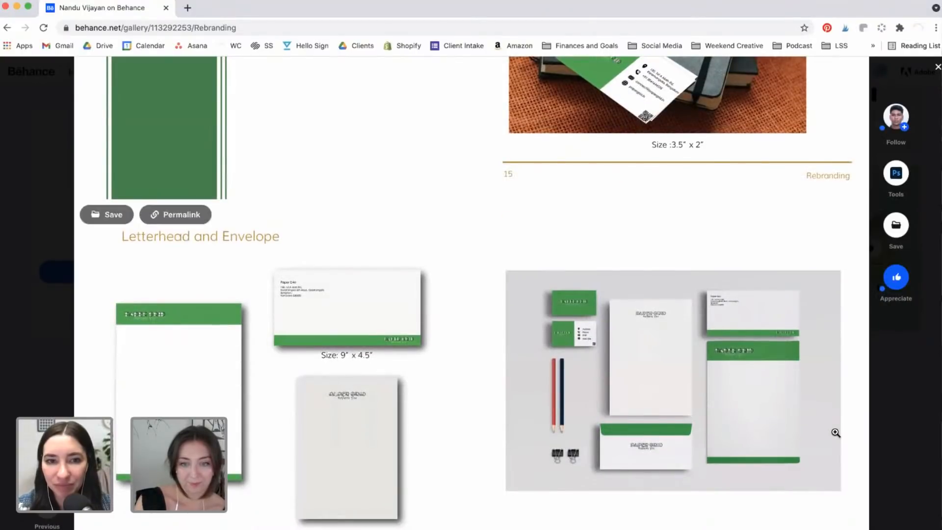
scroll(836, 433, "down", 2)
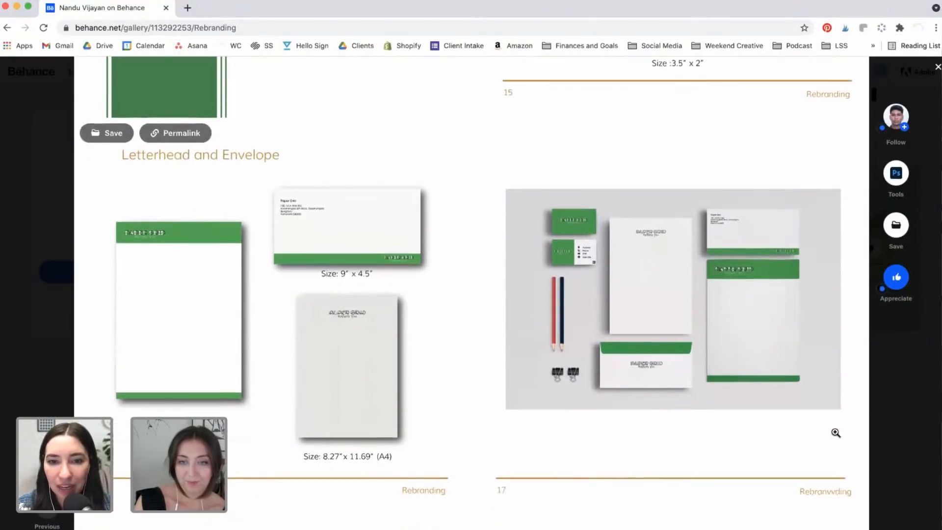
scroll(836, 433, "down", 5)
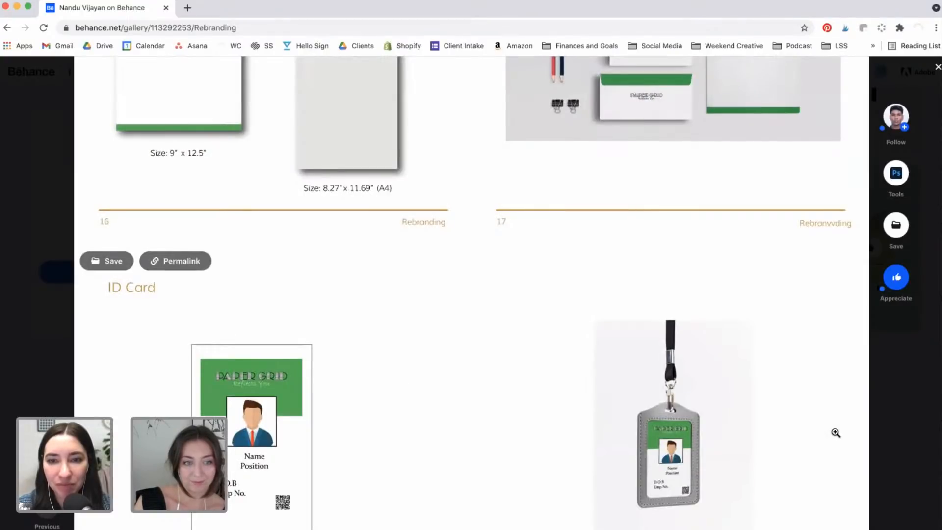
scroll(836, 433, "down", 5)
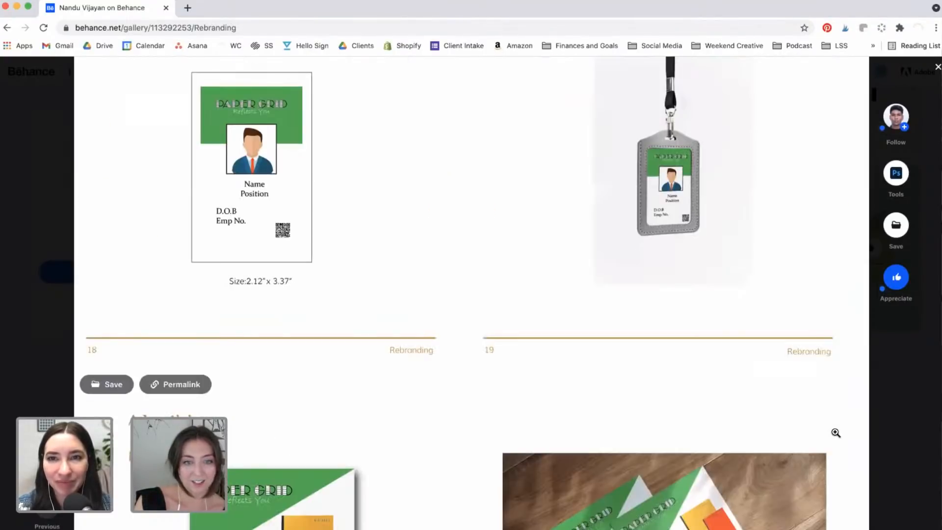
scroll(836, 433, "down", 4)
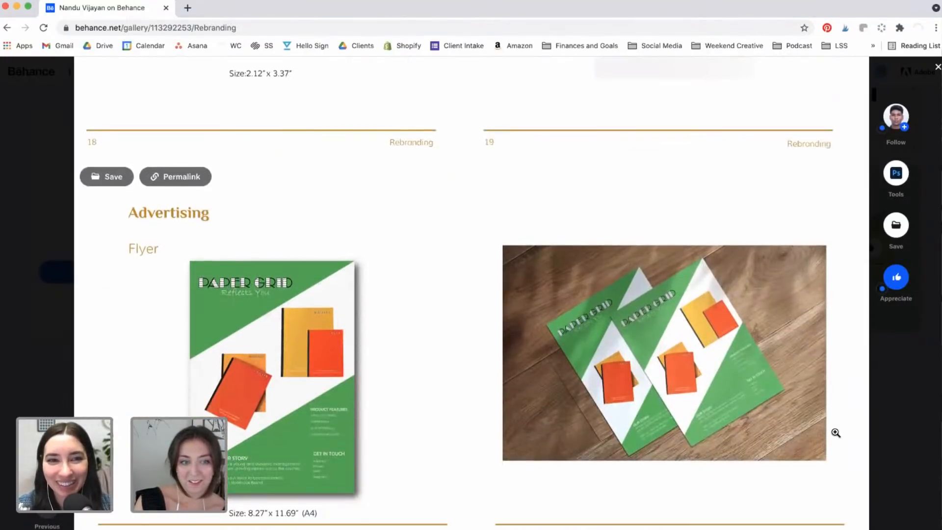
scroll(836, 433, "down", 6)
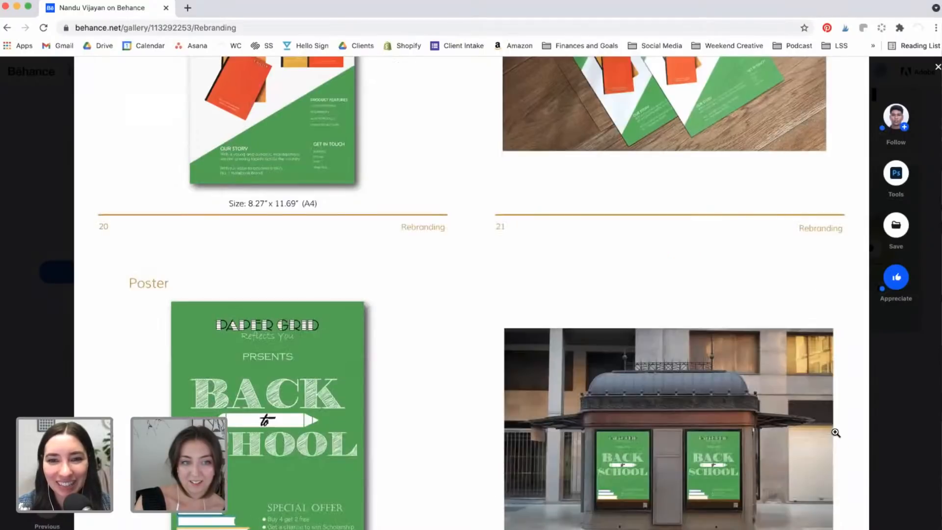
scroll(836, 433, "down", 12)
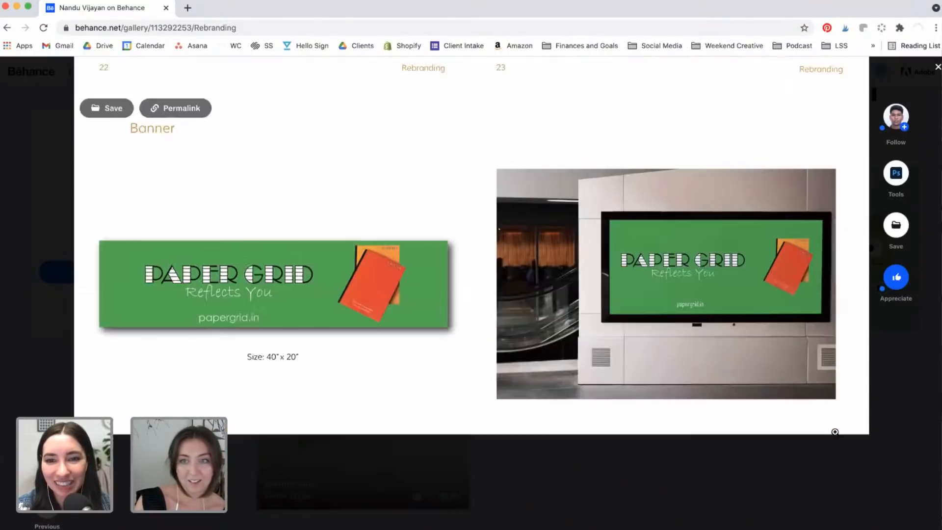
scroll(836, 432, "down", 4)
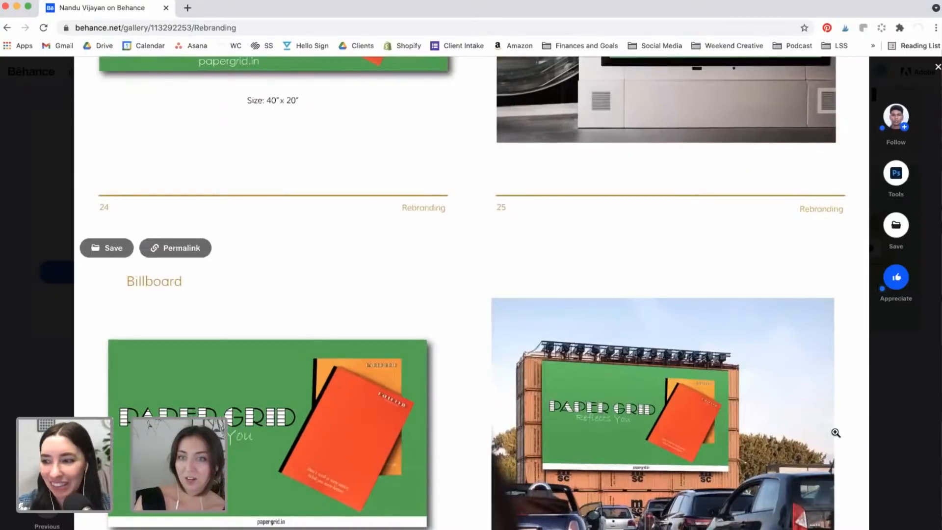
scroll(836, 433, "down", 4)
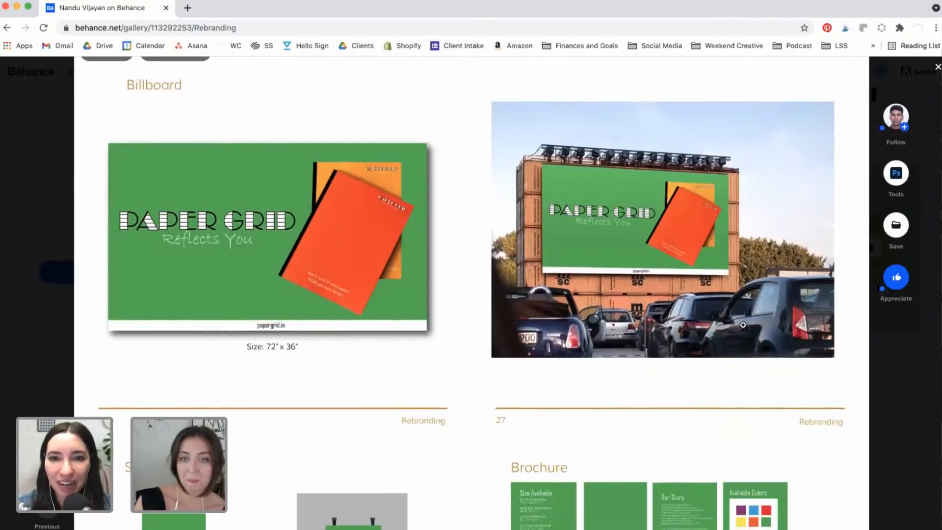
scroll(743, 324, "down", 2)
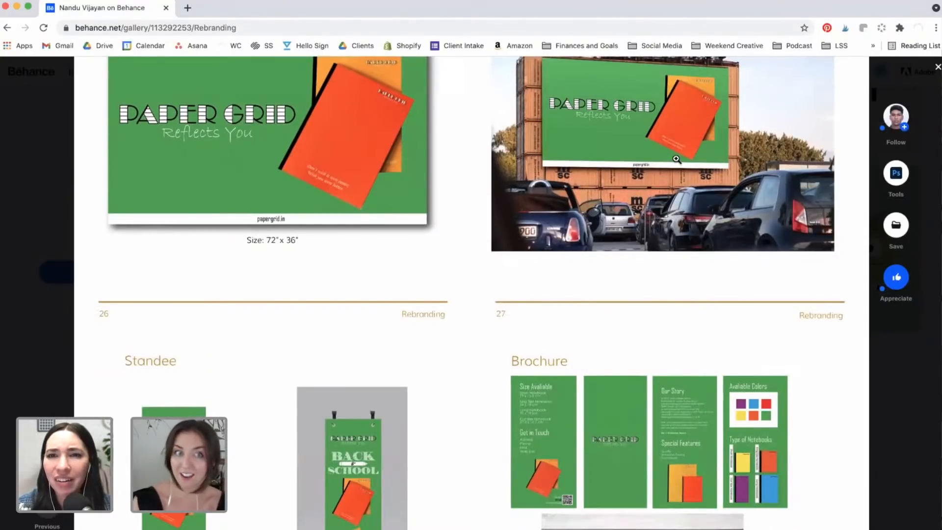
scroll(677, 160, "up", 3)
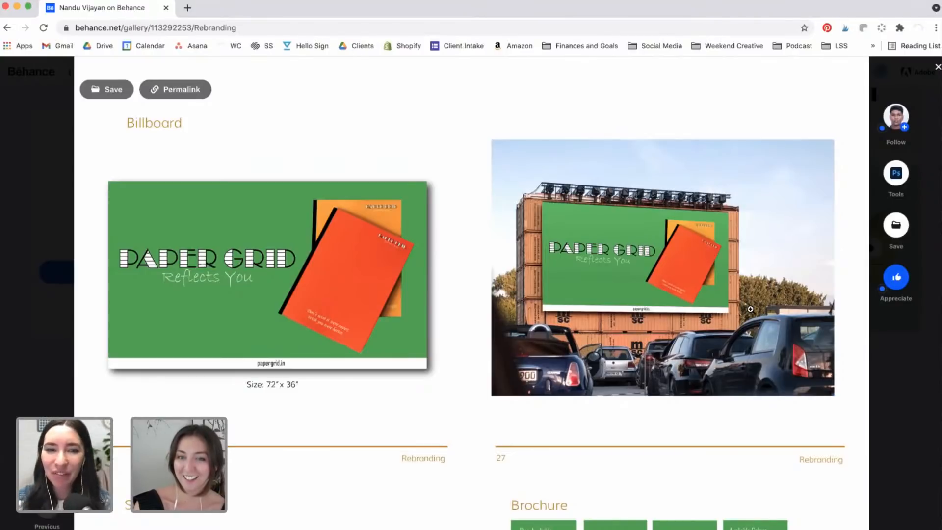
scroll(750, 309, "down", 10)
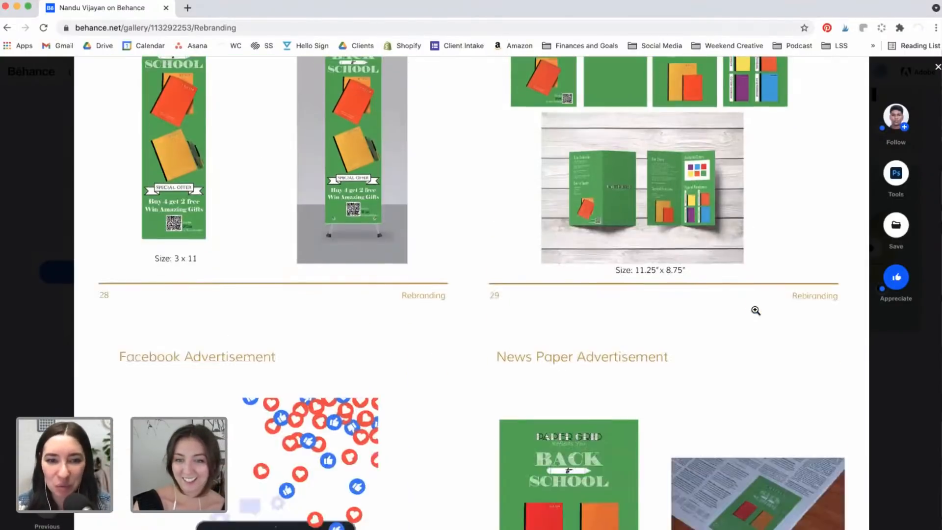
scroll(756, 311, "down", 7)
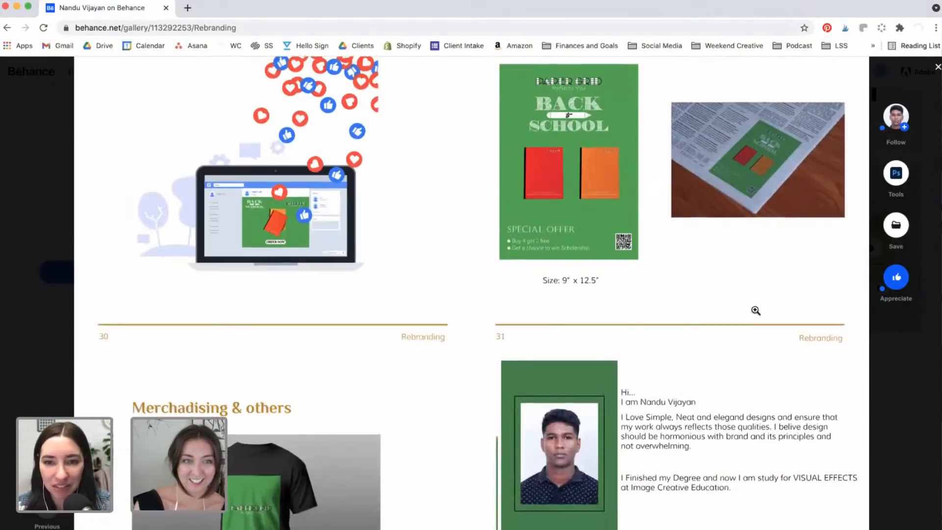
scroll(755, 310, "down", 3)
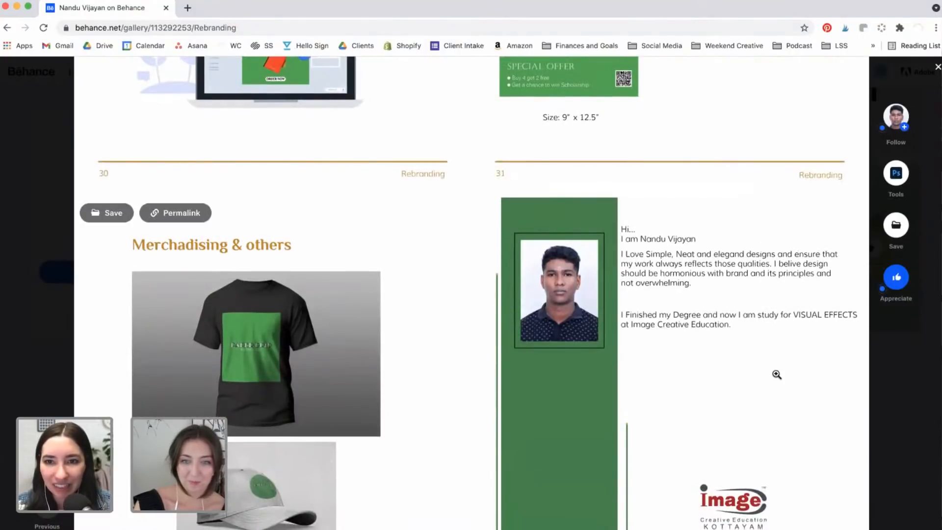
scroll(776, 375, "down", 3)
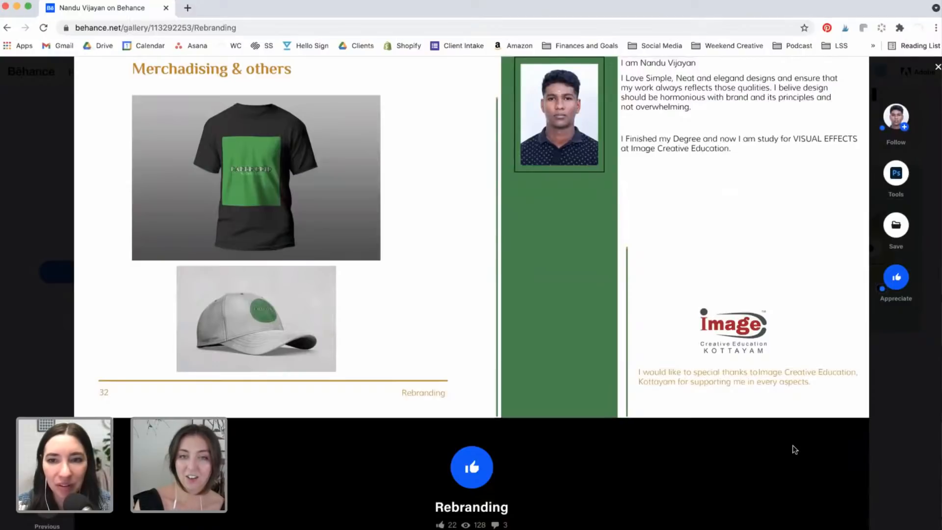
Step: Close the Rebranding project and return to the designer's profile page
left_click(879, 434)
scroll(878, 434, "up", 10)
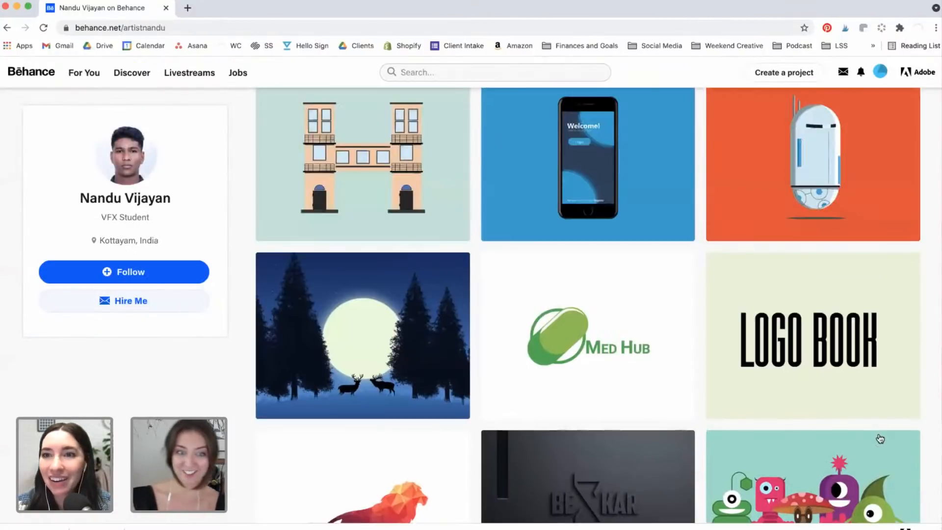
scroll(880, 438, "up", 3)
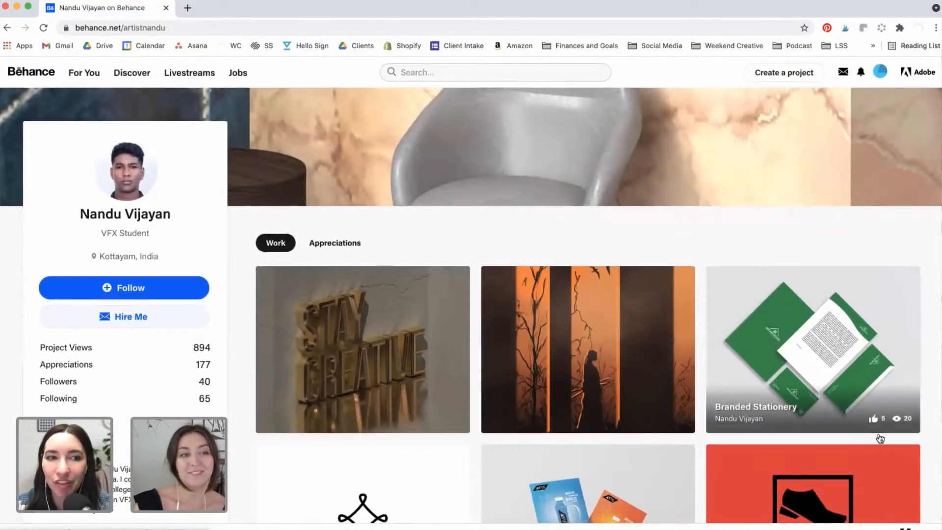
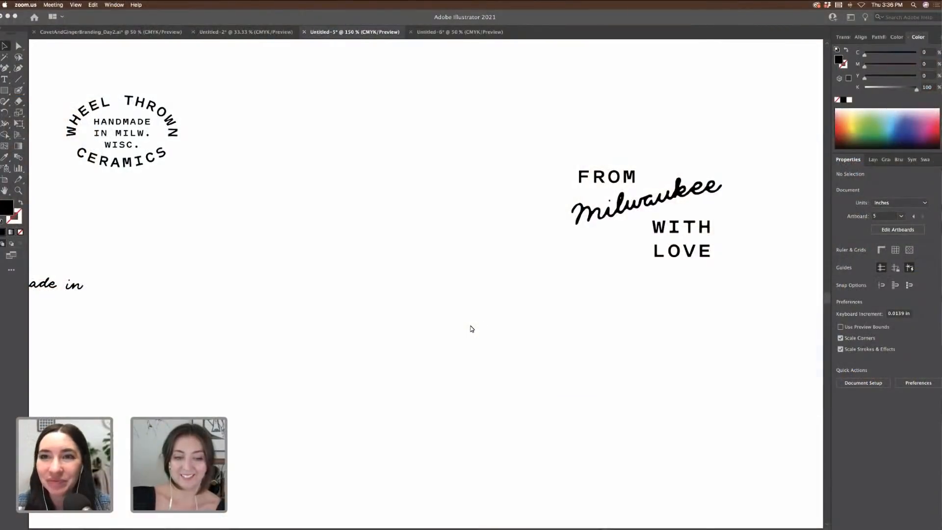
Step: Tuck the WITH LOVE text in under the Milwaukee script on the lettering artboard
scroll(472, 329, "left", 5)
scroll(472, 329, "up", 2)
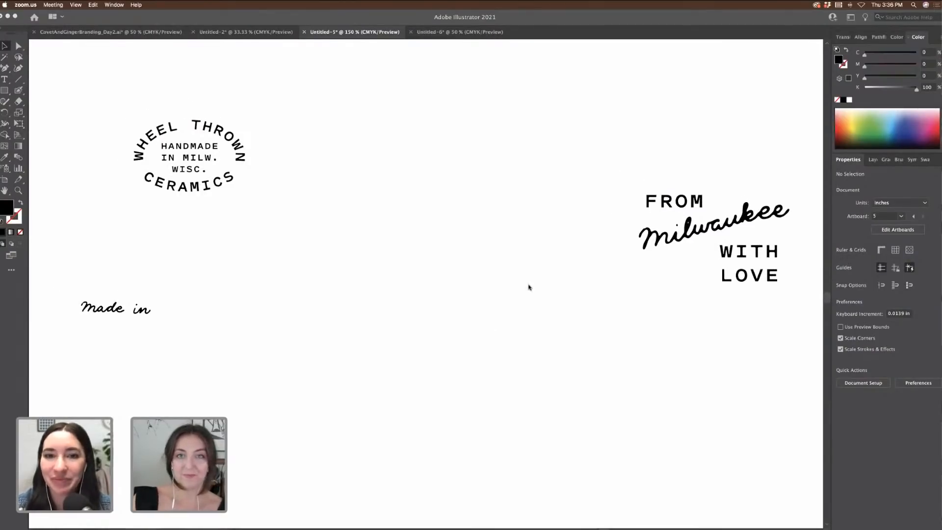
left_click(713, 319)
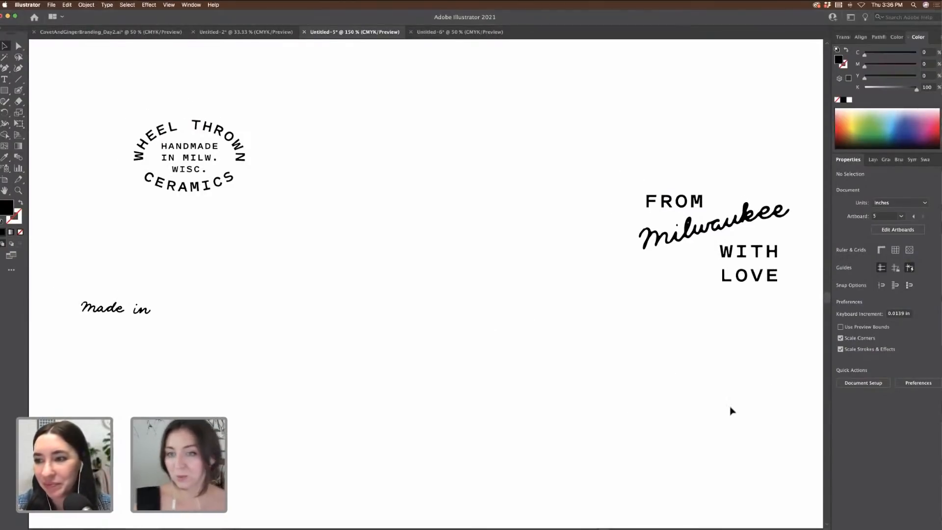
key("super+minus")
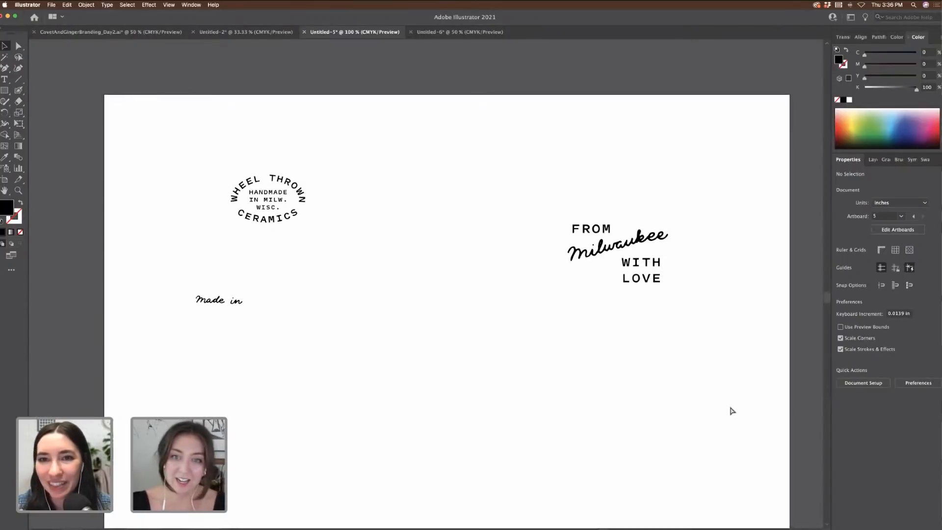
scroll(730, 412, "left", 3)
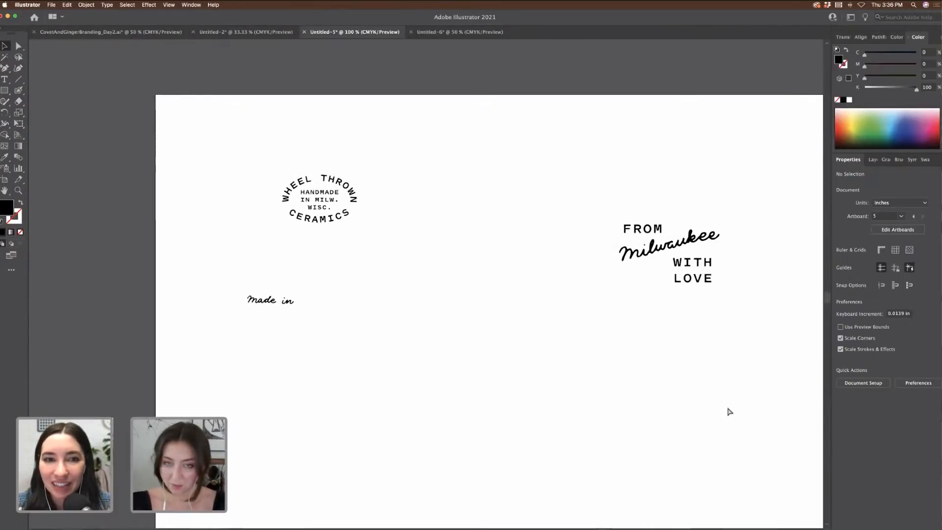
key("super+minus")
scroll(623, 398, "left", 5)
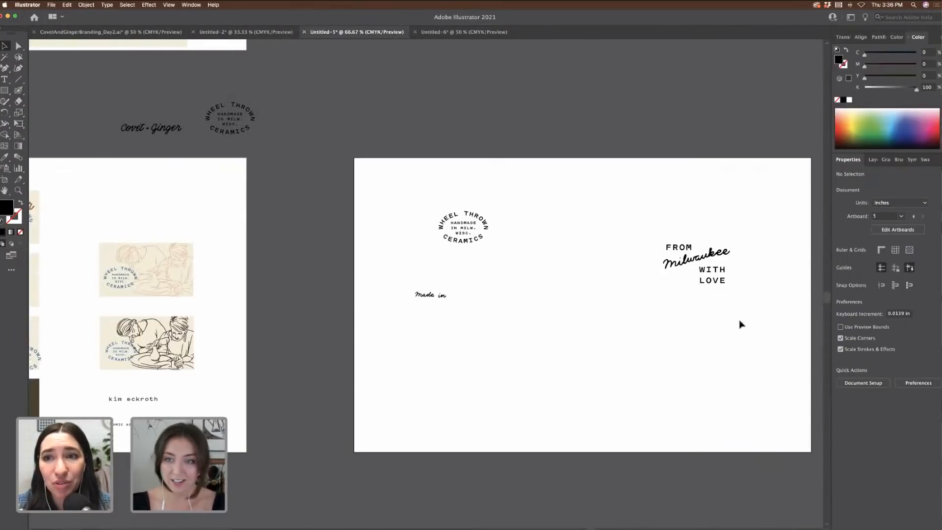
scroll(739, 324, "right", 2)
scroll(698, 387, "left", 6)
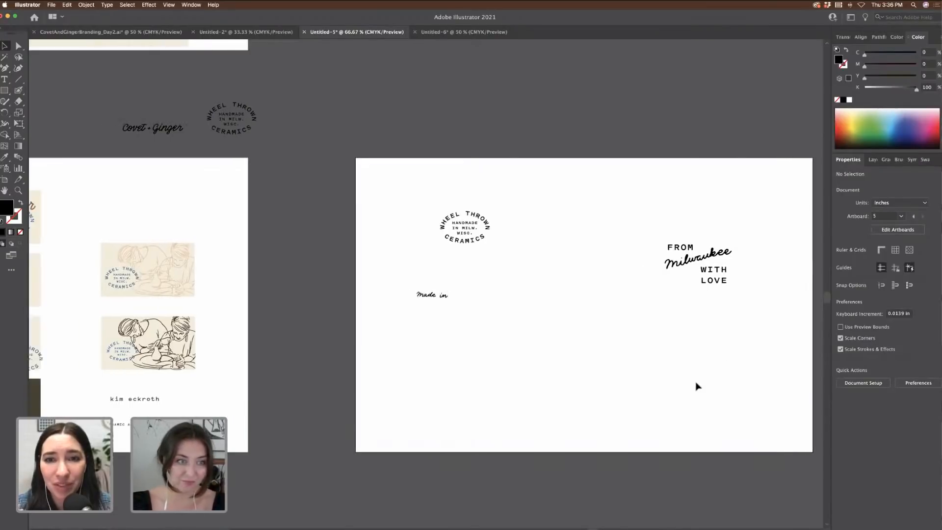
scroll(698, 387, "right", 7)
scroll(698, 387, "right", 1)
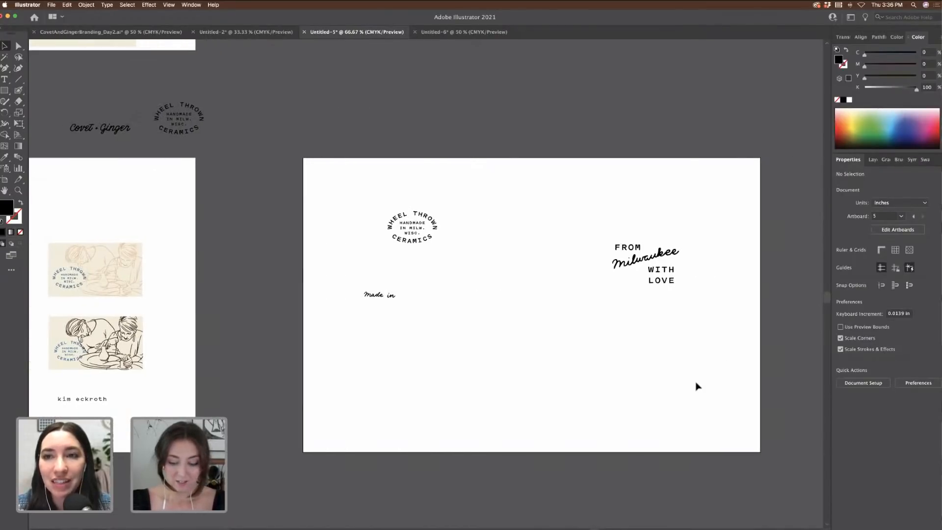
key("super+equal")
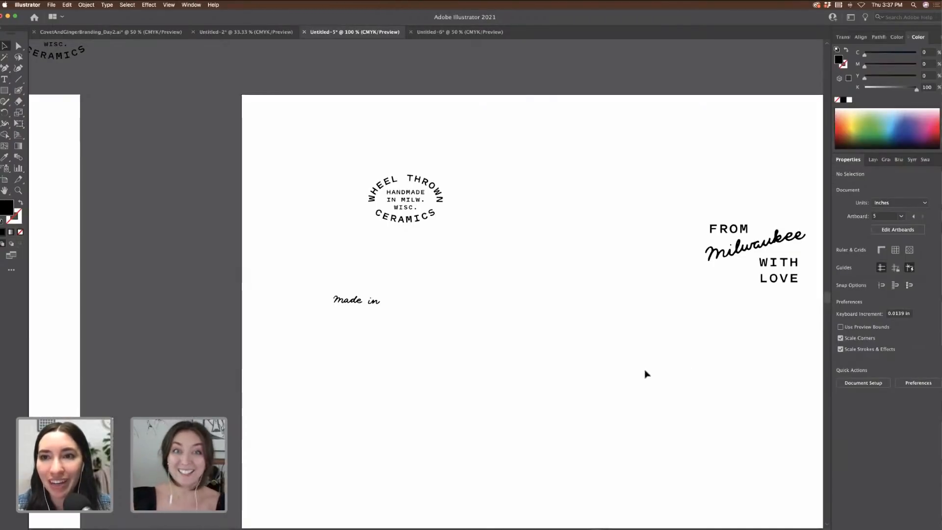
scroll(742, 281, "right", 3)
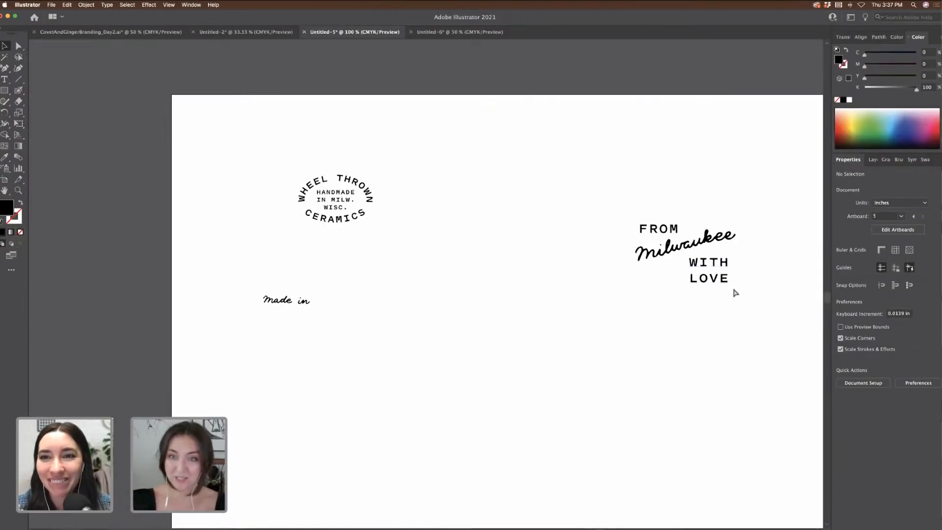
key("super+equal")
scroll(735, 293, "right", 5)
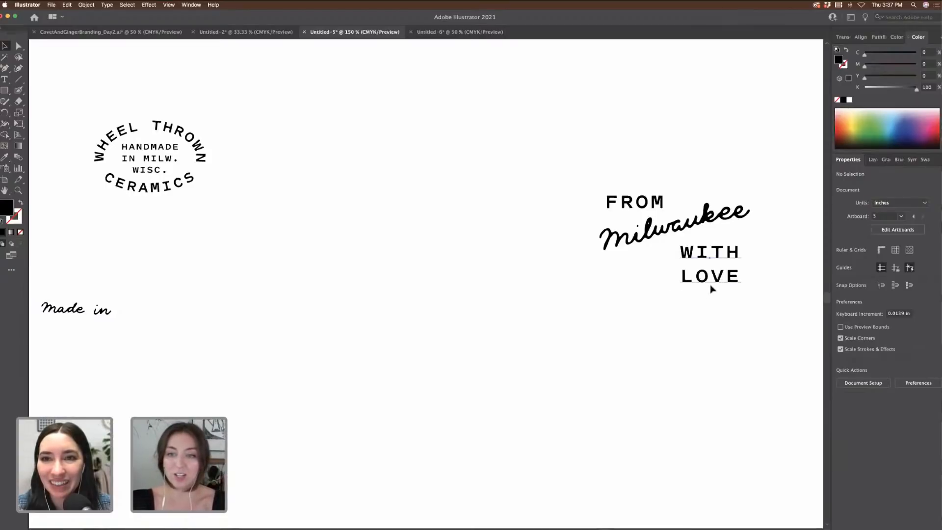
left_click_drag(712, 288, 699, 298)
double_click(673, 286)
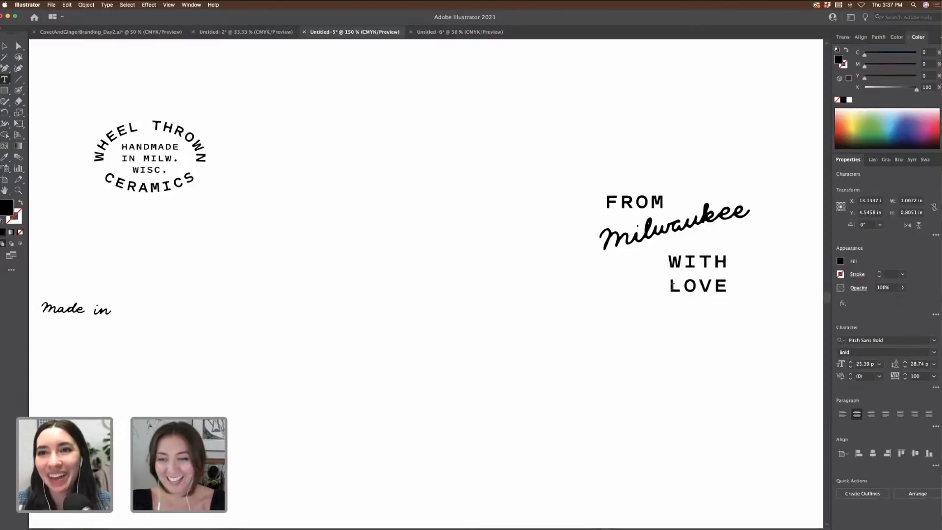
left_click(4, 46)
left_click(418, 114)
scroll(416, 111, "right", 6)
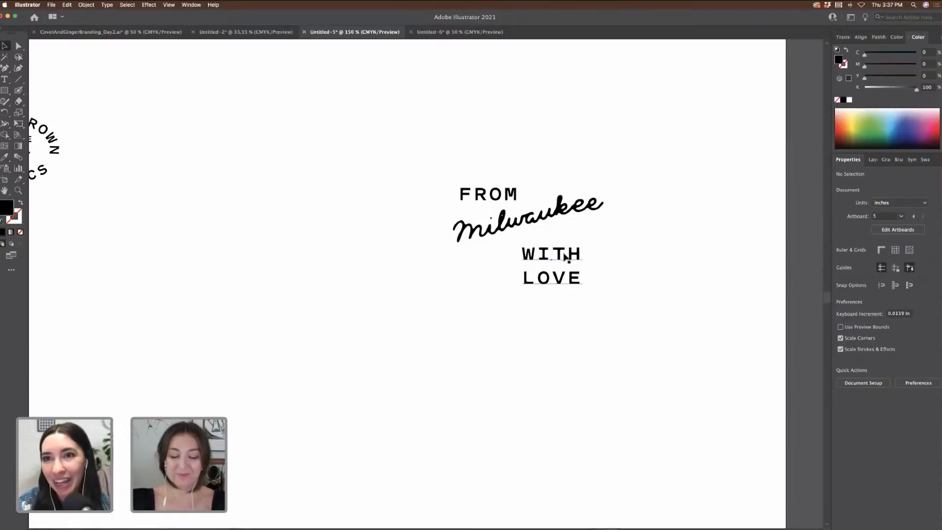
left_click_drag(567, 258, 573, 252)
Step: Duplicate the whole From Milwaukee With Love lockup straight below the original
left_click_drag(636, 281, 419, 154)
scroll(520, 147, "down", 3)
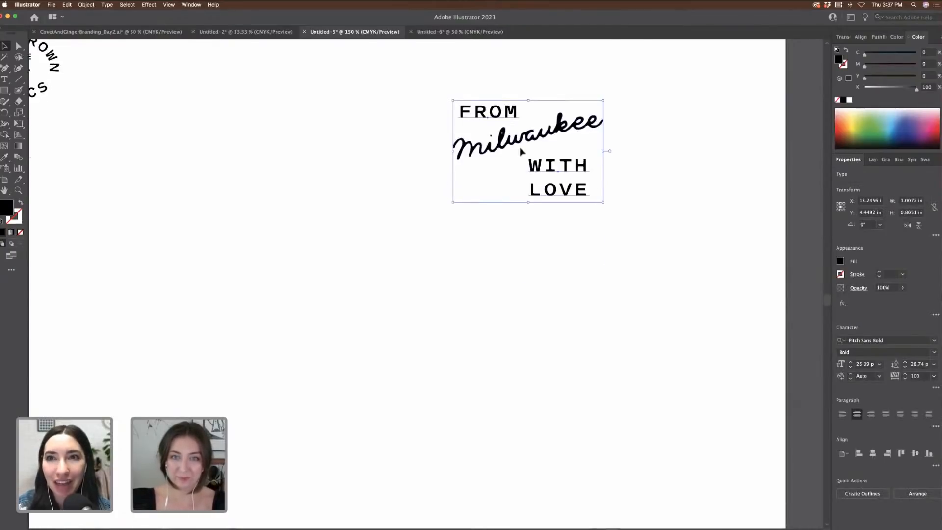
left_click_drag(514, 143, 514, 306)
left_click(651, 315)
scroll(575, 280, "left", 10)
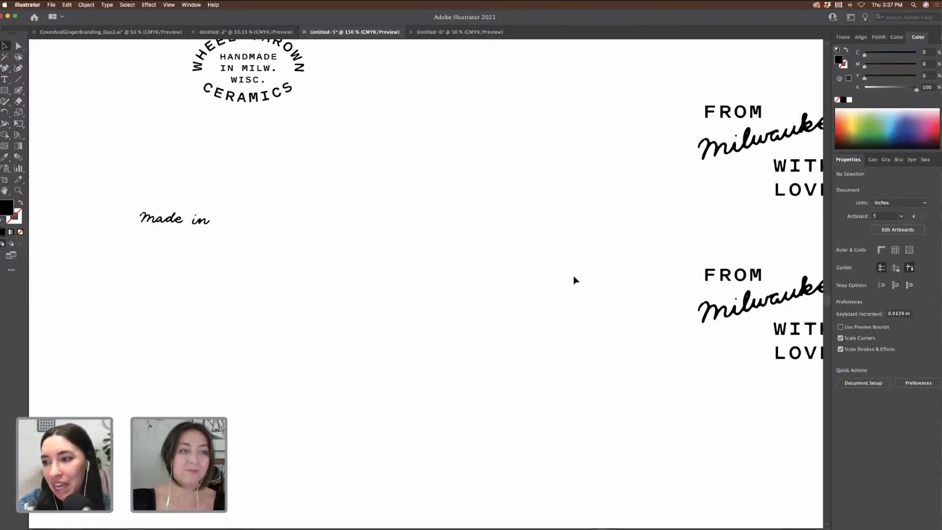
scroll(575, 279, "up", 4)
key("super+minus")
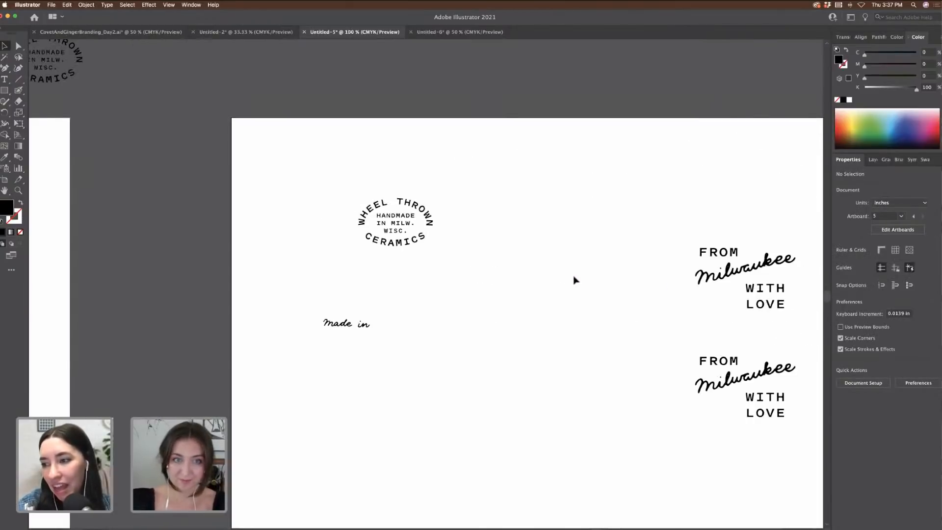
scroll(574, 278, "right", 5)
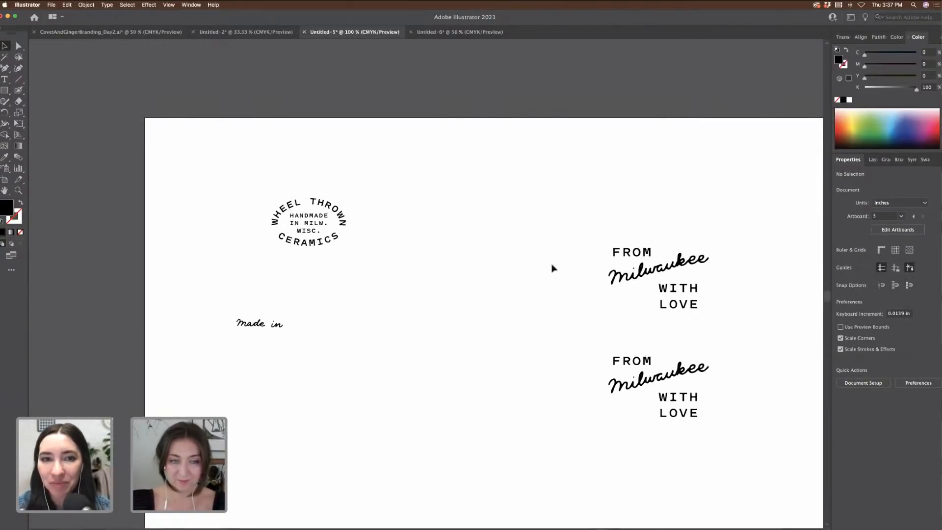
Step: Copy FROM to the artboard centre, retype it as HANDLE and enlarge it
left_click_drag(632, 252, 454, 317)
double_click(454, 314)
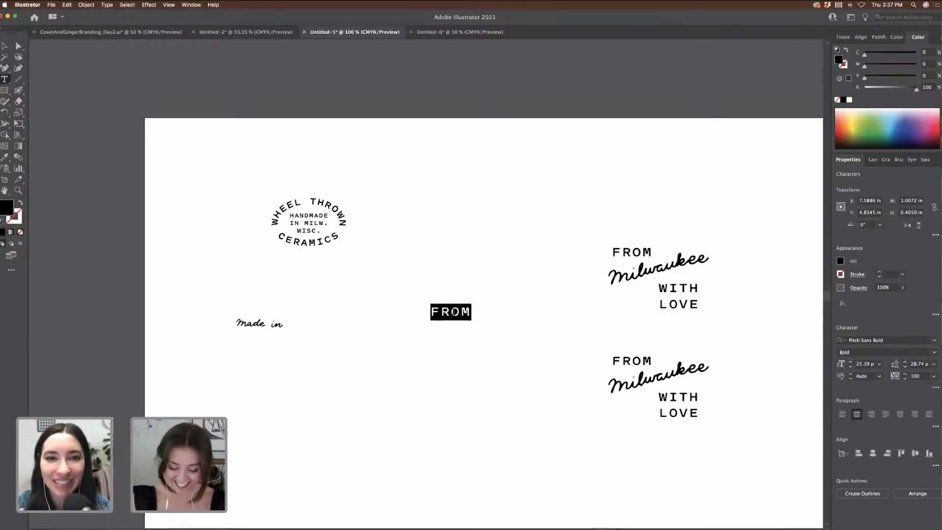
type("HANDLE")
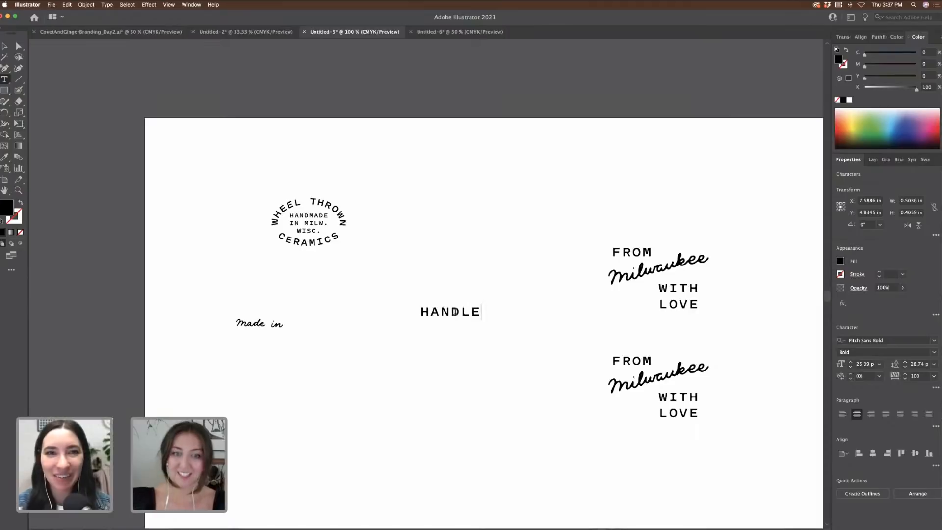
left_click(5, 46)
left_click(448, 116)
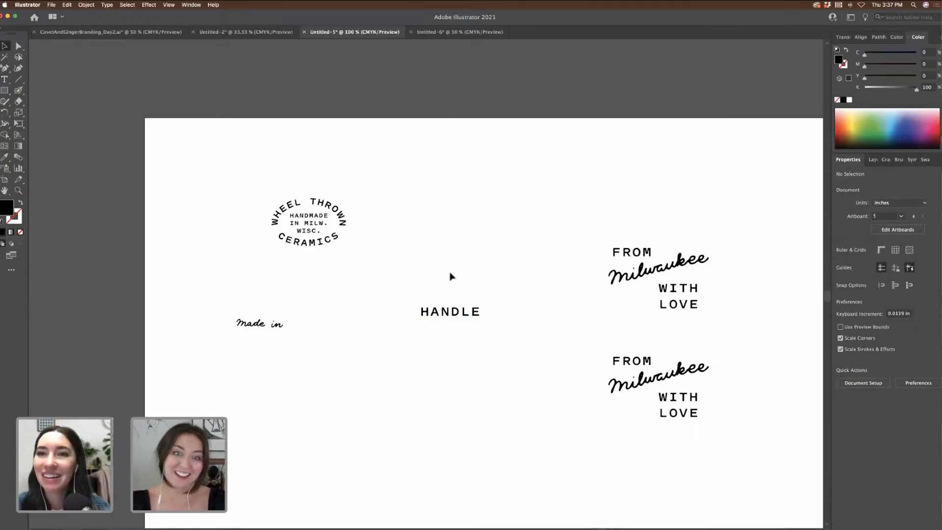
left_click_drag(467, 320, 524, 248)
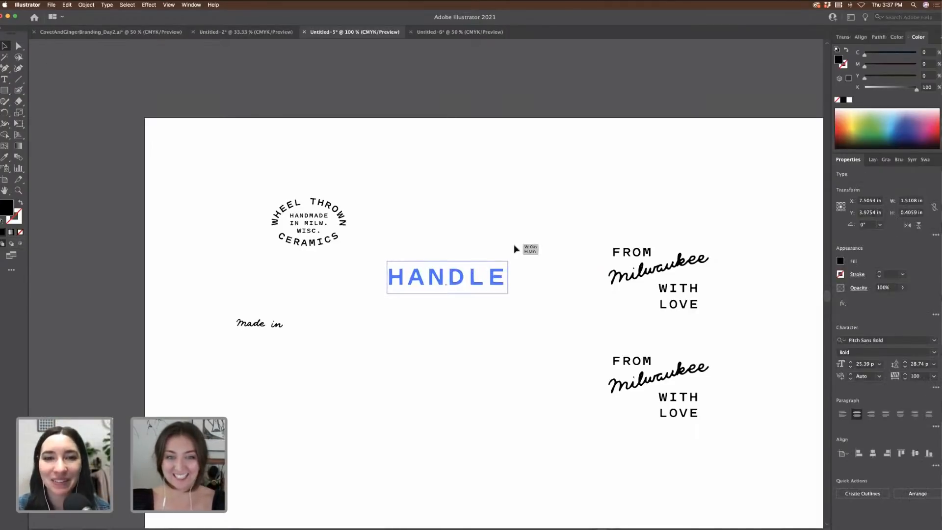
left_click(416, 260)
Step: Duplicate HANDLE below itself and retype the copy as CARE
left_click_drag(449, 278, 459, 318)
double_click(459, 318)
type("CARE")
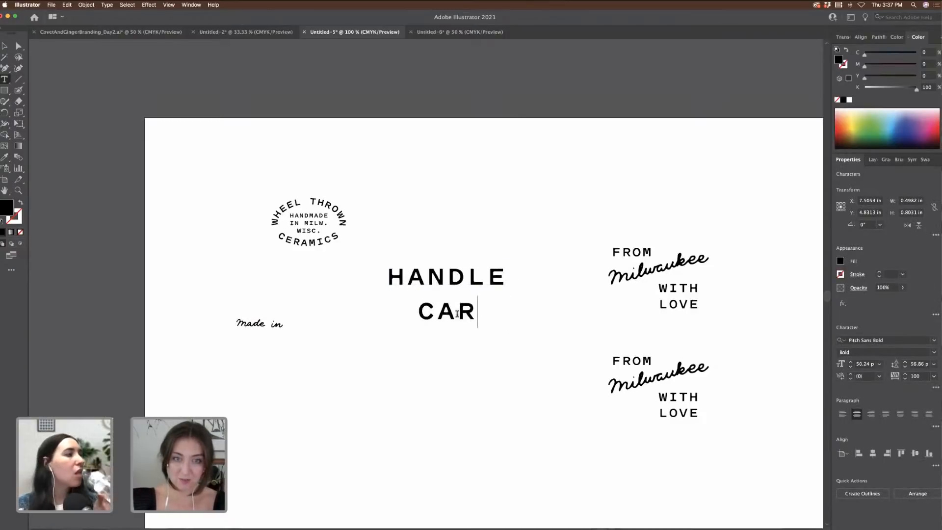
left_click(10, 43)
left_click(588, 225)
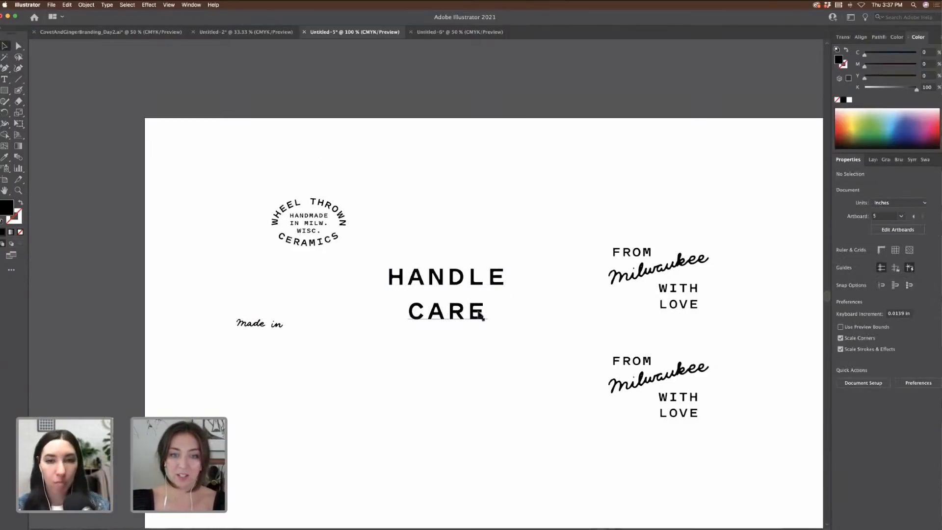
left_click_drag(473, 311, 501, 192)
left_click(564, 210)
key("super+equal")
Step: Retype the spare copy as WITH and shrink it to sit between HANDLE and CARE
double_click(501, 191)
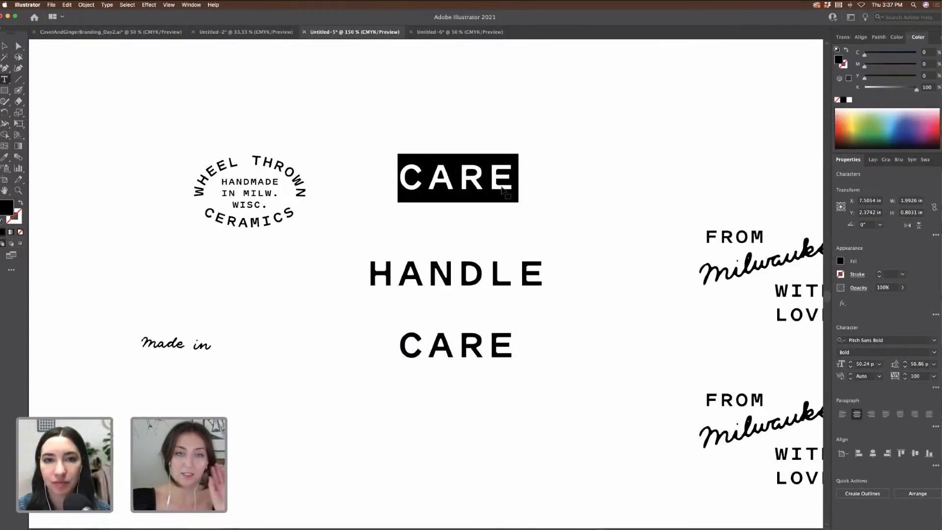
type("WITH")
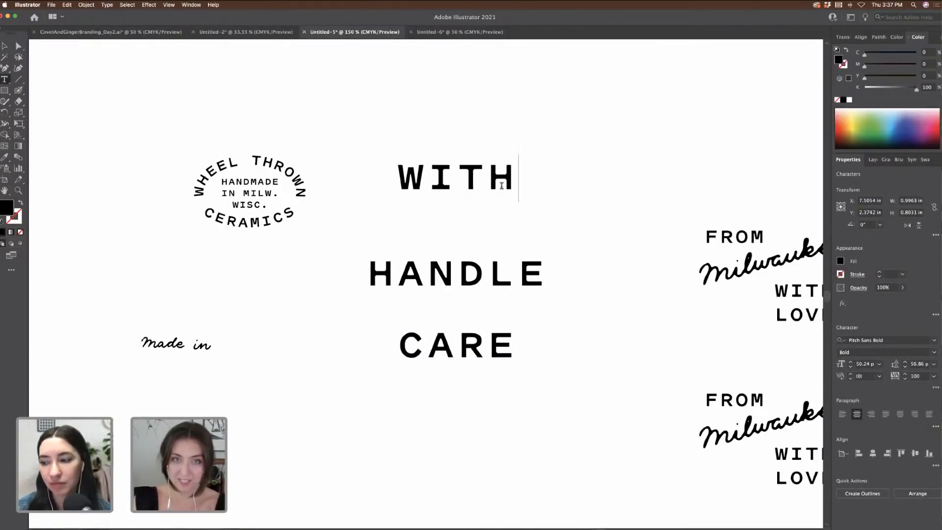
left_click(5, 45)
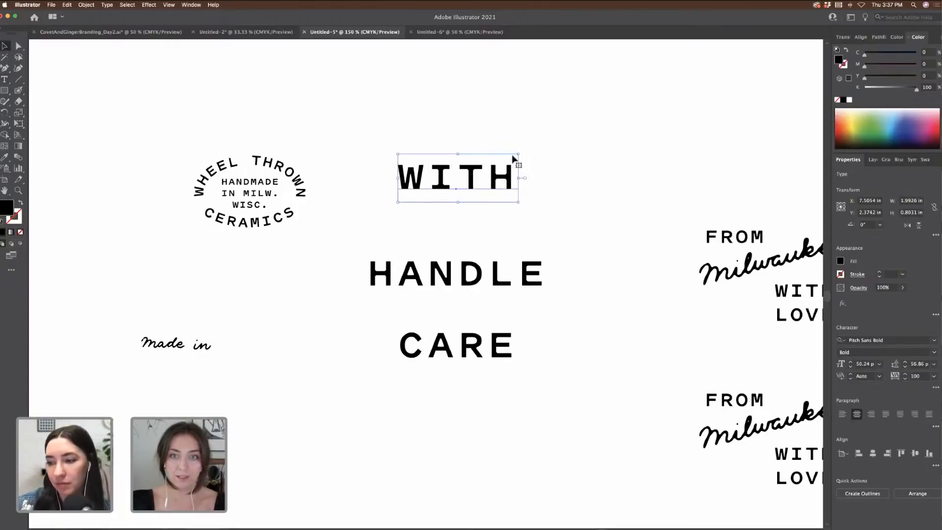
left_click_drag(520, 154, 498, 359)
left_click(585, 329)
scroll(585, 329, "right", 3)
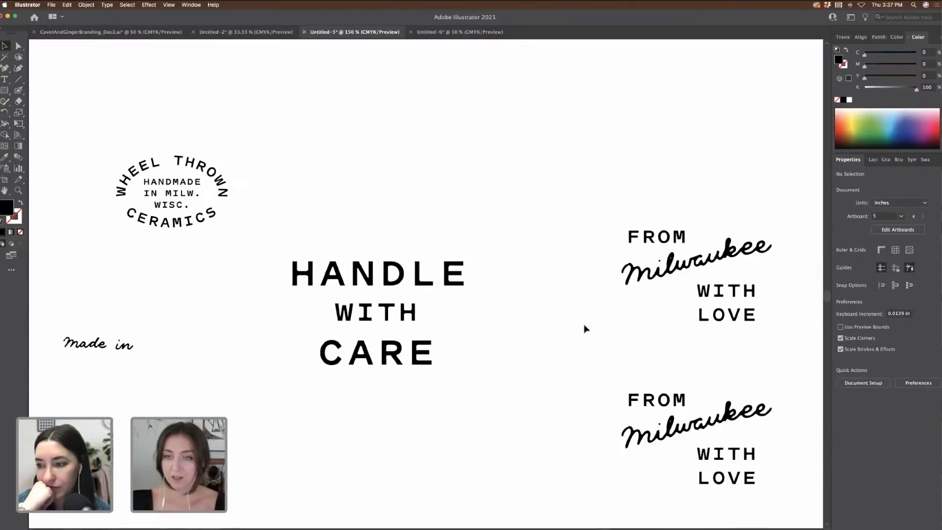
scroll(585, 329, "right", 3)
Step: Join WITH and LOVE onto a single line by removing the line break
key("super+minus")
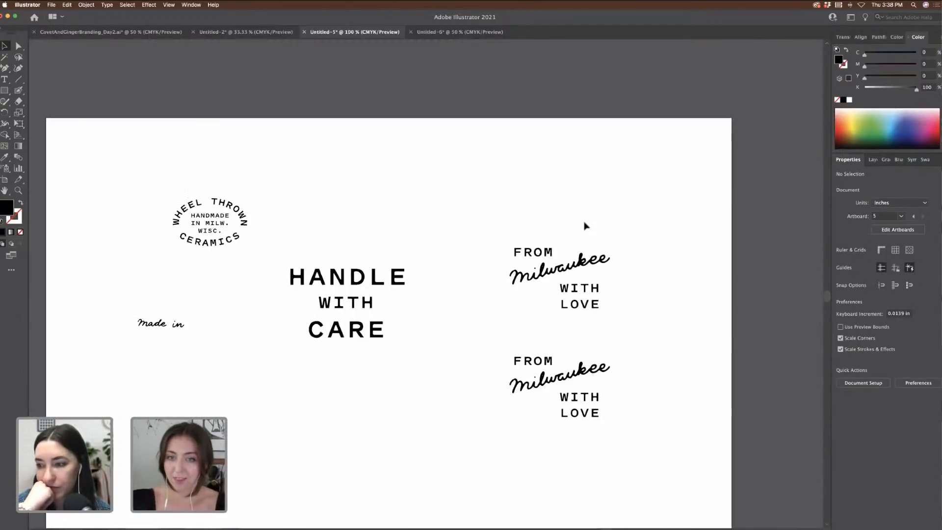
left_click_drag(591, 308, 608, 310)
double_click(580, 308)
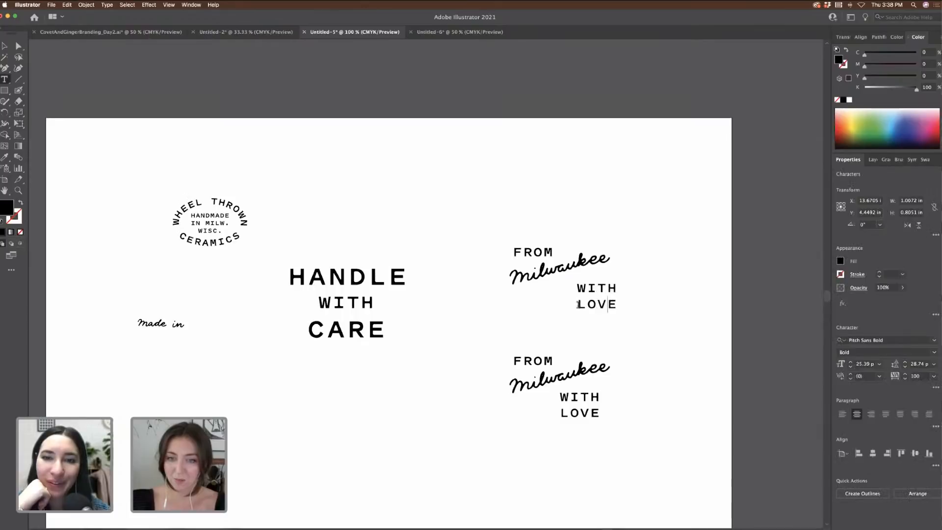
key("BackSpace")
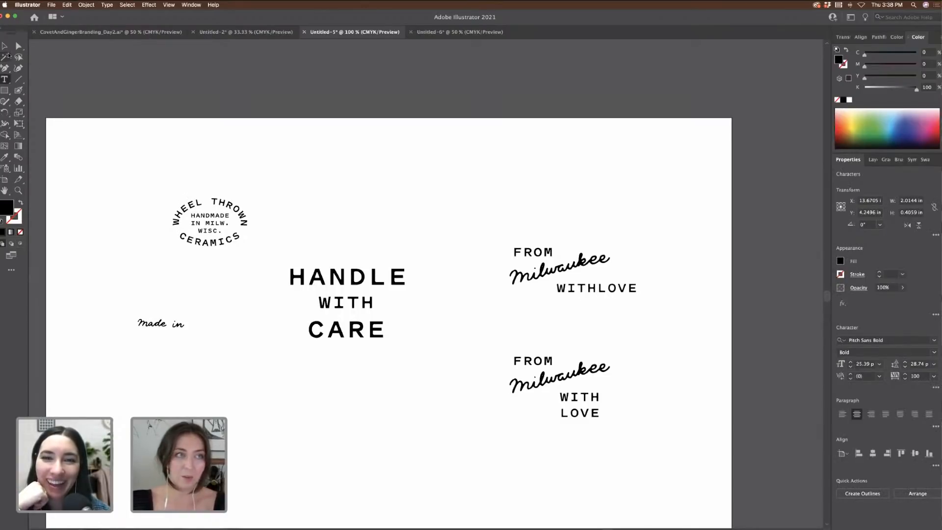
key("Escape")
left_click(435, 155)
Step: Add a space so it reads WITH LOVE and position it under the Milwaukee script
key("super+plus")
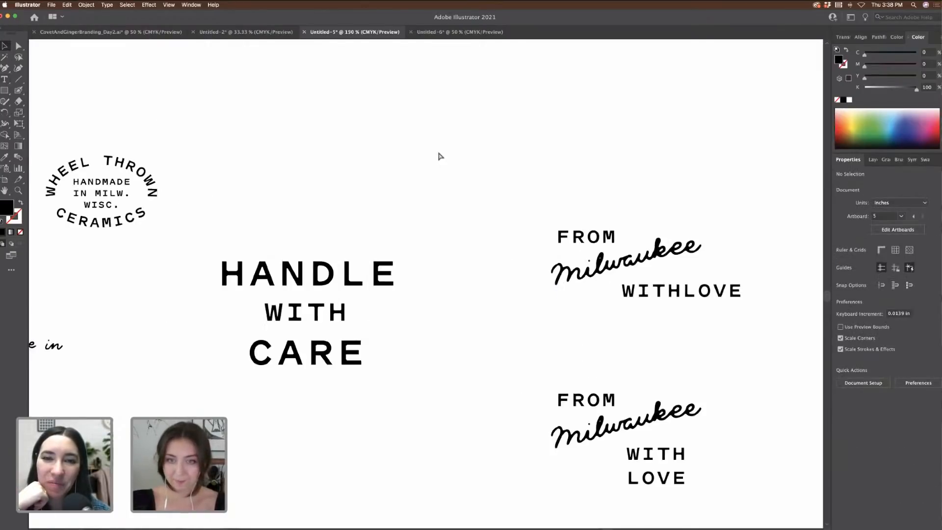
left_click(695, 301)
double_click(683, 290)
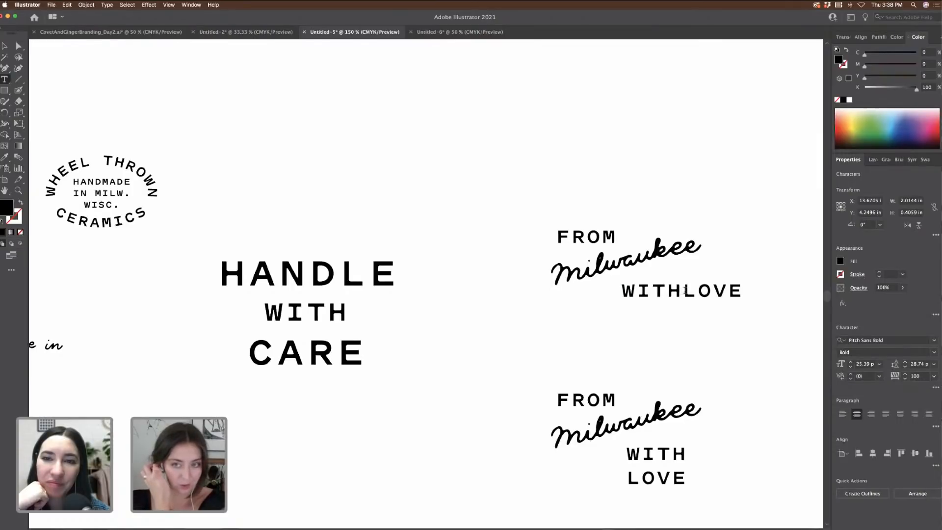
key("BackSpace")
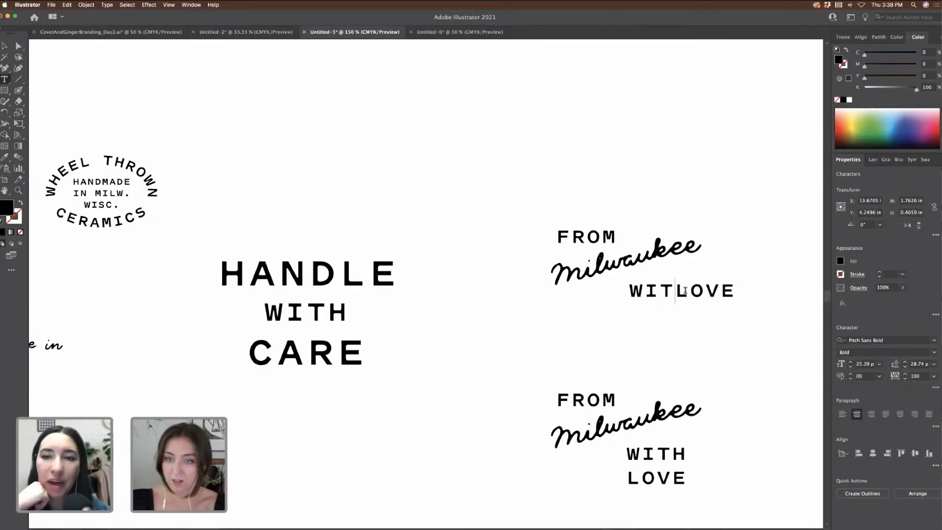
type("H")
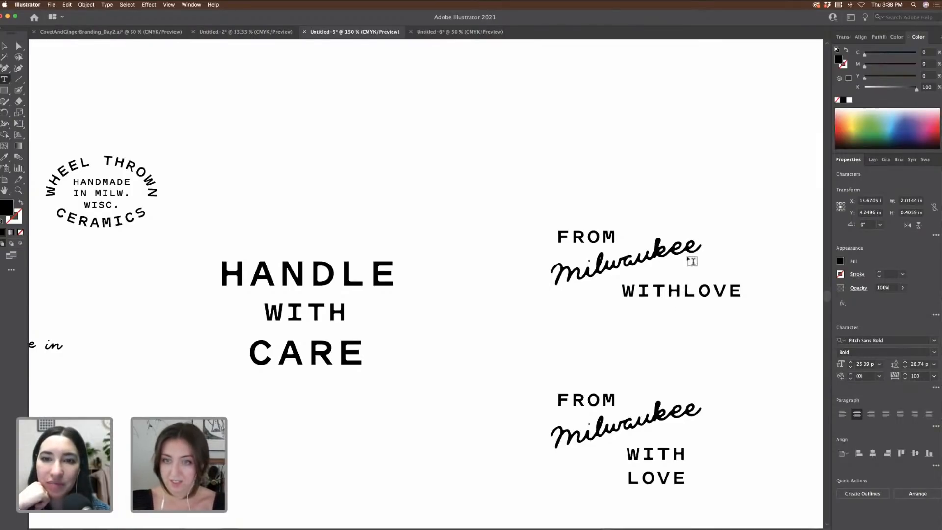
scroll(186, 160, "left", 1)
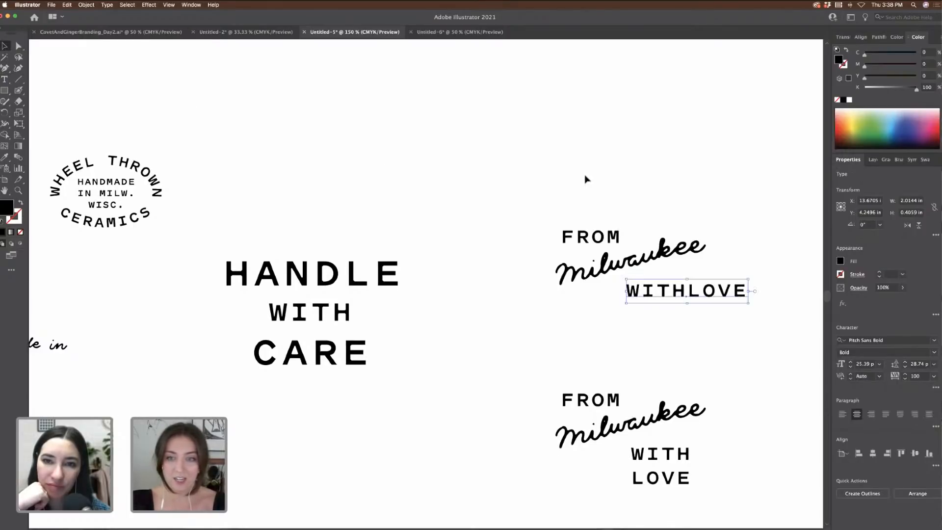
scroll(589, 221, "right", 5)
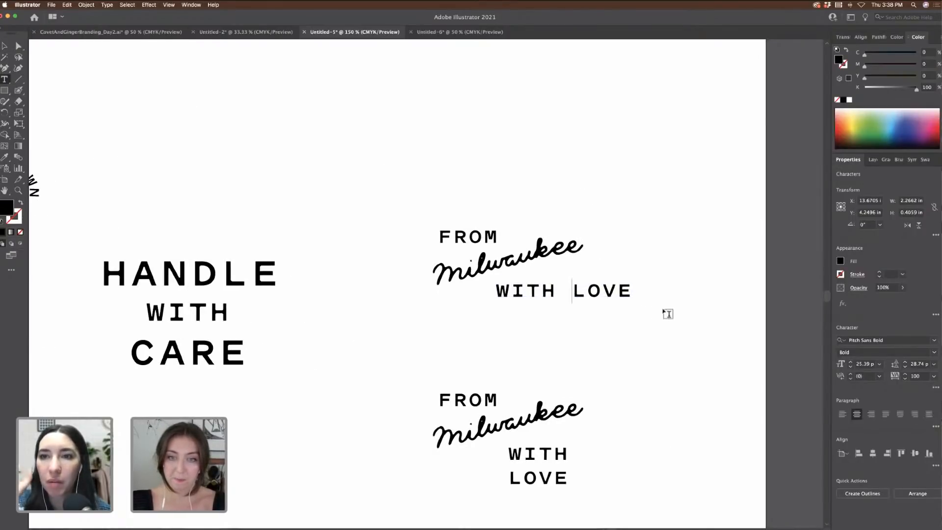
left_click(5, 46)
left_click(624, 269)
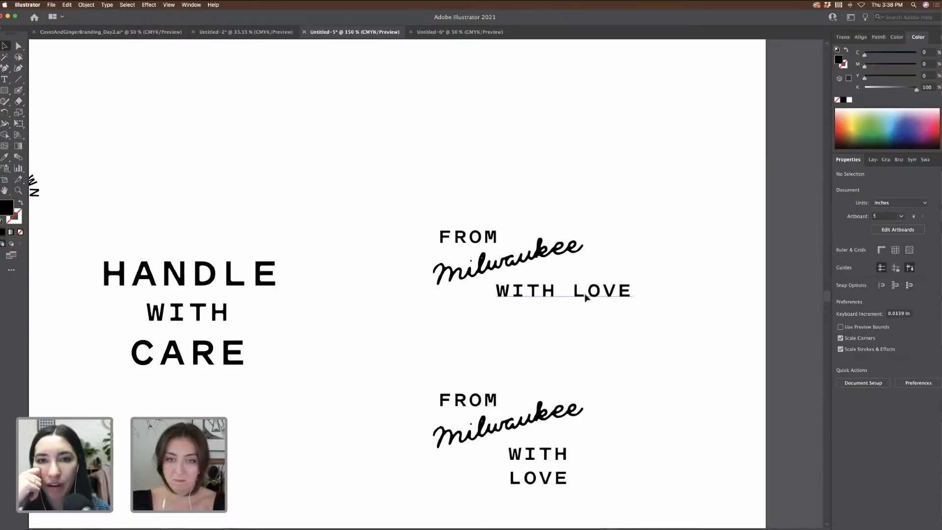
mouse_move(584, 295)
left_mouse_down()
mouse_move(594, 339)
mouse_move(595, 294)
mouse_move(557, 314)
mouse_move(587, 302)
mouse_move(576, 300)
left_mouse_up()
left_click(635, 313)
Step: Move the Wheel Thrown Ceramics badge up-left to the artboard's top-left corner
scroll(637, 317, "down", 5)
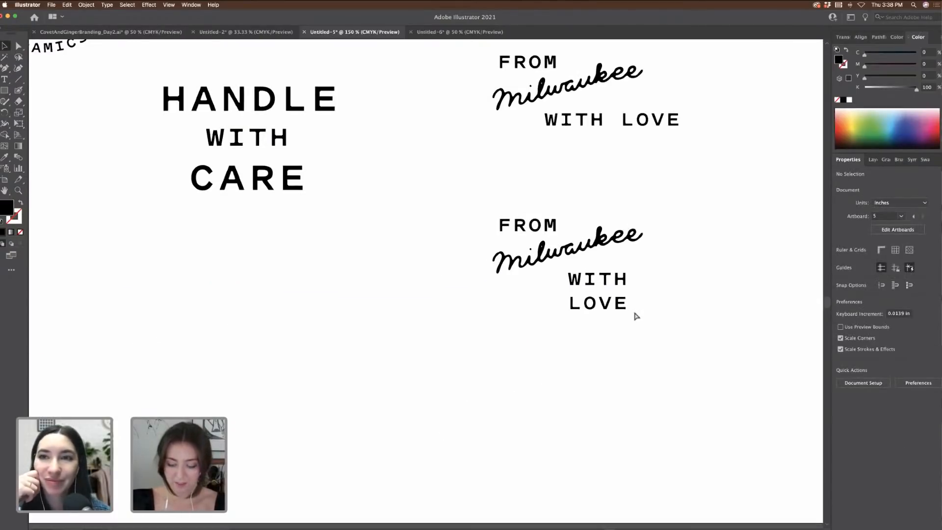
key("super+minus")
key("super+minus")
scroll(635, 316, "left", 3)
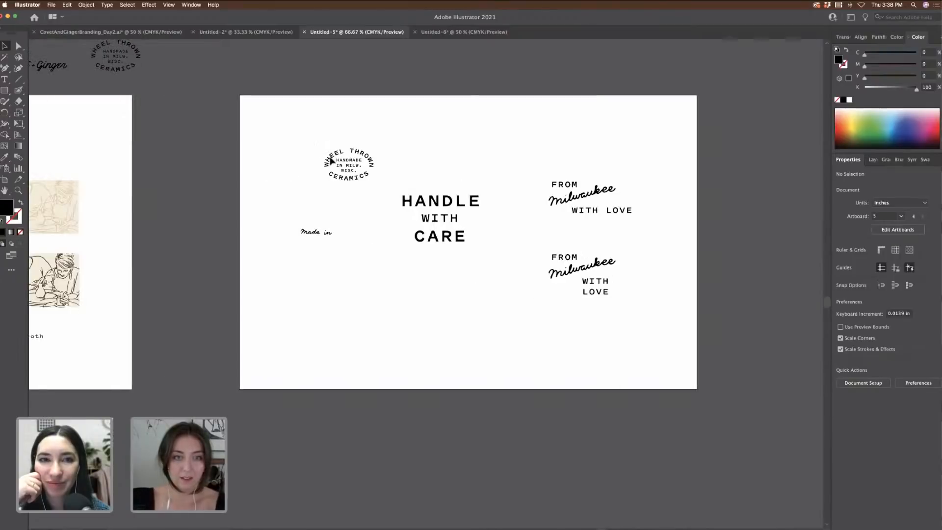
left_click_drag(331, 161, 278, 133)
left_click(440, 185)
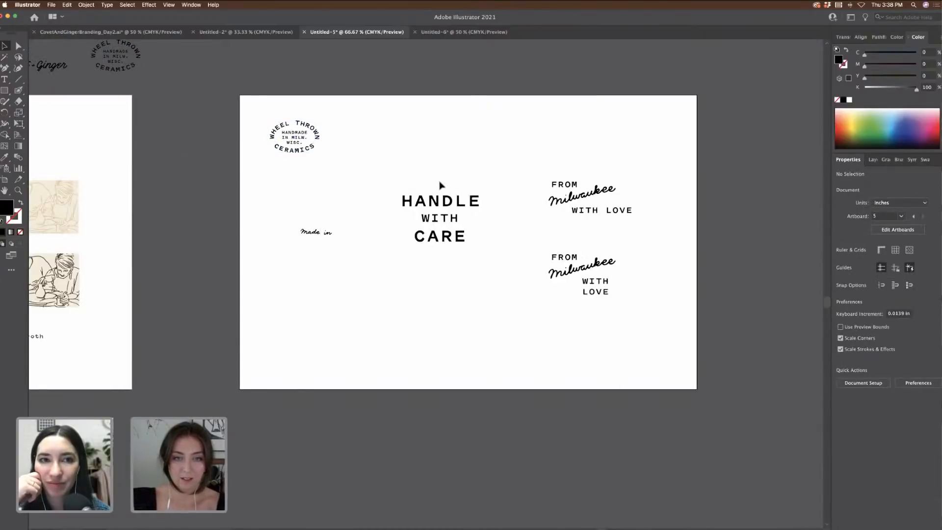
scroll(441, 184, "left", 3)
Step: Draw a rounded rectangle, about 3.77 × 2.45 in, over the HANDLE WITH CARE stack
left_click(4, 90)
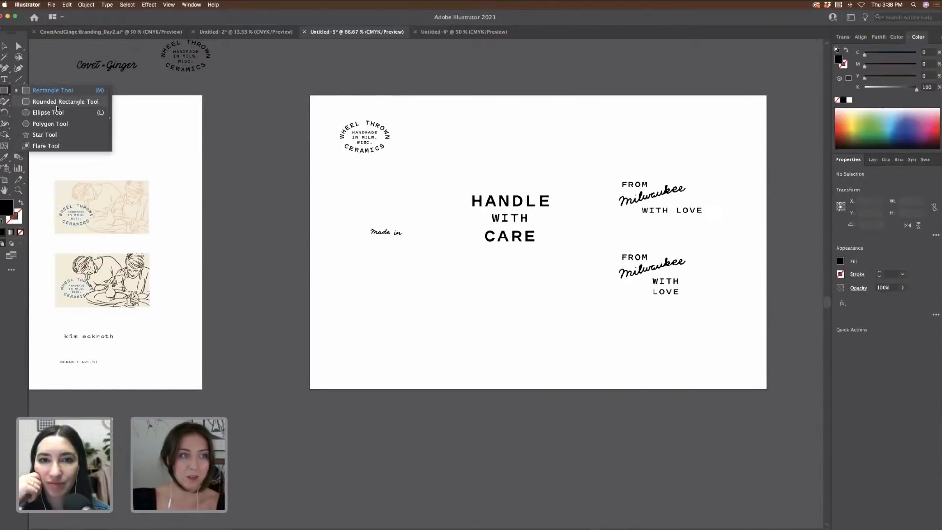
left_click(57, 105)
left_click_drag(446, 159, 548, 225)
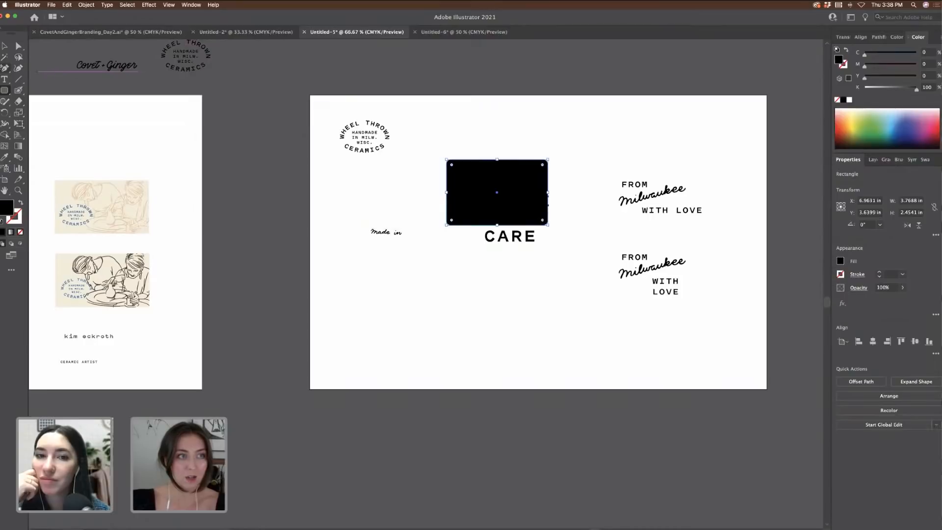
left_click(925, 160)
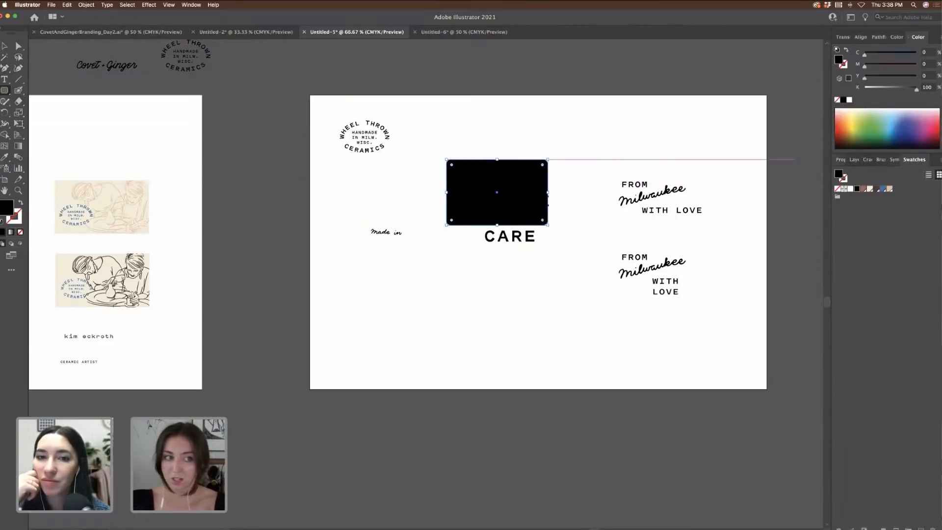
Step: Fill the rectangle with terracotta and place it just below CARE
left_click(4, 158)
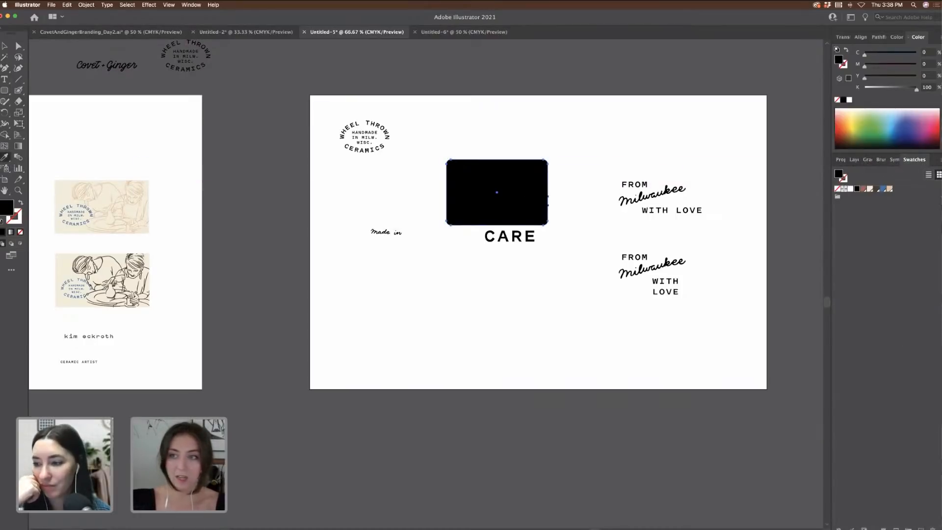
left_click(863, 190)
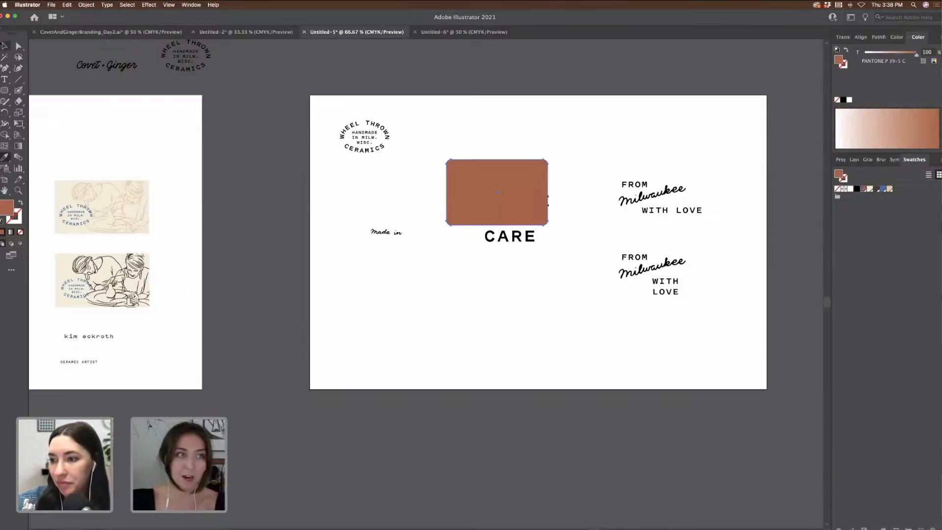
key("v")
left_click_drag(494, 180, 513, 295)
key("super+1")
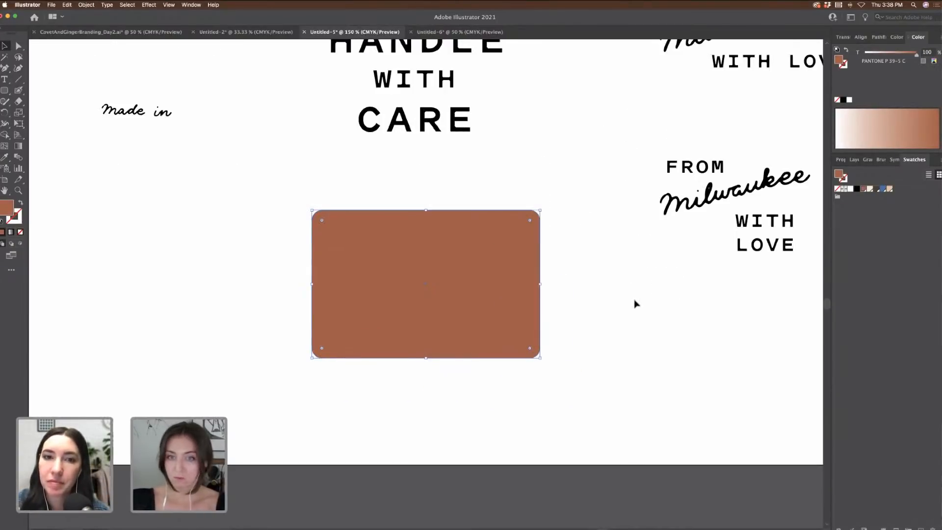
left_click(635, 303)
left_click_drag(408, 278, 378, 242)
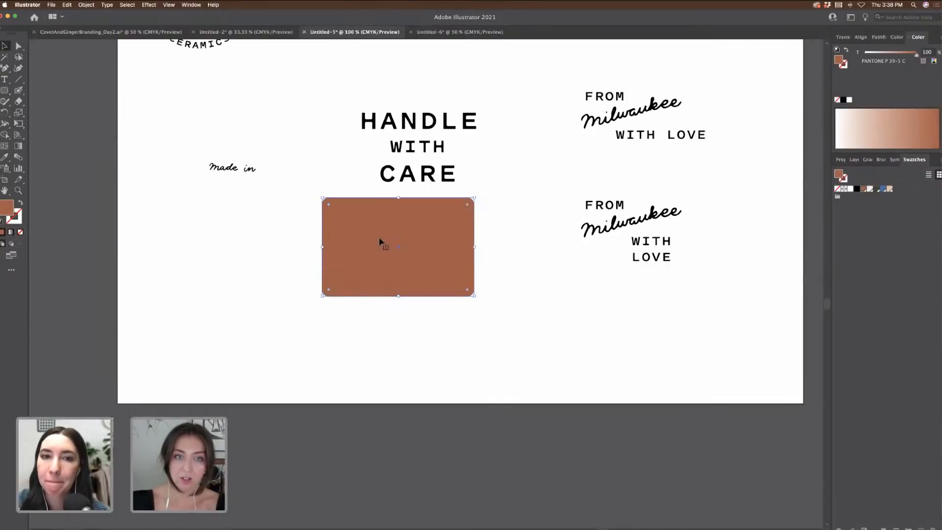
Step: Move the HANDLE WITH CARE stack below the terracotta rectangle
left_click(416, 146)
left_click_drag(356, 91, 463, 179)
left_click_drag(439, 170, 459, 391)
scroll(469, 326, "up", 3)
scroll(469, 326, "left", 3)
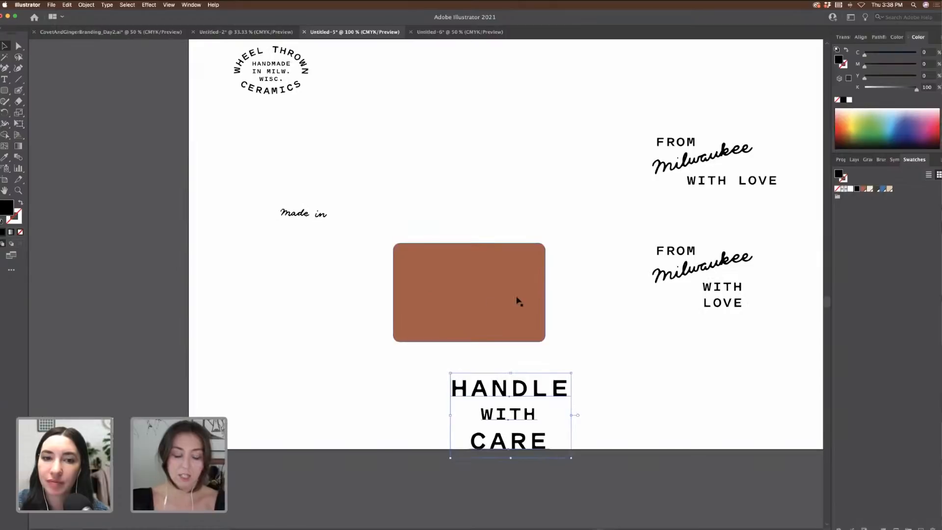
key("super+minus")
Step: Duplicate the rectangle above the original and fill the copy with the cream business-card colour
left_click(425, 229)
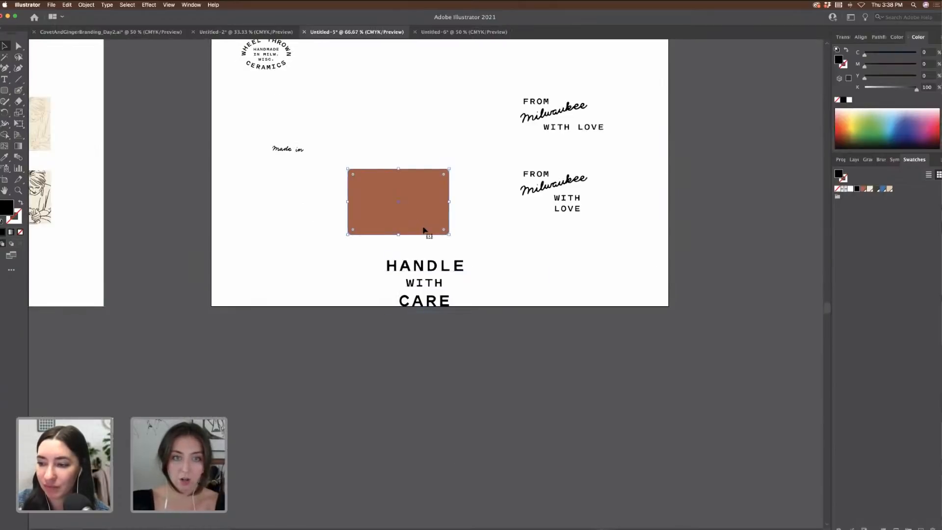
left_click_drag(425, 230, 428, 151)
scroll(428, 151, "left", 5)
key("i")
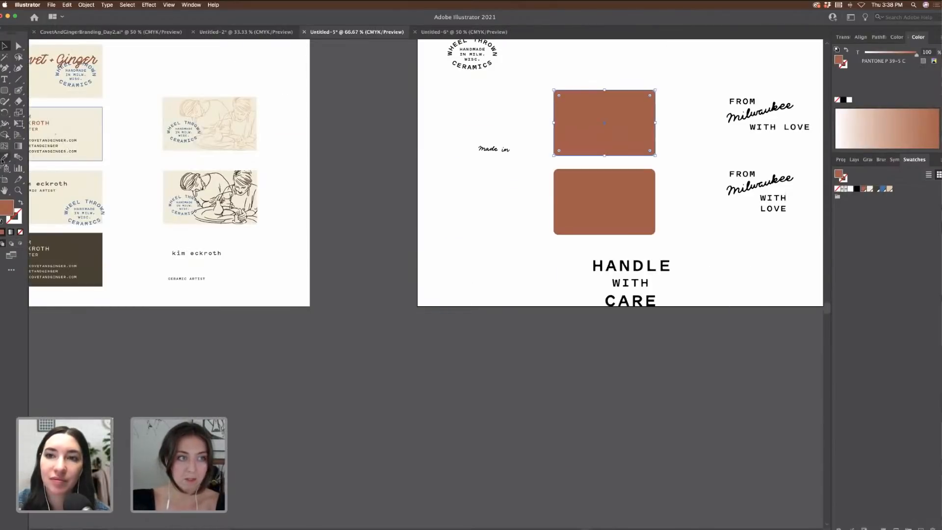
left_click(169, 140)
key("v")
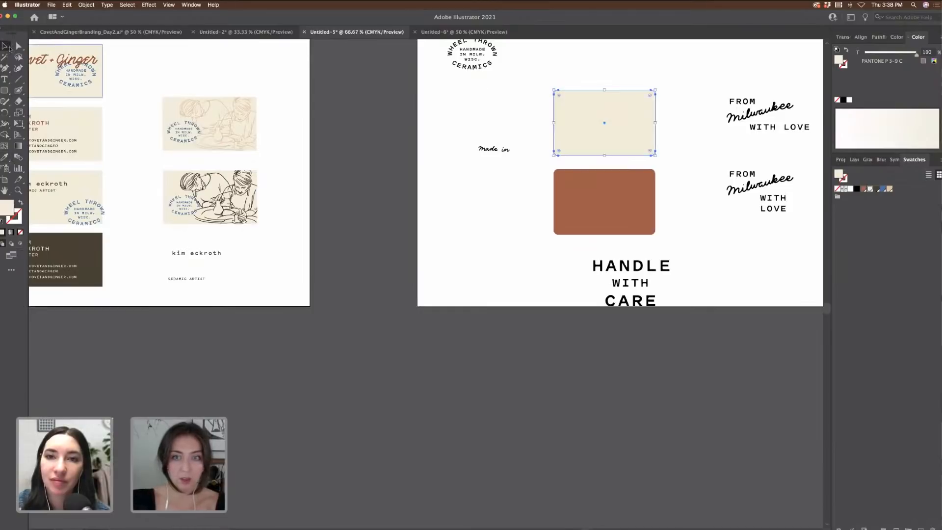
Step: Move the HANDLE WITH CARE text onto the cream rectangle
left_click_drag(674, 322, 689, 325)
scroll(638, 307, "right", 2)
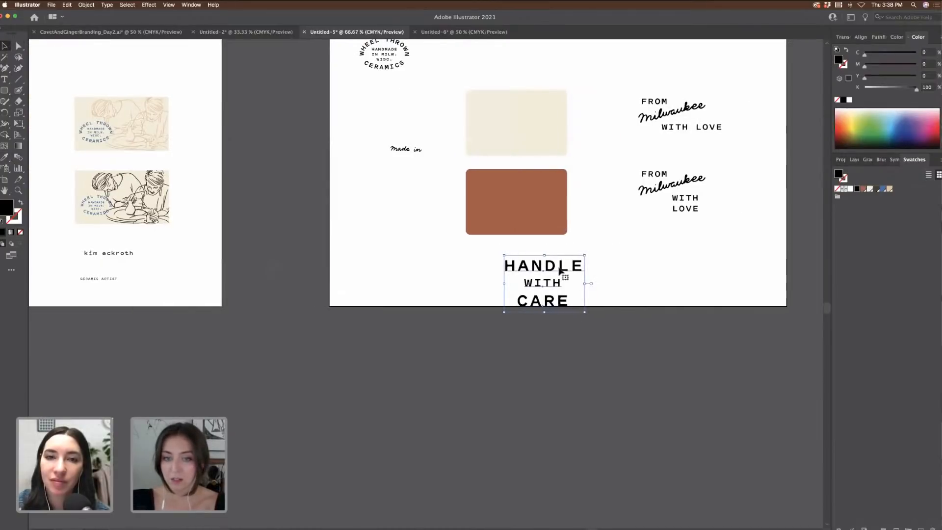
left_click_drag(578, 270, 551, 119)
key("super+equal")
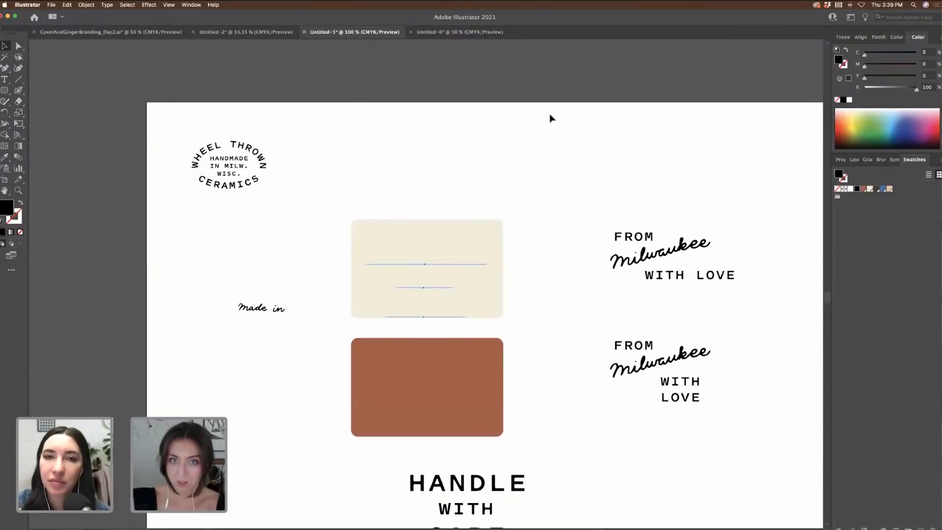
Step: Centre HANDLE WITH CARE on the cream card and line up the word WITH
key("super+equal")
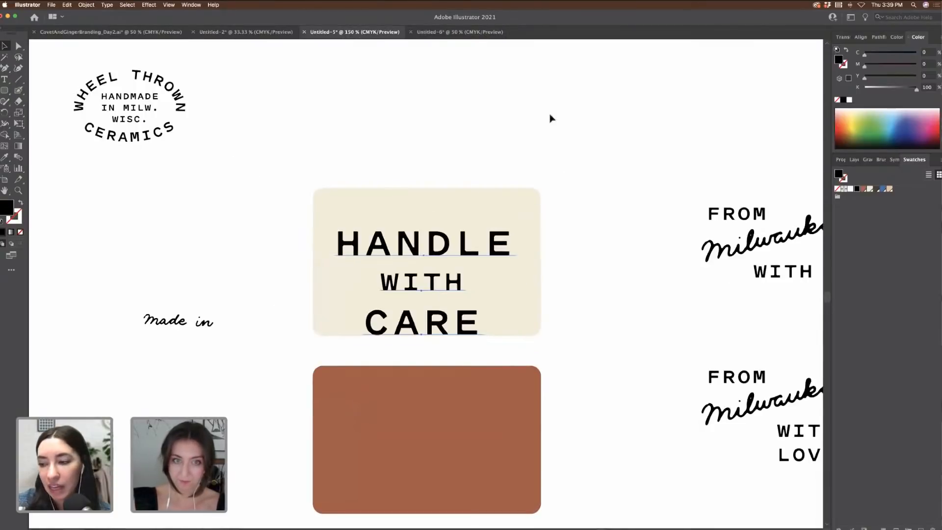
left_click_drag(490, 253, 494, 237)
left_click(562, 260)
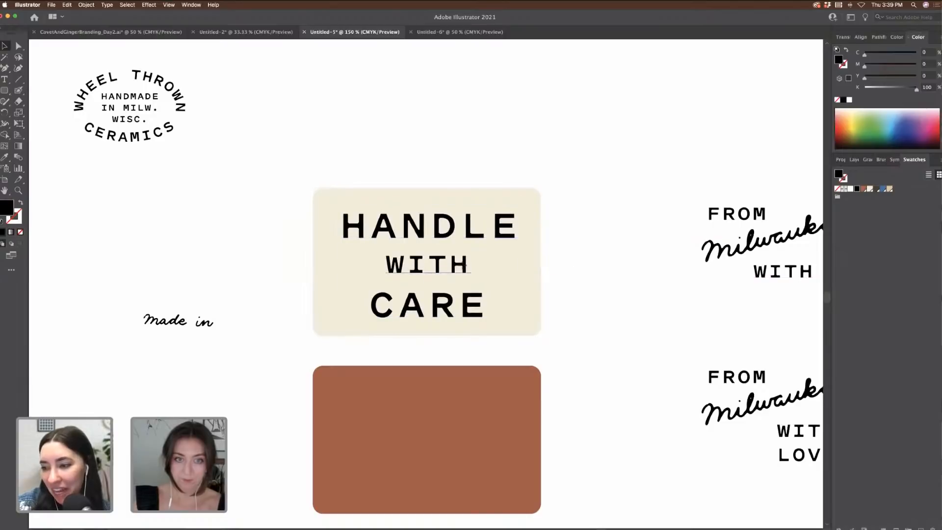
left_click_drag(461, 265, 463, 266)
Step: Colour the HANDLE WITH CARE text terracotta to match the rectangle
left_click_drag(345, 162, 516, 322)
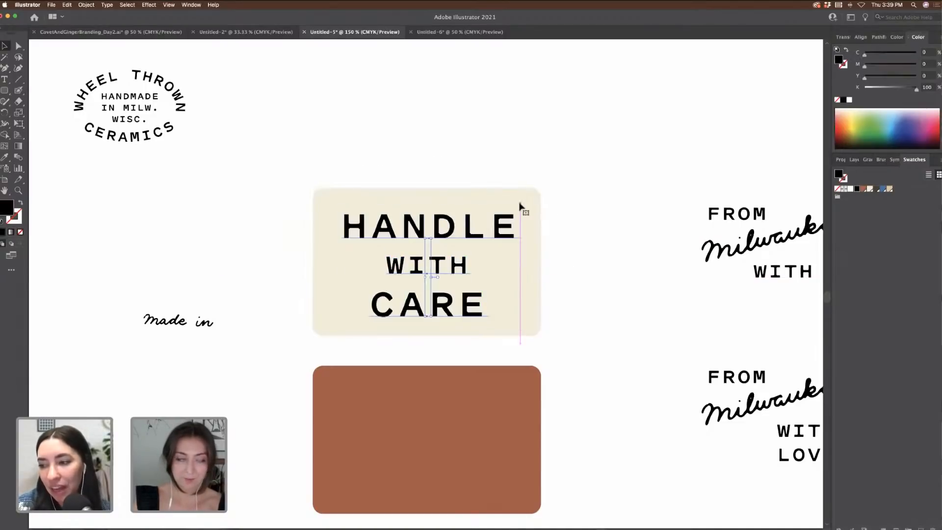
left_click(17, 157)
left_click(4, 157)
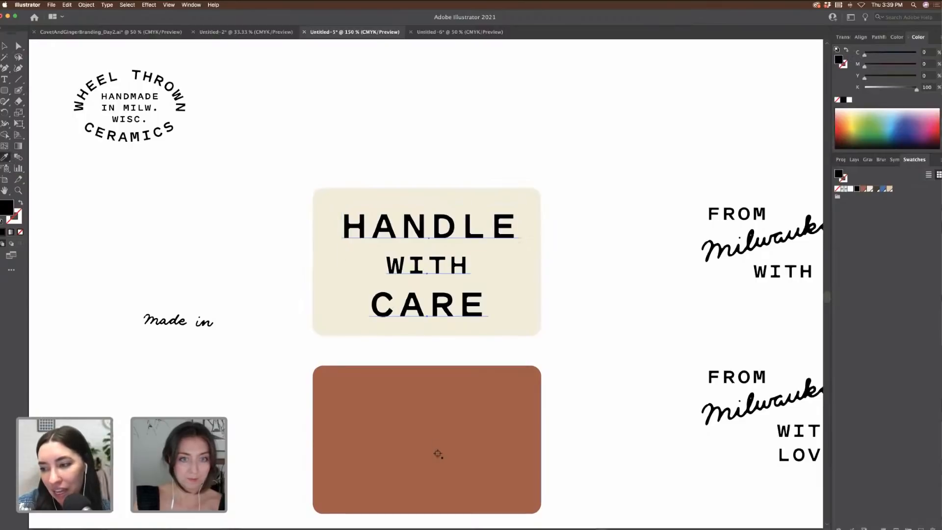
left_click(438, 451)
key("v")
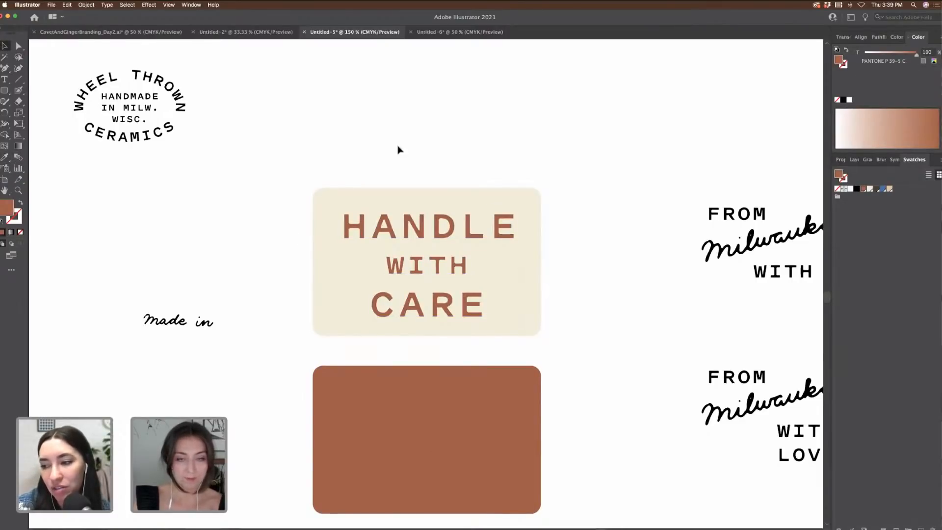
Step: Nudge CARE up slightly and re-centre the whole text block on the cream label
scroll(595, 289, "down", 2)
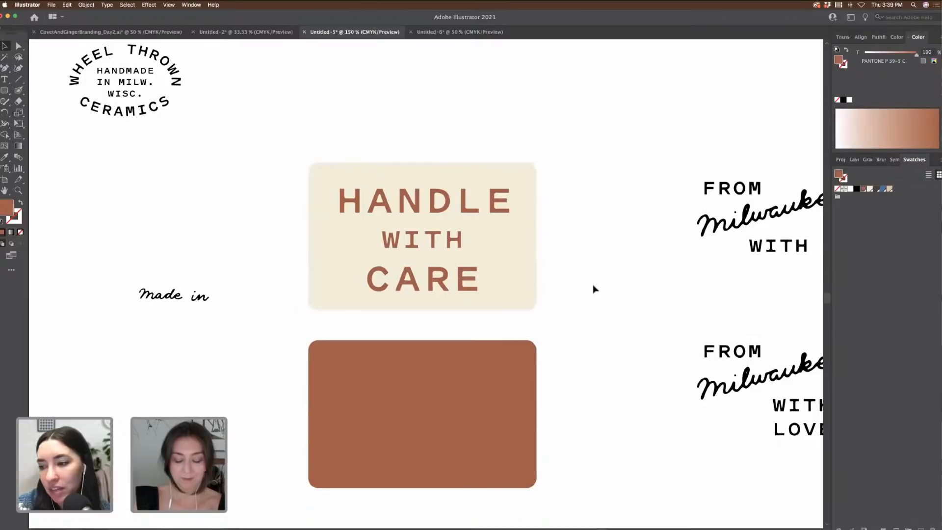
key("super+minus")
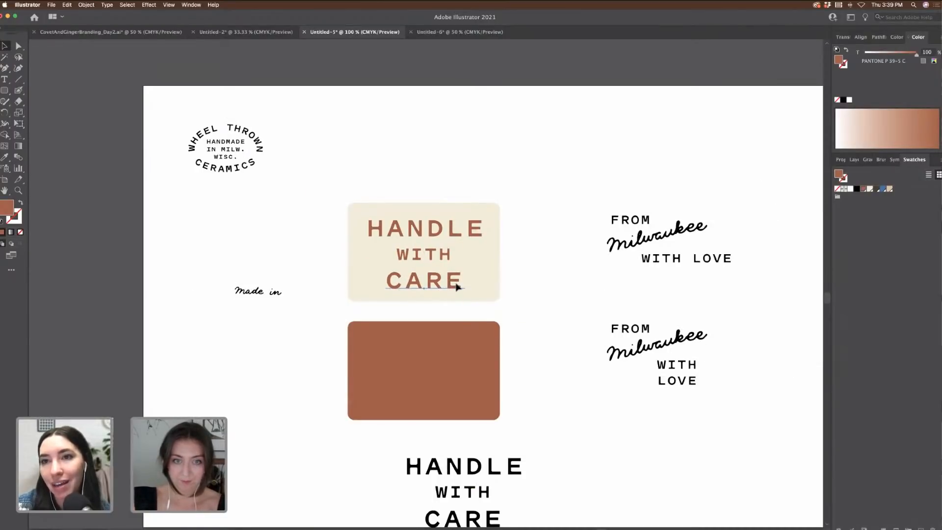
left_click_drag(452, 288, 457, 287)
left_click_drag(368, 178, 491, 296)
left_click_drag(477, 232, 477, 235)
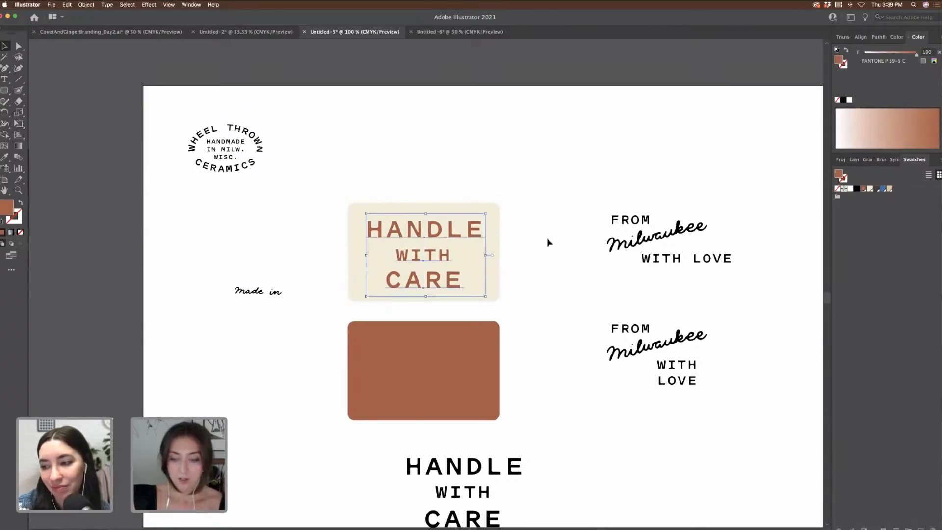
key("Right")
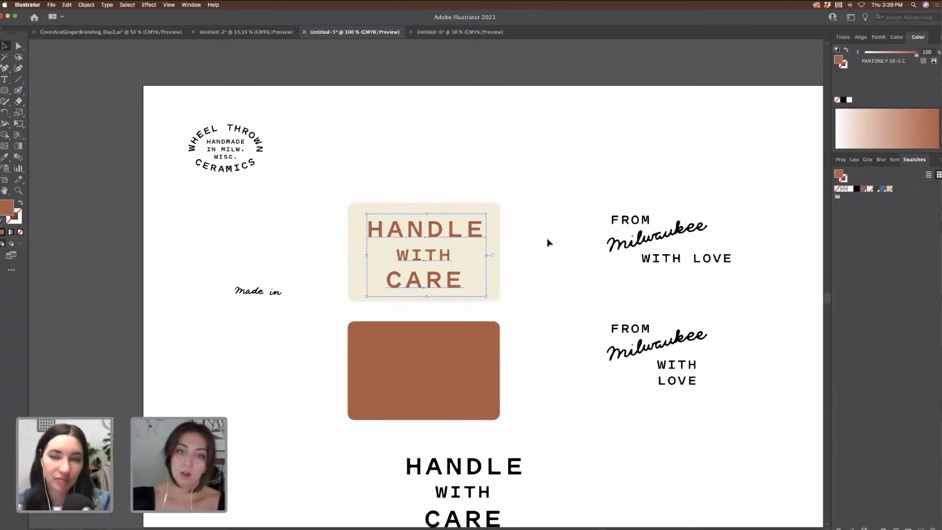
left_click(548, 270)
Step: Copy the HANDLE WITH CARE text down onto the terracotta rectangle
scroll(472, 220, "down", 2)
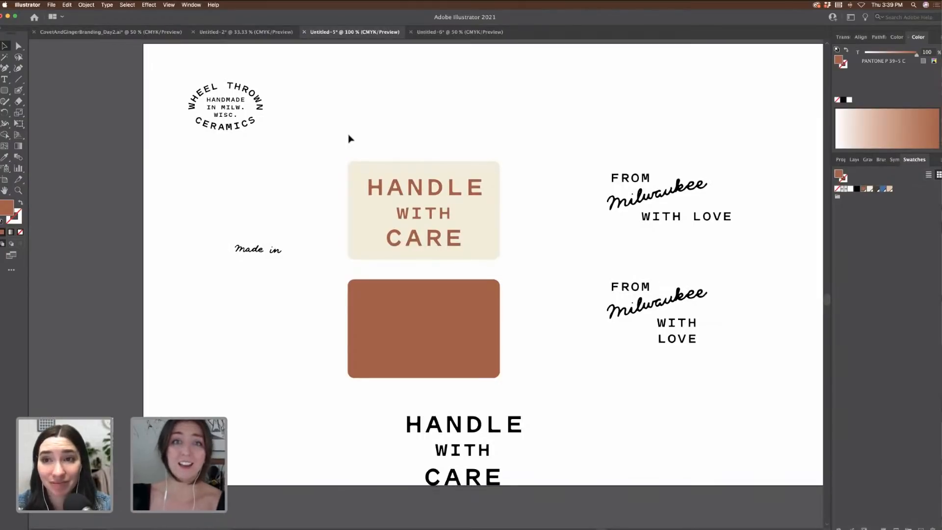
left_click_drag(326, 127, 518, 256)
left_click_drag(452, 224, 446, 332)
Step: Colour the copied text with the label's cream and nudge it right to centre it
left_click(5, 157)
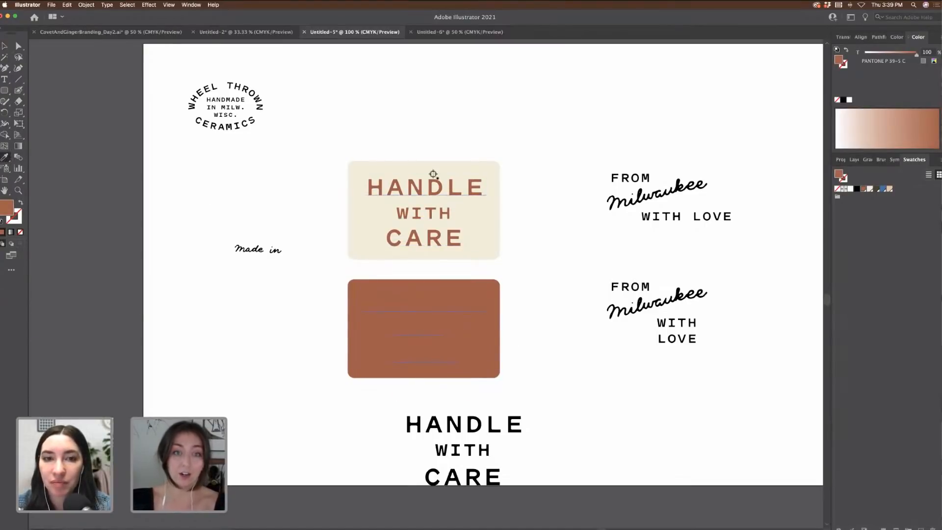
left_click(430, 180)
key("v")
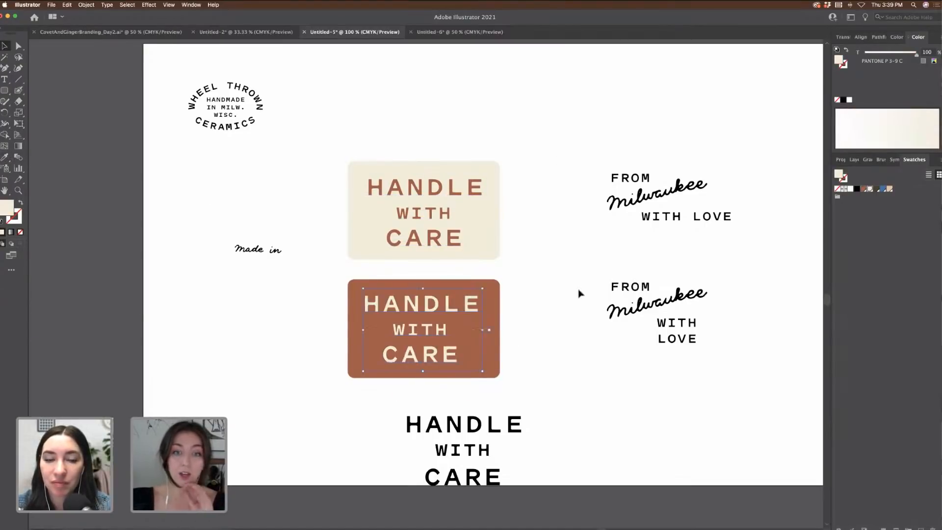
key("Right")
key("Right")
key("Right")
key("Right")
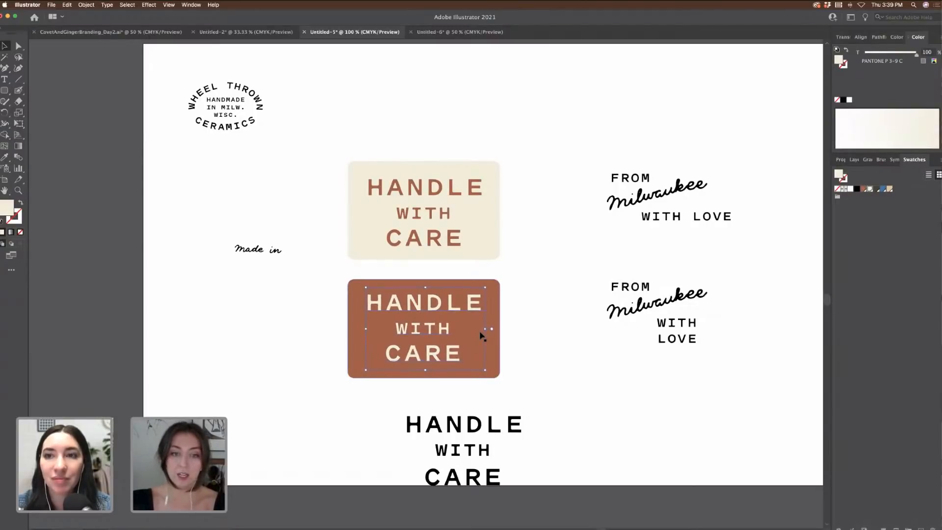
left_click(522, 343)
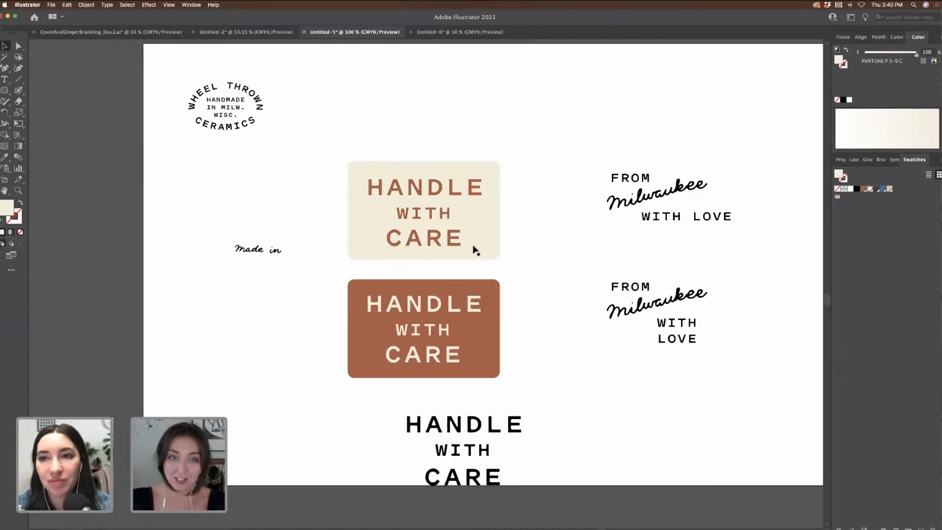
Step: Select the cream label rectangle
left_click_drag(355, 155, 492, 240)
left_click(573, 269)
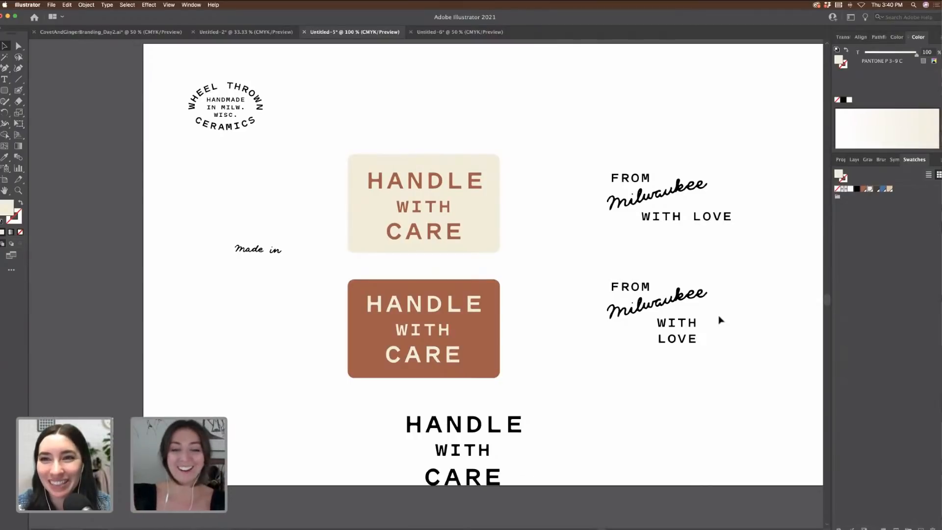
scroll(724, 334, "down", 2)
scroll(725, 335, "left", 3)
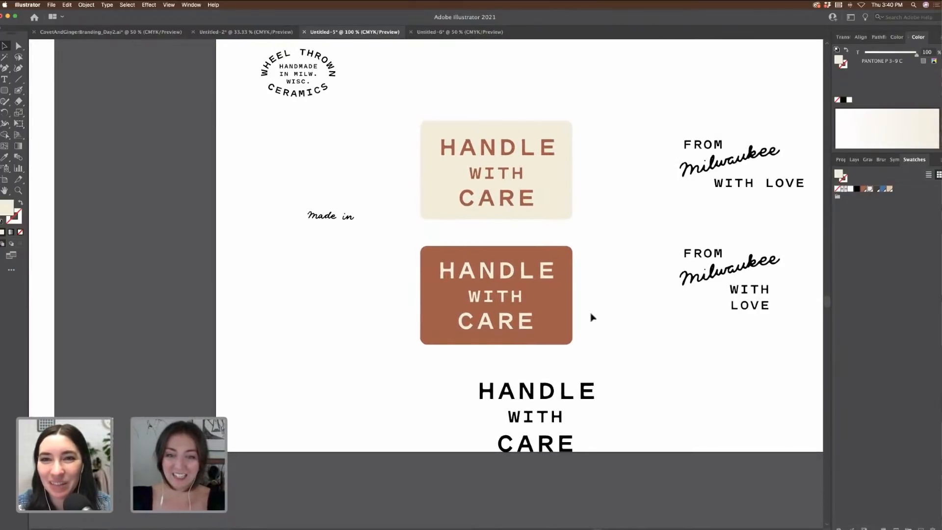
left_click(557, 211)
Step: Duplicate the cream rectangle as a brown, fill-less outline and snap it onto the label
left_click_drag(564, 205, 242, 200)
left_click(21, 204)
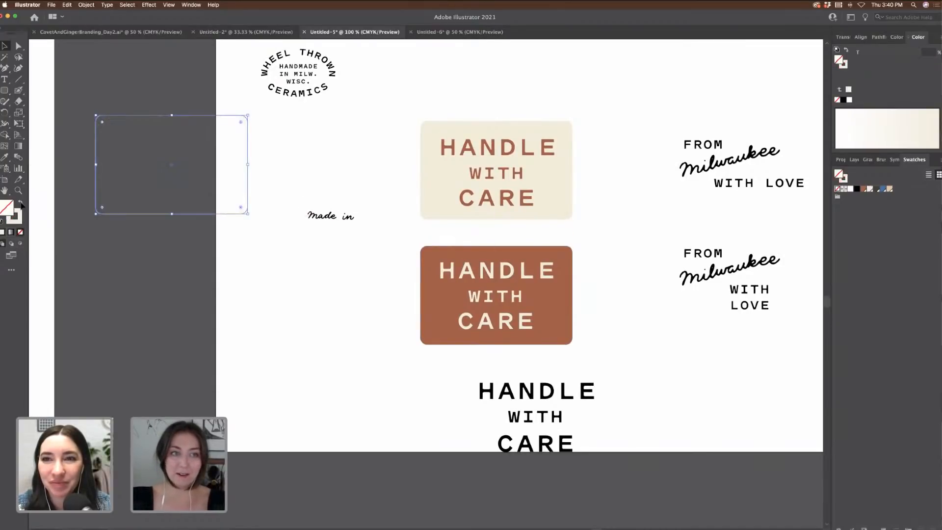
left_click(863, 189)
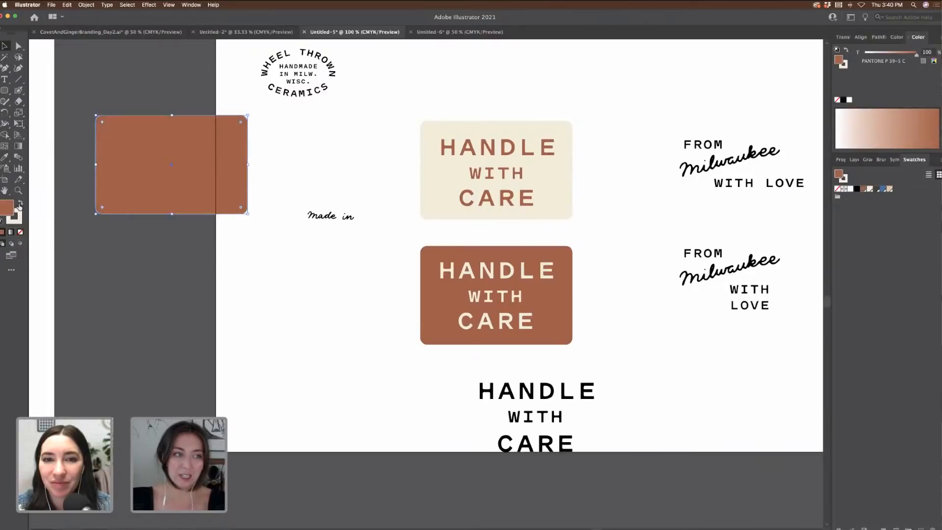
left_click(20, 204)
left_click(20, 233)
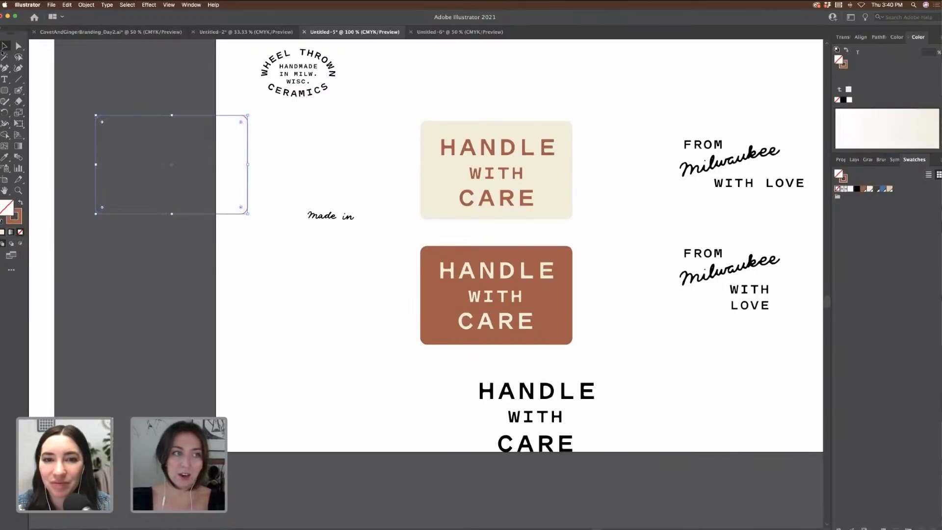
left_click_drag(187, 118, 492, 131)
left_click(351, 126)
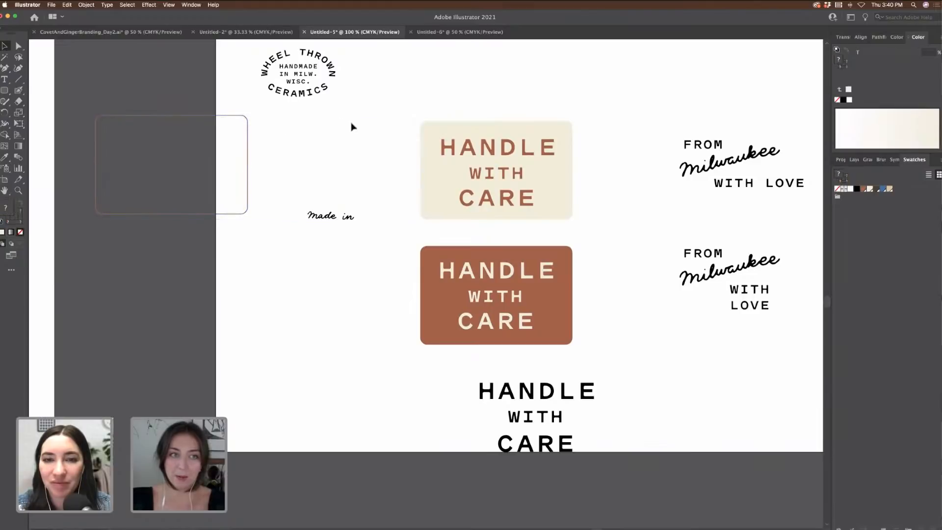
left_click_drag(247, 125, 575, 132)
Step: Set the brown outline's stroke weight to 5 pt
key("super+equal")
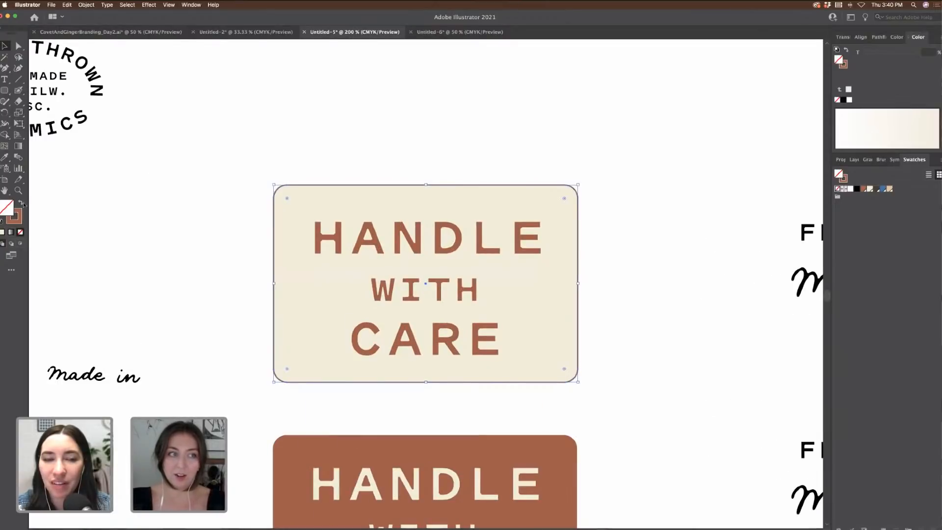
left_click(838, 161)
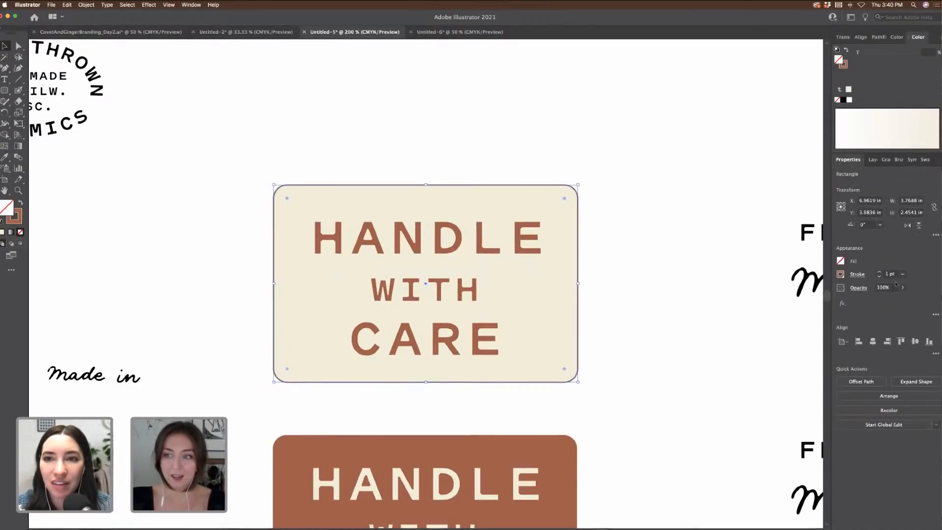
left_click(879, 272)
left_click(880, 272)
left_click(879, 272)
left_click(880, 271)
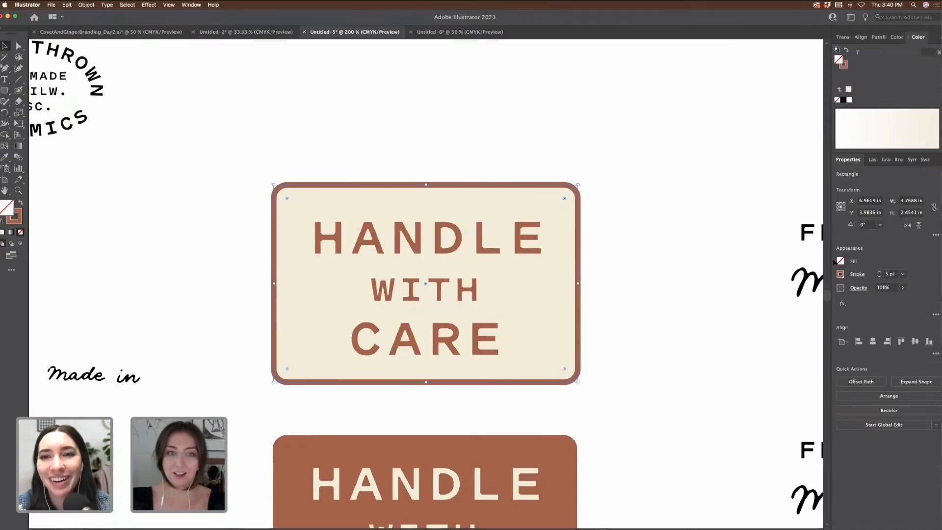
left_click(687, 230)
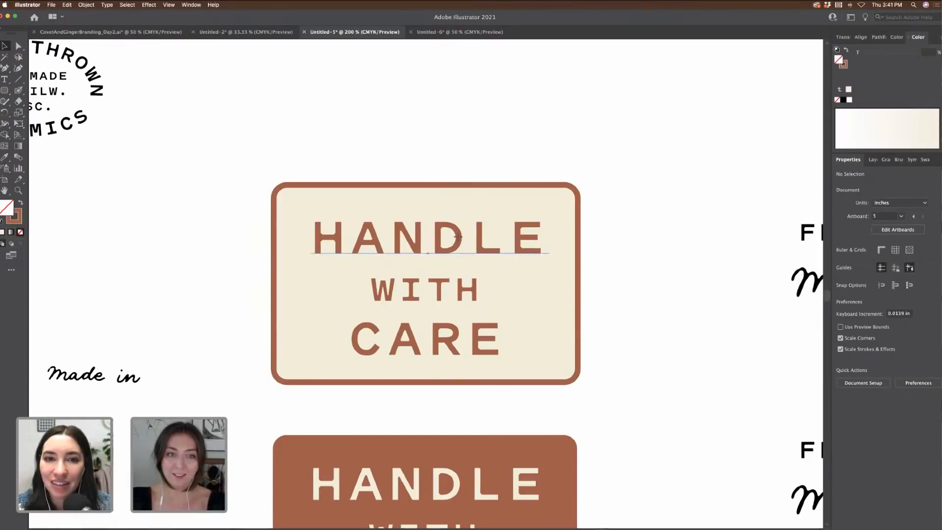
Step: Nudge the word CARE slightly down within the framed label
left_click(480, 238)
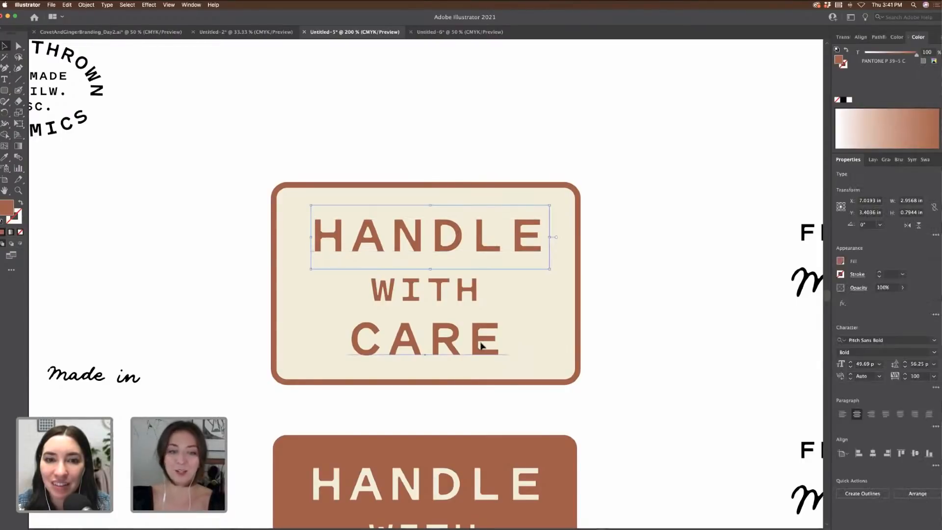
left_click_drag(481, 342, 481, 345)
left_click(744, 309)
key("super+minus")
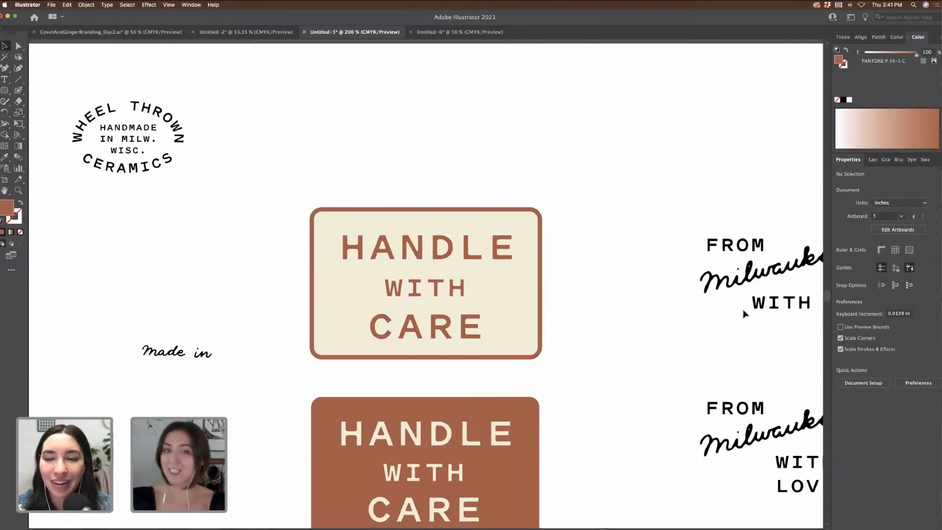
left_click_drag(330, 181, 558, 354)
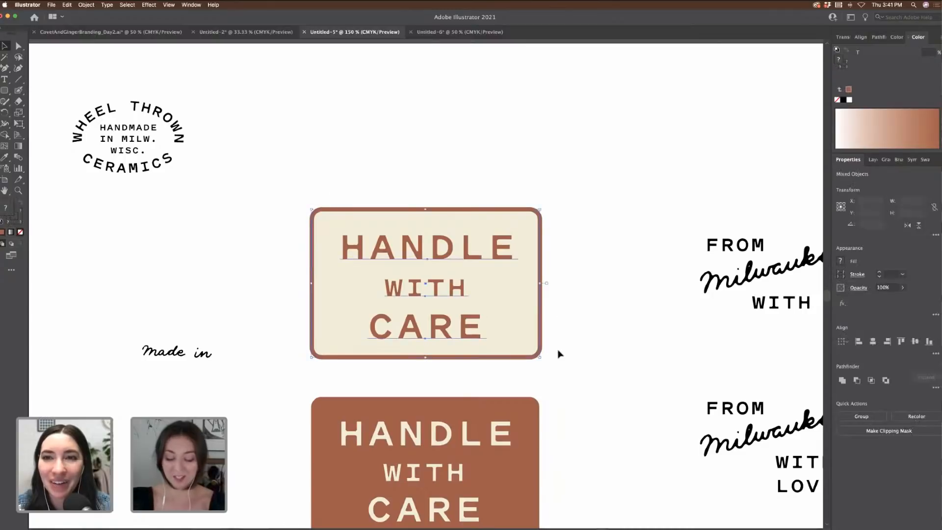
key("super+minus")
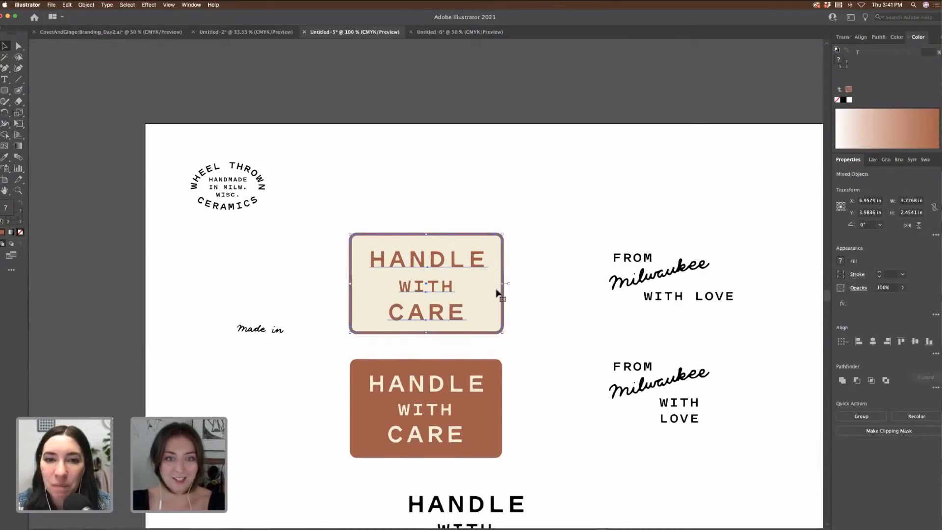
Step: Drag the upper and lower FROM milwaukee WITH LOVE lockups past the artboard's right edge
left_click_drag(584, 229, 717, 311)
scroll(559, 286, "right", 5)
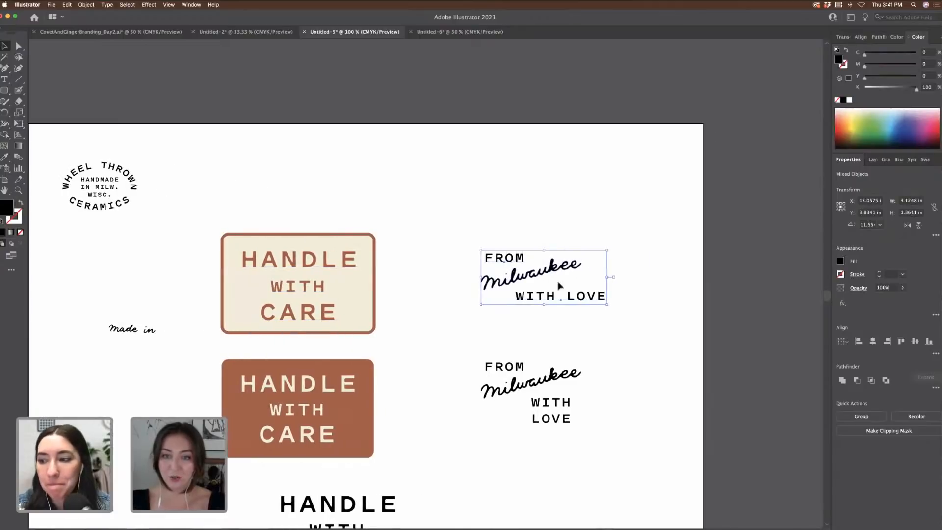
left_click_drag(516, 279, 757, 279)
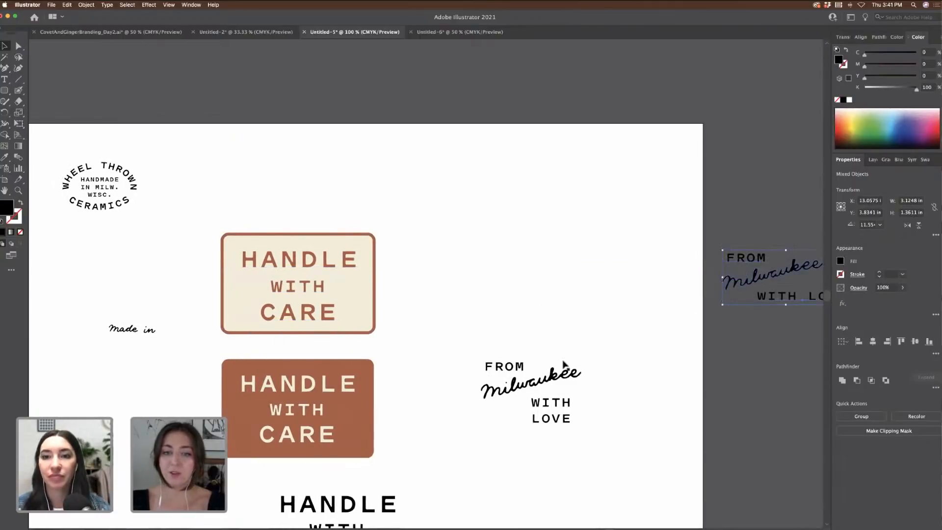
left_click_drag(477, 345, 667, 486)
scroll(626, 466, "right", 4)
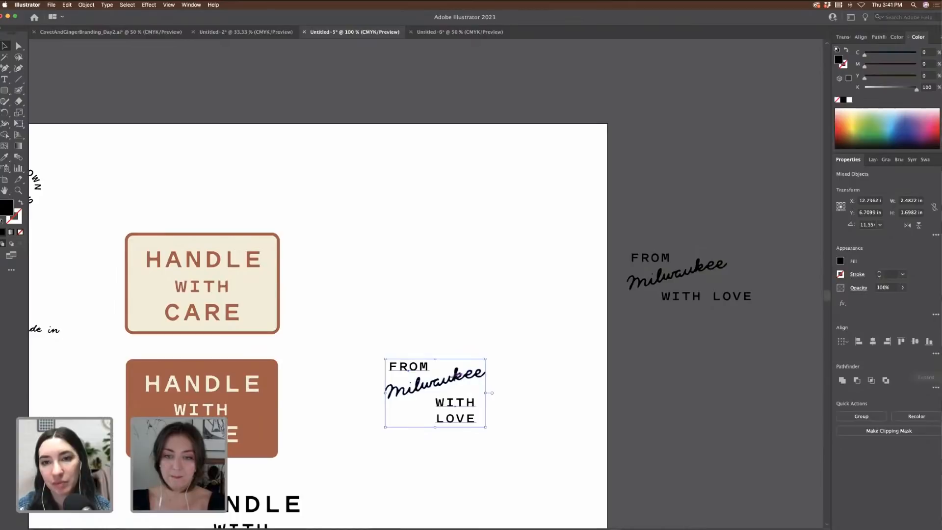
left_click_drag(459, 371, 702, 371)
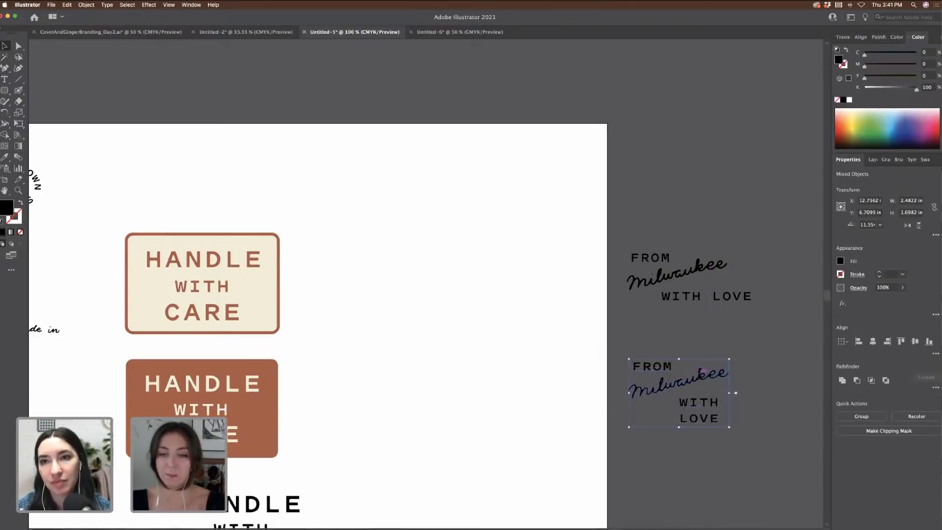
left_click(773, 373)
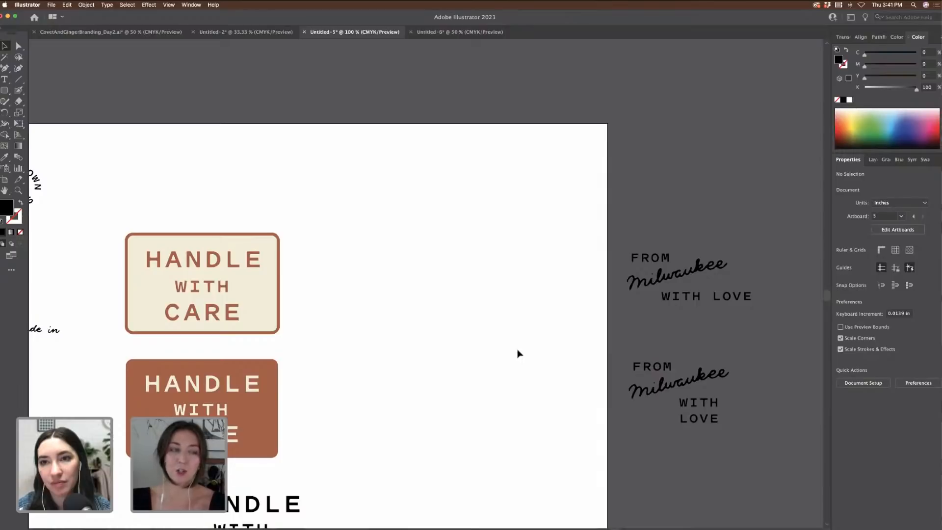
Step: Duplicate the framed cream label to the right of the original
scroll(418, 334, "left", 3)
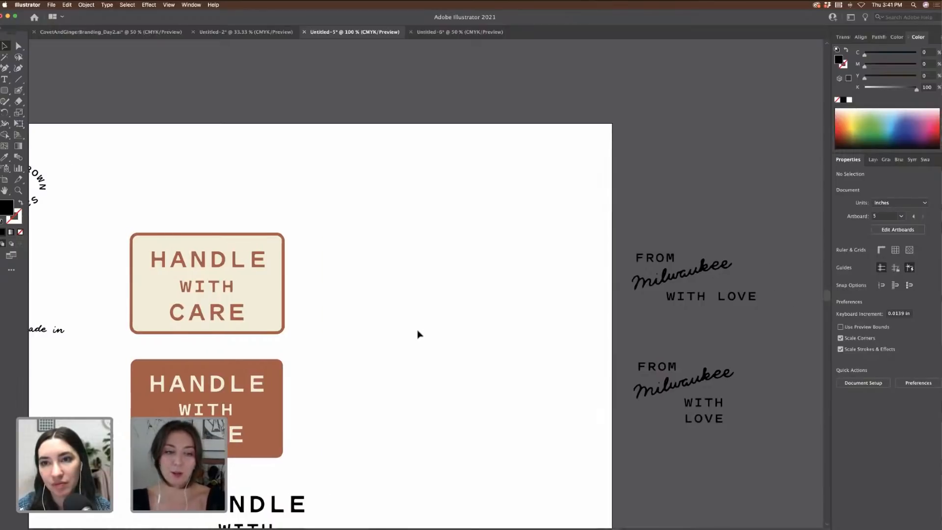
key("super+minus")
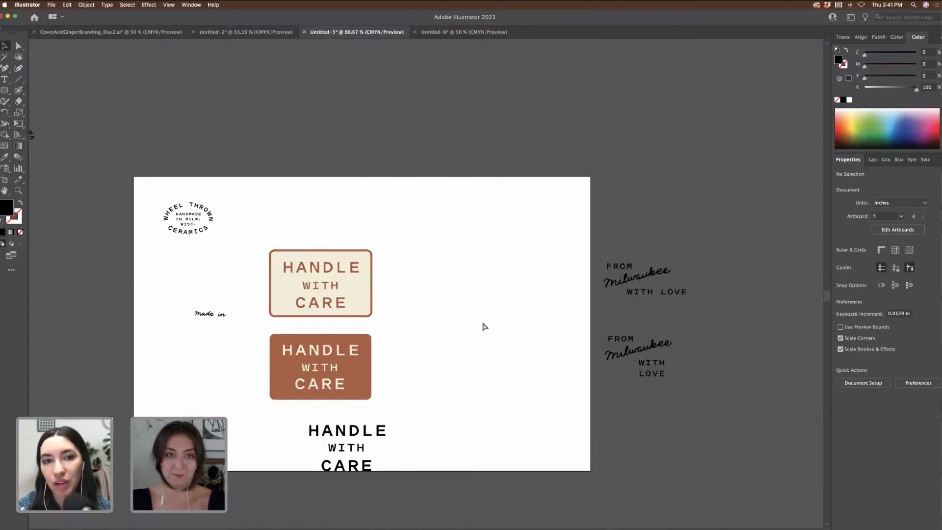
key("super+plus")
key("super+plus")
scroll(238, 132, "down", 2)
scroll(238, 132, "left", 2)
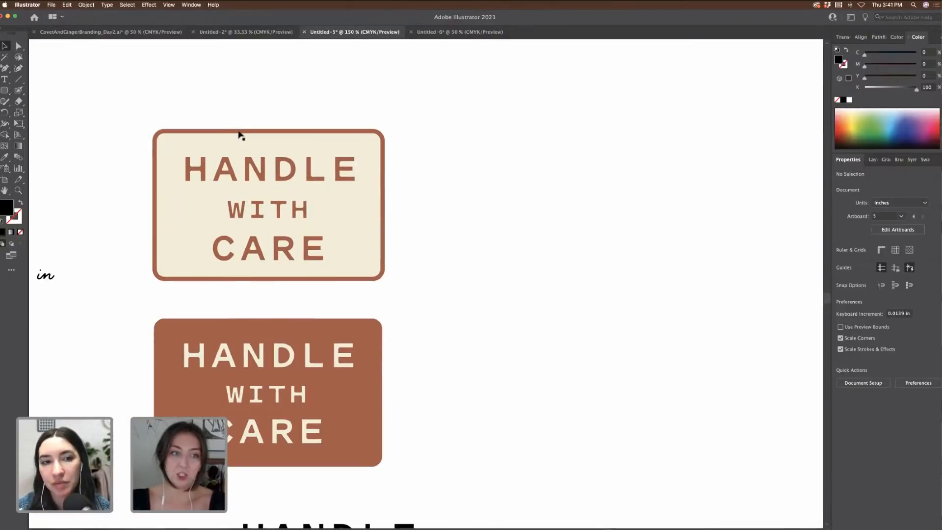
left_click_drag(412, 289, 414, 295)
scroll(415, 296, "right", 2)
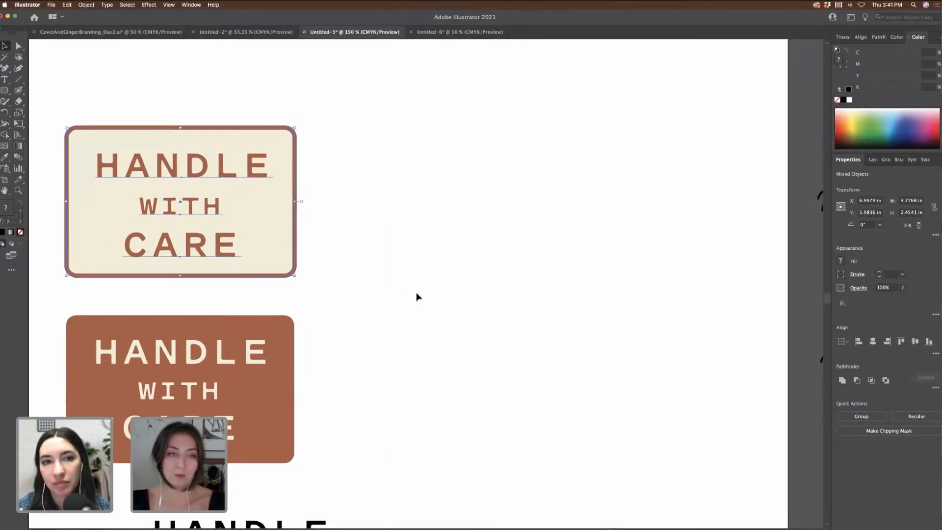
left_click_drag(299, 233, 574, 234)
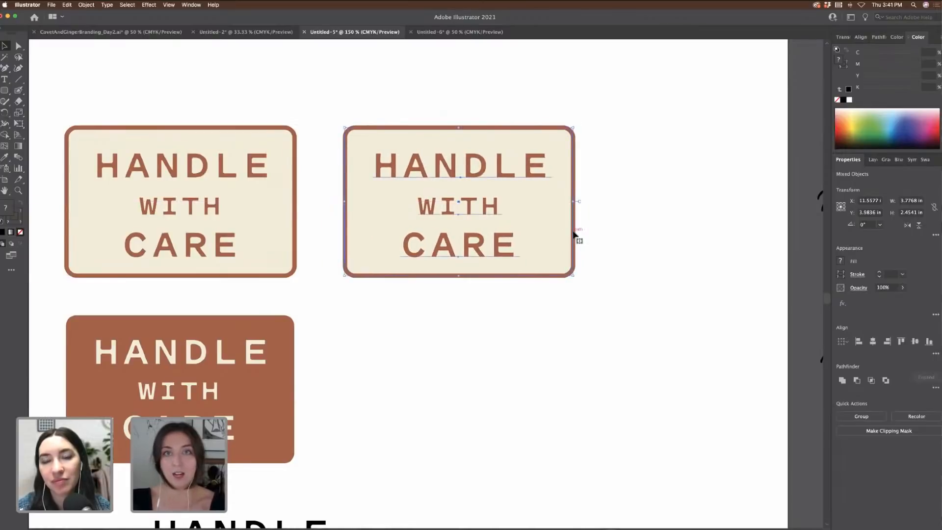
left_click(619, 233)
Step: Delete the copy's brown outline frame and copy the black HANDLE word to the empty area
left_click(487, 204)
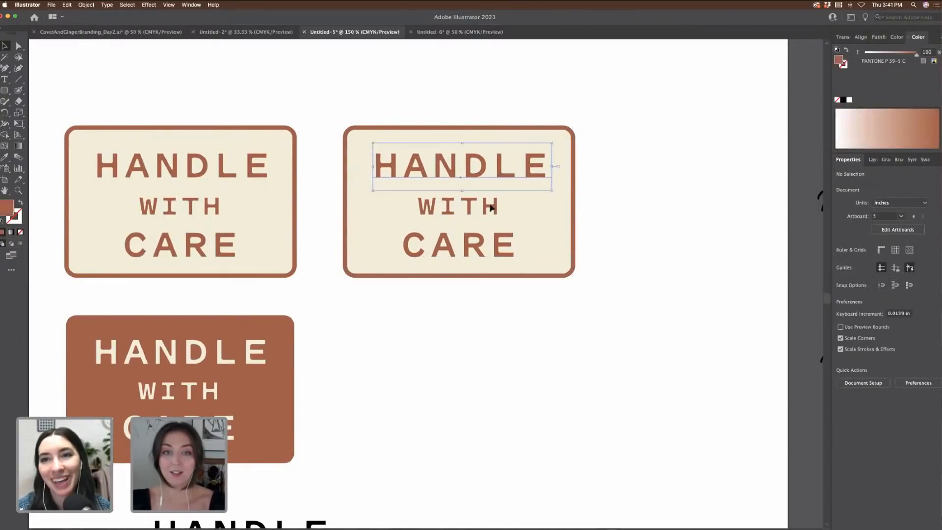
left_click(499, 239, "shift")
key("super+minus")
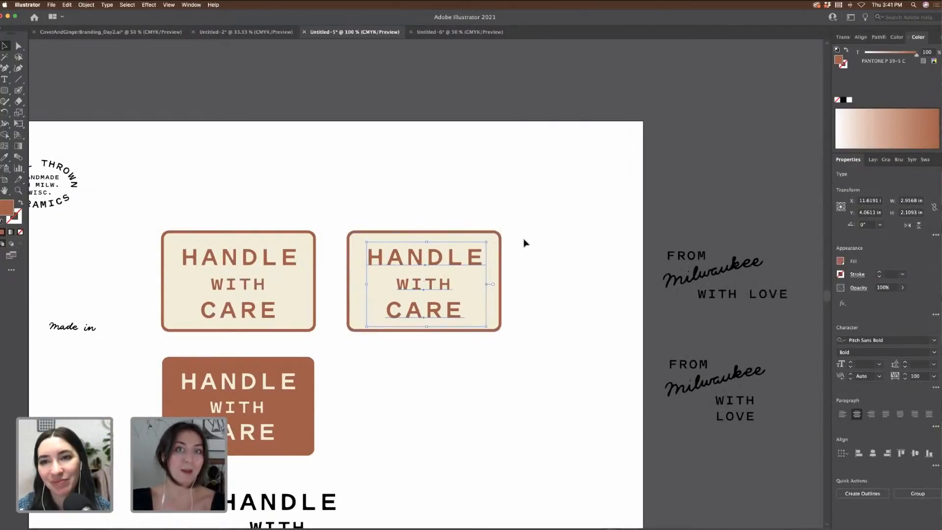
scroll(524, 243, "left", 5)
scroll(182, 155, "left", 3)
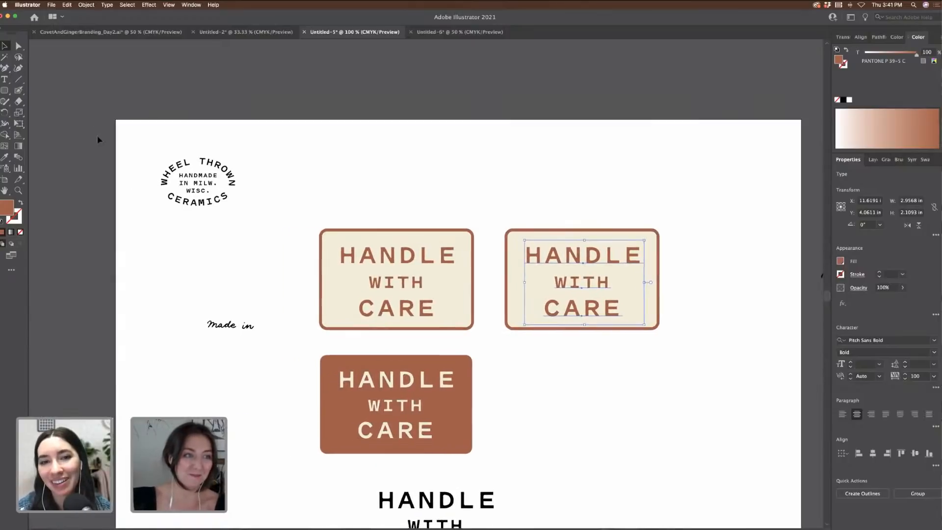
scroll(99, 139, "down", 2)
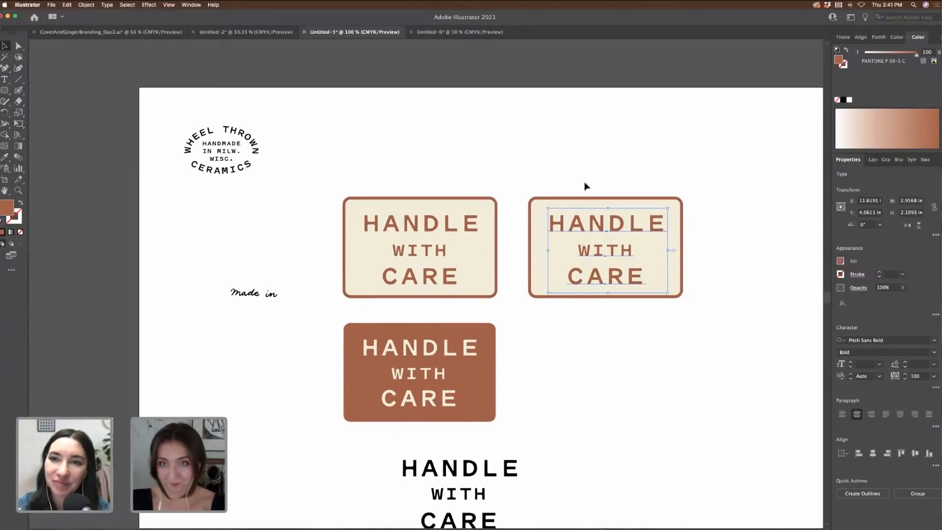
left_click(586, 198)
key("Delete")
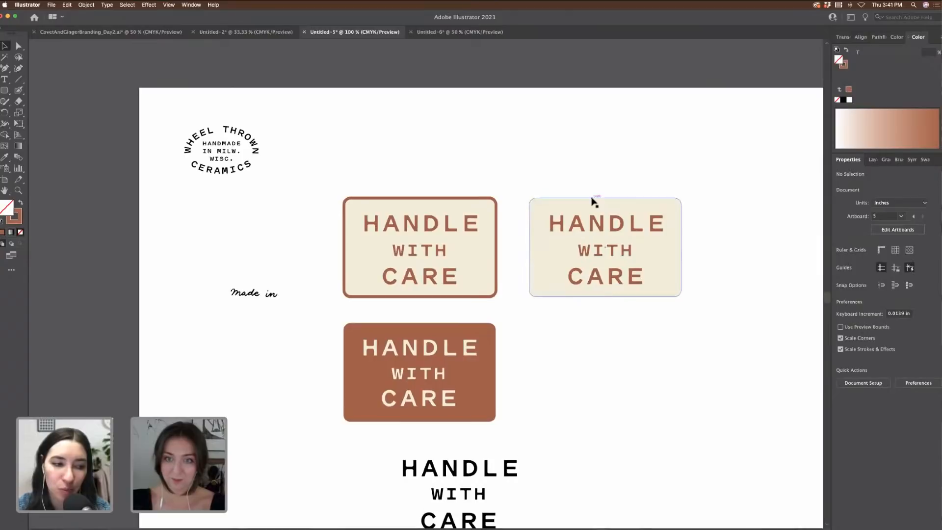
scroll(633, 221, "down", 2)
left_click(669, 240)
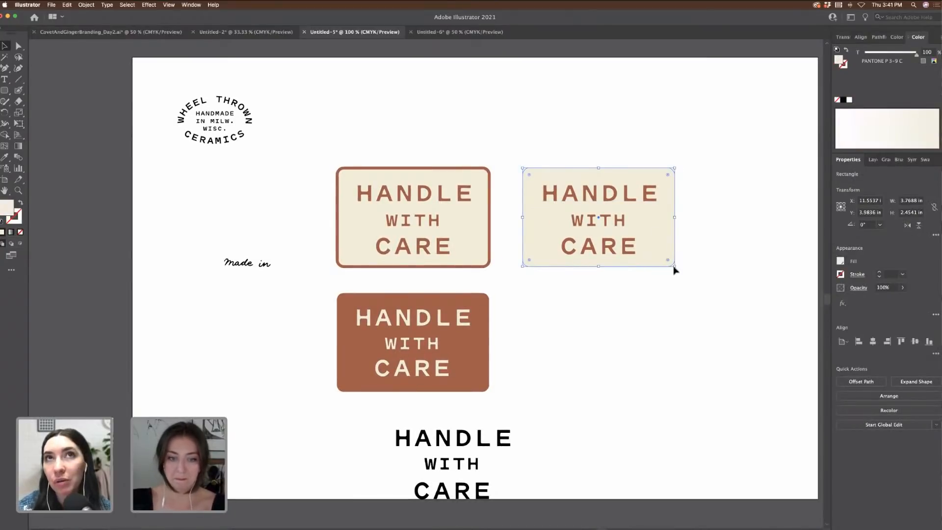
scroll(683, 413, "right", 5)
left_click_drag(389, 447, 622, 393)
Step: Retype the copied word as FRAGILE! and move it up beside the brown label
double_click(621, 393)
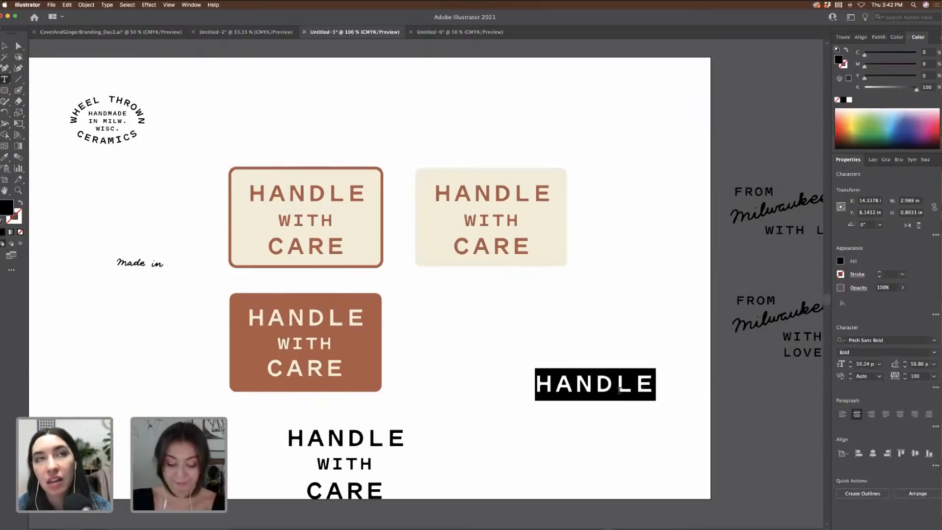
type("FRAGILE")
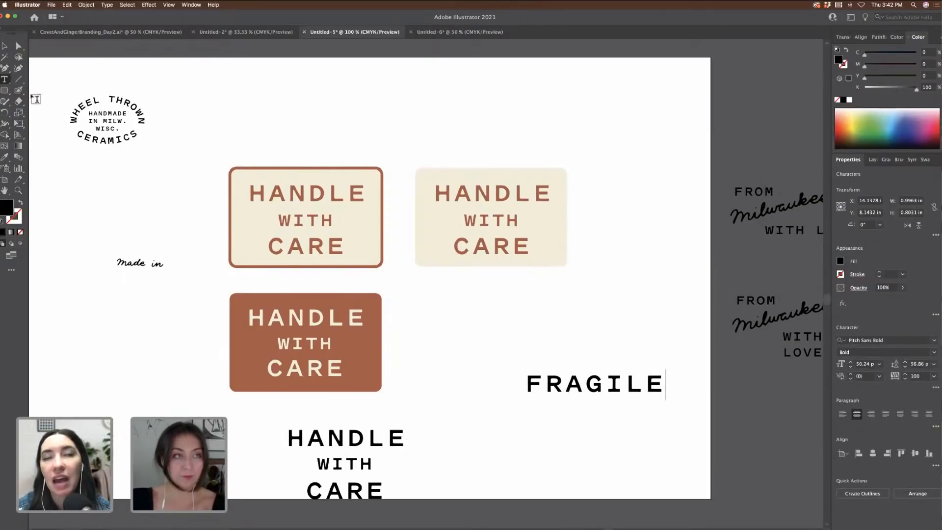
key("Escape")
left_click_drag(641, 382, 547, 325)
double_click(572, 328)
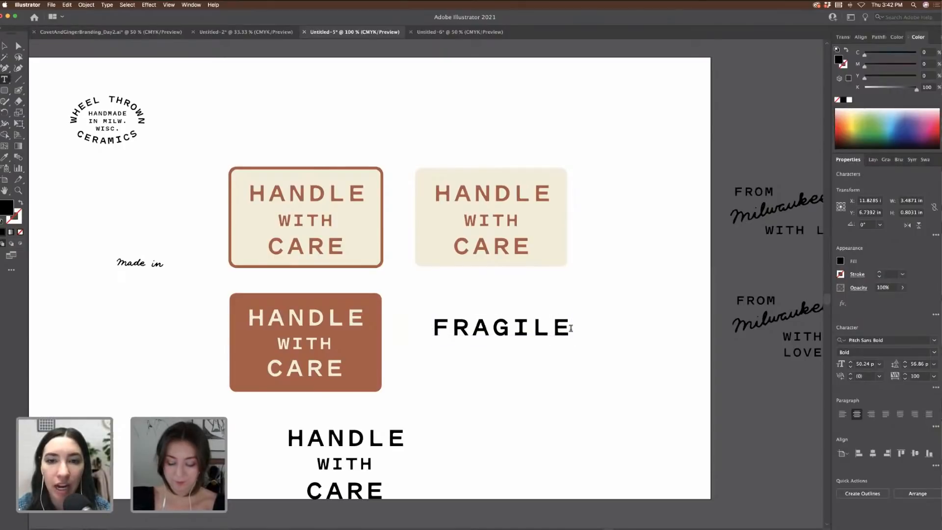
type("!")
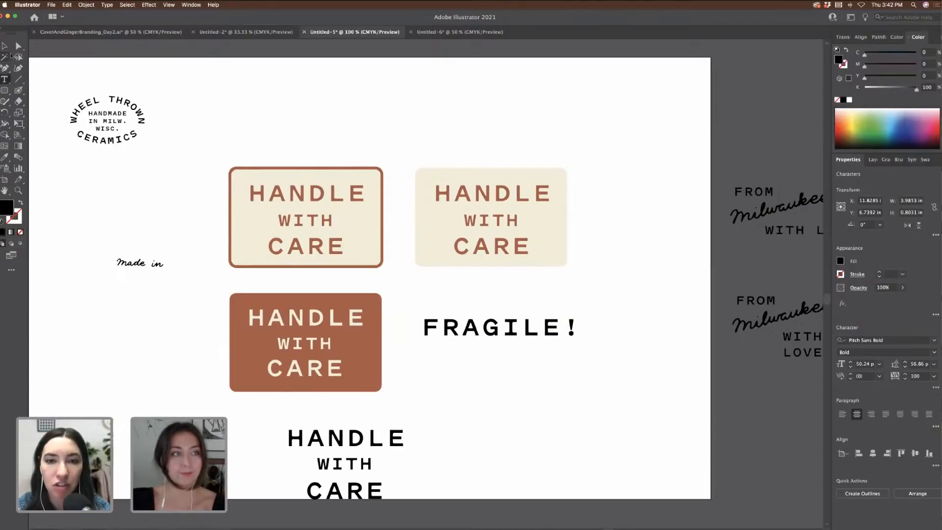
left_click(6, 46)
Step: Copy the brown HANDLE word below, retype it as PLEASE HANDLE / WITH CARE, and shrink it
left_click(517, 204)
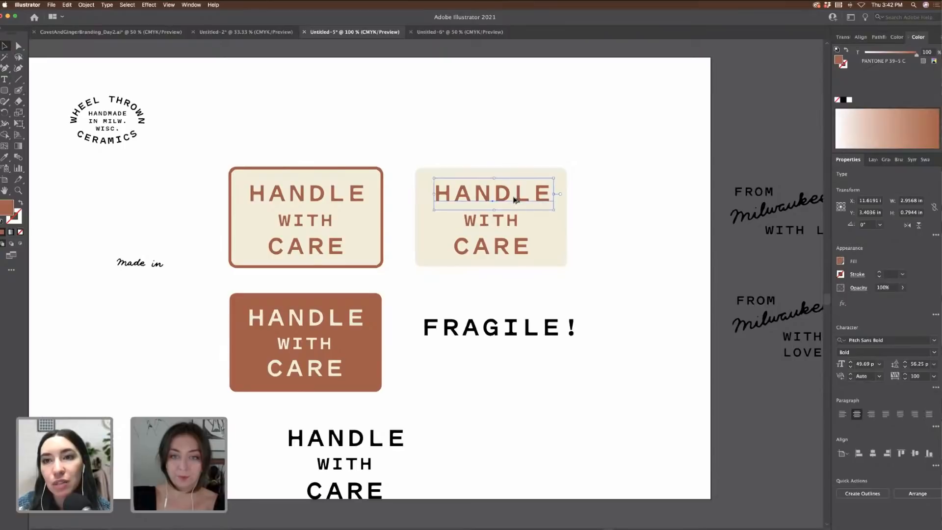
left_click_drag(513, 197, 503, 361)
double_click(502, 362)
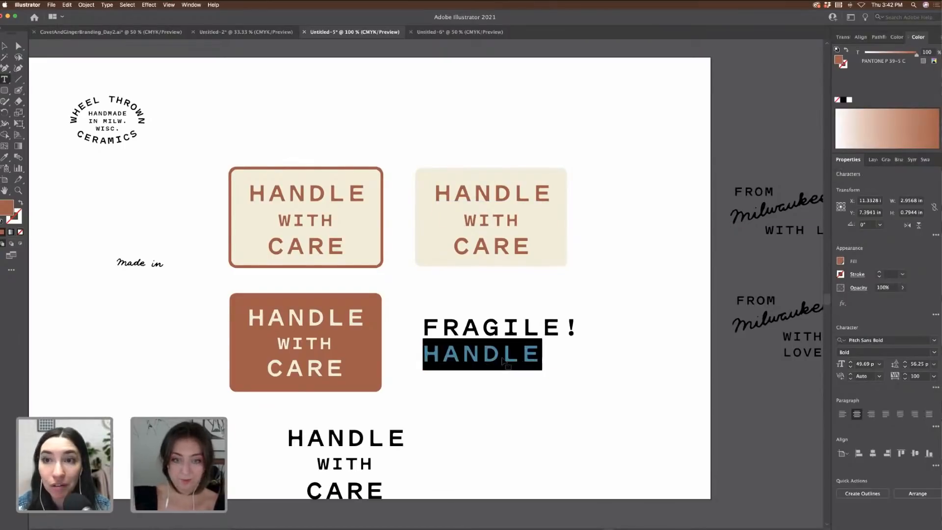
type("PLEASE ")
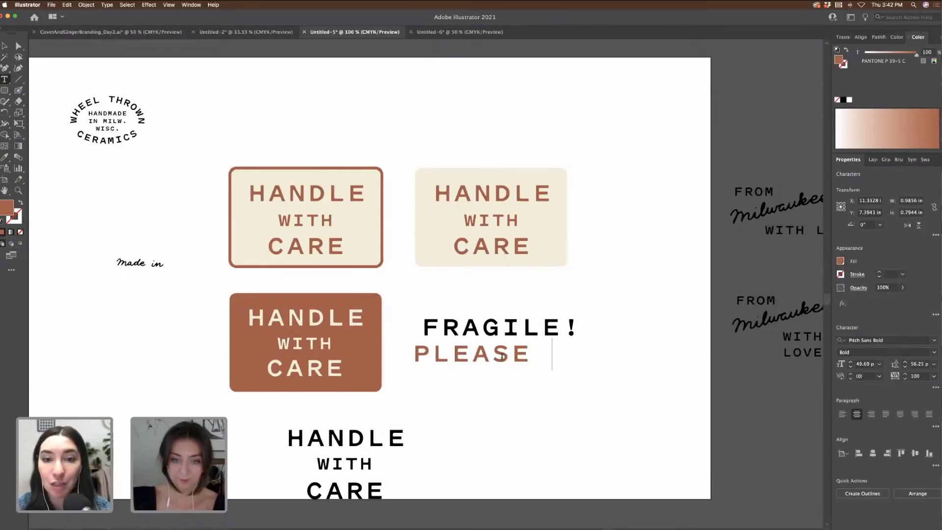
type("HANDER")
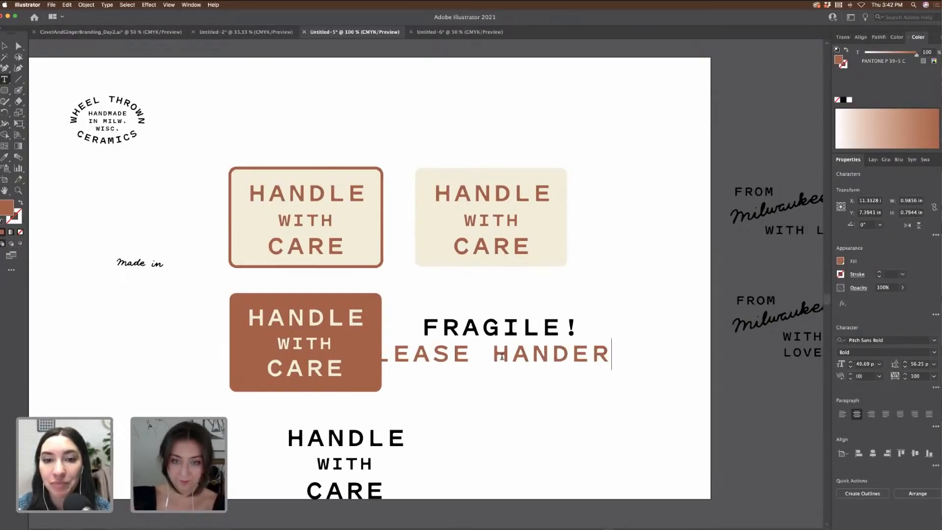
key("BackSpace")
key("BackSpace")
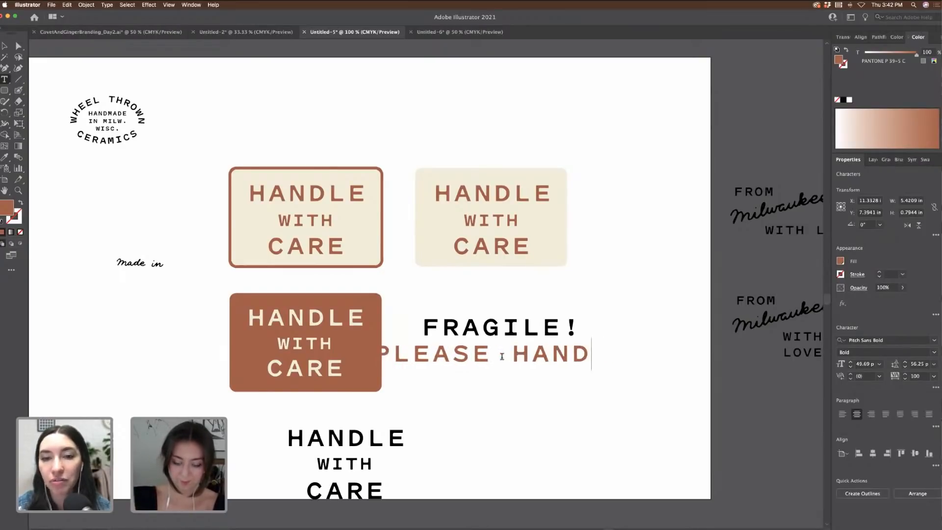
type("LE")
key("Return")
type("WITH CARE")
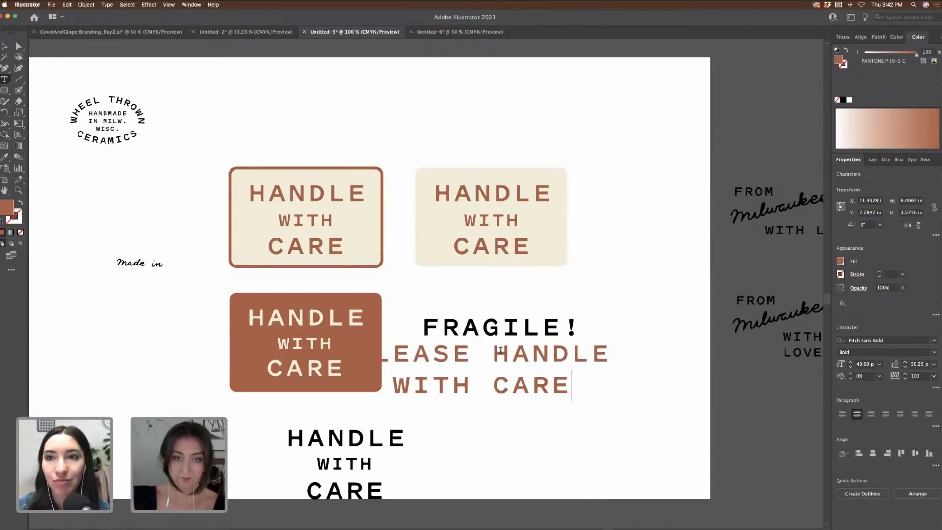
key("Escape")
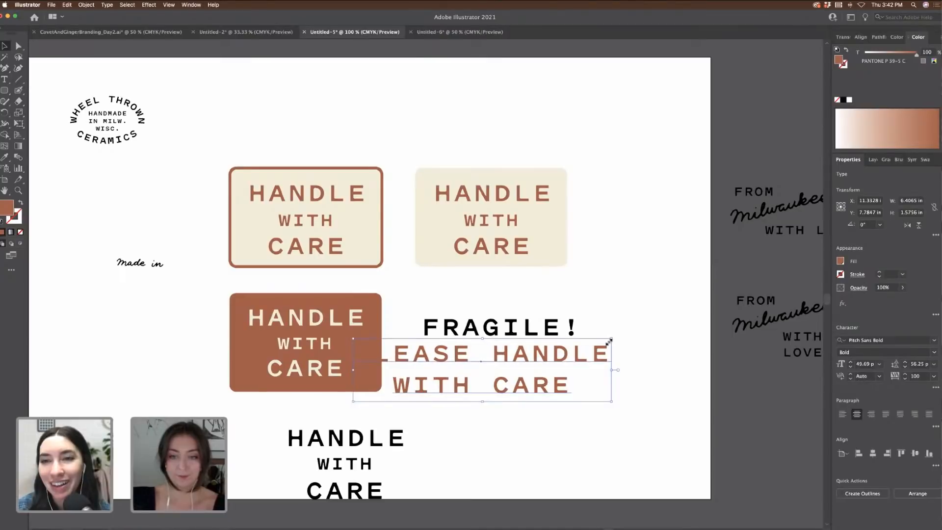
left_click_drag(609, 341, 577, 384)
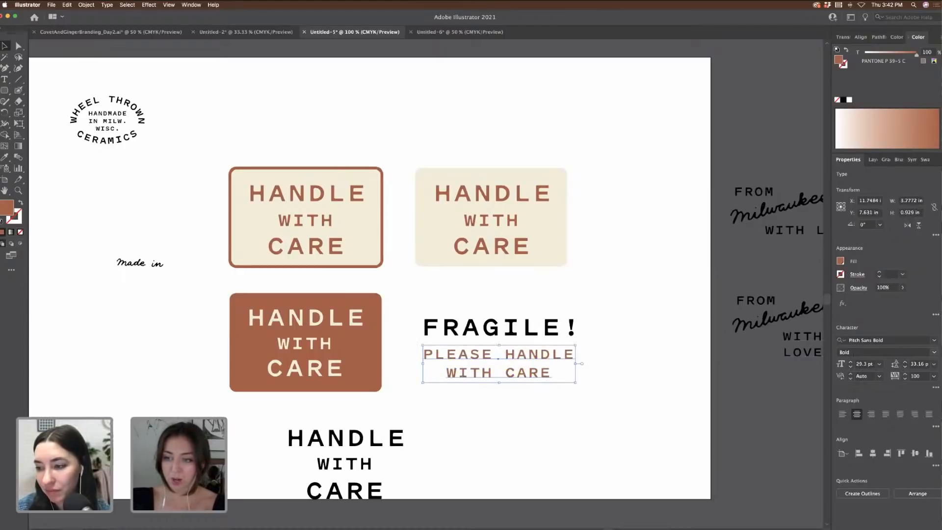
Step: Set the brown text to 29 pt and widen its line spacing
left_click(851, 362)
left_click(850, 366)
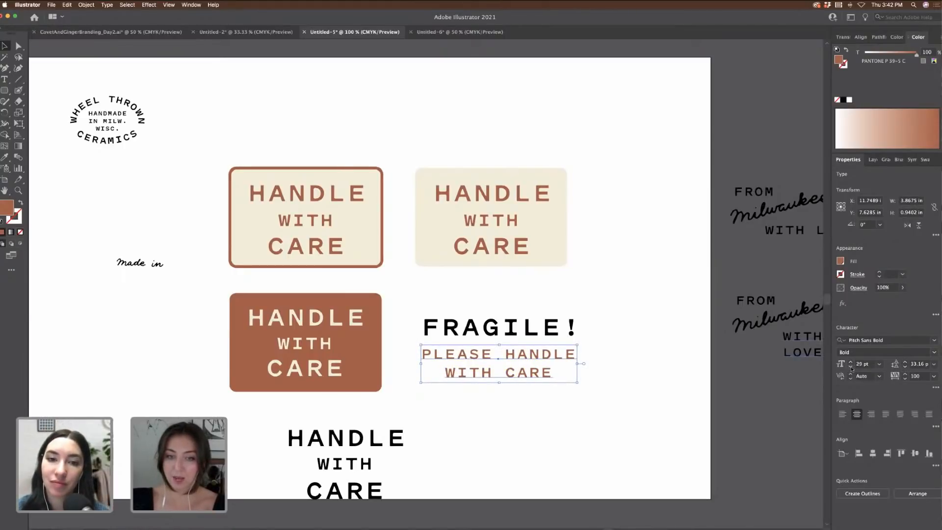
left_click(905, 362)
left_click(905, 362)
left_click(905, 362)
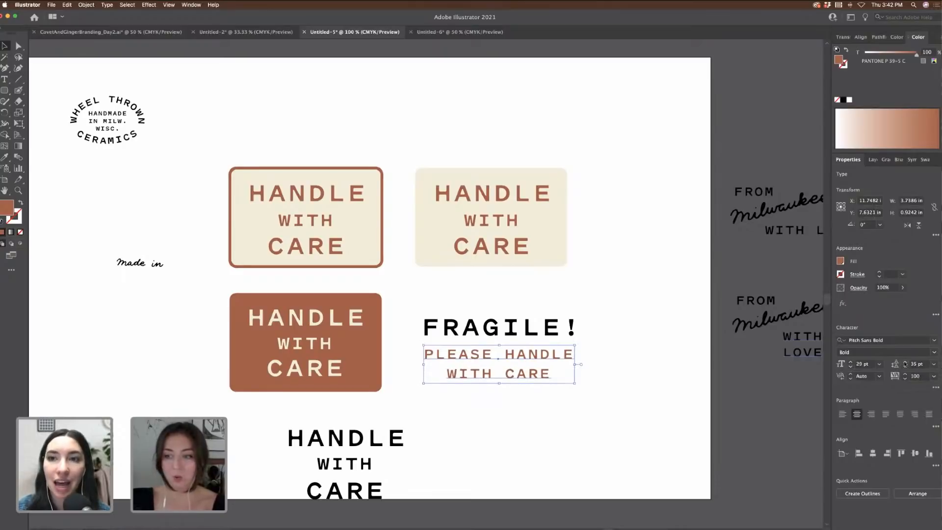
left_click(905, 362)
left_click(905, 362)
left_click(905, 362)
left_click(905, 361)
left_click(905, 362)
left_click(905, 361)
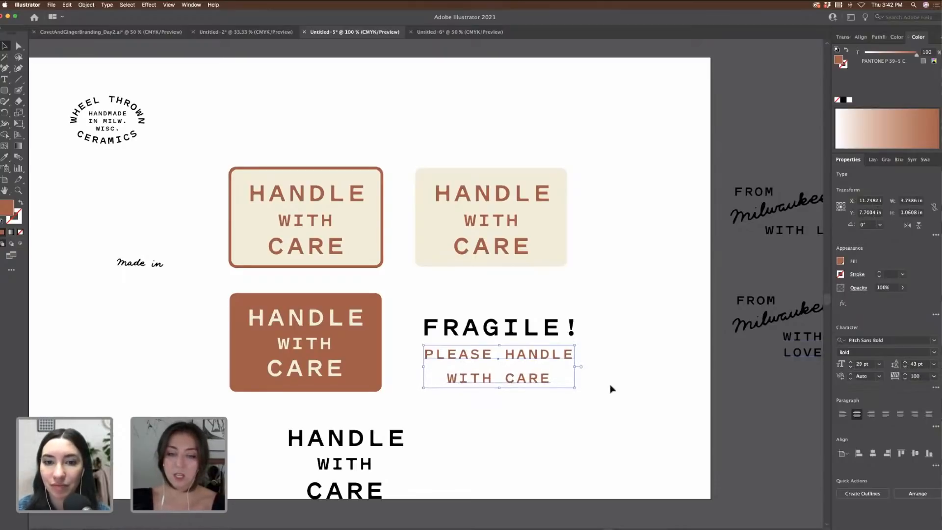
left_click(594, 373)
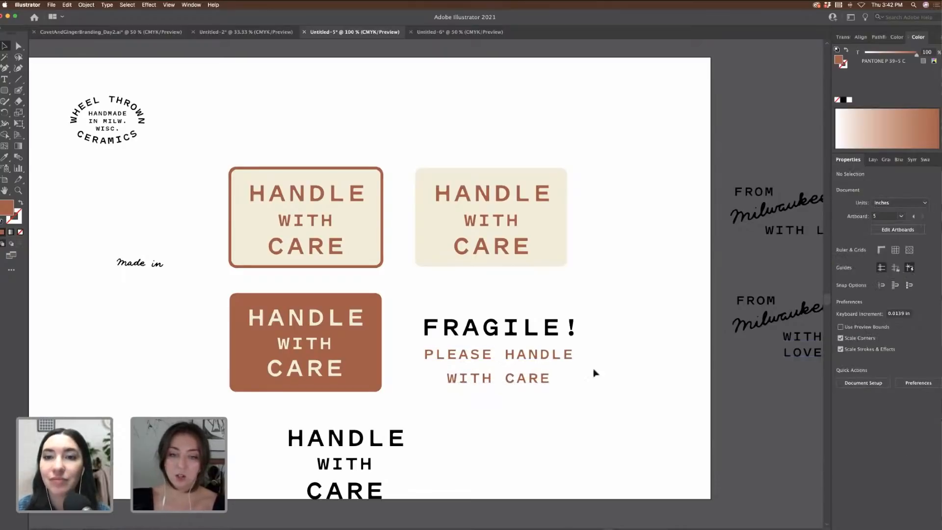
left_click(569, 356)
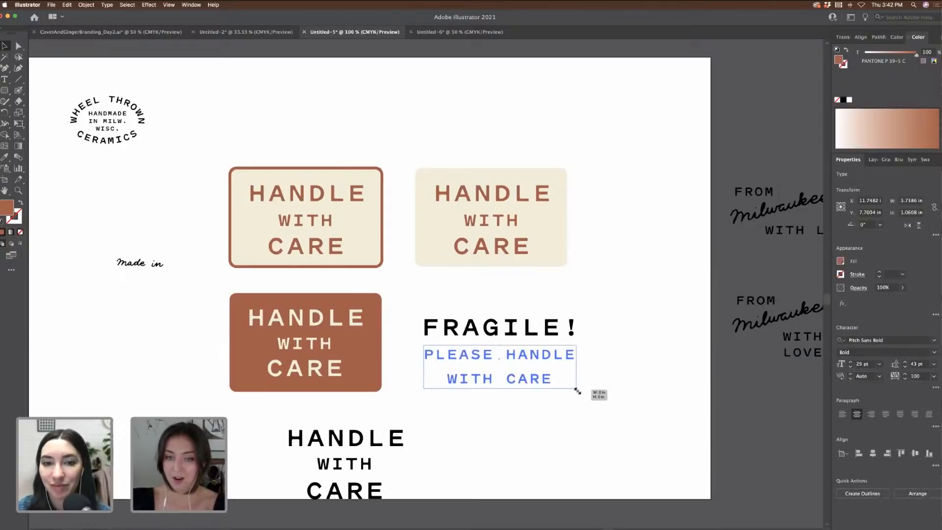
left_click(623, 412)
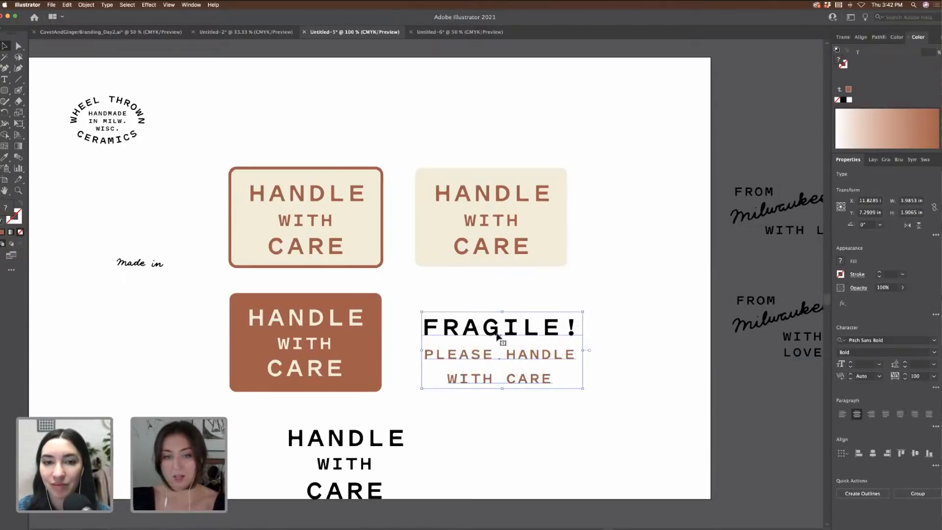
Step: Move the FRAGILE! block down and right, then eyedropper the label brown onto it
left_click_drag(503, 338, 551, 361)
key("i")
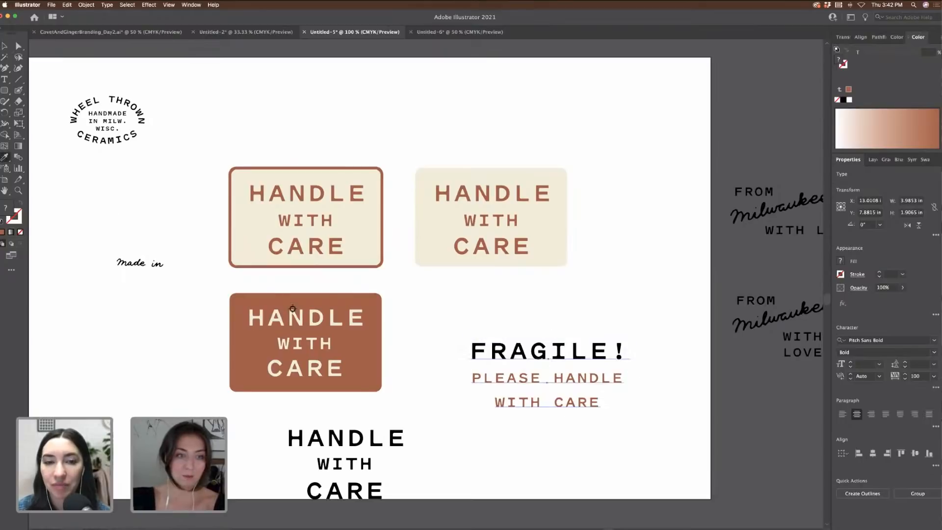
left_click(282, 303)
key("v")
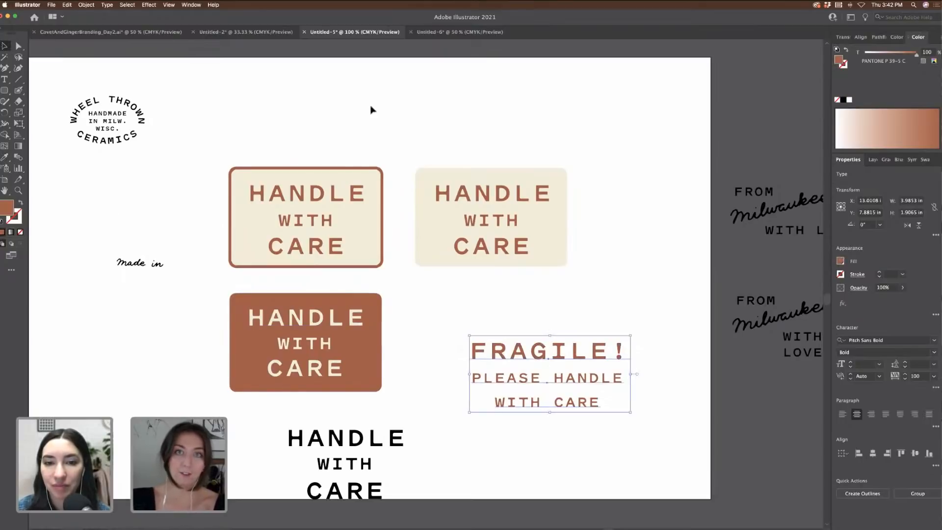
left_click(371, 108)
Step: Send the cream rectangle behind the FRAGILE text and resize it to about 4.59 × 2.37 in
left_click_drag(453, 175, 528, 335)
key("super+shift+bracketleft")
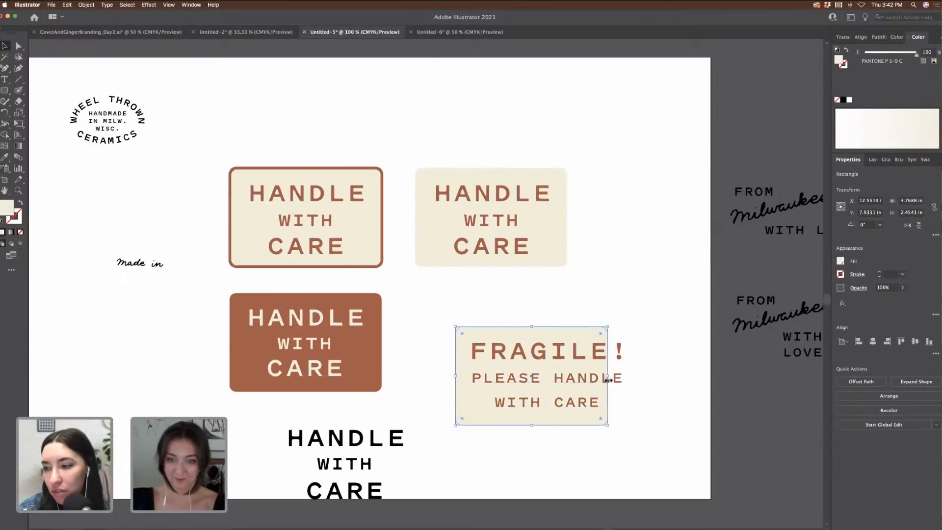
left_click_drag(607, 376, 645, 377)
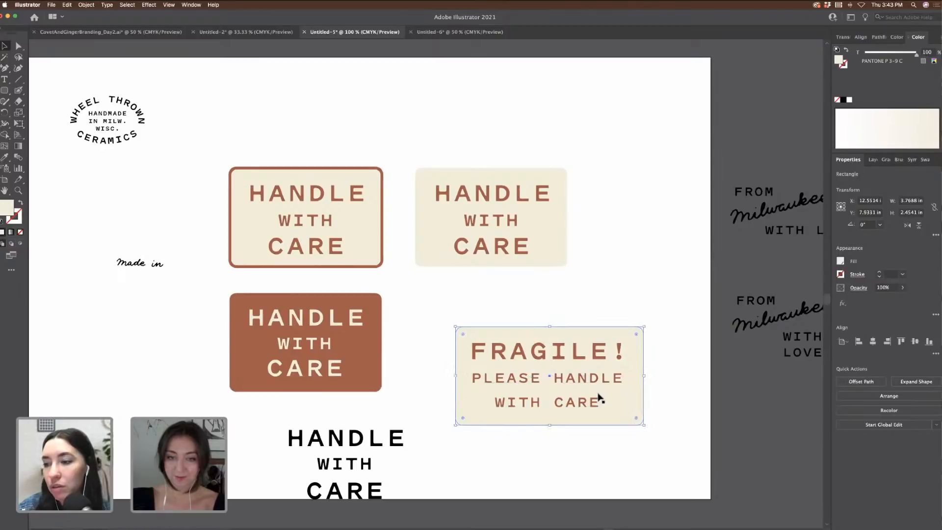
left_click_drag(551, 423, 551, 420)
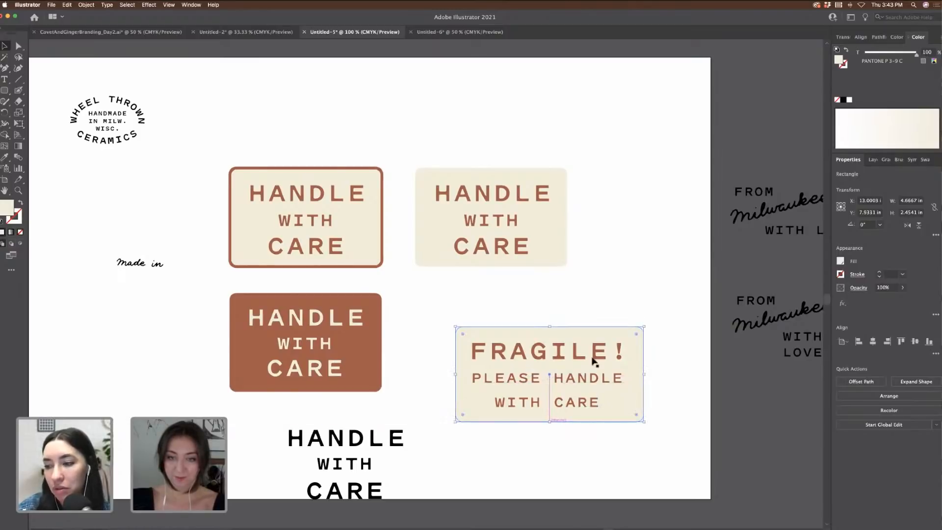
left_click_drag(620, 337, 623, 336)
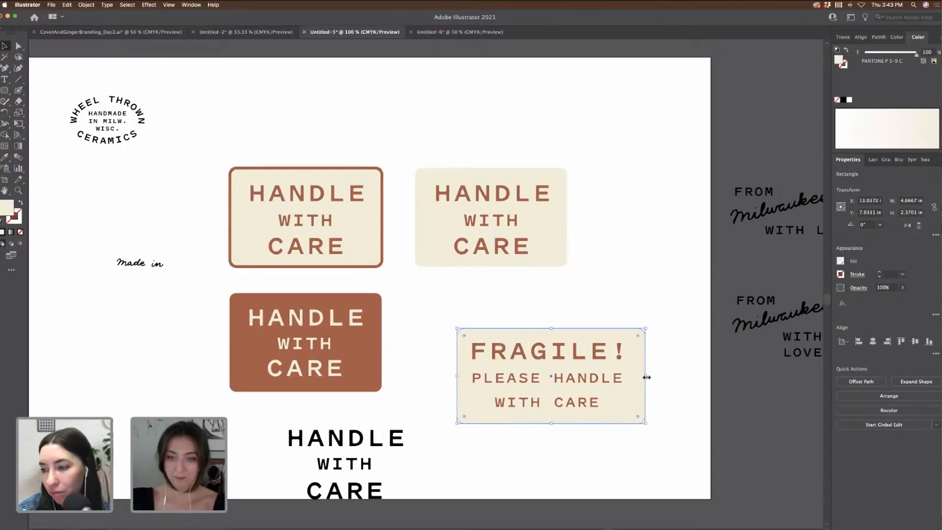
left_click_drag(647, 377, 643, 378)
left_click(623, 278)
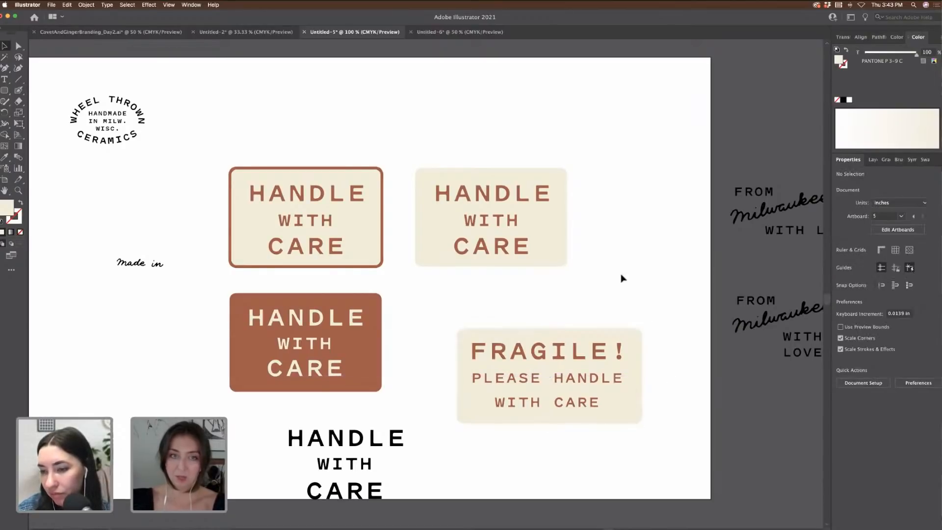
key("super+minus")
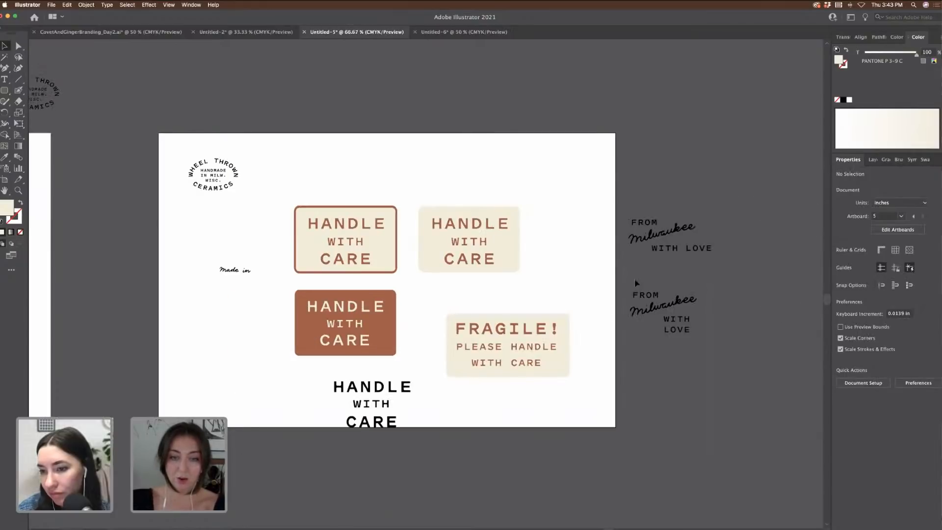
Step: Pan and zoom over to the business-card artboard with the illustrated pottery cards
left_click(567, 375)
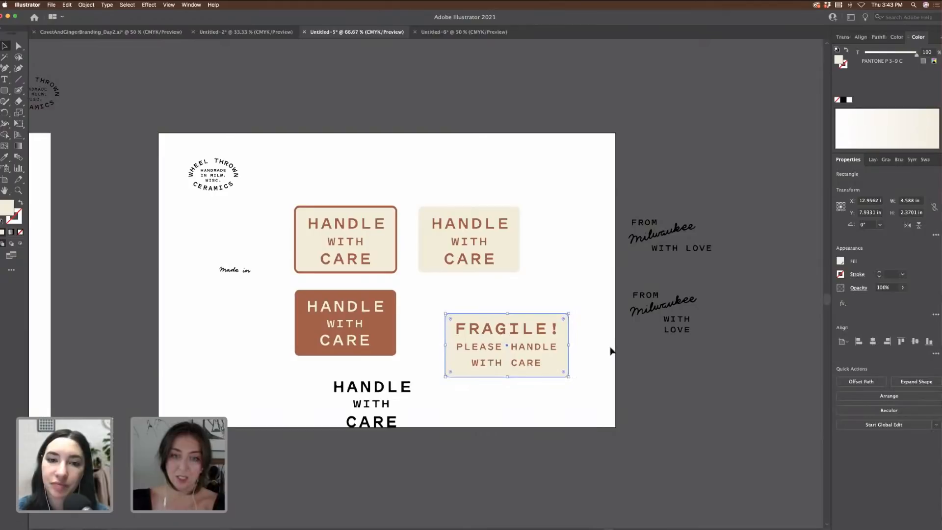
left_click(612, 363)
scroll(612, 364, "left", 5)
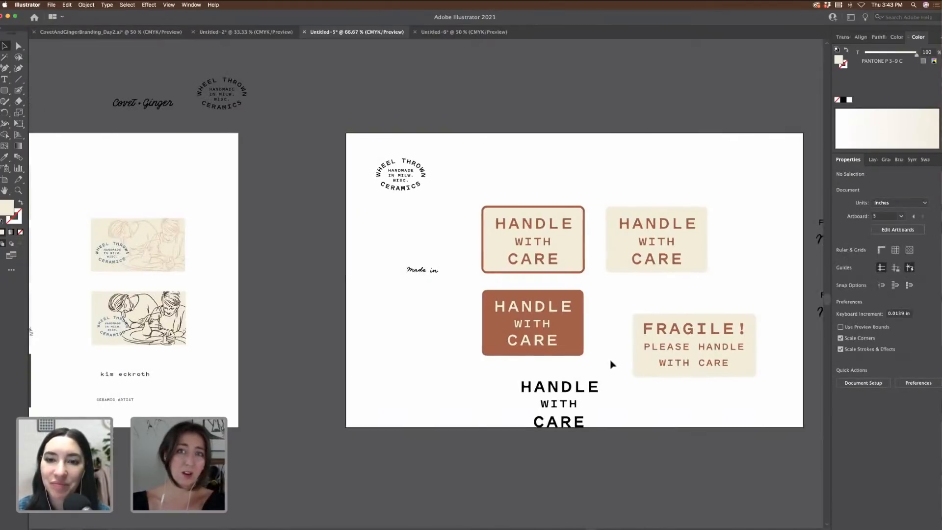
scroll(612, 364, "left", 3)
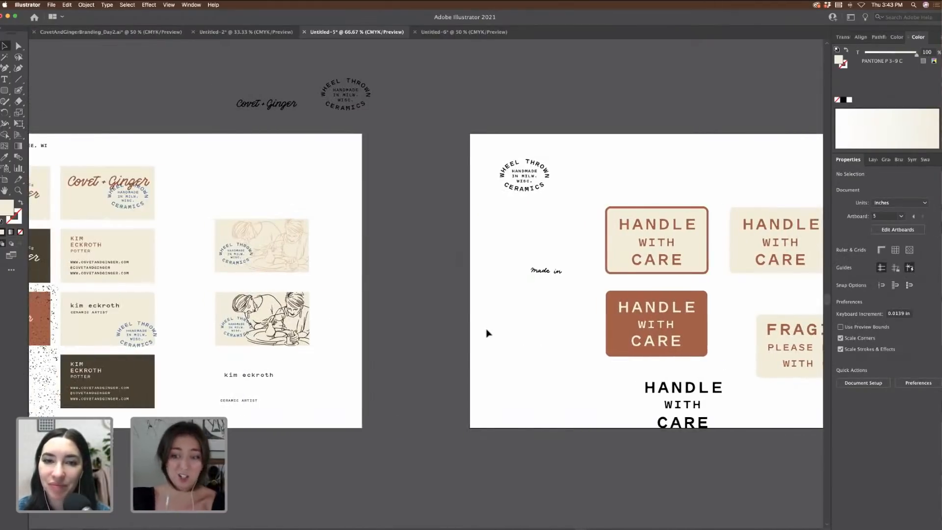
scroll(488, 333, "left", 2)
key("super+equal")
scroll(487, 334, "left", 2)
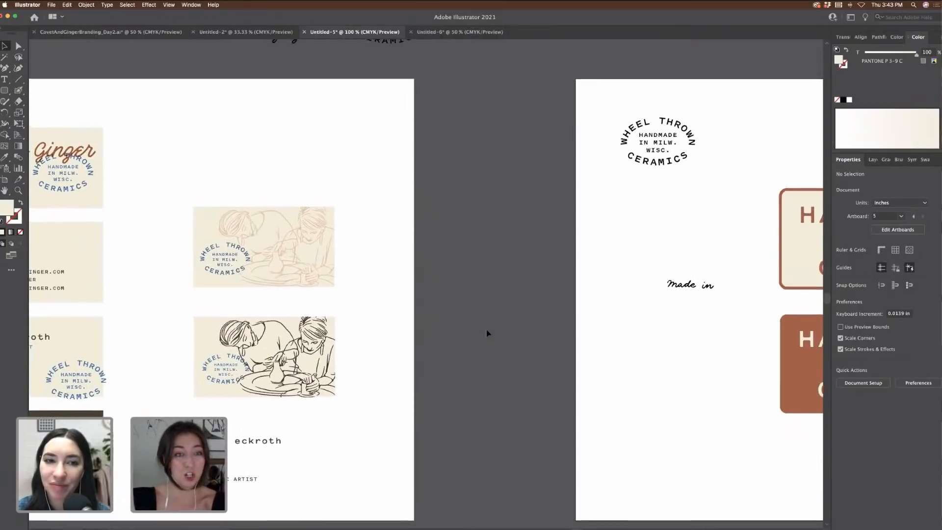
scroll(487, 334, "left", 2)
scroll(488, 334, "up", 1)
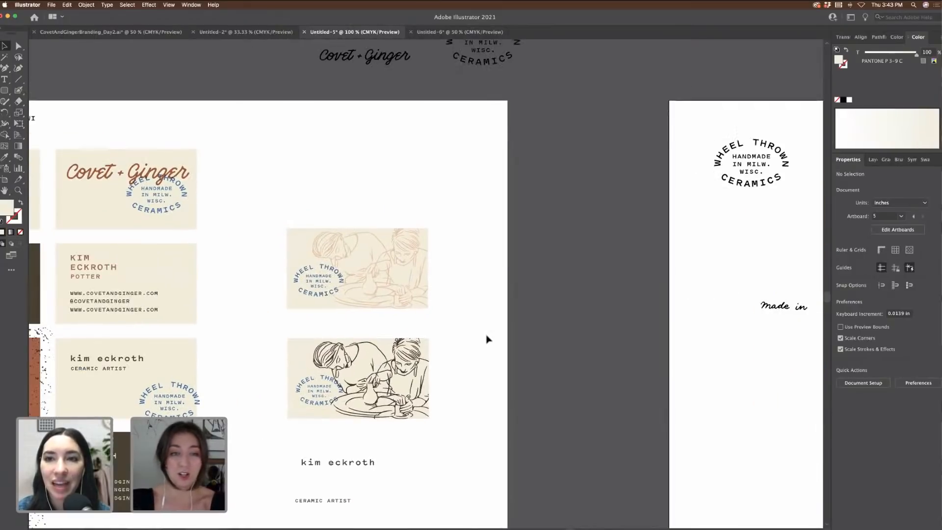
left_click(463, 311)
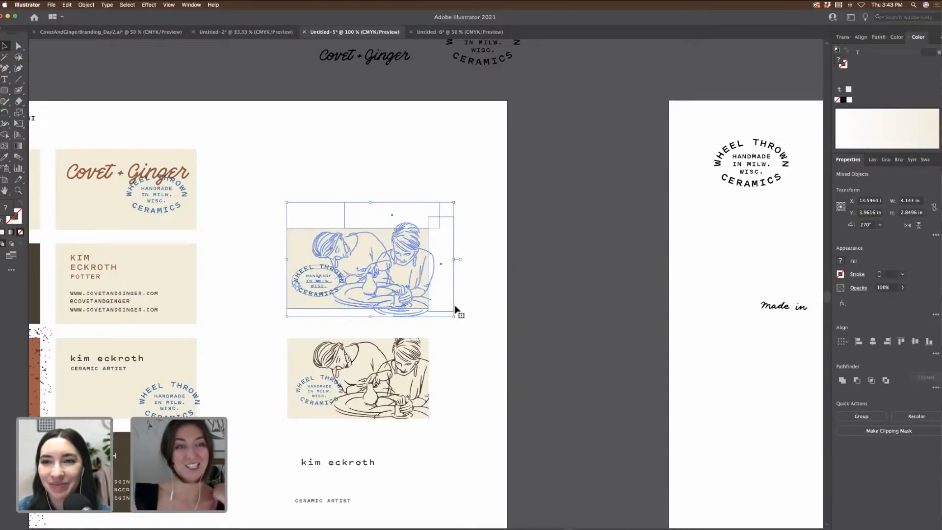
left_click(288, 184)
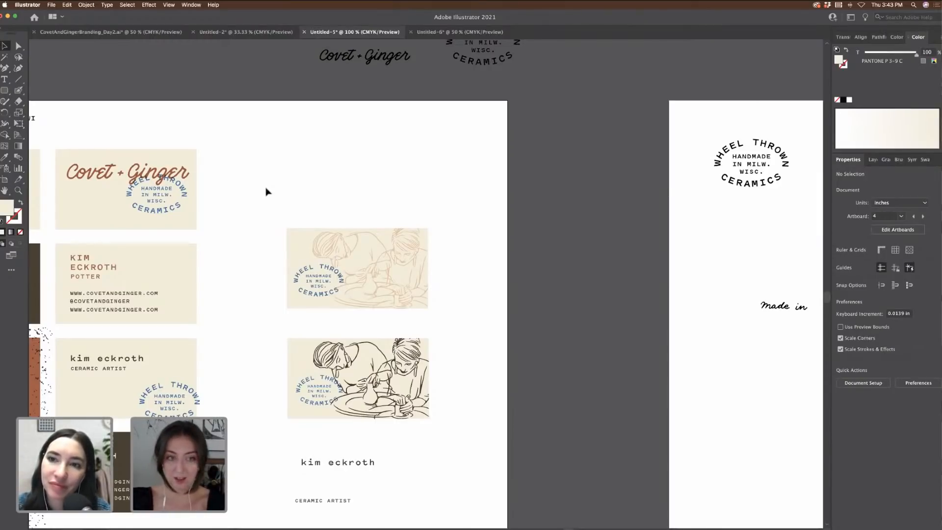
key("super+minus")
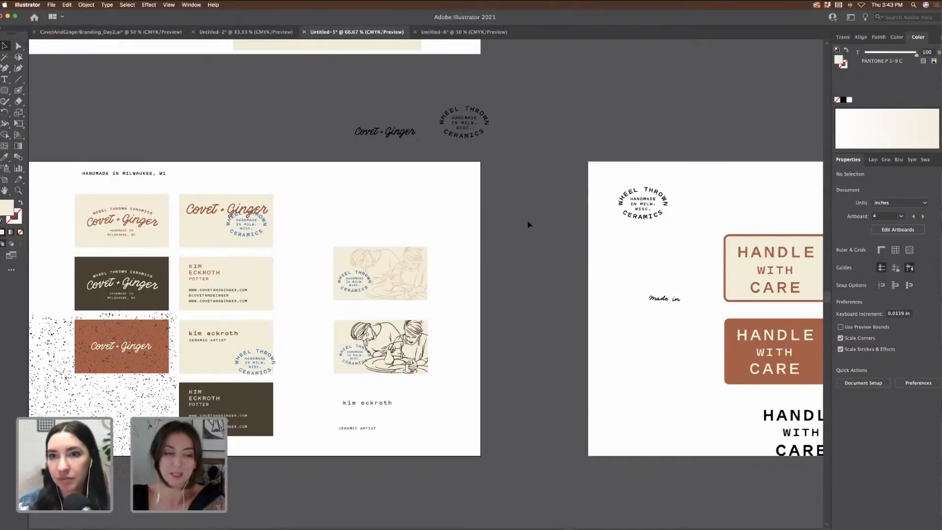
Step: Zoom to 100% and marquee-select every part of the top illustrated card
scroll(529, 225, "left", 2)
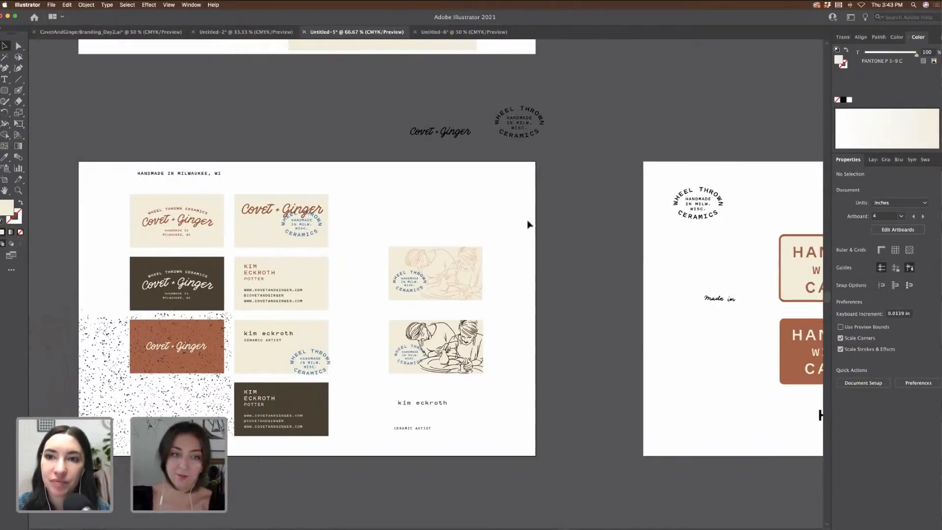
scroll(532, 228, "up", 2)
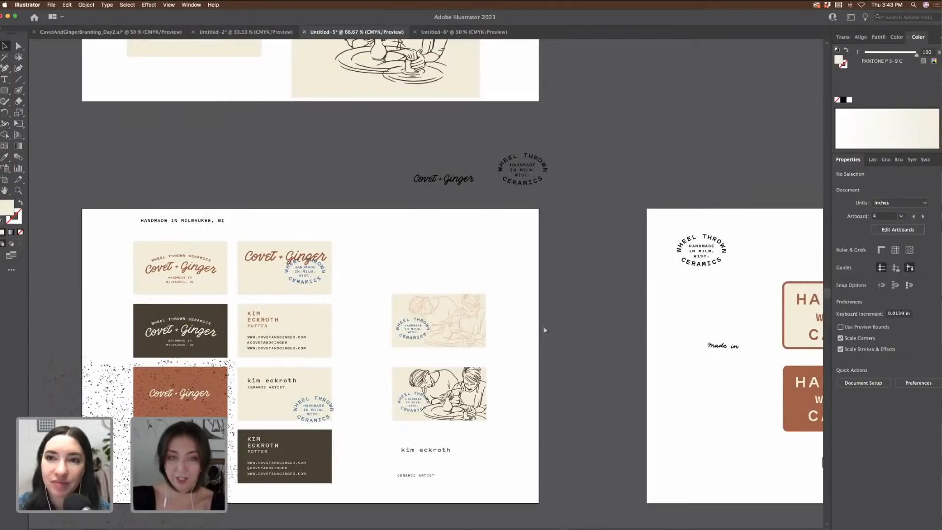
key("super+equal")
scroll(546, 330, "down", 1)
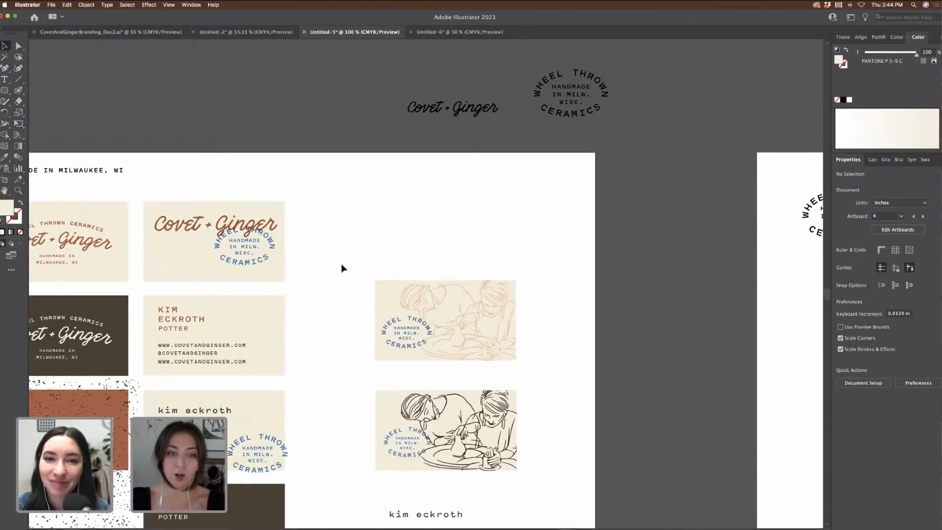
mouse_move(342, 265)
left_mouse_down()
mouse_move(509, 340)
mouse_move(542, 371)
left_mouse_up()
scroll(542, 366, "down", 1)
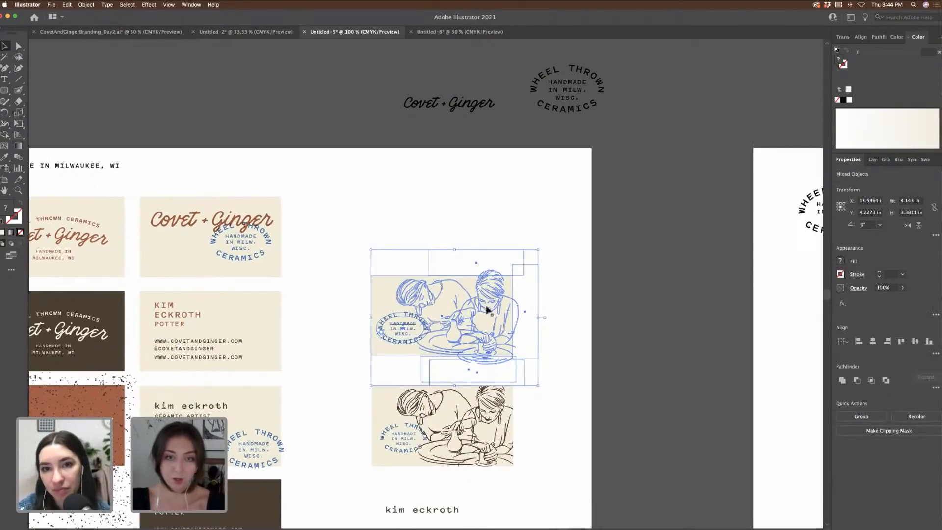
Step: Duplicate the illustrated card upward and delete the stray white rectangles around it
left_click_drag(488, 342, 487, 228)
left_click(675, 251)
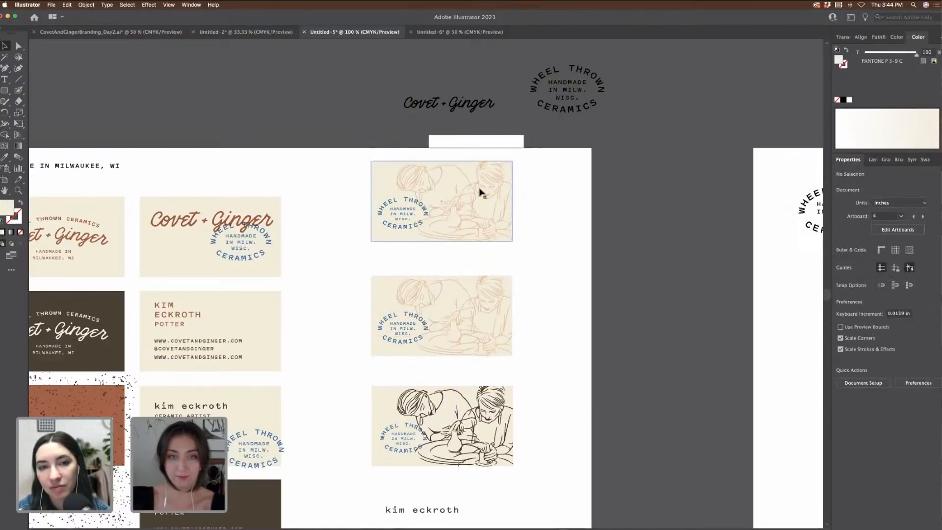
left_click(488, 139)
key("Delete")
left_click(537, 235)
key("Delete")
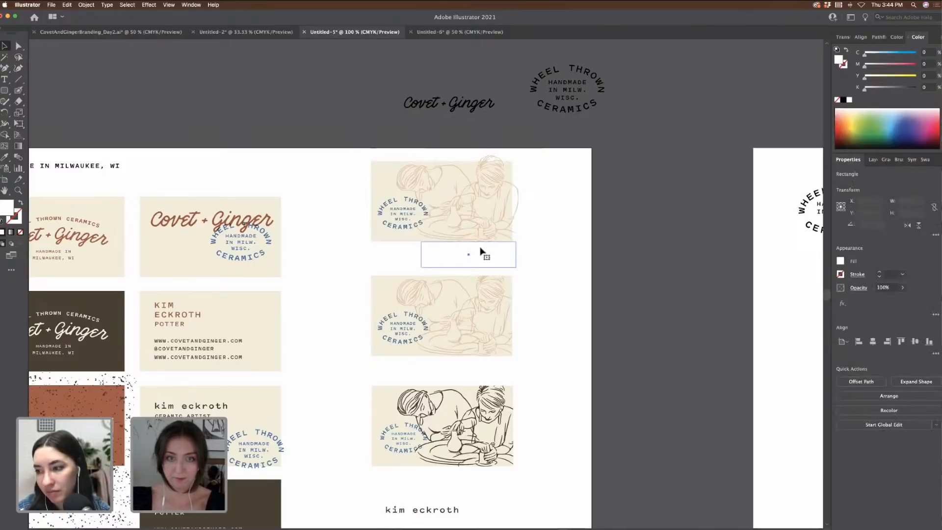
Step: Remove the copy's line drawing, delete the logo-only copy, and pan back to the labels
scroll(642, 248, "left", 5)
scroll(641, 248, "down", 4)
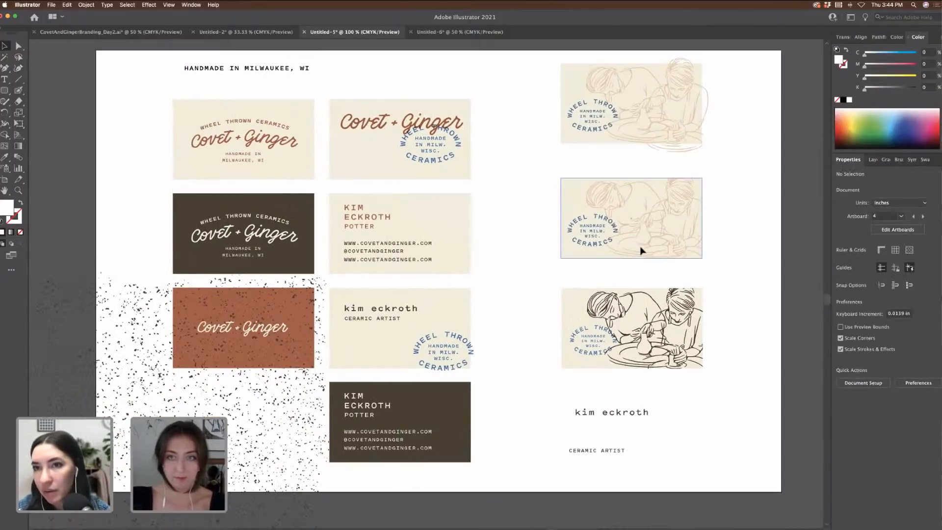
scroll(641, 248, "up", 3)
key("super+plus")
scroll(665, 210, "right", 4)
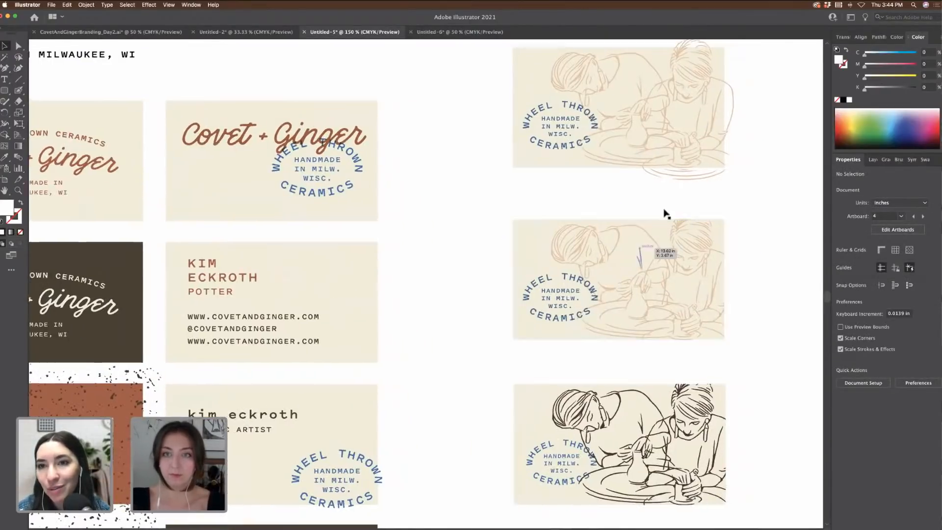
scroll(606, 160, "up", 3)
left_click(552, 174)
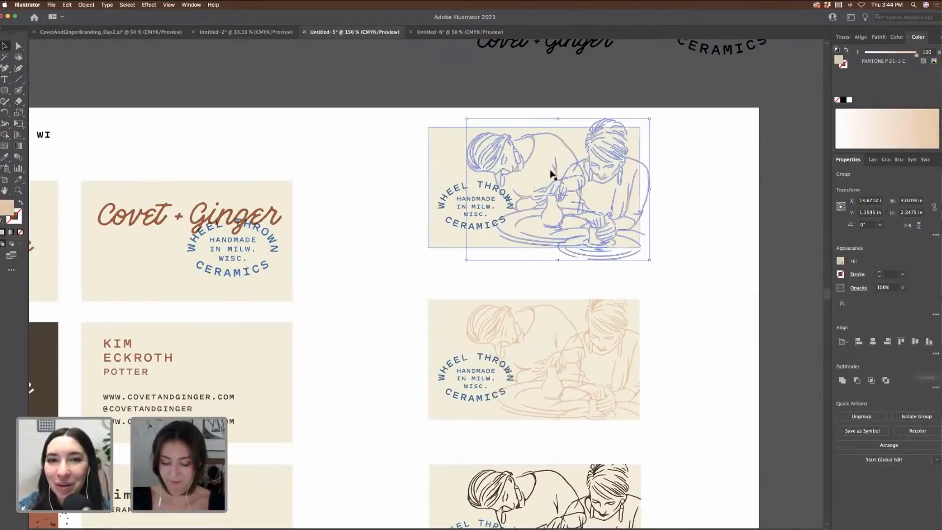
key("Delete")
key("super+minus")
key("super+minus")
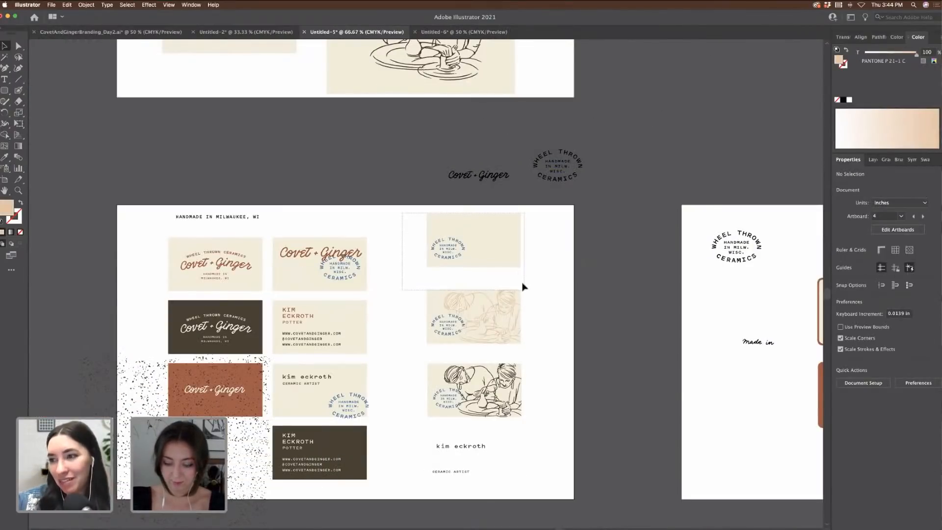
left_click(517, 269)
key("Delete")
scroll(515, 269, "right", 5)
scroll(516, 269, "right", 8)
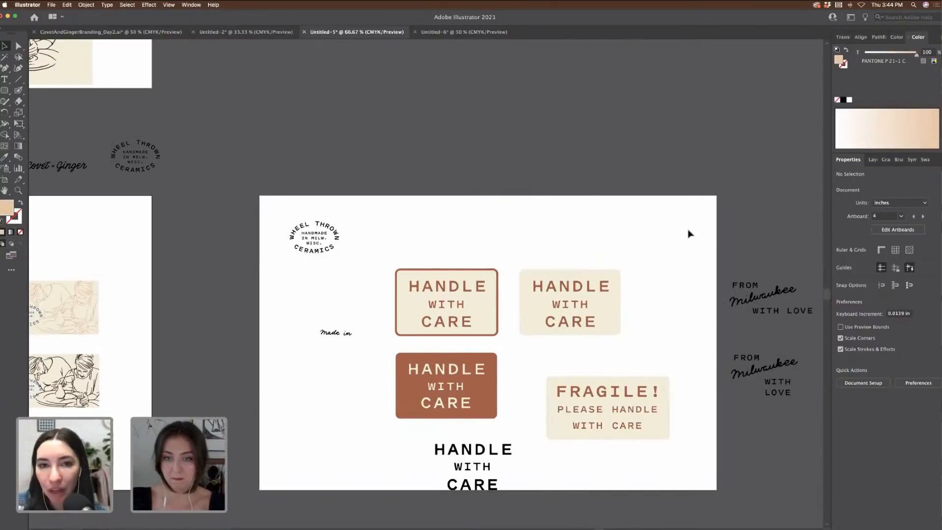
scroll(687, 234, "right", 3)
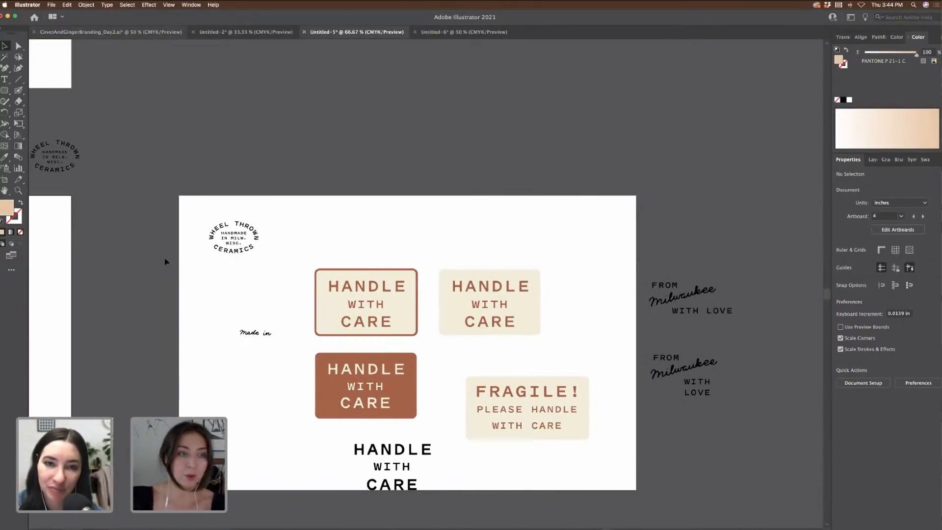
left_click(52, 5)
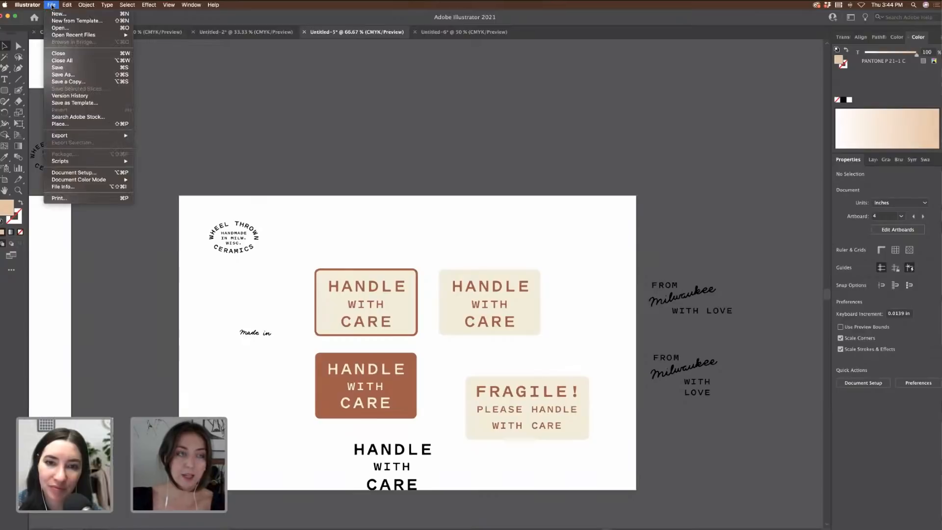
mouse_move(98, 36)
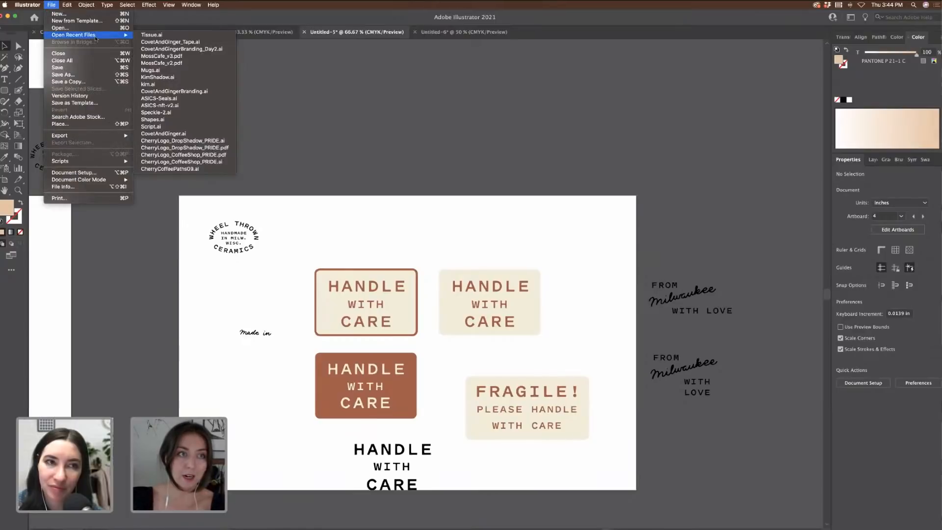
left_click(177, 42)
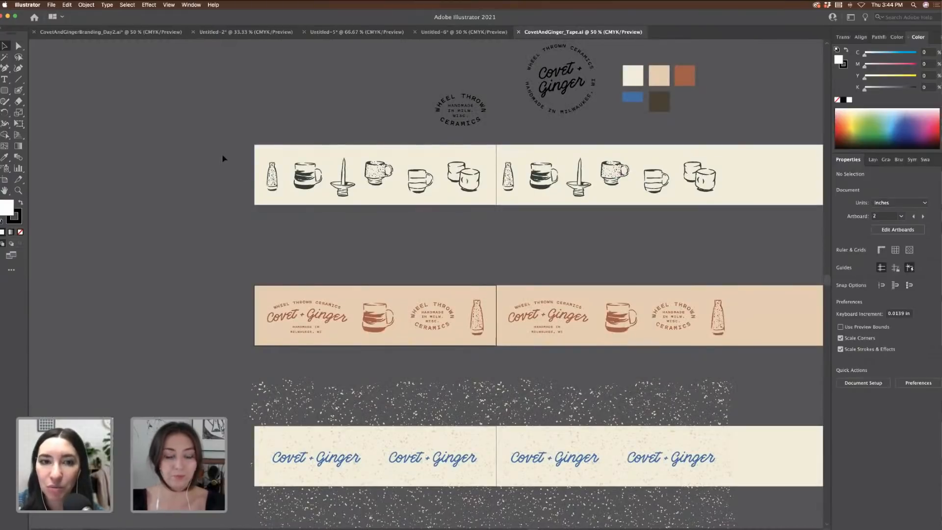
left_click(52, 5)
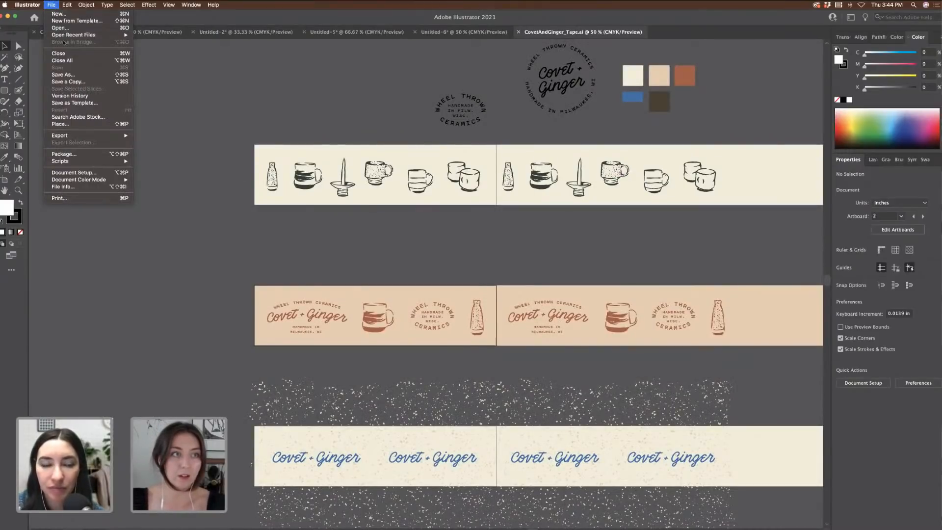
left_click(213, 126)
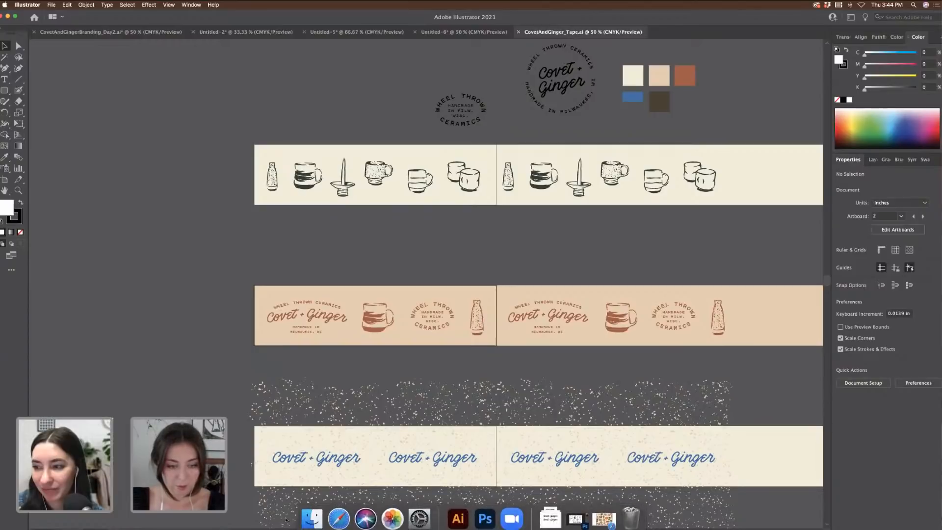
Step: Open Desktop > Covet And Ginger in Finder and preview the paper texture photo
left_click(311, 513)
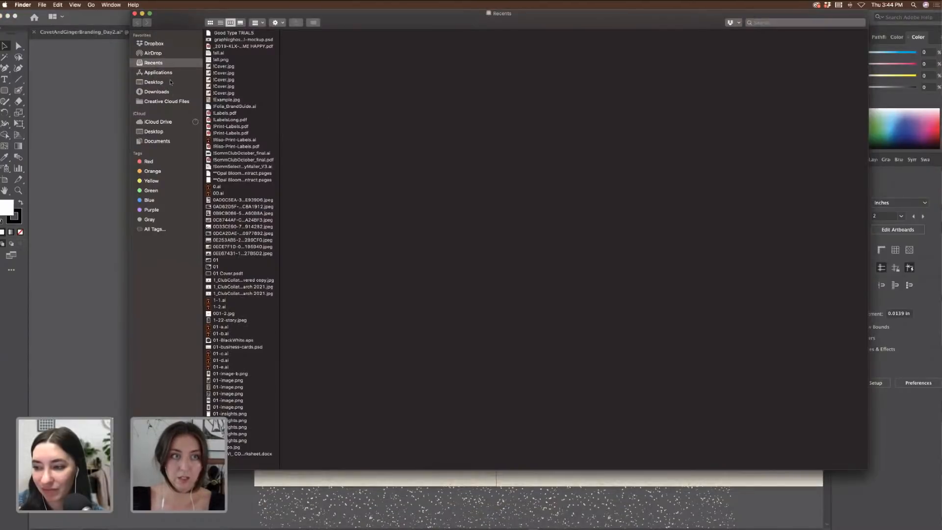
left_click(155, 82)
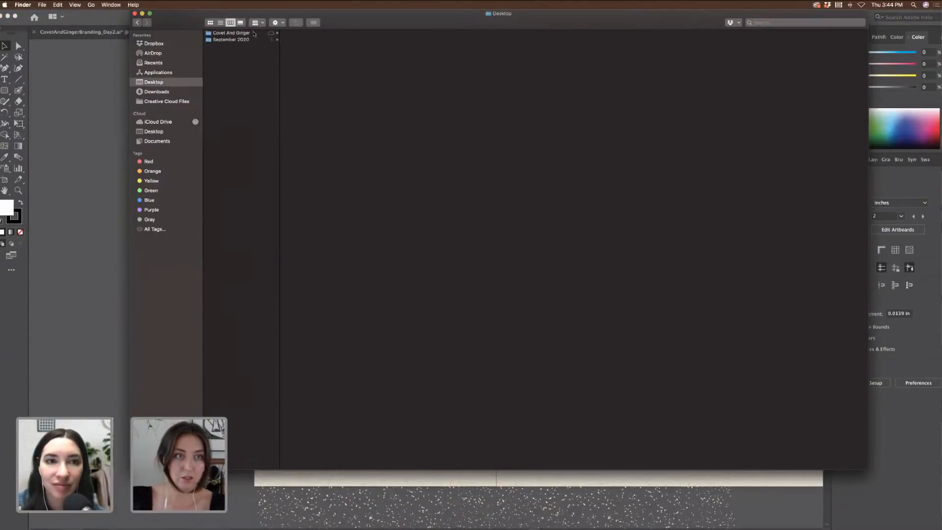
left_click(255, 34)
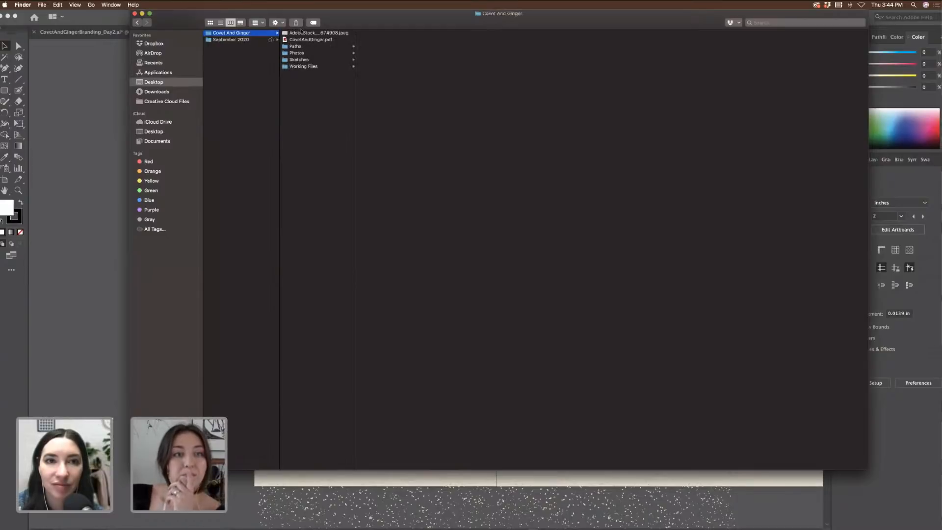
left_click(301, 32)
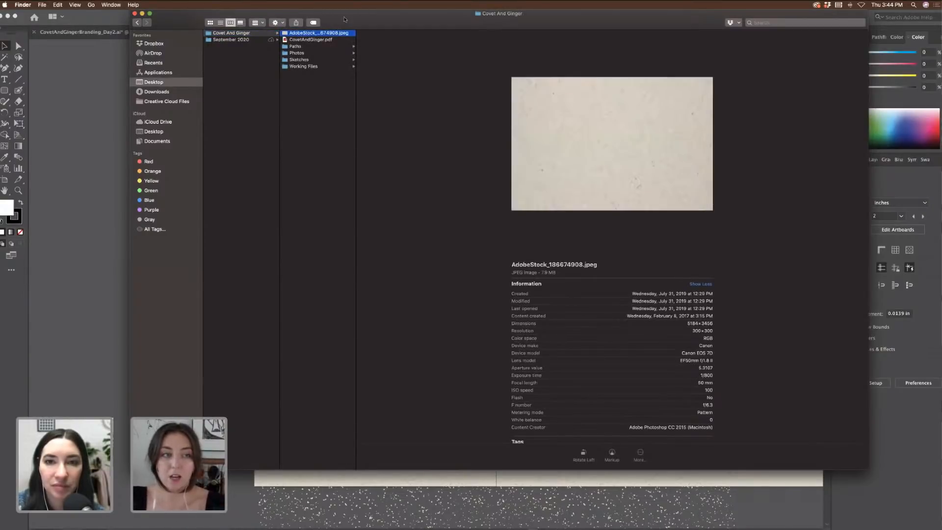
left_click_drag(345, 20, 411, 111)
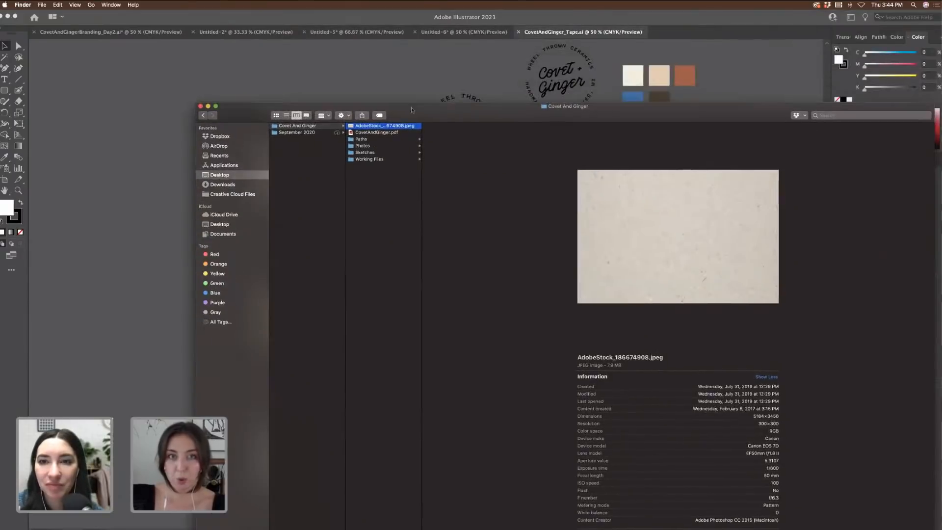
Step: Line up Finder with the Untitled-5 document and pick up the AdobeStock paper-texture JPEG
left_click(480, 34)
left_click(480, 34)
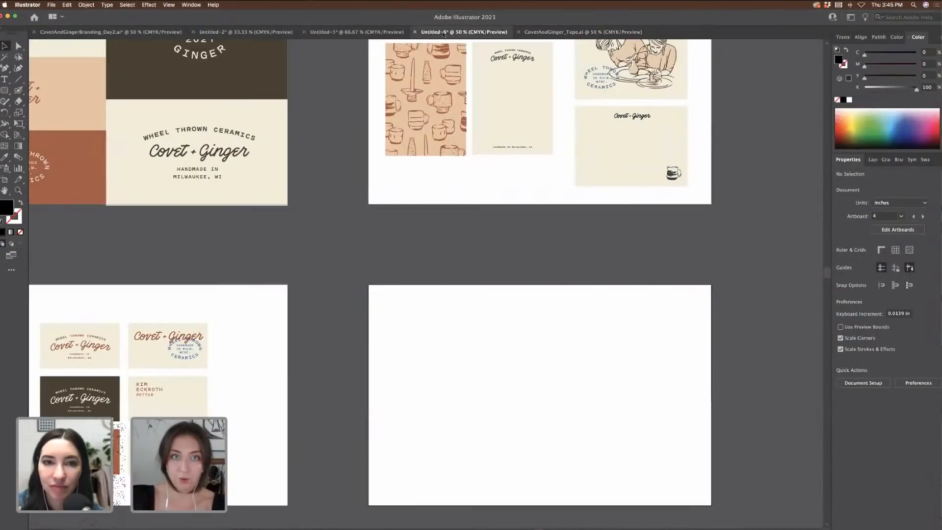
key("ctrl+Up")
left_click(661, 218)
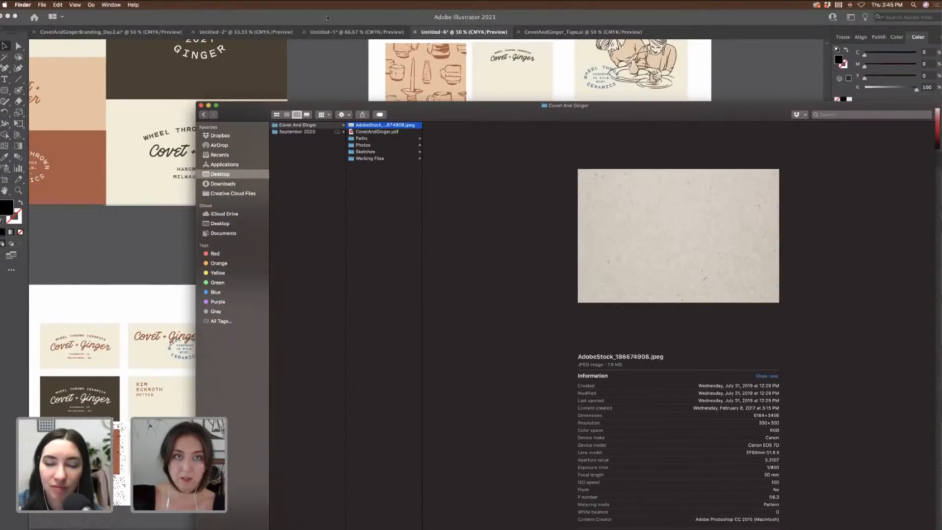
left_click(356, 33)
left_click(356, 33)
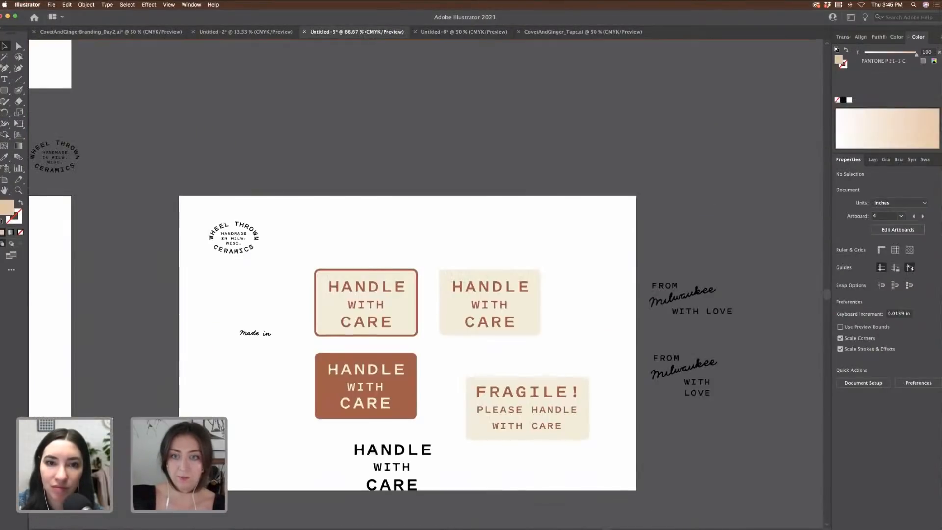
key("ctrl+Up")
left_click(700, 202)
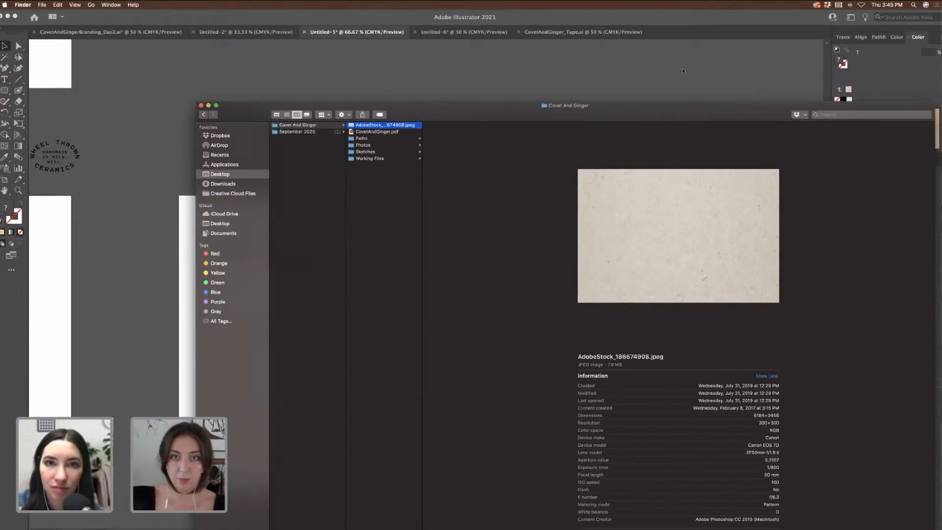
left_click(693, 76)
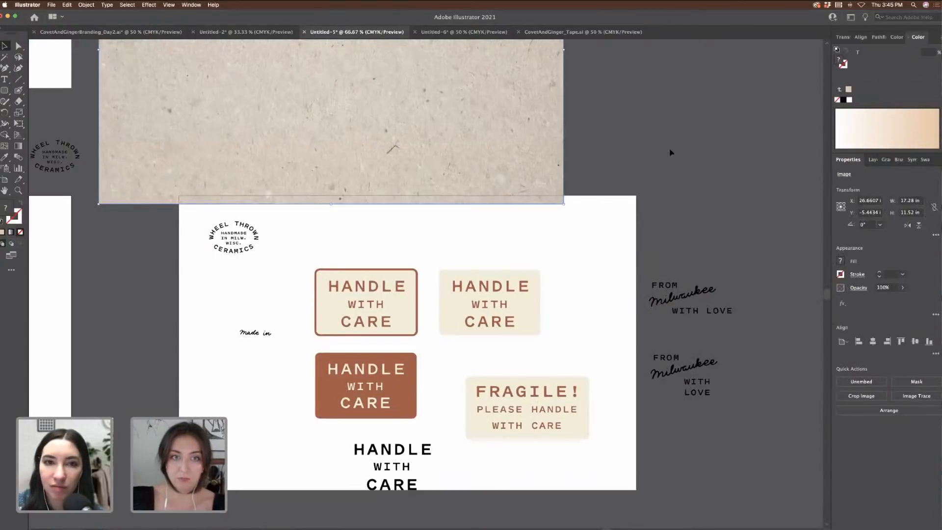
Step: Move the paper texture down and right, with both Milwaukee lockups above the artboard
left_click_drag(459, 158, 588, 162)
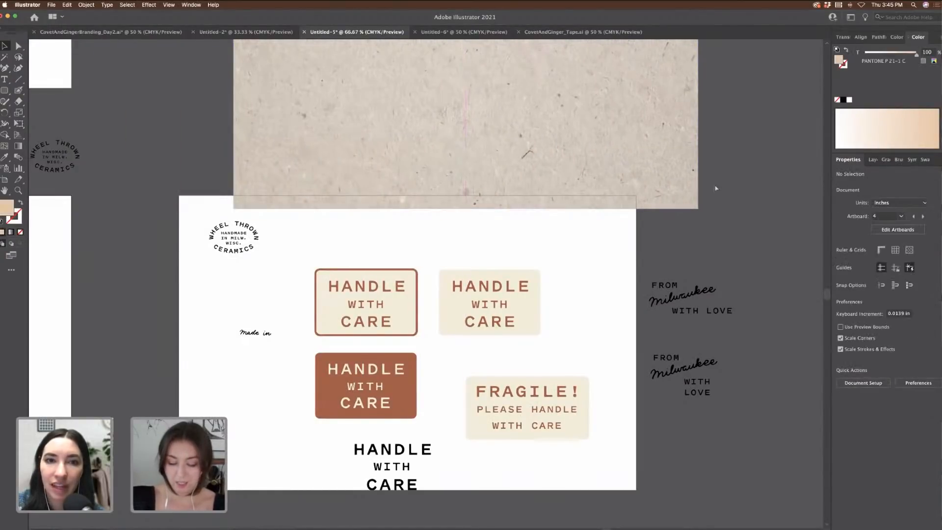
key("super+minus")
left_click_drag(549, 232, 747, 288)
scroll(540, 227, "right", 3)
scroll(506, 228, "right", 1)
left_click_drag(491, 224, 646, 293)
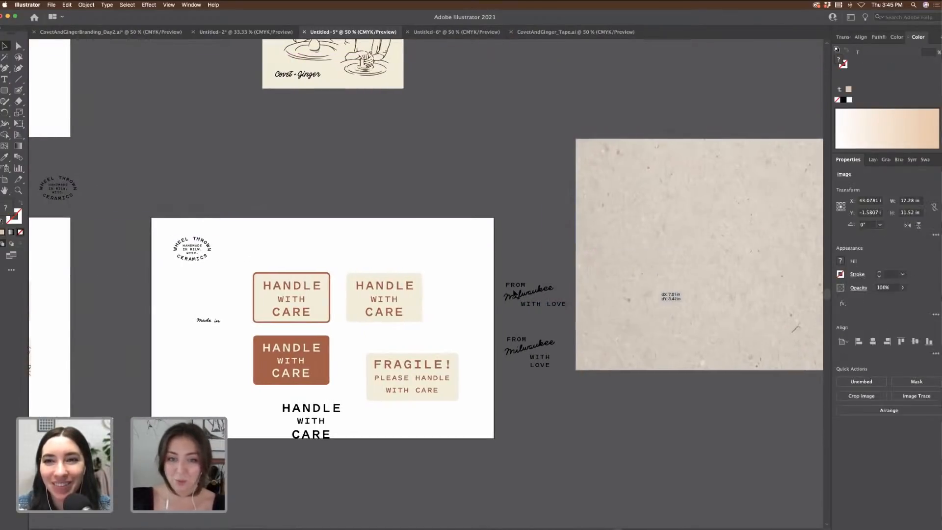
left_click_drag(501, 270, 494, 149)
left_click_drag(656, 226, 591, 293)
left_click(593, 161)
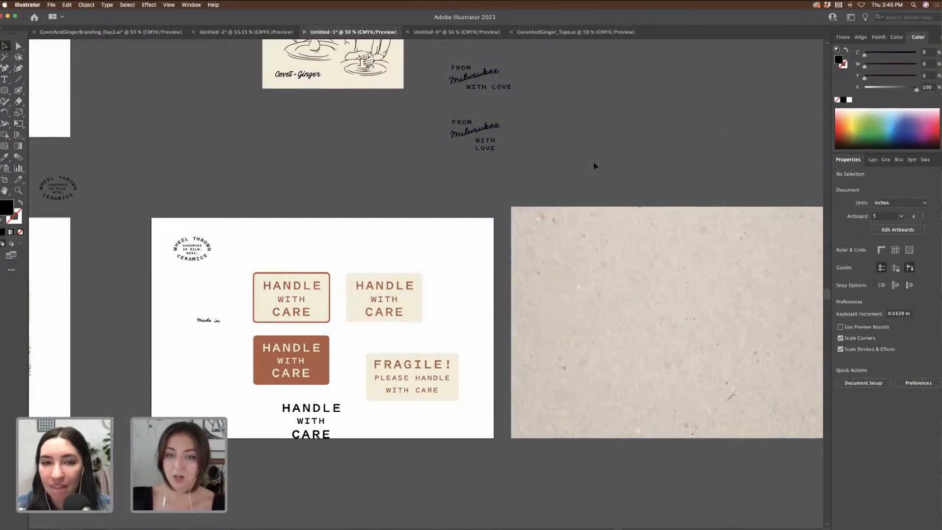
scroll(594, 161, "right", 3)
key("super+equal")
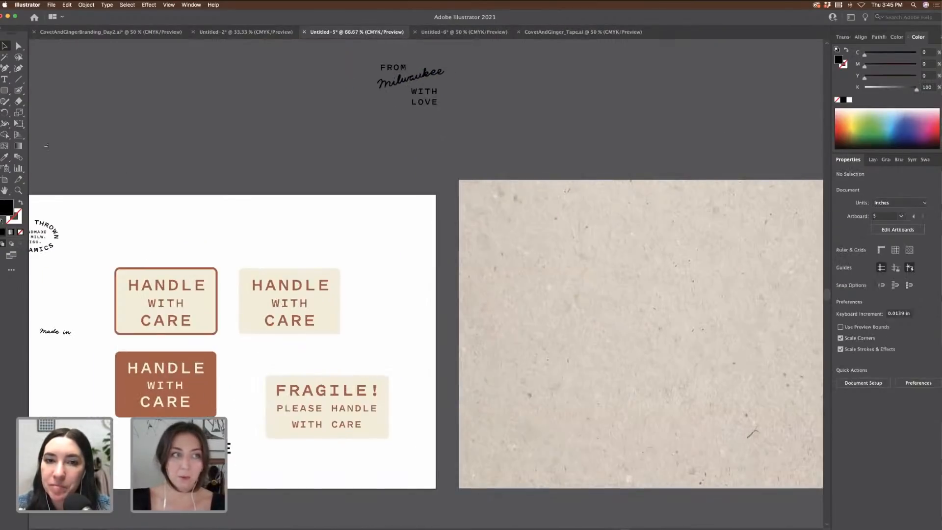
Step: Draw a rectangle over the texture's left half and fill it peach
left_click(4, 91)
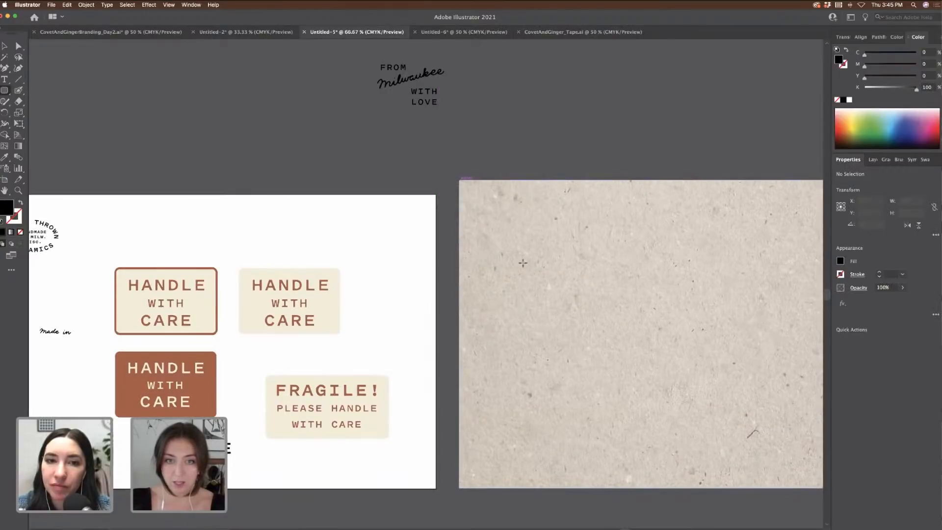
left_click_drag(459, 181, 659, 489)
key("v")
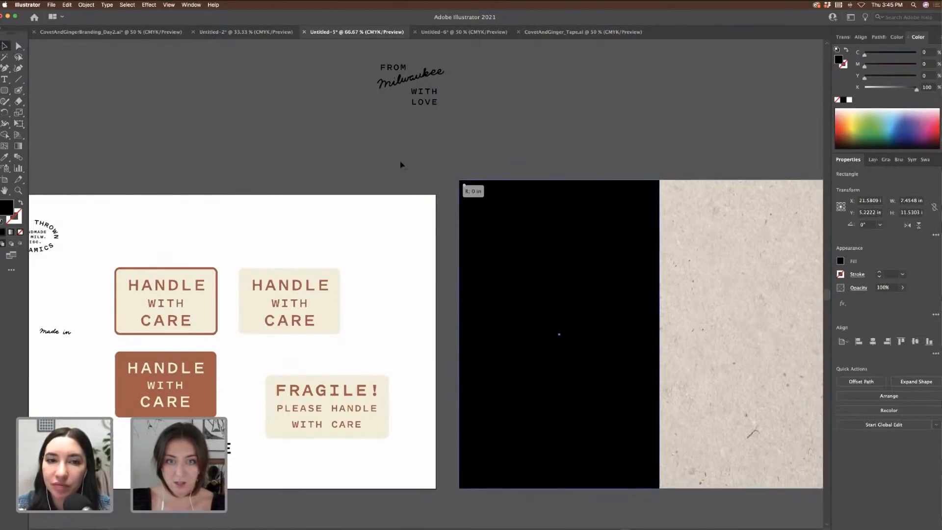
left_click(845, 111)
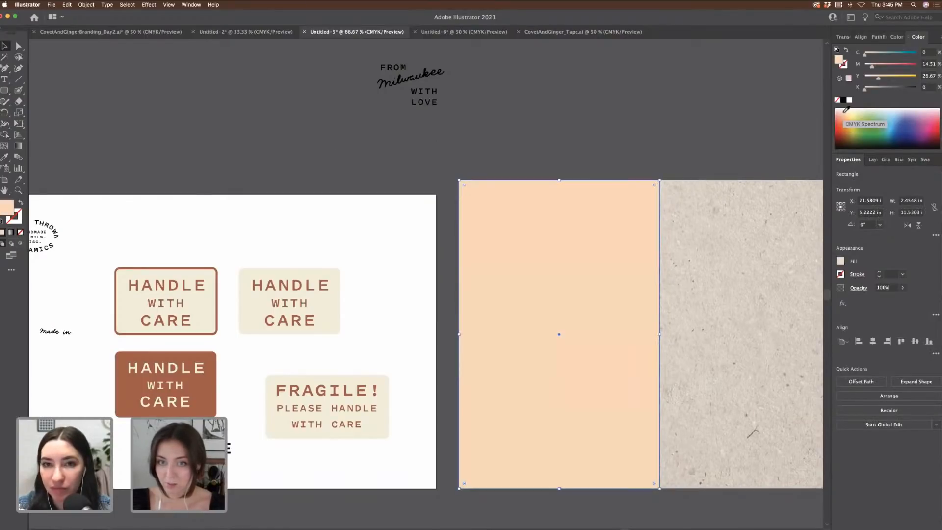
left_click(846, 111)
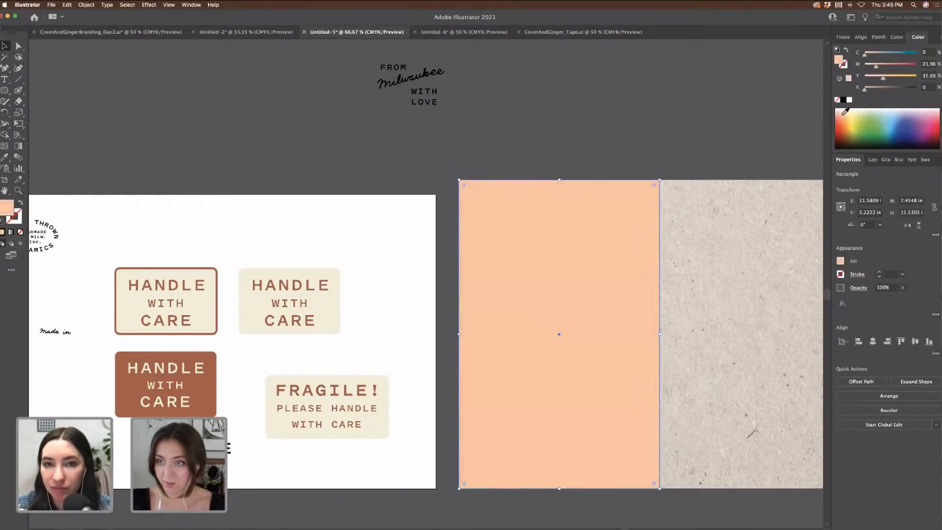
left_click(842, 110)
Step: Set the rectangle to Multiply and shift its fill to kraft brown C0 M15 Y34 K18
left_click(859, 287)
left_click(783, 304)
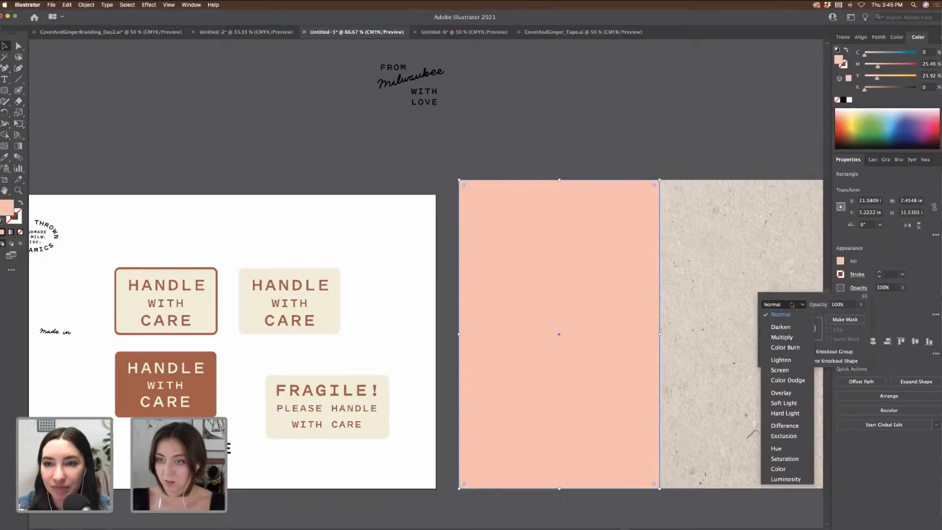
left_click(785, 339)
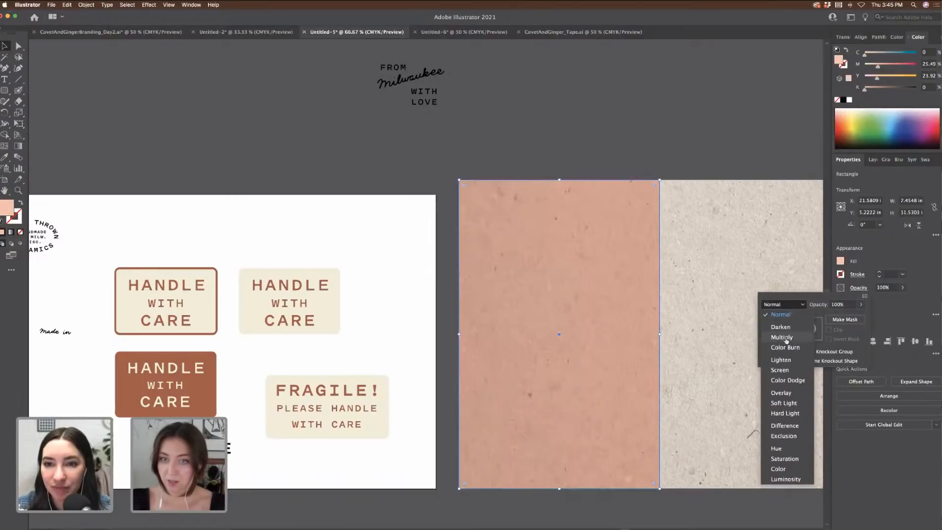
left_click(879, 79)
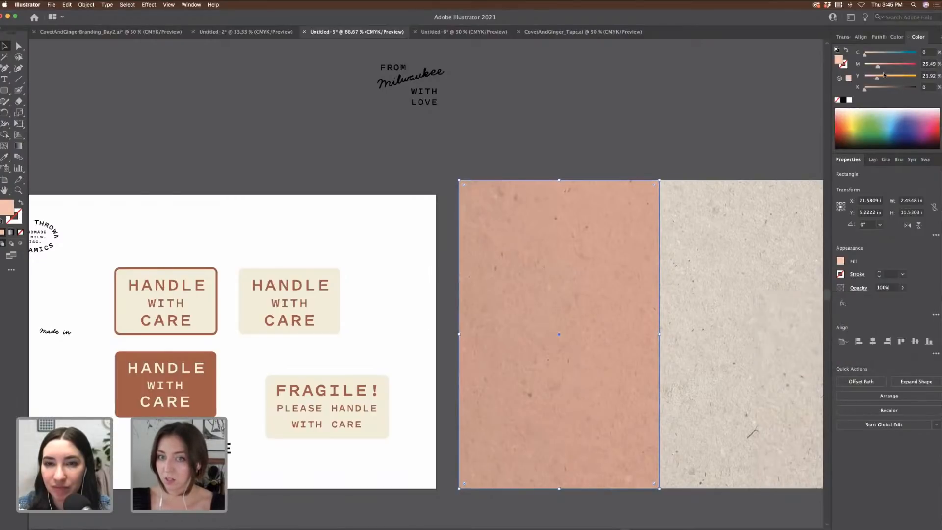
mouse_move(880, 78)
left_mouse_down()
mouse_move(871, 90)
mouse_move(874, 69)
left_mouse_up()
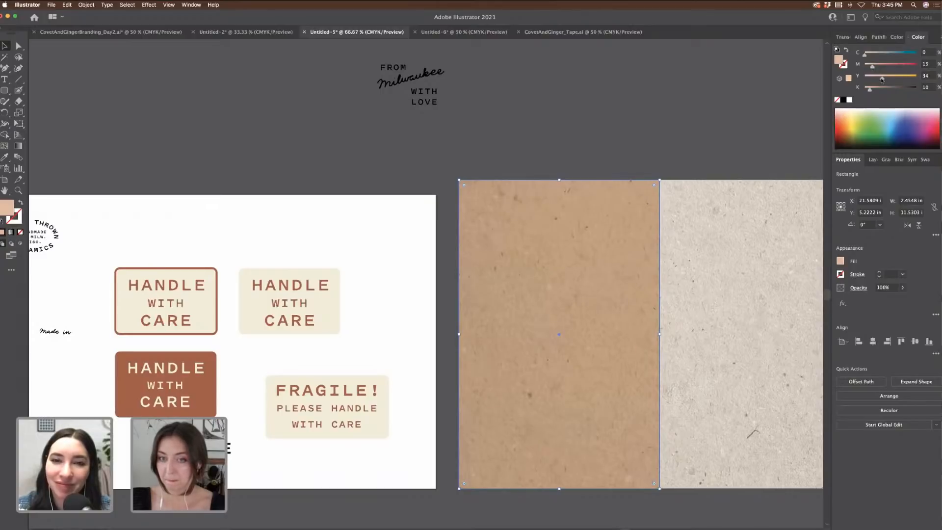
left_click(874, 91)
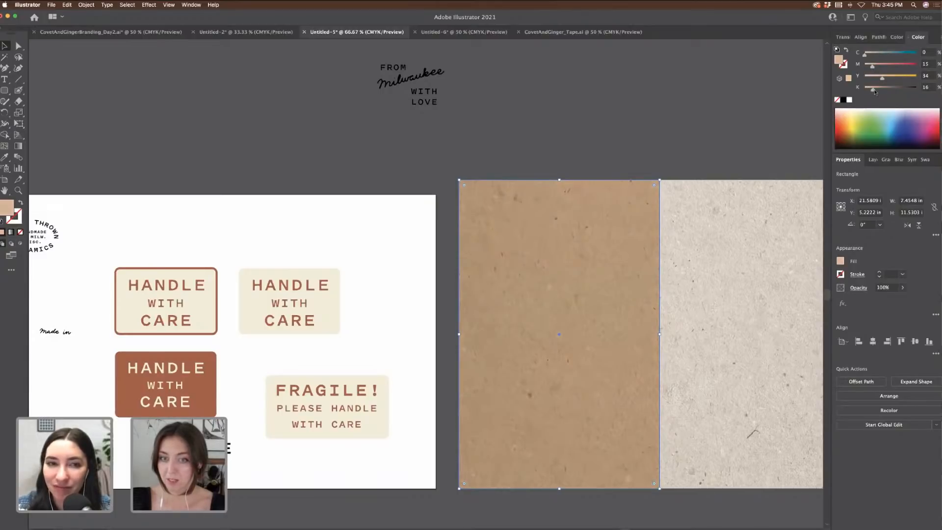
left_click(624, 126)
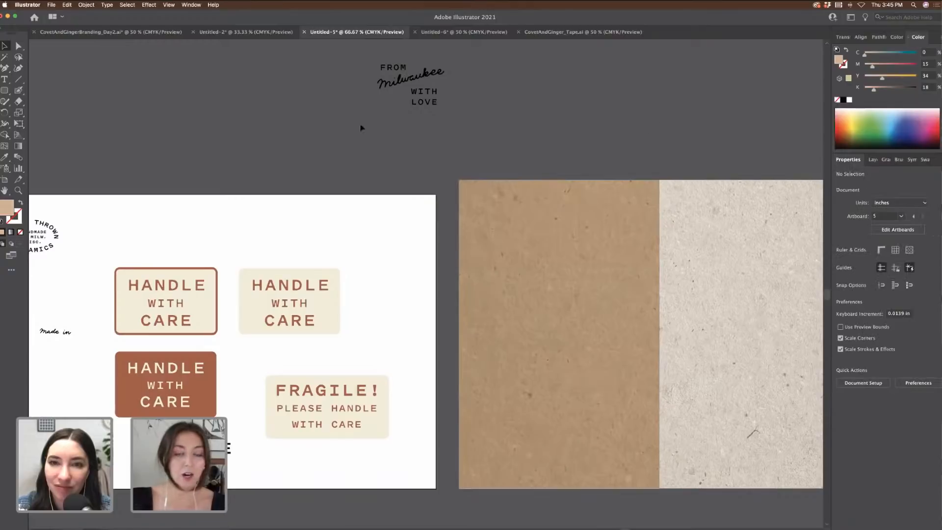
left_click(126, 35)
Step: Select the top-right Covet + Ginger badge logo in the branding file
scroll(441, 171, "left", 3)
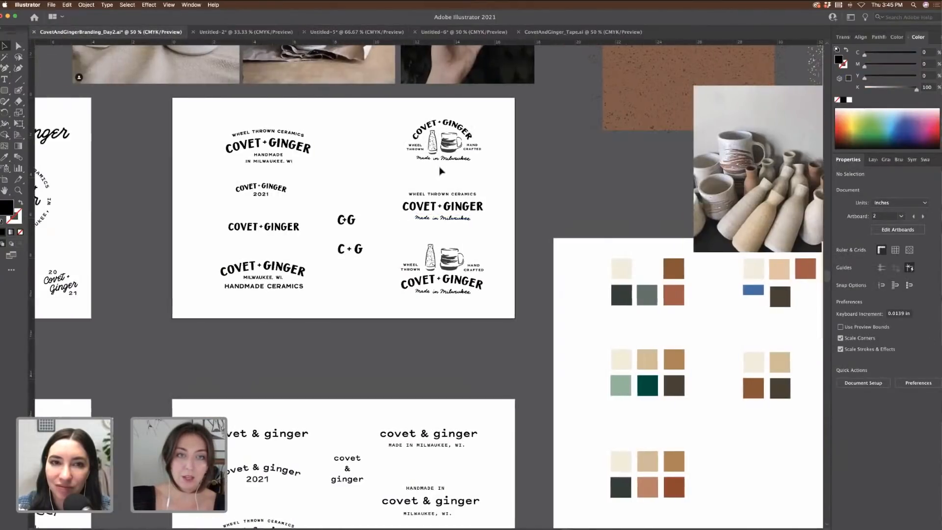
left_click_drag(389, 118, 495, 170)
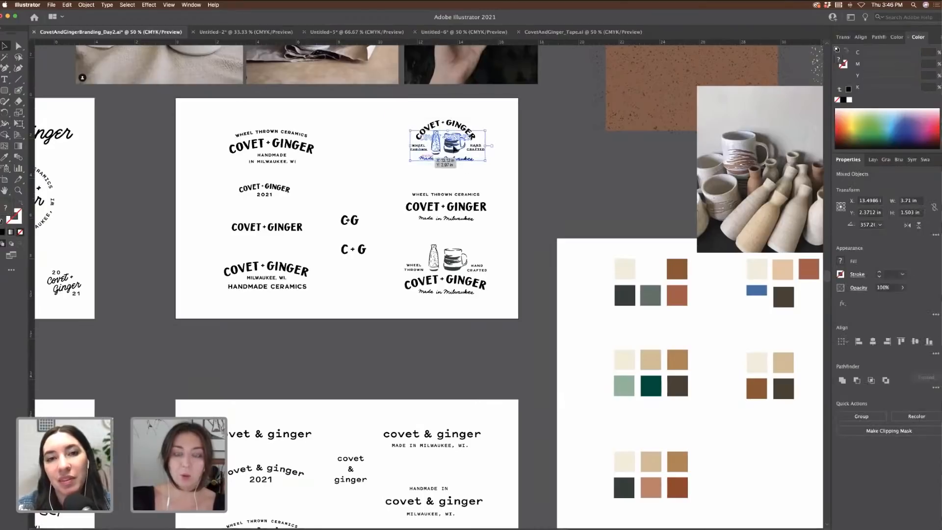
left_click_drag(435, 158, 437, 288)
key("super+equal")
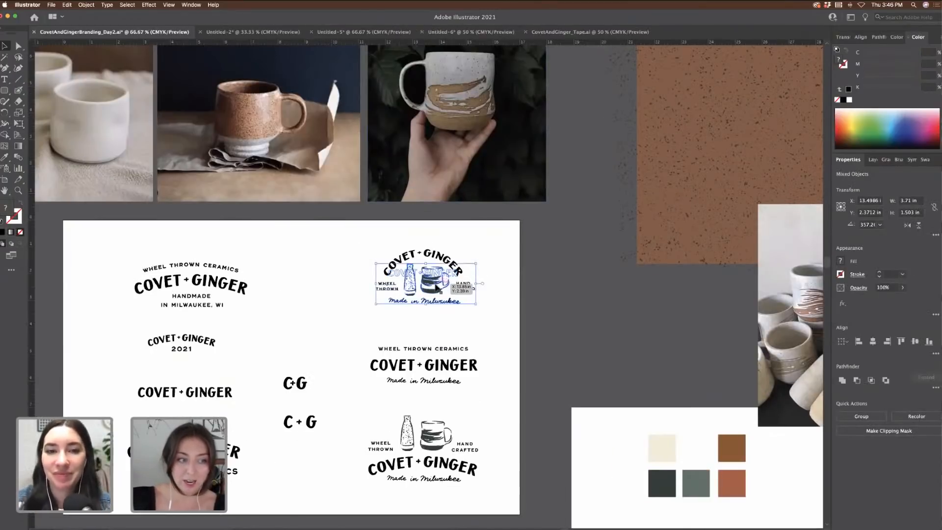
left_click_drag(310, 327, 341, 265)
mouse_move(380, 174)
left_mouse_down()
mouse_move(526, 262)
mouse_move(376, 184)
left_mouse_up()
left_click(516, 234)
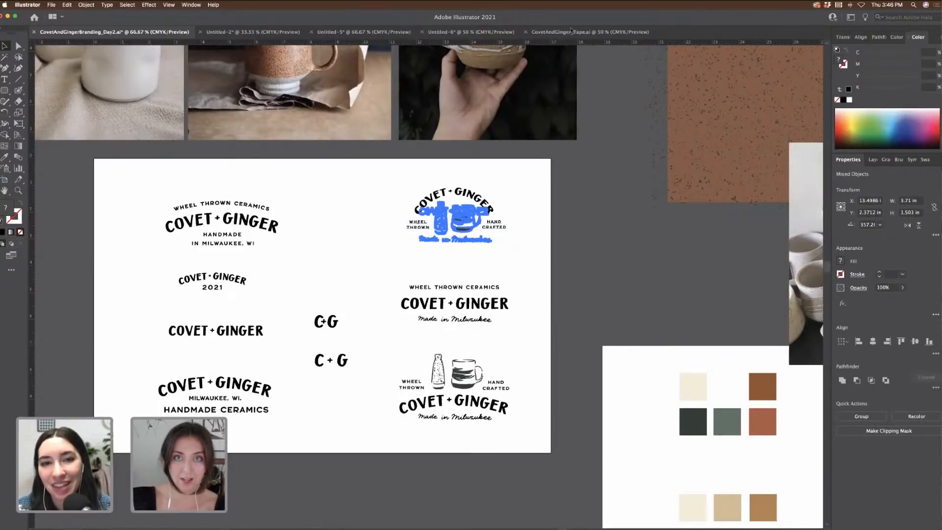
Step: Paste the badge onto the kraft paper in Untitled-5 and enlarge it to about 4.7 inches wide
left_click(590, 32)
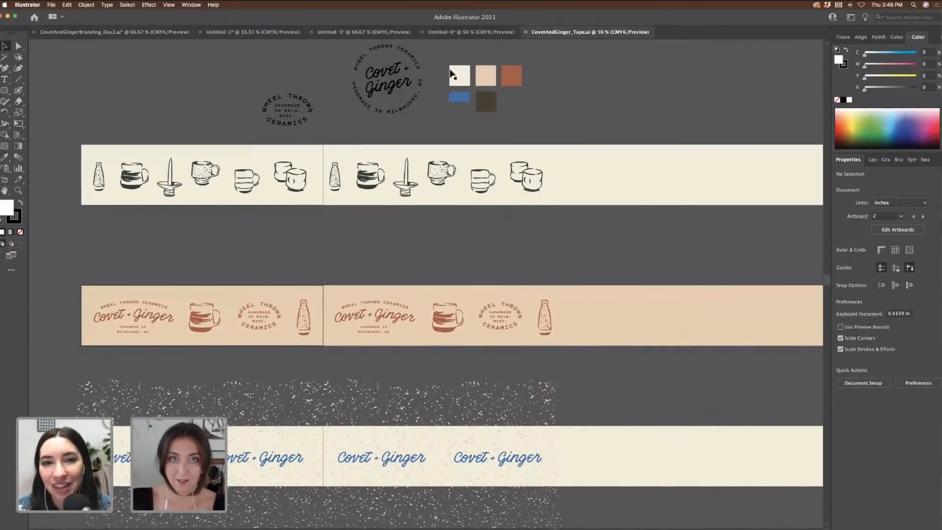
left_click(357, 30)
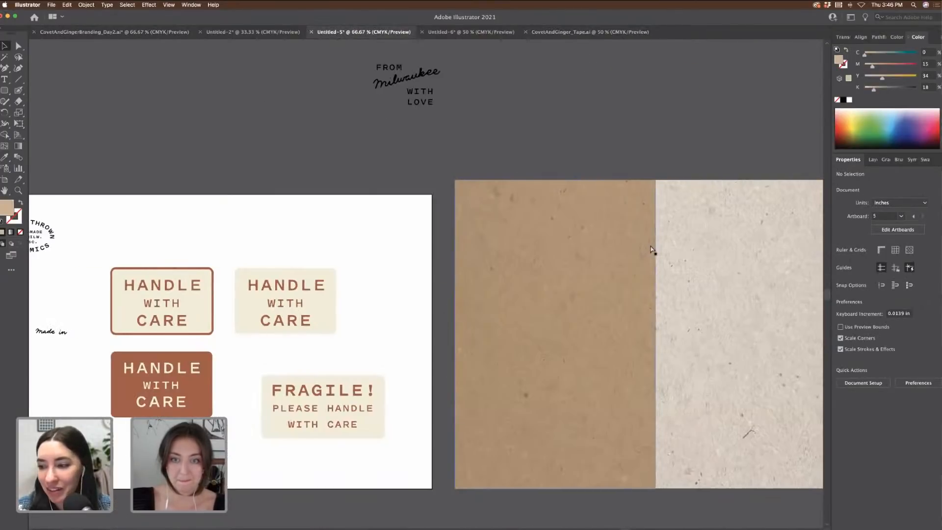
scroll(652, 253, "right", 3)
key("super+v")
left_click_drag(477, 272, 488, 265)
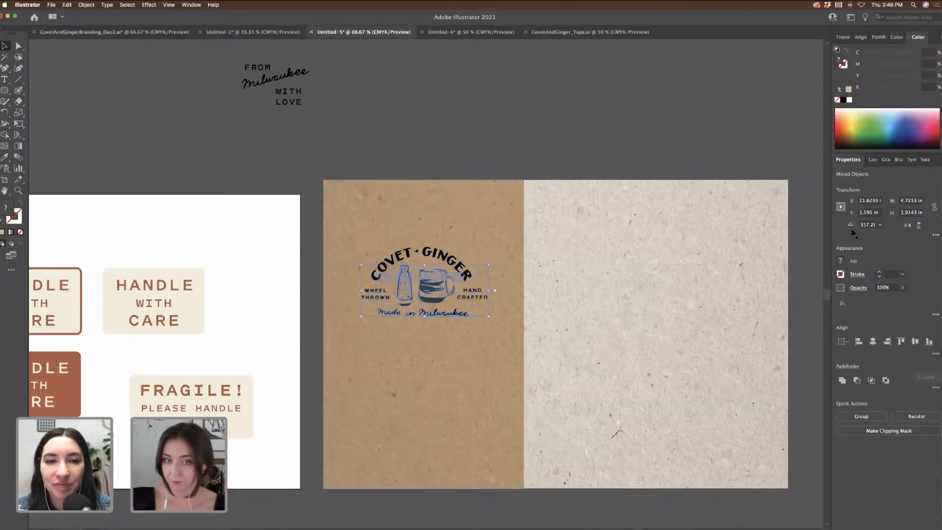
Step: Recolour the badge to PANTONE P 177-15 C and set its blend mode to Multiply
left_click(7, 158)
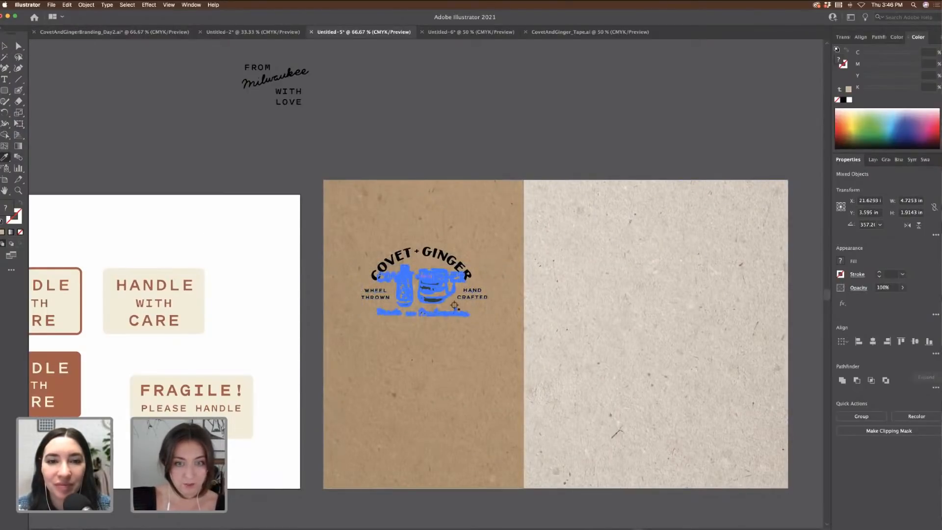
left_click(435, 301)
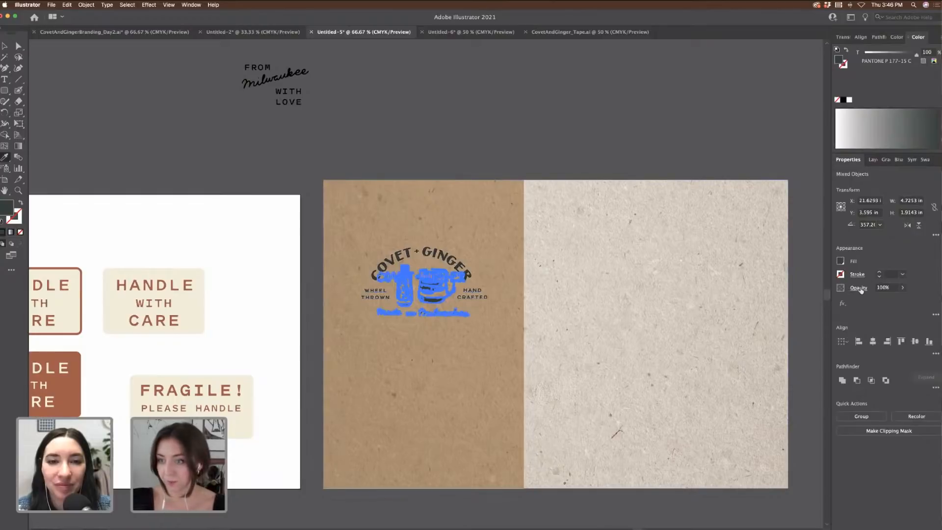
left_click(859, 288)
left_click(784, 304)
left_click(787, 338)
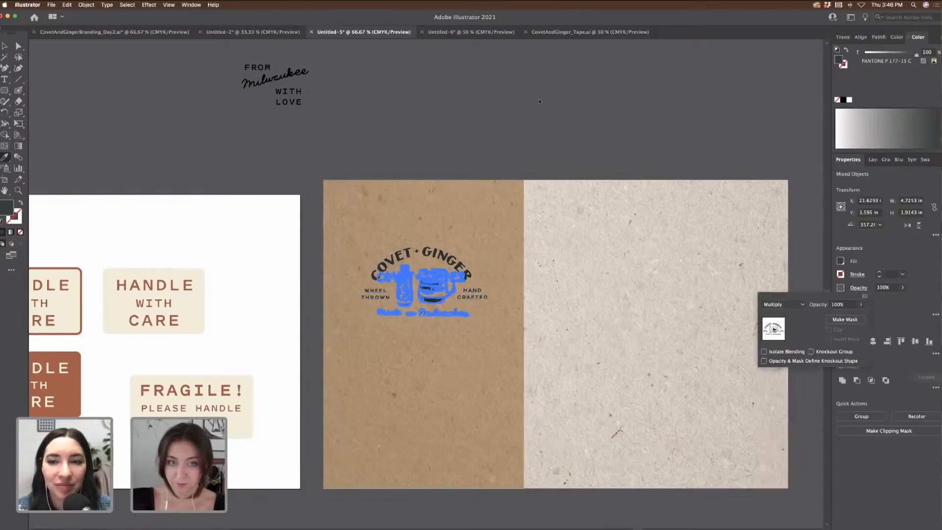
left_click(593, 118)
left_click(620, 118)
left_click(4, 46)
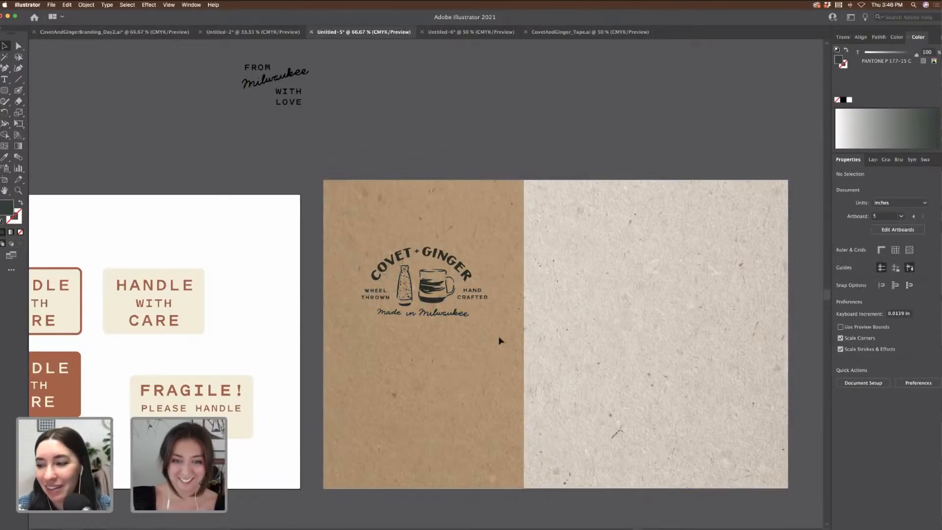
Step: Nudge the badge slightly lower on the kraft paper
key("alt+super+a")
left_click(511, 206, "shift")
left_click_drag(459, 270, 460, 292)
left_click(484, 117)
scroll(484, 117, "left", 3)
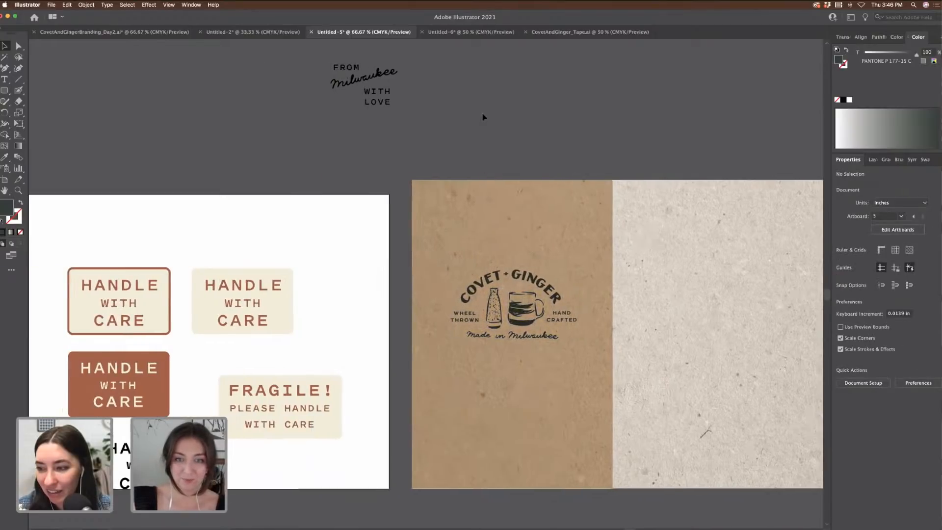
scroll(570, 115, "right", 3)
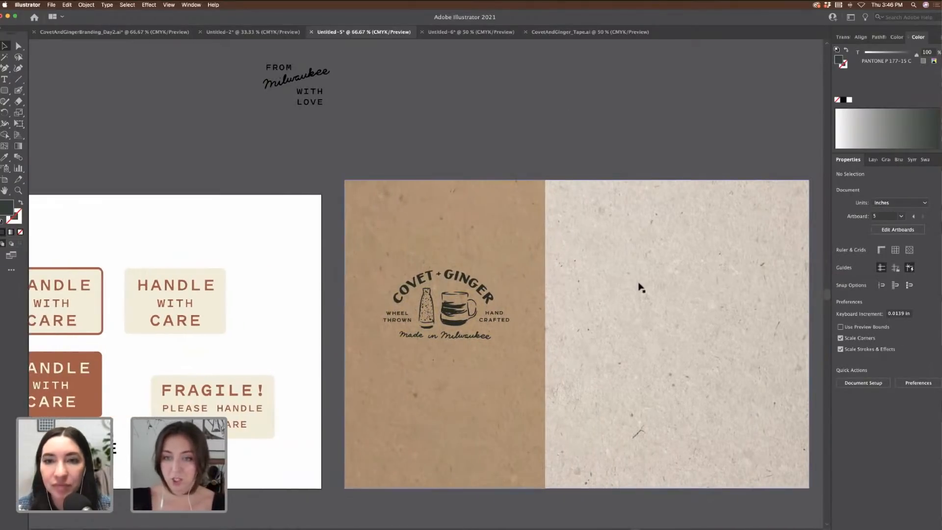
scroll(633, 263, "right", 3)
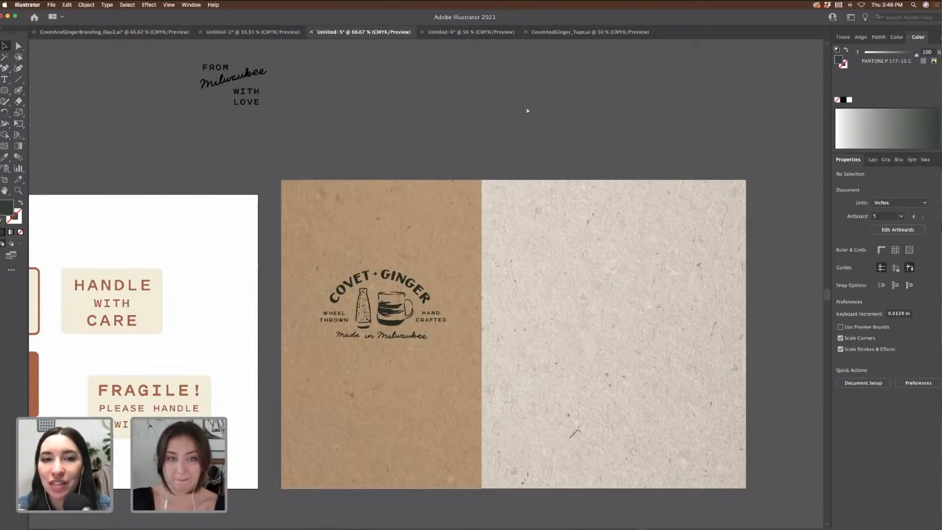
key("super+equal")
scroll(540, 105, "left", 5)
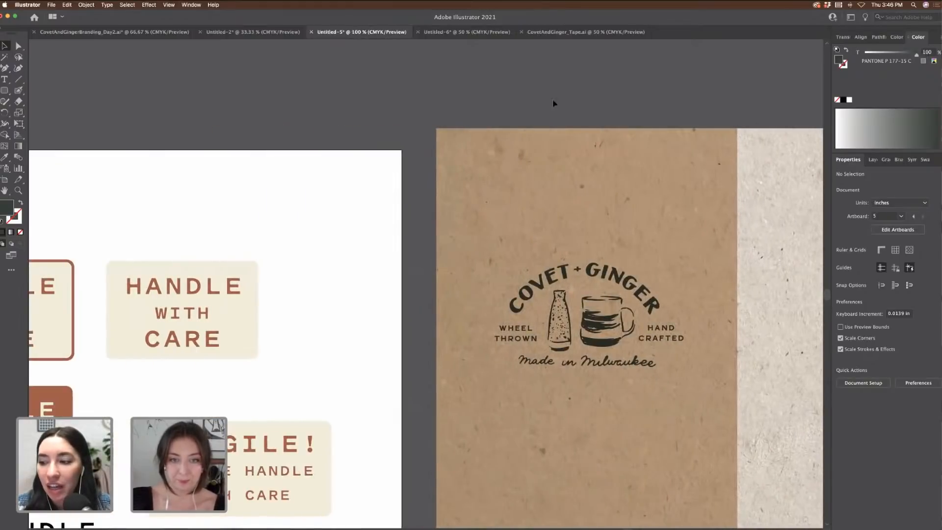
key("super+minus")
key("super+minus")
Step: Move both From Milwaukee With Love lockups side by side onto the white sticker artboard
scroll(506, 147, "up", 5)
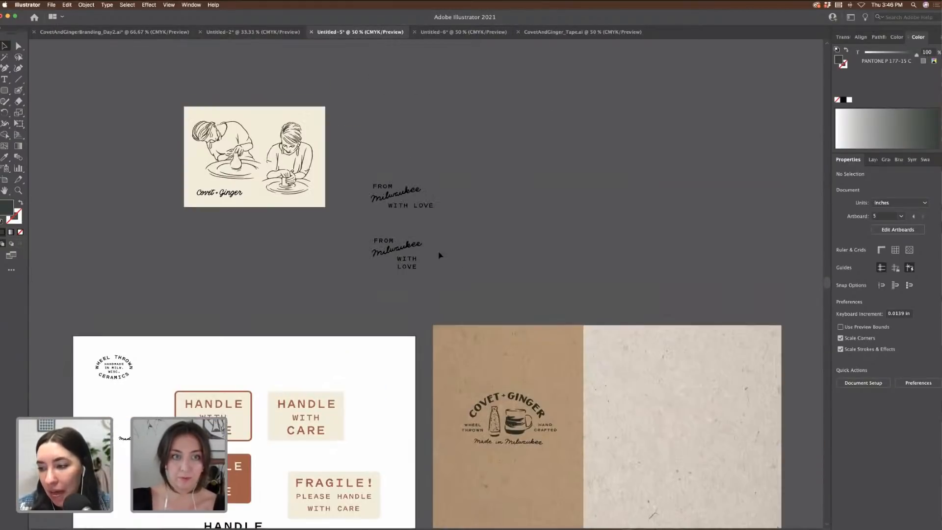
left_click(383, 243)
left_click_drag(420, 262, 502, 206)
left_click(398, 193, "shift")
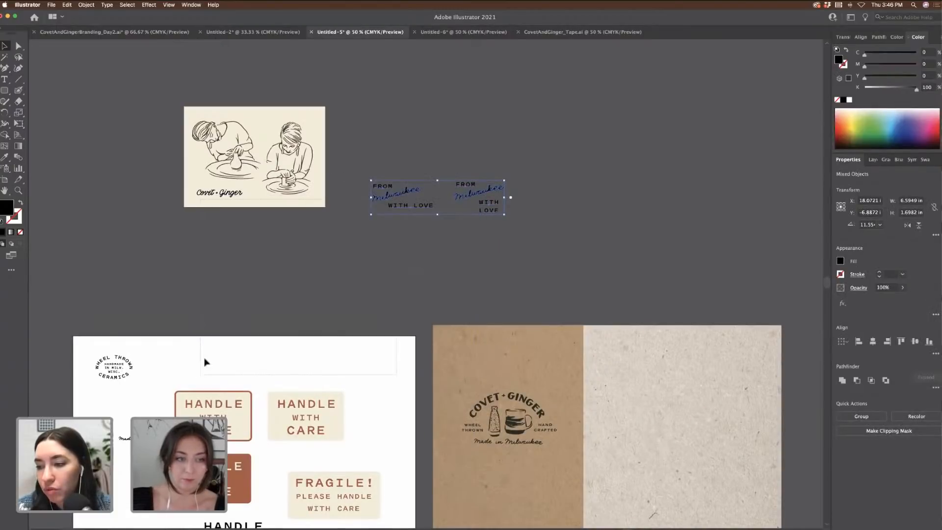
left_click(360, 224)
left_click_drag(524, 230, 365, 179)
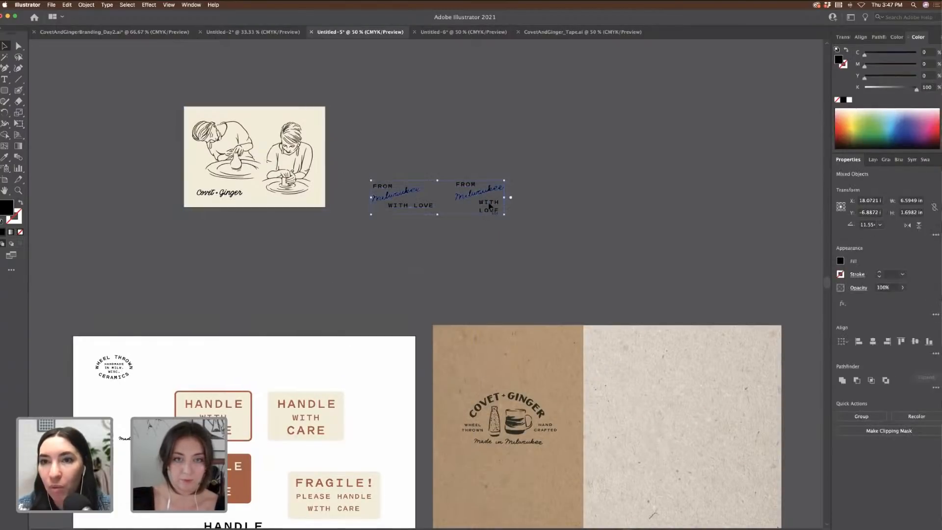
left_click_drag(488, 211, 272, 375)
left_click(348, 358)
Step: Align the two lockups along the artboard's top and scale them down
scroll(208, 327, "down", 3)
scroll(115, 295, "down", 1)
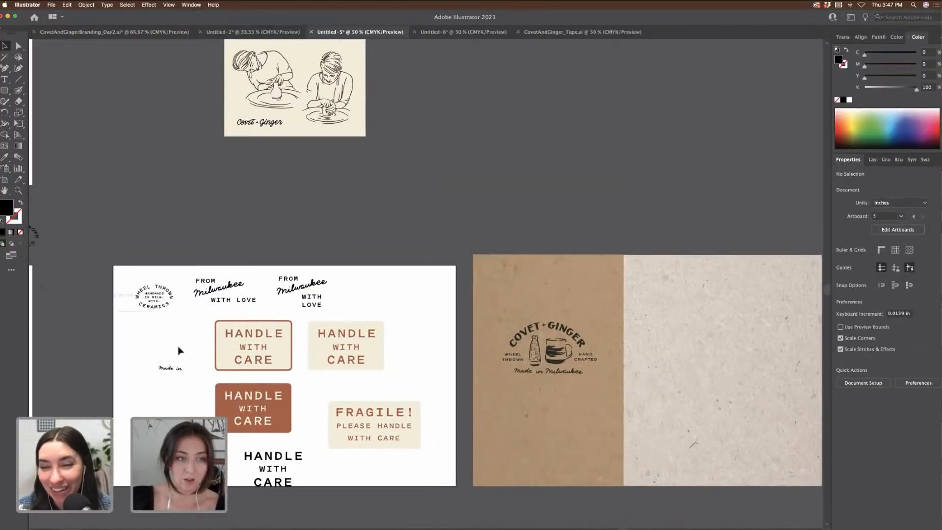
left_click_drag(181, 347, 160, 298)
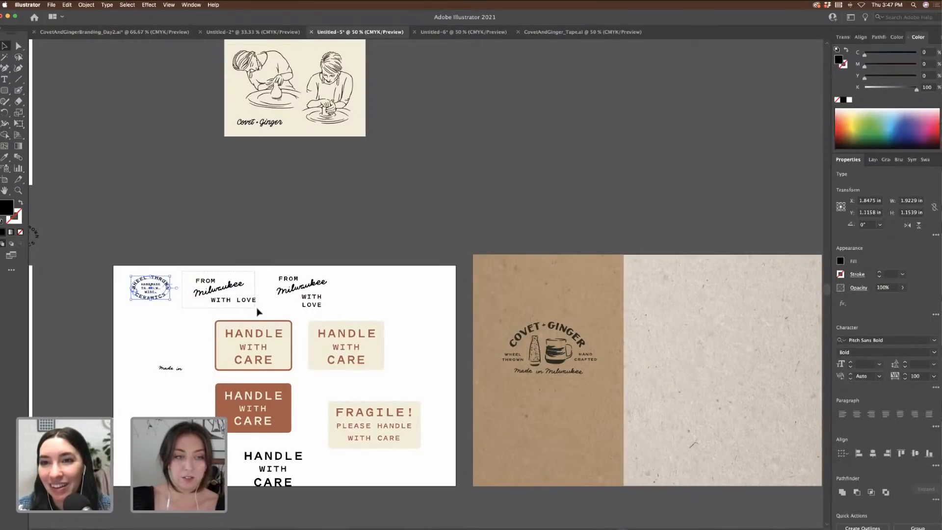
left_click_drag(256, 308, 246, 299)
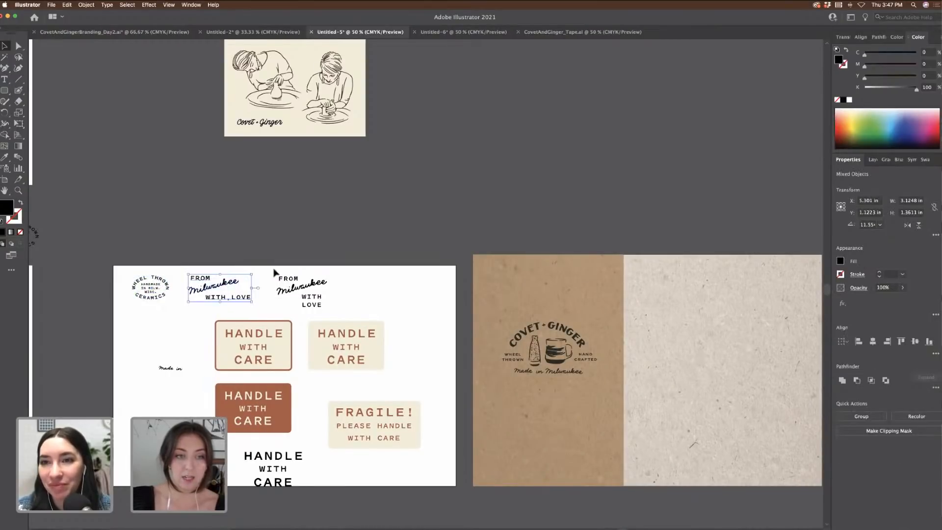
left_click(338, 314)
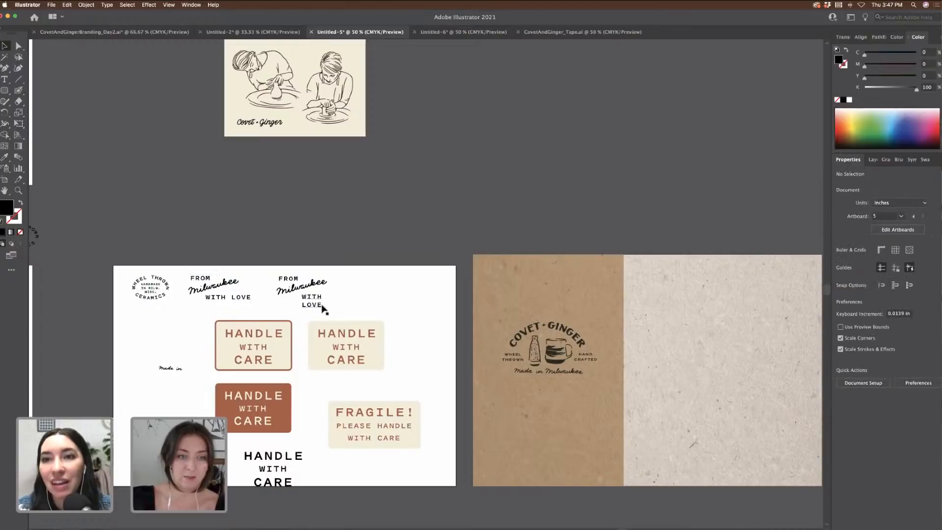
left_click_drag(338, 311, 184, 263)
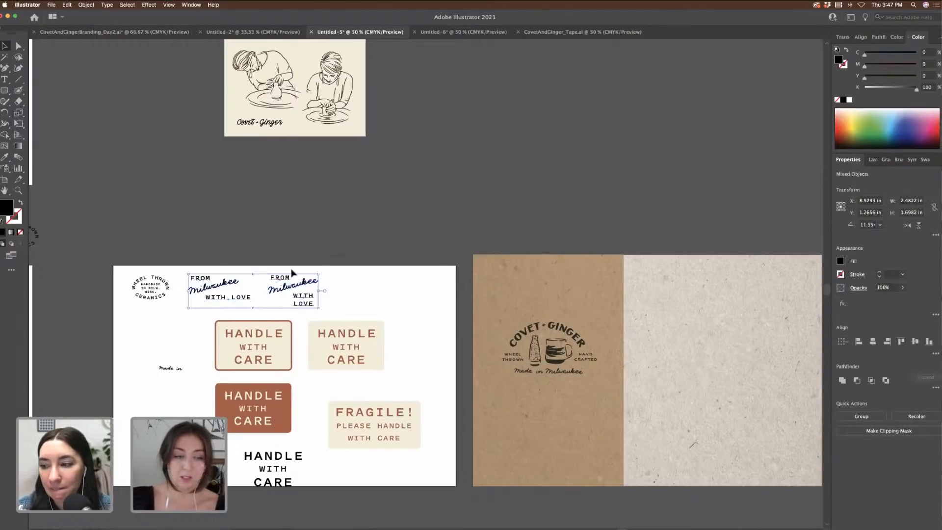
left_click_drag(318, 274, 298, 273)
left_click(352, 282)
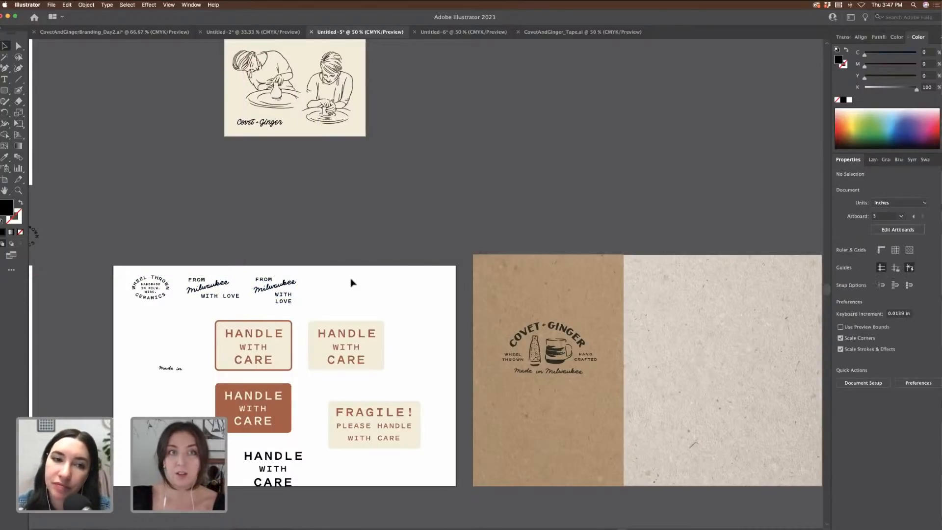
scroll(351, 283, "right", 1)
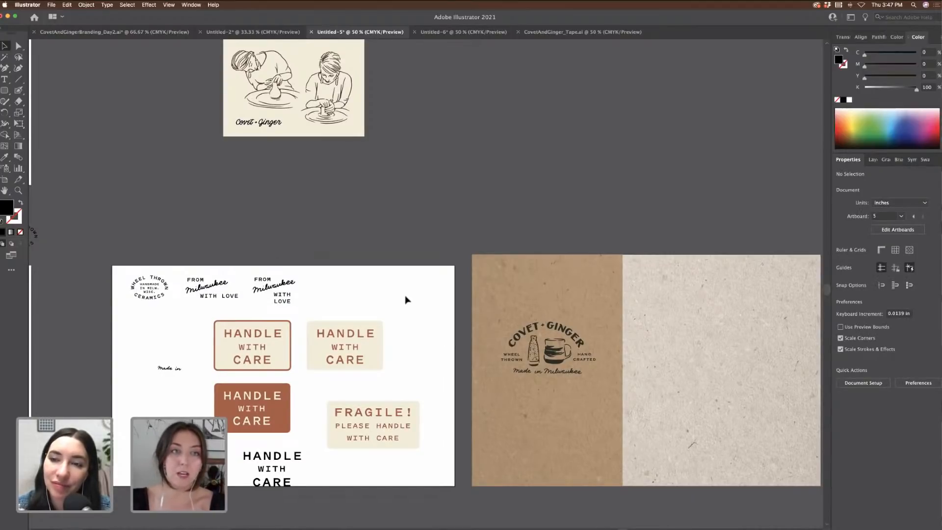
scroll(405, 300, "left", 10)
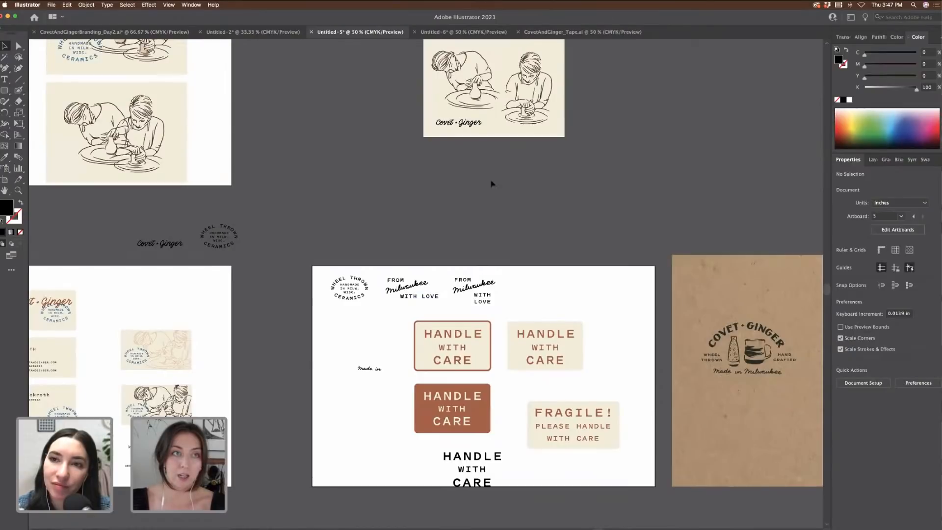
left_click(174, 34)
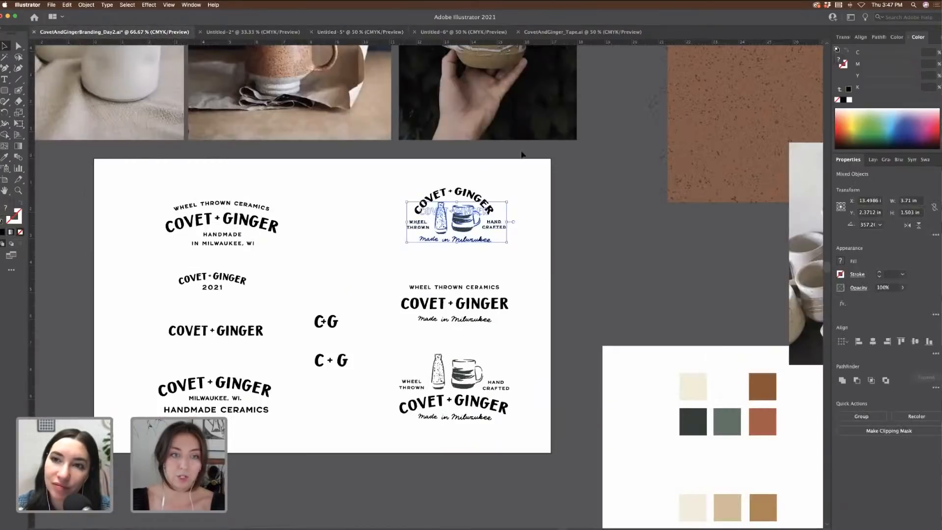
scroll(357, 244, "left", 4)
key("super+minus")
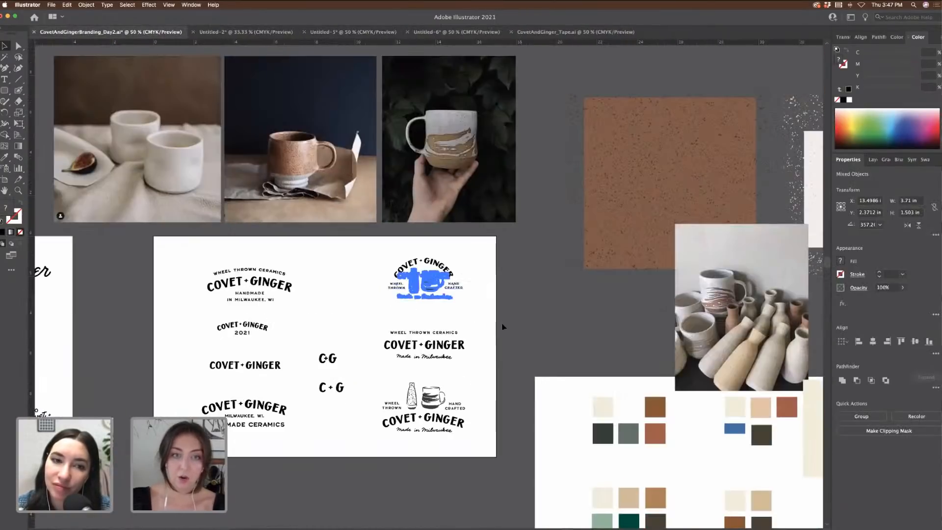
left_click(502, 326)
scroll(502, 326, "down", 5)
scroll(502, 326, "left", 5)
scroll(503, 325, "down", 3)
scroll(503, 326, "left", 5)
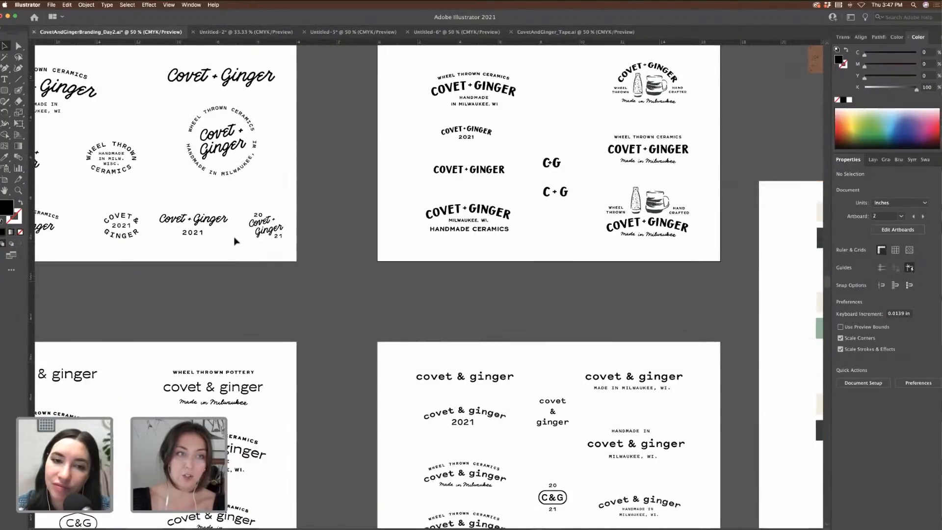
scroll(227, 244, "down", 1)
scroll(226, 244, "down", 3)
scroll(227, 244, "left", 3)
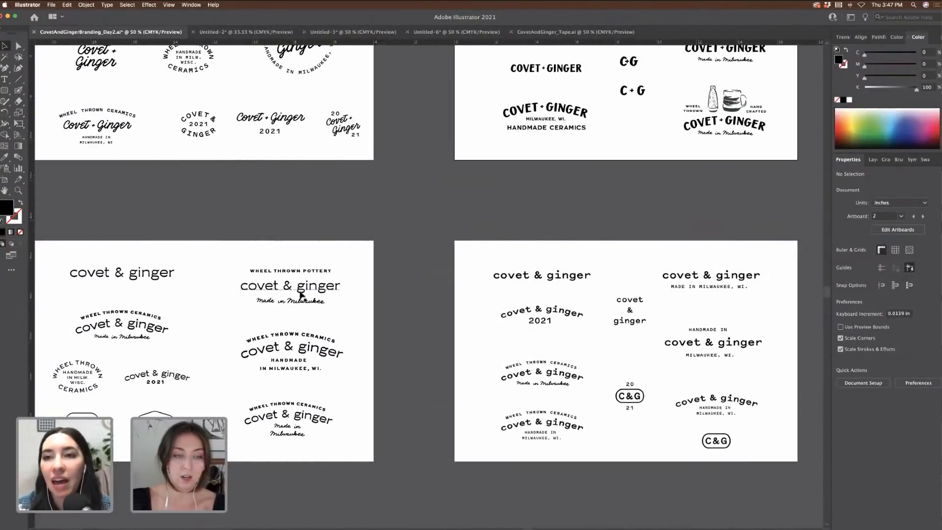
scroll(375, 288, "left", 1)
scroll(375, 288, "left", 3)
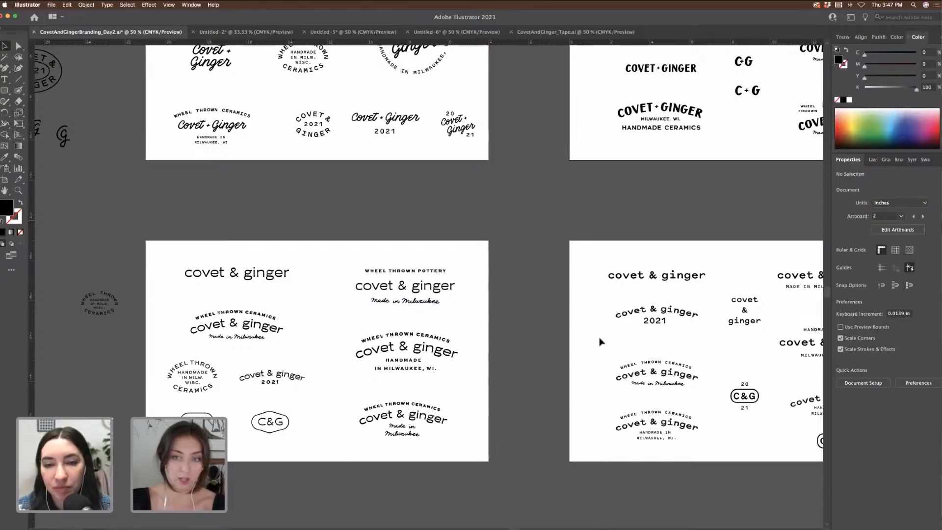
scroll(600, 341, "up", 5)
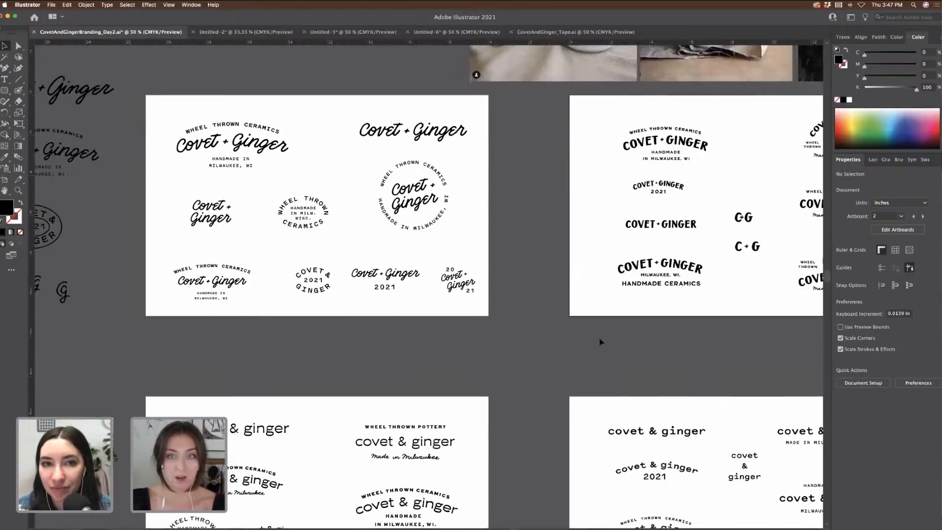
scroll(600, 341, "right", 1)
scroll(600, 341, "right", 3)
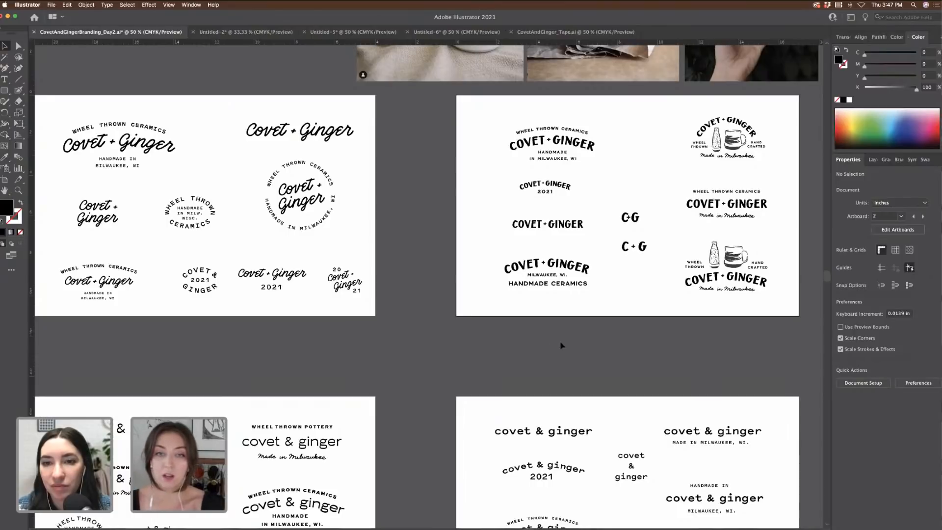
Step: In CovetAndGinger_Tape.ai, select the three tape strips and shorten them horizontally
left_click(535, 32)
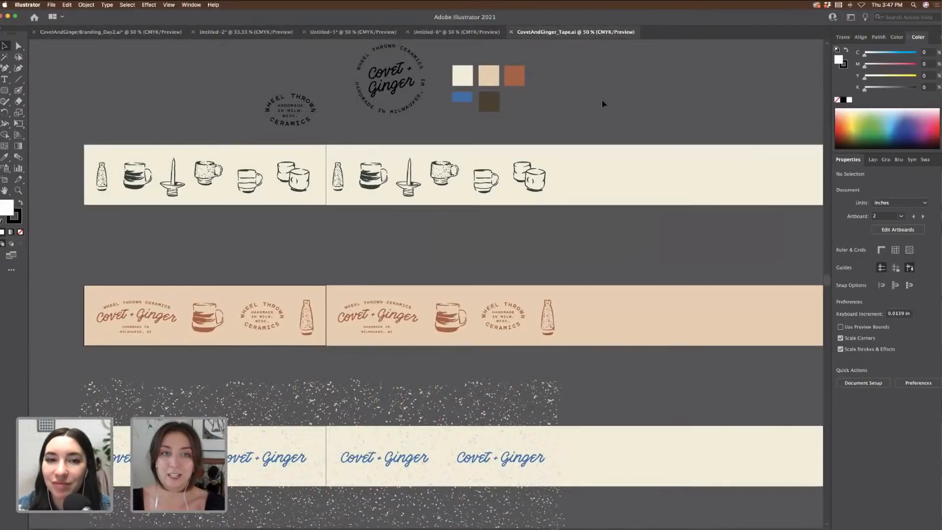
scroll(602, 99, "left", 5)
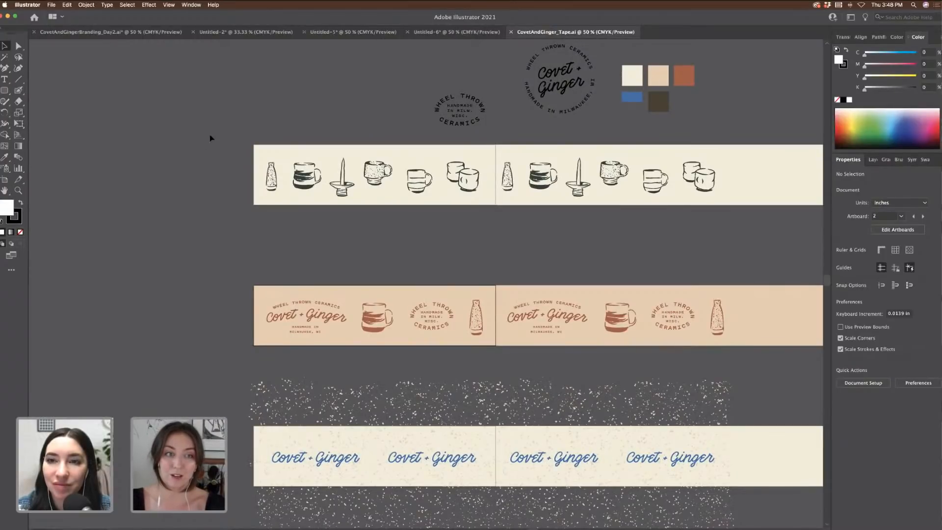
scroll(211, 137, "down", 2)
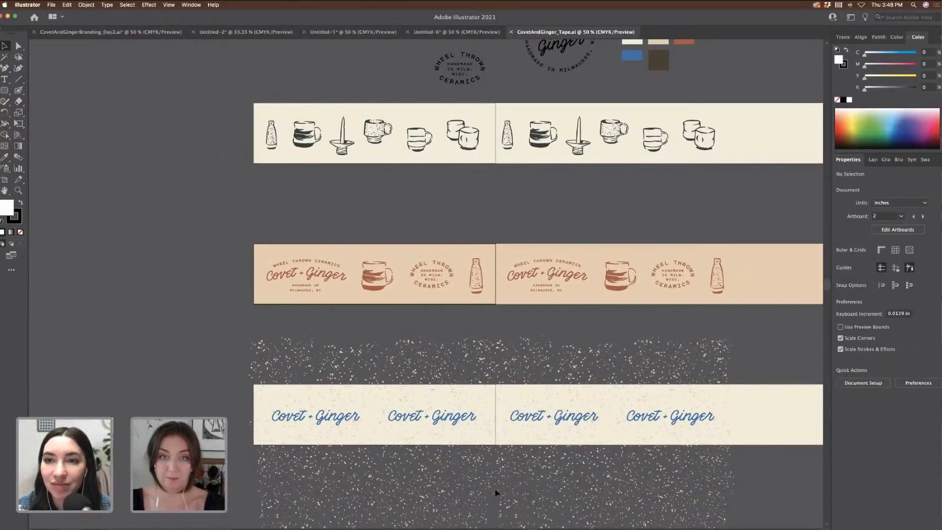
scroll(526, 219, "right", 5)
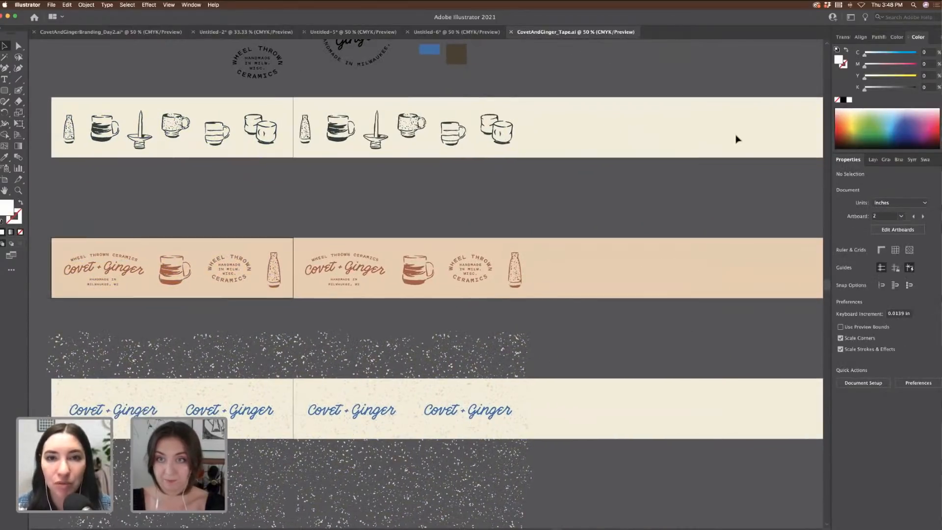
left_click(737, 140)
scroll(746, 138, "right", 4)
left_click(768, 275, "shift")
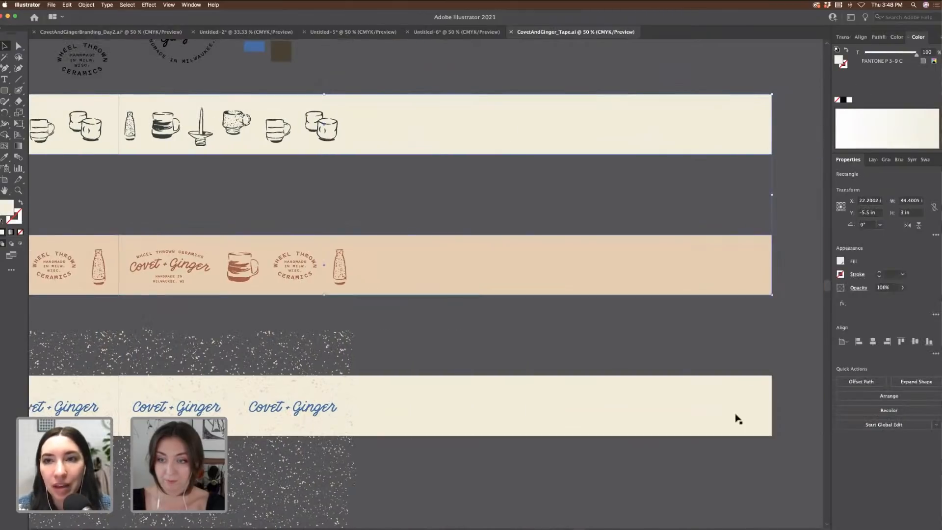
left_click(736, 417, "shift")
left_click_drag(382, 290, 122, 293)
left_click(520, 263)
Step: Select all the tape artwork and speckles and copy them to Untitled-5
scroll(519, 263, "left", 10)
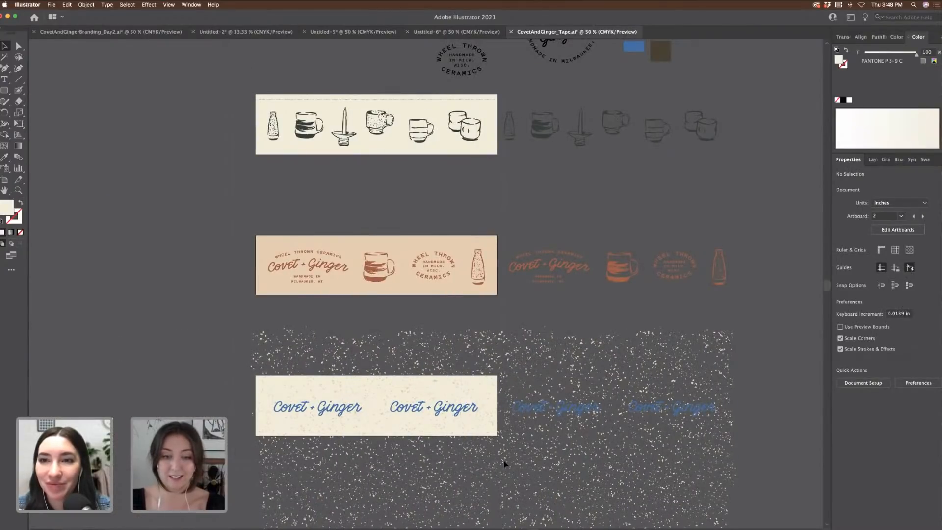
left_click_drag(492, 462, 173, 324)
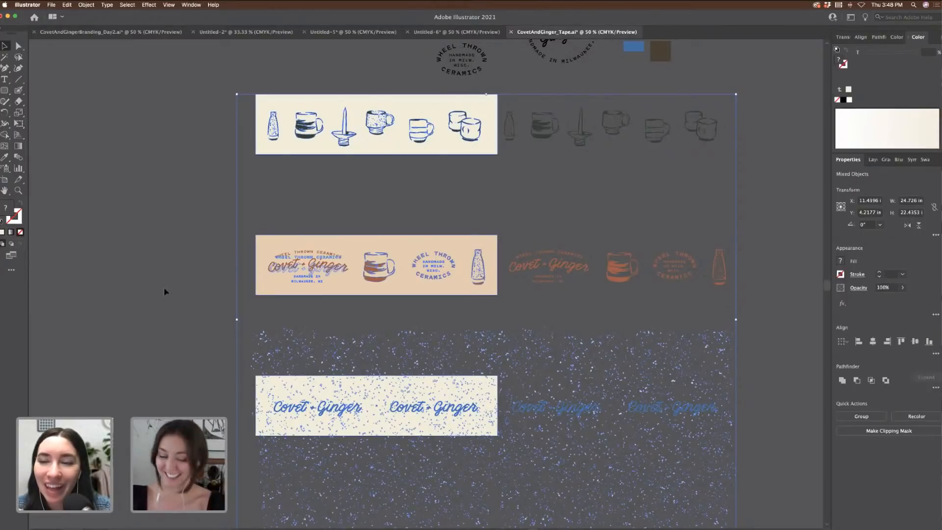
left_click(412, 279)
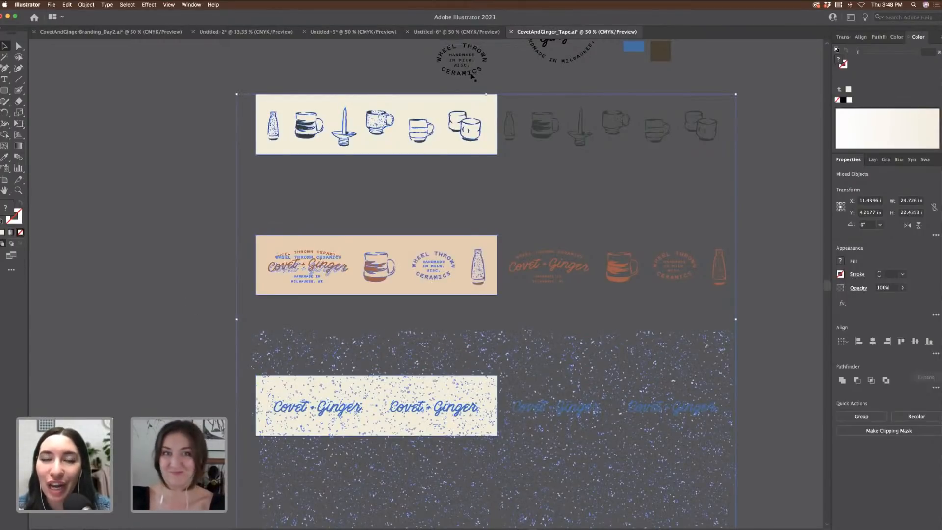
left_click(430, 32)
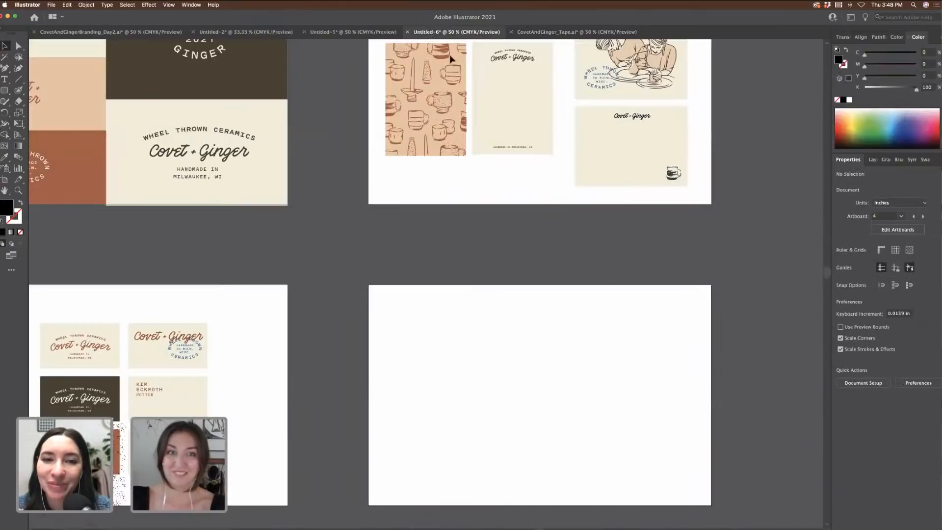
left_click(325, 33)
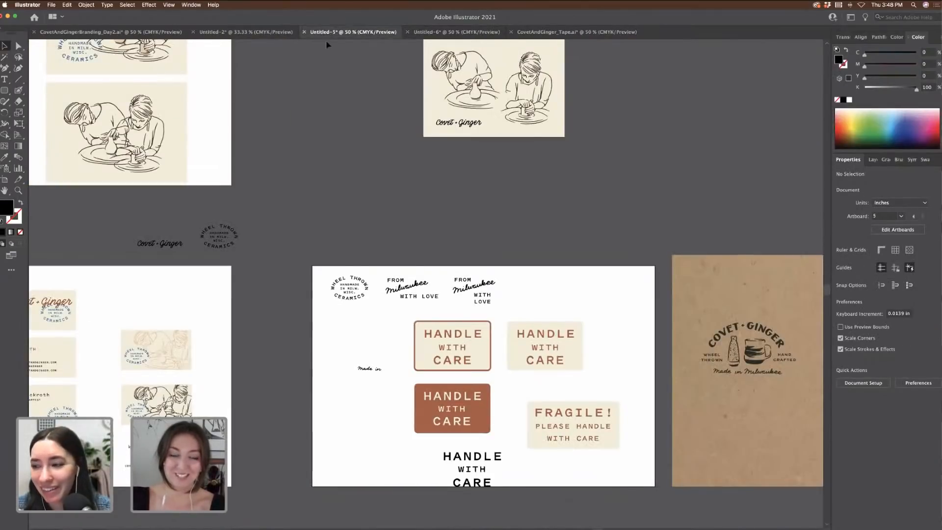
scroll(643, 115, "right", 10)
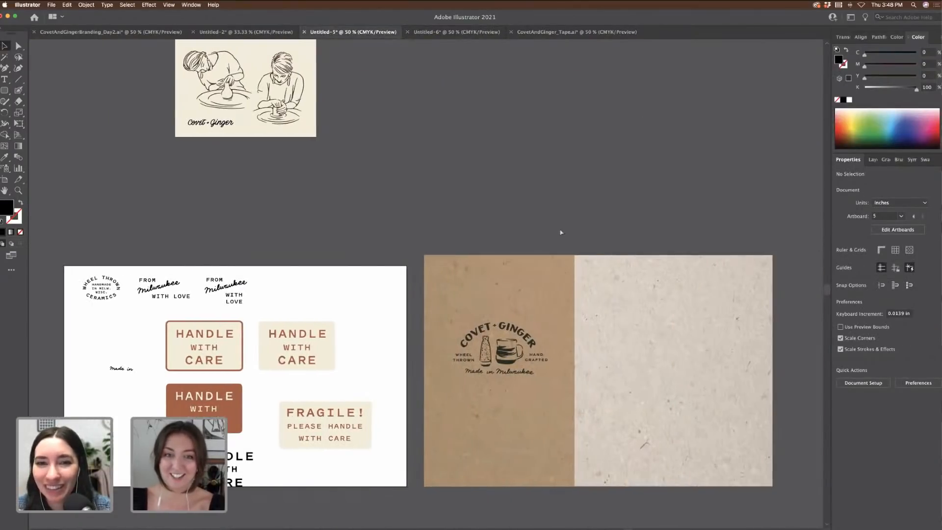
Step: Paste the tape designs above the kraft box and stack the three strips closely
key("cmd+v")
left_click_drag(413, 238, 599, 182)
key("cmd+minus")
key("cmd+minus")
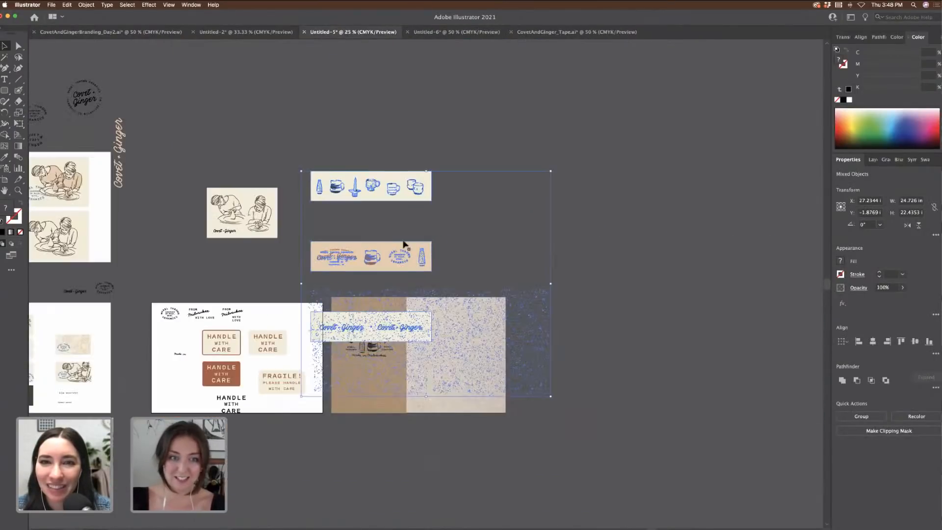
left_click_drag(415, 187, 435, 116)
left_click(300, 51)
left_click(548, 117)
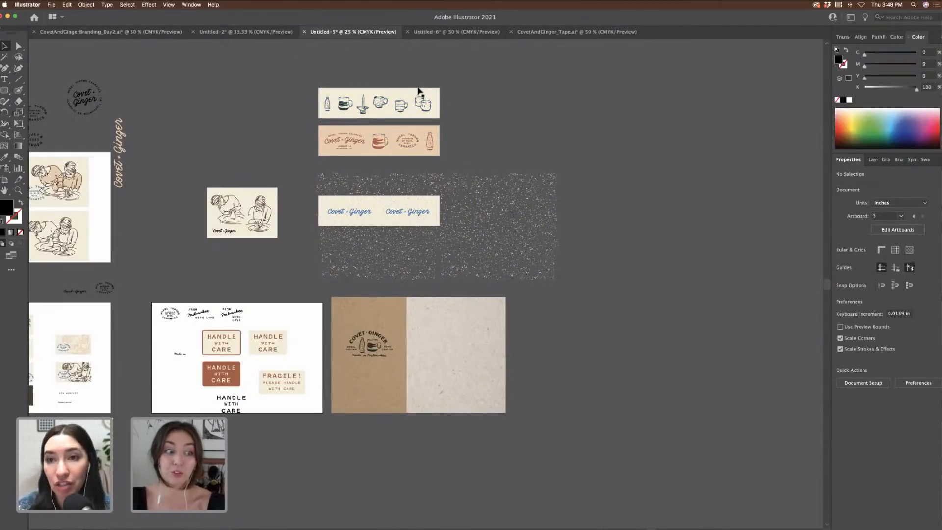
left_click_drag(469, 158, 422, 105)
left_click_drag(427, 147, 429, 184)
left_click(499, 144)
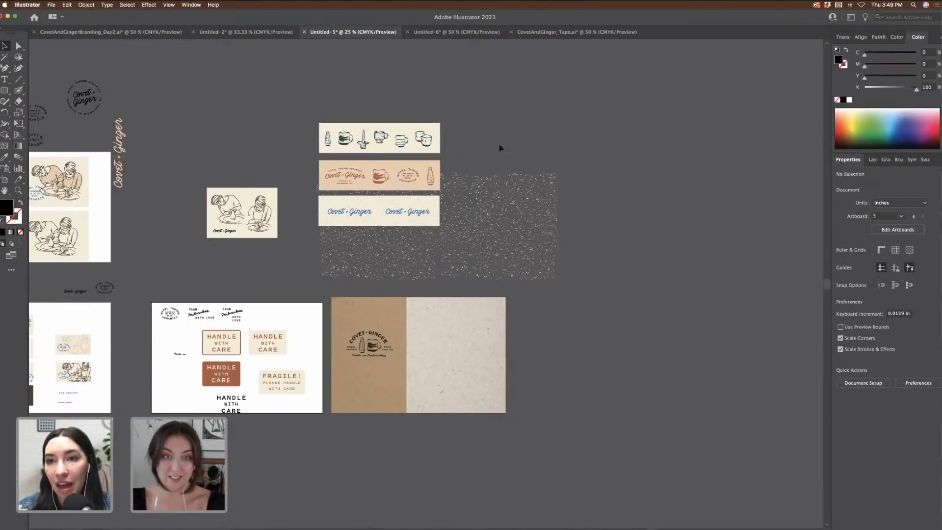
Step: Delete the extra speckle group and enlarge the remaining one behind the strips
key("super+equal")
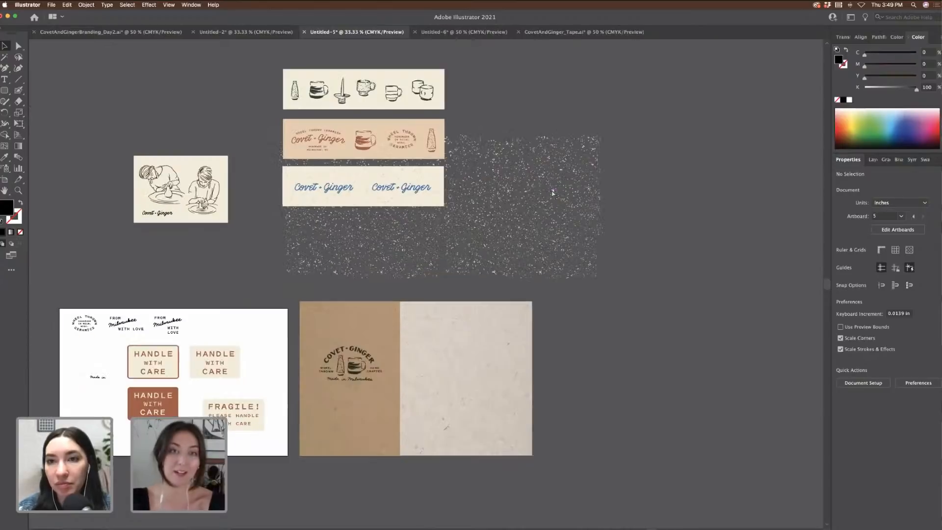
left_click(600, 208)
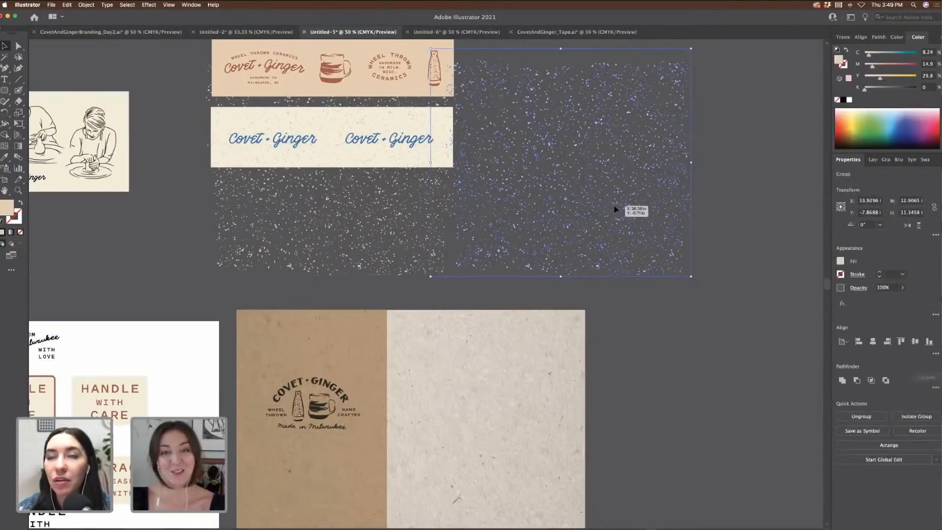
key("Delete")
left_click_drag(416, 219, 412, 167)
scroll(595, 210, "up", 5)
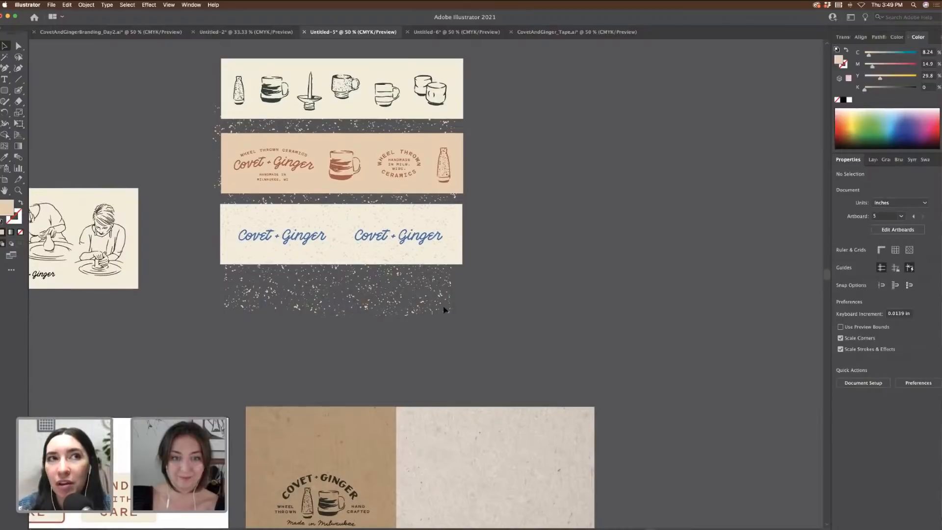
left_click(456, 318)
left_click_drag(456, 319, 484, 325)
left_click(556, 293)
Step: Duplicate the cream Covet + Ginger strip rectangle beside the strips
left_click(461, 209)
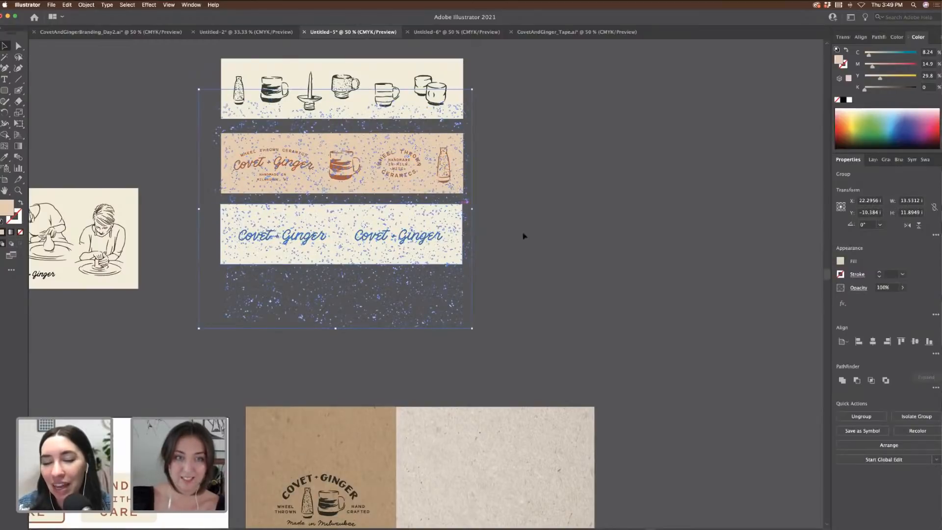
left_click(206, 209)
left_click_drag(222, 261, 535, 264)
Step: Line the rectangle copy up over the blue strip and clip the speckles inside it with Cmd+7
key("super+equal")
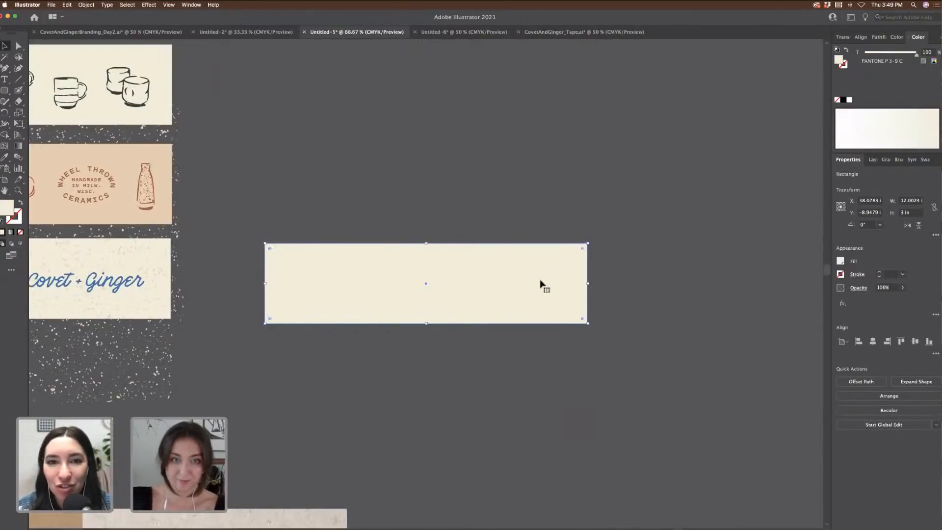
scroll(541, 283, "left", 5)
left_click_drag(604, 284, 187, 280)
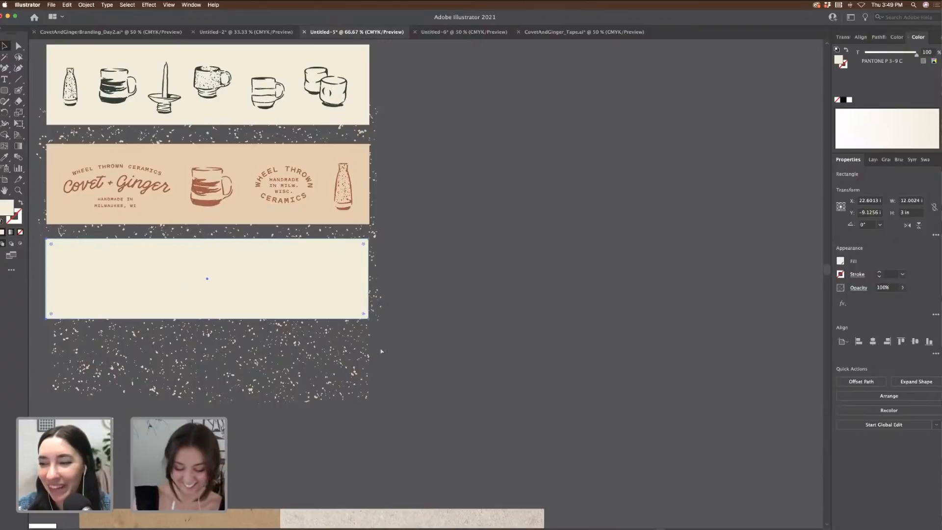
key("super+equal")
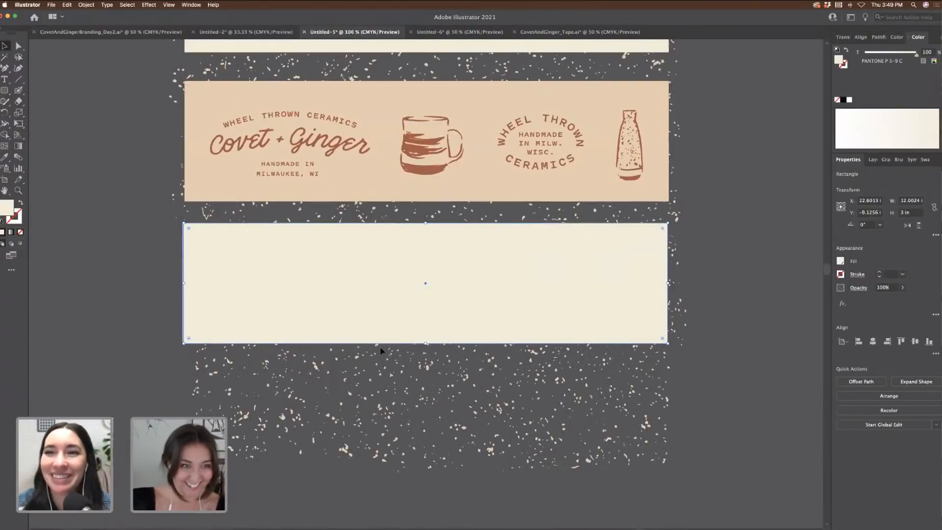
key("Left")
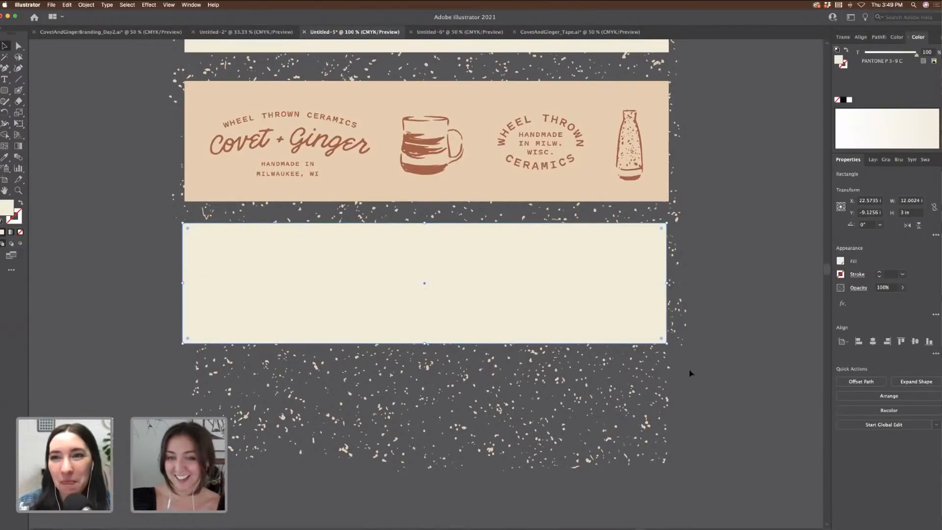
left_click(297, 222, "shift")
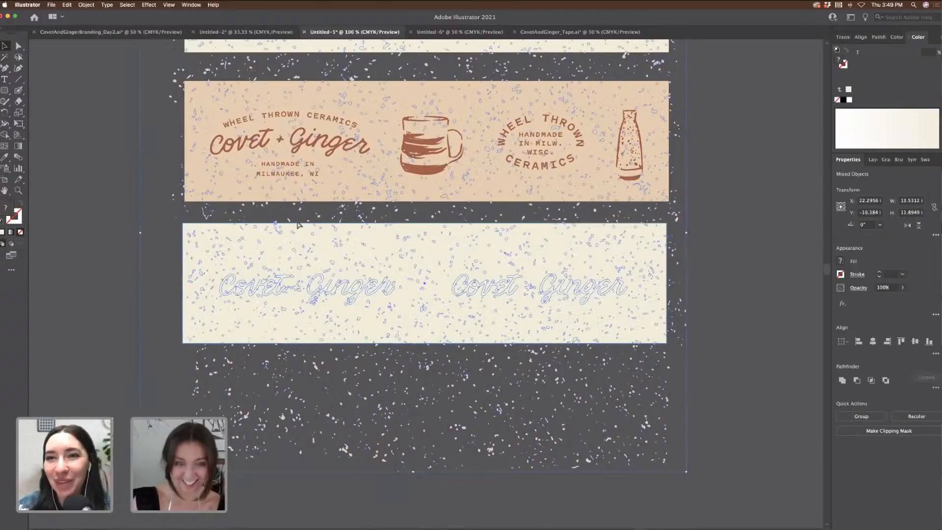
key("super+7")
left_click(670, 396)
key("super+minus")
key("super+minus")
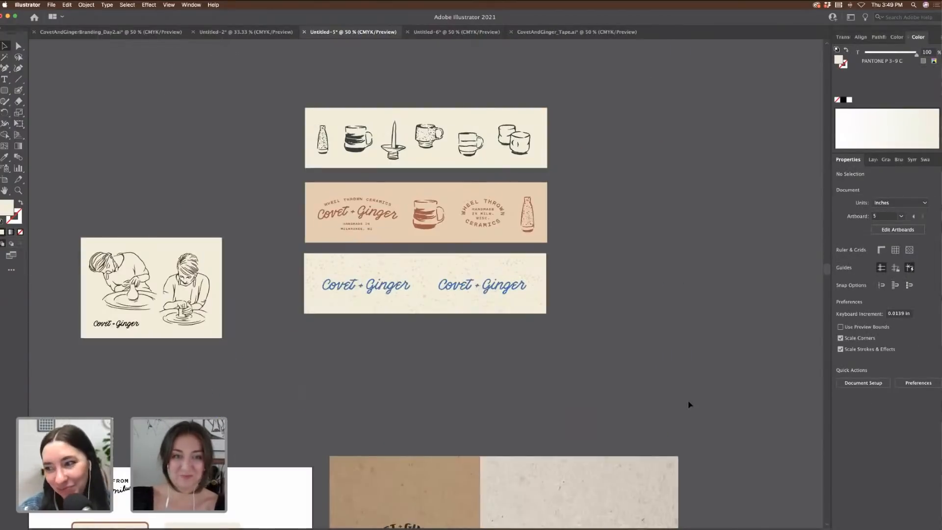
scroll(684, 381, "down", 5)
scroll(685, 382, "left", 4)
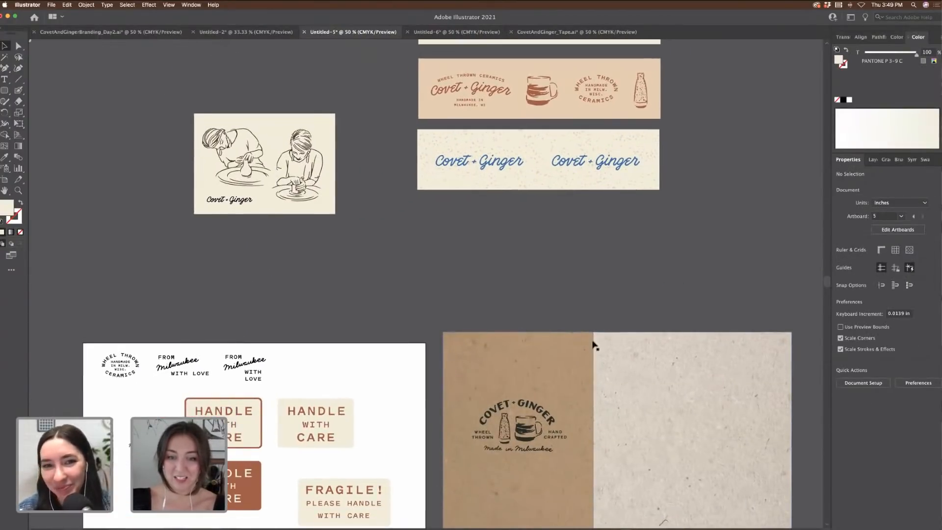
Step: Move the Covet + Ginger stamp logo off the box and widen the kraft rectangle
left_click(558, 350)
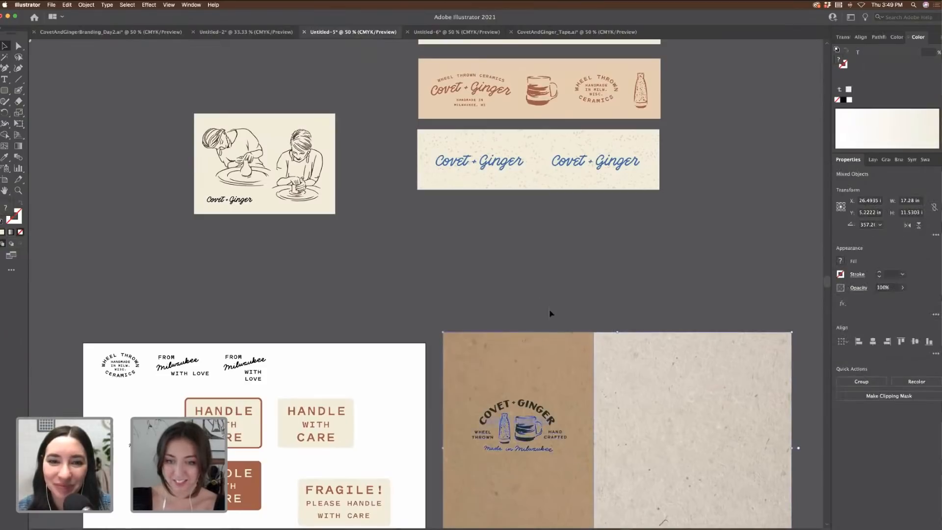
left_click_drag(520, 427, 299, 267)
scroll(584, 287, "down", 3)
left_click(575, 346)
left_click_drag(593, 356, 785, 358)
left_click(578, 163)
scroll(476, 133, "up", 3)
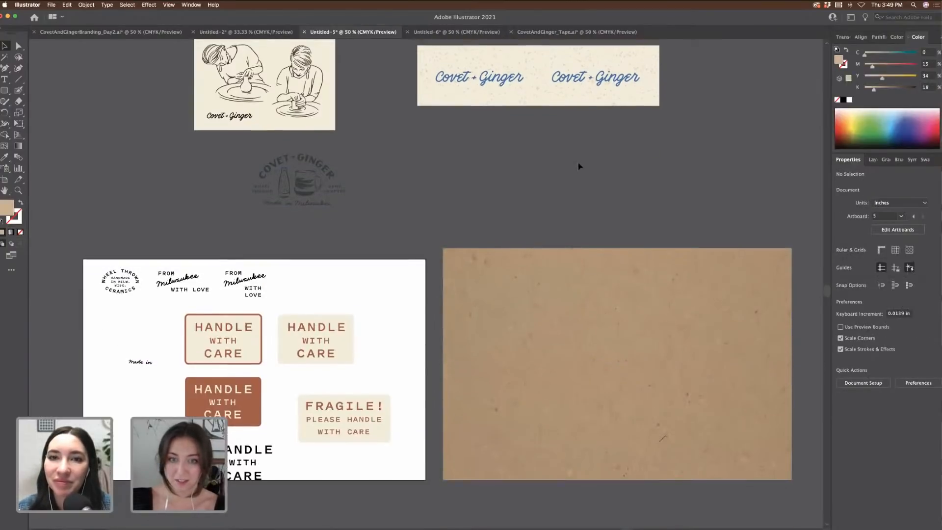
Step: Place the speckled Covet + Ginger tape strip vertically over the kraft box's top edge
left_click_drag(658, 106, 631, 170)
left_click_drag(682, 221, 638, 281)
left_click(701, 266)
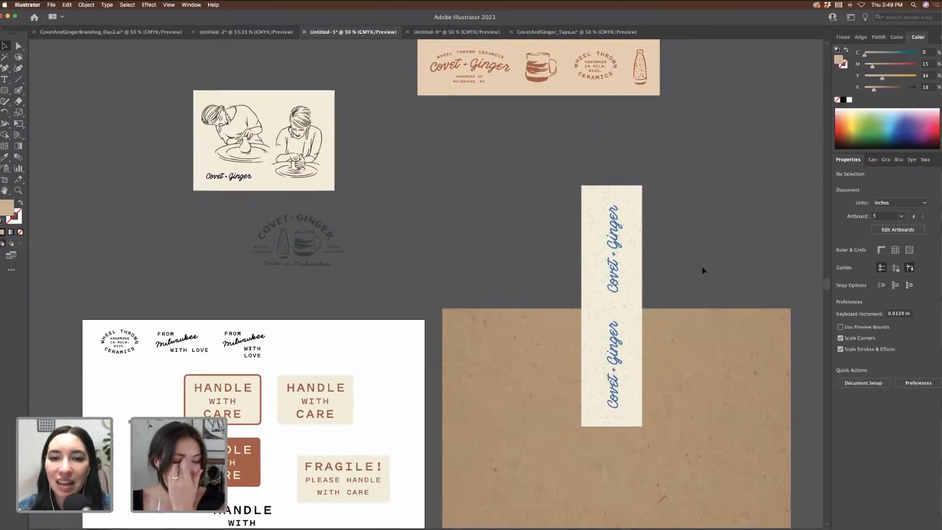
scroll(701, 266, "right", 3)
scroll(702, 266, "up", 1)
scroll(702, 266, "down", 5)
scroll(702, 266, "right", 1)
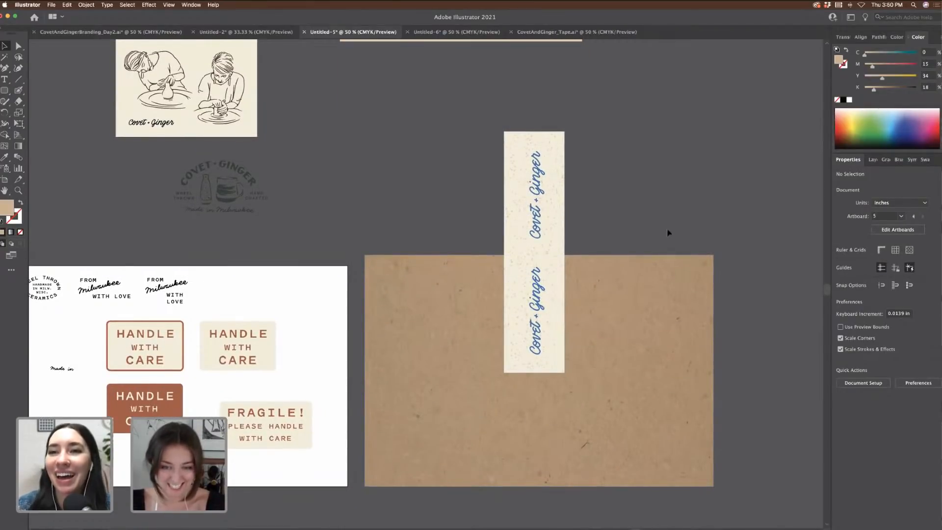
left_click_drag(560, 231, 557, 270)
scroll(633, 211, "left", 1)
scroll(633, 211, "down", 2)
scroll(633, 211, "left", 8)
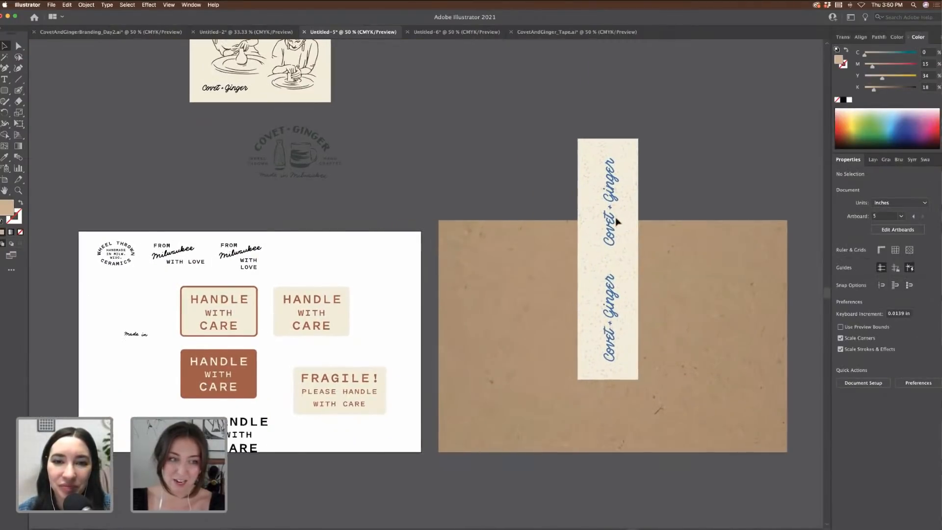
Step: Drag the outlined HANDLE WITH CARE badge copy onto the box and tilt it about 17°
left_click(328, 325)
left_click_drag(327, 325, 753, 341)
scroll(754, 341, "right", 5)
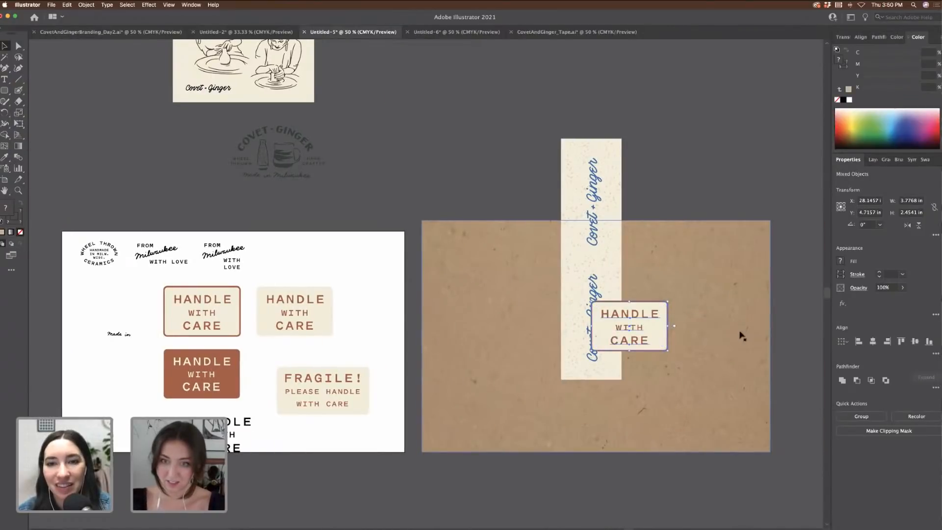
left_click_drag(663, 291, 682, 288)
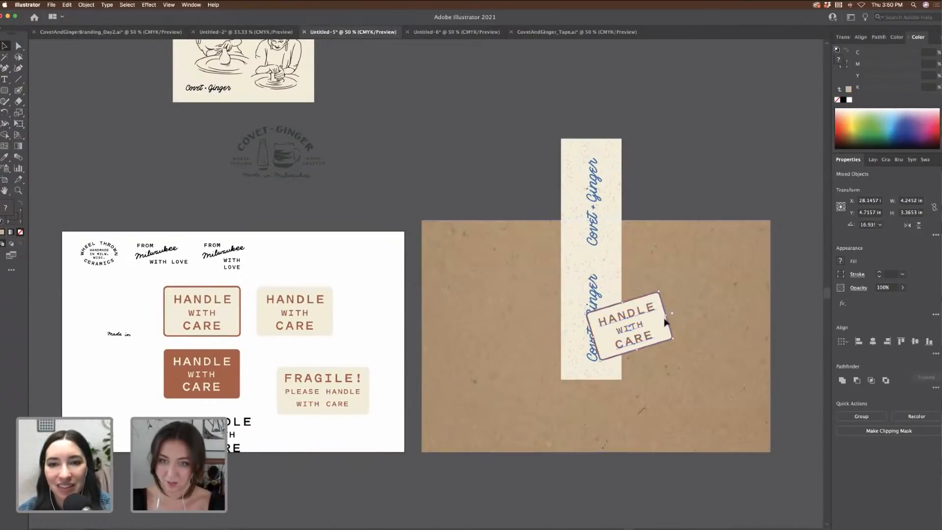
left_click_drag(641, 334, 665, 322)
left_click(711, 204)
scroll(712, 202, "right", 3)
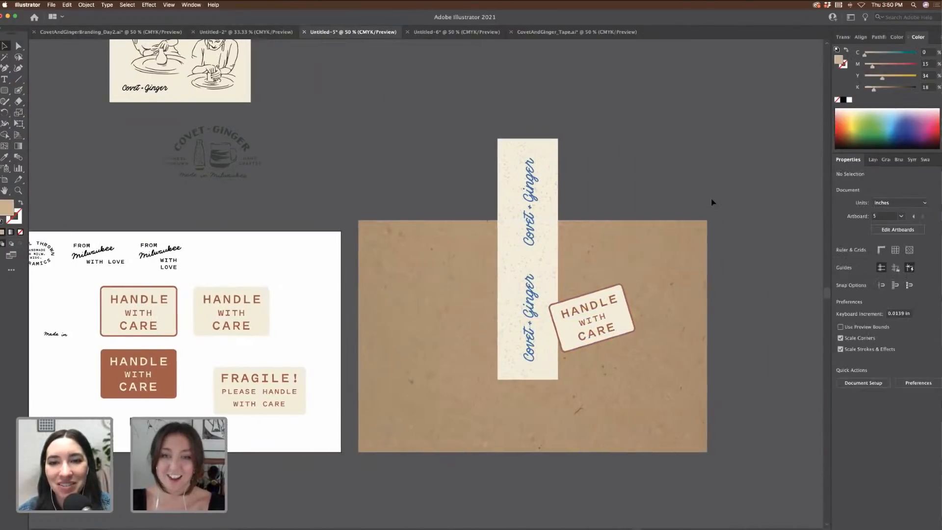
scroll(720, 234, "right", 2)
scroll(709, 267, "left", 3)
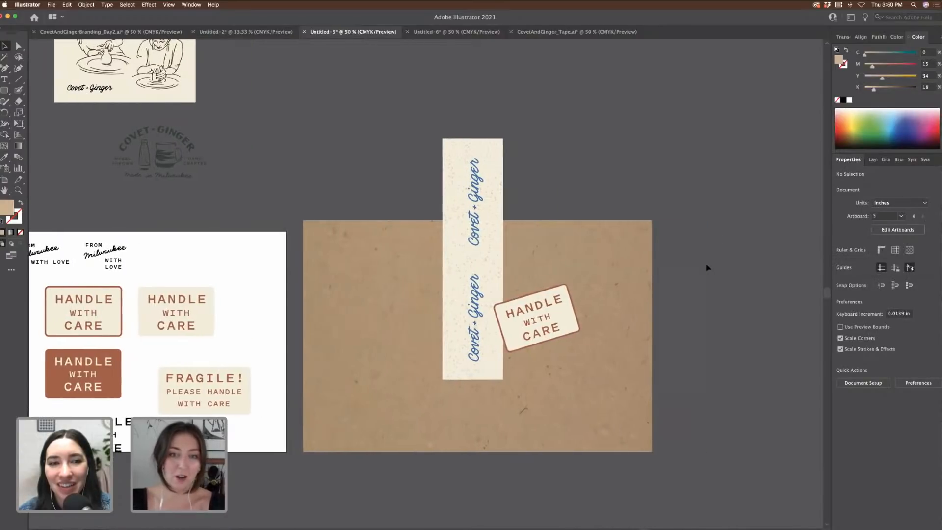
scroll(747, 263, "up", 2)
scroll(747, 264, "right", 2)
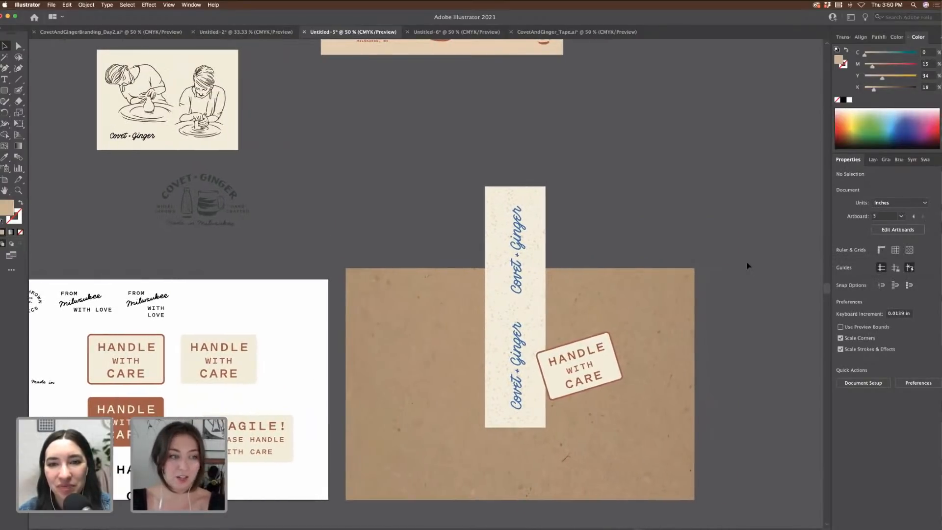
Step: Undo the outlined badge copy's move, rotation and placement on the box
key("ctrl+z")
key("cmd+z")
key("cmd+z")
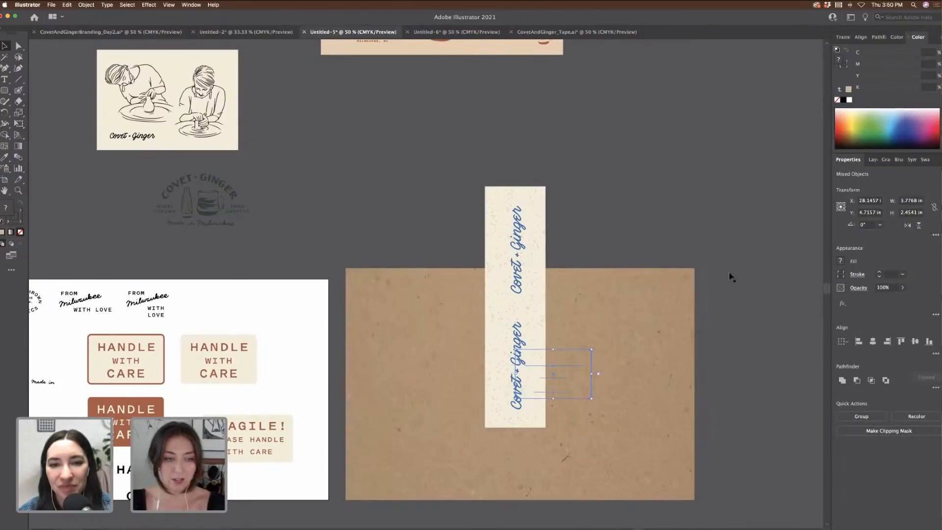
key("super+z")
key("super+z")
key("super+shift+z")
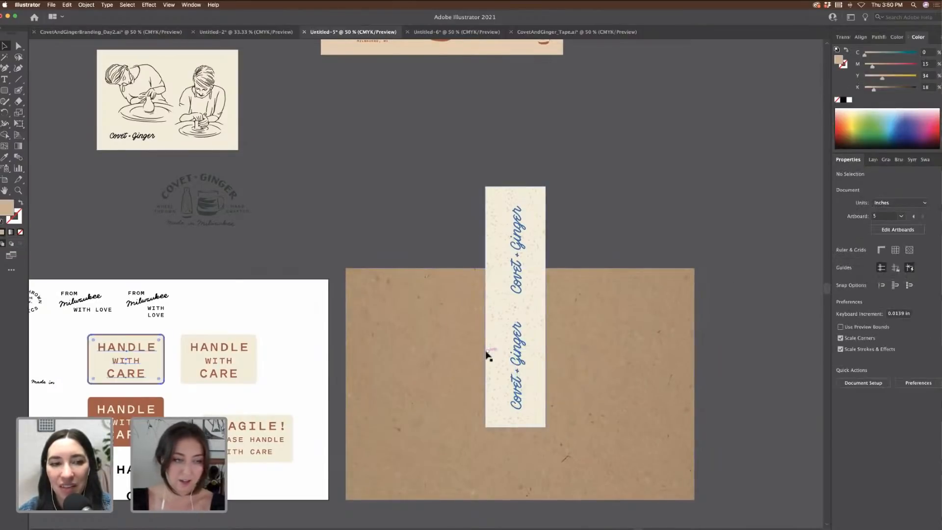
scroll(483, 366, "left", 3)
Step: Place the rust HANDLE WITH CARE badge on the box, tilted about 20° over the tape's lower end
left_click_drag(241, 398, 701, 394)
left_click_drag(714, 352, 721, 343)
left_click_drag(684, 391, 679, 386)
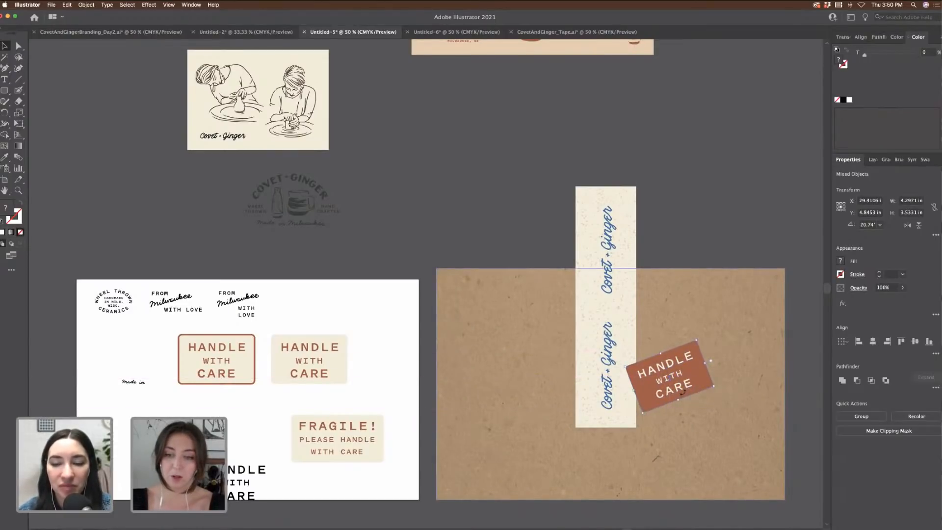
left_click(670, 236)
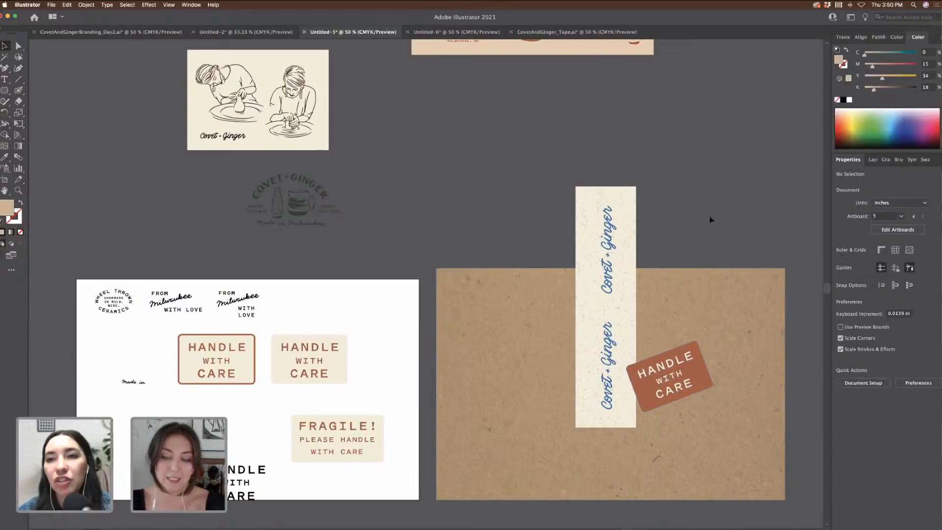
scroll(689, 222, "up", 3)
scroll(690, 222, "right", 3)
scroll(688, 260, "up", 3)
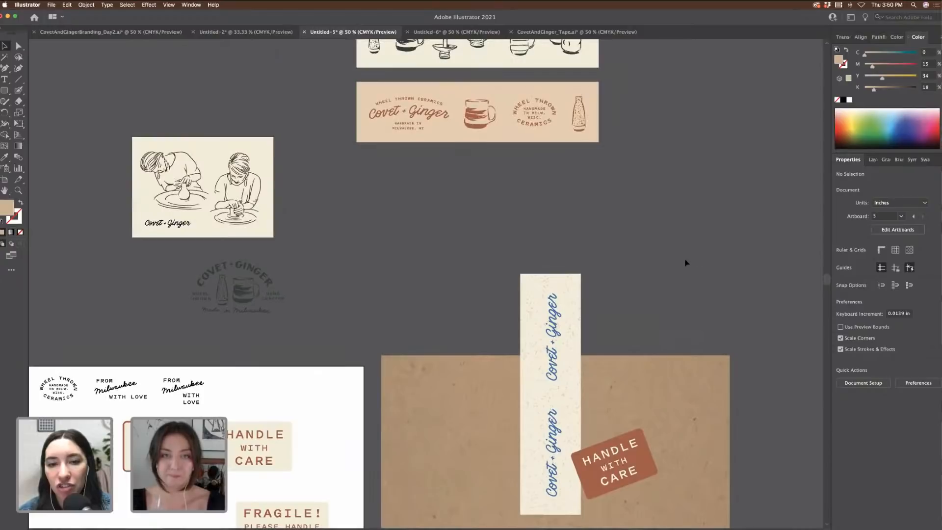
scroll(688, 260, "down", 2)
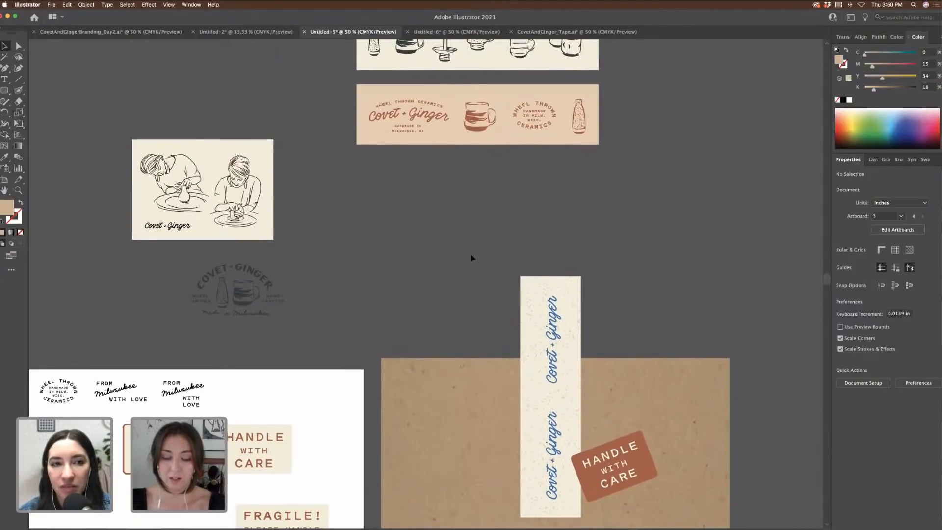
Step: Shift the Covet+Ginger strip left and move the ceramics logo banner down toward the box
left_click(551, 526)
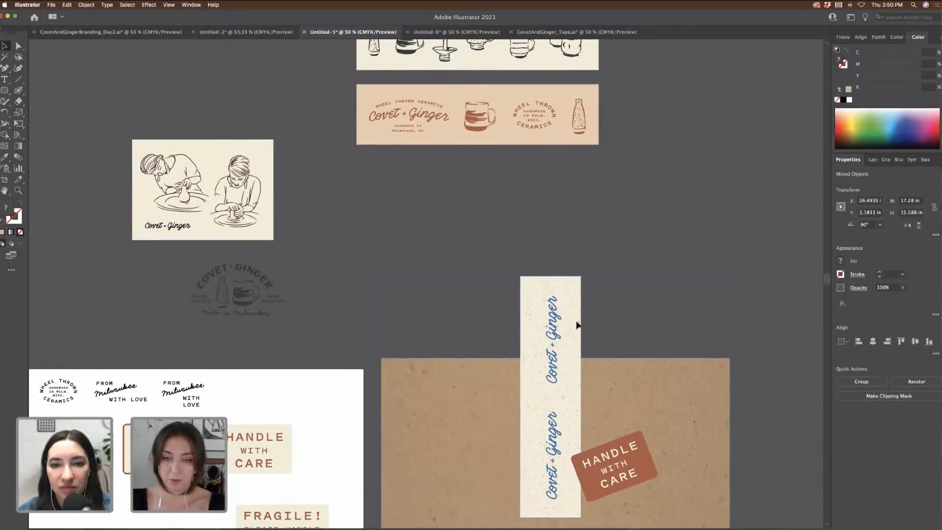
left_click_drag(577, 324, 372, 333)
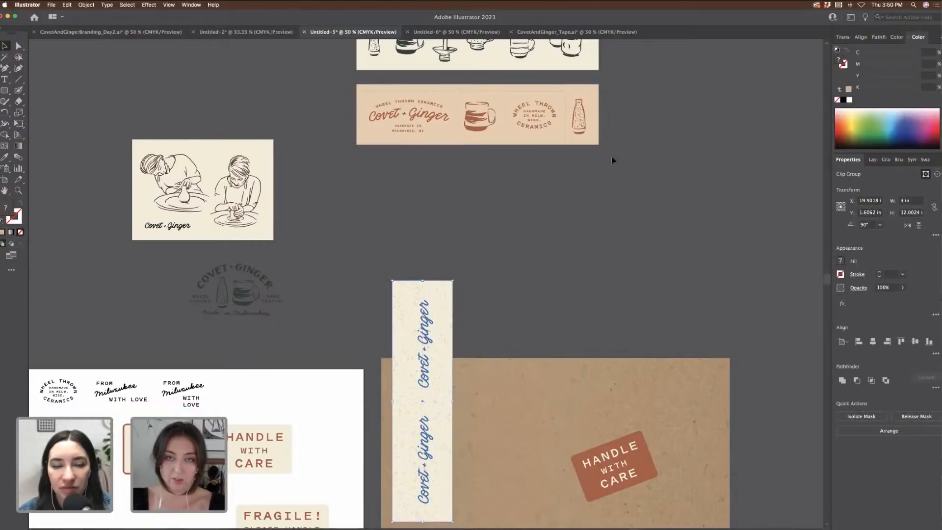
left_click(572, 132)
left_click_drag(572, 132, 664, 232)
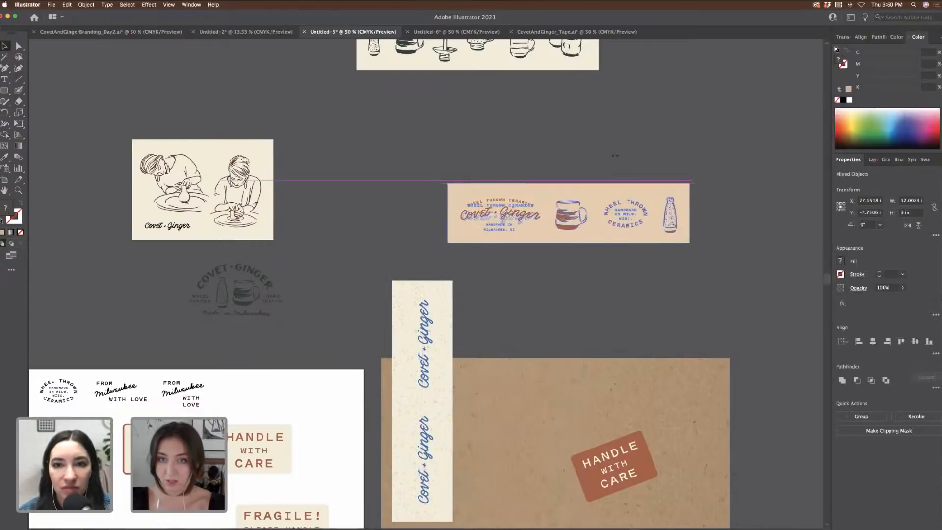
left_click_drag(691, 183, 543, 150)
key("cmd+z")
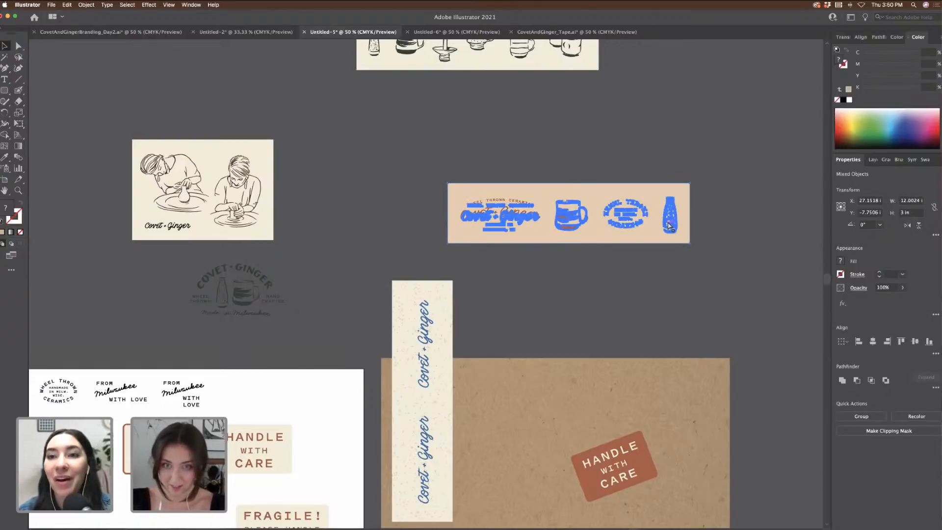
Step: Apply Object > Expand Appearance to the logo banner and stand it vertically on the box
left_click(70, 6)
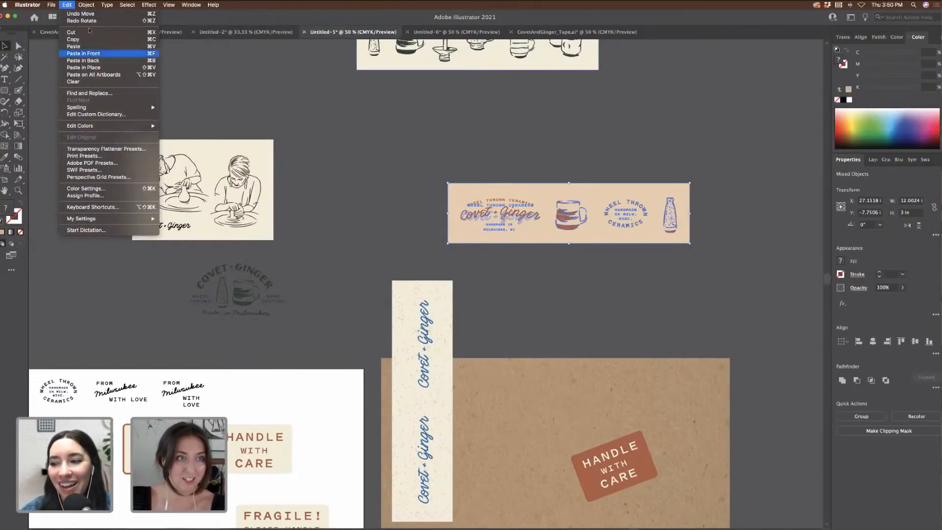
mouse_move(87, 4)
left_click(107, 94)
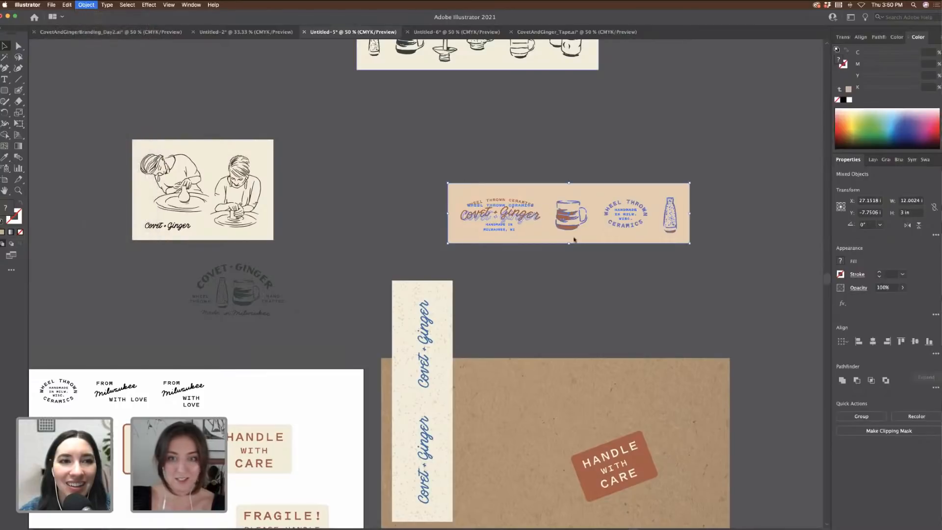
left_click_drag(695, 180, 573, 367)
scroll(573, 367, "down", 3)
left_click(660, 231)
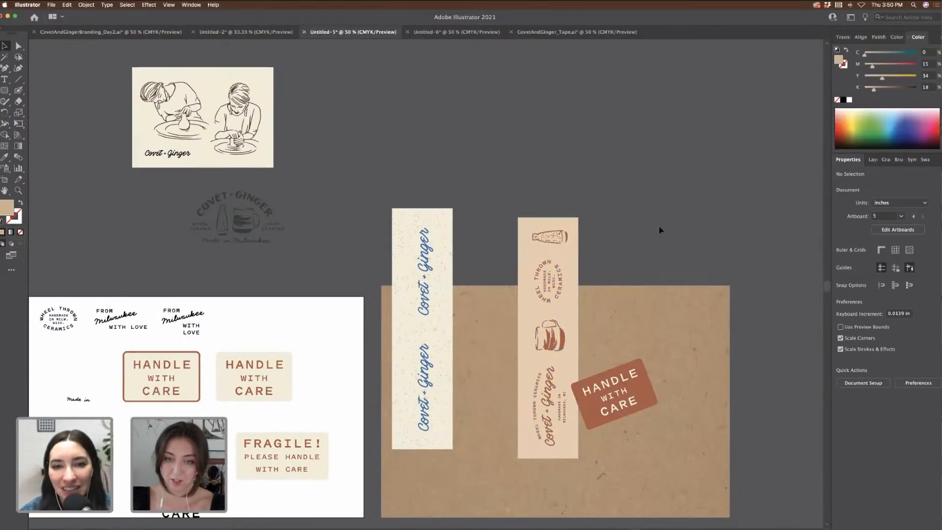
scroll(623, 218, "up", 6)
Step: Turn the pottery icon banner 90° and set it on the box as the third strip
left_click(570, 130)
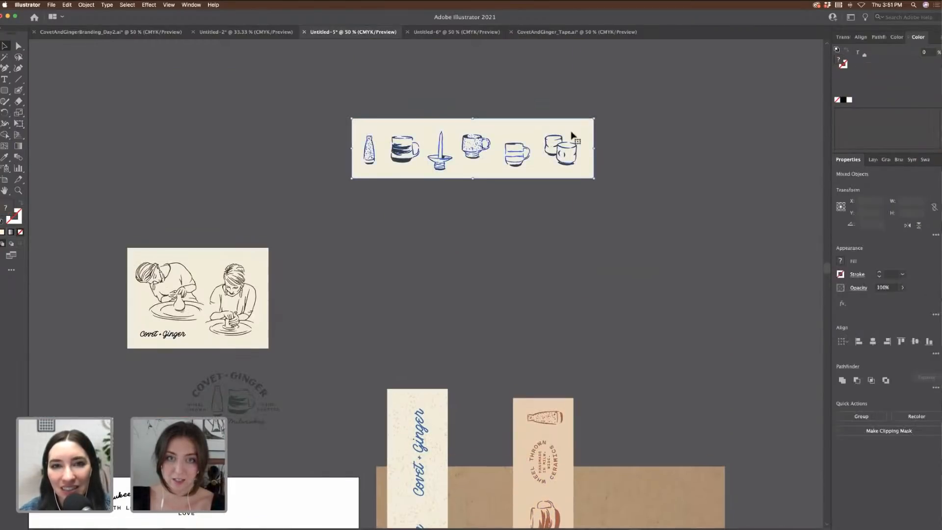
left_click_drag(597, 115, 673, 404)
scroll(485, 91, "down", 5)
scroll(674, 404, "down", 3)
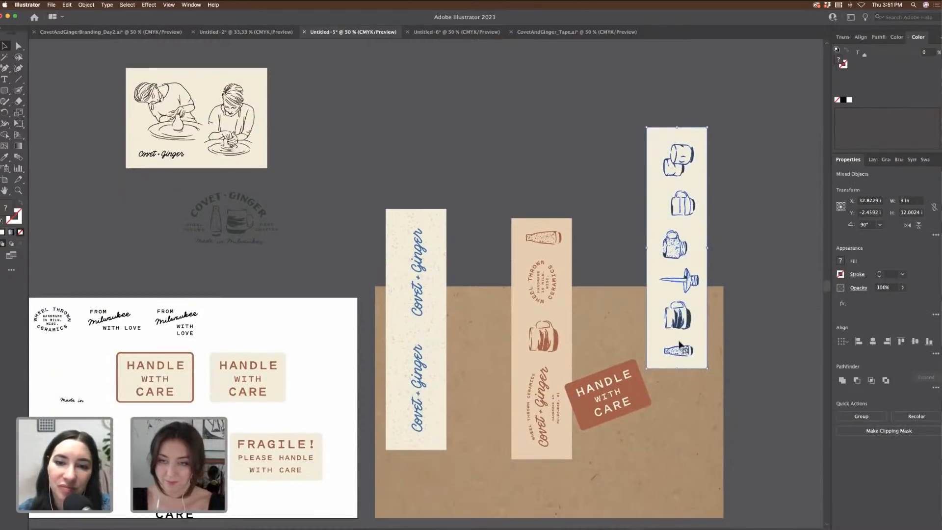
left_click_drag(679, 345, 674, 435)
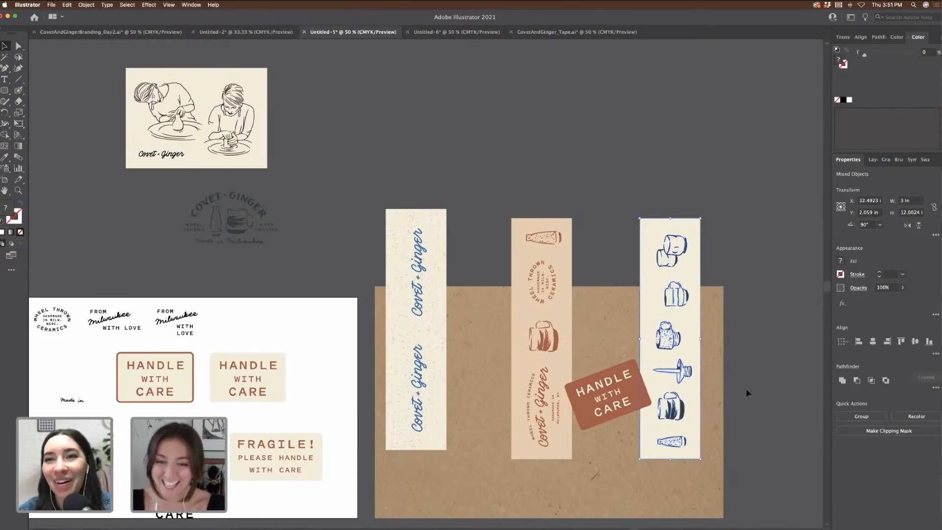
left_click(756, 348)
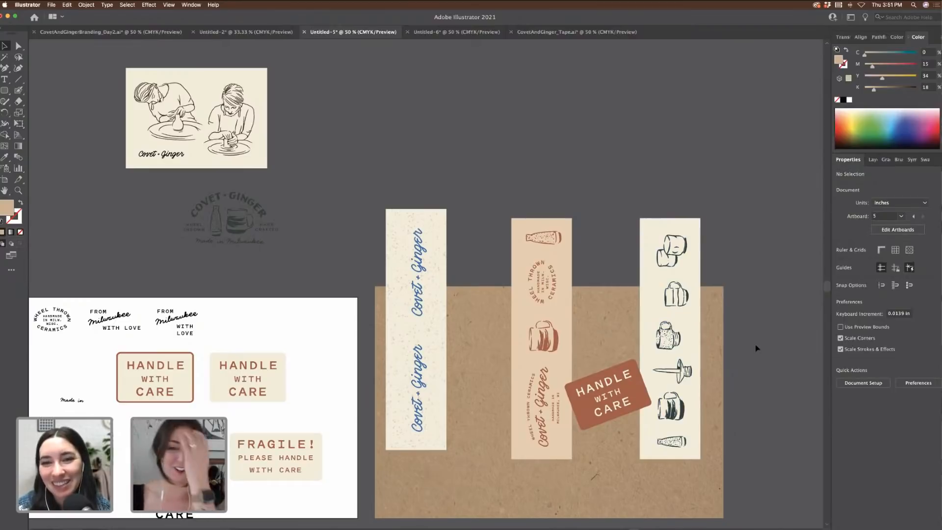
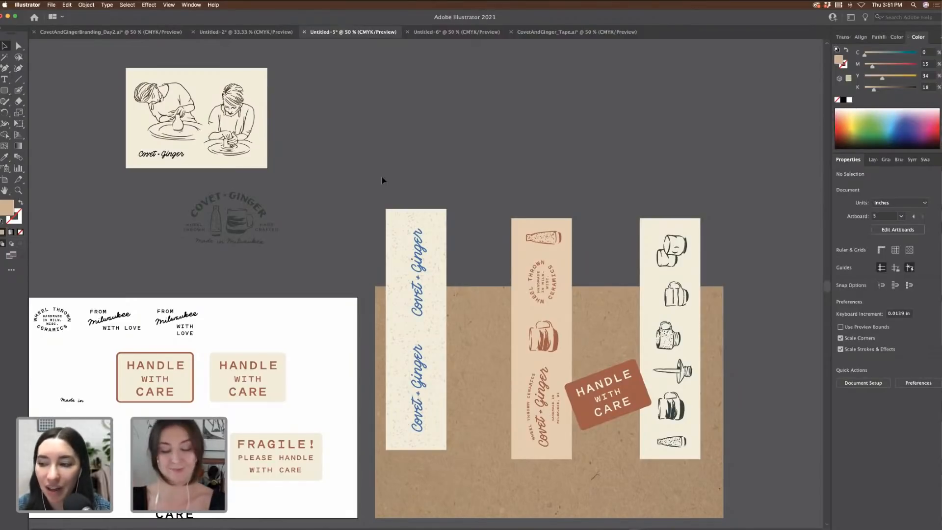
Step: Shift the left Covet + Ginger tape strip slightly to the right
scroll(512, 135, "down", 4)
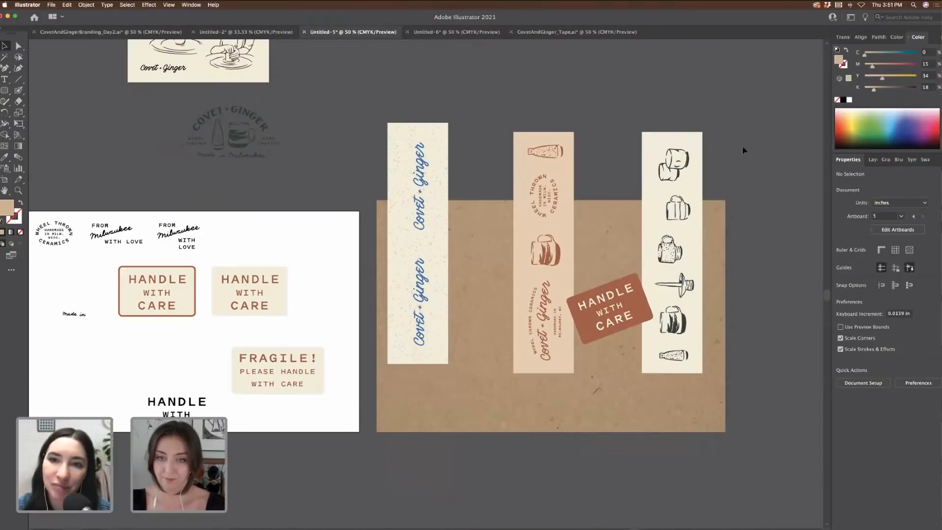
scroll(744, 150, "right", 3)
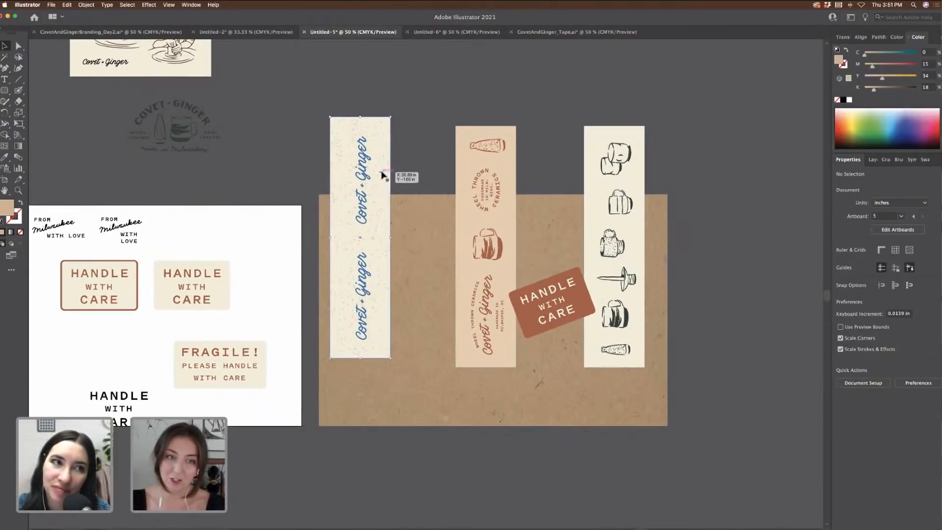
left_click_drag(372, 180, 397, 189)
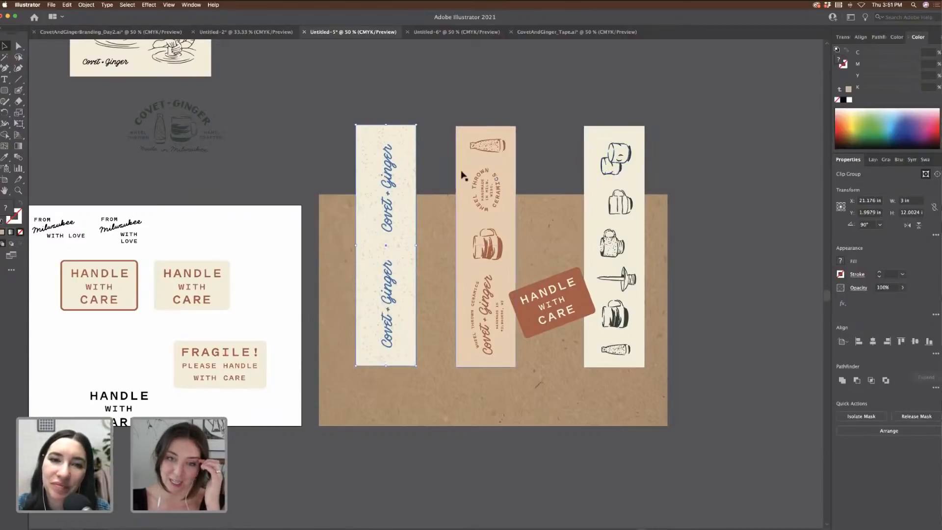
left_click(706, 196)
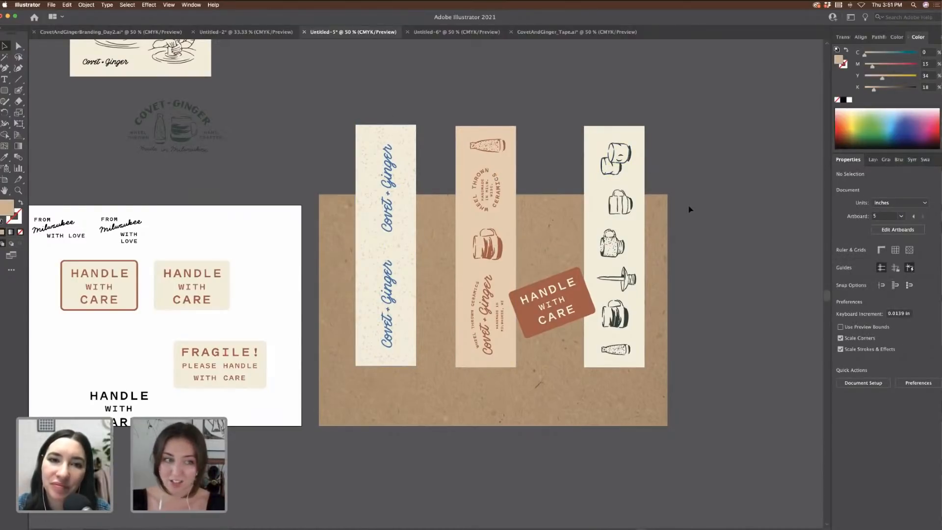
scroll(689, 209, "left", 8)
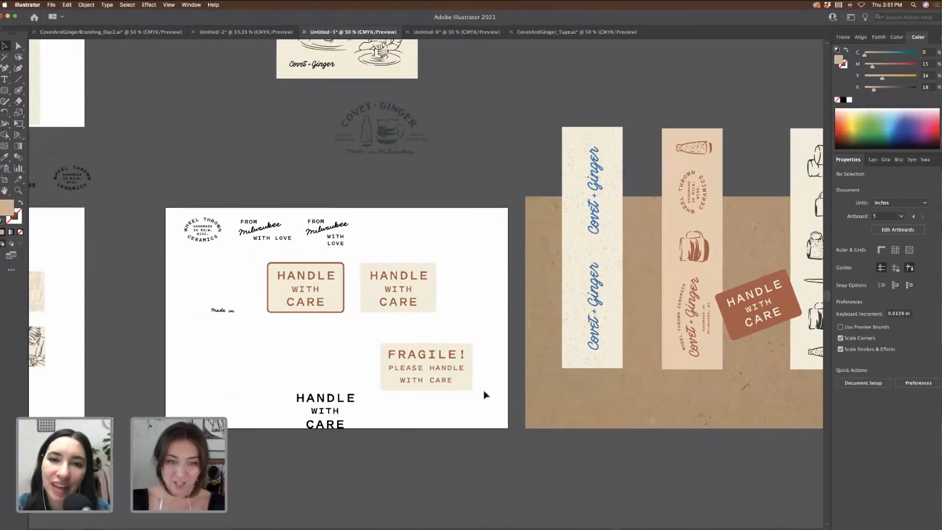
left_click_drag(394, 348, 394, 349)
scroll(394, 350, "down", 3)
mouse_move(391, 312)
left_mouse_down()
mouse_move(421, 320)
mouse_move(383, 318)
left_mouse_up()
Step: Move the From Milwaukee with love text further right on the sticker artboard
left_click(307, 184)
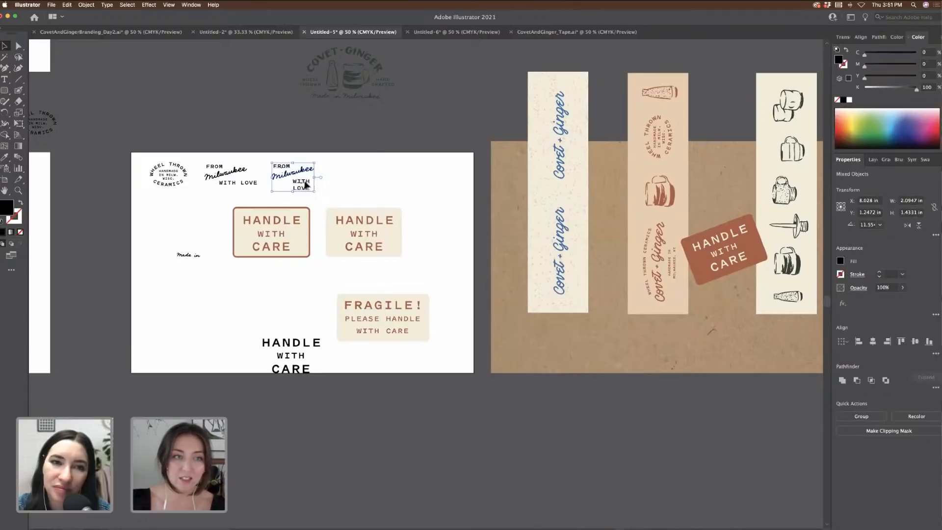
left_click_drag(307, 184, 423, 192)
left_click(433, 198)
key("super+equal")
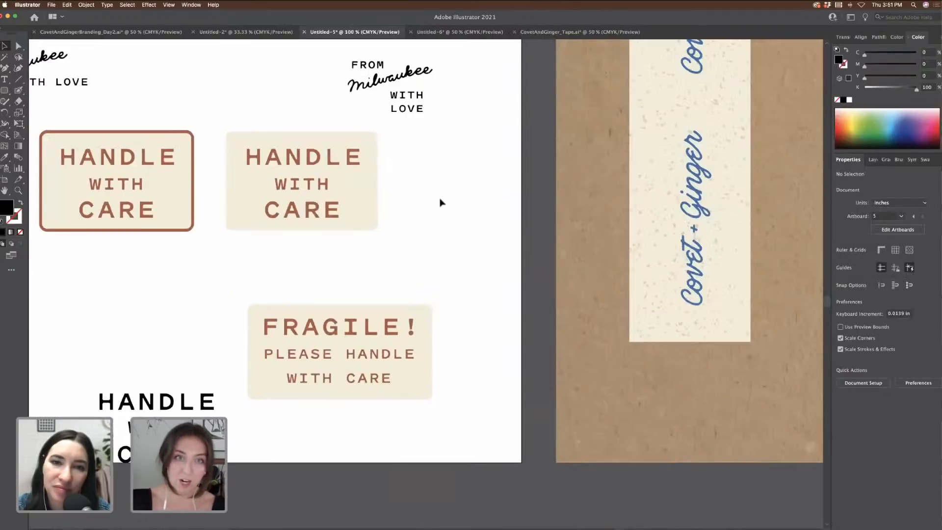
Step: Drag the second HANDLE WITH CARE label below the first and clear the selection
scroll(441, 203, "up", 2)
scroll(441, 203, "left", 1)
left_click_drag(327, 185, 154, 307)
scroll(505, 198, "right", 3)
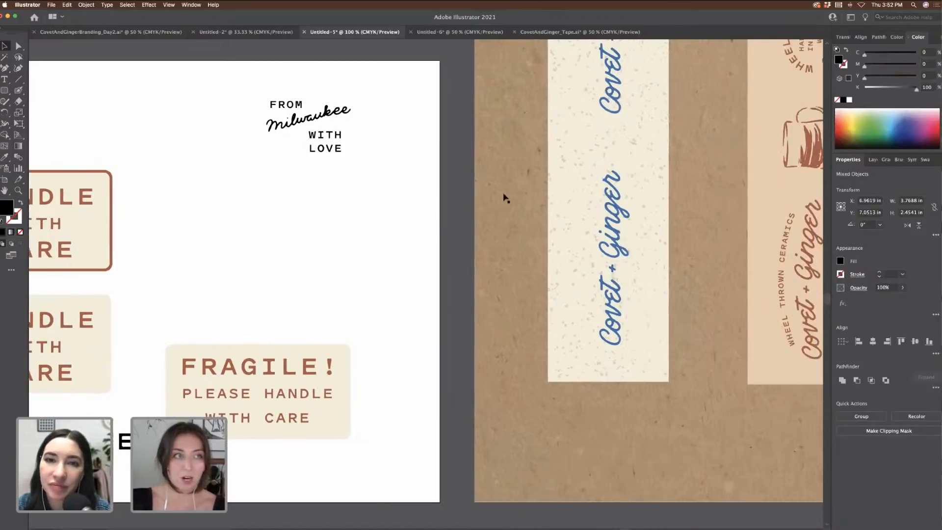
key("super+shift+a")
Step: Draw a rounded square over the From Milwaukee text and round its corners into a circle
left_click(5, 91)
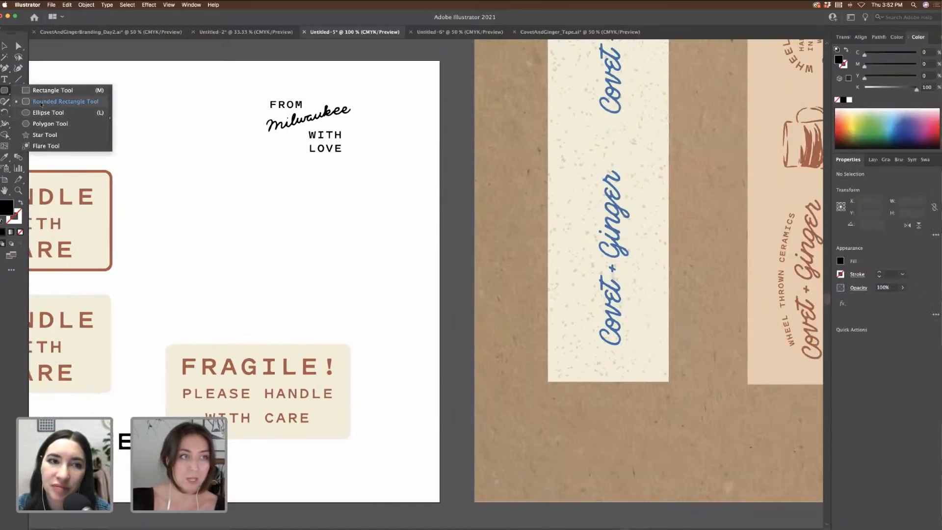
left_click(40, 101)
left_click_drag(249, 83, 357, 191)
left_click_drag(255, 91, 280, 141)
left_click(5, 47)
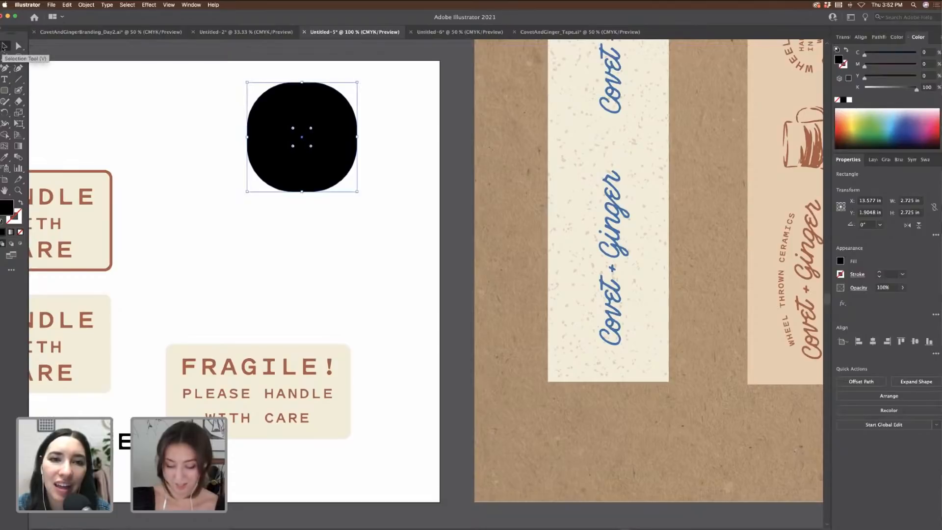
Step: Give the circle the cream label fill and centre it behind the text
left_click(5, 157)
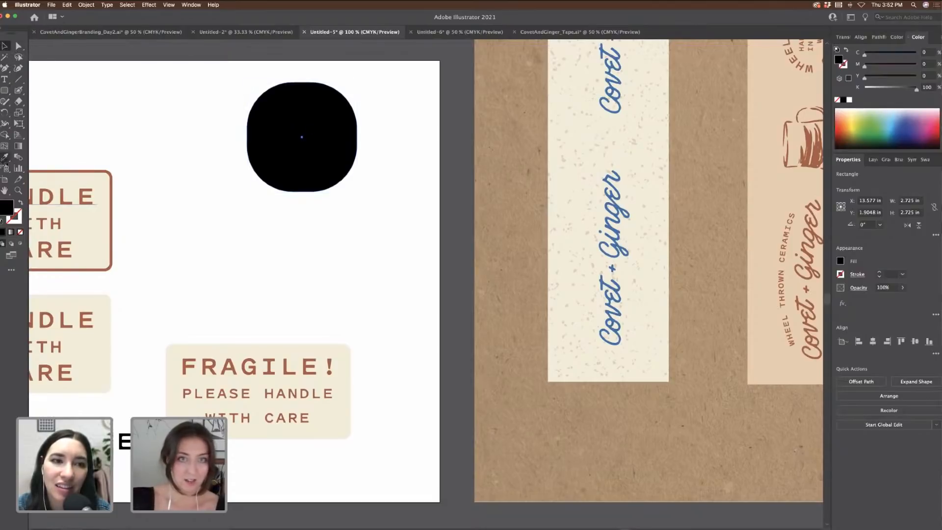
scroll(344, 228, "right", 4)
key("super+minus")
key("super+minus")
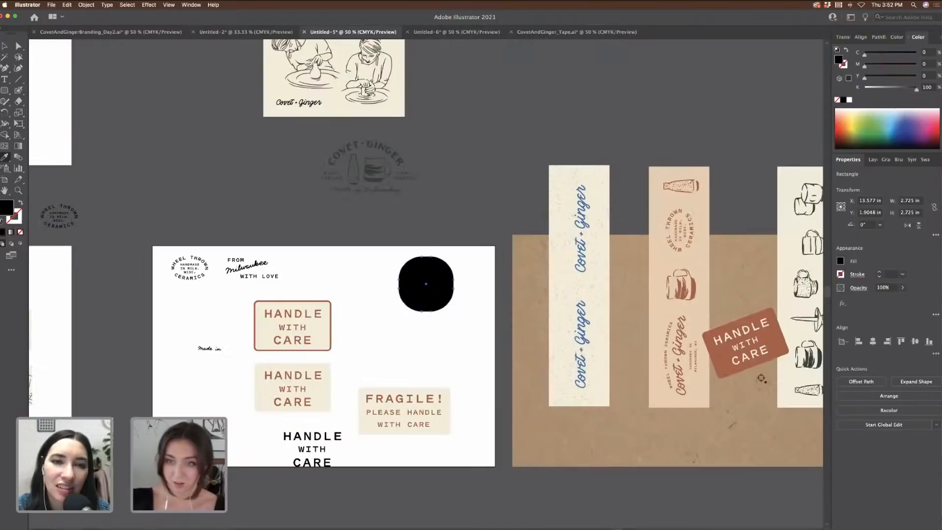
left_click(325, 392)
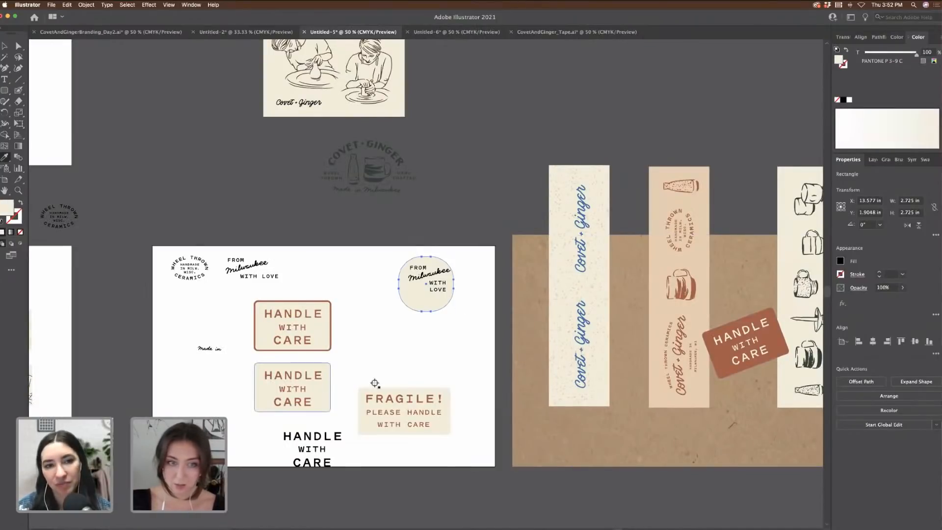
key("v")
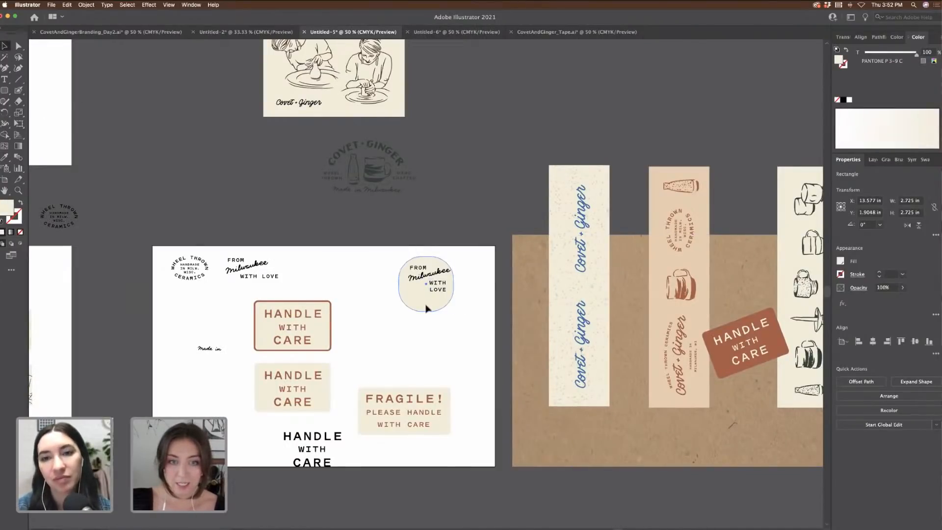
left_click_drag(426, 308, 428, 304)
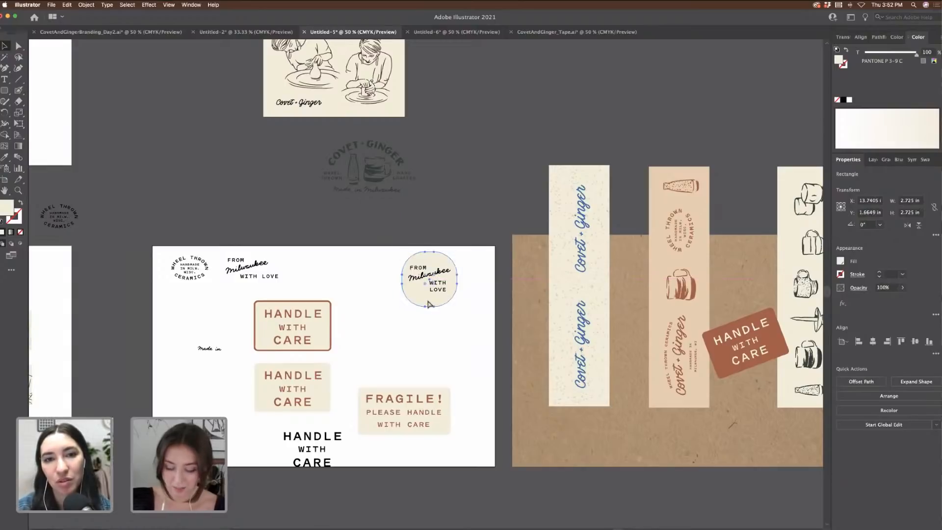
key("super+equal")
key("super+equal")
Step: Select the circle with its text and place the round sticker on the kraft box
left_click_drag(485, 228, 475, 304)
key("super+z")
left_click(543, 293)
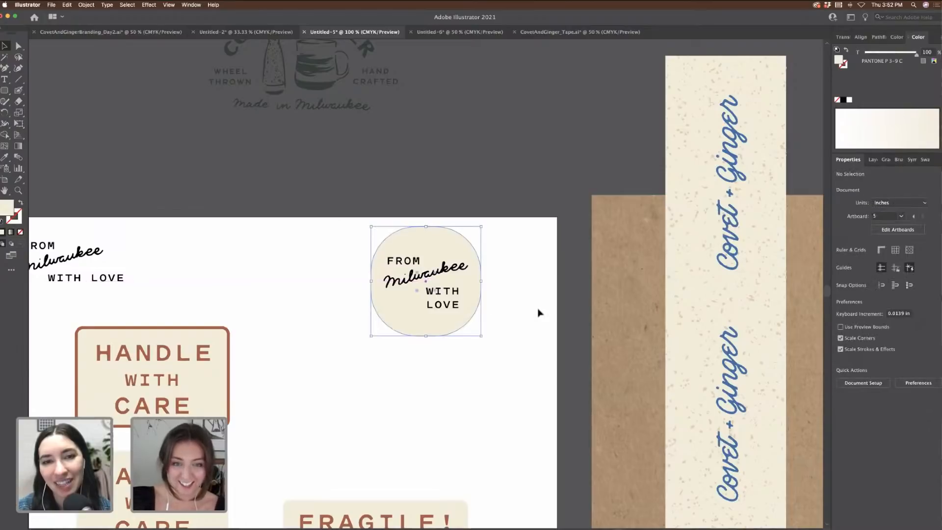
left_click_drag(516, 341, 342, 220)
key("super+minus")
key("super+minus")
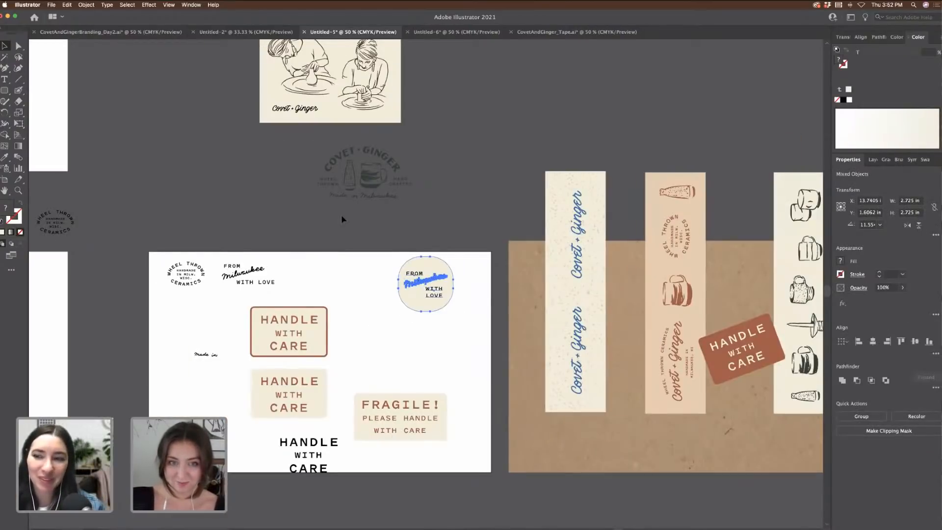
scroll(340, 216, "right", 5)
left_click_drag(466, 397, 497, 396)
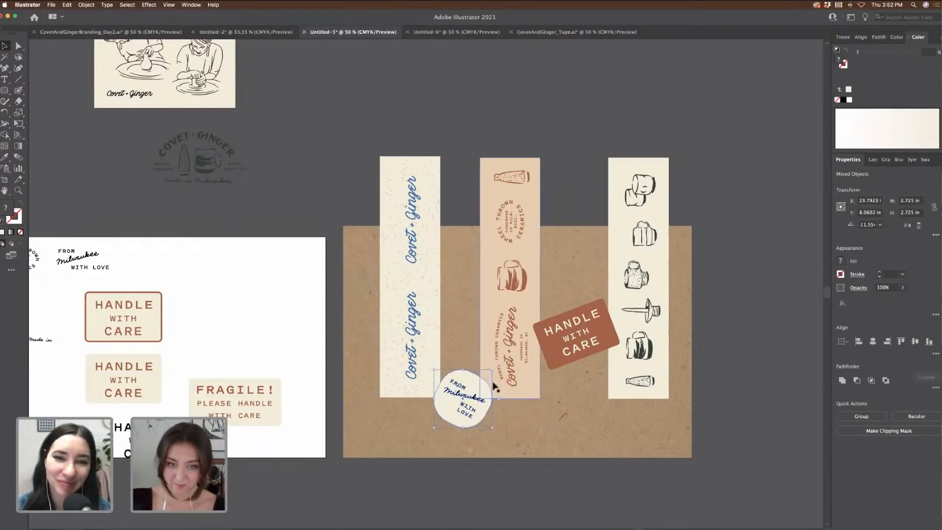
Step: Move the Covet + Ginger strip up and left off the kraft box
left_click_drag(417, 321, 420, 324)
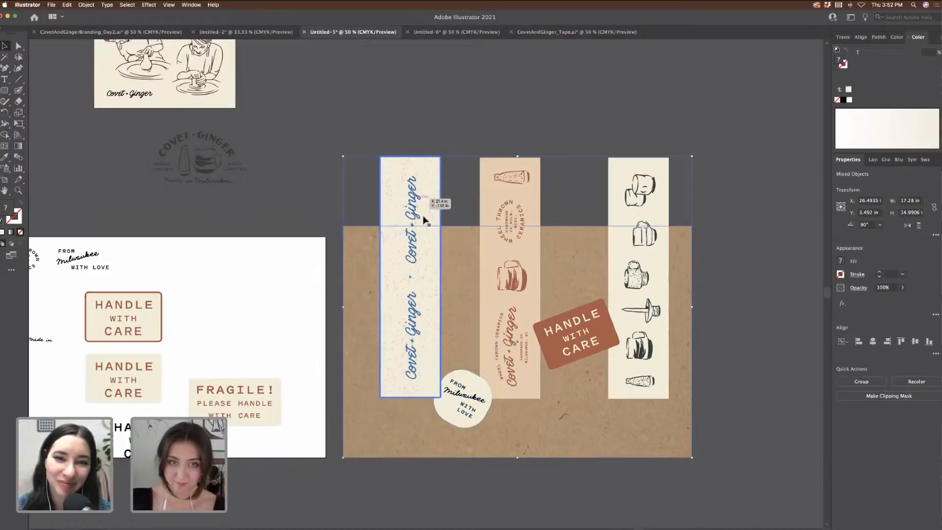
left_click_drag(424, 218, 415, 196)
left_click(407, 145)
left_click_drag(402, 163, 330, 36)
key("super+z")
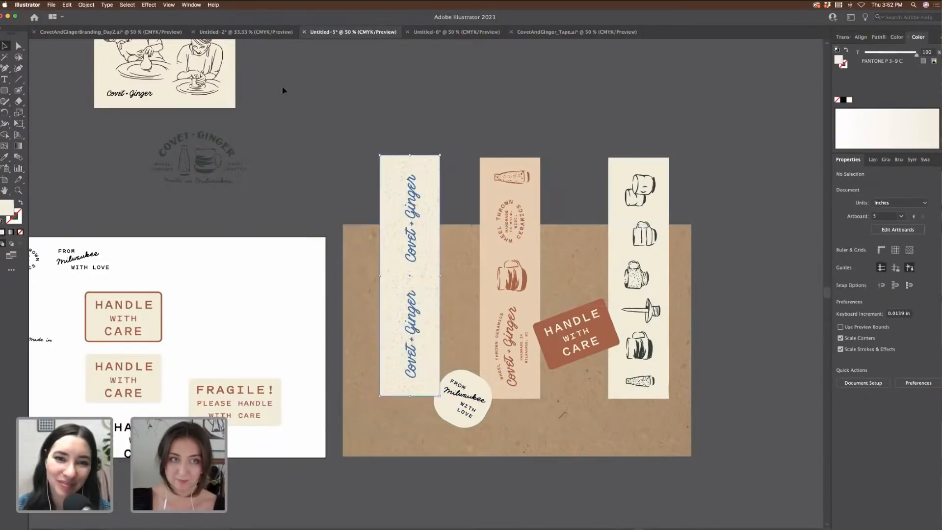
left_click_drag(418, 205, 300, 139)
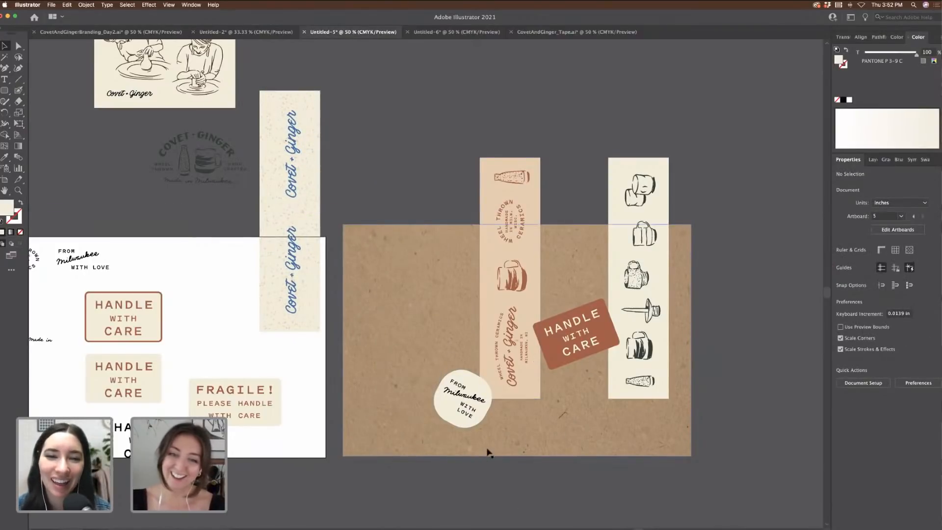
Step: Marquee-select the faded Covet + Ginger badge logo and drag it further left
scroll(559, 435, "left", 5)
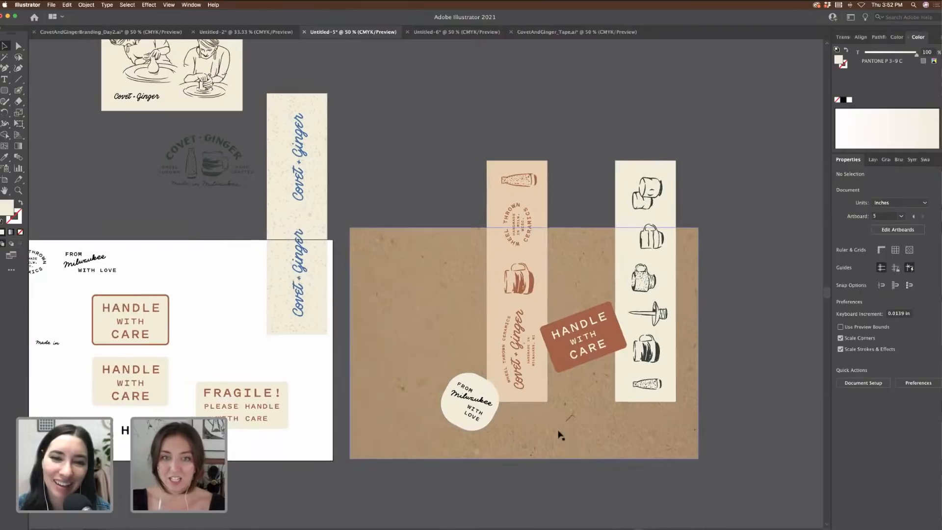
scroll(560, 435, "right", 2)
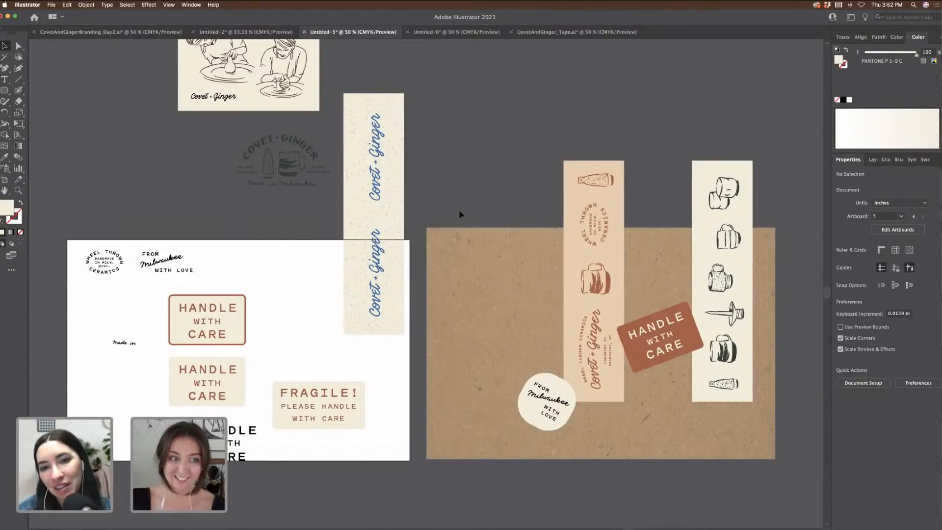
scroll(460, 214, "left", 5)
scroll(744, 240, "right", 5)
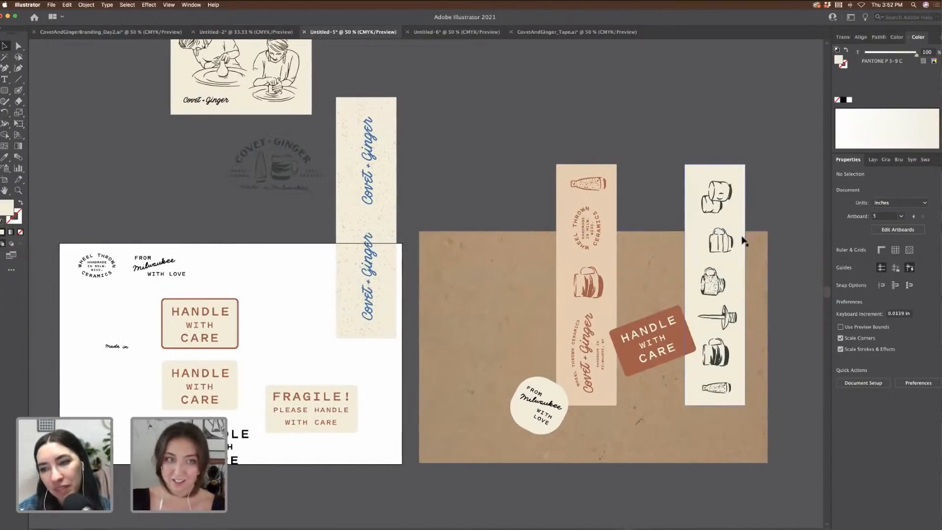
scroll(744, 240, "left", 4)
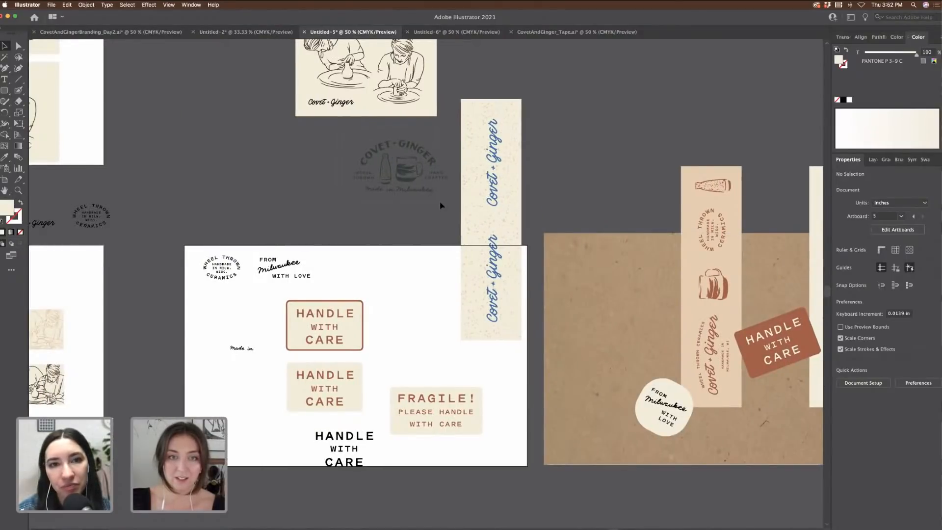
left_click_drag(441, 205, 289, 181)
scroll(460, 181, "left", 2)
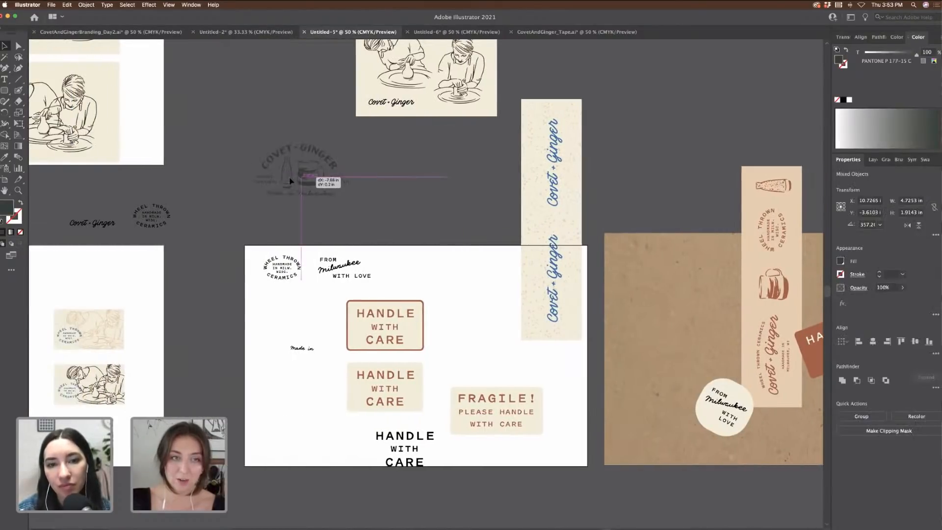
left_click(431, 180)
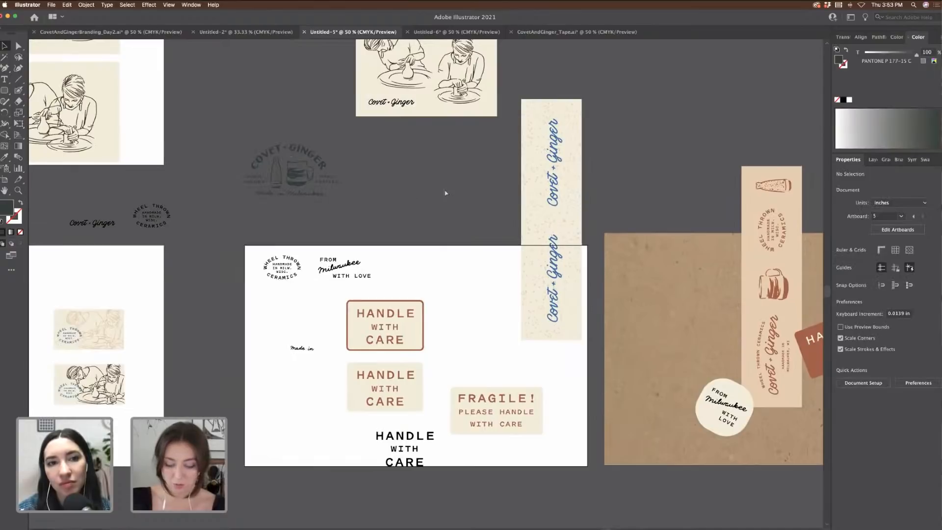
Step: Copy the Covet + Ginger wordmark below the illustration card and enlarge it
key("super+equal")
scroll(449, 200, "up", 4)
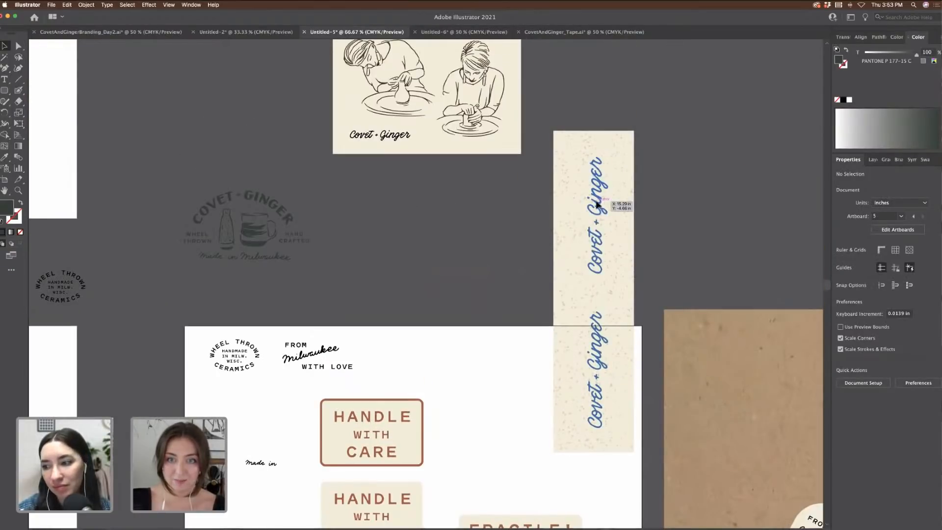
left_click(598, 205)
left_click_drag(394, 135, 400, 209)
key("super+equal")
key("super+equal")
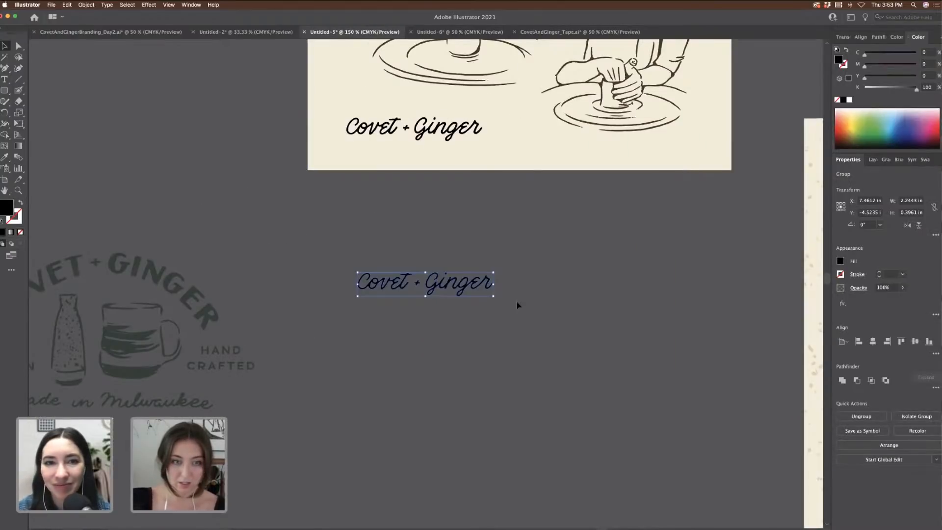
left_click_drag(528, 258, 488, 273)
key("super+minus")
key("super+minus")
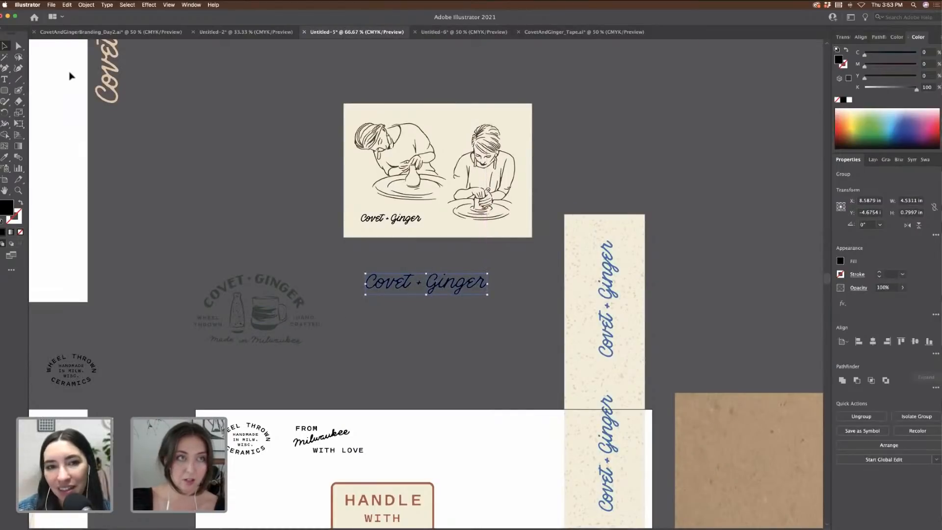
Step: Copy the top-left logo lockup from CovetAndGingerBranding_Day2 and paste it into Untitled-5
left_click(110, 32)
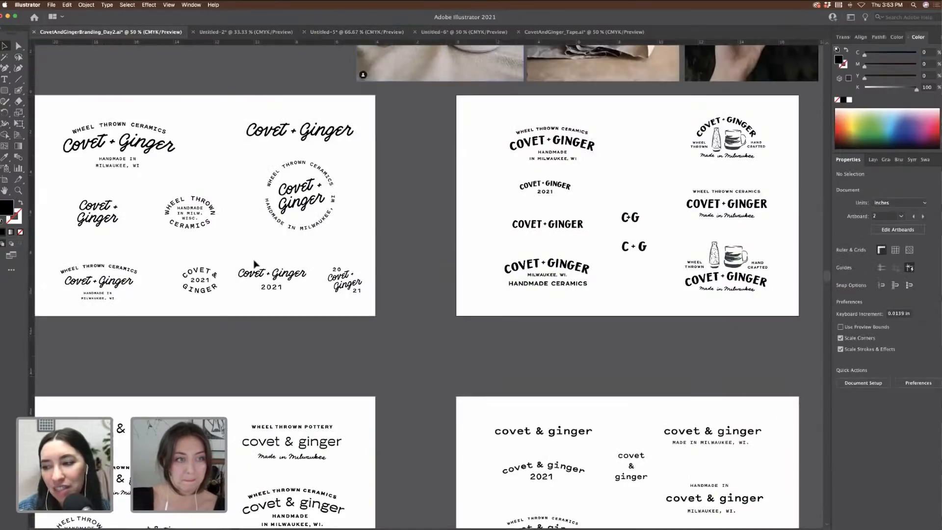
scroll(196, 153, "left", 2)
scroll(195, 148, "left", 2)
left_click_drag(147, 106, 272, 175)
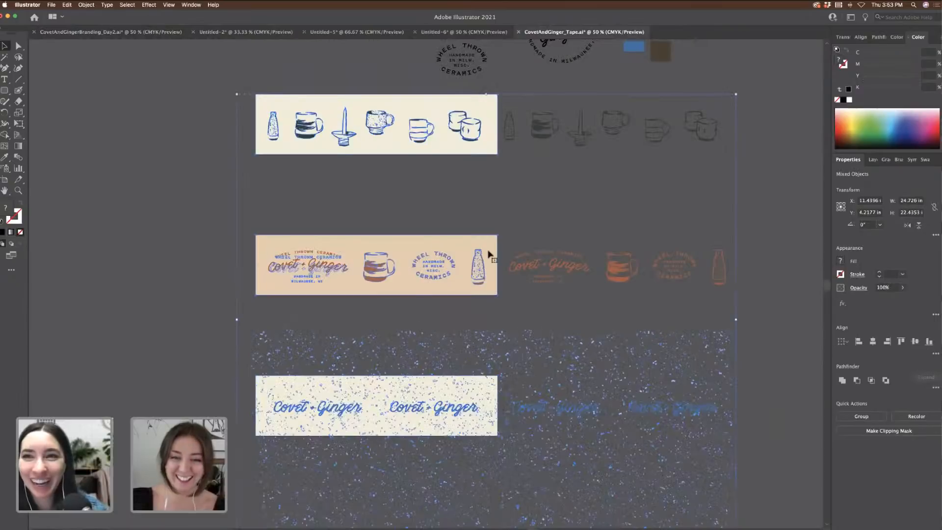
left_click(439, 33)
left_click(363, 33)
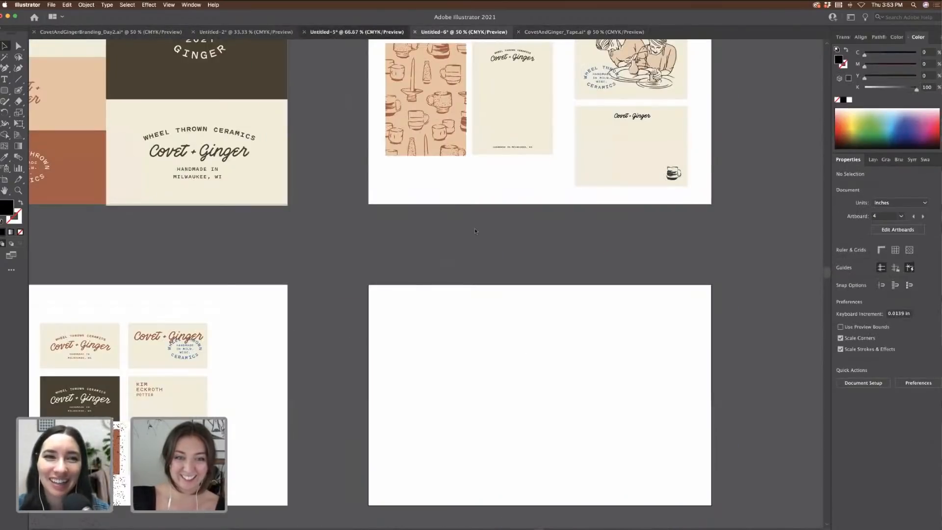
key("cmd+v")
Step: Delete the temporary wordmark copy and move the lockup up beneath the illustration card
left_click_drag(472, 265, 473, 328)
left_click(467, 286)
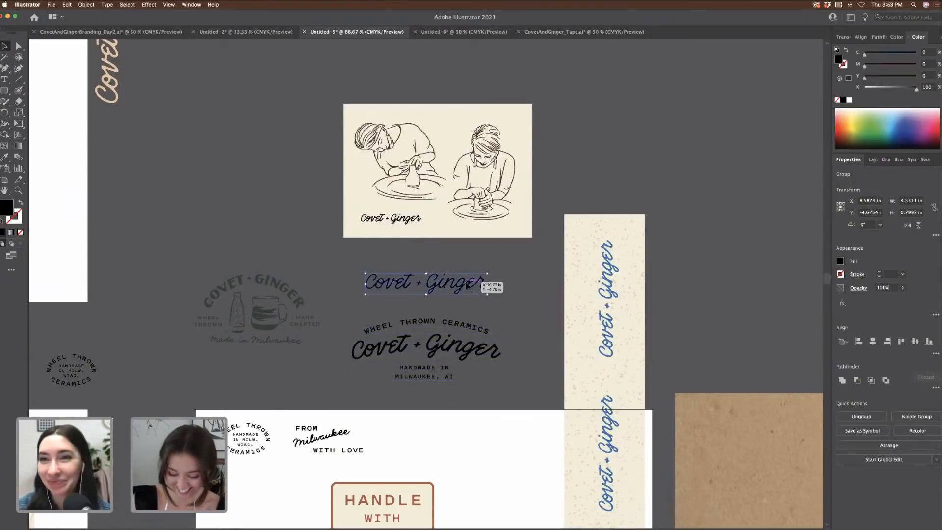
key("Delete")
key("cmd+equal")
left_click_drag(503, 371, 516, 321)
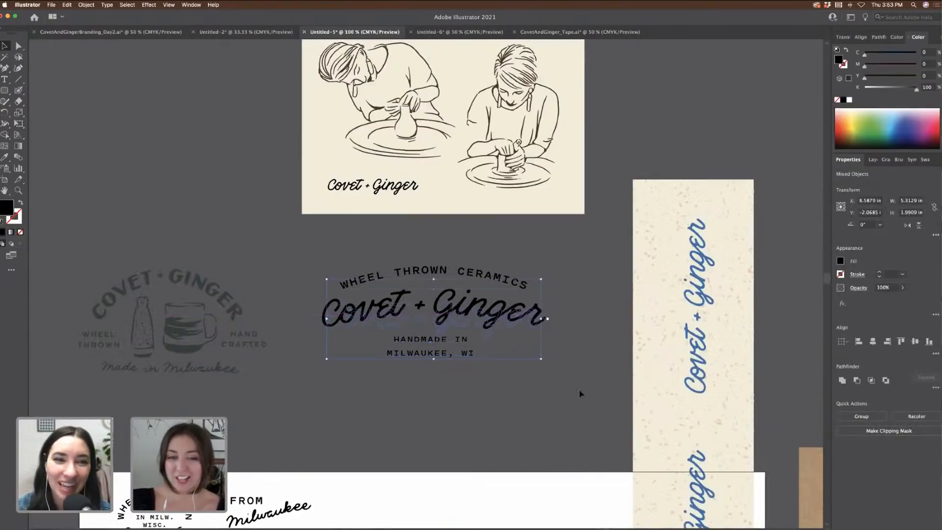
left_click(576, 395)
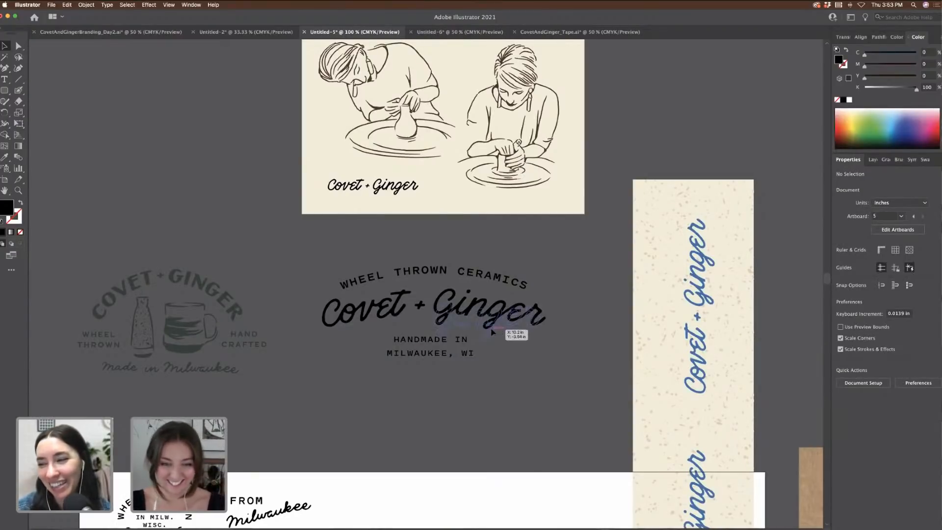
Step: Move the HANDMADE IN MILWAUKEE, WI text lower
left_click(456, 346)
scroll(471, 343, "down", 3)
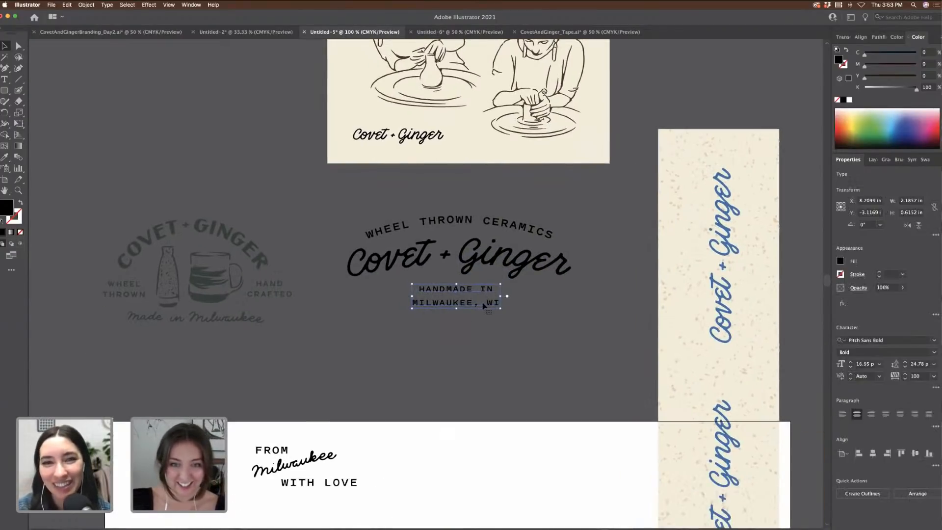
left_click_drag(484, 306, 483, 354)
left_click(553, 364)
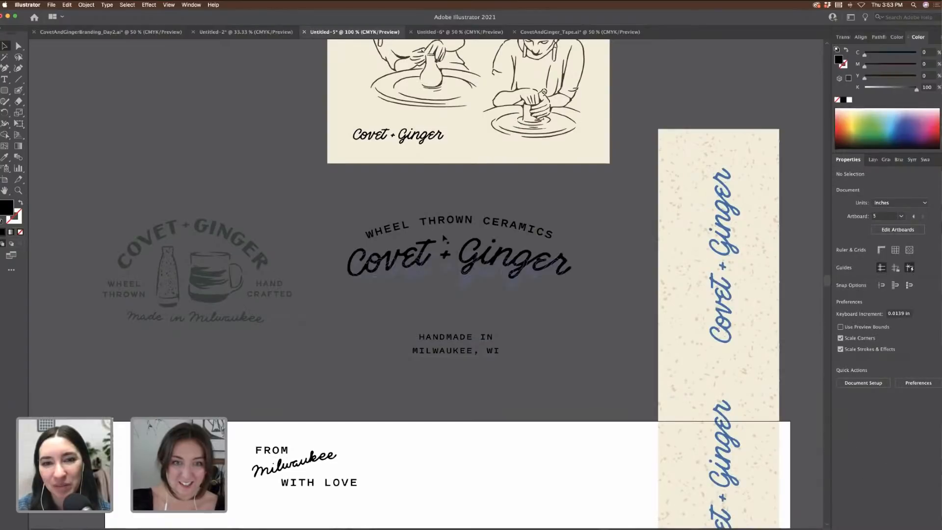
Step: Paste WHEEL THROWN / HAND CRAFTED, spread them beside the wordmark, and move the arced text aside
left_click(129, 292)
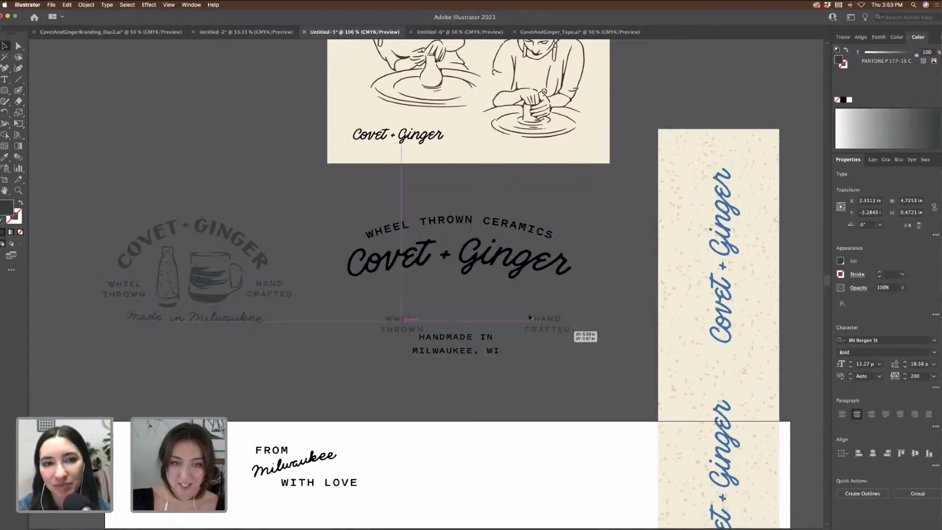
key("super+v")
left_click_drag(524, 323, 570, 323)
left_click_drag(485, 227, 242, 109)
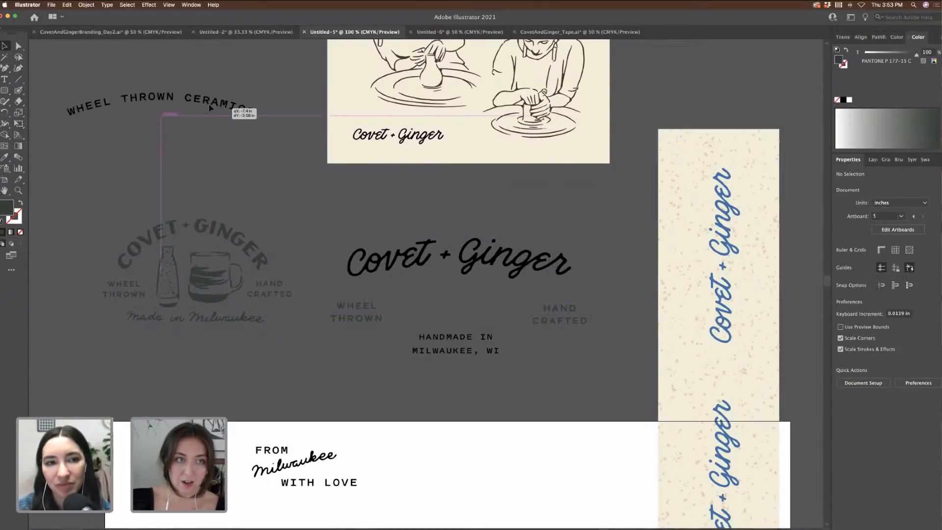
left_click(370, 321)
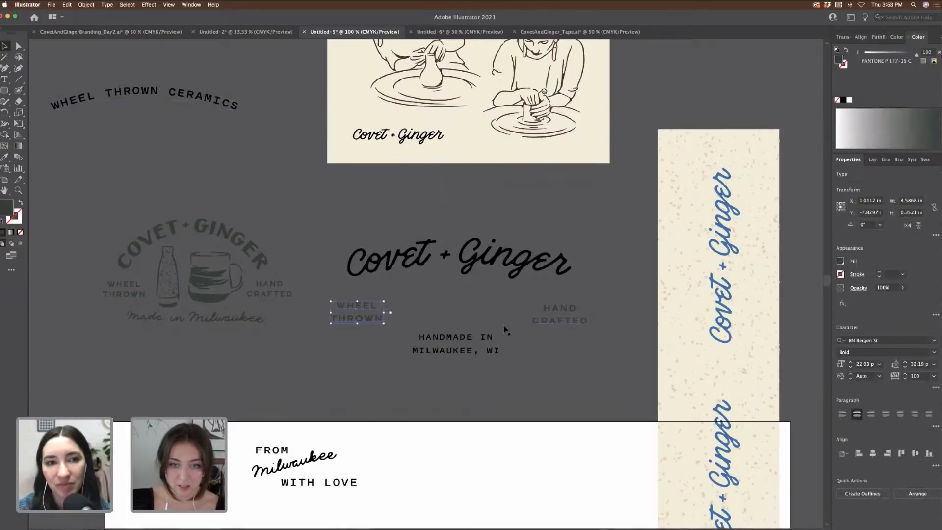
left_click(564, 321, "shift")
left_click_drag(564, 322, 565, 320)
left_click(577, 339)
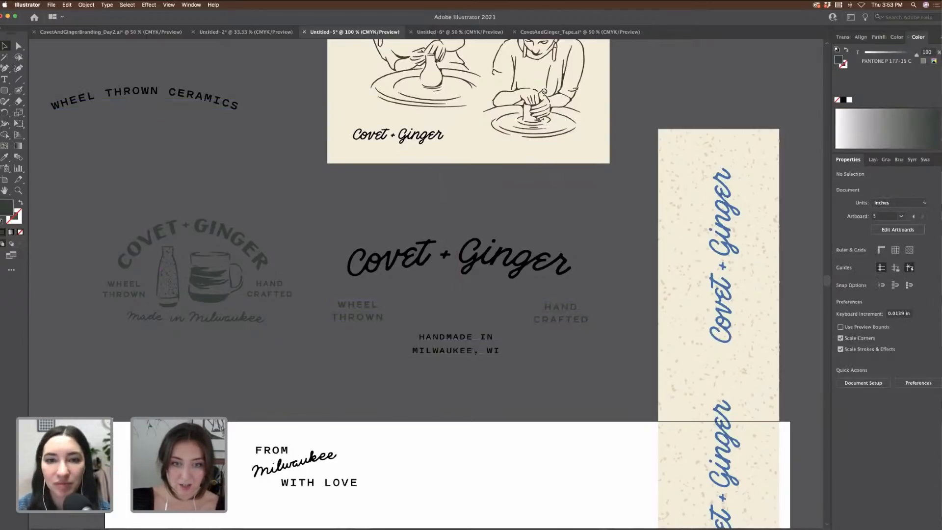
Step: Move HANDMADE IN MILWAUKEE, WI aside and copy the Made in Milwaukee script below Covet + Ginger
left_click_drag(496, 353, 192, 155)
left_click(231, 318)
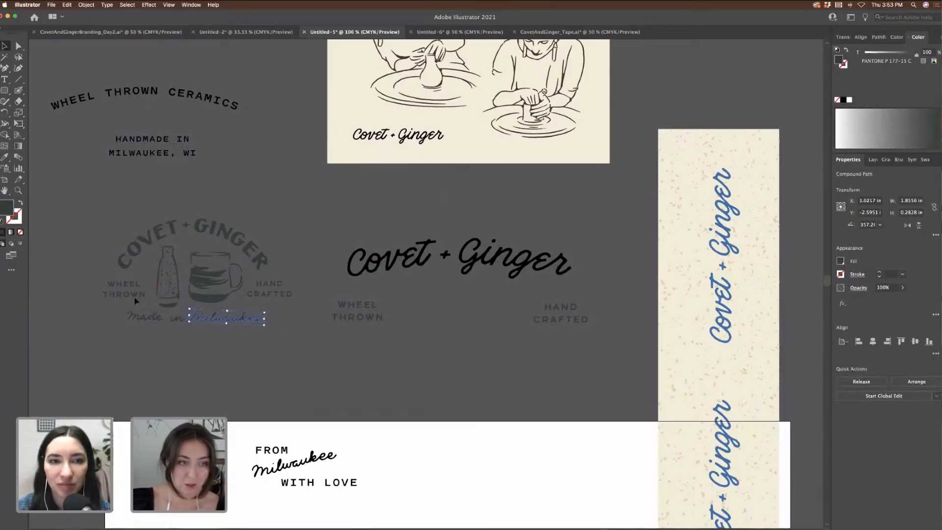
left_click_drag(79, 305, 82, 311)
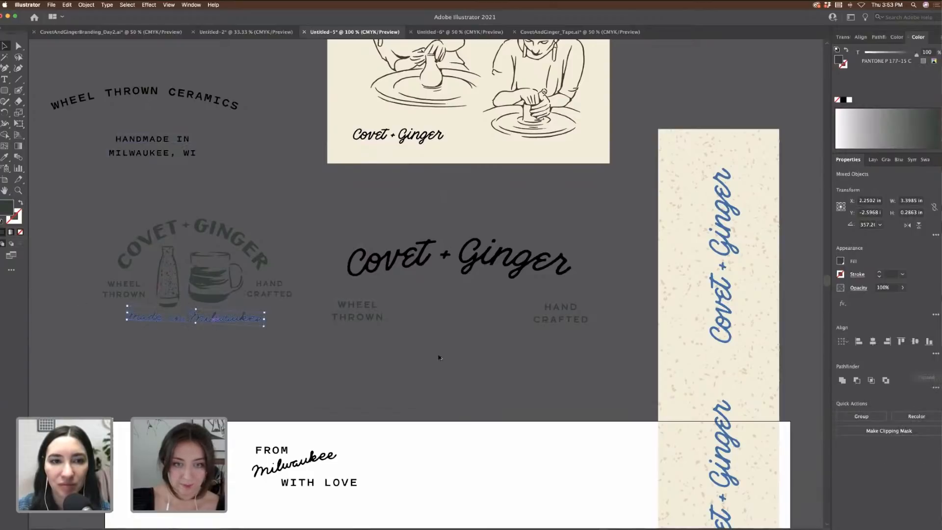
left_click_drag(439, 357, 479, 344)
left_click_drag(563, 357, 344, 245)
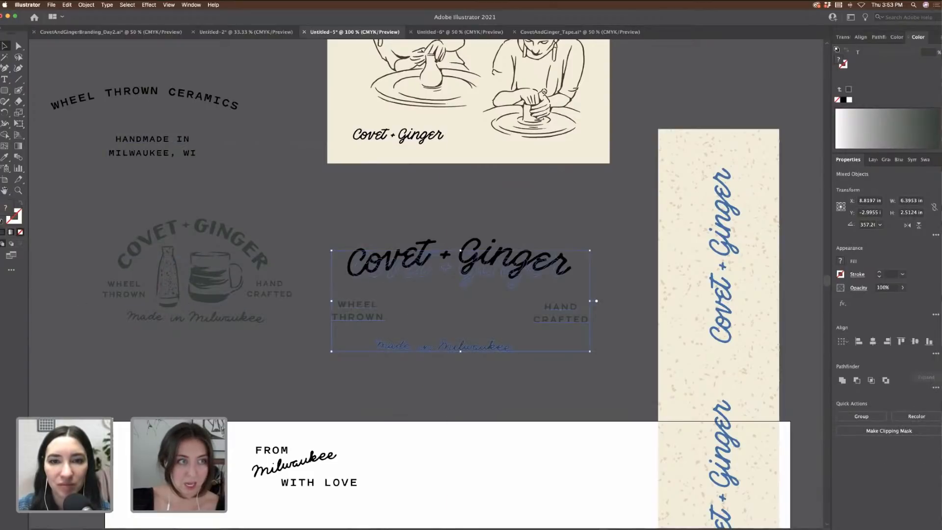
left_click(374, 211)
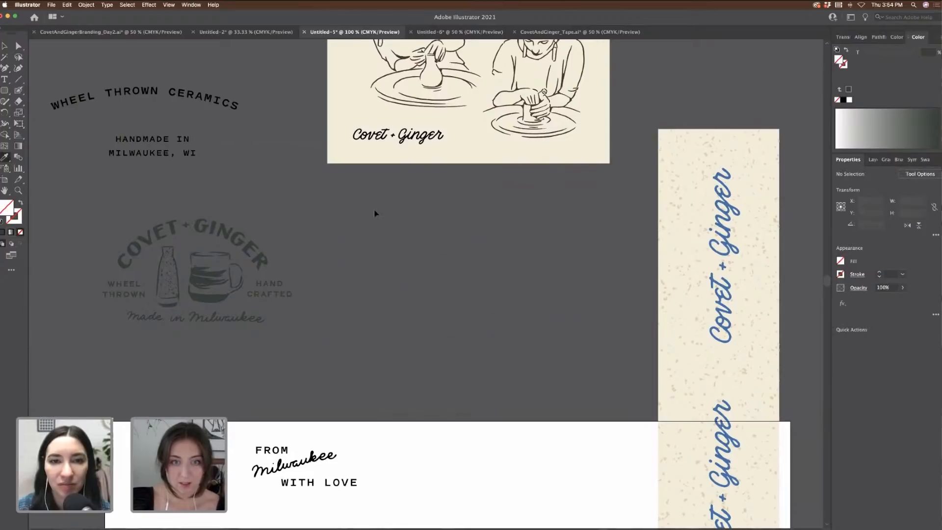
Step: Fill the lockup black, raise Covet + Ginger, and copy in the bottle-and-mug illustration
left_click(418, 244)
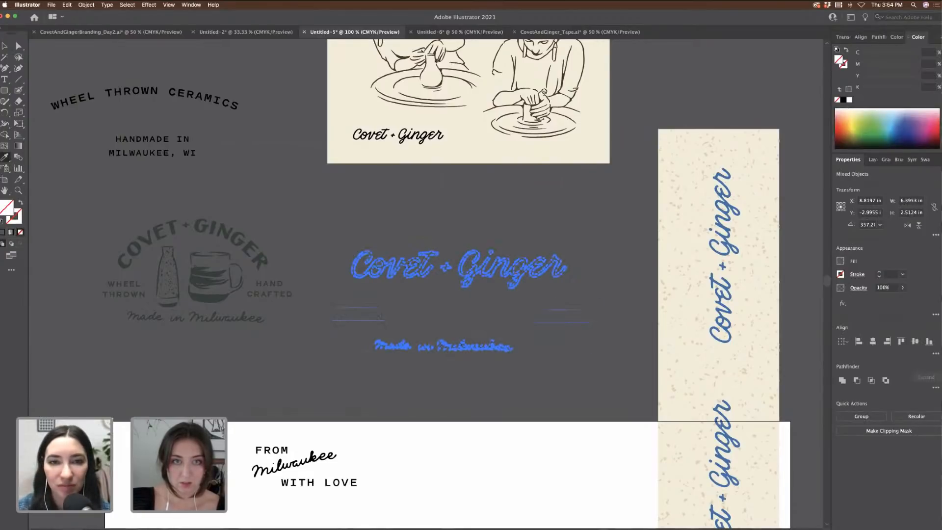
left_click(433, 142)
left_click(362, 219, "super")
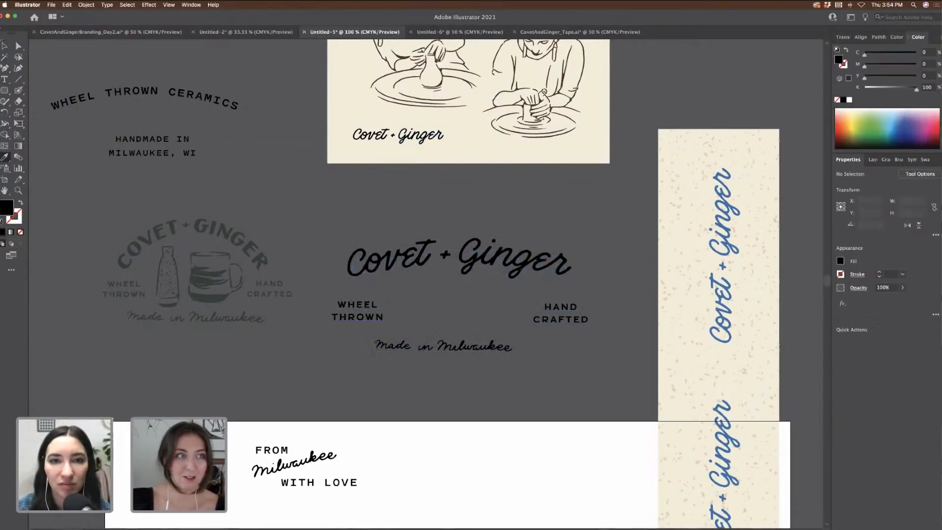
left_click(4, 46)
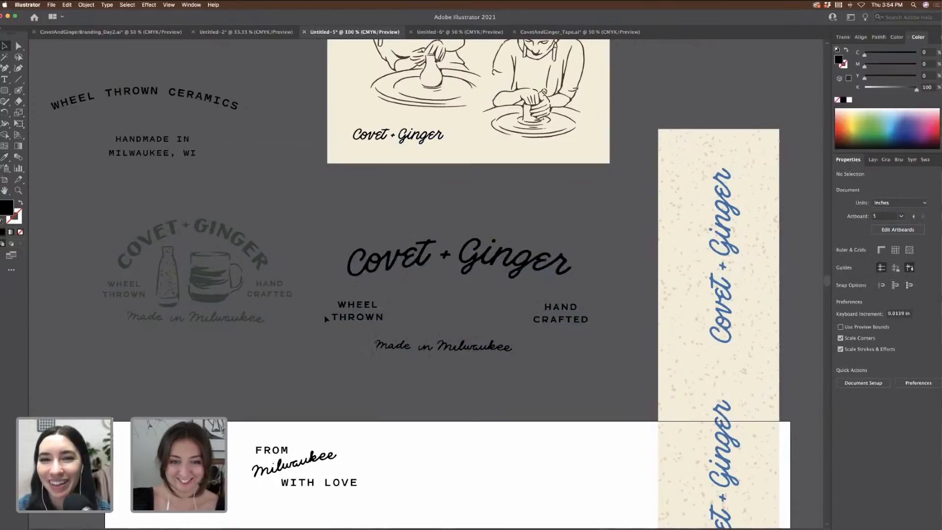
left_click_drag(330, 338, 532, 370)
left_click_drag(519, 265, 522, 246)
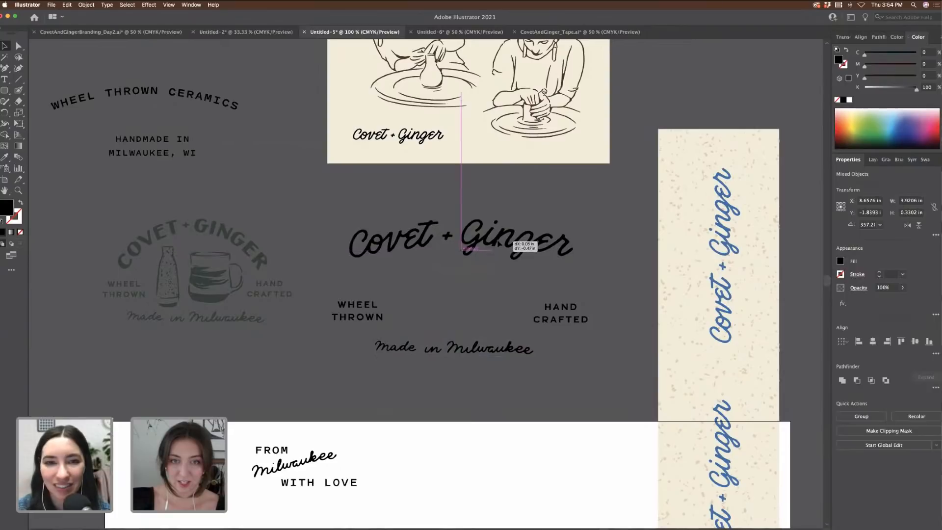
left_click_drag(175, 273, 494, 305)
left_click(606, 279)
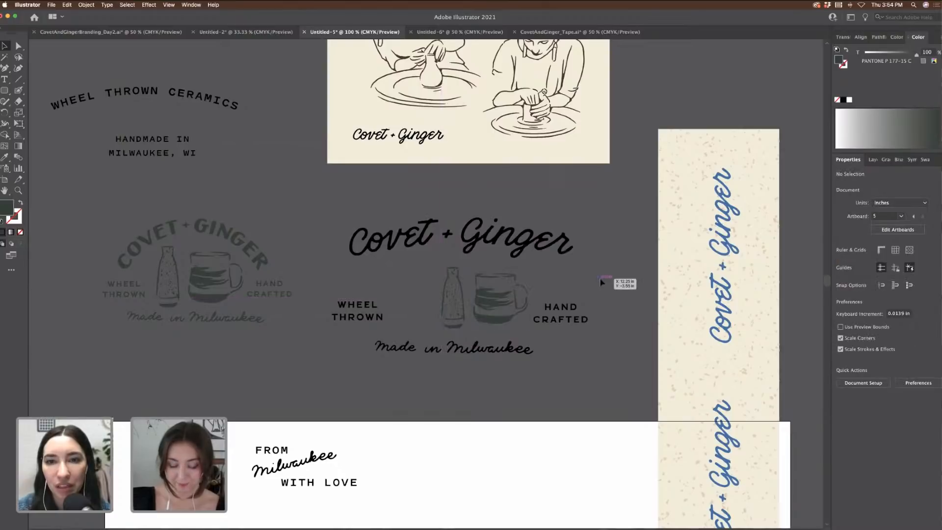
Step: Bring the tape's mug into the lockup upright and arrange it with the cups and bottle
key("super+minus")
key("super+minus")
scroll(602, 282, "right", 10)
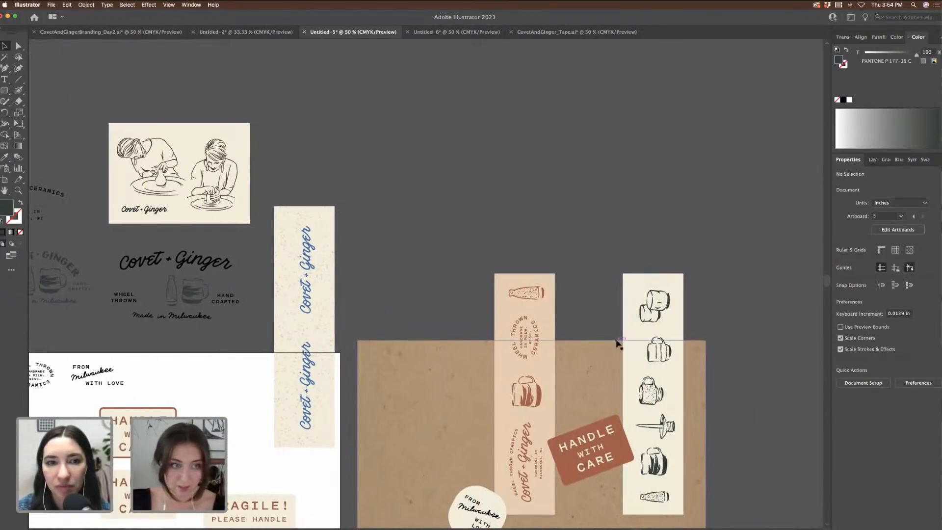
left_click(669, 356)
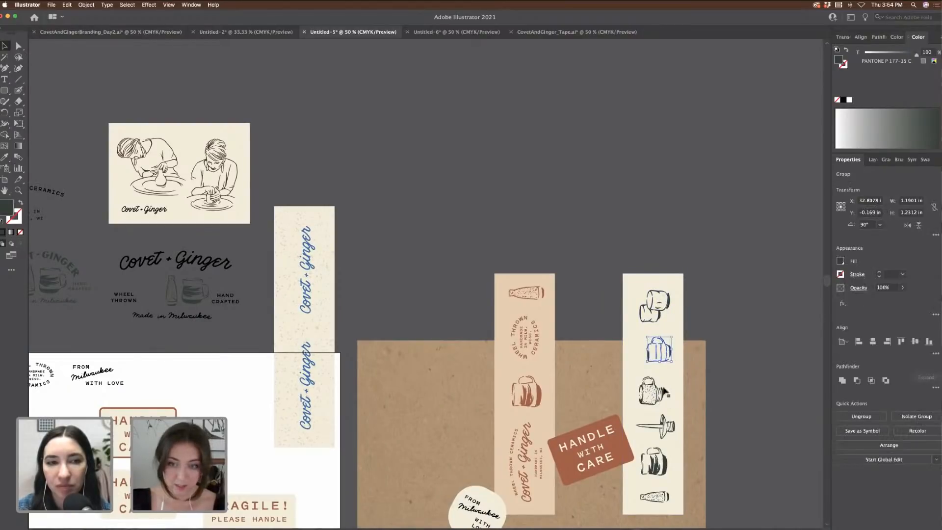
left_click(660, 314)
scroll(614, 304, "left", 10)
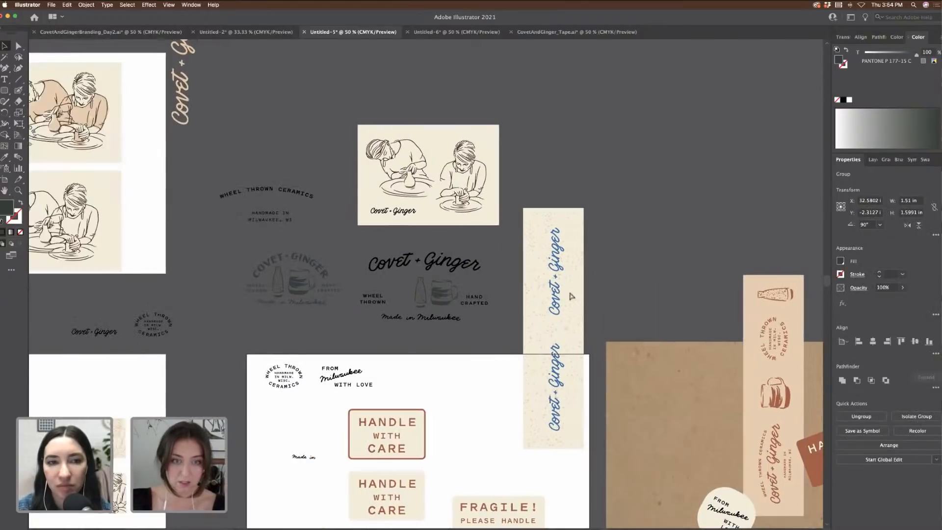
left_click_drag(444, 269, 443, 301)
key("super+equal")
key("super+equal")
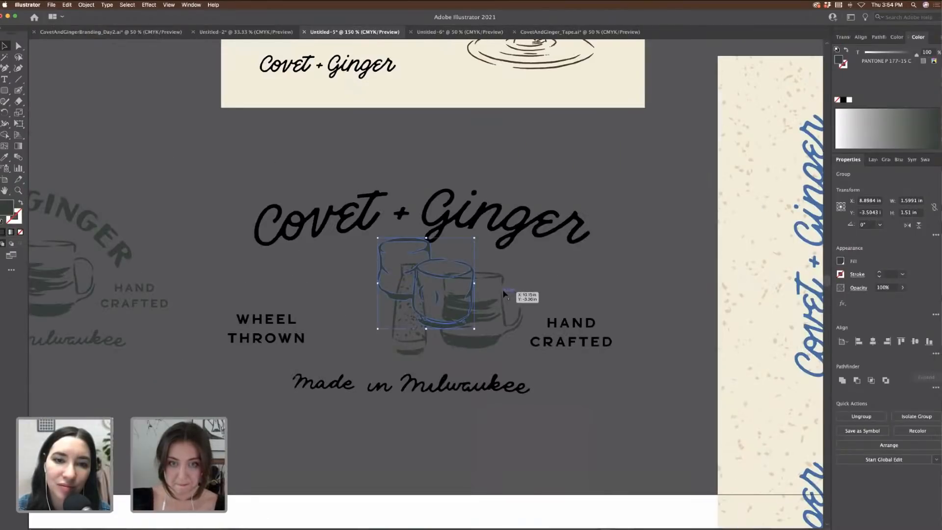
left_click_drag(503, 294, 349, 306)
left_click_drag(473, 282, 527, 312)
left_click_drag(409, 280, 410, 261)
left_click_drag(355, 307, 365, 263)
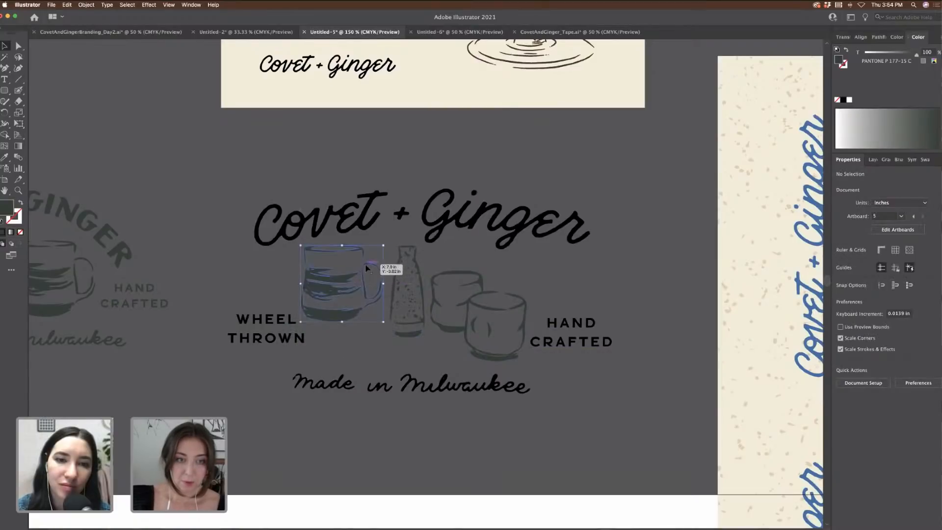
Step: Reflect the mug vertically and realign the mug, cups, bottle, WHEEL THROWN and HAND CRAFTED
right_click(365, 265)
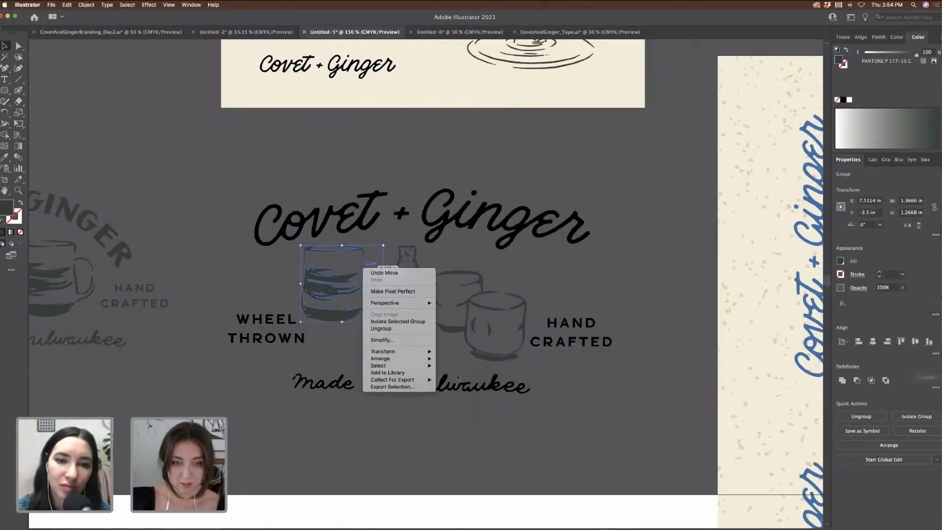
mouse_move(417, 353)
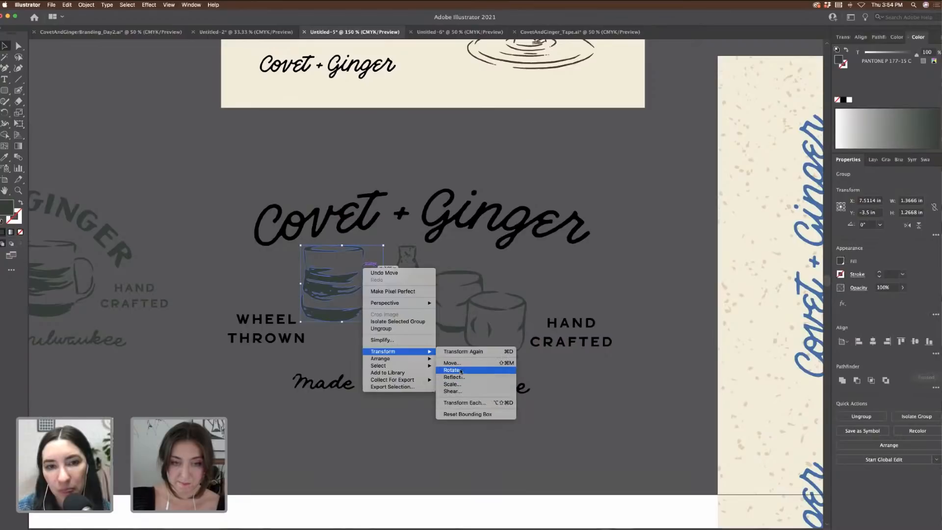
left_click(453, 377)
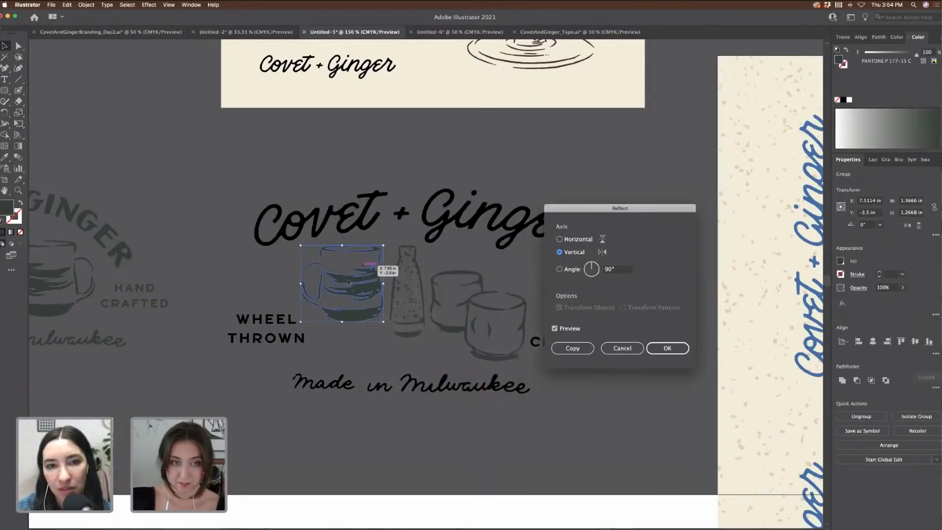
left_click(669, 348)
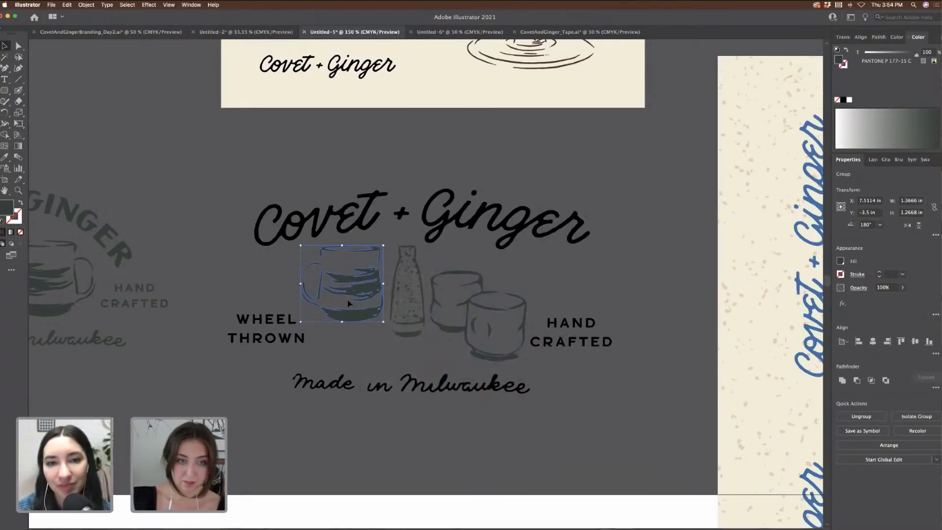
left_click(368, 347)
left_click_drag(350, 317, 349, 337)
left_click_drag(278, 342, 261, 344)
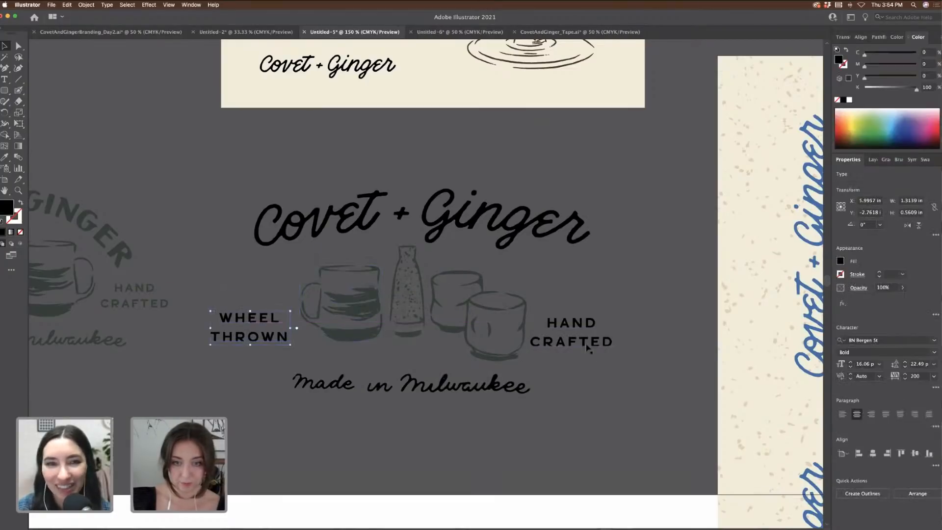
left_click_drag(599, 345, 624, 343)
left_click_drag(491, 358, 509, 358)
left_click_drag(404, 337, 414, 348)
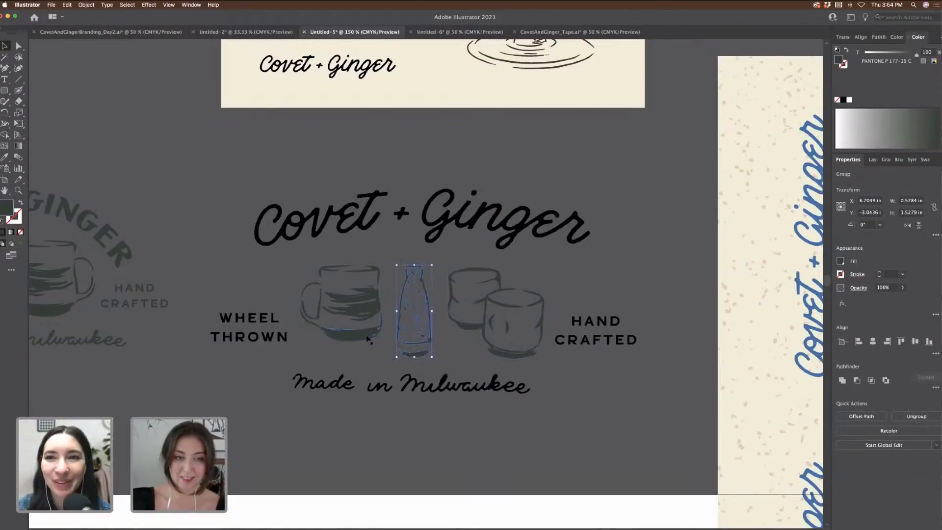
left_click_drag(369, 339, 370, 343)
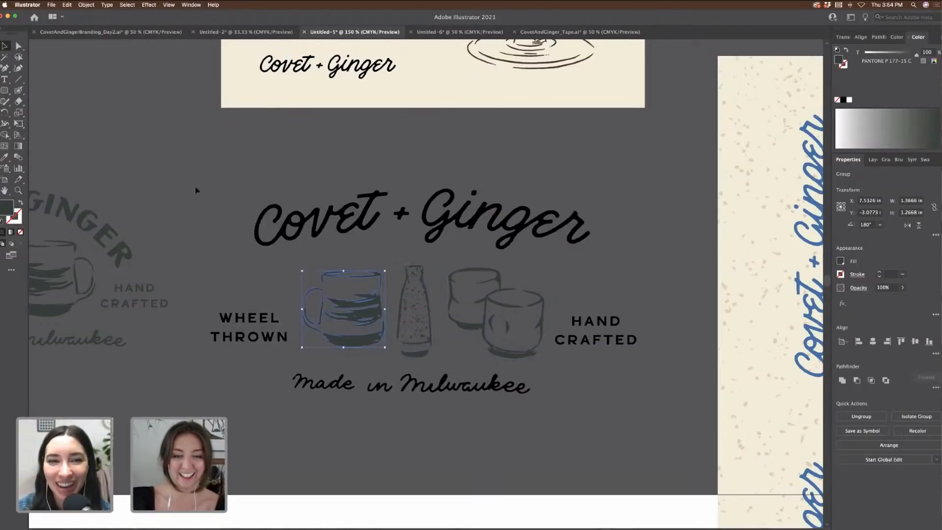
Step: Recolour the whole lockup with the badge's dark green-gray
key("super+a")
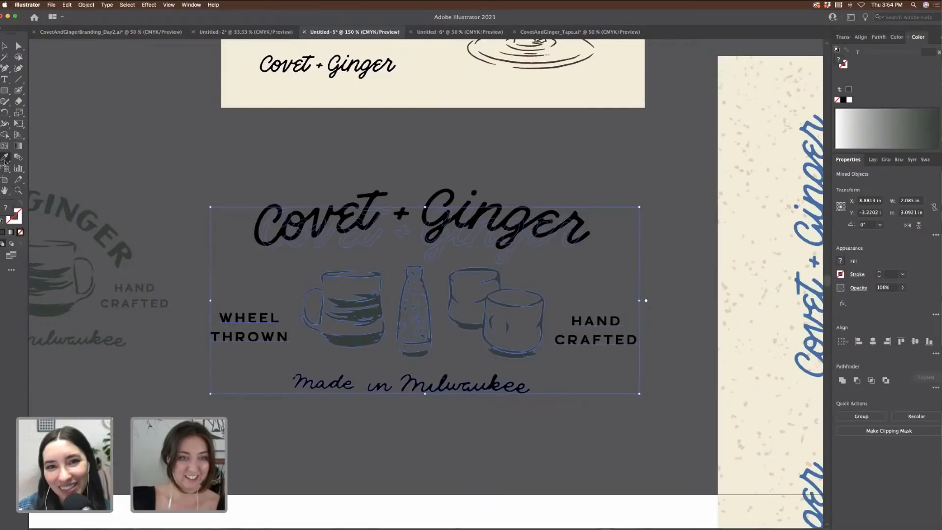
left_click(120, 253)
left_click(206, 224, "super")
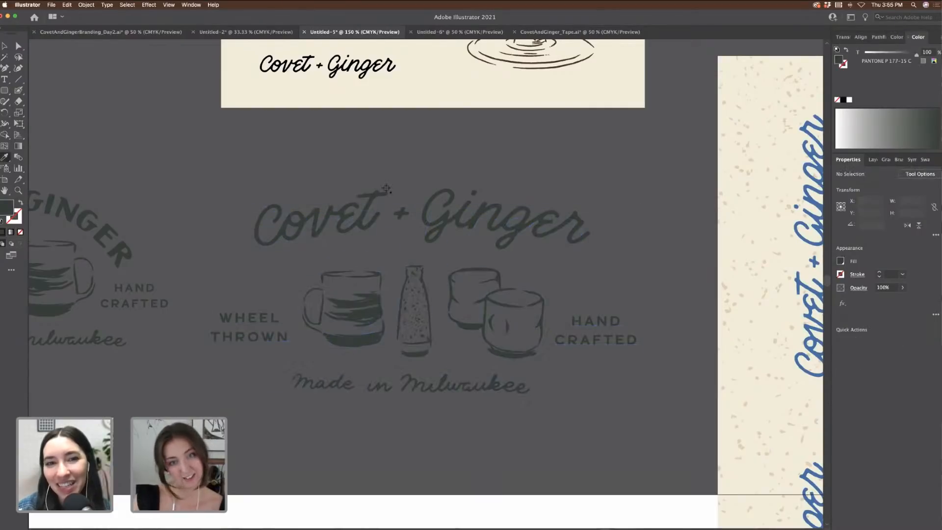
key("v")
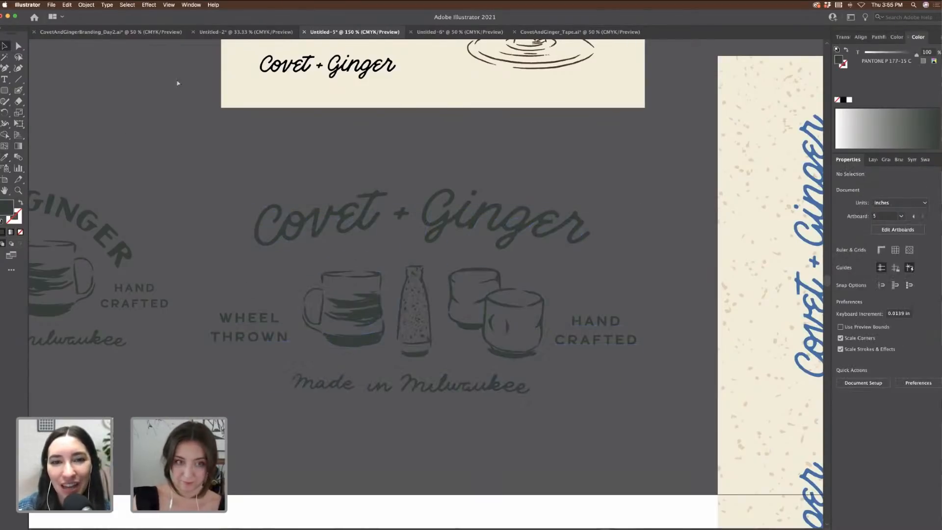
Step: Move the mug above WHEEL THROWN and the two cups up toward Ginger
key("super+minus")
scroll(513, 306, "up", 2)
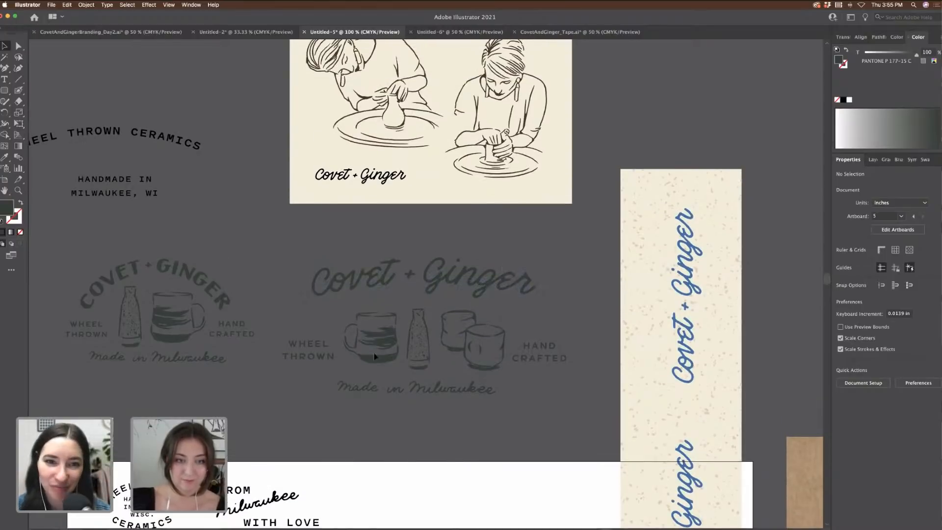
left_click_drag(352, 342, 281, 311)
left_click_drag(483, 344, 542, 306)
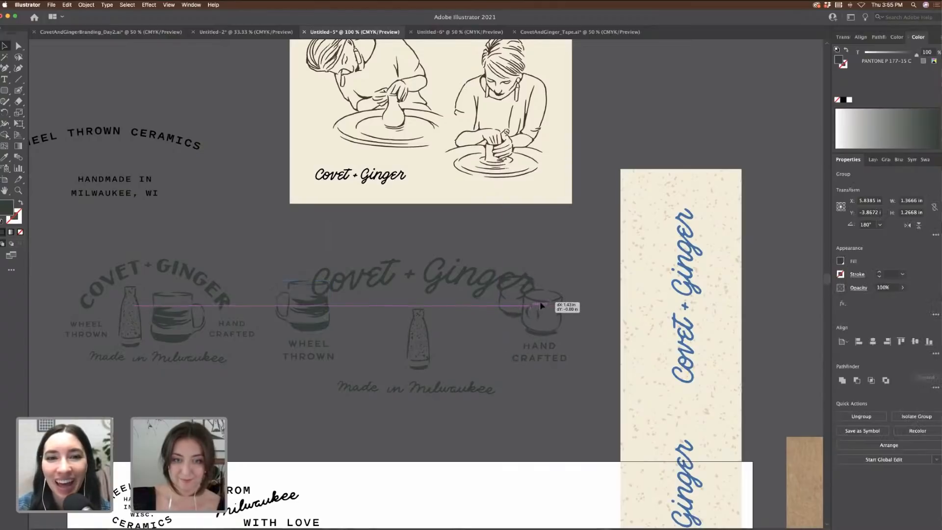
left_click_drag(287, 320, 288, 320)
key("super+z")
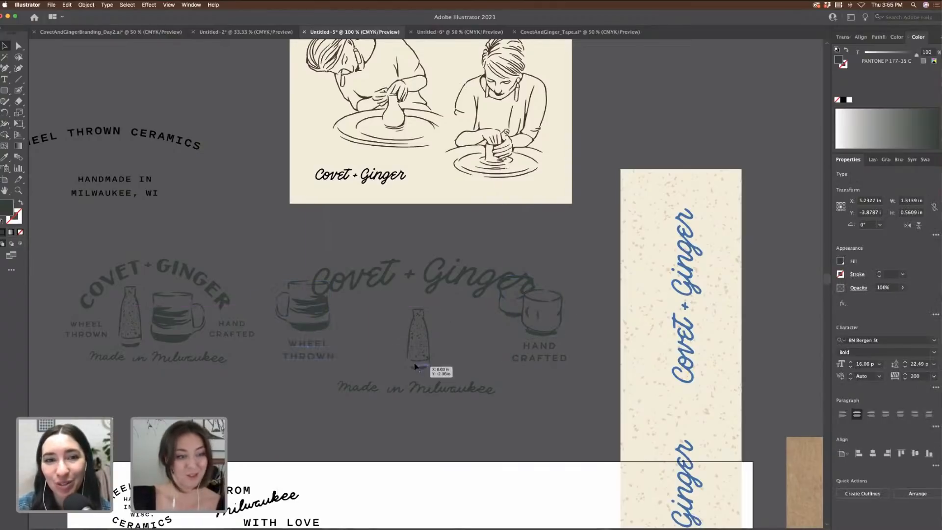
scroll(603, 423, "right", 2)
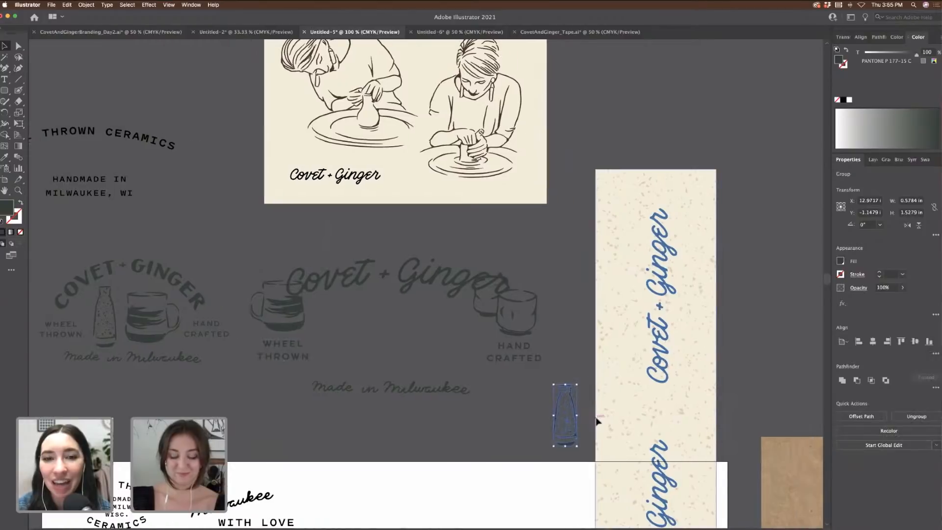
key("super+minus")
key("super+minus")
scroll(597, 420, "right", 8)
scroll(597, 420, "down", 4)
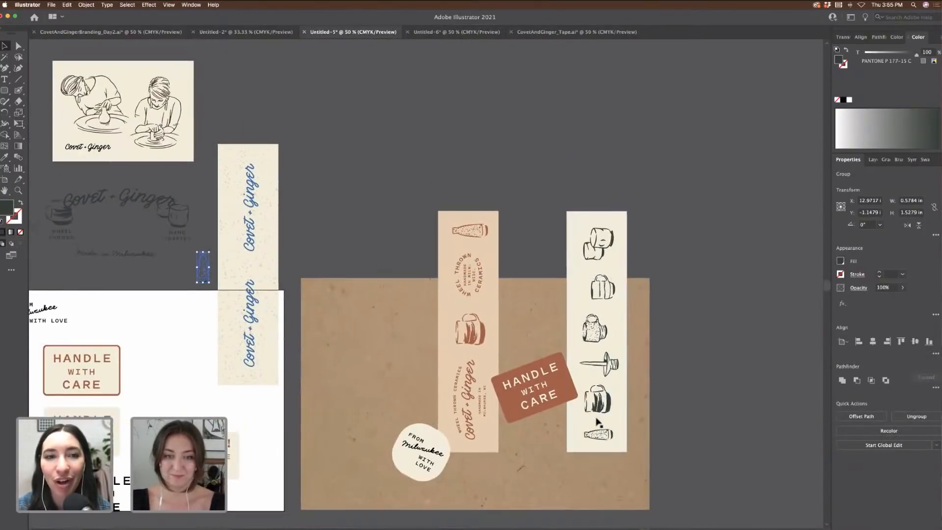